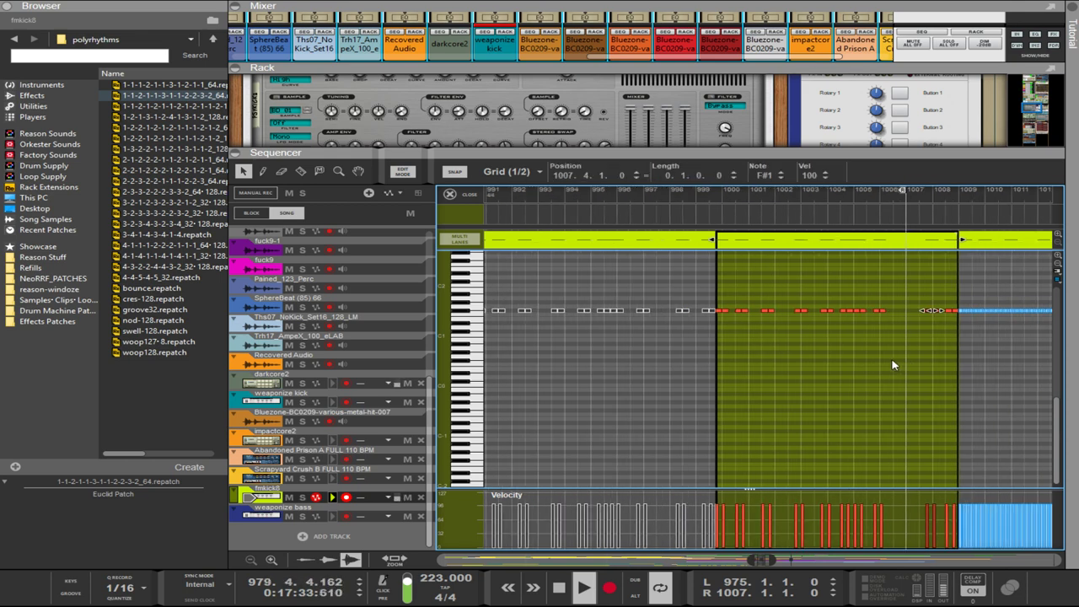
- Exit the fmkick8 note editor with Ctrl+E to show the full song arrangement
key(ctrl+e)
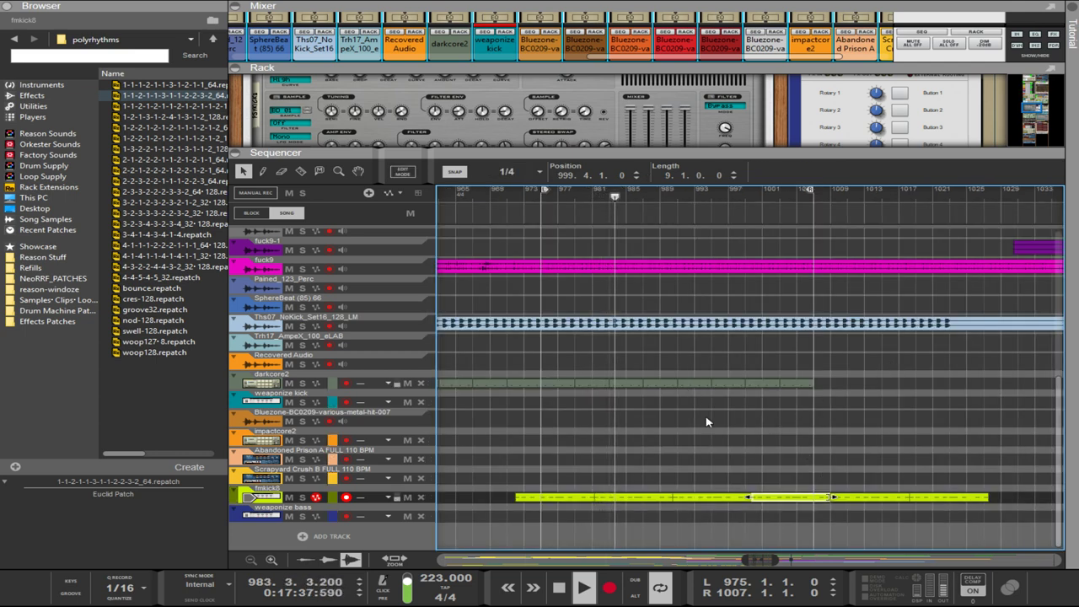
- Move the fmkick8 clip to start at bar 975 and delete the last two fmkick8 clips
click(784, 482)
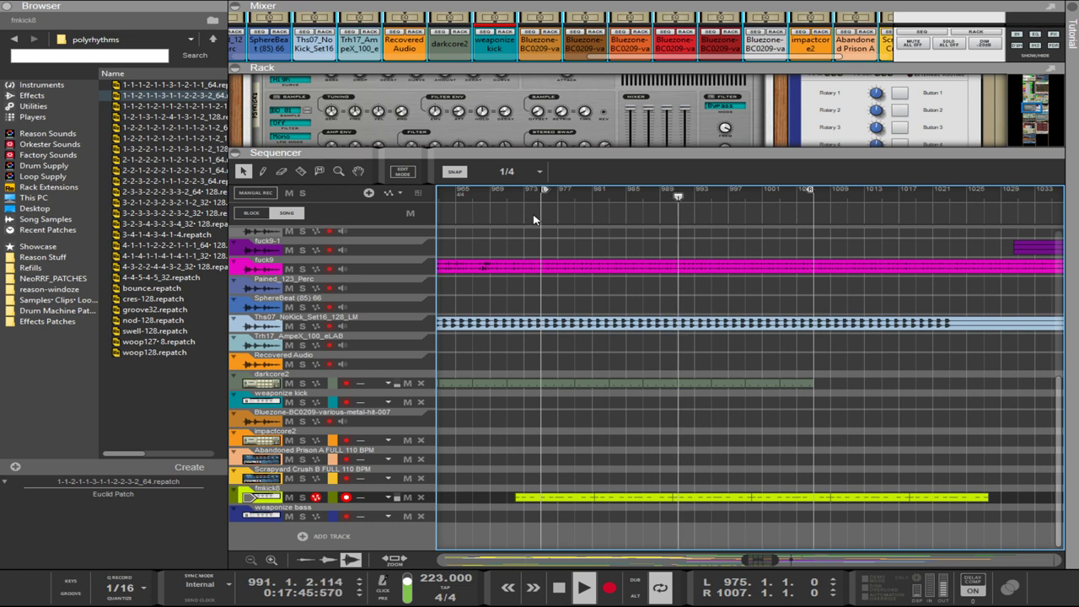
click(545, 497)
drag(546, 497, 571, 510)
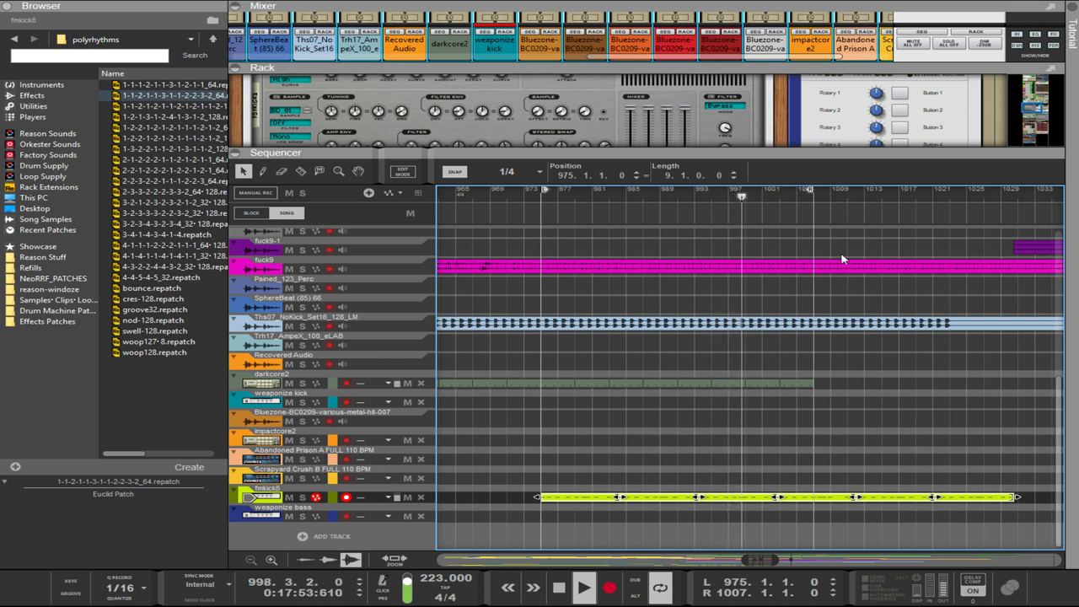
drag(885, 409, 835, 404)
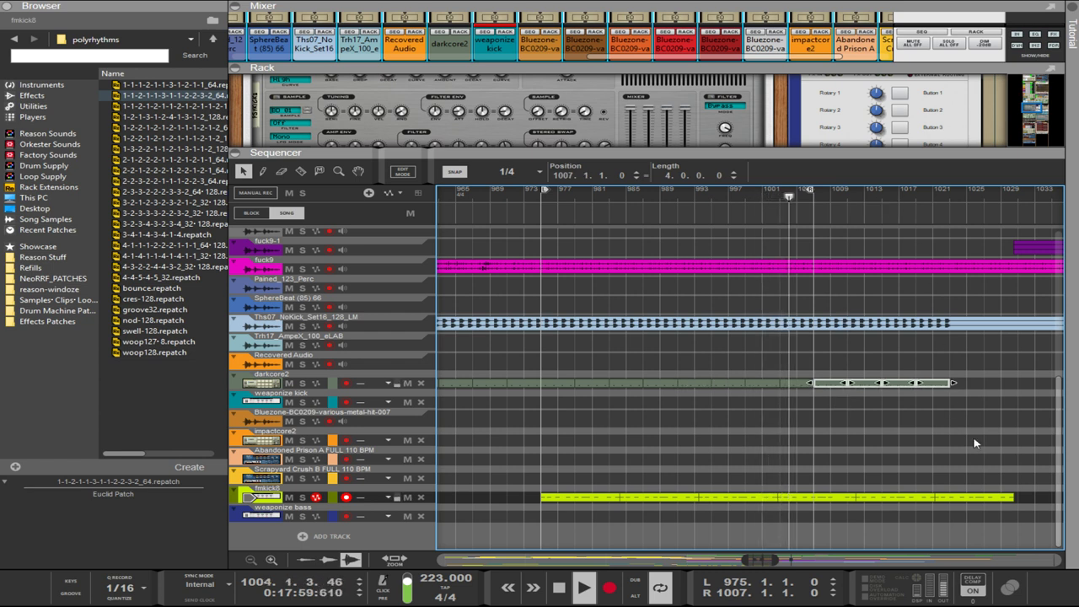
drag(1002, 455, 904, 501)
key(Delete)
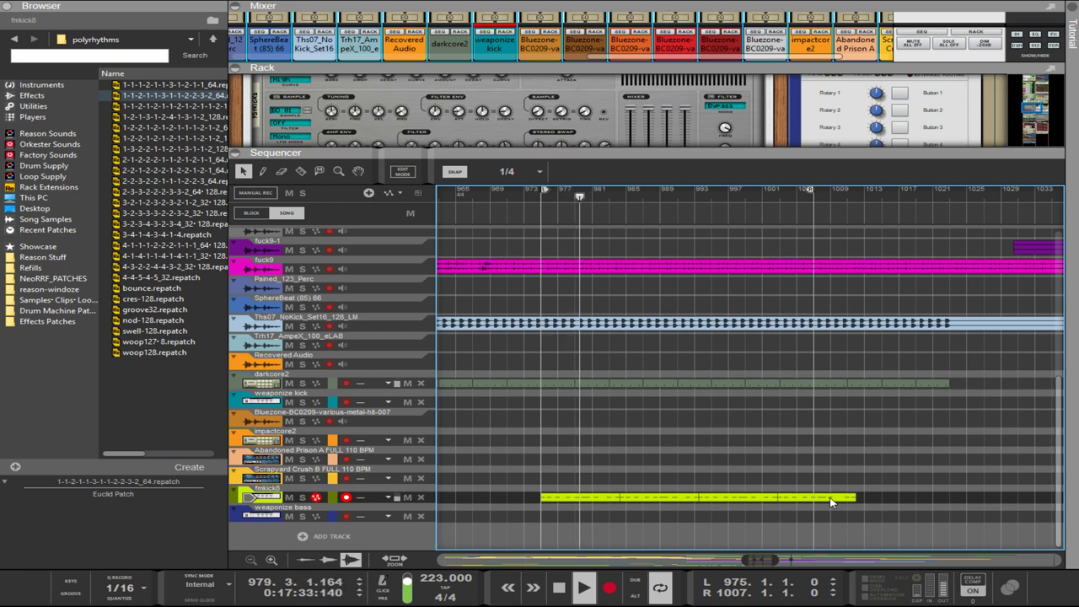
- Shift an fmkick8 clip one bar right, copy it, and duplicate the fmkick8 clips repeatedly rightward
click(771, 499)
drag(672, 505, 673, 505)
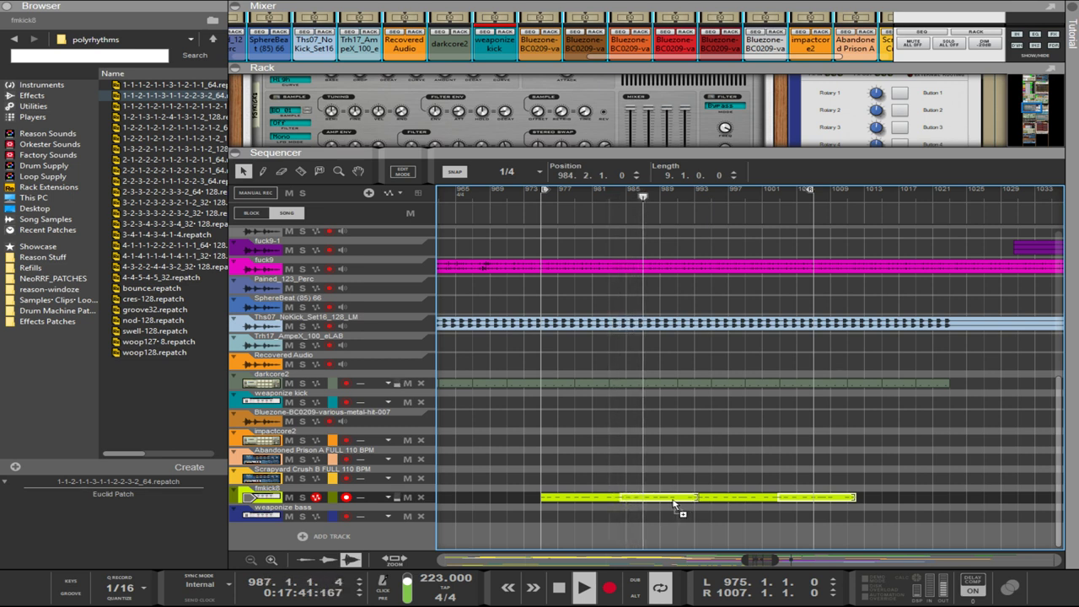
drag(672, 501, 672, 500)
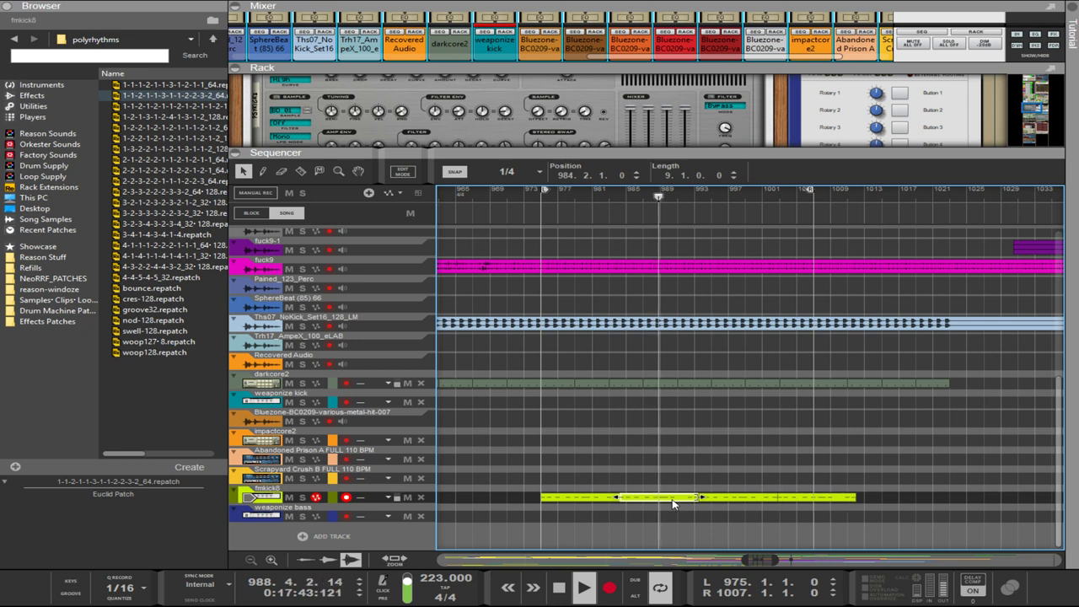
click(720, 512)
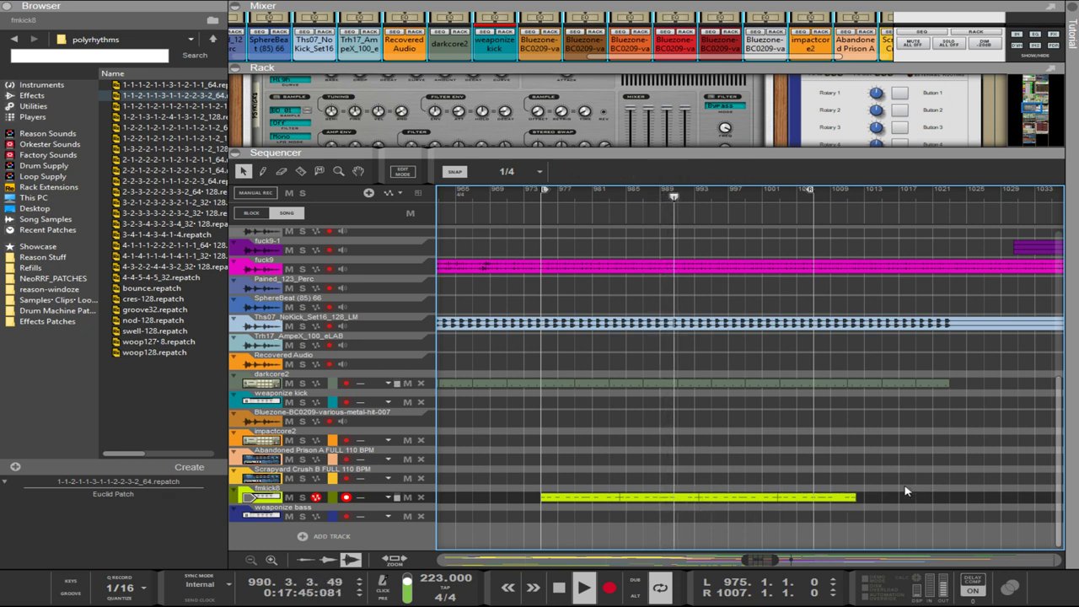
drag(903, 492, 566, 499)
key(ctrl+d)
key(ctrl+d)
key(ctrl+d)
key(ctrl+d)
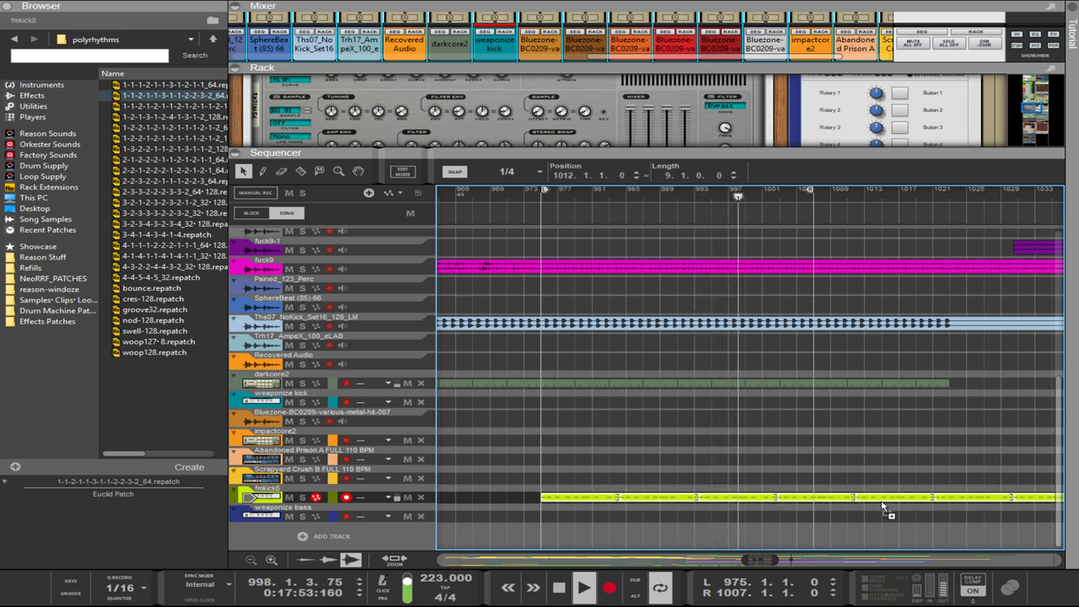
click(883, 504)
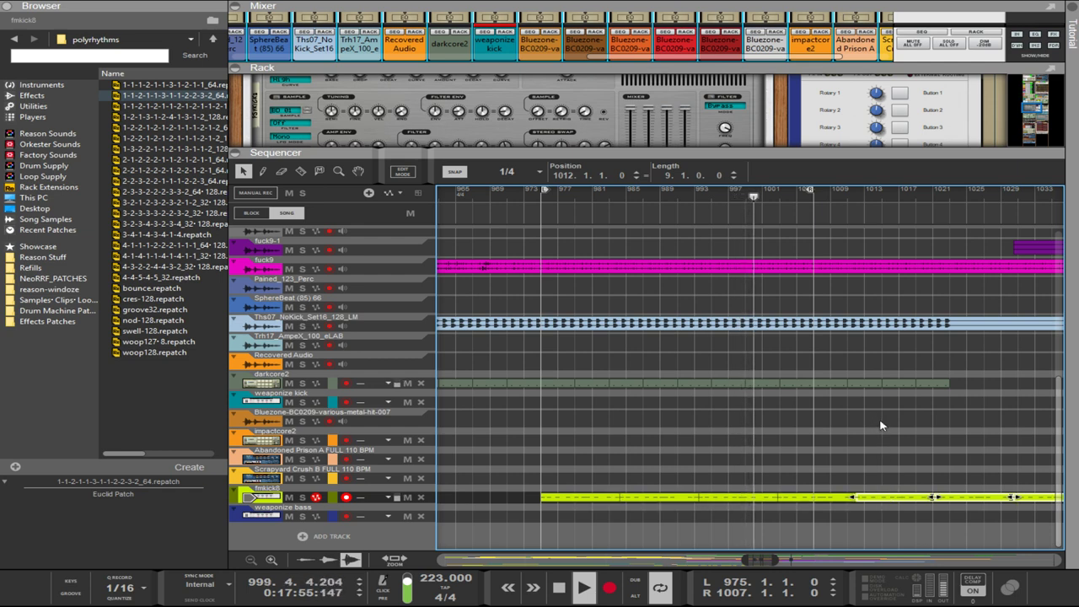
- Copy the last four darkcore2 clips to bar 1023 and end the loop at bar 1049
drag(974, 429, 963, 389)
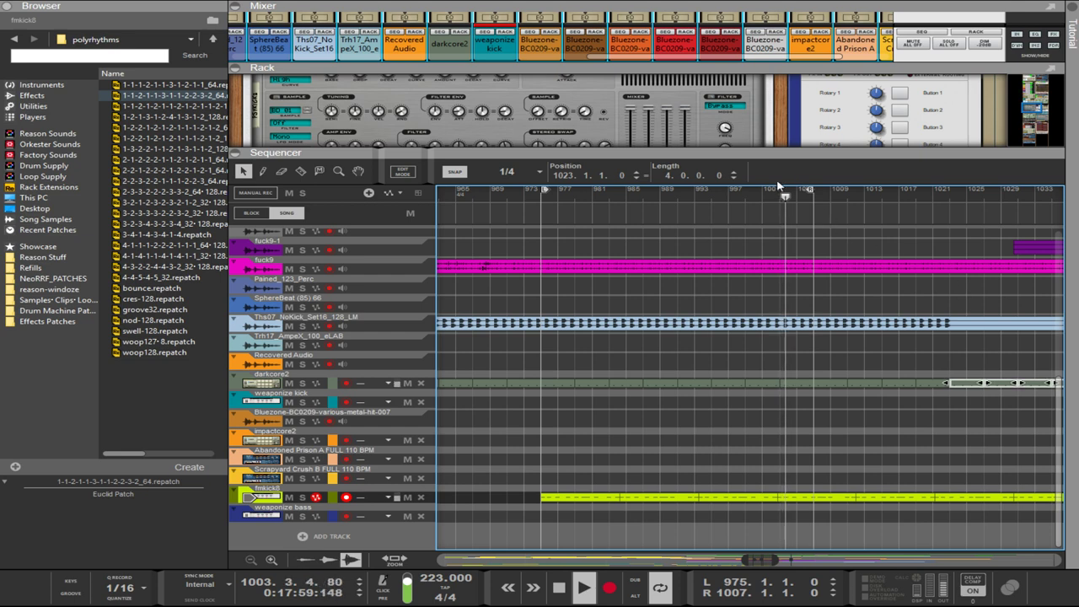
drag(810, 191, 1076, 207)
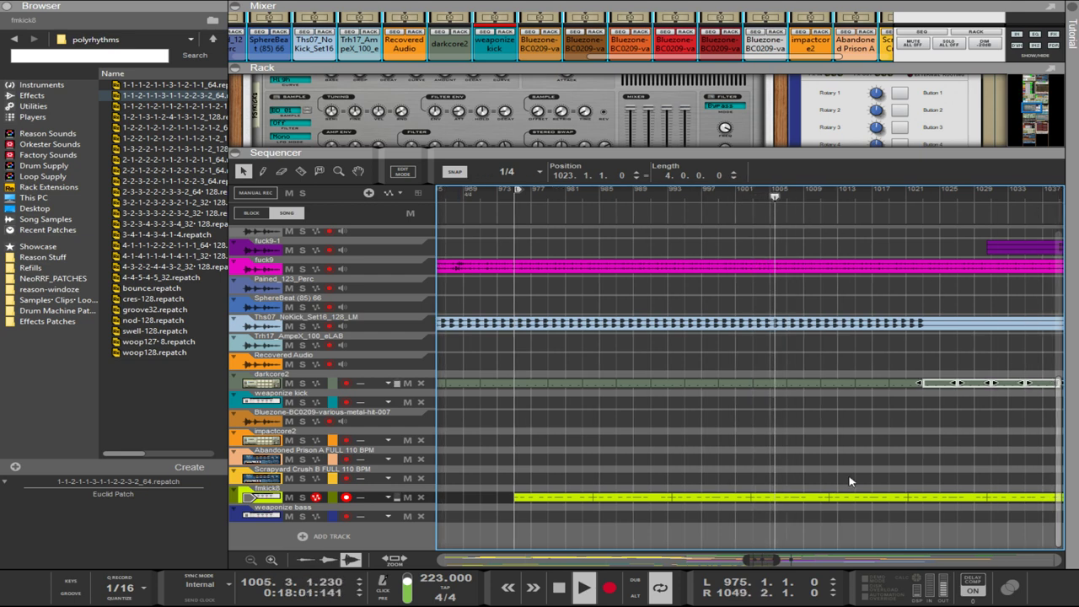
scroll(891, 504, down, 2)
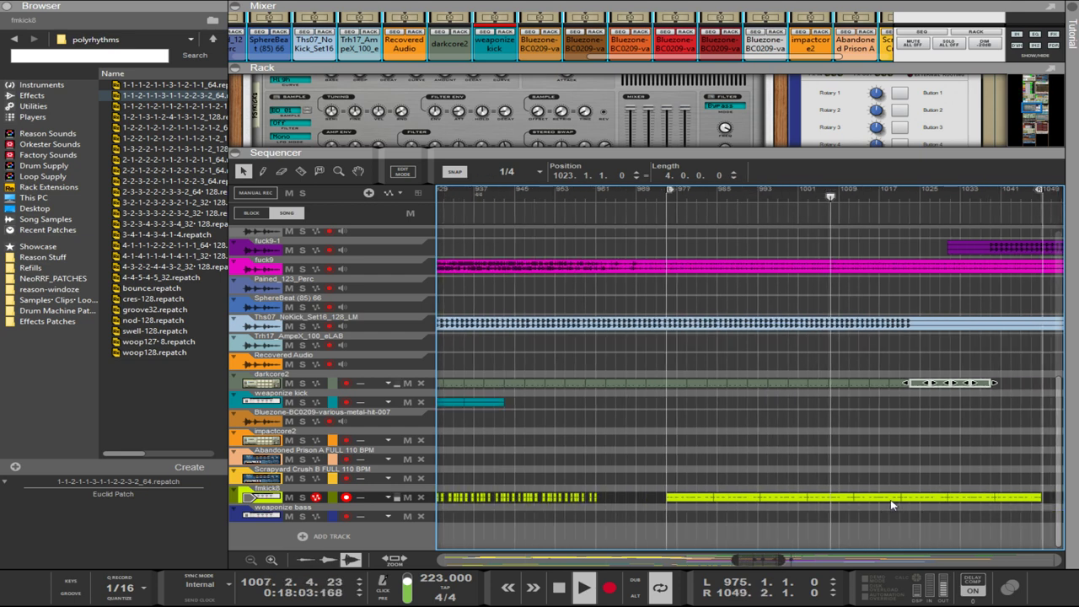
- Delete the copied darkcore2 clips, start the loop at bar 1023, and enlarge the rack to show Euclid
scroll(970, 506, right, 4)
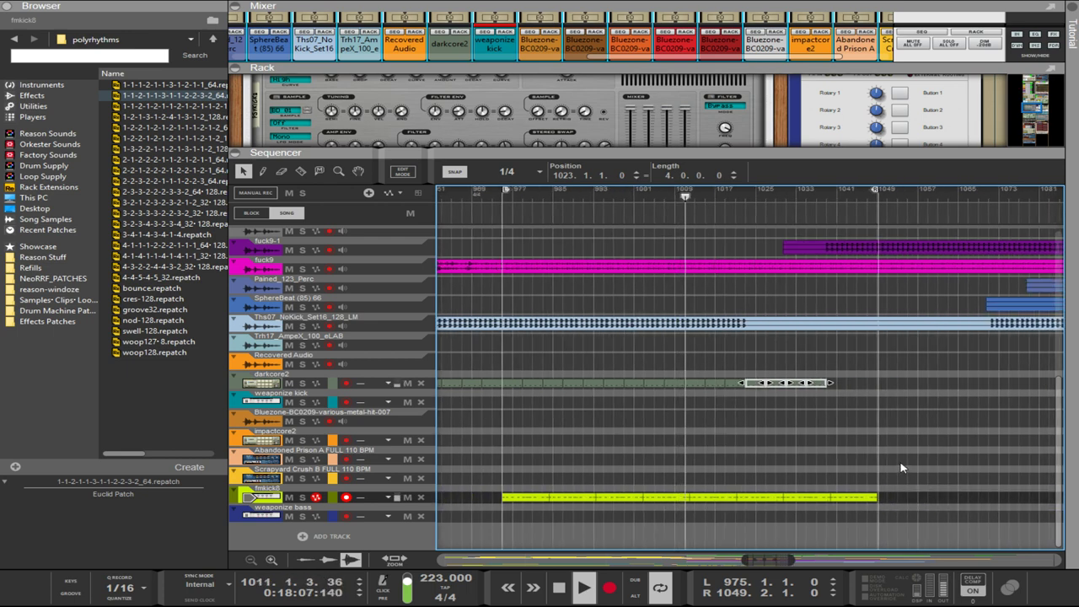
drag(855, 426, 757, 371)
key(Delete)
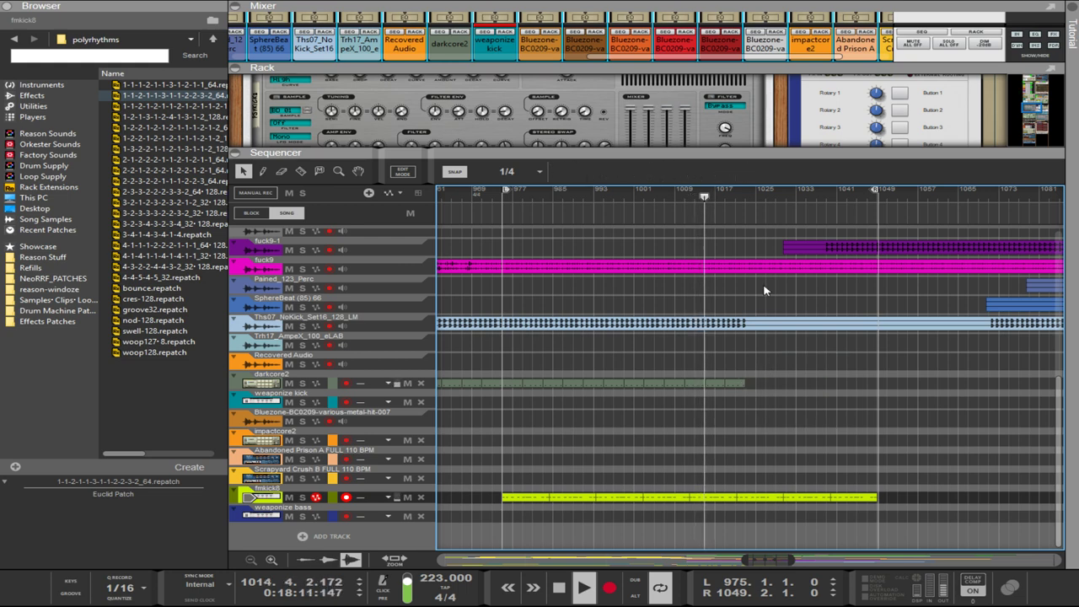
ctrl+click(743, 194)
drag(743, 198, 746, 200)
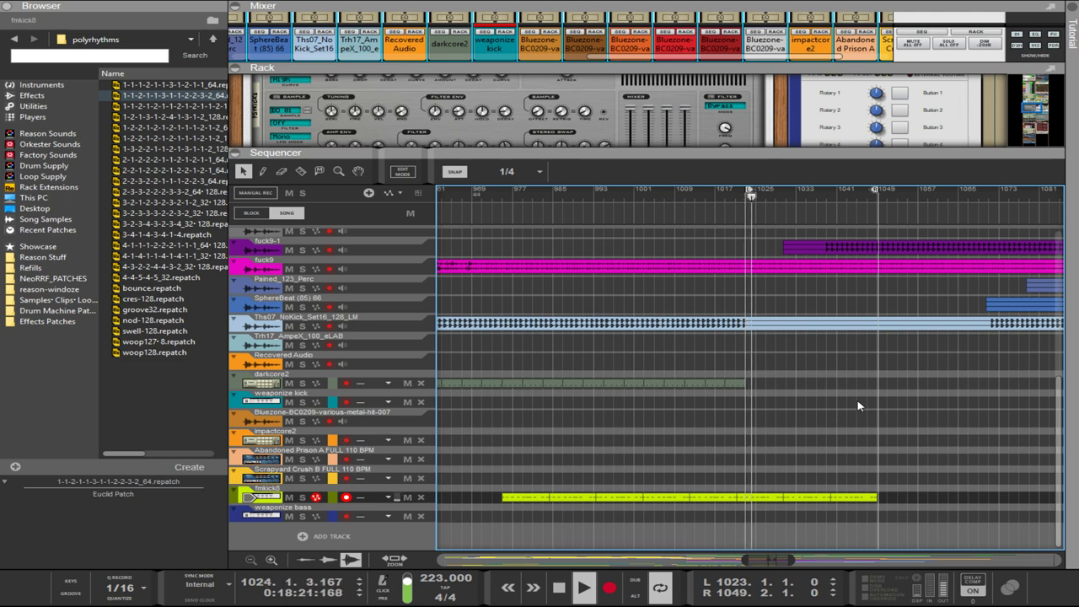
drag(527, 155, 524, 408)
- Try Euclid resolutions of 1/128, 1/64, 1/32 and 1/16T
drag(532, 295, 499, 157)
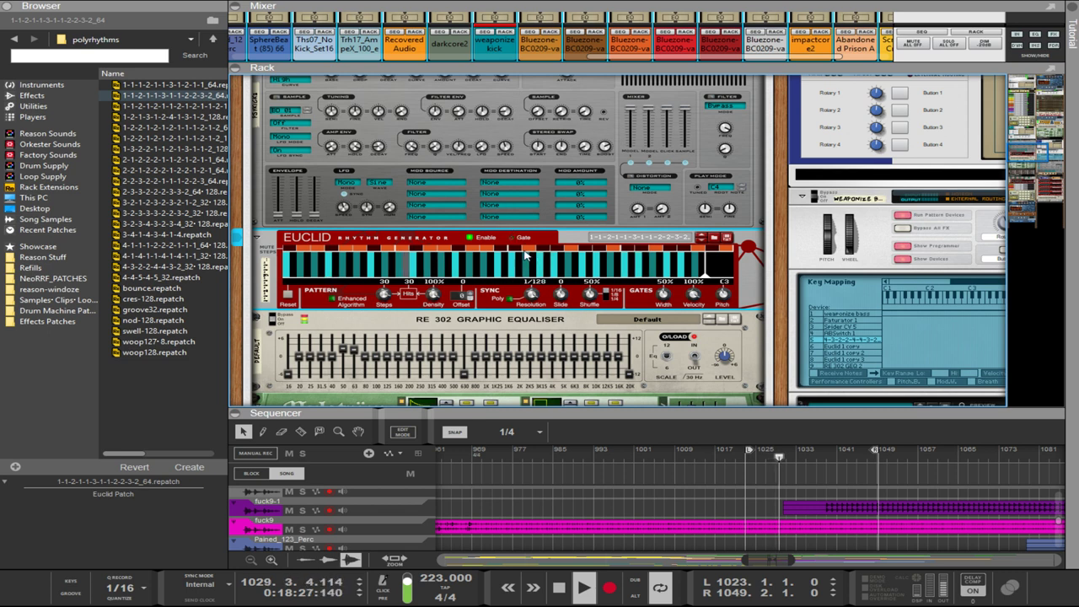
drag(533, 302, 529, 311)
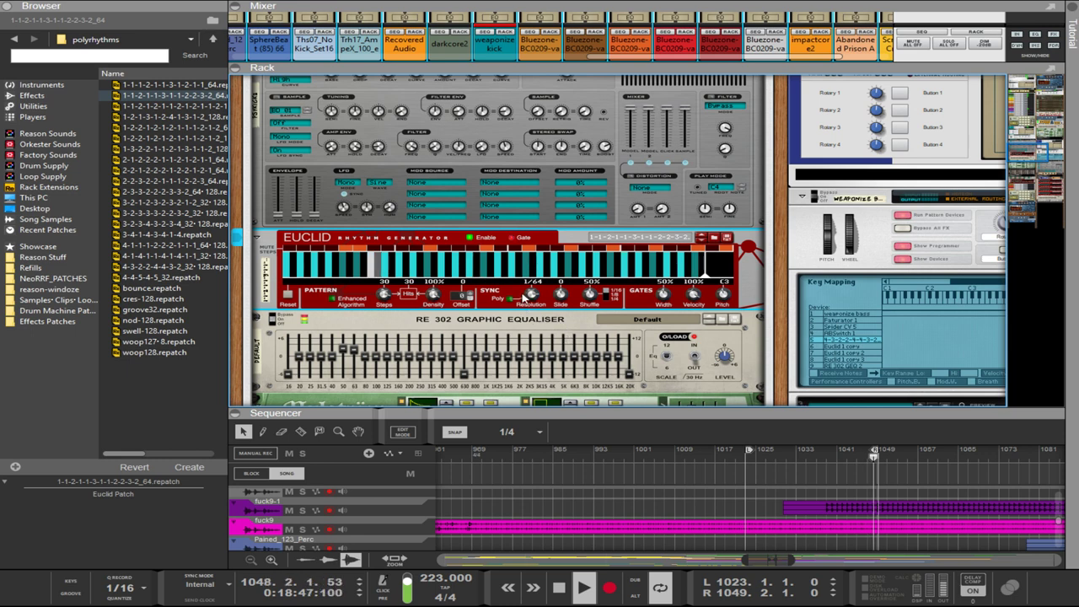
drag(535, 297, 537, 304)
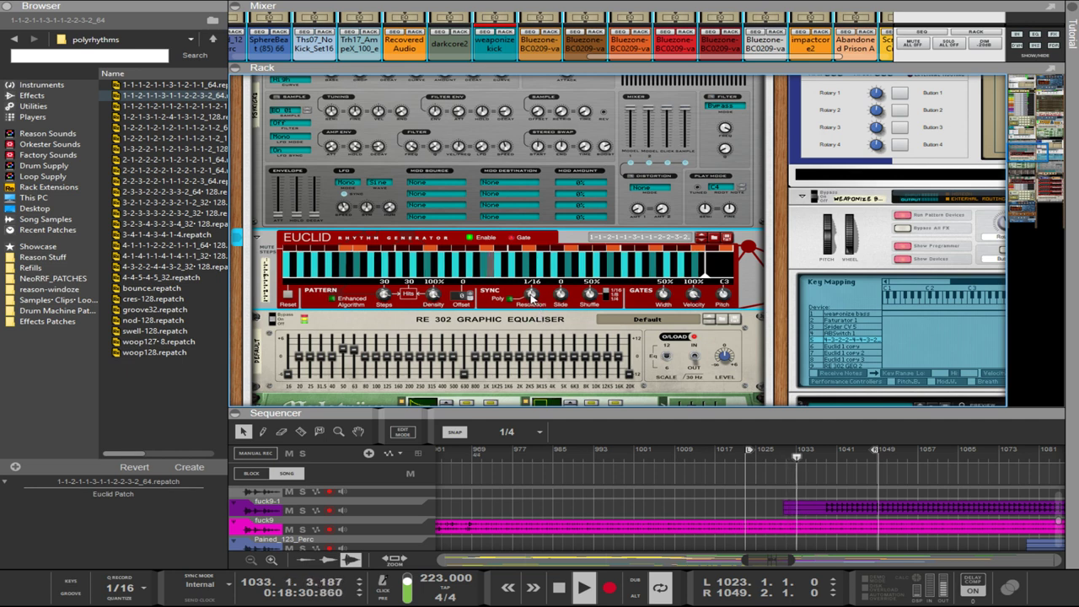
drag(531, 294, 525, 251)
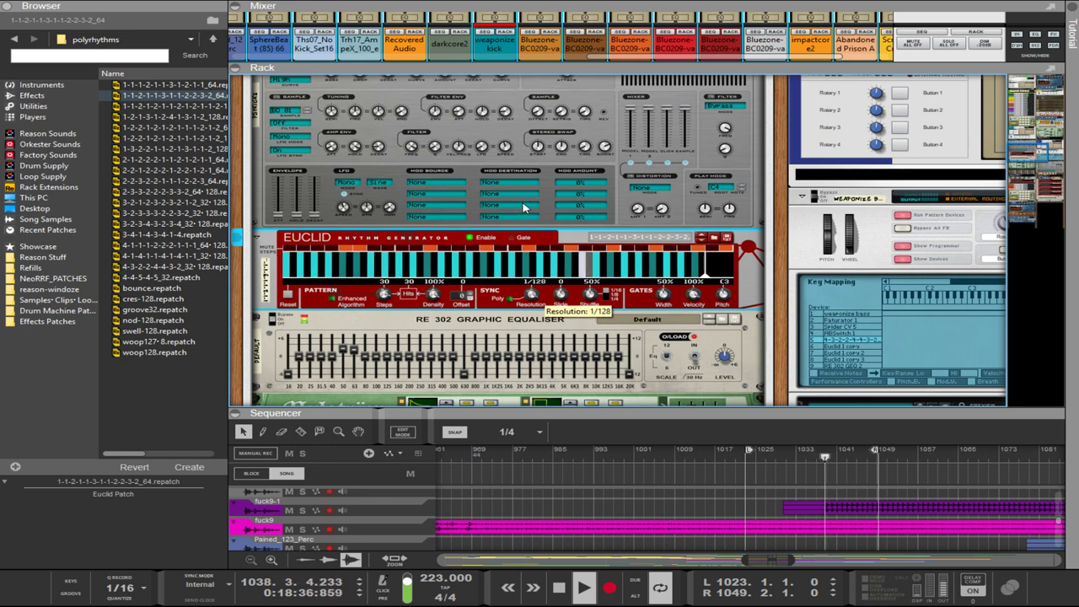
- On the rack's rear, route Euclid's gate cable to psykick2's Note Gate In, then shrink the rack
key(Tab)
drag(711, 264, 344, 288)
key(Tab)
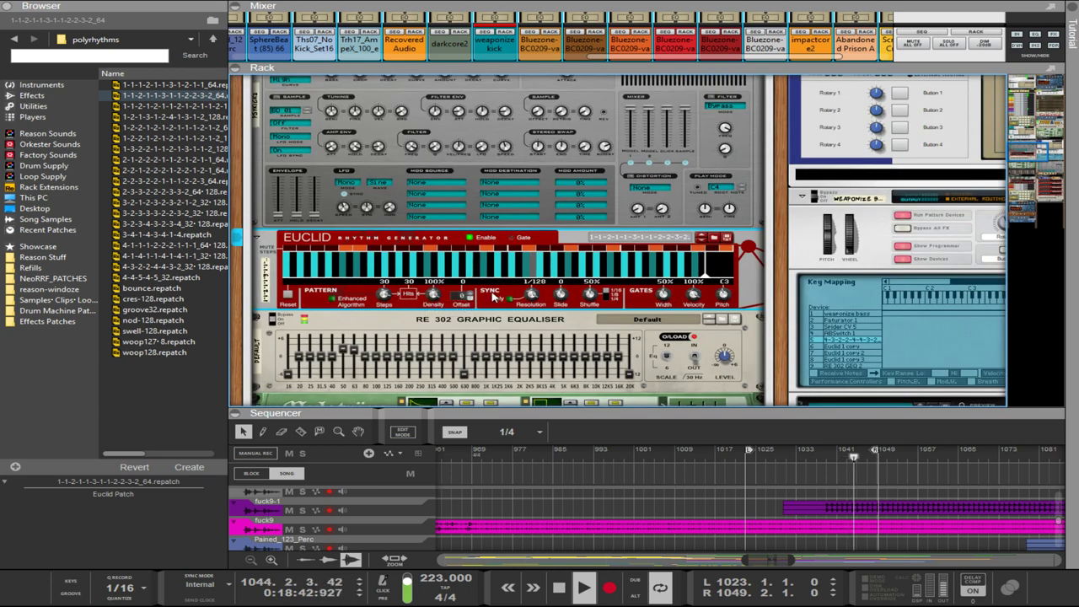
key(Tab)
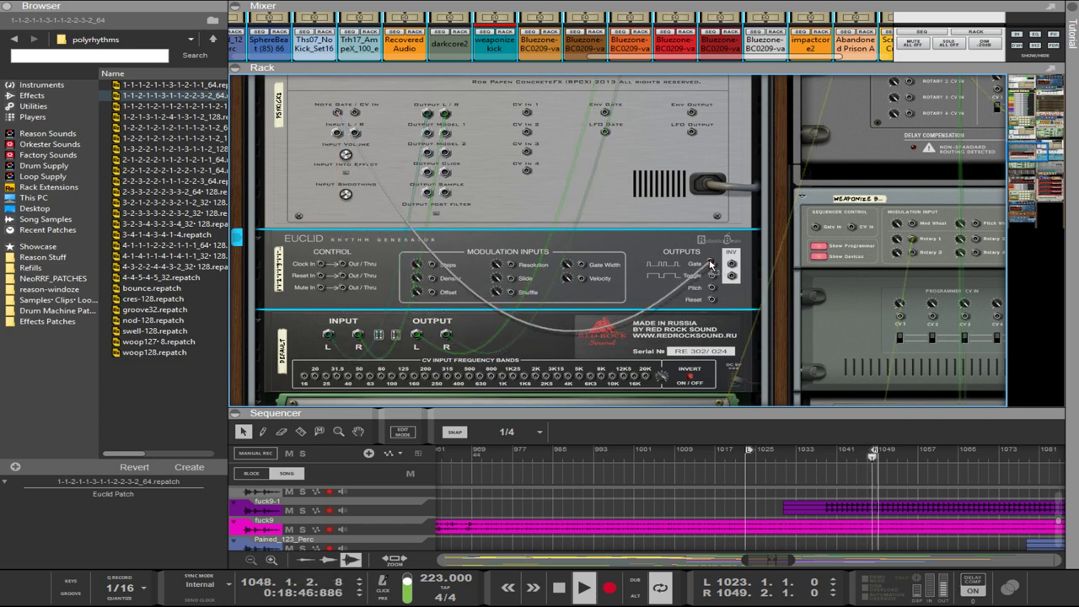
key(k)
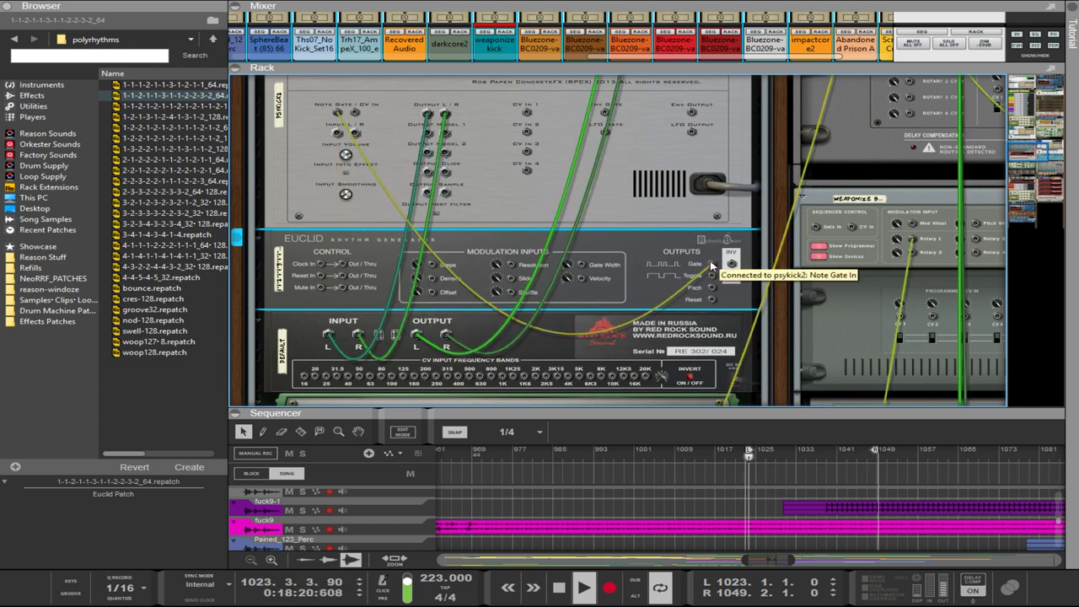
key(Tab)
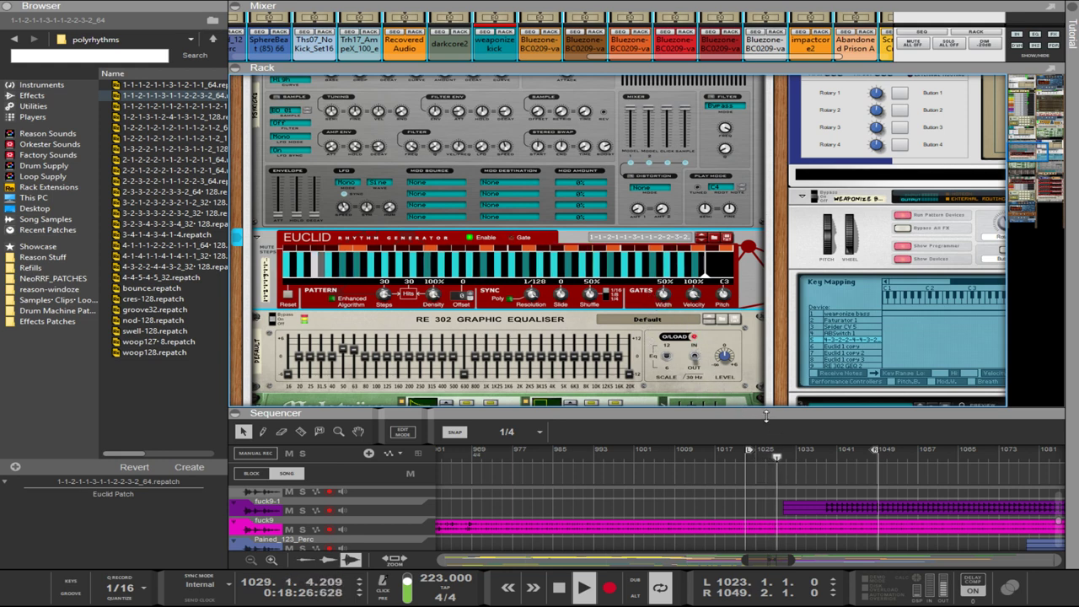
drag(766, 416, 766, 141)
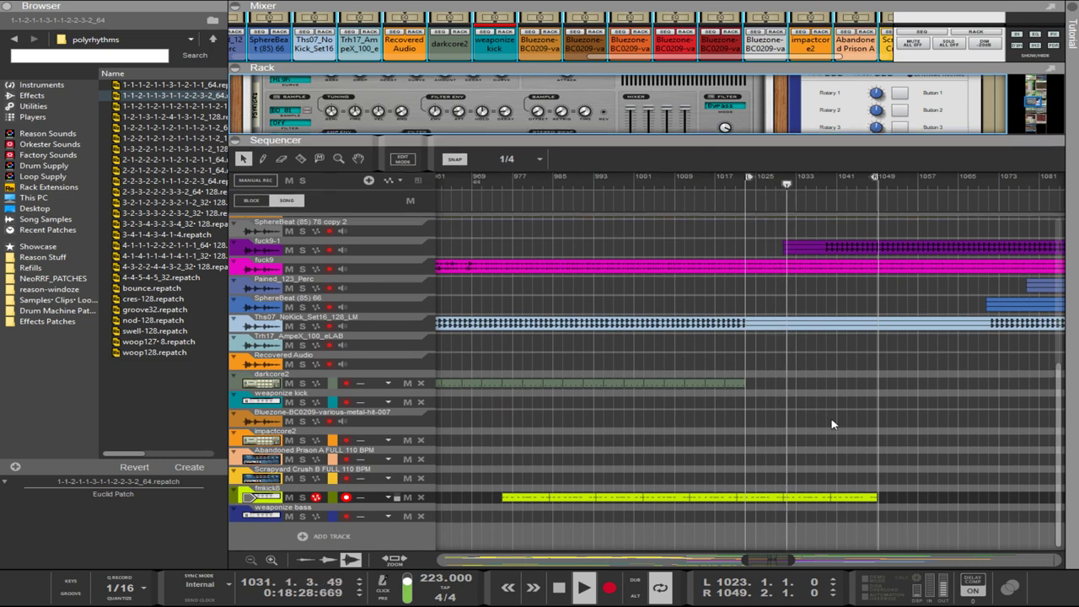
- Move the loop start near bar 1030, enlarge the rack, and try Euclid resolutions 1/64 and 1/16T
drag(748, 177, 785, 187)
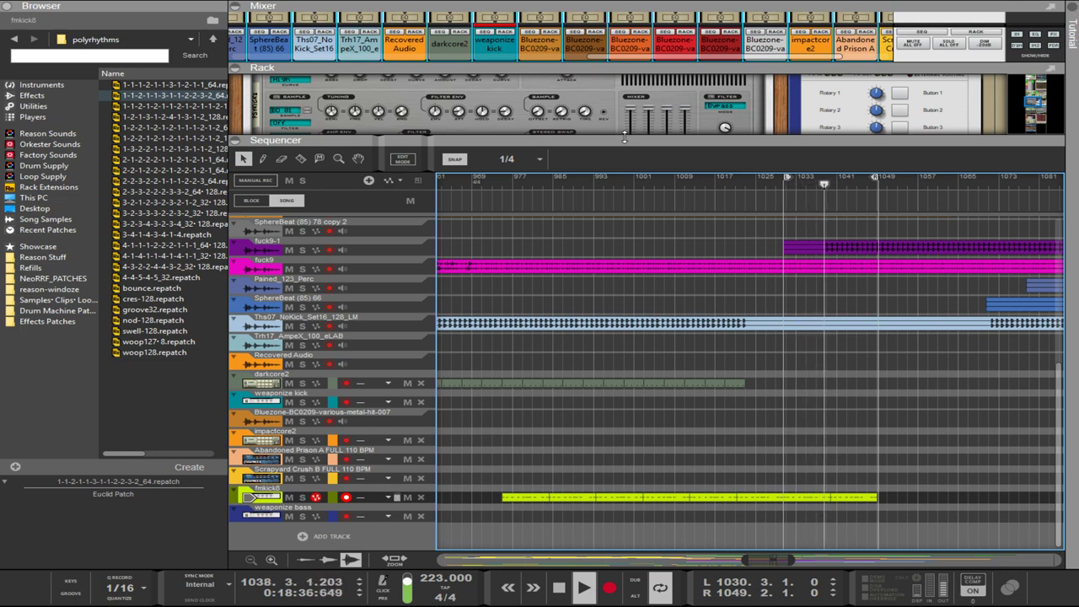
drag(641, 137, 641, 405)
scroll(540, 340, up, 1)
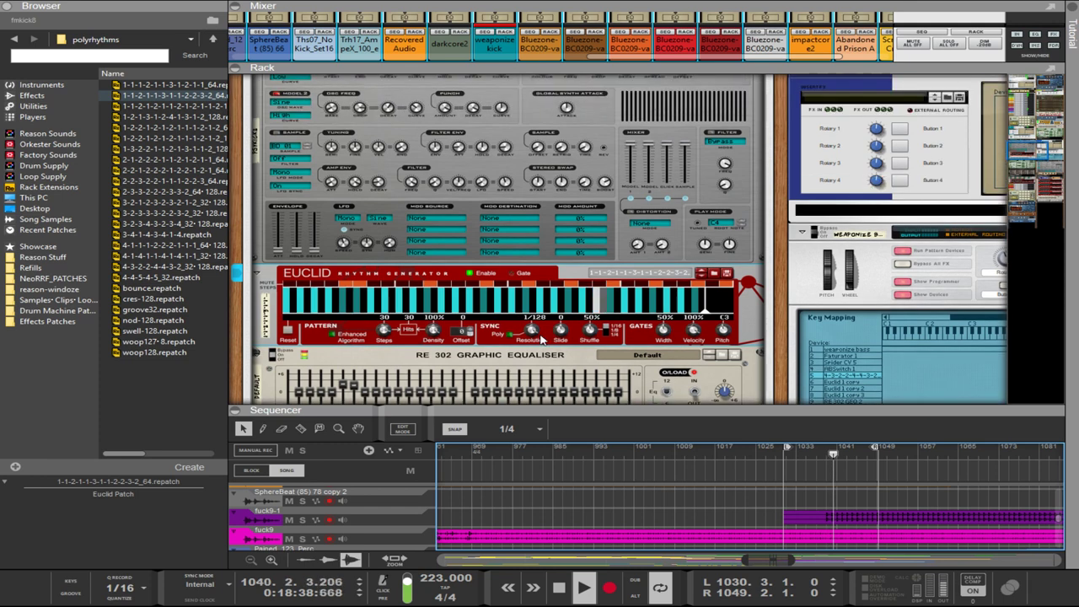
scroll(540, 340, down, 2)
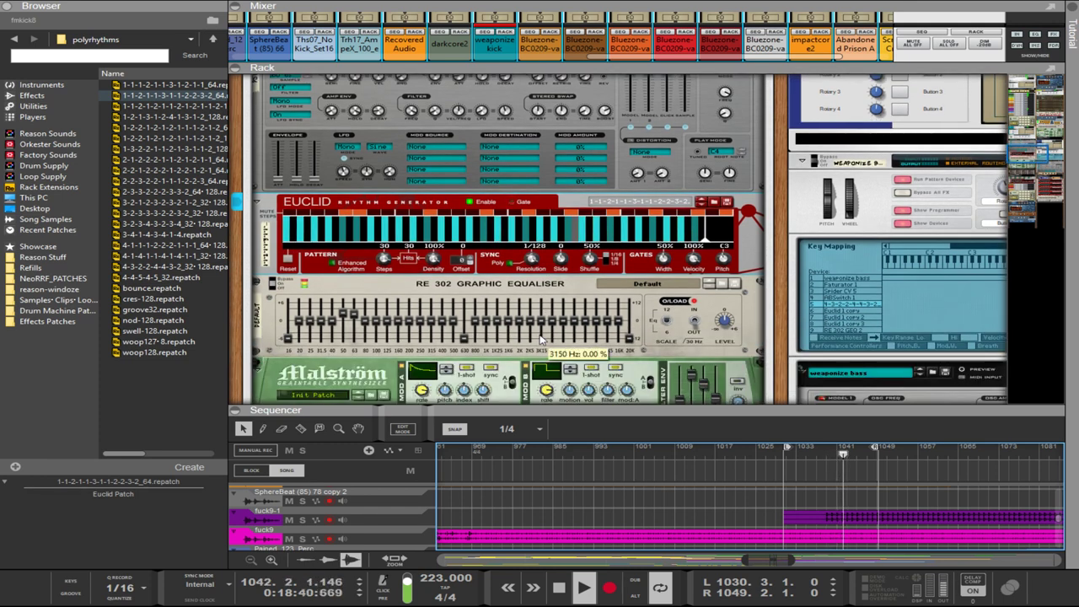
scroll(540, 340, up, 1)
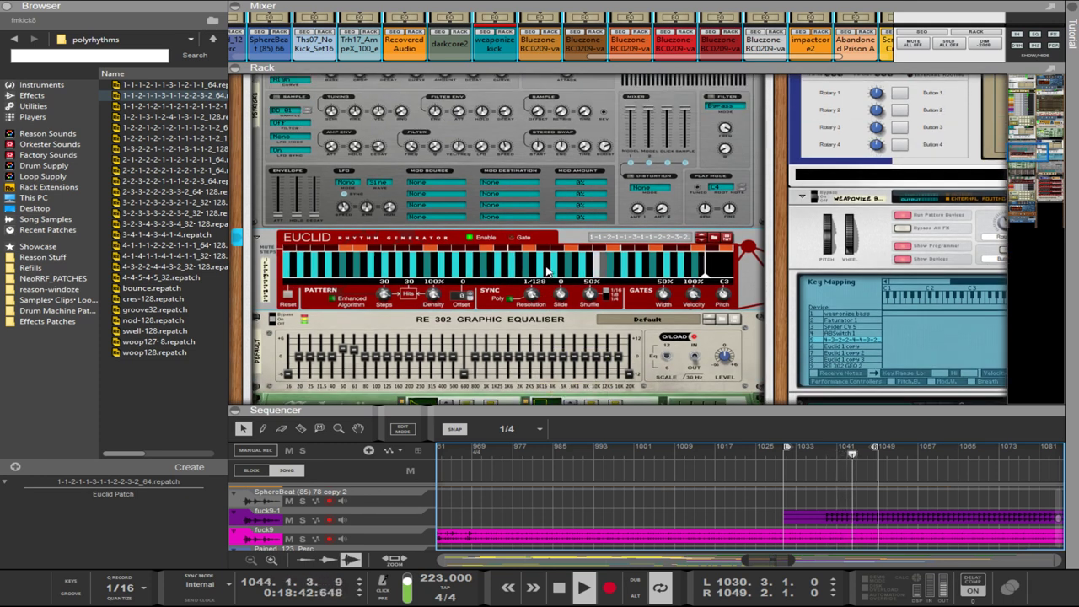
drag(530, 295, 536, 302)
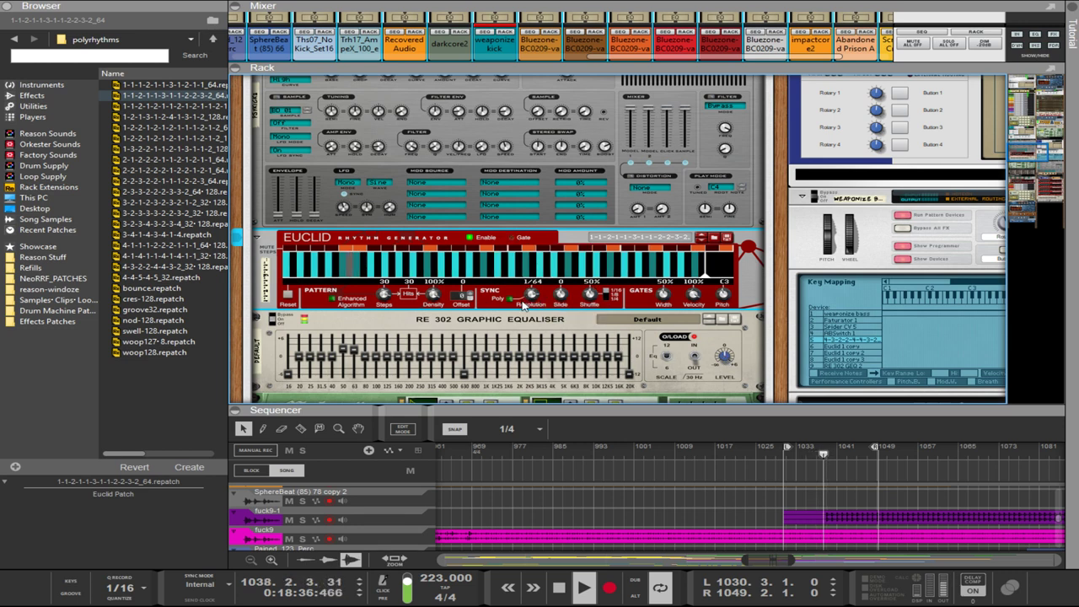
drag(532, 317, 534, 296)
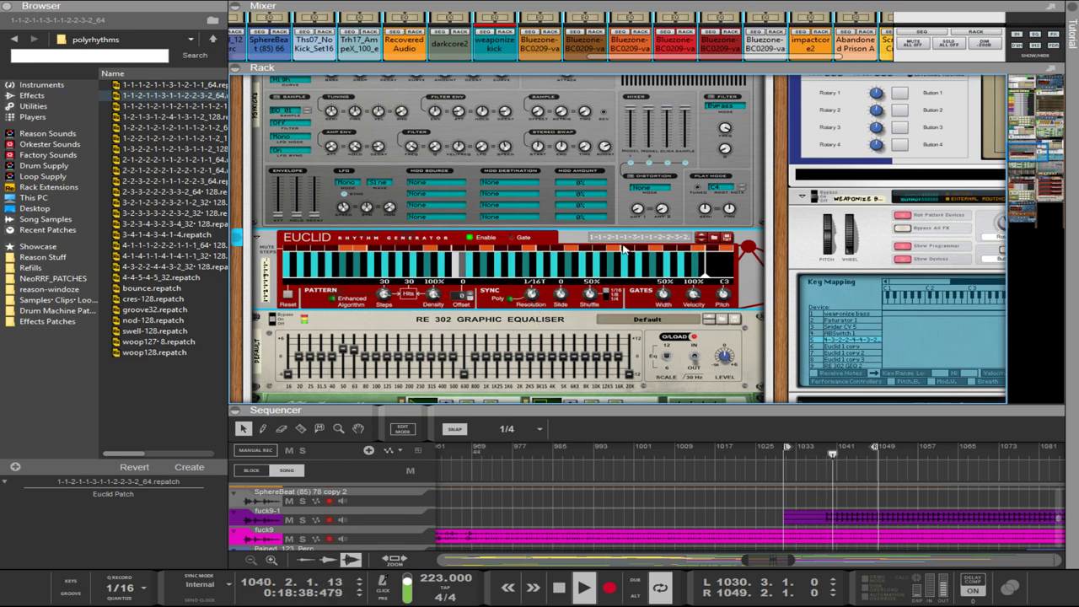
- Load the next Euclid patterns, set the resolution to 1/8, and enlarge the sequencer
click(701, 241)
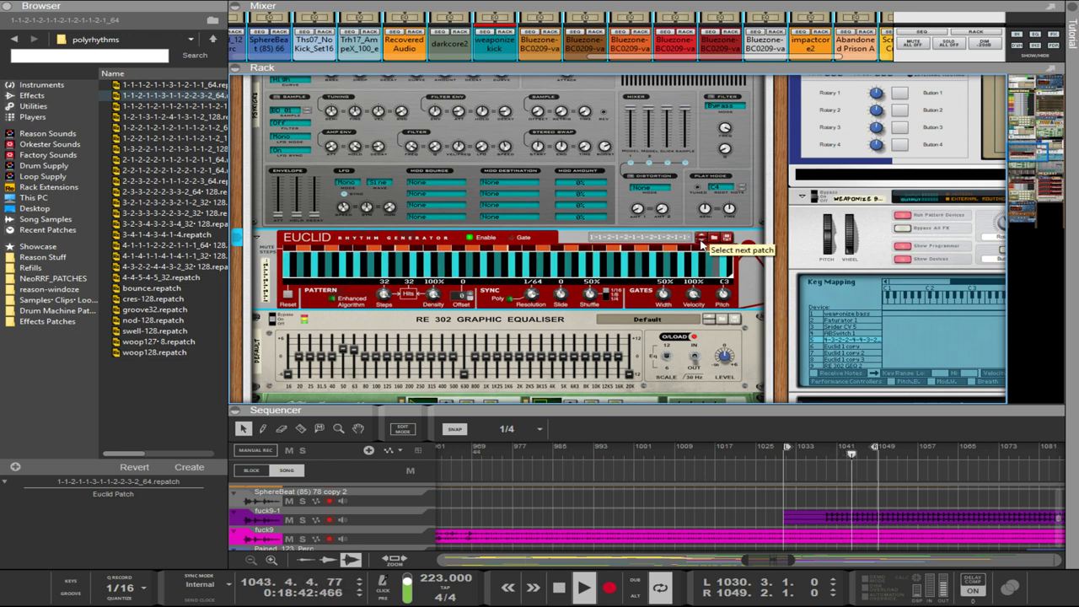
click(701, 241)
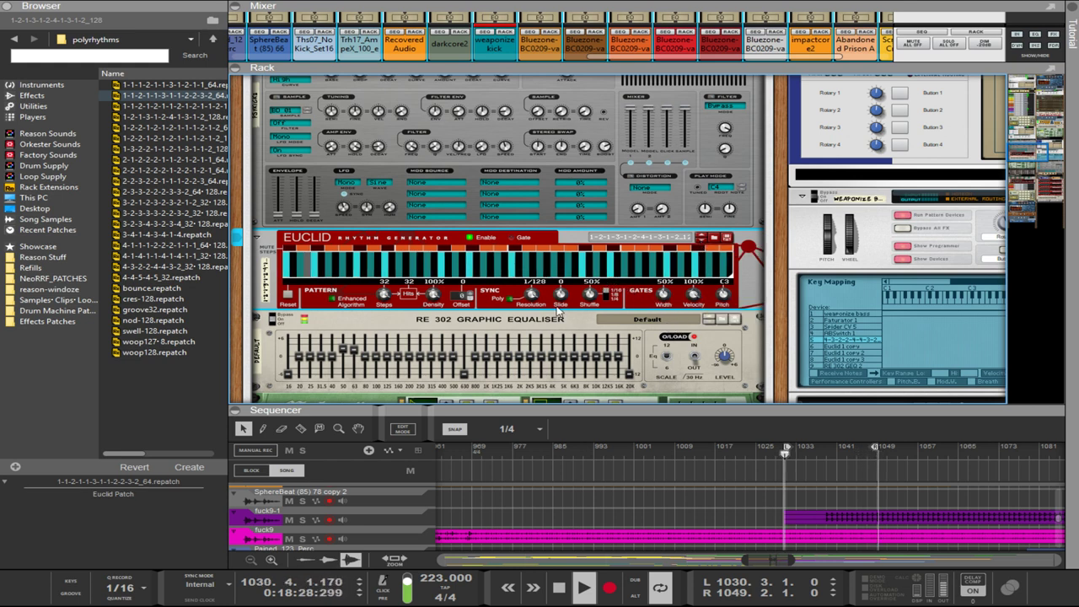
drag(532, 295, 538, 327)
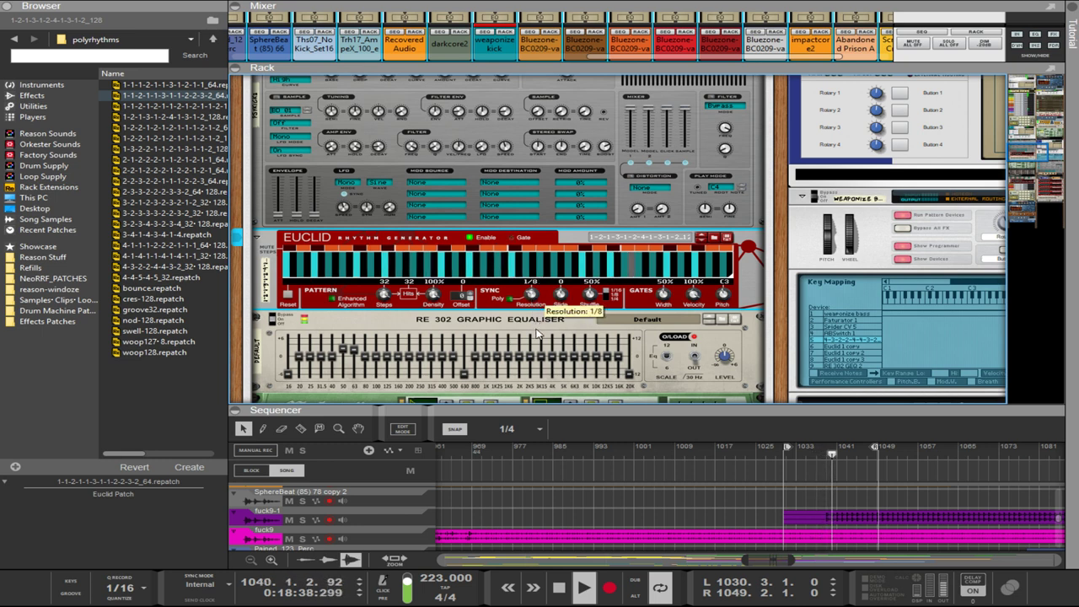
drag(860, 410, 852, 272)
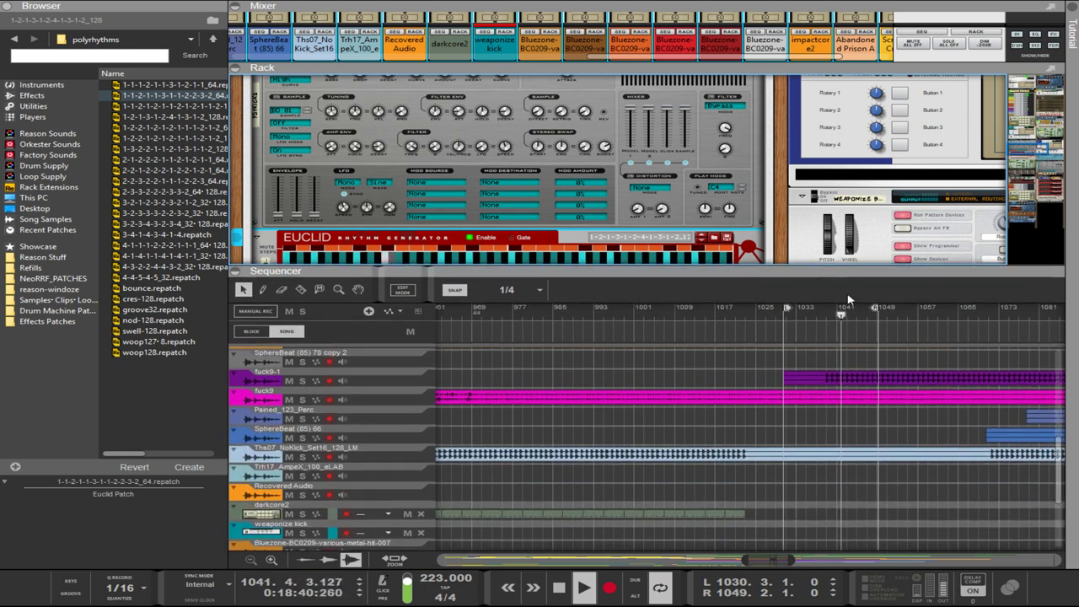
- Select the yellow fmkick8 clip sections from about bar 925 to 1040
scroll(928, 354, down, 5)
click(925, 469)
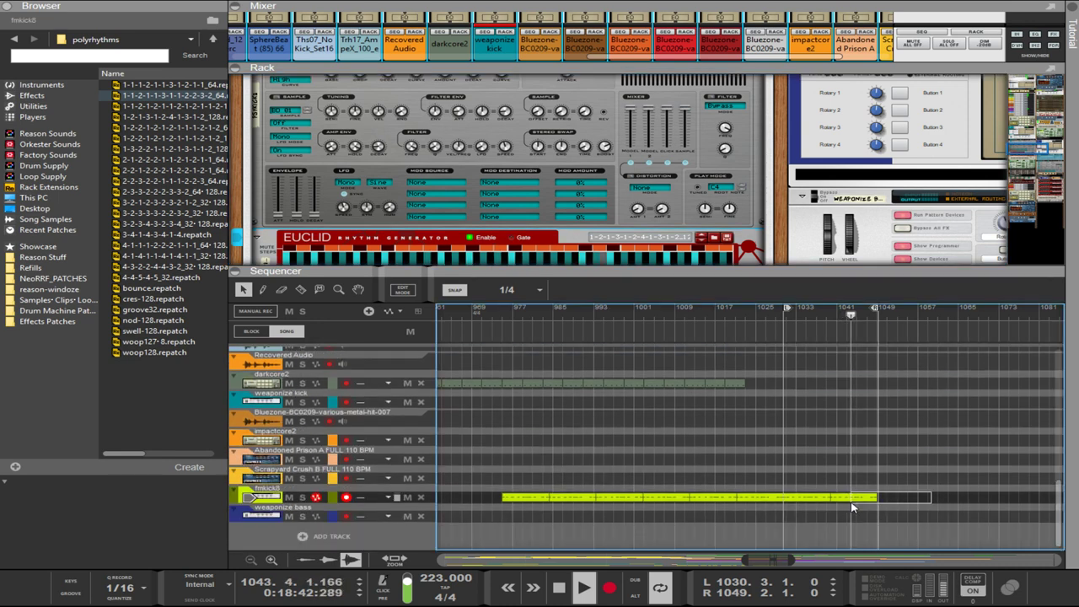
click(831, 497)
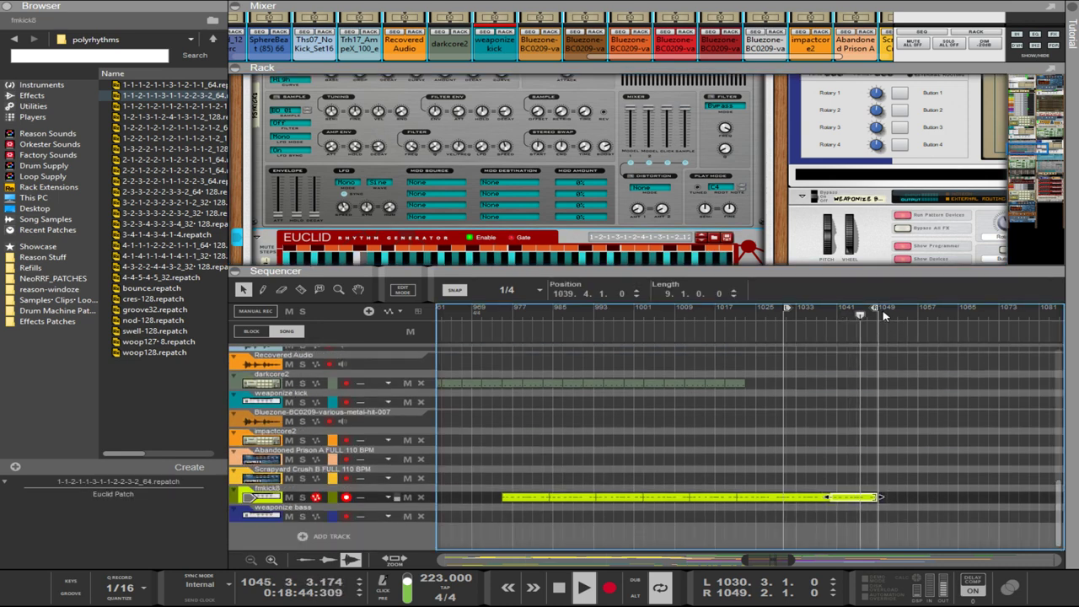
drag(880, 311, 878, 311)
drag(933, 434, 805, 504)
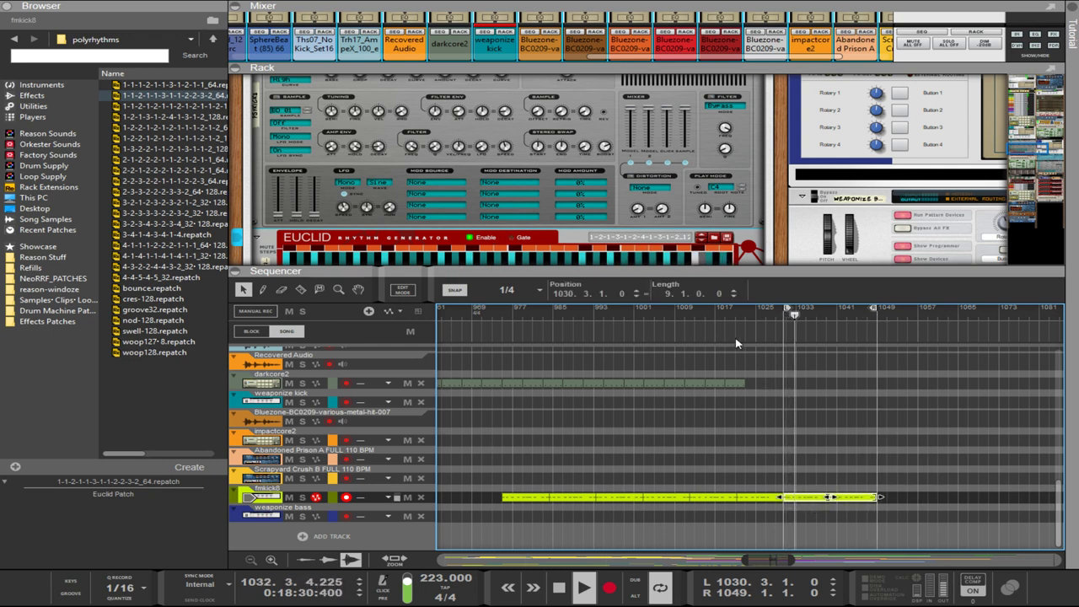
- Enlarge the rack again and load the next Euclid rhythm pattern
drag(708, 274, 652, 428)
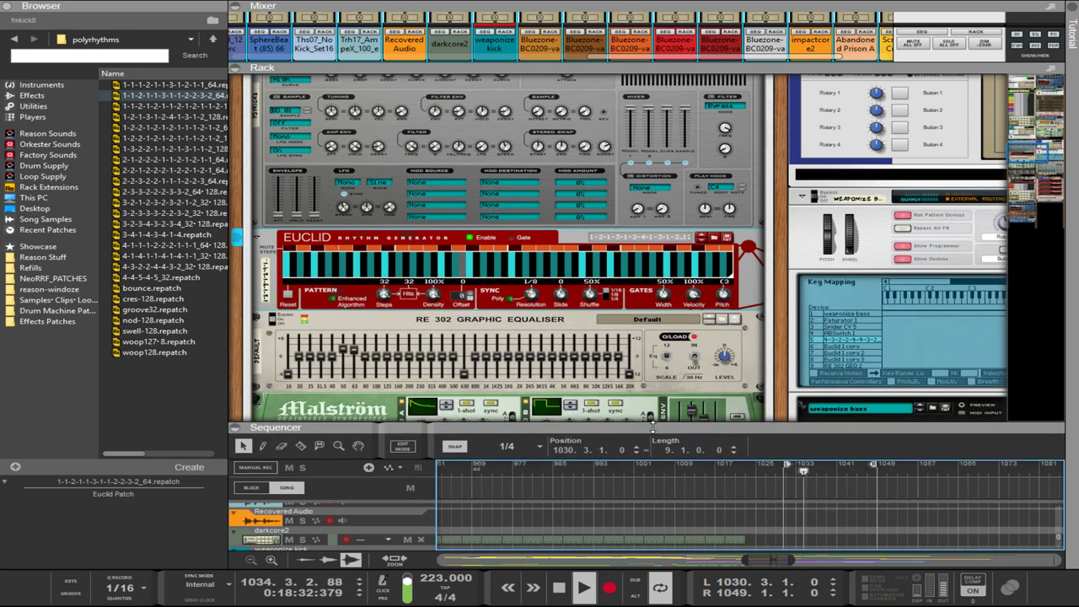
scroll(489, 364, up, 4)
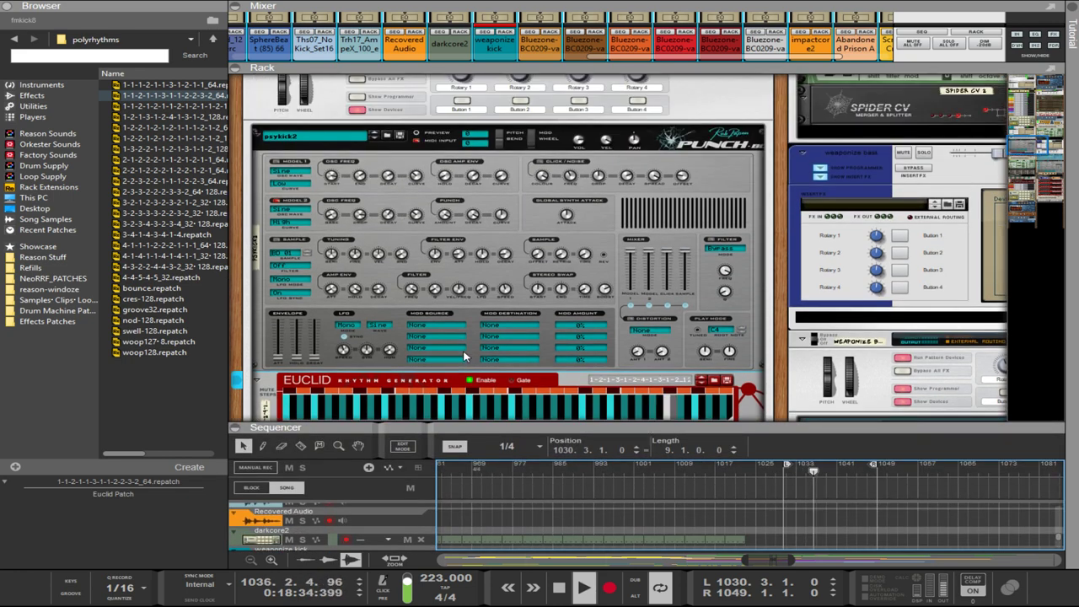
scroll(458, 357, down, 4)
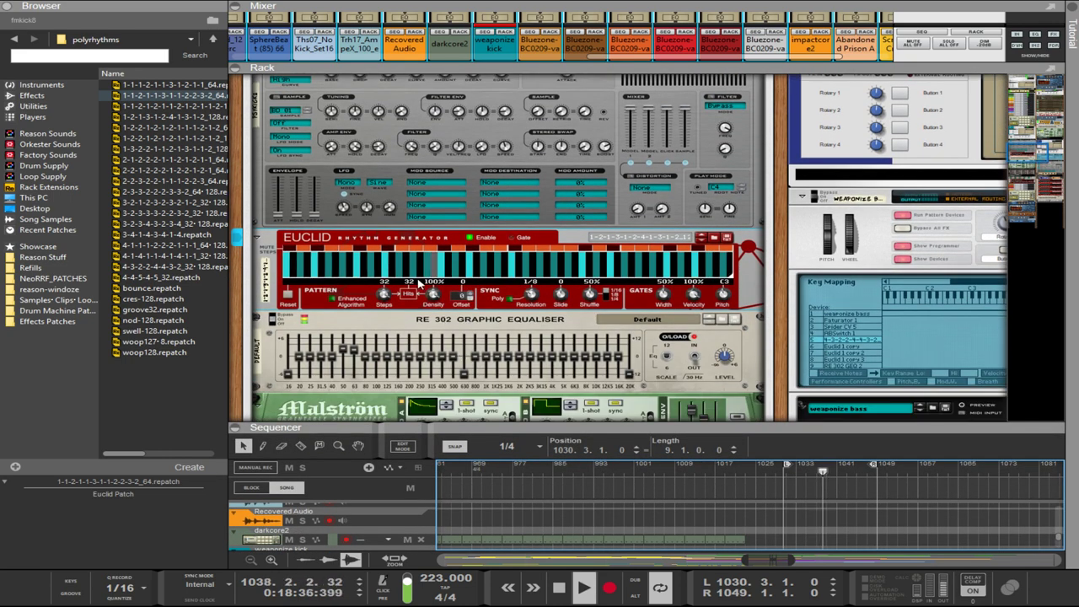
click(699, 242)
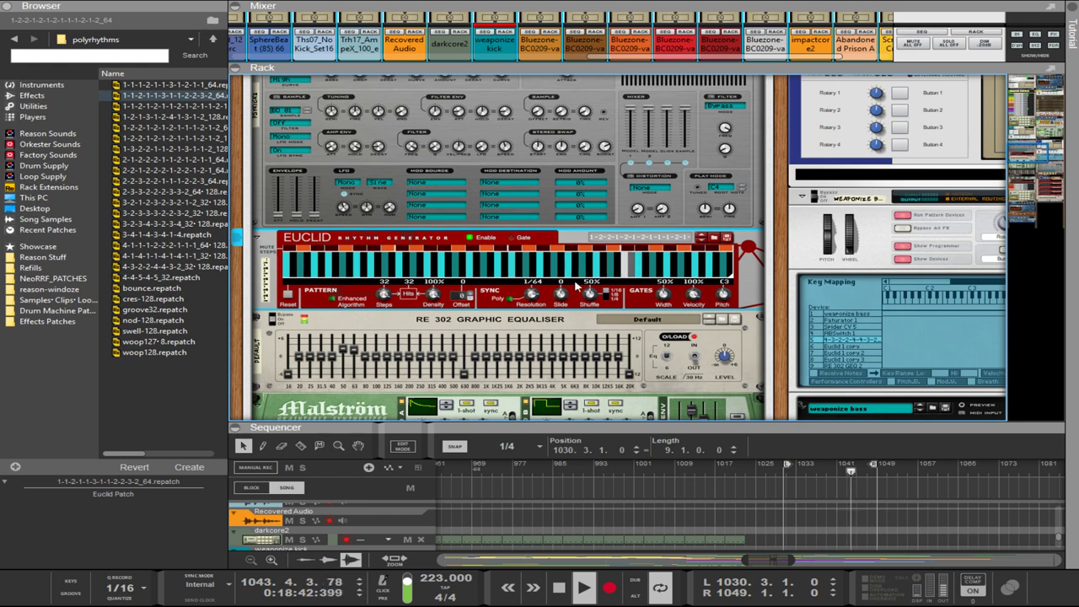
- Audition Euclid patterns, settle on 2-3-3-2-2-2-3-3-2 at 1/16, and add a second Euclid below
drag(530, 294, 528, 338)
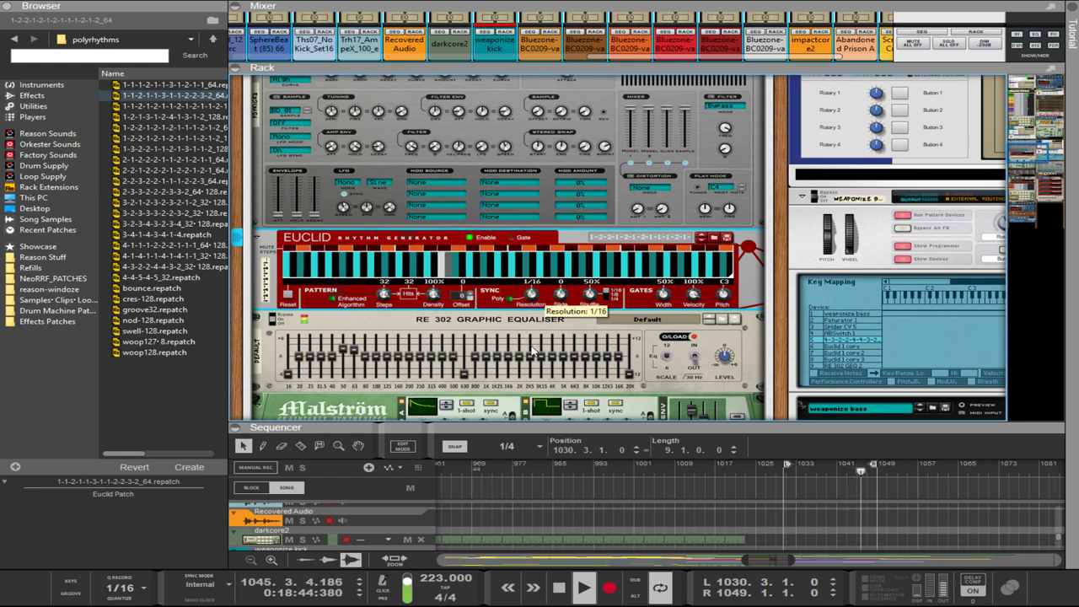
click(701, 241)
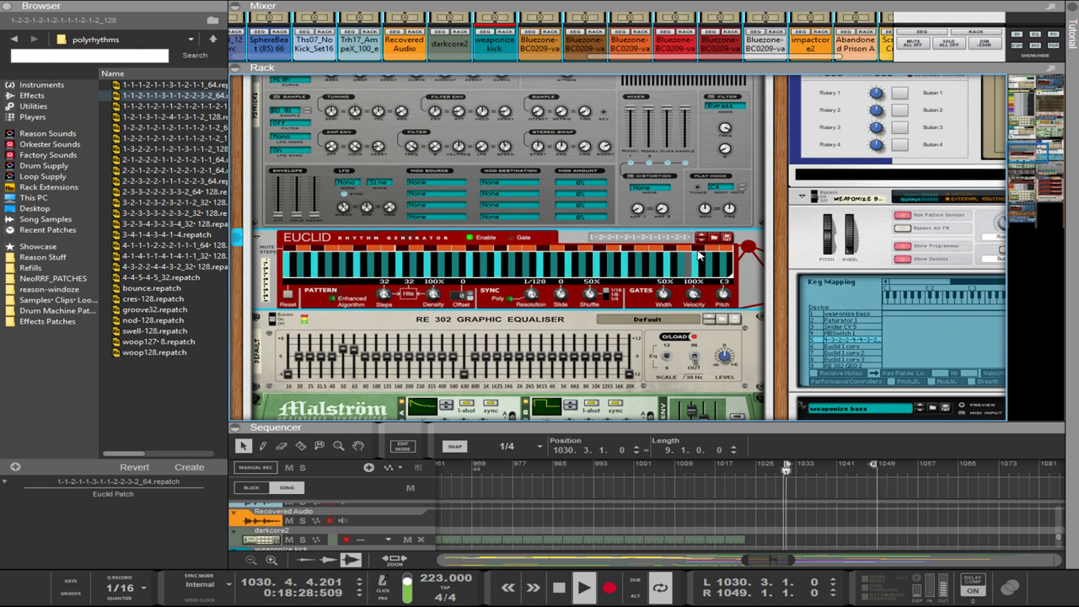
click(701, 242)
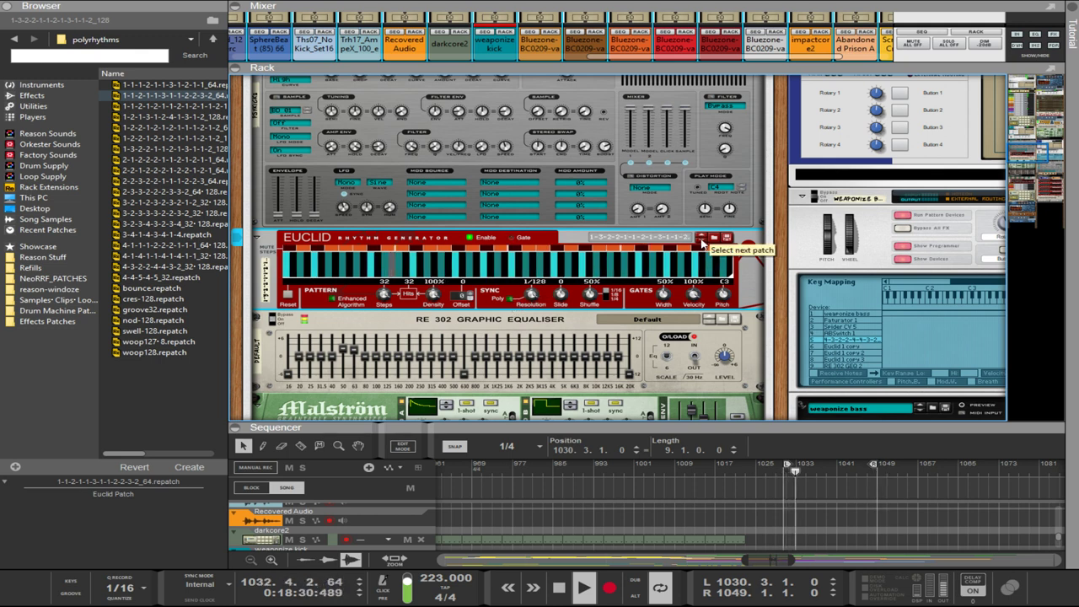
click(701, 241)
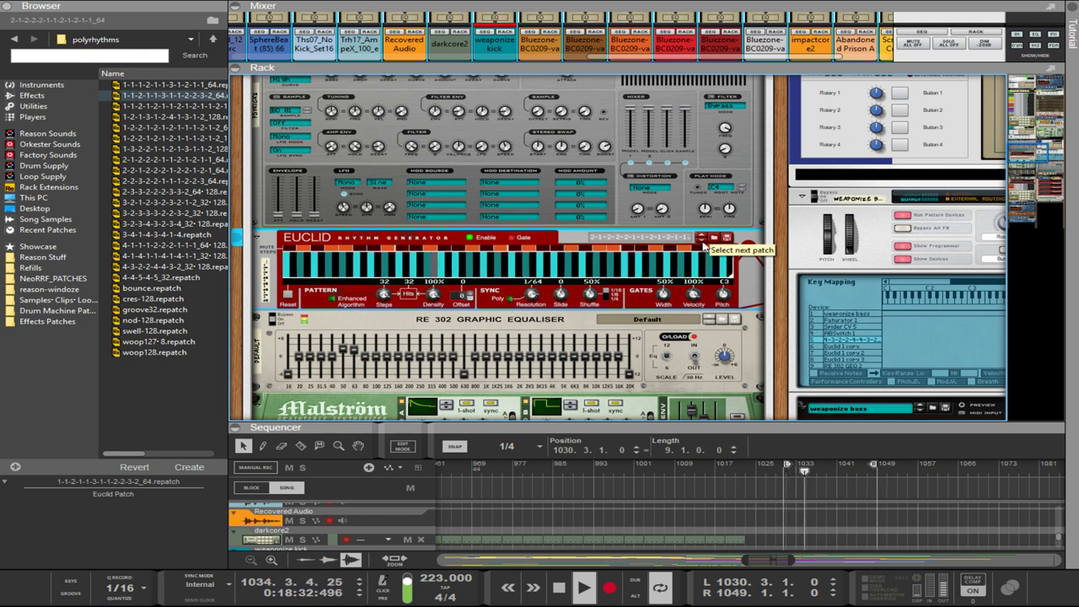
click(702, 242)
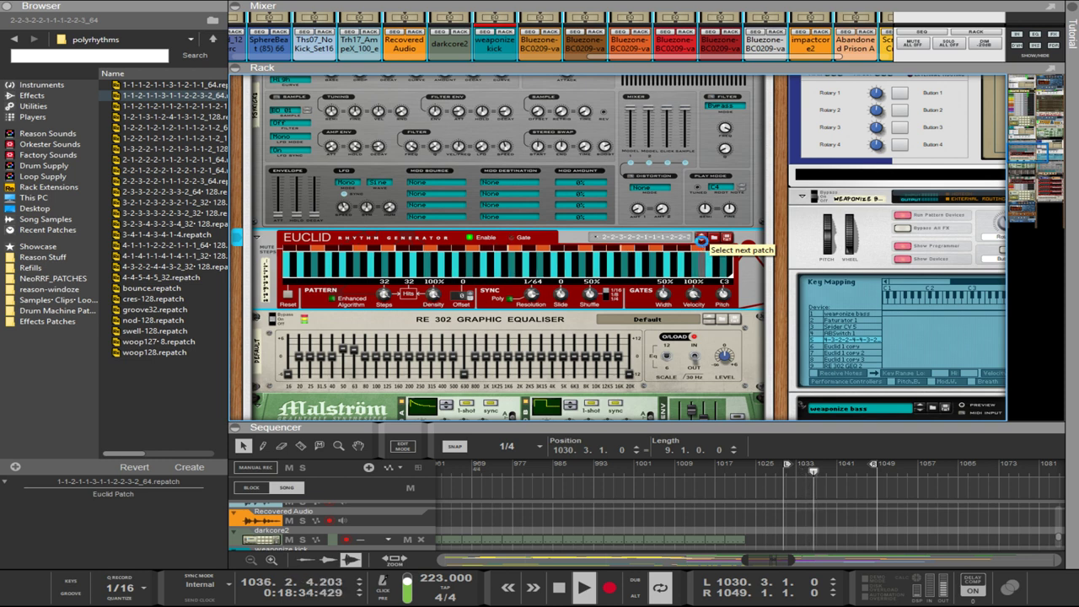
click(701, 241)
click(701, 242)
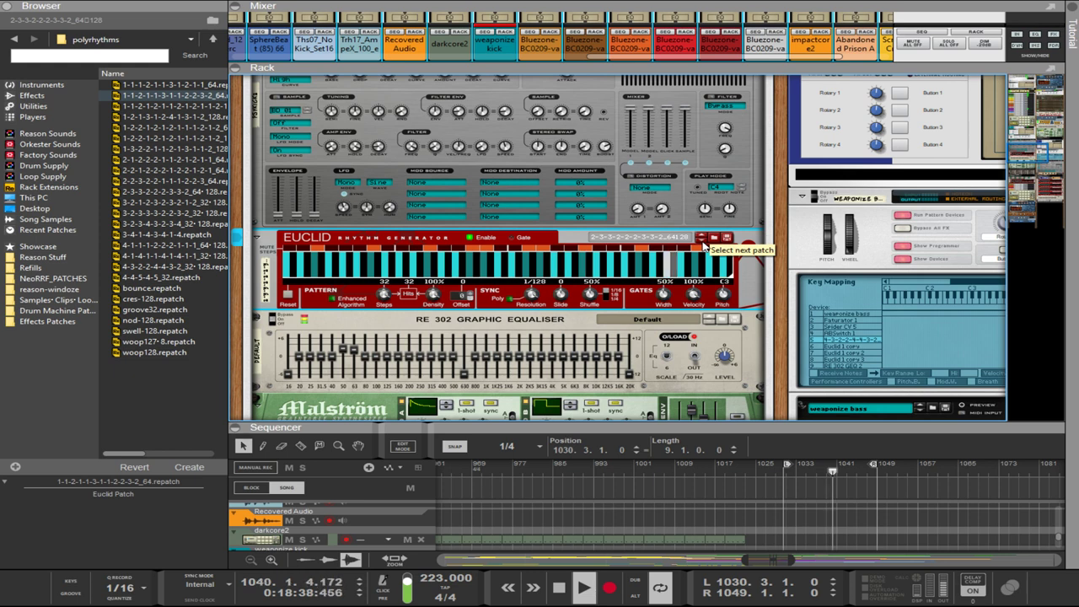
drag(531, 295, 532, 372)
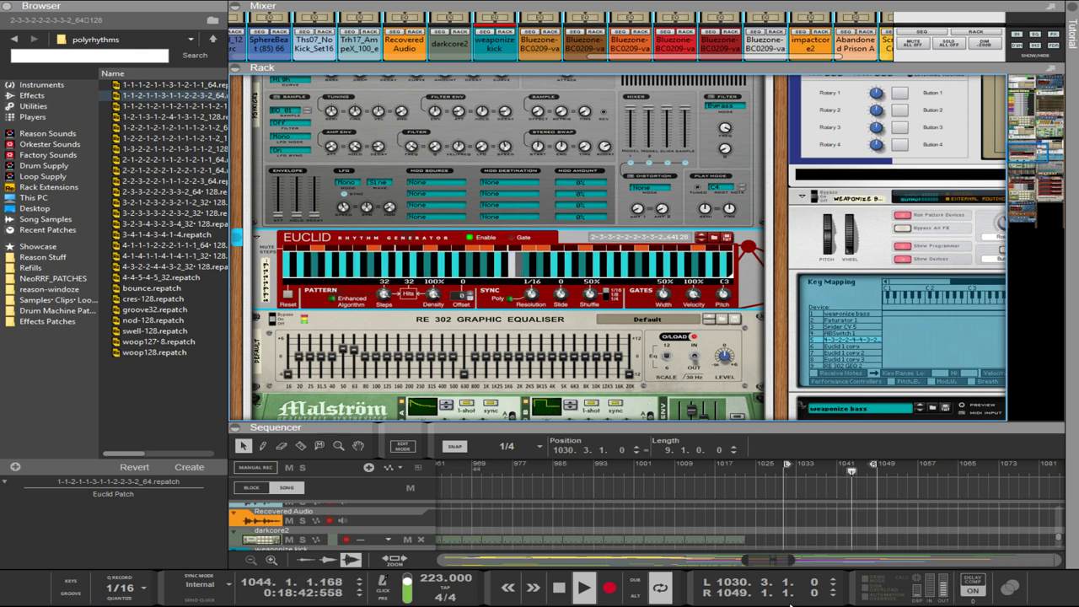
click(945, 602)
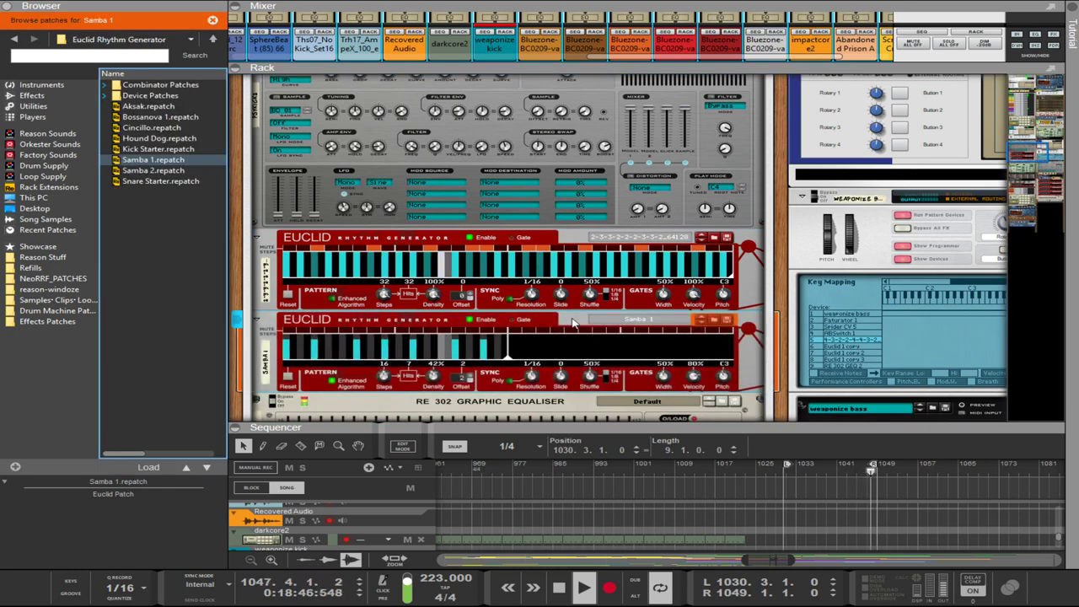
- Reset the new Euclid to Init Patch and move the Gate cable over to it on the rack's rear
key(ctrl+z)
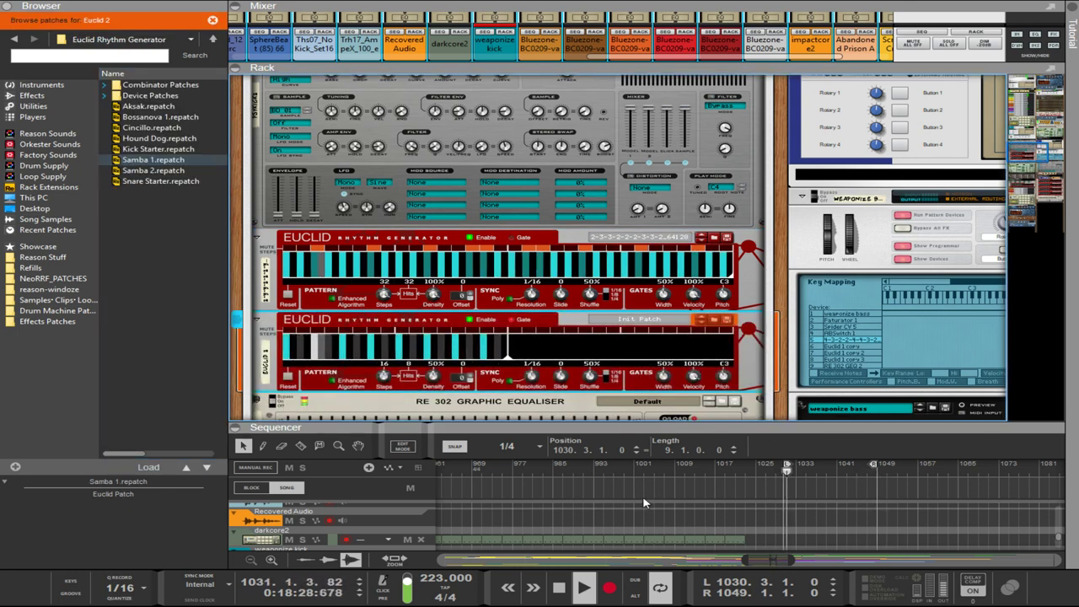
key(Tab)
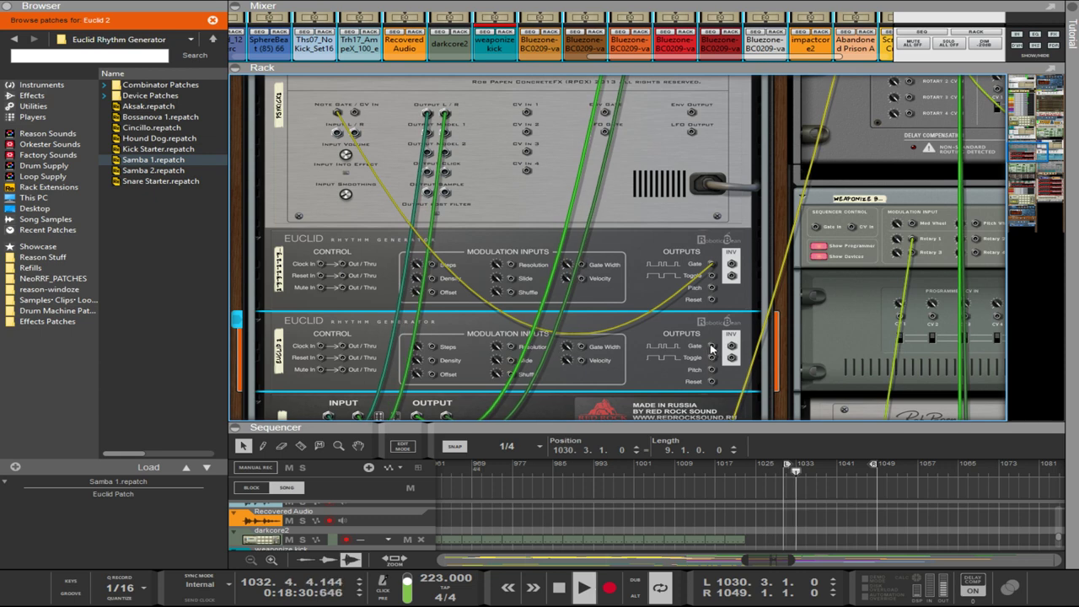
drag(711, 263, 712, 345)
key(Tab)
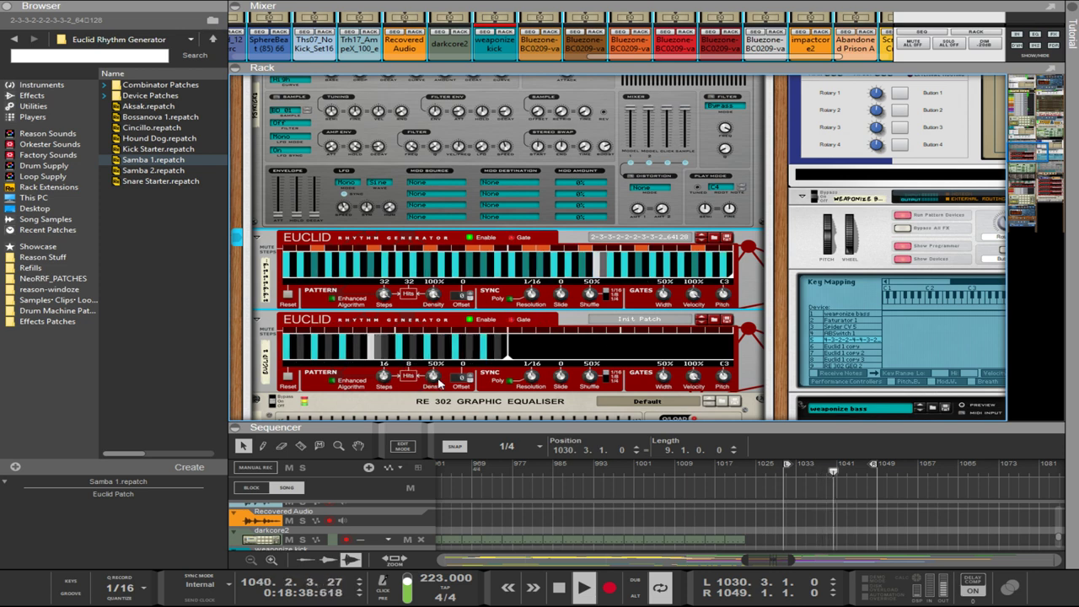
- Set the second Euclid to 100% density with 32 steps, then show the rack's rear cabling
drag(432, 377, 419, 287)
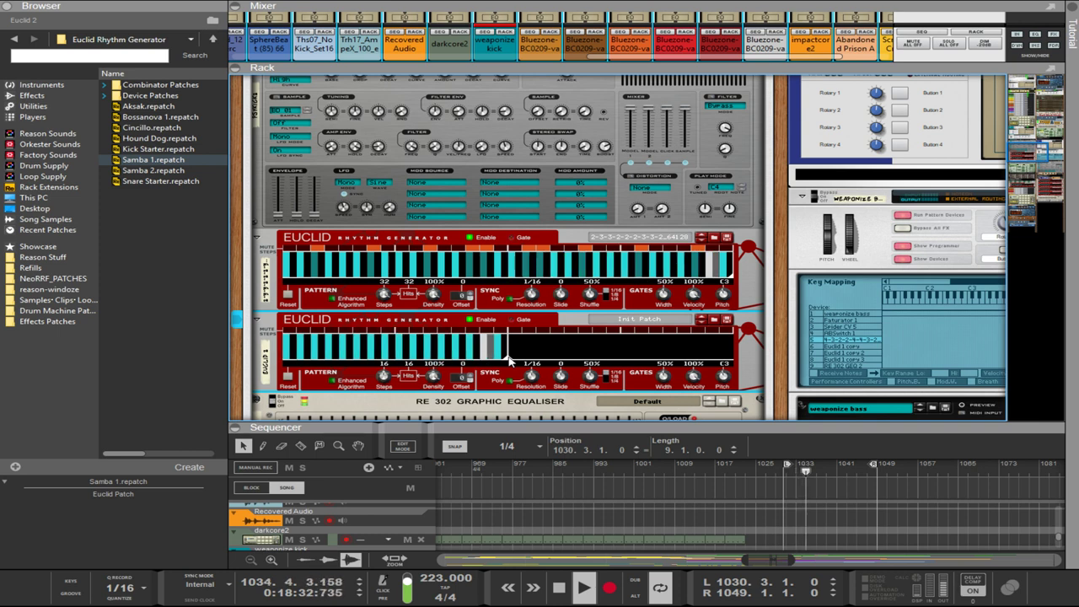
drag(510, 361, 733, 361)
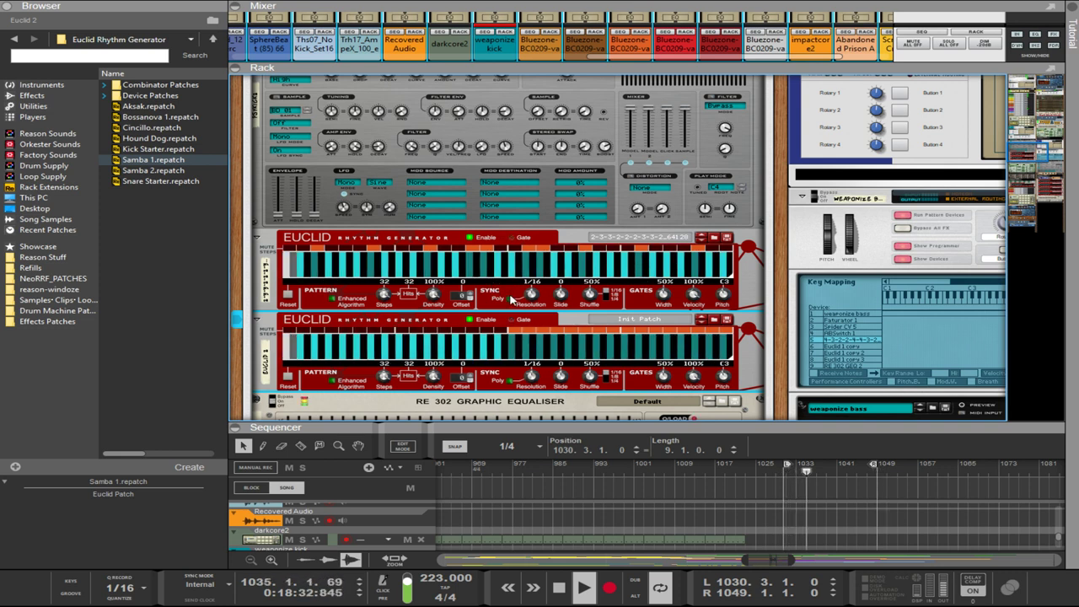
key(Tab)
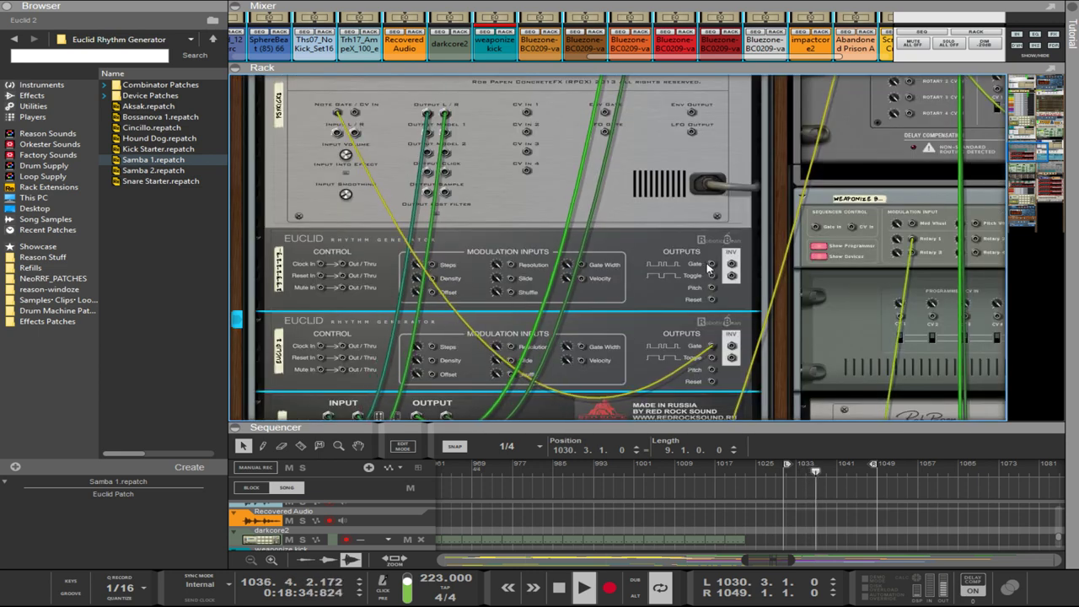
- Cable the upper Euclid's Gate out into the lower Euclid and set the upper Euclid's resolution to 1/2
drag(712, 264, 344, 366)
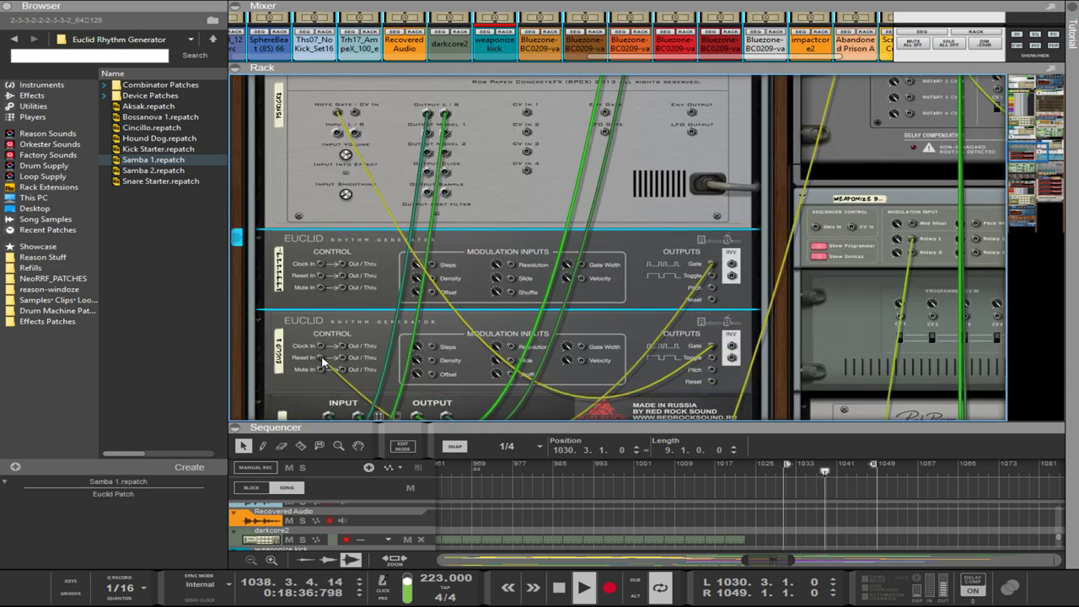
key(Tab)
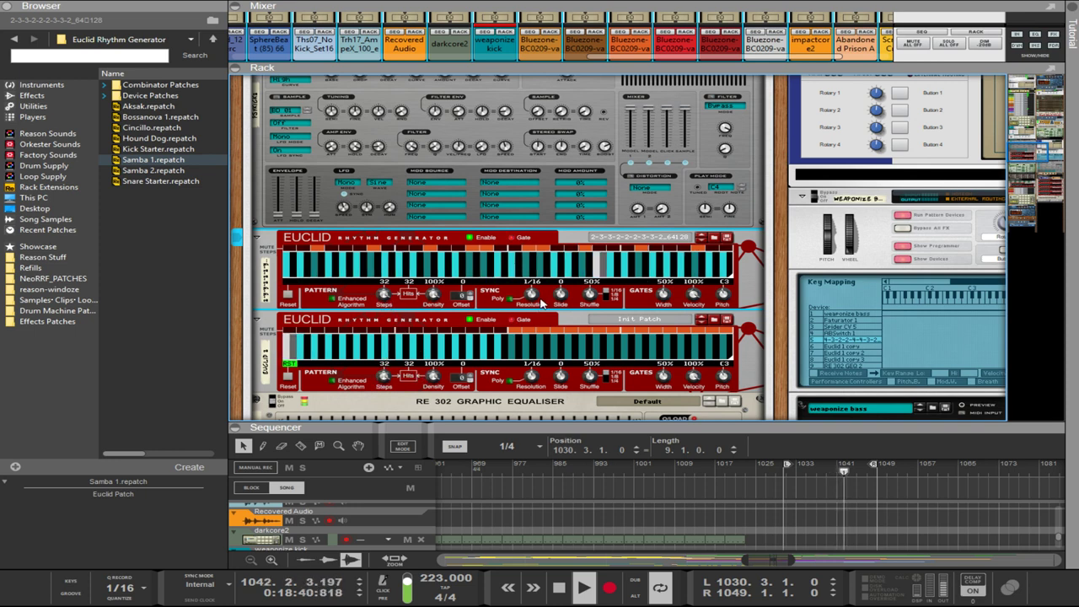
drag(542, 303, 540, 379)
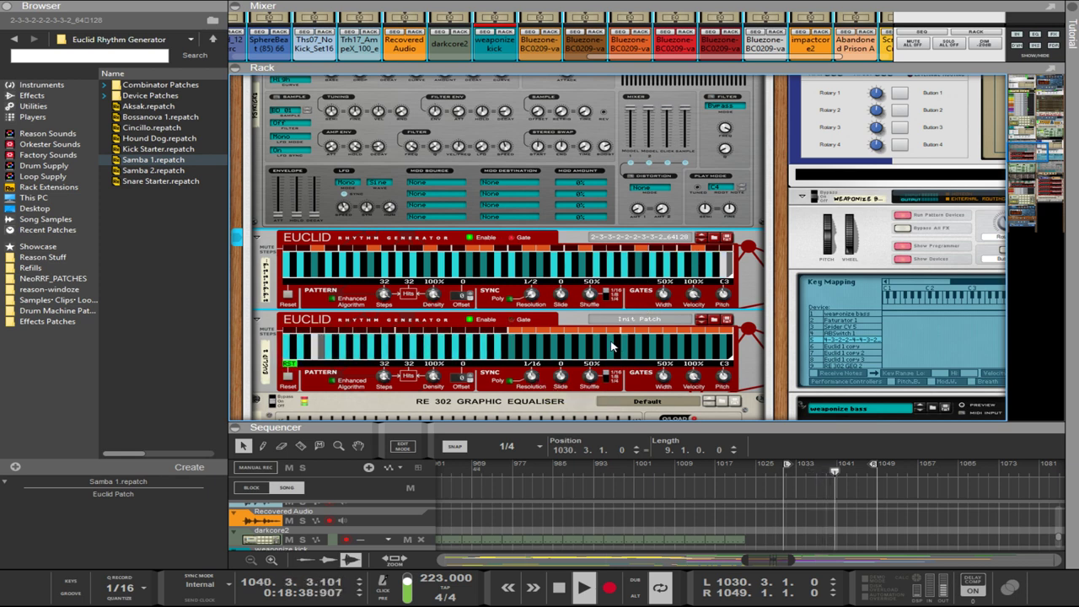
click(567, 334)
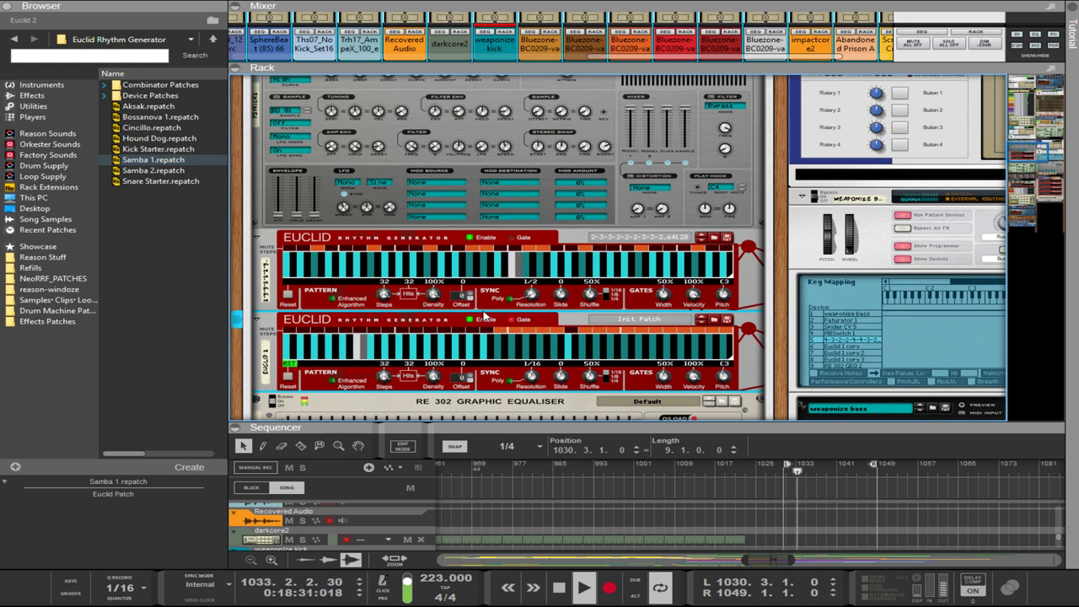
- Cycle through rhythm patches on the upper Euclid generator
click(701, 240)
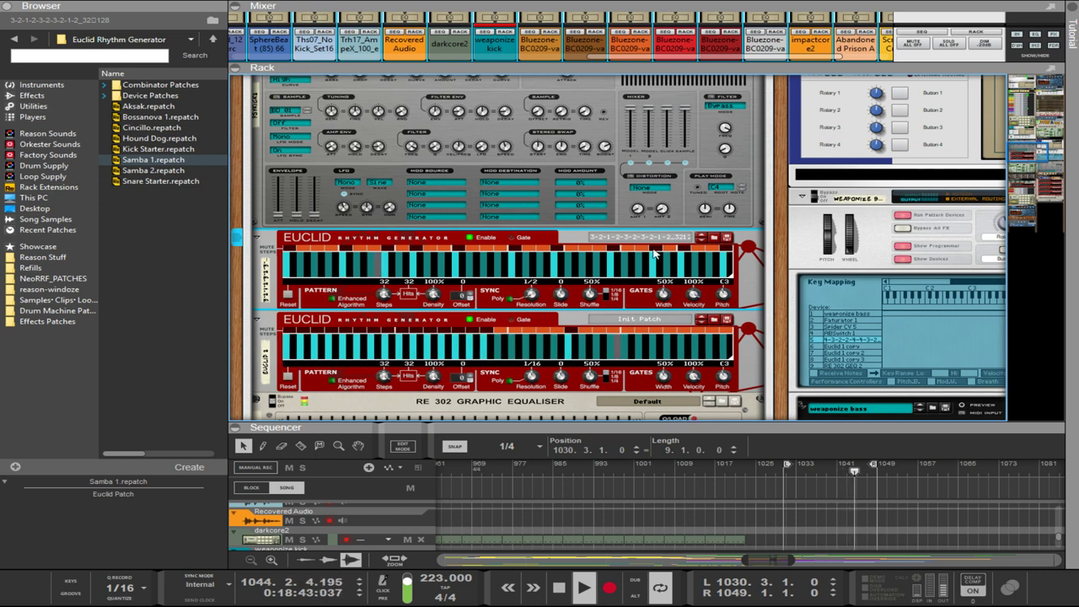
click(704, 240)
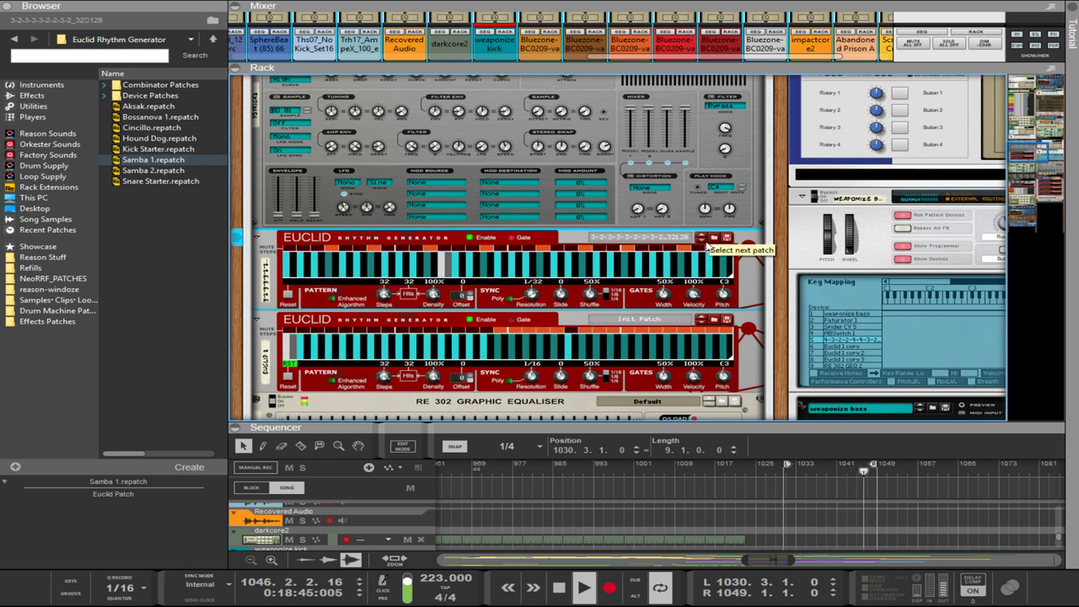
click(702, 240)
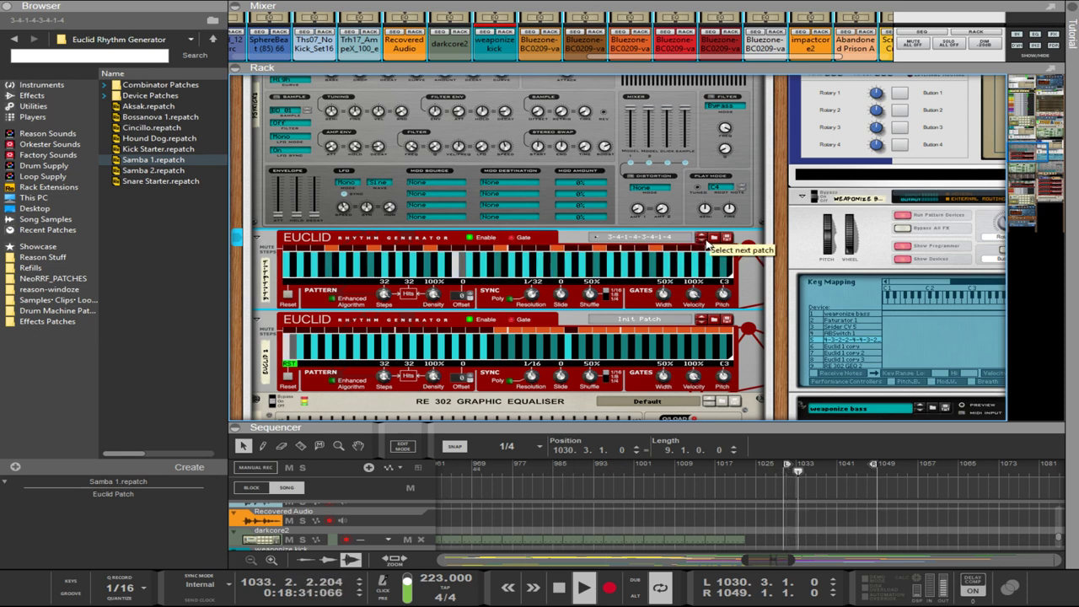
click(704, 241)
click(705, 241)
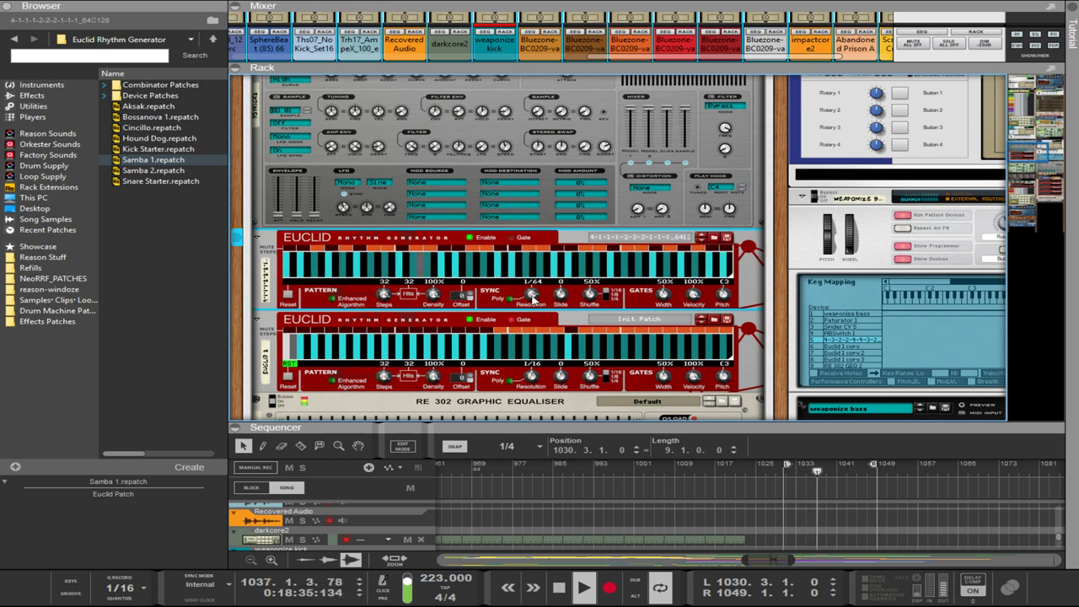
- Set the lower Euclid to 1/8 resolution, load the next upper Euclid patch, and collapse the rack
drag(532, 297, 506, 492)
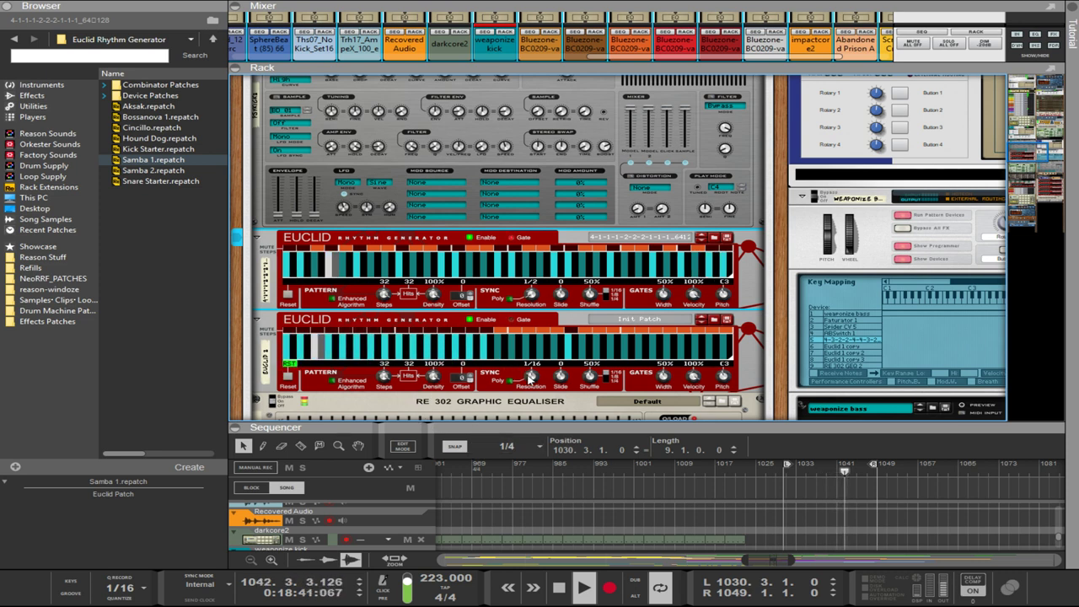
drag(532, 377, 538, 414)
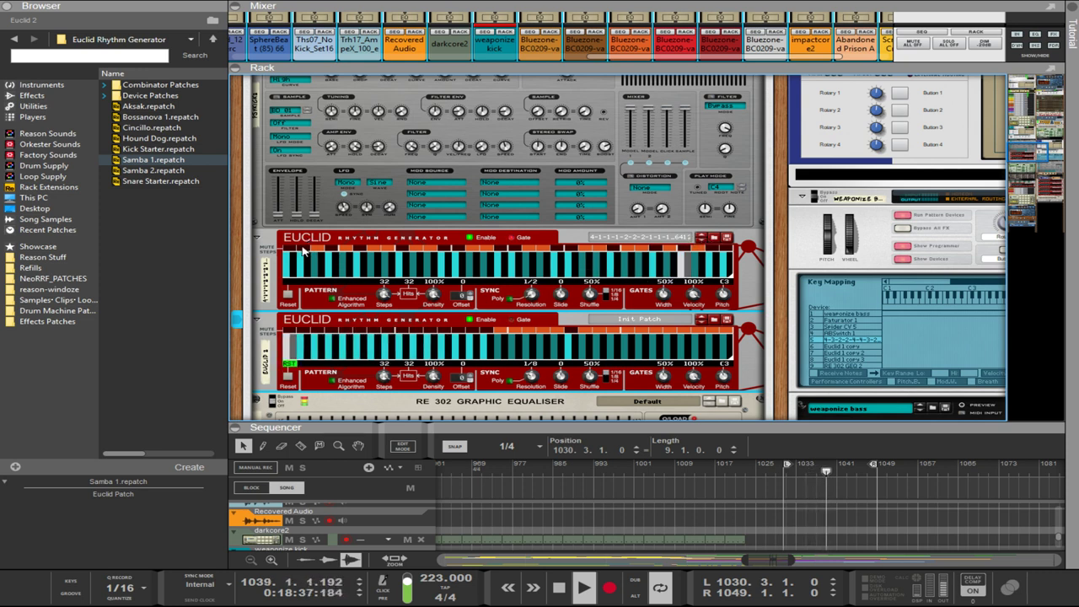
click(703, 241)
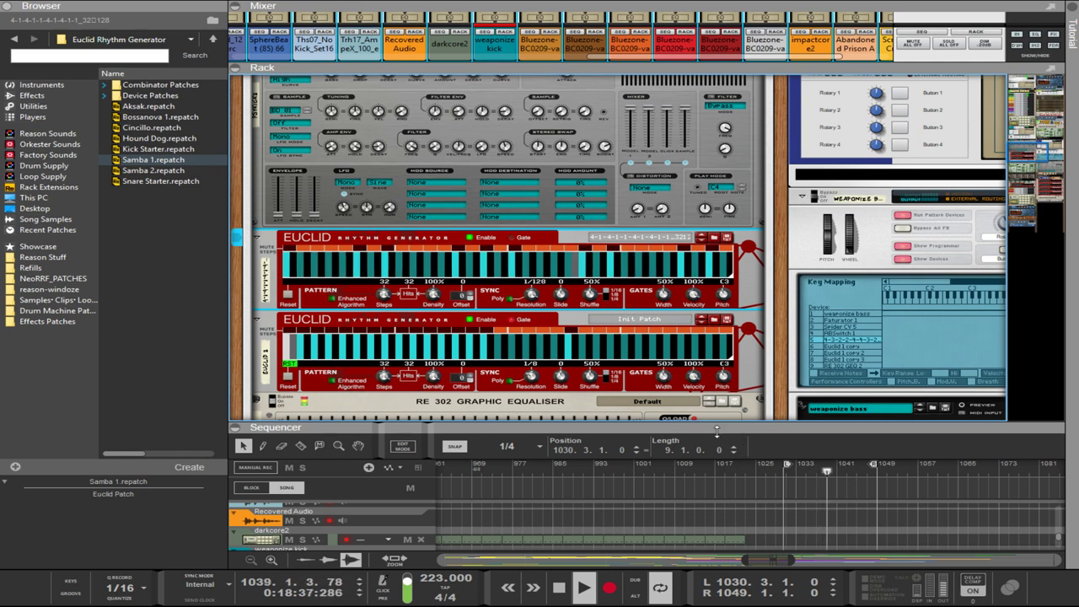
drag(717, 432, 717, 77)
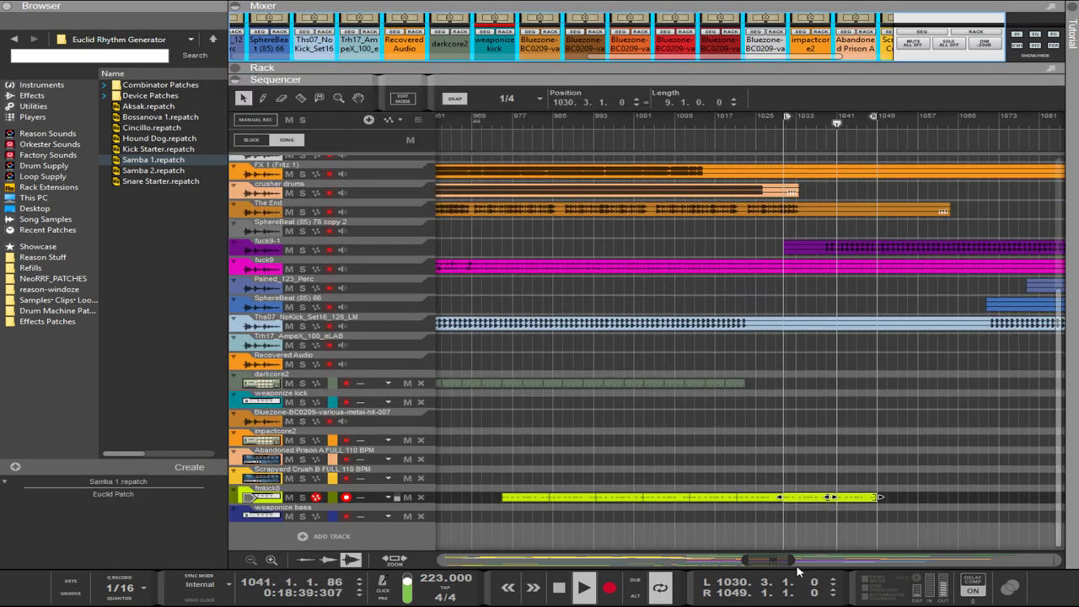
- Zoom the timeline out to see more bars around the fmkick8 clip
drag(790, 562, 813, 558)
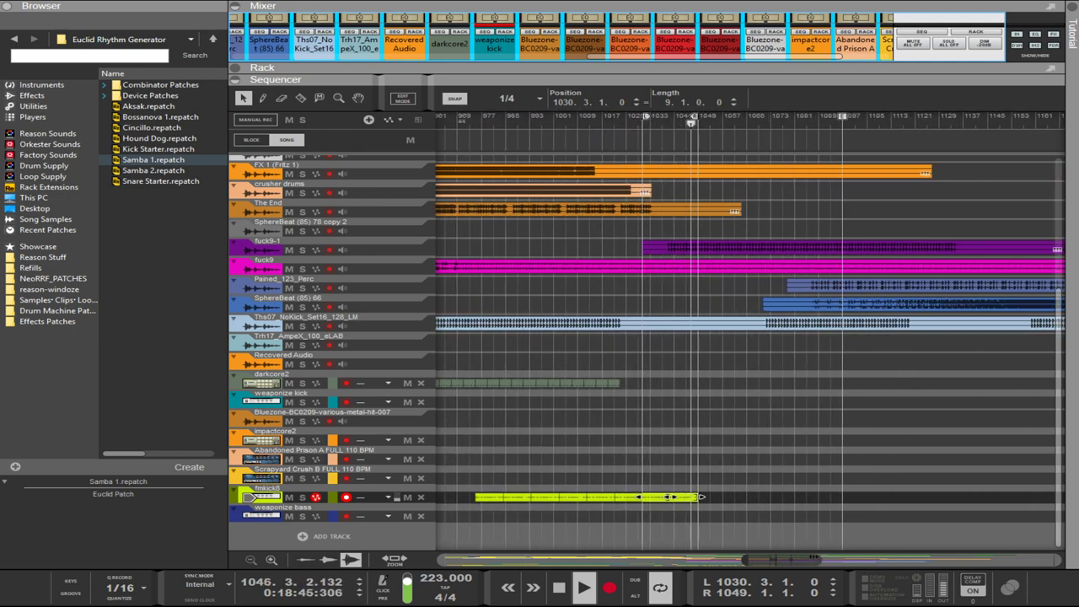
mouse_move(814, 558)
mouse_down()
mouse_move(884, 557)
mouse_move(797, 557)
mouse_move(811, 557)
mouse_up()
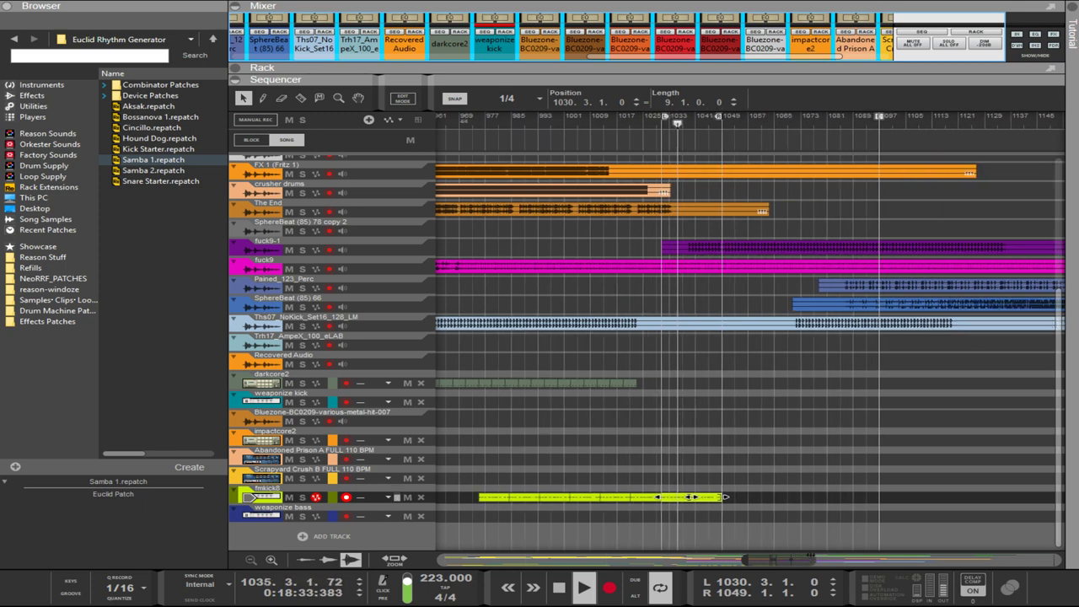
scroll(852, 516, up, 6)
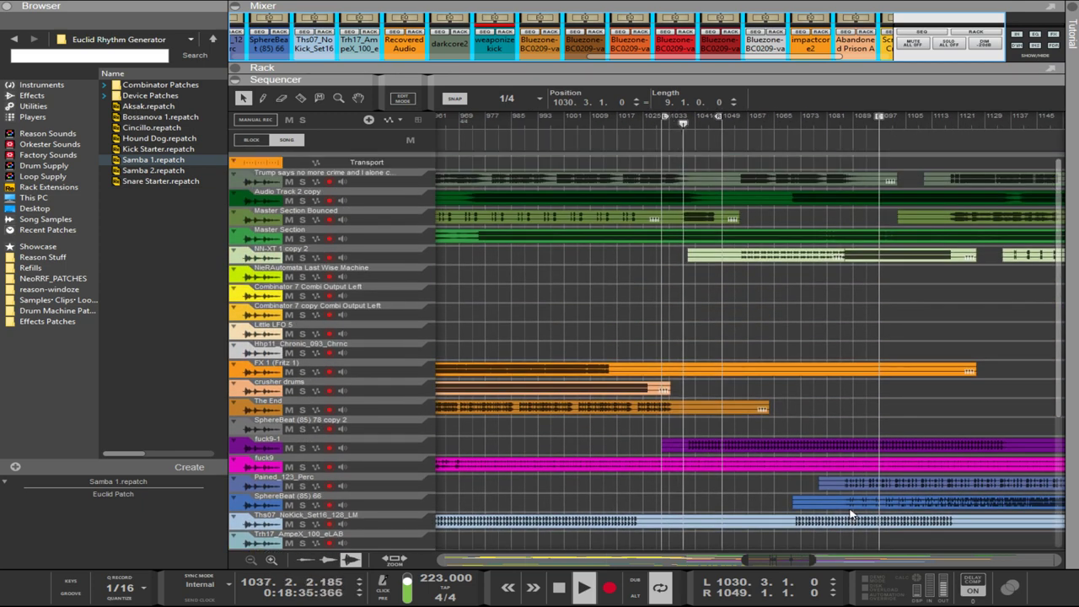
scroll(851, 516, down, 7)
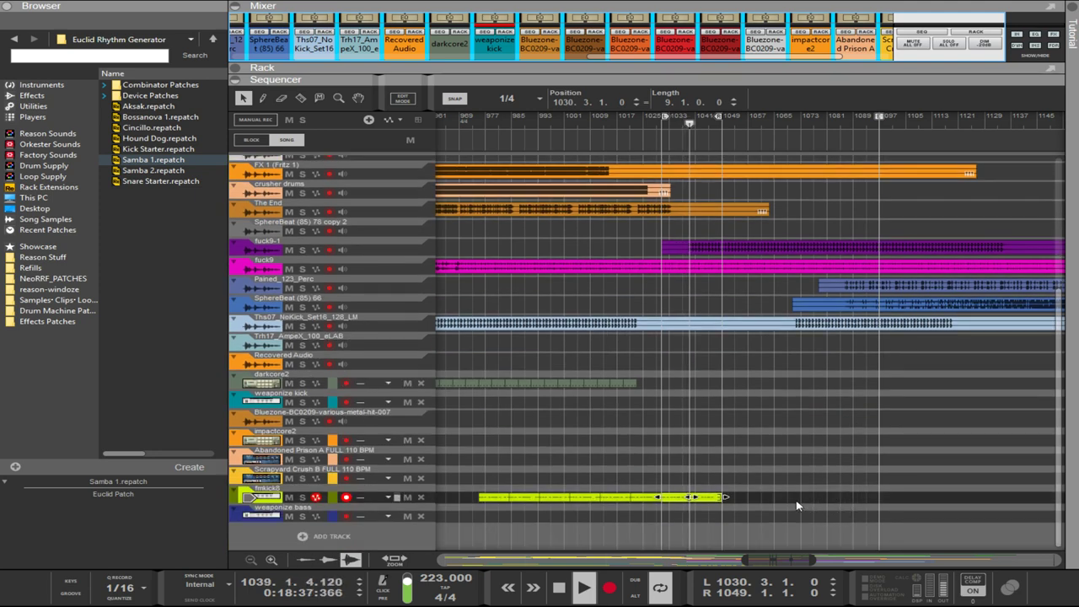
drag(794, 503, 671, 510)
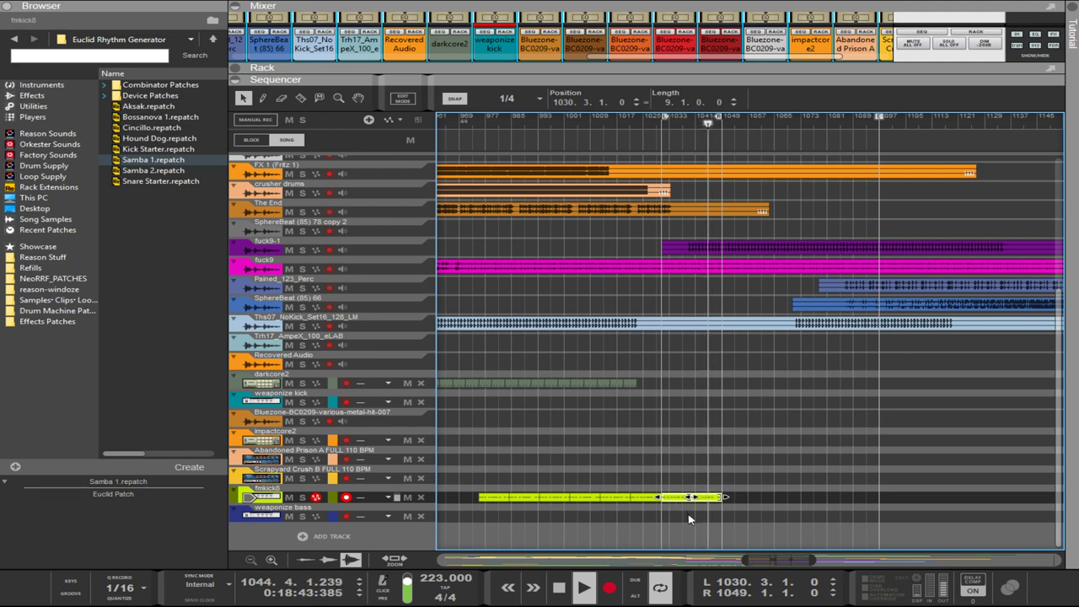
scroll(739, 529, up, 2)
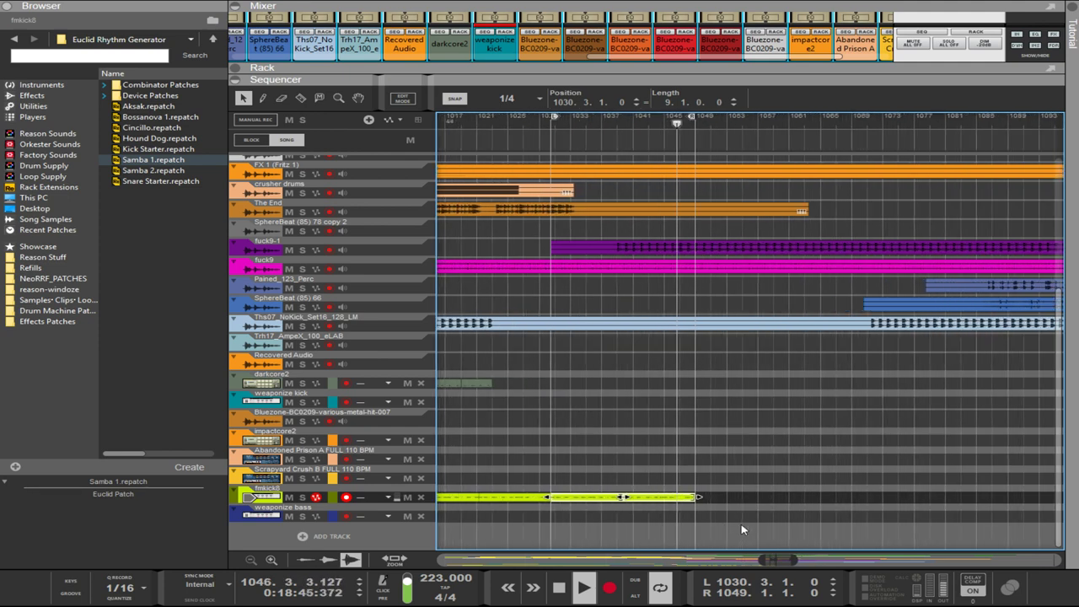
scroll(742, 529, up, 1)
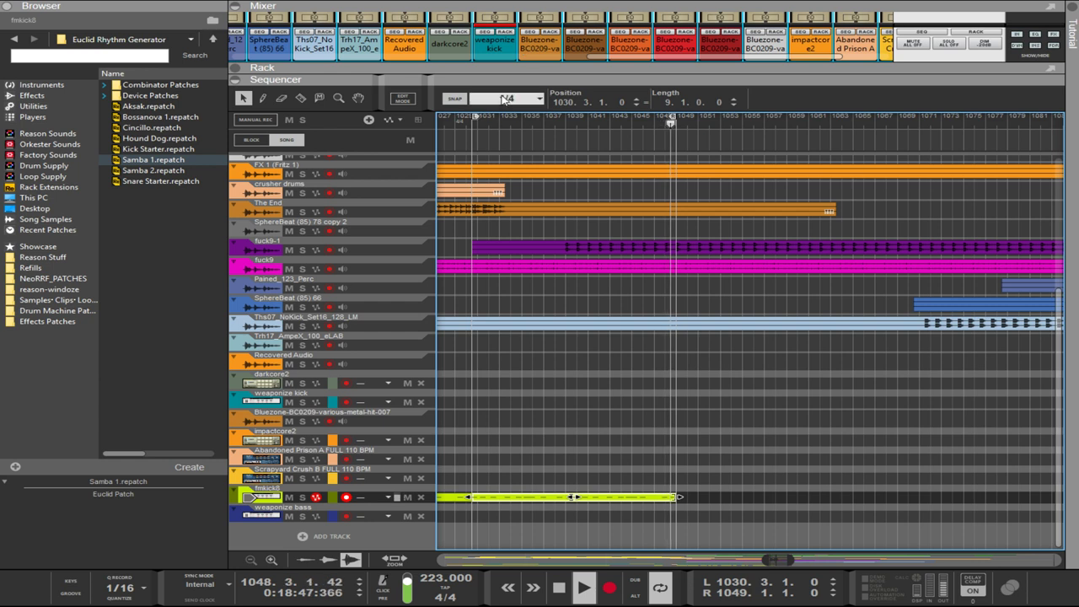
scroll(504, 99, up, 3)
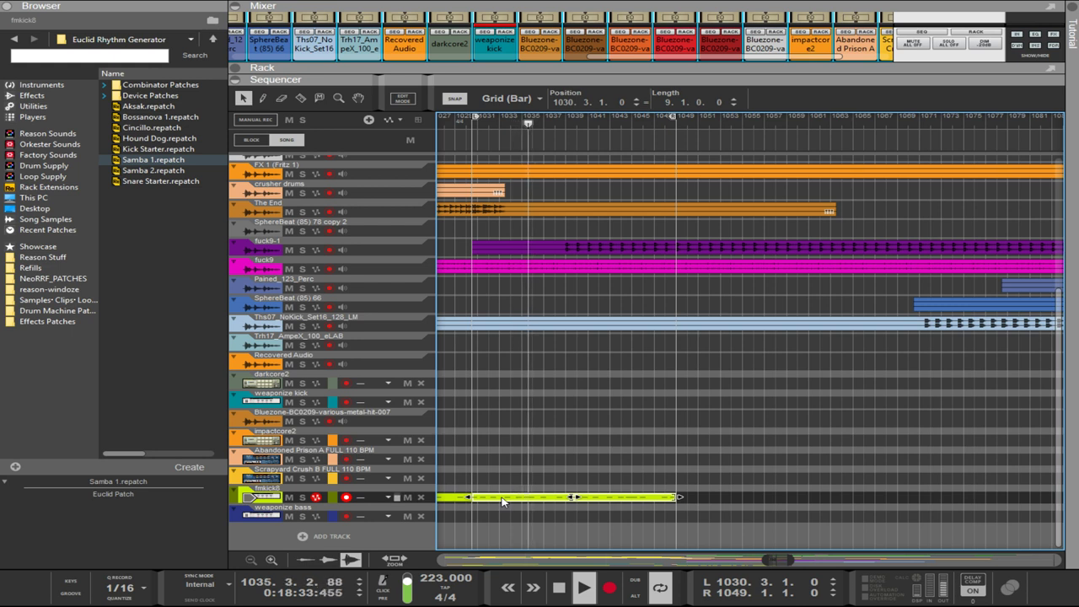
- Duplicate the fmkick8 clip and shift the copy one bar earlier to close the gap
drag(503, 501, 708, 501)
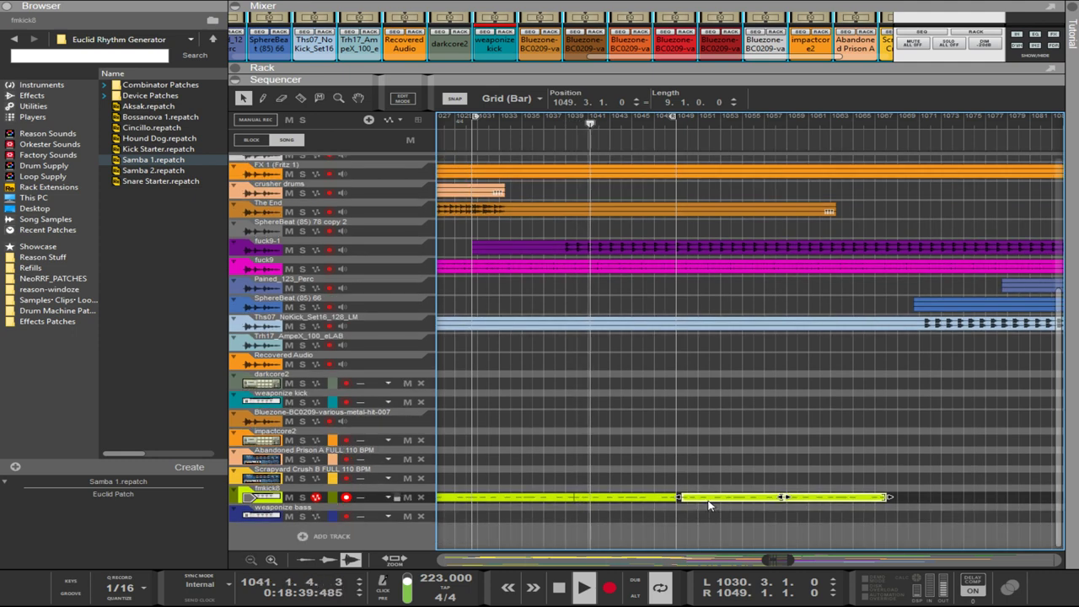
scroll(708, 503, left, 1)
scroll(708, 503, right, 1)
scroll(704, 504, up, 2)
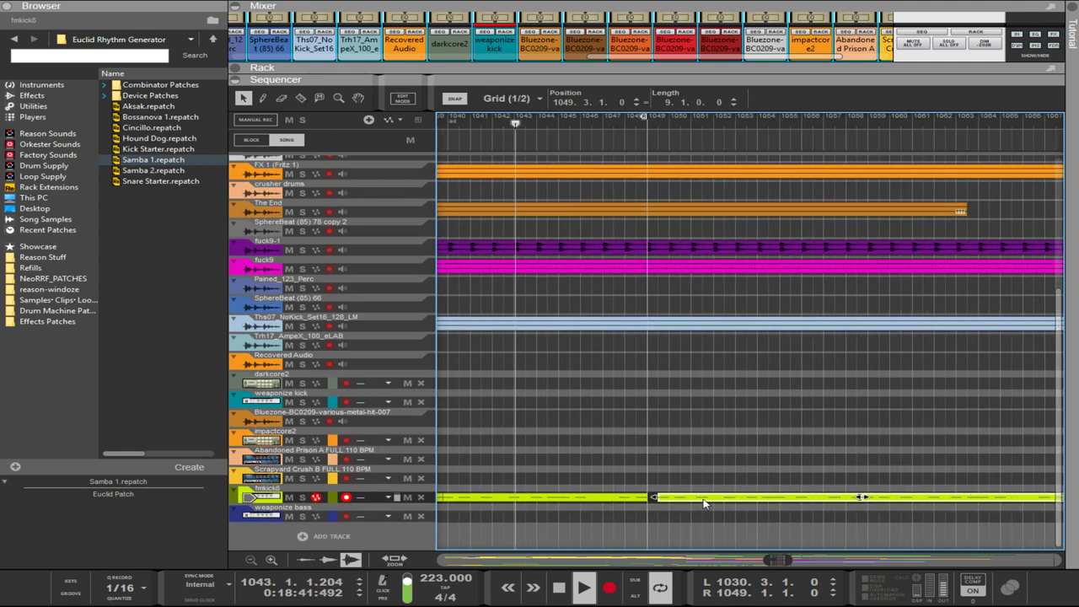
scroll(703, 503, up, 1)
drag(701, 502, 686, 500)
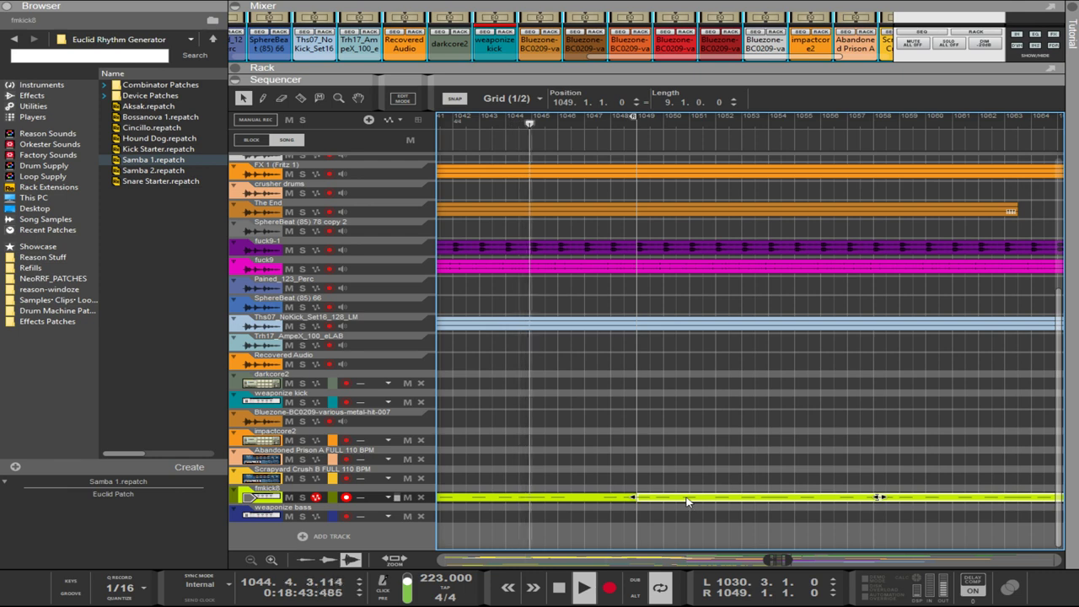
scroll(686, 502, down, 2)
drag(834, 521, 985, 500)
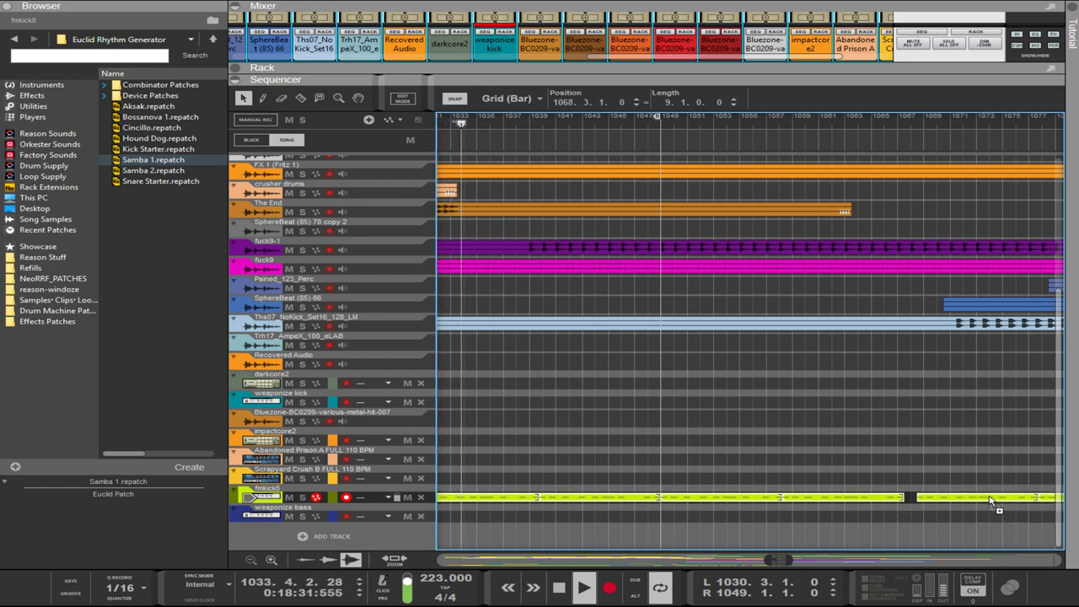
drag(991, 501, 985, 498)
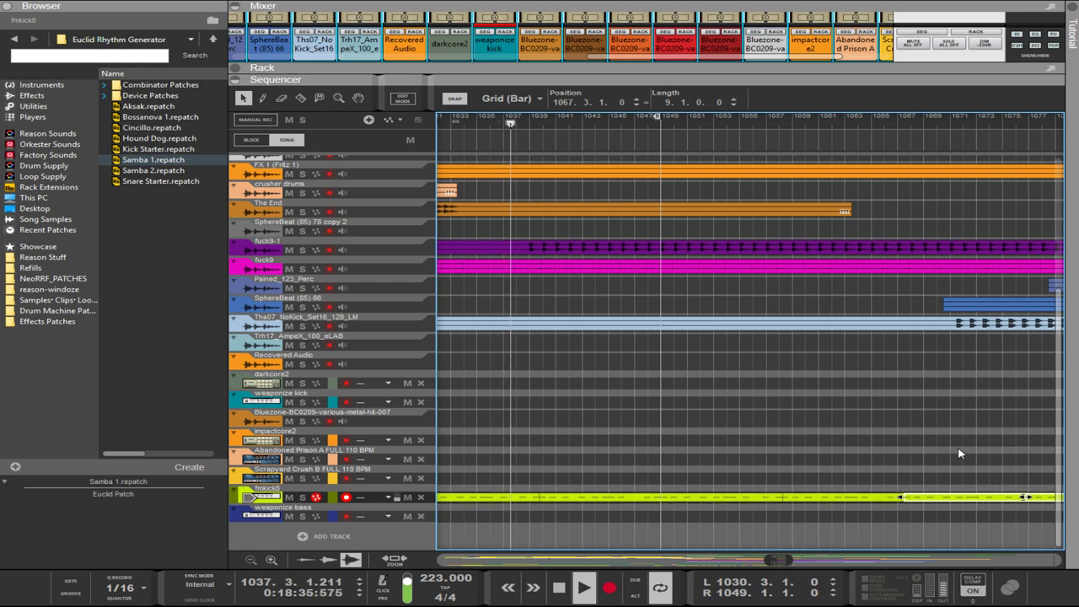
- Move the song End marker to about bar 1113 and the left locator to bar 1065
scroll(959, 453, down, 3)
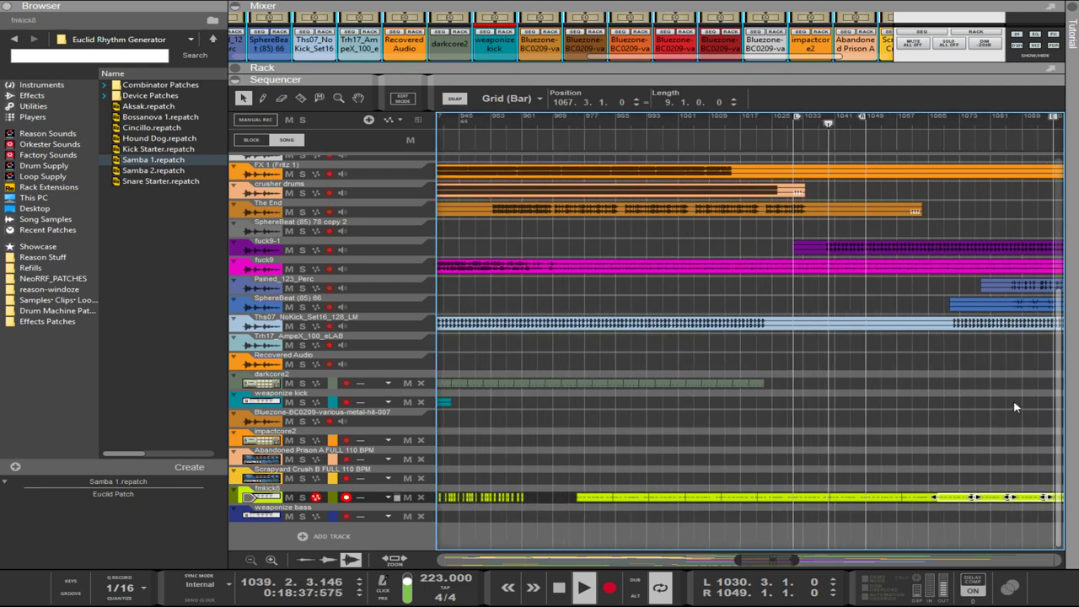
scroll(1015, 408, right, 5)
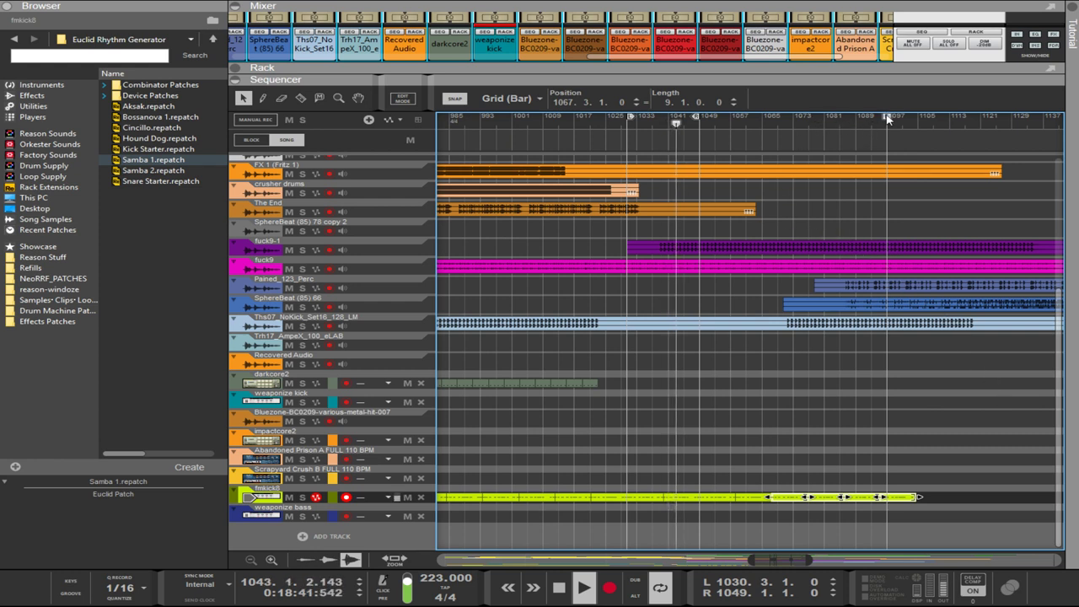
drag(886, 117, 961, 122)
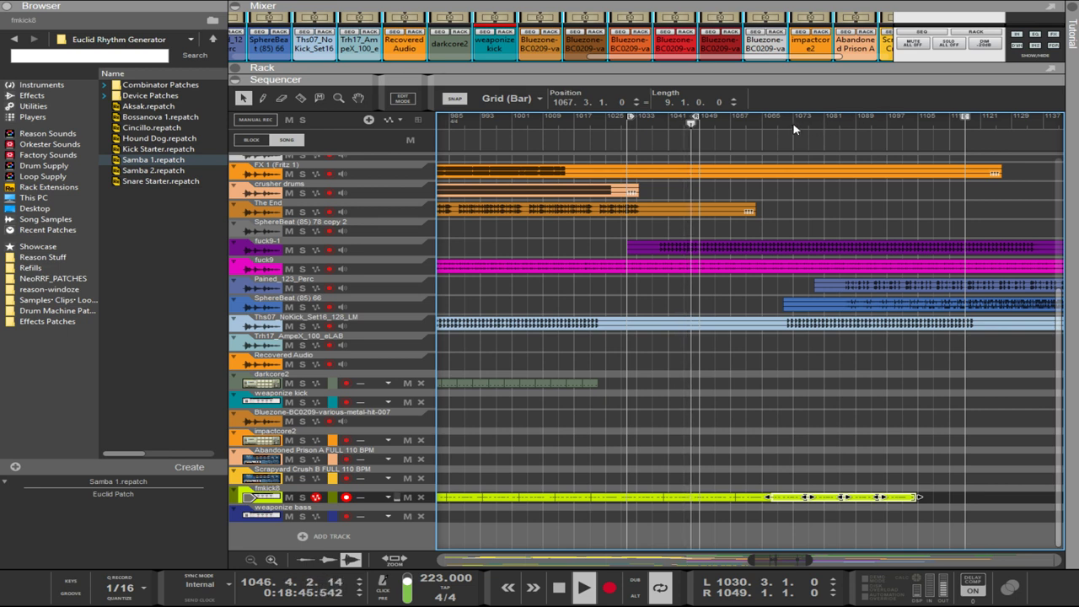
ctrl+click(750, 125)
drag(750, 125, 763, 124)
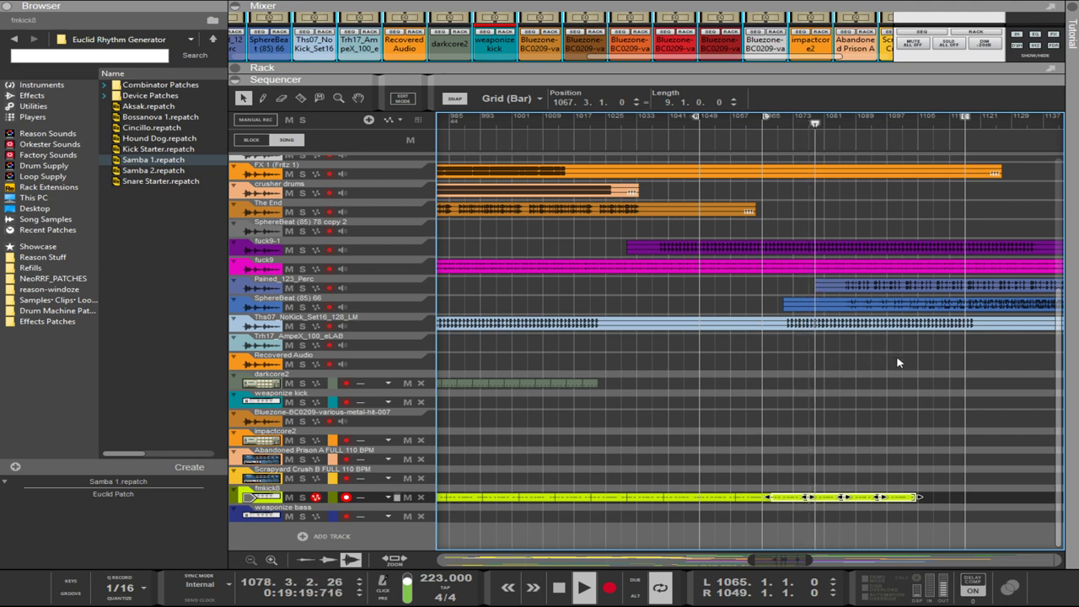
scroll(928, 364, up, 5)
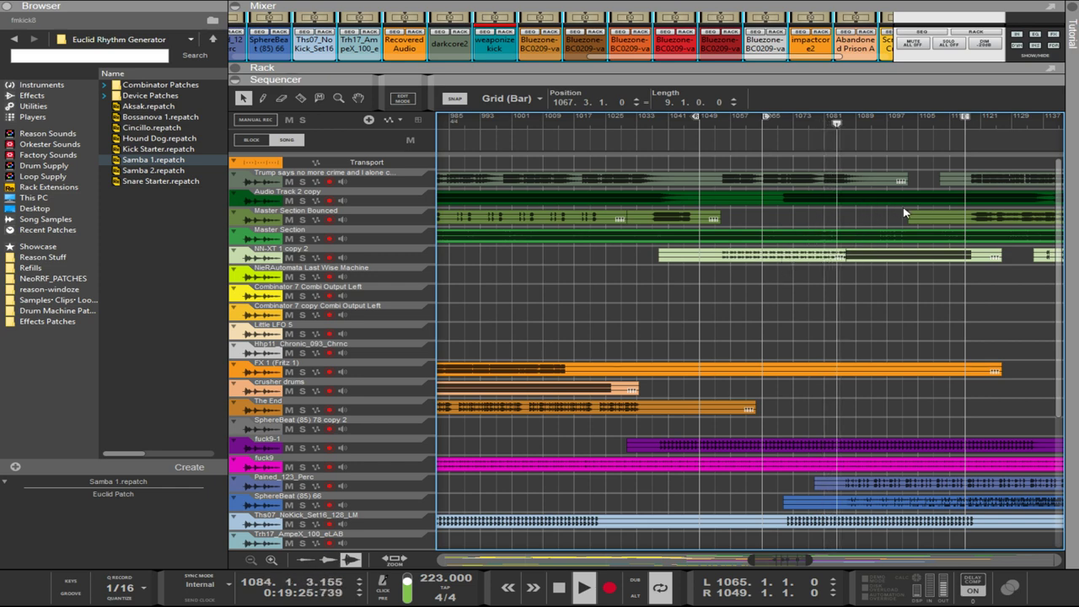
- Drag both clips on the top audio track left to around bar 713
scroll(936, 211, down, 2)
scroll(1004, 294, left, 3)
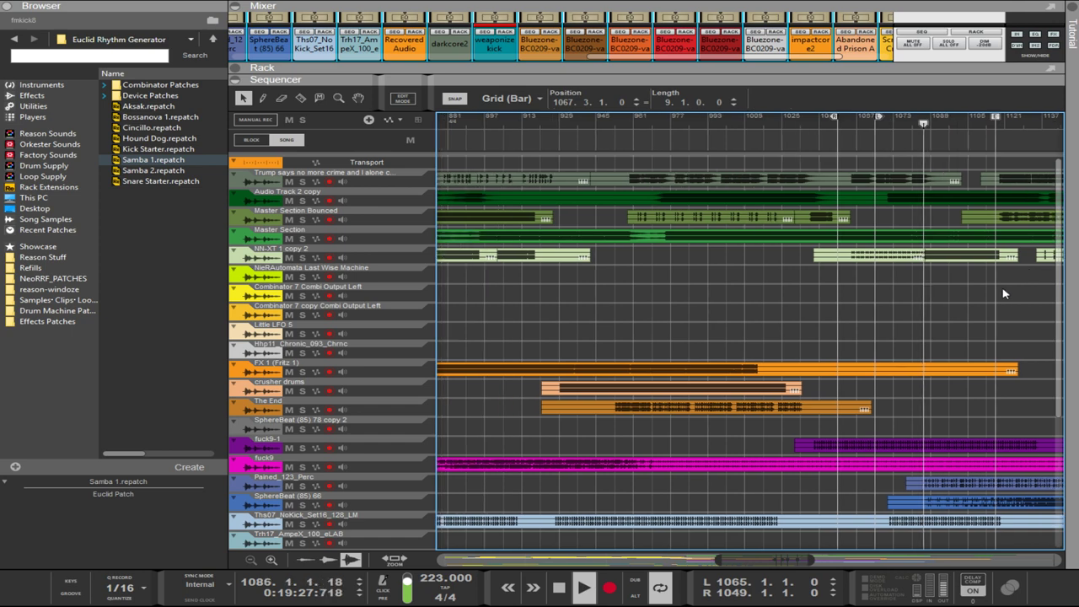
scroll(1004, 294, right, 7)
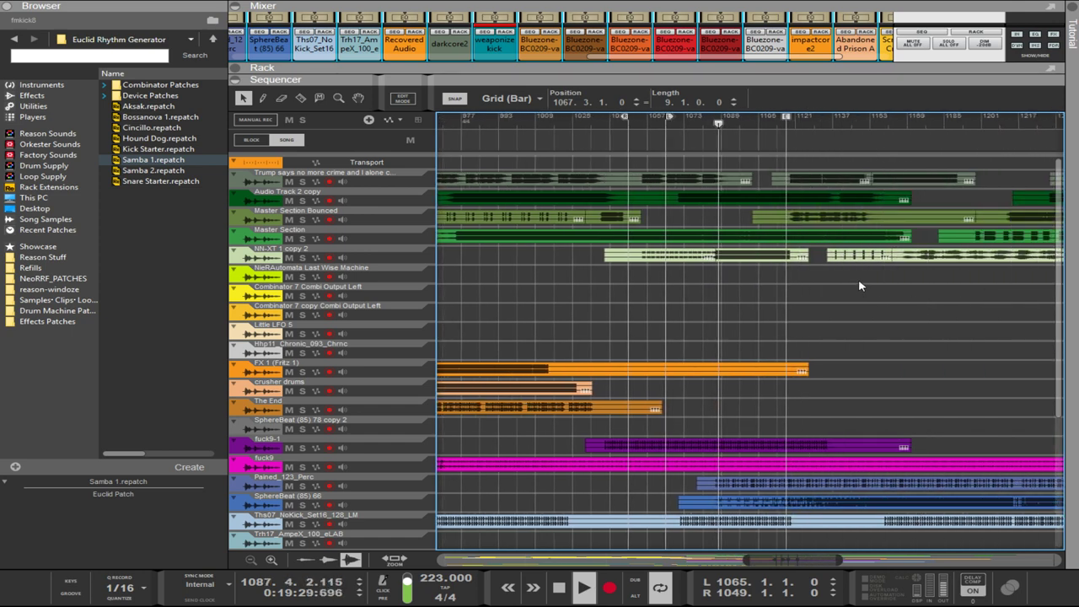
scroll(869, 293, up, 3)
scroll(860, 287, down, 2)
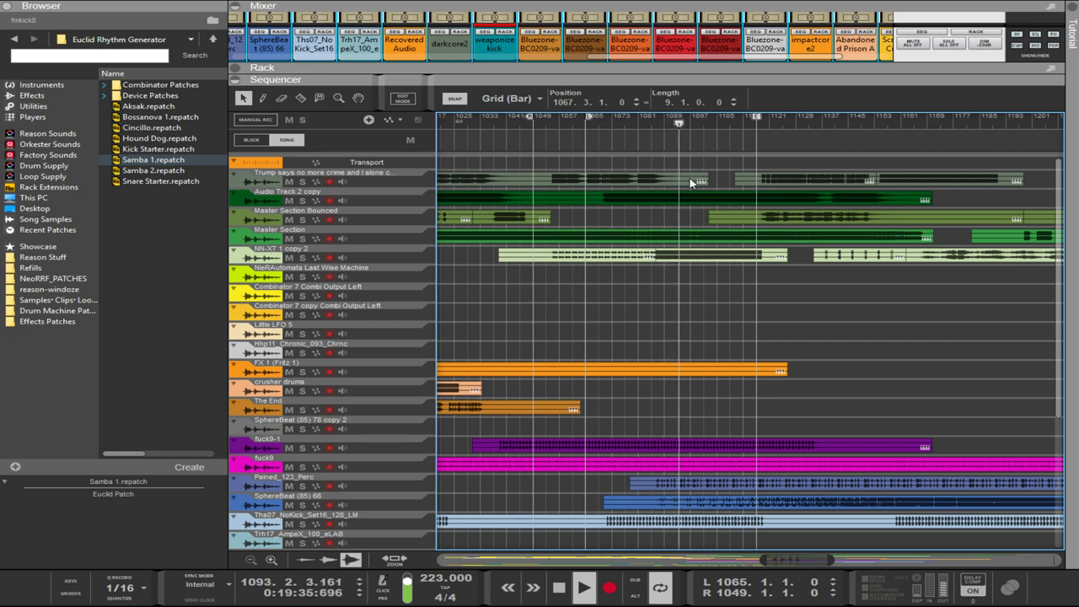
scroll(681, 188, right, 2)
scroll(681, 188, up, 3)
scroll(681, 187, down, 3)
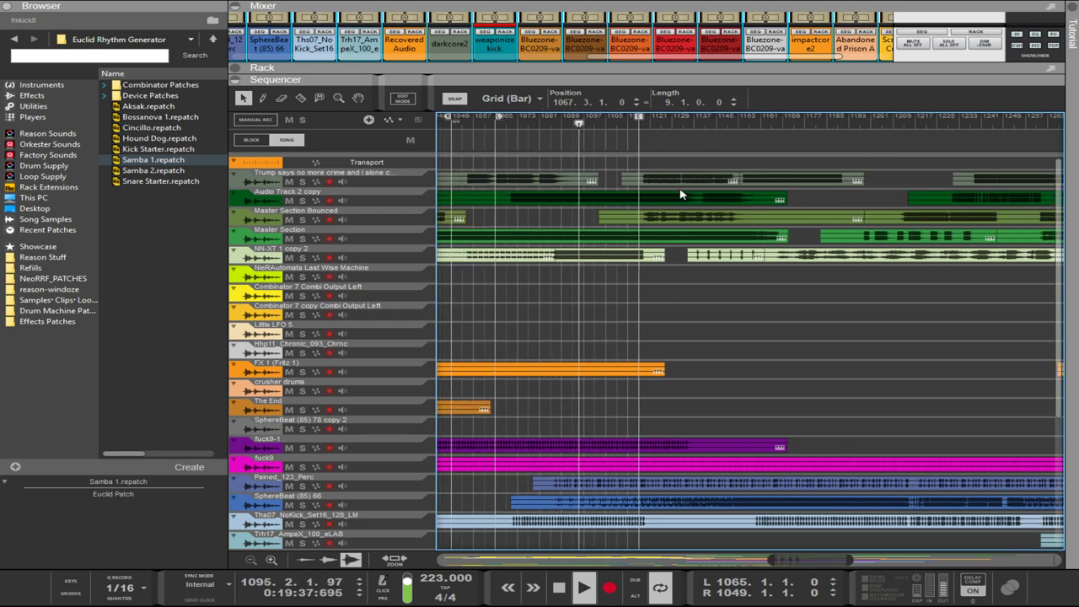
scroll(624, 220, down, 2)
scroll(618, 226, down, 3)
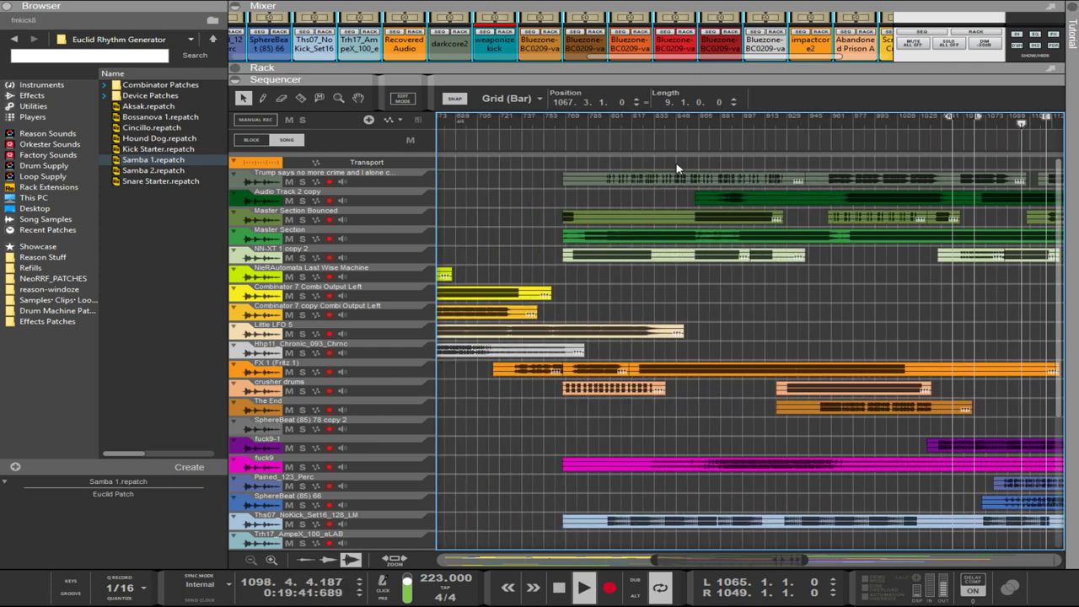
drag(674, 157, 531, 185)
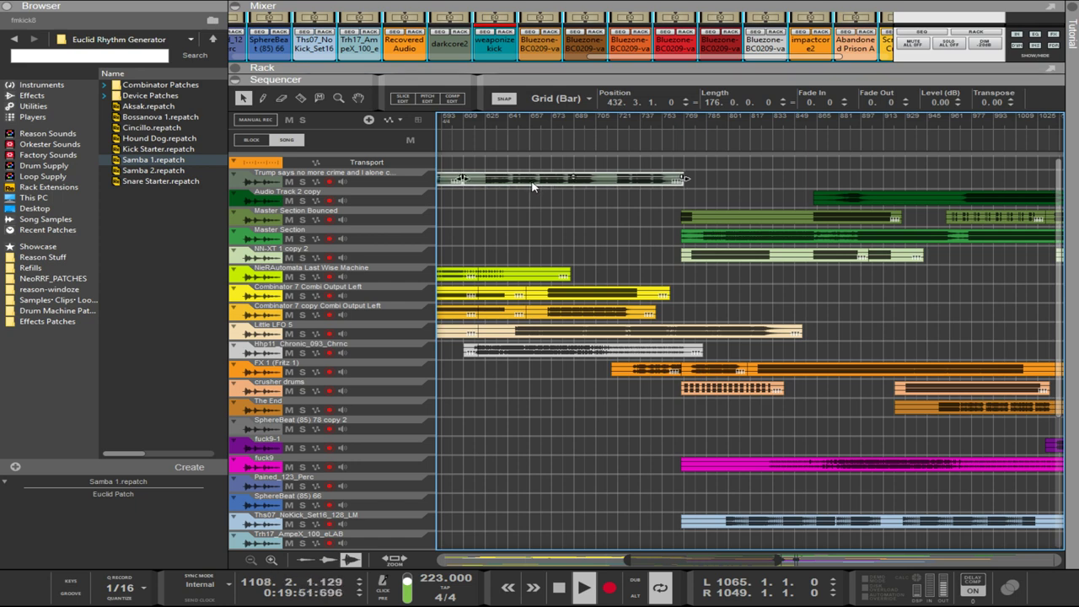
- Set the right locator near bar 1121 and leave Audio Track 2 copy unsoloed
scroll(644, 220, right, 8)
scroll(758, 251, up, 3)
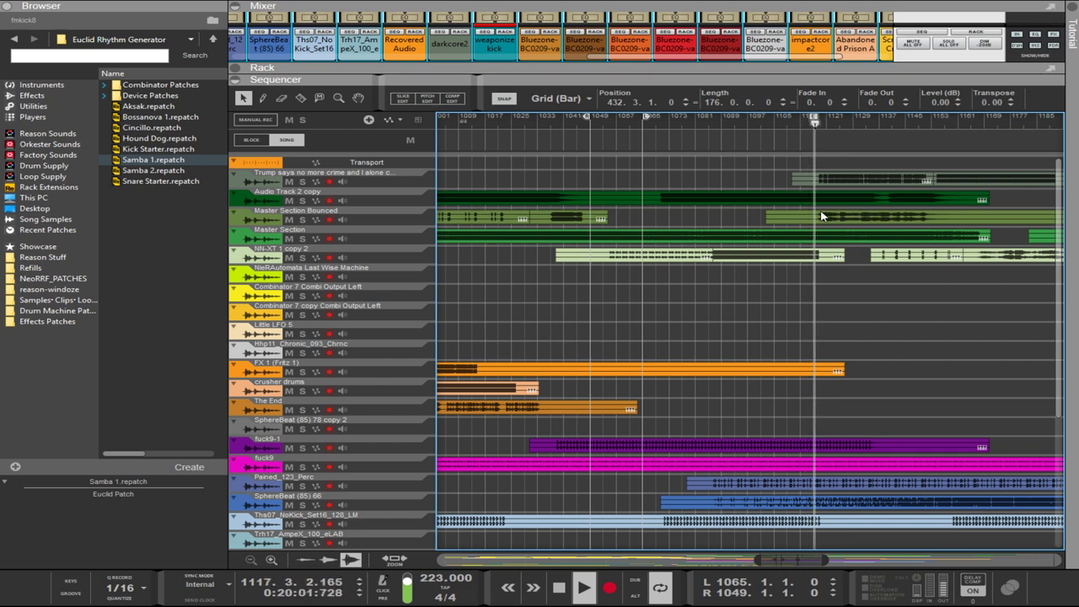
alt+click(825, 119)
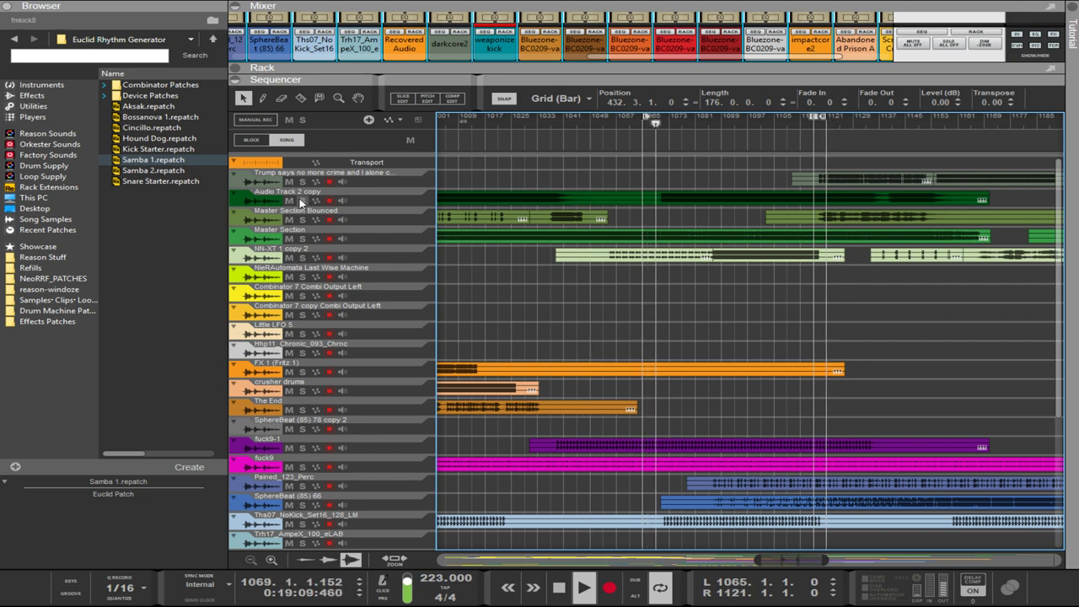
click(302, 200)
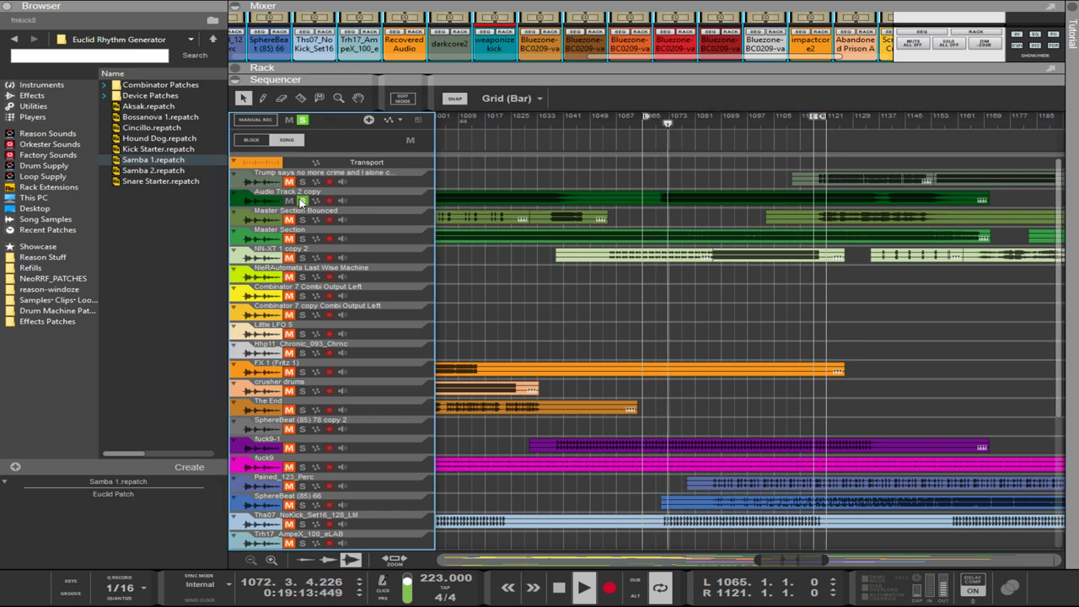
click(302, 201)
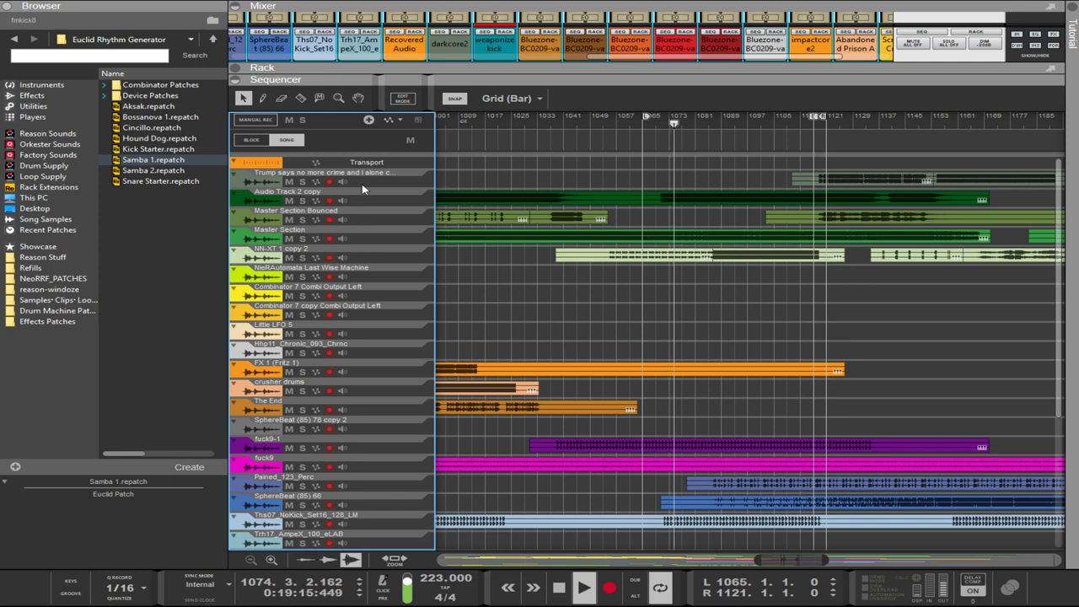
- Set the loop from bar 1073 to bar 1137 and select the Audio Track 2 copy clip
ctrl+click(662, 125)
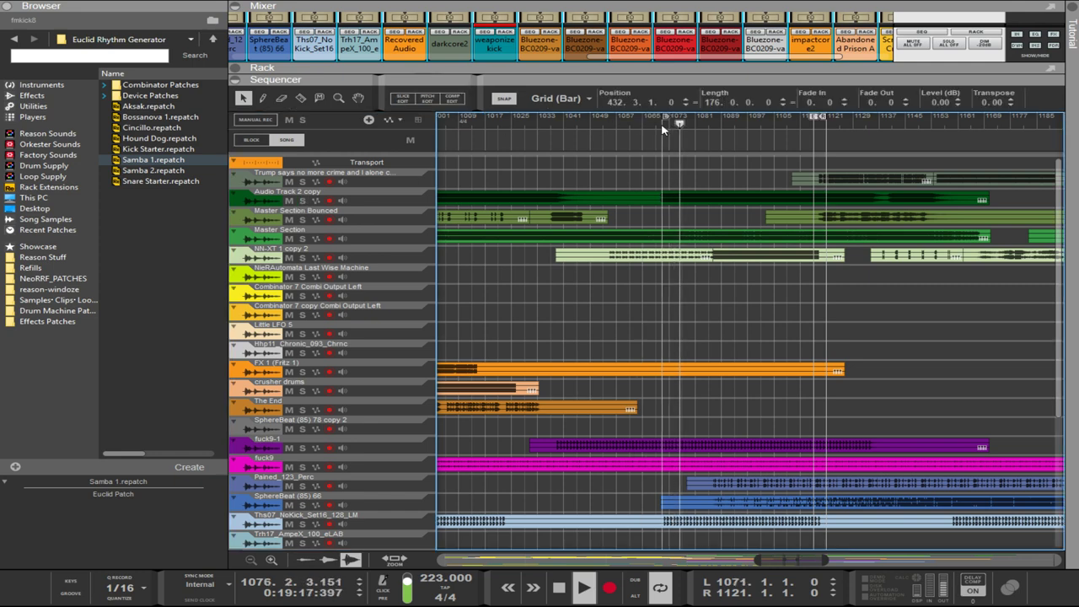
alt+click(658, 129)
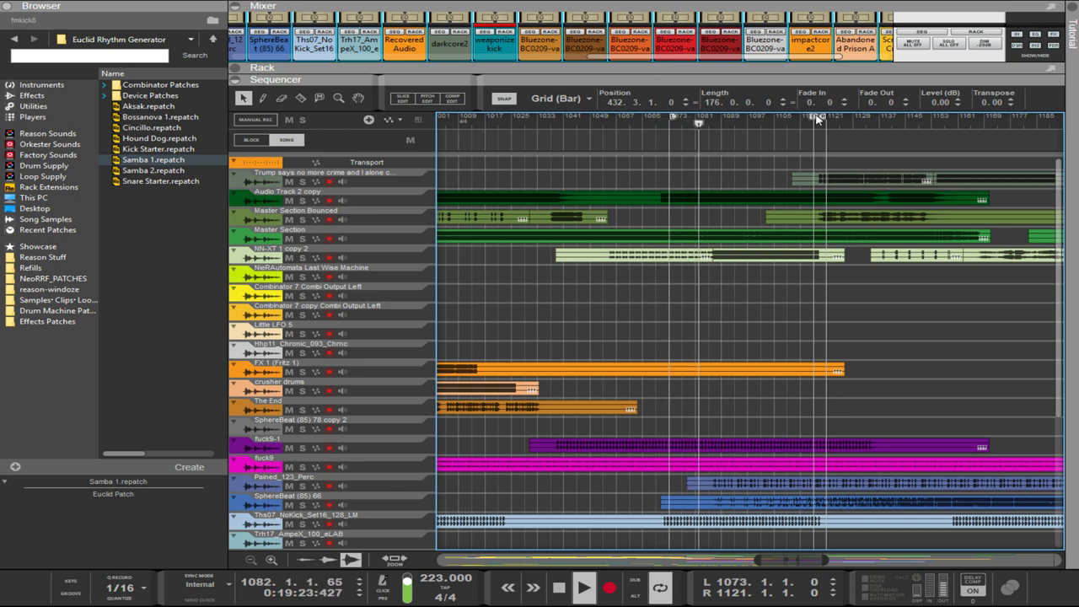
drag(816, 121, 826, 122)
scroll(826, 126, right, 3)
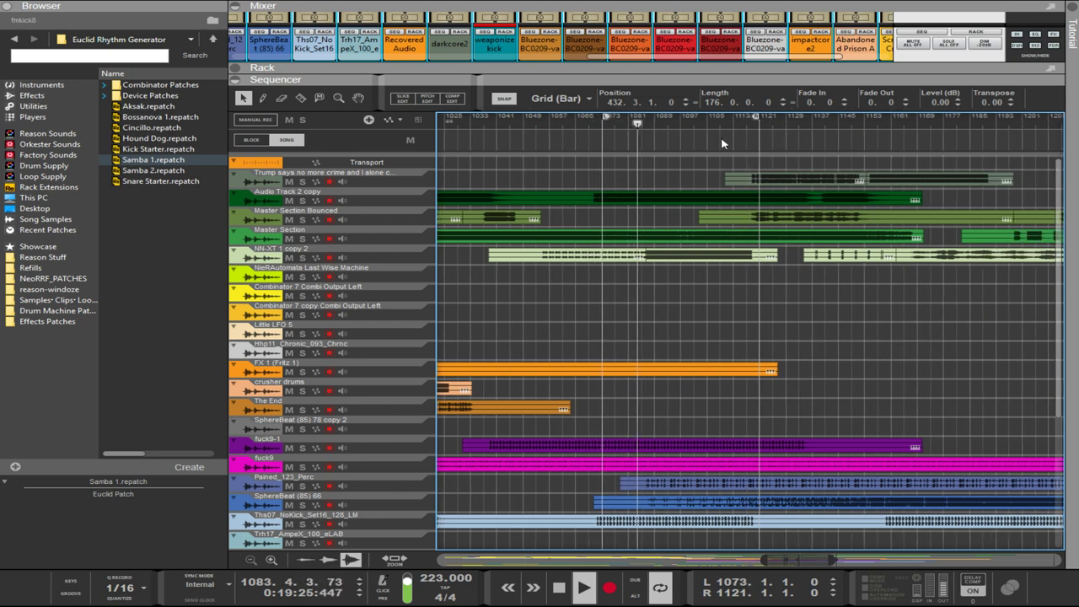
ctrl+click(707, 125)
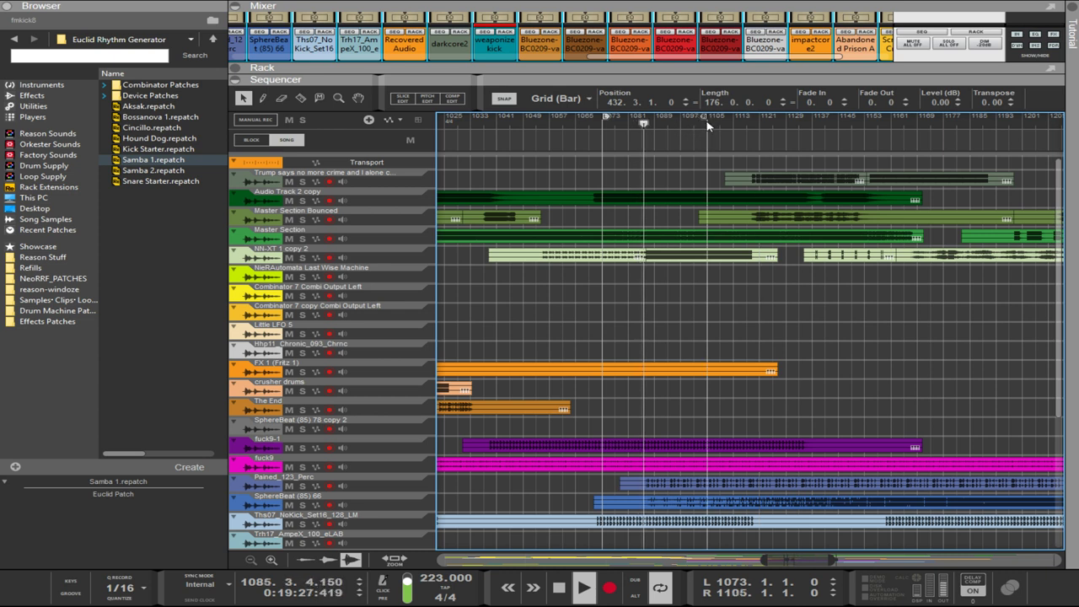
ctrl+click(812, 125)
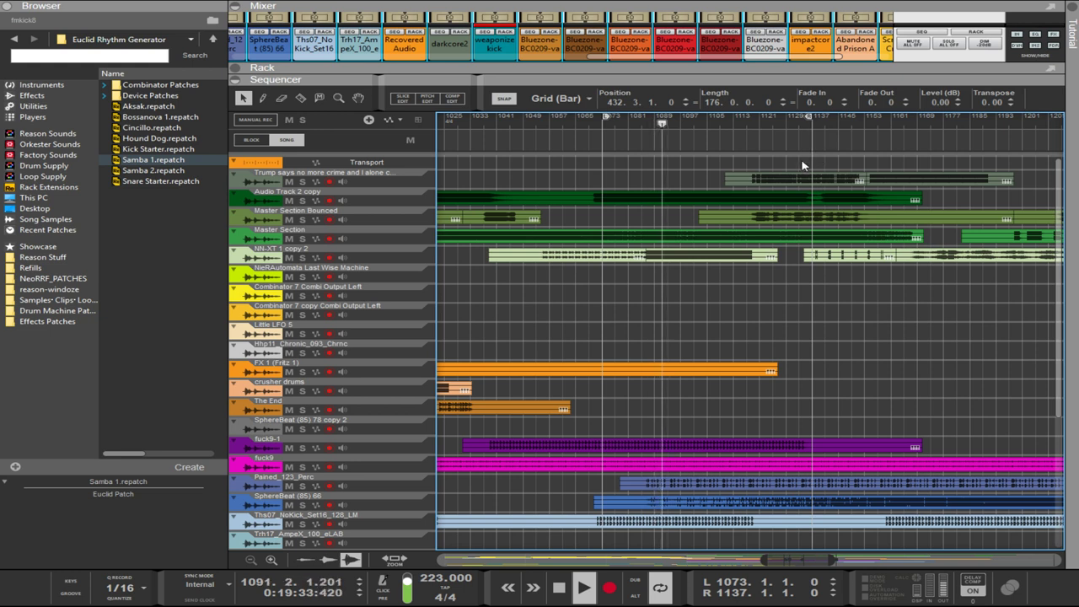
click(839, 202)
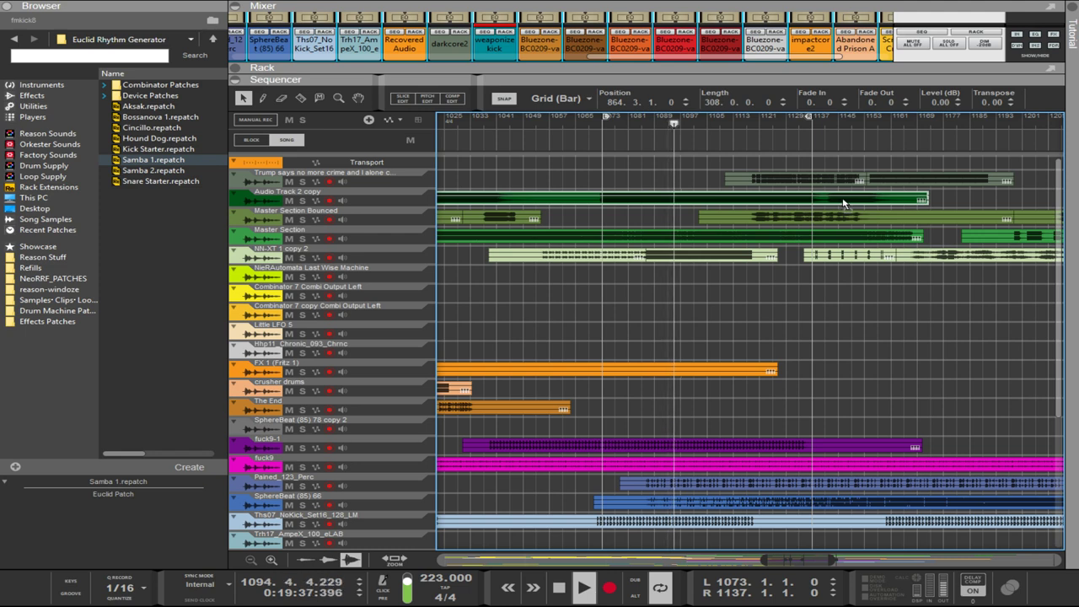
- Drag the Audio Track 2 copy clip one bar right so it starts at bar 865.1.1
drag(843, 203, 846, 204)
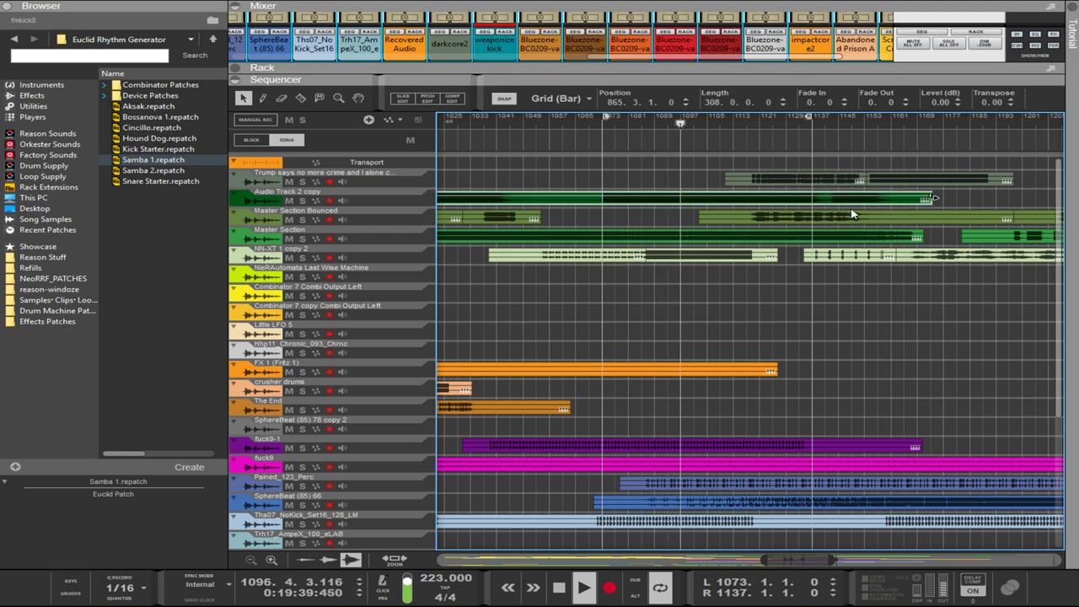
scroll(852, 213, up, 3)
scroll(501, 248, left, 2)
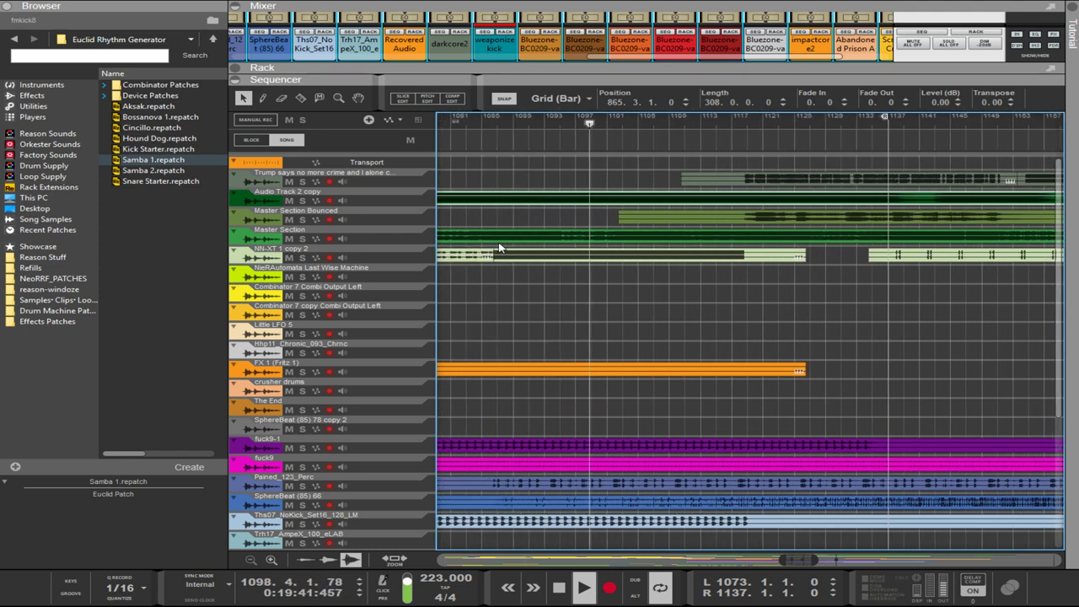
scroll(557, 210, up, 3)
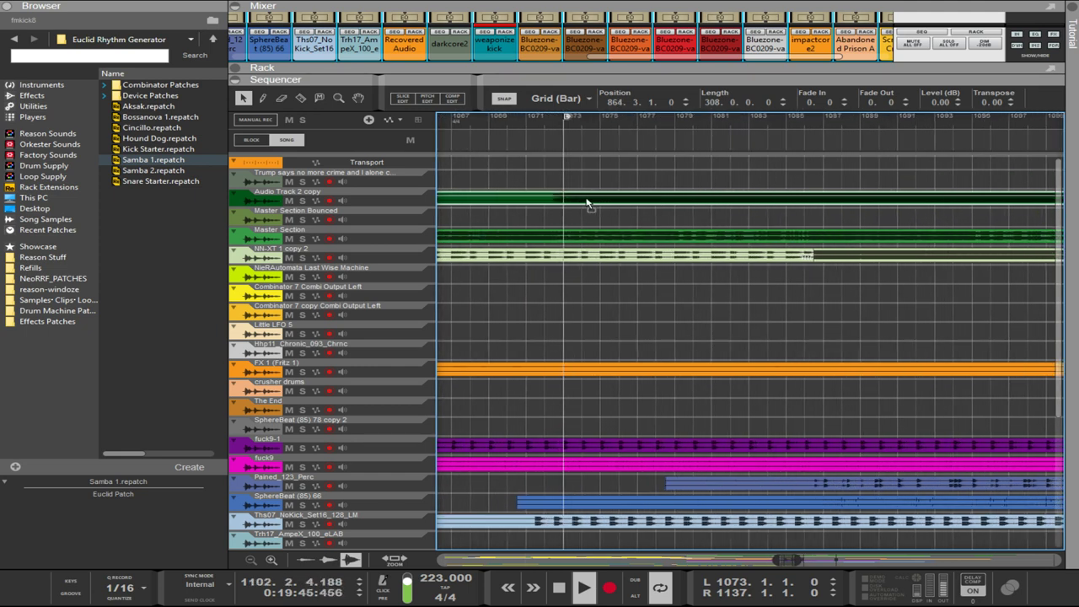
scroll(596, 220, up, 2)
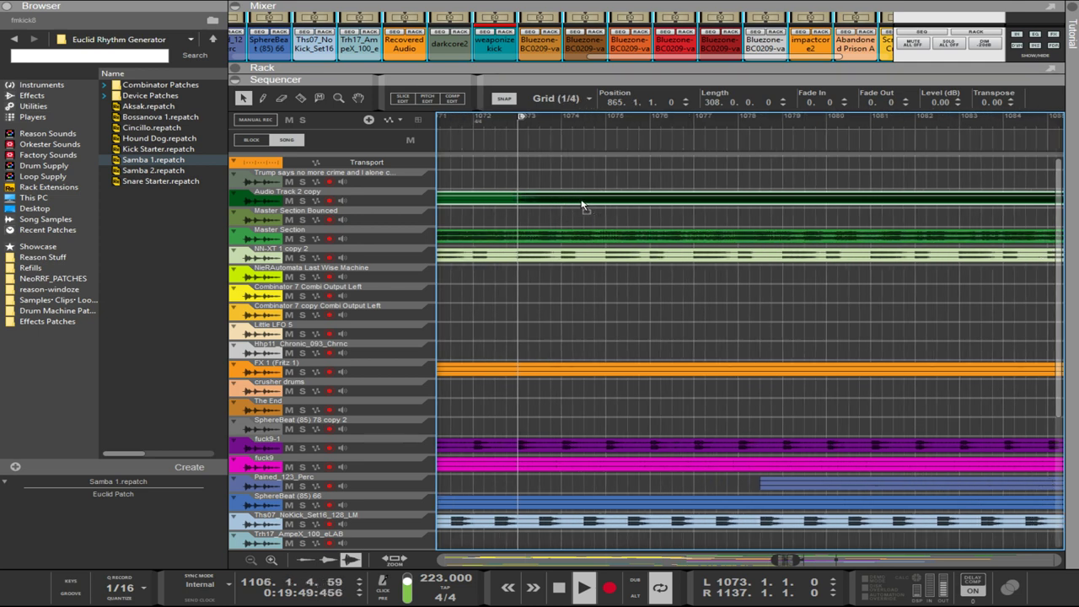
scroll(620, 218, down, 5)
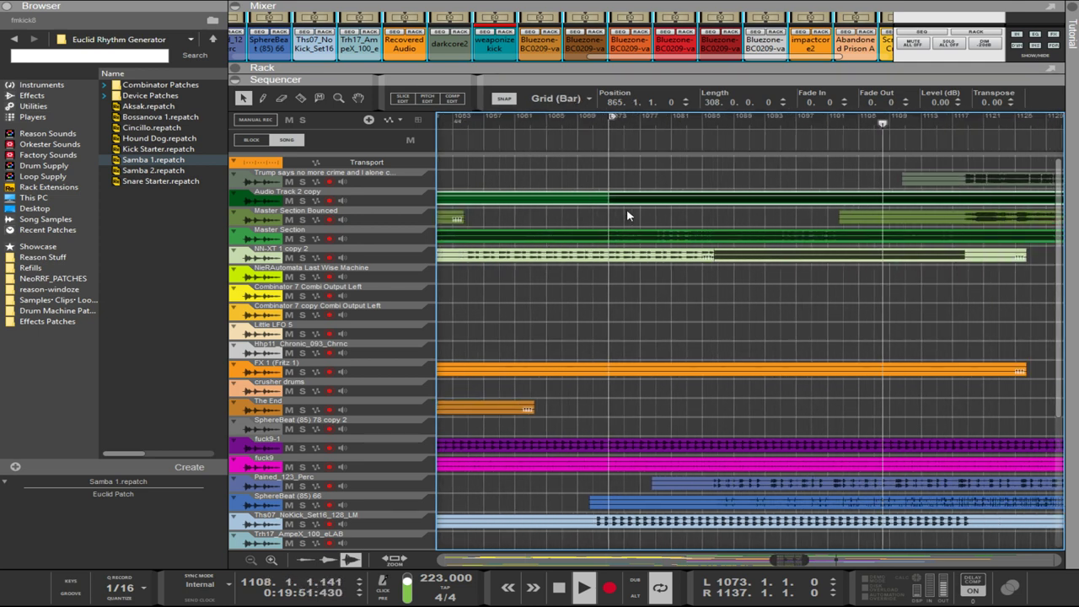
scroll(627, 216, down, 1)
scroll(633, 251, down, 5)
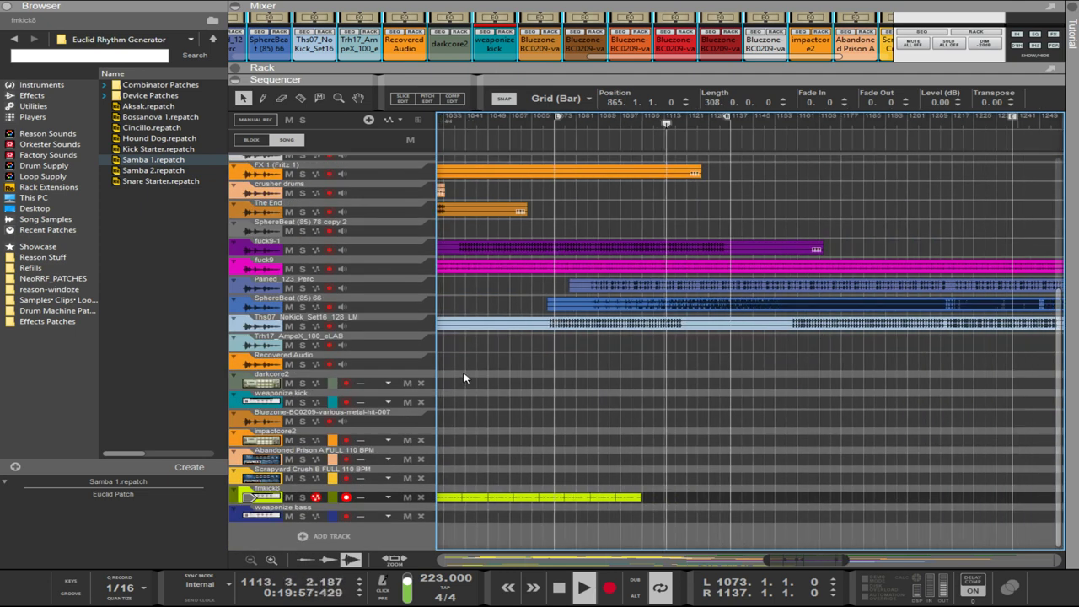
- Select the short clips on the darkcore2 lane
scroll(464, 368, left, 10)
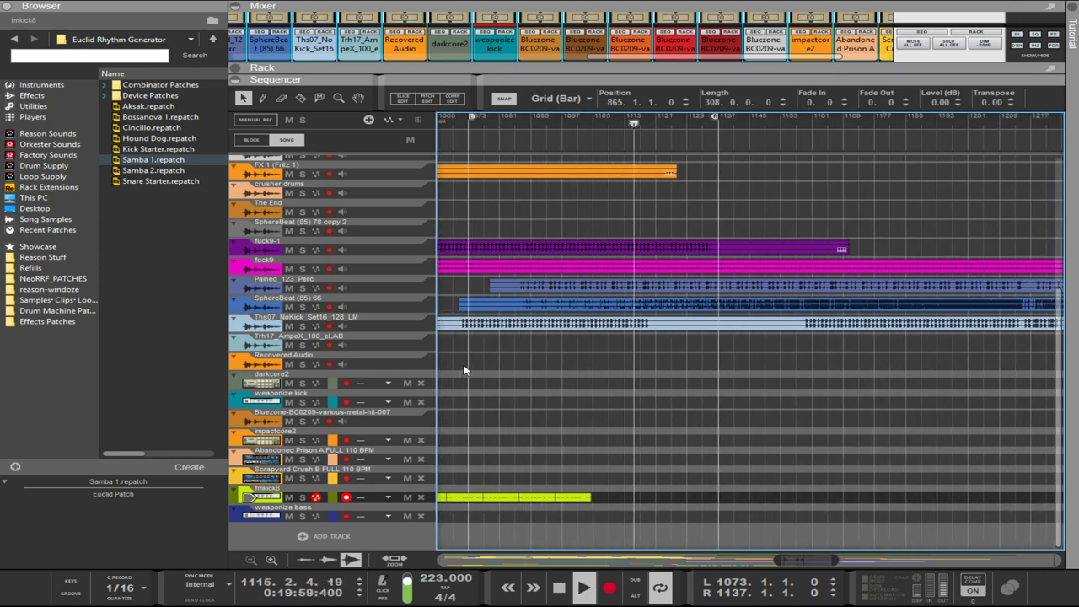
drag(656, 376, 815, 386)
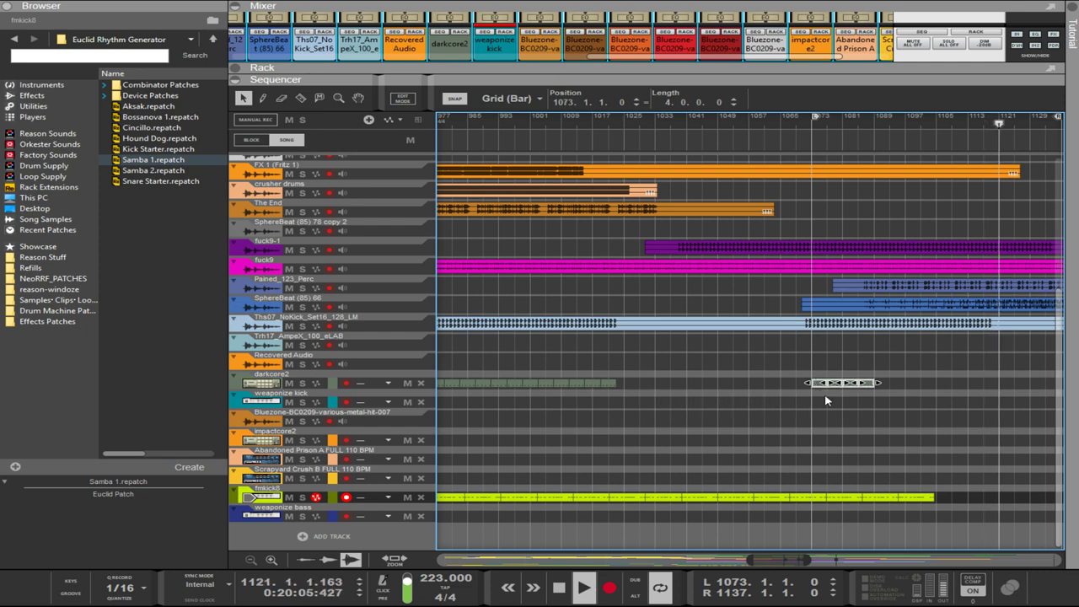
ctrl+scroll(814, 385, up, 6)
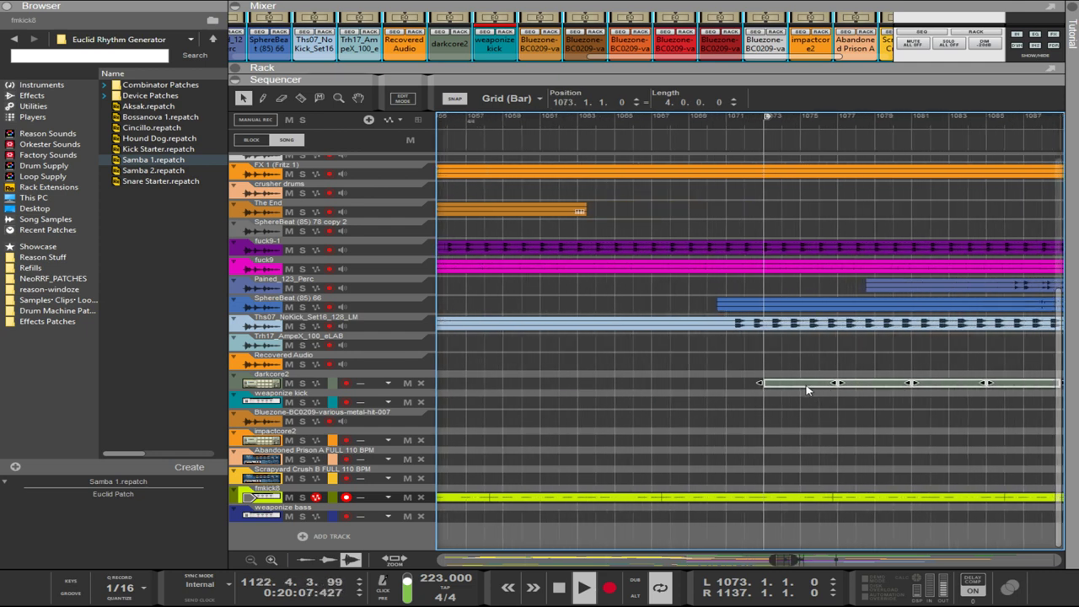
ctrl+scroll(805, 386, up, 5)
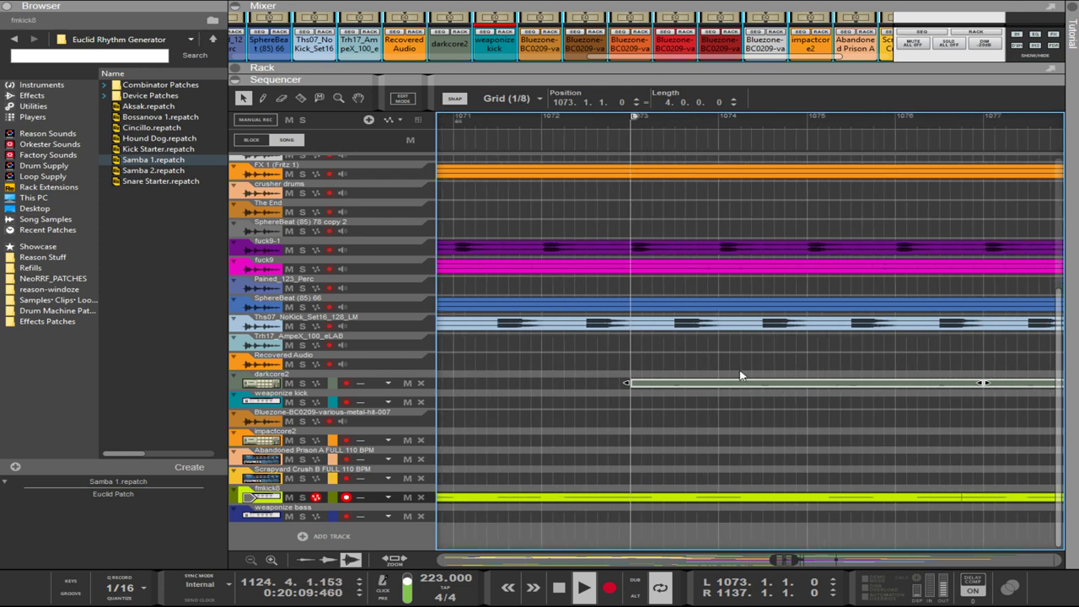
ctrl+scroll(717, 388, down, 10)
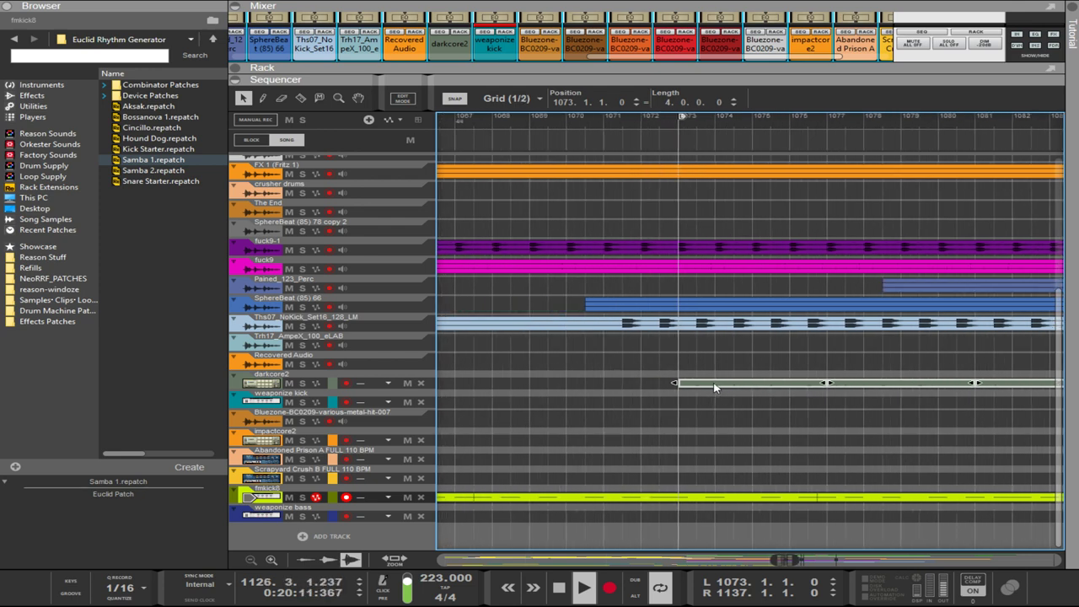
scroll(897, 382, right, 2)
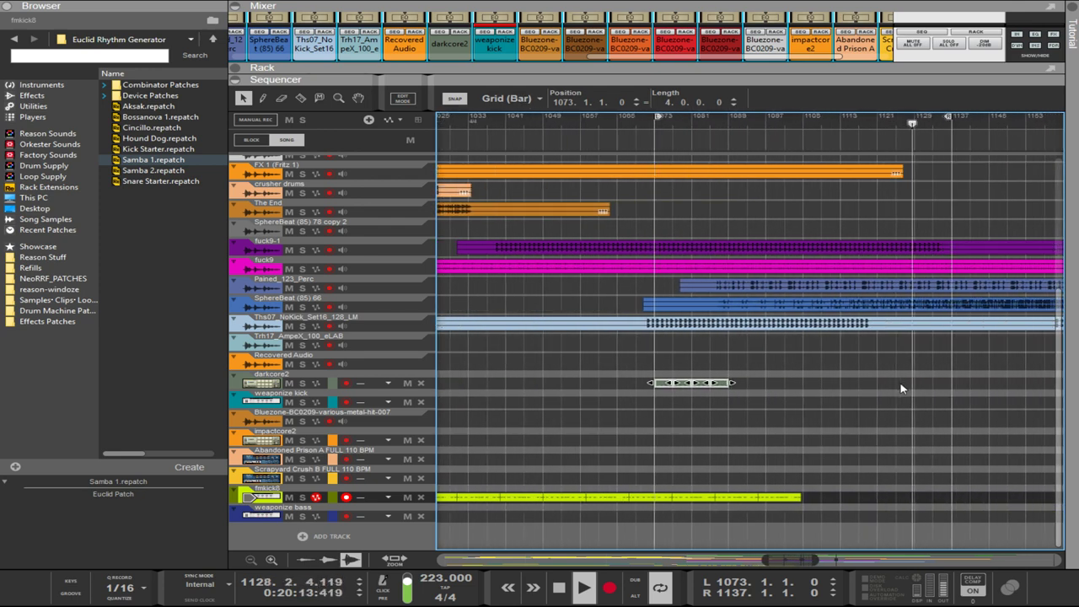
drag(836, 385, 877, 390)
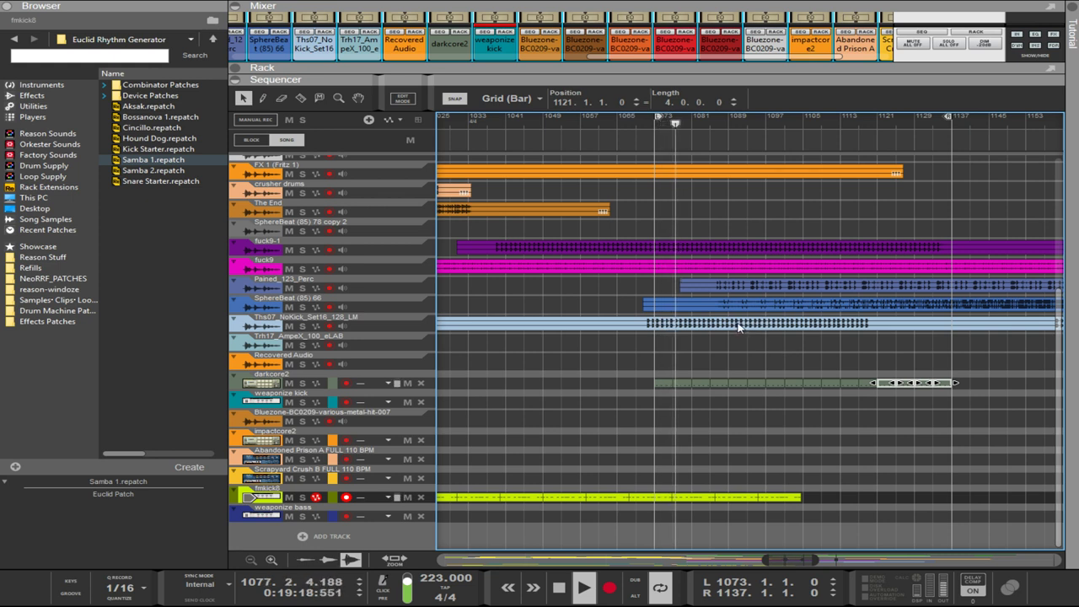
- Select the last four fmkick8 clips and copy them to start around bar 1104
drag(940, 493, 816, 503)
scroll(815, 502, up, 2)
scroll(816, 503, up, 2)
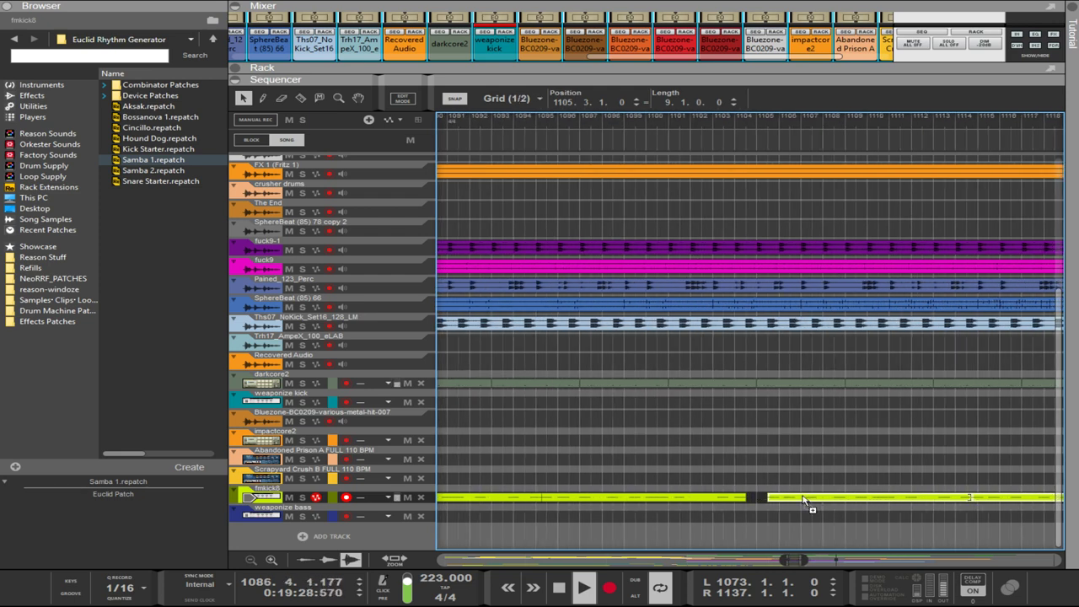
drag(792, 497, 777, 504)
key(ctrl+z)
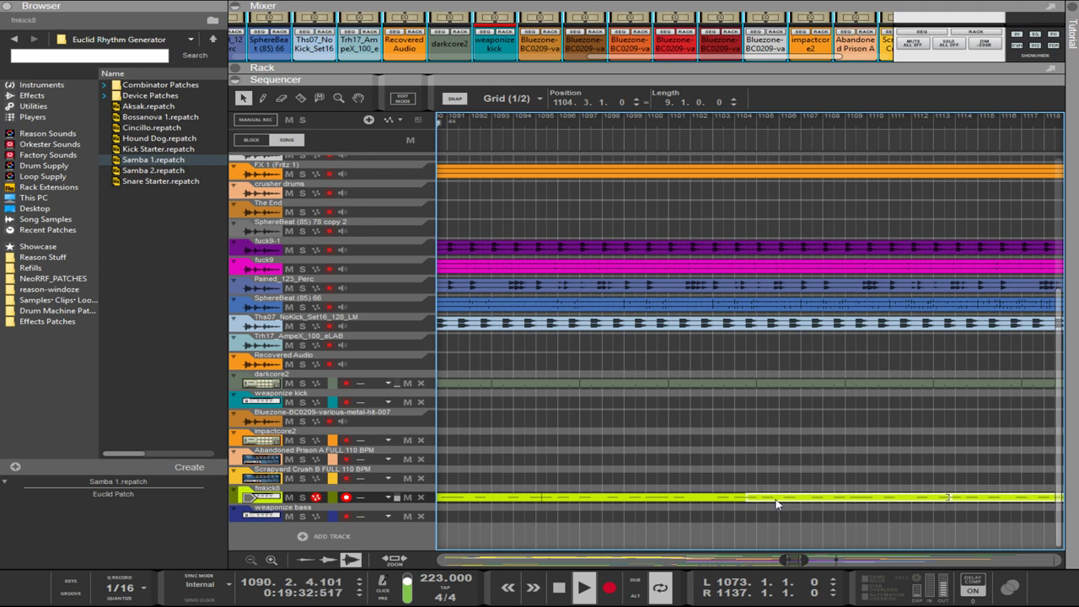
scroll(776, 504, down, 6)
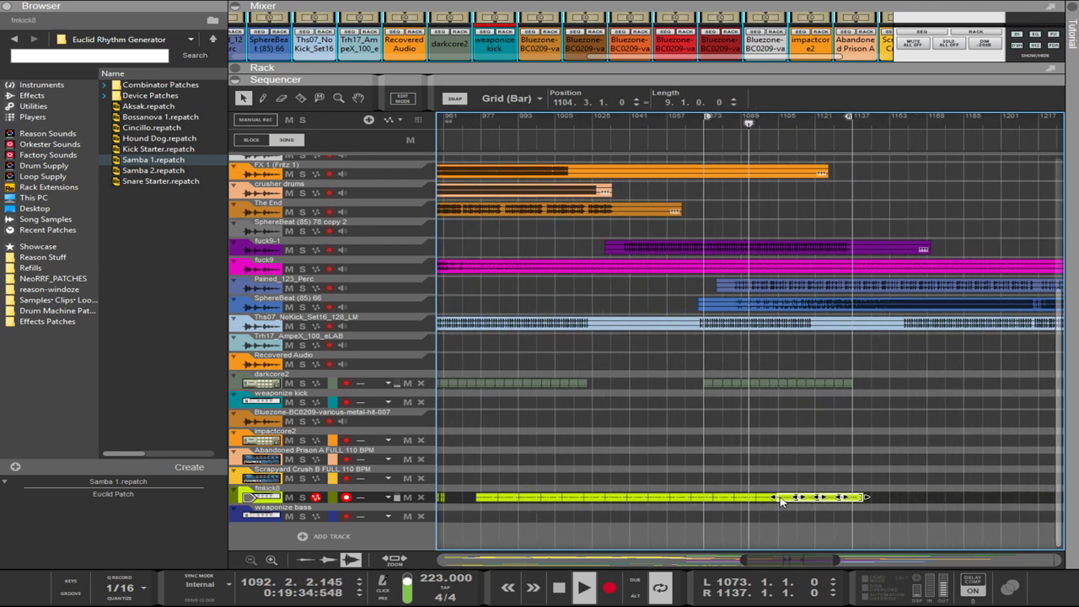
scroll(781, 501, down, 1)
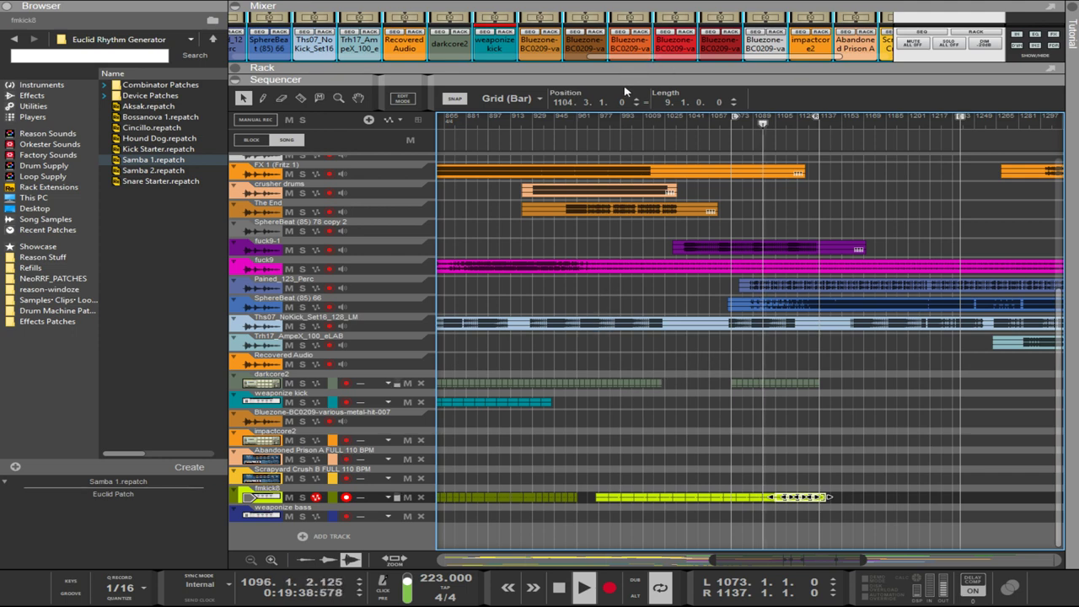
drag(620, 77, 569, 461)
- Turn the first Euclid's Resolution knob to 1/2, then select the second Euclid
scroll(547, 291, down, 2)
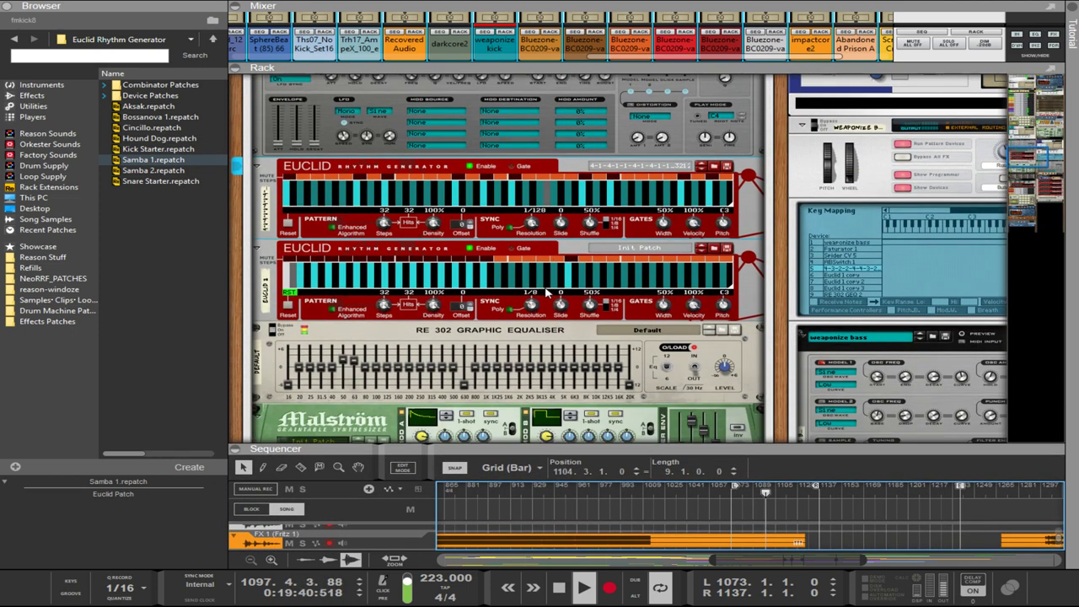
click(528, 235)
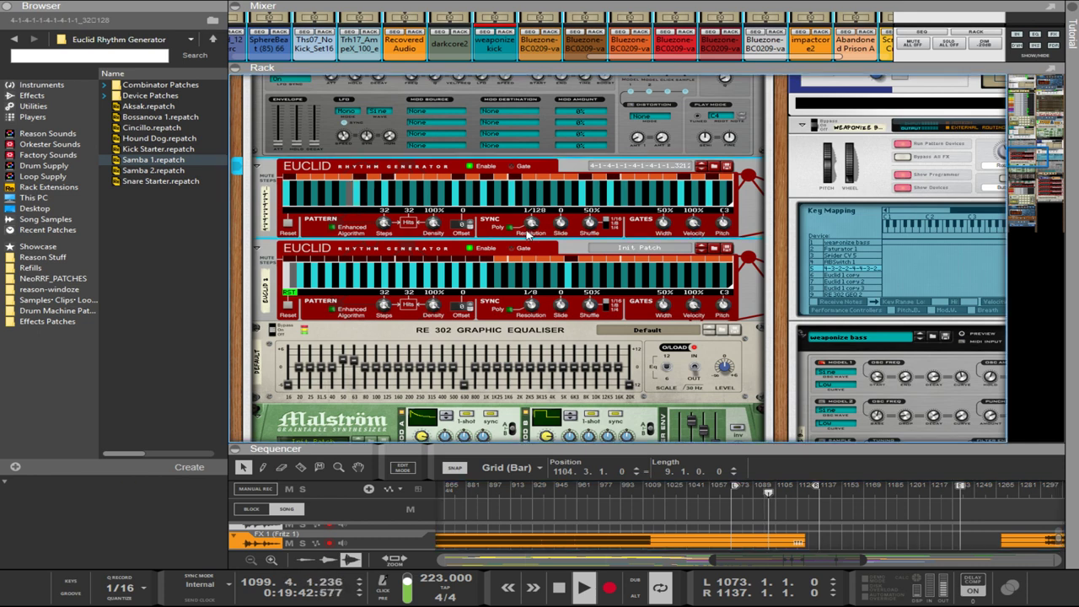
drag(528, 226, 524, 263)
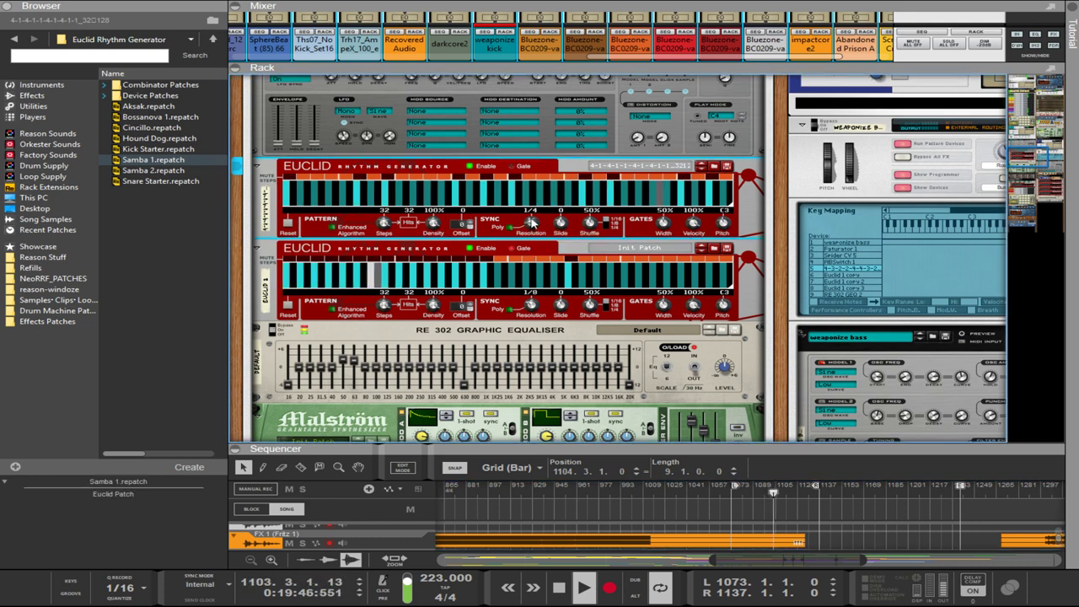
drag(532, 221, 528, 274)
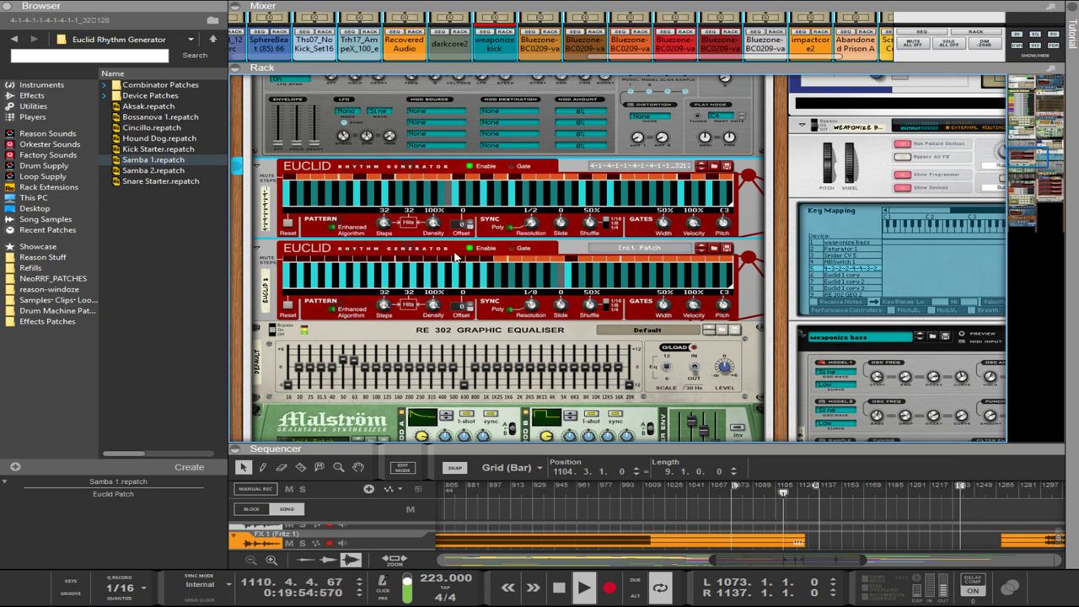
click(485, 263)
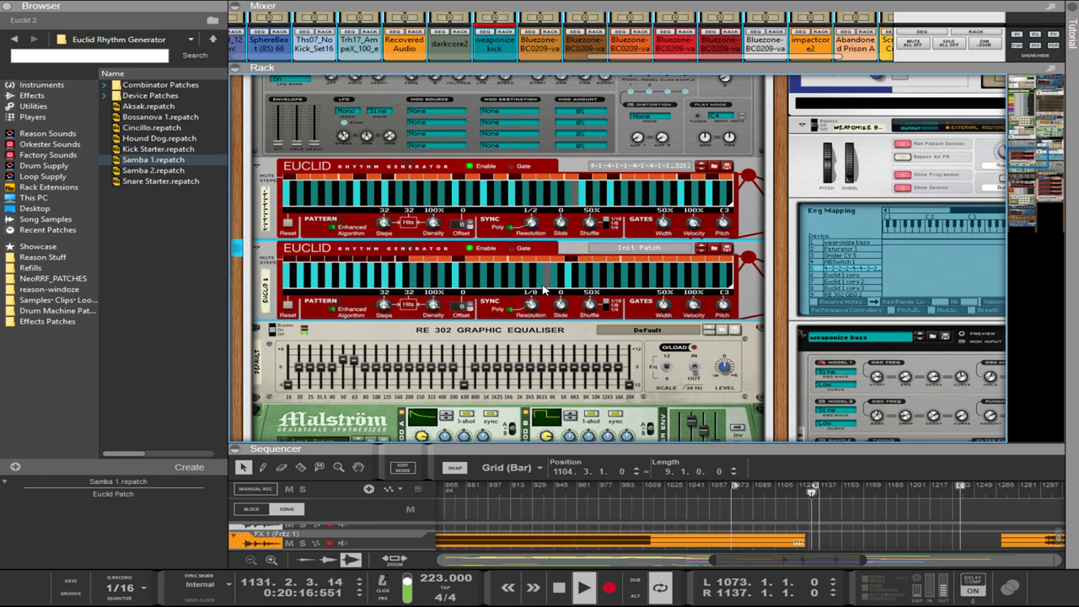
scroll(544, 289, down, 4)
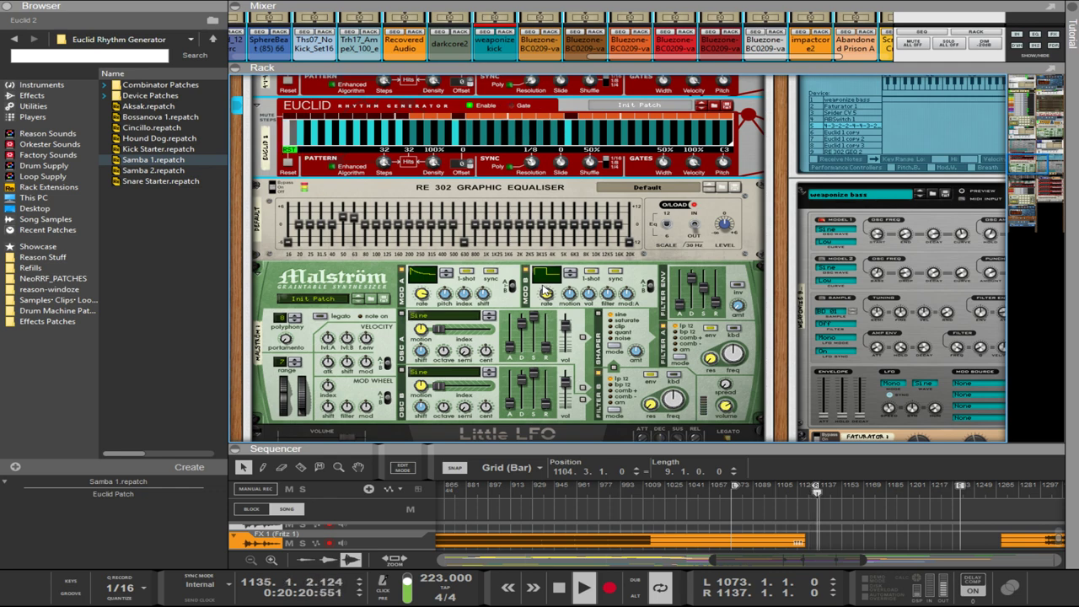
- Select the Malström 2 synth and turn on its Modulator A
scroll(805, 363, down, 5)
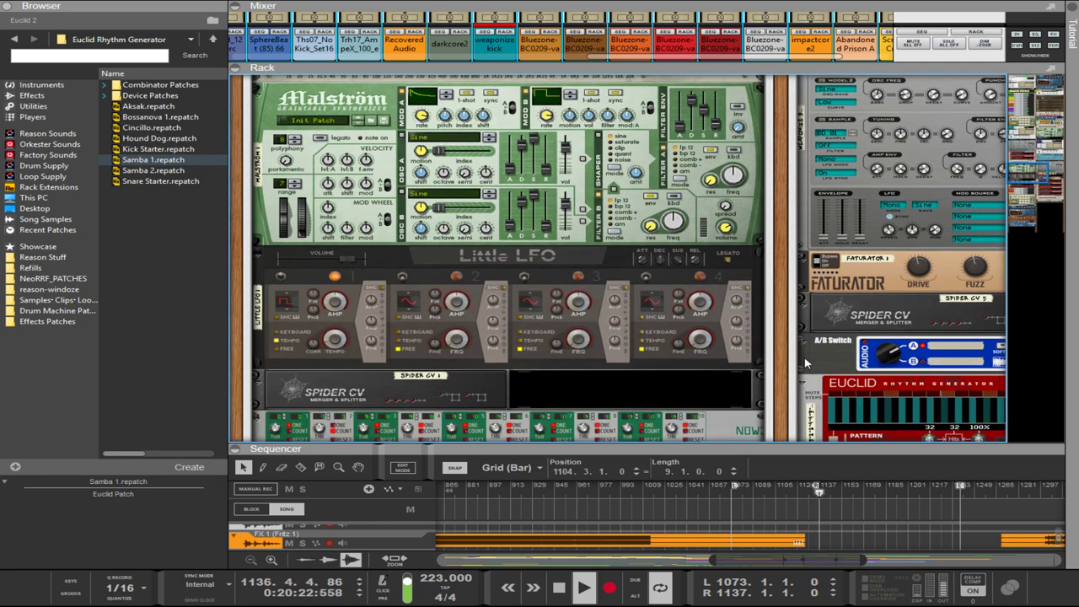
scroll(826, 354, down, 3)
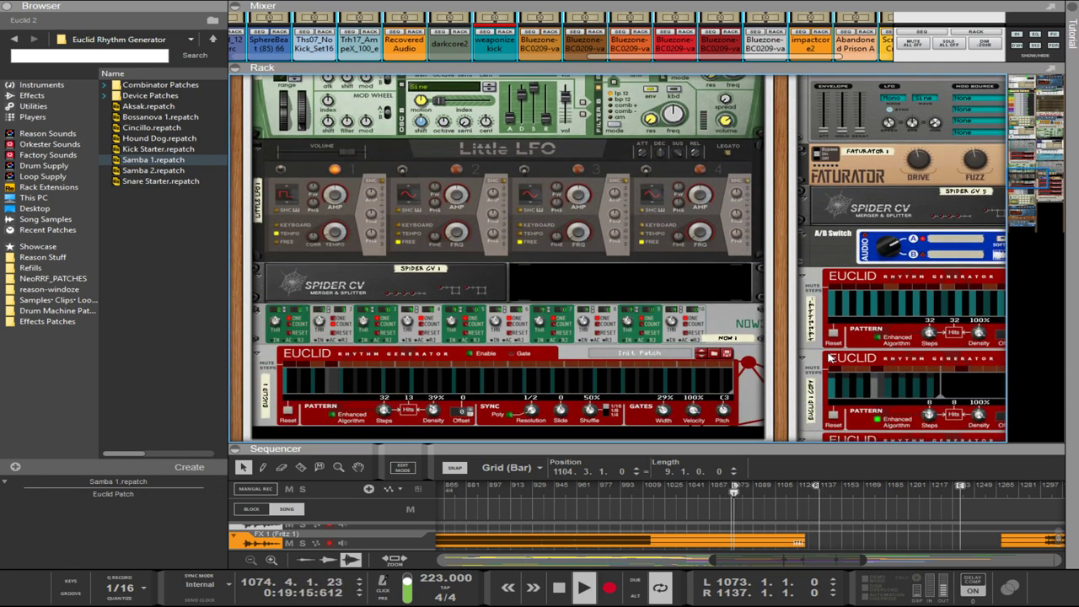
scroll(831, 358, right, 5)
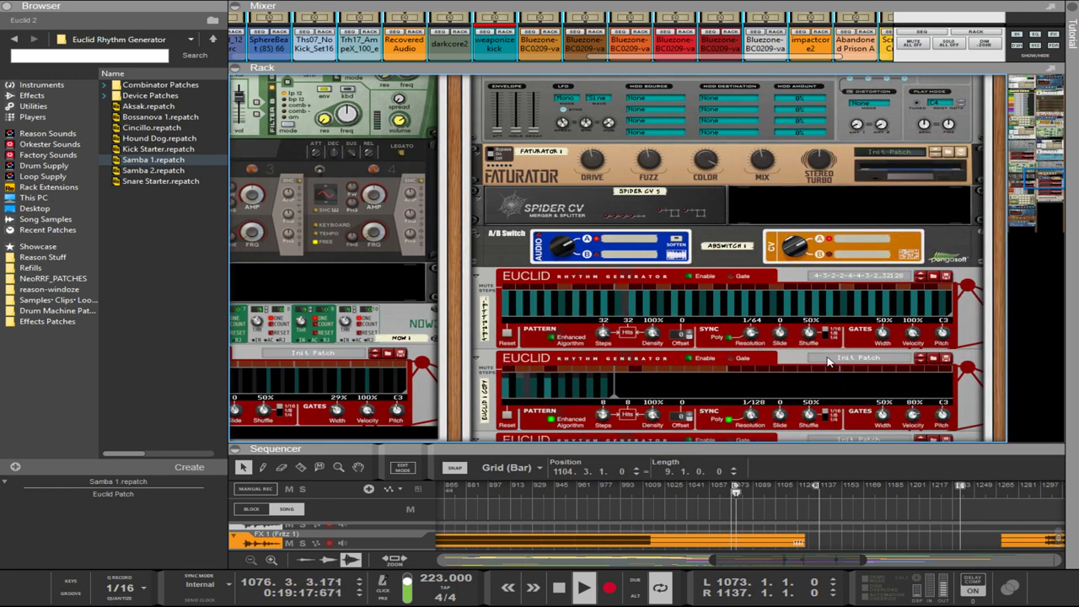
scroll(742, 318, up, 5)
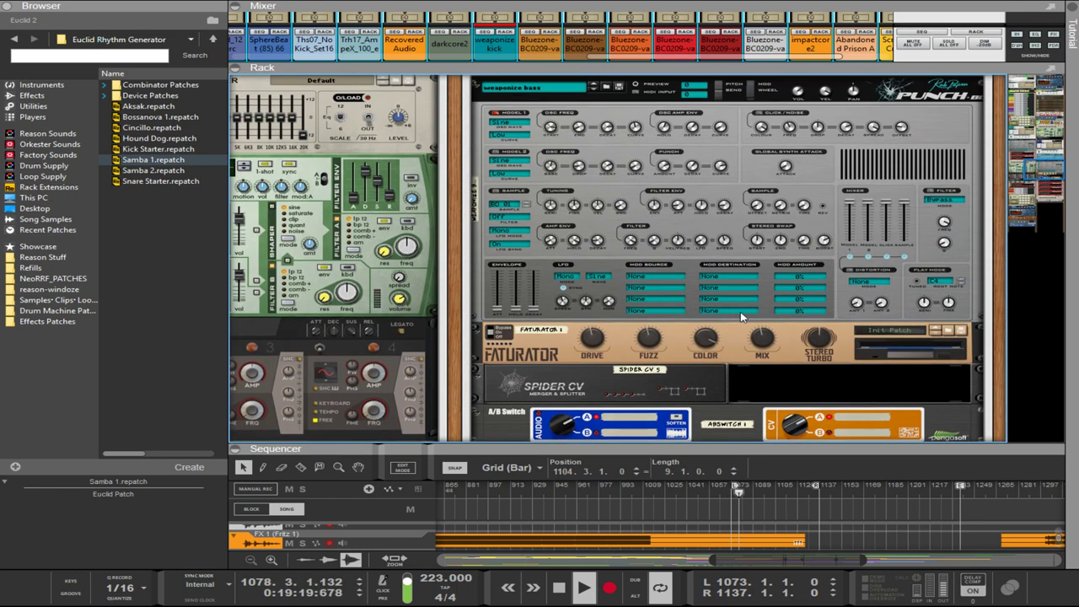
scroll(742, 318, up, 20)
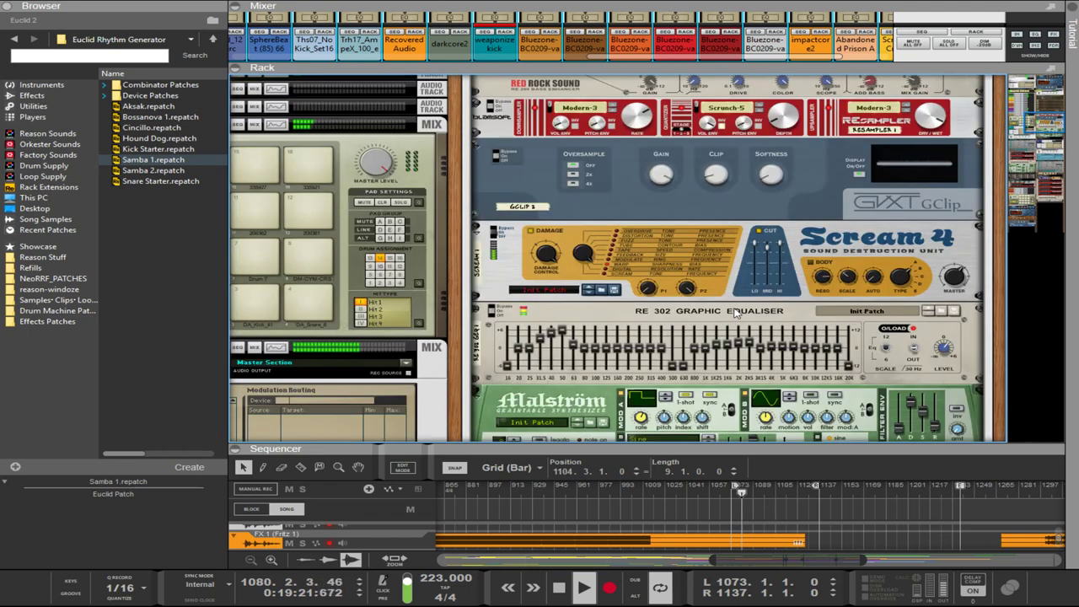
scroll(692, 272, down, 2)
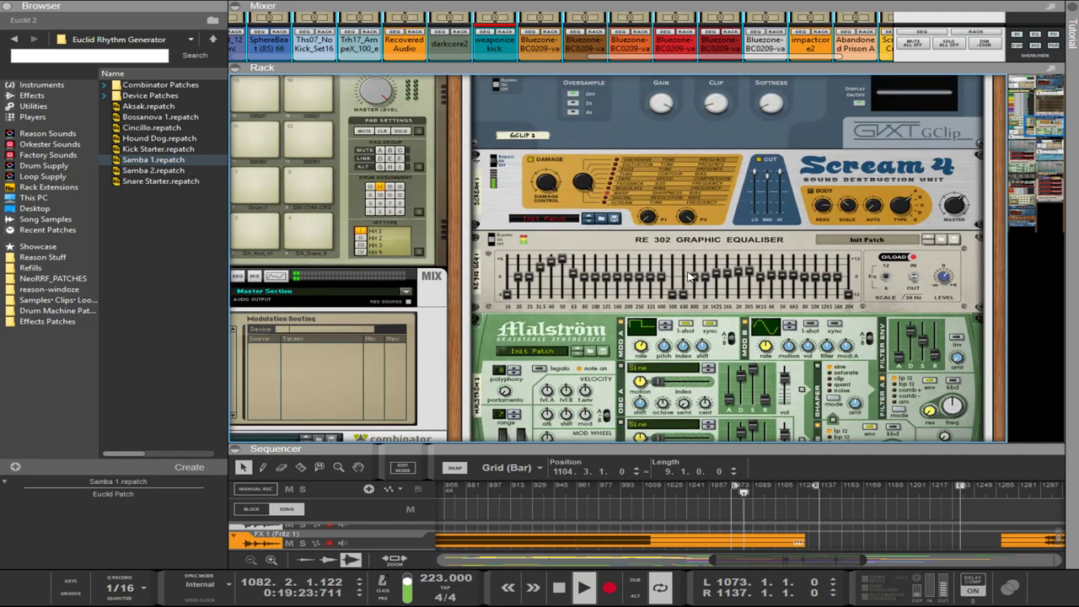
click(623, 325)
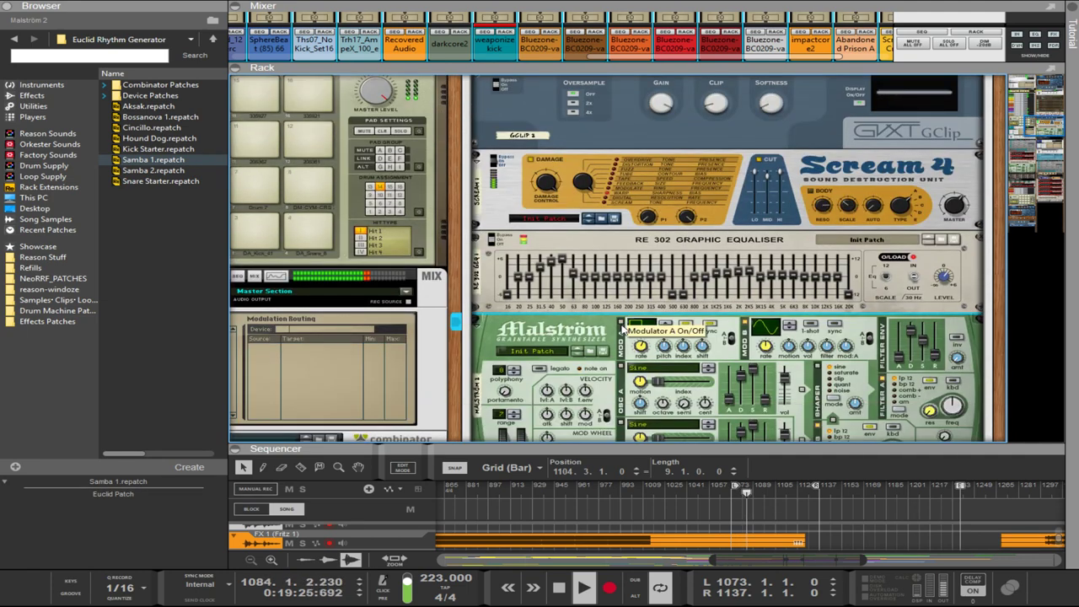
click(622, 329)
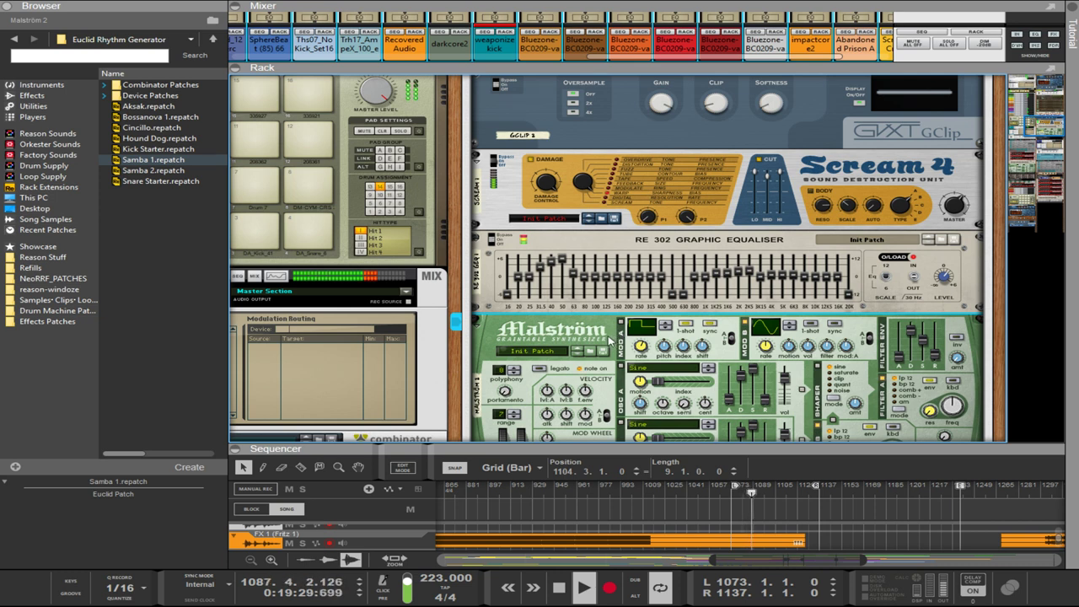
- Resize the sequencer to reveal more of the rack
scroll(609, 339, down, 4)
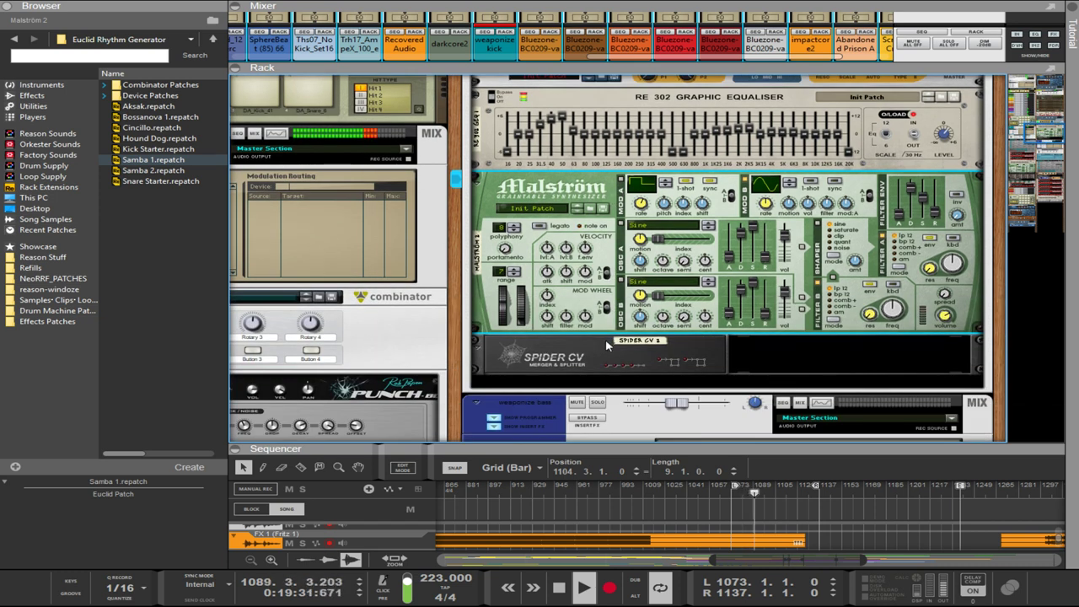
drag(615, 451, 615, 191)
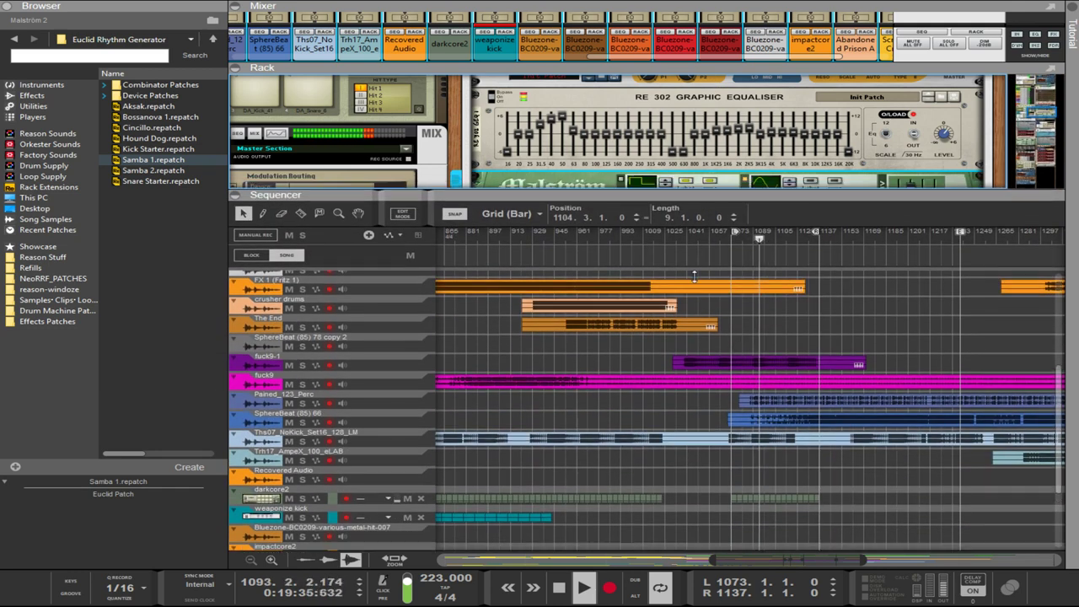
drag(703, 194, 713, 408)
scroll(711, 329, down, 15)
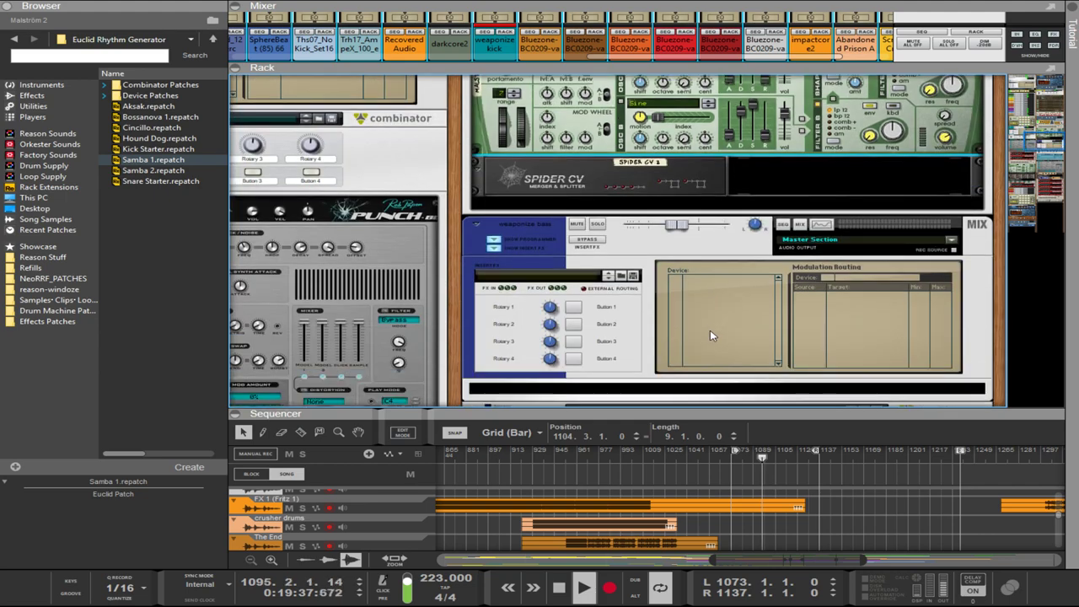
scroll(708, 338, down, 3)
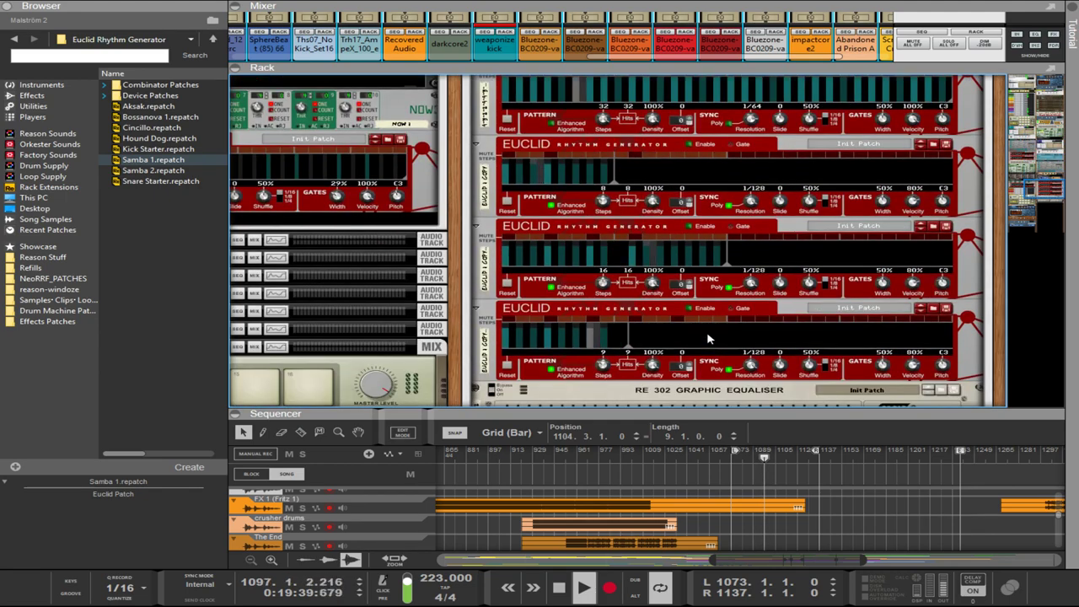
scroll(708, 338, up, 3)
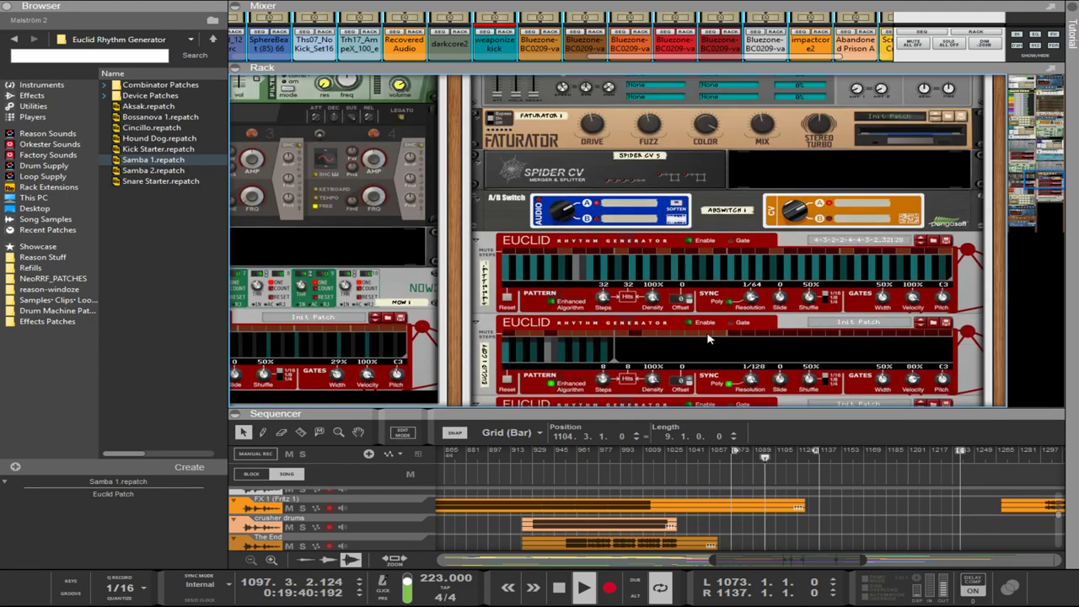
- Turn the top Euclid's Resolution knob from 1/64 down to 1/128
click(688, 243)
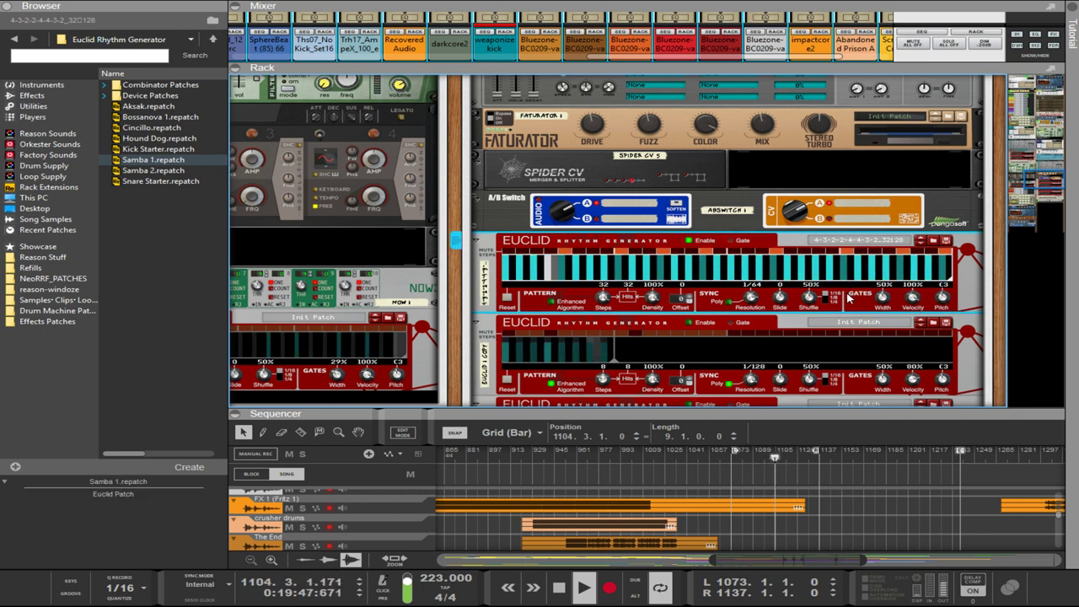
click(797, 213)
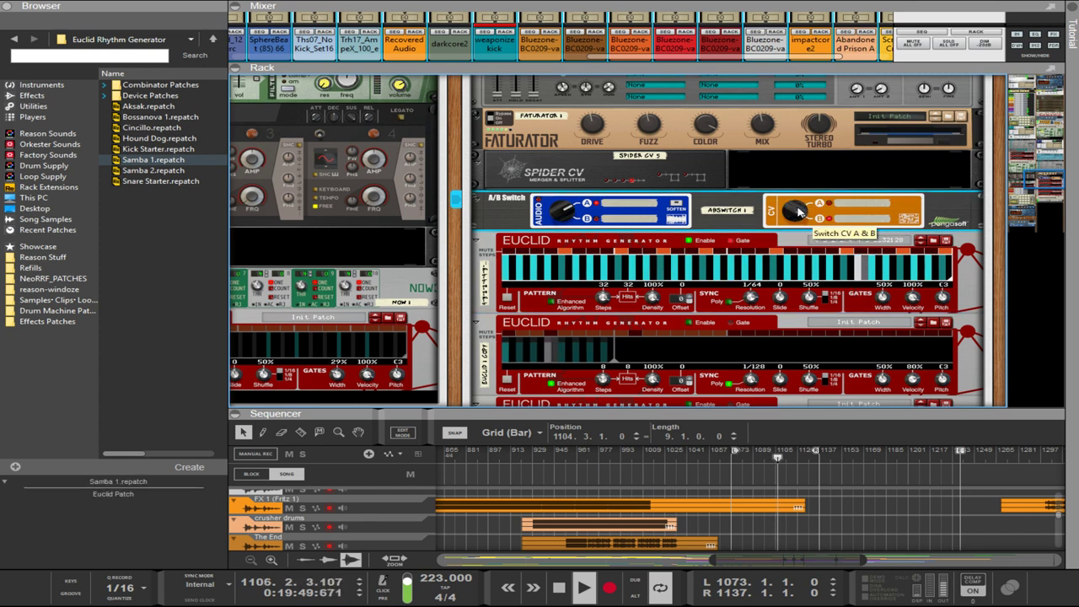
drag(755, 300, 750, 278)
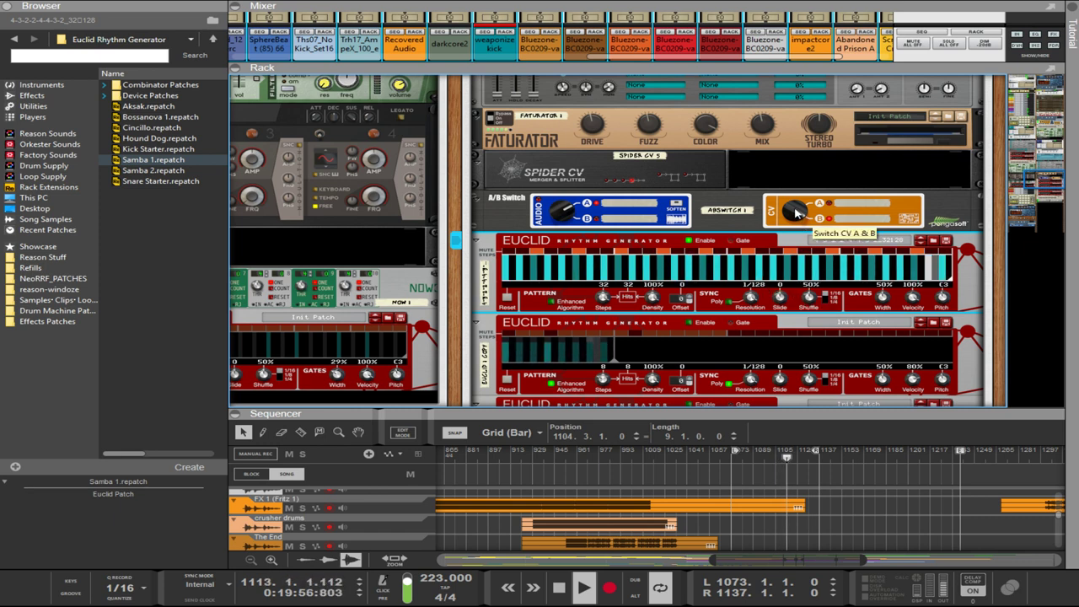
click(795, 212)
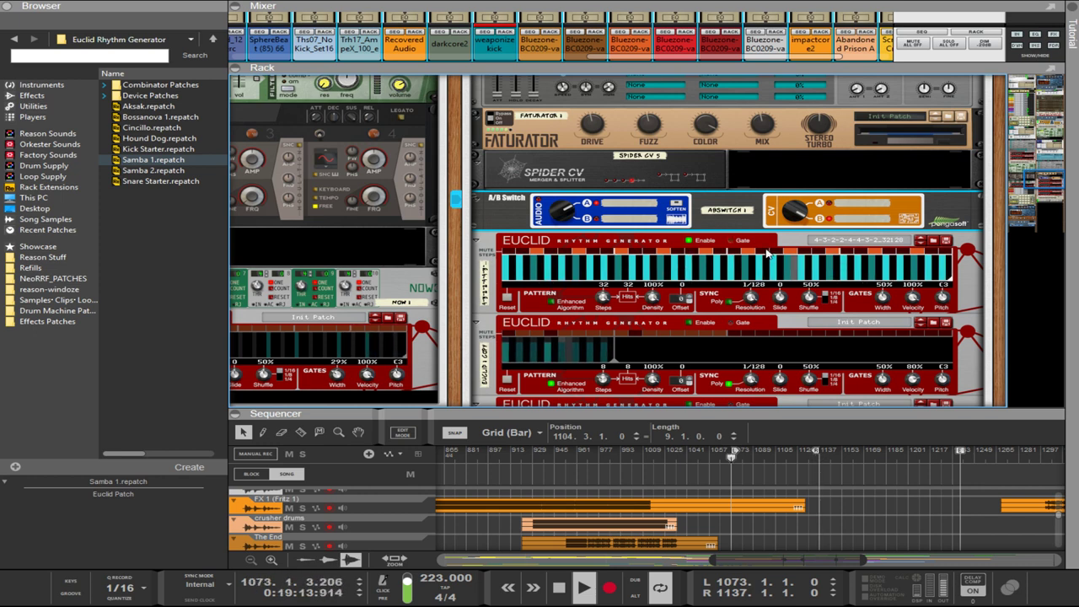
click(793, 257)
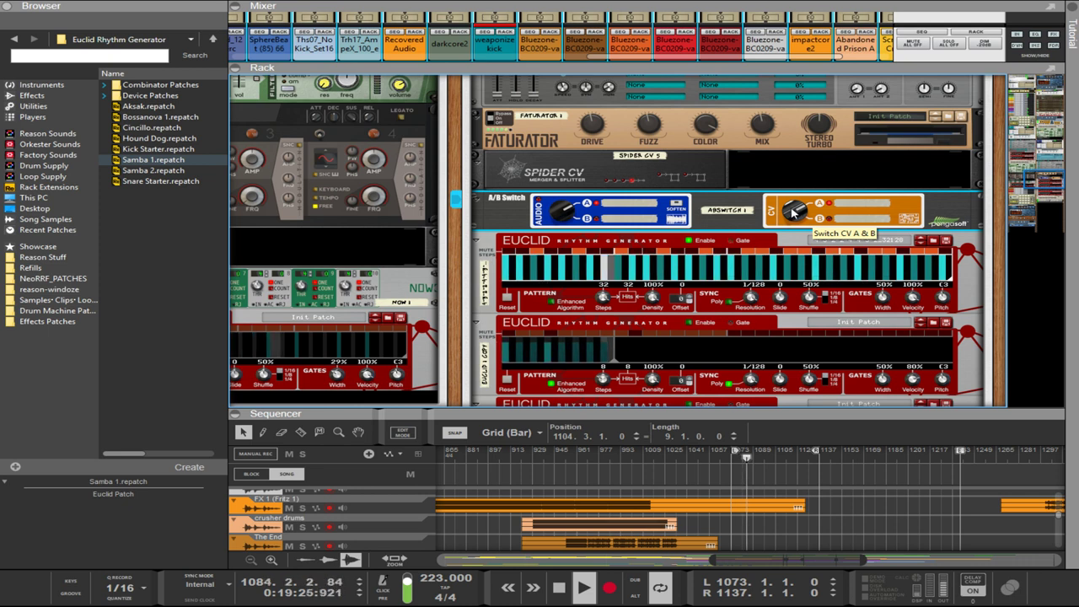
- Select the weaponize bass Punch, then pan the rack over and select Malström 1
scroll(793, 211, up, 5)
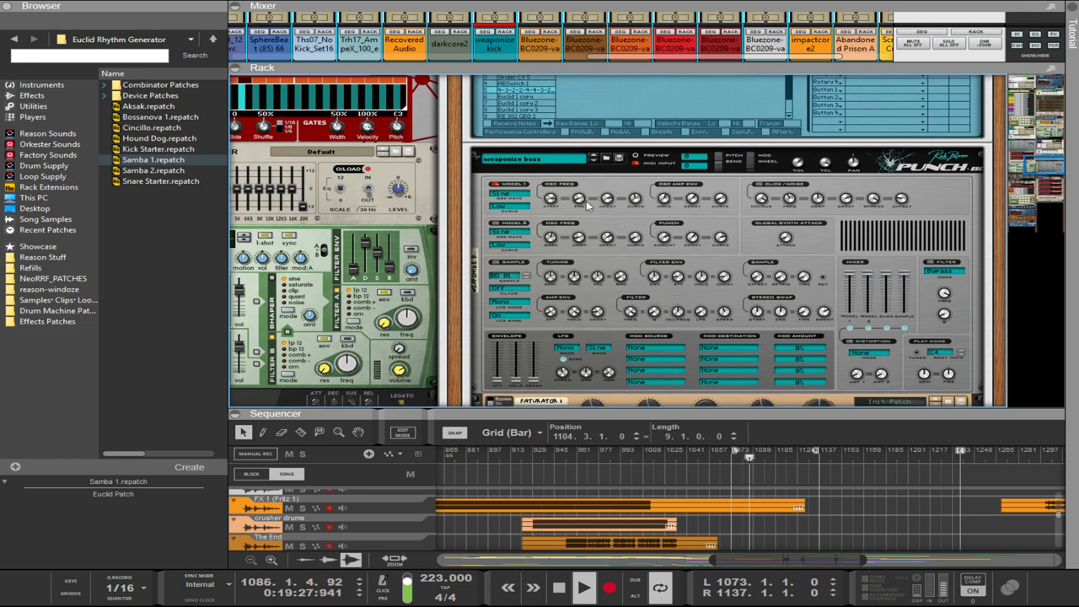
click(578, 199)
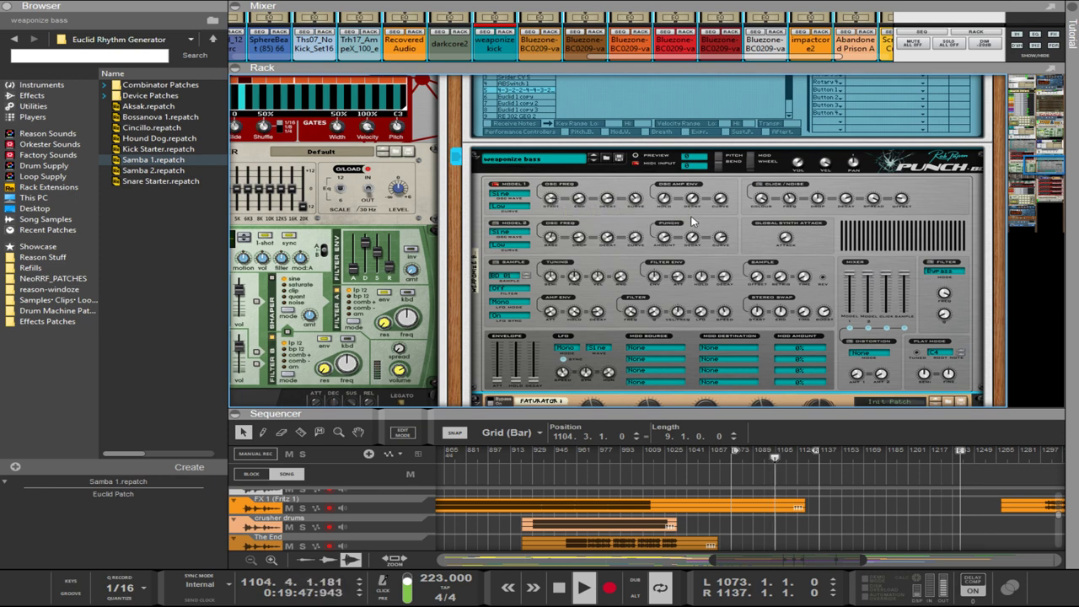
scroll(830, 257, down, 5)
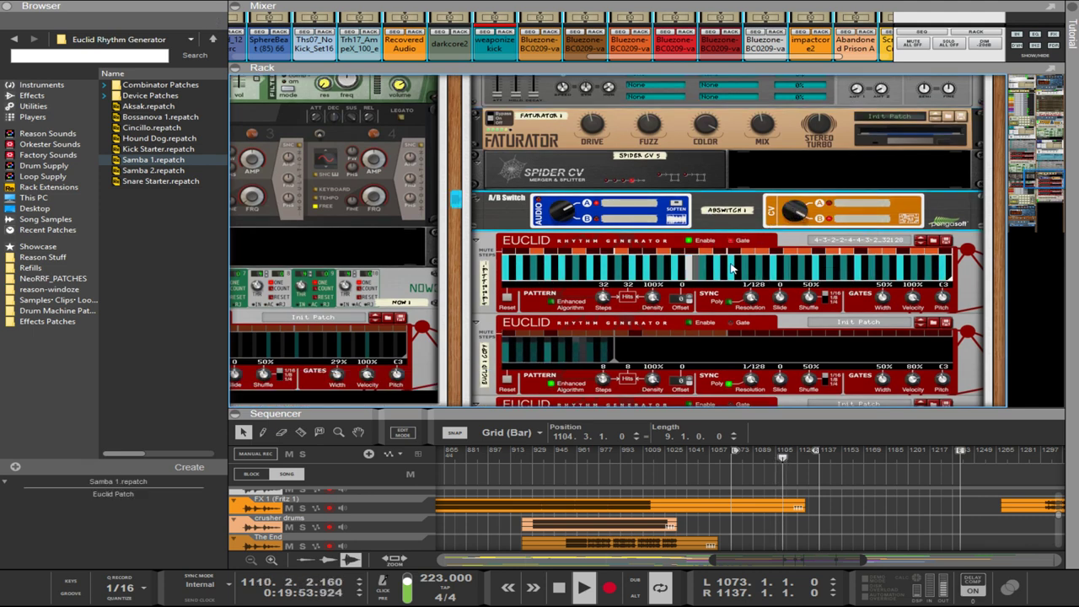
scroll(733, 267, down, 1)
scroll(735, 266, down, 10)
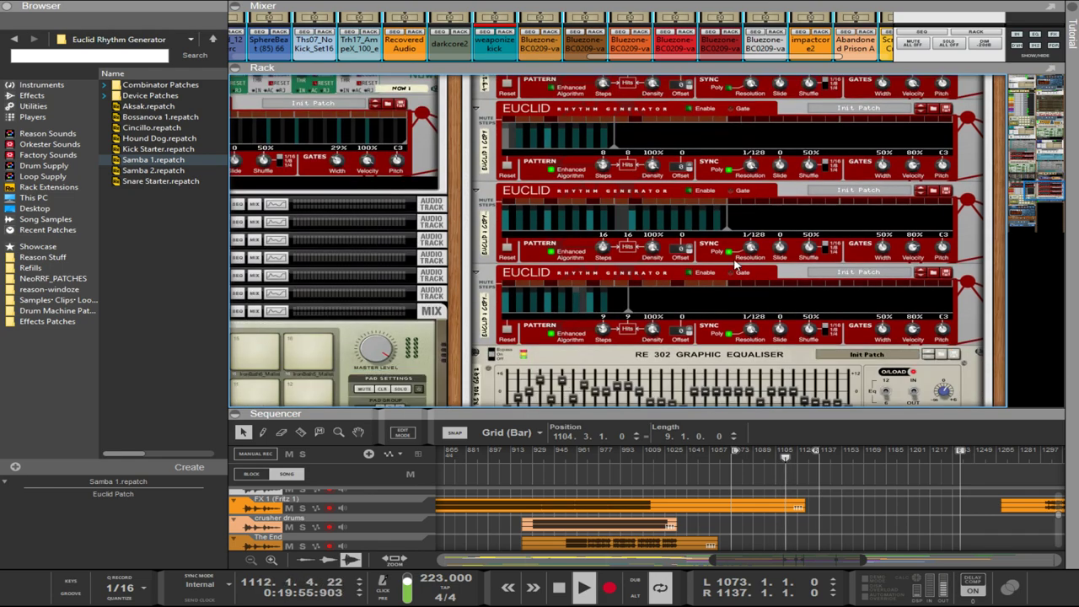
scroll(717, 258, up, 15)
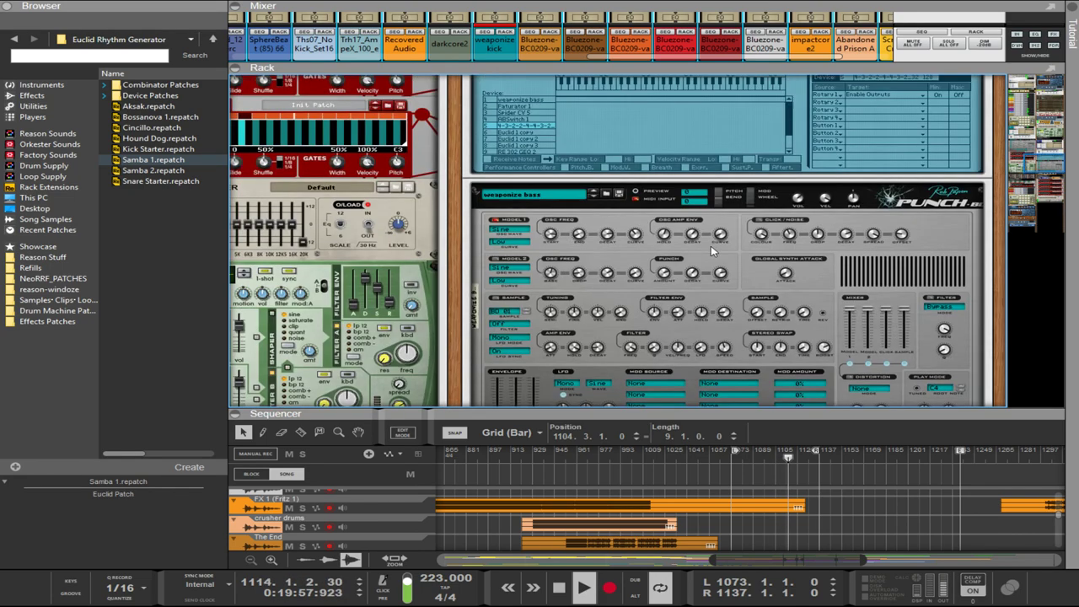
drag(455, 355, 783, 289)
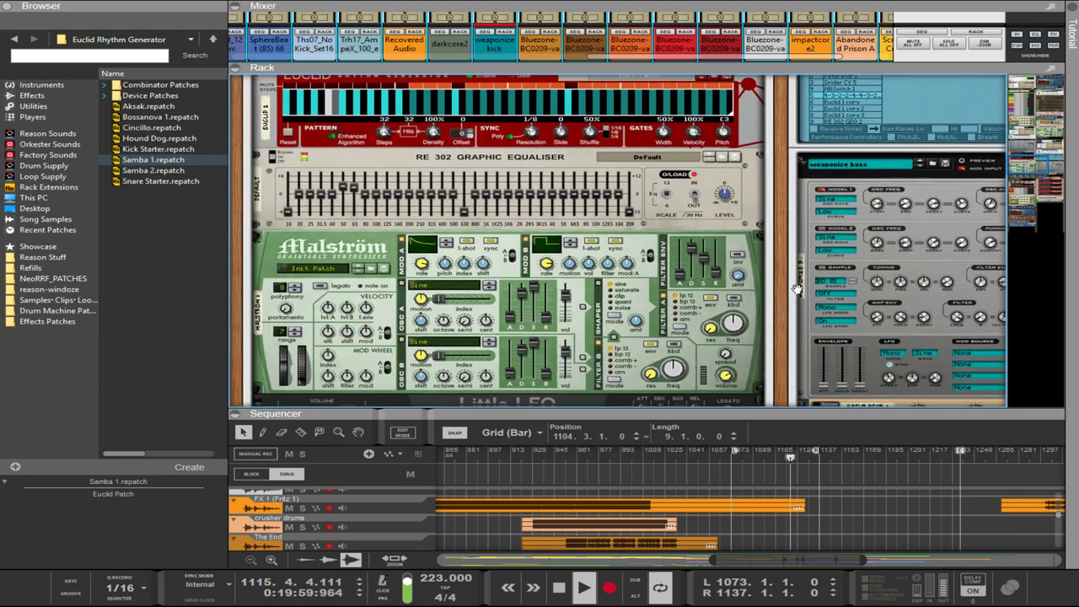
click(424, 266)
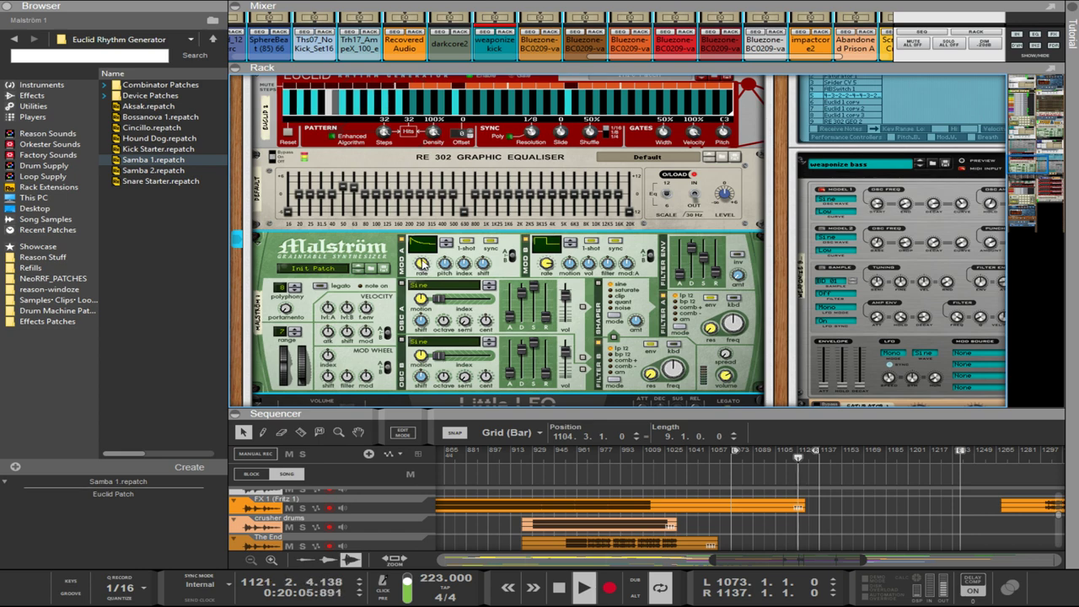
key(Tab)
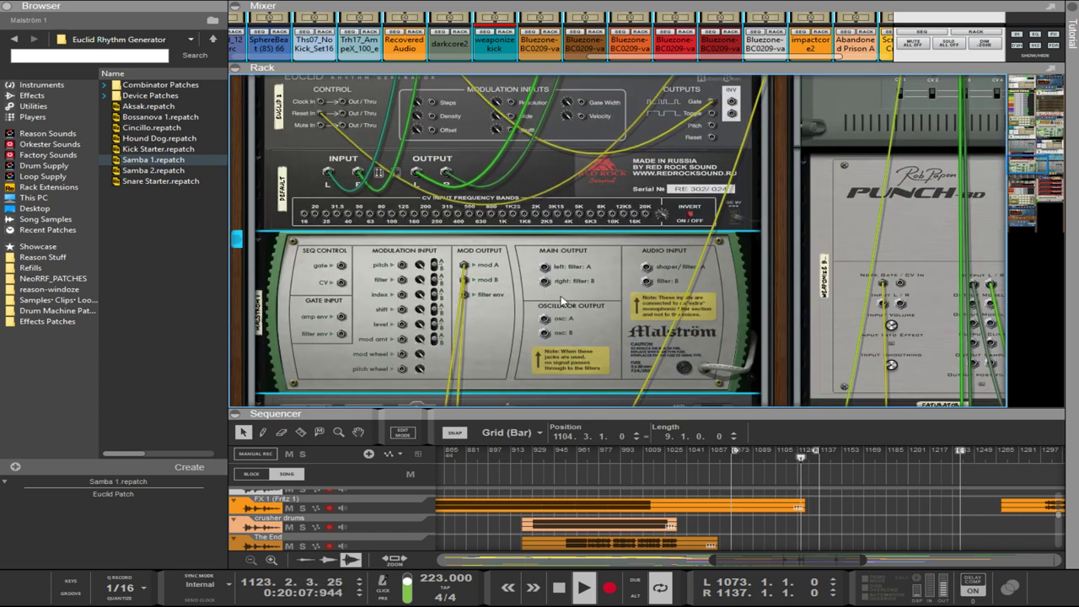
scroll(547, 314, down, 3)
scroll(547, 311, down, 3)
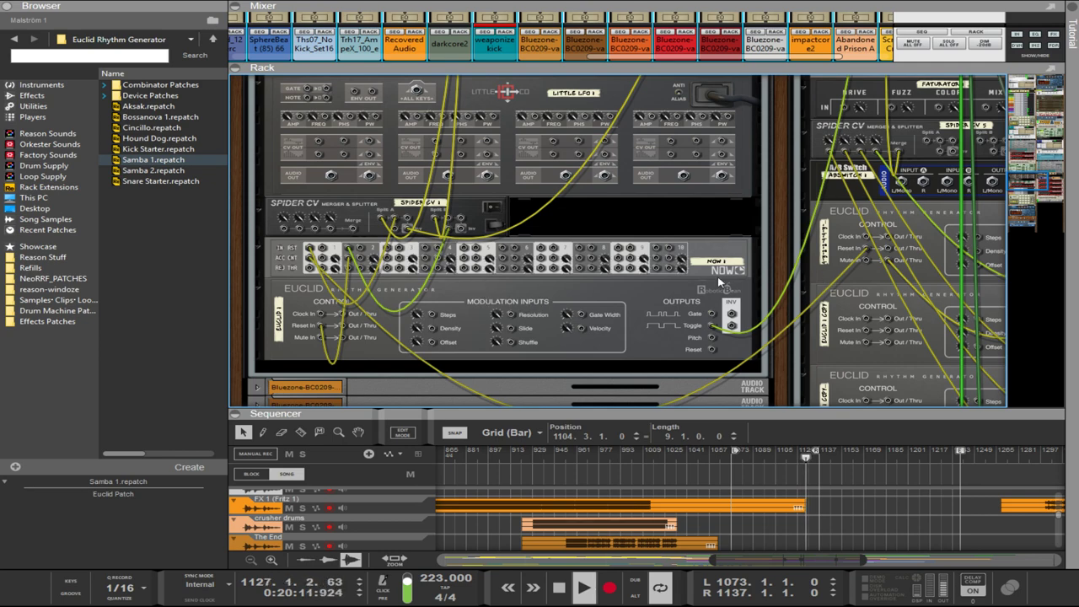
scroll(923, 267, up, 15)
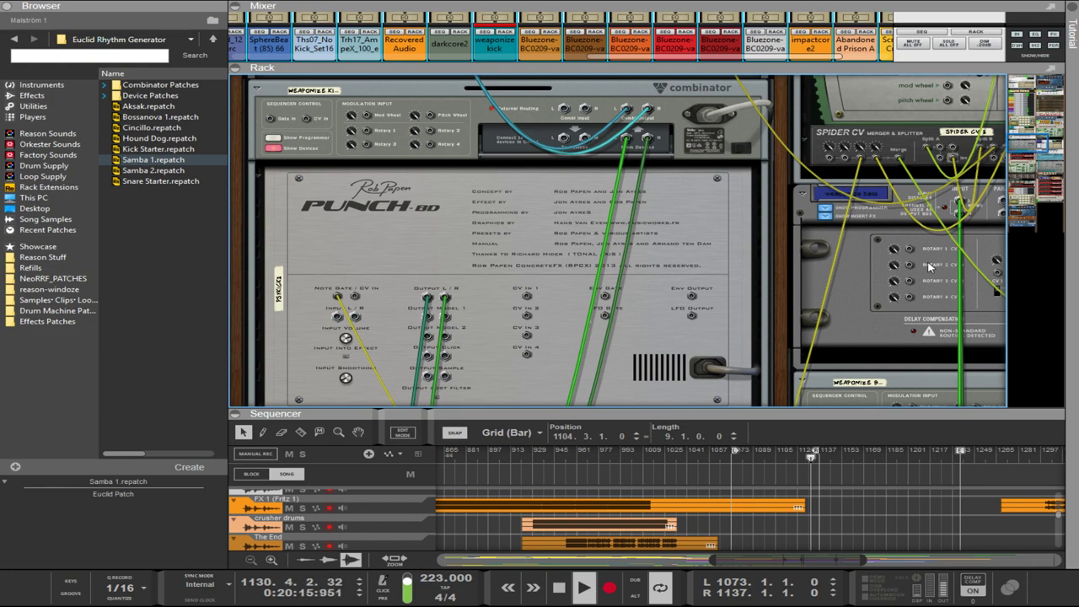
scroll(946, 282, down, 2)
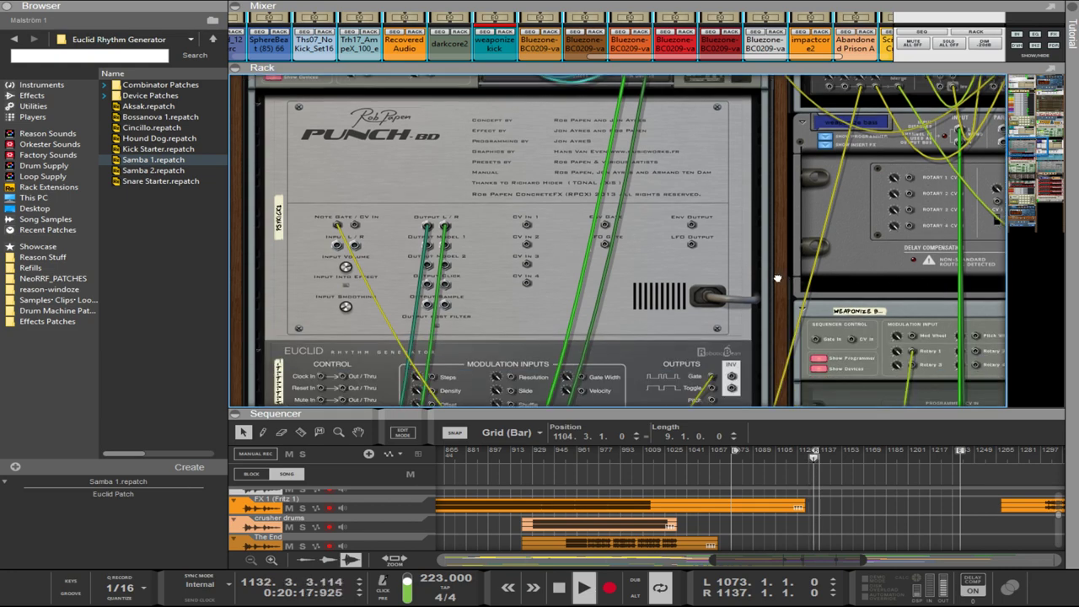
drag(777, 278, 458, 332)
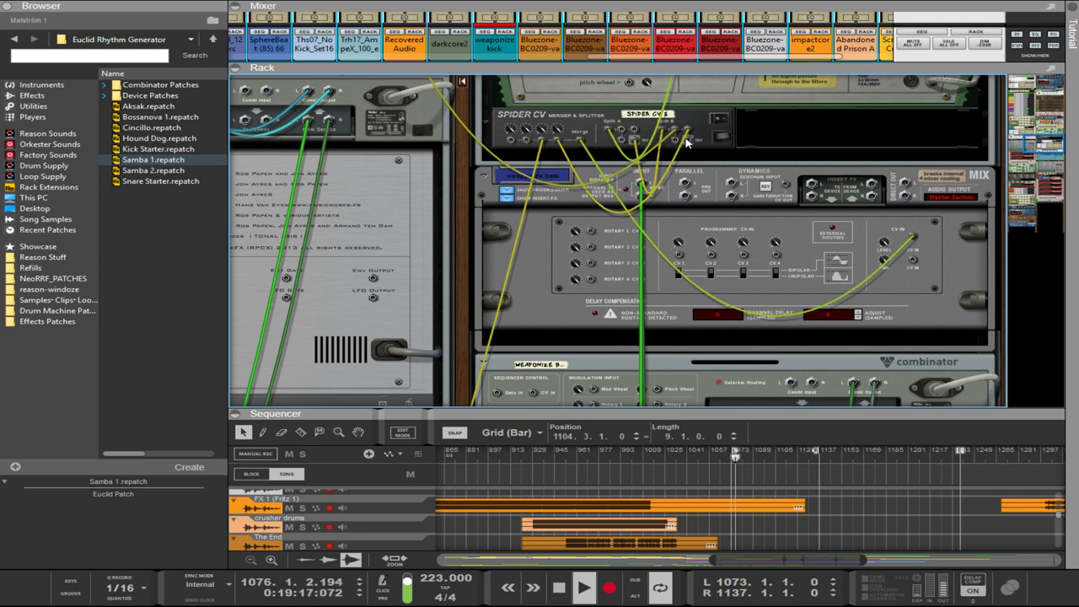
drag(673, 143, 672, 162)
scroll(691, 279, down, 3)
mouse_move(672, 233)
mouse_down()
mouse_move(725, 351)
mouse_move(706, 308)
mouse_move(713, 207)
mouse_move(808, 140)
mouse_up()
scroll(706, 308, down, 3)
scroll(707, 309, up, 3)
scroll(713, 207, up, 3)
scroll(713, 206, up, 2)
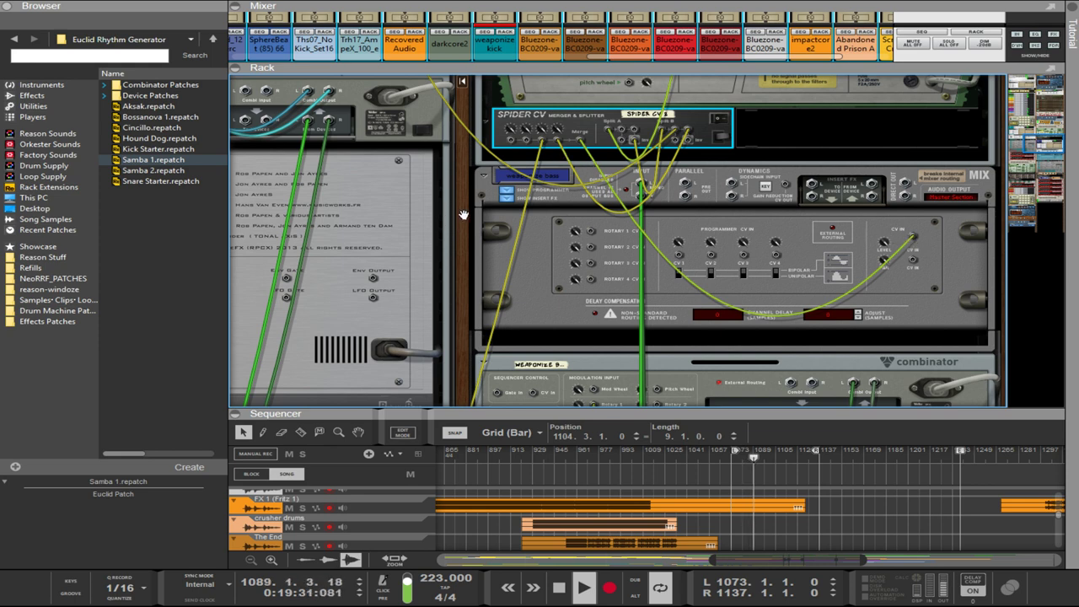
scroll(455, 227, up, 3)
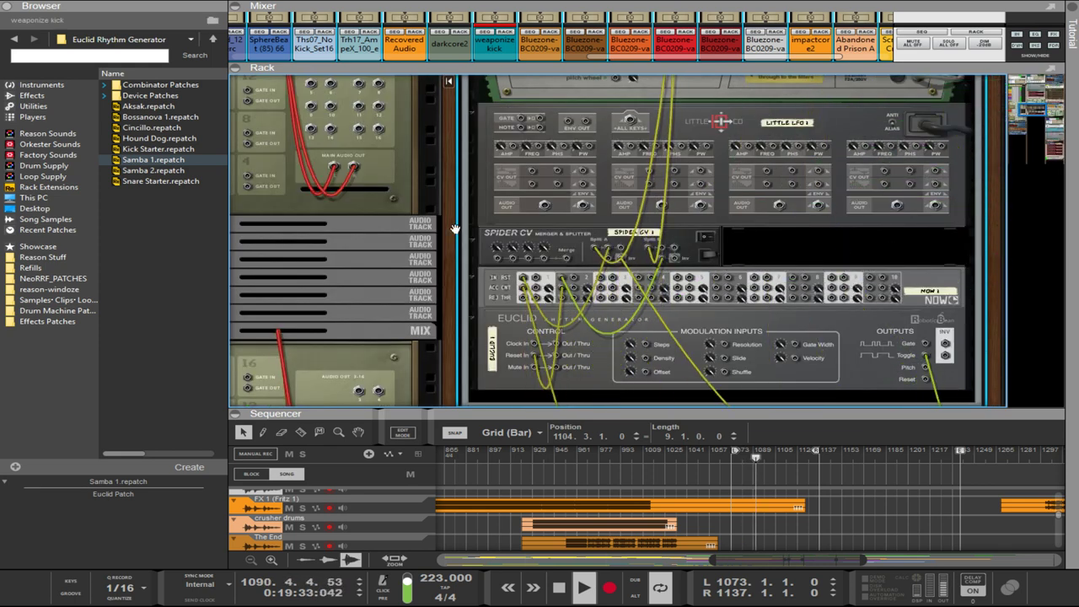
scroll(455, 228, down, 4)
drag(464, 224, 783, 167)
scroll(587, 248, down, 3)
scroll(587, 248, up, 3)
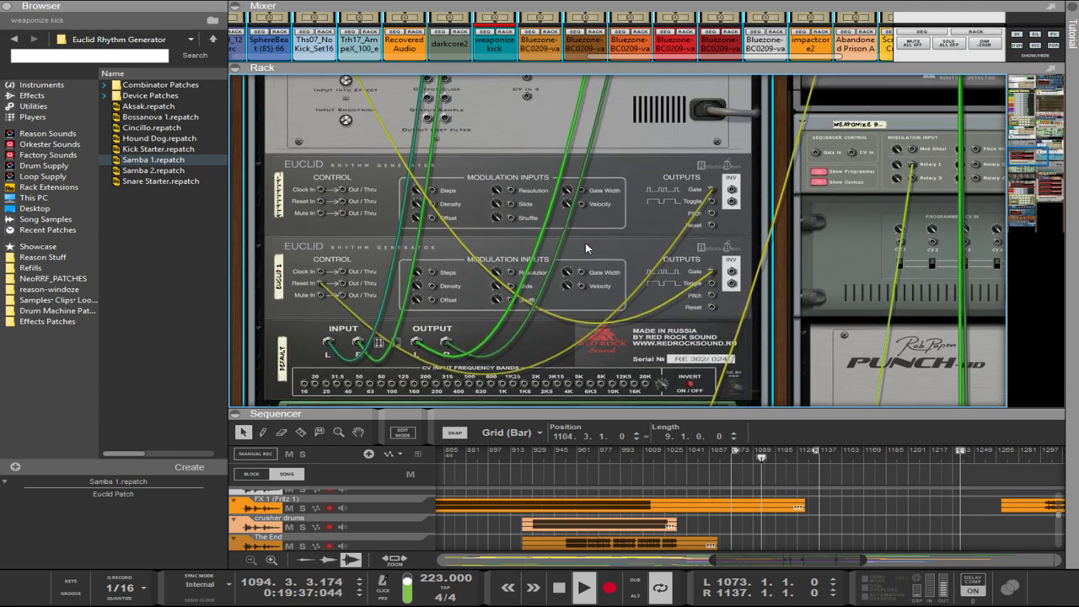
scroll(588, 253, down, 3)
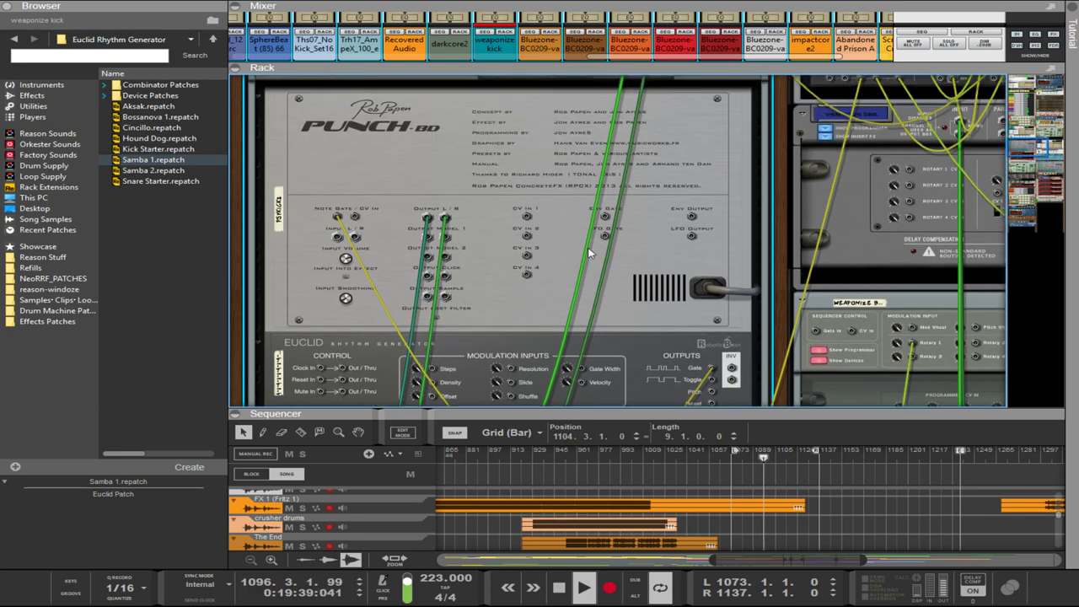
scroll(588, 259, down, 3)
scroll(588, 259, up, 2)
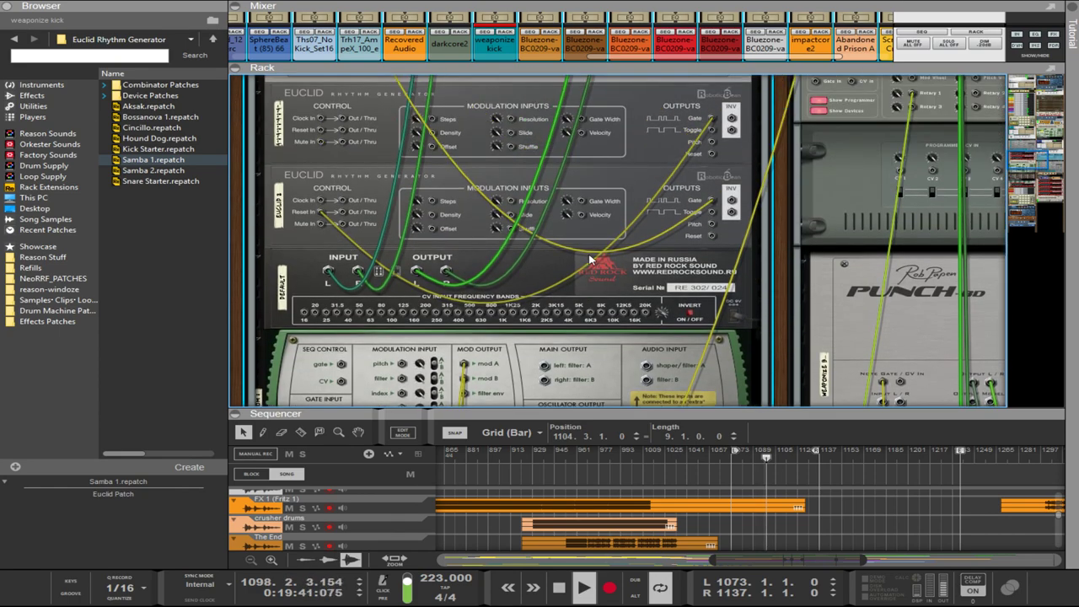
scroll(588, 250, up, 2)
scroll(619, 212, up, 2)
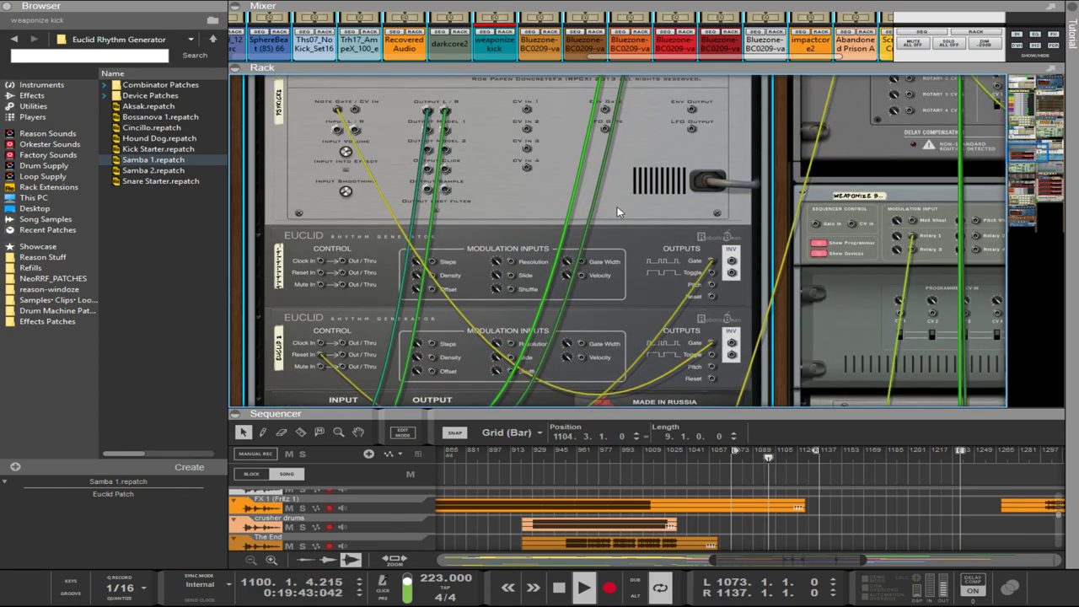
scroll(620, 242, down, 1)
scroll(675, 281, down, 2)
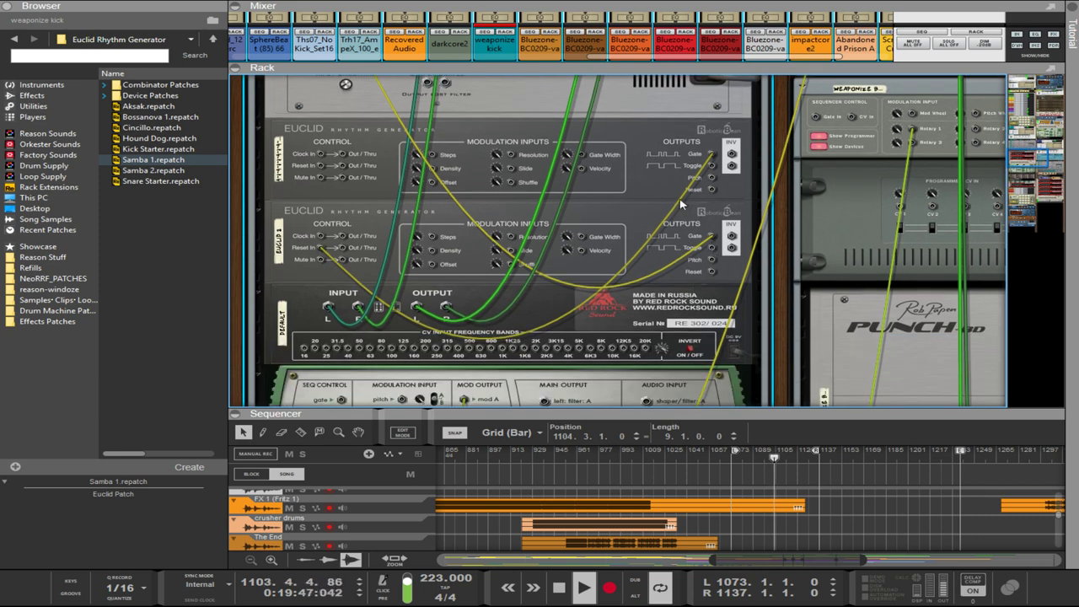
- Insert a Spider CV Merger & Splitter directly below the upper Euclid rhythm generator
click(666, 200)
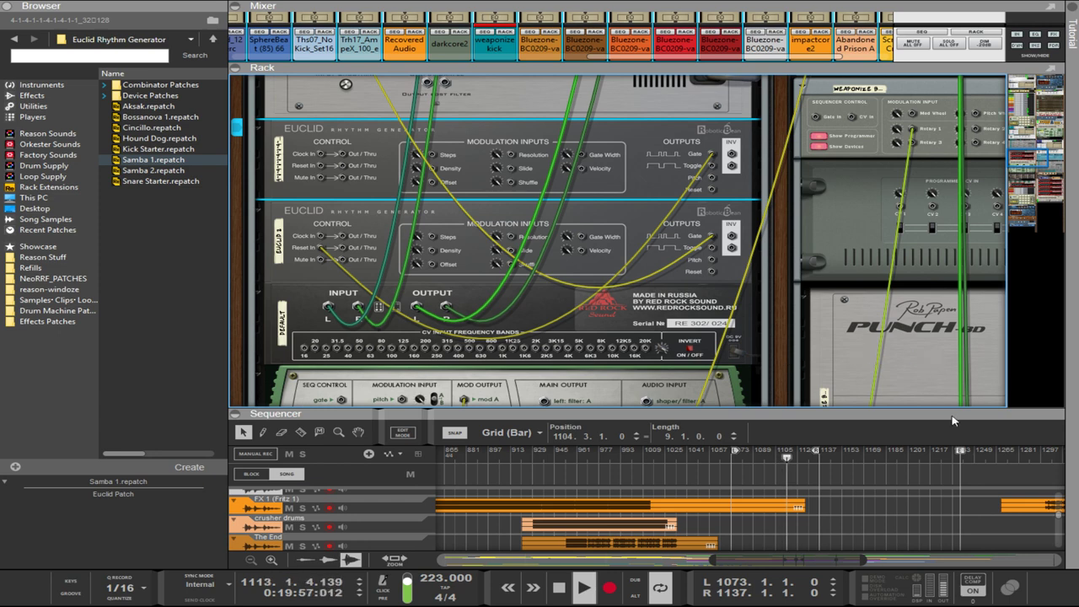
click(784, 489)
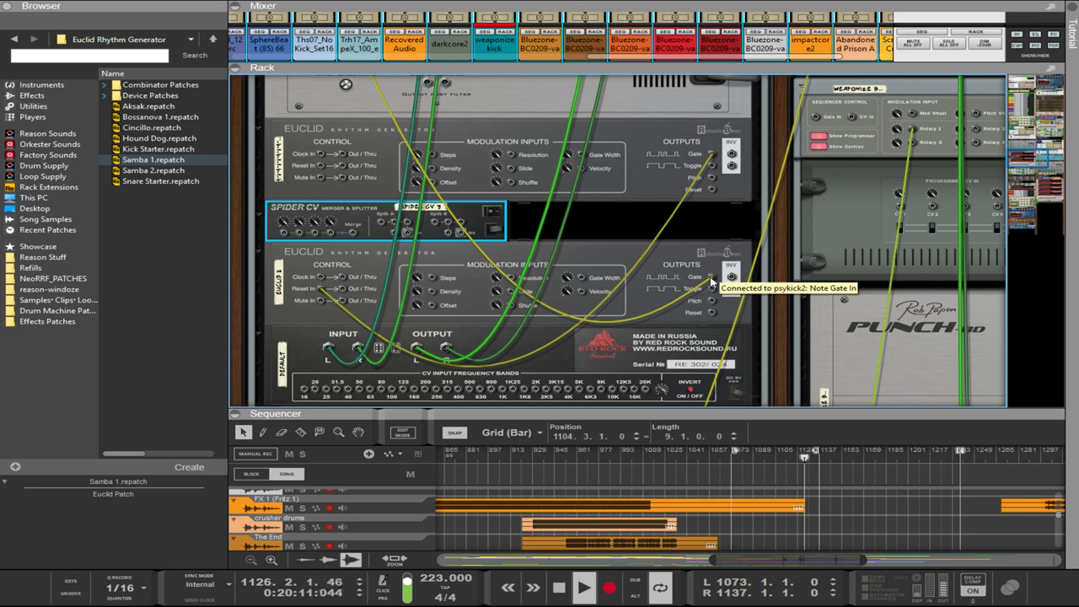
- Patch the second Euclid's Gate Out into the Spider CV and Split A into the Malström Gate In
mouse_move(710, 283)
mouse_down()
mouse_move(498, 278)
mouse_move(396, 245)
mouse_move(403, 226)
mouse_move(393, 224)
mouse_move(691, 329)
mouse_move(711, 283)
mouse_up()
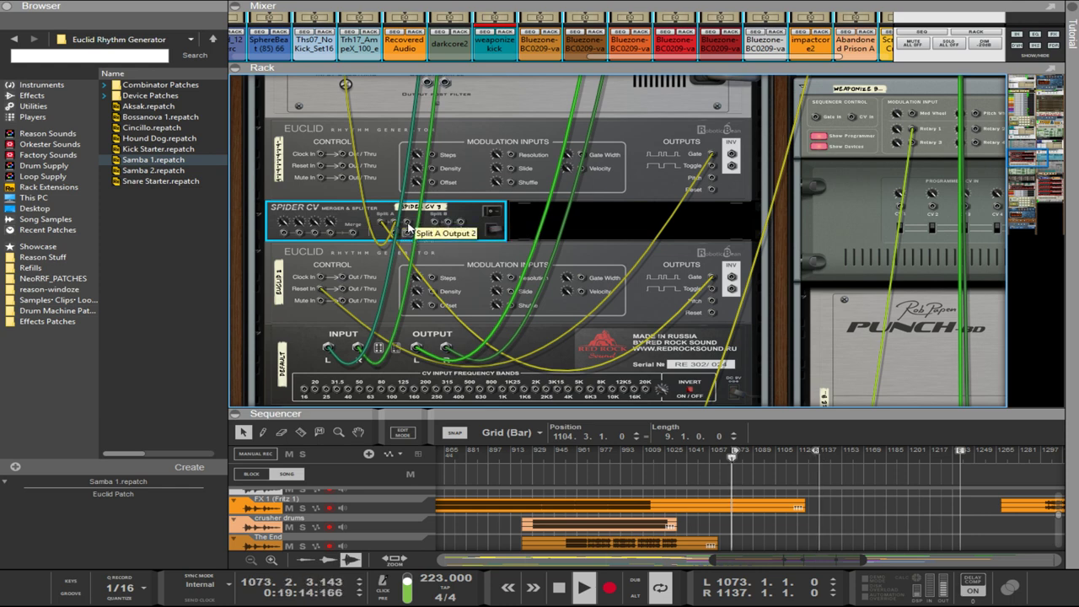
drag(406, 235, 341, 227)
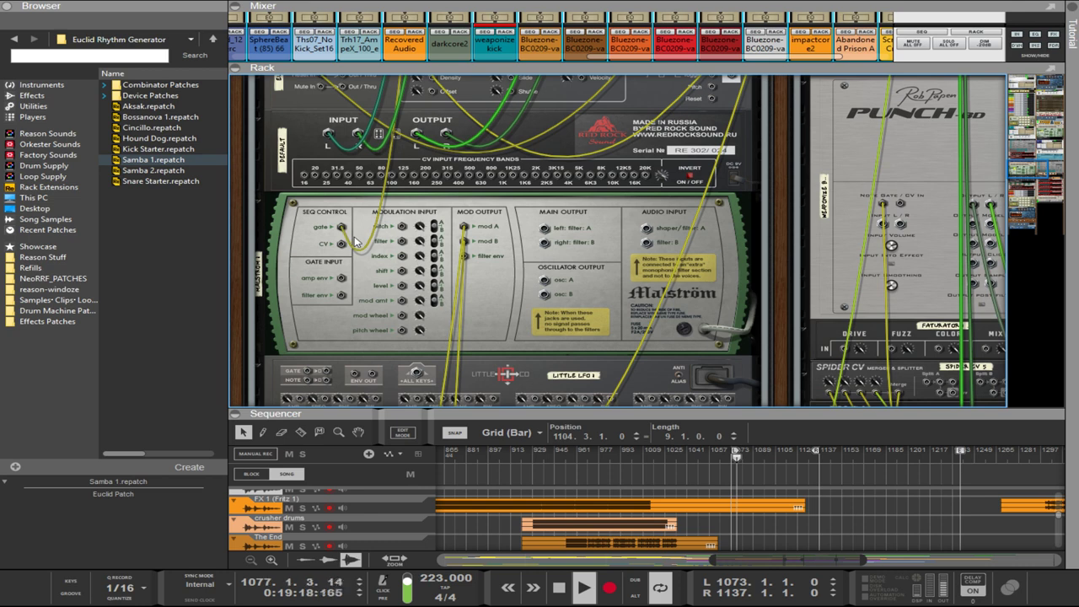
key(Tab)
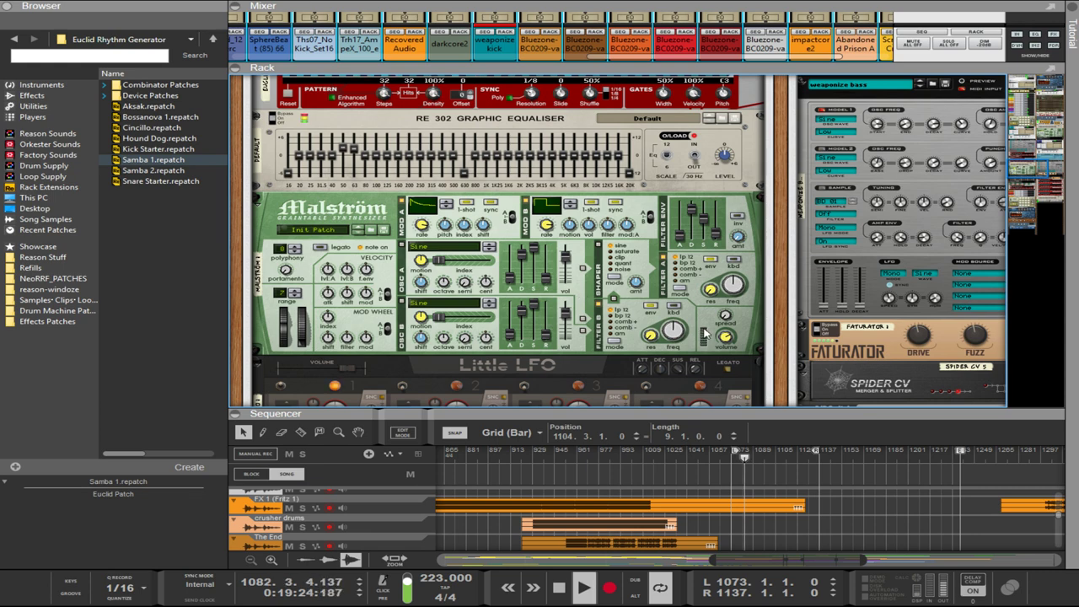
- Flip the rack between front panels and rear cabling to check the new Spider CV connections
scroll(868, 335, down, 6)
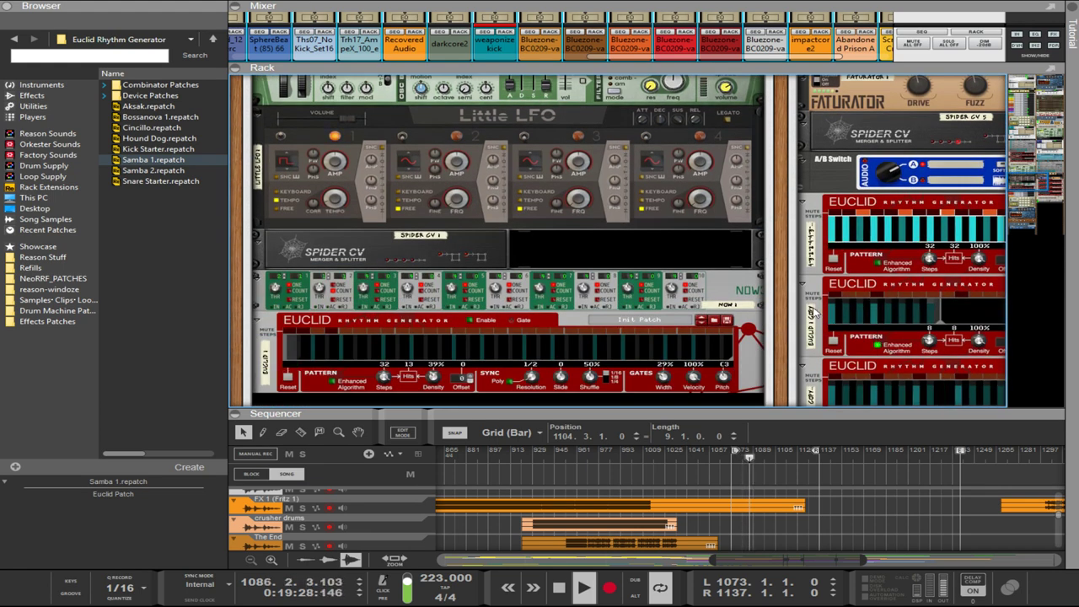
scroll(814, 311, up, 1)
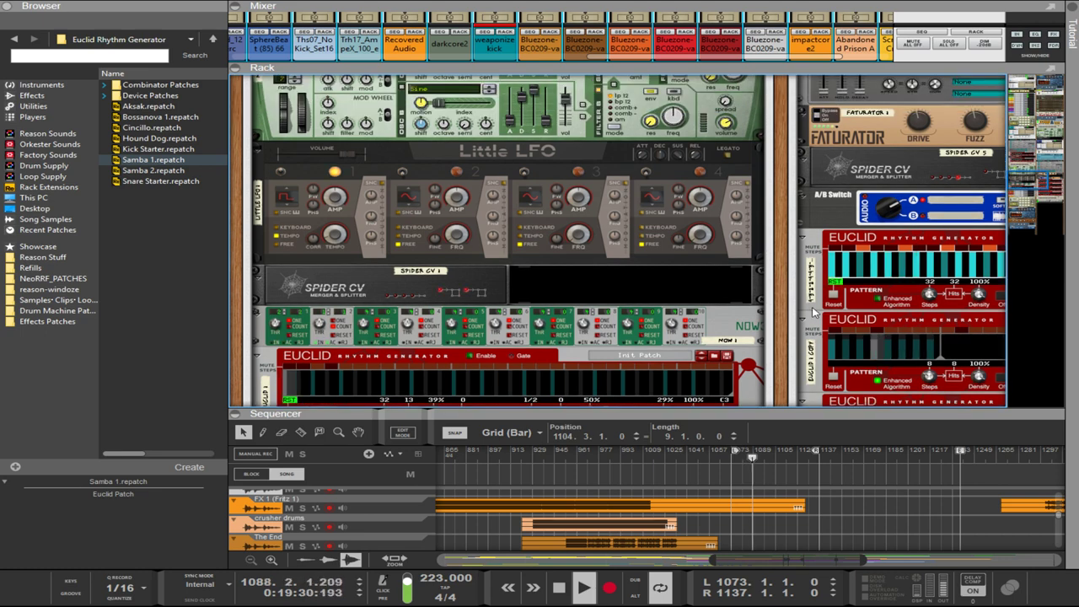
key(Tab)
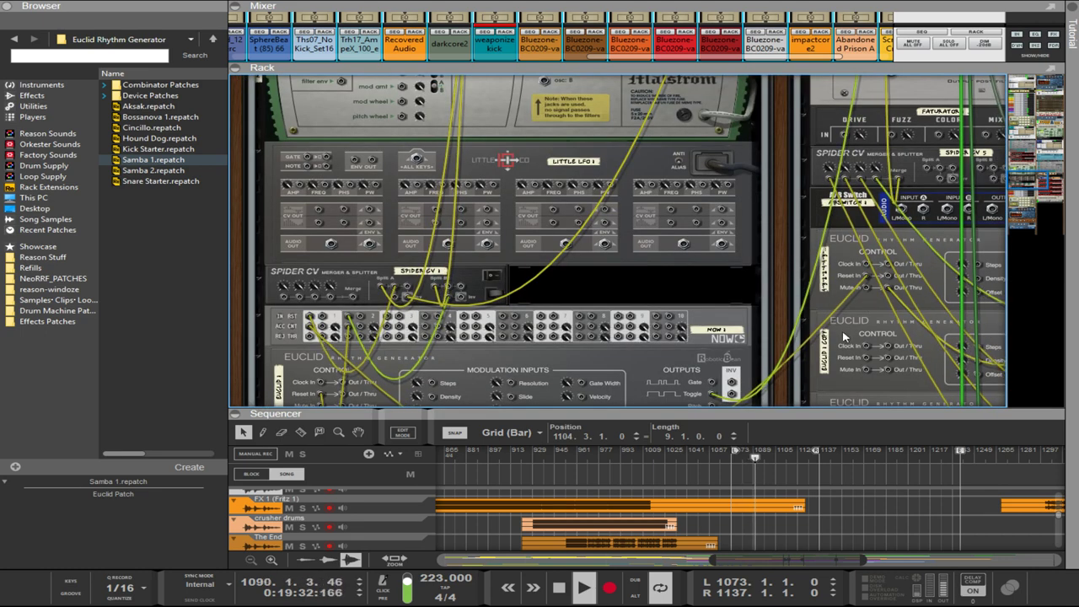
scroll(843, 335, down, 3)
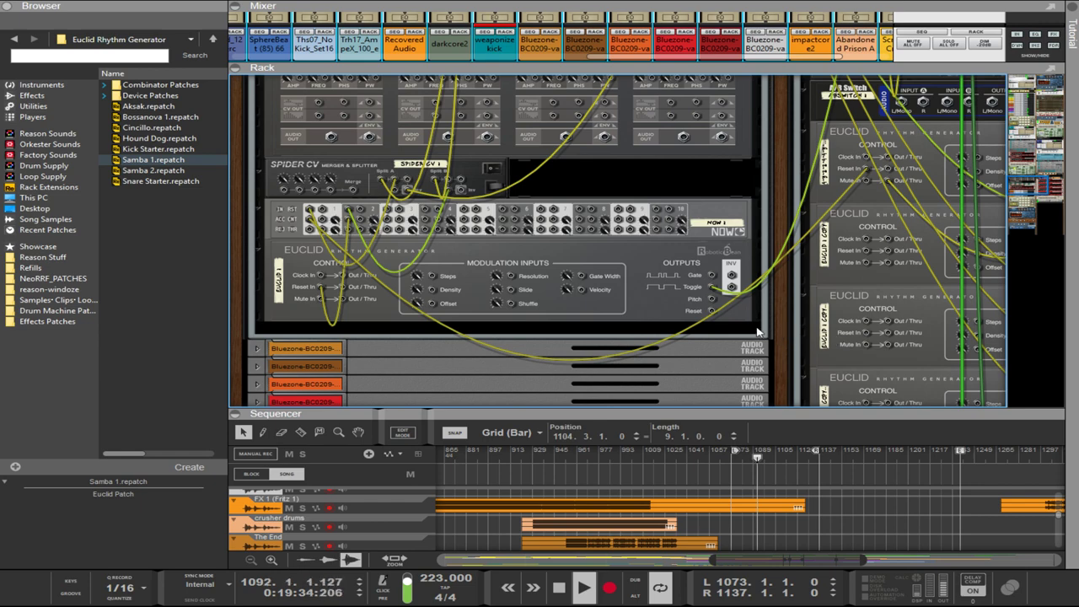
key(Tab)
key(Tab)
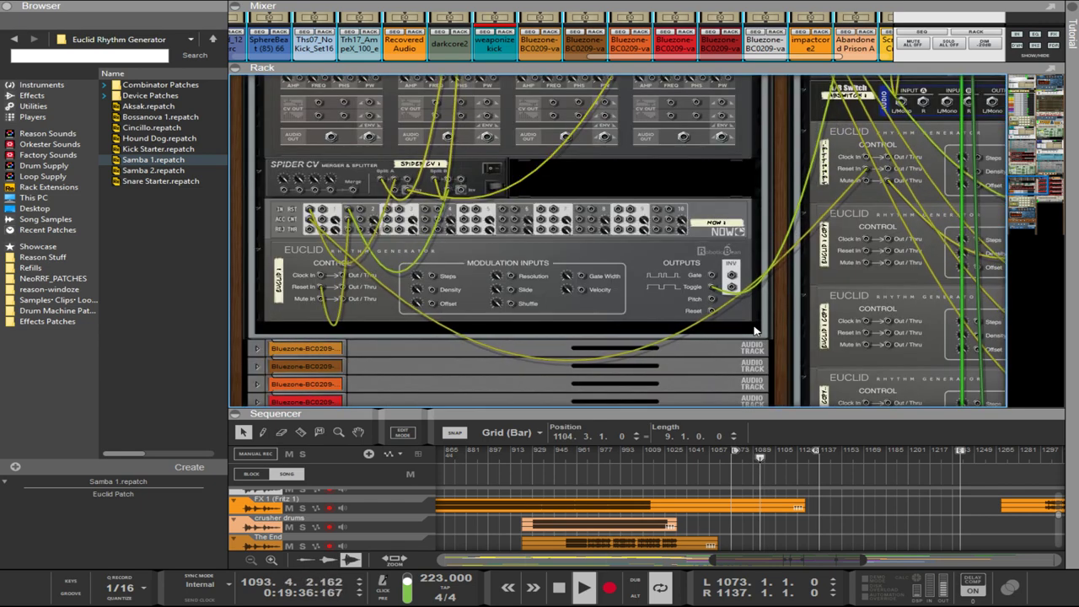
key(Tab)
key(Tab)
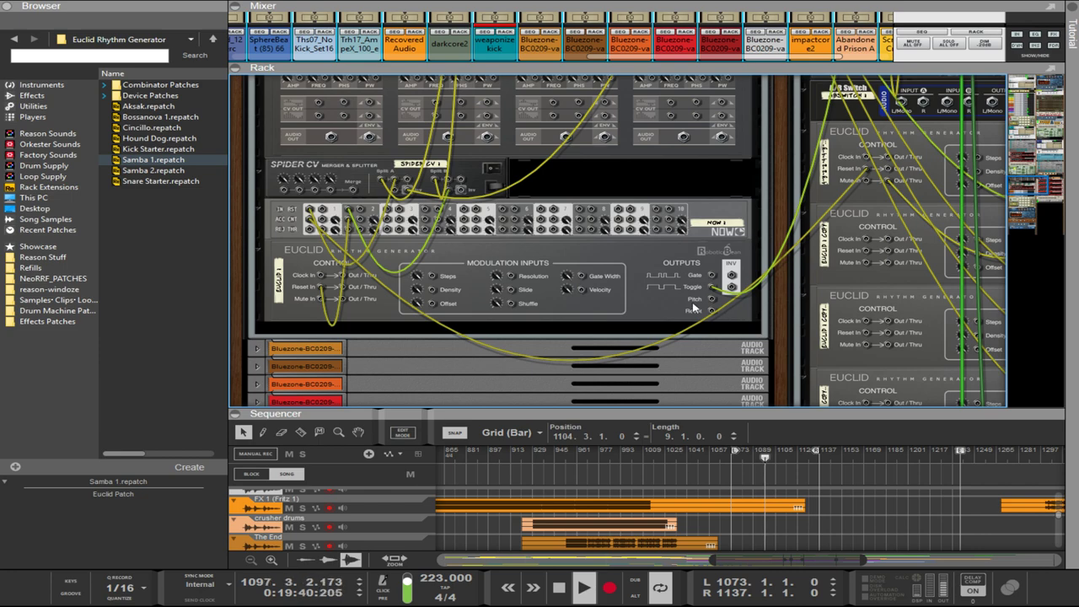
key(Tab)
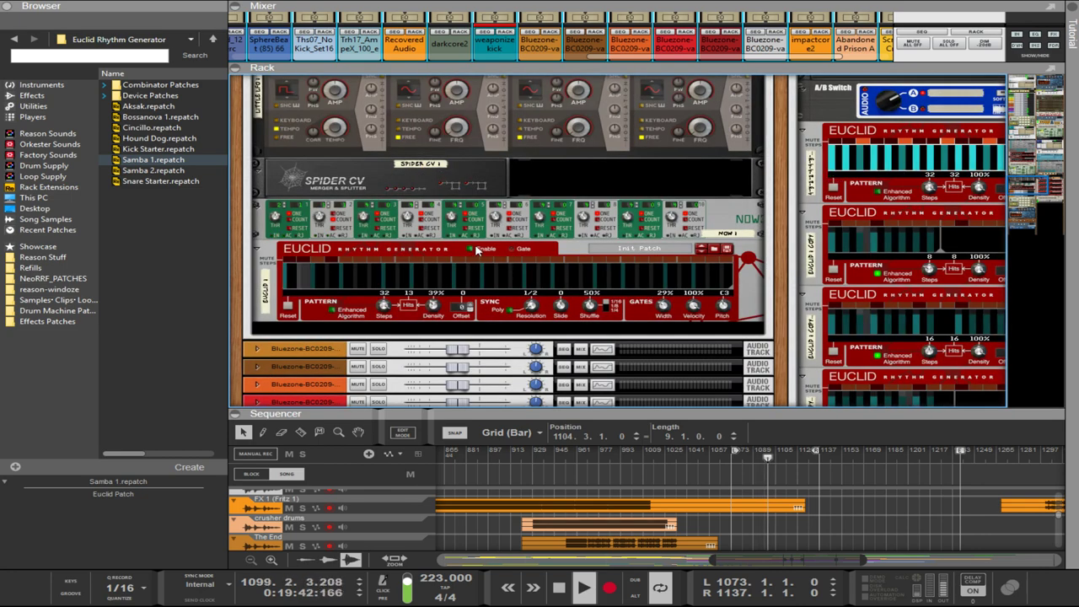
key(Tab)
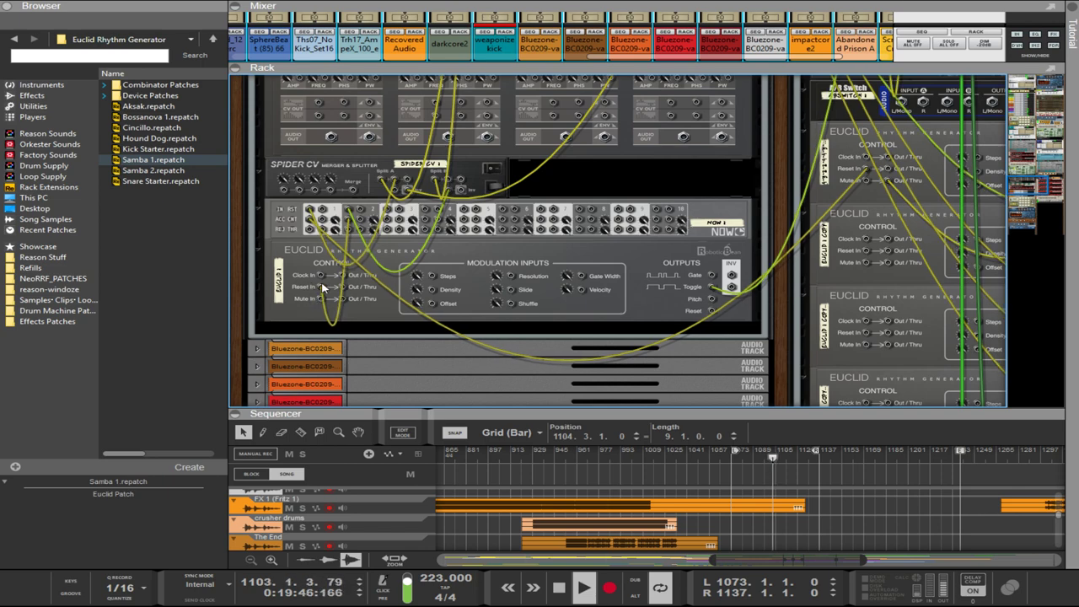
key(Tab)
key(Tab)
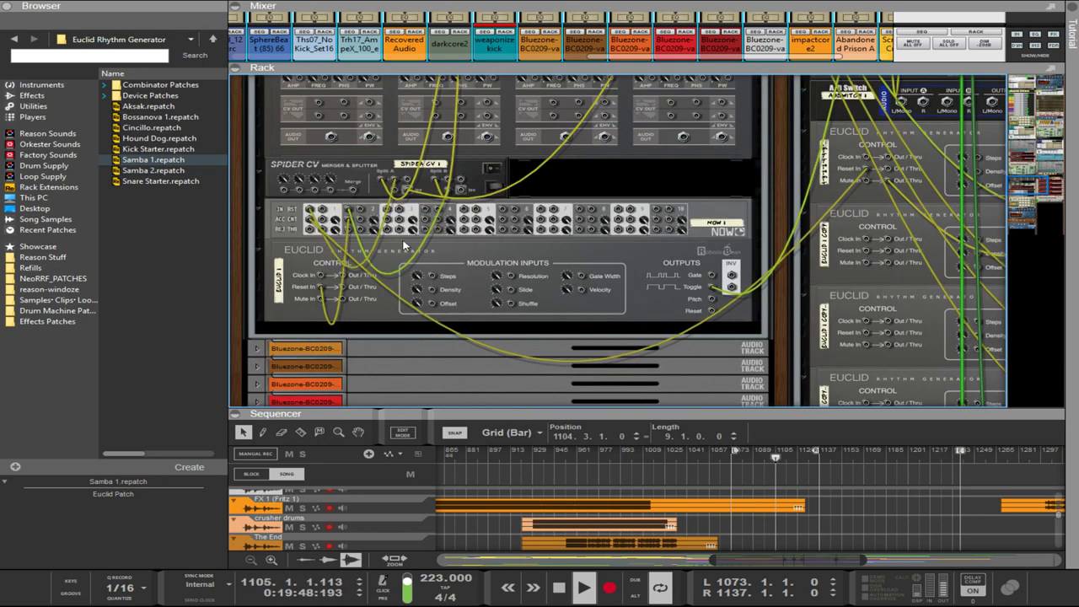
key(Tab)
scroll(404, 245, up, 10)
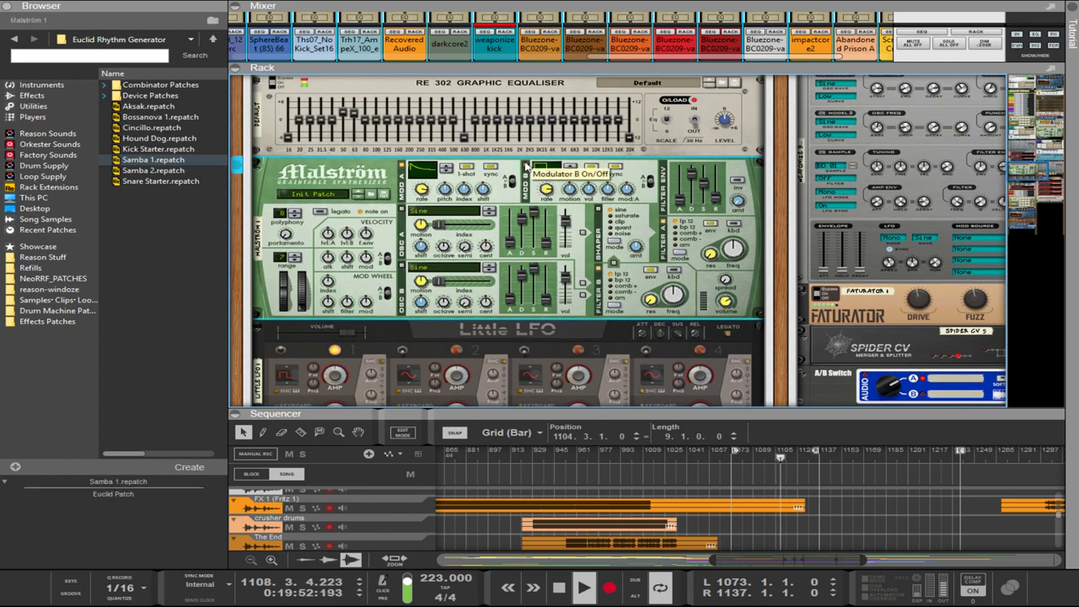
scroll(524, 166, down, 5)
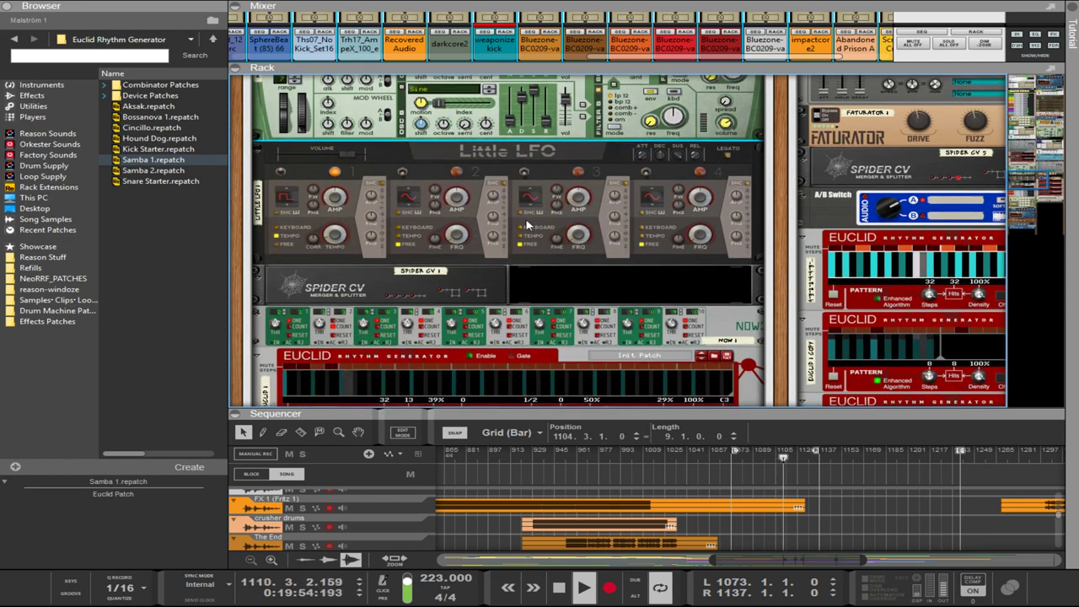
scroll(527, 225, up, 3)
scroll(529, 225, up, 1)
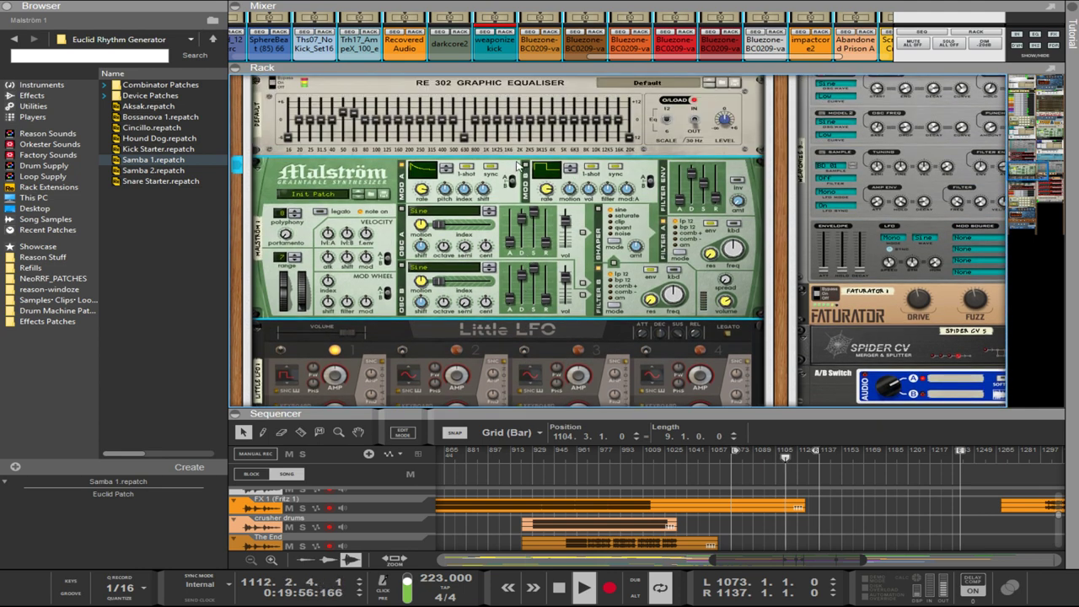
scroll(526, 166, down, 6)
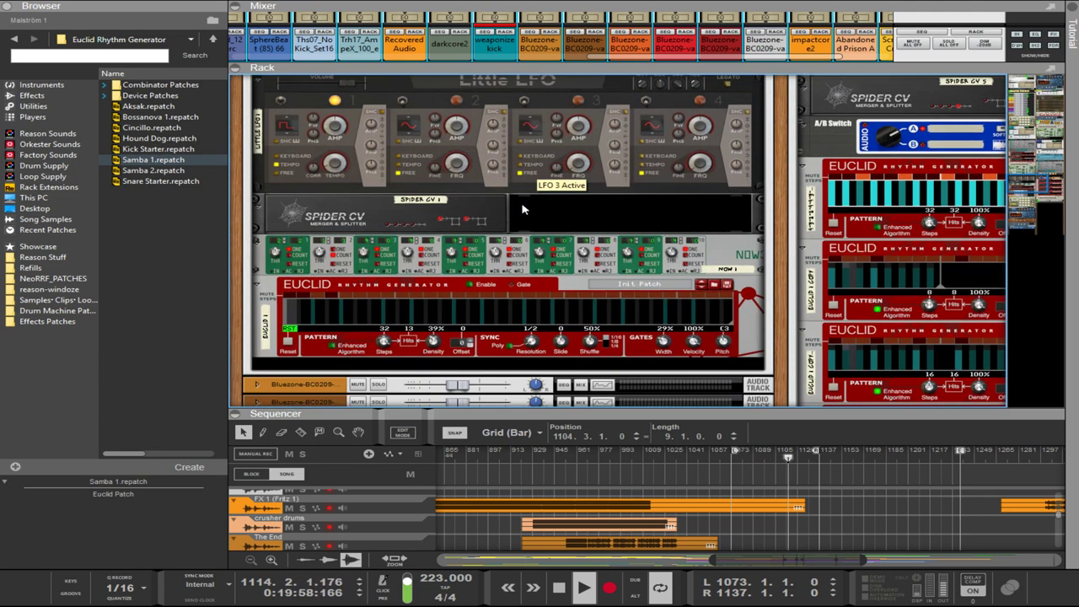
key(Tab)
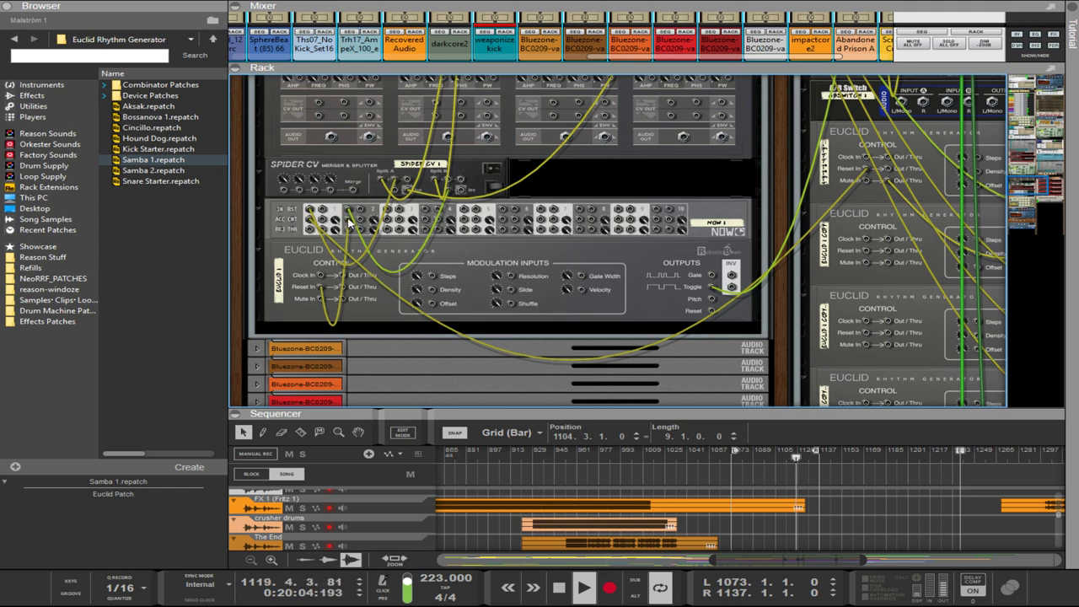
key(Tab)
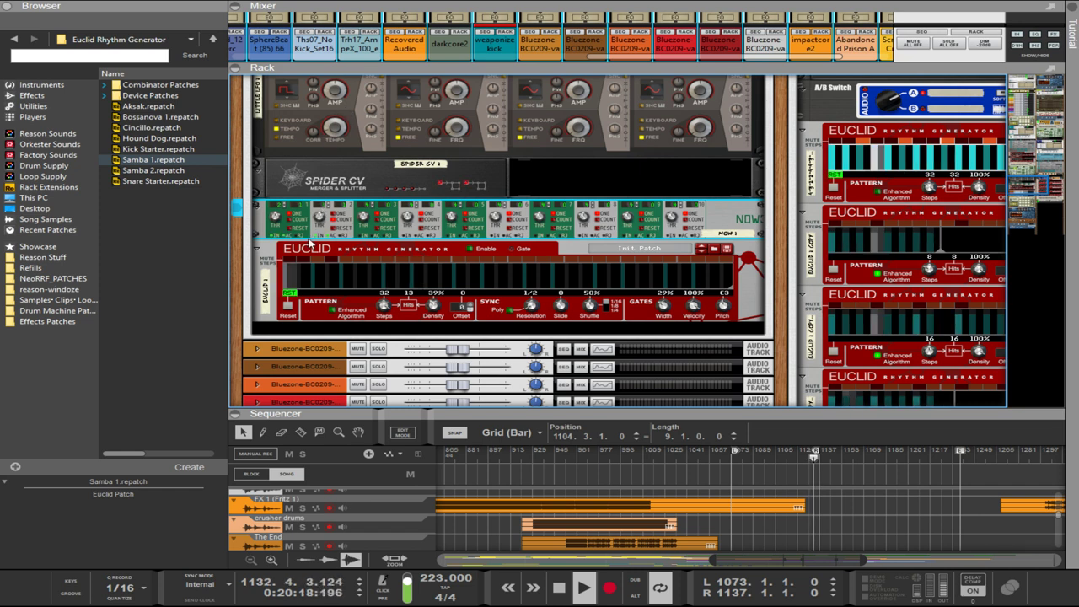
- Select Euclid 1 and the Malström, then view their cabling on the rear of the rack
click(287, 265)
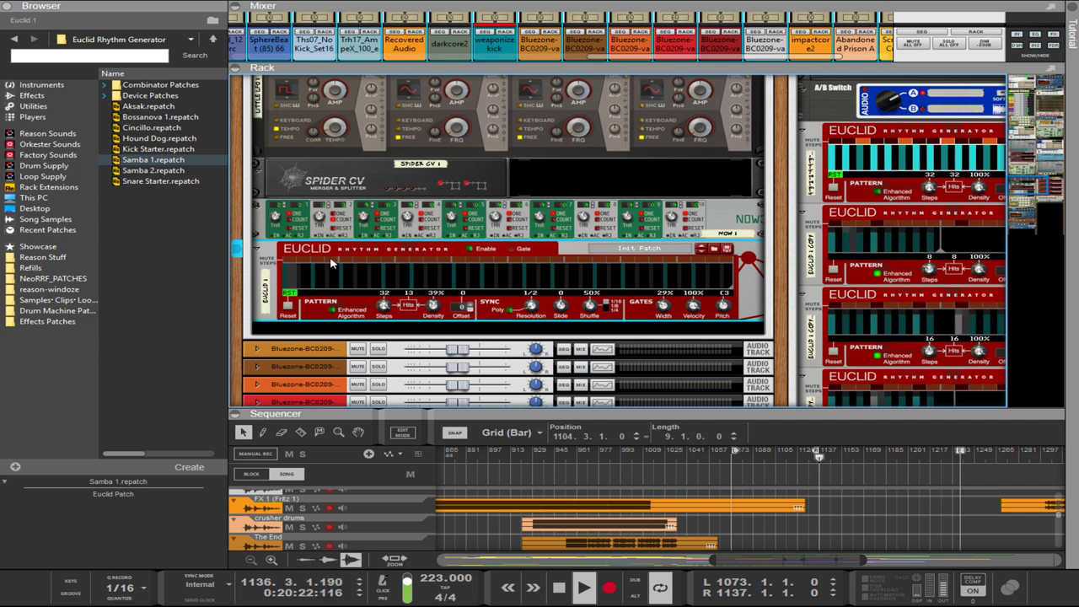
scroll(330, 258, up, 3)
click(329, 259)
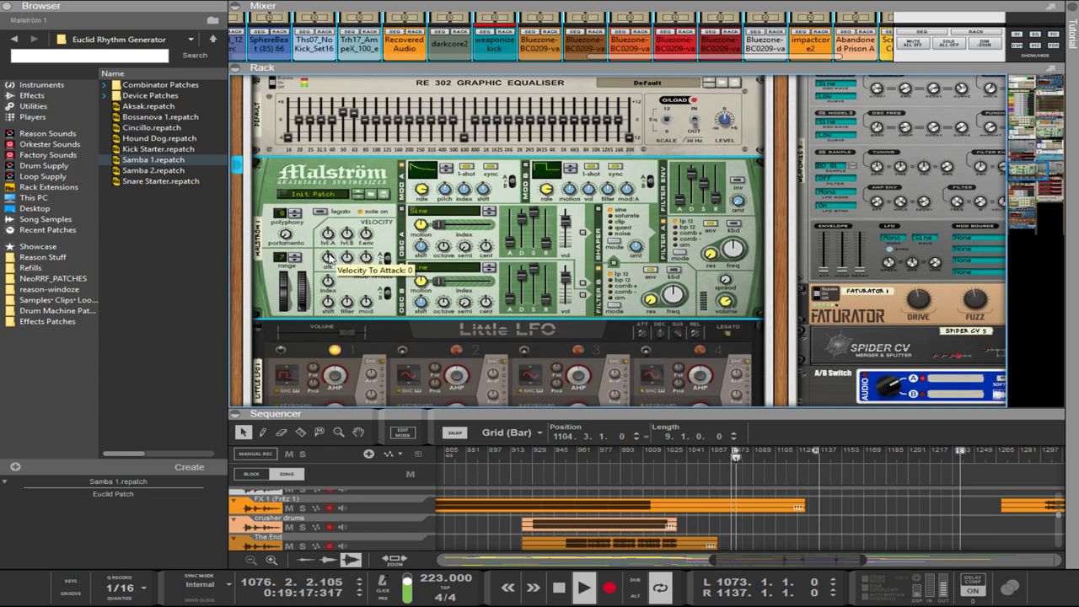
key(Tab)
scroll(625, 301, down, 6)
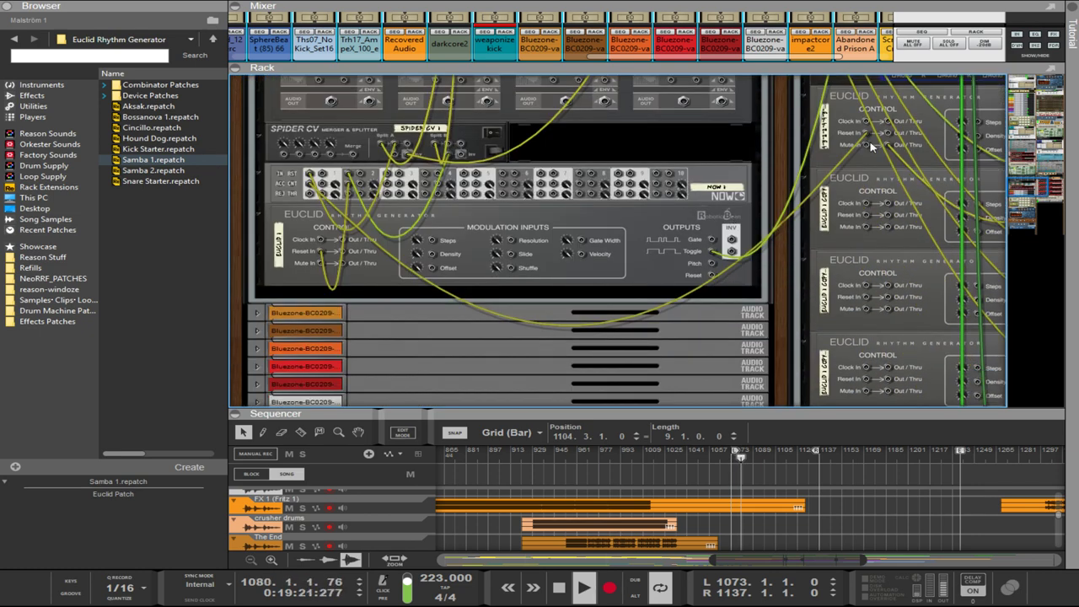
- Plug the held cable into the right-hand Euclid's Reset In and check the front panels
click(866, 132)
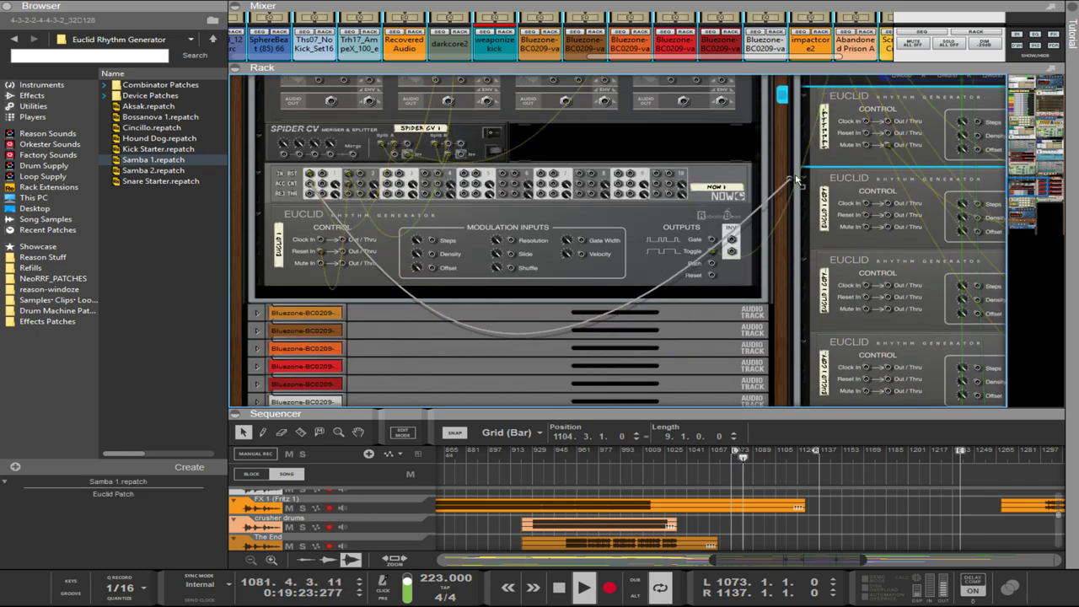
drag(868, 131, 866, 132)
key(Tab)
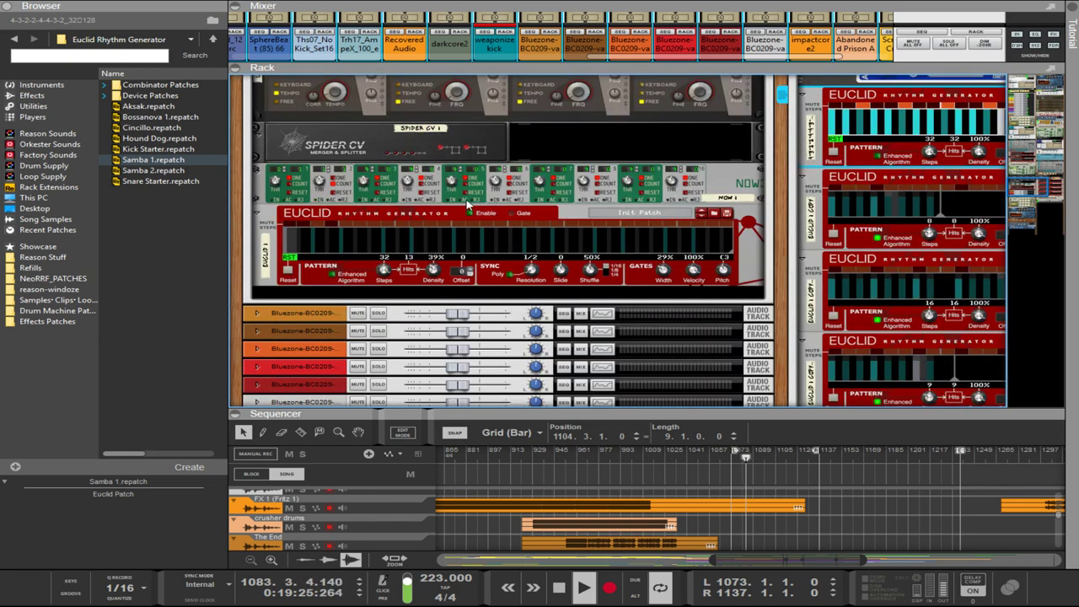
key(Tab)
key(Tab)
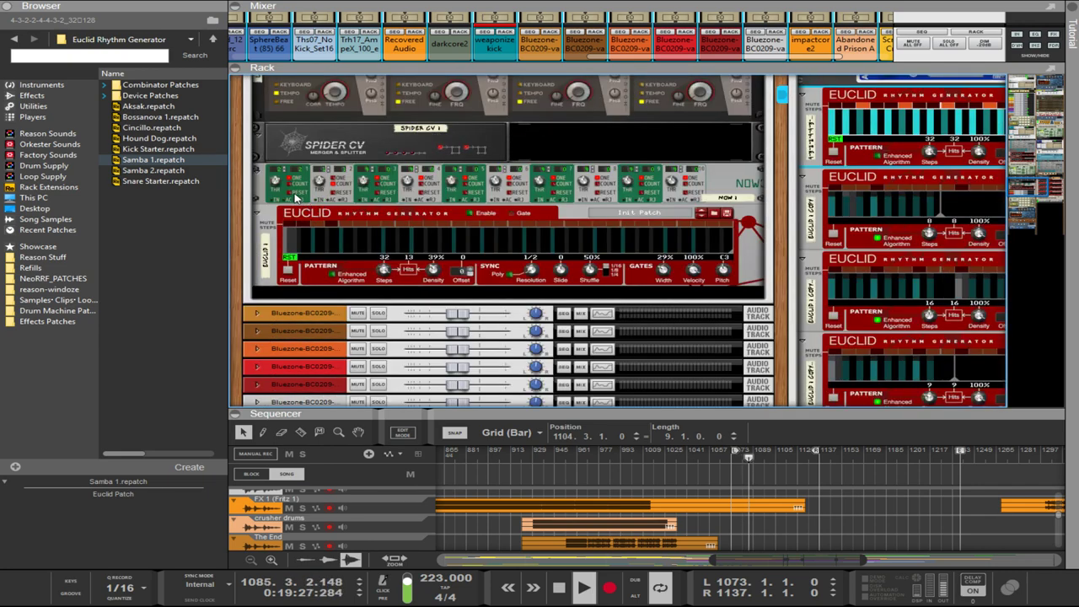
- Pan to the Euclid and A/B Switch devices, then enlarge the sequencer and collapse the mixer with F5
scroll(302, 199, up, 2)
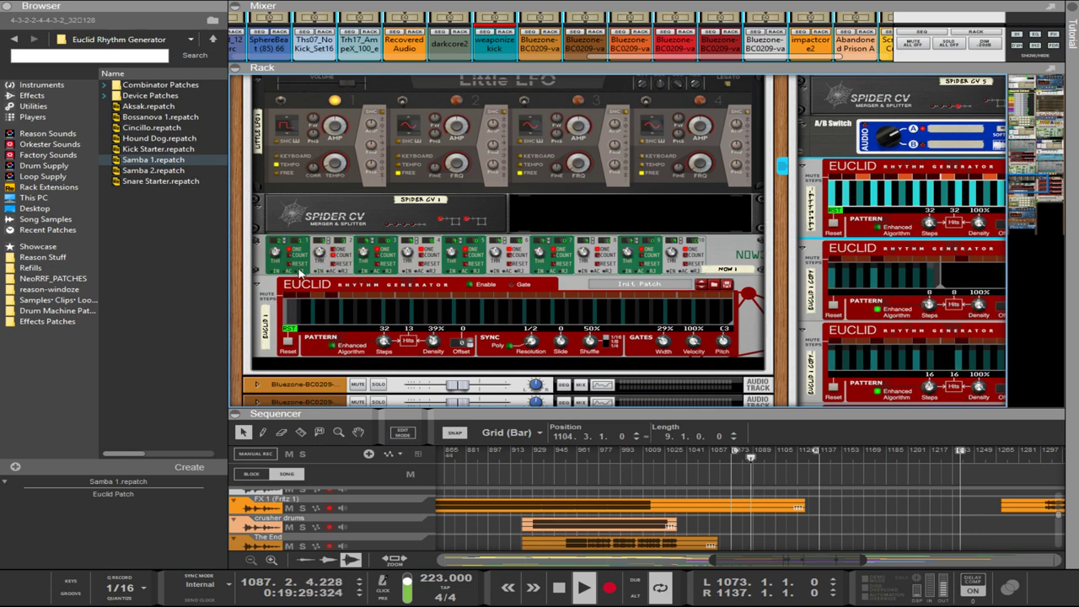
scroll(294, 274, up, 3)
scroll(294, 274, up, 2)
scroll(293, 274, down, 3)
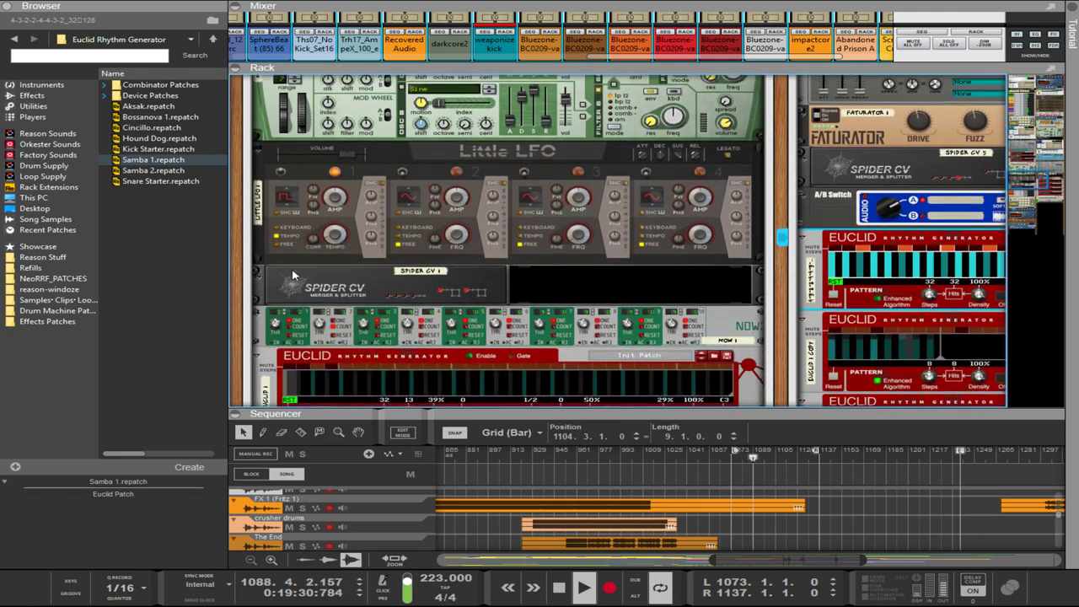
click(275, 325)
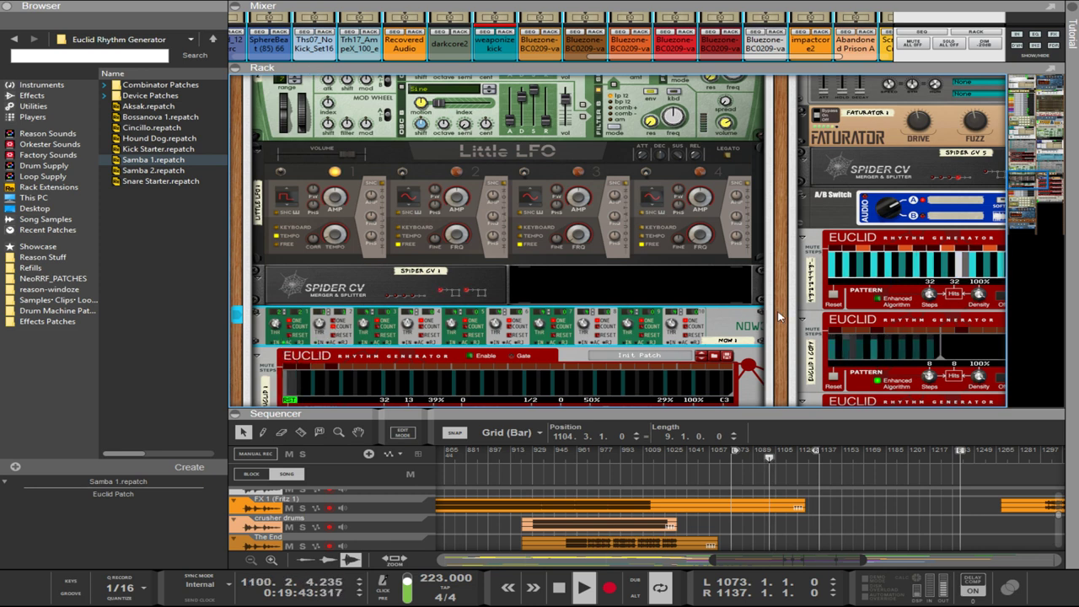
drag(740, 354, 92, 380)
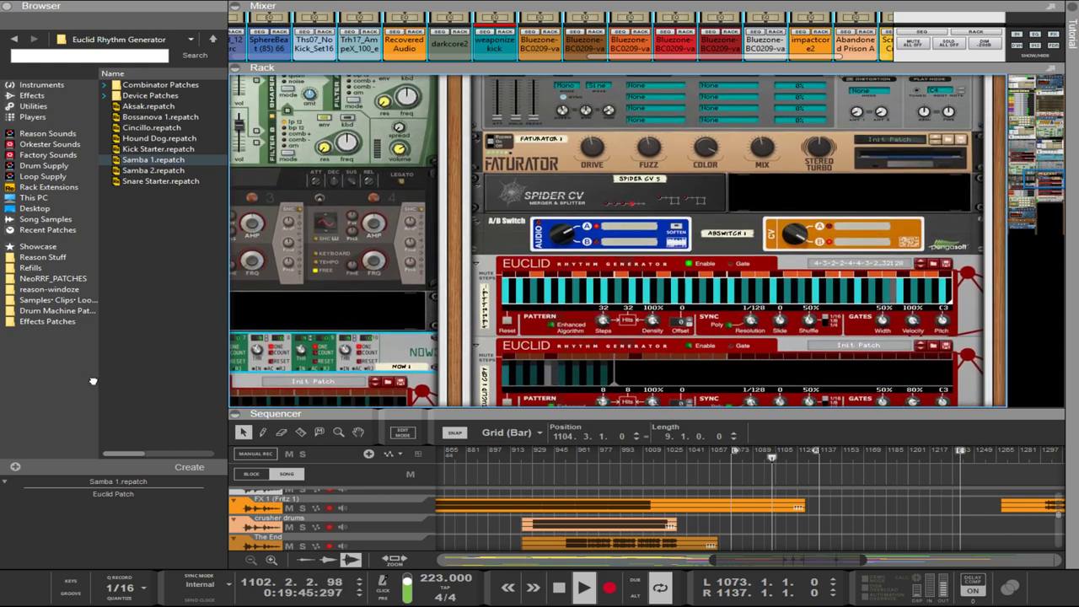
click(805, 237)
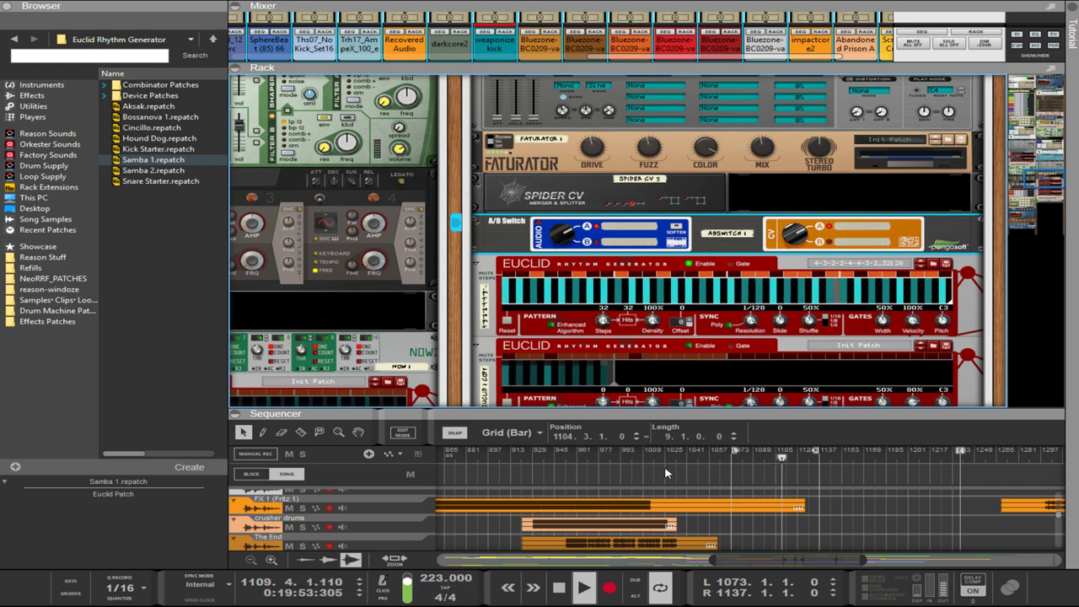
drag(700, 411, 618, 26)
key(F5)
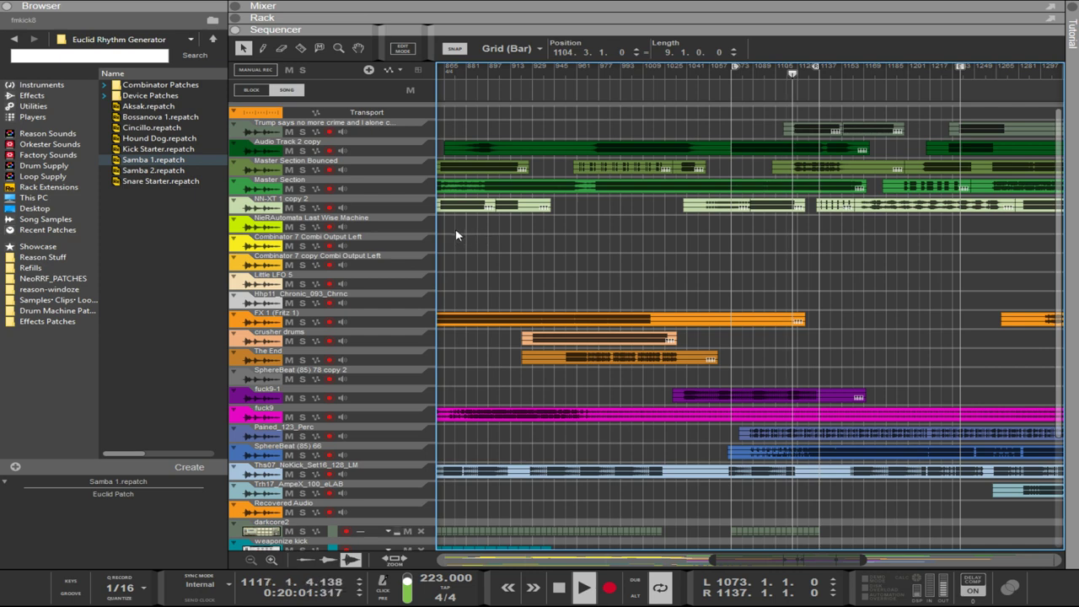
- Marquee-select a group of clips across several tracks and set their level to 2 dB
drag(458, 234, 1077, 116)
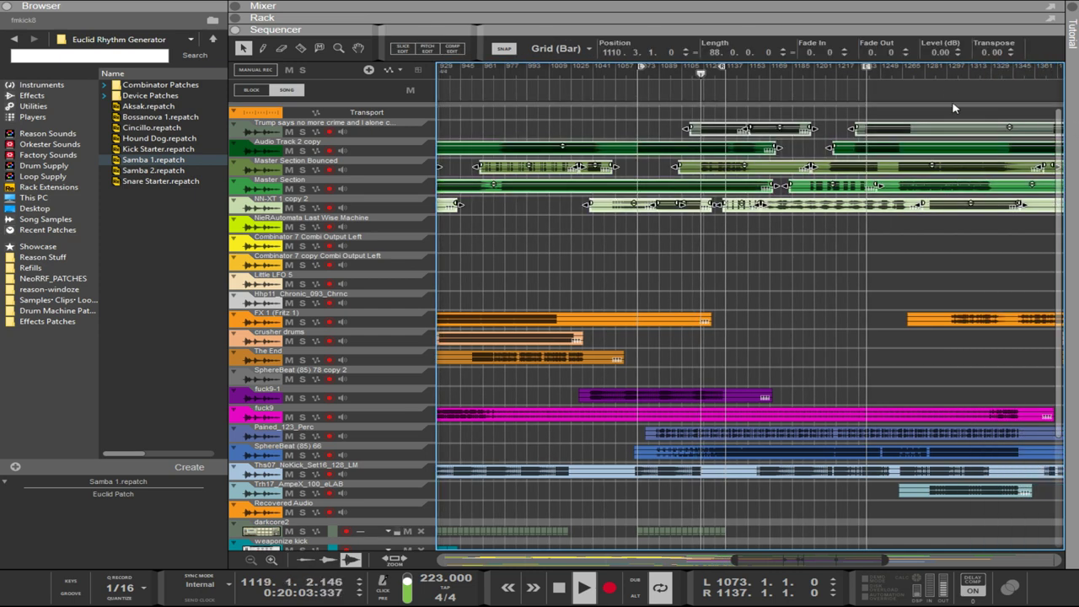
double_click(935, 53)
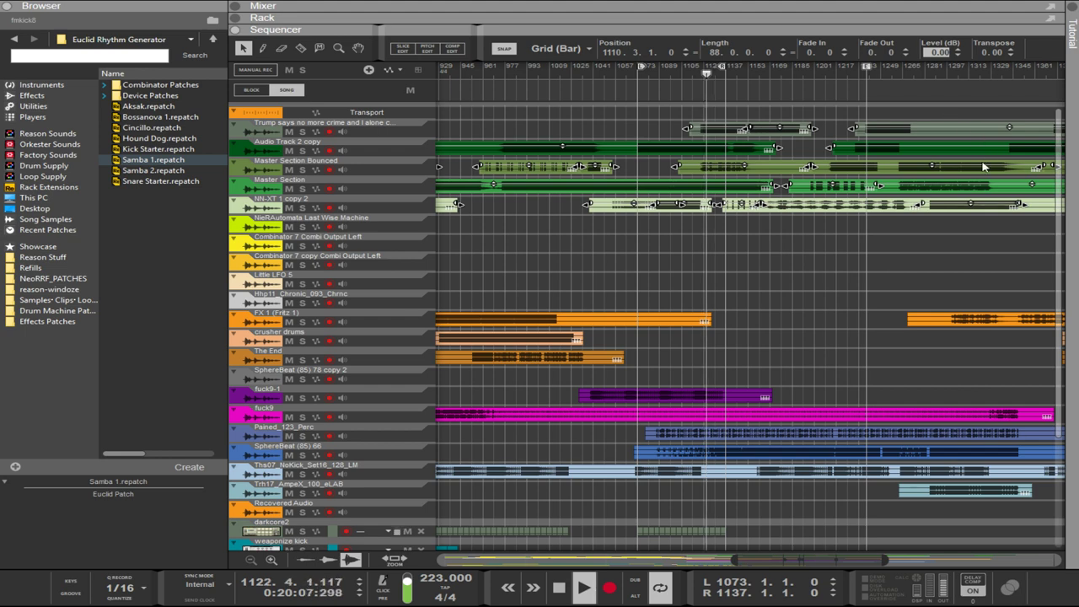
click(935, 228)
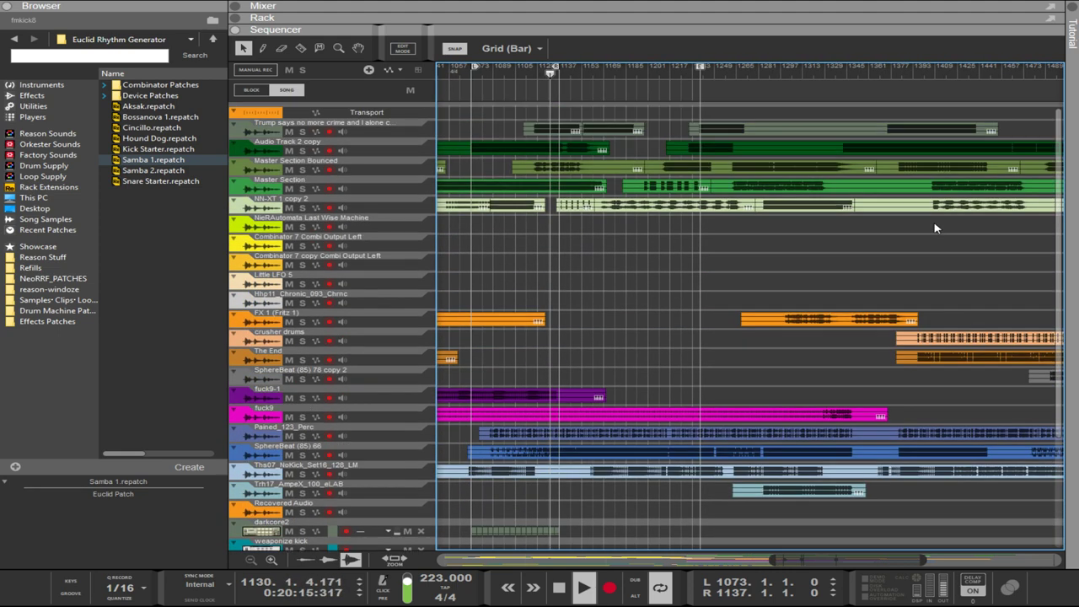
scroll(963, 229, right, 5)
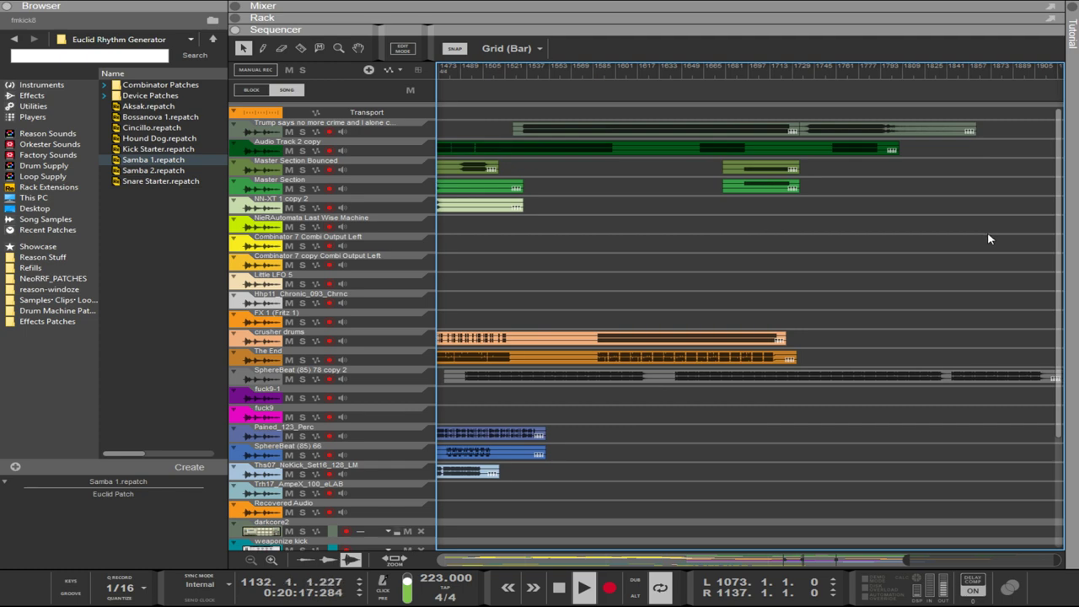
drag(997, 270, 437, 107)
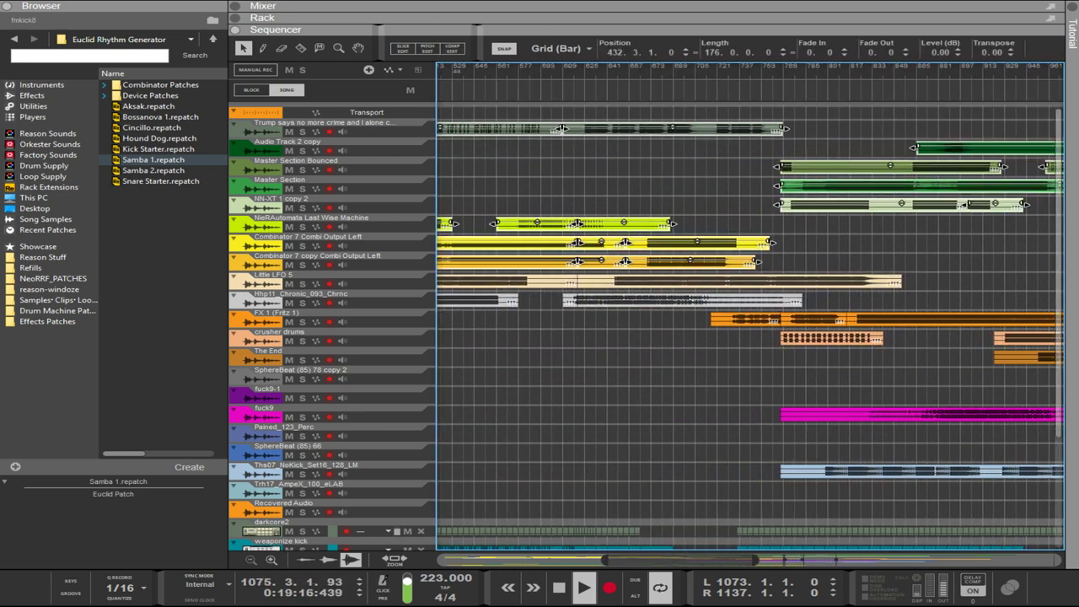
double_click(932, 54)
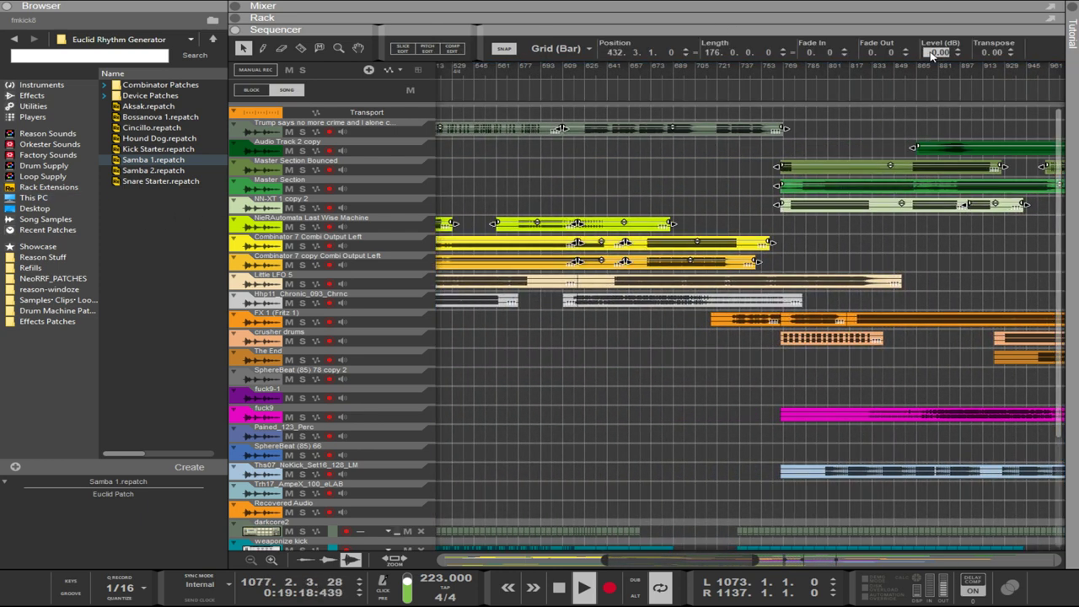
text(2)
key(Return)
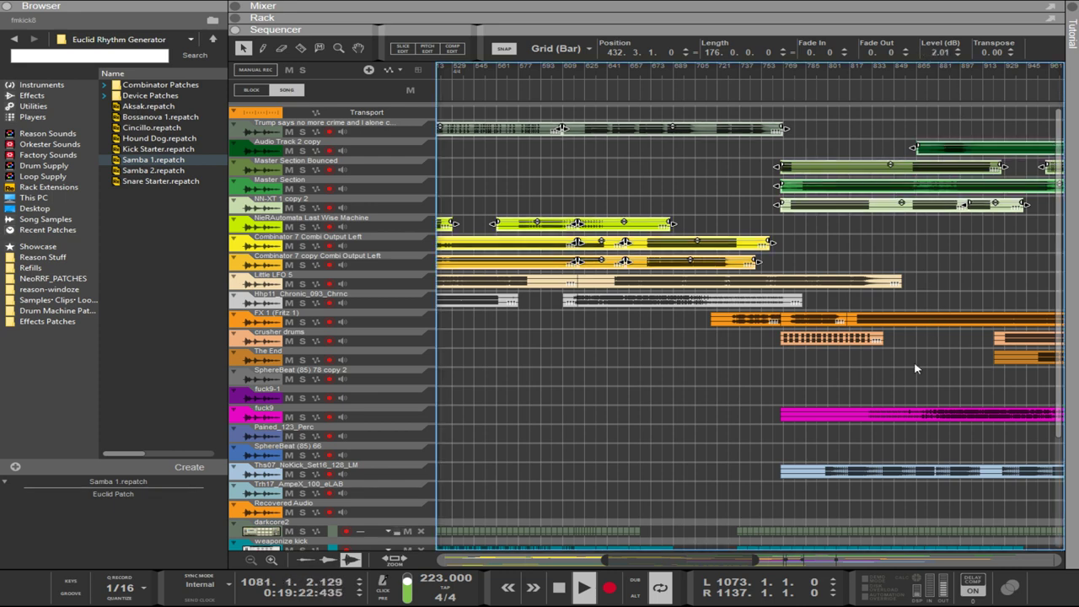
- Scroll back to the earlier bars and reopen the rack above the sequencer
drag(682, 560, 830, 571)
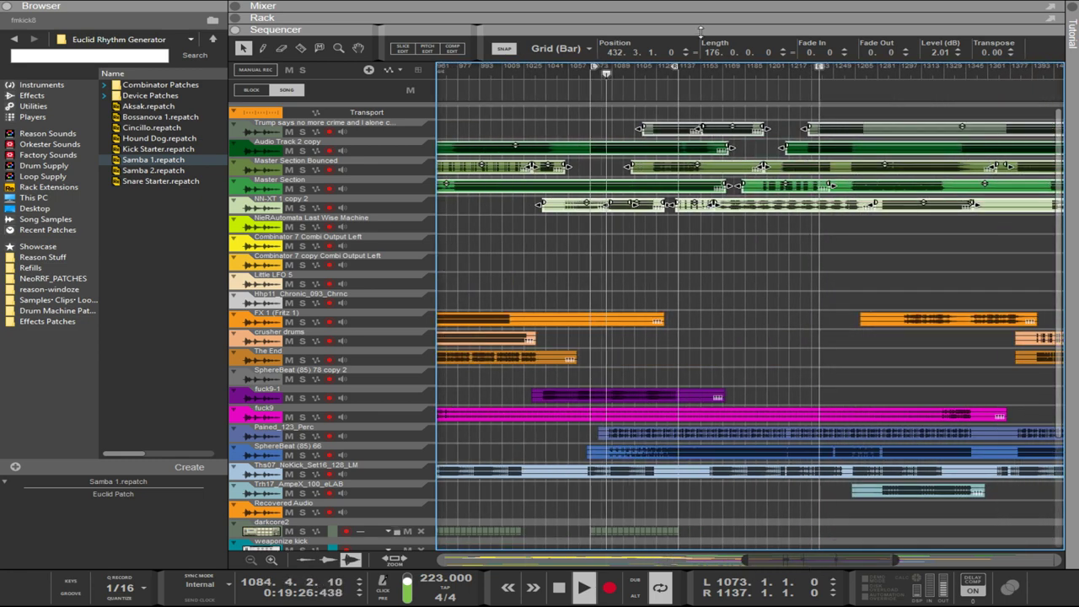
drag(700, 31, 699, 368)
scroll(774, 316, down, 3)
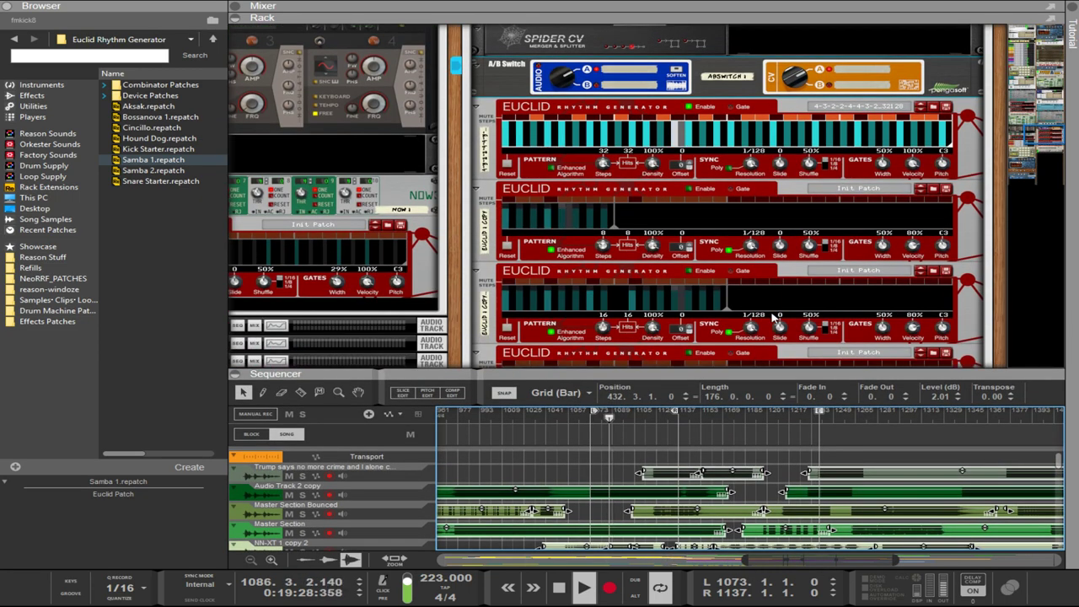
- Sweep the top Euclid's velocity to 0% and back to 100%, widening gate width to 52%
scroll(774, 317, down, 12)
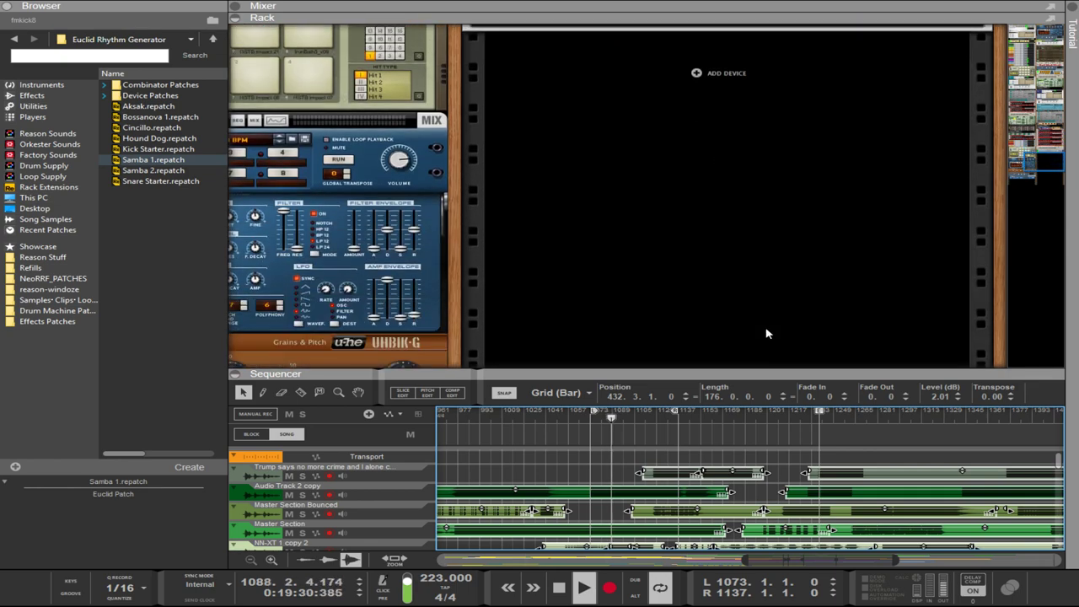
scroll(767, 334, up, 8)
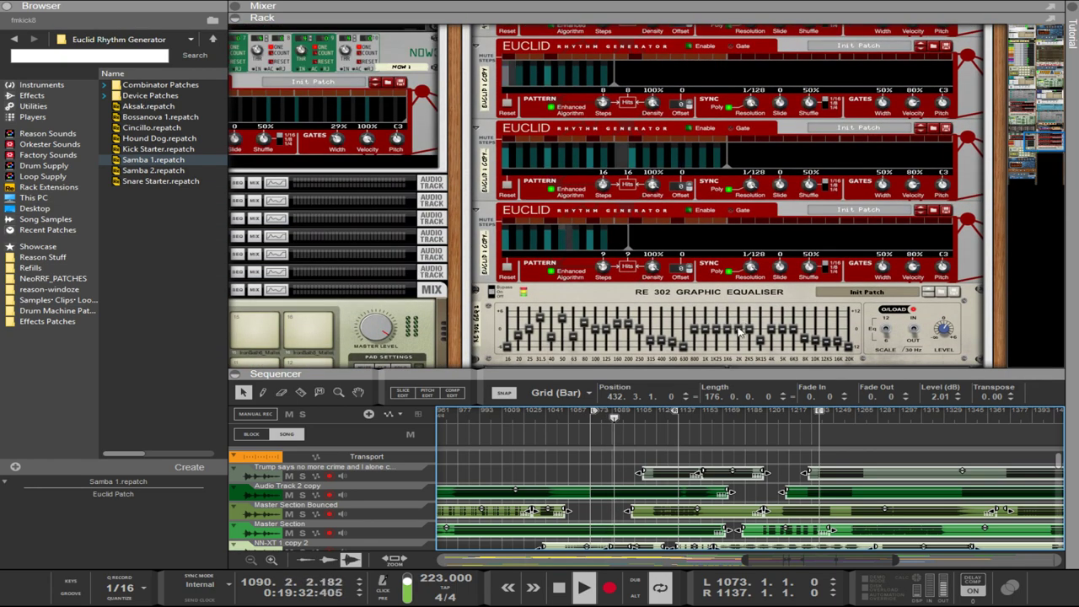
scroll(740, 332, up, 8)
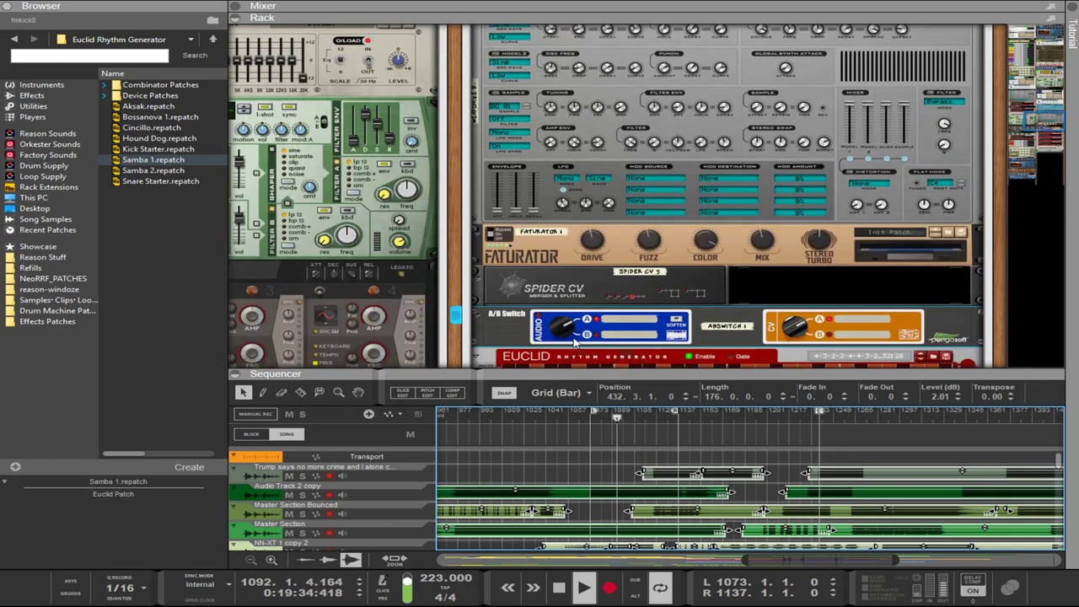
scroll(574, 341, down, 10)
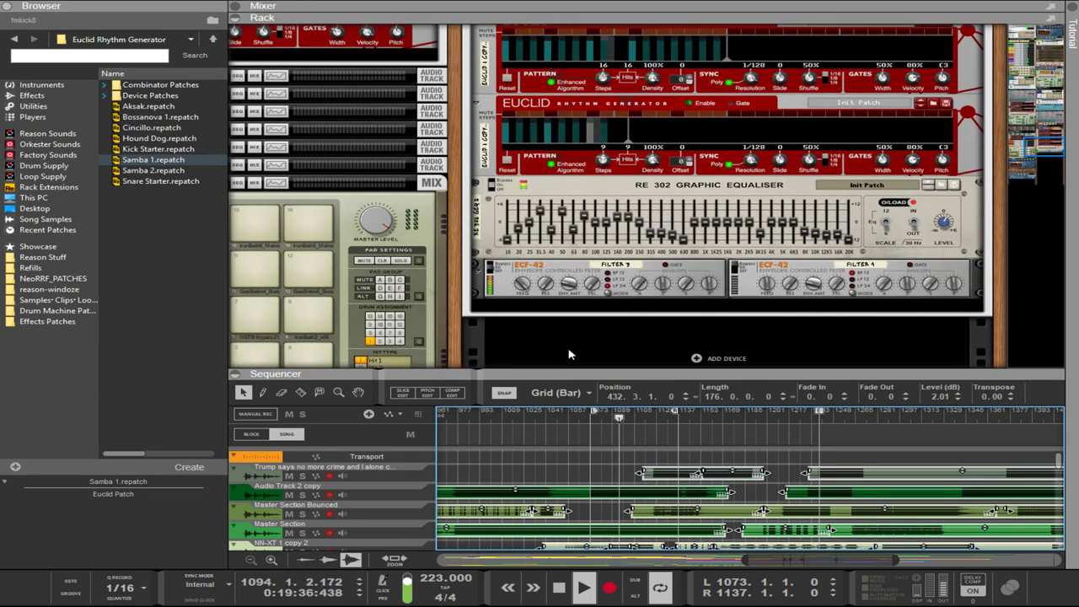
scroll(569, 355, up, 10)
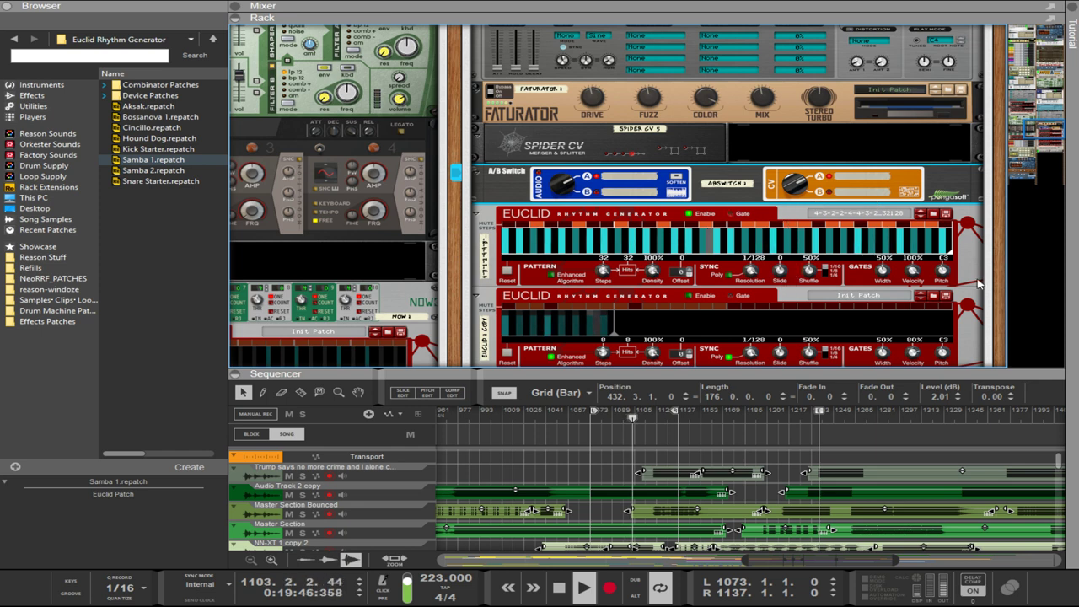
drag(912, 271, 889, 520)
drag(801, 189, 780, 162)
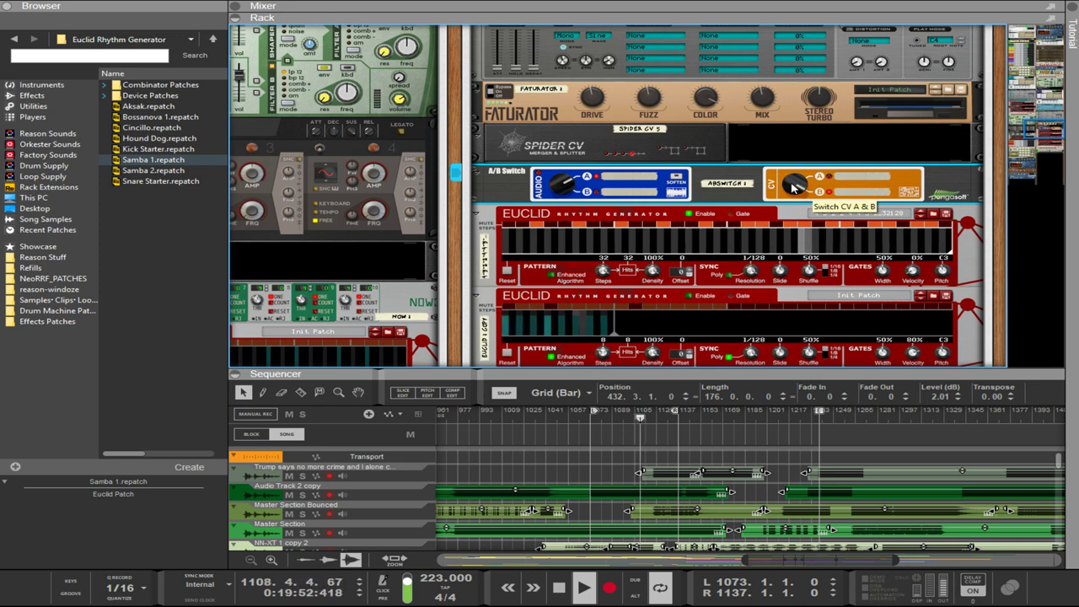
drag(872, 276, 872, 274)
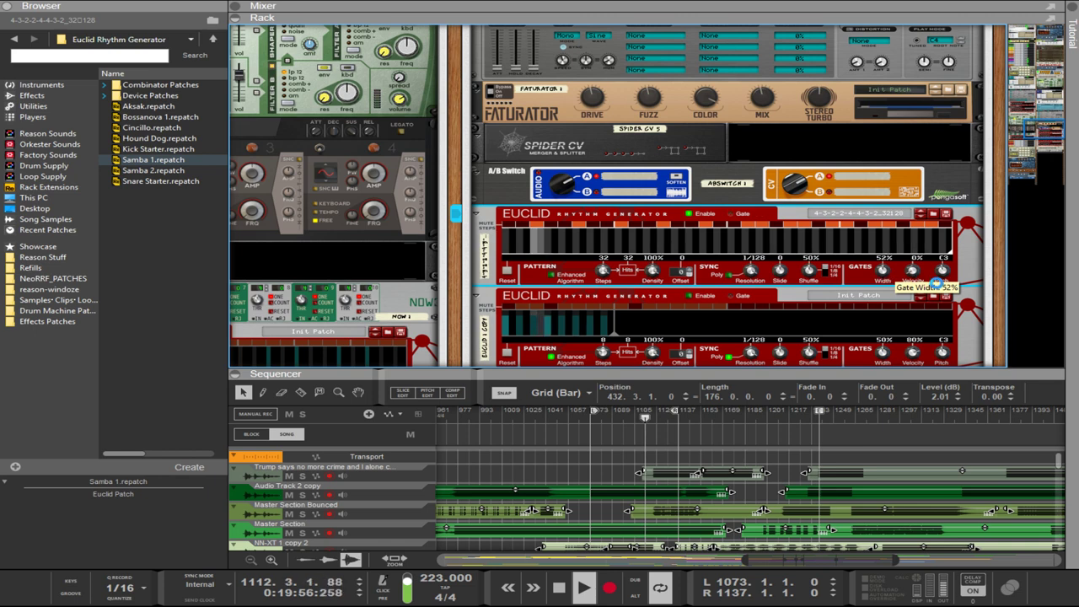
drag(913, 278, 915, 278)
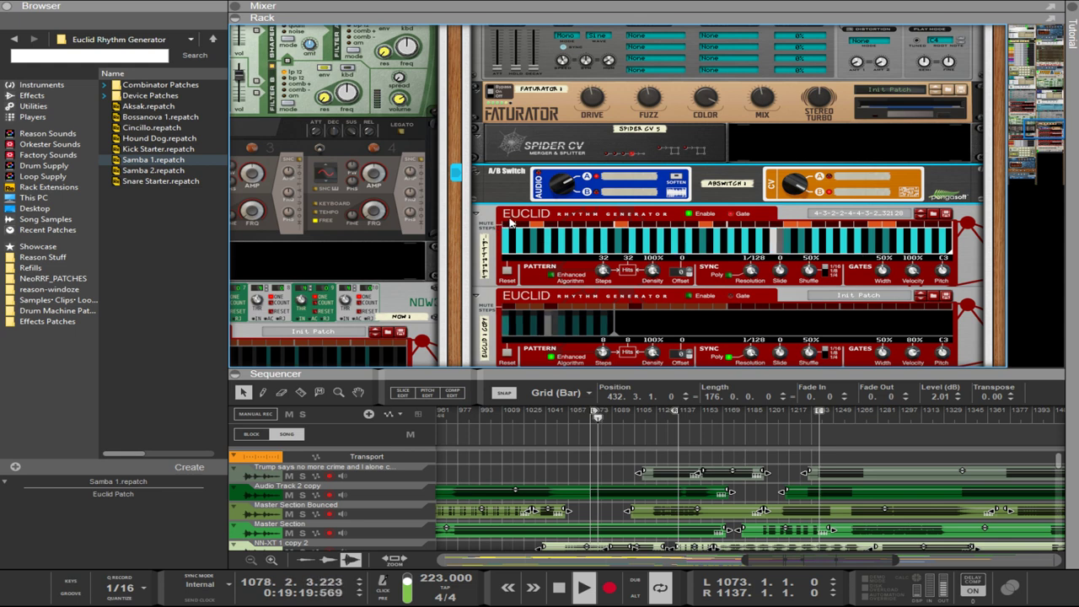
- Switch the top Euclid's Resolution to 1/64, then back toward 1/128
click(600, 230)
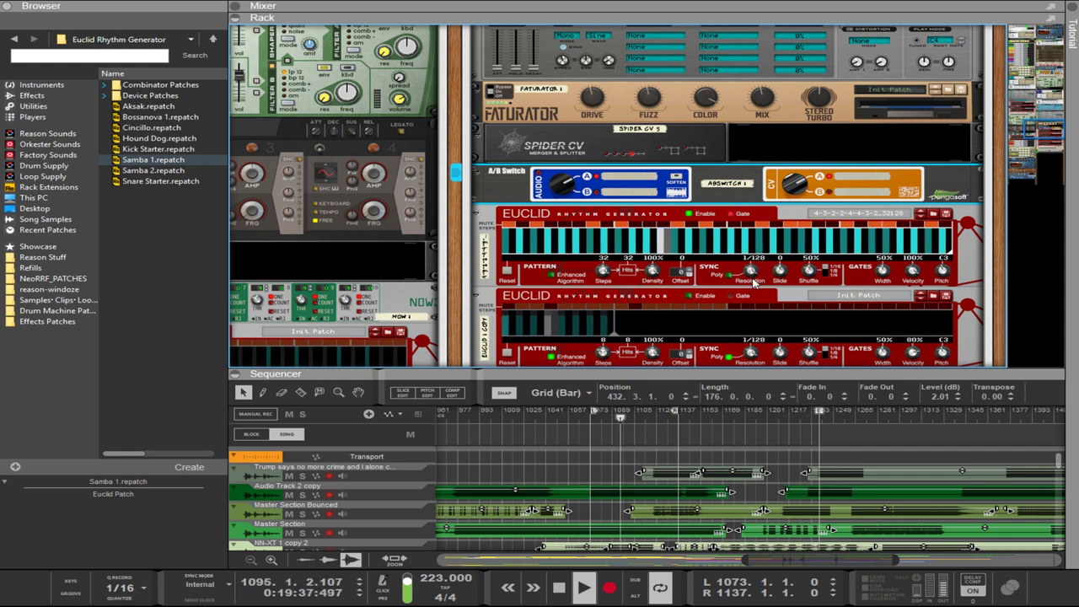
drag(752, 272, 754, 279)
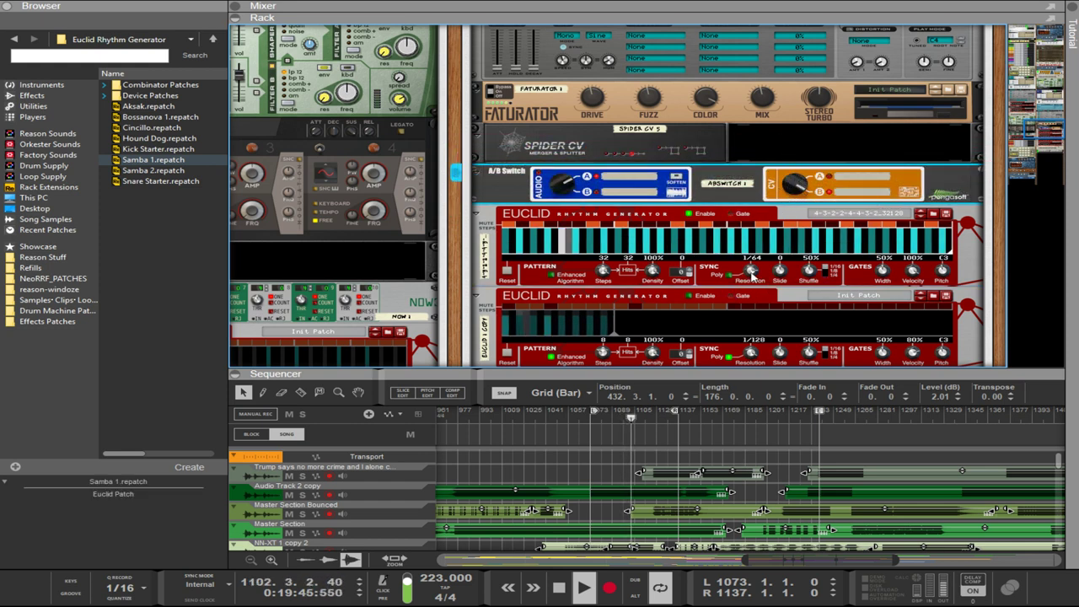
drag(751, 272, 750, 265)
scroll(749, 220, up, 1)
scroll(748, 220, up, 4)
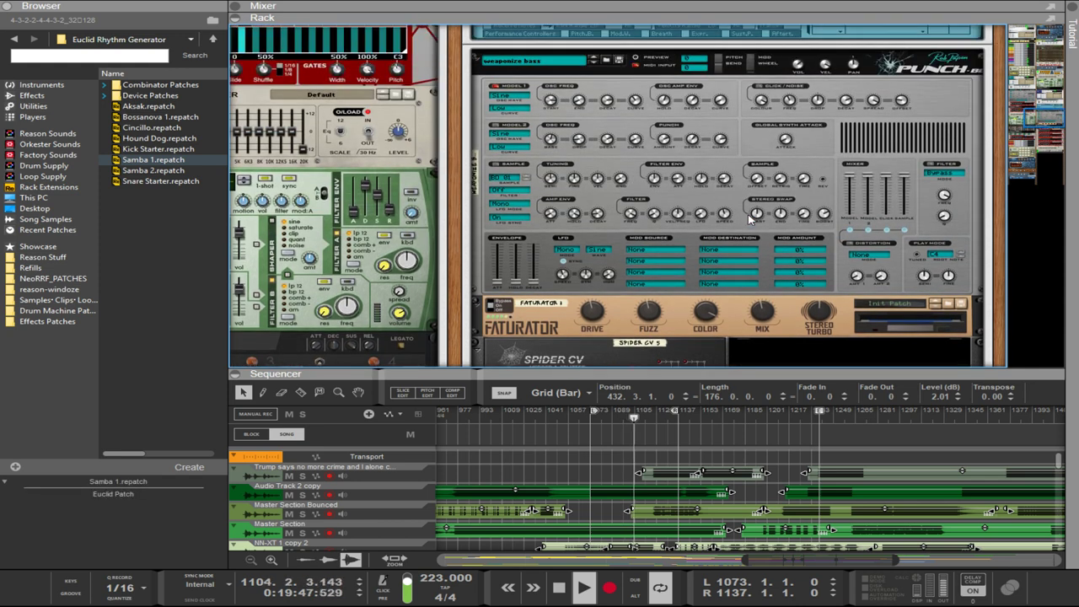
click(638, 102)
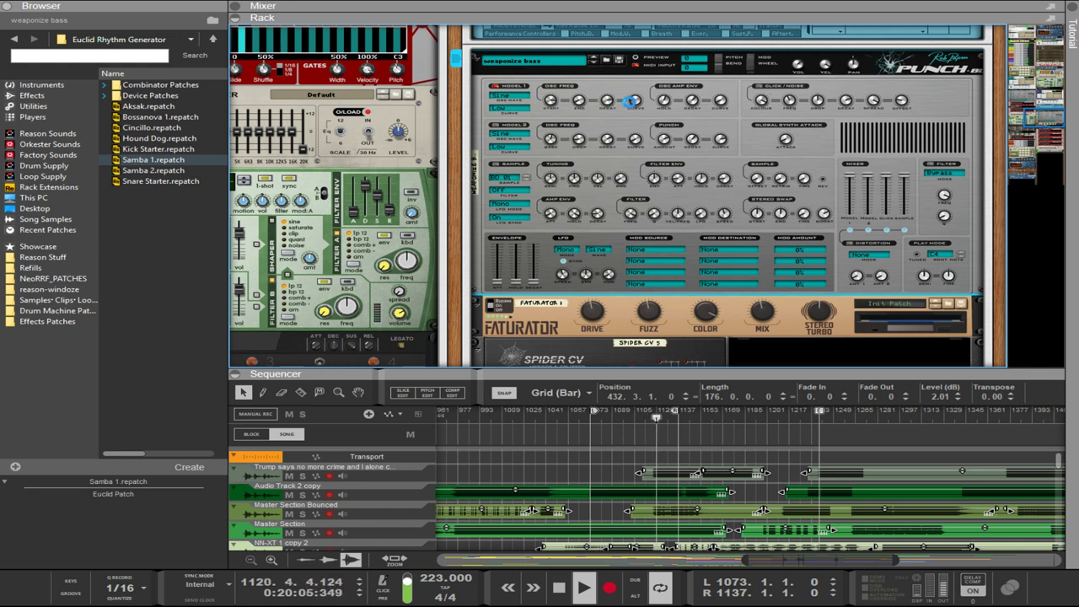
mouse_move(580, 100)
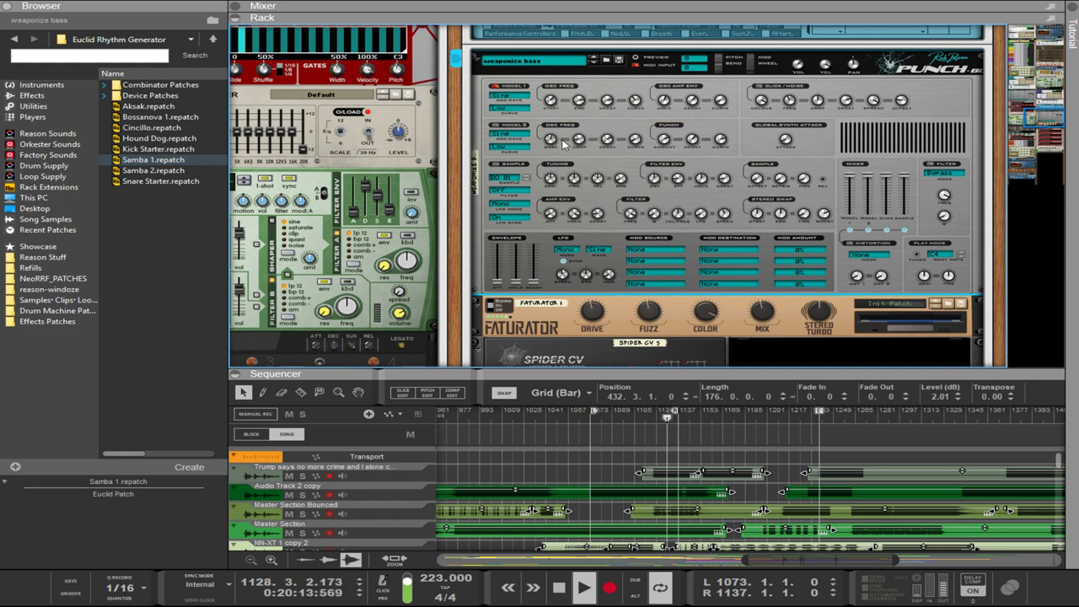
mouse_move(638, 109)
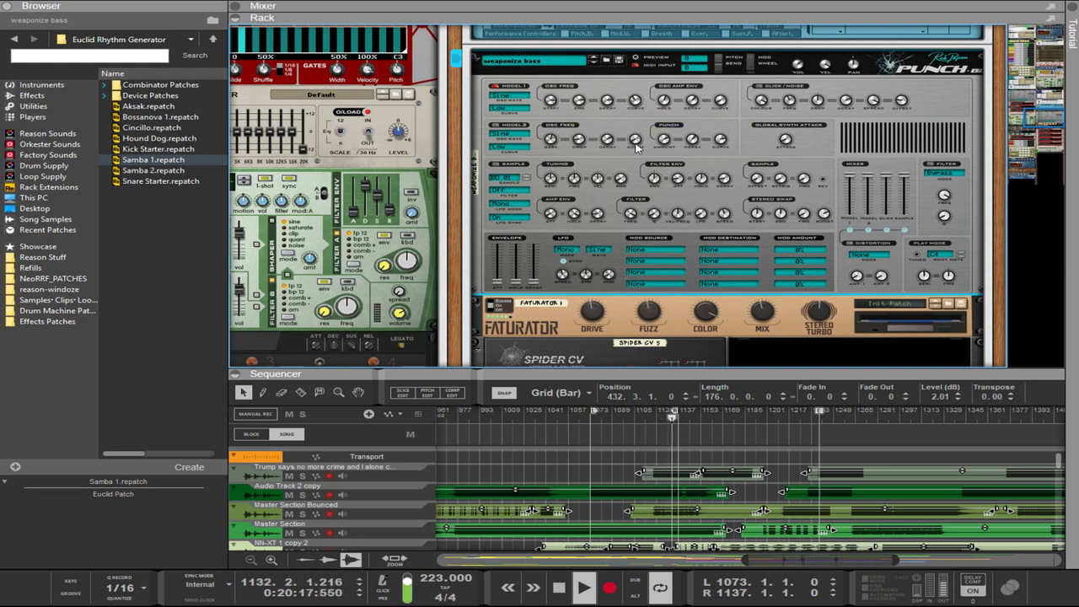
mouse_move(636, 148)
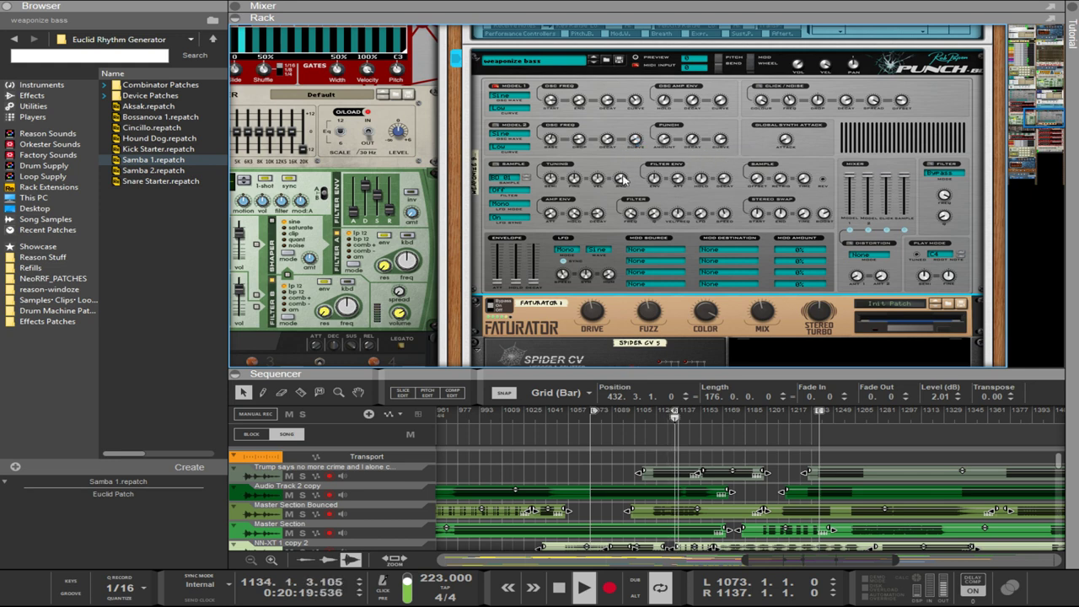
scroll(630, 199, down, 5)
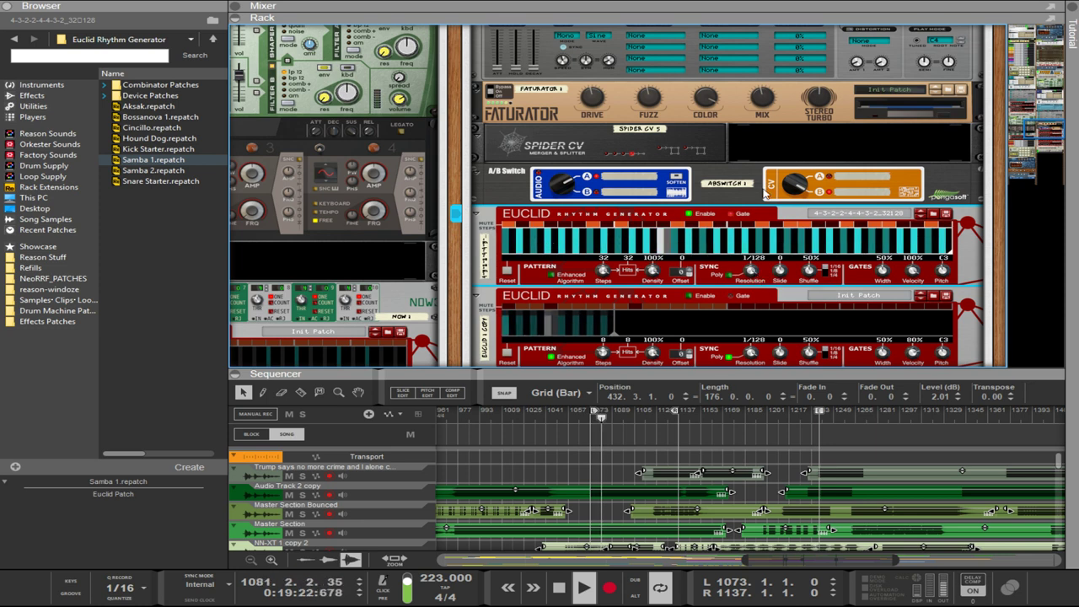
- Toggle the A/B Switch's CV routing and clear all of the Euclid's mute steps
click(794, 185)
drag(512, 226, 1055, 221)
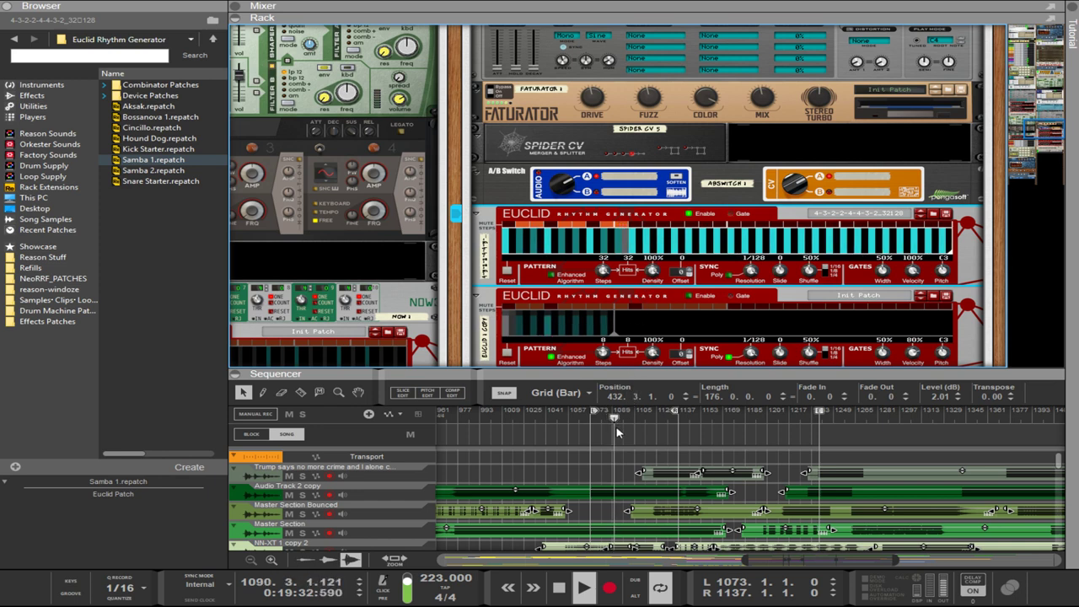
scroll(617, 433, up, 2)
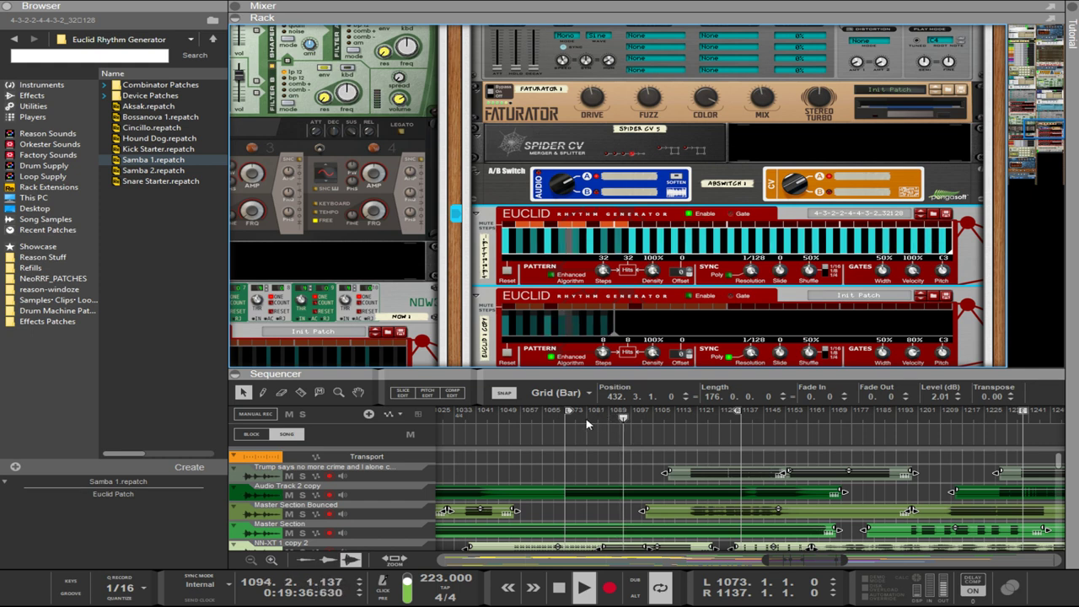
- Move the song position to about bar 1080 and set the left loop point to bar 1087
click(585, 417)
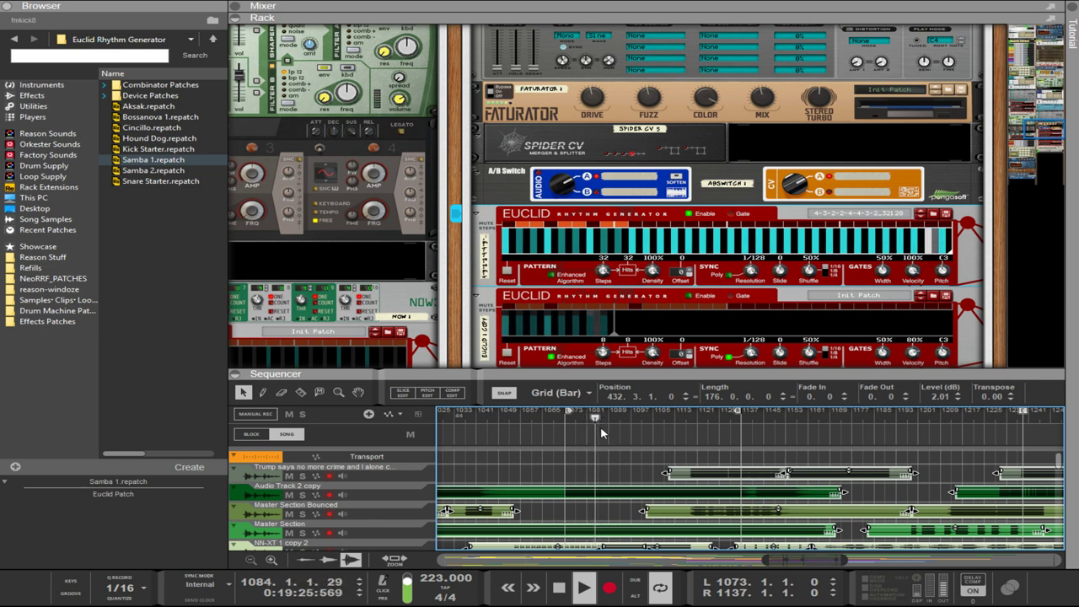
scroll(607, 446, up, 4)
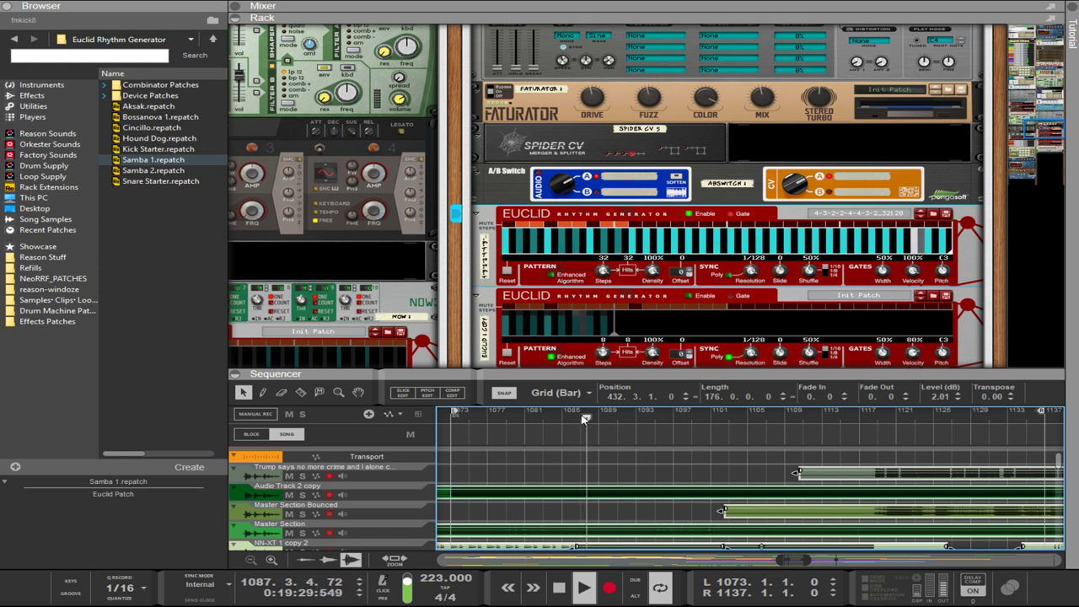
ctrl+click(580, 417)
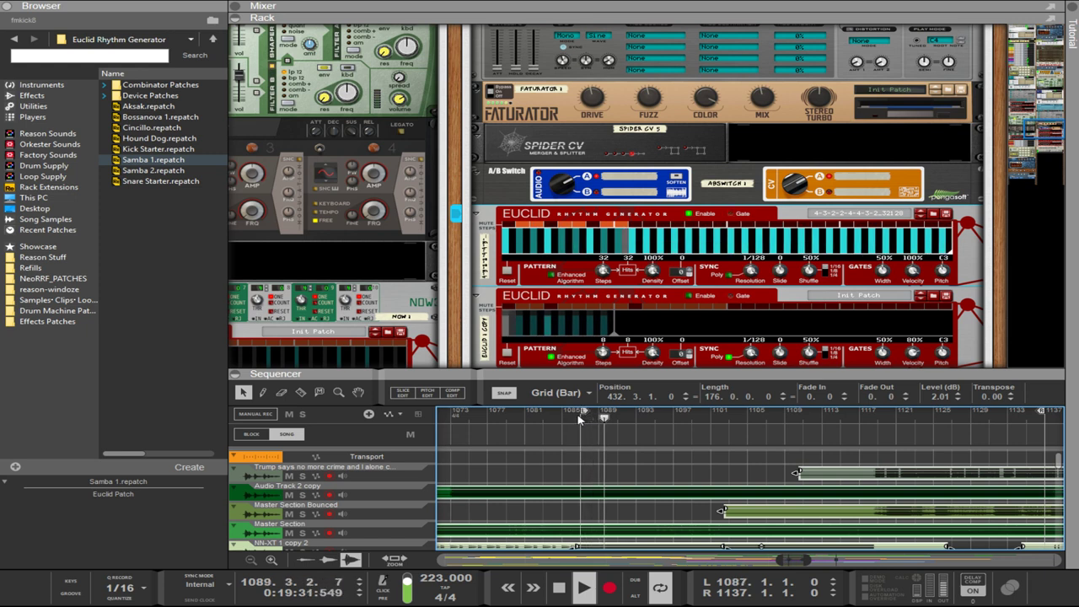
scroll(590, 451, down, 3)
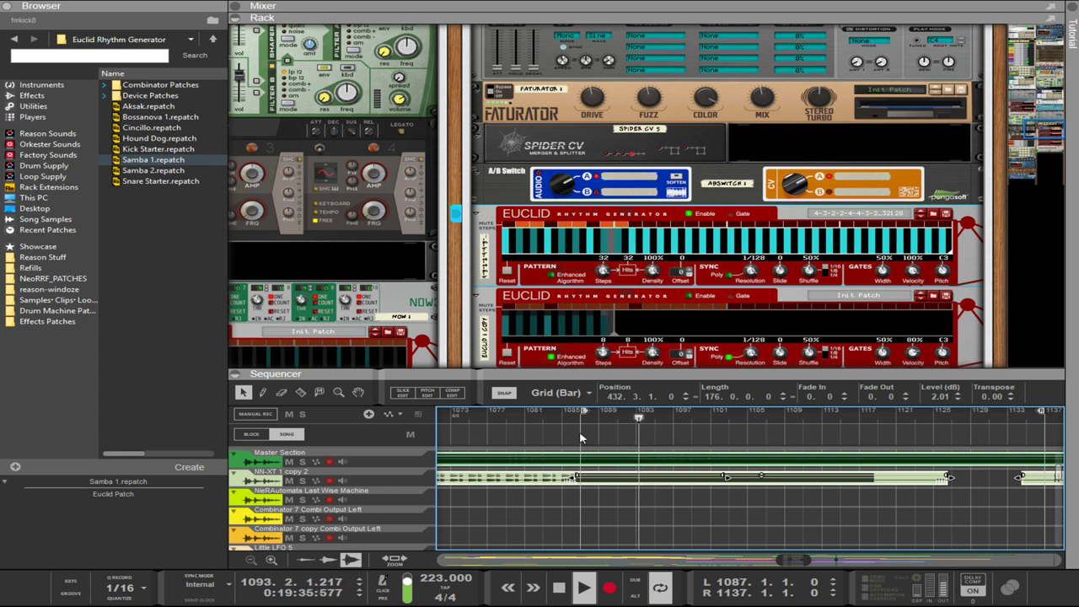
- Zoom the timeline and select the 40-bar clip starting at bar 1087
scroll(582, 438, down, 4)
scroll(581, 437, up, 2)
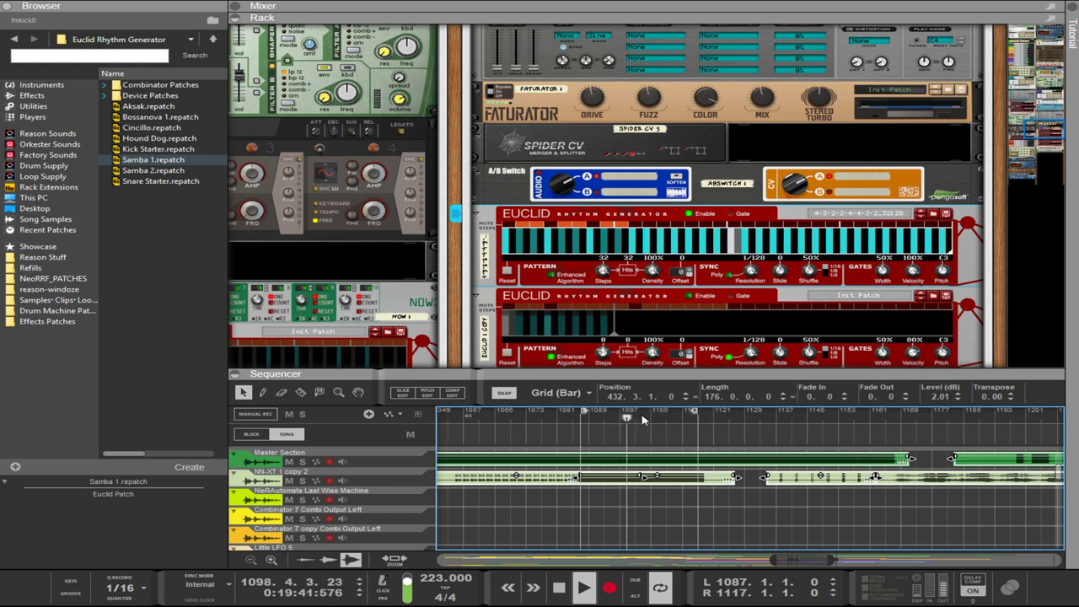
scroll(637, 444, up, 2)
scroll(636, 445, up, 1)
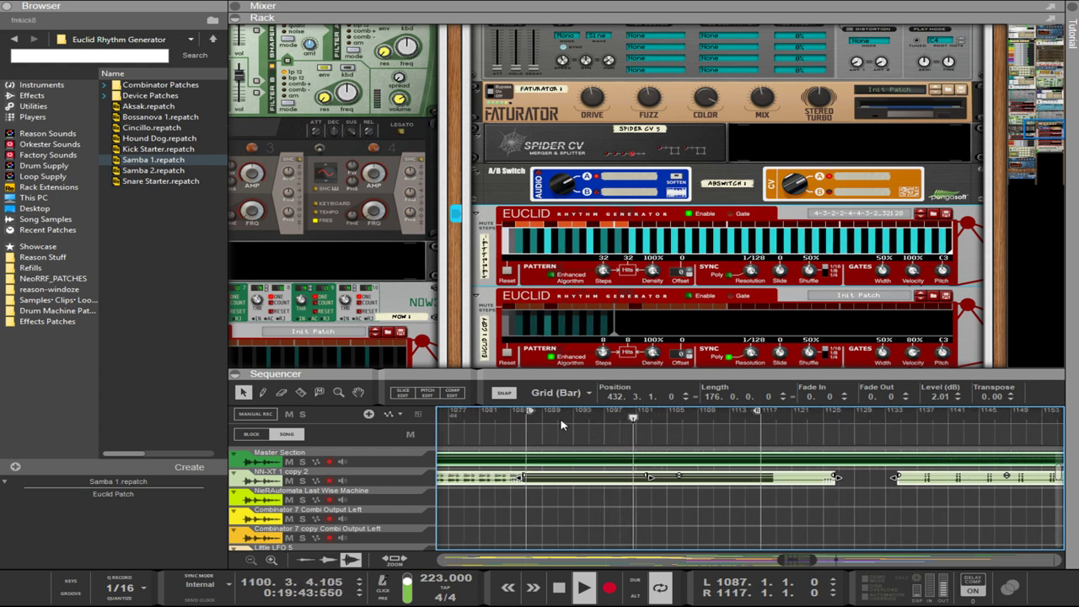
scroll(546, 447, up, 1)
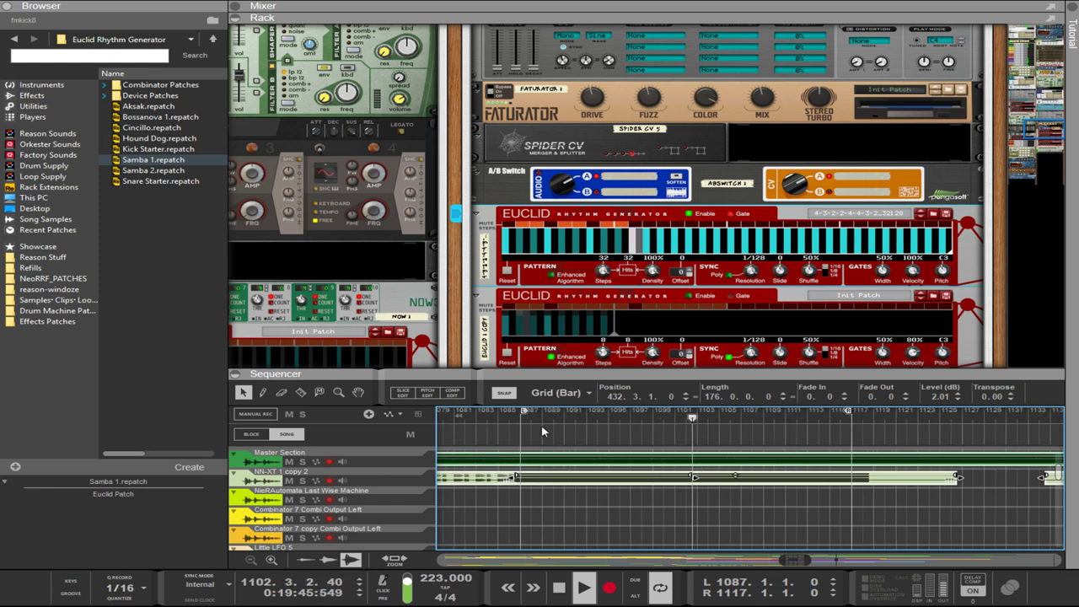
click(549, 481)
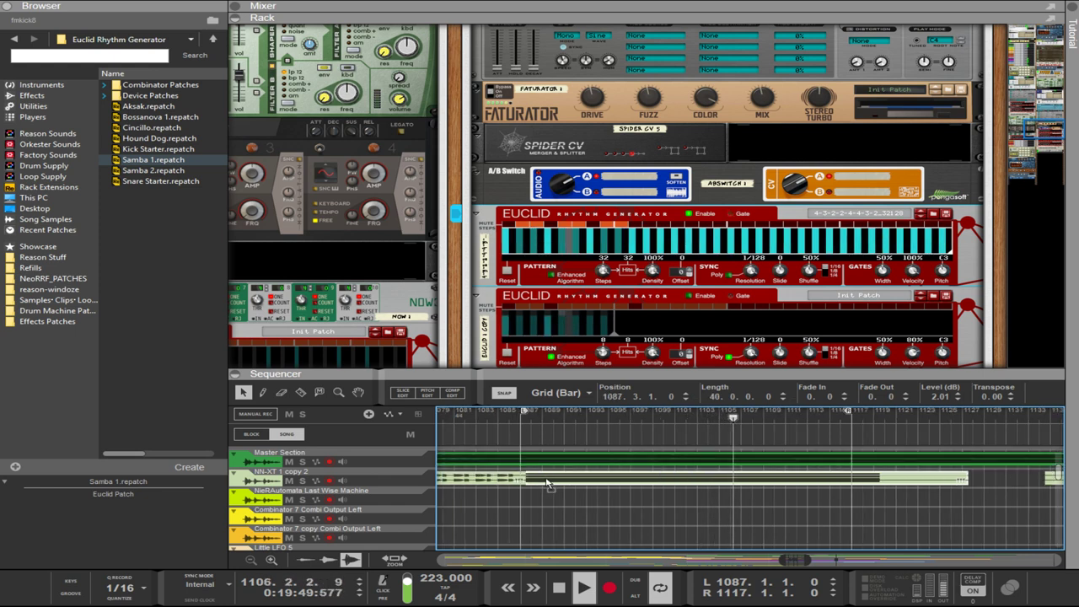
- Scroll to the rack and select the upper Euclid rhythm generator
scroll(546, 482, up, 3)
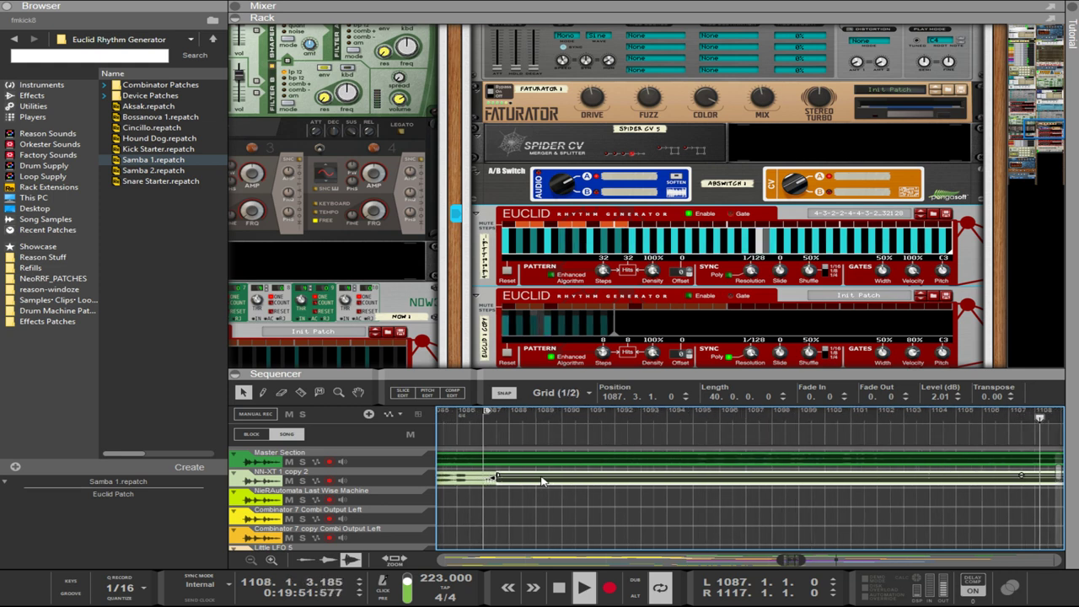
scroll(536, 481, down, 3)
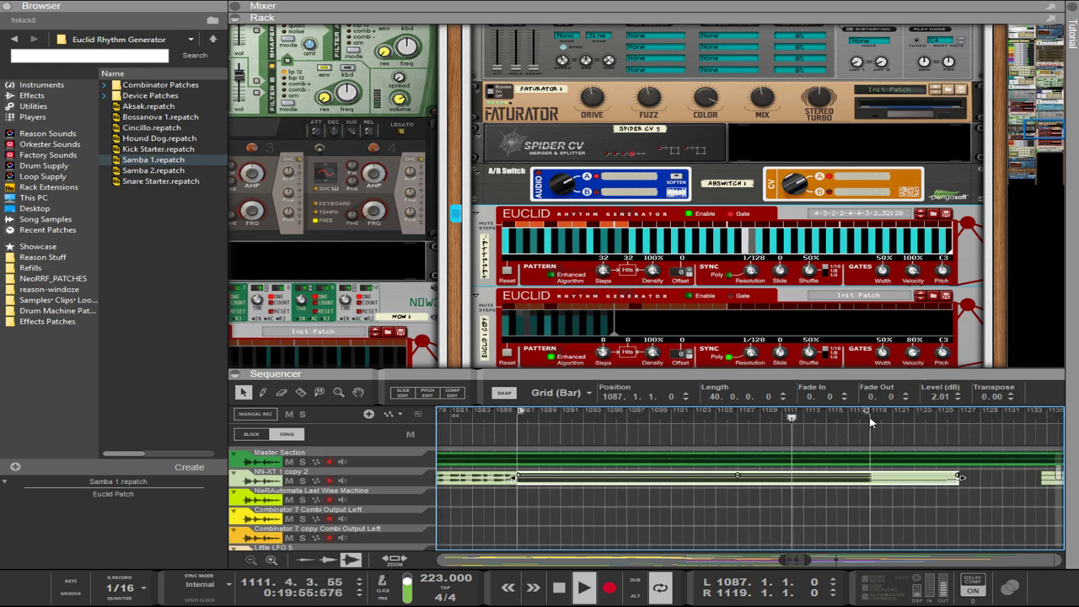
scroll(864, 424, down, 2)
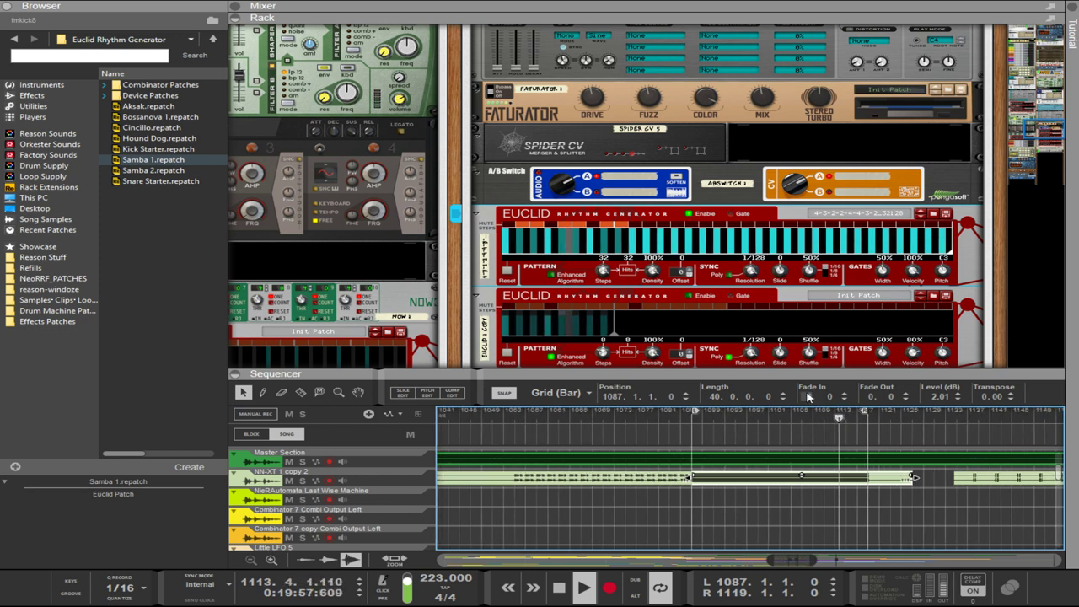
click(656, 228)
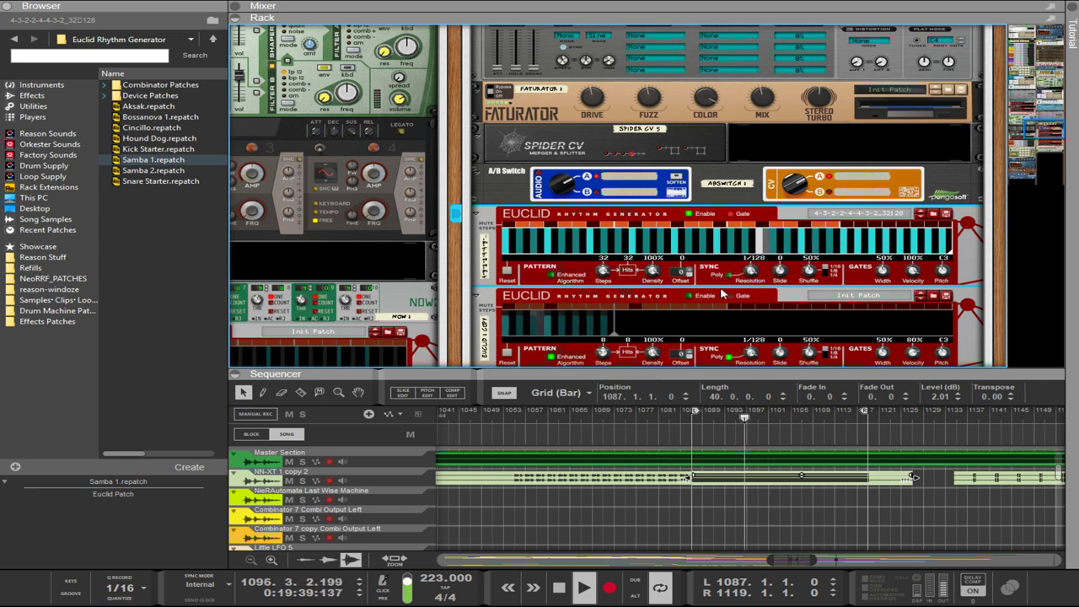
drag(607, 274, 616, 290)
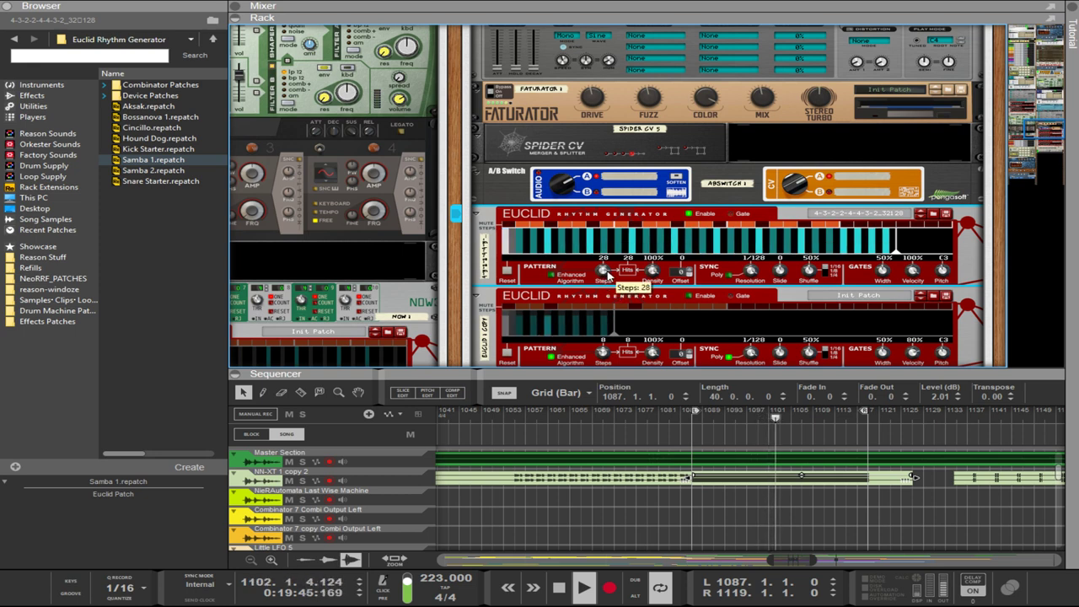
drag(607, 275, 609, 292)
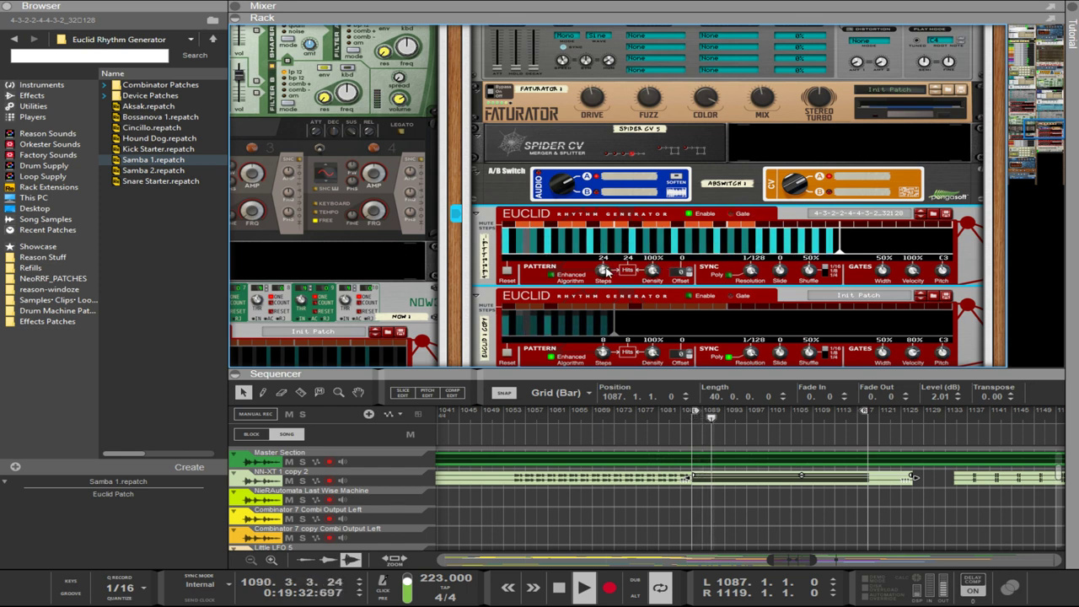
drag(603, 270, 607, 291)
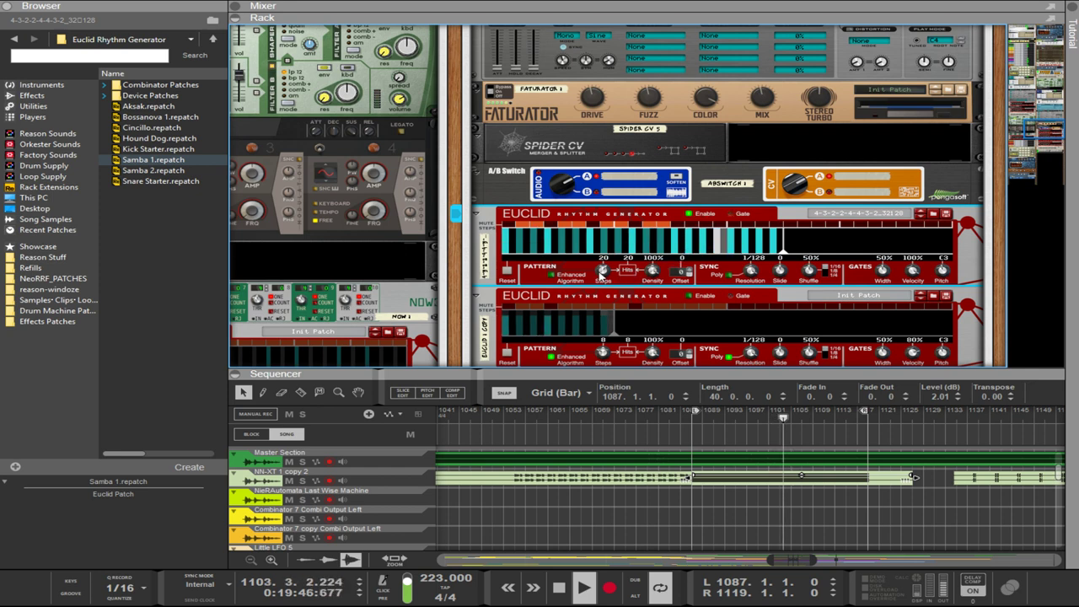
drag(601, 271, 607, 310)
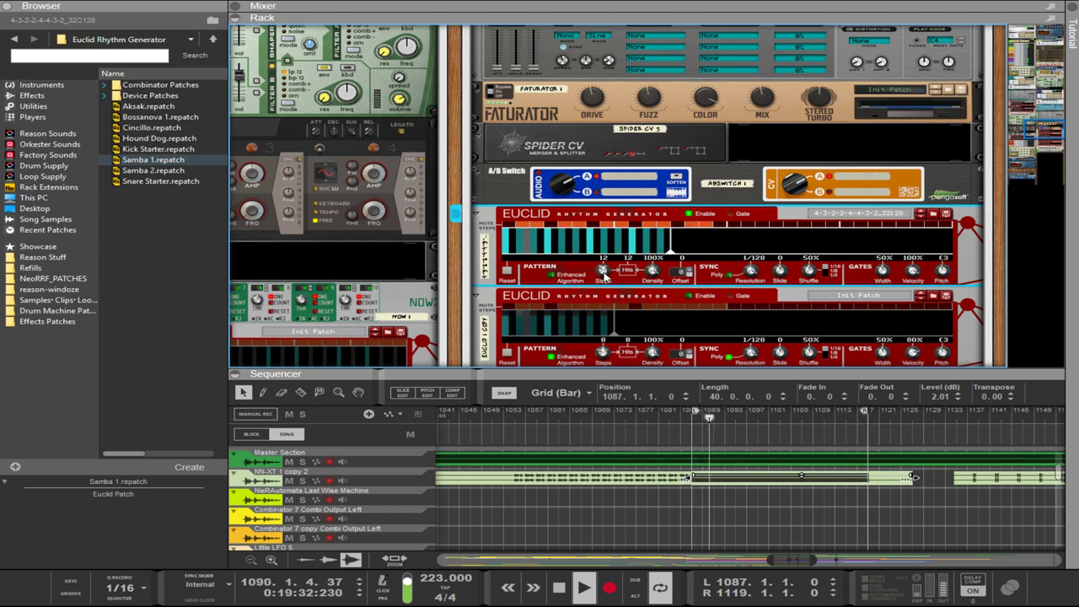
drag(604, 275, 602, 266)
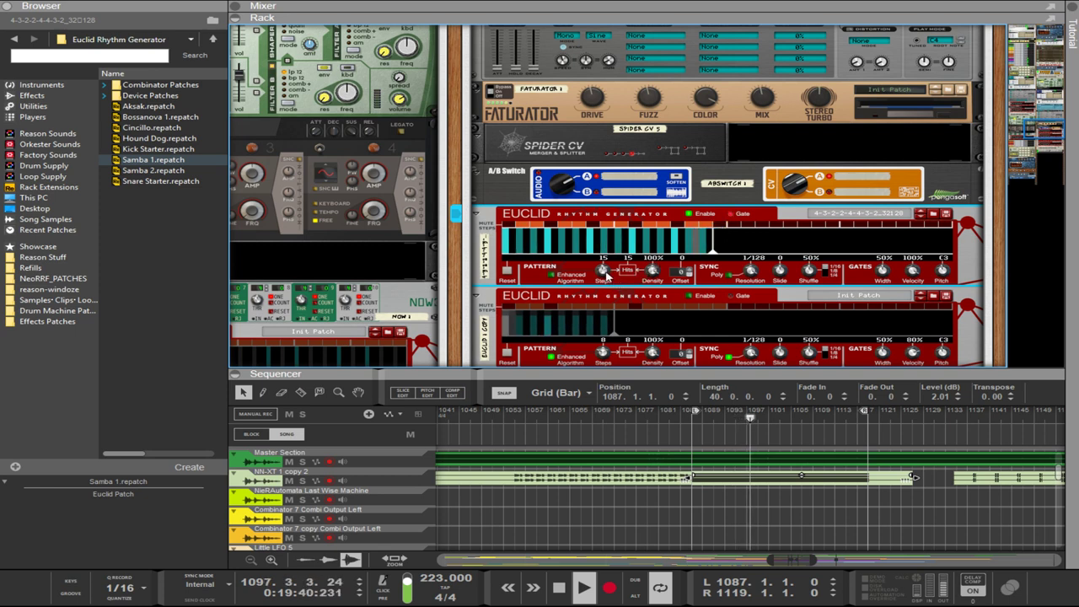
drag(606, 275, 579, 206)
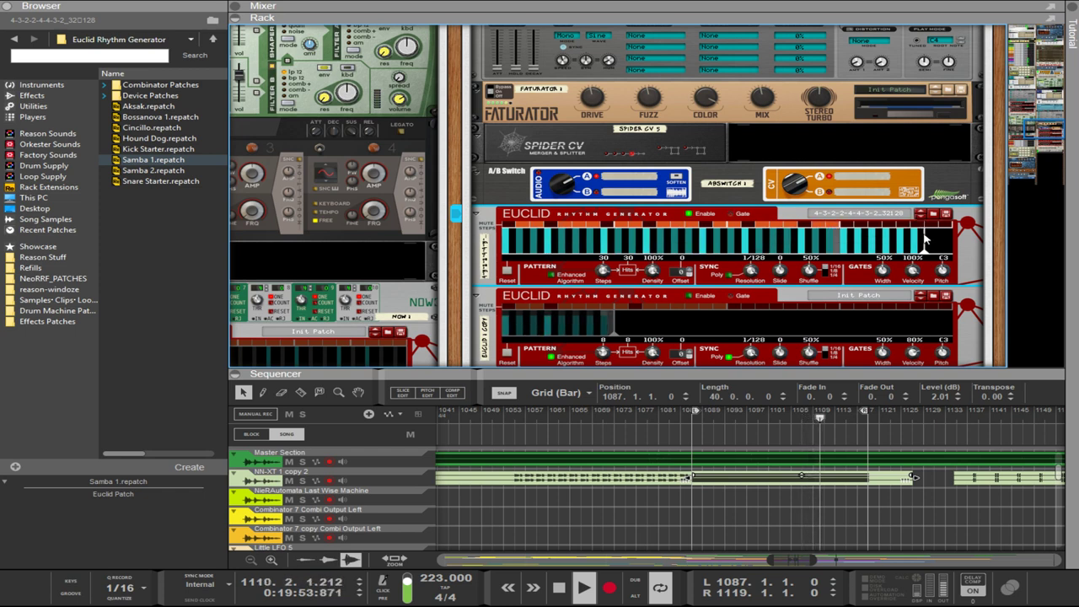
drag(603, 271, 601, 234)
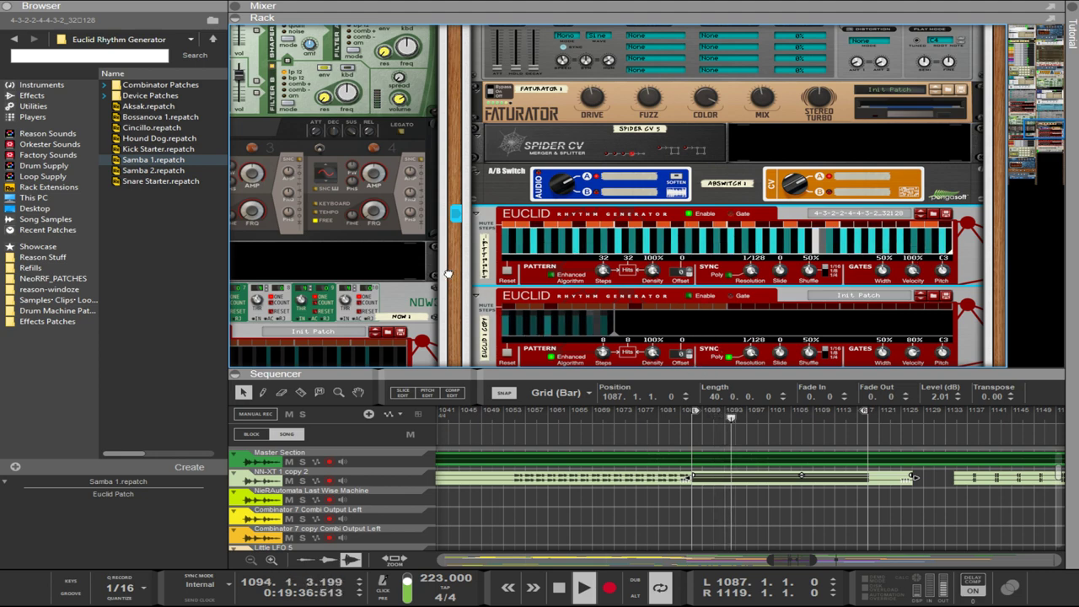
drag(449, 272, 784, 384)
- Scroll the rack to show the bass Euclid pair, Spider CV 3 and the RE 302 equaliser
scroll(677, 316, up, 6)
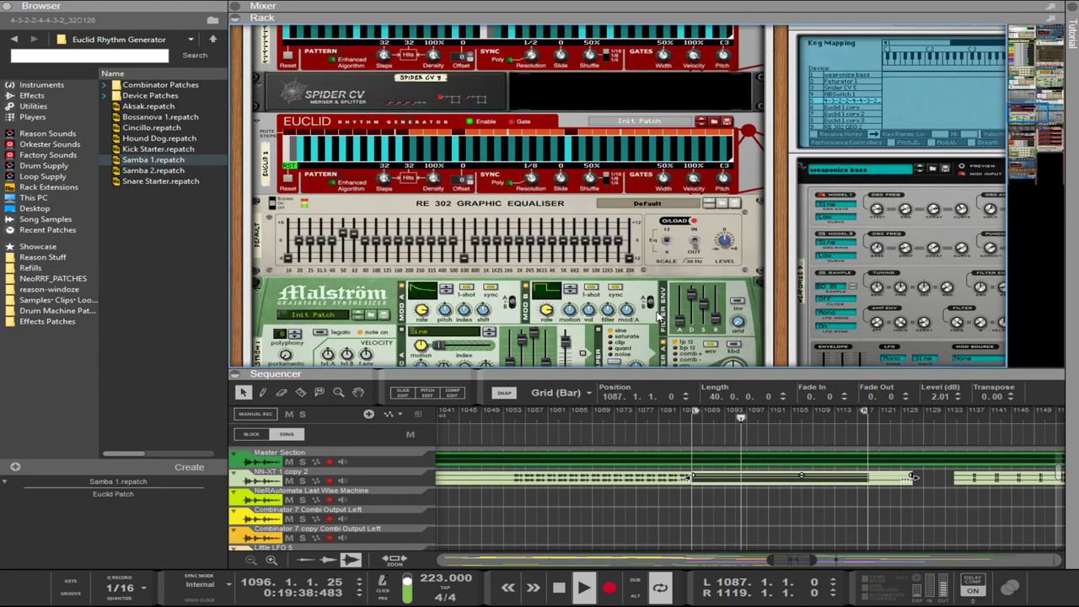
scroll(660, 315, down, 5)
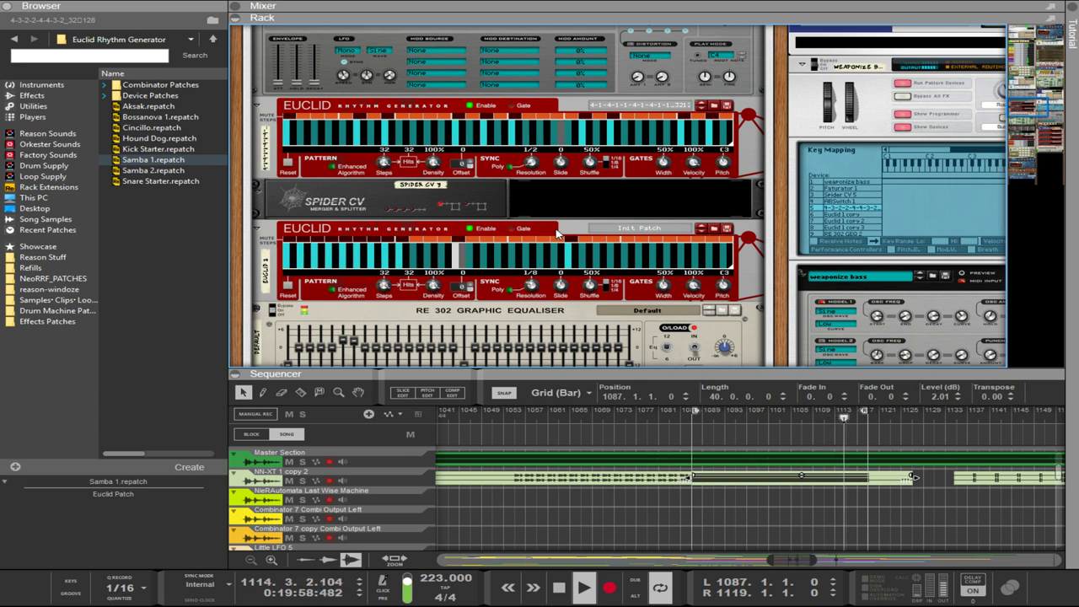
- Move the bass Euclid's cable from its Gate output to its Toggle output
key(Tab)
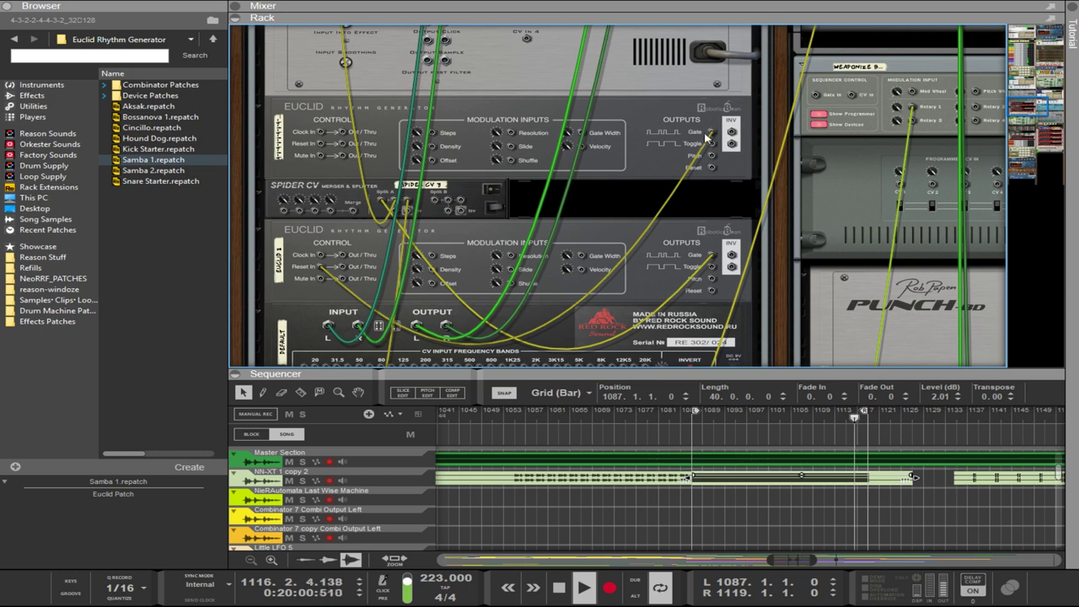
drag(710, 133, 712, 144)
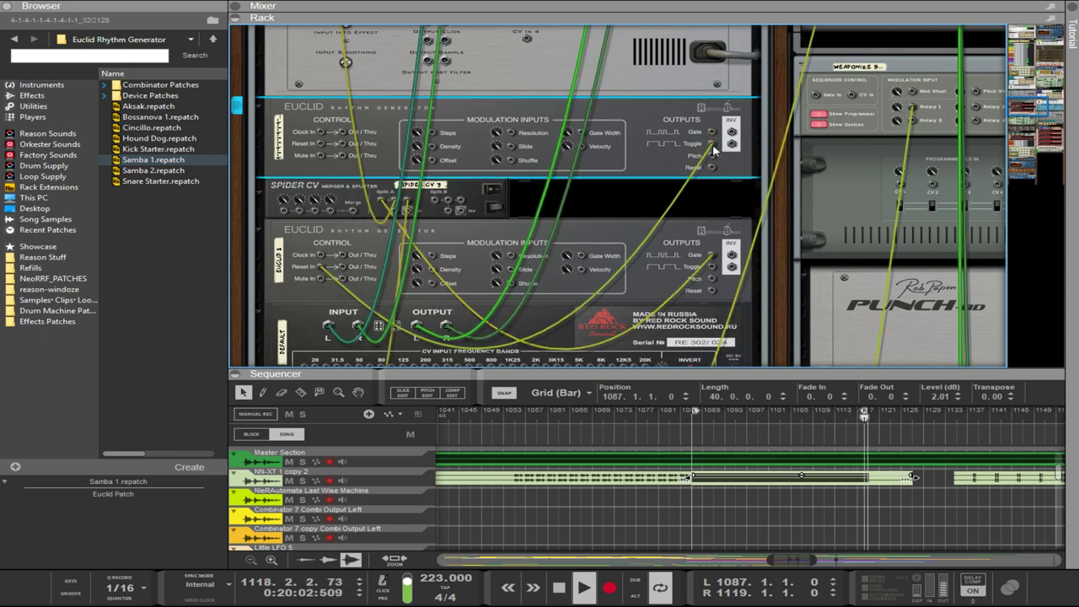
key(Tab)
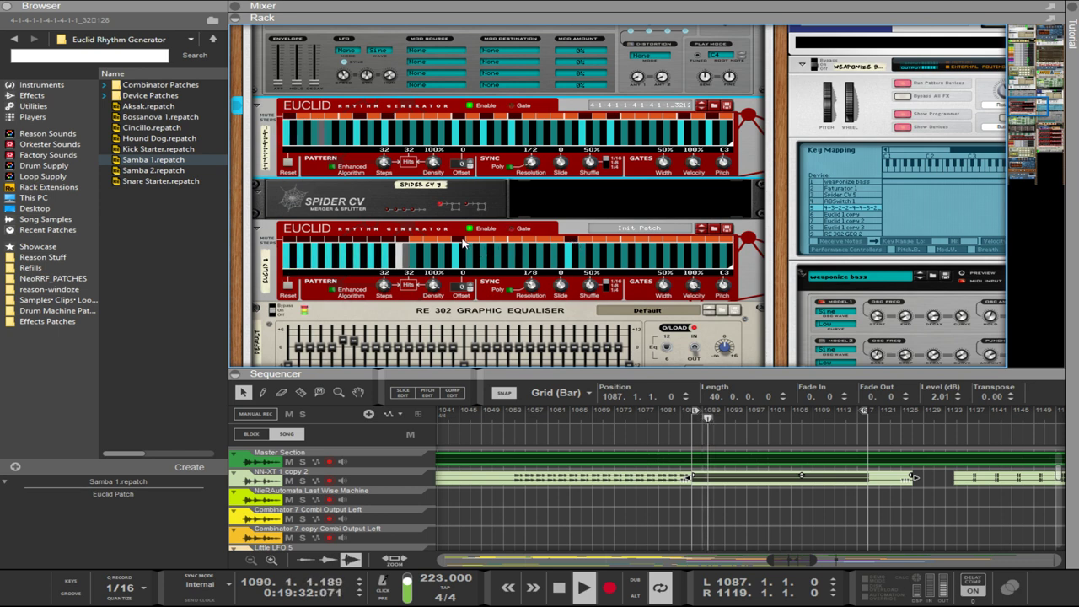
- Select Euclid 2, pan back to the Faturator, and clear the upper Euclid's mute steps
click(576, 243)
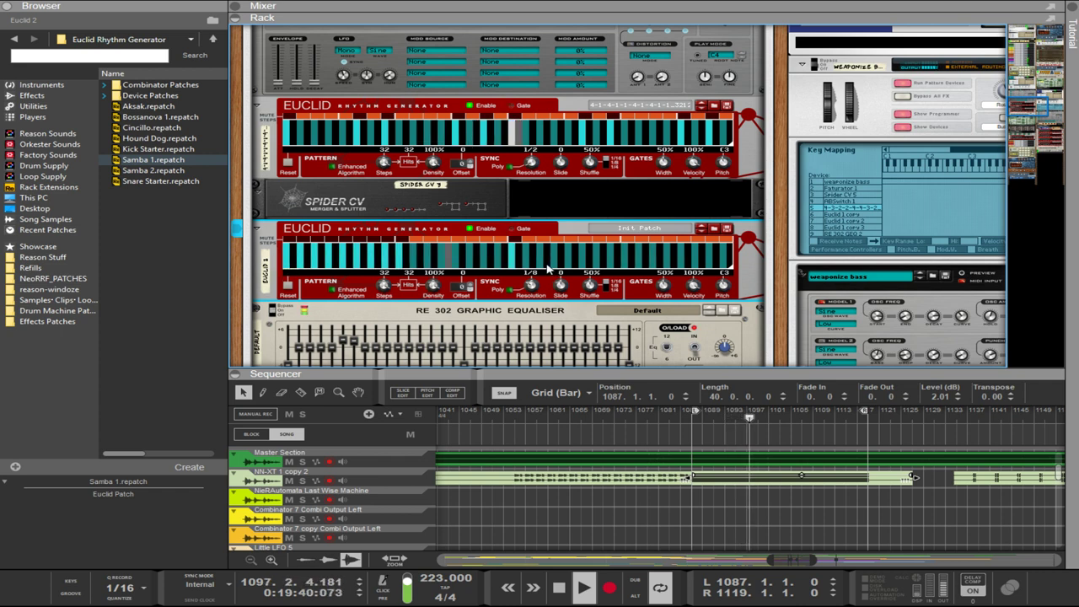
drag(784, 314, 335, 9)
scroll(673, 248, down, 5)
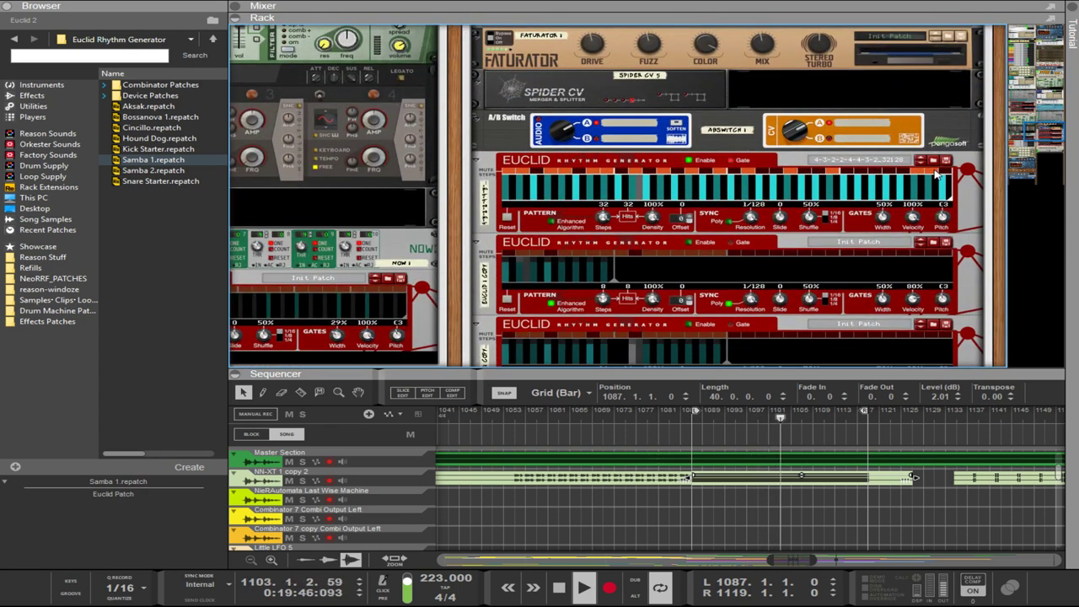
drag(934, 172, 756, 176)
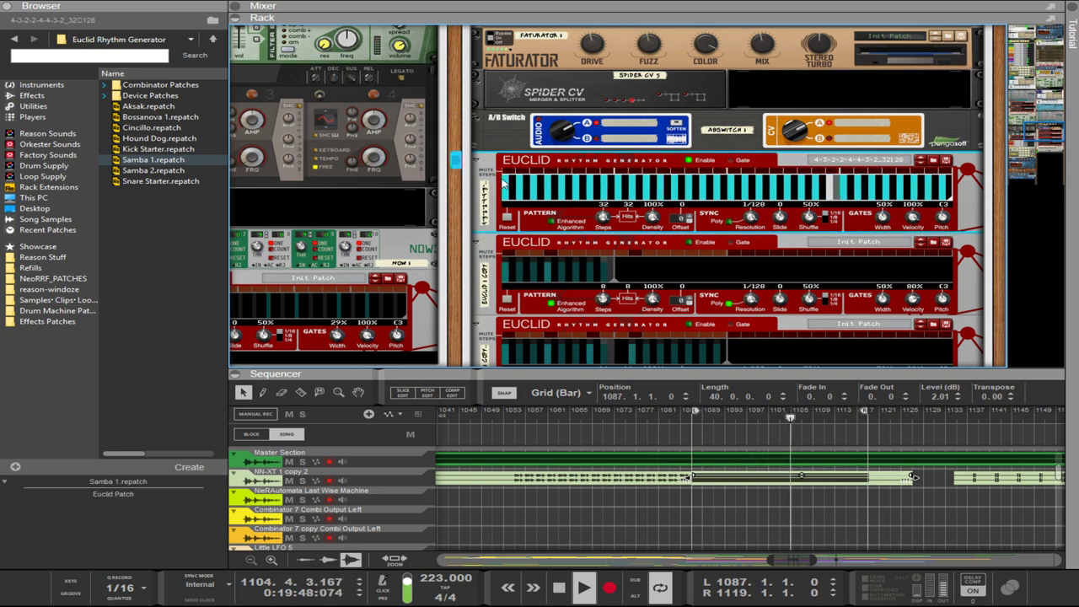
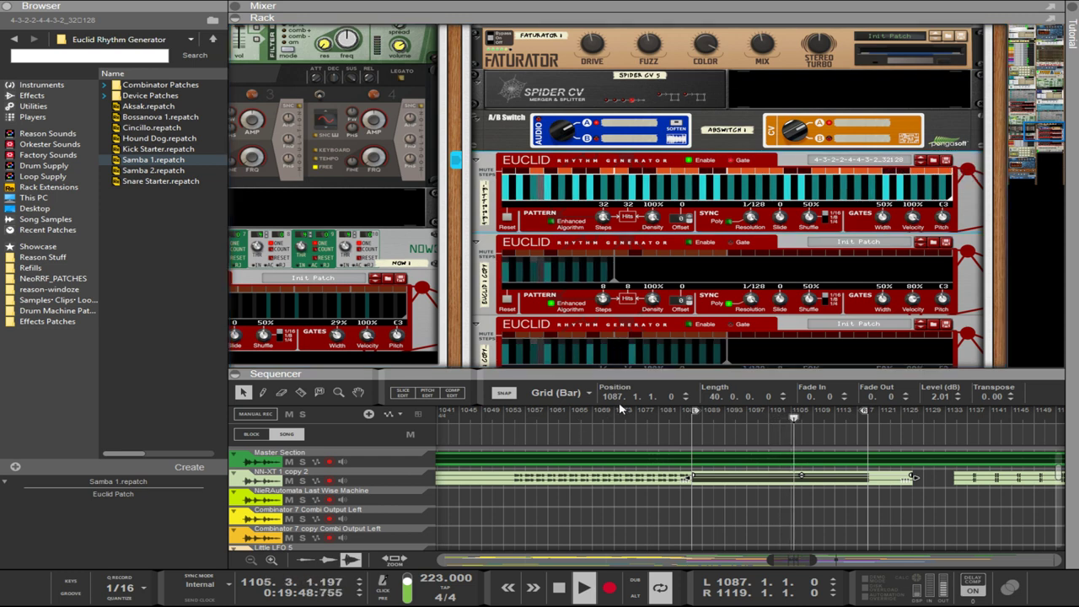
- Load the 4-4-5-4-5_32 pattern on the top Euclid and set its resolution to 1/128
click(825, 246)
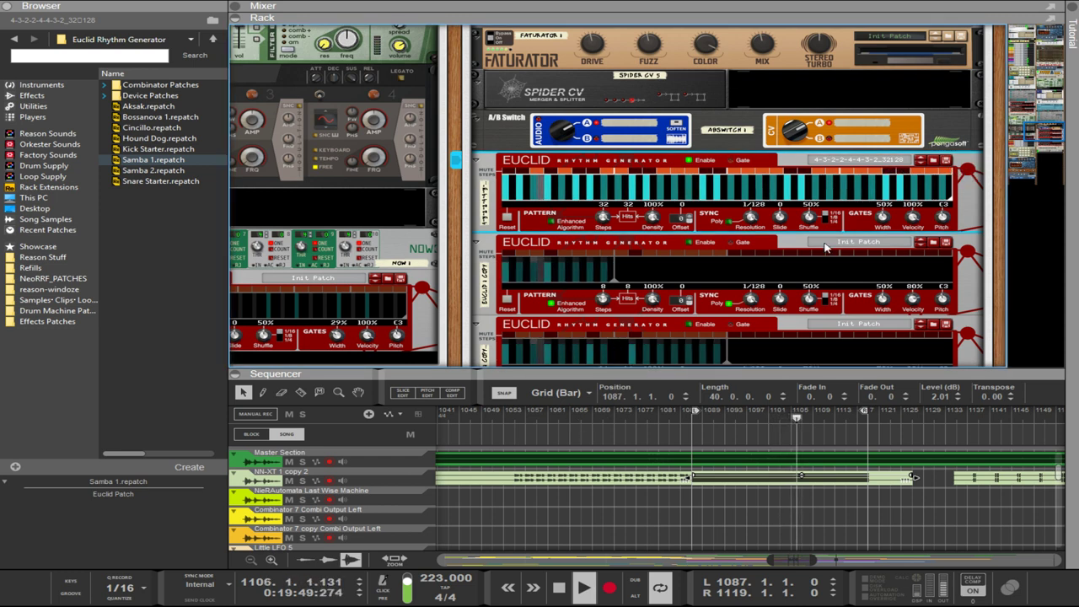
click(921, 165)
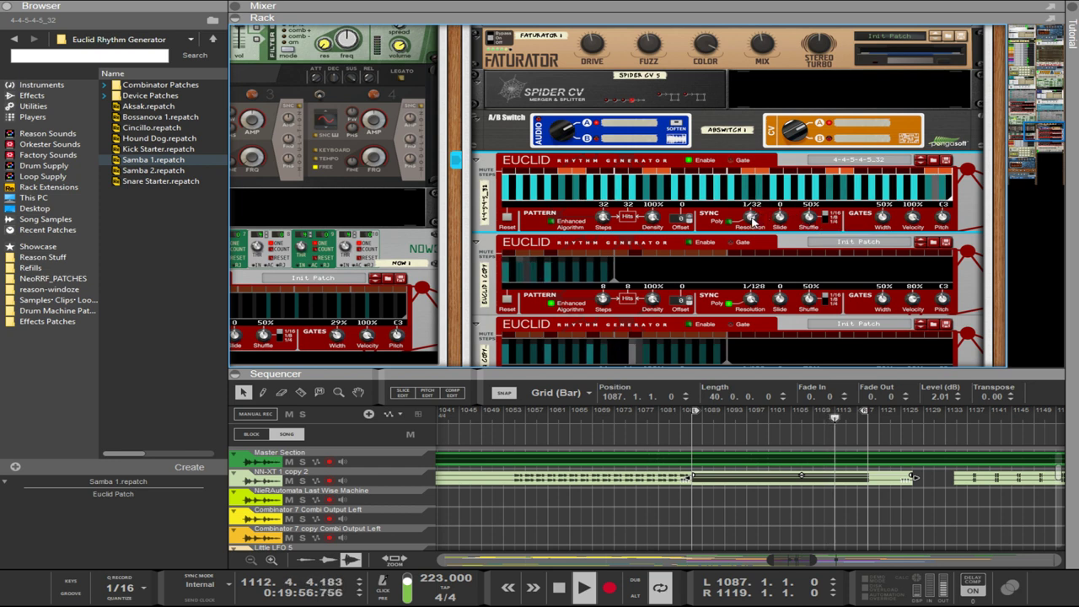
mouse_move(750, 217)
mouse_down()
mouse_move(736, 166)
mouse_move(757, 236)
mouse_up()
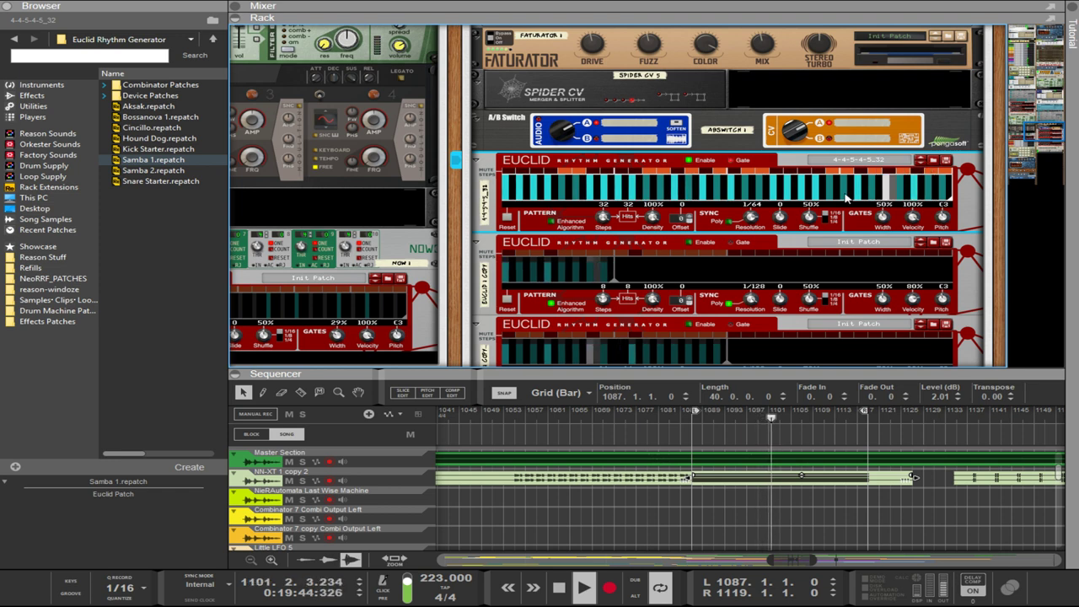
click(702, 217)
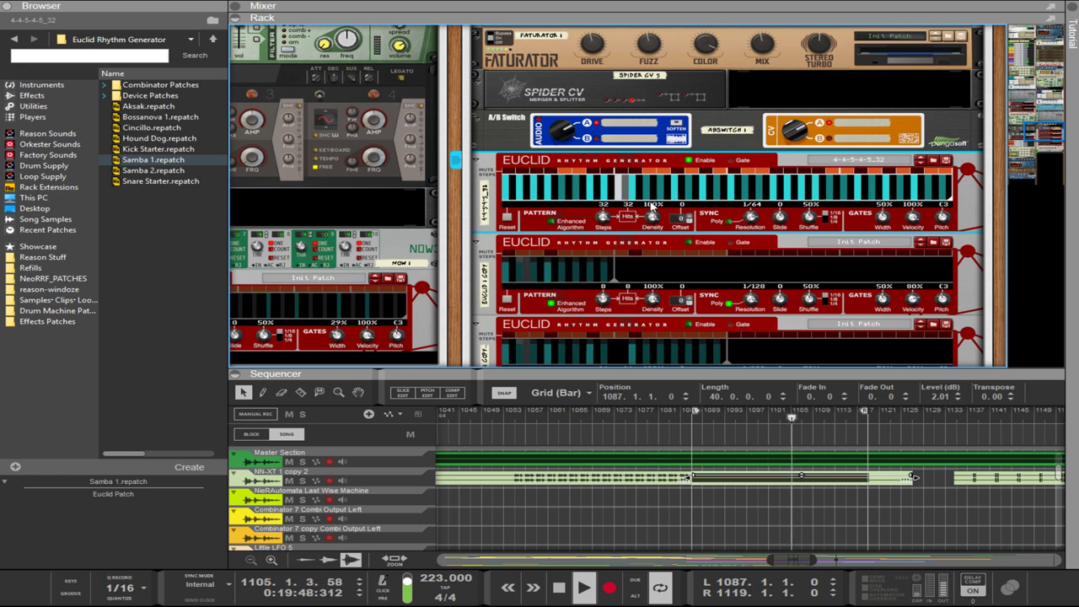
drag(750, 217, 746, 194)
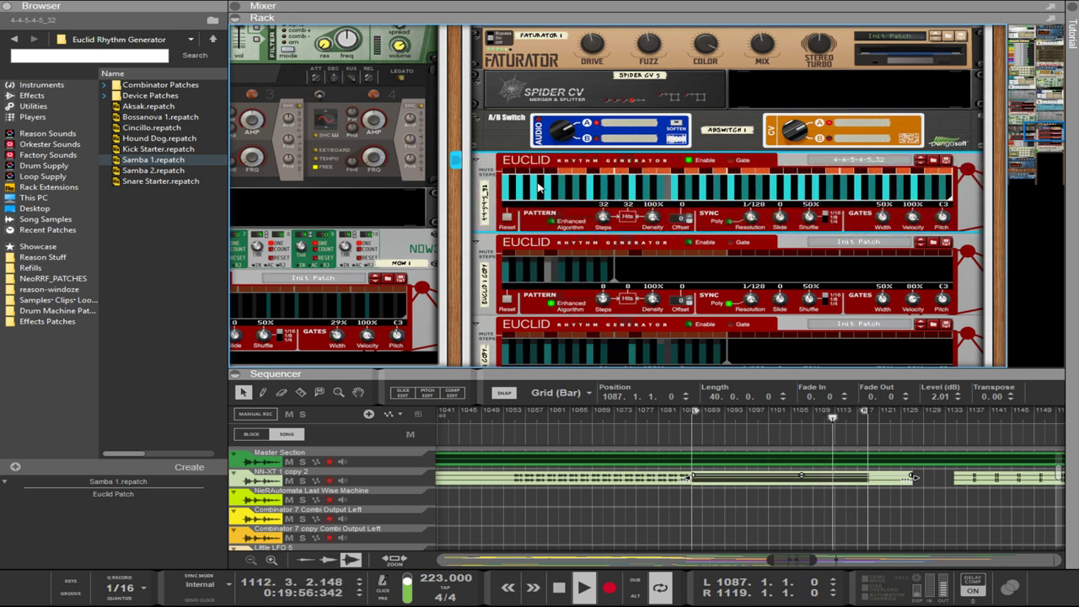
- Toggle the Euclid's CV A/B switch and readjust its step resolution
click(788, 137)
click(788, 137)
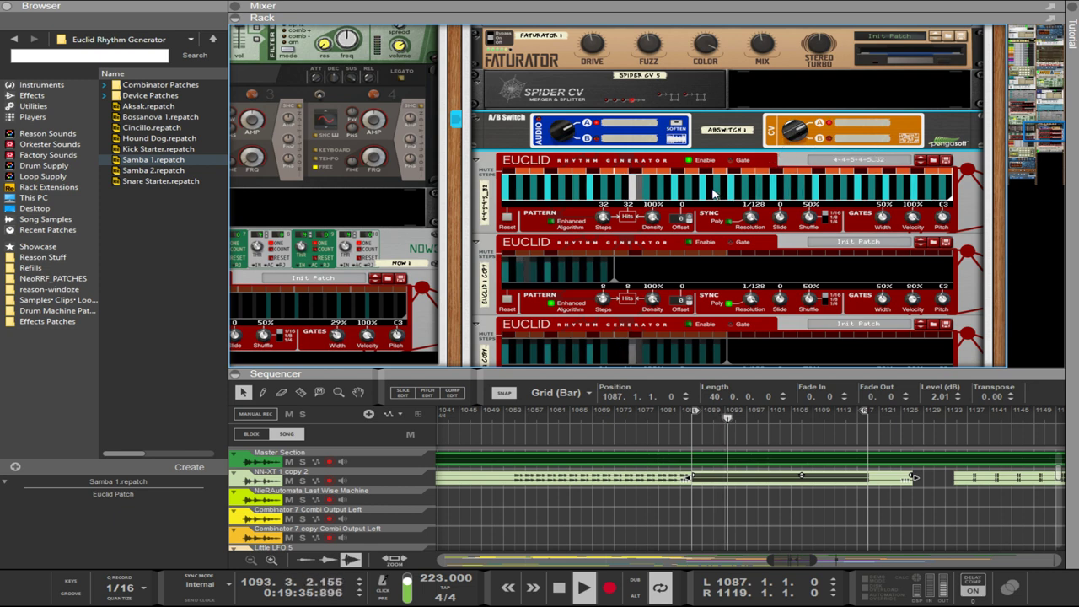
drag(750, 218, 756, 193)
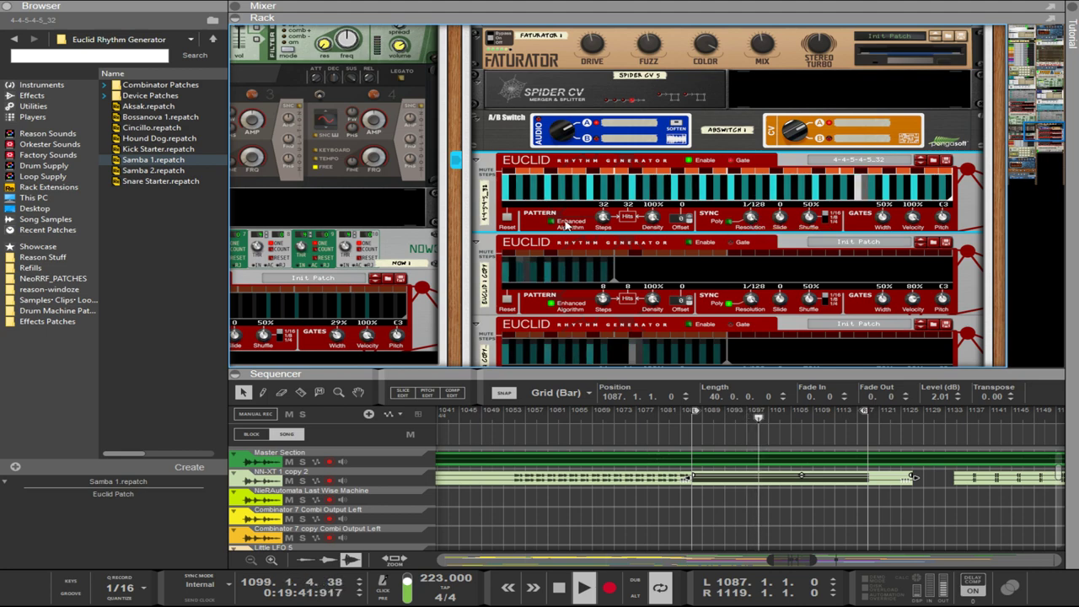
drag(449, 211, 744, 423)
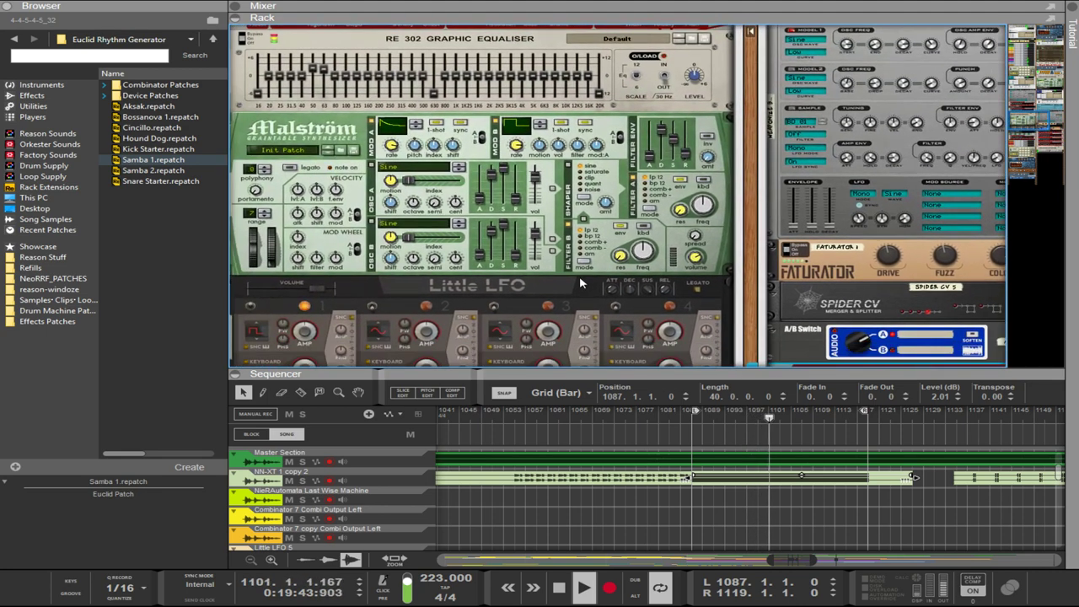
- Nudge the RE 302 Graphic Equaliser's Level knob down a fraction of a dB
scroll(580, 283, up, 4)
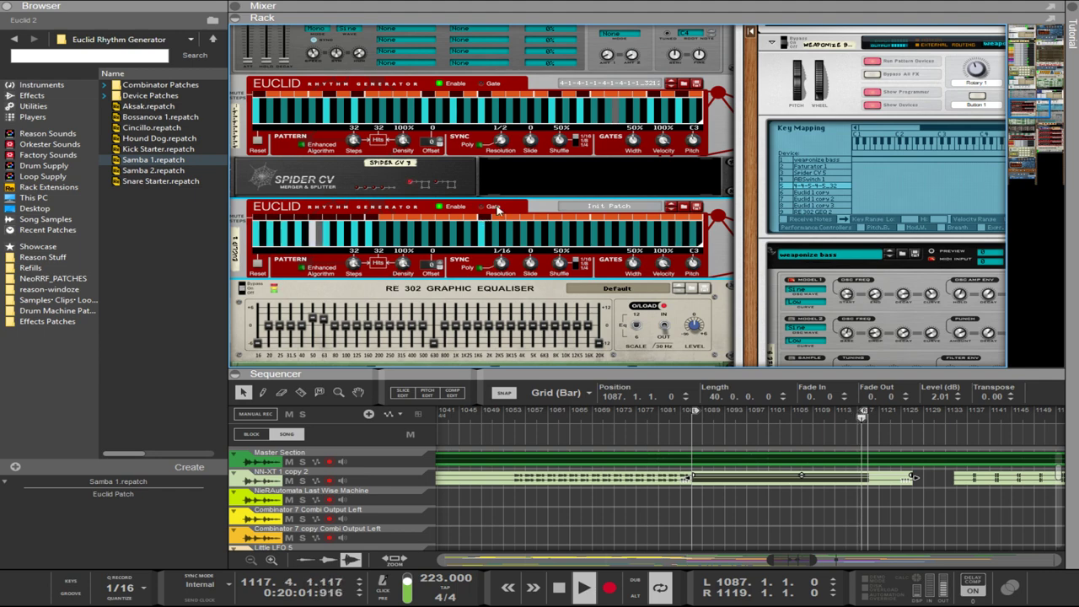
scroll(528, 187, up, 5)
scroll(528, 187, down, 6)
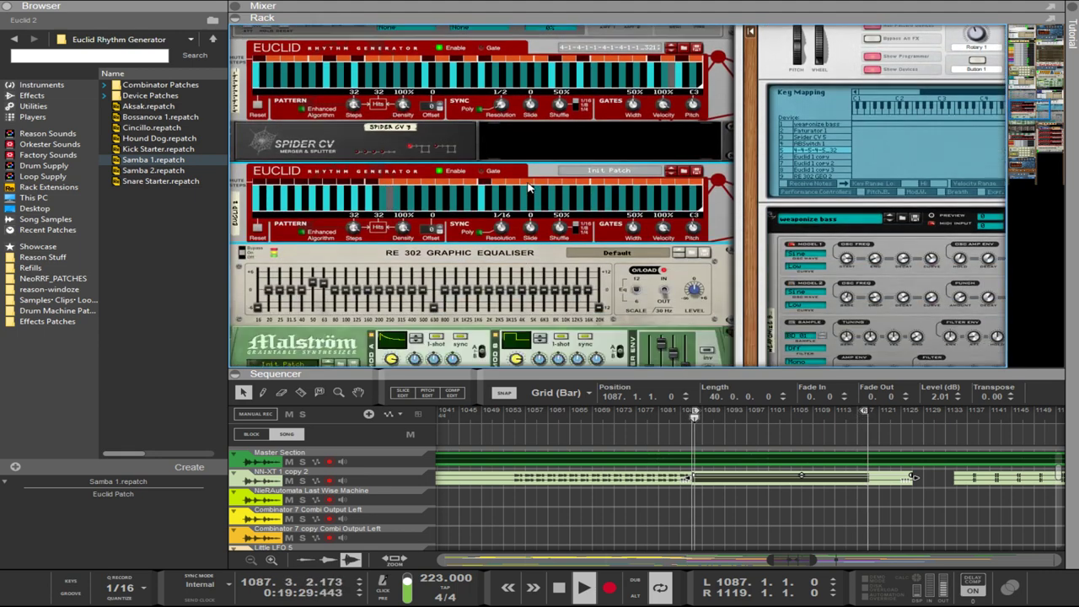
scroll(516, 199, down, 1)
click(694, 257)
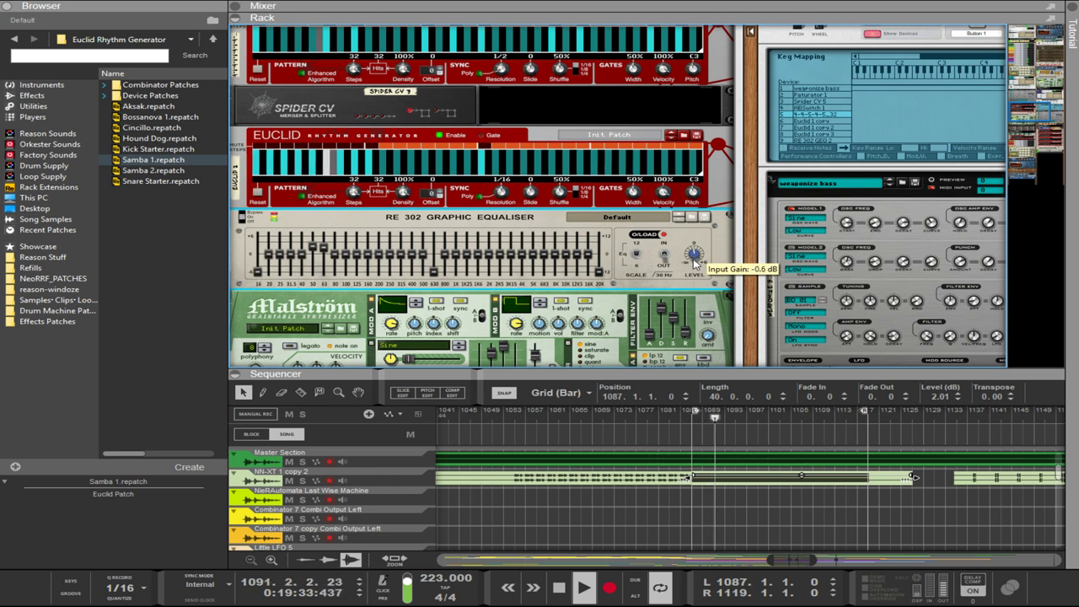
drag(694, 262, 694, 261)
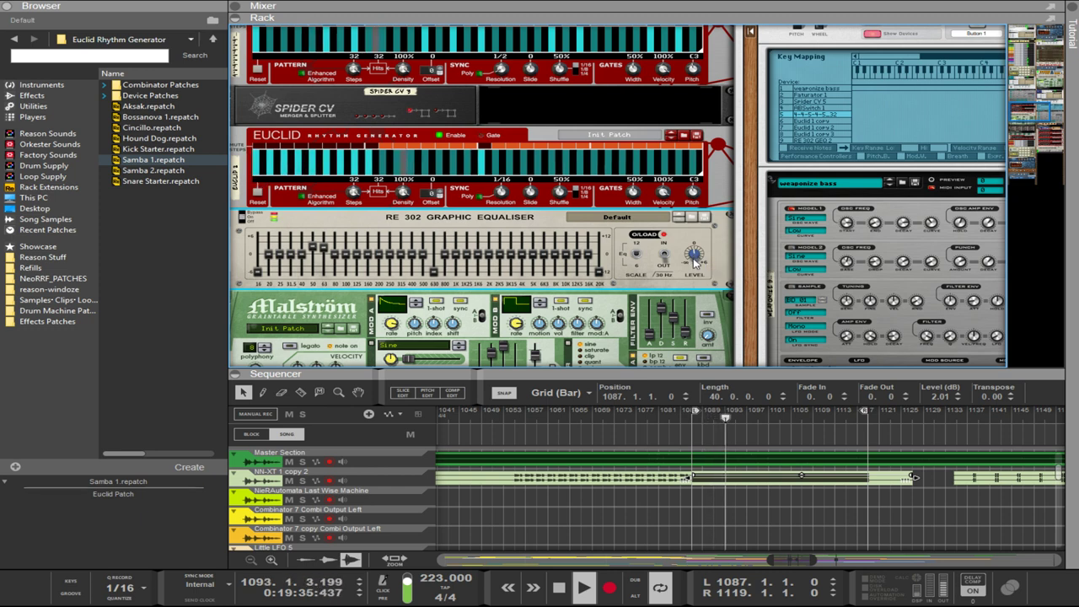
scroll(666, 242, up, 4)
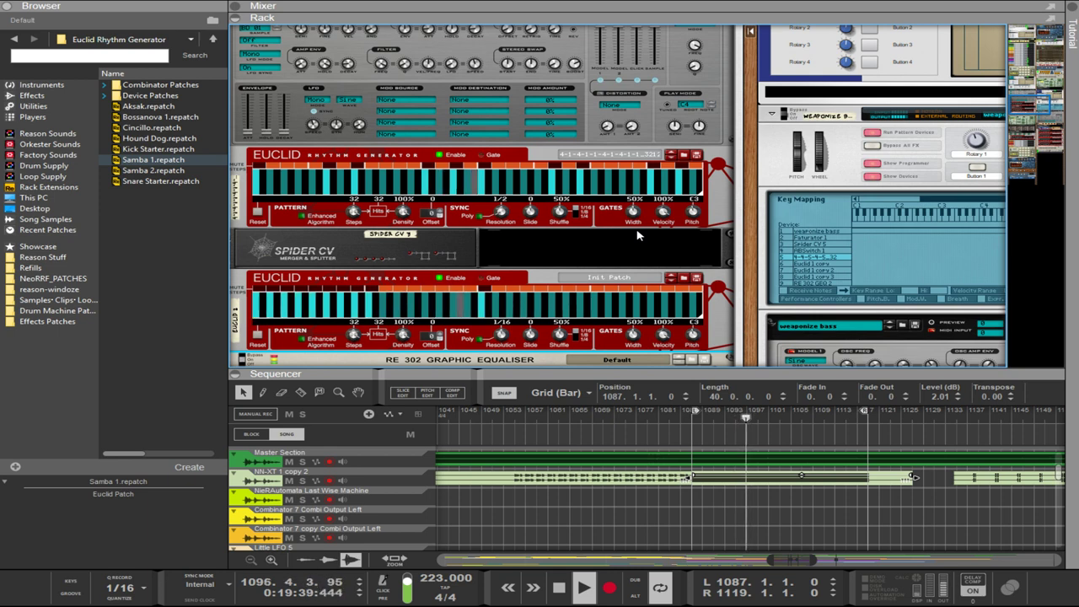
- Step the upper Euclid to 4-4-5-4-5_32 and set its resolution to 1/2
click(672, 158)
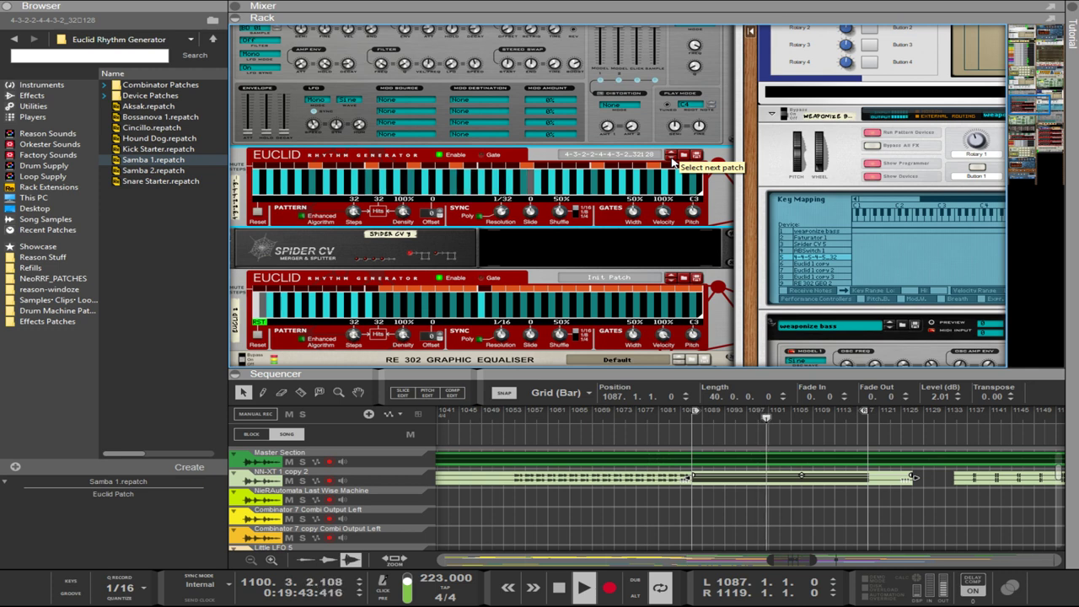
click(672, 159)
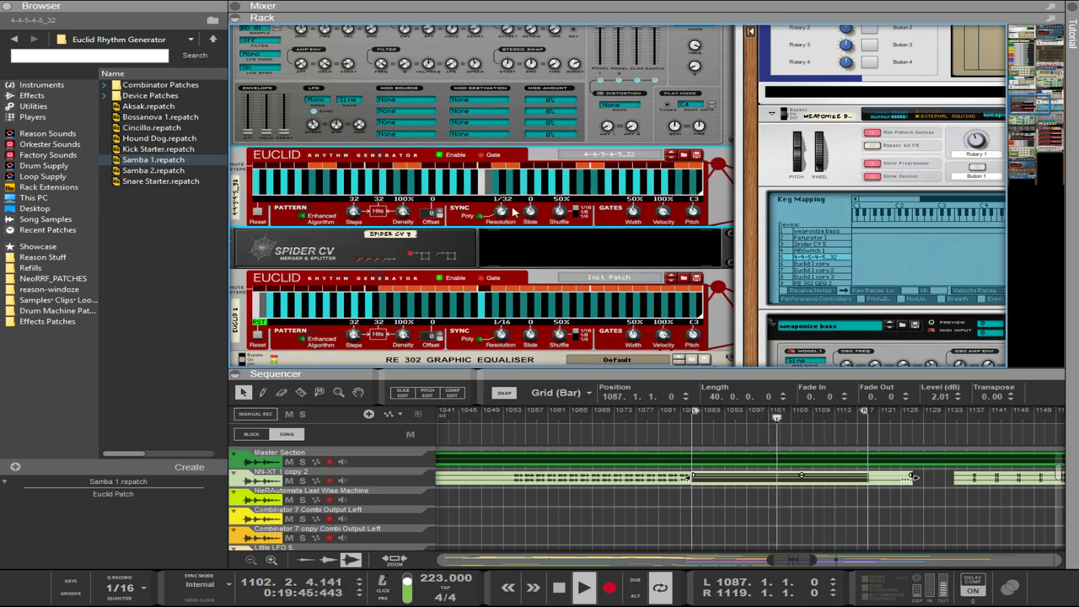
drag(502, 211, 547, 450)
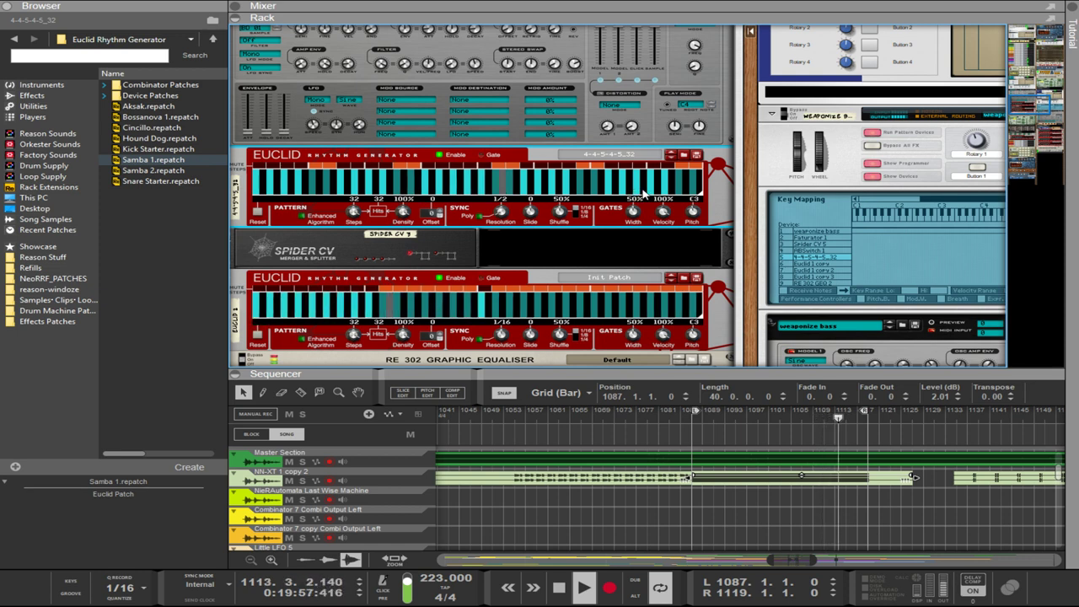
- Audition bounce and cres-128, settle on Groove32, and enlarge the sequencer area
click(673, 157)
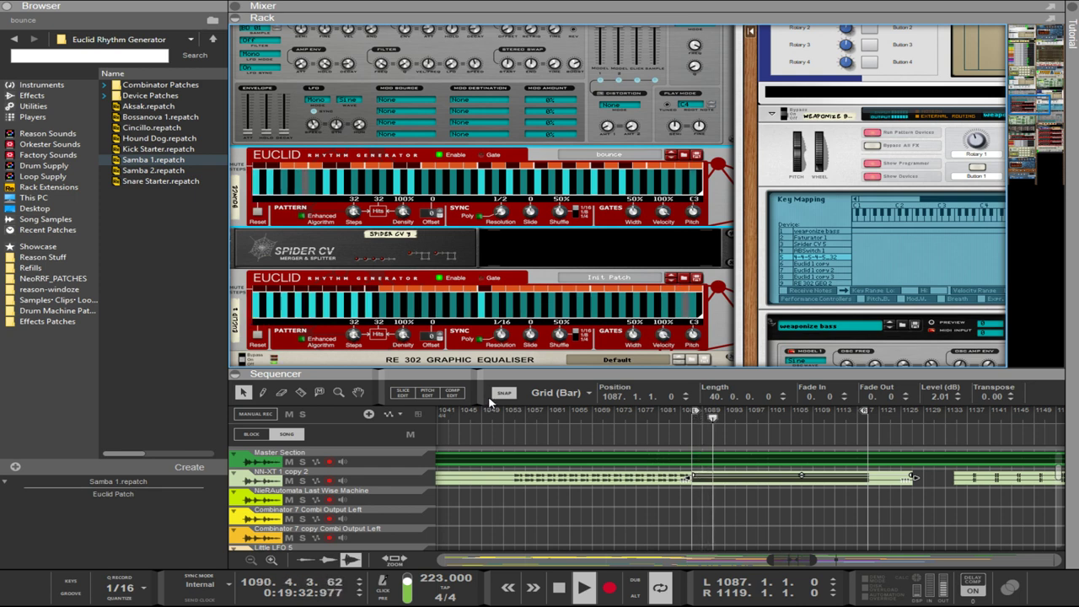
click(504, 295)
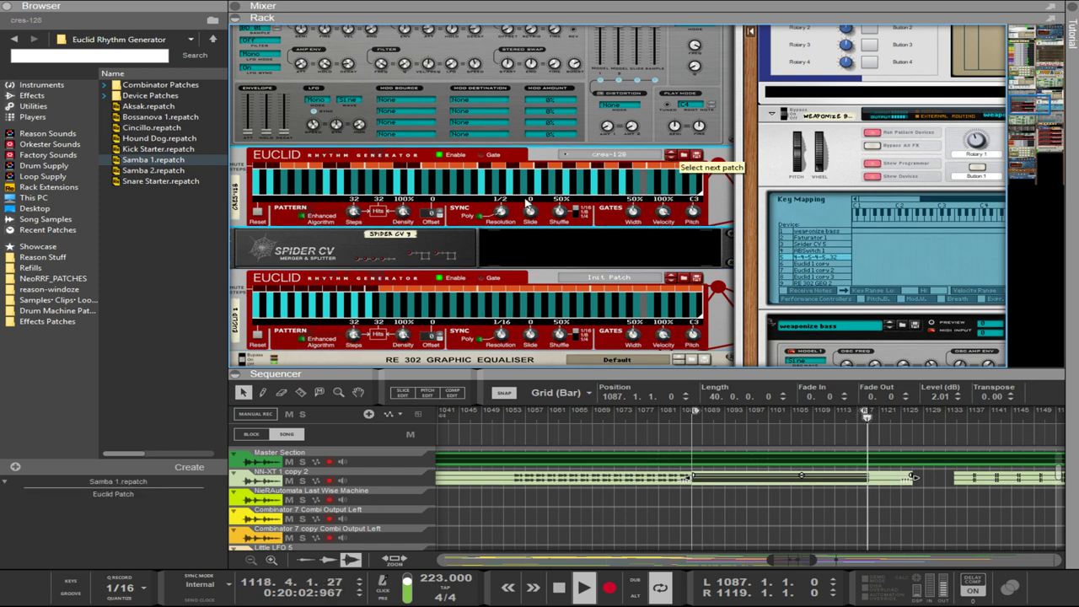
click(670, 158)
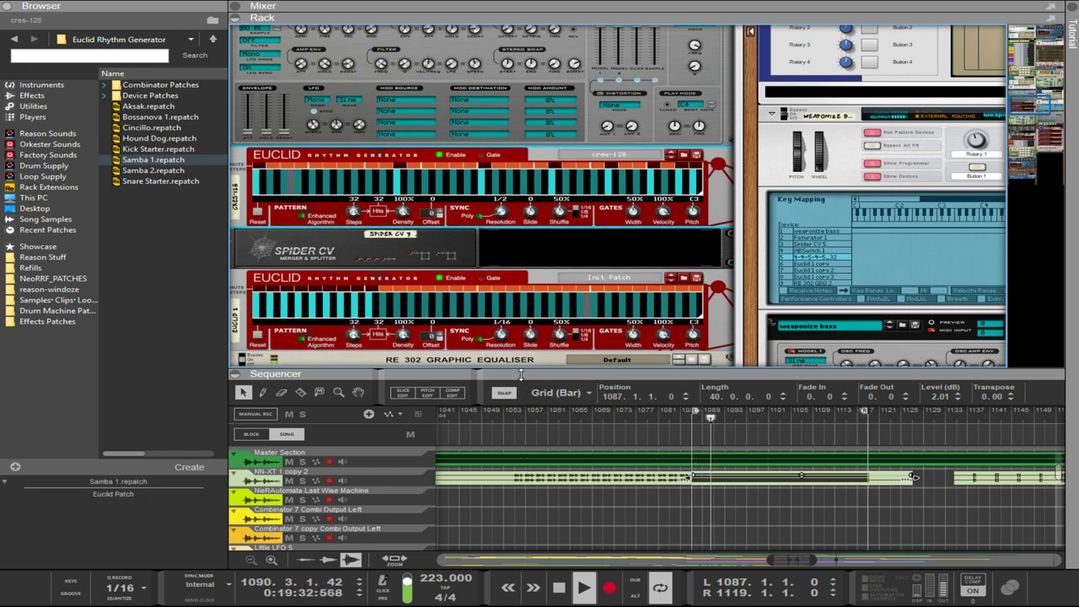
click(671, 158)
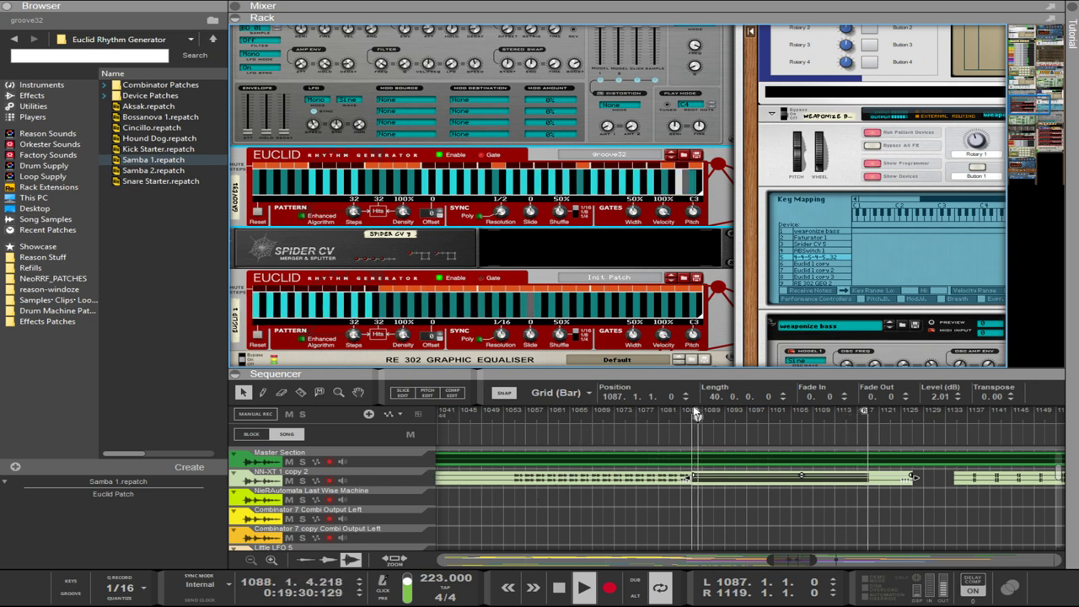
drag(752, 371, 751, 203)
- Select the long light-blue Ths07 clip and nudge it earlier
scroll(802, 426, down, 8)
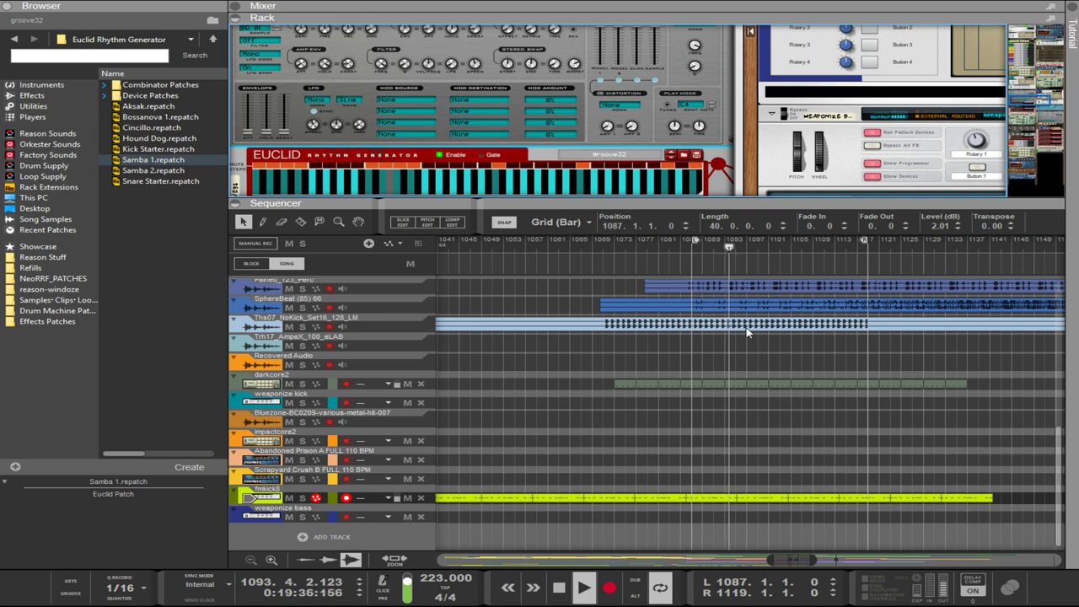
click(846, 324)
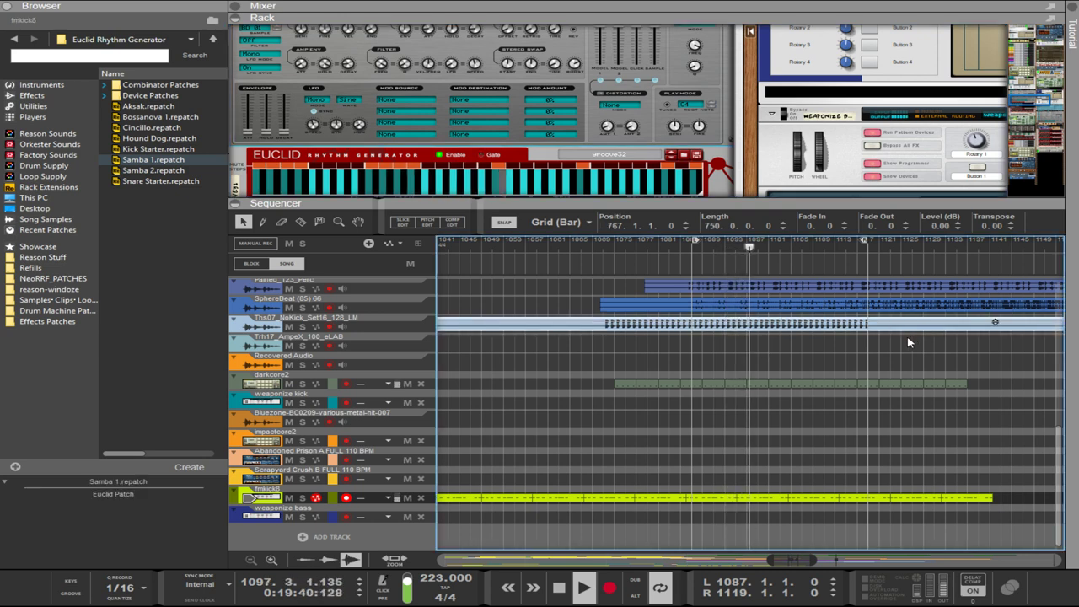
scroll(906, 343, down, 4)
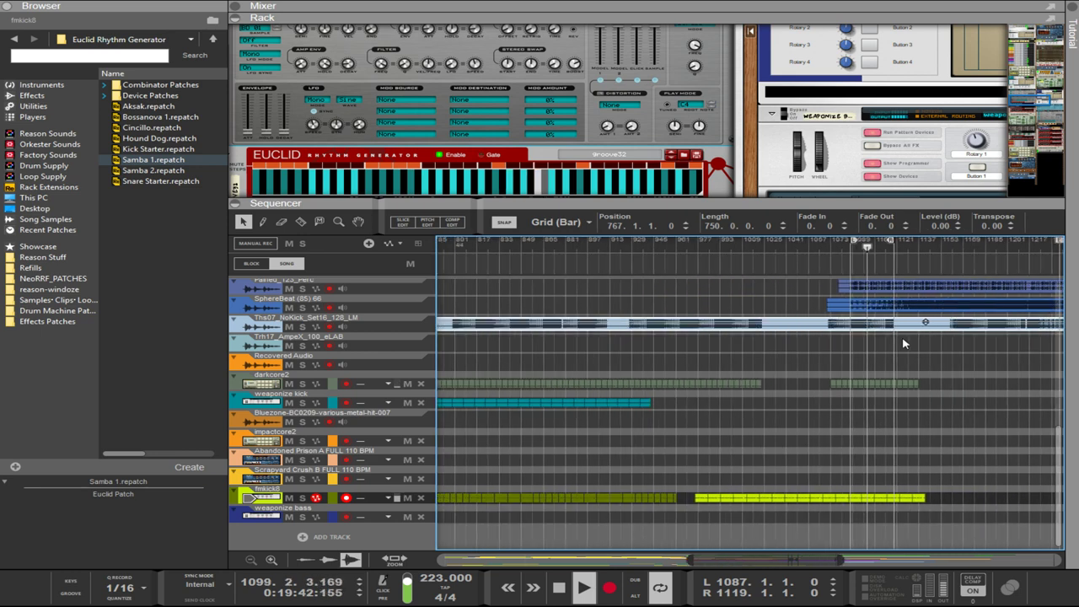
scroll(907, 343, up, 1)
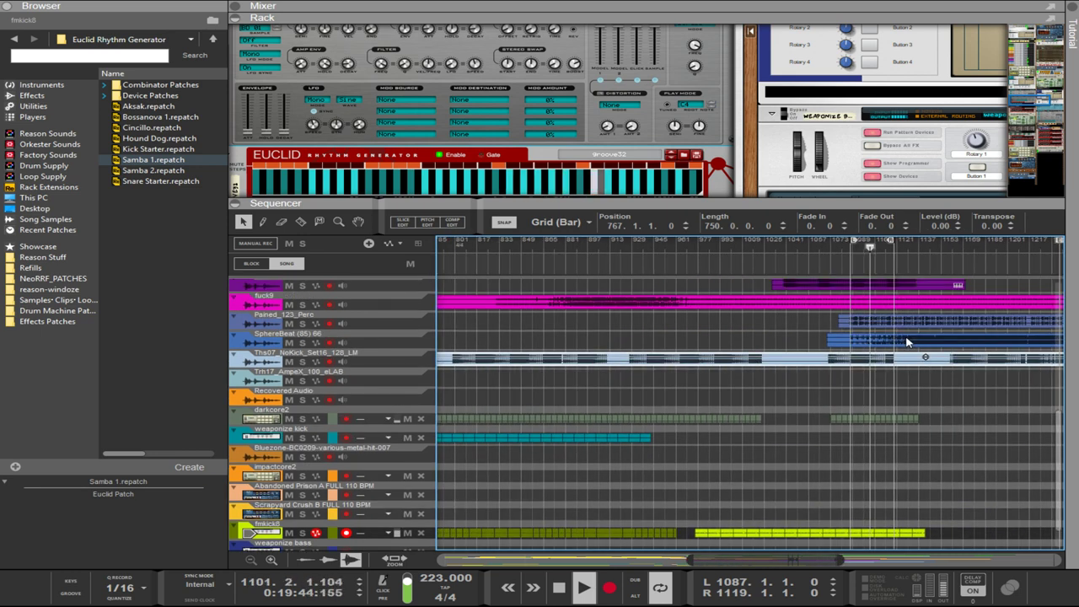
scroll(906, 342, down, 1)
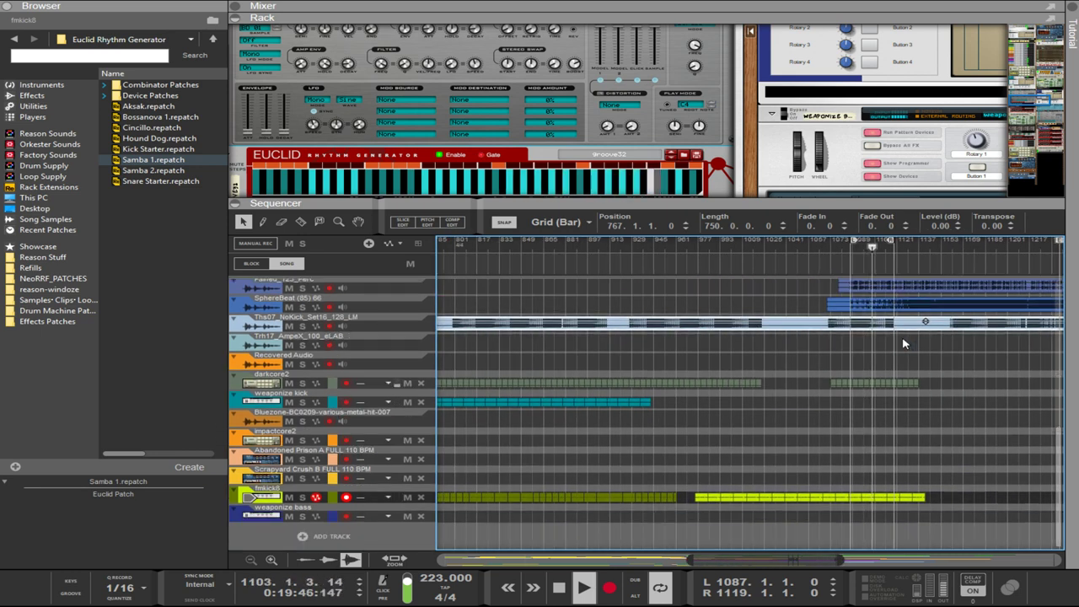
key(ctrl+Left)
key(ctrl+Left)
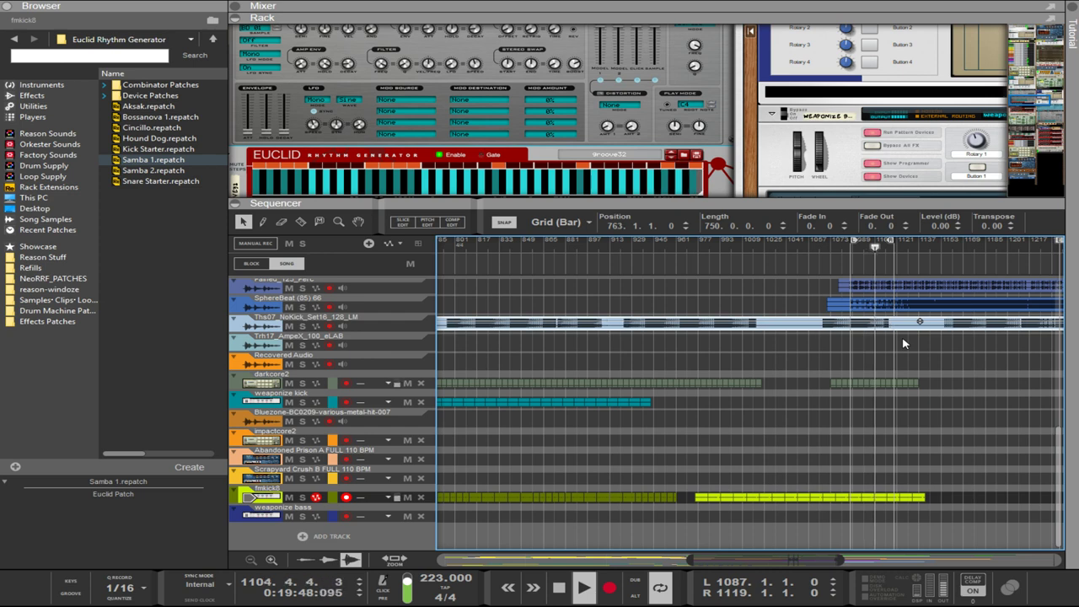
key(ctrl+Left)
key(ctrl+Left)
key(ctrl+Left)
key(ctrl+Left)
key(ctrl+Left)
key(ctrl+Left)
key(ctrl+Left)
key(ctrl+Left)
key(ctrl+Left)
key(ctrl+Left)
key(ctrl+Left)
key(ctrl+Left)
key(ctrl+Left)
key(ctrl+Left)
key(ctrl+Left)
key(ctrl+Left)
key(ctrl+Left)
key(ctrl+Left)
key(ctrl+Left)
key(ctrl+Left)
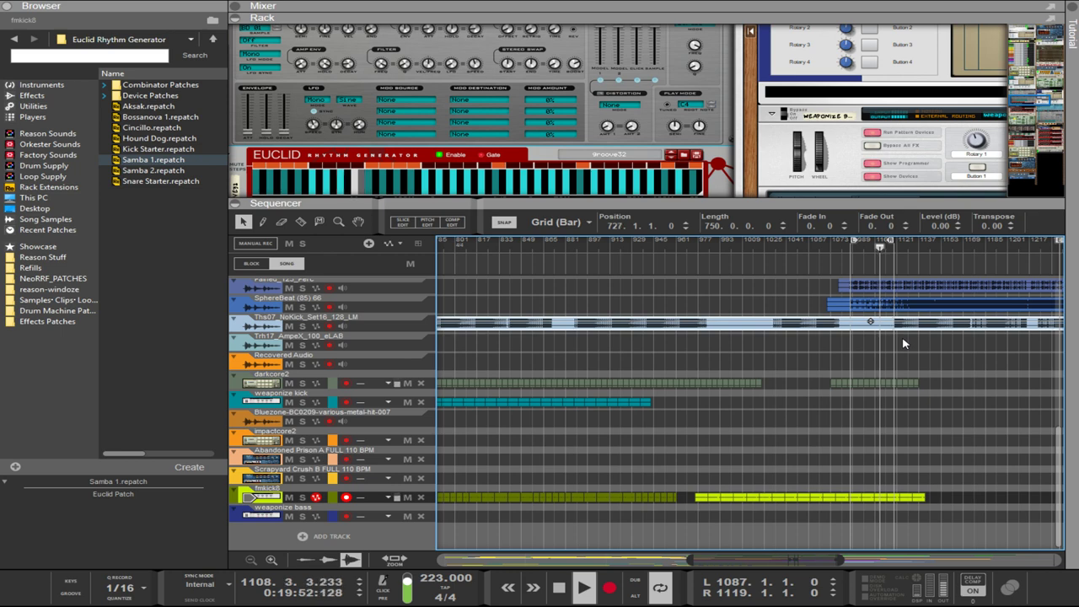
scroll(903, 343, up, 5)
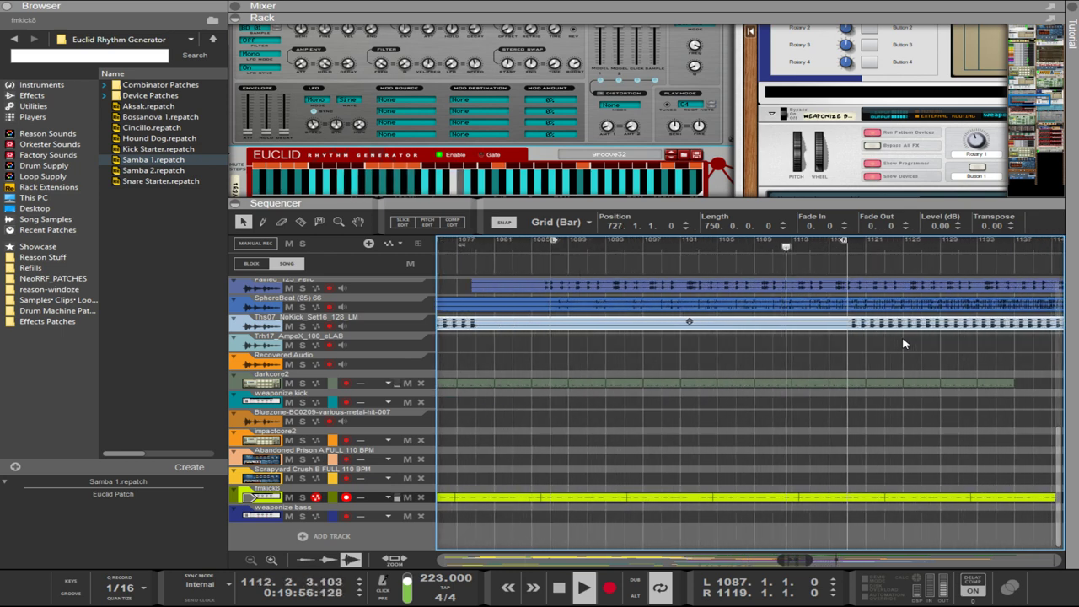
- Test half-bar nudges on the clip, then scroll up to the FX 1 and fuck9-1 tracks
key(g)
key(g)
key(g)
key(g)
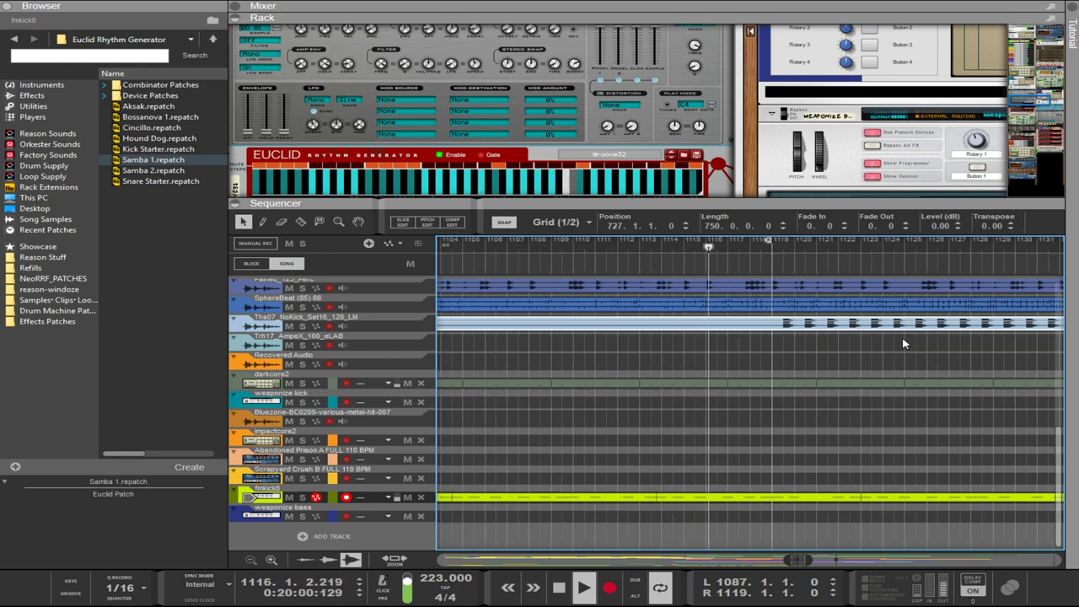
key(ctrl+Left)
key(ctrl+Right)
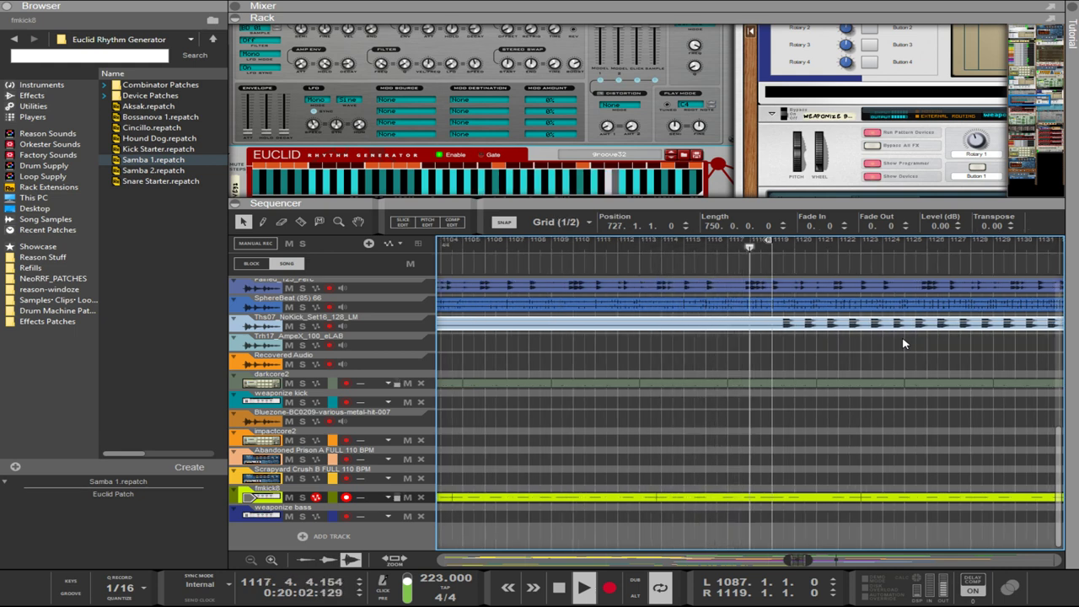
key(g)
key(g)
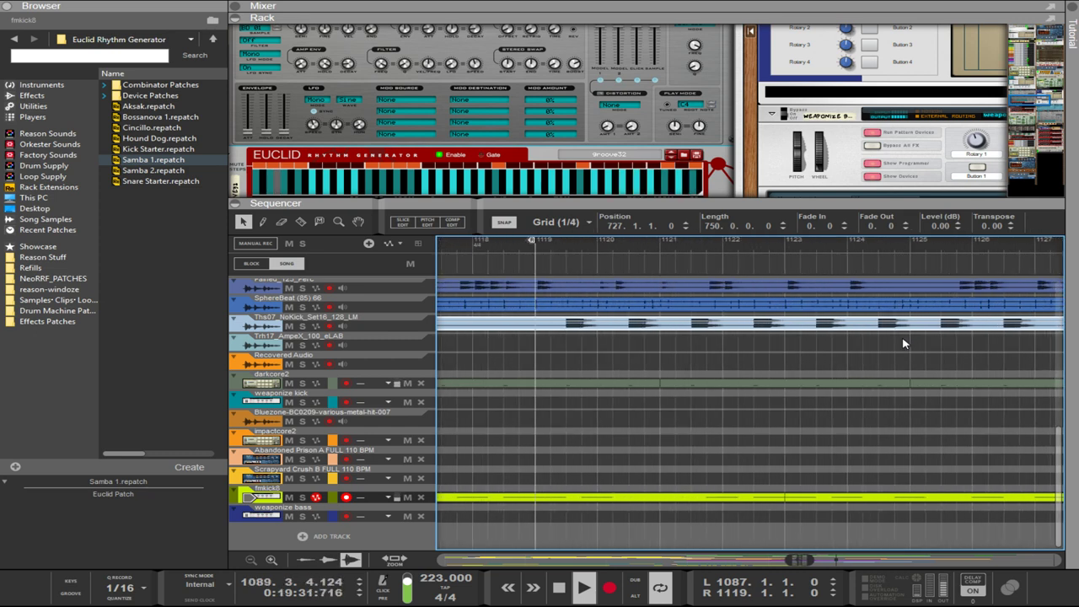
key(h)
key(h)
key(h)
key(h)
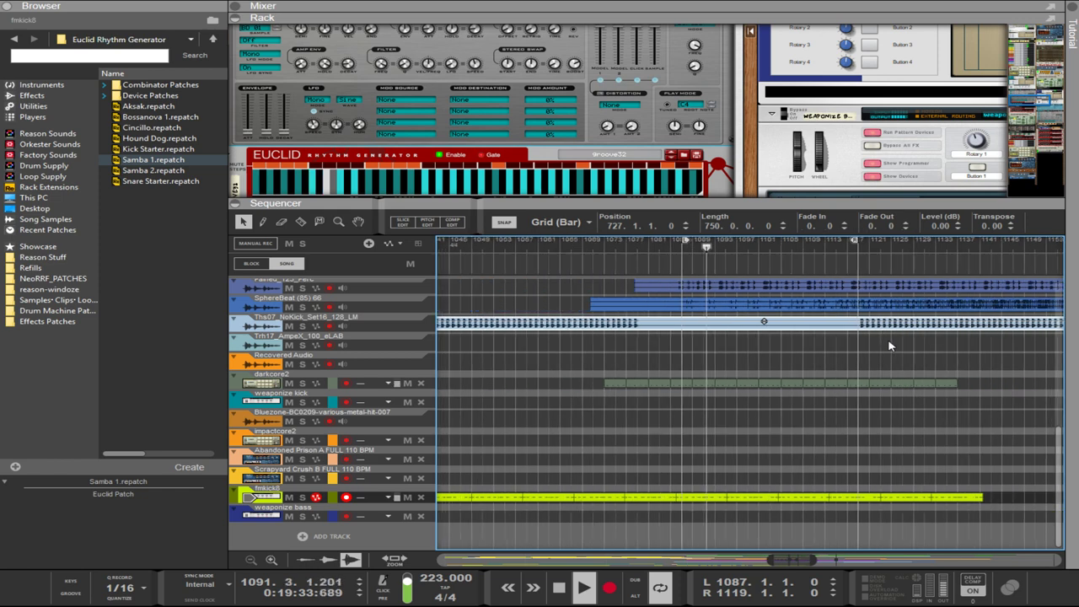
scroll(848, 343, up, 3)
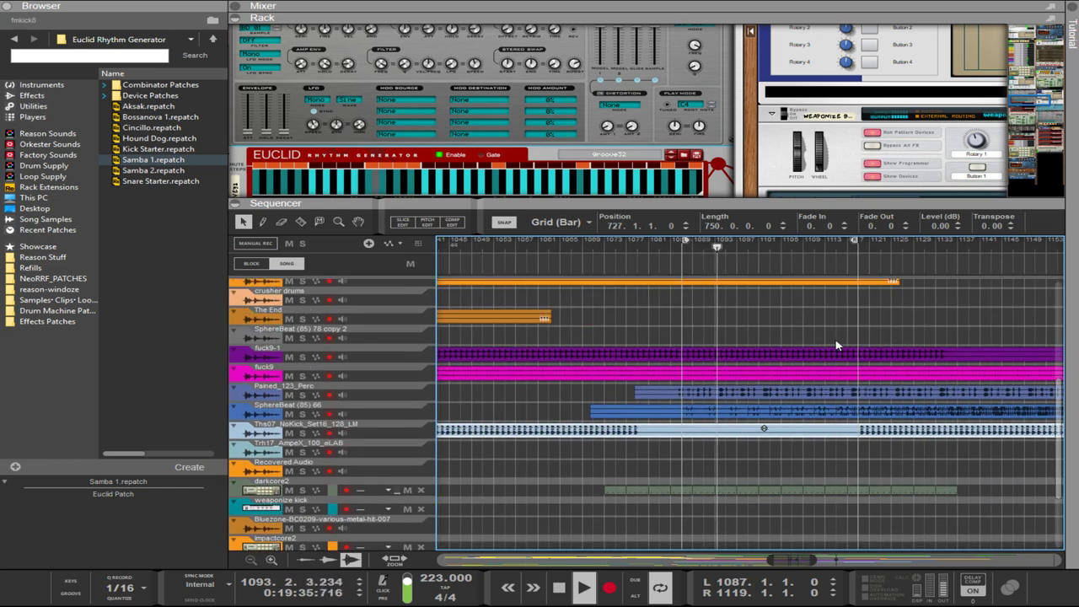
scroll(833, 349, up, 2)
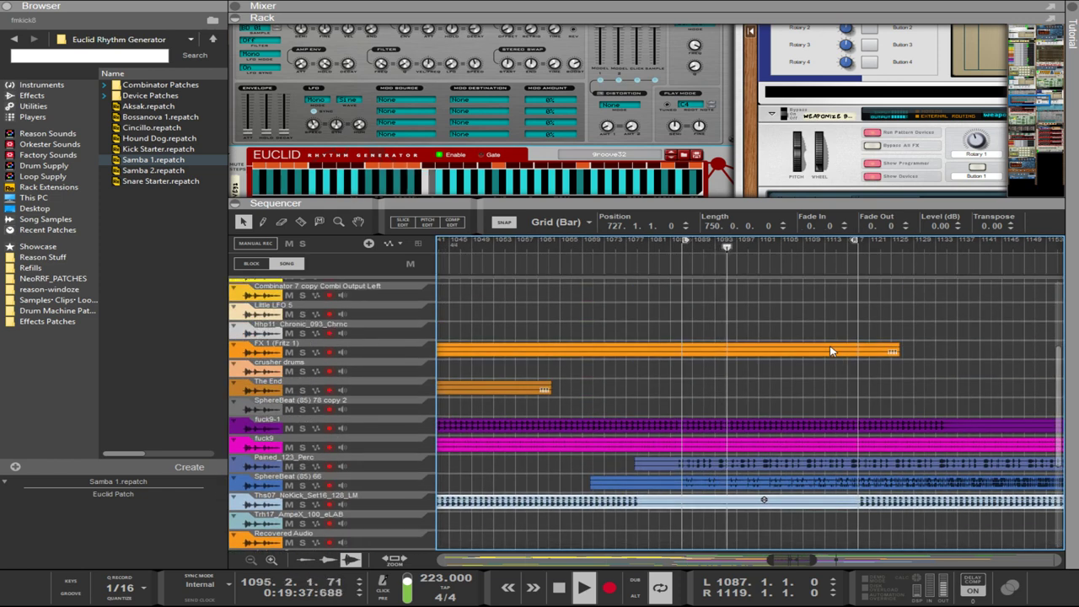
- Select the purple fuck9-1 clip and step it left to position 946.3
click(794, 430)
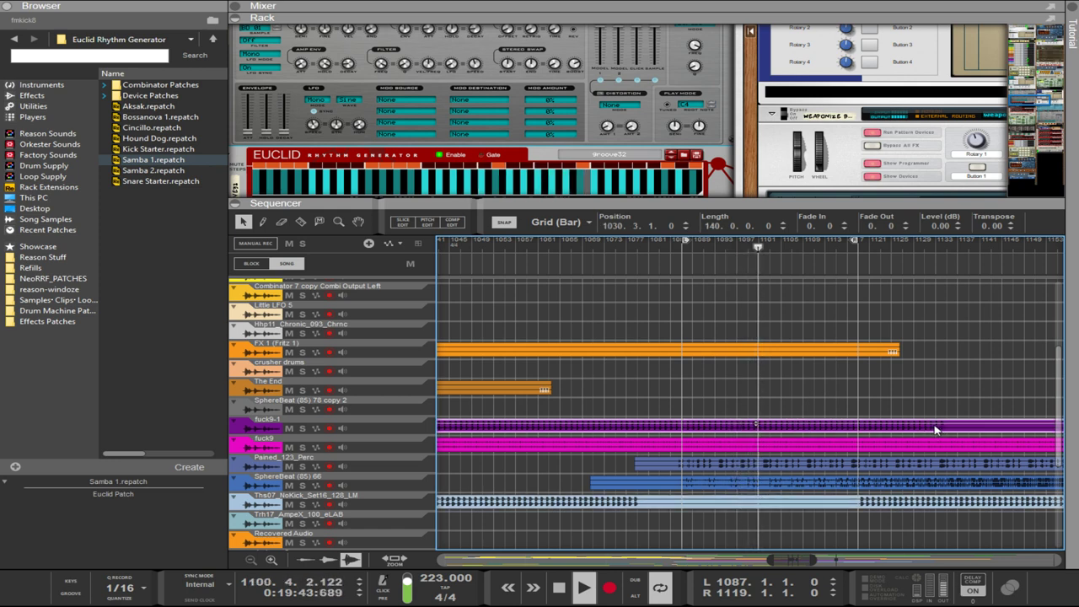
key(ctrl+Left)
key(ctrl+Left)
key(ctrl+Left)
key(ctrl+Left)
key(ctrl+Left)
key(ctrl+Left)
key(ctrl+Left)
key(ctrl+Left)
key(ctrl+Left)
key(ctrl+Left)
key(ctrl+Left)
key(ctrl+Left)
key(ctrl+Left)
key(ctrl+Left)
key(ctrl+Left)
key(ctrl+Left)
key(ctrl+Left)
key(ctrl+Left)
key(ctrl+Left)
key(ctrl+Left)
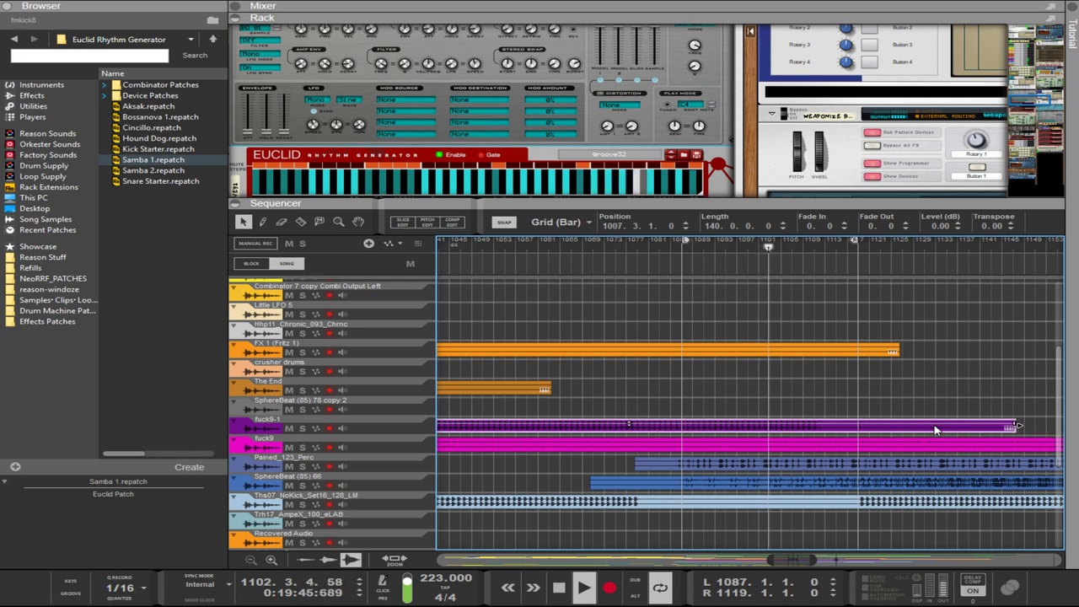
key(ctrl+Left)
key(ctrl+Left)
key(ctrl+Left)
key(ctrl+Left)
key(ctrl+Left)
key(ctrl+Left)
key(ctrl+Left)
key(ctrl+Left)
key(ctrl+Left)
key(ctrl+Left)
key(ctrl+Left)
key(ctrl+Left)
key(ctrl+Left)
key(ctrl+Left)
key(ctrl+Left)
key(ctrl+Left)
key(ctrl+Left)
key(ctrl+Left)
key(ctrl+Left)
key(ctrl+Left)
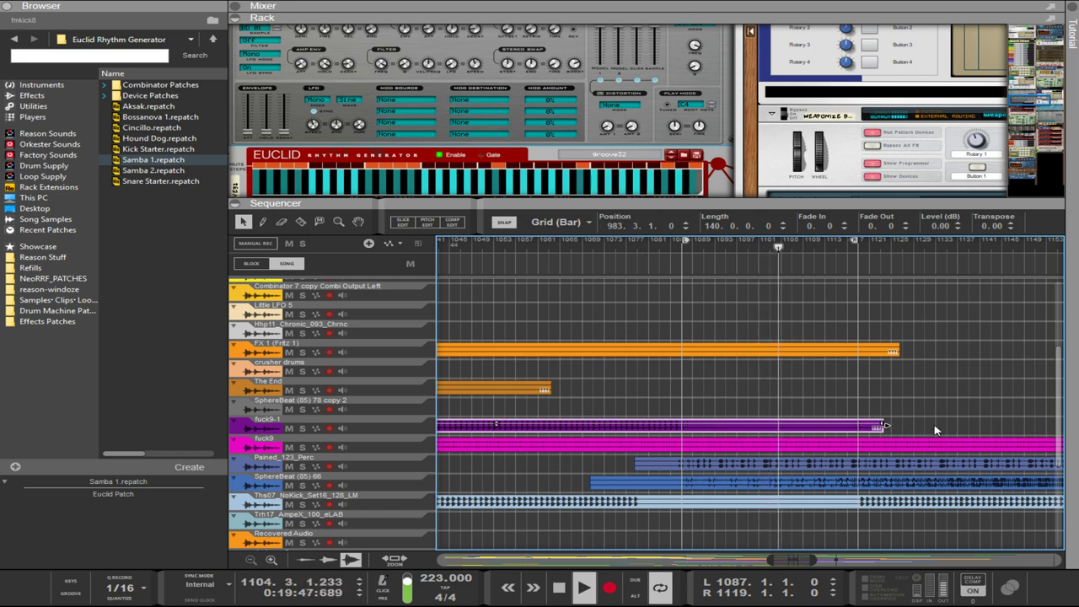
key(Left)
key(Left)
key(Left)
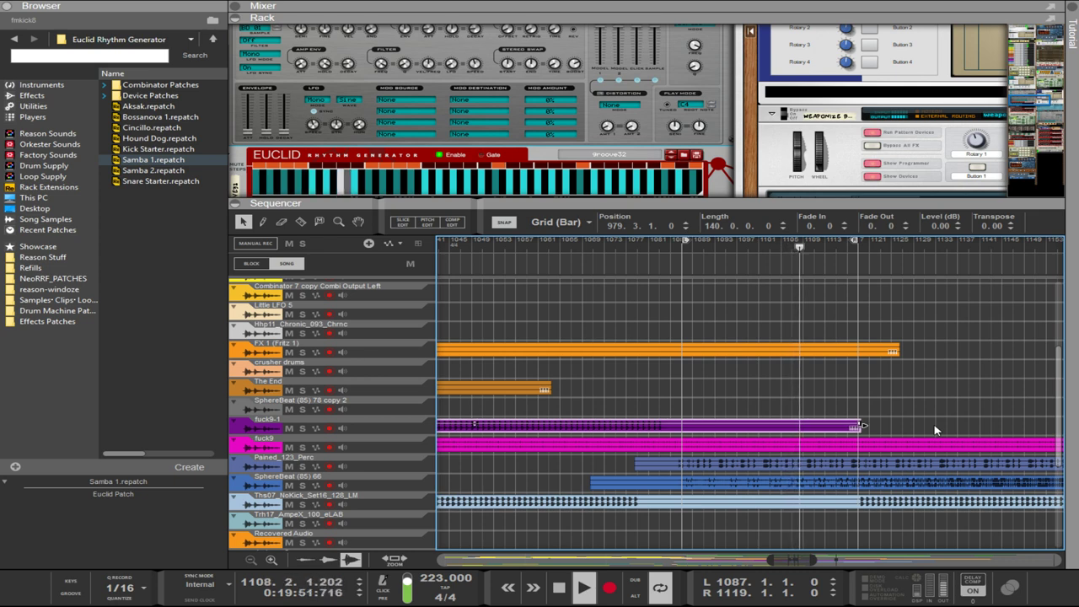
key(Left)
key(Left)
key(Left)
key(Left)
key(Left)
key(Left)
key(Left)
key(Left)
key(Left)
key(Left)
key(Left)
key(Left)
key(Left)
key(Left)
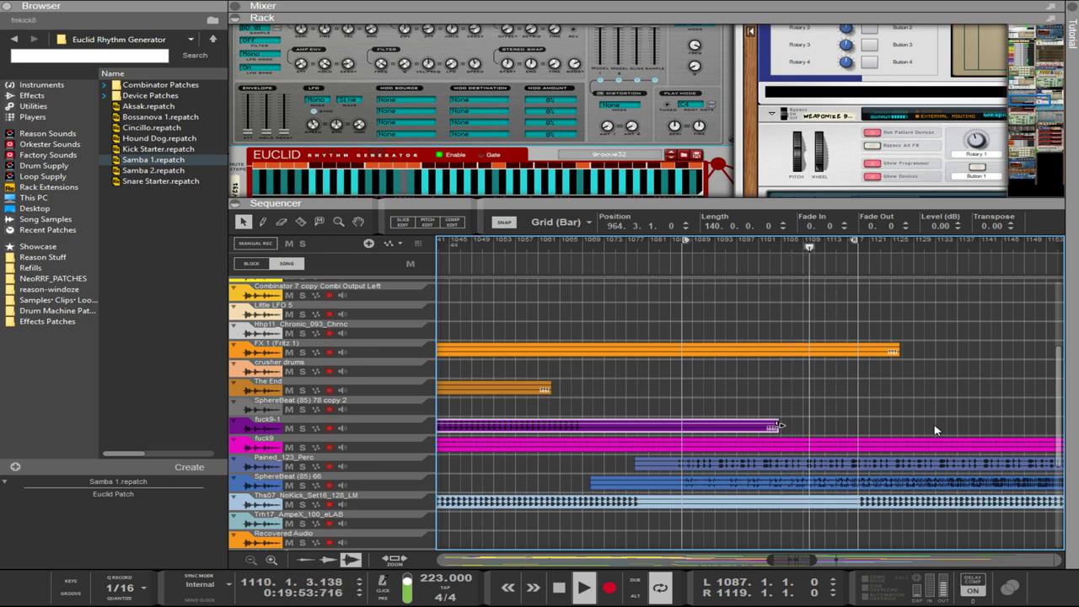
key(Left)
key(Left)
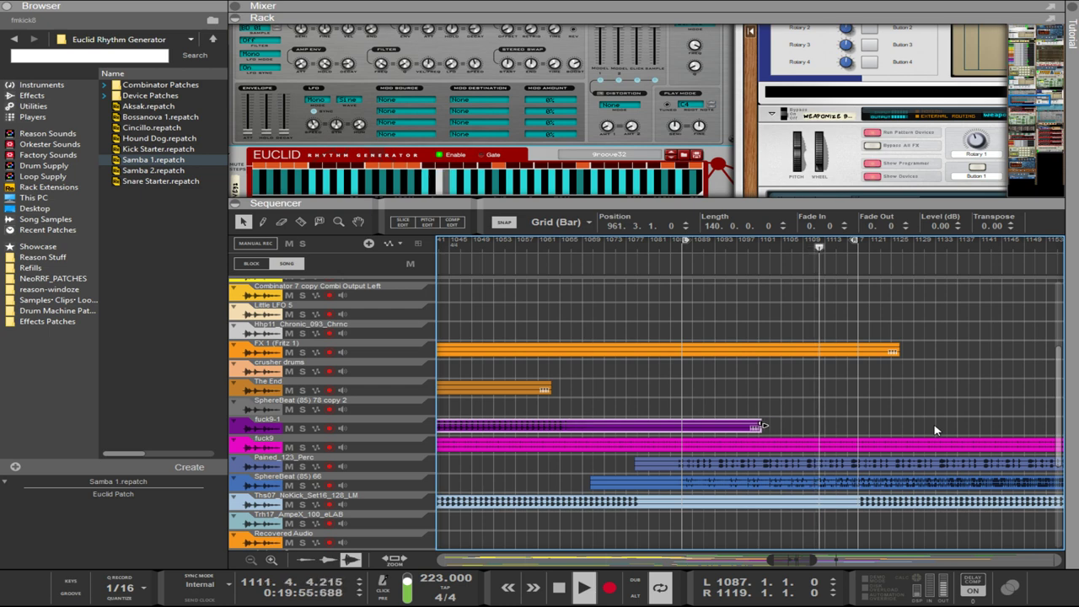
key(Left)
key(Left)
key(Left)
key(Left)
key(Left)
key(Left)
key(Left)
key(Left)
key(Left)
key(Left)
key(Left)
key(Left)
key(Left)
key(Left)
key(Left)
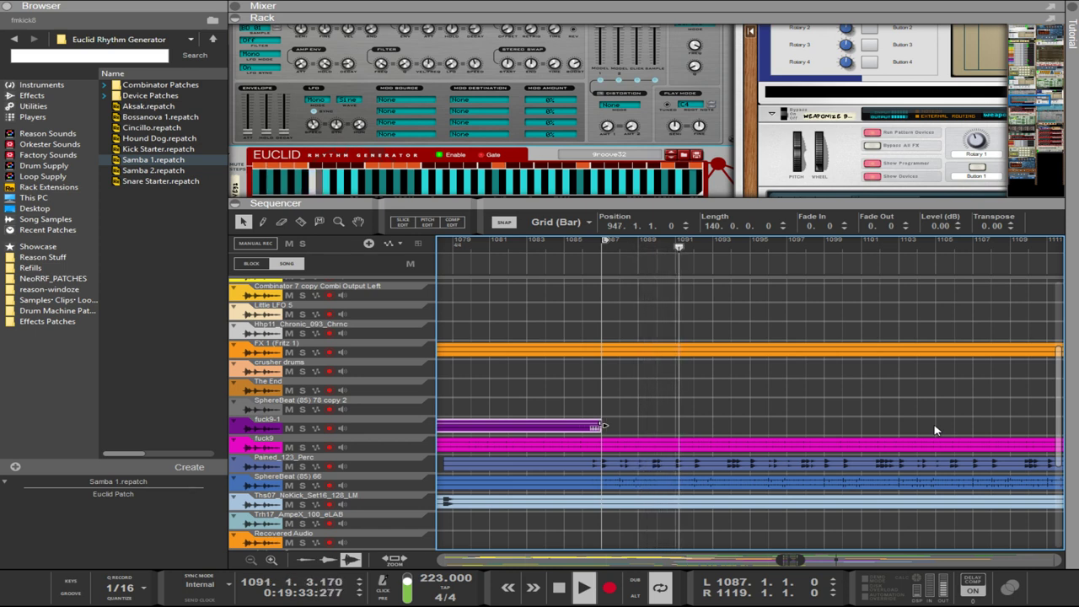
- Zoom out and marquee-select the Pained_123_Perc and SphereBeat (85) 66 clips
scroll(917, 414, down, 4)
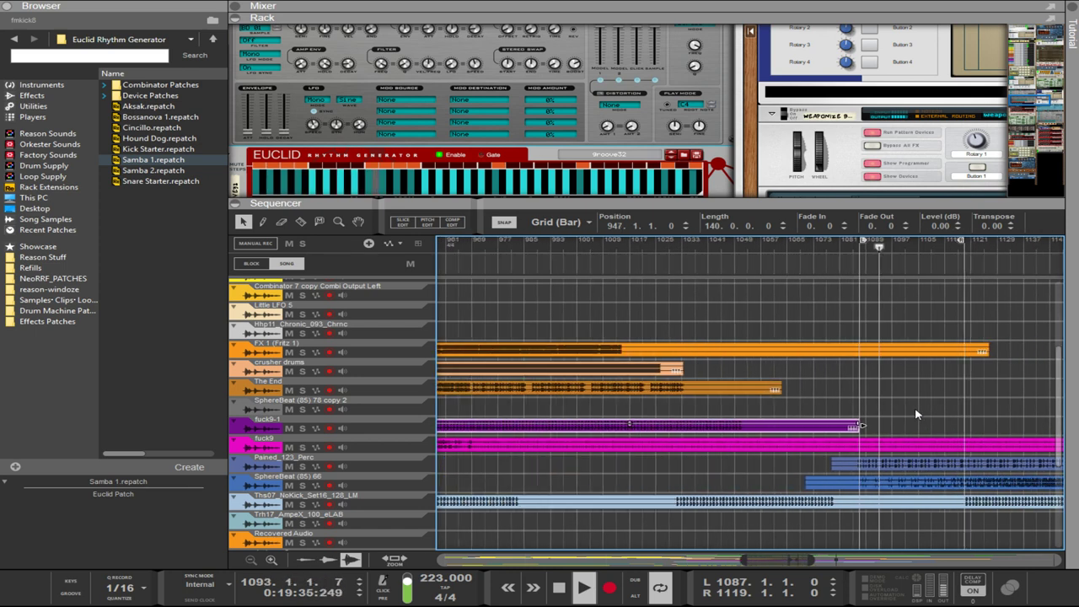
scroll(918, 414, down, 2)
scroll(1032, 418, down, 3)
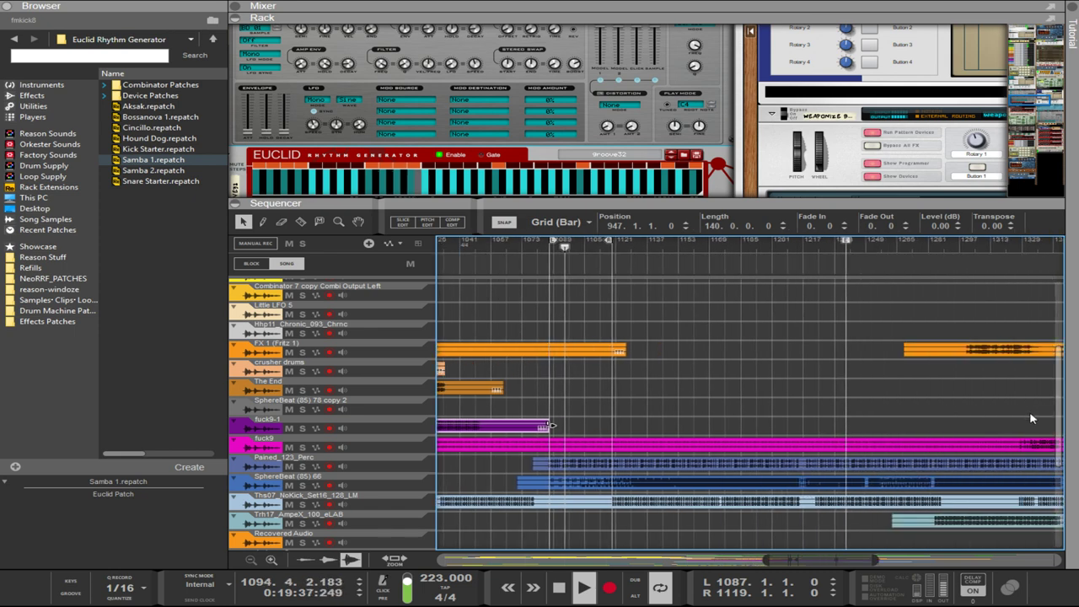
scroll(980, 422, right, 2)
scroll(745, 407, down, 3)
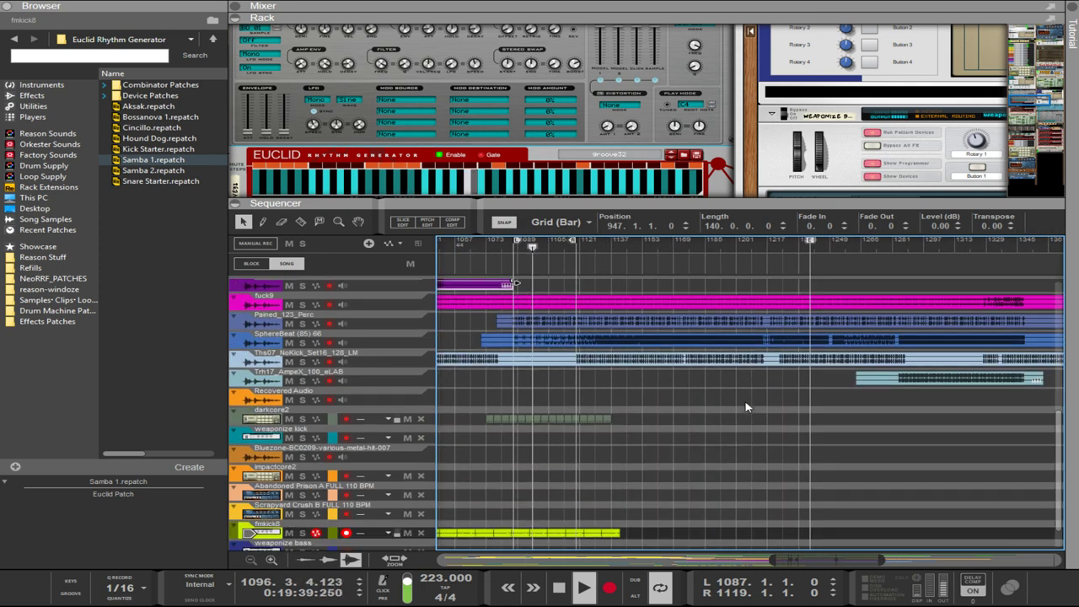
scroll(745, 407, down, 1)
scroll(745, 407, up, 4)
scroll(745, 407, down, 4)
scroll(746, 408, up, 3)
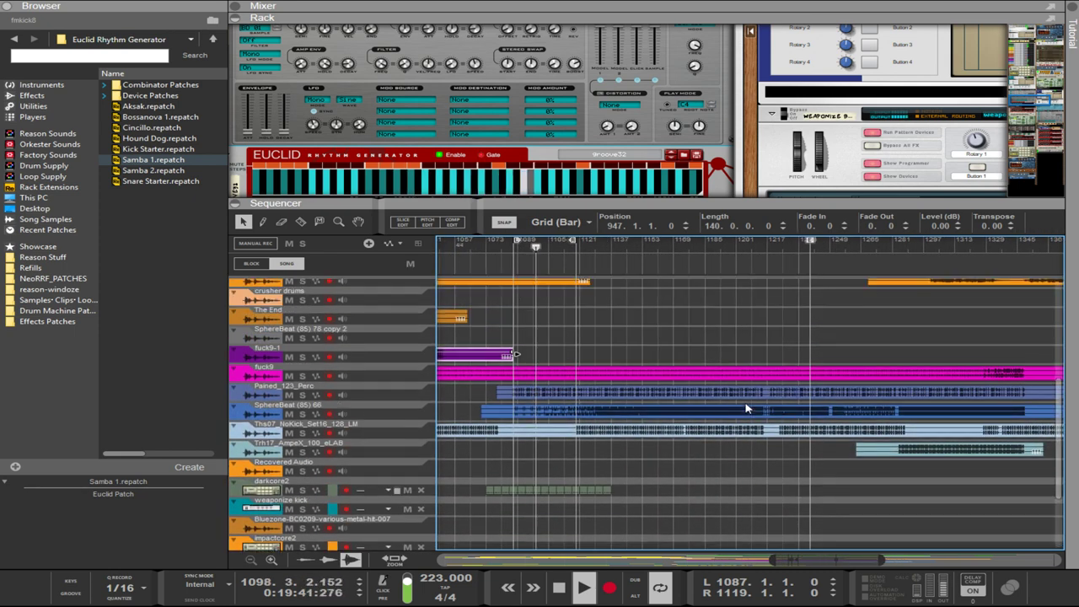
drag(462, 396, 561, 411)
- Trial-nudge both clips between bars 1110 and 1079, then undo back to bar 1079
key(ctrl+Right)
key(ctrl+Right)
key(ctrl+Right)
key(ctrl+Right)
key(ctrl+Right)
key(ctrl+Right)
key(ctrl+Right)
key(ctrl+Right)
key(ctrl+Right)
key(ctrl+Right)
key(ctrl+Right)
key(ctrl+Right)
key(ctrl+Right)
key(ctrl+Right)
key(ctrl+Right)
key(ctrl+Right)
key(ctrl+Right)
key(ctrl+Right)
key(ctrl+Right)
key(ctrl+Right)
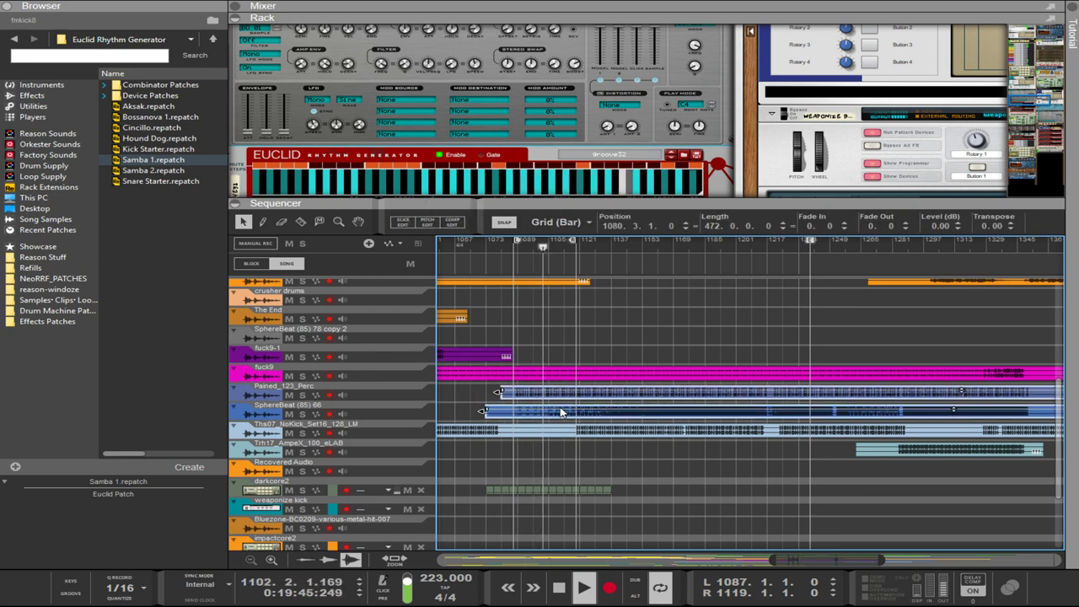
key(ctrl+Right)
key(ctrl+Right)
key(ctrl+Right)
key(ctrl+Right)
key(ctrl+Right)
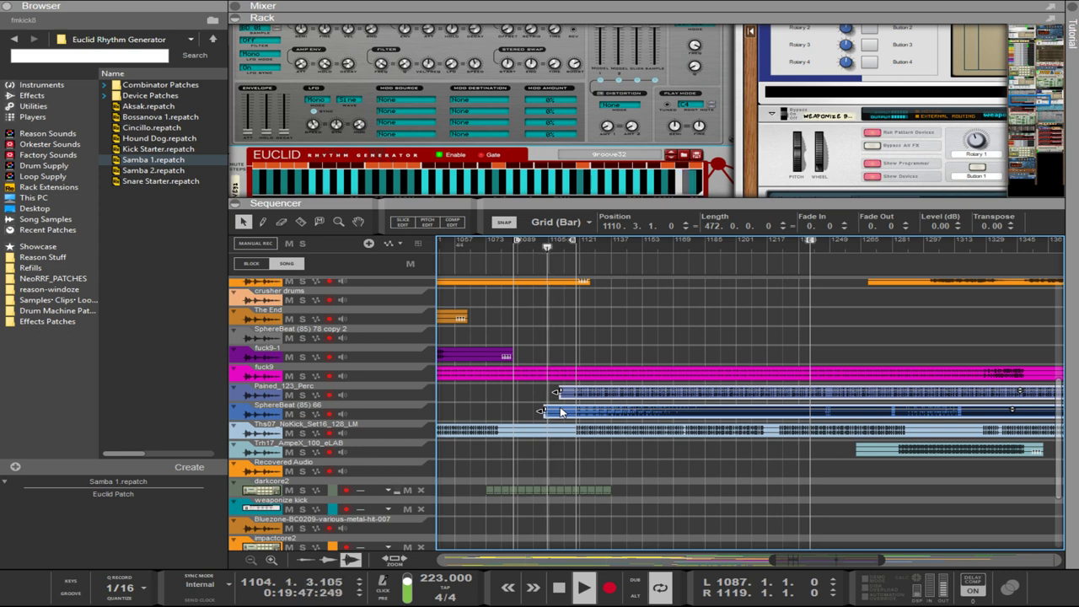
key(ctrl+Left)
key(ctrl+Left)
key(ctrl+Left)
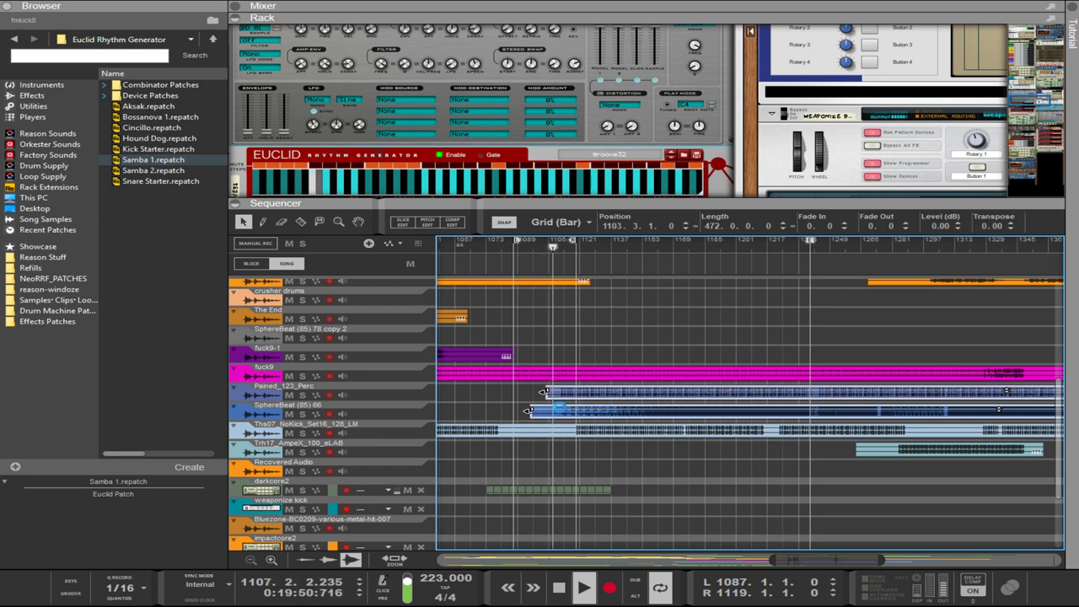
key(ctrl+Left)
key(ctrl+Left)
key(ctrl+Left)
key(ctrl+Left)
key(ctrl+Left)
key(ctrl+Left)
key(ctrl+Left)
key(ctrl+Left)
key(ctrl+Left)
key(ctrl+Left)
key(ctrl+Left)
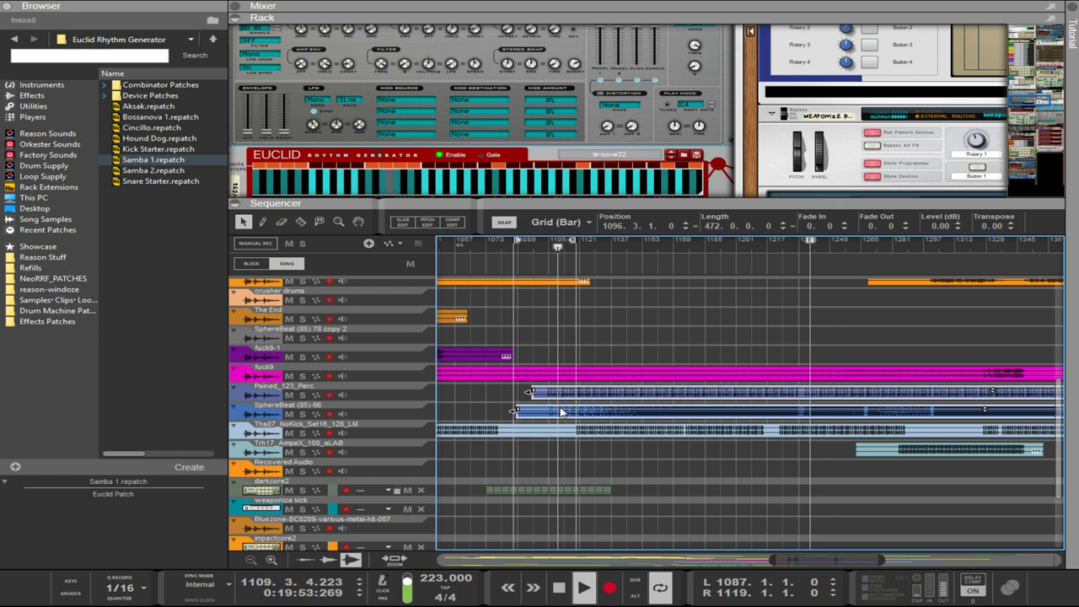
key(ctrl+Left)
key(ctrl+Left)
key(ctrl+Left)
key(ctrl+Left)
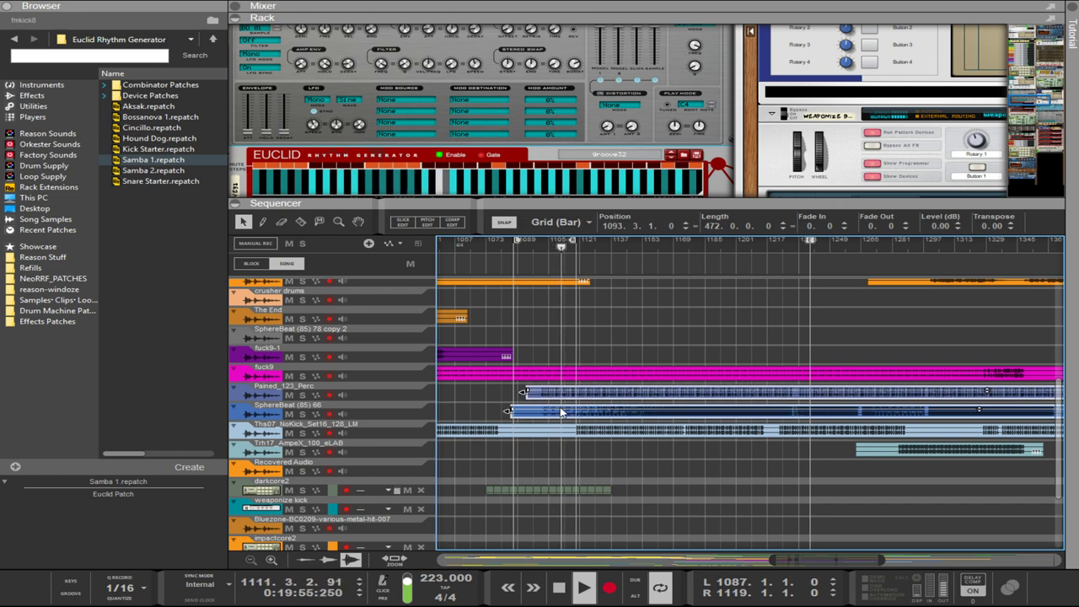
key(ctrl+Left)
key(ctrl+Left)
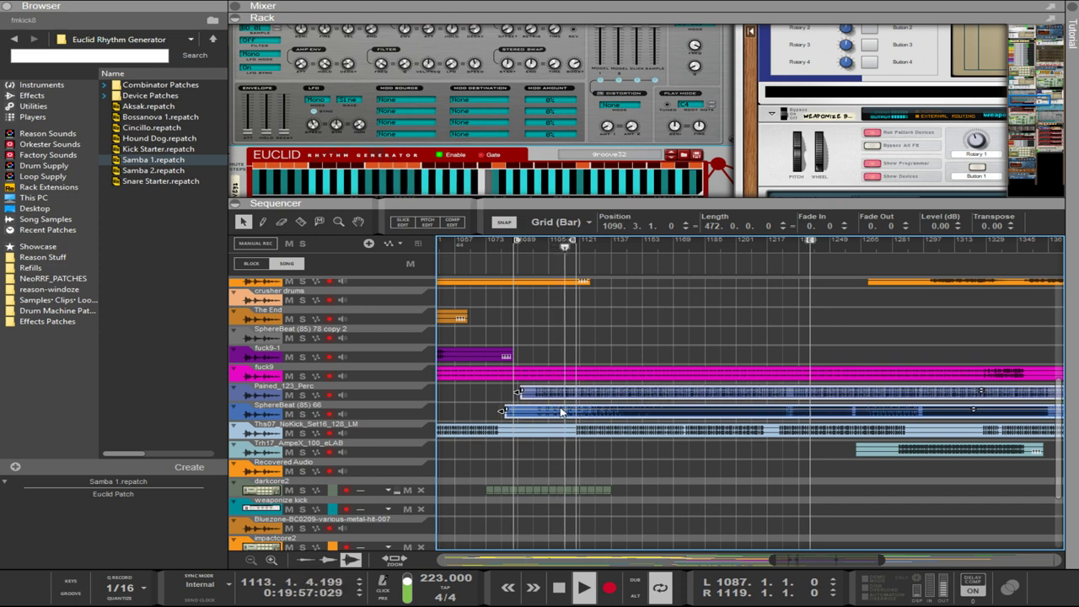
key(ctrl+Left)
key(ctrl+Left)
key(ctrl+Left)
key(ctrl+Left)
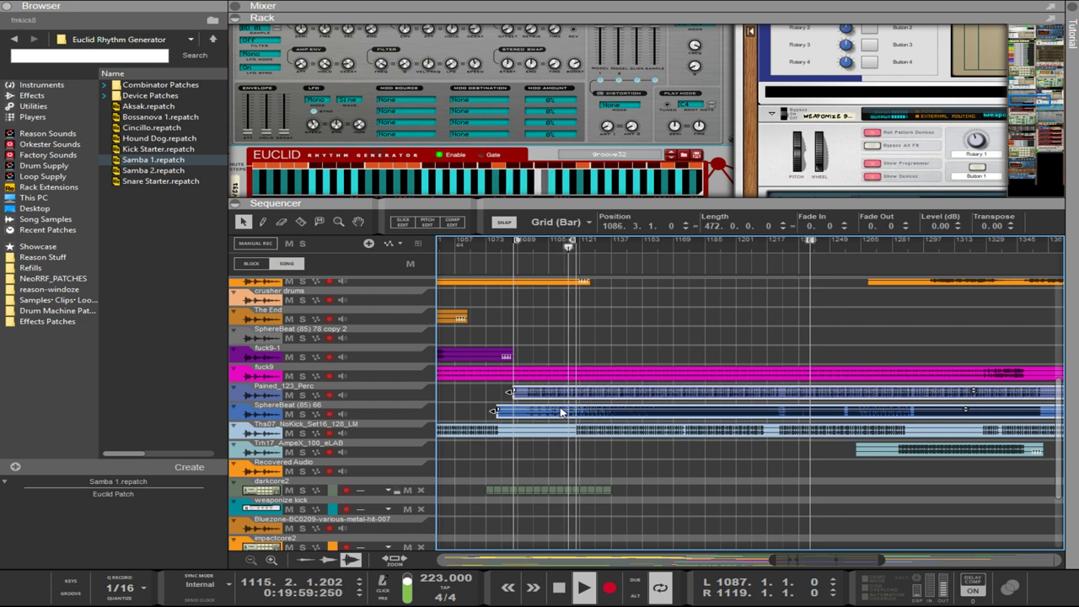
key(ctrl+Left)
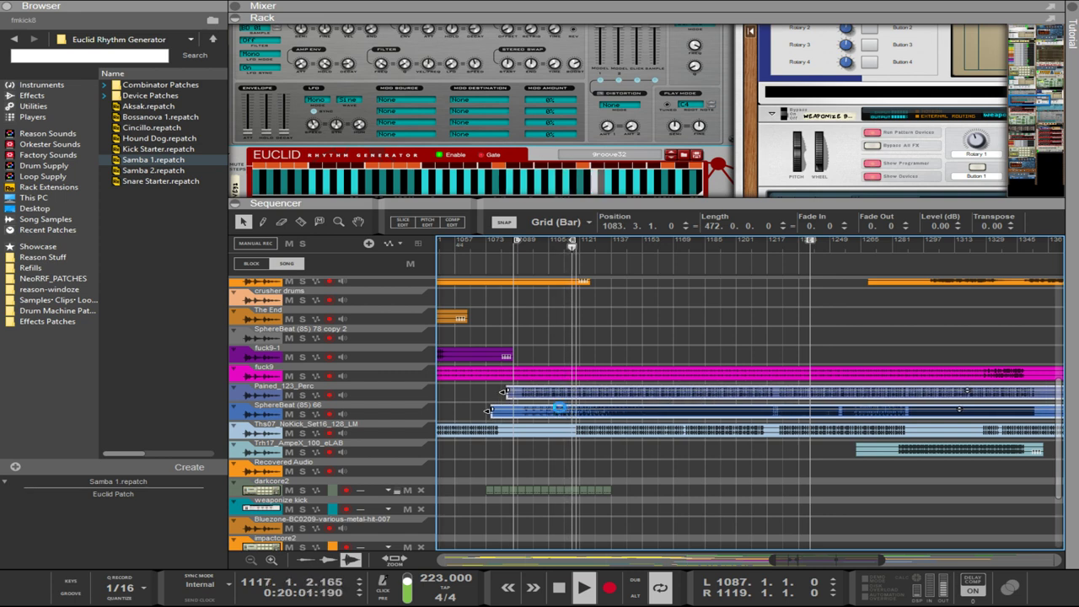
key(ctrl+Left)
key(ctrl+Left)
key(ctrl+Left)
key(ctrl+Left)
key(ctrl+Left)
key(ctrl+Left)
key(ctrl+z)
key(ctrl+z)
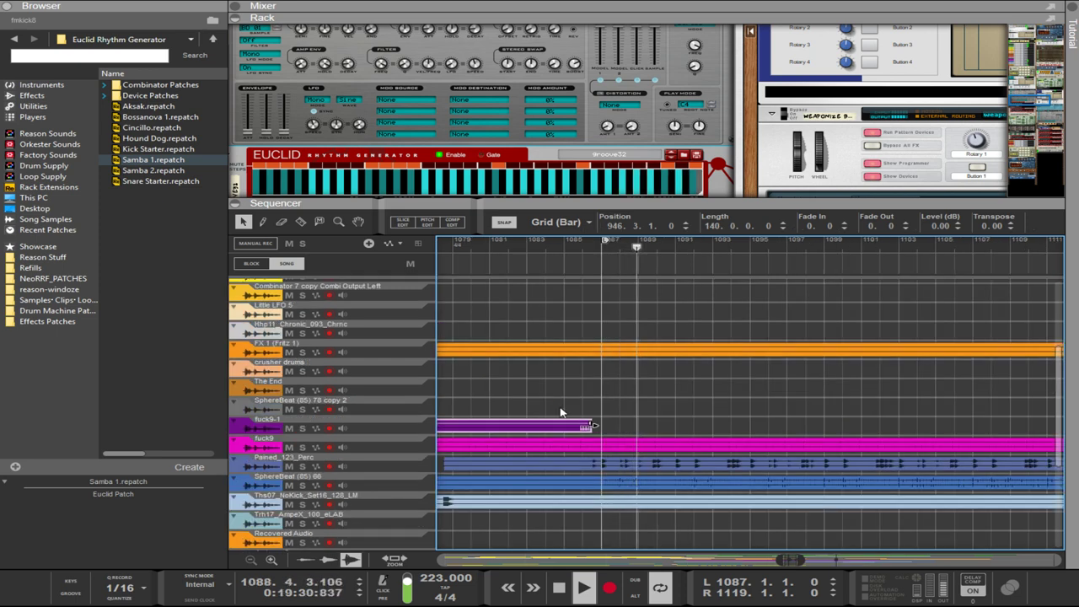
key(ctrl+Right)
key(ctrl+z)
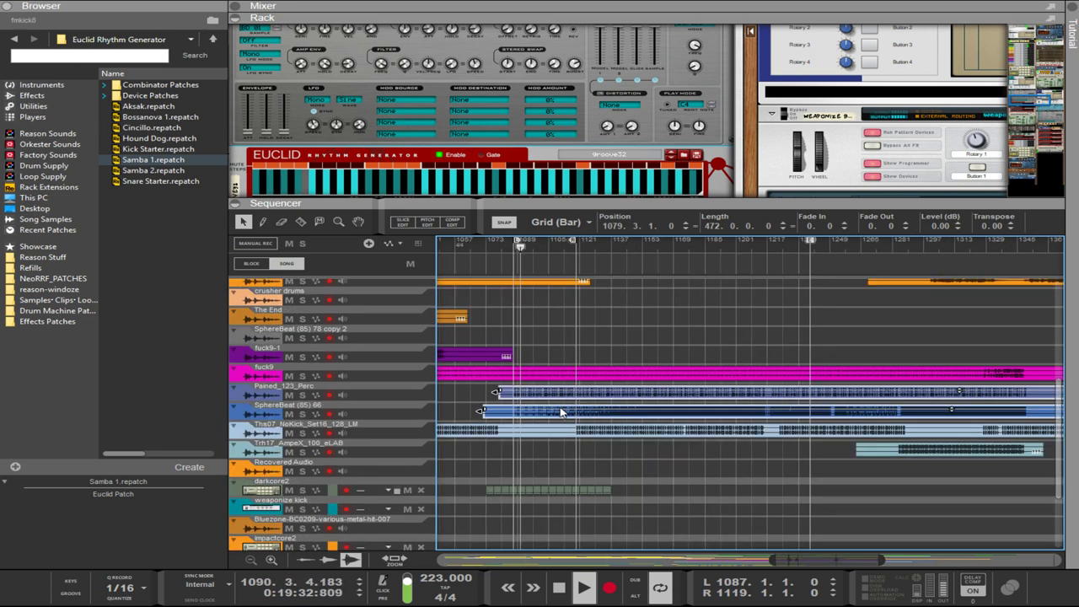
- Step both clips later through bars 1112, 1173 and 1233 to start at bar 1280
key(ctrl+Left)
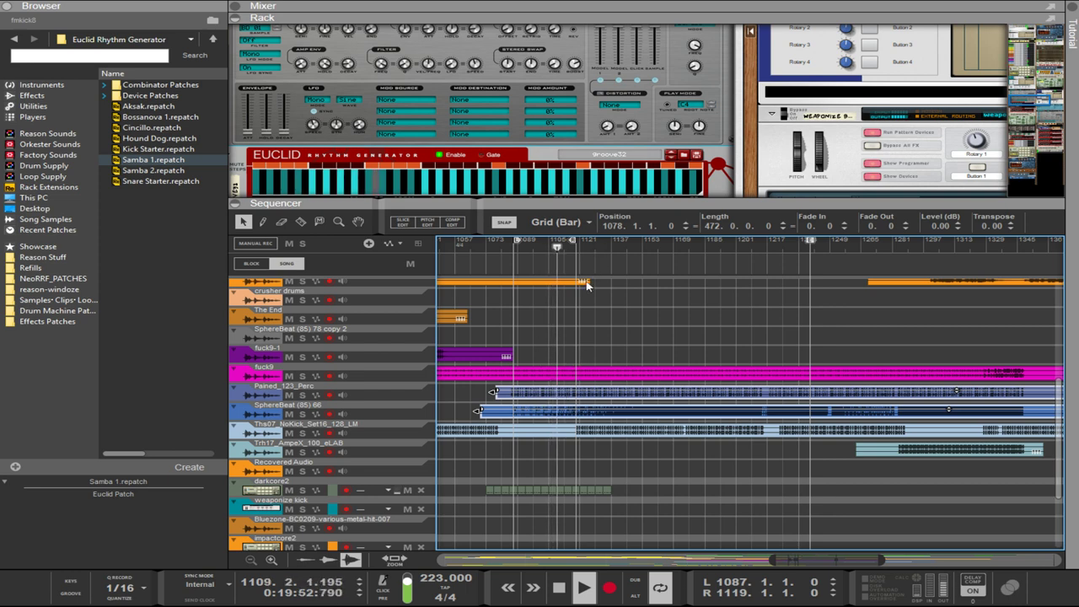
key(ctrl+Right)
key(ctrl+Right)
key(ctrl+Right)
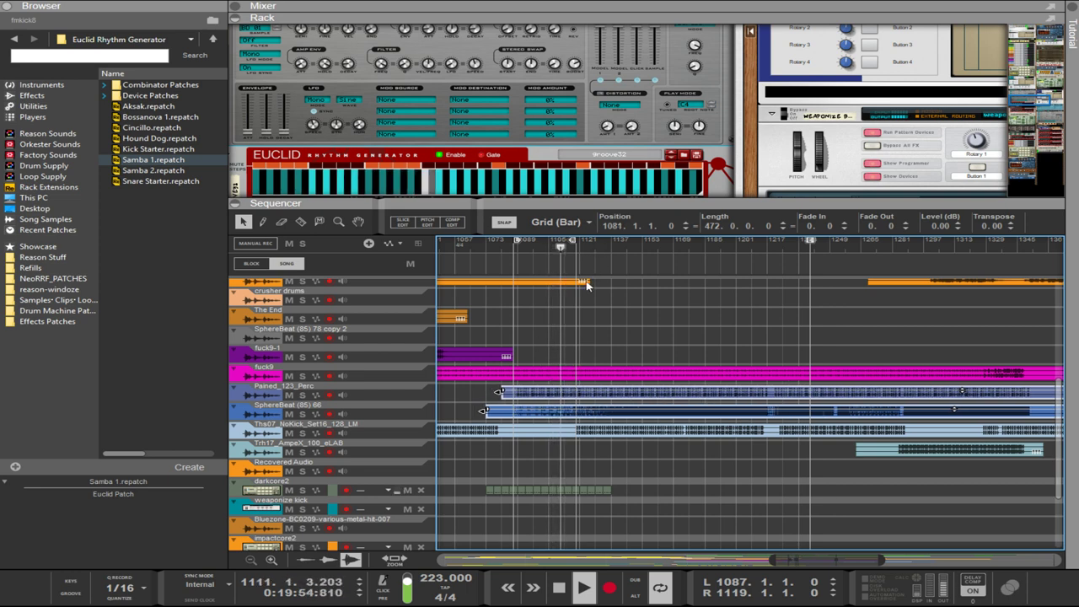
key(ctrl+Right)
key(ctrl+Right)
key(ctrl+Right)
key(ctrl+Right)
key(ctrl+Right)
key(ctrl+Right)
key(ctrl+Right)
key(ctrl+Right)
key(ctrl+Right)
key(ctrl+Right)
key(ctrl+Right)
key(ctrl+Right)
key(ctrl+Right)
key(ctrl+Right)
key(ctrl+Right)
key(ctrl+Right)
key(ctrl+Right)
key(ctrl+Right)
key(ctrl+Right)
key(ctrl+Right)
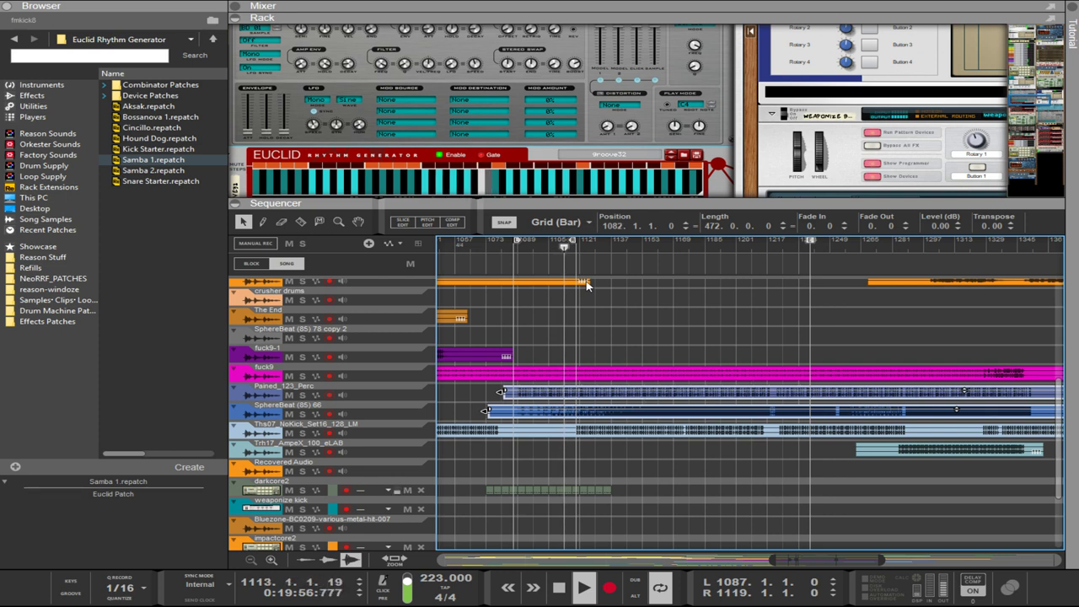
key(ctrl+Right)
key(ctrl+Right)
key(ctrl+Right)
key(ctrl+Right)
key(ctrl+Right)
key(ctrl+Right)
key(ctrl+Right)
key(ctrl+Right)
key(ctrl+Right)
key(ctrl+Right)
key(ctrl+Right)
key(ctrl+Right)
key(ctrl+Right)
key(ctrl+Right)
key(ctrl+Right)
key(ctrl+Right)
key(ctrl+Right)
key(ctrl+Right)
key(ctrl+Right)
key(ctrl+Right)
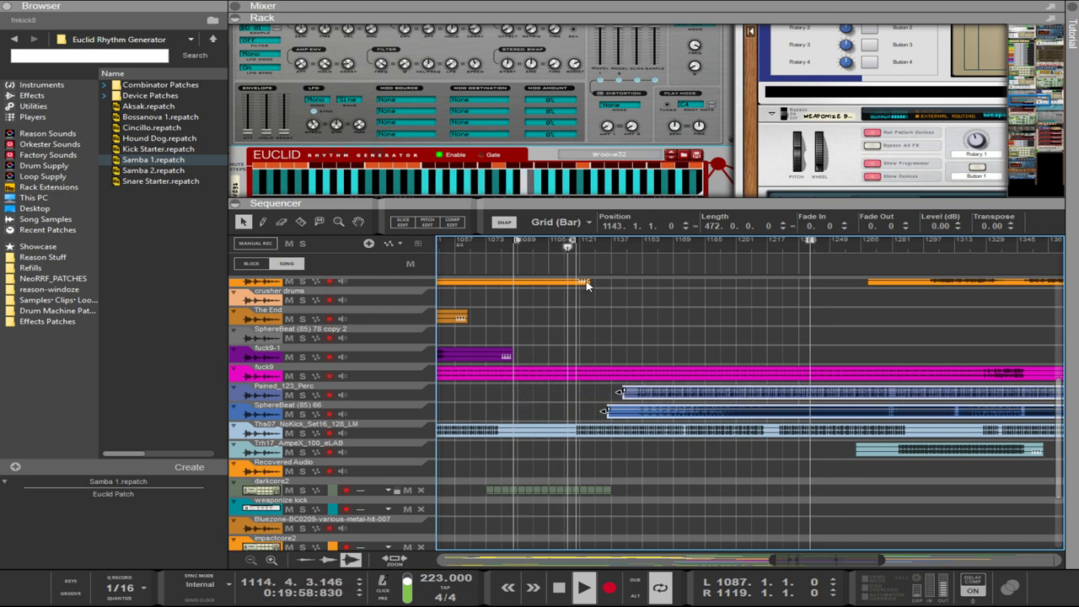
key(ctrl+Right)
key(ctrl+Right)
key(ctrl+Right)
key(ctrl+Right)
key(ctrl+Right)
key(ctrl+Right)
key(ctrl+Right)
key(ctrl+Right)
key(ctrl+Right)
key(ctrl+Right)
key(ctrl+Right)
key(ctrl+Right)
key(ctrl+Right)
key(ctrl+Right)
key(ctrl+Right)
key(ctrl+Right)
key(ctrl+Right)
key(ctrl+Right)
key(ctrl+Right)
key(ctrl+Right)
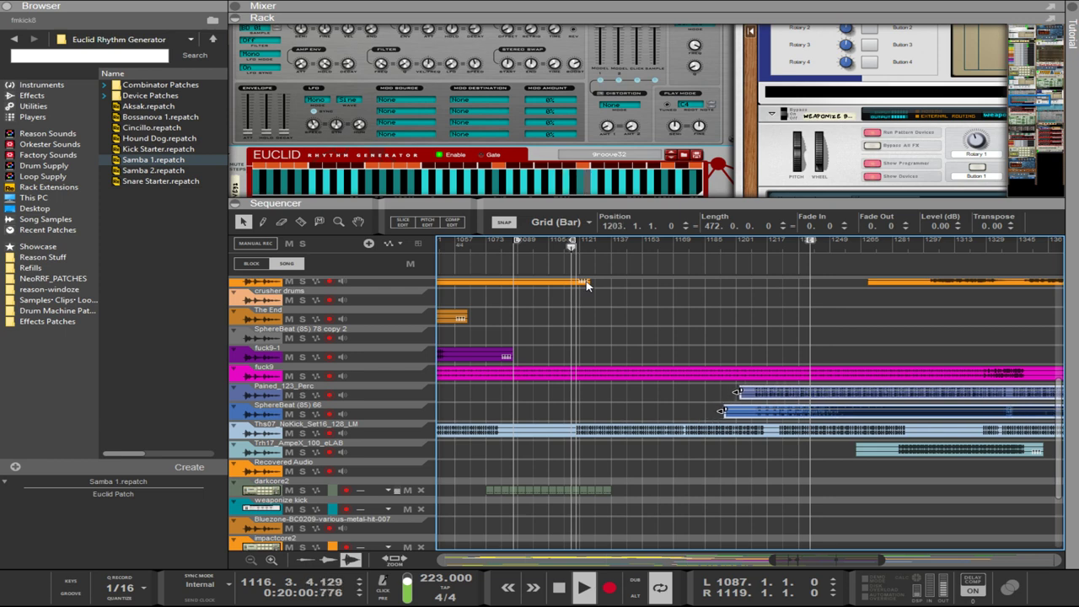
key(ctrl+Right)
key(ctrl+Right)
key(ctrl+Right)
key(ctrl+Right)
key(ctrl+Right)
key(ctrl+Right)
key(ctrl+Right)
key(ctrl+Right)
key(ctrl+Right)
key(ctrl+Right)
key(ctrl+Right)
key(ctrl+Right)
key(ctrl+Right)
key(ctrl+Right)
key(ctrl+Right)
key(ctrl+Right)
key(ctrl+Right)
key(ctrl+Right)
key(ctrl+Right)
key(ctrl+Right)
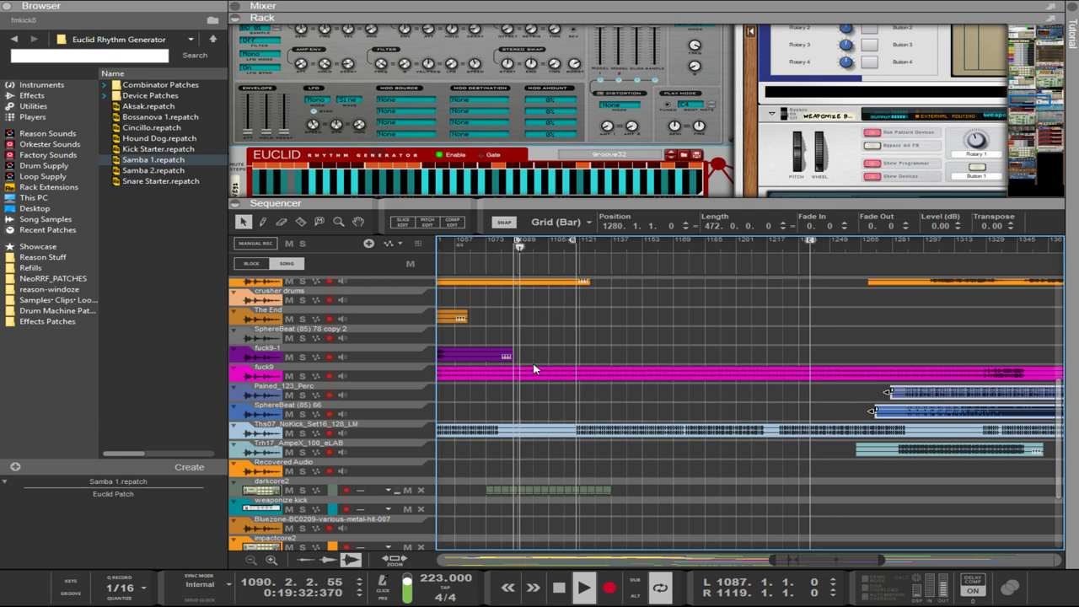
- Mute the fuck9 track, marquee-select the long NN-XT 1 copy 2 clip, and zoom in around it
click(289, 376)
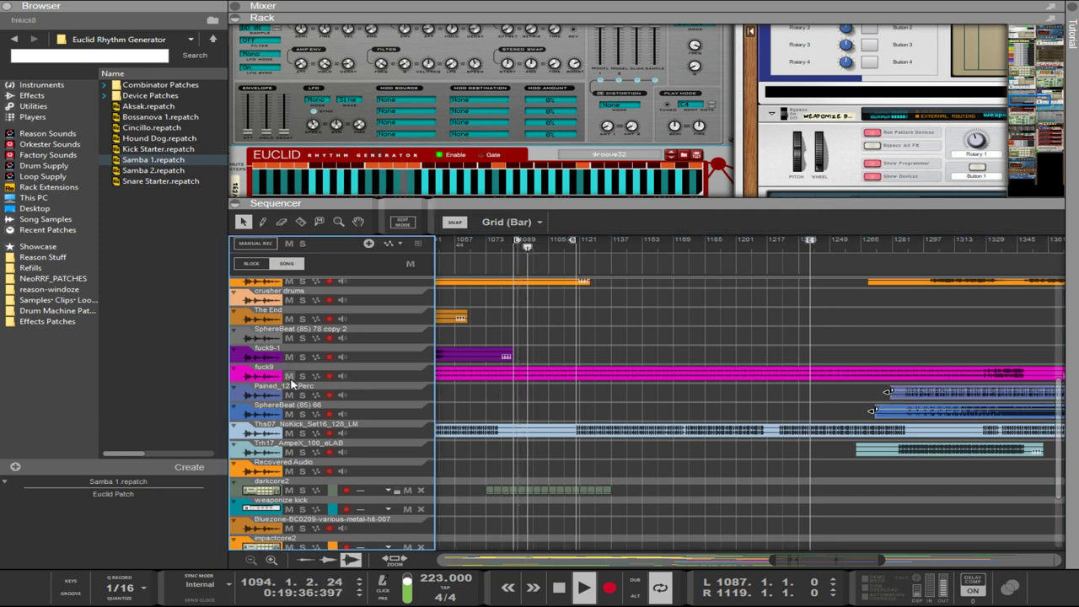
scroll(306, 384, up, 5)
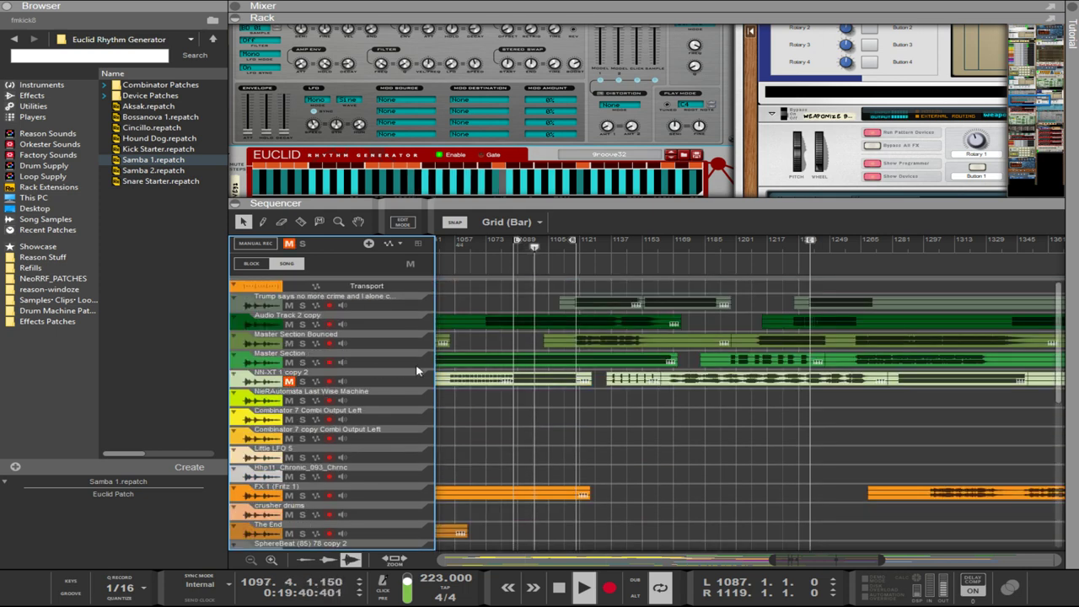
click(564, 381)
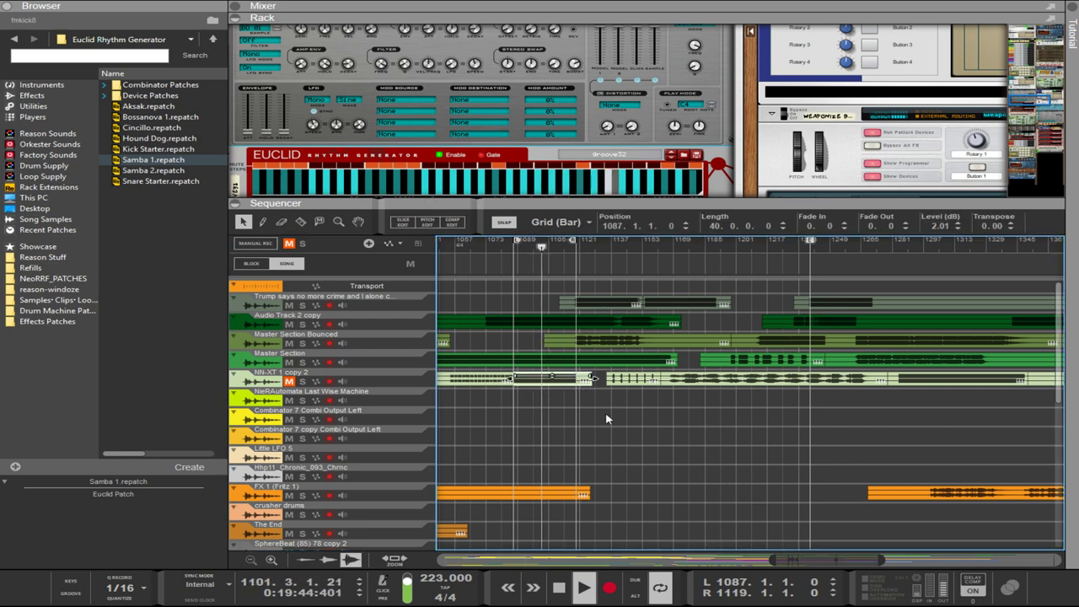
drag(590, 405, 449, 381)
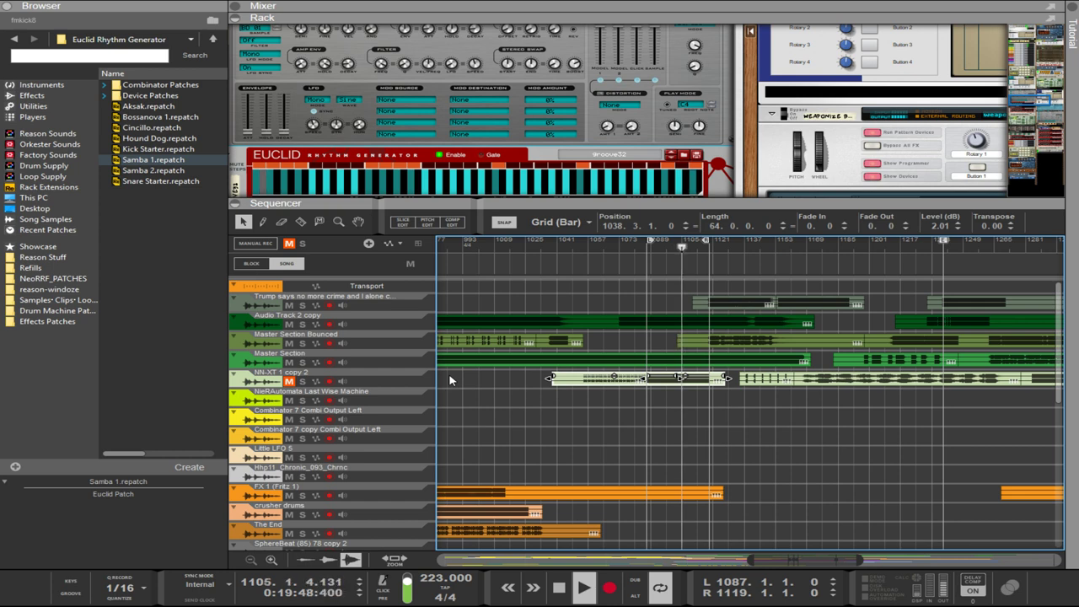
scroll(450, 380, up, 6)
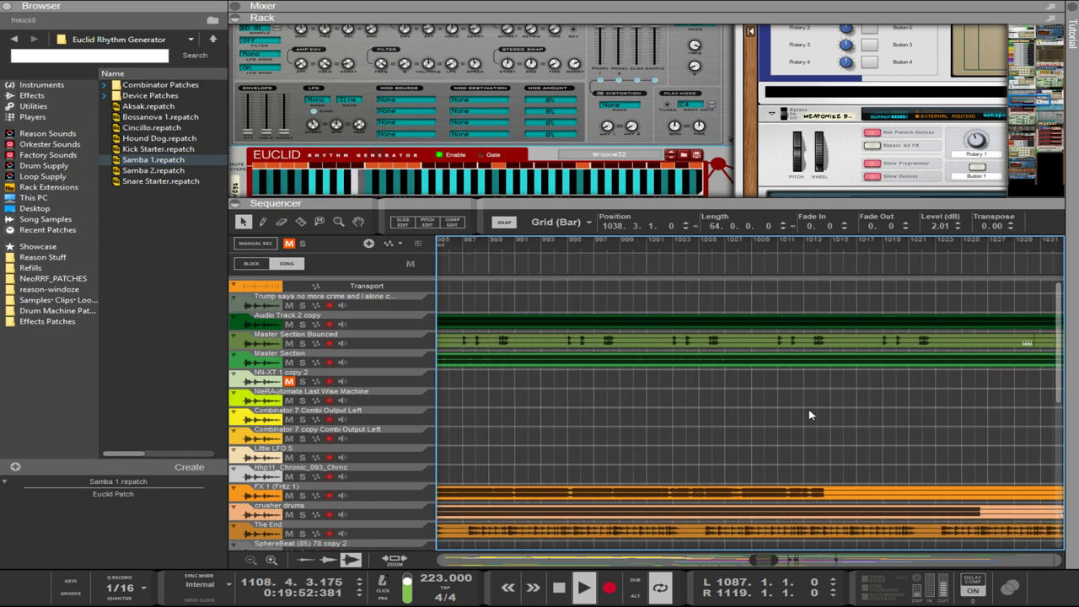
scroll(809, 414, up, 2)
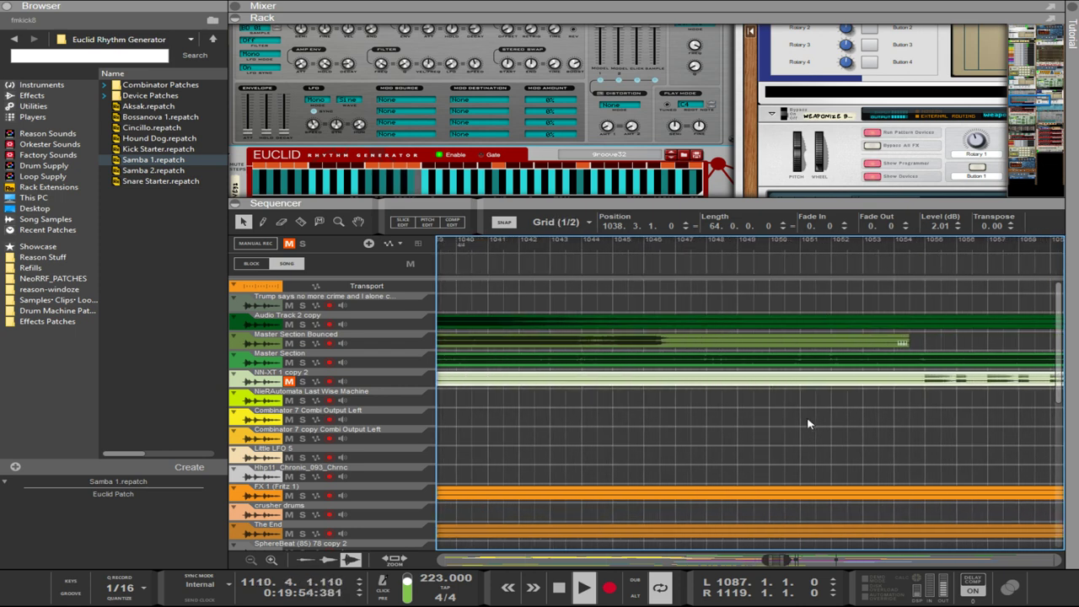
scroll(807, 422, up, 1)
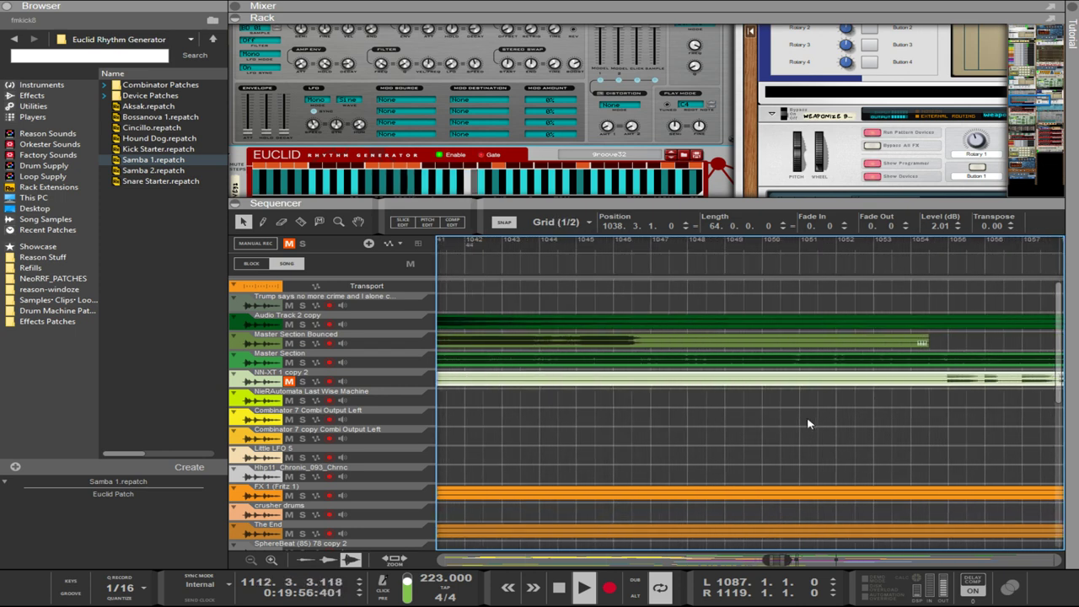
scroll(806, 423, up, 1)
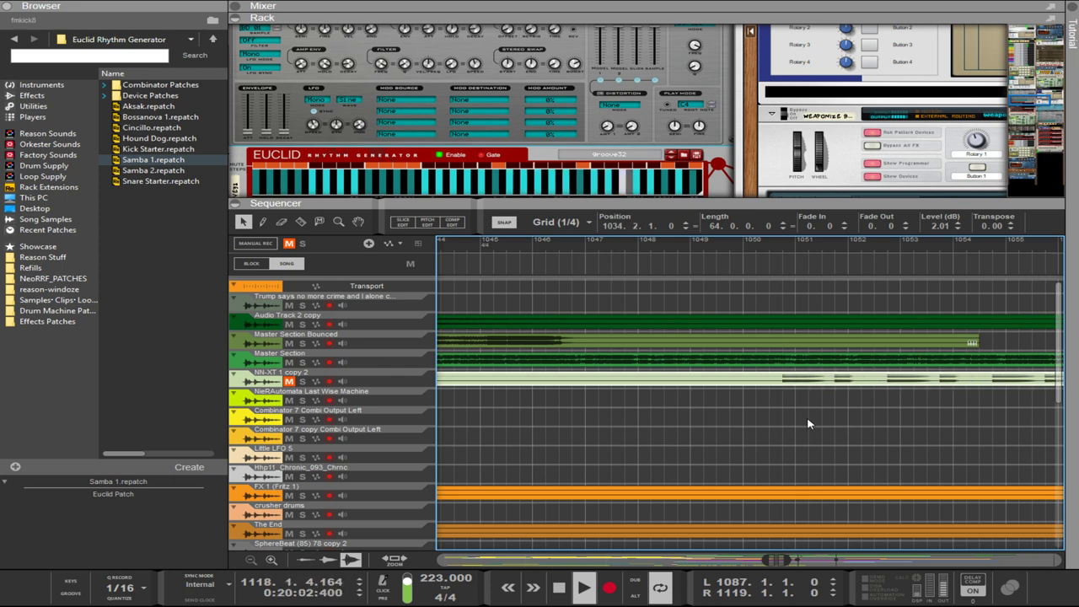
scroll(807, 424, right, 10)
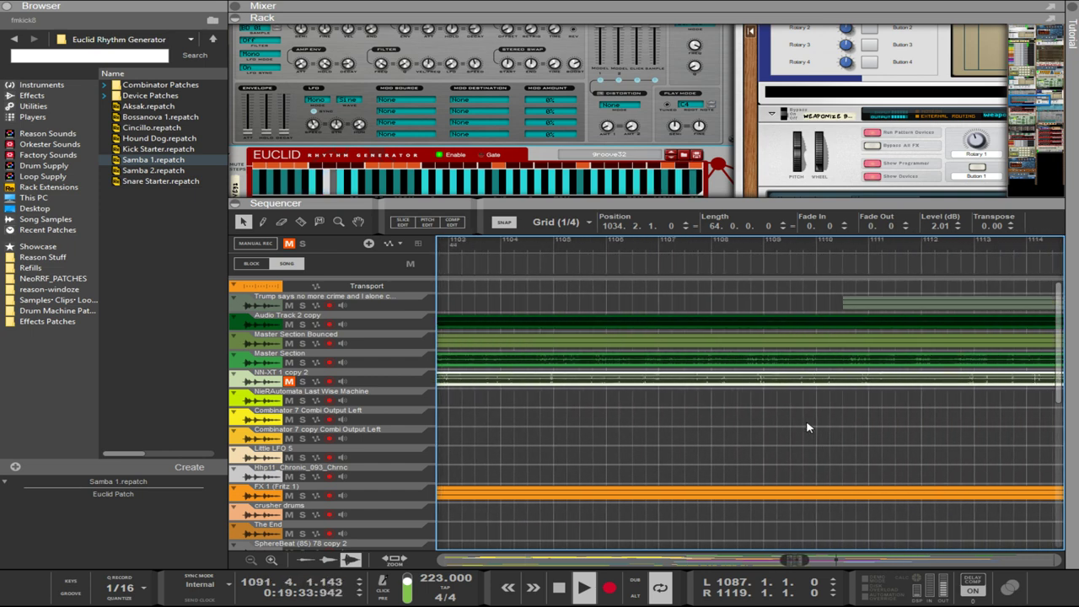
scroll(807, 428, down, 4)
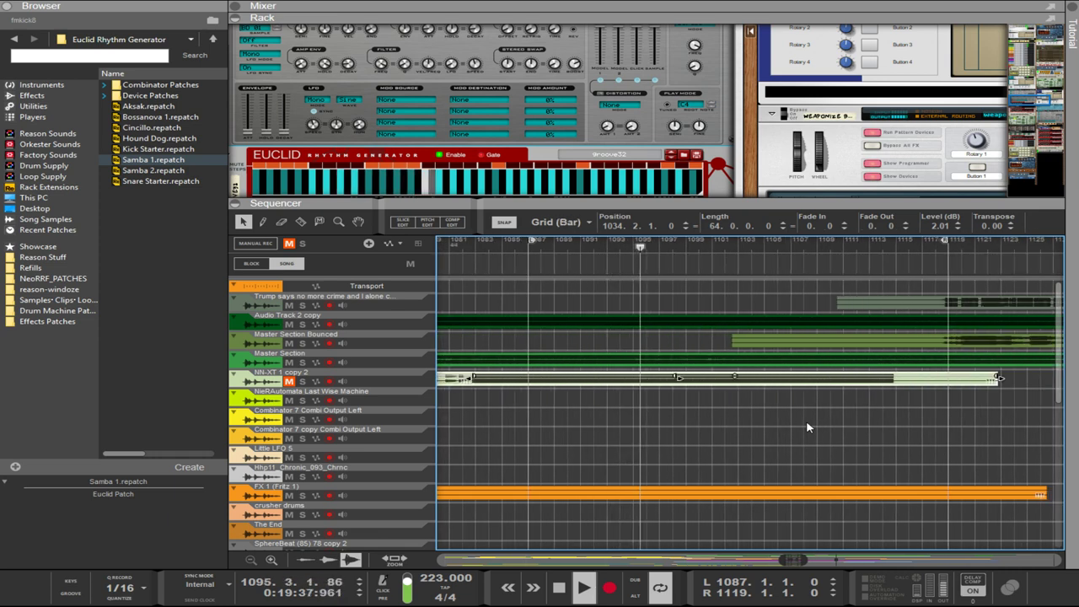
- Nudge the NN-XT 1 copy 2 clip left bar by bar until it starts at 992
key(ctrl+Left)
key(ctrl+Left)
key(ctrl+Left)
key(ctrl+Left)
key(ctrl+Left)
key(ctrl+Left)
key(ctrl+Left)
key(ctrl+Left)
key(ctrl+Left)
key(ctrl+Left)
key(ctrl+Left)
key(ctrl+Left)
key(ctrl+Left)
key(ctrl+Left)
key(ctrl+Left)
key(ctrl+Left)
key(ctrl+Left)
key(ctrl+Left)
key(ctrl+Left)
key(ctrl+Left)
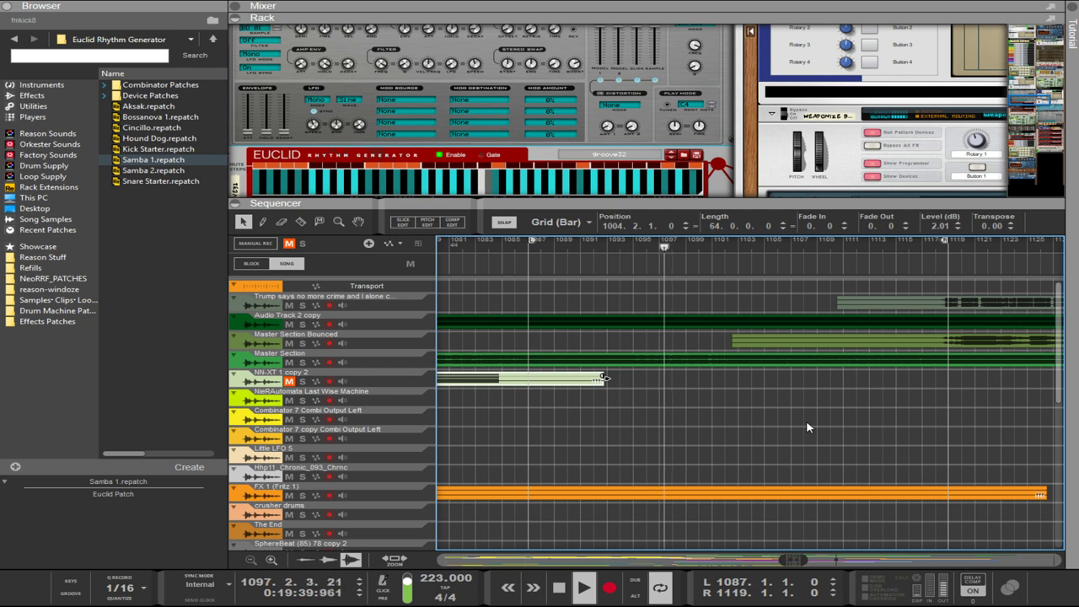
key(ctrl+Right)
key(ctrl+Right)
key(ctrl+Right)
key(ctrl+Left)
key(ctrl+Left)
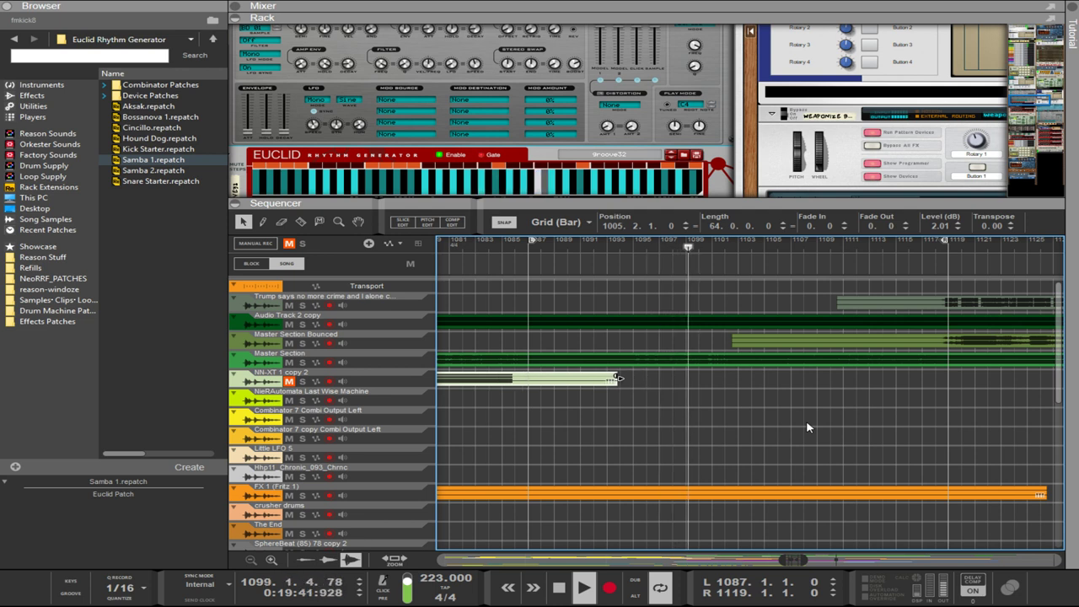
key(ctrl+Left)
key(ctrl+Left)
key(ctrl+Left)
key(ctrl+Left)
key(ctrl+Left)
key(ctrl+Left)
key(ctrl+Left)
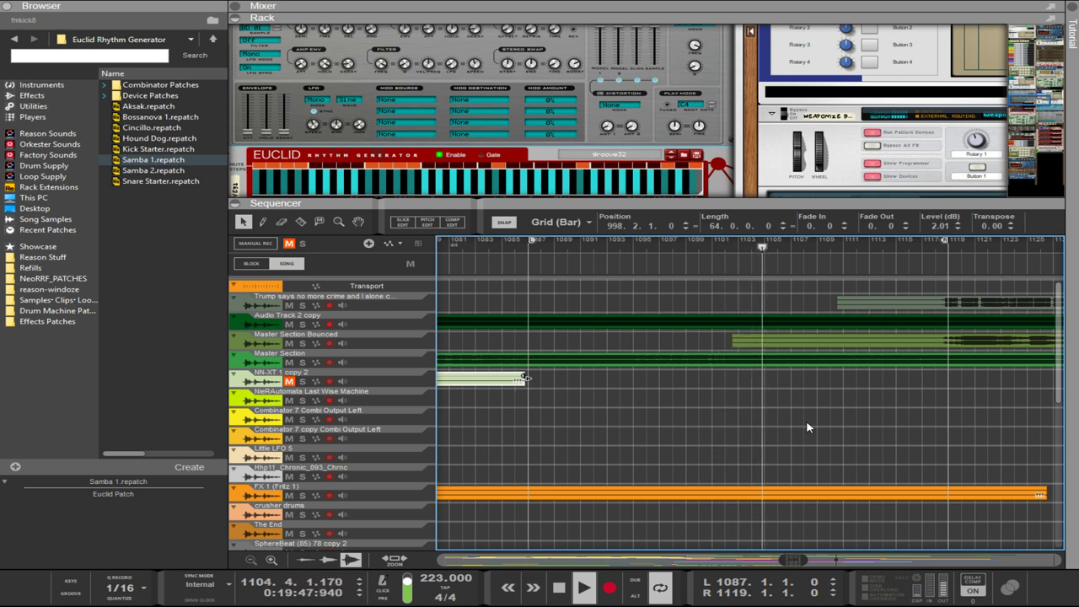
scroll(807, 427, up, 4)
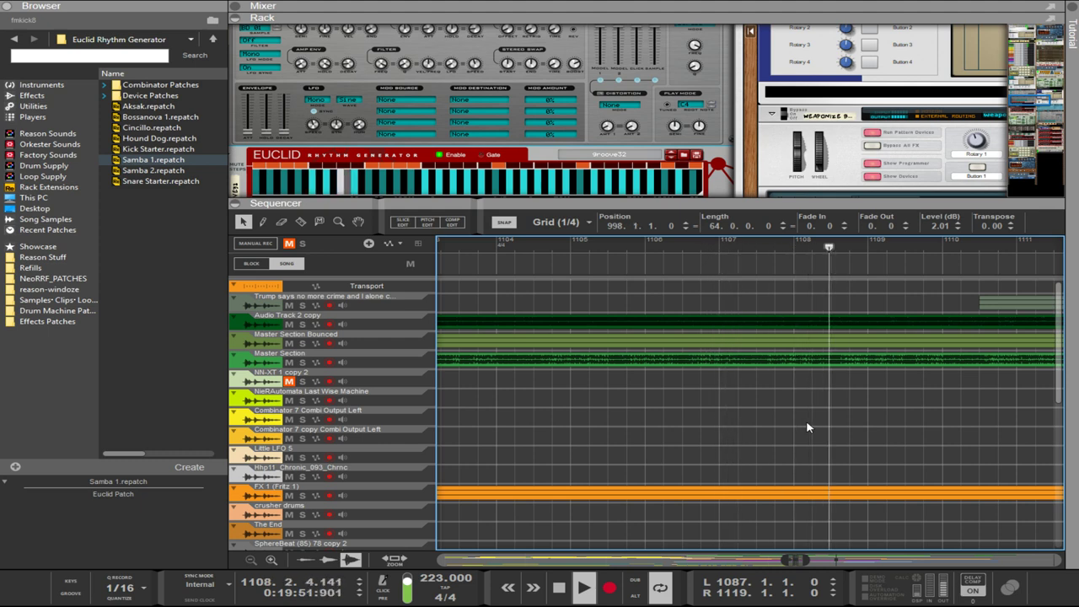
scroll(807, 427, down, 5)
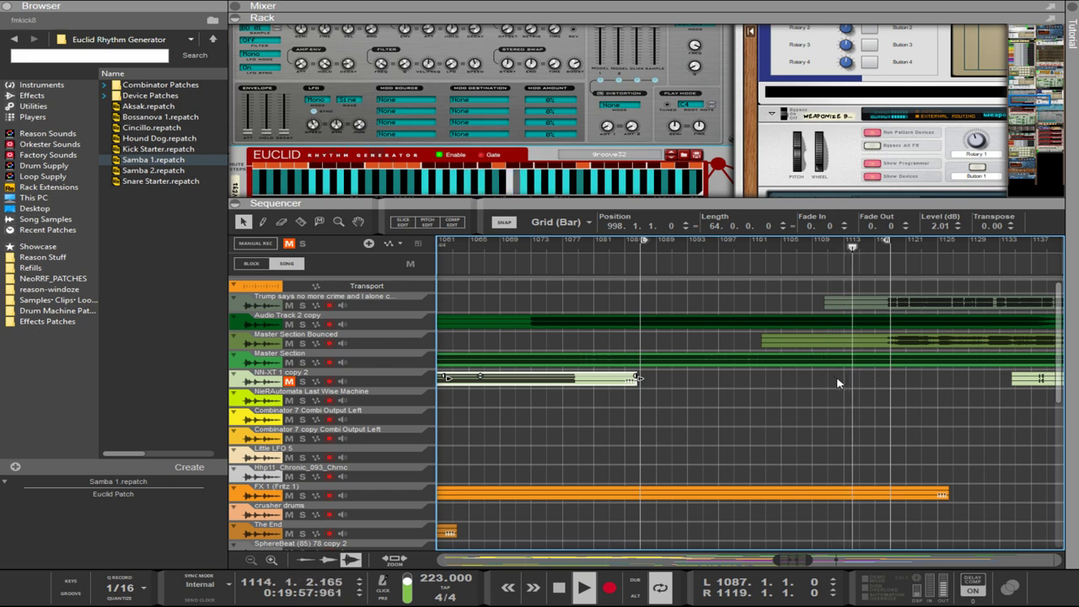
scroll(837, 383, down, 3)
scroll(837, 384, up, 3)
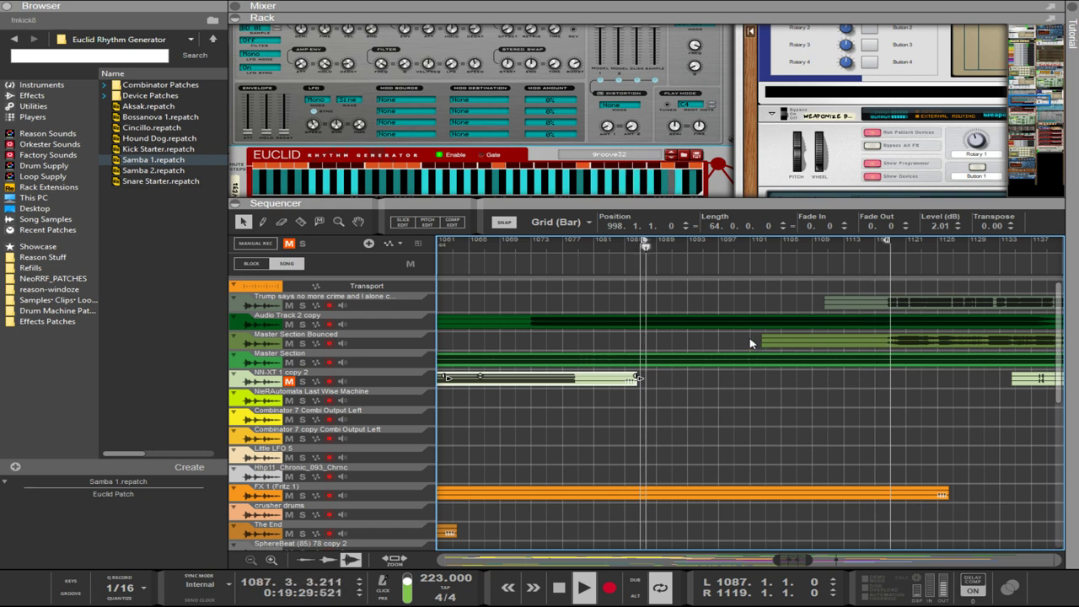
scroll(872, 359, down, 2)
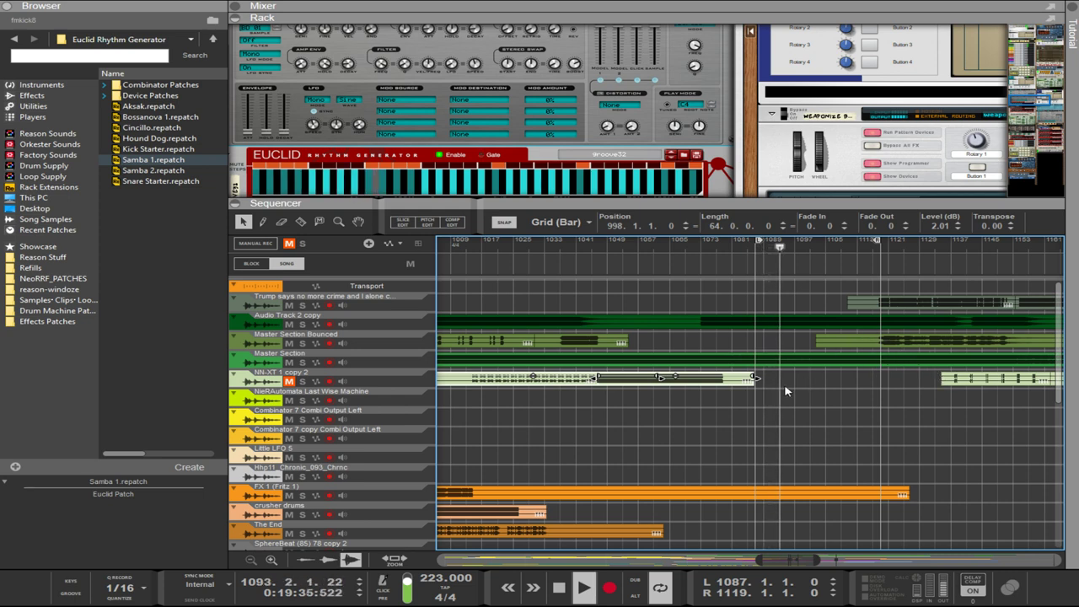
key(ctrl+Left)
key(ctrl+Left)
key(ctrl+Left)
key(ctrl+Left)
key(ctrl+Left)
key(ctrl+Left)
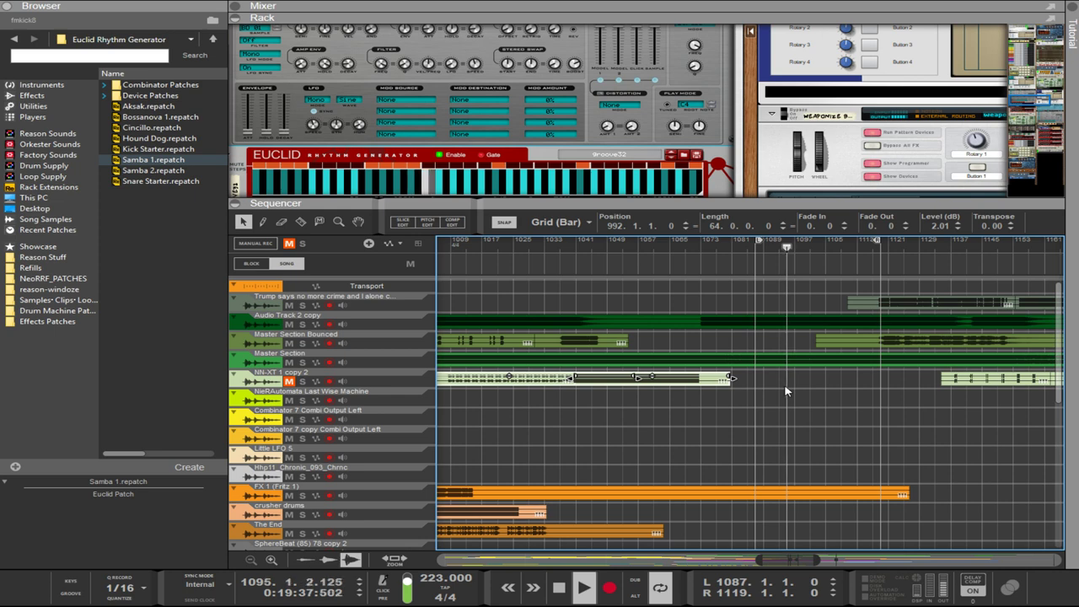
- Set the left loop locator to bar 1073 and scroll back toward the top tracks
ctrl+click(707, 243)
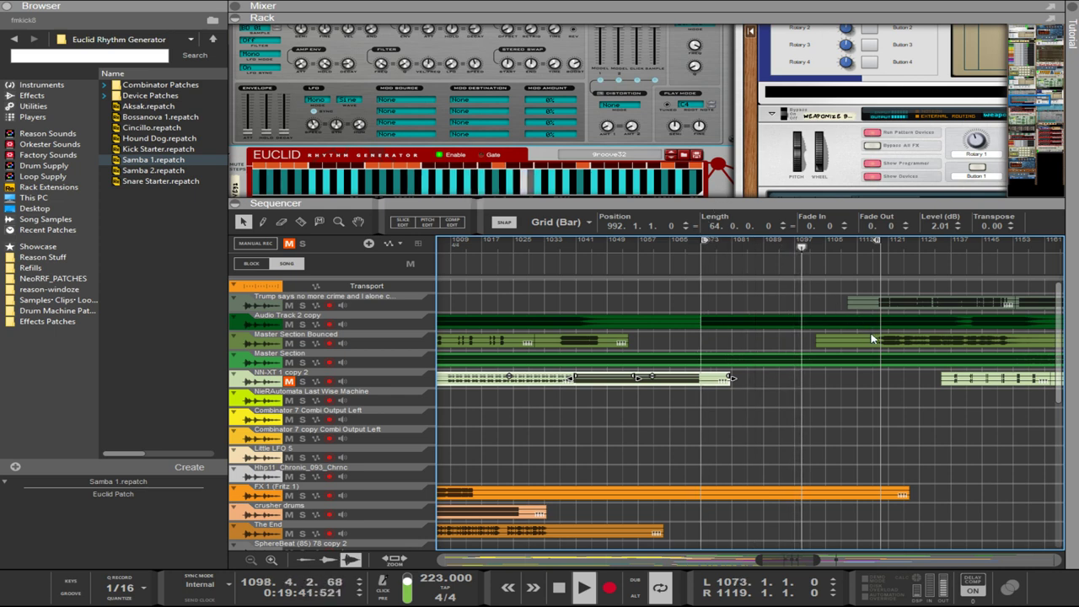
scroll(878, 378, up, 2)
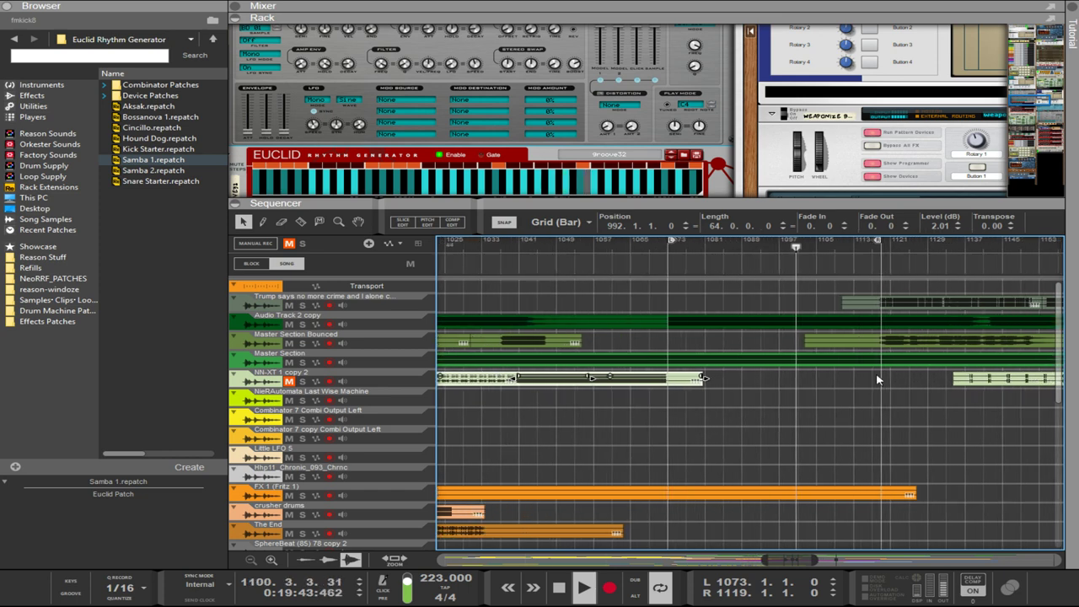
scroll(868, 409, left, 2)
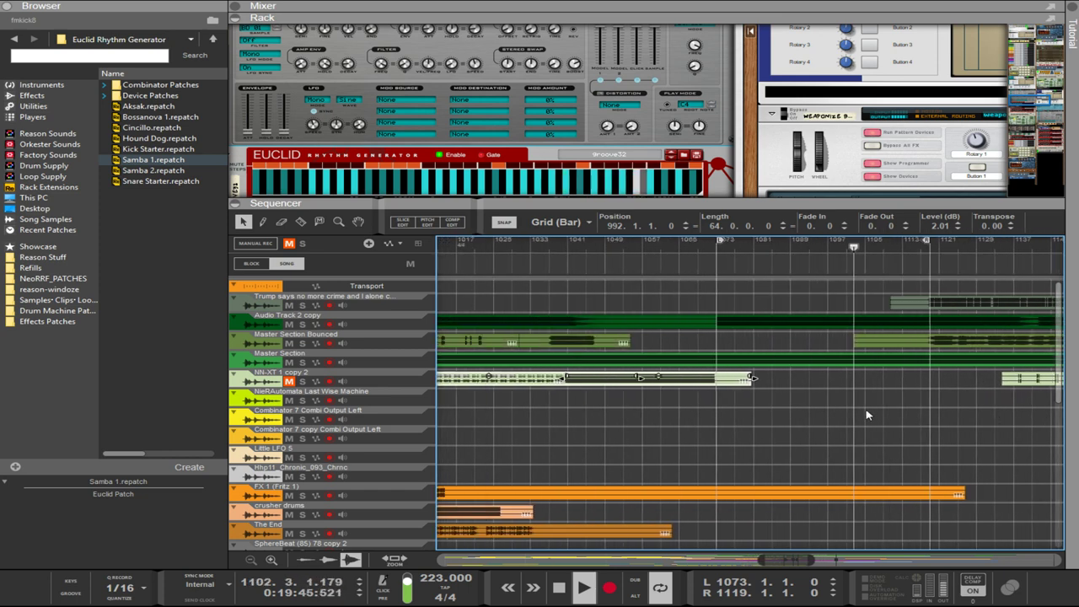
scroll(865, 414, down, 4)
scroll(864, 413, up, 3)
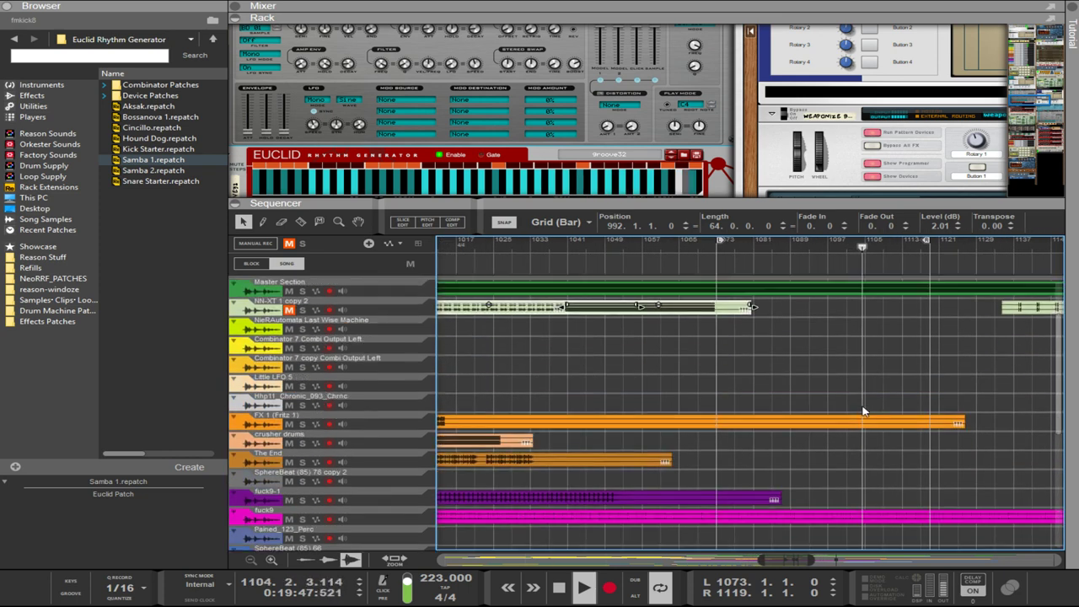
scroll(864, 413, up, 1)
- Drag the top track's speech clip later so it starts at bar 1143.3
scroll(861, 410, down, 4)
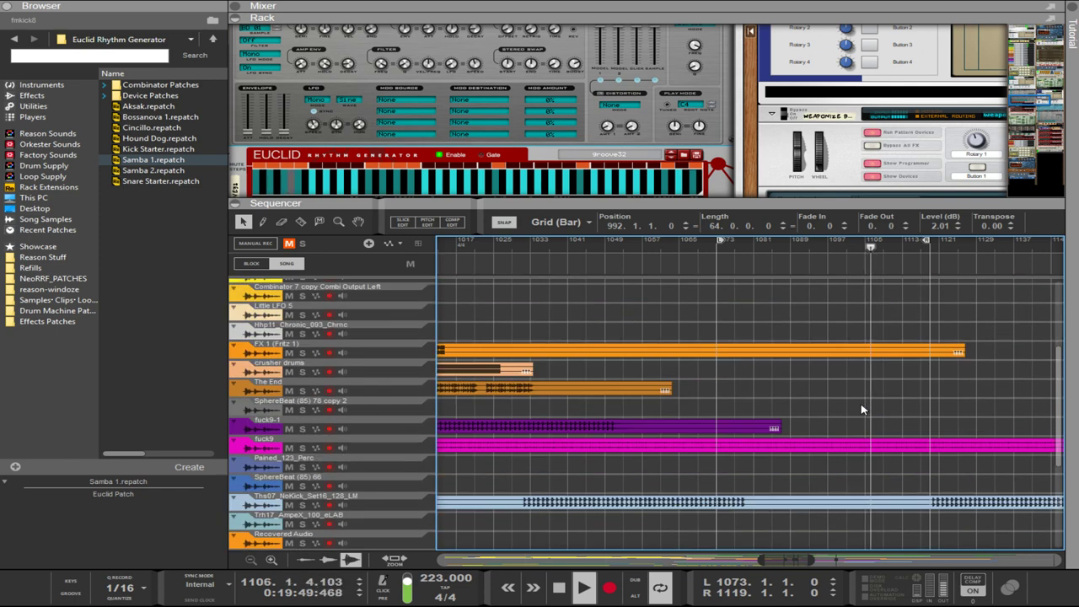
scroll(862, 409, up, 4)
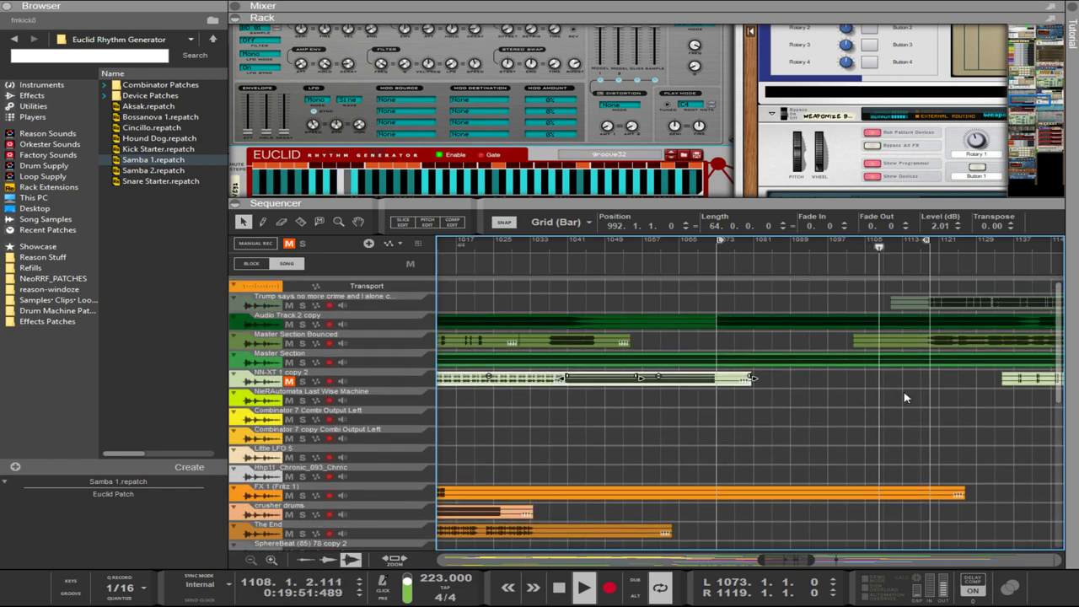
scroll(904, 397, right, 5)
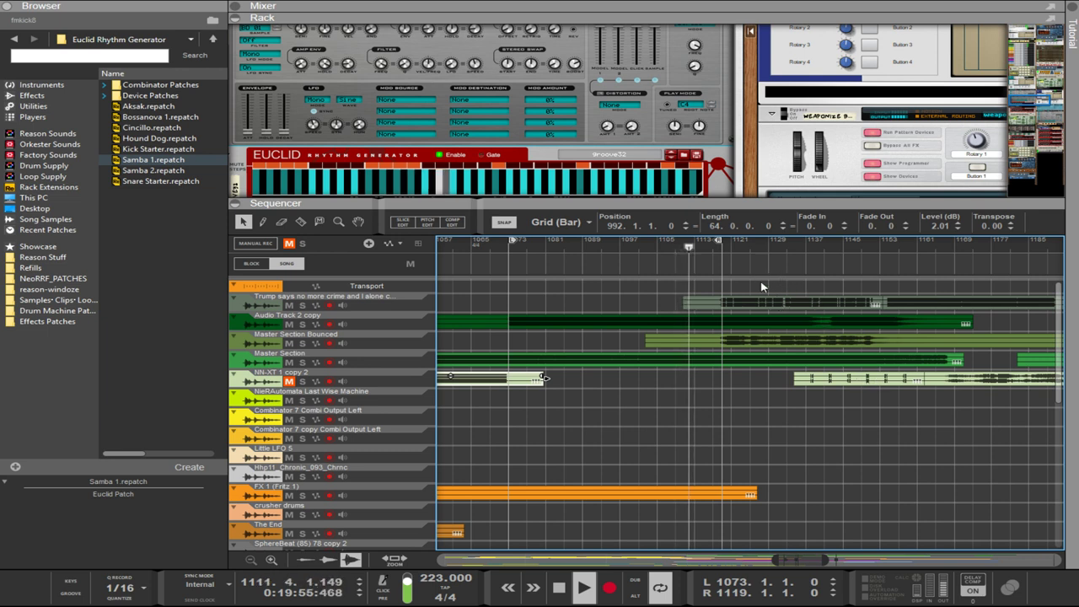
drag(891, 282, 970, 311)
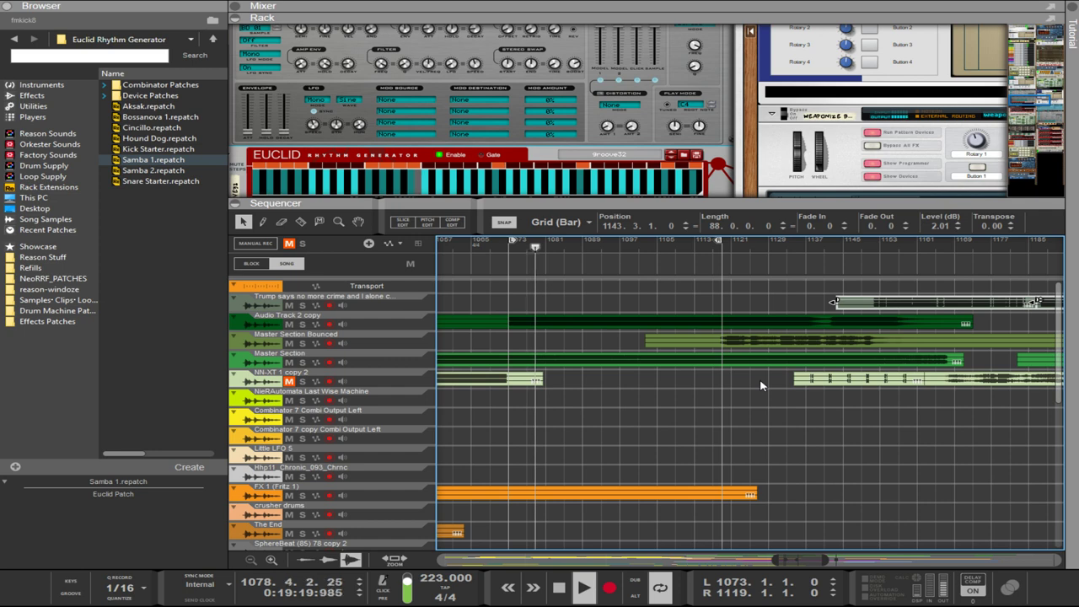
- Deselect the speech clip and set the right loop locator to bar 1141
click(745, 404)
scroll(745, 408, down, 3)
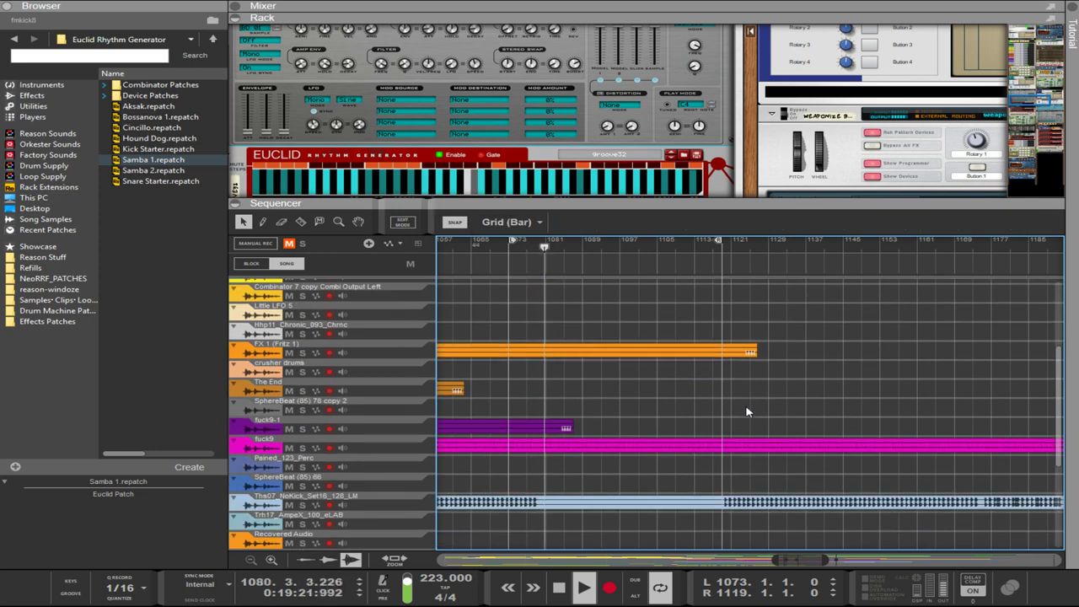
scroll(746, 412, down, 4)
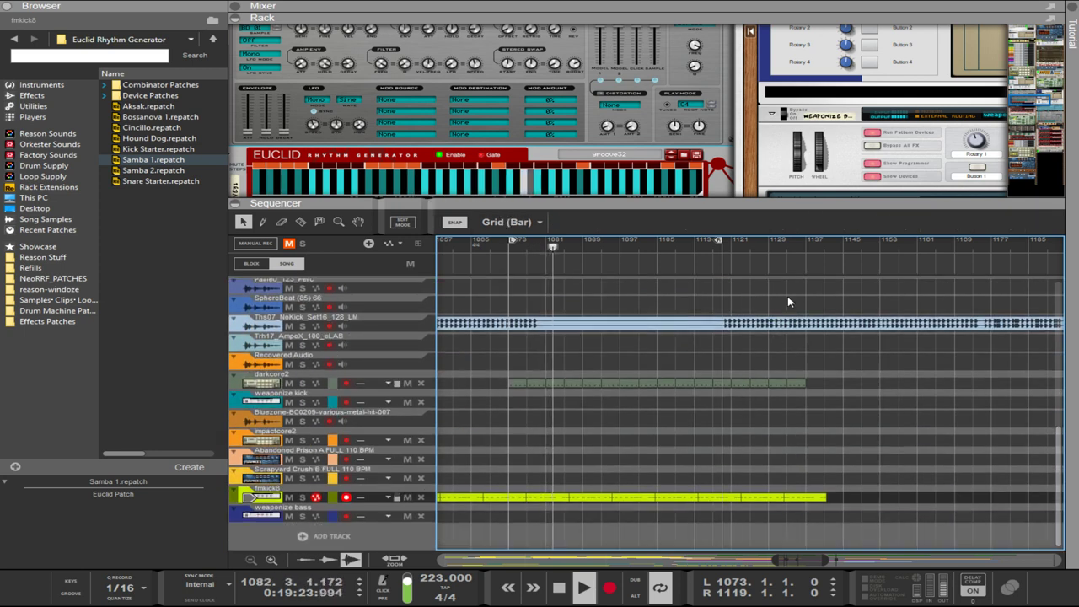
alt+click(813, 251)
drag(813, 251, 826, 254)
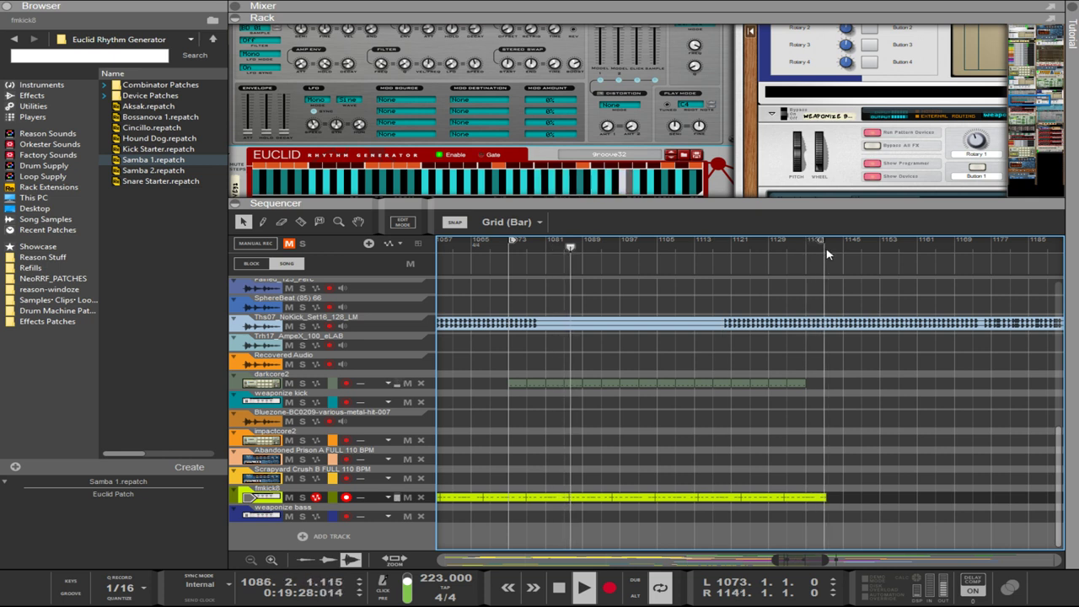
alt+click(830, 254)
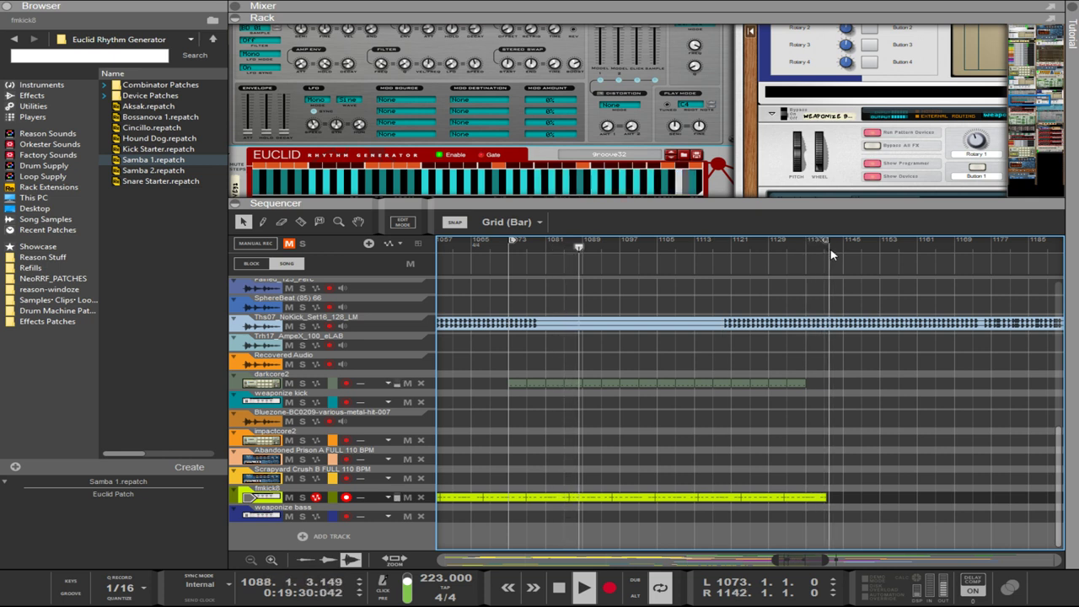
alt+click(825, 255)
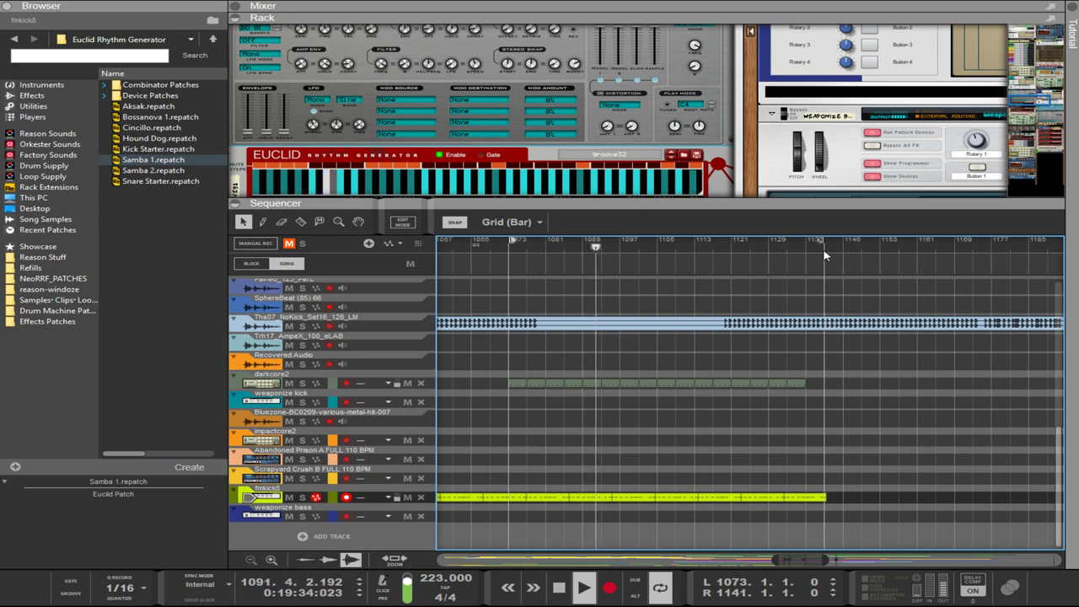
- Move the yellow fmkick8 clip to start at bar 1081, then select the darkcore2 clip
drag(875, 452, 561, 508)
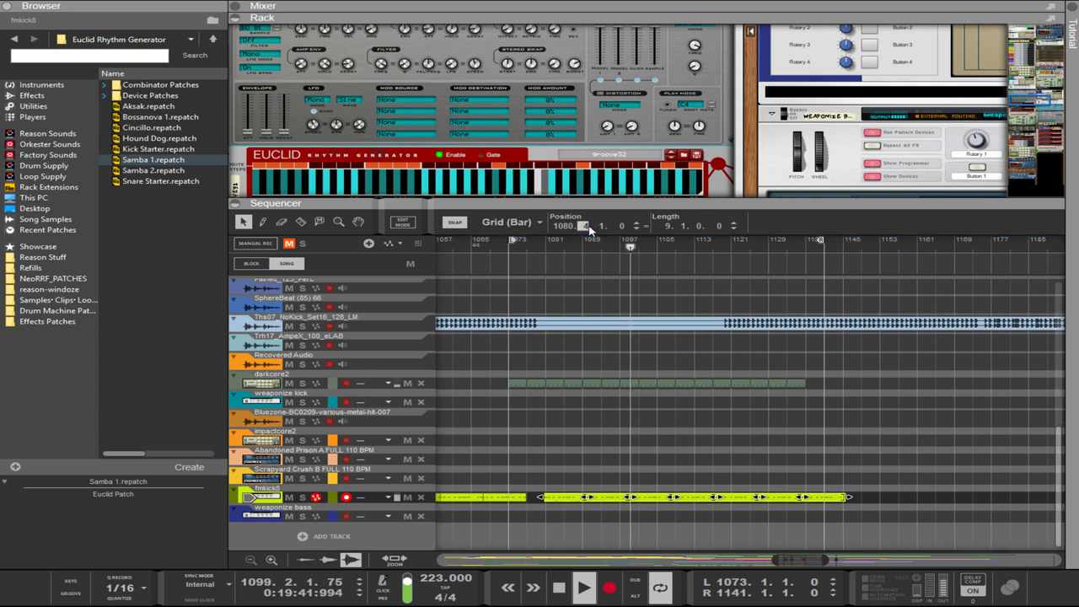
scroll(588, 229, up, 1)
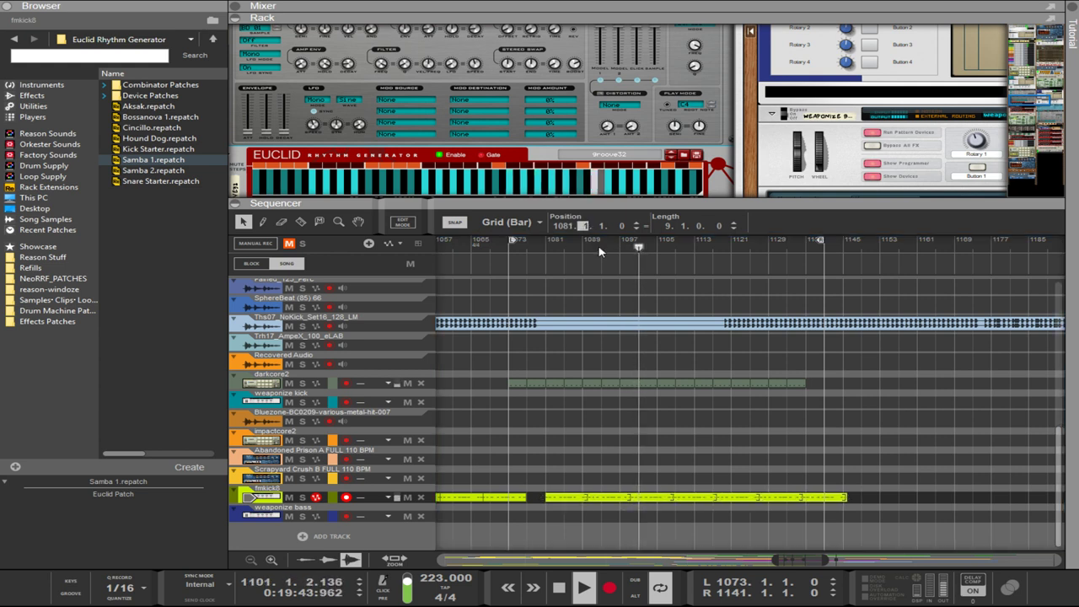
drag(868, 409, 566, 389)
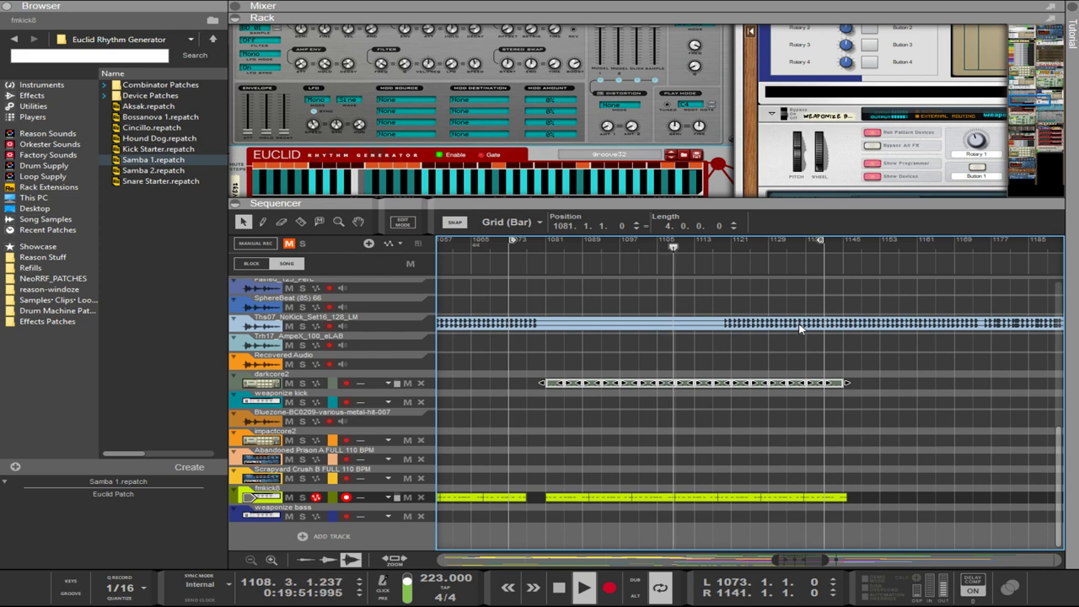
scroll(799, 329, down, 2)
scroll(799, 329, down, 1)
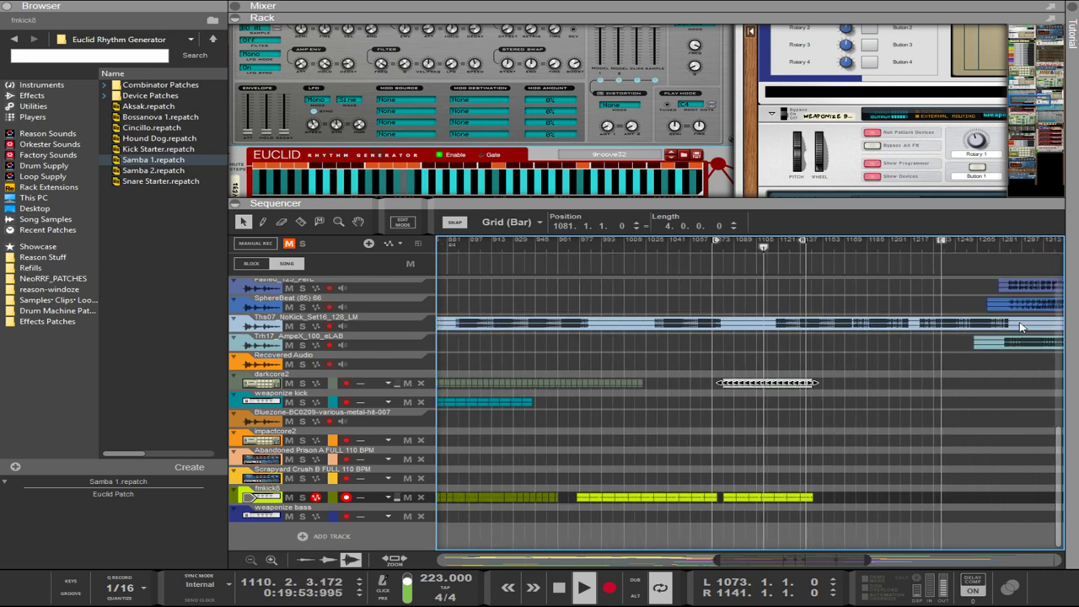
- Shorten the long NoKick audio clip by pulling its right edge left
drag(1027, 329, 469, 326)
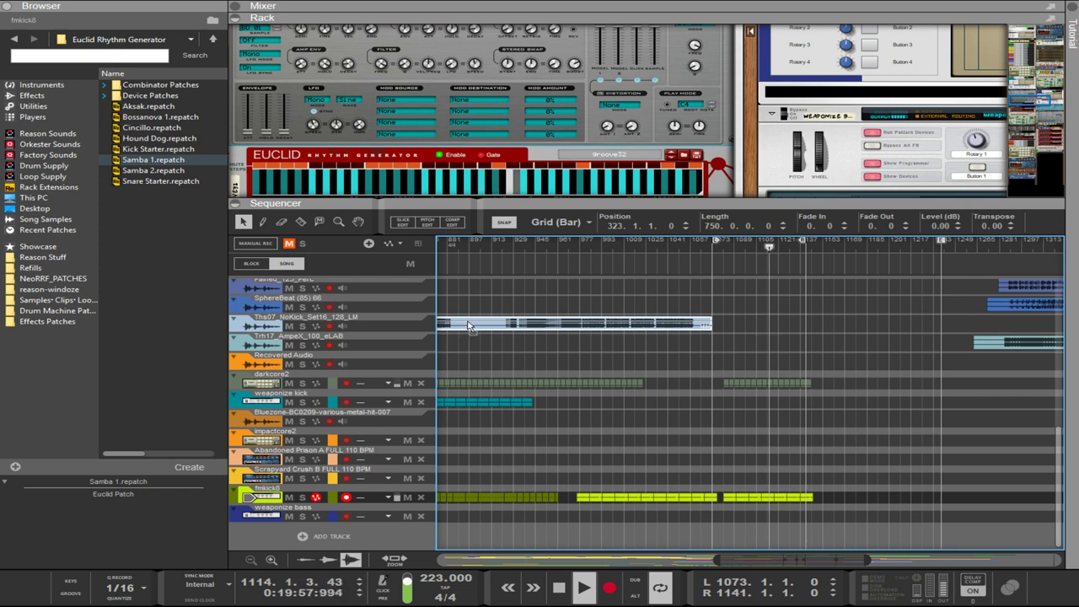
scroll(648, 368, up, 2)
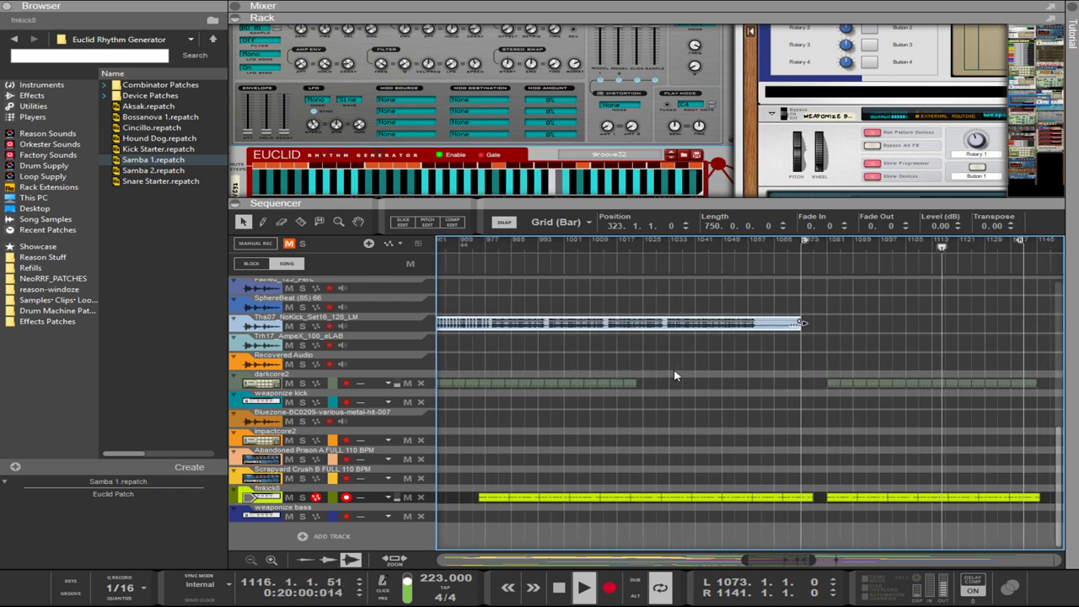
scroll(675, 369, right, 1)
scroll(893, 361, up, 3)
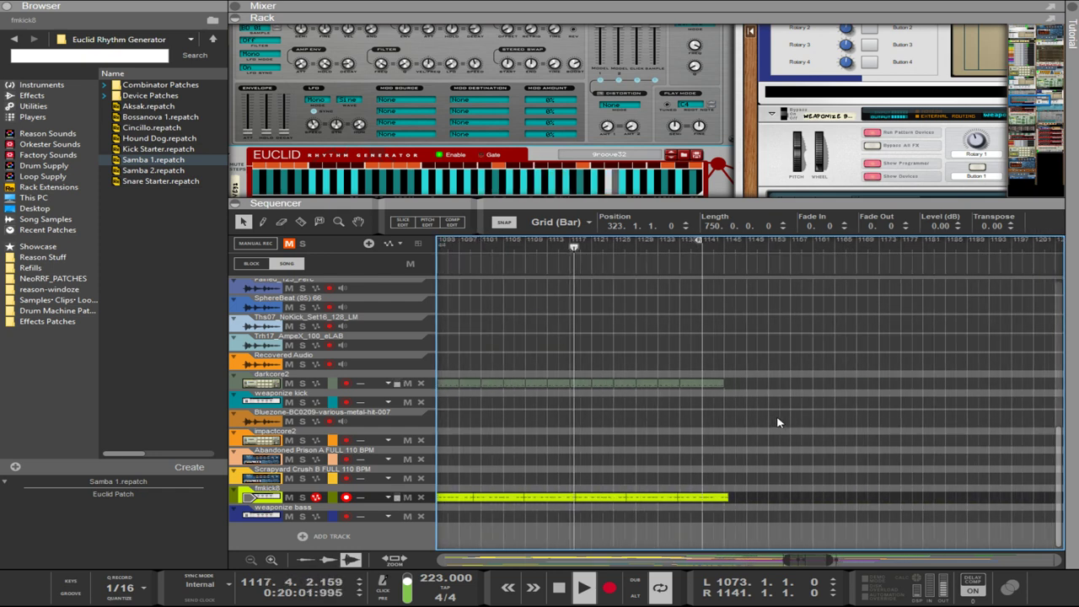
scroll(684, 419, right, 3)
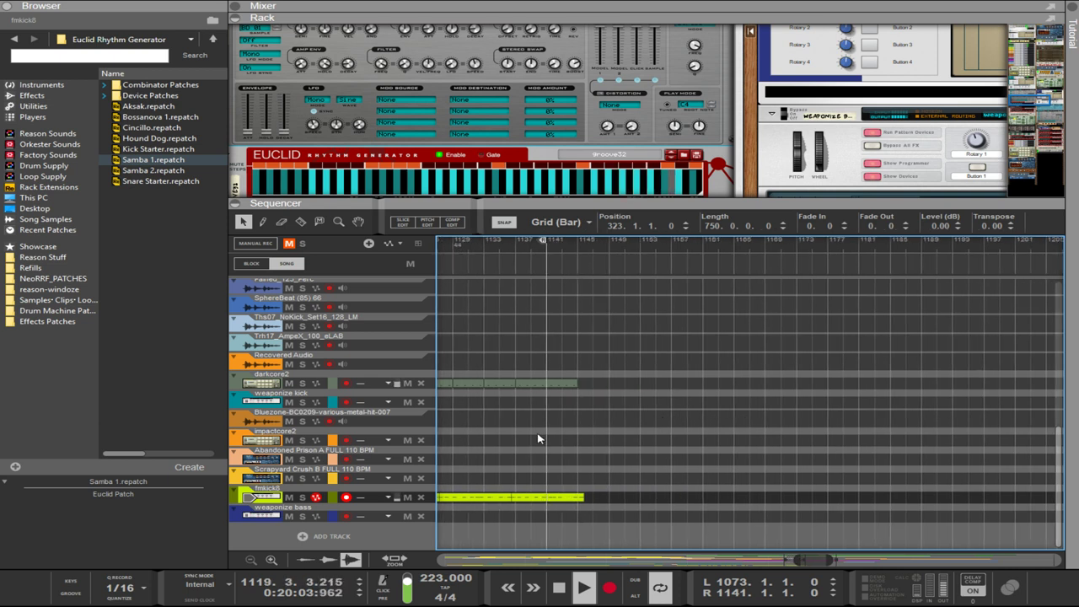
scroll(538, 438, right, 1)
scroll(536, 438, left, 9)
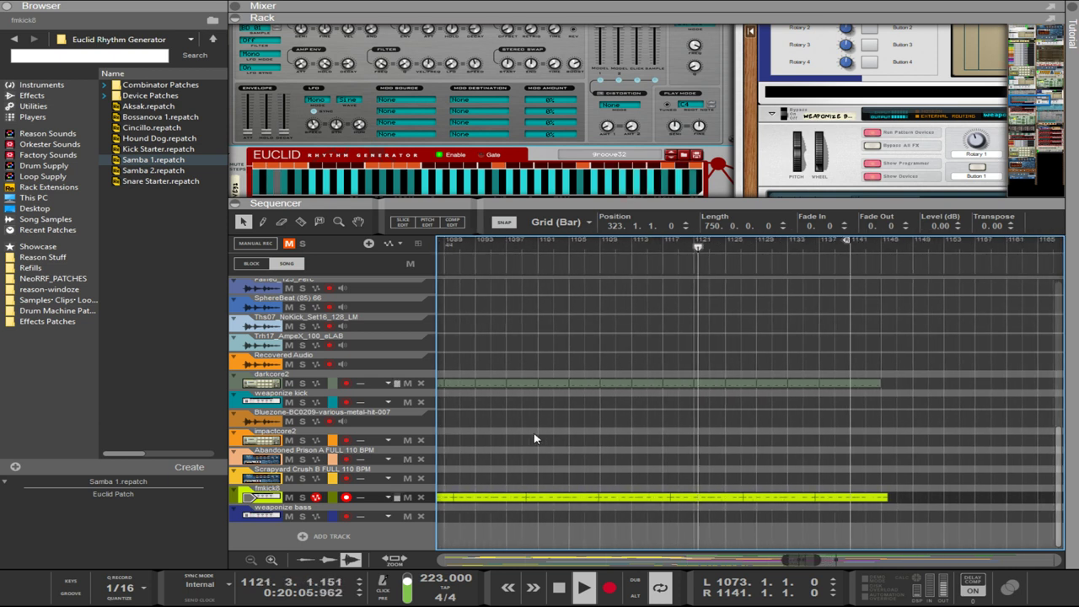
scroll(533, 438, left, 5)
scroll(534, 438, right, 1)
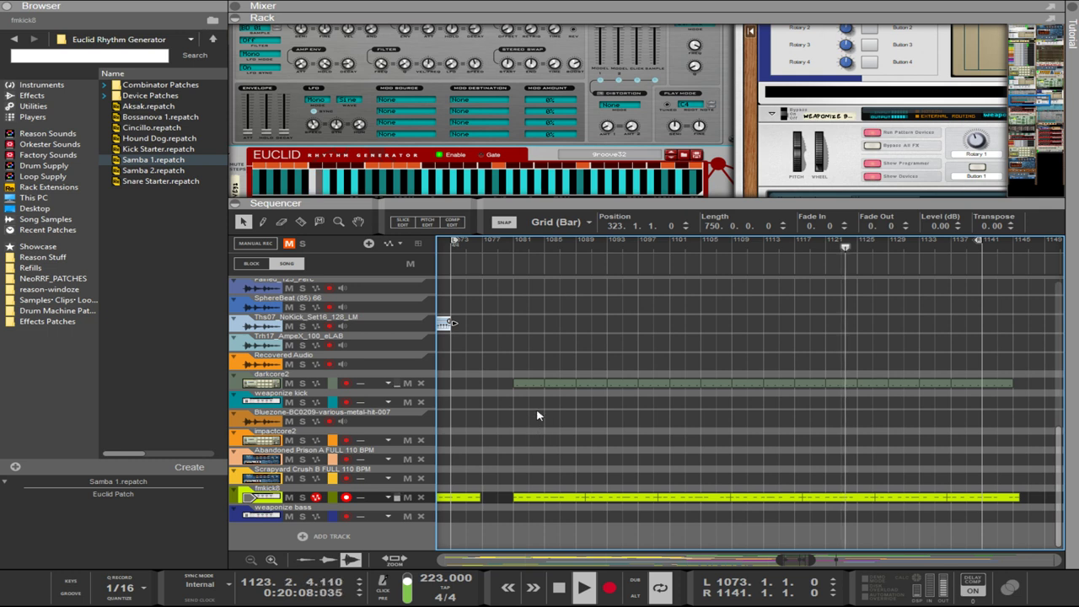
- Set the loop locators to run from bar 1081 to bar 1145
ctrl+click(512, 261)
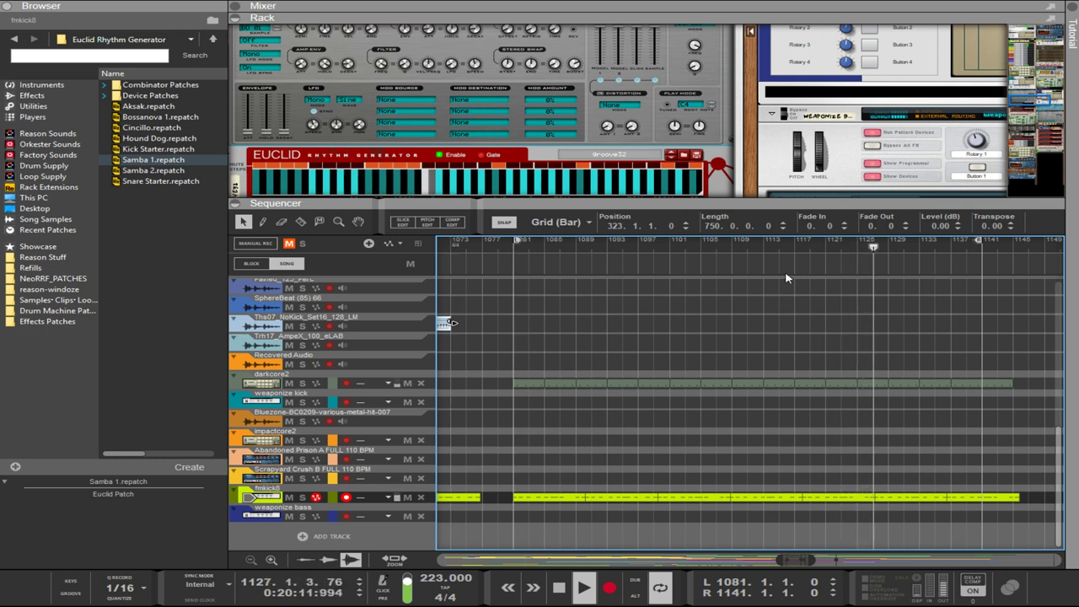
alt+click(638, 244)
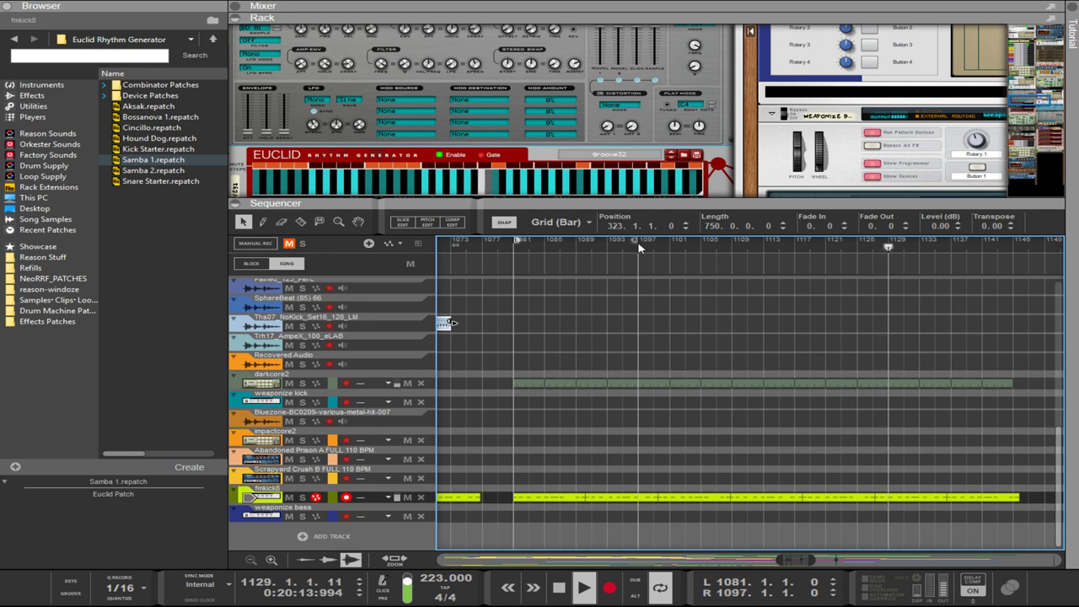
alt+click(764, 252)
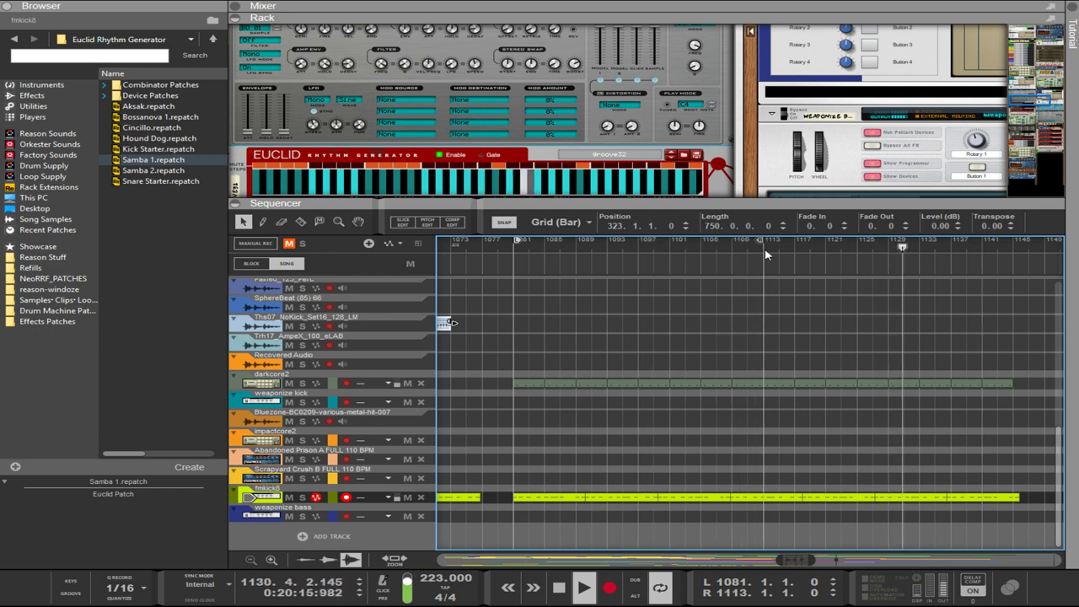
alt+click(881, 266)
alt+click(887, 265)
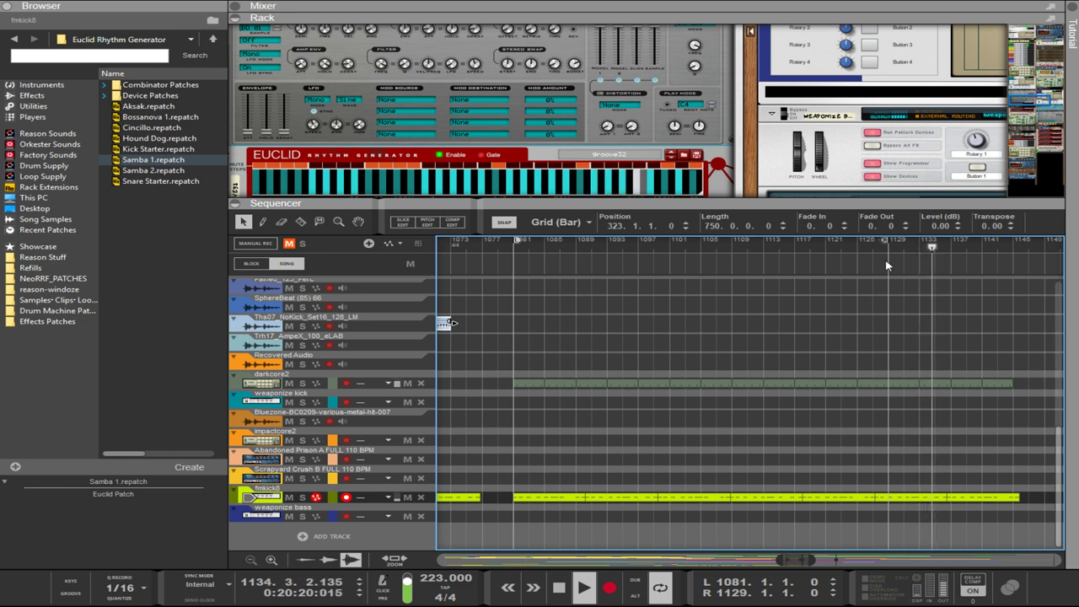
alt+click(998, 275)
drag(1000, 270, 1015, 273)
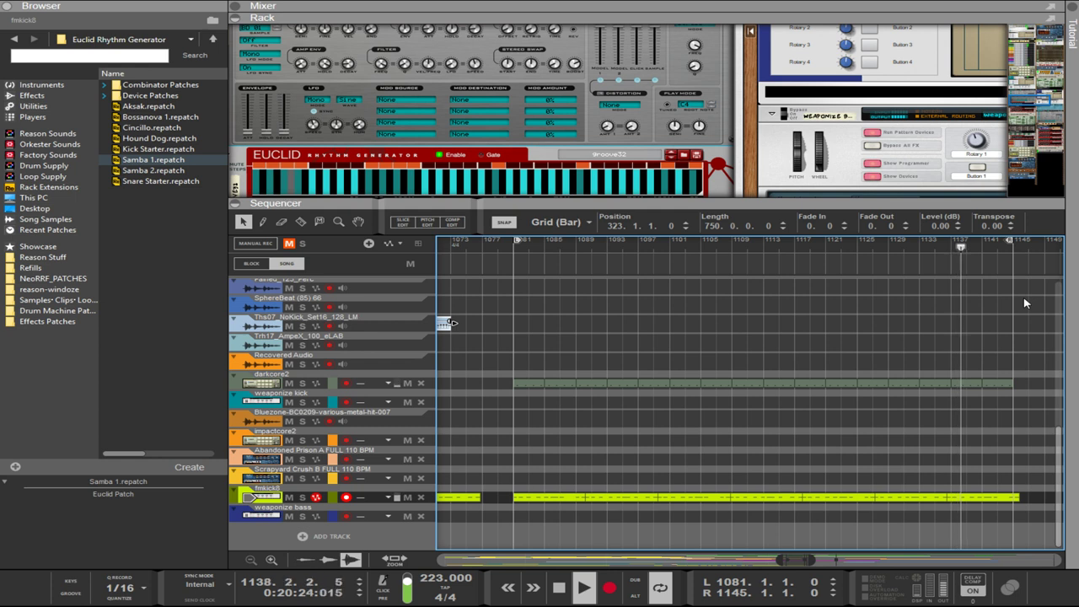
scroll(1024, 306, right, 2)
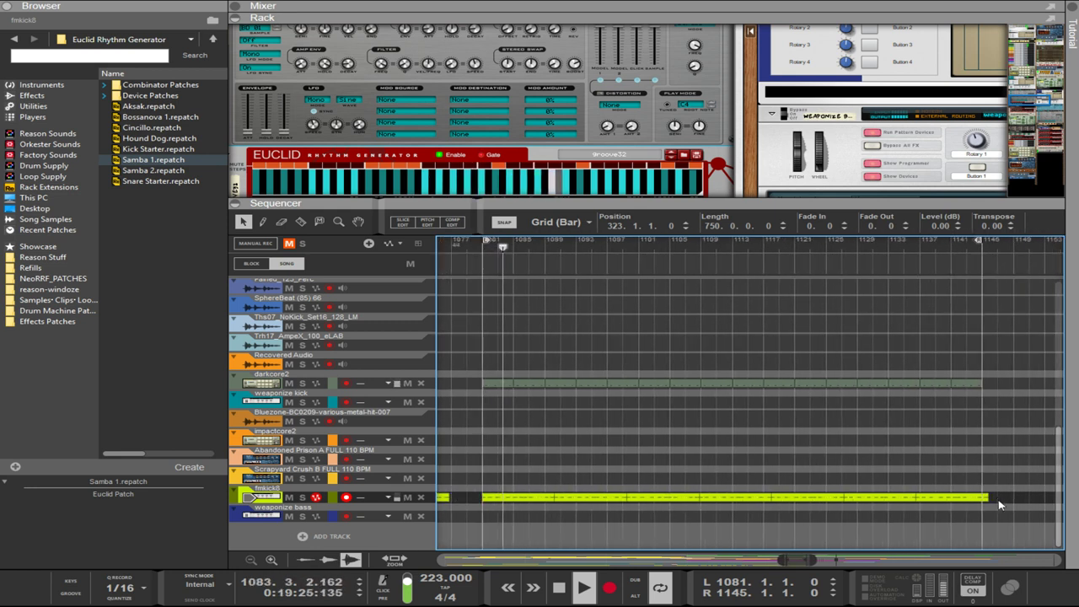
drag(998, 502, 813, 483)
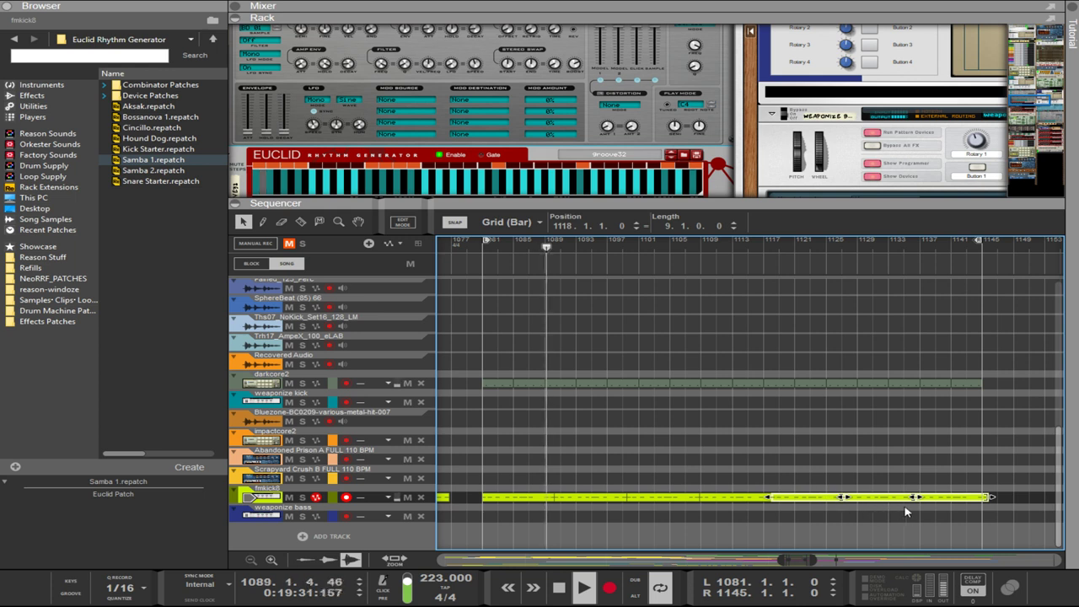
click(1003, 477)
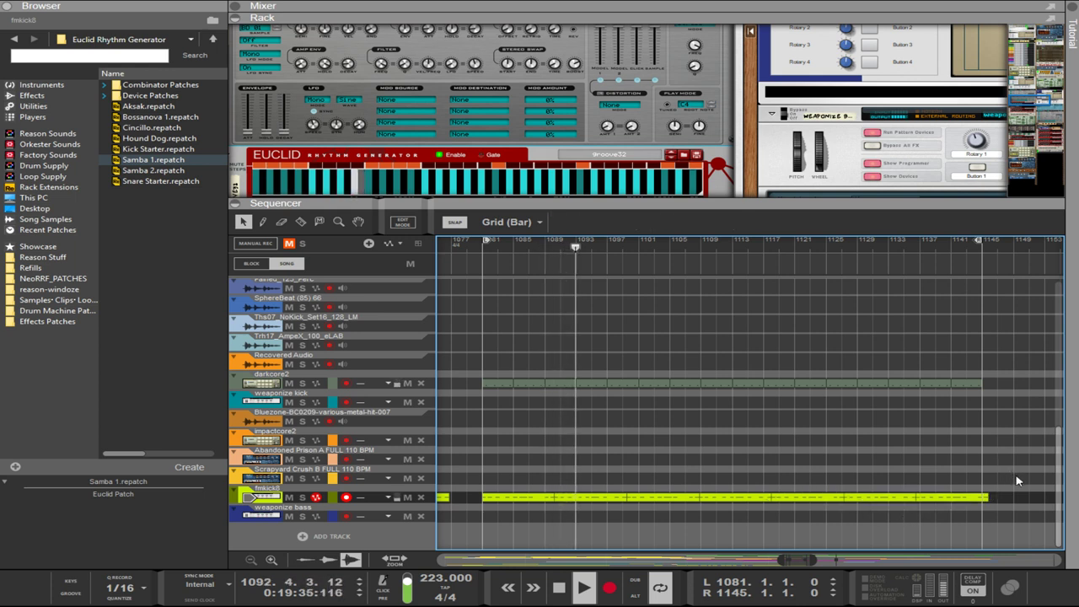
drag(1016, 479, 910, 510)
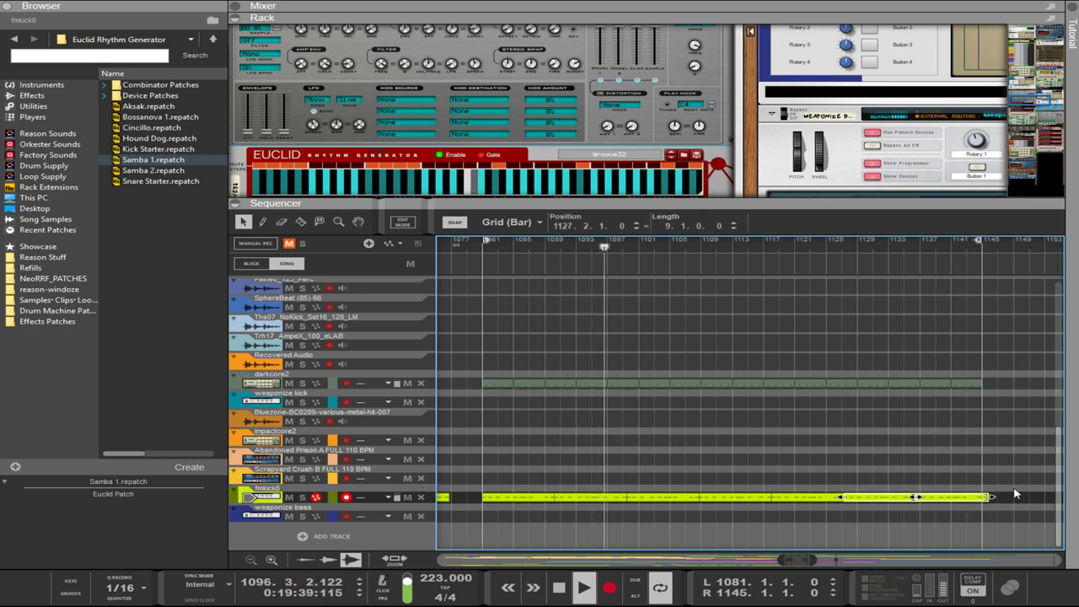
drag(1013, 492, 971, 506)
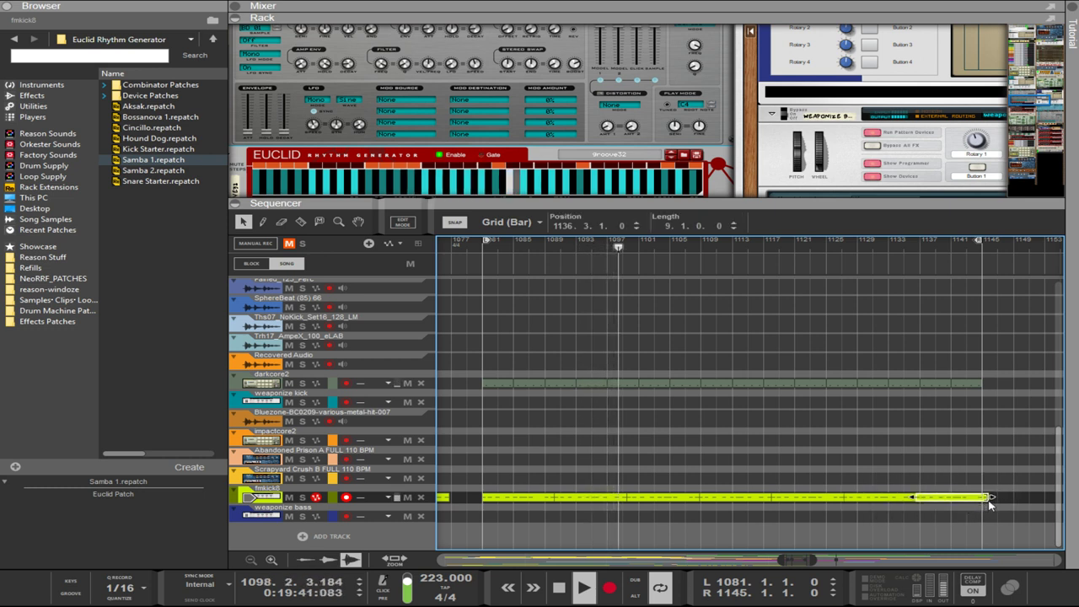
drag(998, 504, 991, 504)
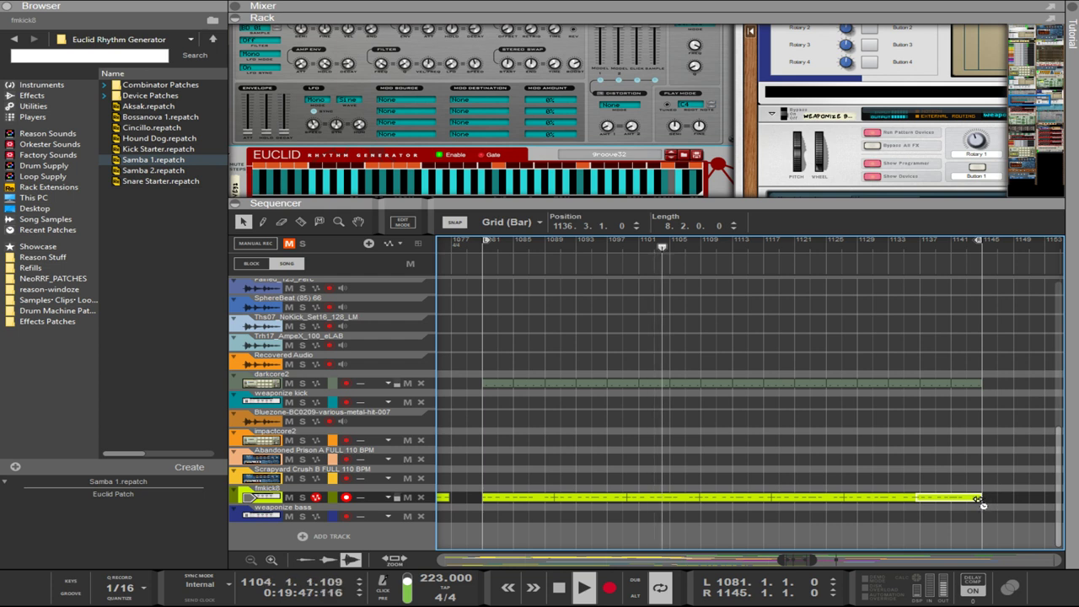
drag(989, 503, 976, 505)
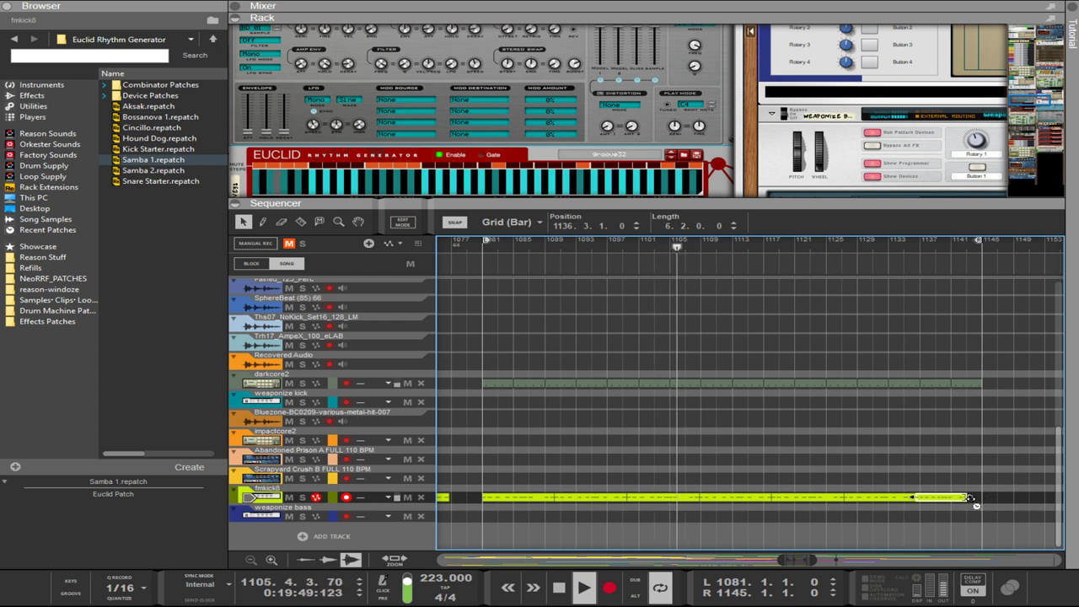
key(ctrl+z)
key(ctrl+z)
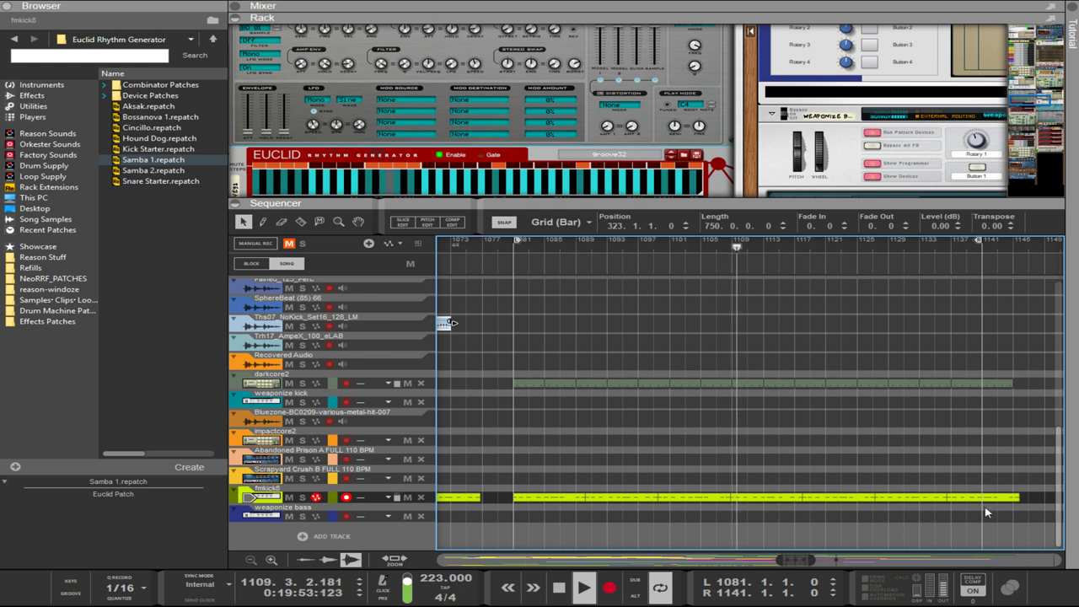
key(ctrl+z)
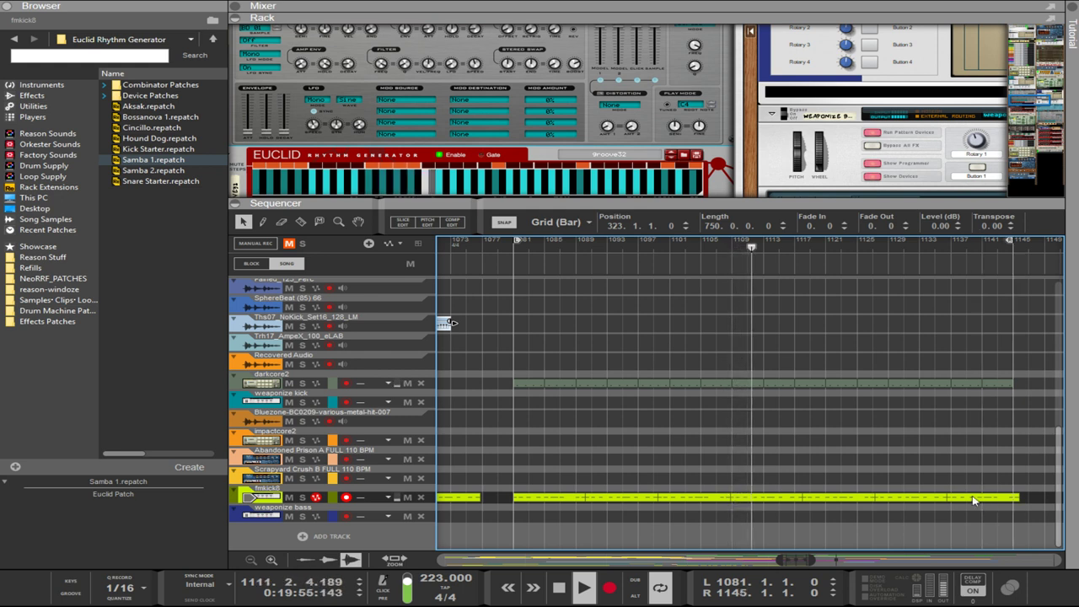
click(984, 497)
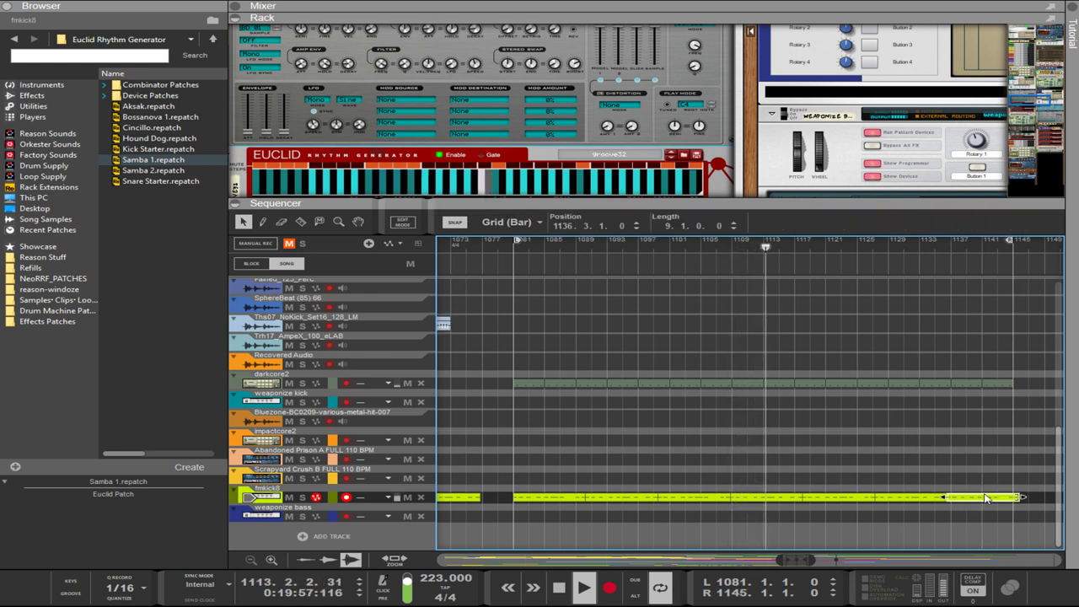
scroll(1020, 513, up, 3)
scroll(1020, 515, down, 2)
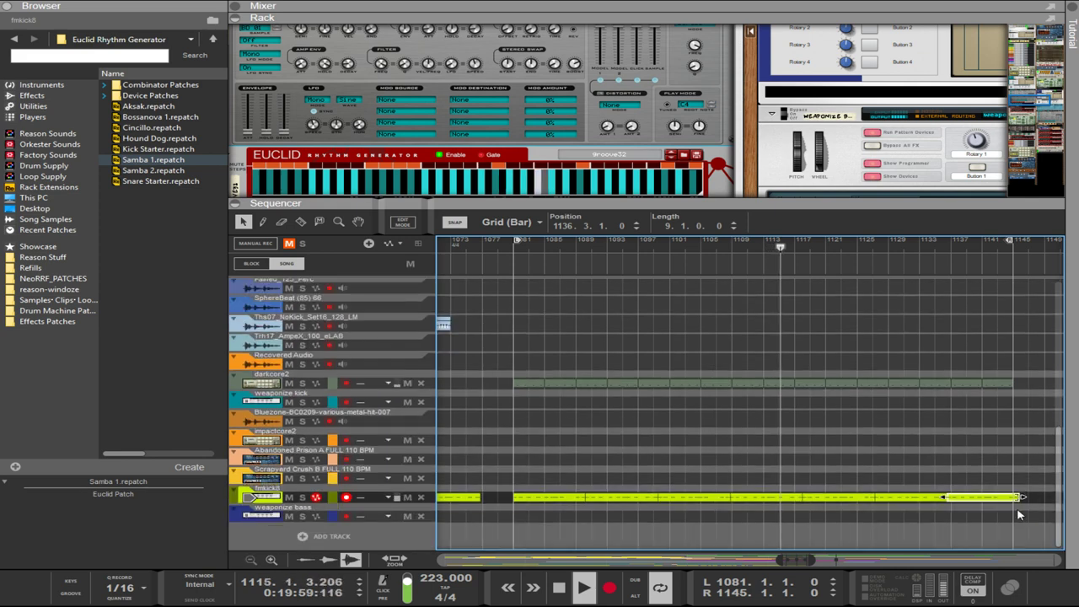
scroll(1028, 523, left, 4)
scroll(1028, 525, right, 5)
scroll(1027, 525, up, 4)
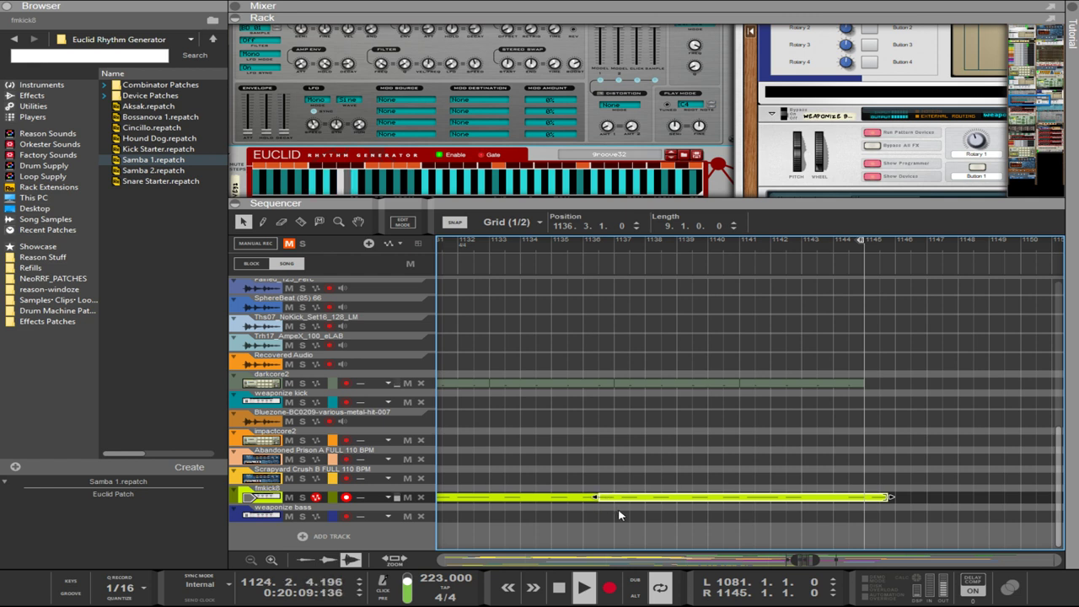
- Trim the fmkick8 clip's end shorter, then lengthen it slightly back out
scroll(620, 515, up, 2)
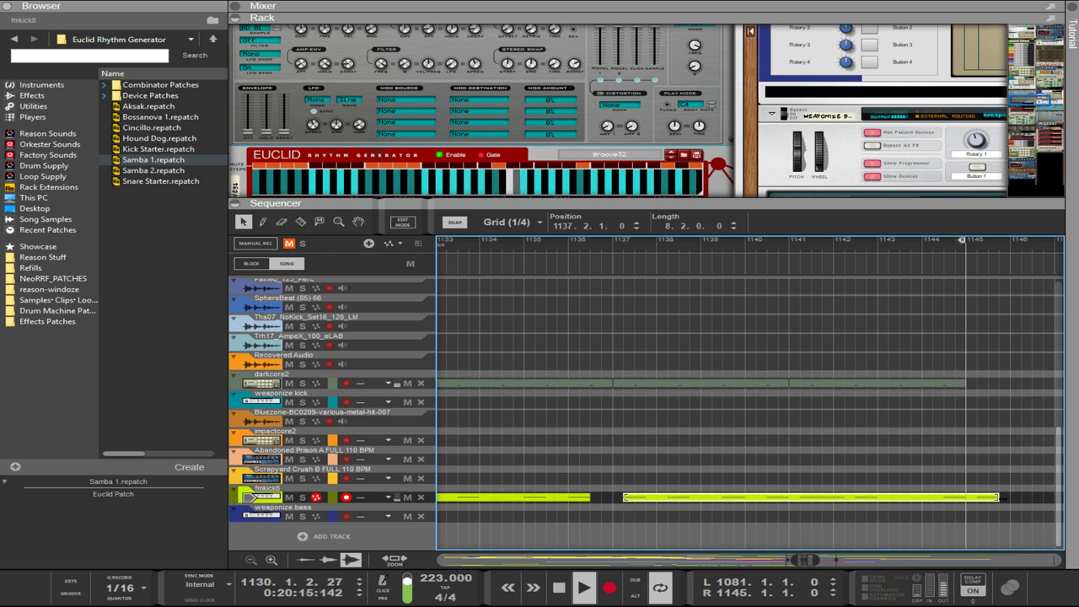
drag(1000, 498, 893, 503)
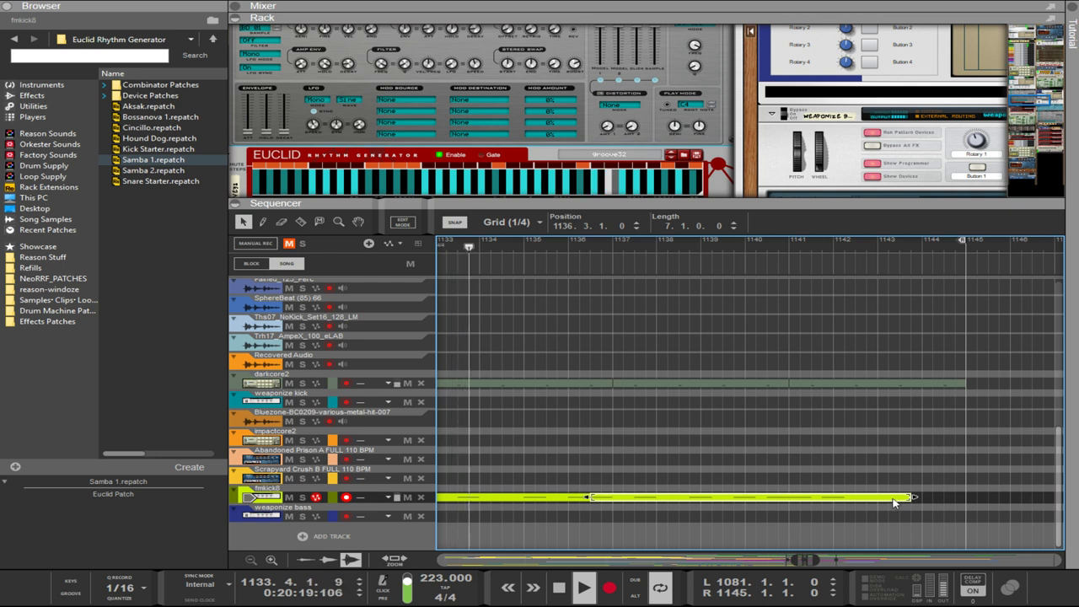
drag(908, 497, 802, 503)
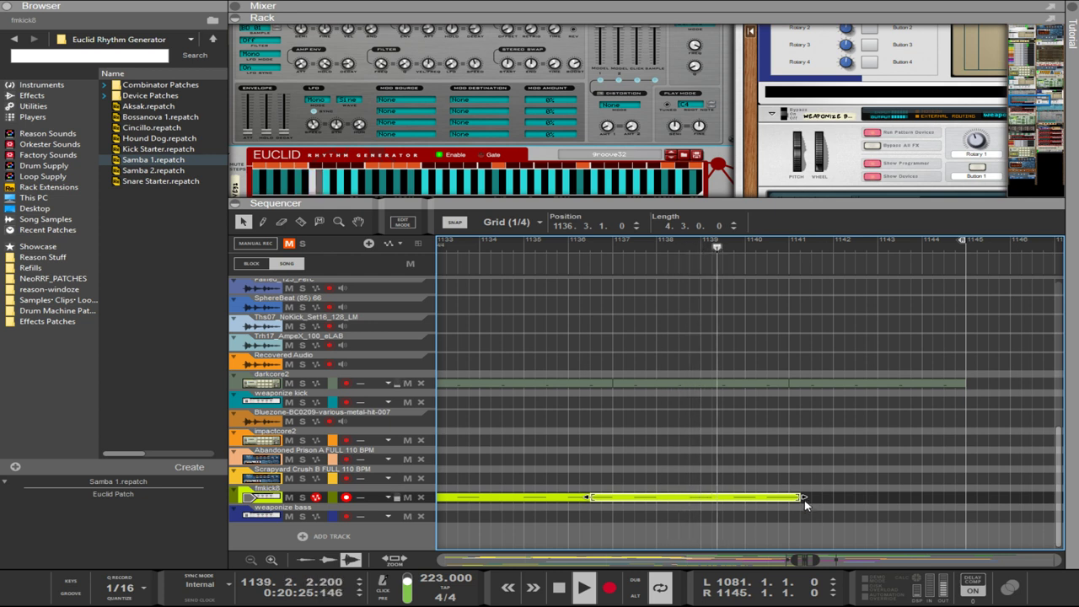
mouse_move(805, 503)
mouse_down()
mouse_move(912, 499)
mouse_move(822, 496)
mouse_up()
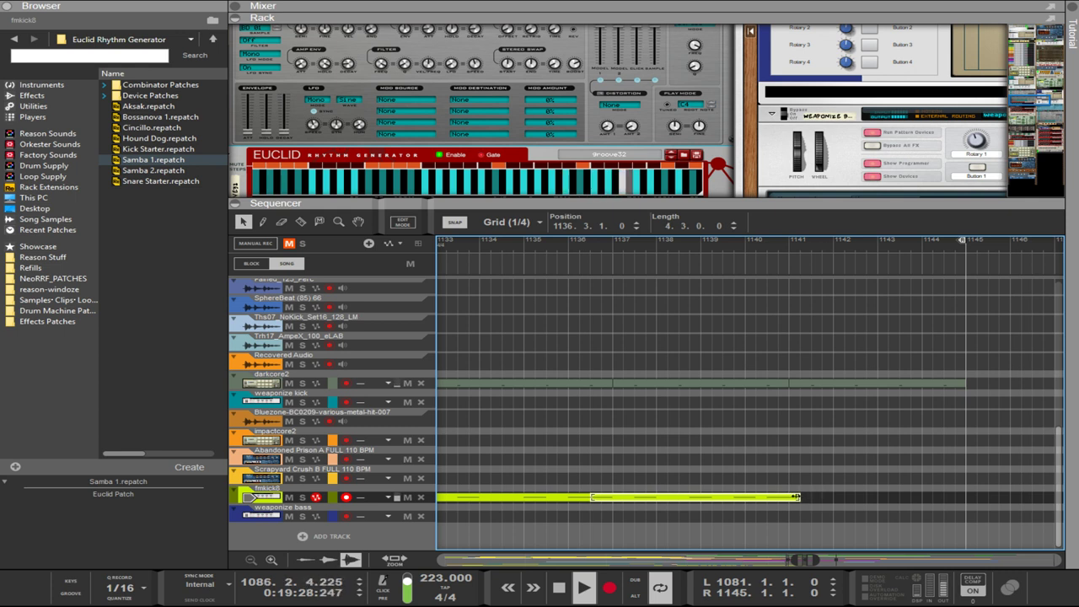
- Place a copy of the fmkick8 clip directly after the original
drag(744, 503, 909, 501)
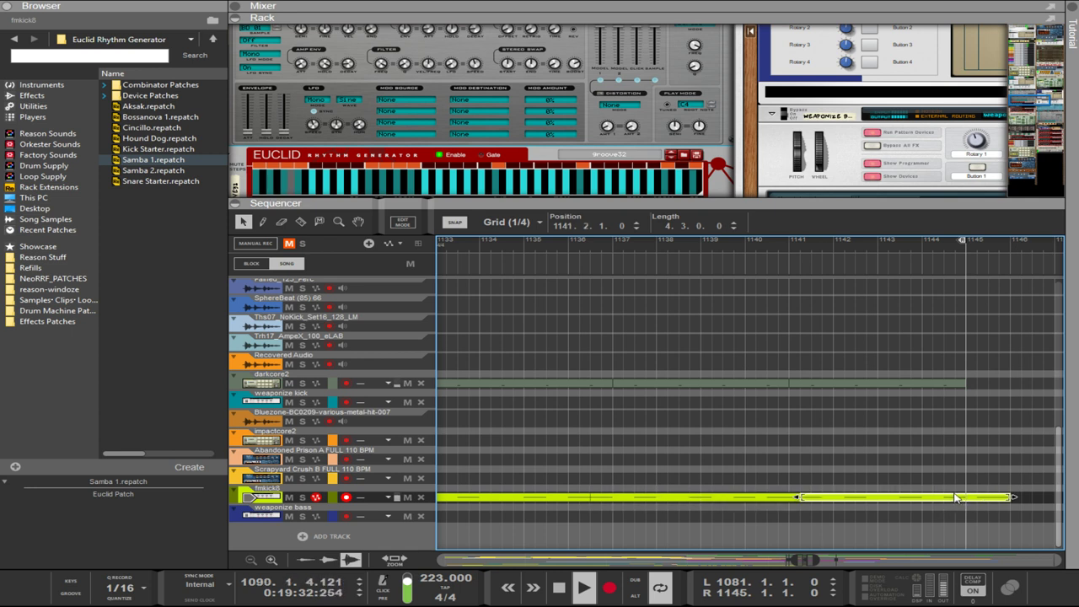
key(ctrl+z)
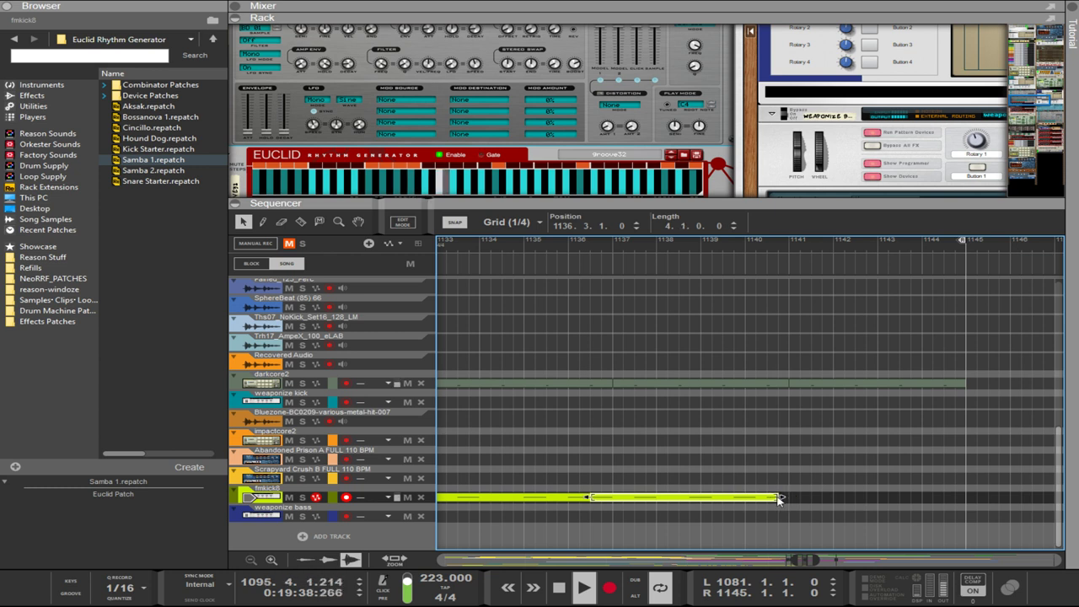
drag(753, 503, 942, 504)
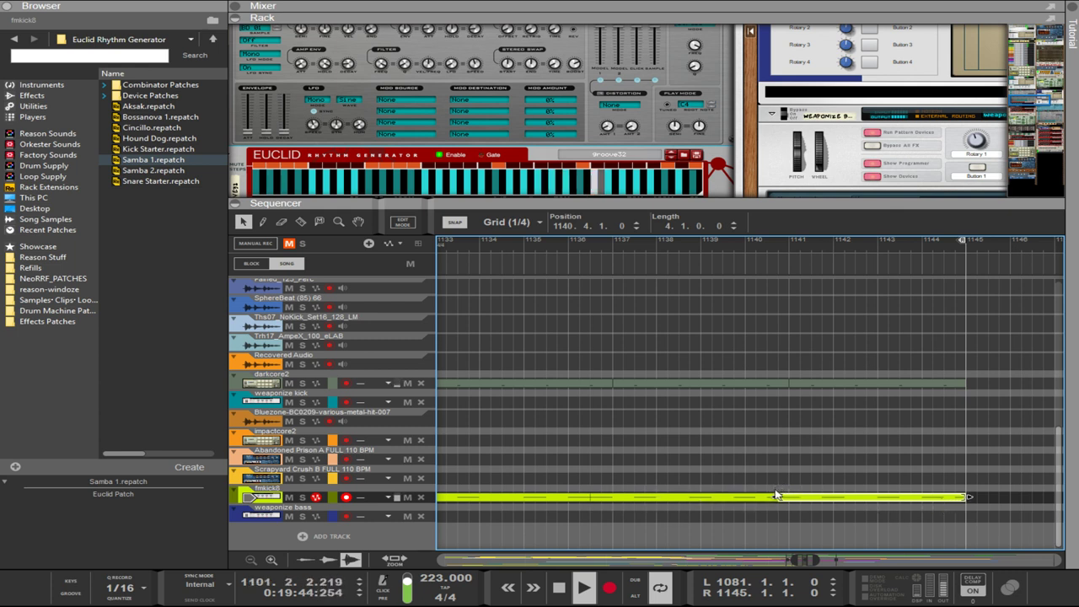
- Move the earlier fmkick8 clip one bar later and enlarge the Rack above the sequencer
click(772, 502)
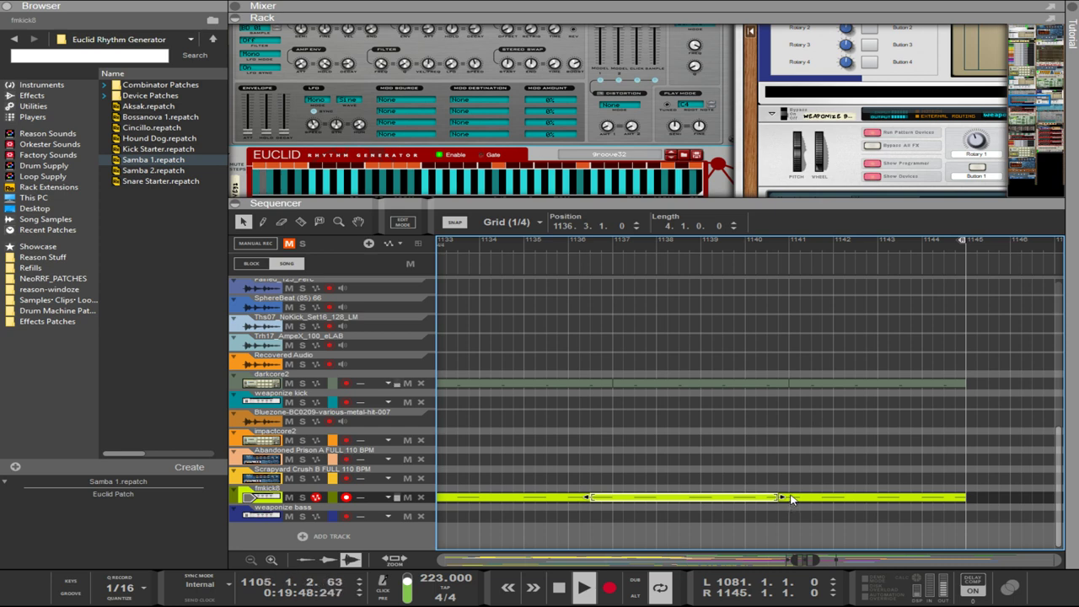
scroll(791, 498, down, 8)
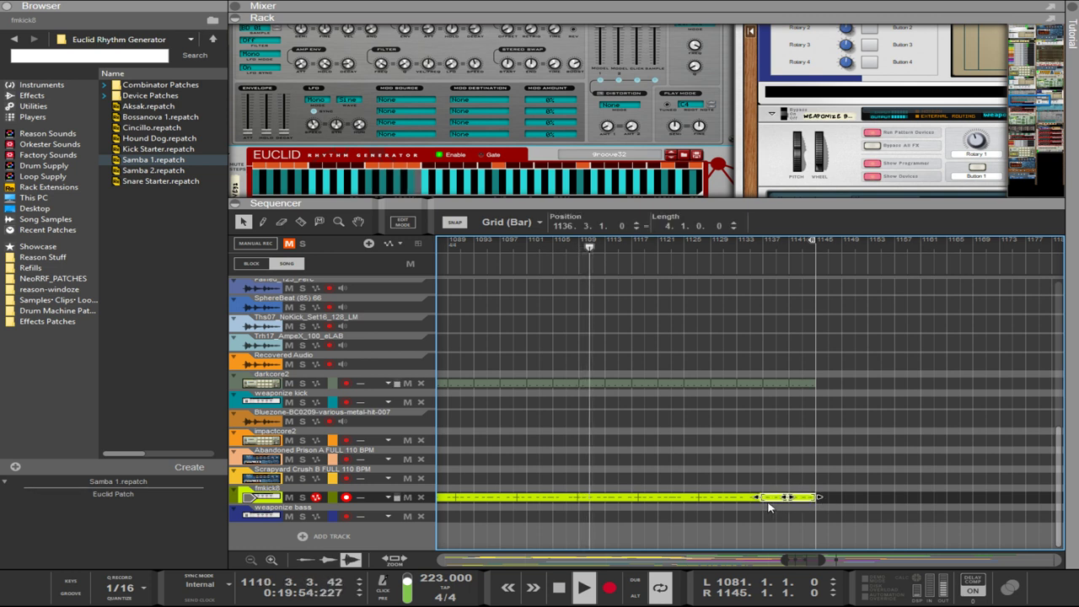
drag(766, 499, 817, 498)
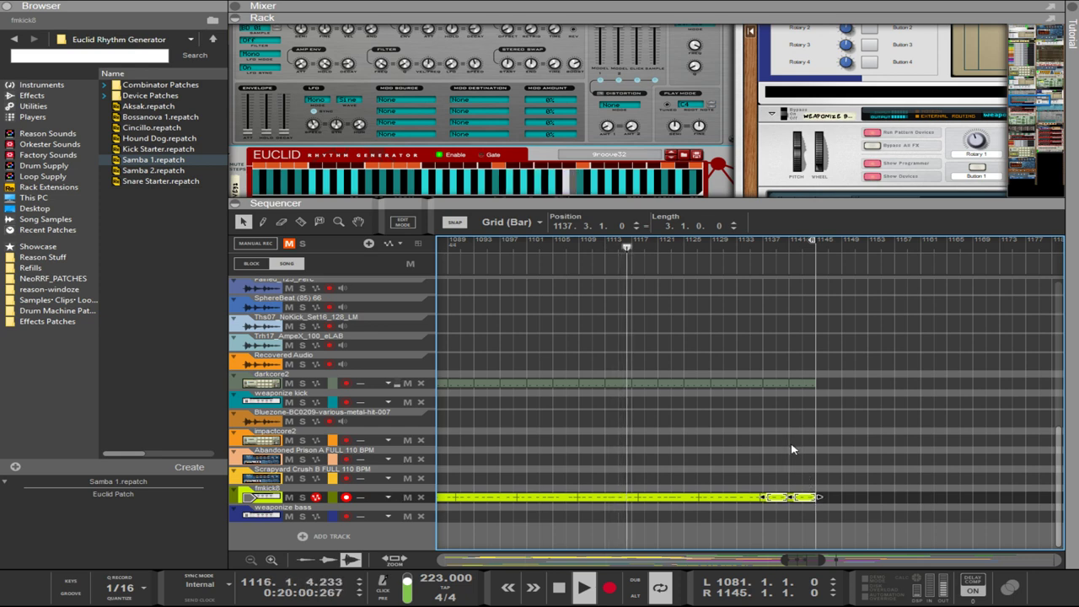
drag(851, 213, 851, 501)
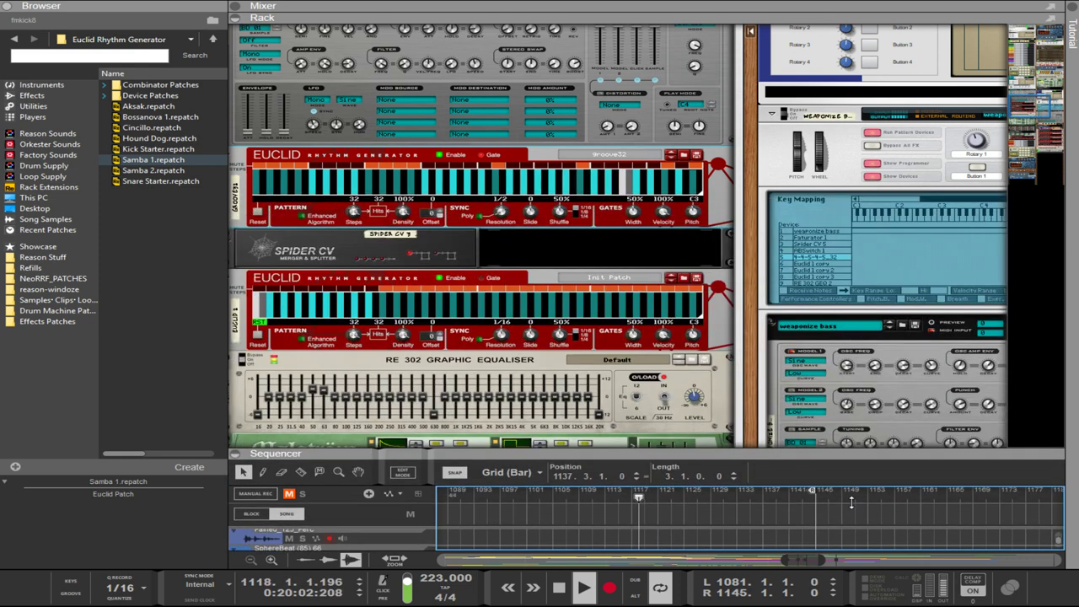
- Inspect the Malström synth and the RE 302 graphic EQ's input gain
scroll(895, 349, right, 3)
scroll(898, 351, up, 6)
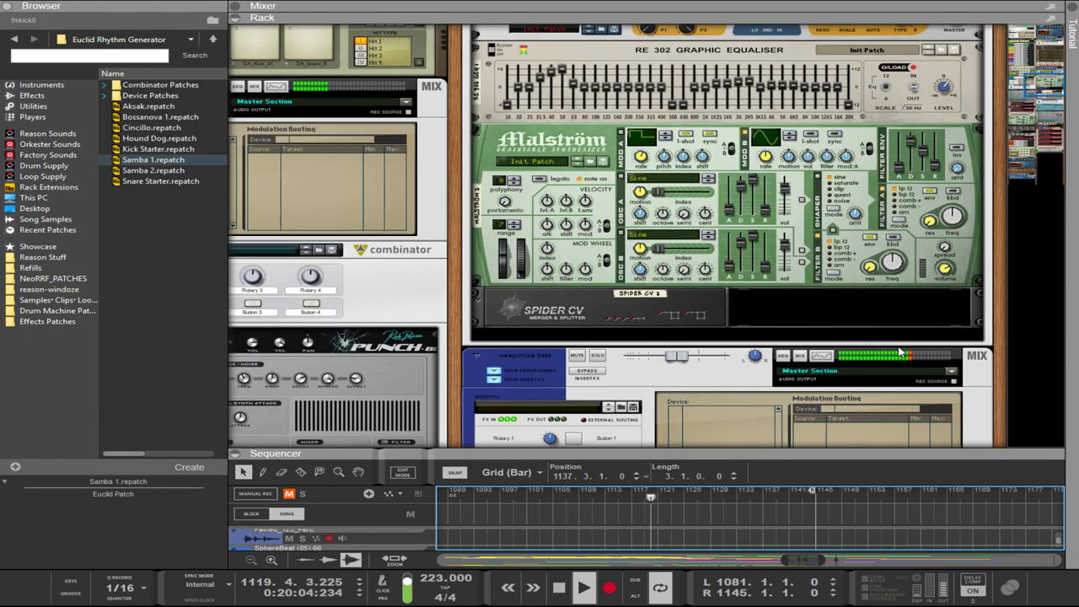
scroll(902, 352, down, 3)
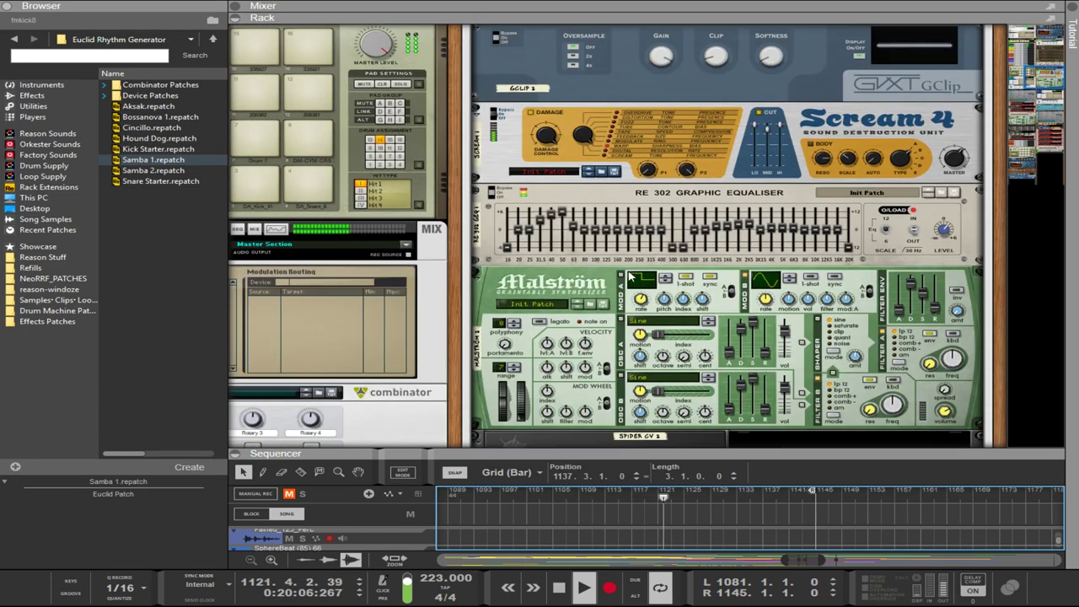
click(624, 279)
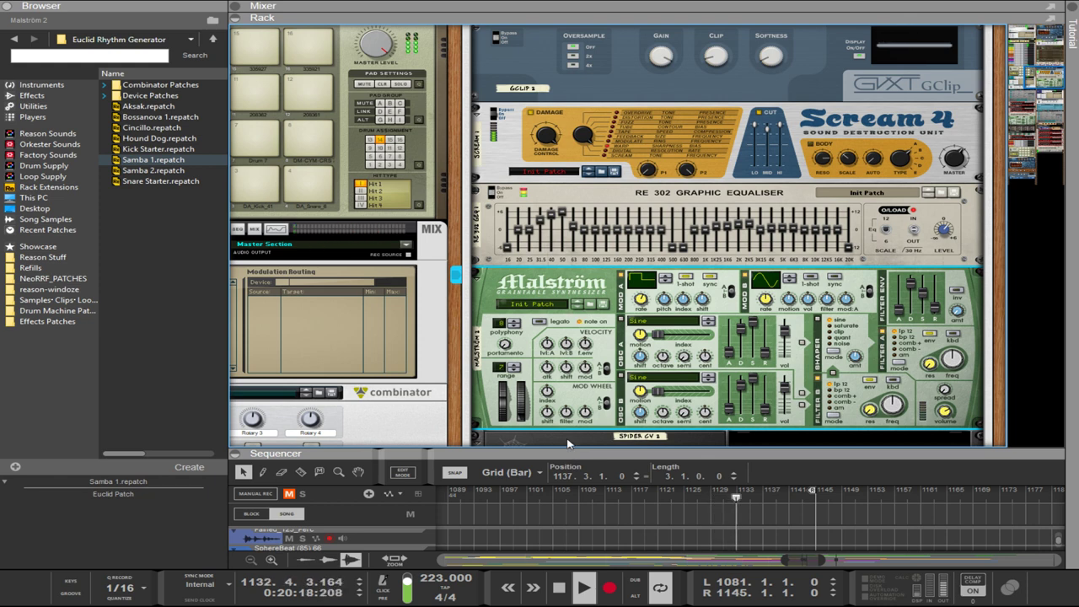
scroll(698, 344, up, 4)
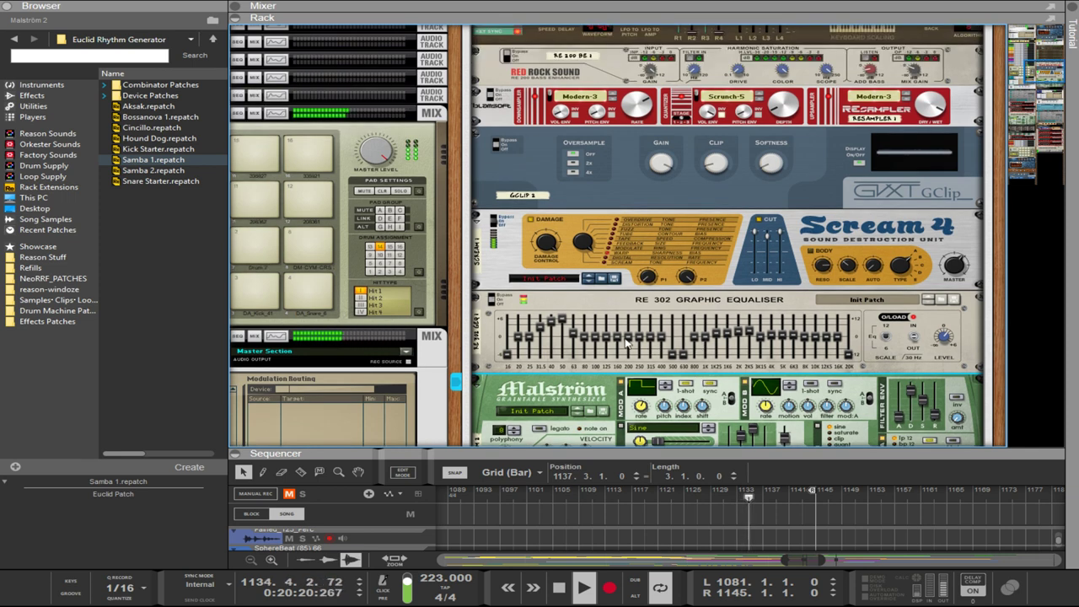
click(945, 337)
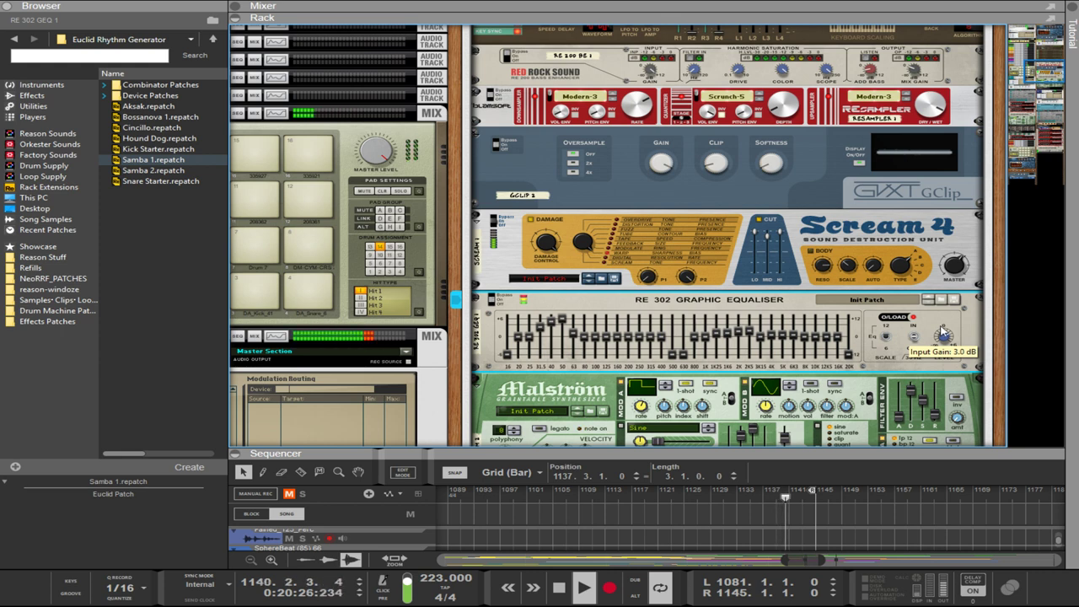
click(643, 409)
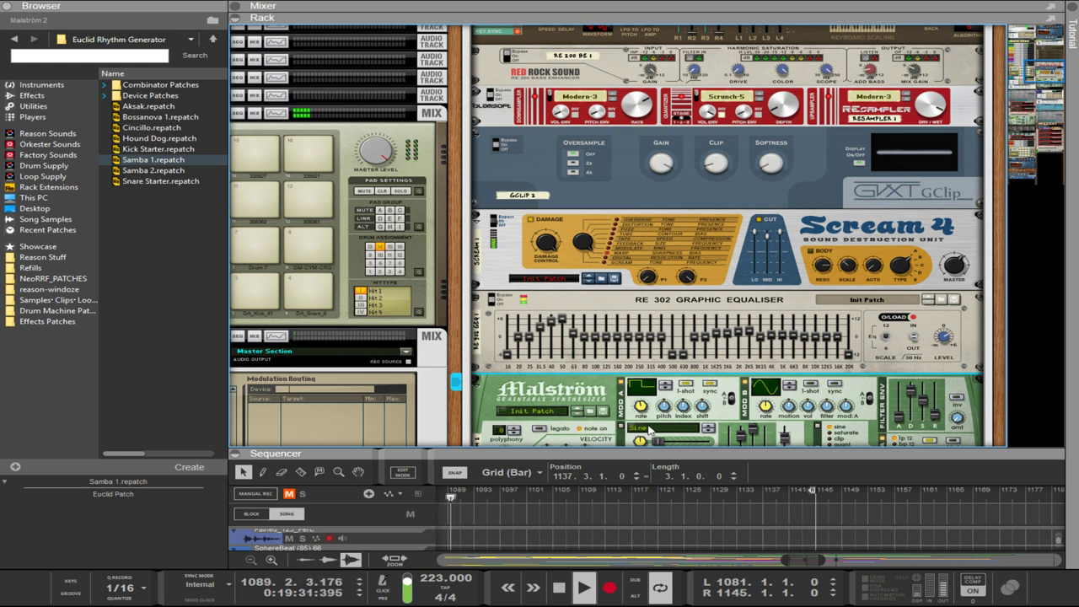
- Scroll the Rack down to the stacked Euclid Rhythm Generators
scroll(649, 430, down, 6)
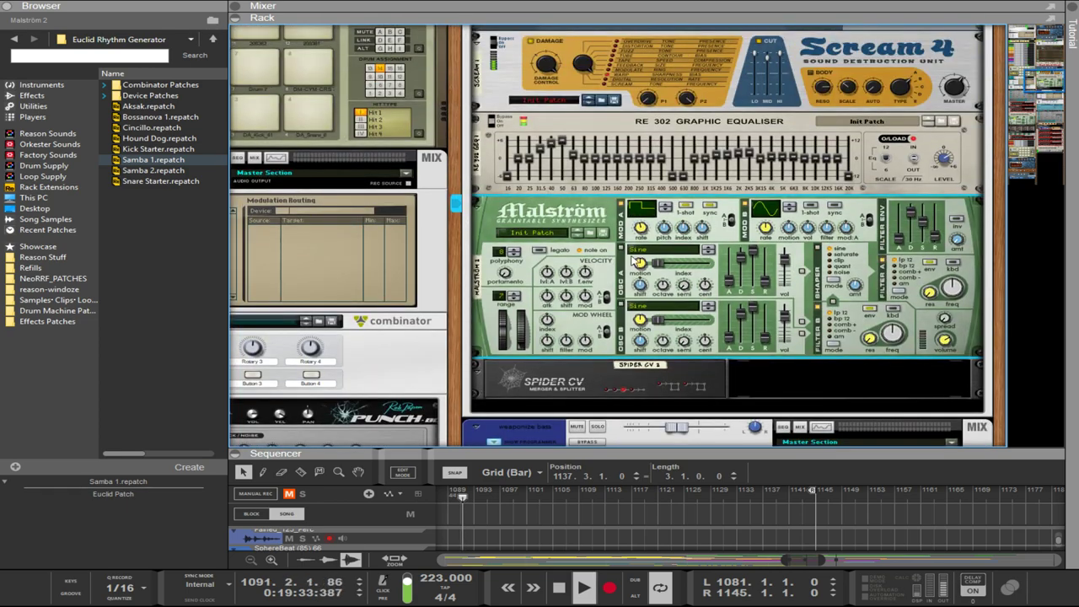
scroll(637, 239, down, 3)
scroll(667, 274, up, 3)
scroll(666, 270, down, 15)
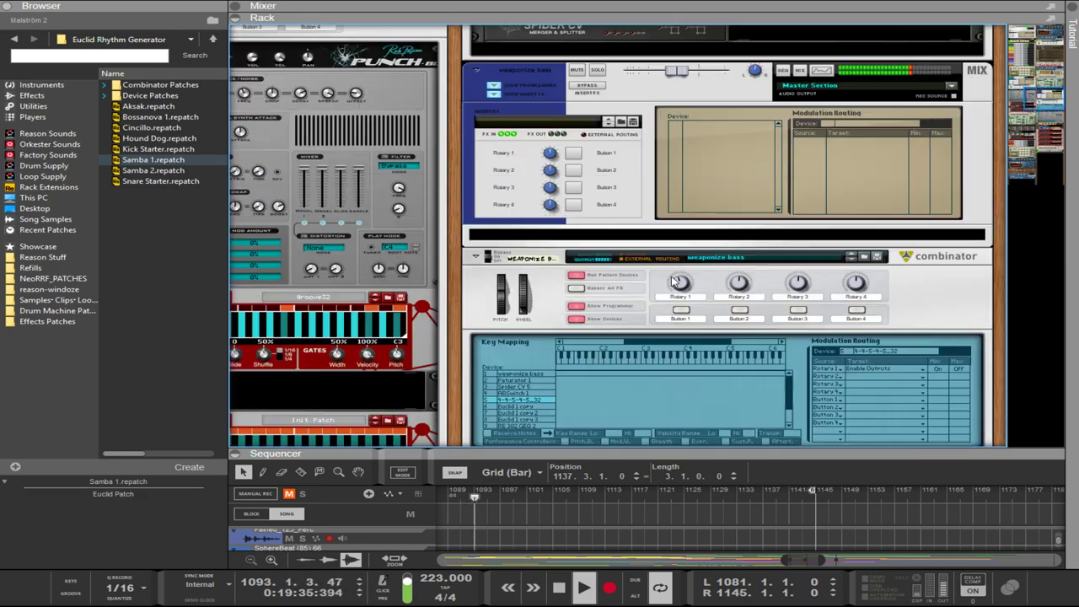
scroll(675, 287, down, 4)
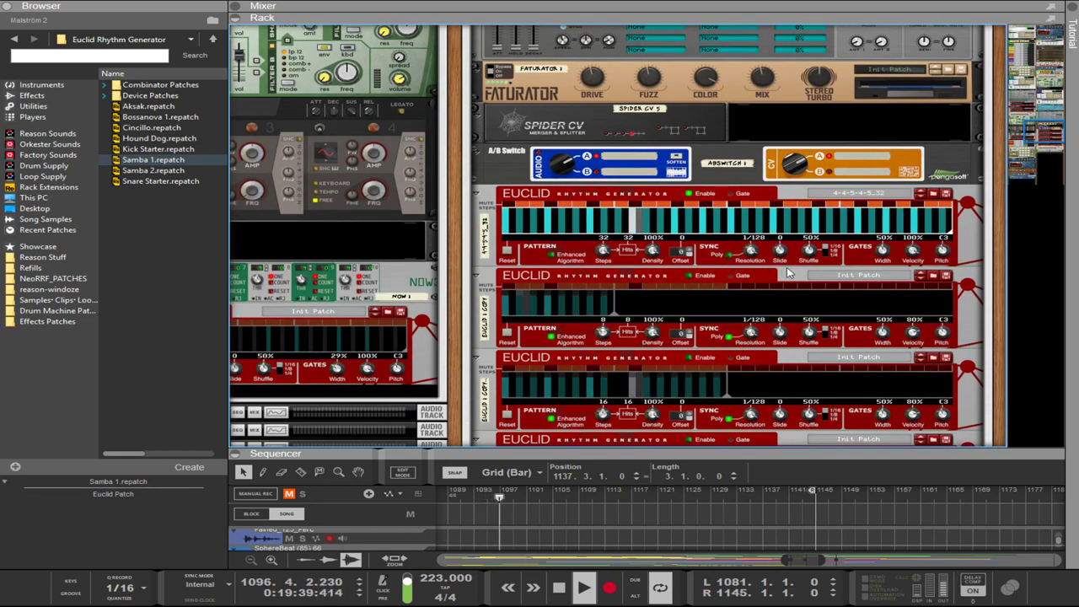
- Step the top Euclid's patches past cres-128 to load Groove32
click(921, 196)
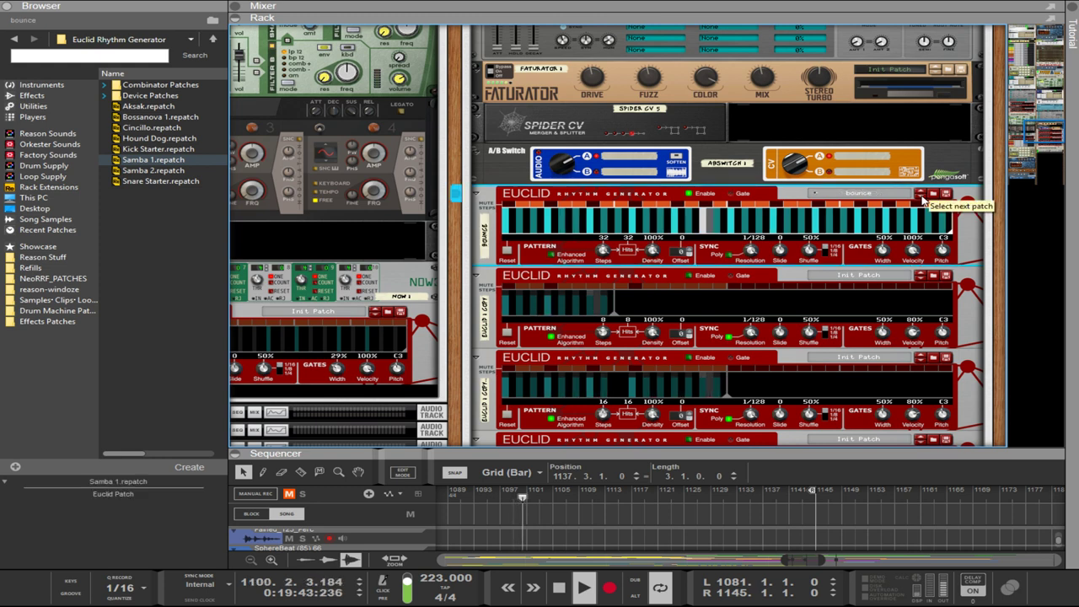
click(922, 195)
click(921, 196)
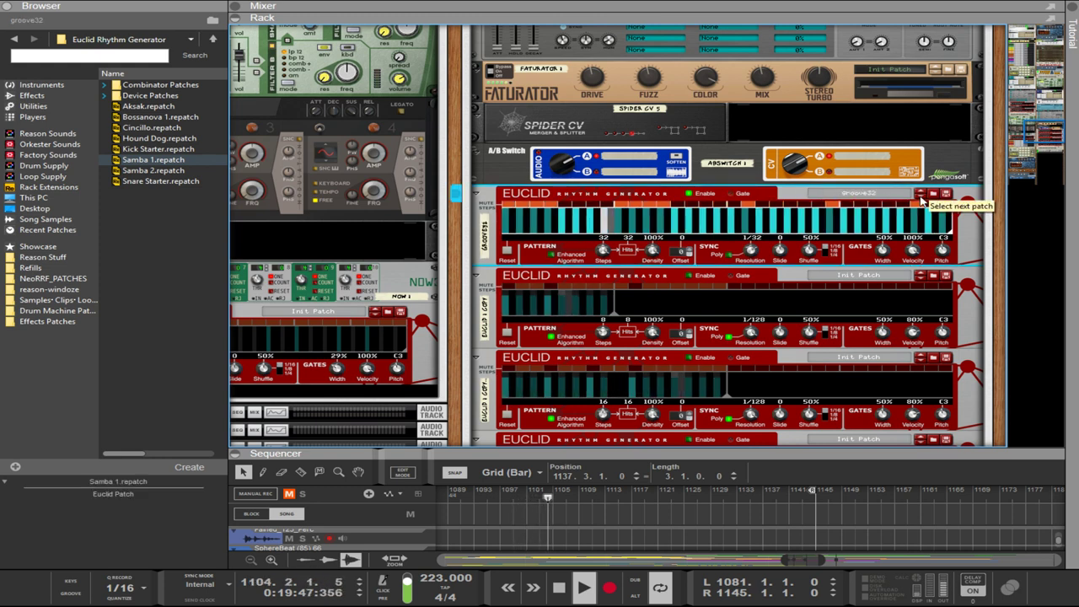
scroll(830, 263, up, 10)
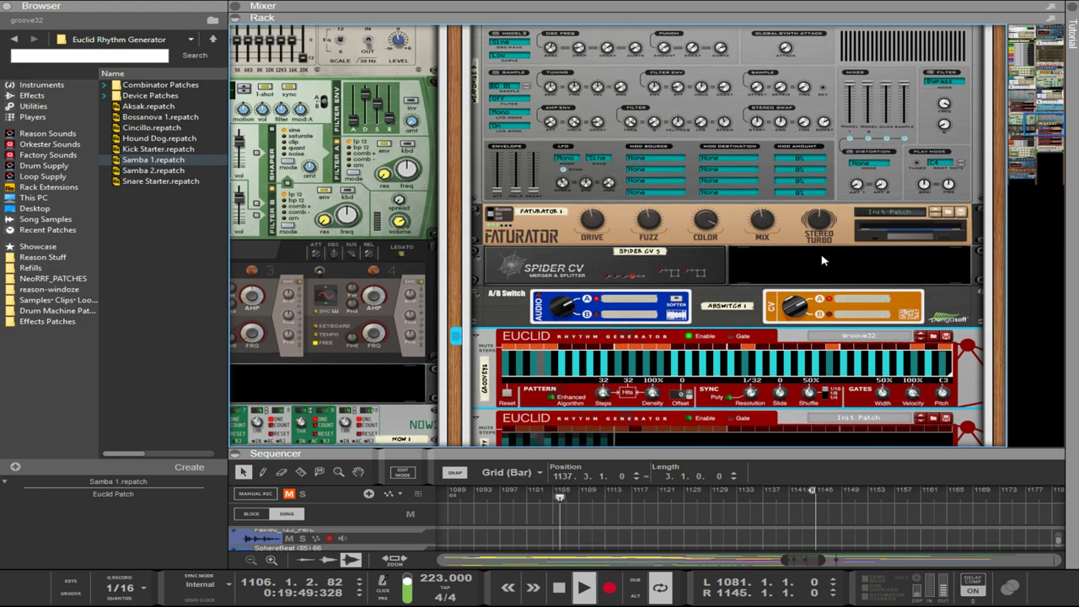
scroll(821, 255, down, 10)
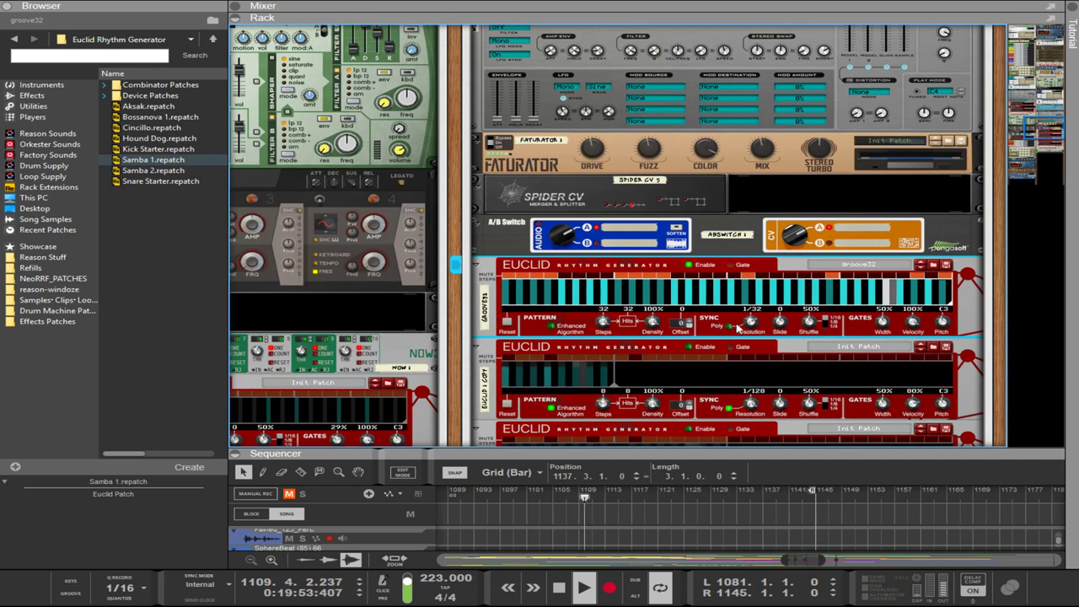
scroll(749, 299, up, 1)
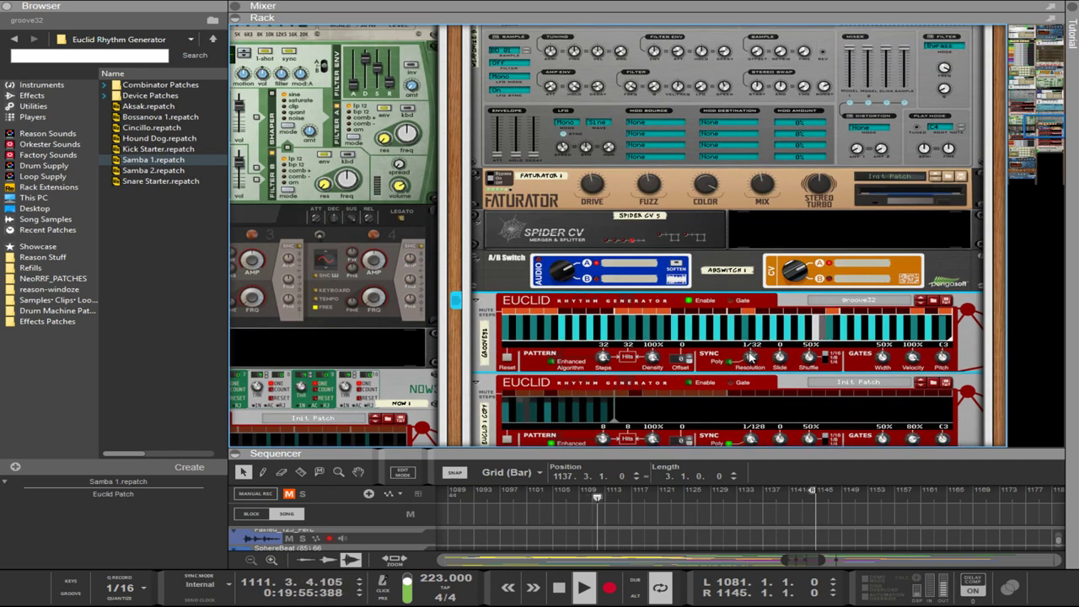
- Change the top Euclid's Resolution from 1/32 to 1/64
drag(749, 356, 748, 347)
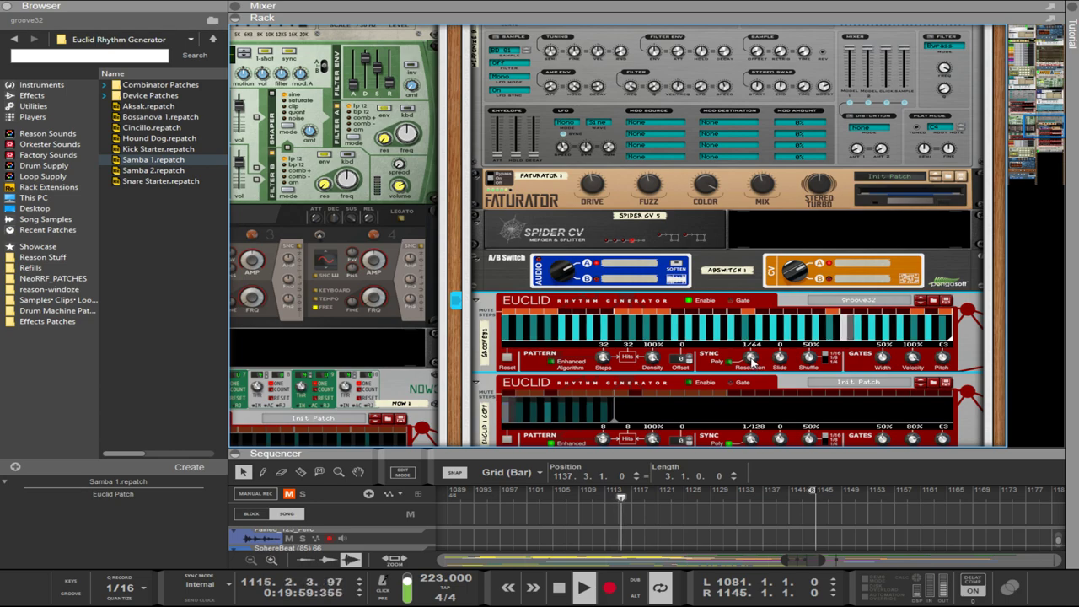
scroll(750, 356, up, 20)
scroll(753, 362, up, 6)
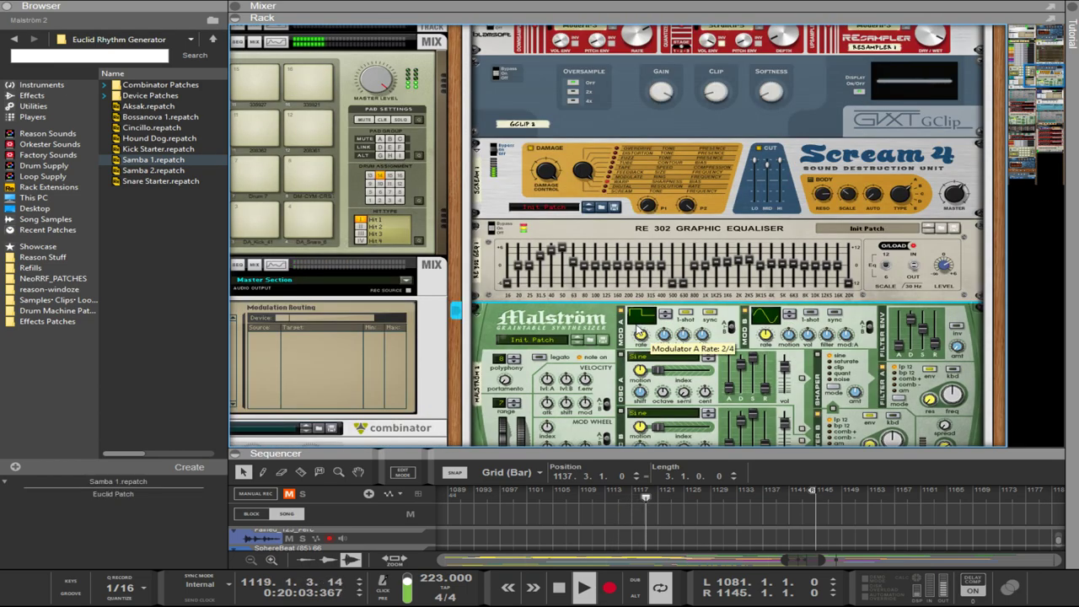
scroll(674, 354, down, 8)
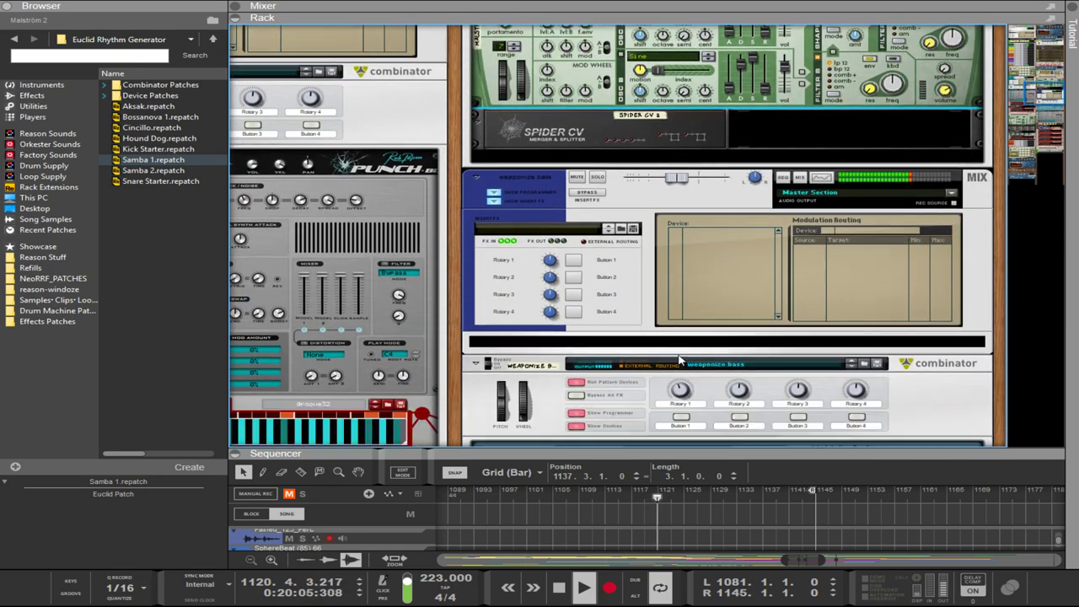
scroll(679, 361, down, 15)
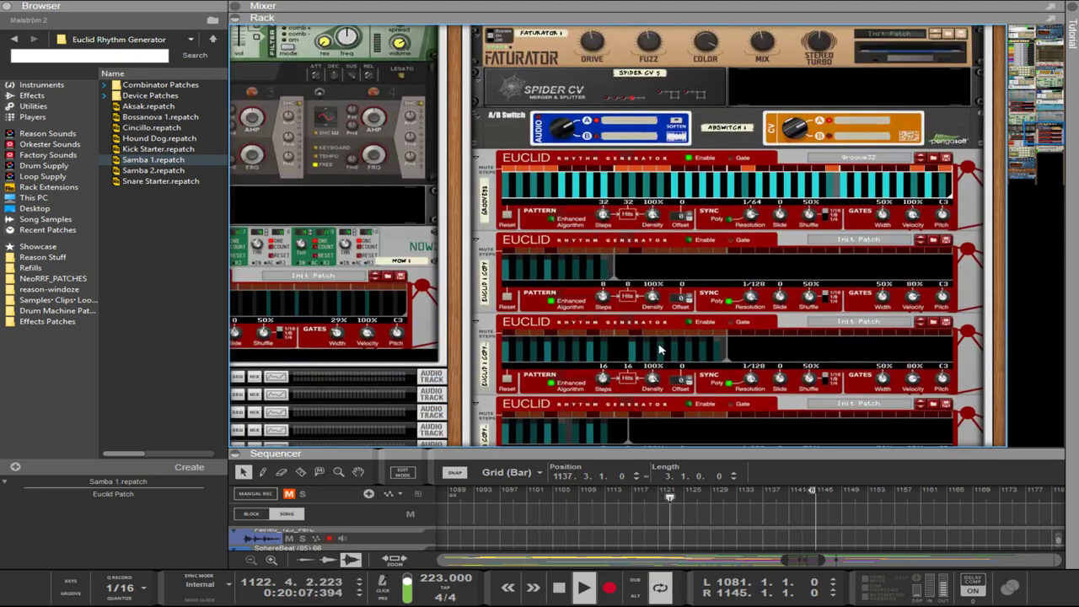
scroll(660, 350, up, 4)
click(509, 279)
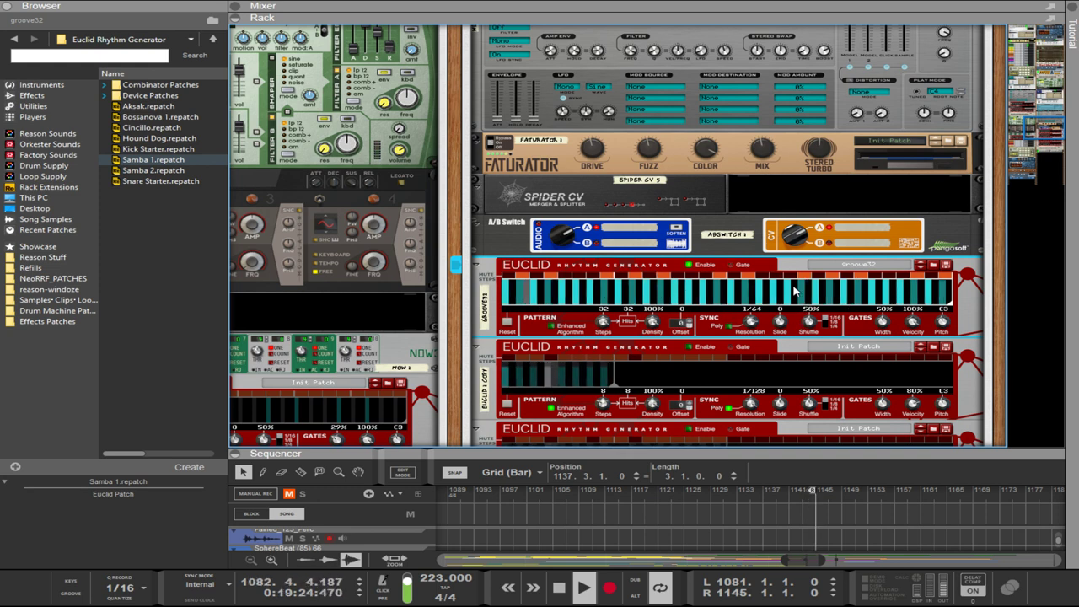
- Turn the Groove32 Euclid's Resolution knob up from 1/64 to 1/128
click(794, 239)
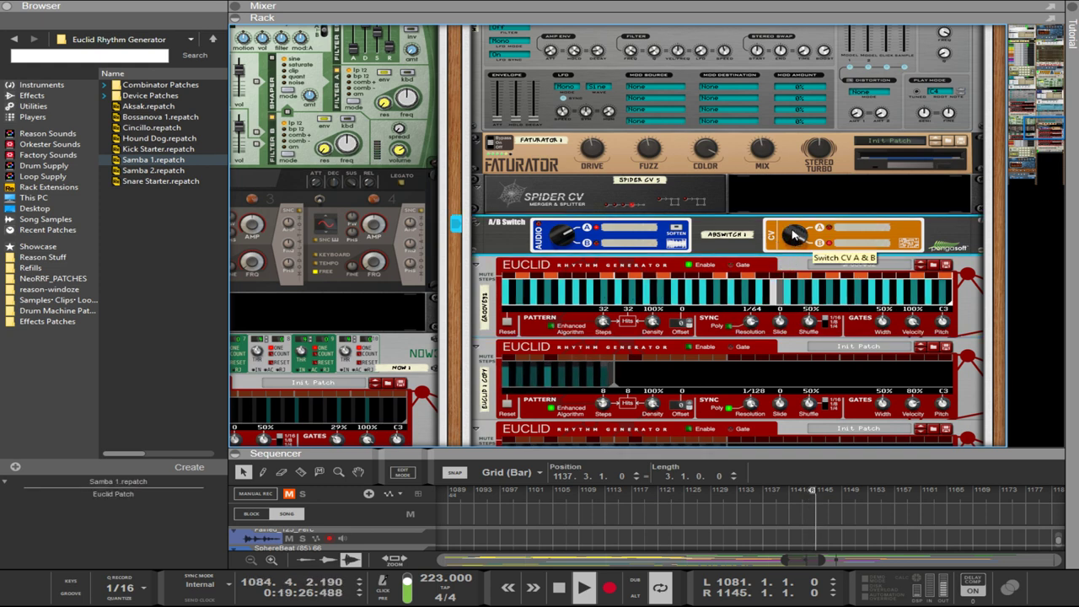
drag(750, 322, 746, 267)
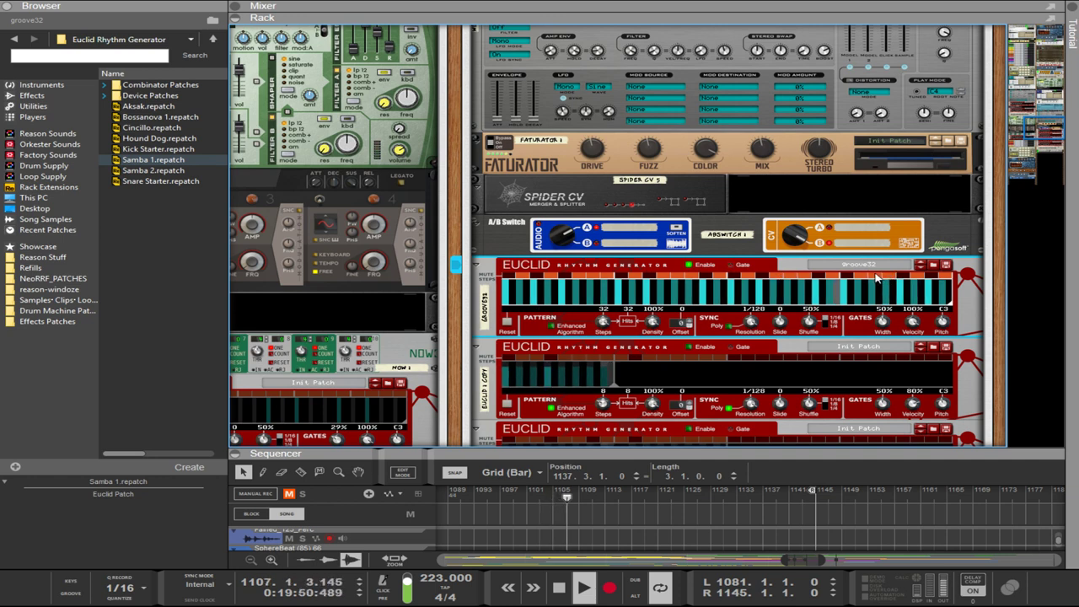
click(795, 238)
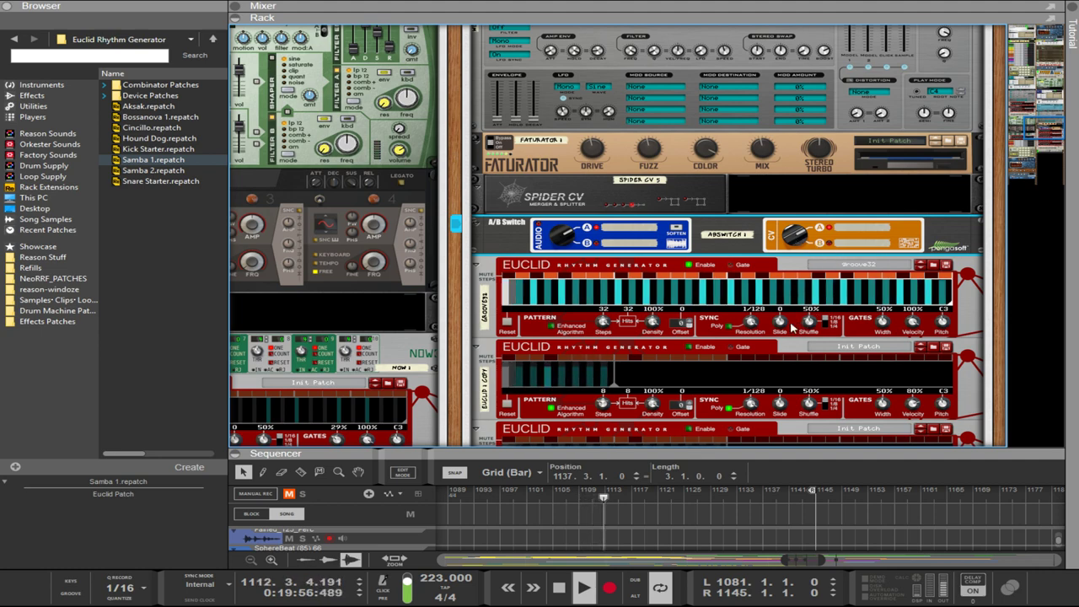
scroll(735, 335, down, 10)
scroll(735, 335, down, 15)
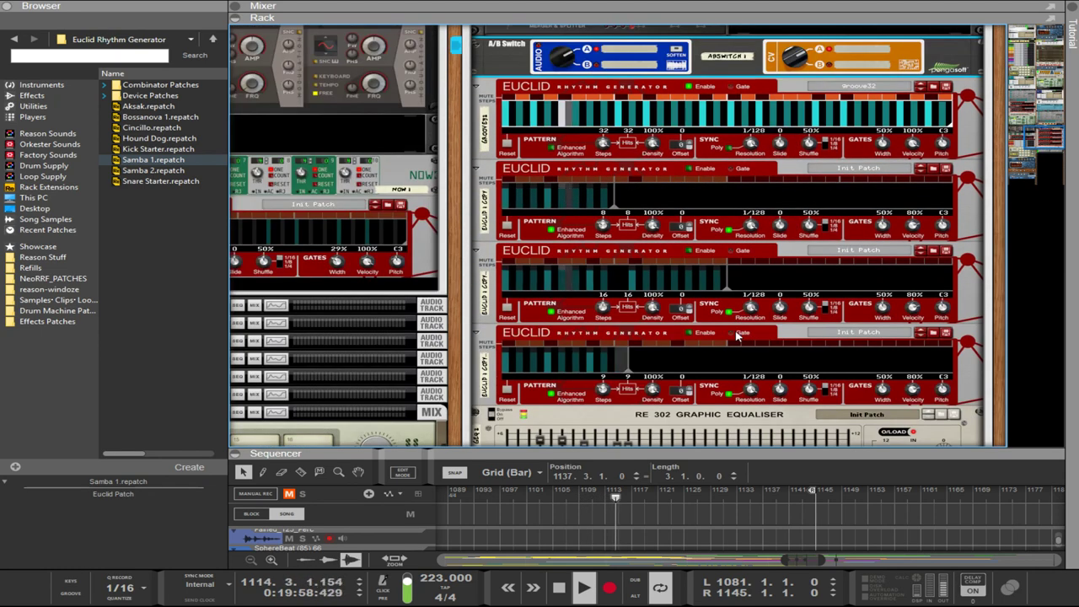
- On the PX7 pitch envelope, adjust rate 1 and raise level 1 to 49
scroll(735, 335, down, 10)
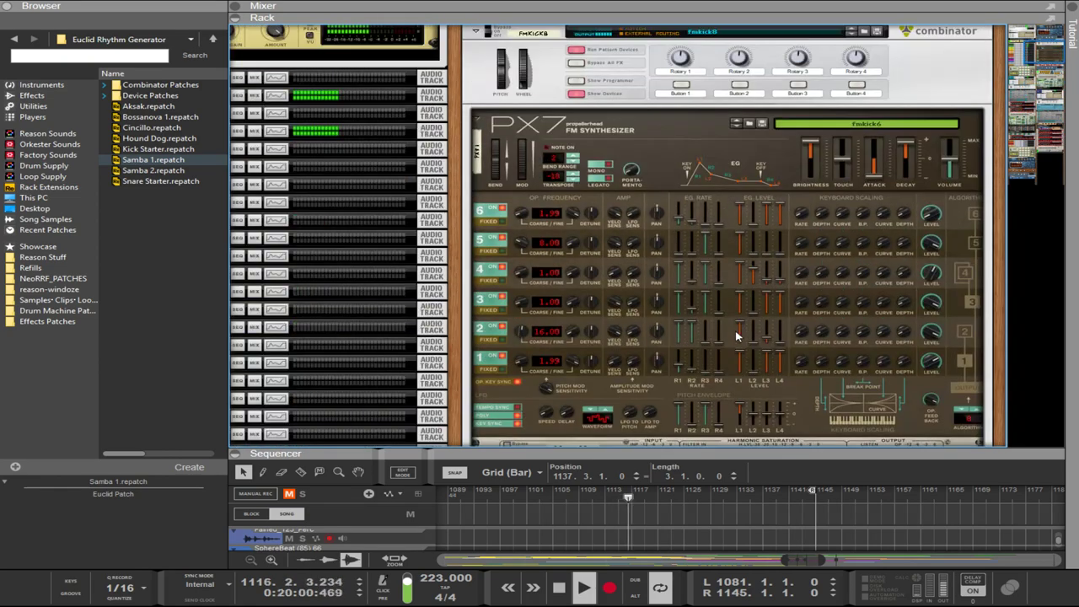
scroll(735, 336, down, 4)
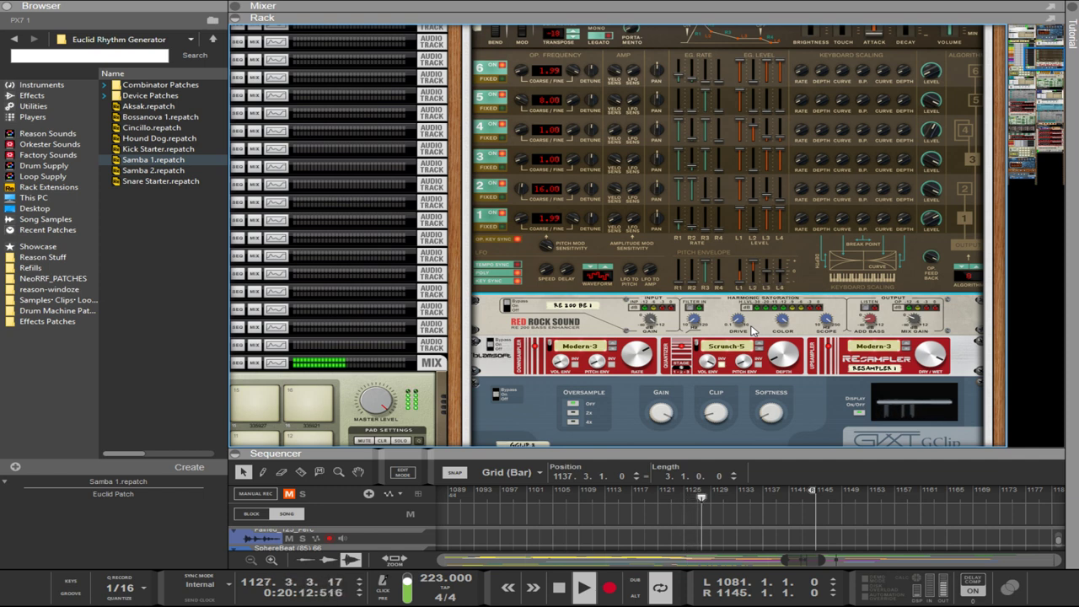
click(684, 284)
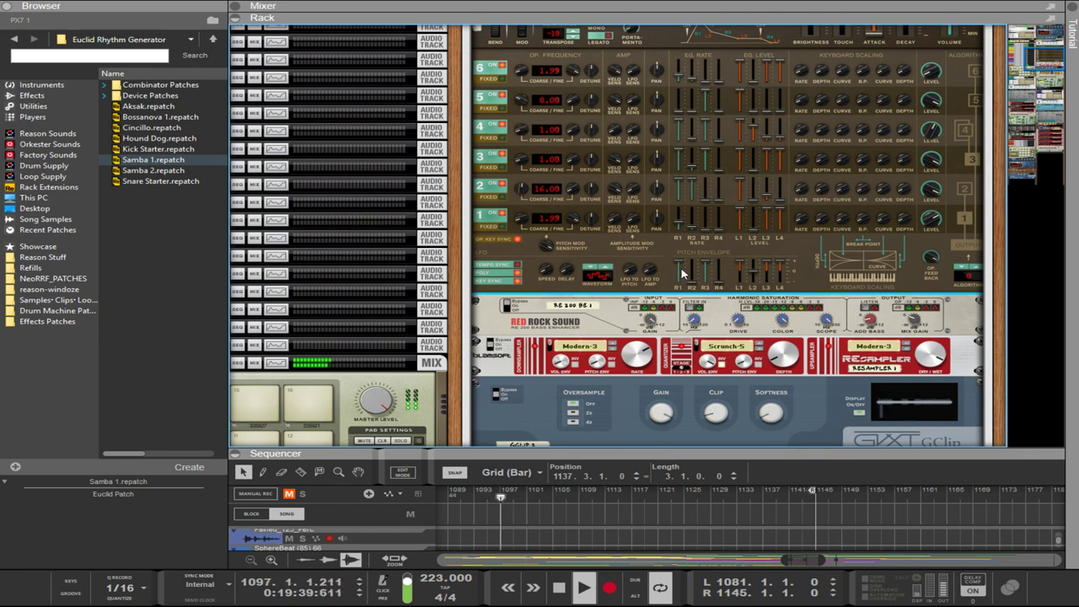
mouse_move(693, 324)
drag(738, 283, 730, 321)
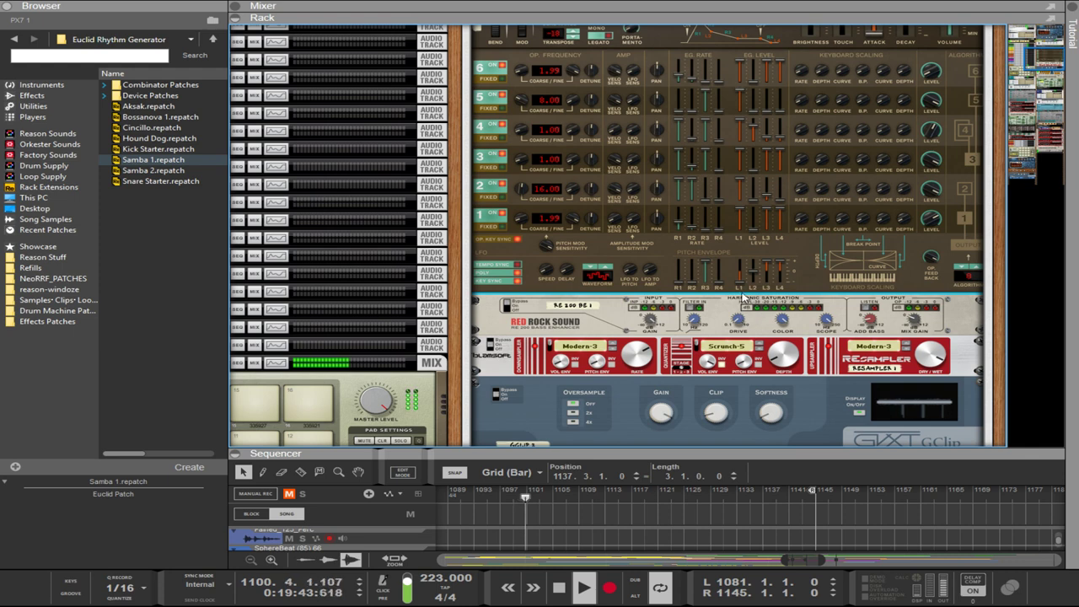
drag(738, 284, 737, 260)
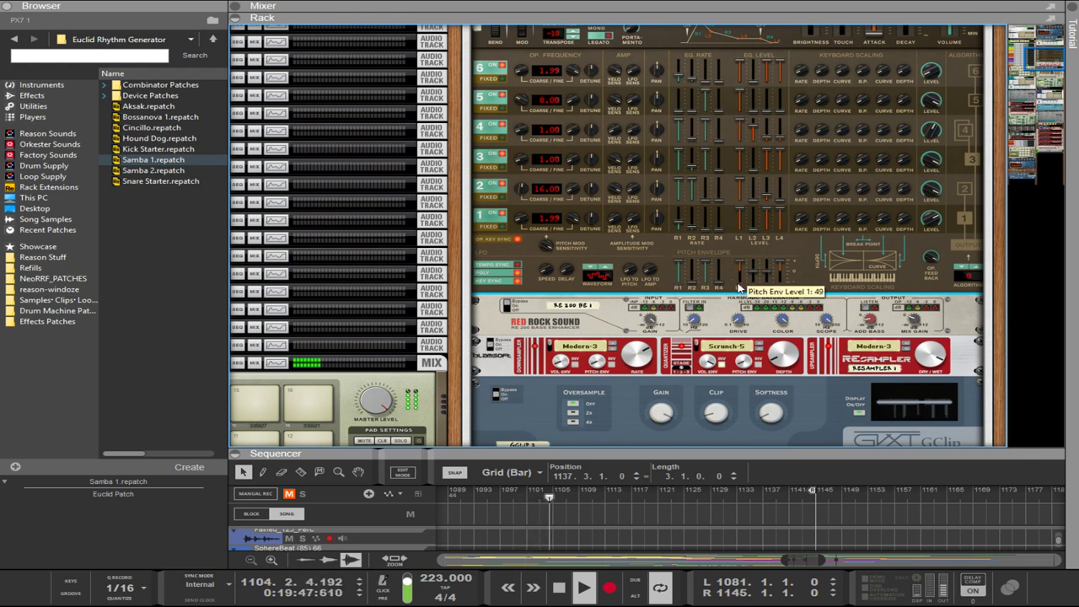
mouse_move(781, 303)
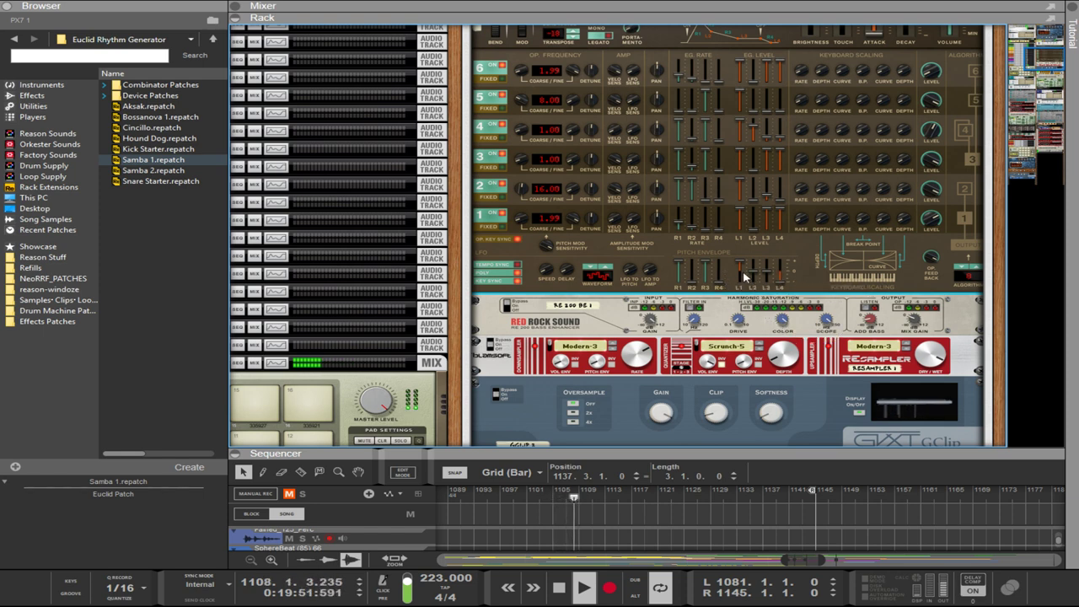
mouse_move(750, 274)
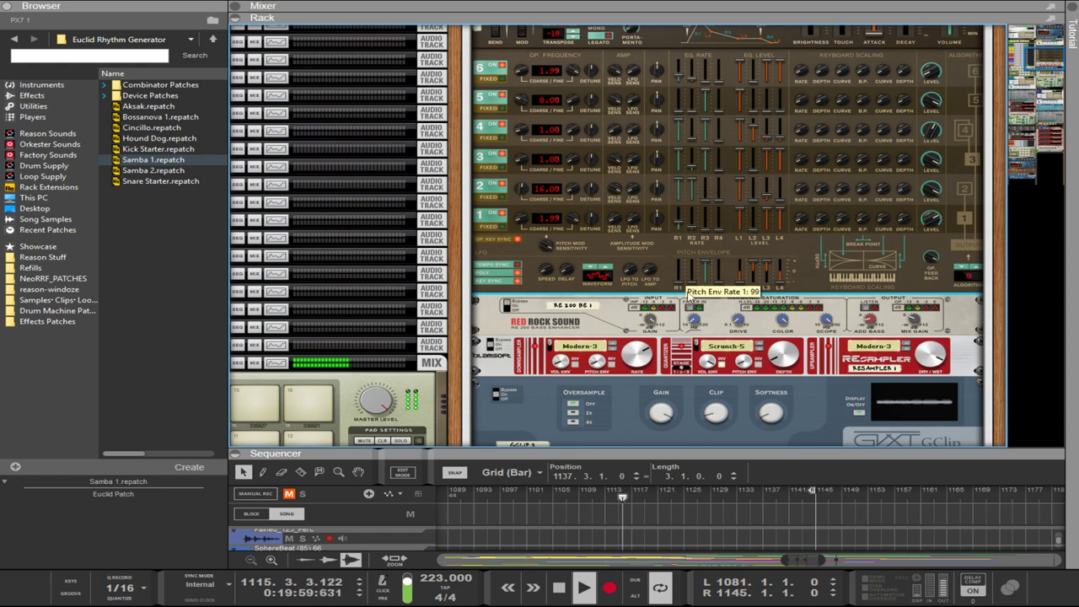
mouse_move(695, 276)
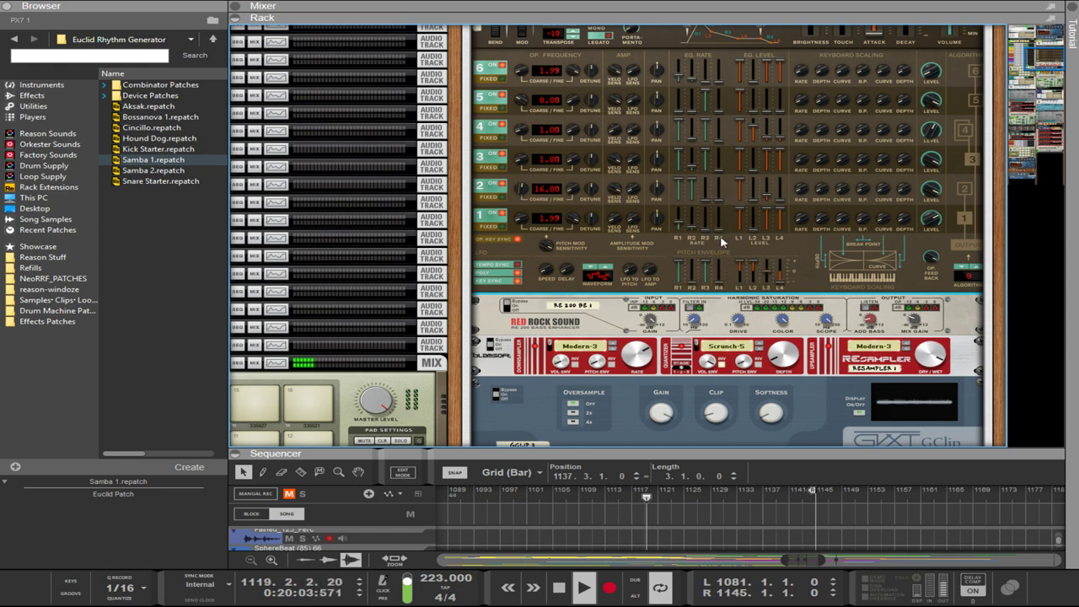
- Select the PX7 kick and step it through to a different FM algorithm
scroll(729, 253, down, 5)
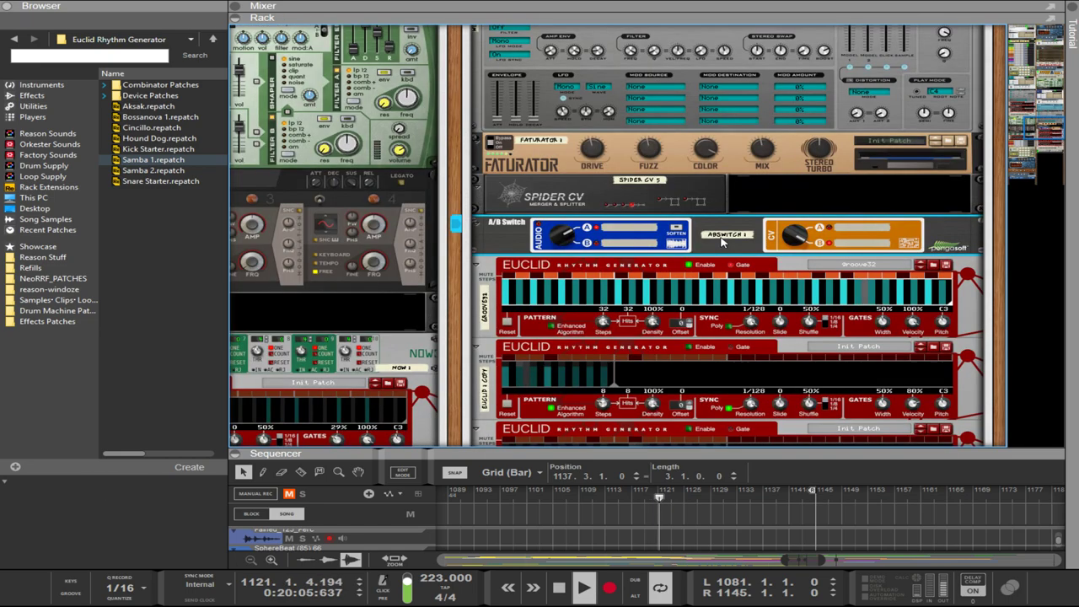
scroll(738, 265, up, 10)
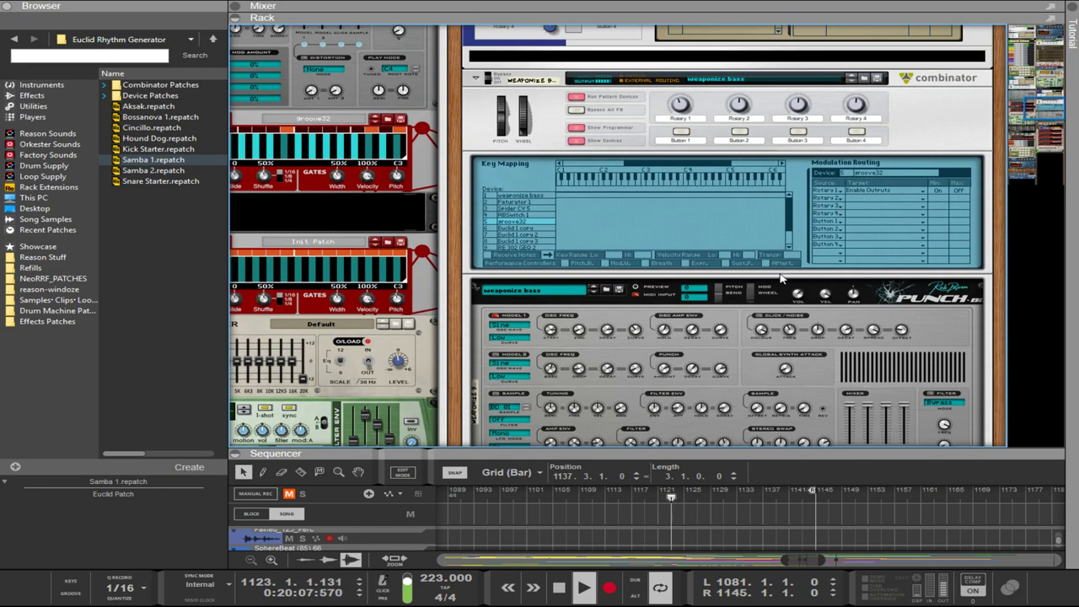
scroll(780, 279, up, 3)
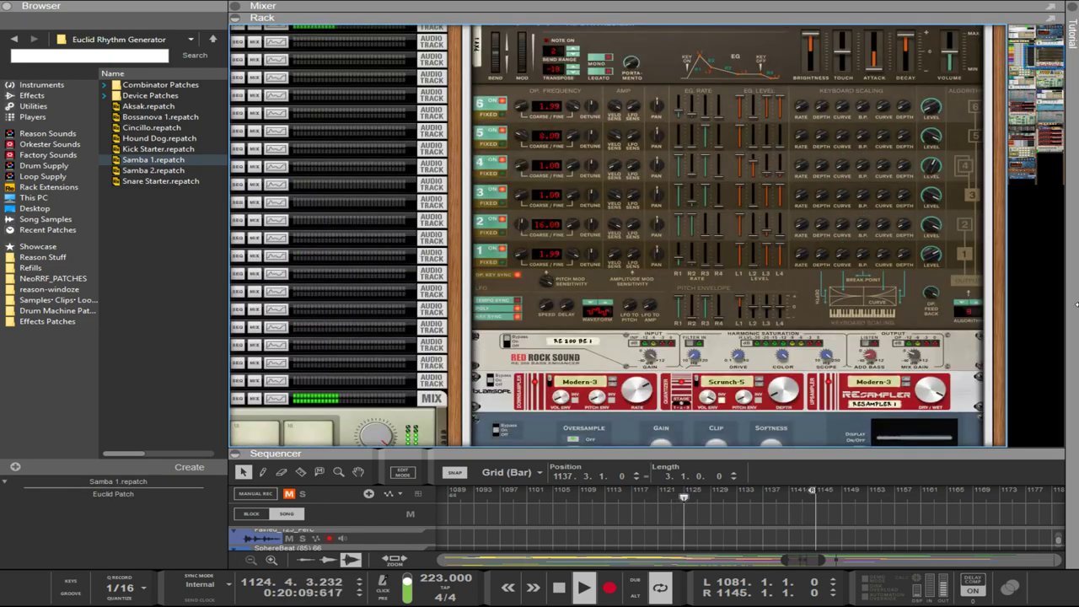
click(975, 309)
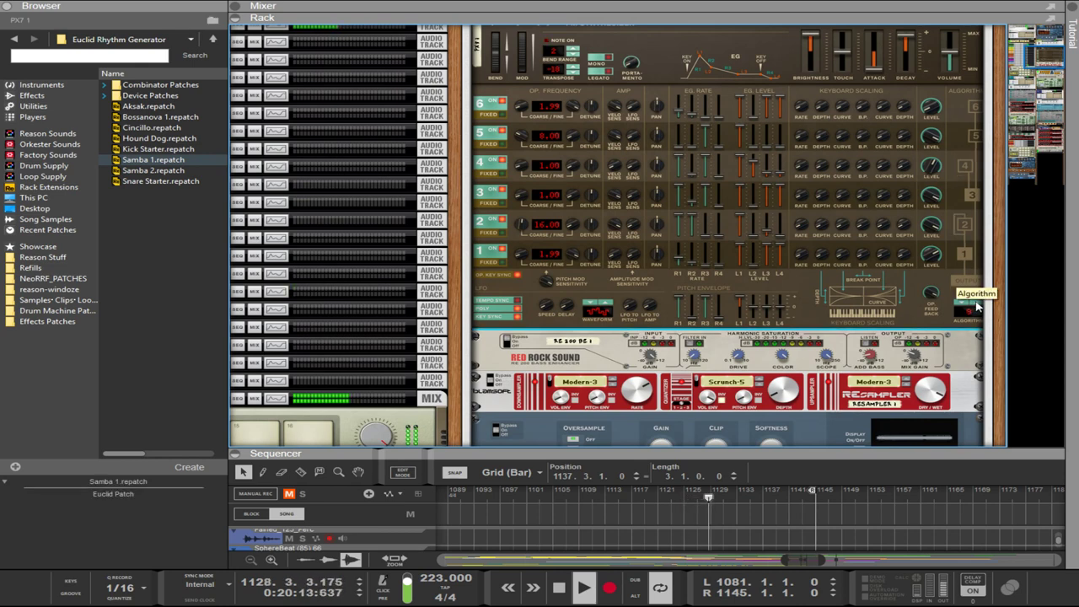
click(975, 309)
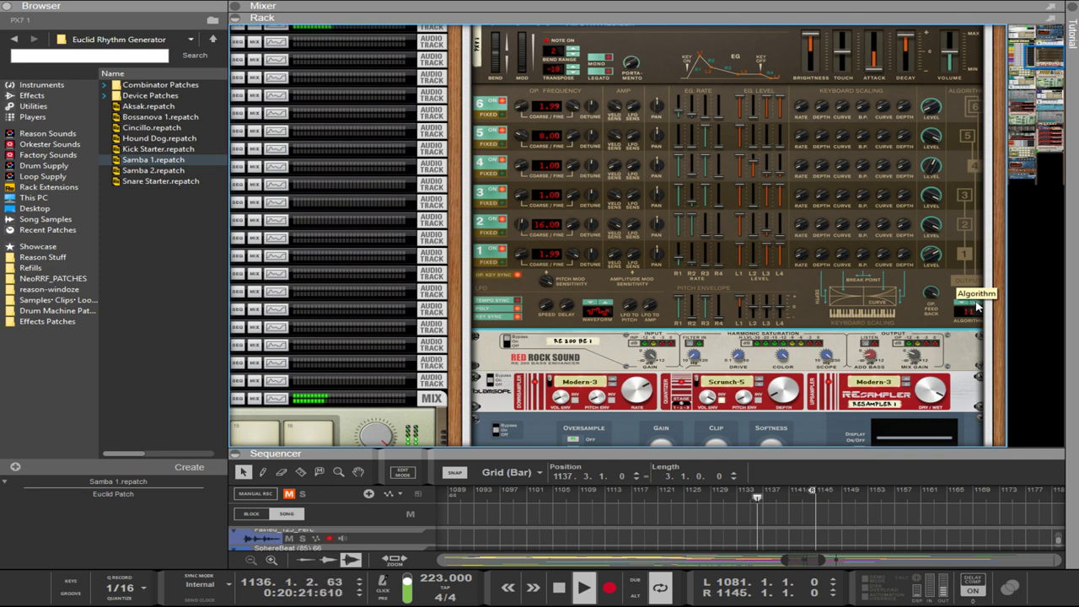
click(975, 309)
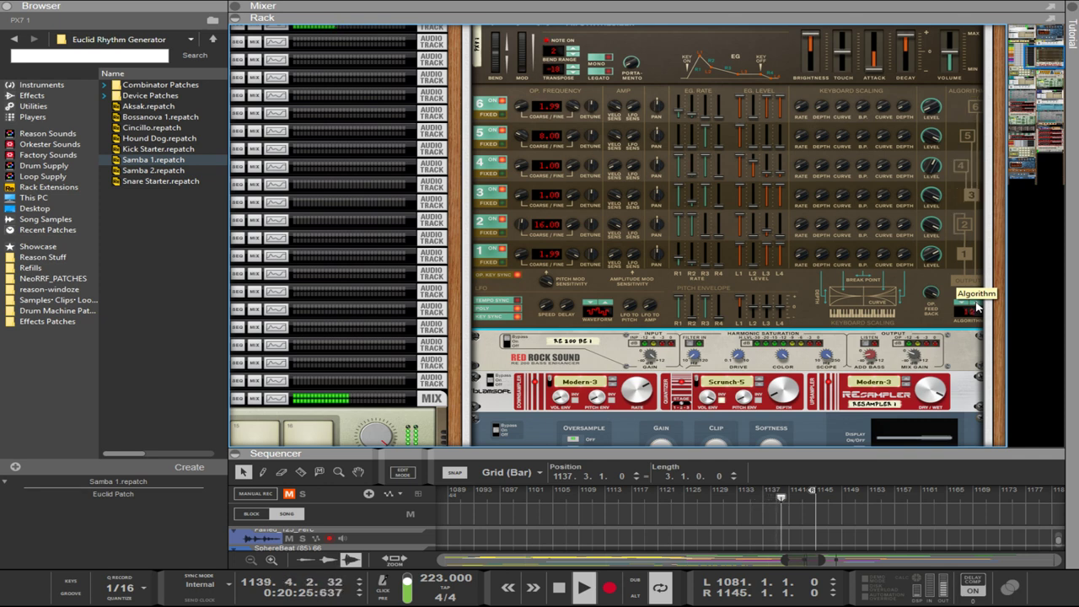
- Set OP5 coarse to 6 and OP4 and OP3 fine frequencies to 1.99
drag(523, 226, 538, 260)
key(ctrl+z)
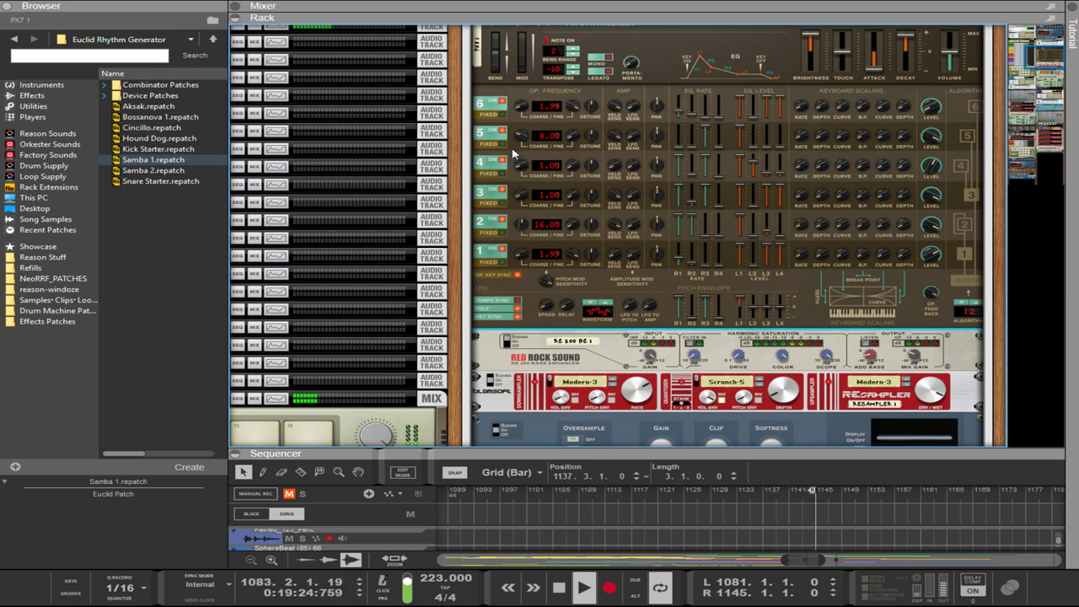
drag(520, 137, 526, 148)
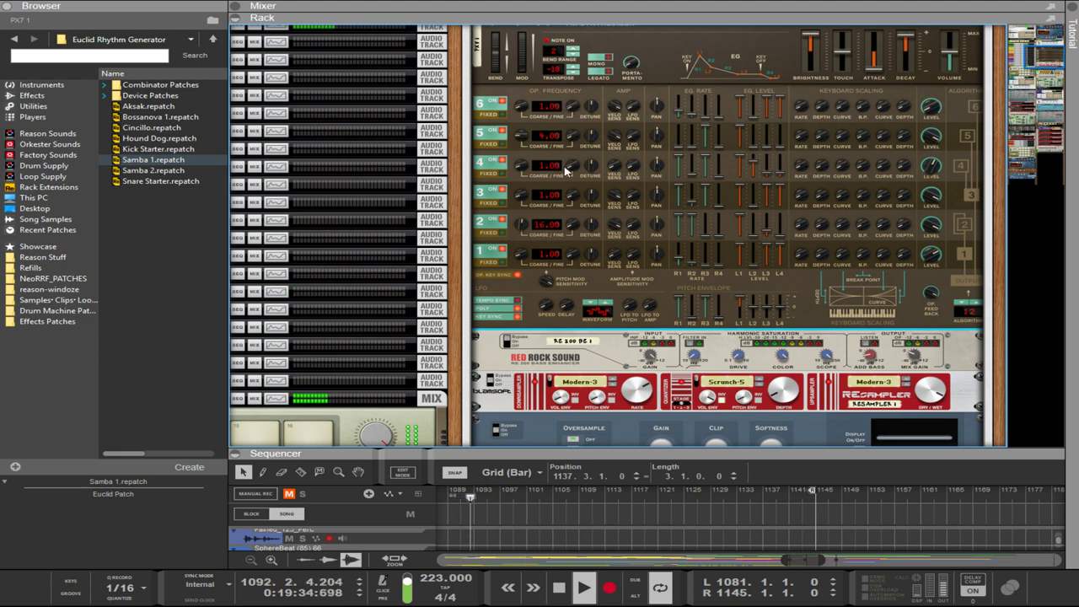
drag(565, 172, 600, 4)
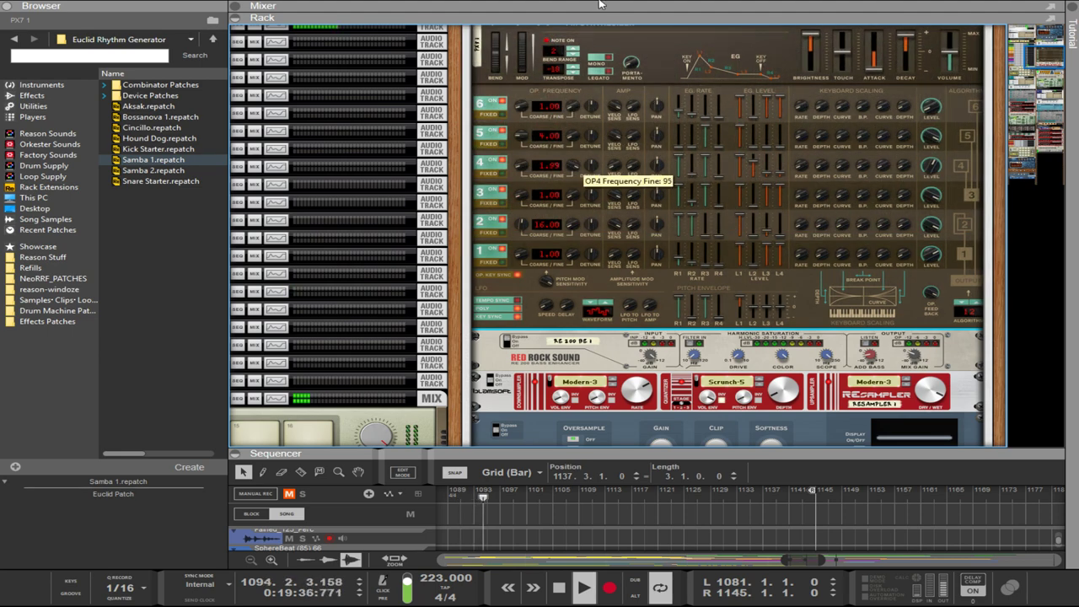
drag(572, 195, 582, 101)
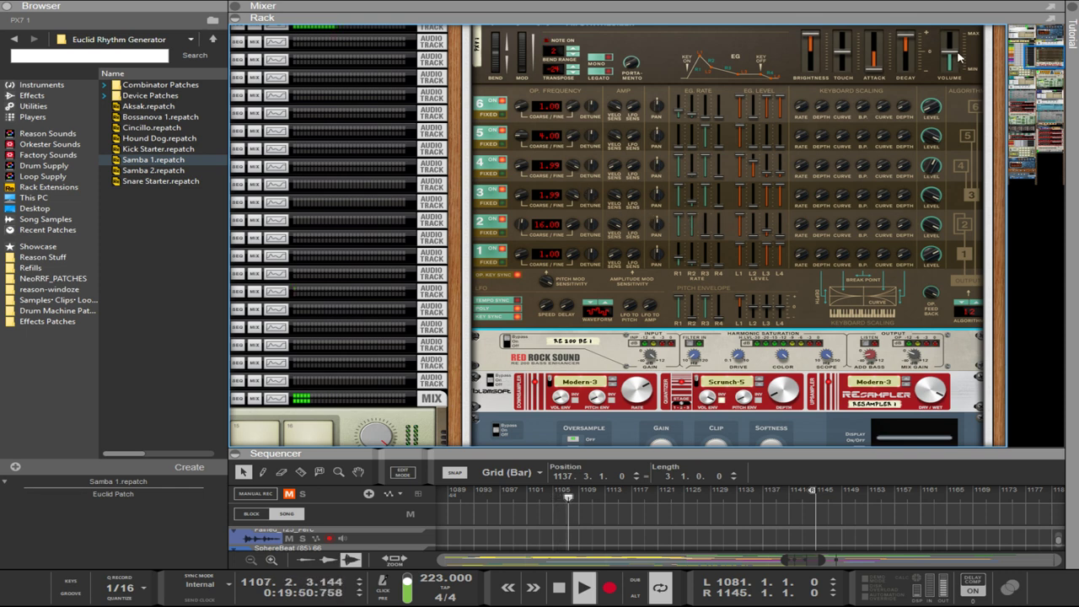
- Lower the PX7 volume to 35%, drop OP2 coarse and raise OP3 coarse
drag(958, 56, 950, 58)
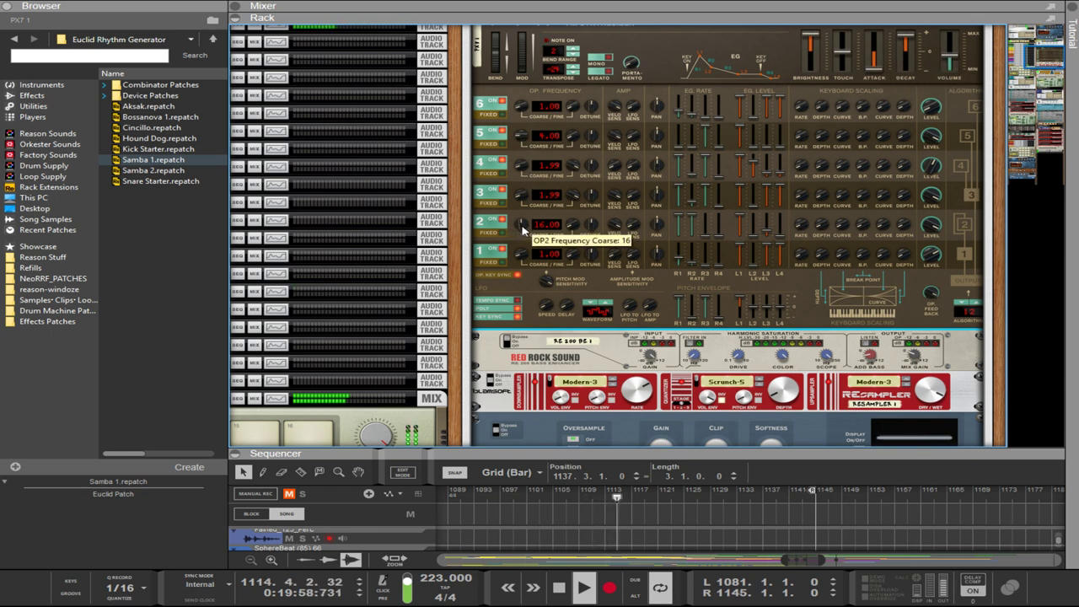
drag(519, 258, 523, 273)
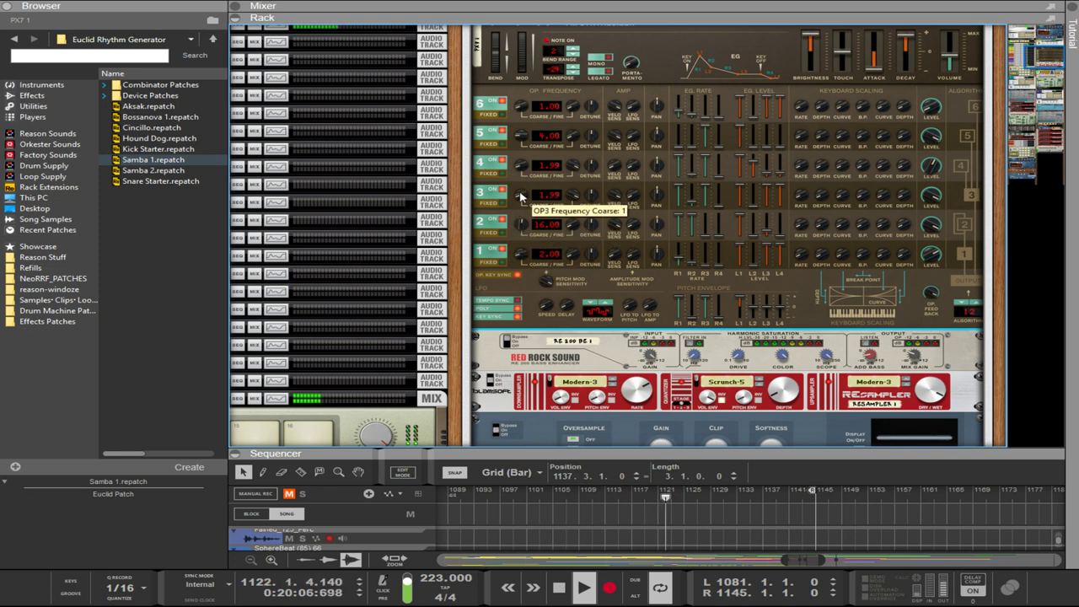
drag(521, 196, 521, 194)
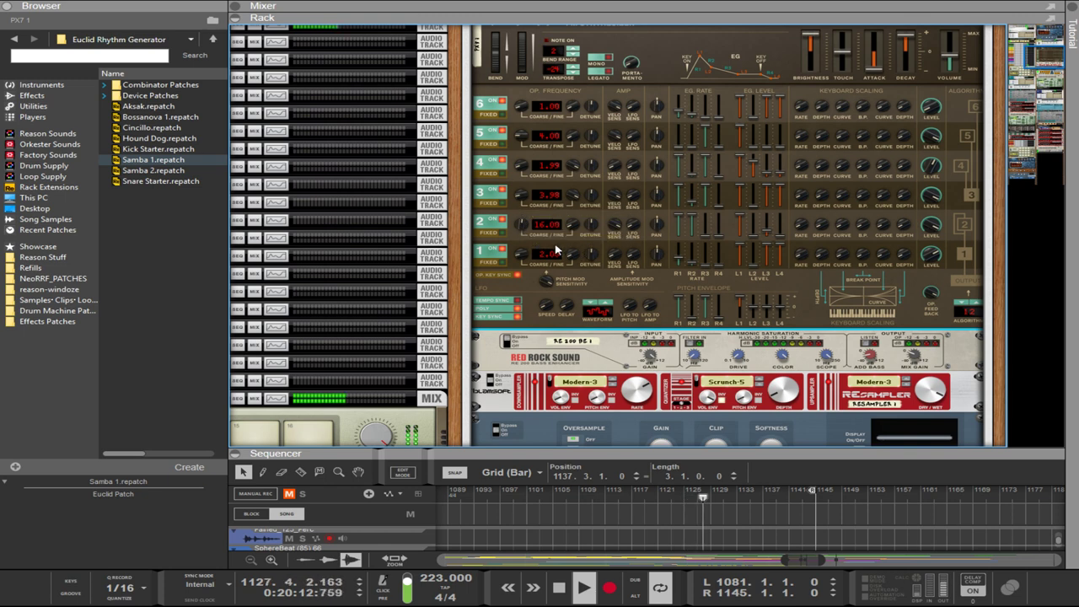
scroll(651, 241, up, 2)
- Save the kick Combinator patch as fmkick9 and reselect the PX7
scroll(652, 241, up, 2)
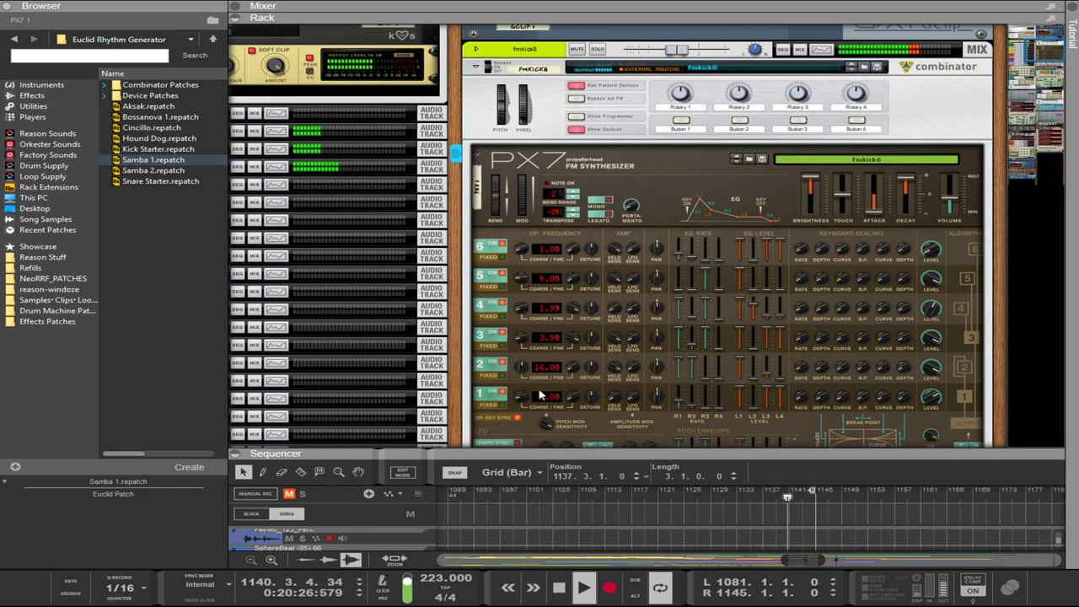
click(877, 67)
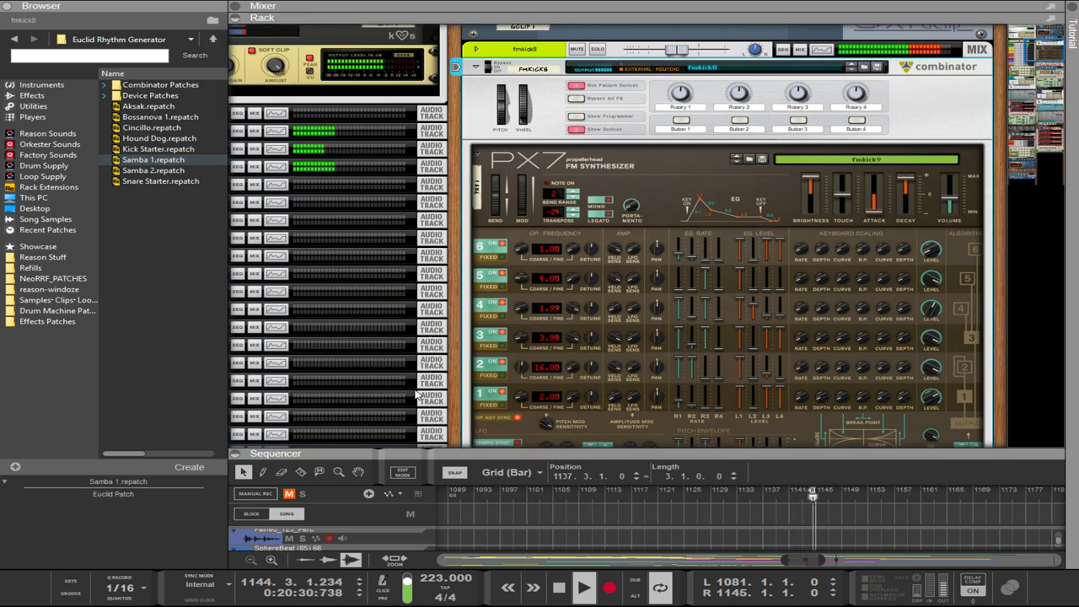
click(603, 384)
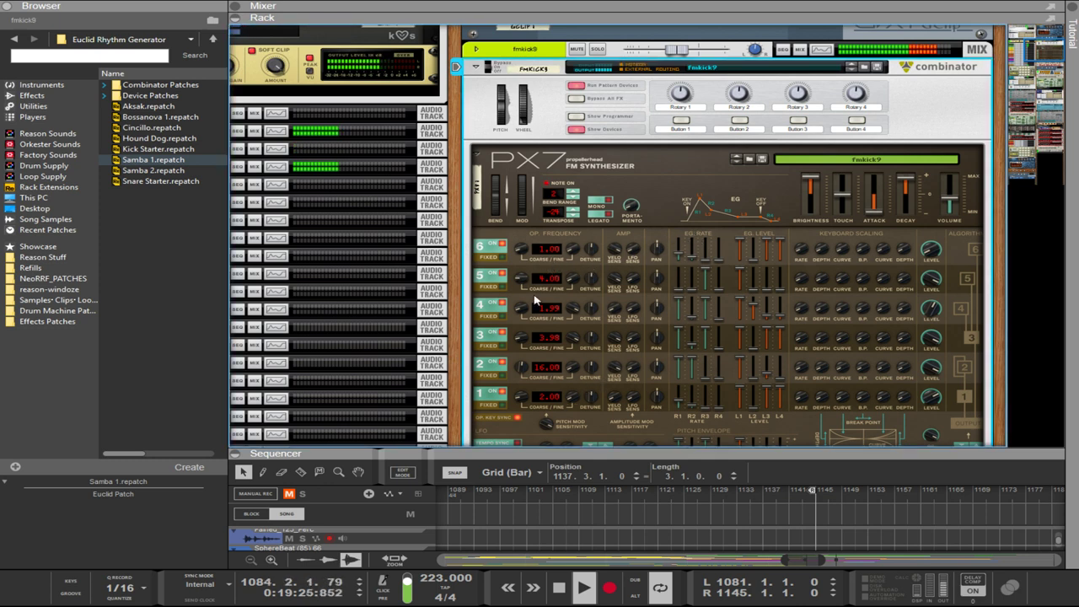
click(680, 311)
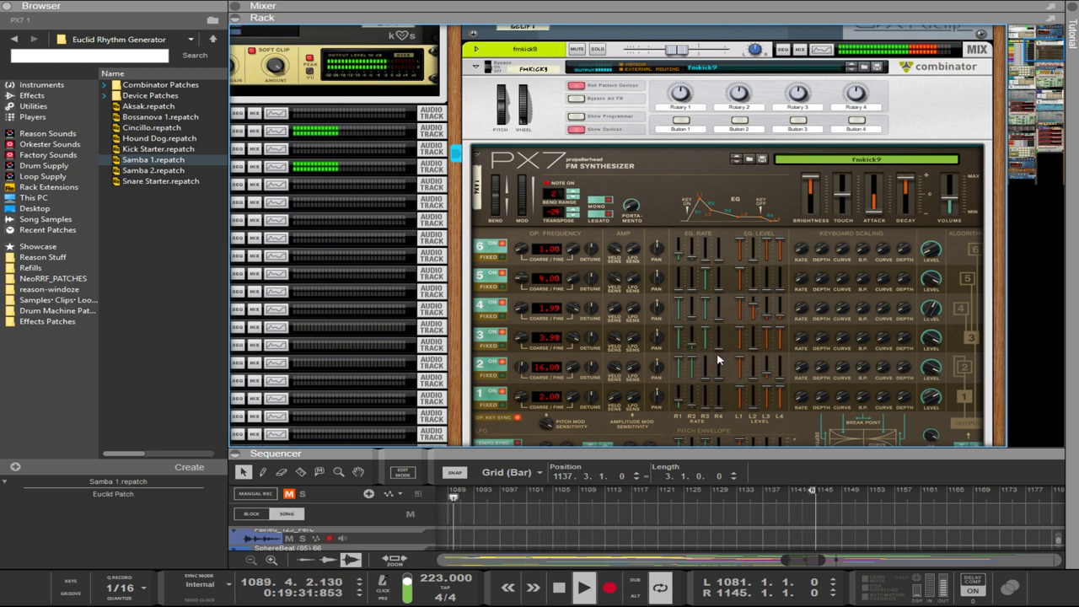
scroll(725, 358, down, 3)
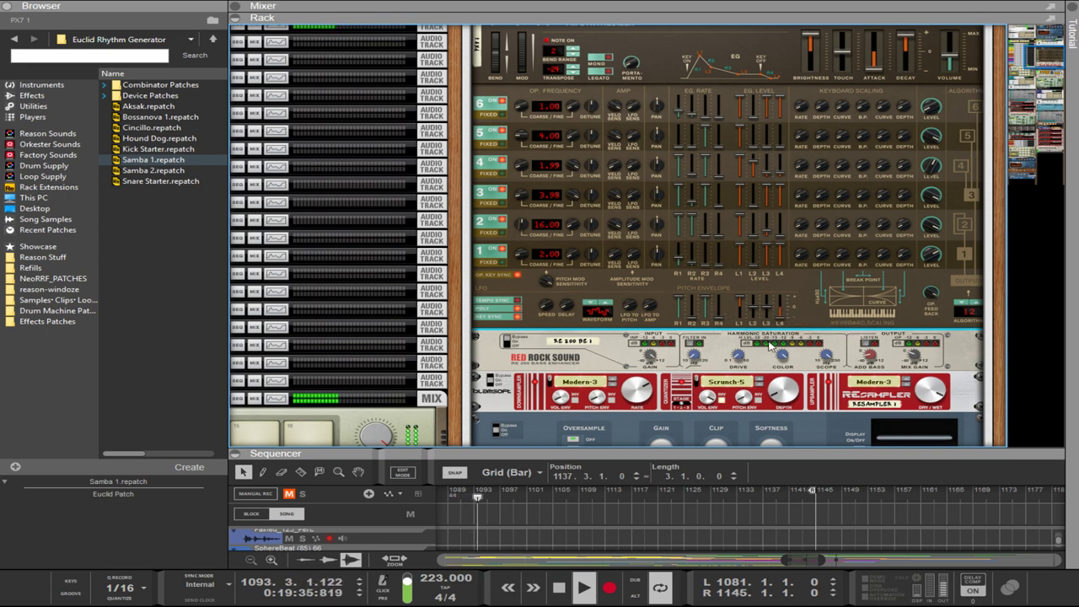
- Reset the PX7 pitch envelope Level 4 to 0 and set OP2 Coarse to 10
drag(780, 318, 780, 311)
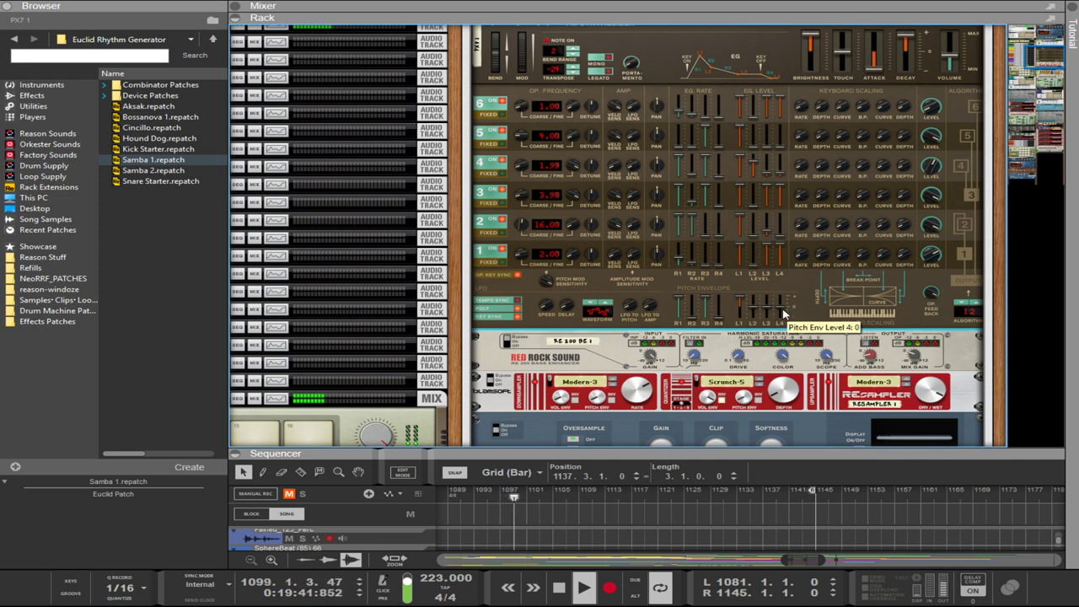
drag(783, 314, 780, 316)
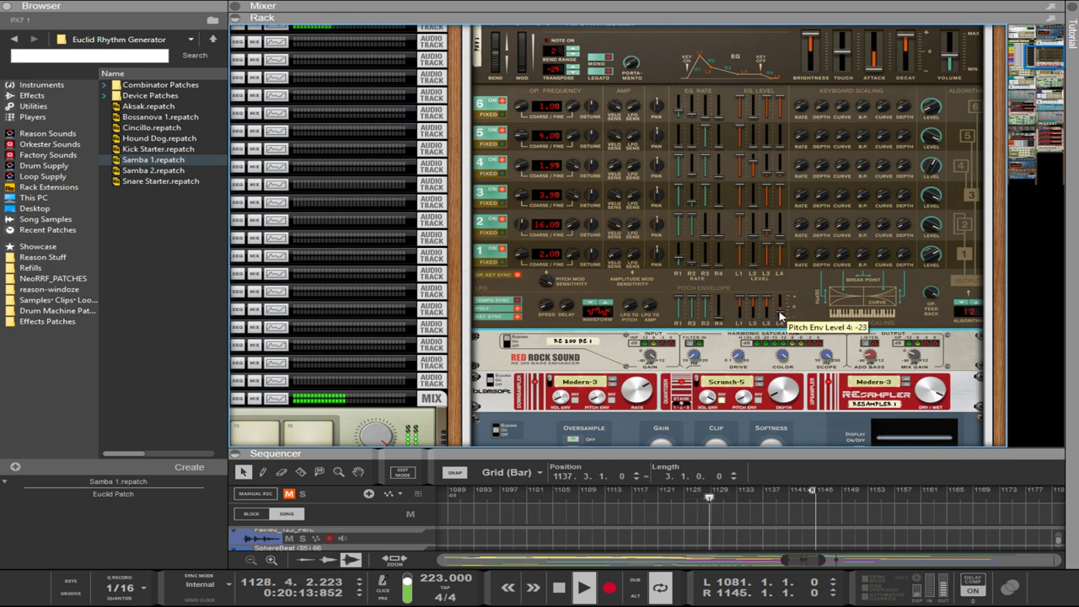
drag(779, 315, 780, 318)
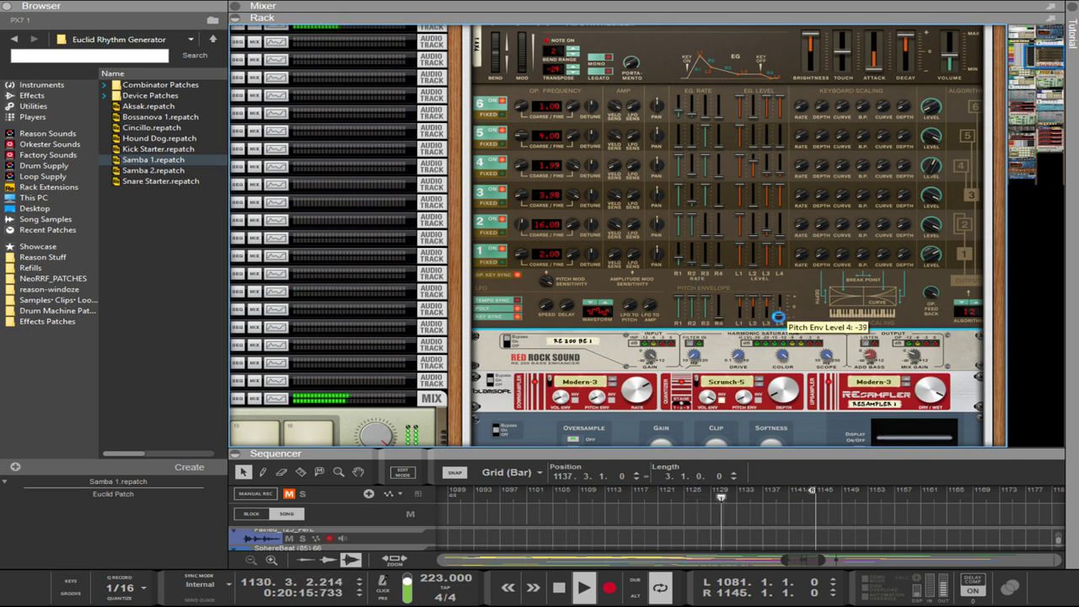
ctrl+click(780, 315)
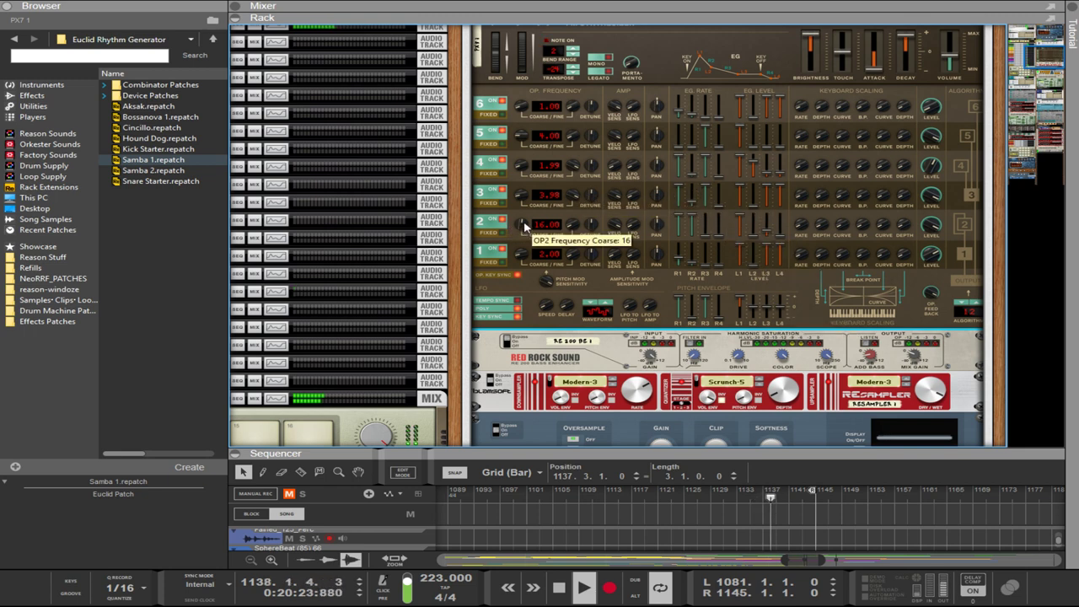
drag(521, 225, 517, 271)
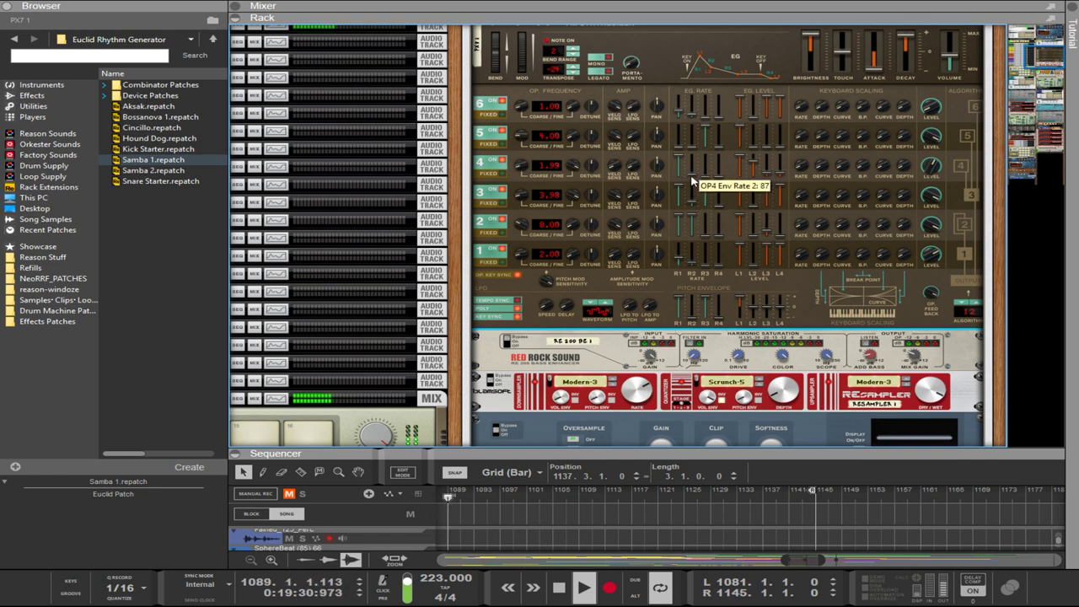
- Adjust OP4's rate 2 and drop OP1's envelope levels 1, 3 and 4 to 0
mouse_move(691, 172)
mouse_down()
mouse_move(690, 156)
mouse_move(694, 166)
mouse_up()
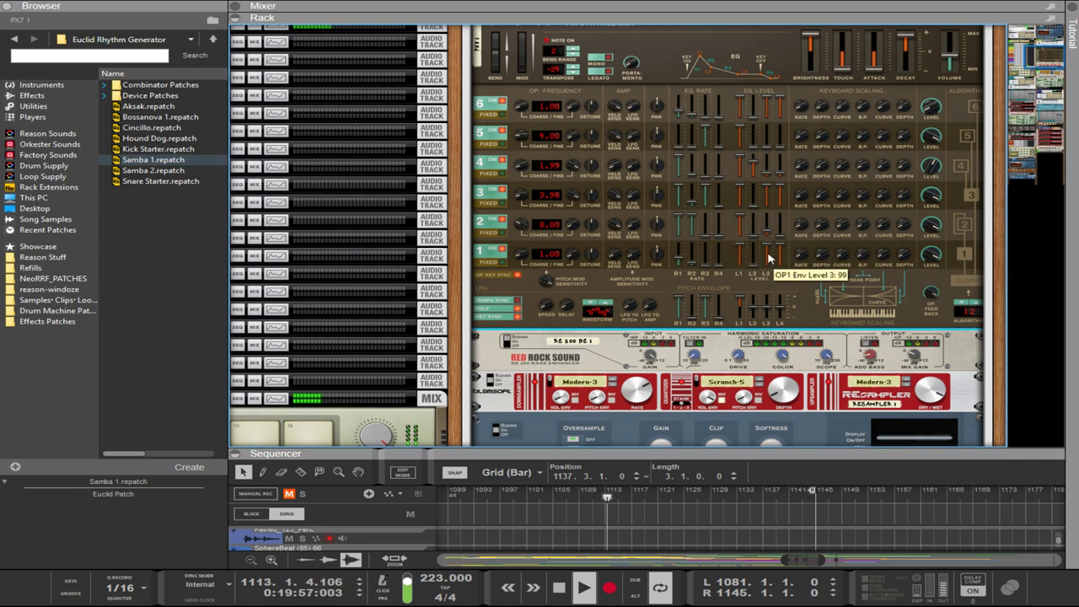
drag(768, 253, 772, 296)
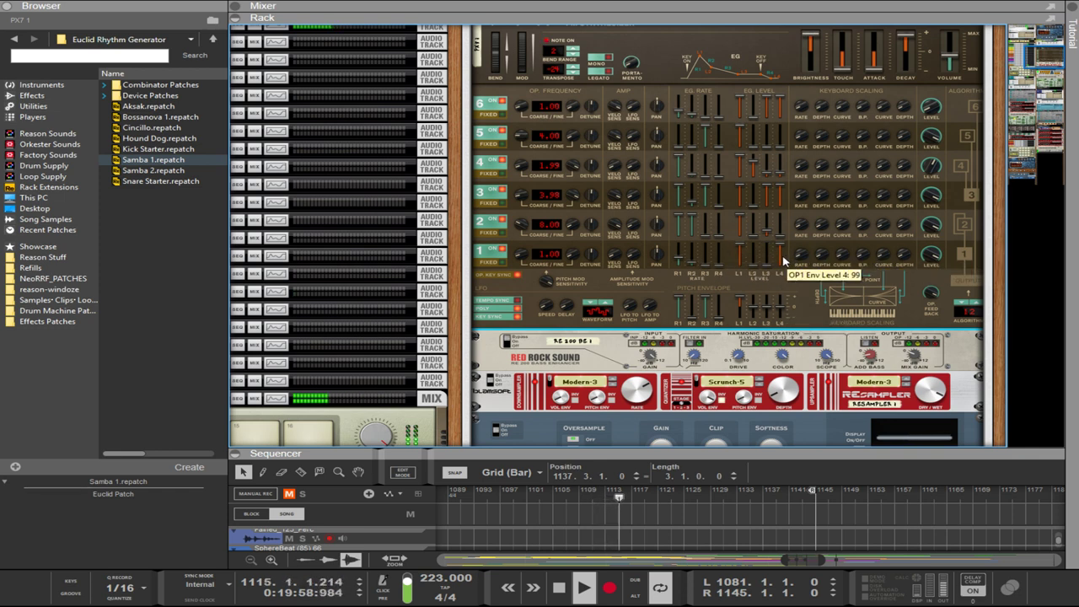
drag(781, 256, 778, 305)
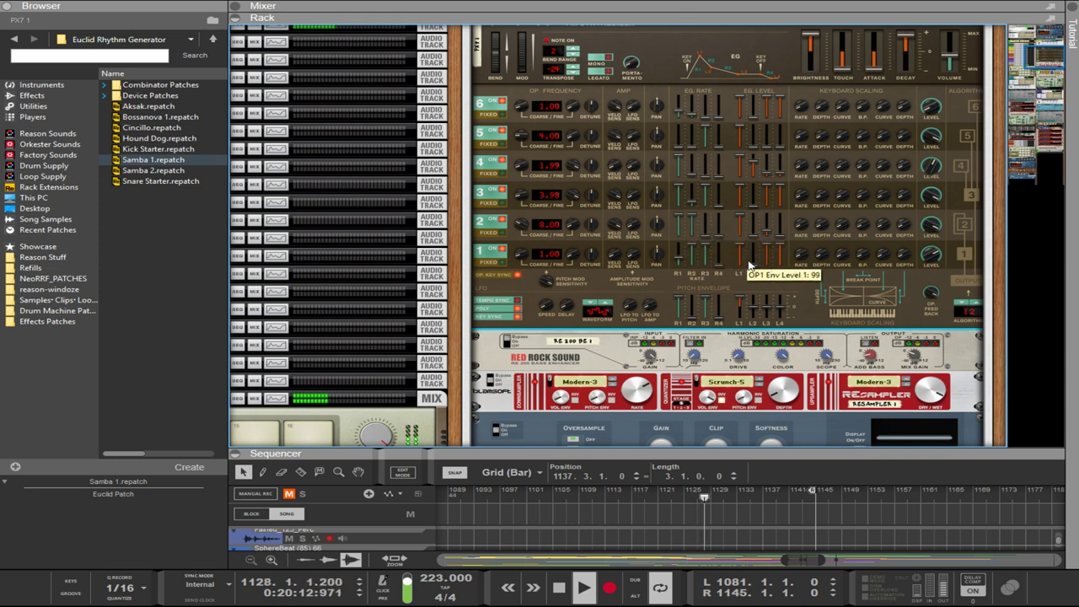
drag(742, 265, 745, 305)
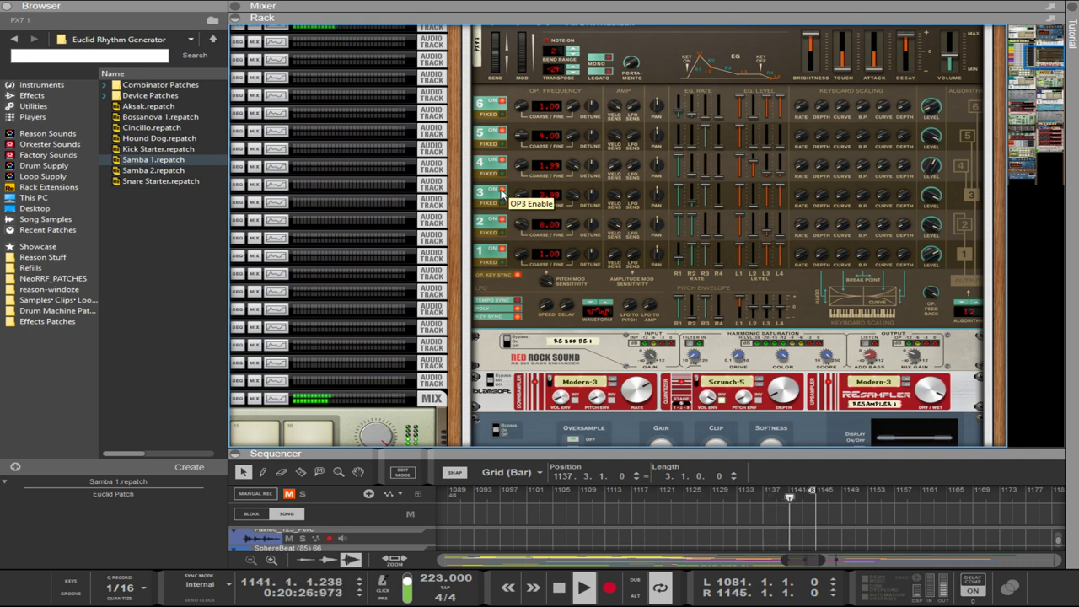
- Raise OP1 coarse to 6 and OP3's final envelope level, then enlarge the sequencer
drag(517, 251, 510, 230)
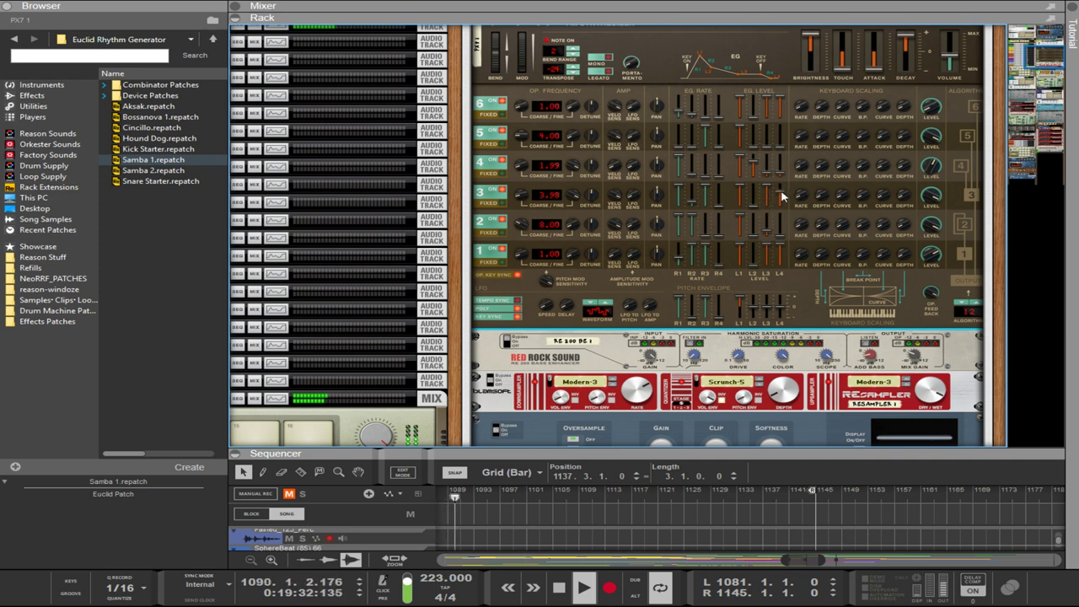
drag(784, 211, 781, 196)
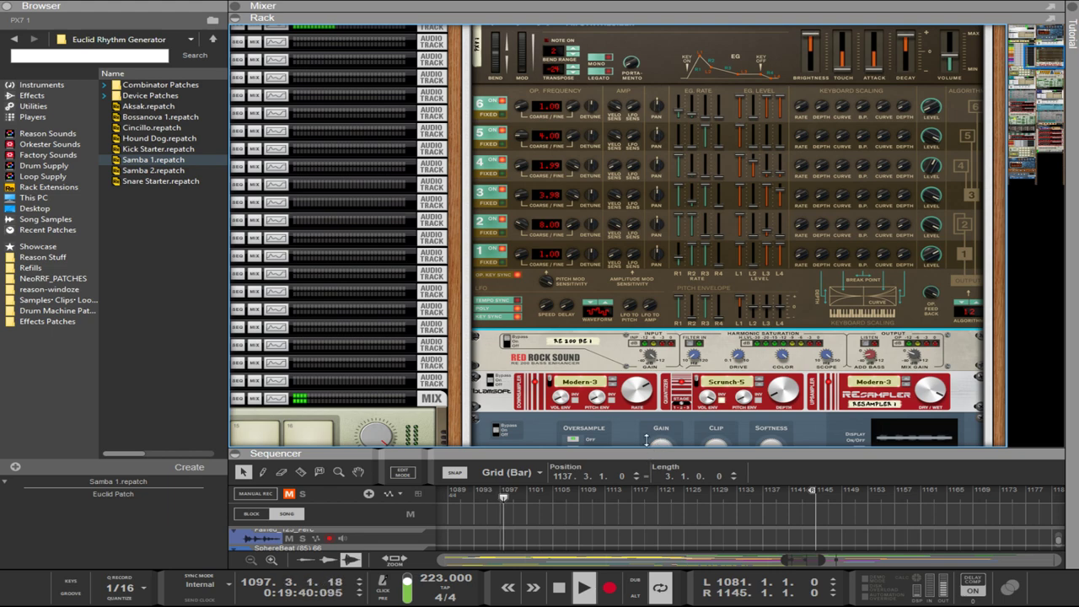
drag(647, 439, 646, 221)
- Open the fmkick9 clip in the piano roll and scroll to the kick notes near bar 1100
click(544, 518)
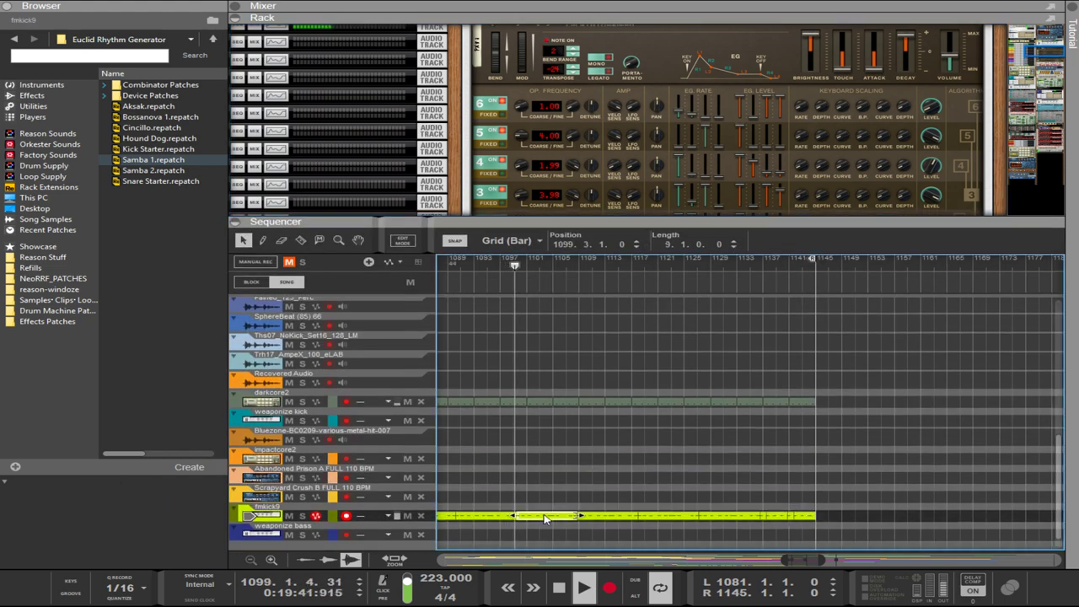
double_click(544, 518)
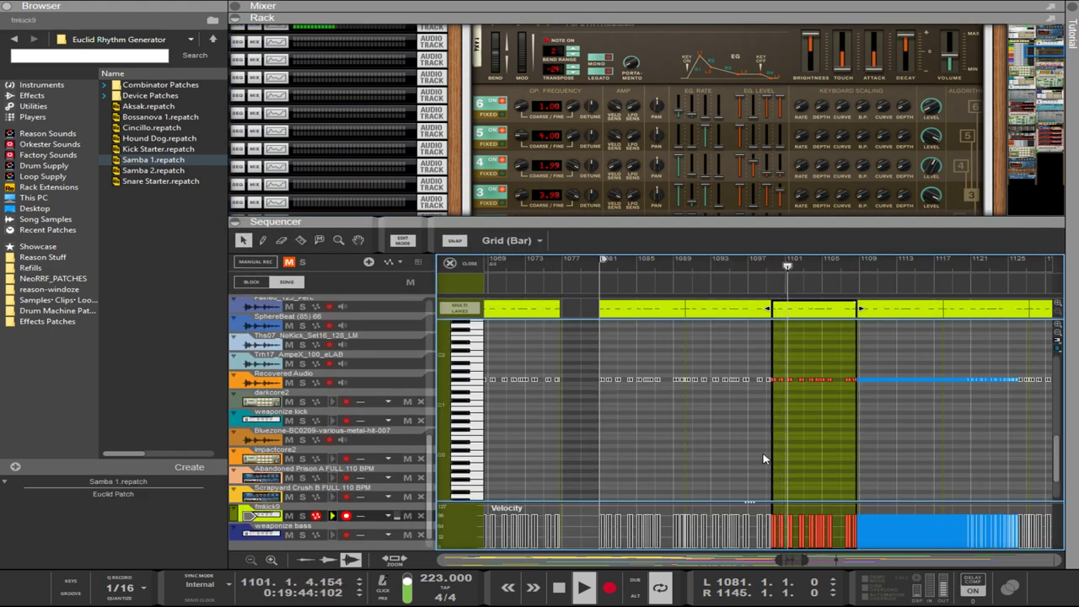
scroll(805, 451, down, 3)
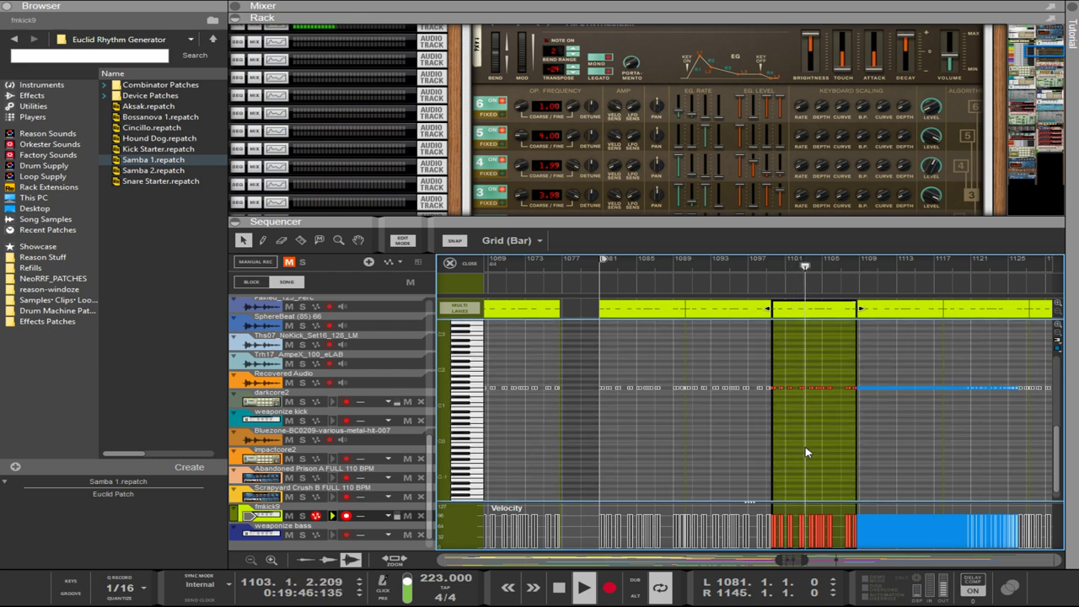
scroll(805, 452, left, 2)
scroll(805, 451, right, 3)
scroll(805, 452, up, 2)
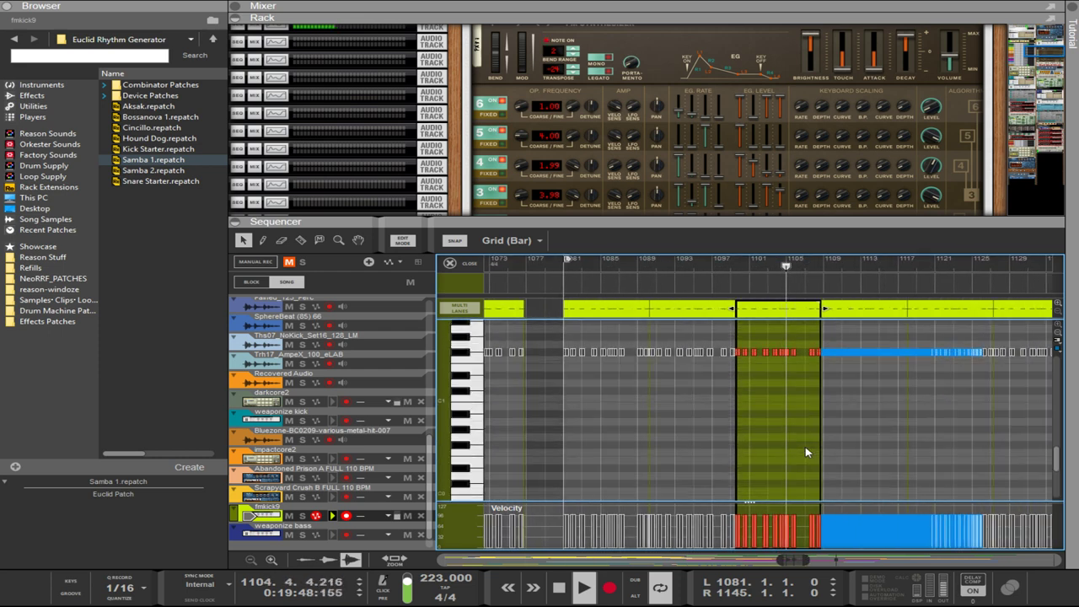
scroll(807, 447, down, 2)
scroll(801, 443, up, 5)
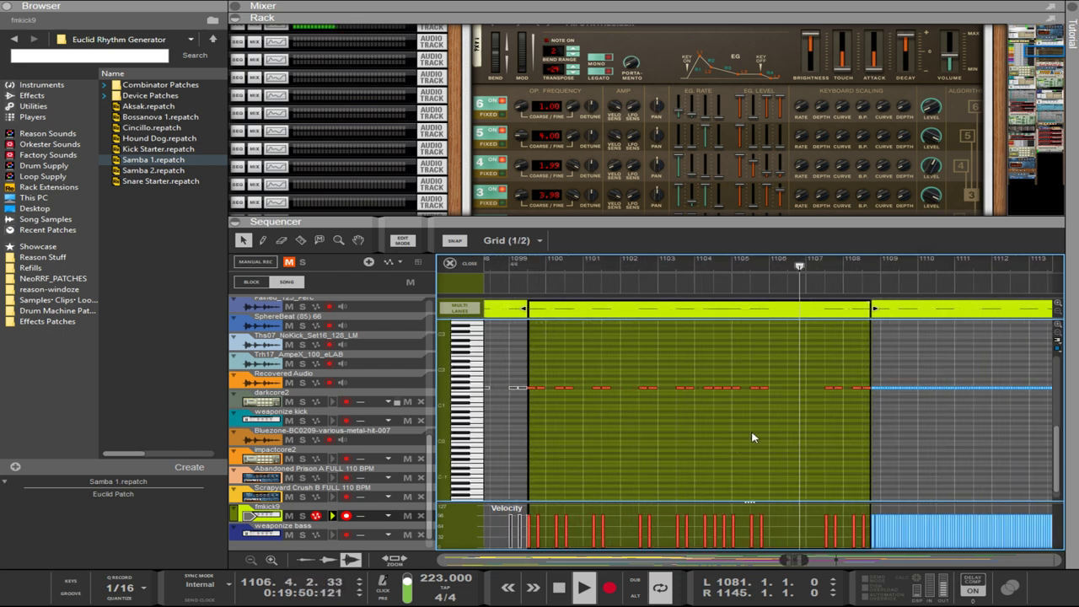
- Select the kick notes from 1100.3 to 1102.2 and join them into one long note
click(546, 388)
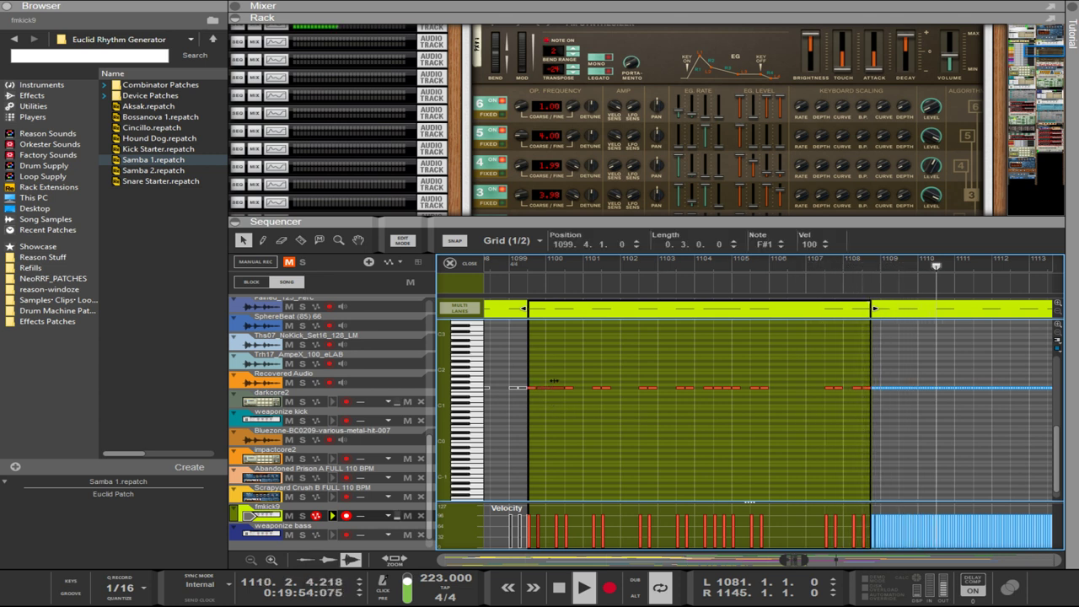
scroll(571, 424, up, 2)
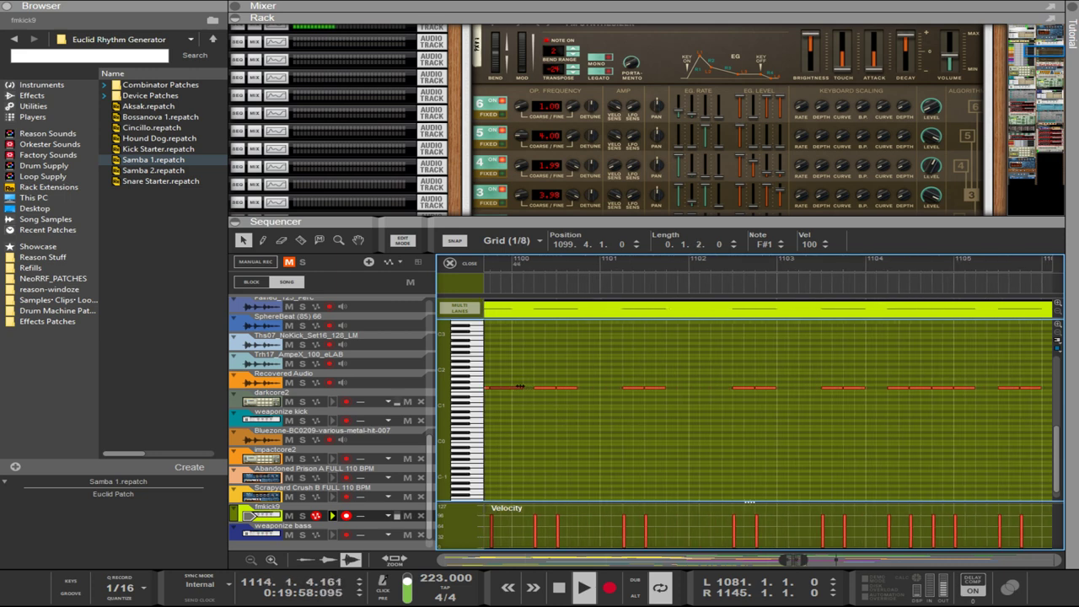
click(573, 388)
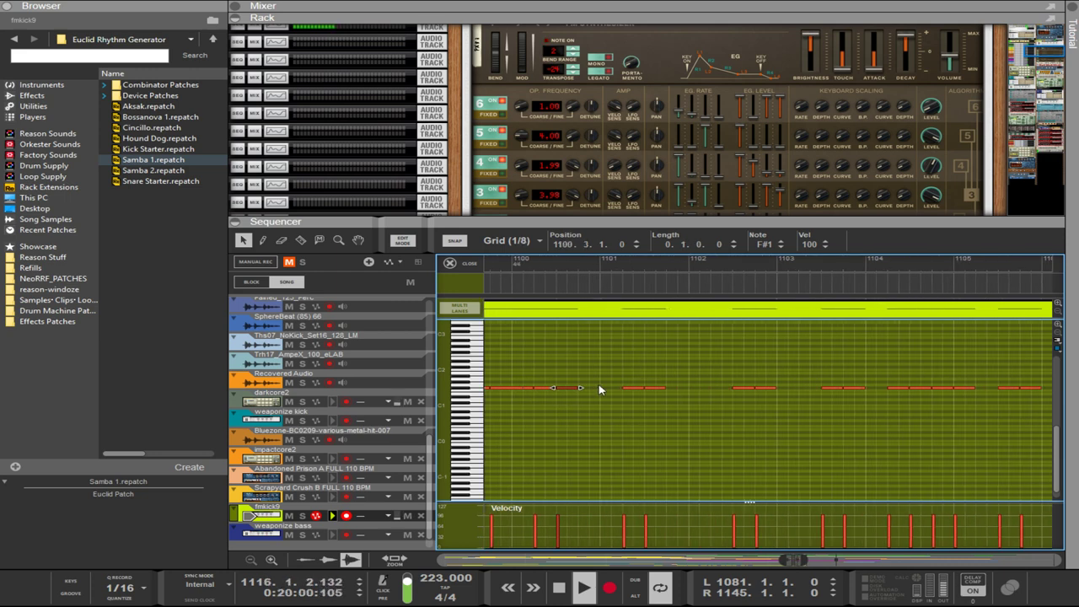
shift+click(660, 388)
click(719, 397)
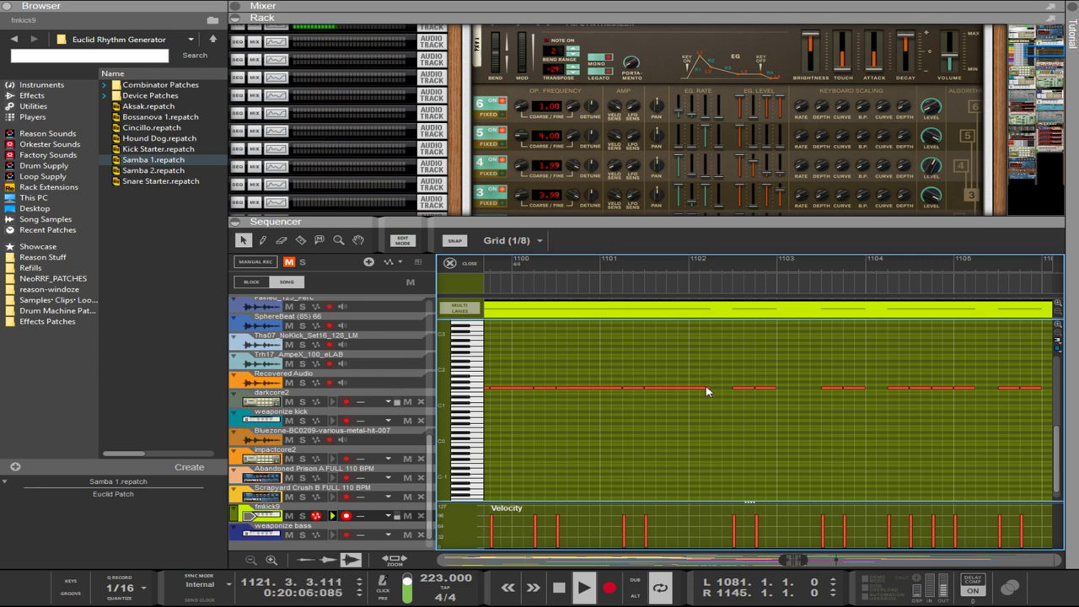
click(708, 388)
double_click(716, 388)
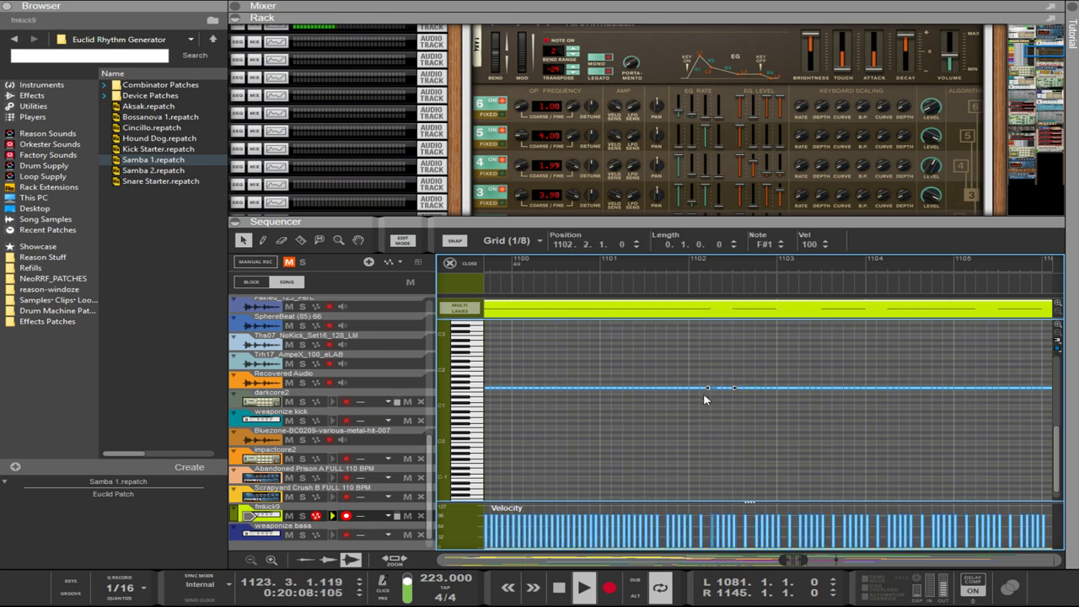
click(695, 419)
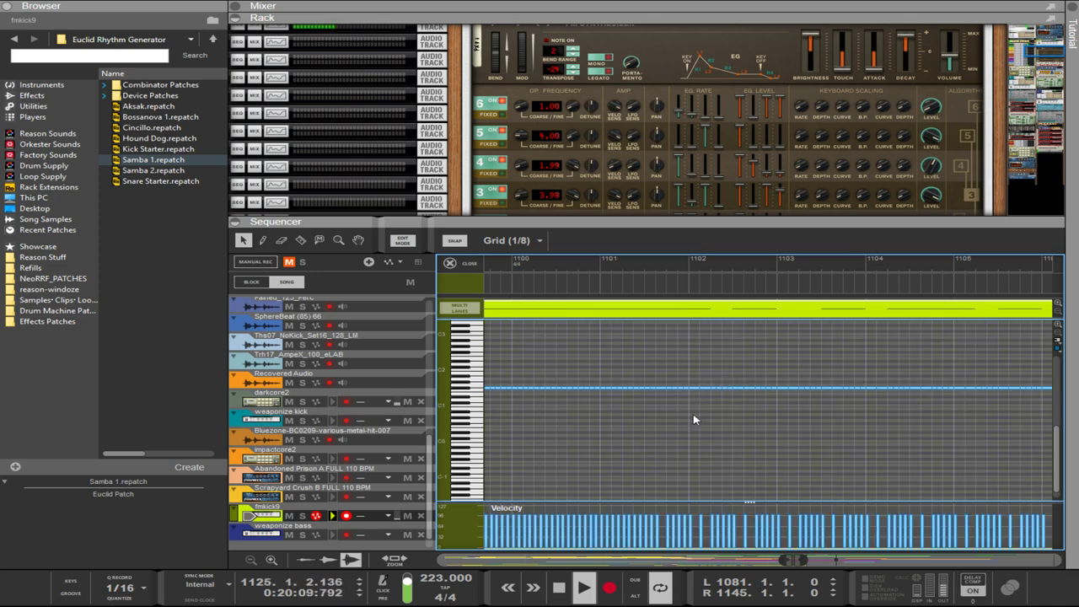
click(580, 387)
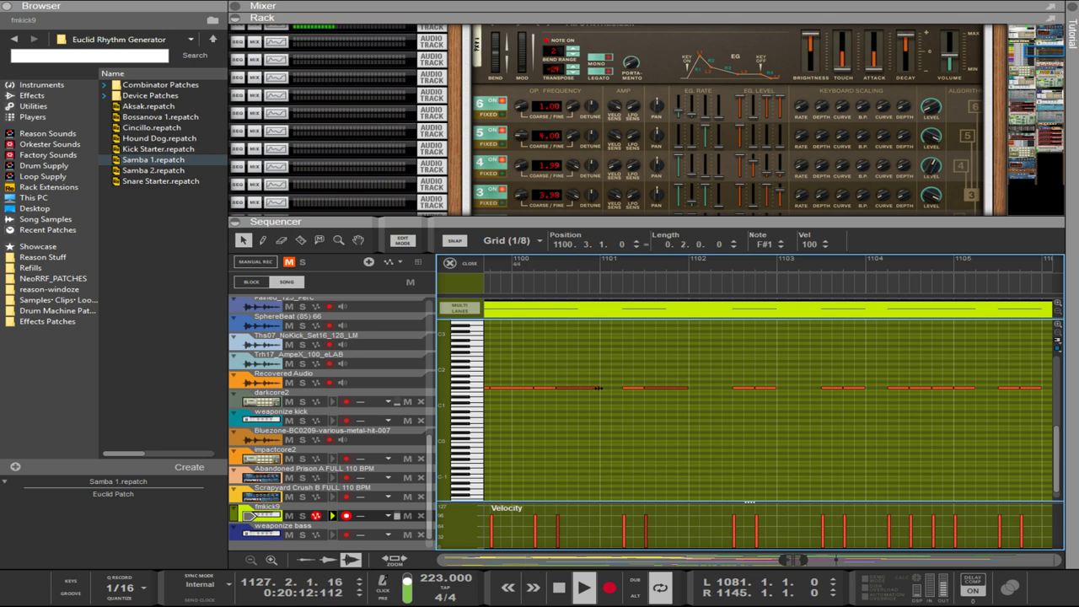
click(682, 404)
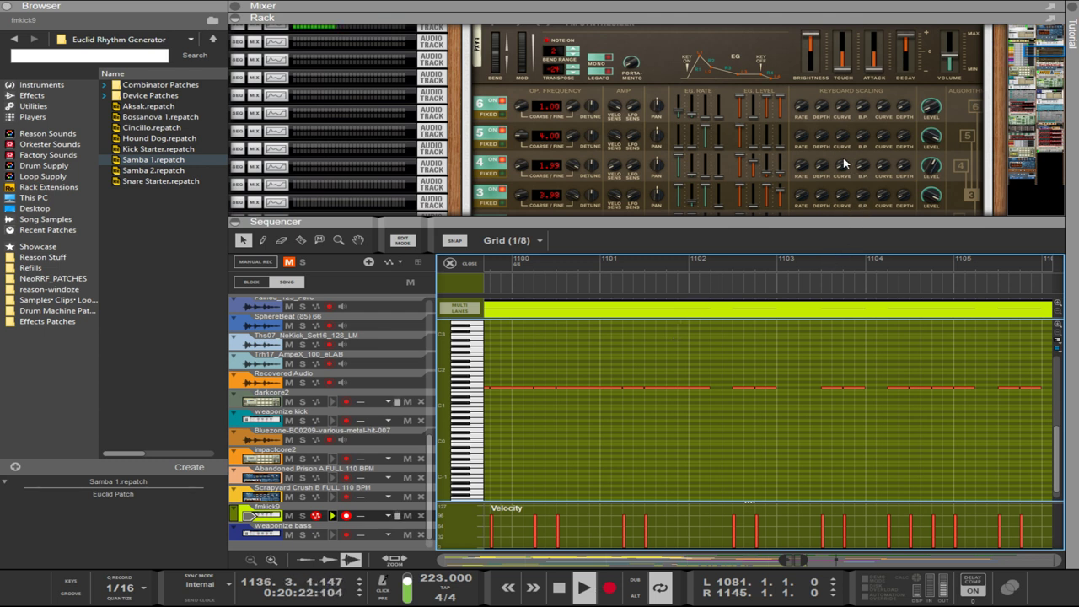
- Scroll down to the RE 302 GEQ and nudge its Input Gain knob
scroll(796, 147, down, 10)
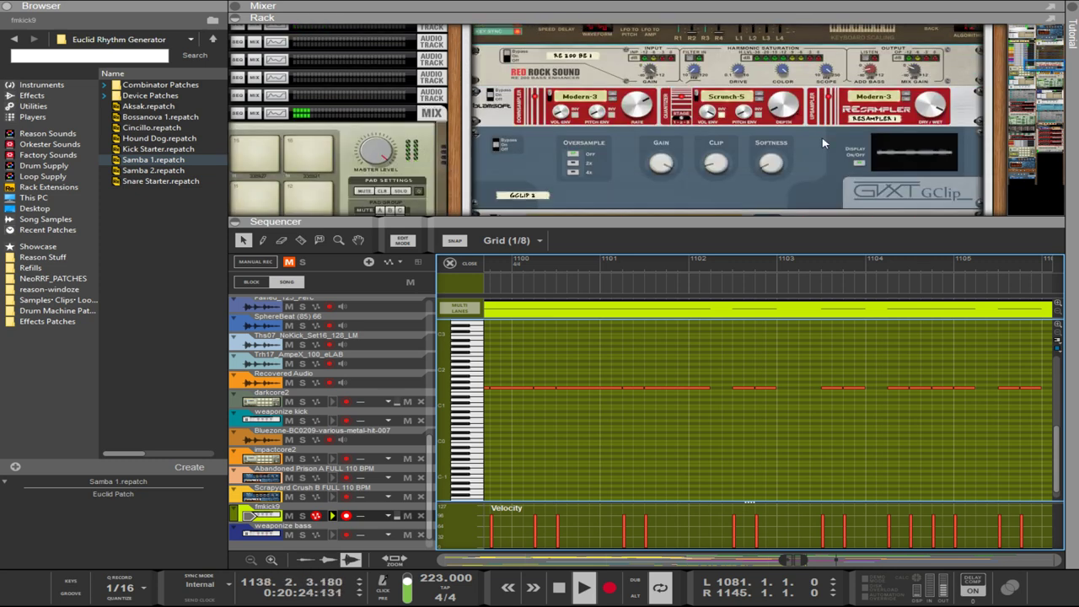
scroll(936, 158, down, 2)
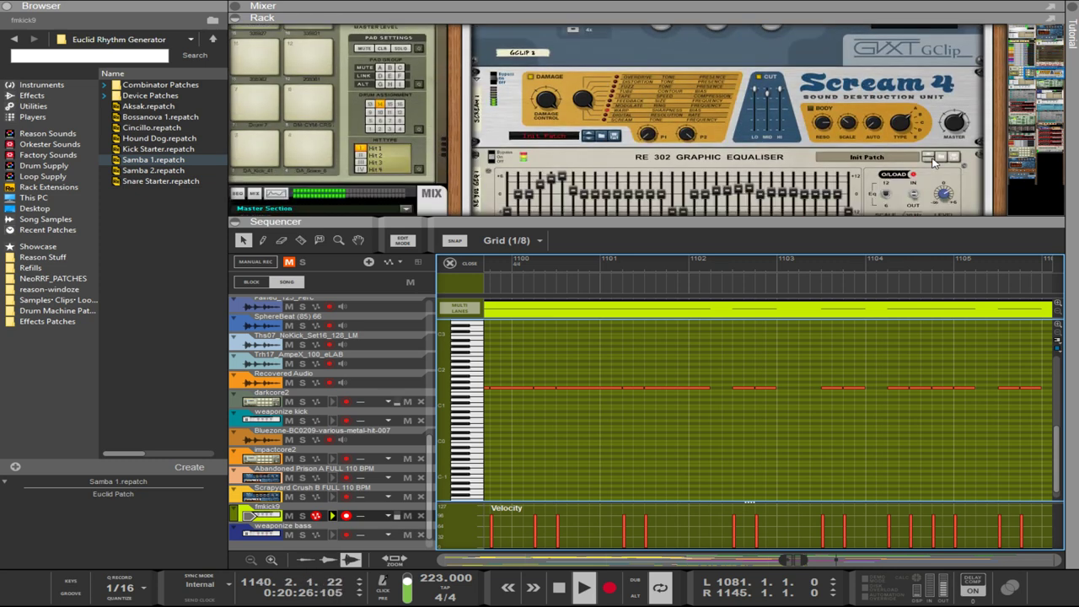
drag(943, 159, 943, 162)
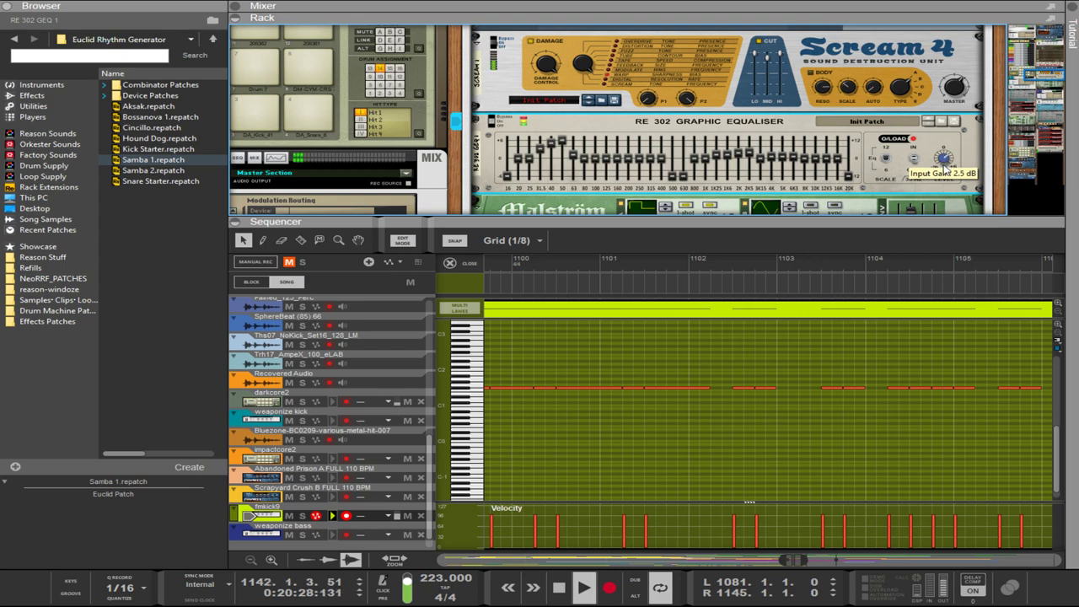
- Scroll back up and select the long kick note near bar 1101
scroll(945, 168, up, 10)
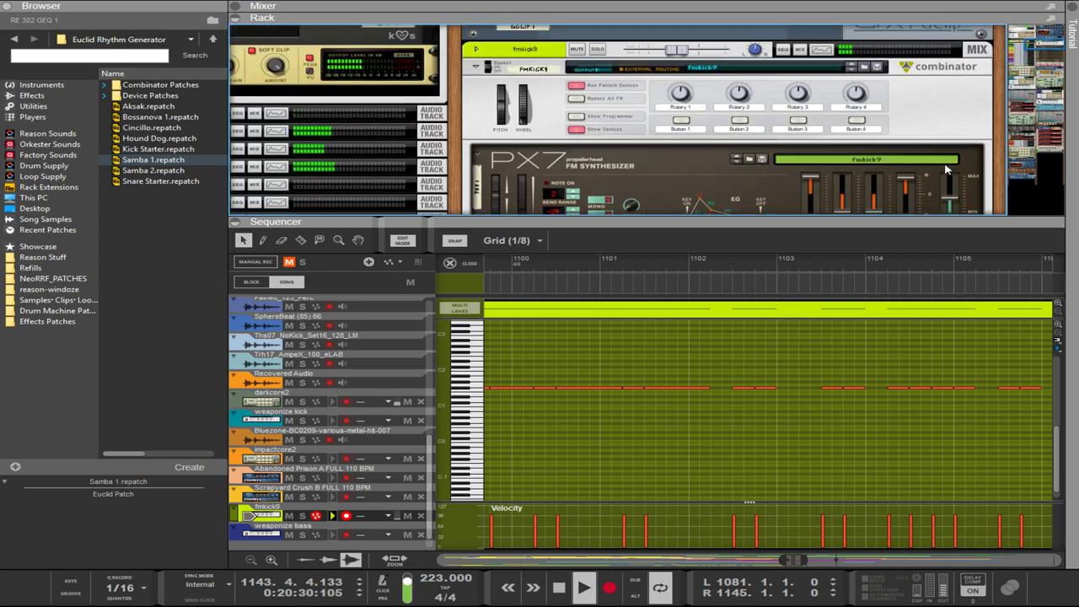
scroll(946, 169, up, 4)
scroll(946, 171, down, 10)
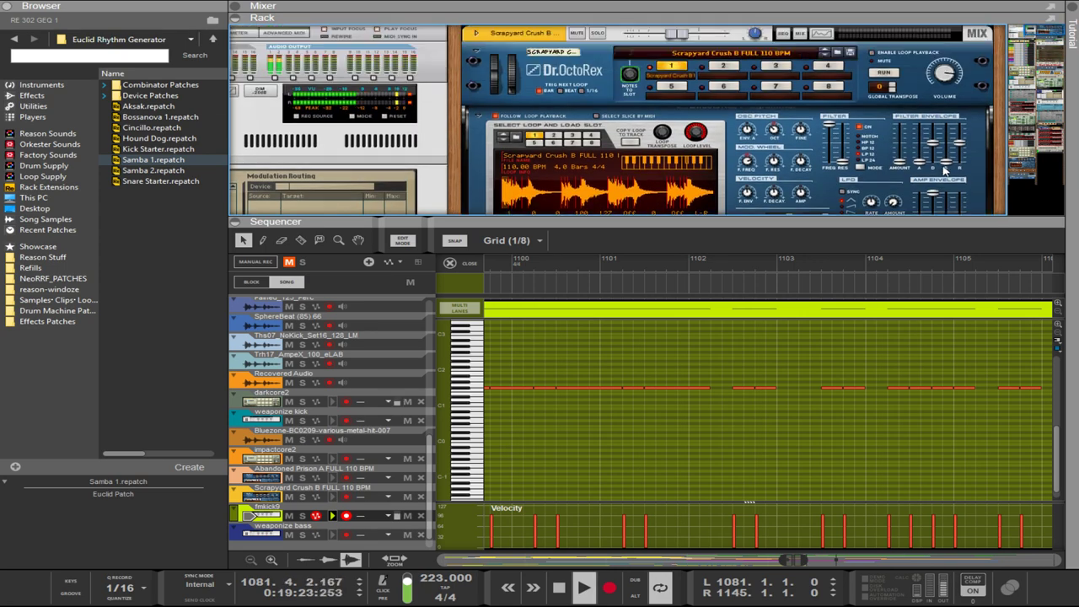
scroll(872, 158, up, 3)
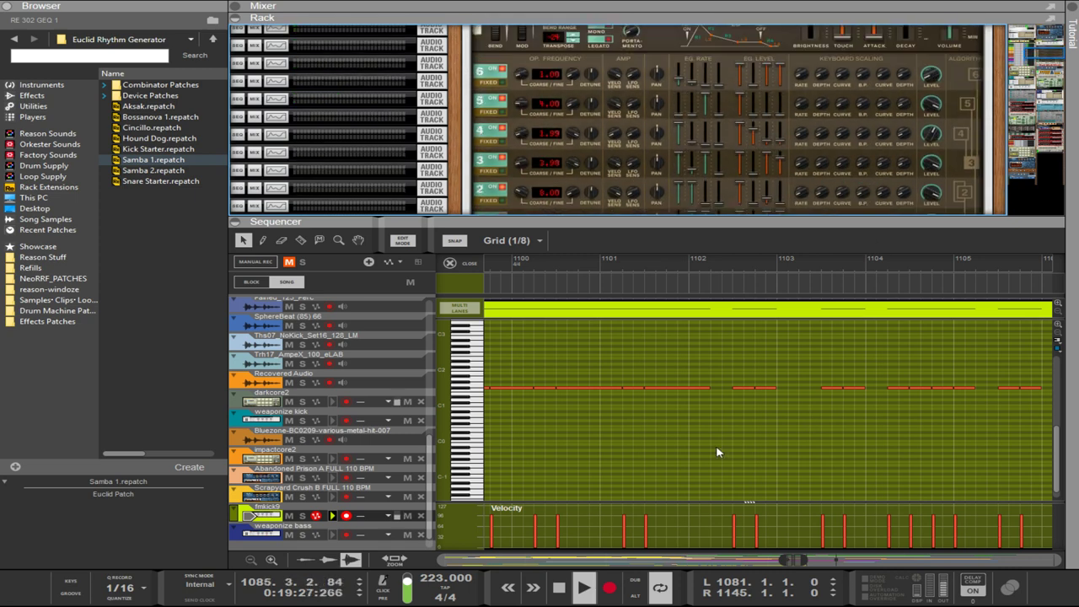
click(710, 388)
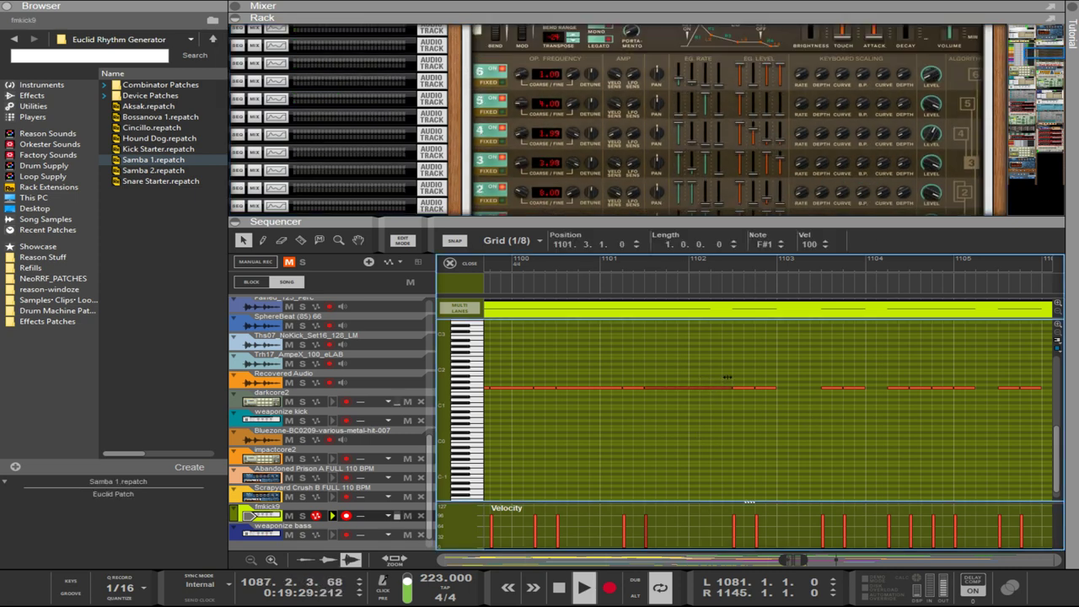
- Select the short notes at 1102.4, 1103.4 and 1105.1 one at a time
click(782, 403)
click(774, 388)
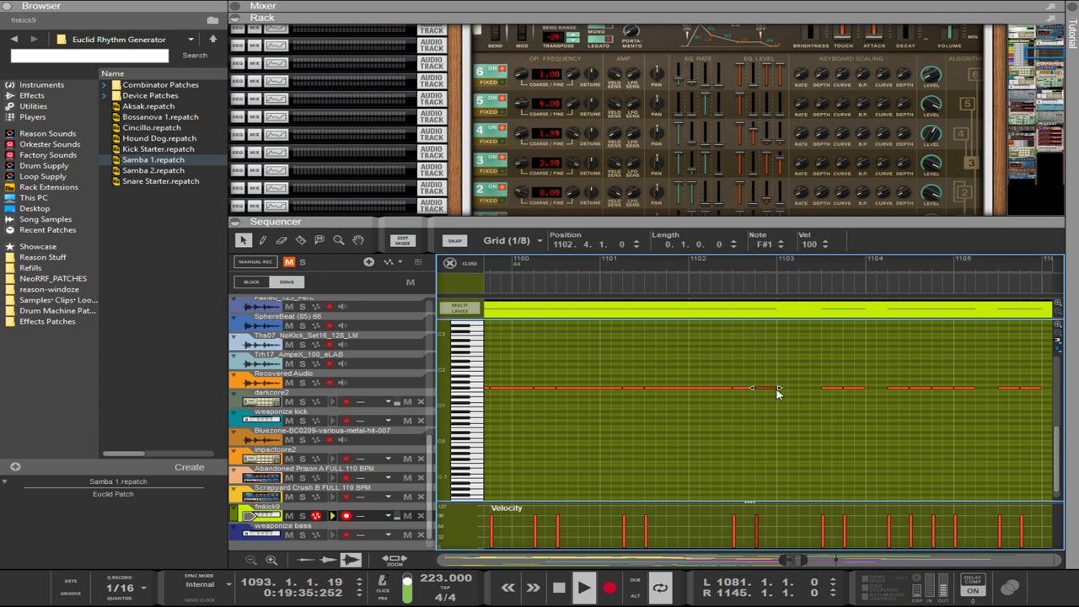
click(876, 403)
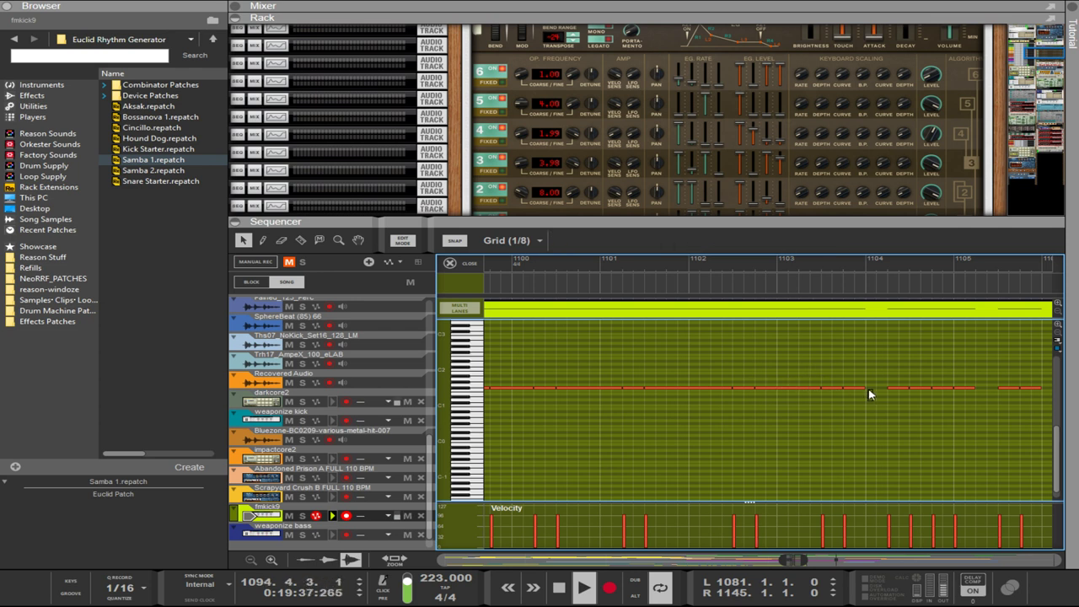
click(861, 388)
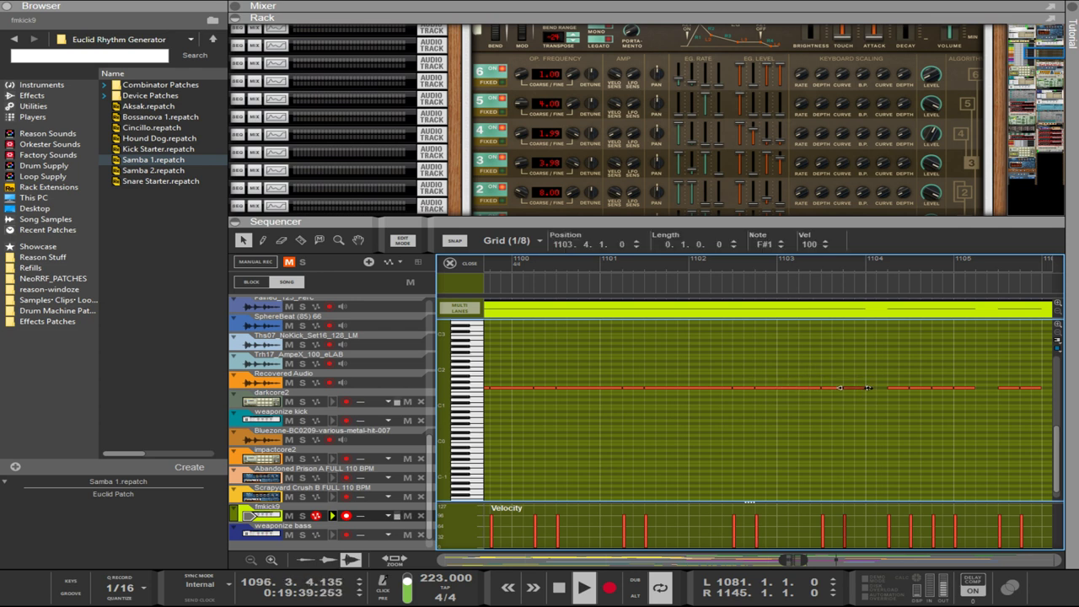
click(988, 405)
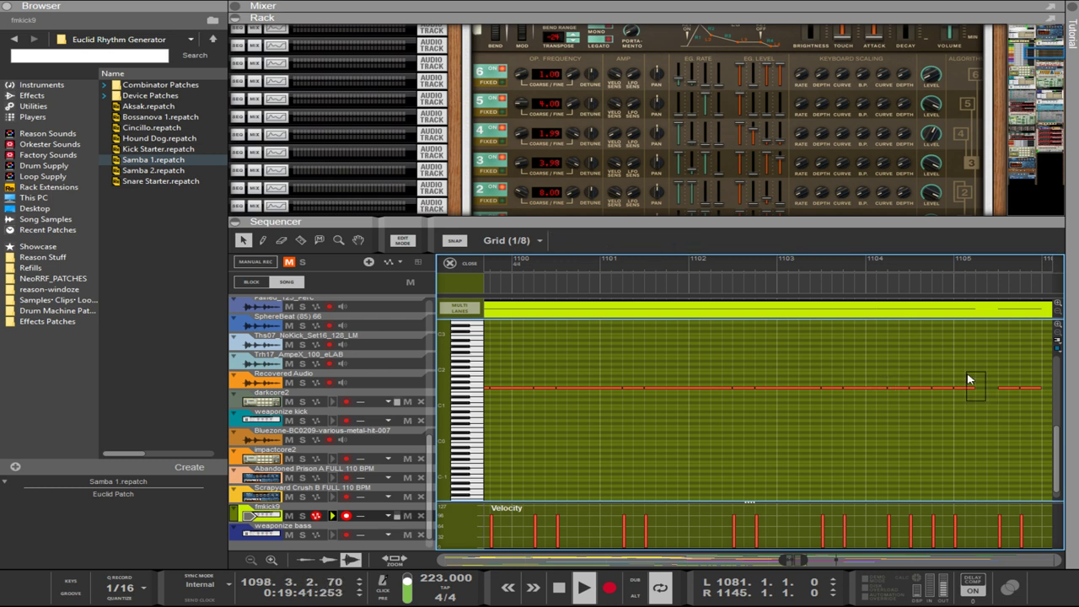
click(978, 389)
- Stretch the notes from 1105 through bar 1108 to meet the following notes, then exit Edit Mode
drag(979, 388, 1054, 405)
drag(864, 419, 788, 386)
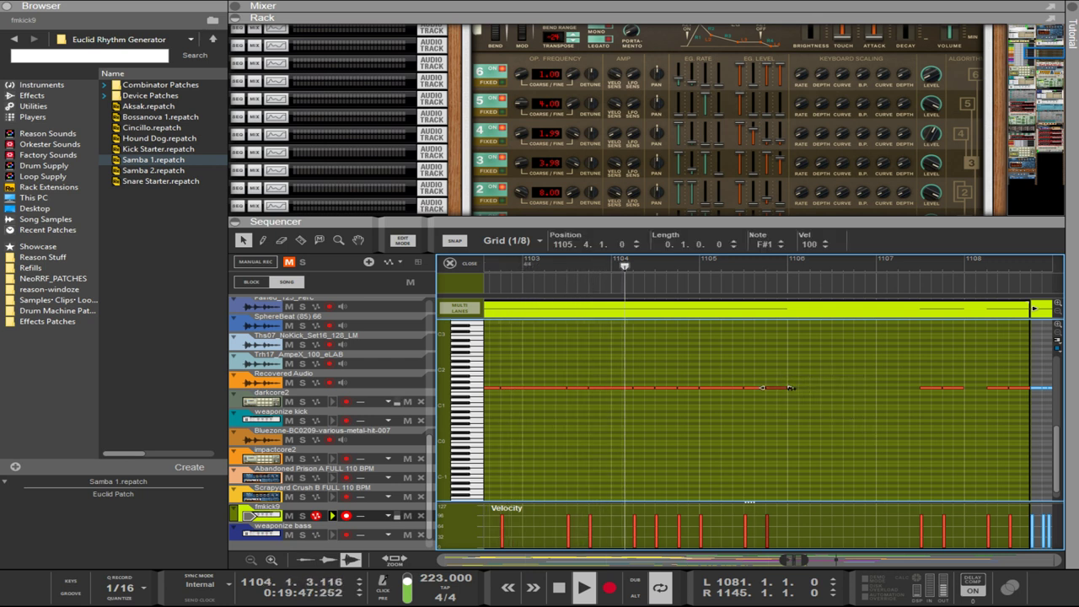
drag(903, 359, 917, 363)
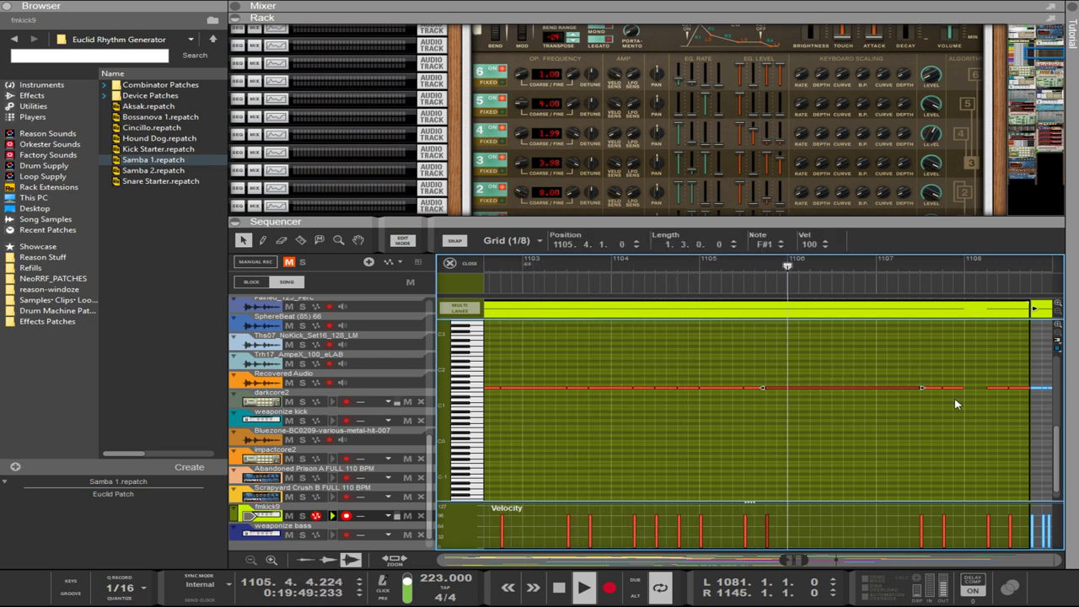
drag(975, 408, 988, 385)
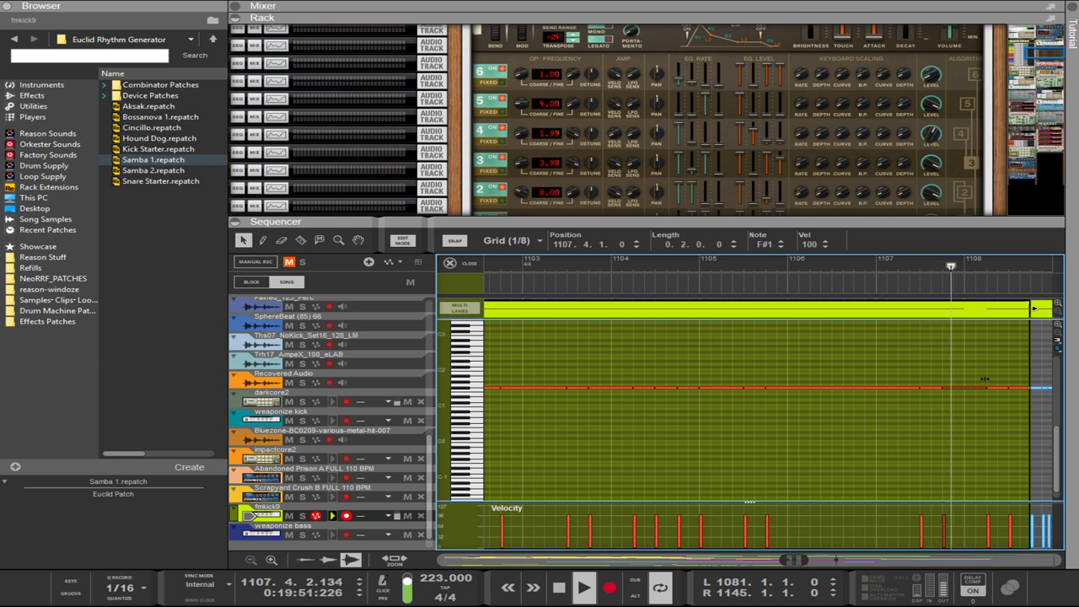
key(ctrl+e)
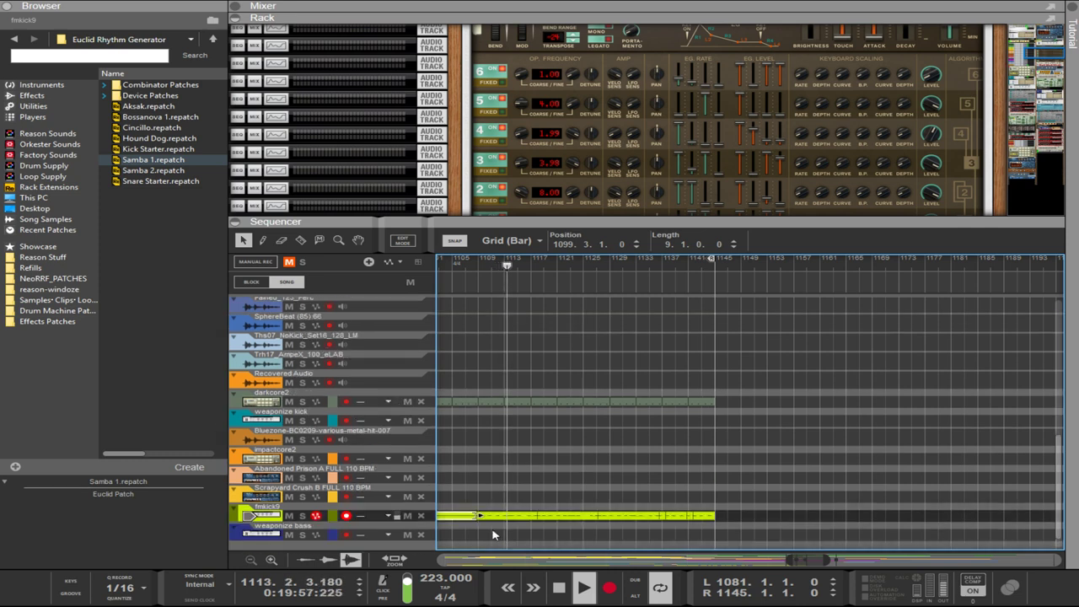
- Open the fmkick9 clip and inspect the kick notes between bars 1112 and 1115.2
double_click(502, 517)
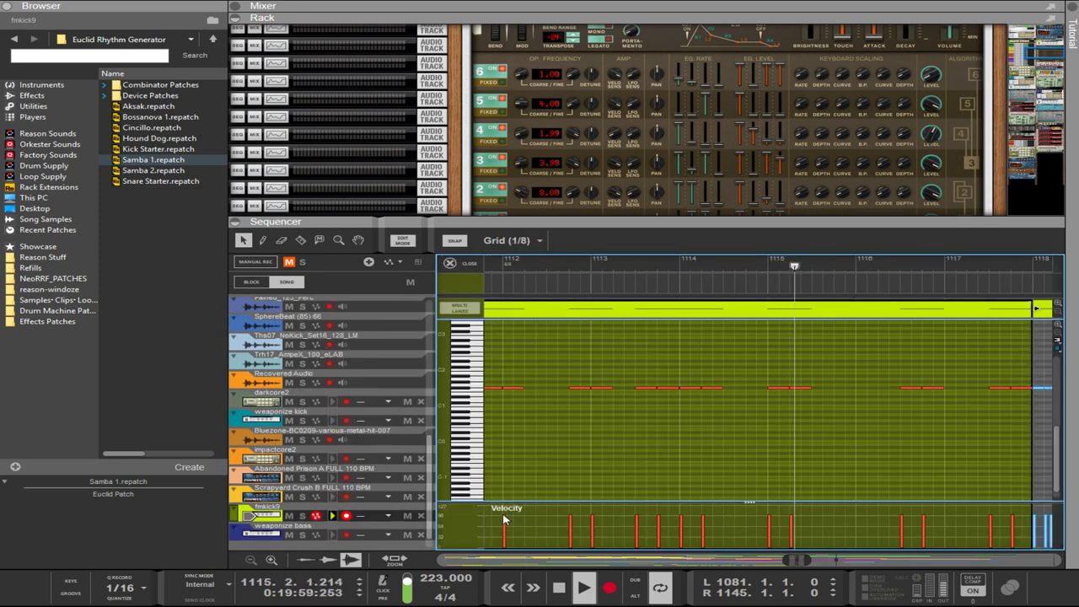
drag(766, 403, 718, 384)
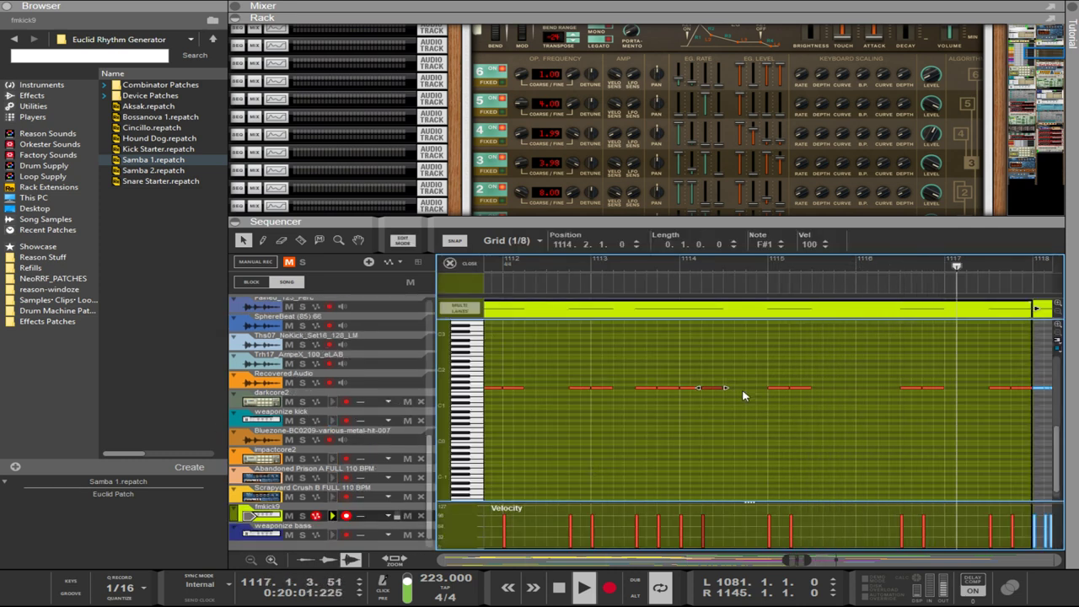
shift+click(805, 387)
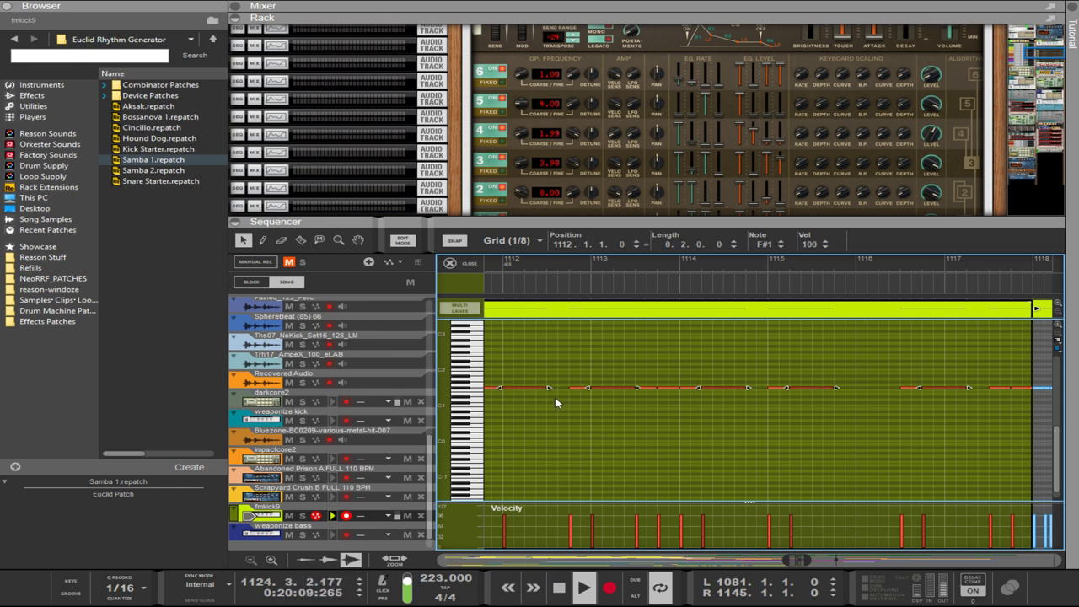
shift+click(615, 387)
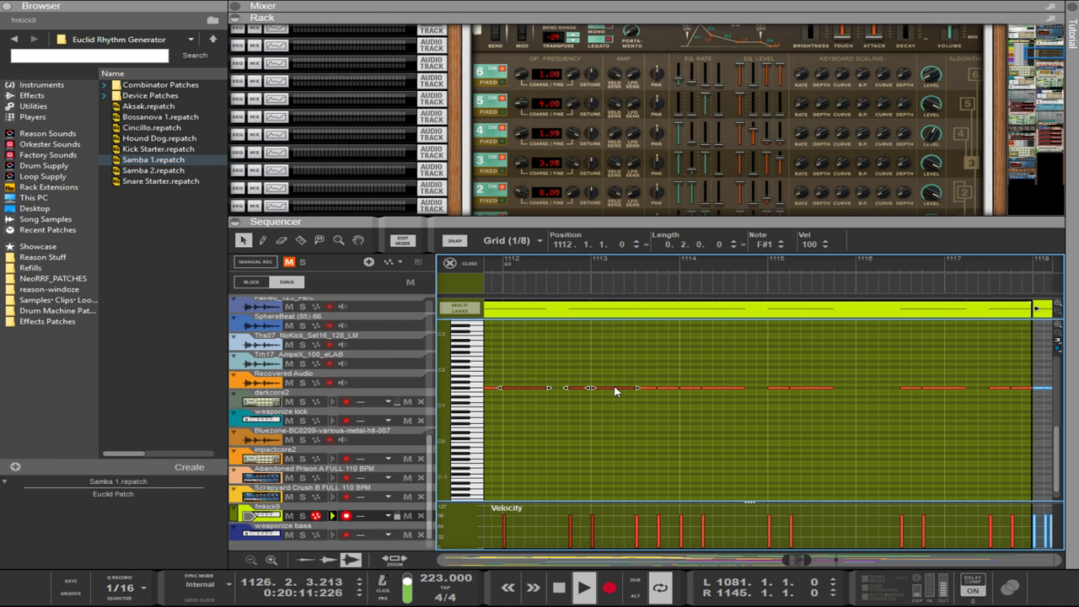
click(562, 412)
drag(536, 390, 534, 388)
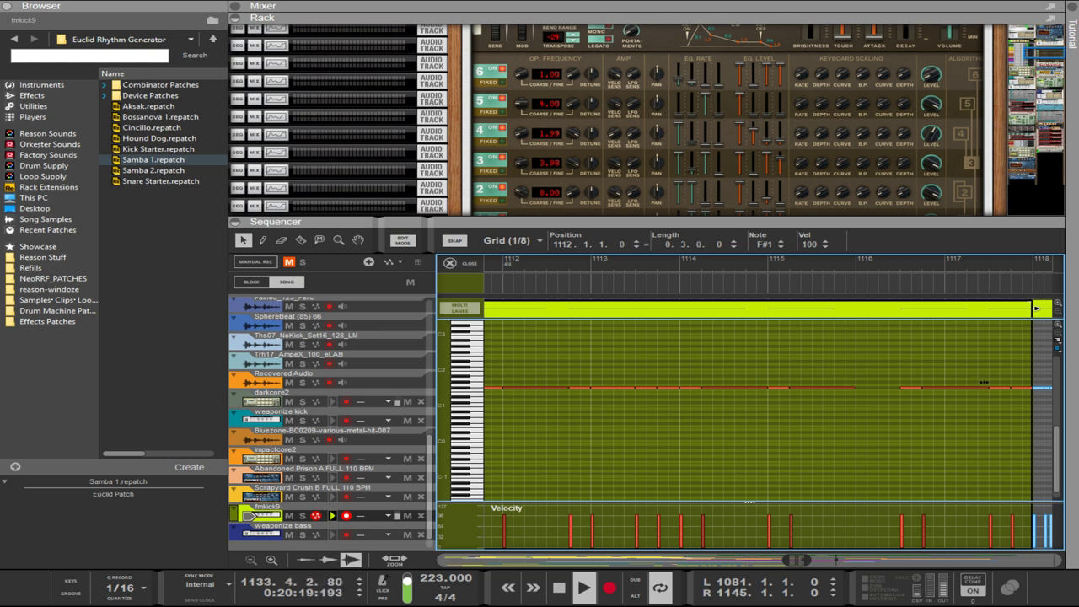
drag(870, 425, 848, 379)
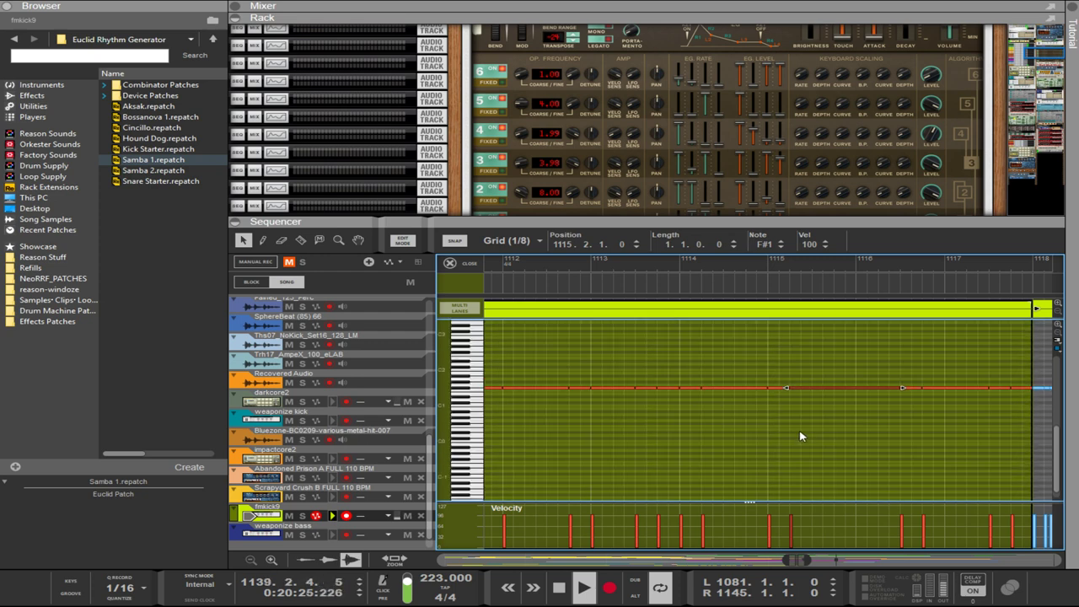
- Scroll left and inspect the kick notes at 1109, 1109.4 and 1110.4
scroll(800, 432, down, 1)
scroll(800, 433, up, 1)
scroll(800, 433, left, 4)
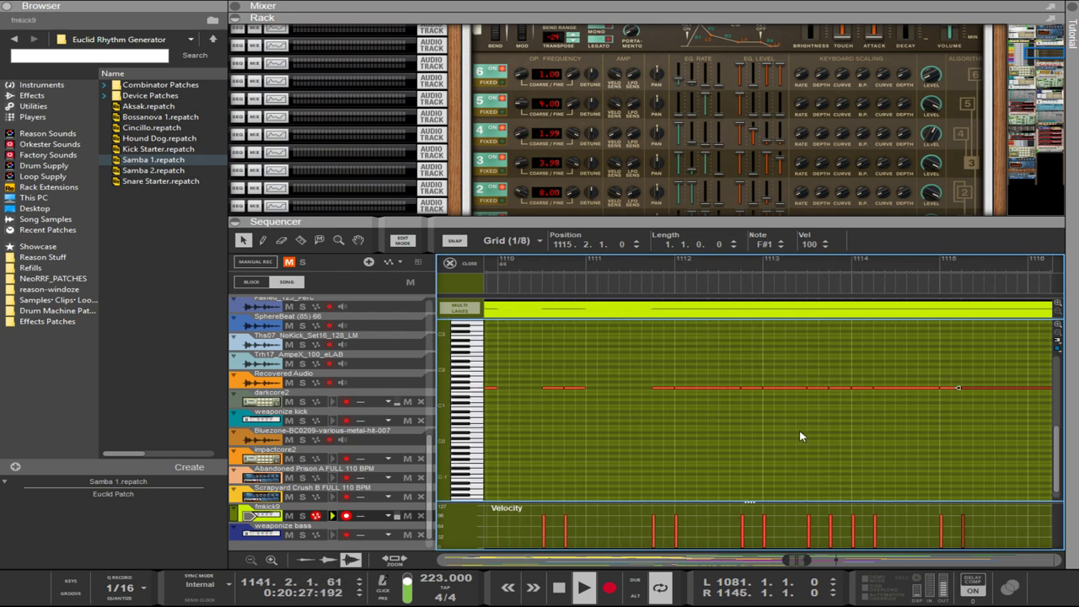
scroll(802, 436, left, 1)
scroll(758, 429, left, 1)
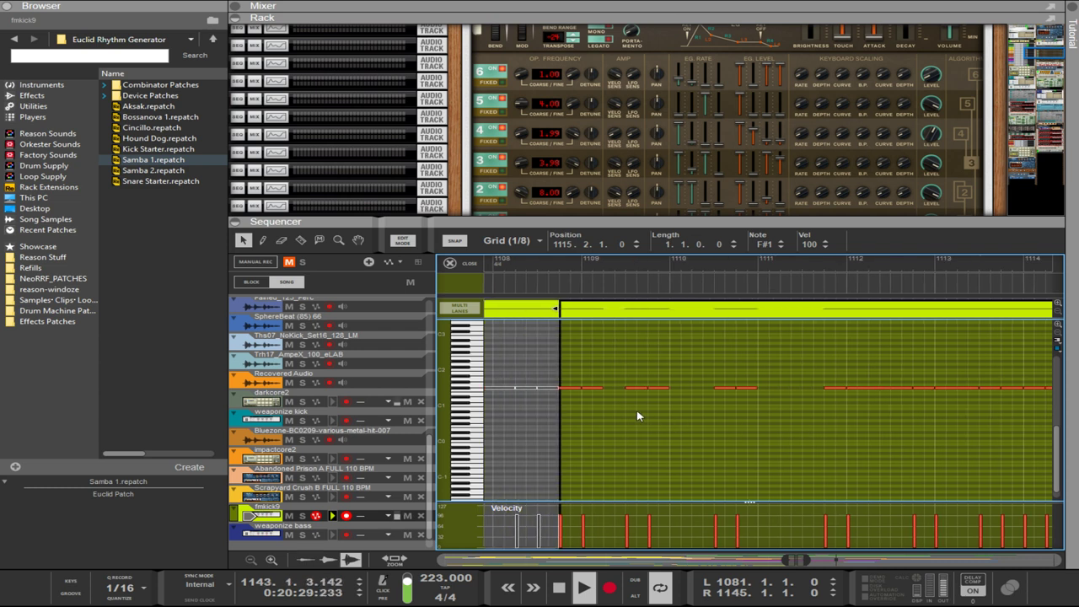
click(595, 388)
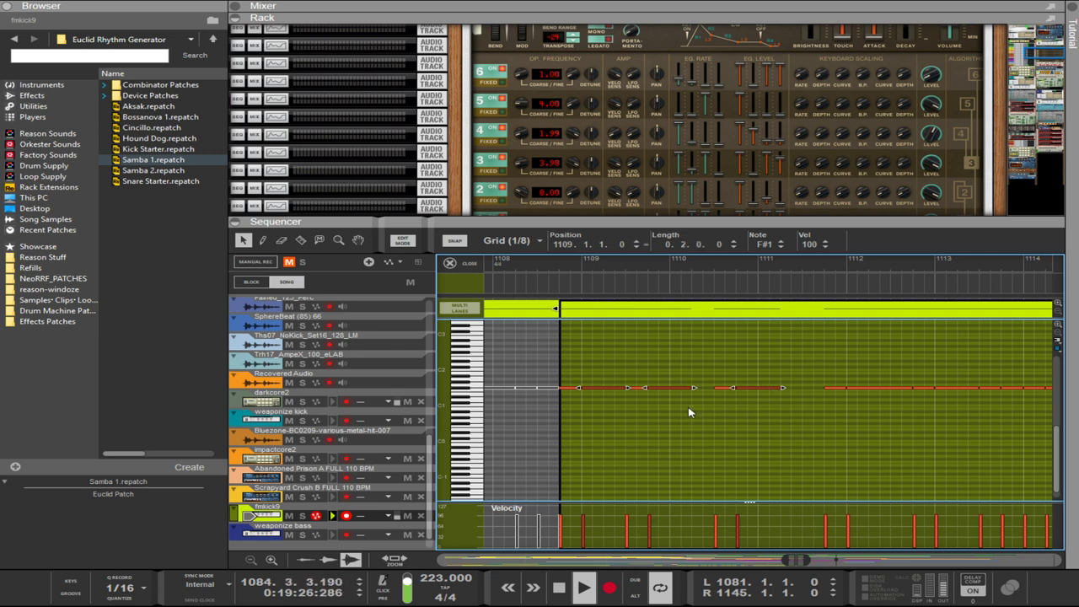
click(686, 387)
click(801, 389)
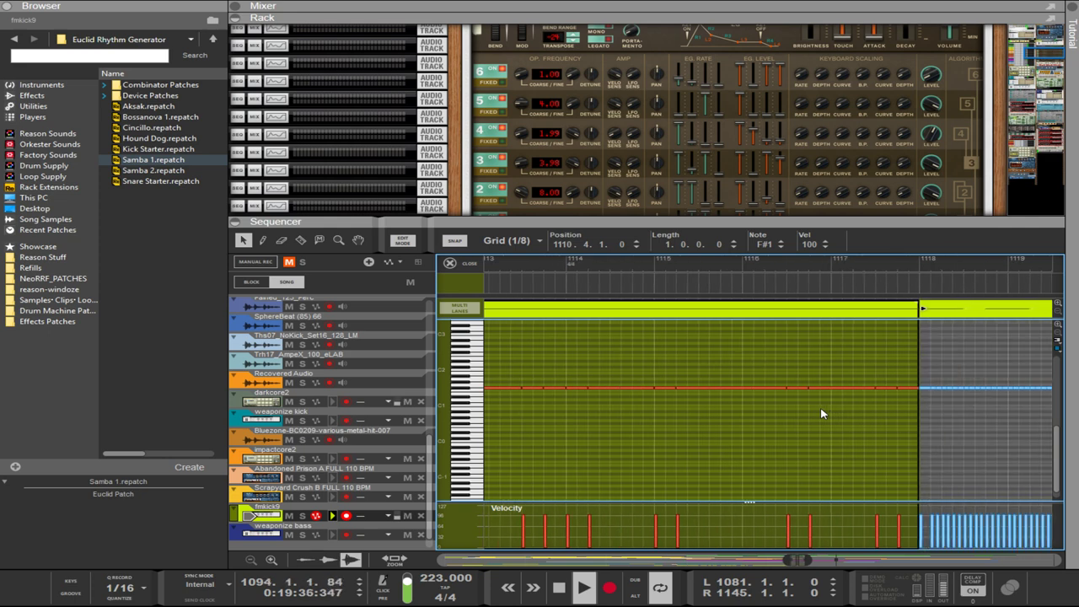
- Leave the fmkick9 note editor and return to the arrangement view
scroll(823, 413, up, 1)
scroll(824, 413, down, 4)
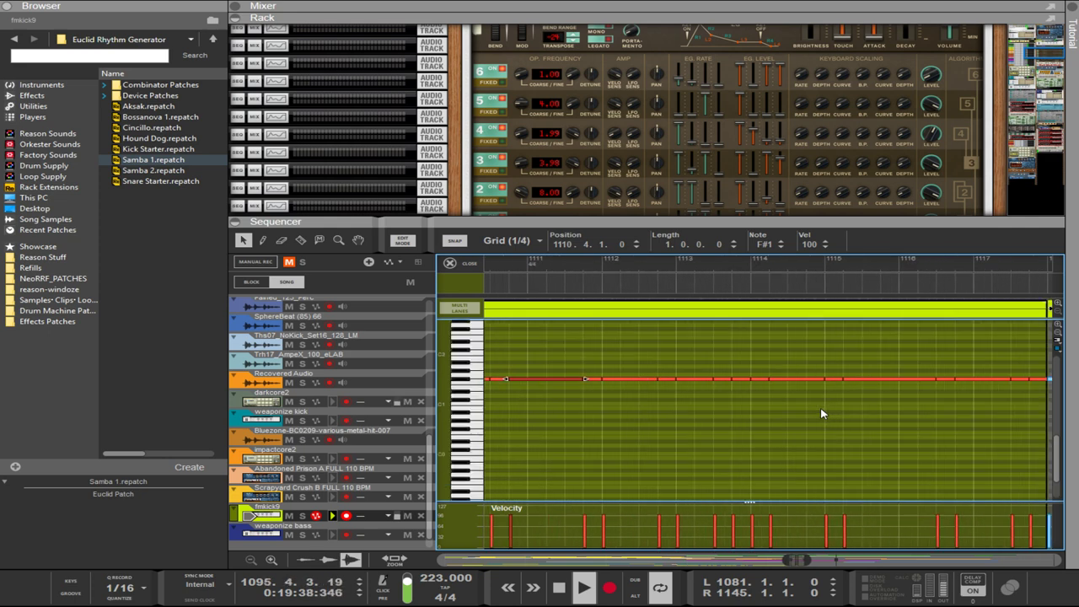
scroll(823, 413, up, 1)
scroll(823, 413, right, 1)
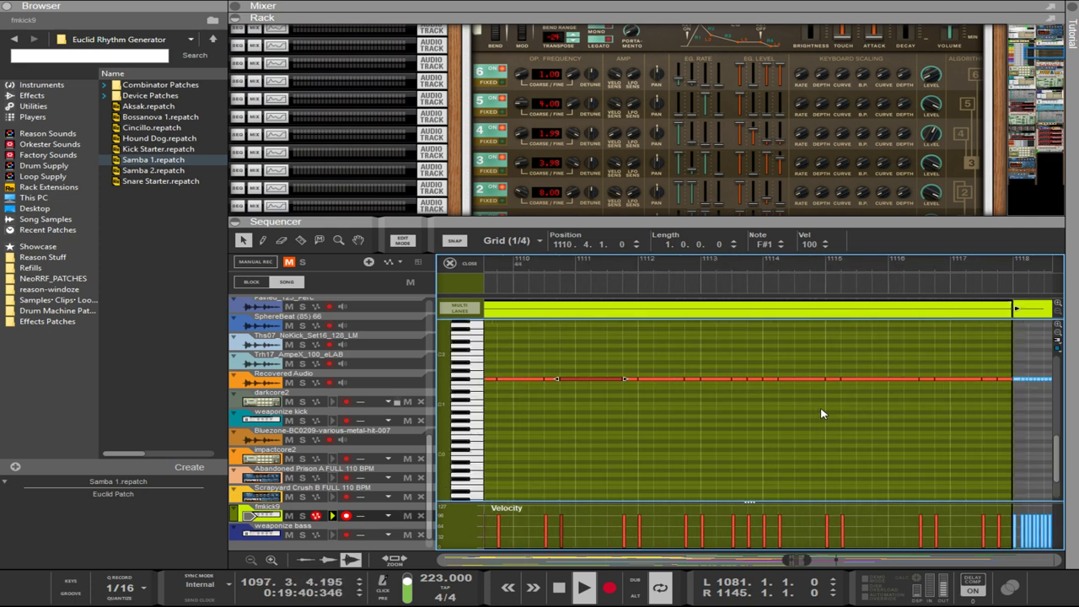
scroll(824, 413, up, 1)
scroll(823, 413, down, 3)
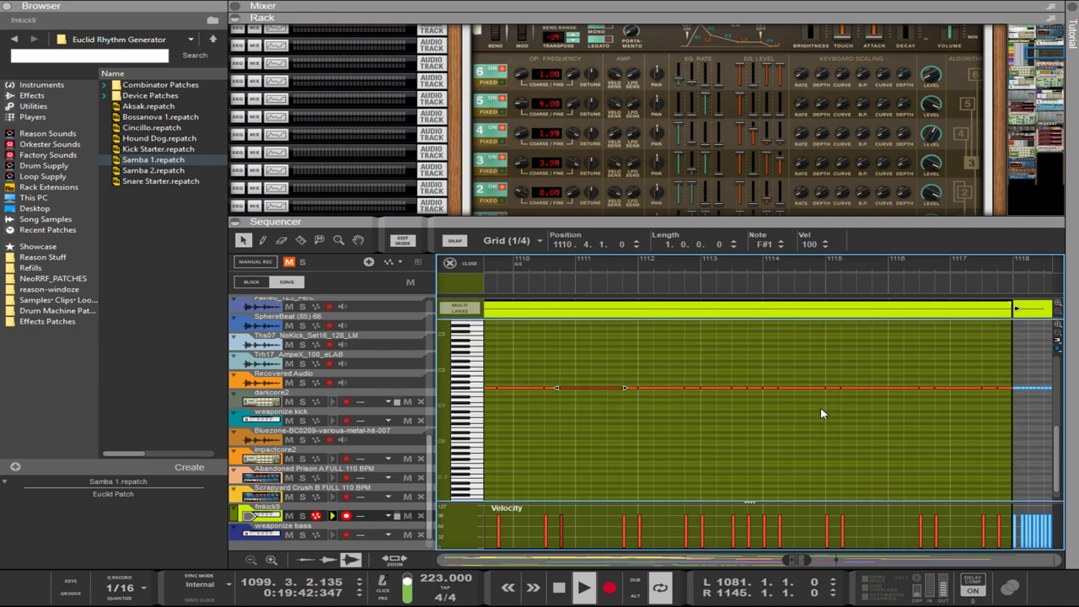
key(Escape)
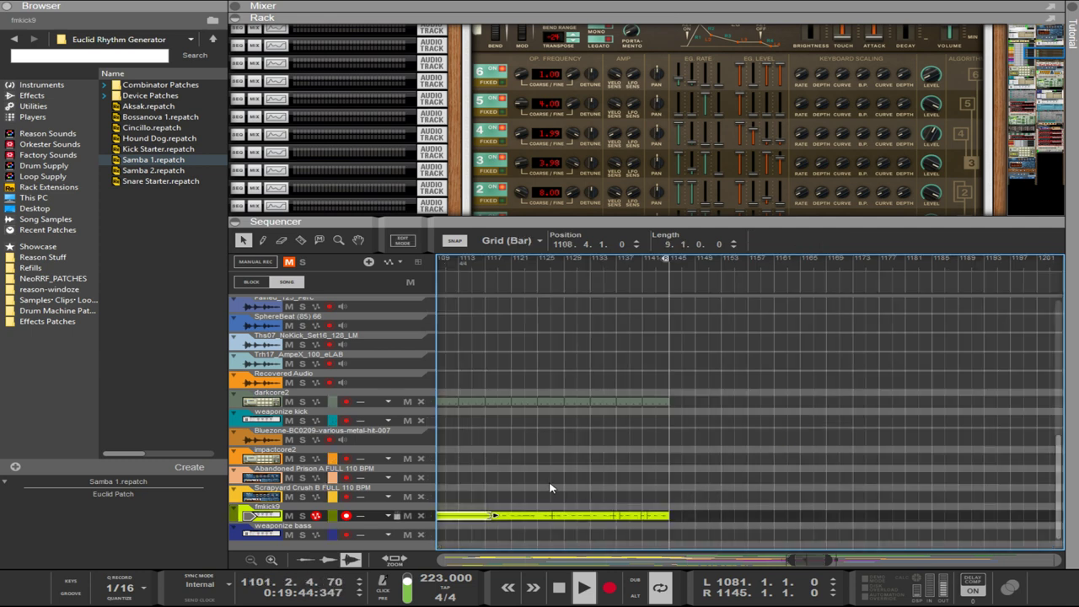
- Undo twice in the fmkick9 clip to restore short kick hits near bars 1100–1101, then return to the arrangement
scroll(550, 488, left, 3)
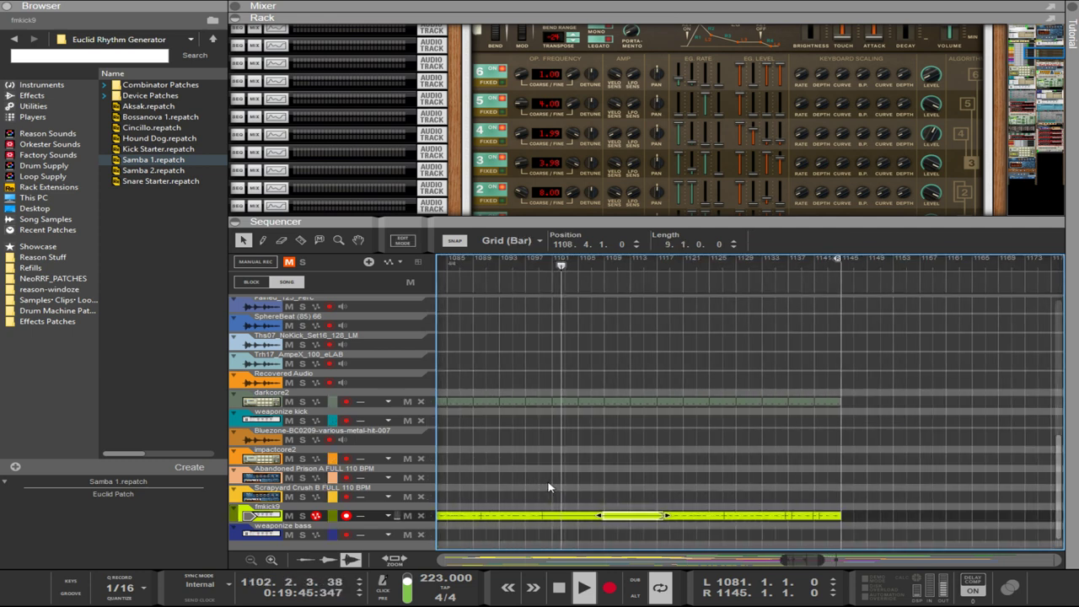
double_click(578, 521)
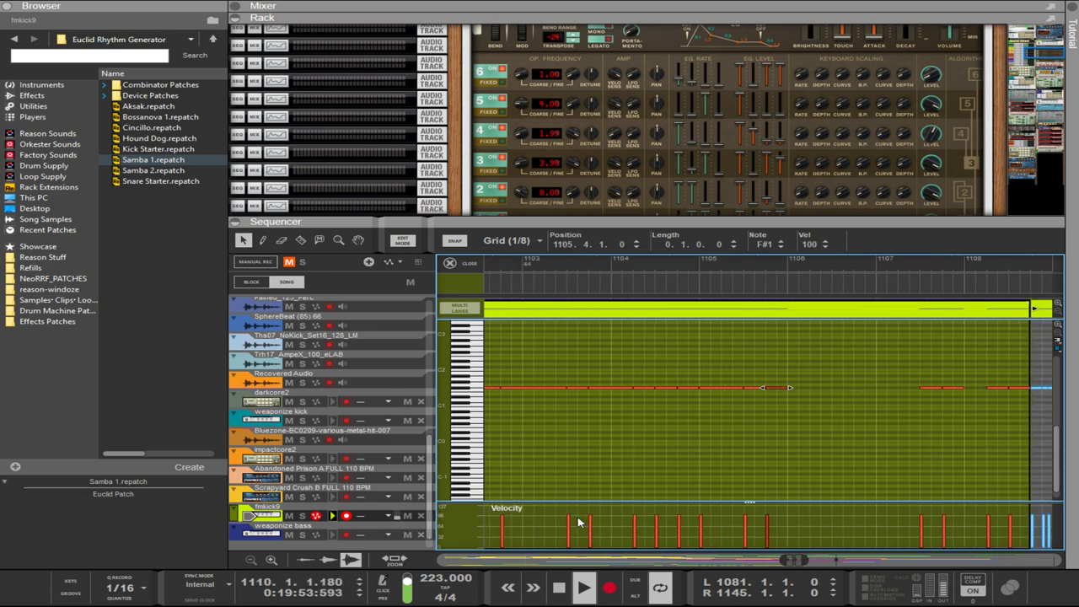
key(ctrl+z)
key(ctrl+z)
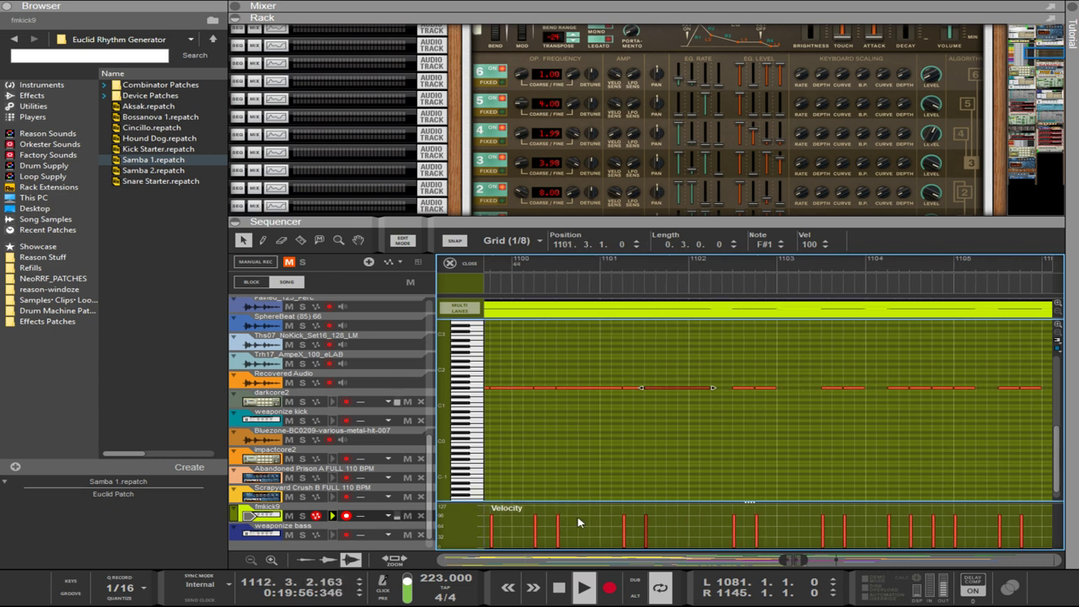
key(ctrl+z)
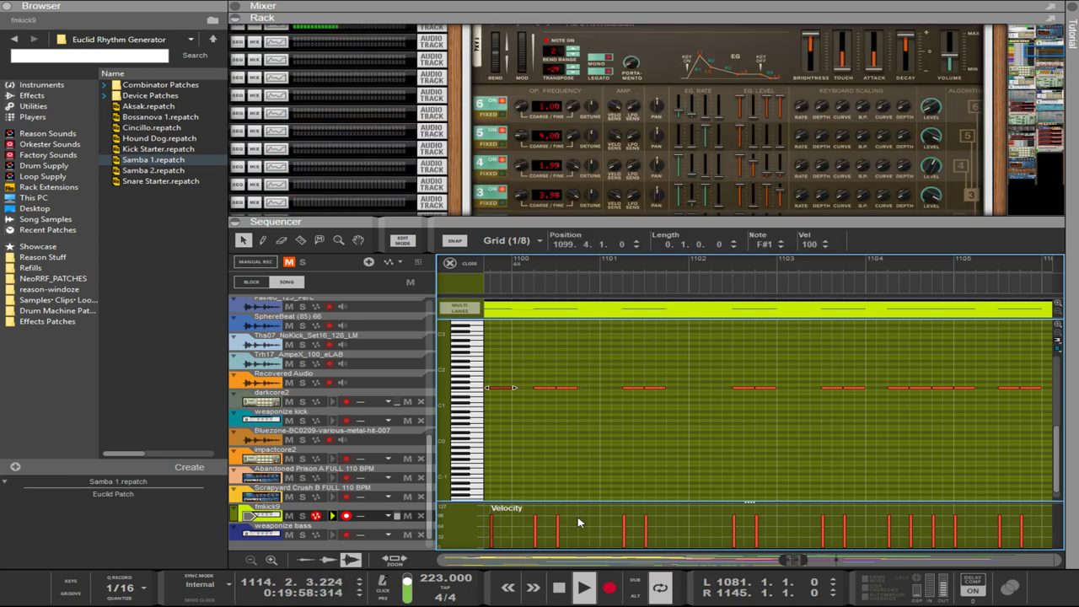
key(Tab)
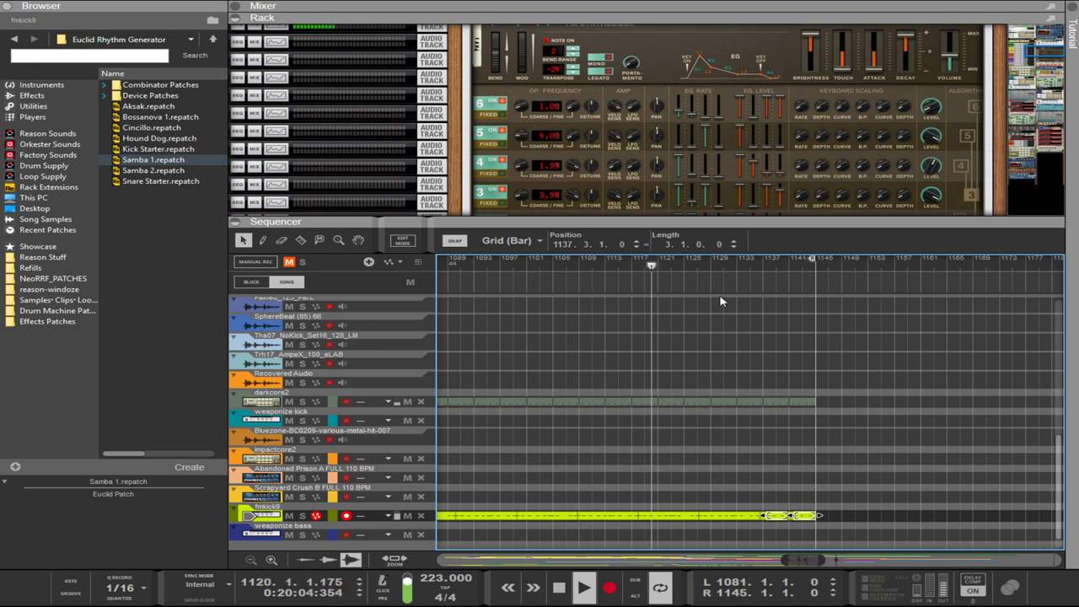
- In the PX7, drag the Pitch Envelope R4 fader from 44 up to 99
click(764, 173)
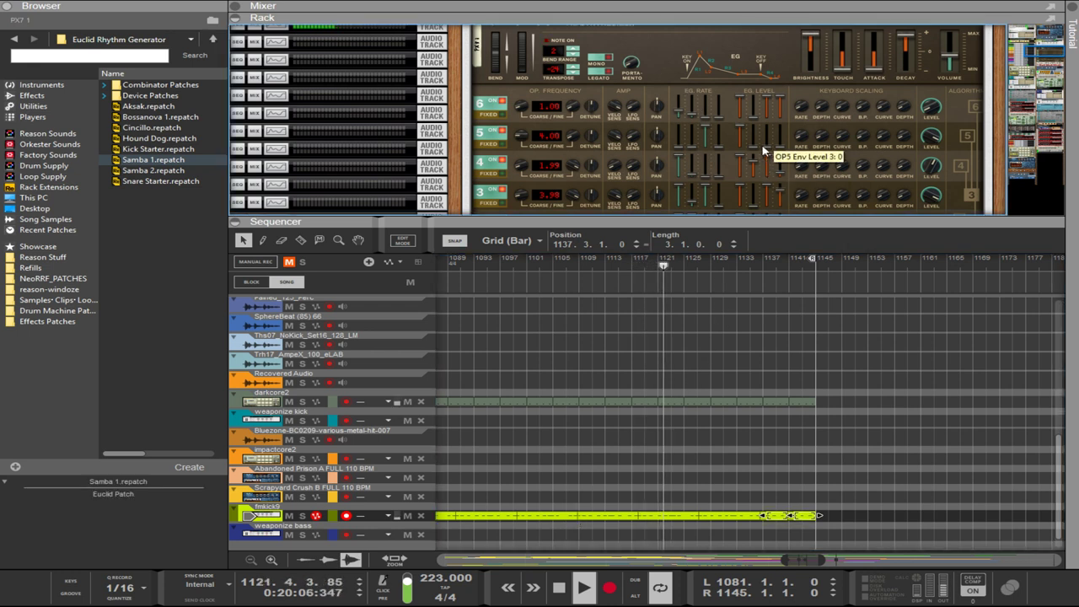
click(765, 159)
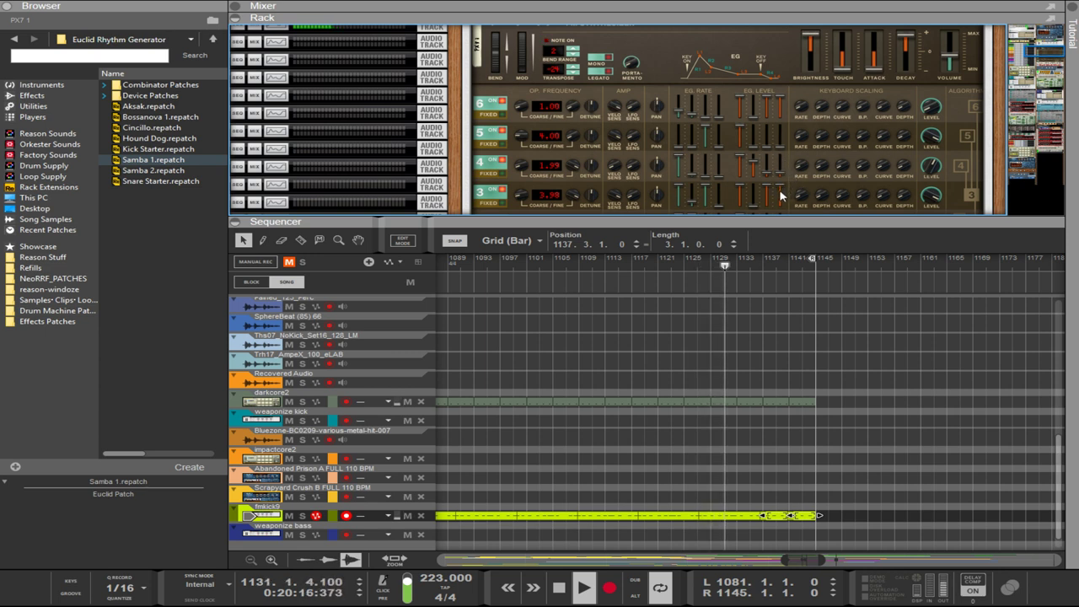
scroll(781, 194, down, 1)
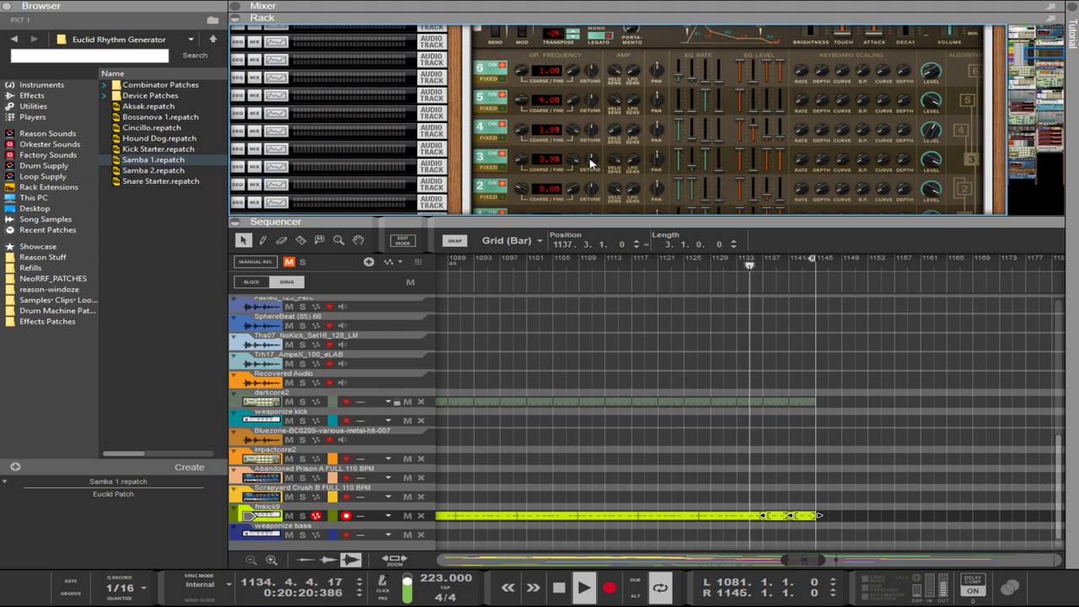
scroll(592, 163, down, 4)
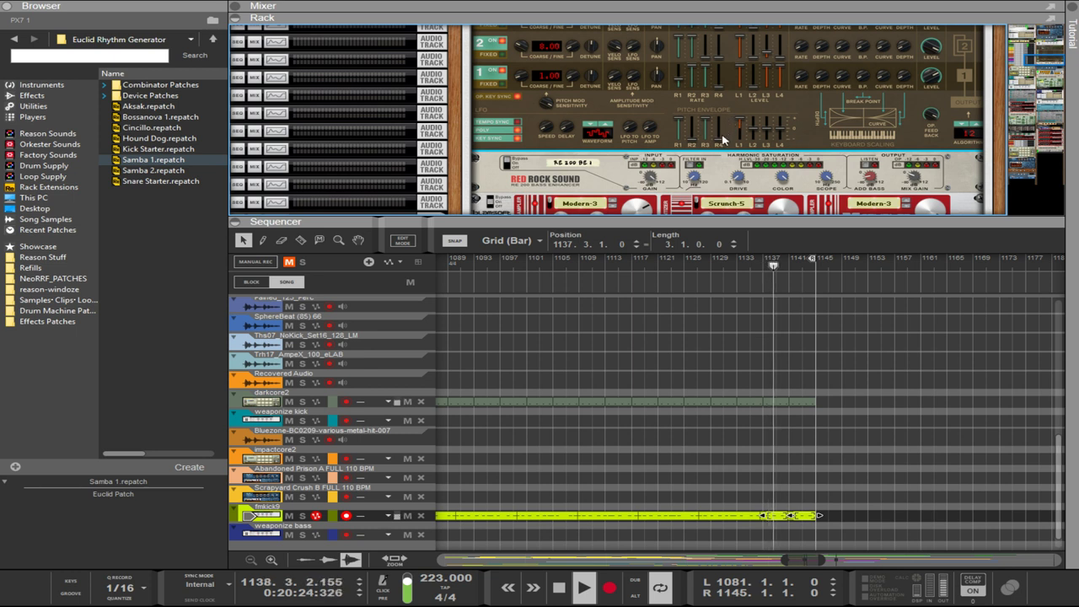
mouse_move(720, 132)
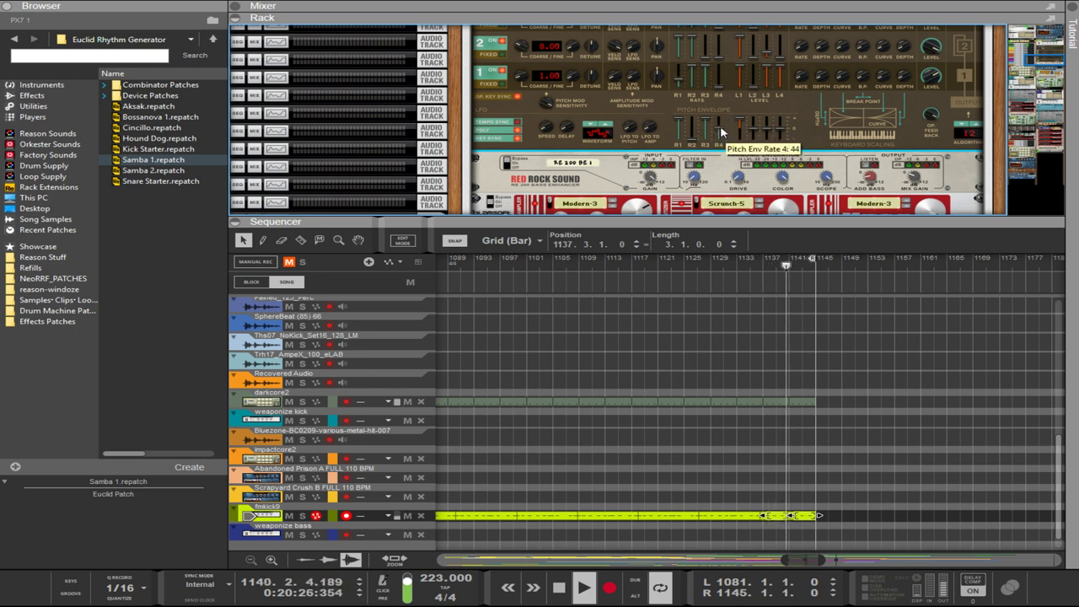
drag(721, 128, 720, 116)
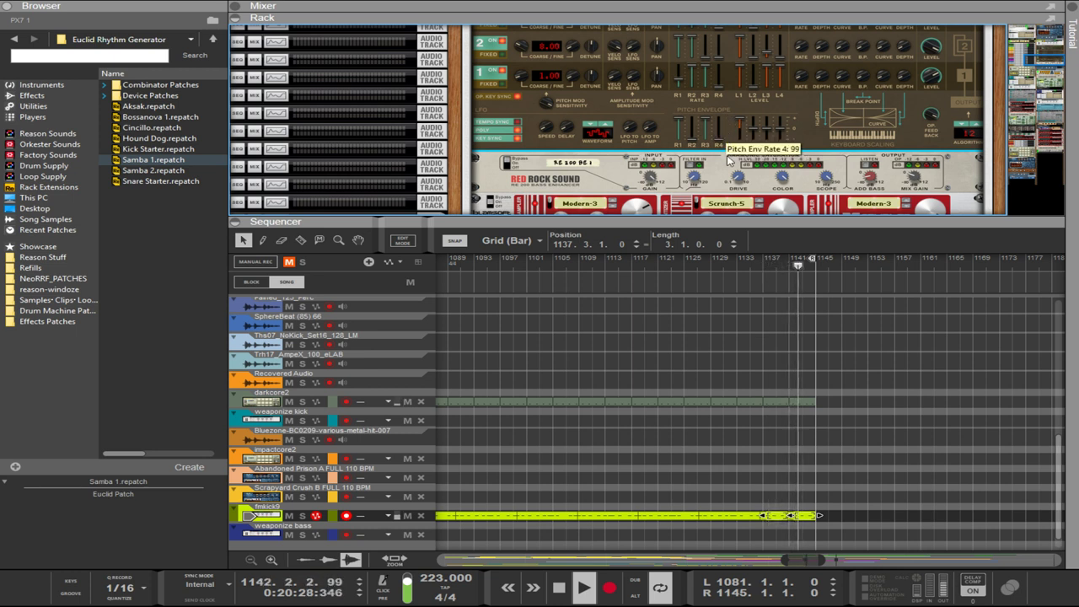
mouse_move(780, 135)
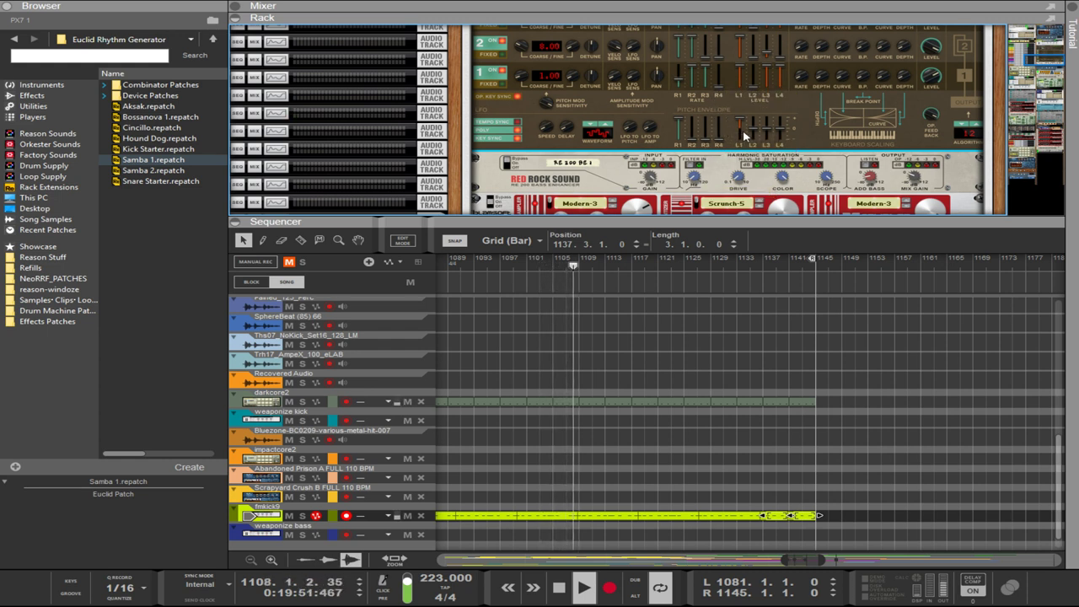
scroll(759, 143, up, 3)
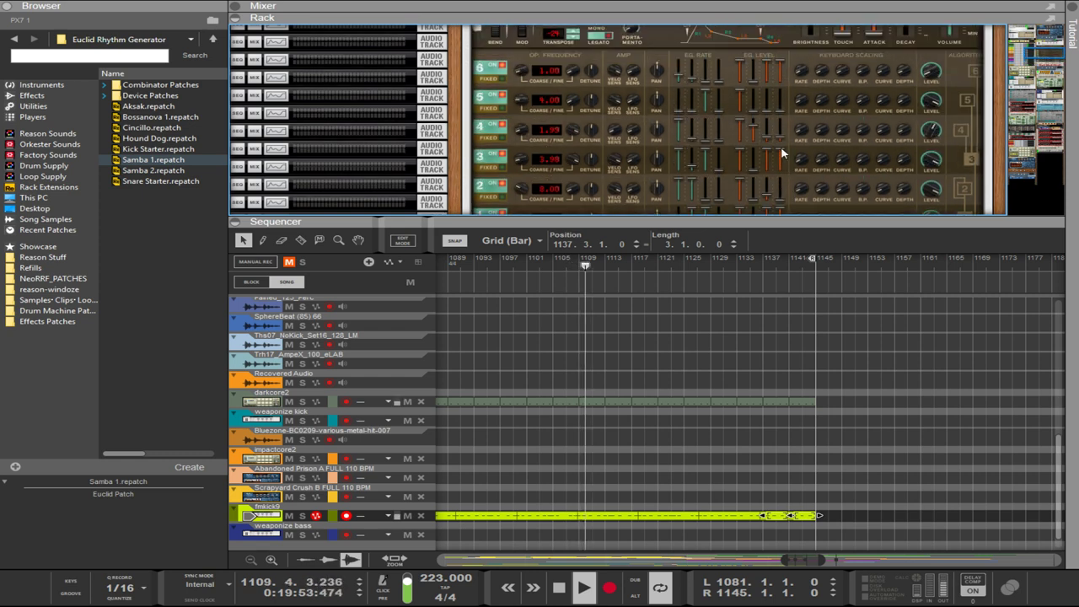
scroll(781, 146, up, 5)
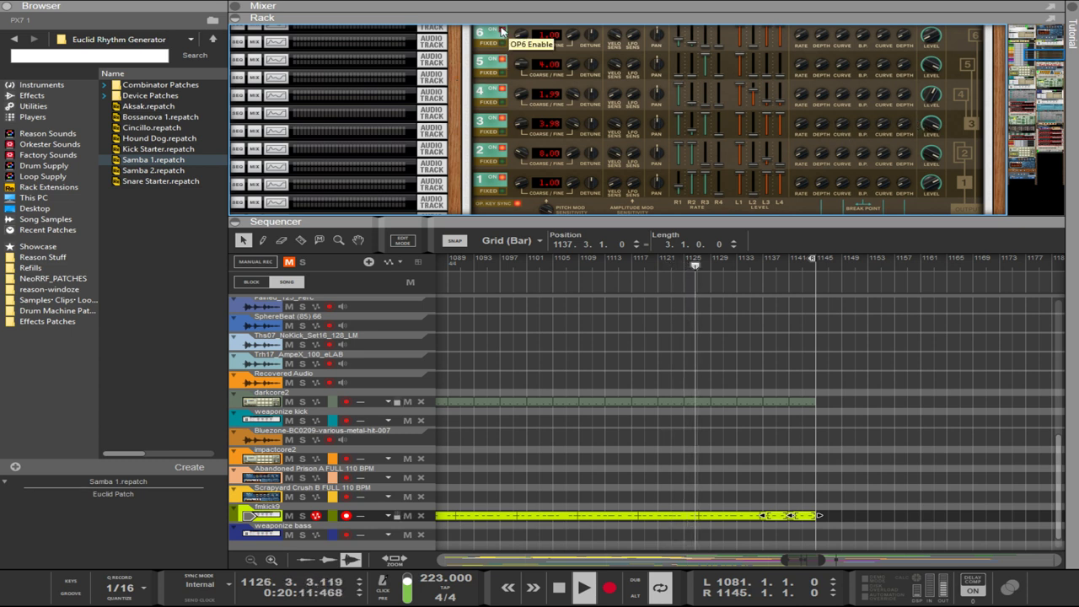
click(502, 61)
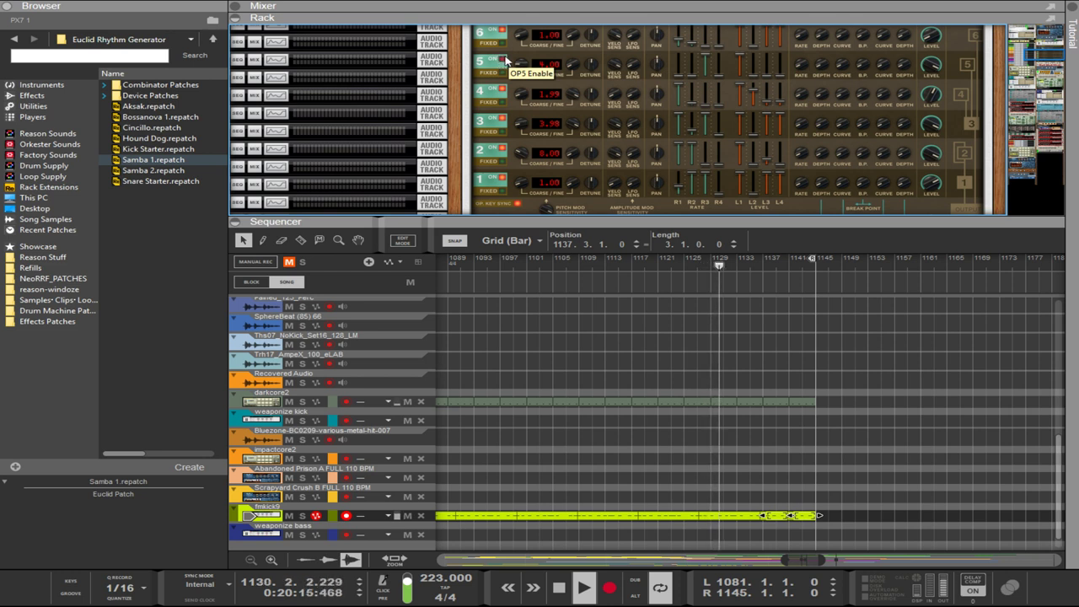
click(502, 61)
click(502, 90)
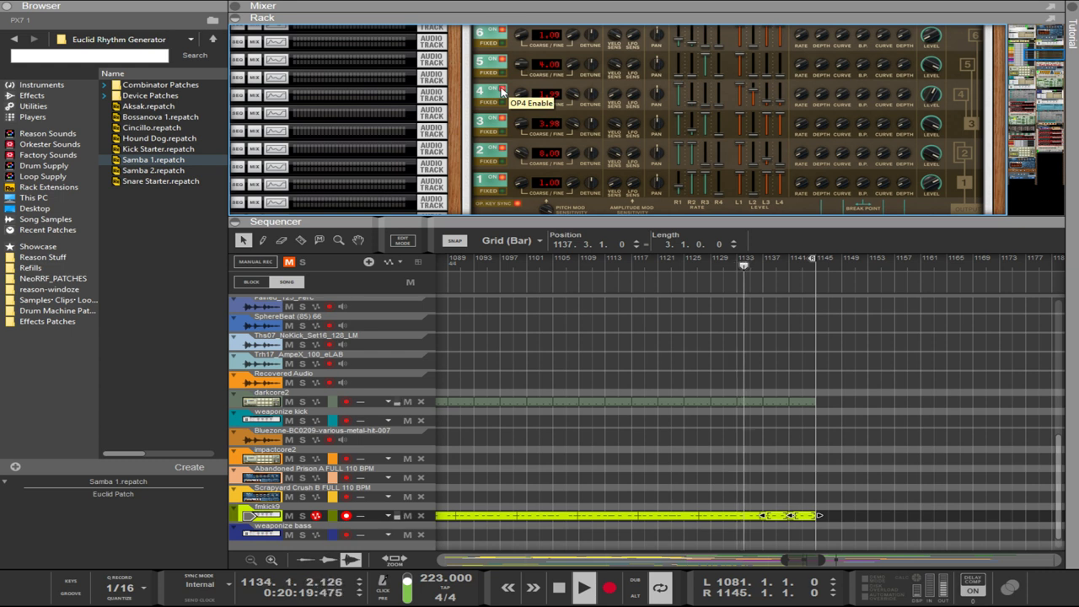
click(501, 90)
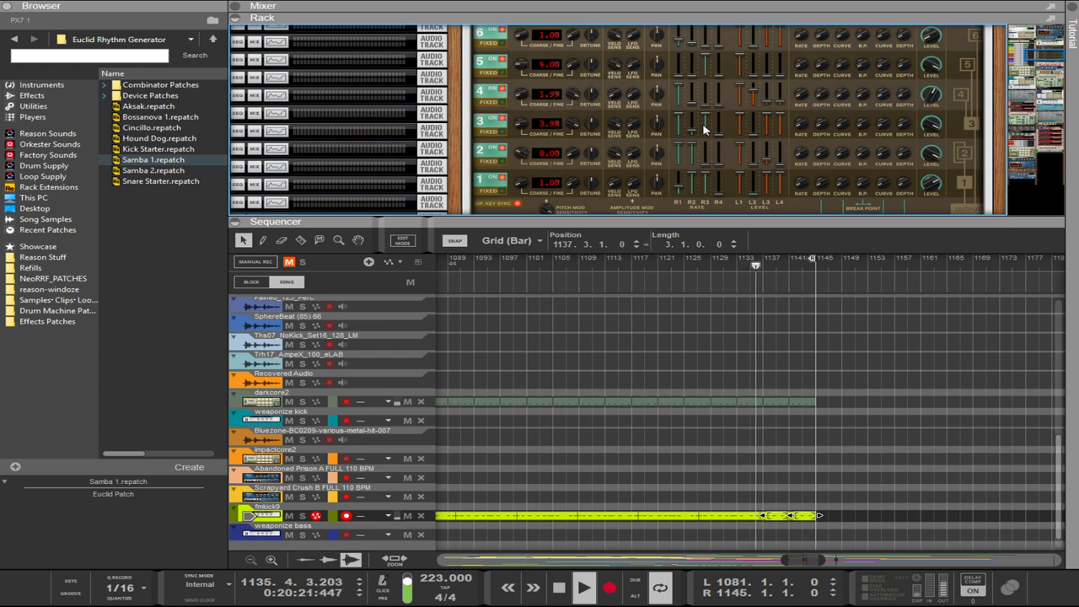
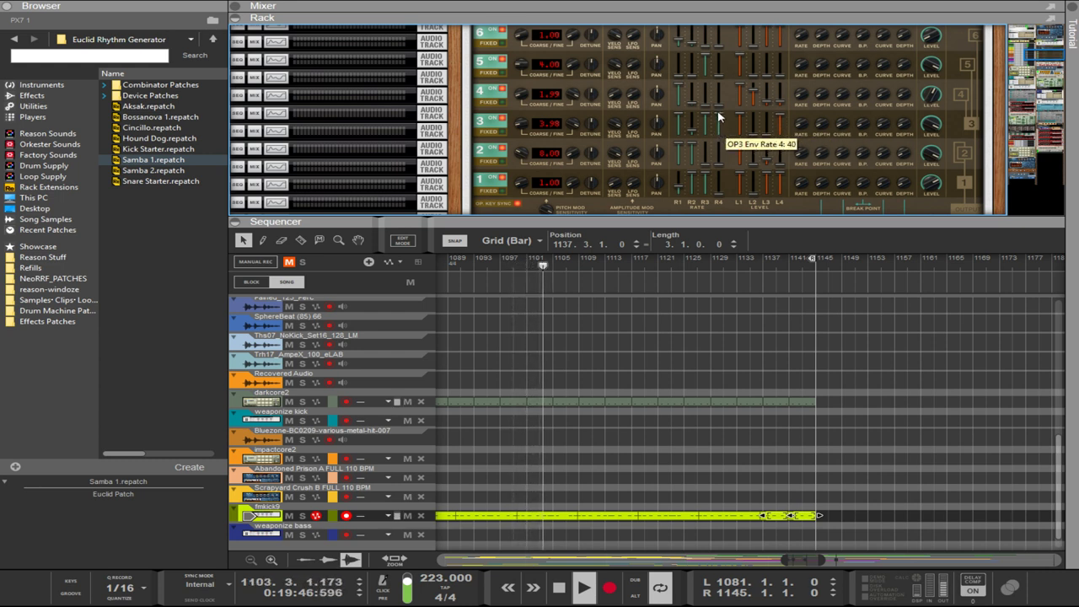
- Lower operator 3's Env Level 4 to about half; after trying 99 and 45, leave Rate 4 at 0
drag(718, 119, 718, 133)
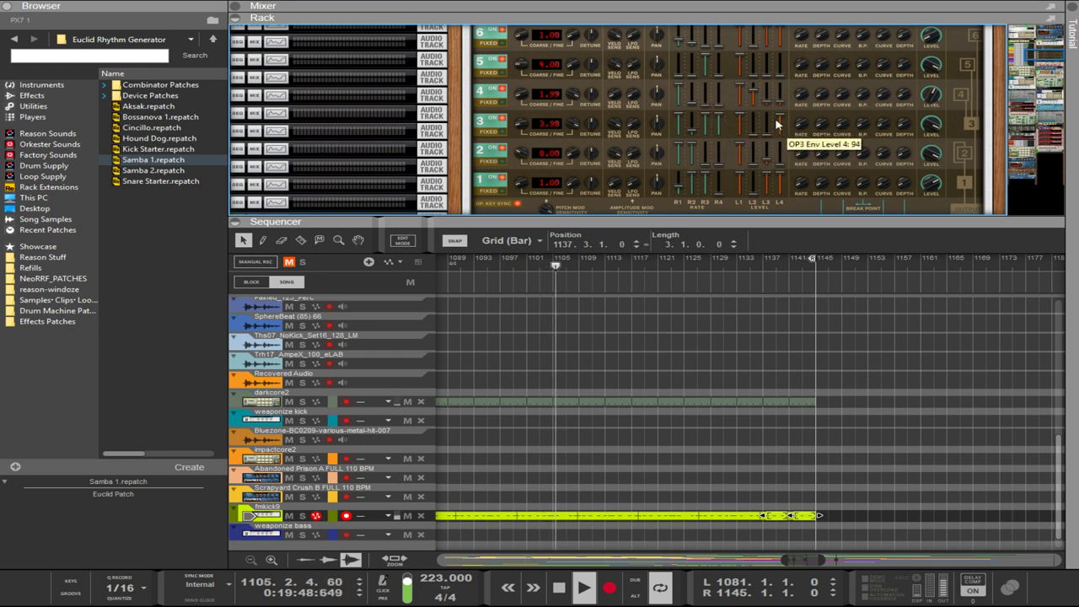
drag(777, 114, 784, 126)
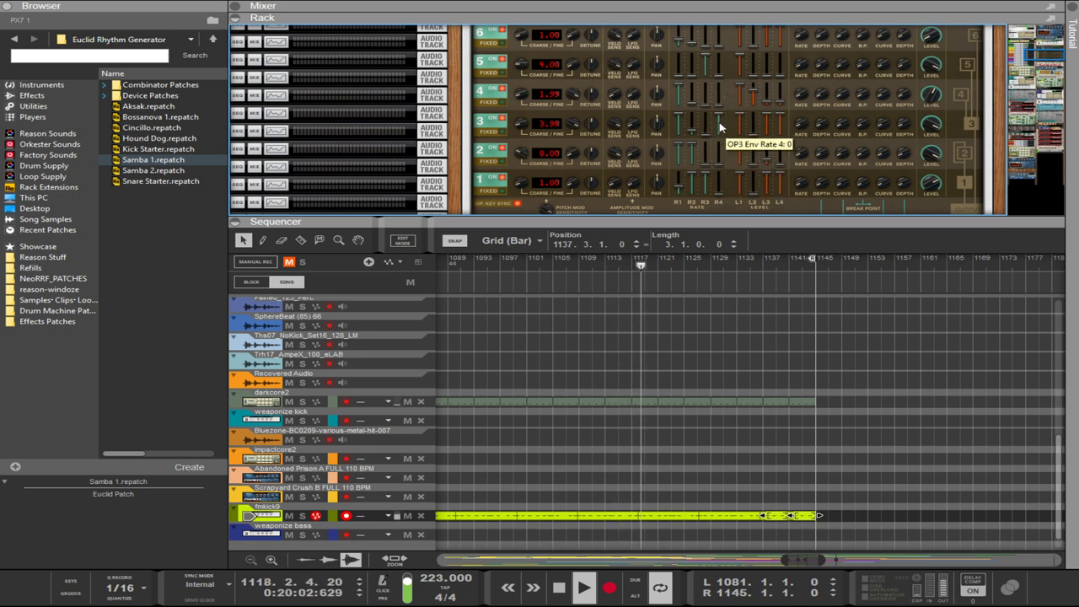
drag(719, 123, 722, 135)
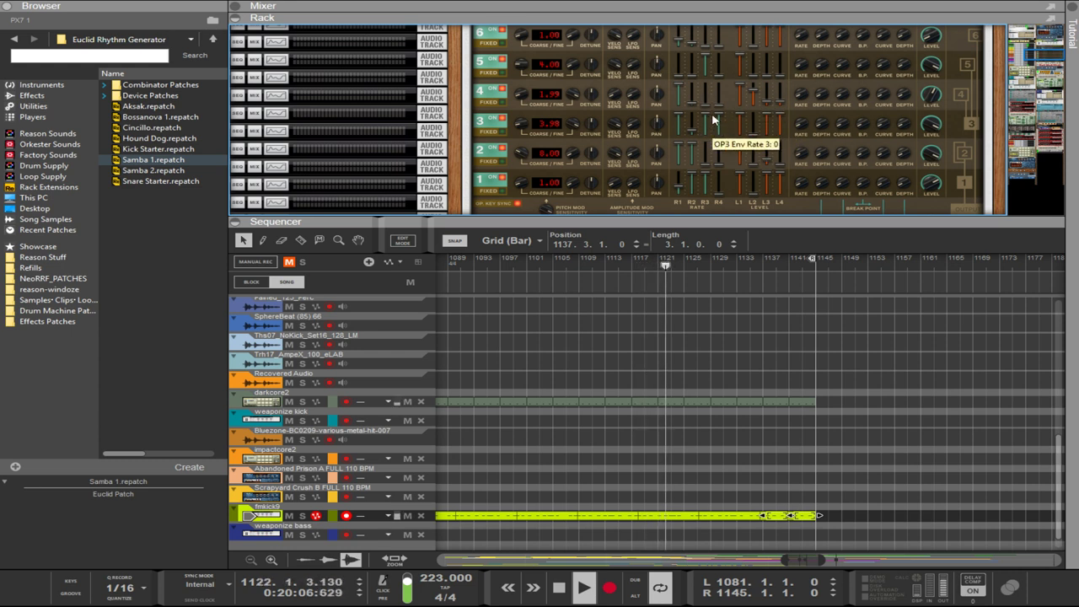
drag(721, 123, 779, 121)
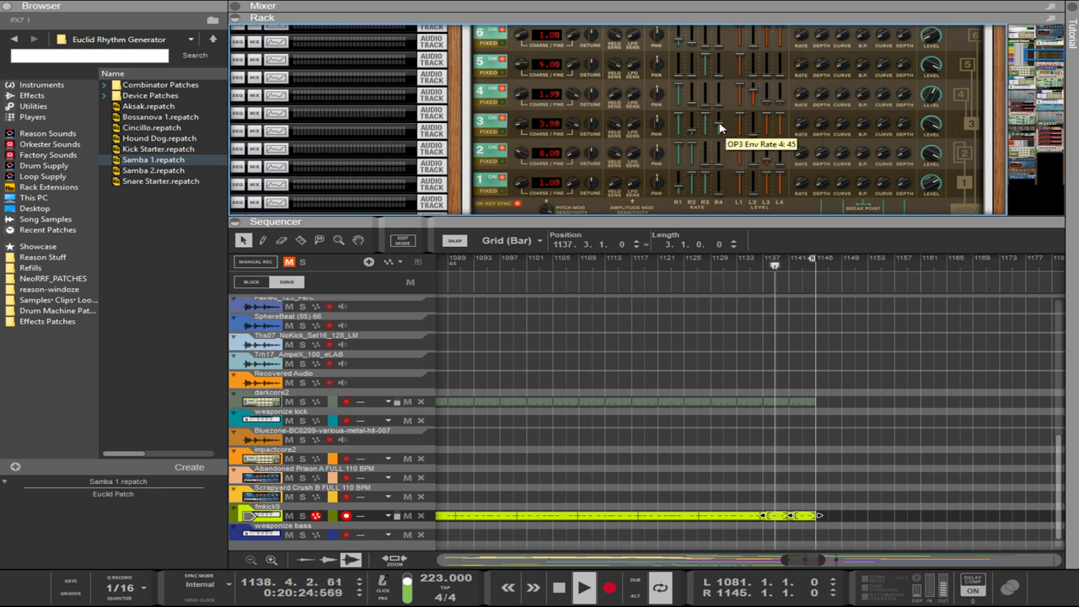
drag(720, 113, 708, 134)
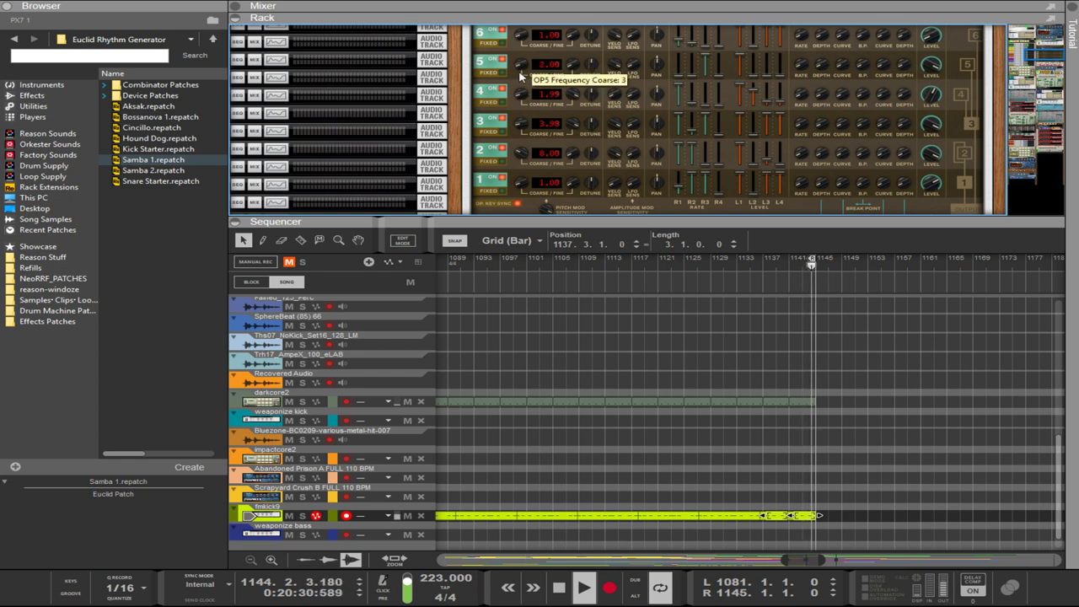
- Drop operator 3's ratio from 3.99 to about 1.79 and raise operator 5's ratio to 6.00
drag(522, 66, 521, 87)
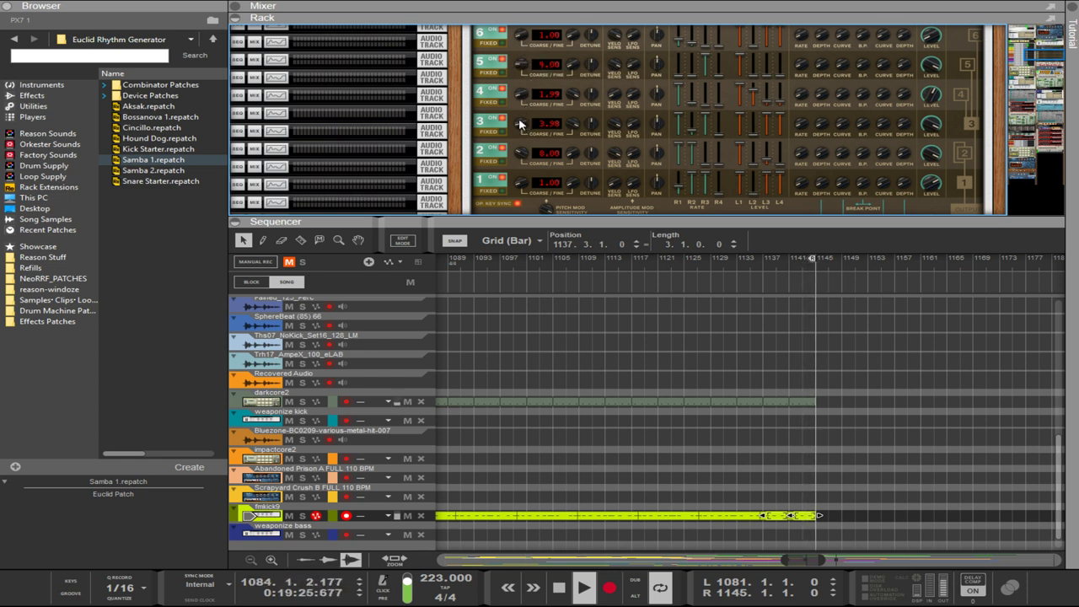
drag(521, 127, 523, 132)
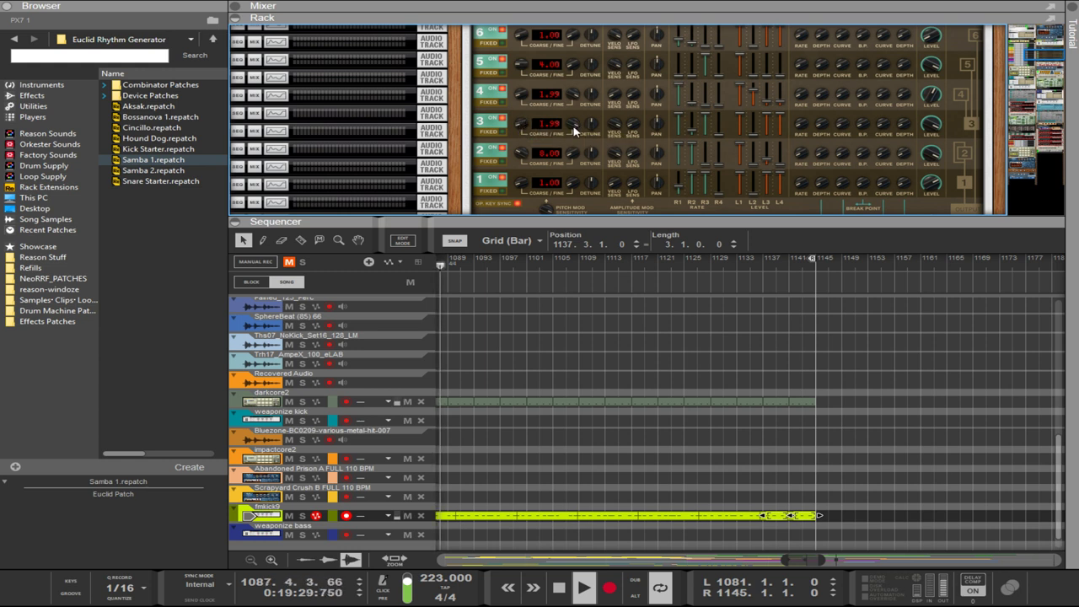
drag(570, 126, 583, 292)
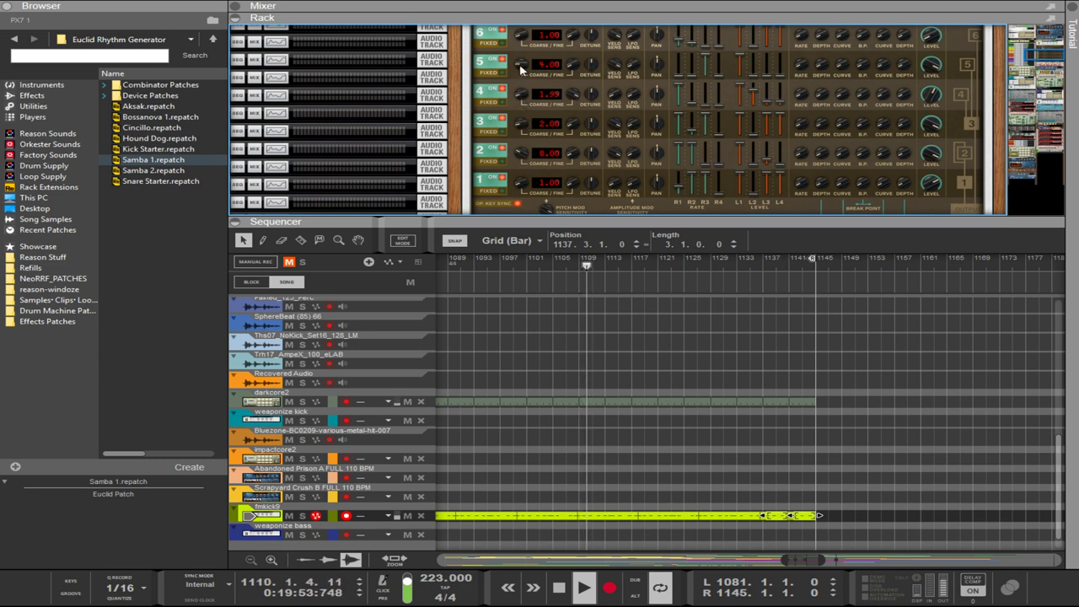
mouse_move(520, 67)
mouse_down()
mouse_move(517, 50)
mouse_move(514, 80)
mouse_up()
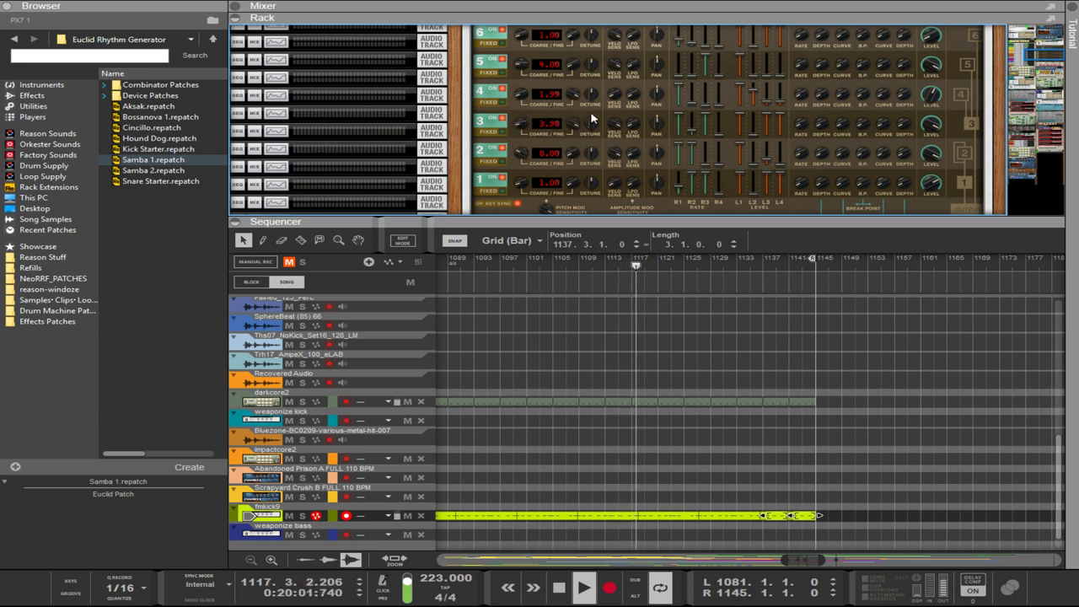
- Scroll the rack to show PX7 operators 5–1 and the LFO/pitch envelope panel
scroll(814, 192, down, 3)
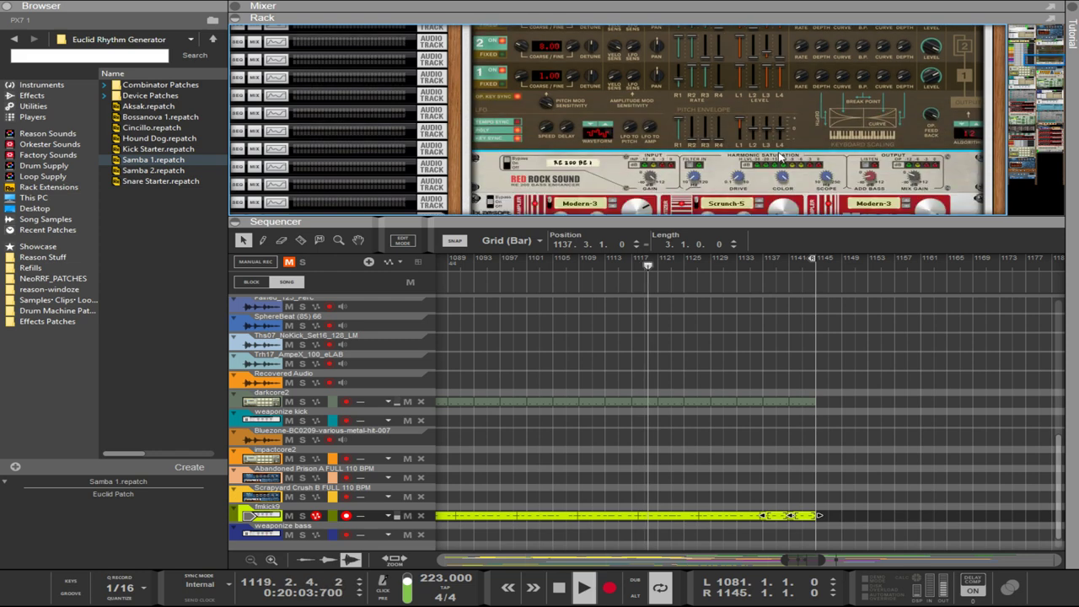
scroll(768, 154, up, 1)
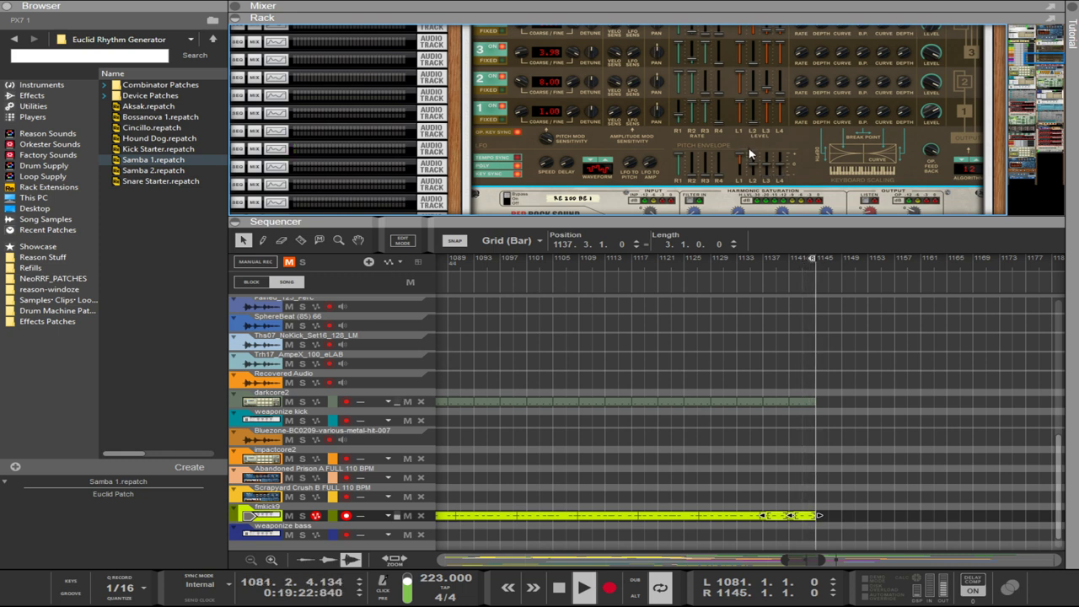
scroll(749, 153, up, 2)
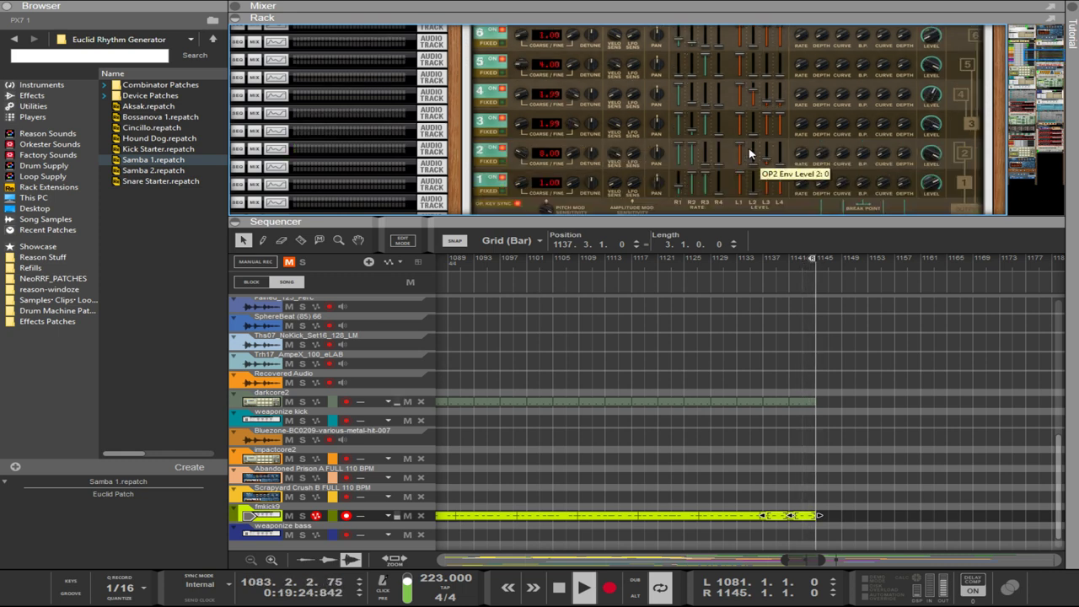
scroll(600, 152, down, 1)
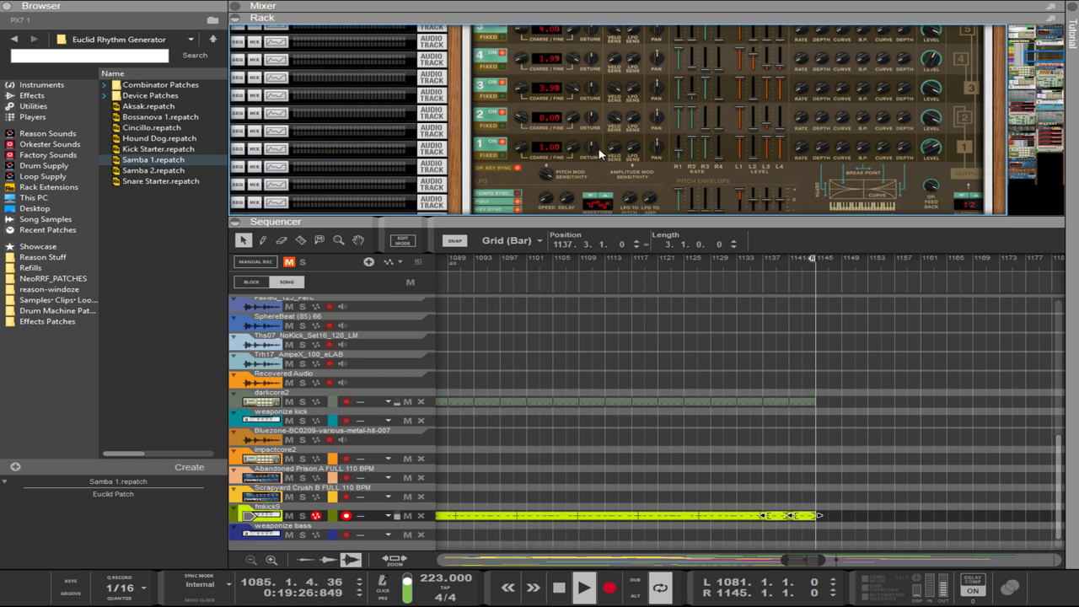
- Set operator 2's ratio to 1.00 and lower operator 1's coarse frequency from 5 to 2
mouse_move(519, 123)
mouse_down()
mouse_move(534, 157)
mouse_move(521, 116)
mouse_up()
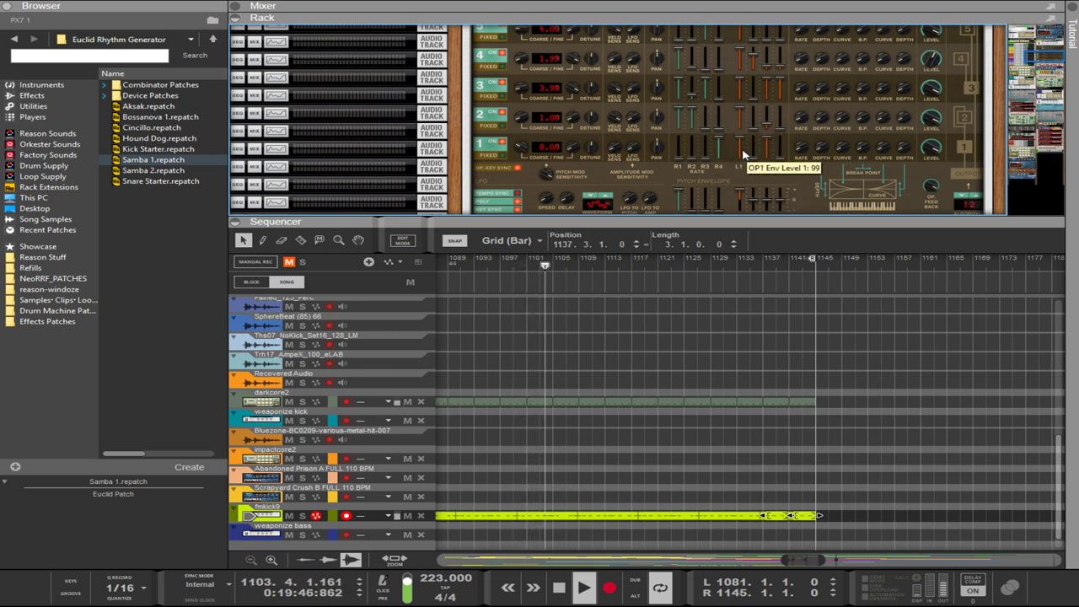
drag(523, 148, 521, 167)
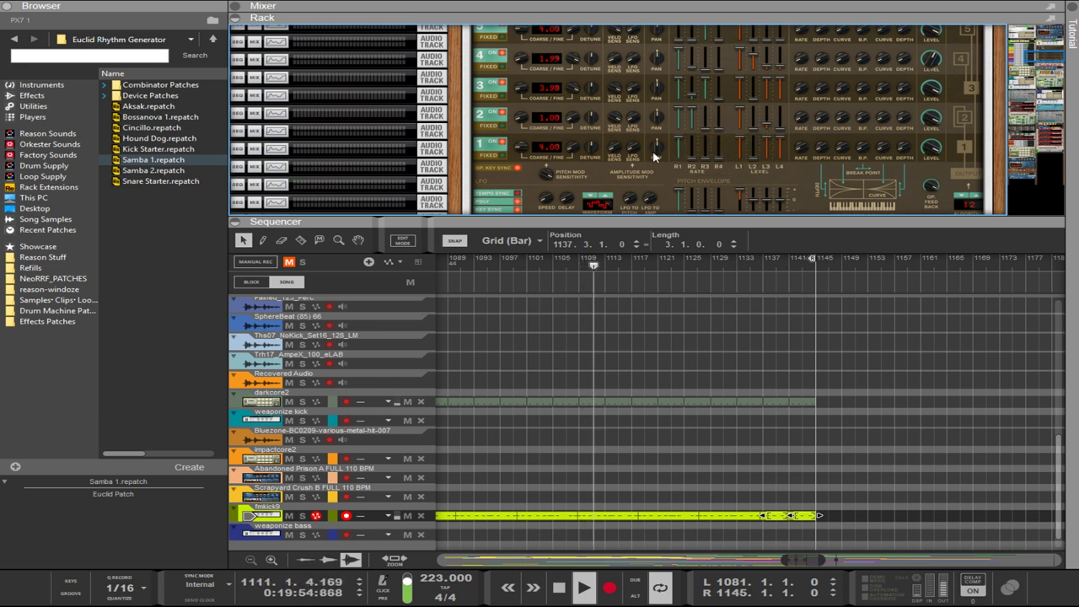
drag(523, 145, 526, 154)
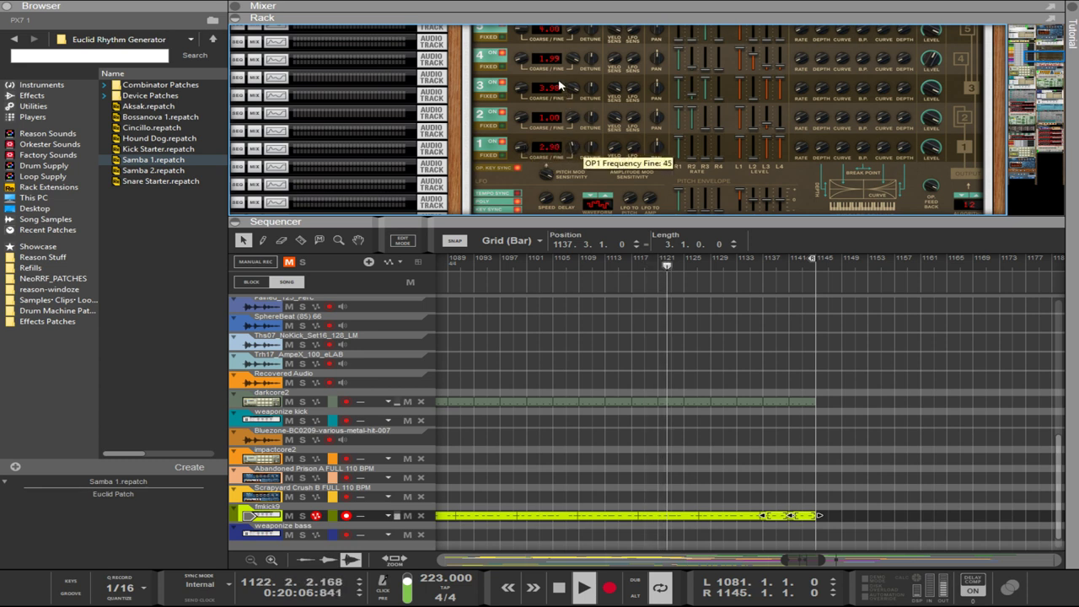
- Adjust operator 1's coarse and fine frequency until its ratio reads 1.99
drag(559, 82, 569, 117)
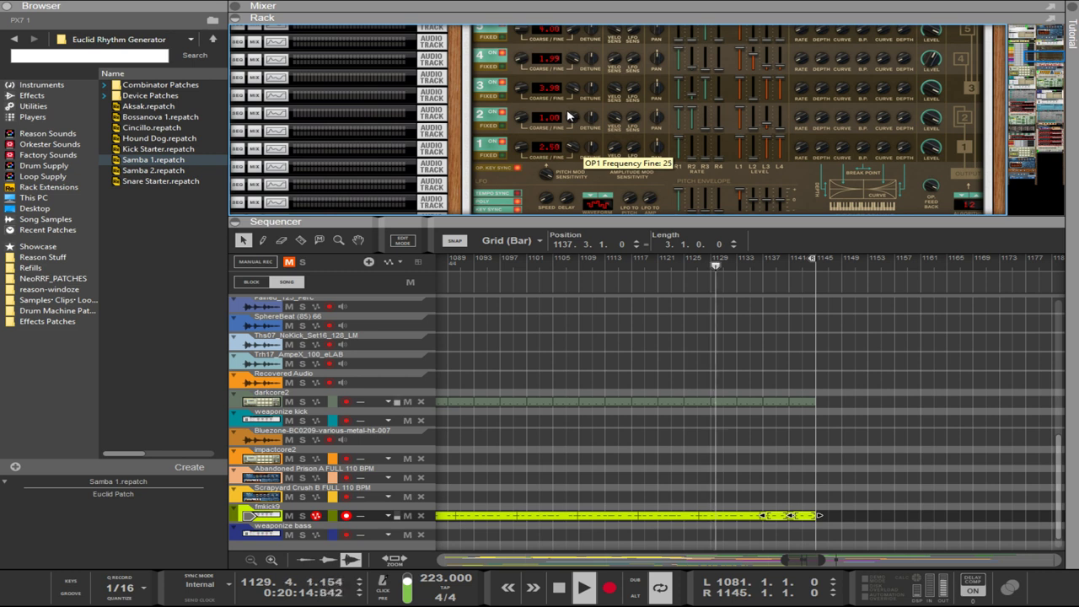
drag(523, 148, 580, 199)
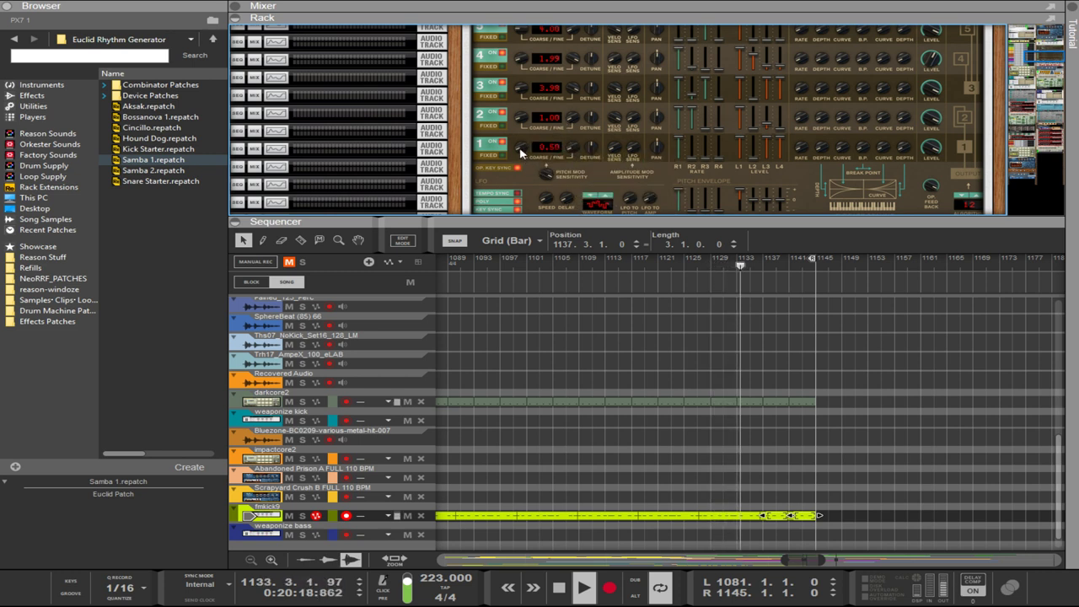
drag(520, 151, 515, 142)
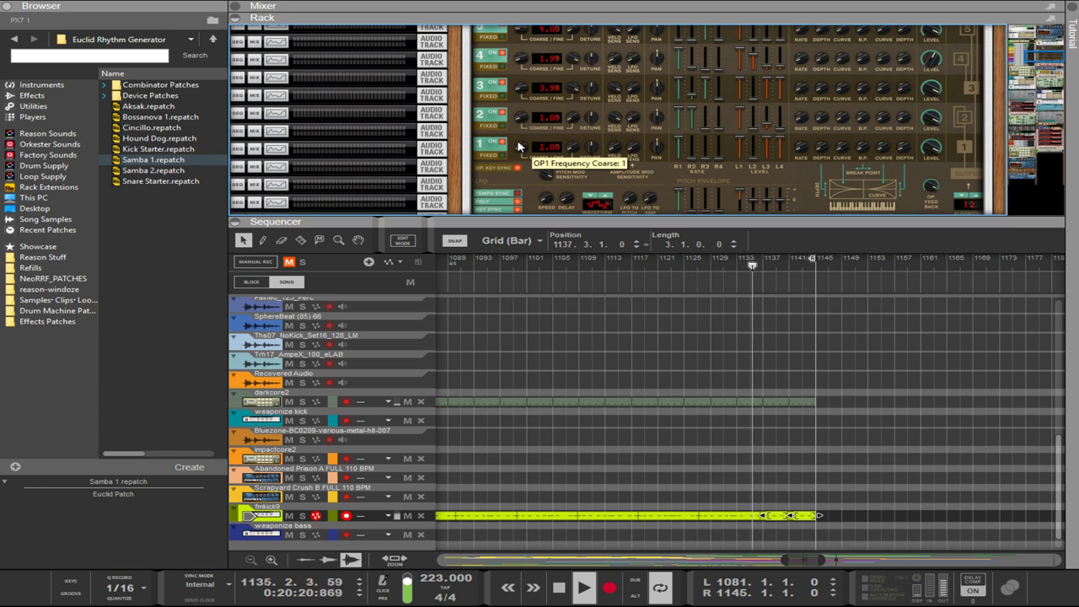
drag(574, 150, 574, 4)
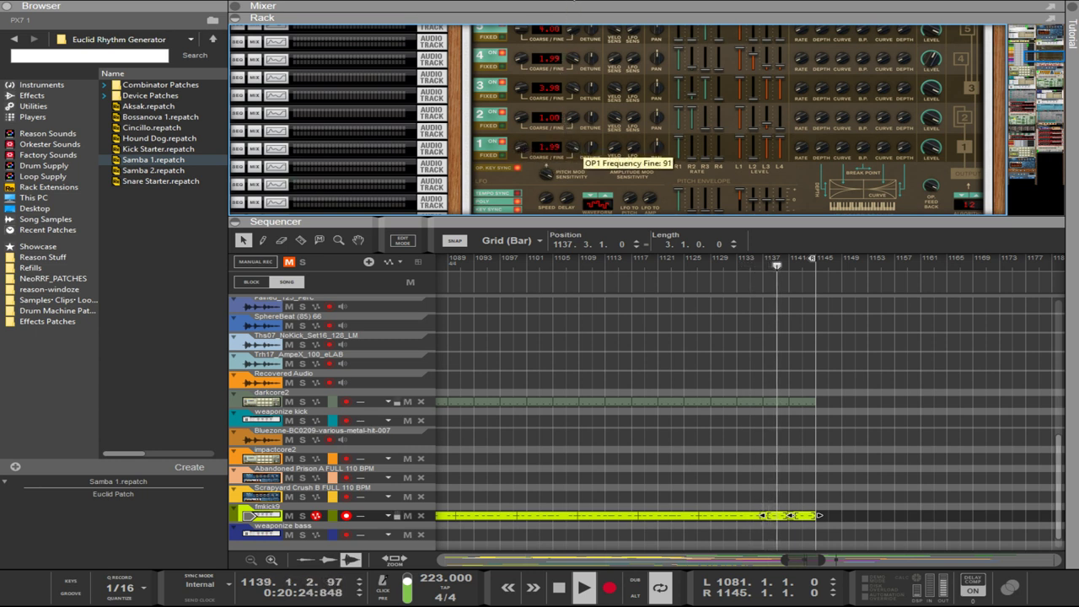
drag(571, 147, 576, 177)
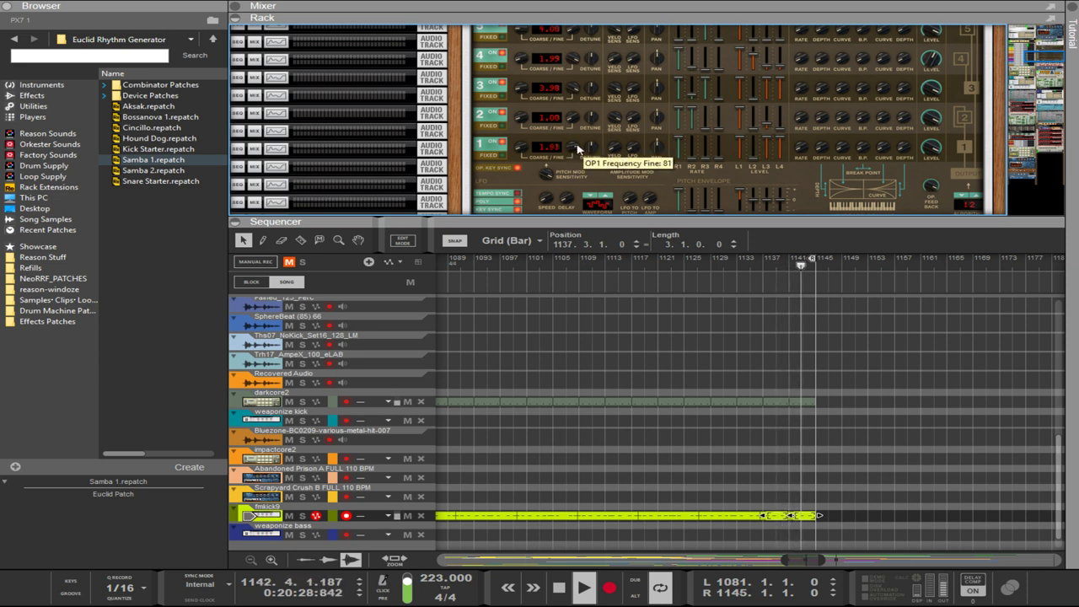
drag(566, 128, 564, 109)
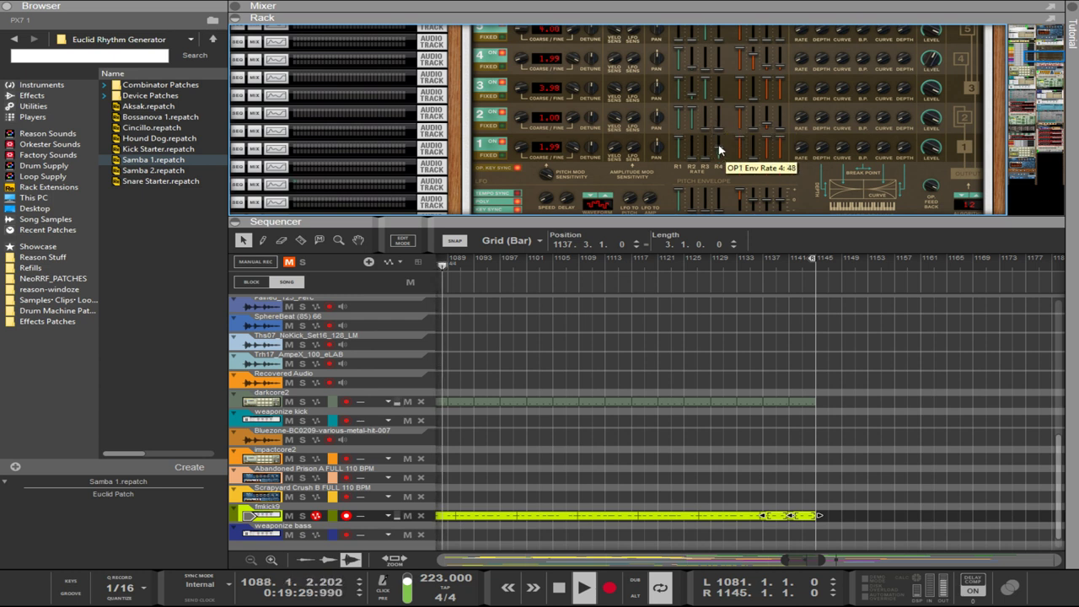
- Set operator 1's Env Rate 4 to 26, change its Env Rate 2, and bring its ratio to 2.00
drag(720, 153, 718, 148)
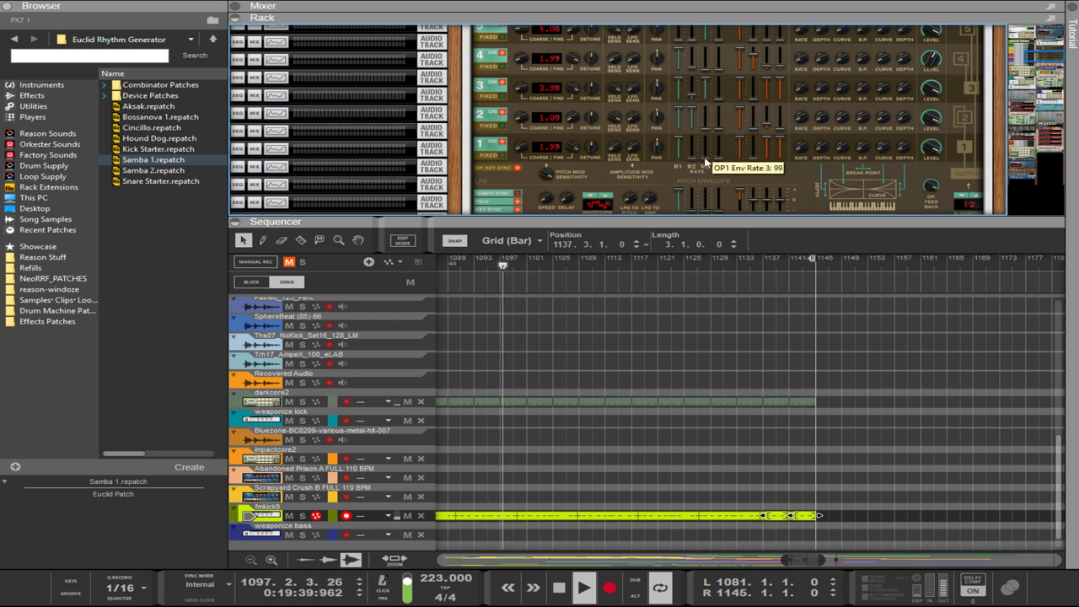
drag(693, 157, 705, 119)
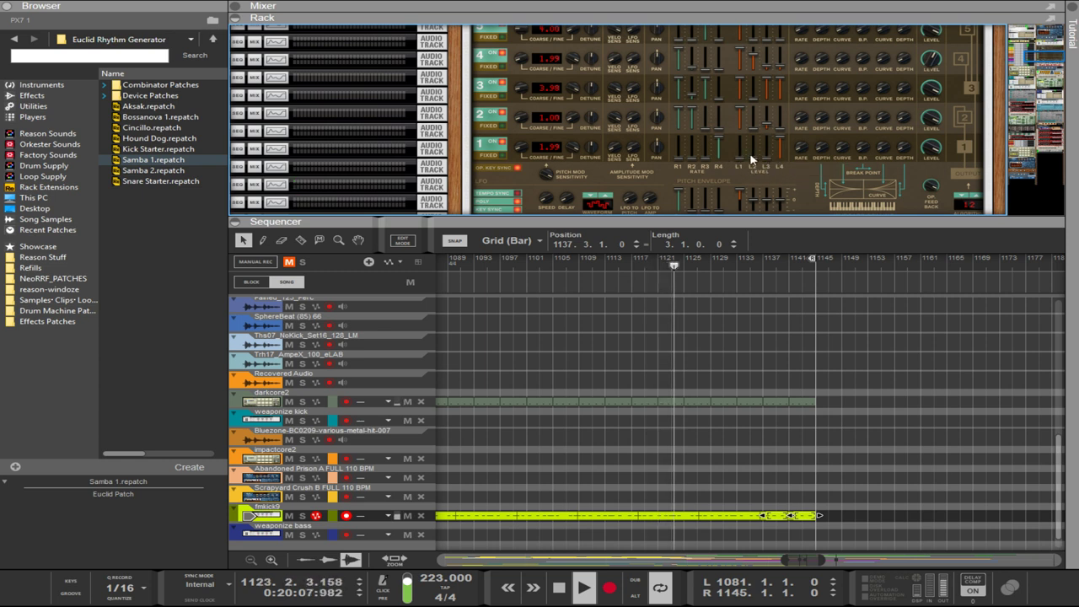
click(732, 128)
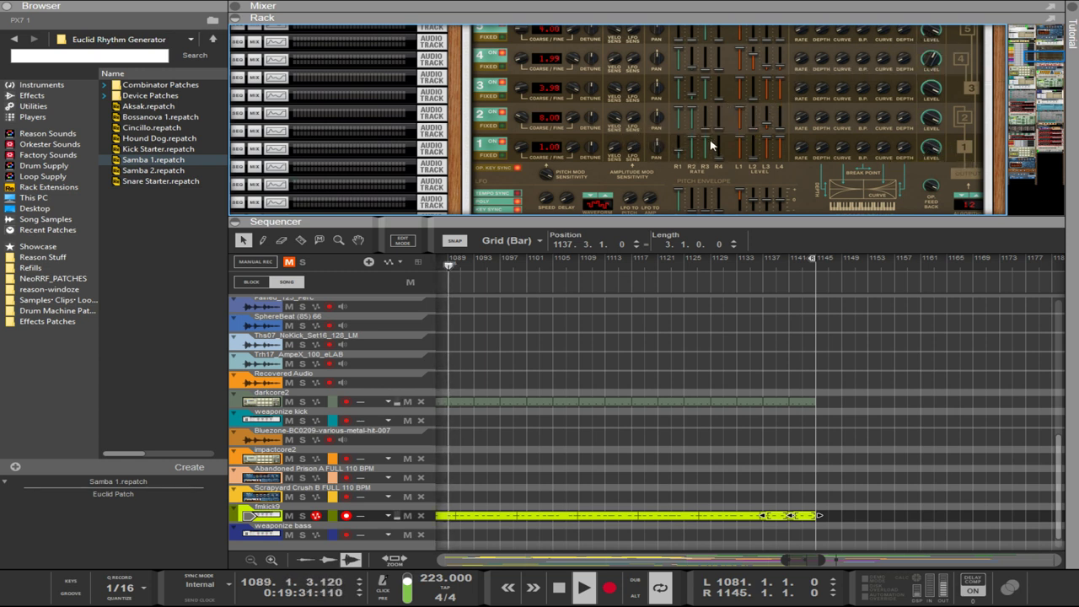
scroll(518, 150, up, 1)
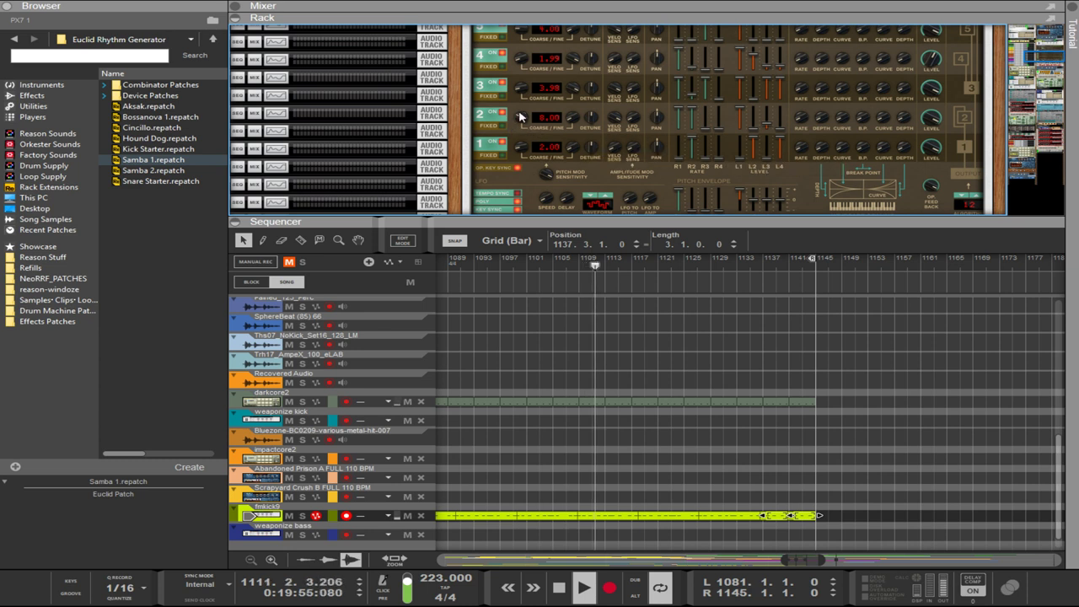
- Raise operator 2's coarse to 10.00; try operator 1 at 1.00, 0.50 and 0.59, then 2.00
mouse_move(522, 117)
mouse_down()
mouse_move(526, 89)
mouse_move(526, 106)
mouse_up()
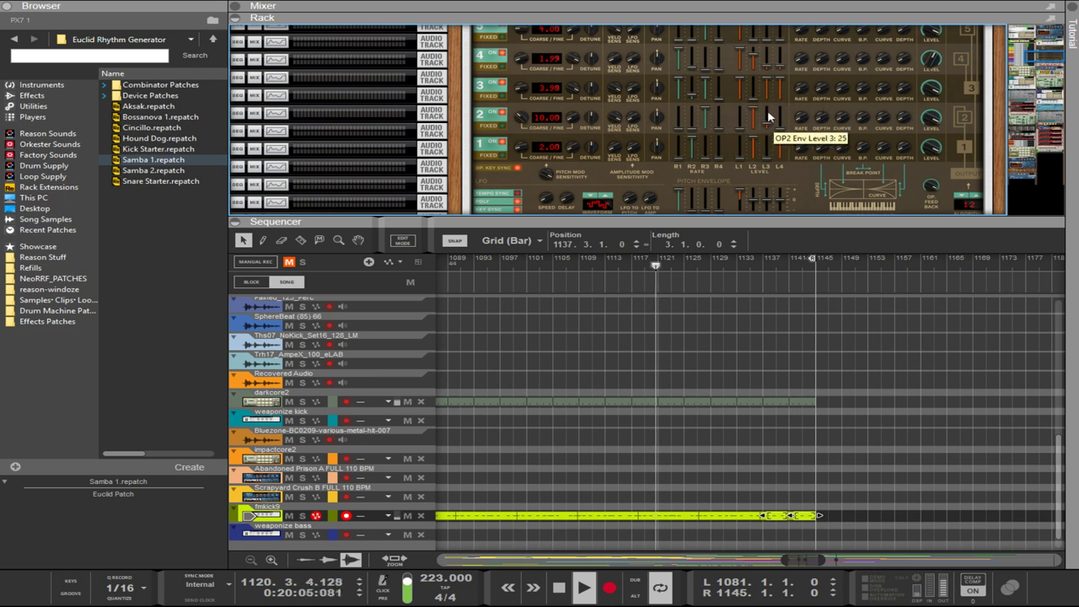
drag(527, 147, 612, 188)
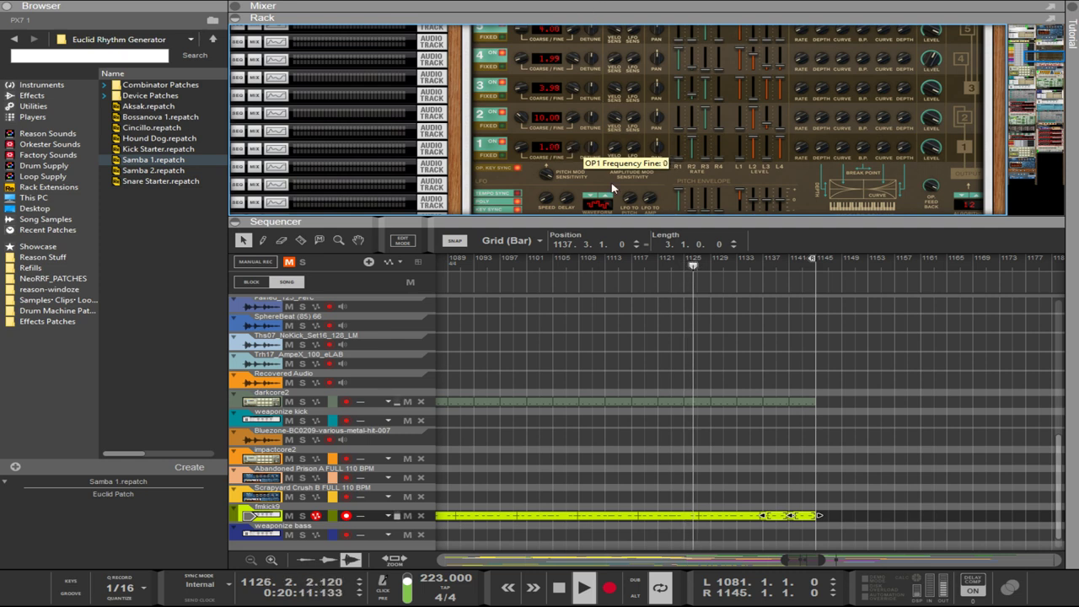
scroll(518, 147, up, 1)
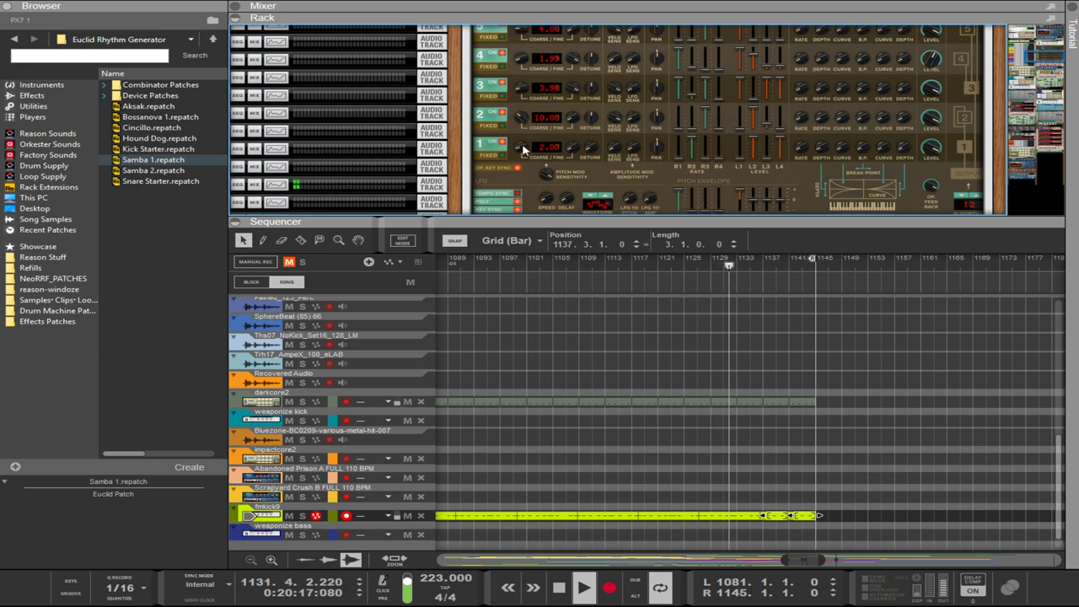
mouse_move(510, 138)
mouse_down()
mouse_move(524, 156)
mouse_move(567, 133)
mouse_move(558, 118)
mouse_move(573, 5)
mouse_move(549, 302)
mouse_move(520, 152)
mouse_up()
drag(585, 144, 585, 101)
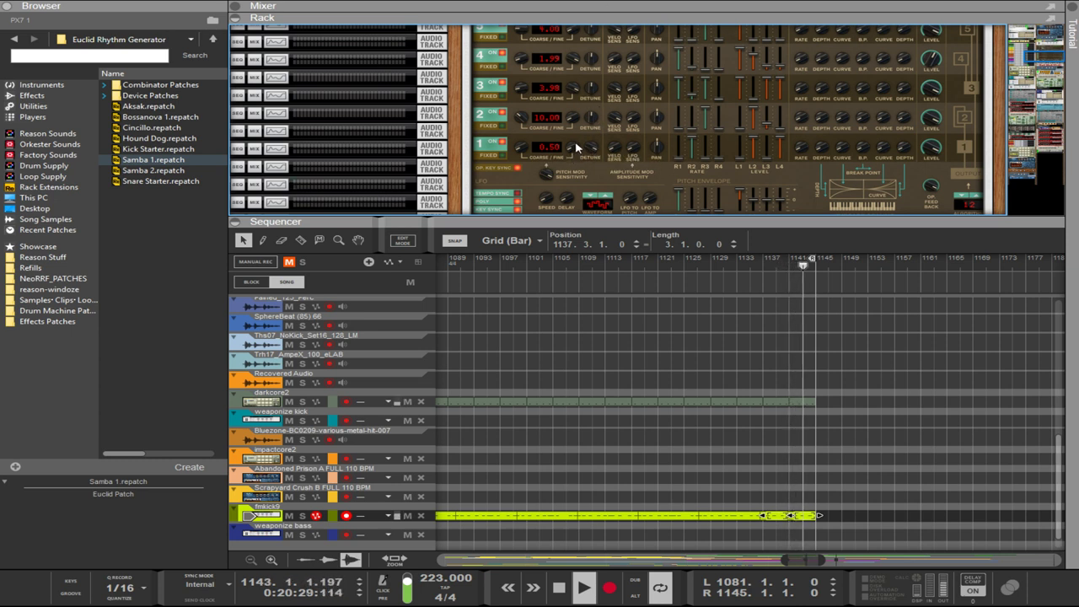
drag(573, 149, 565, 84)
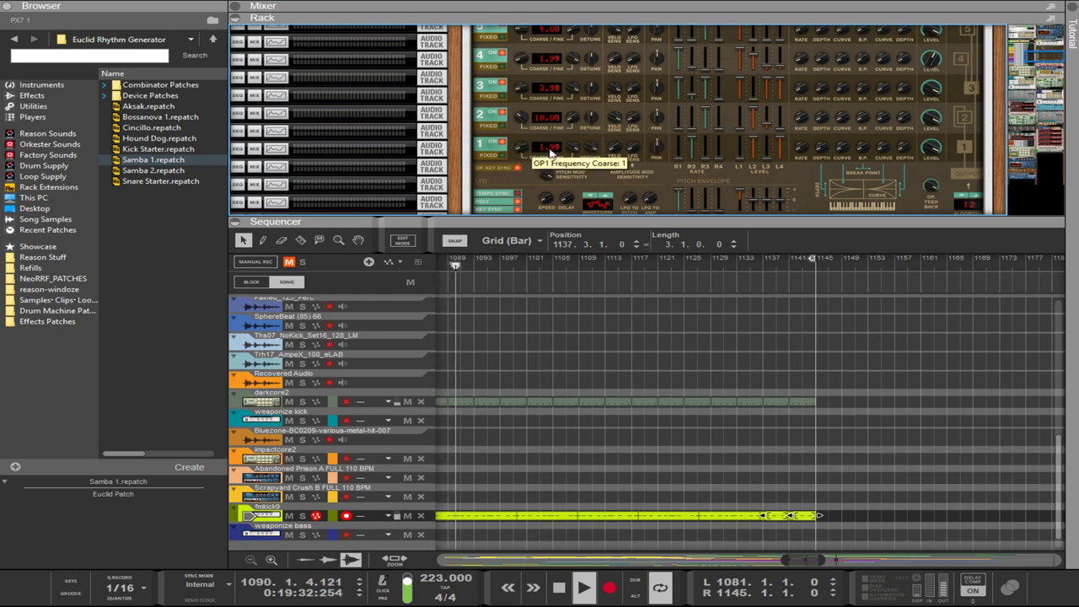
drag(572, 147, 542, 355)
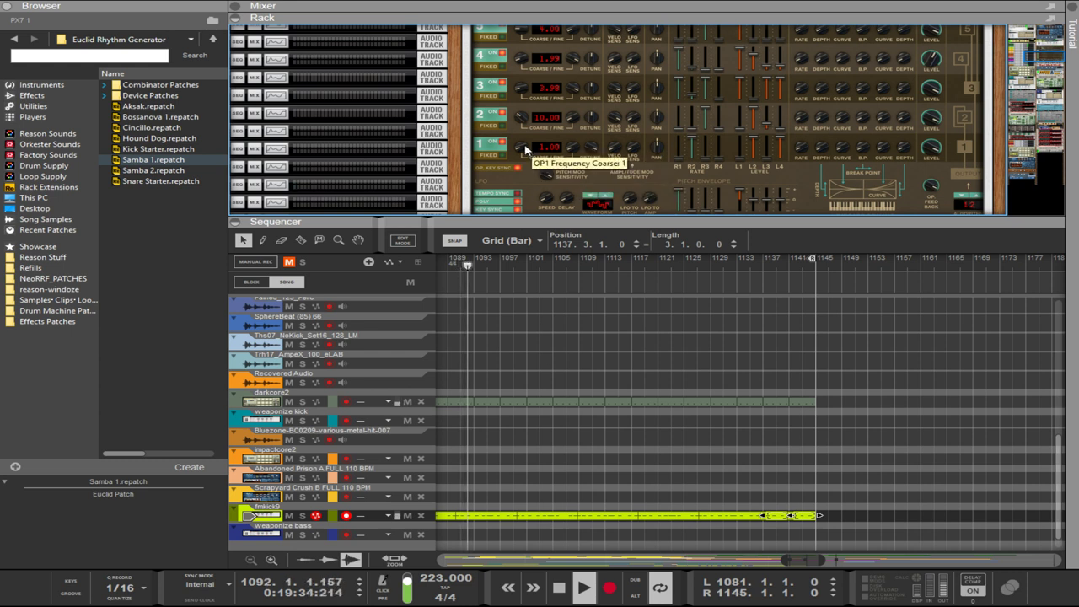
drag(523, 148, 521, 140)
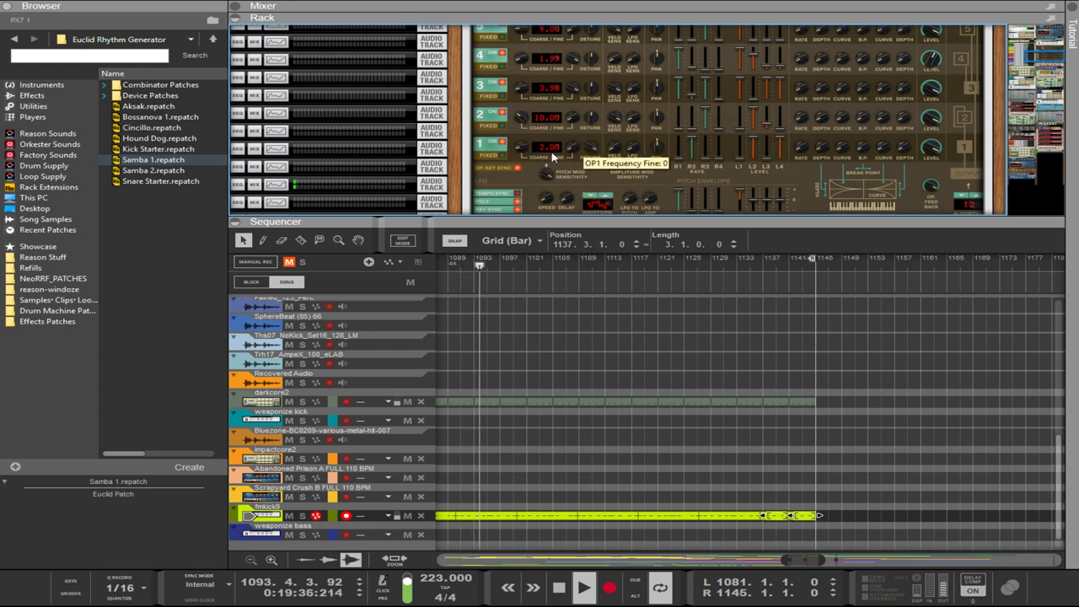
- Change operator 1's detune from -7 to 7, keeping its coarse frequency at 2.00
scroll(524, 149, up, 1)
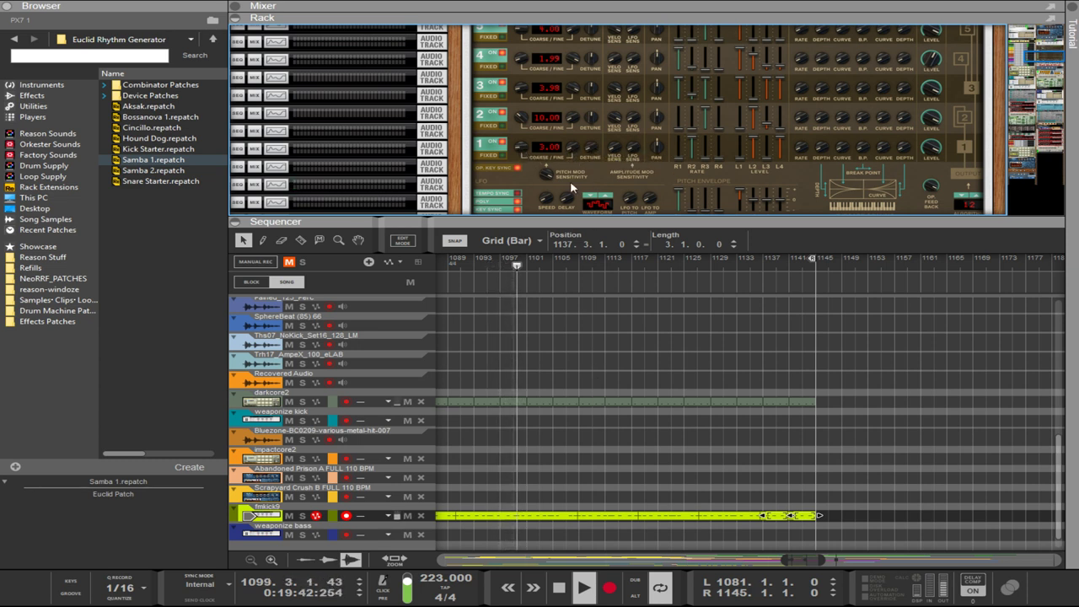
drag(593, 150, 585, 67)
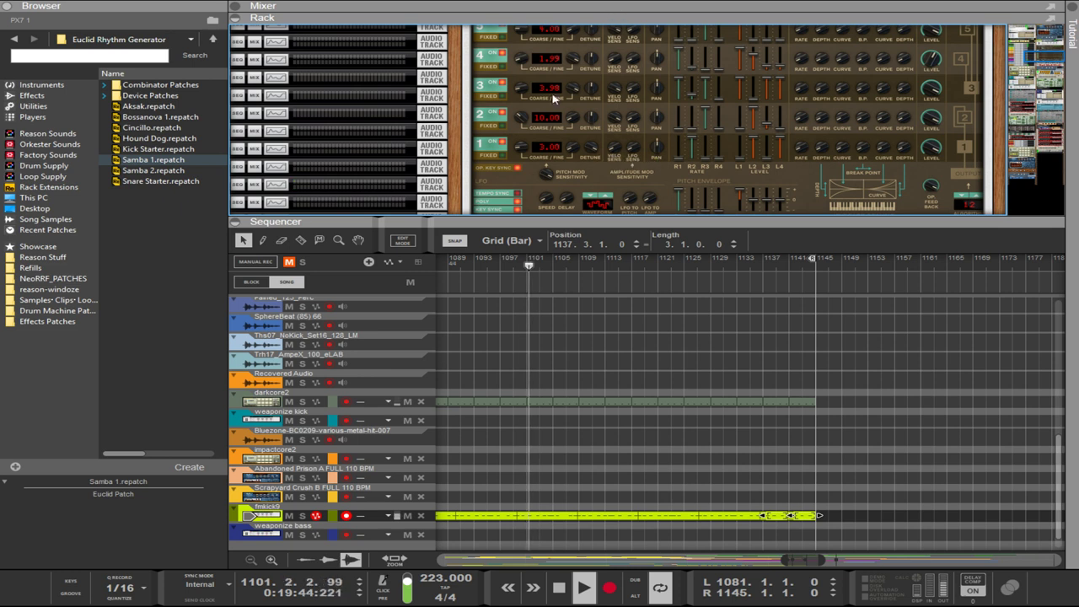
drag(524, 150, 524, 155)
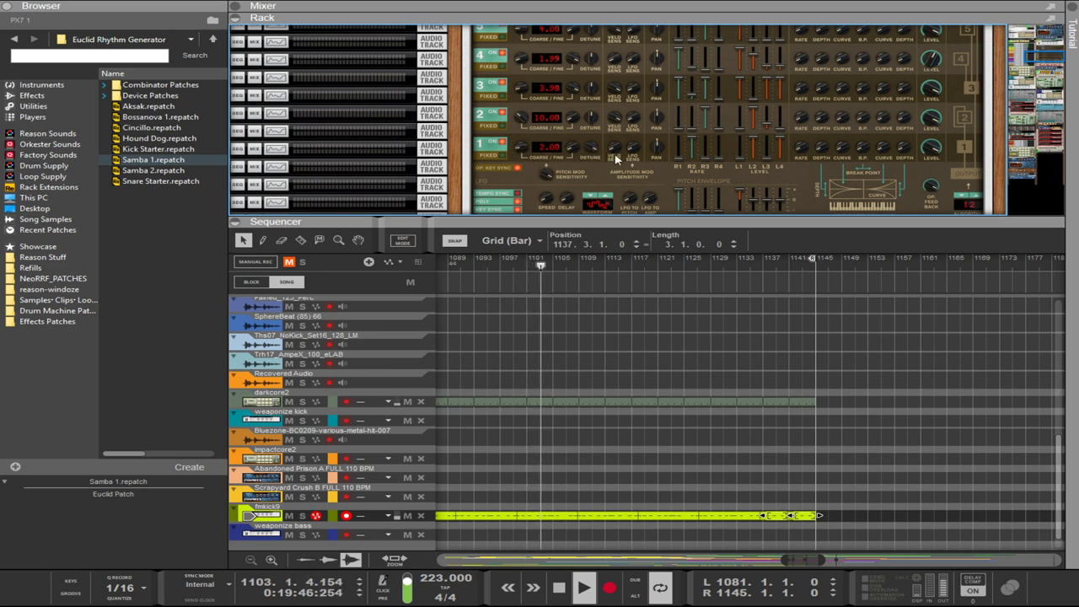
mouse_move(611, 148)
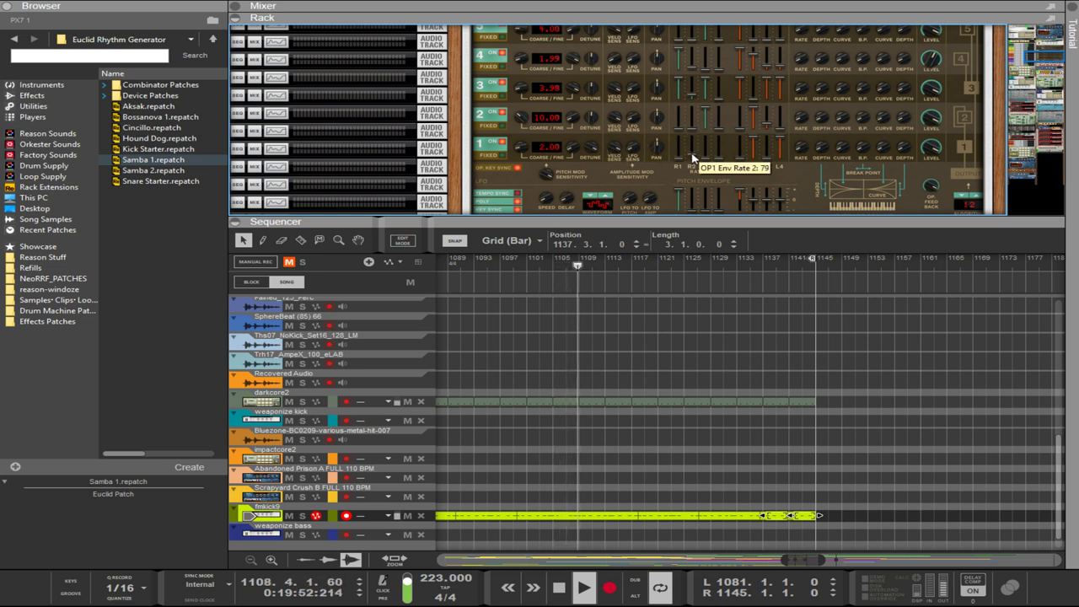
- Set operator 1's Env Rate 2 to 0 and raise operator 2's coarse to 13.00, then lower it
drag(693, 158, 689, 112)
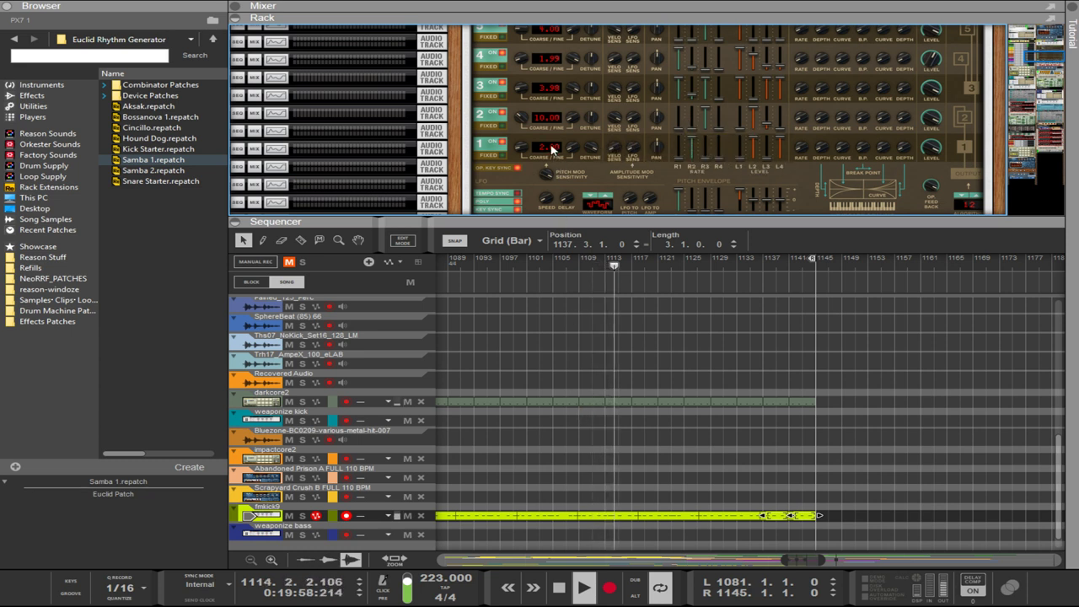
drag(521, 120, 607, 129)
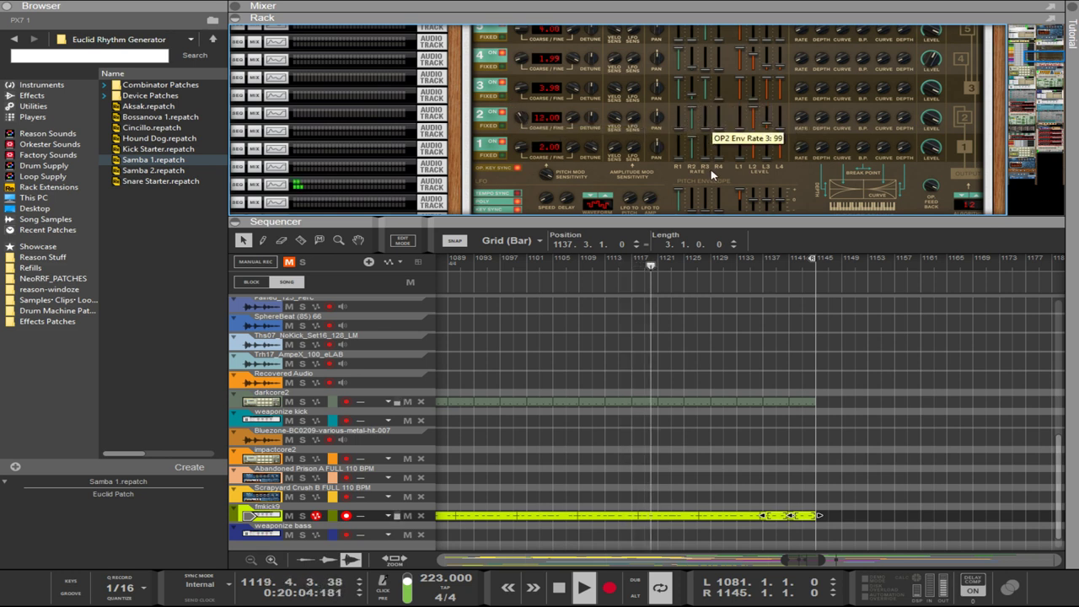
scroll(763, 132, up, 6)
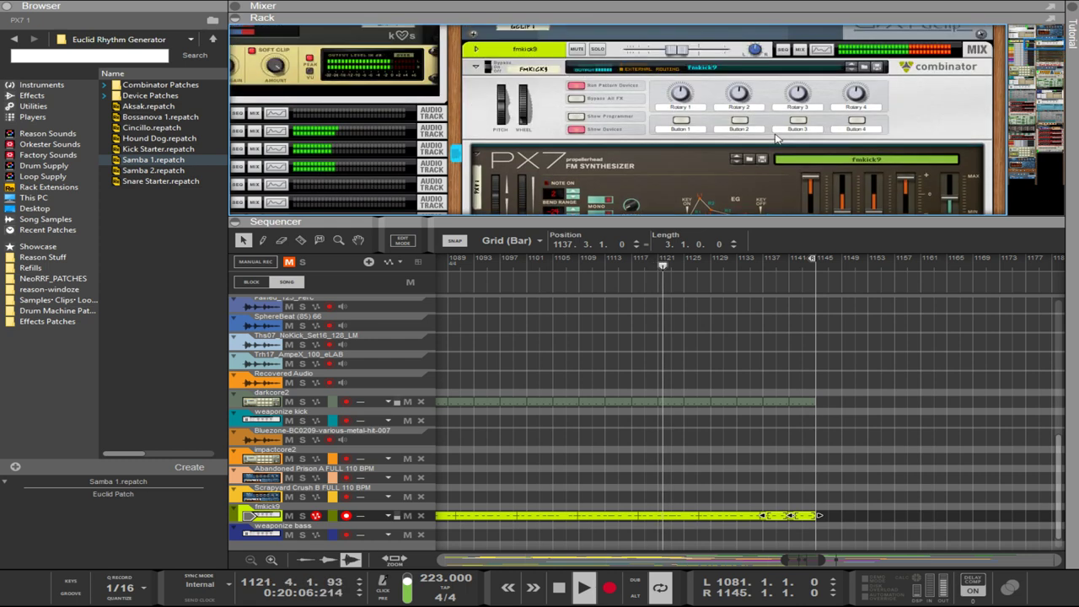
scroll(776, 137, down, 5)
scroll(843, 118, up, 2)
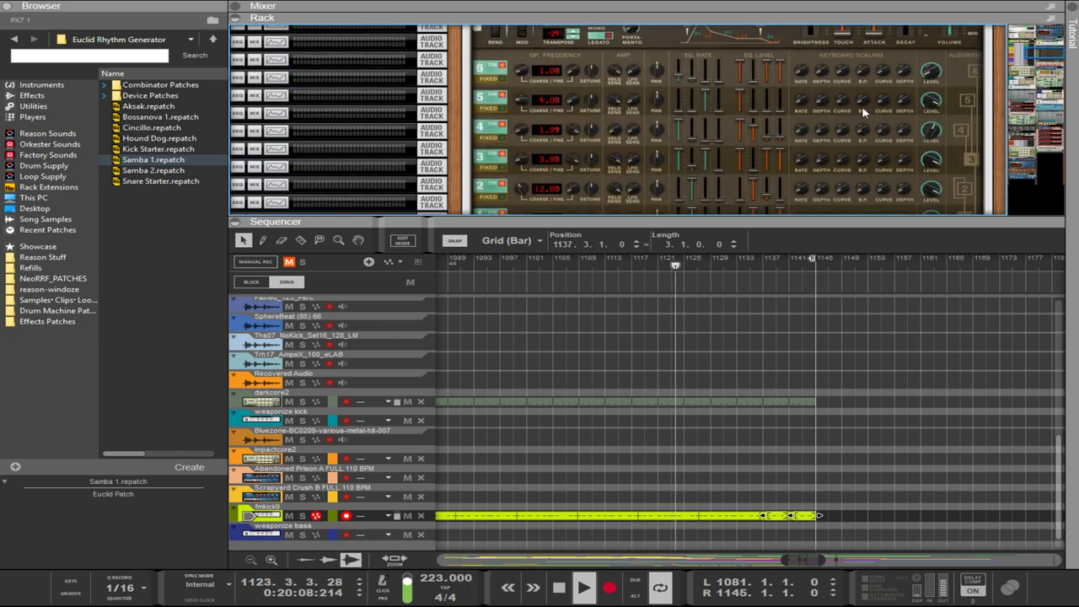
scroll(805, 105, down, 2)
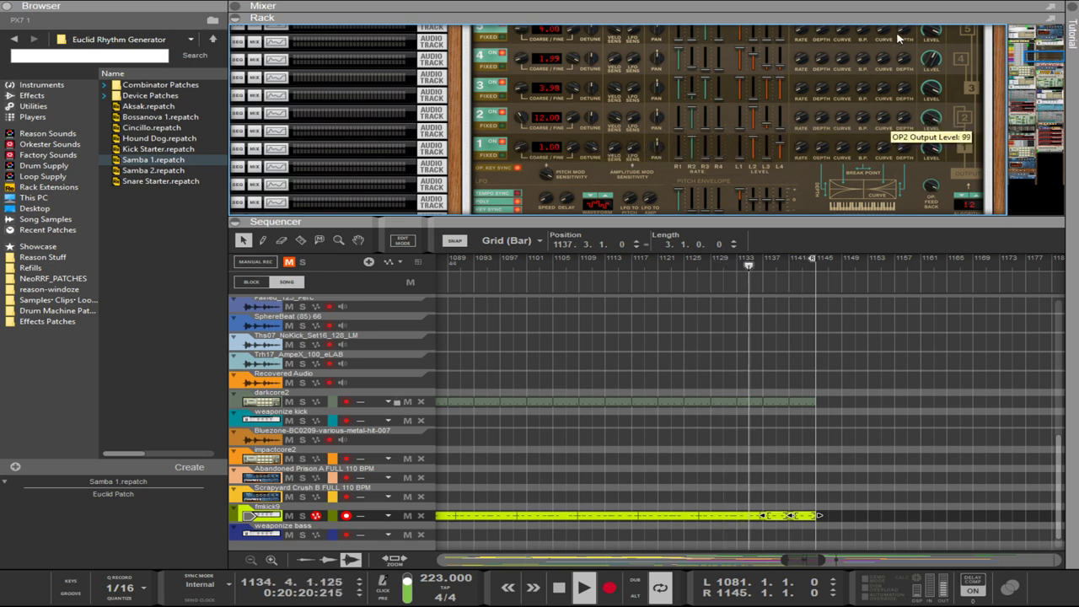
drag(522, 120, 540, 173)
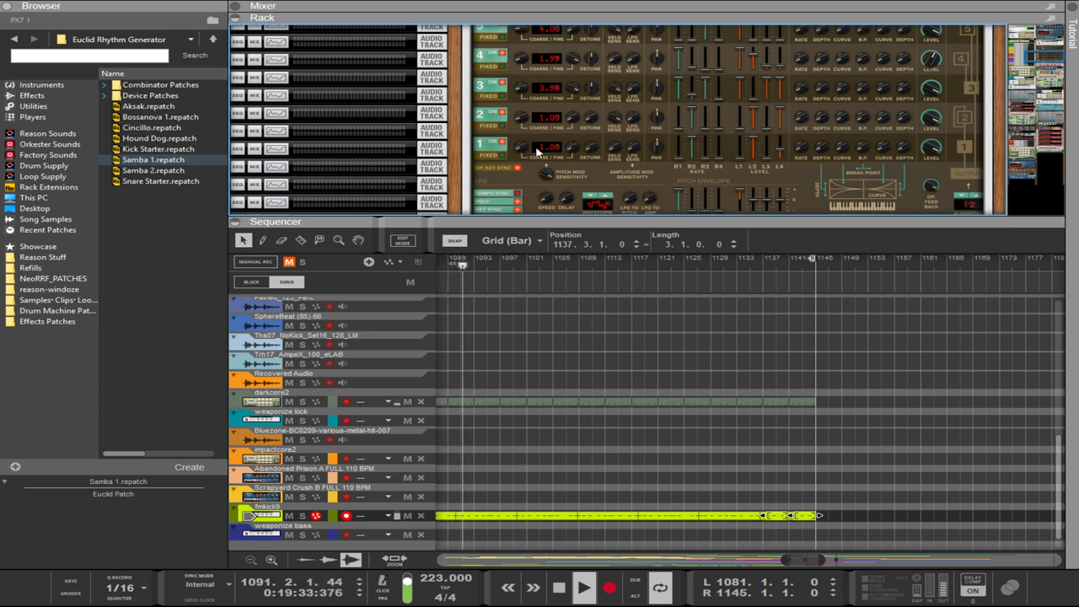
- Retune operators 1 and 2, set operator 2's Env Level 3 to 99 and operator 1's Env Level 4 to 90
drag(522, 148, 551, 268)
drag(522, 117, 538, 144)
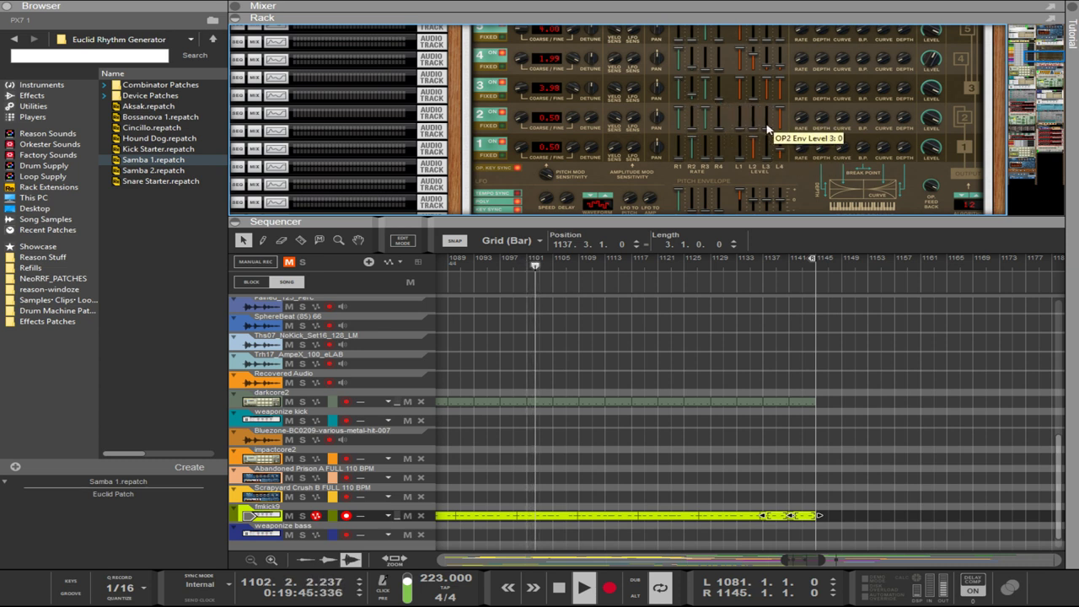
drag(767, 129, 768, 101)
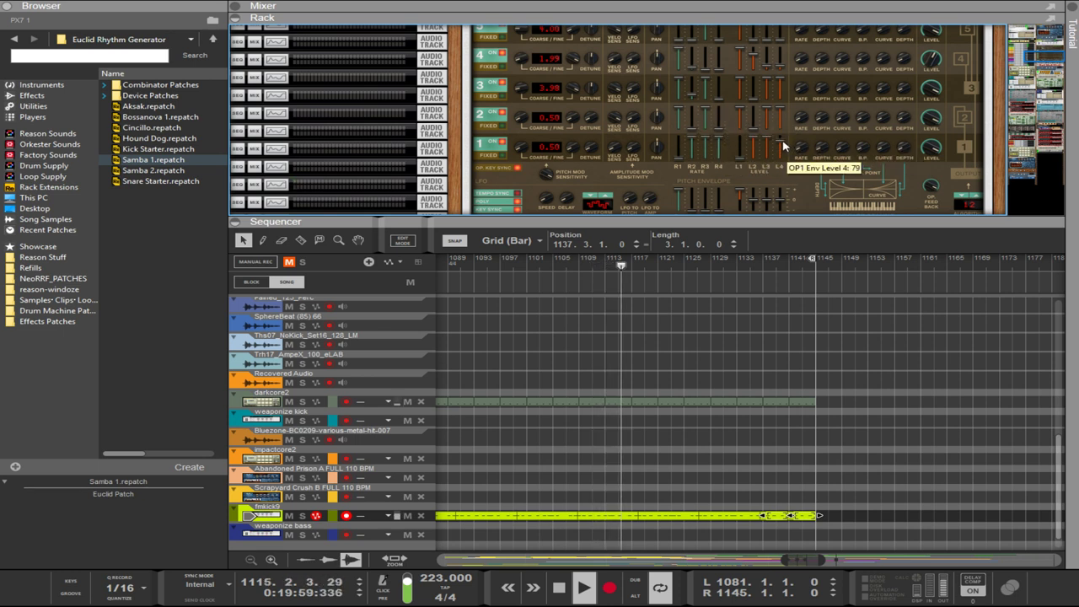
drag(782, 146, 778, 142)
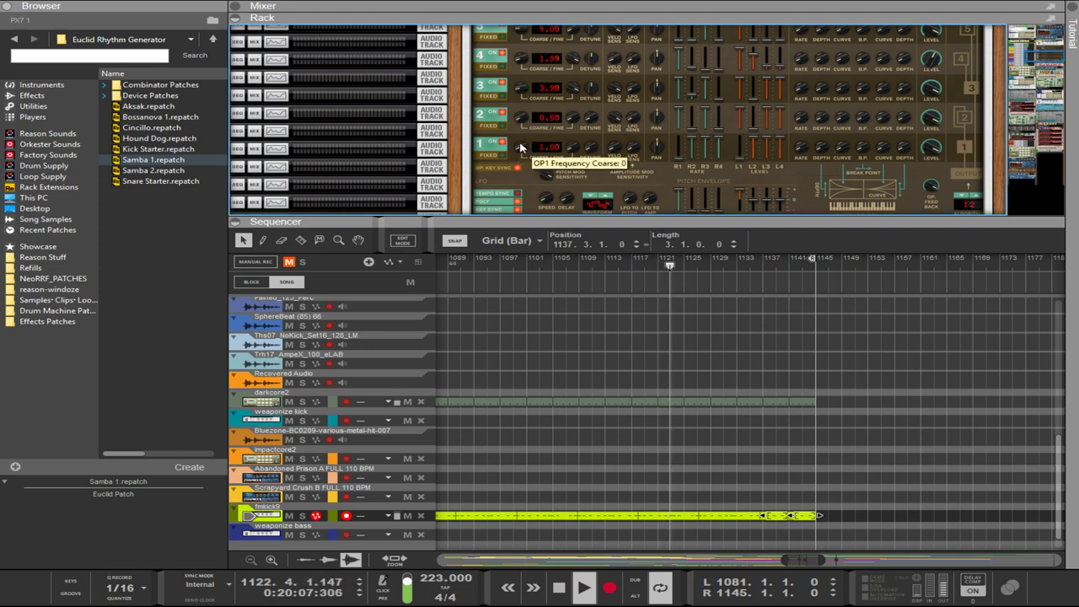
- Set operator 1's coarse frequency to 1.00
drag(521, 145, 517, 141)
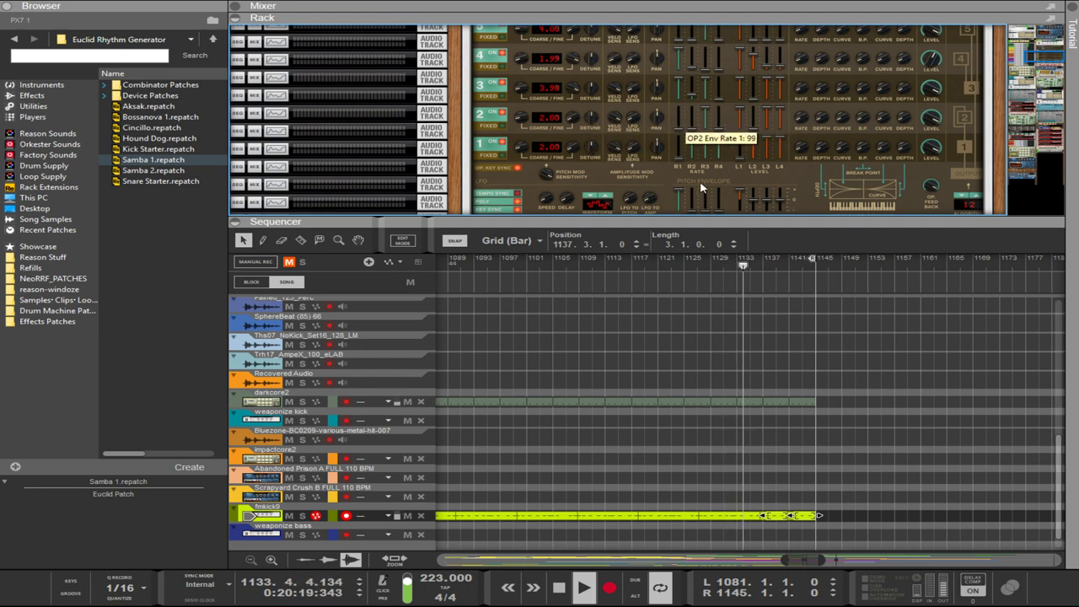
scroll(774, 179, up, 5)
scroll(774, 173, up, 5)
scroll(768, 152, down, 1)
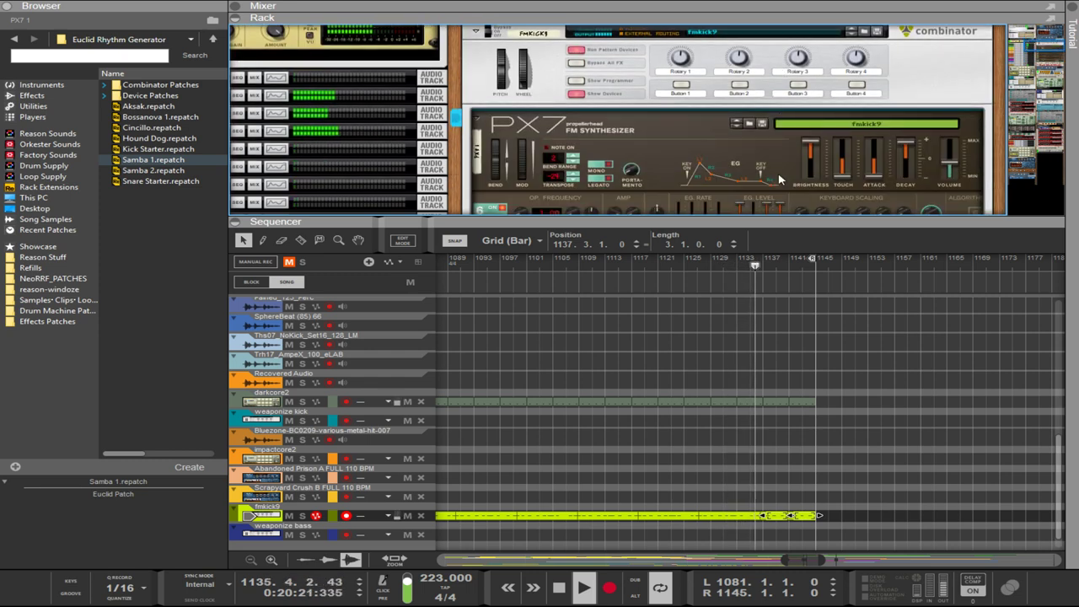
scroll(763, 127, down, 2)
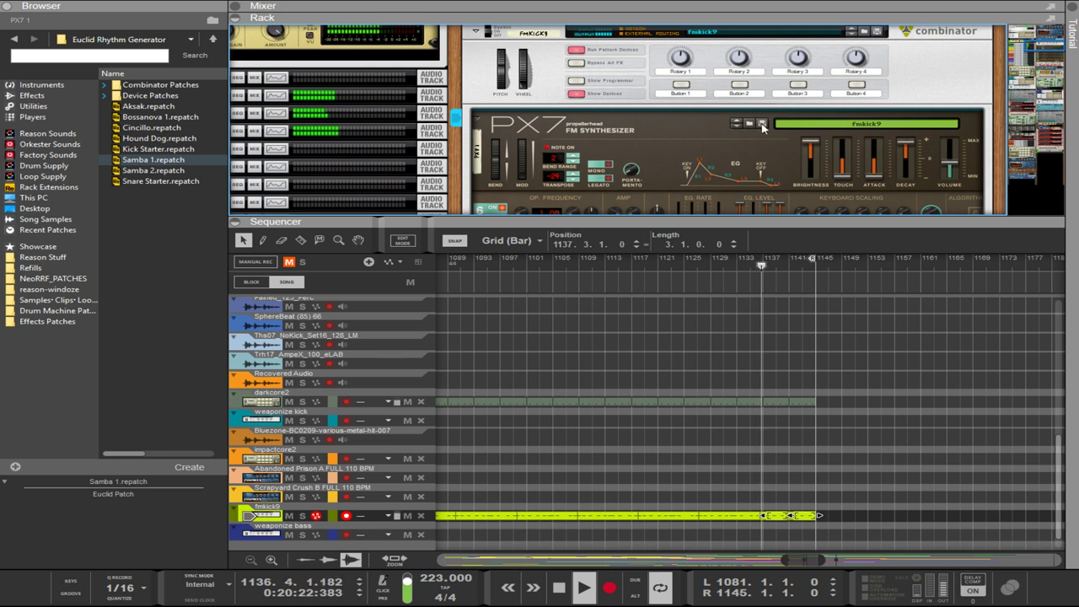
- Save the kick Combinator patch as fmkick10
click(864, 49)
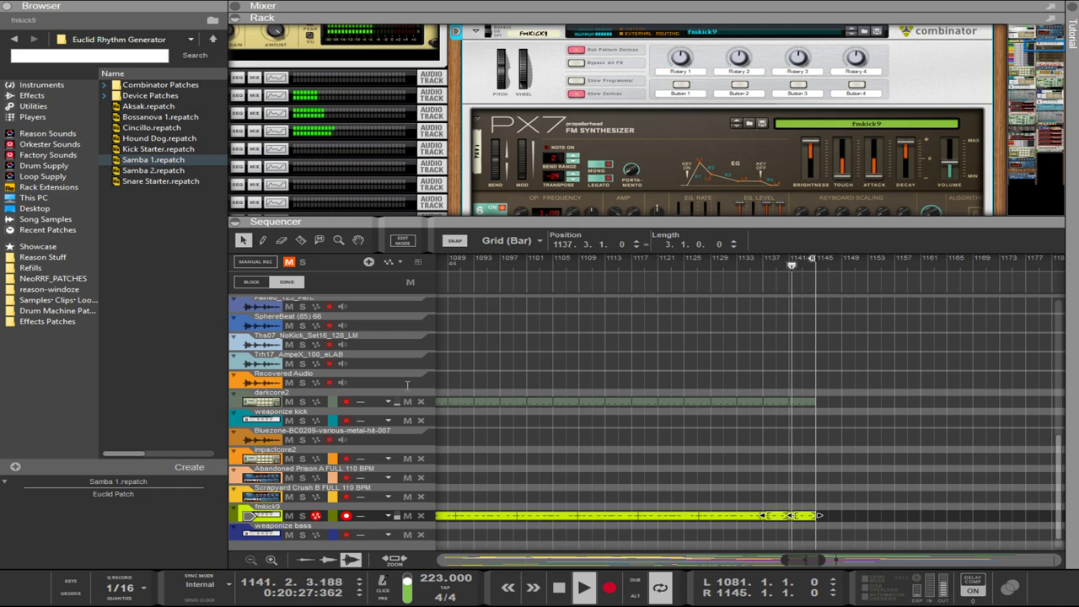
click(652, 407)
scroll(644, 193, down, 3)
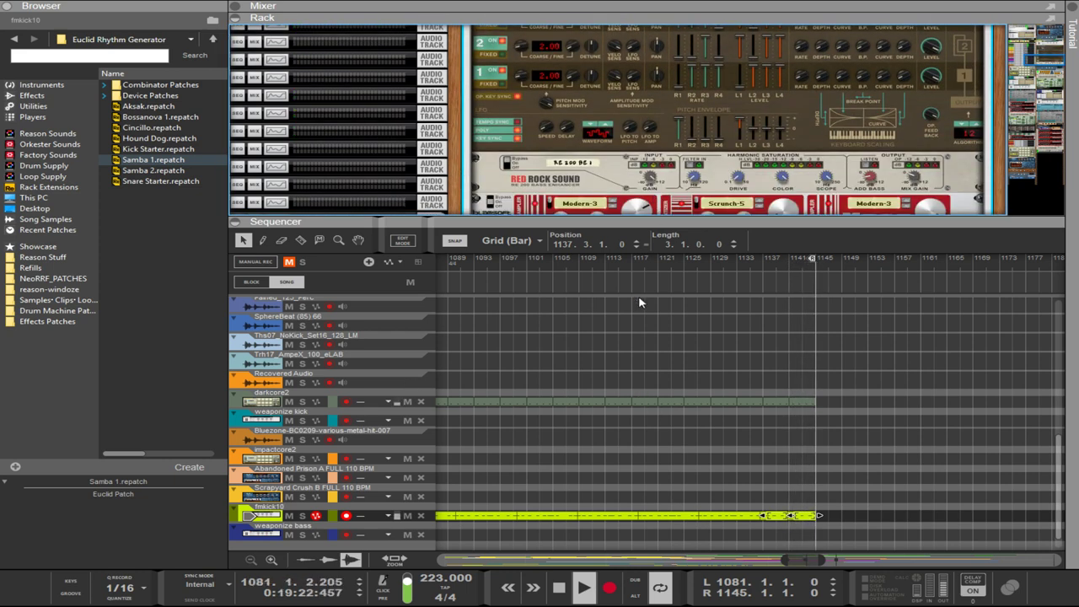
- On the PX7, set operators 5 and 6 to 0.50, operators 3 and 4 to 0.99, and raise operators 1 and 2
click(735, 137)
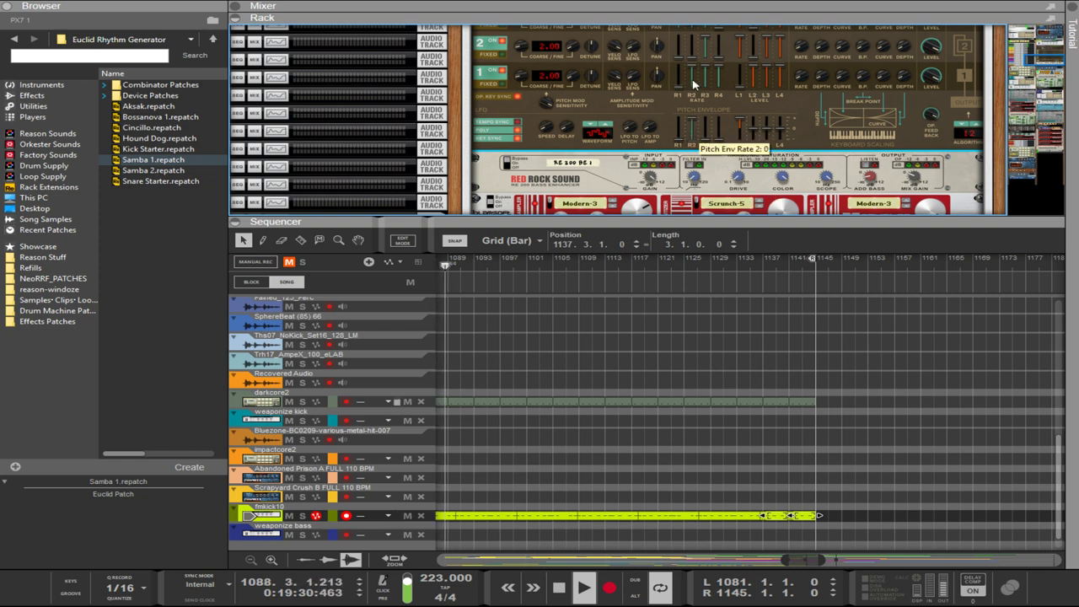
scroll(739, 143, up, 3)
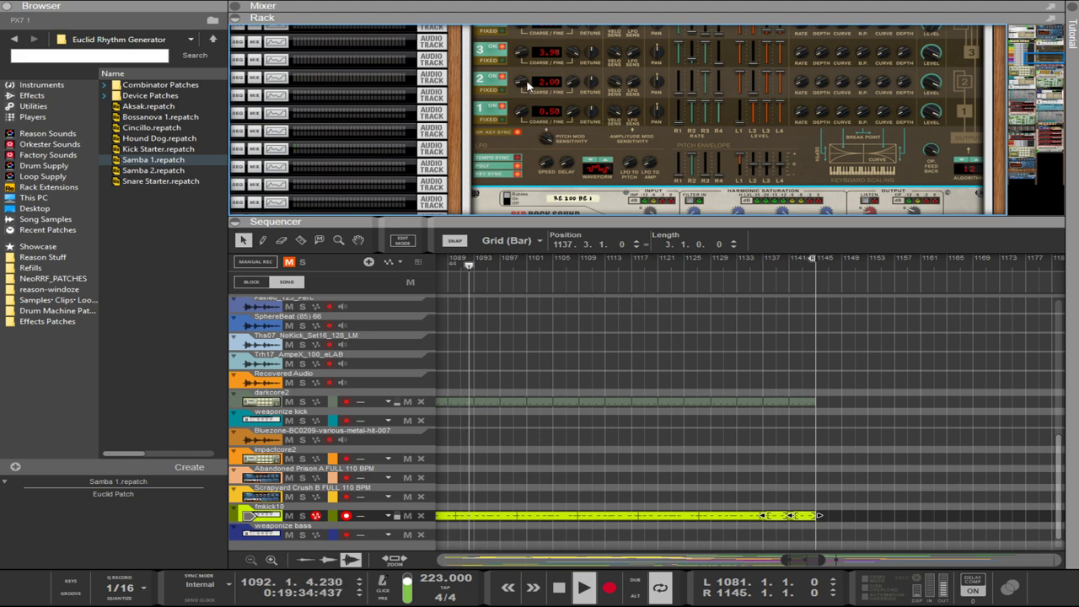
scroll(531, 97, up, 3)
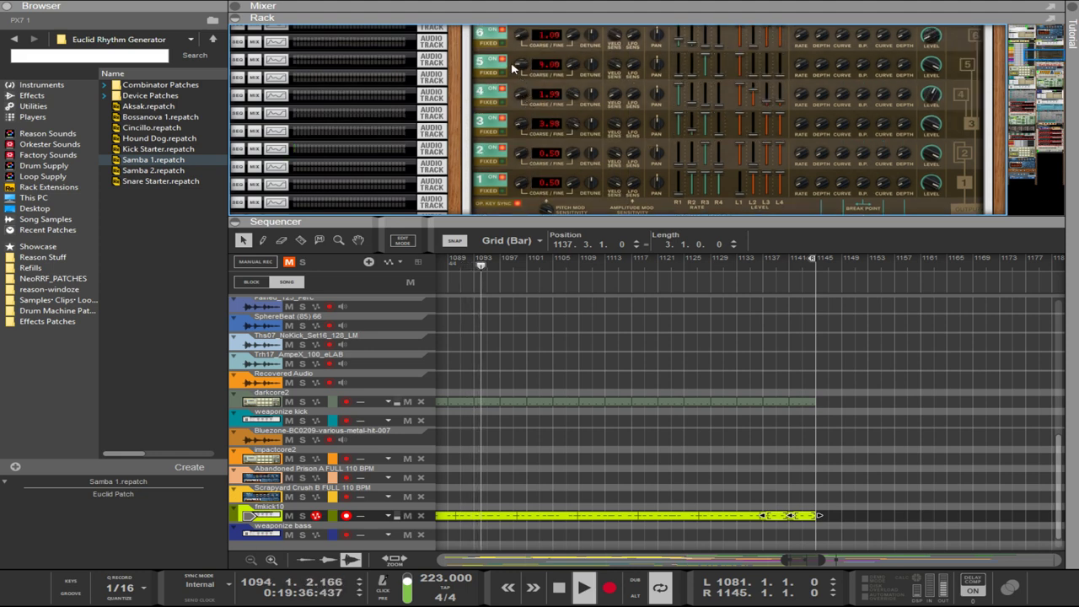
drag(526, 64, 535, 123)
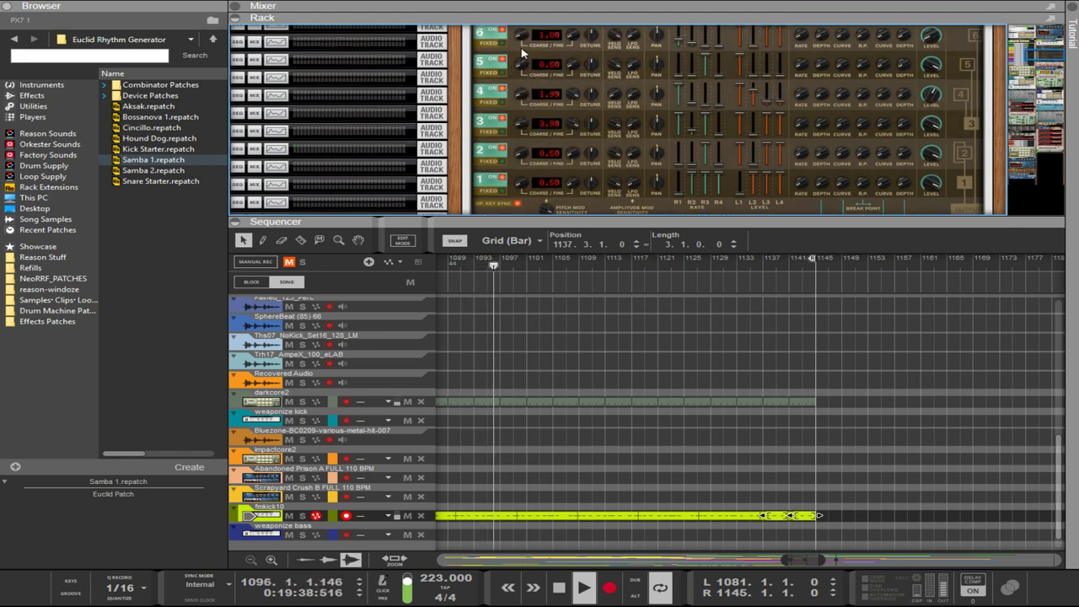
drag(521, 38, 527, 67)
ctrl+click(522, 93)
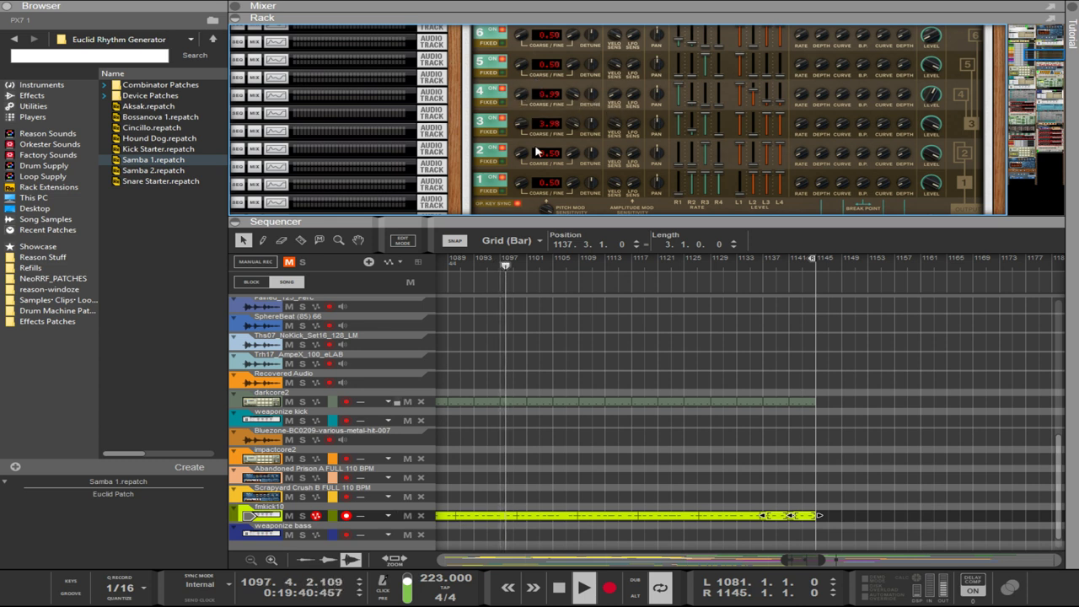
ctrl+click(522, 123)
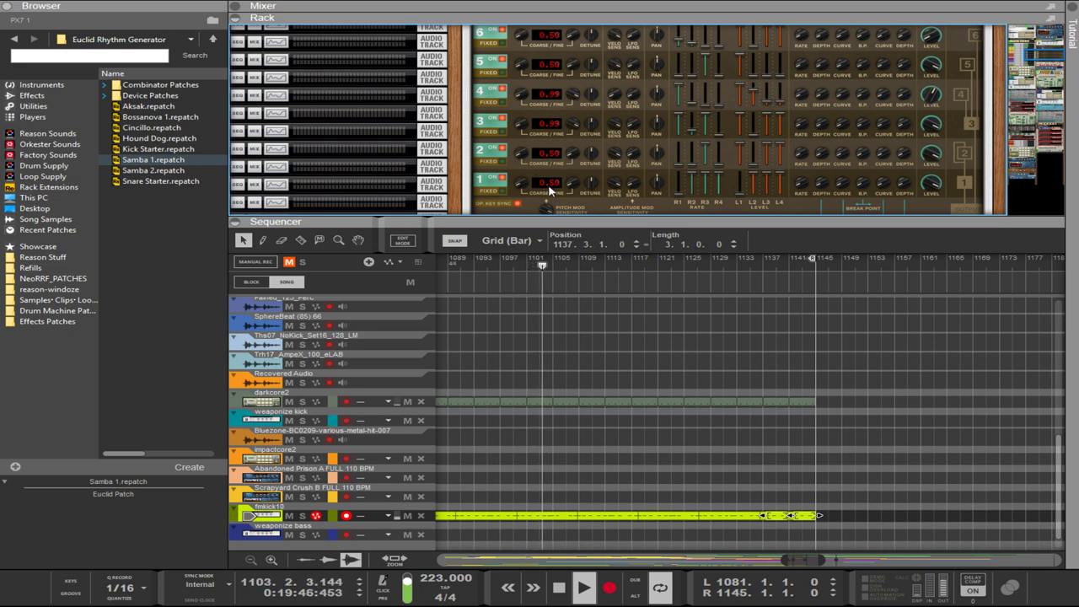
drag(525, 184, 553, 70)
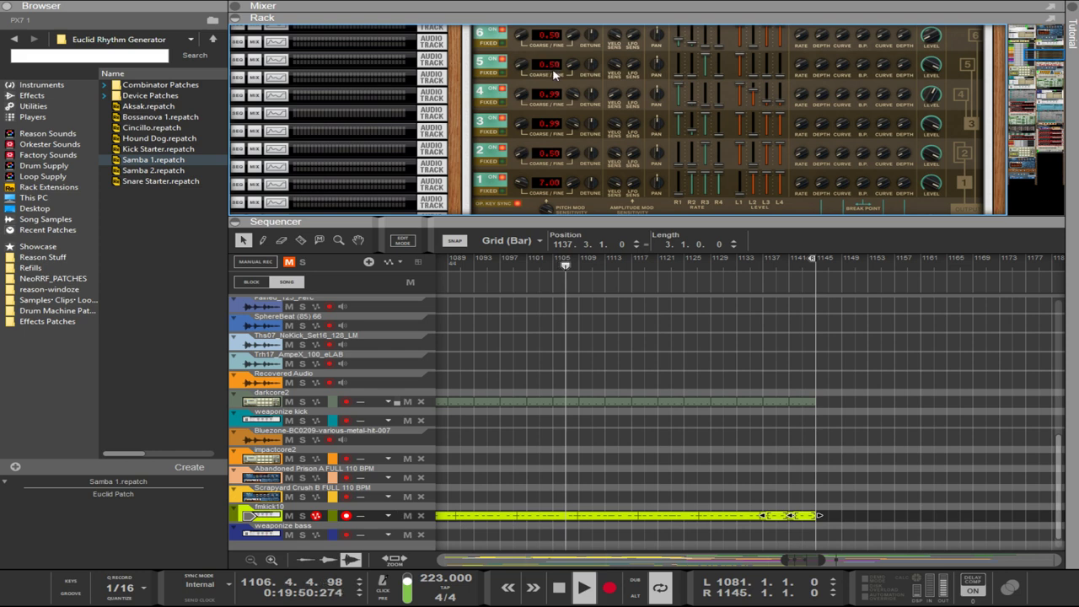
scroll(553, 72, down, 3)
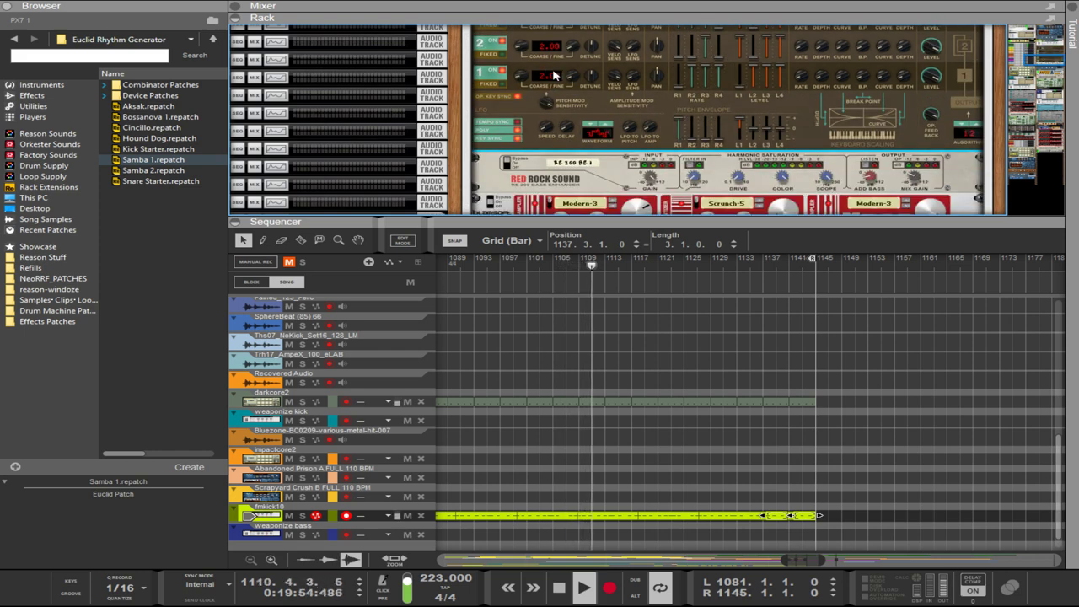
scroll(662, 101, up, 3)
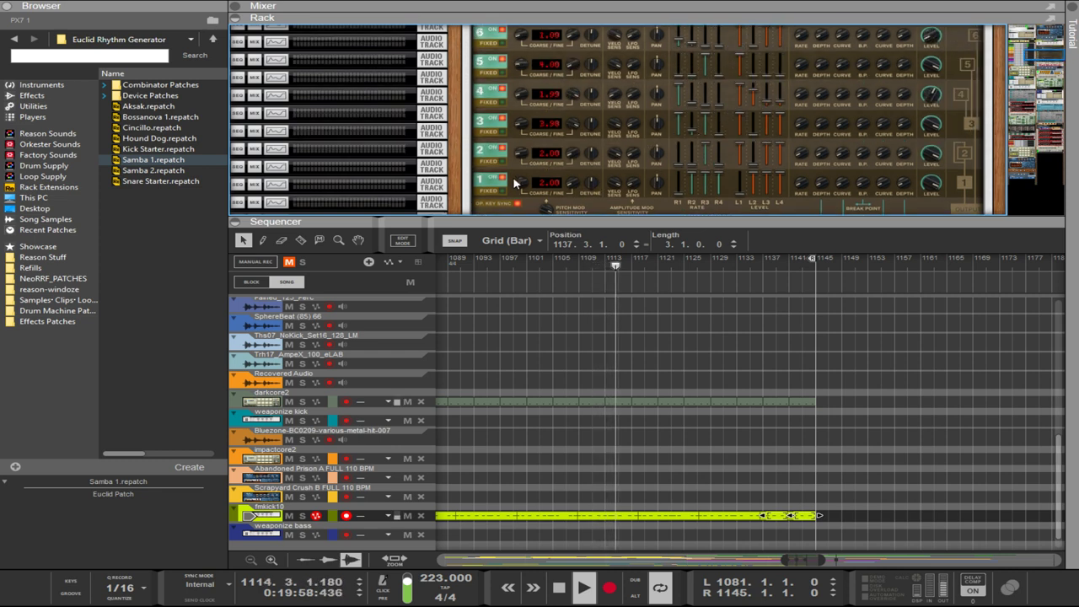
drag(518, 181, 520, 187)
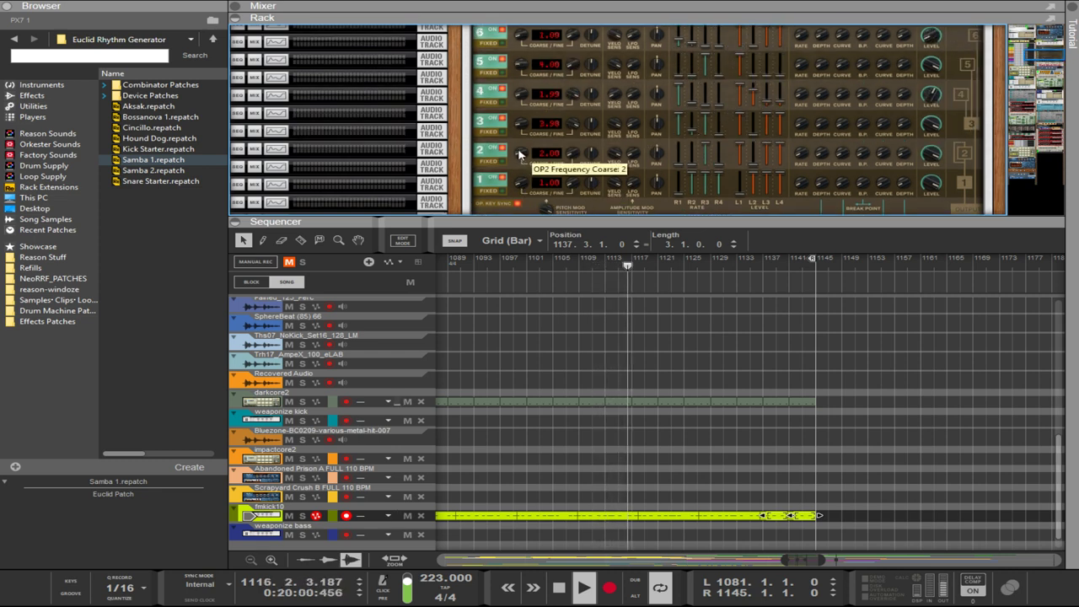
drag(518, 150, 505, 117)
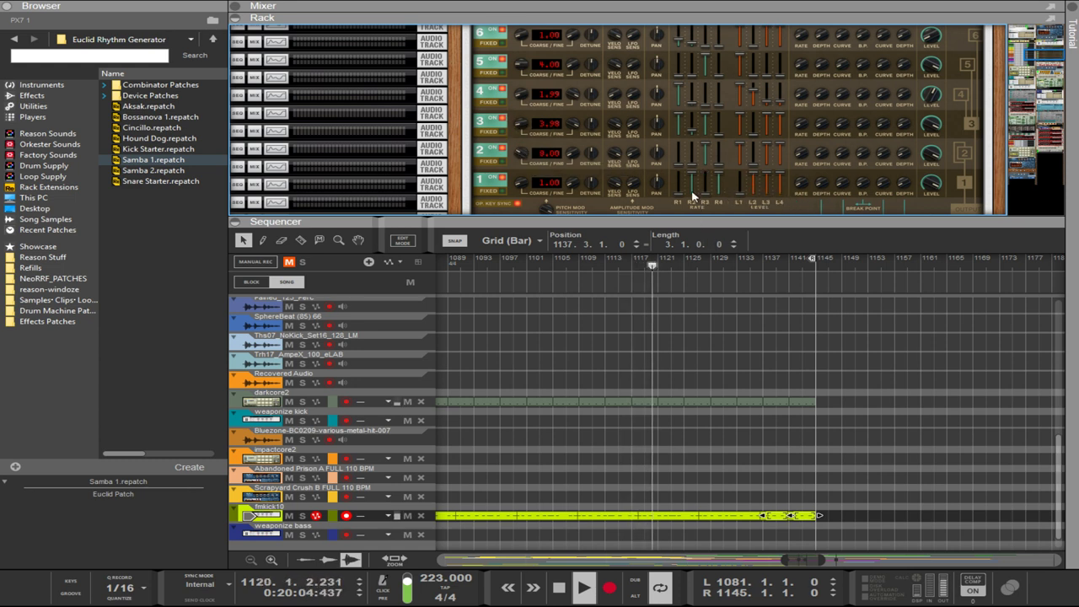
scroll(829, 203, down, 1)
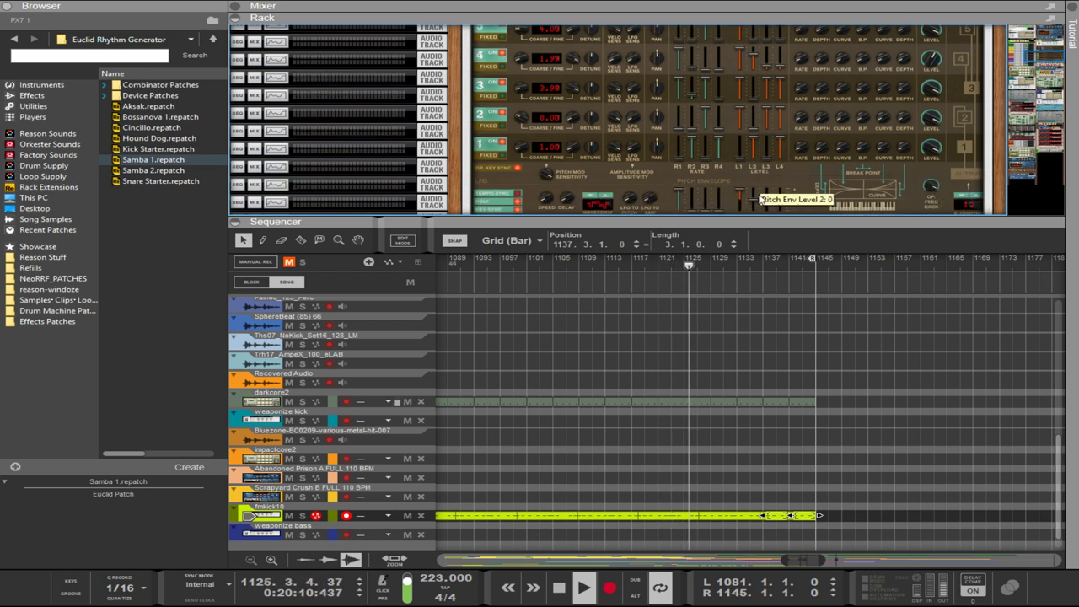
scroll(598, 135, up, 1)
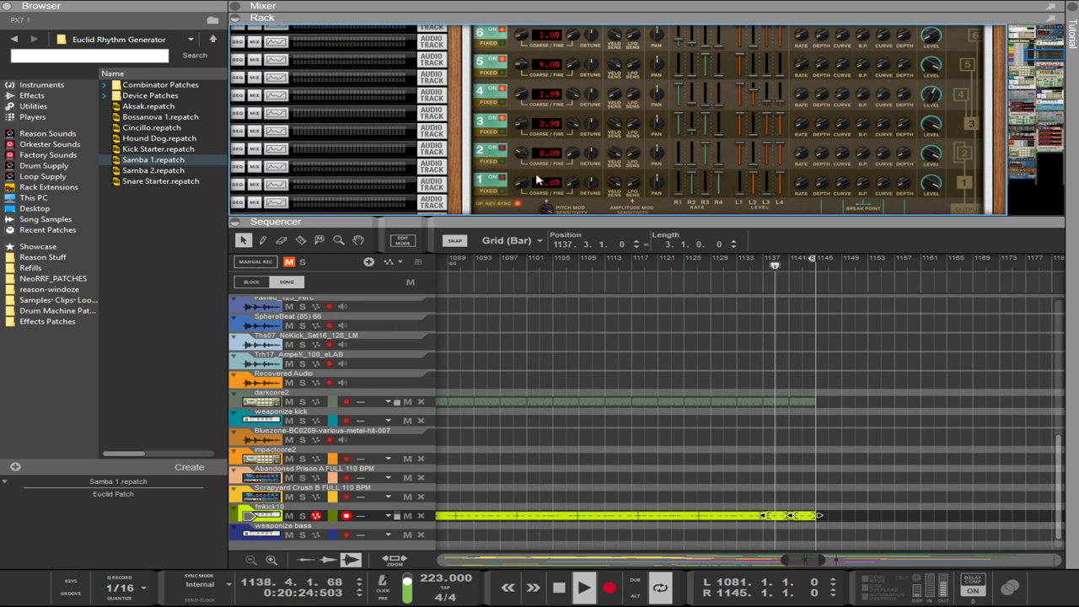
scroll(854, 158, down, 1)
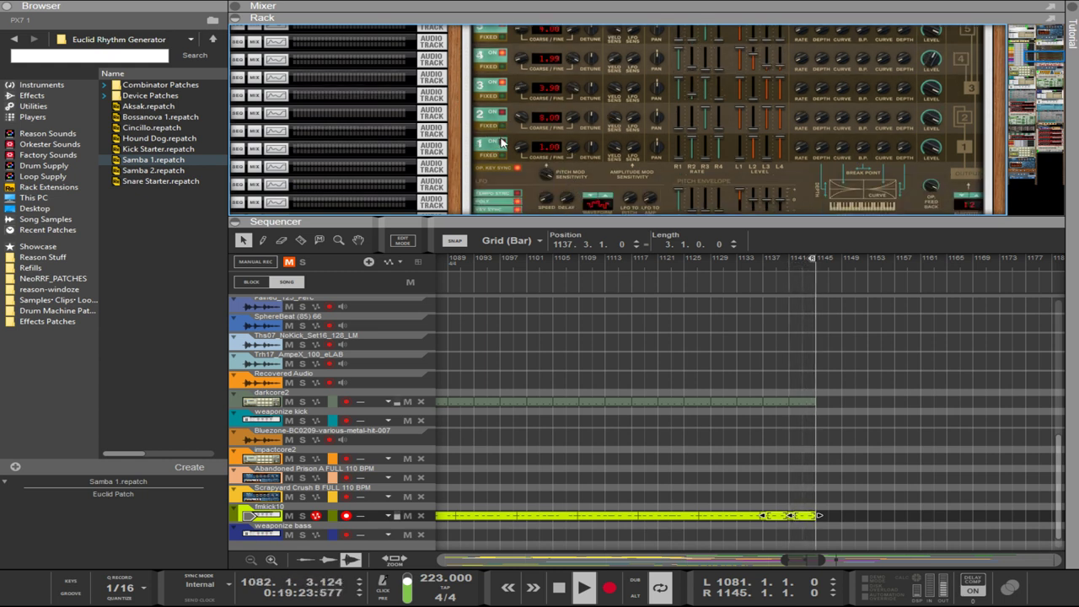
scroll(500, 125, up, 1)
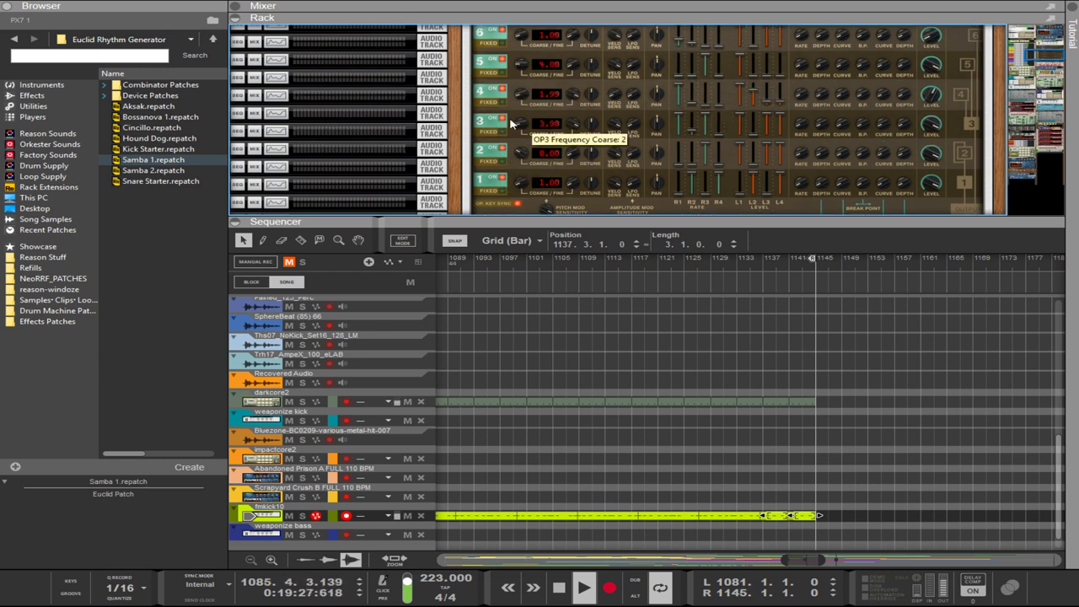
- Turn operator 3 back on, switch operator 4 off, and raise operator 1's coarse frequency to 2
click(504, 123)
click(508, 93)
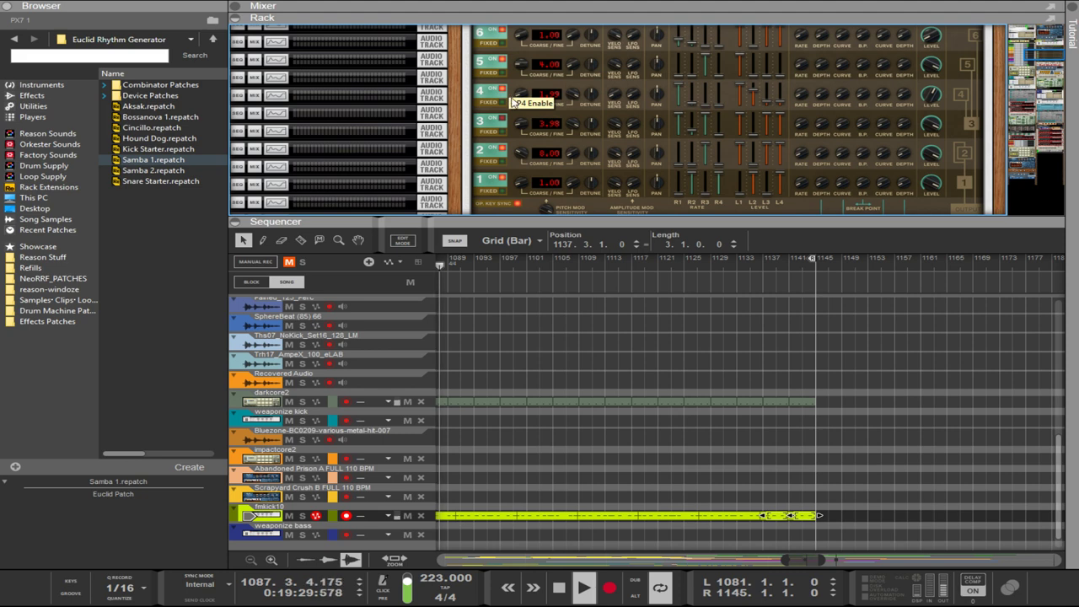
scroll(514, 101, up, 4)
scroll(523, 132, down, 2)
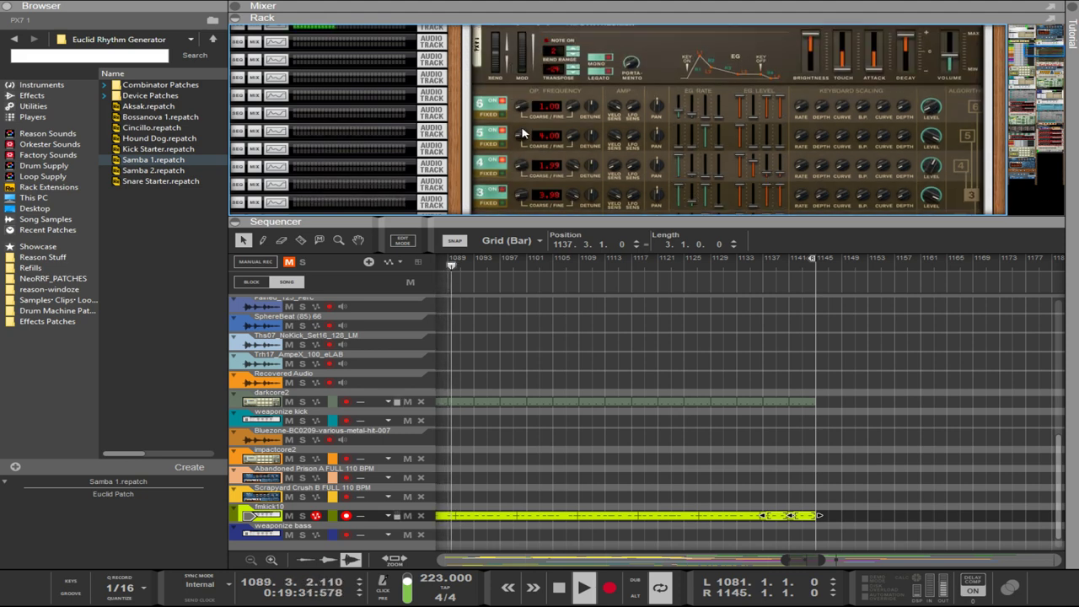
scroll(522, 133, down, 3)
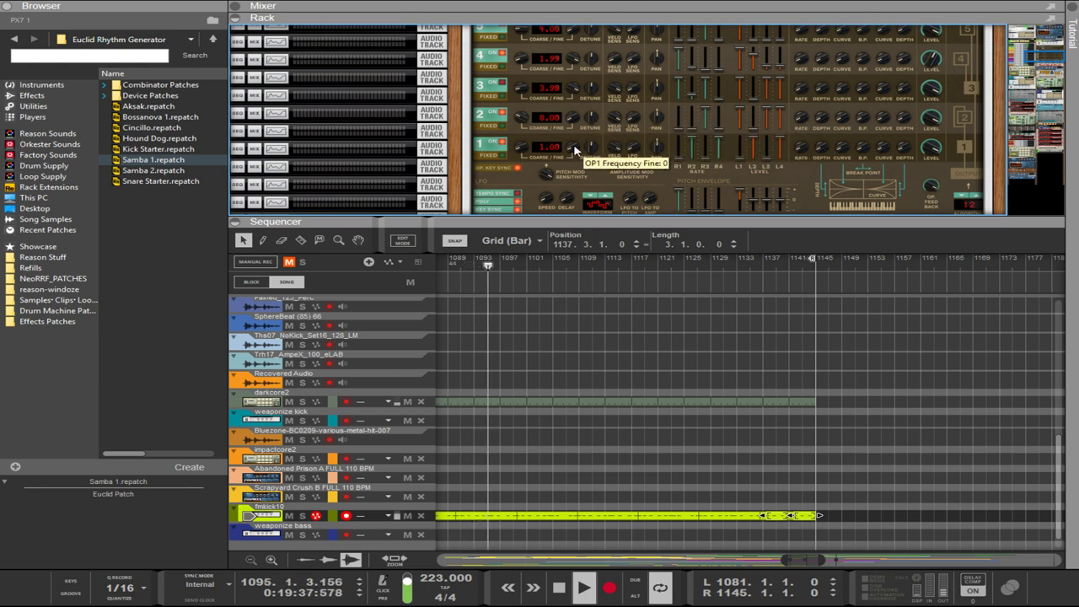
drag(526, 150, 526, 147)
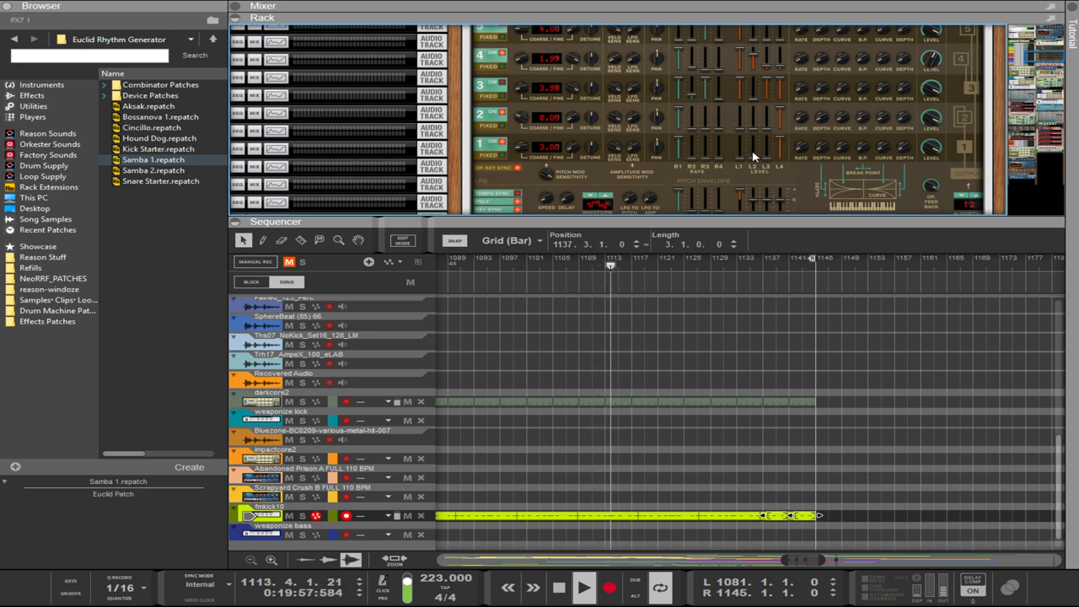
- Toggle operators 3 and 2 back on, keep operator 1 at 2, and retune operator 2's coarse to about 8
click(501, 87)
click(487, 121)
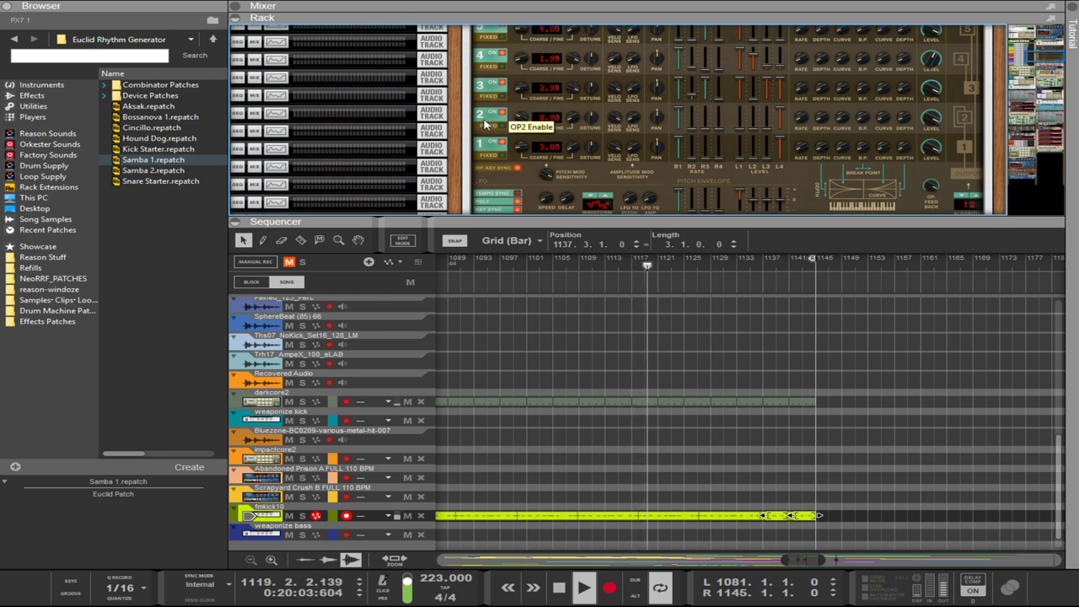
click(489, 124)
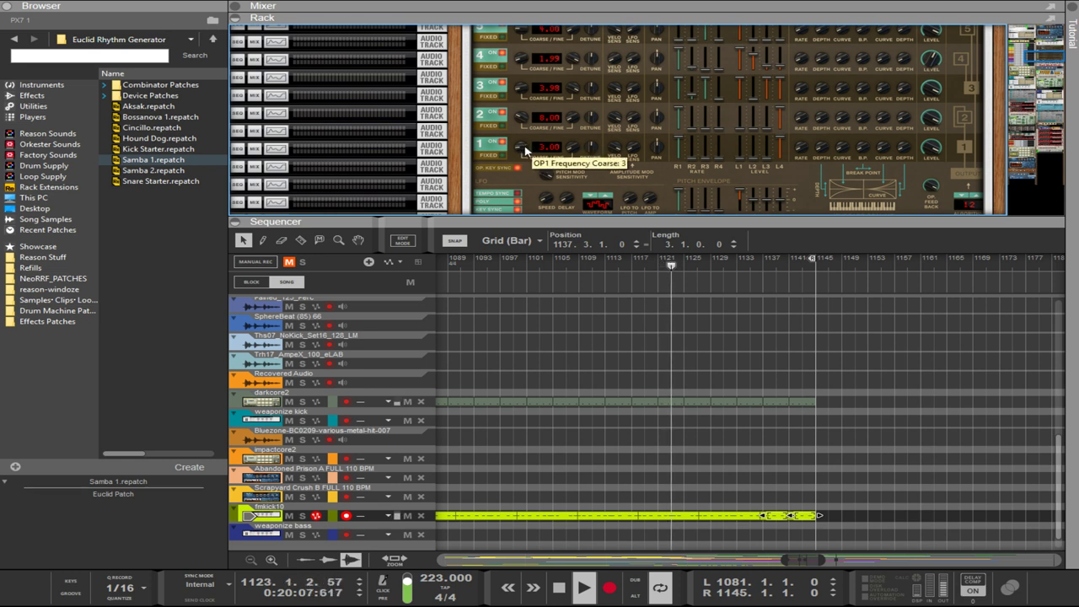
mouse_move(525, 150)
mouse_down()
mouse_move(498, 59)
mouse_move(541, 146)
mouse_up()
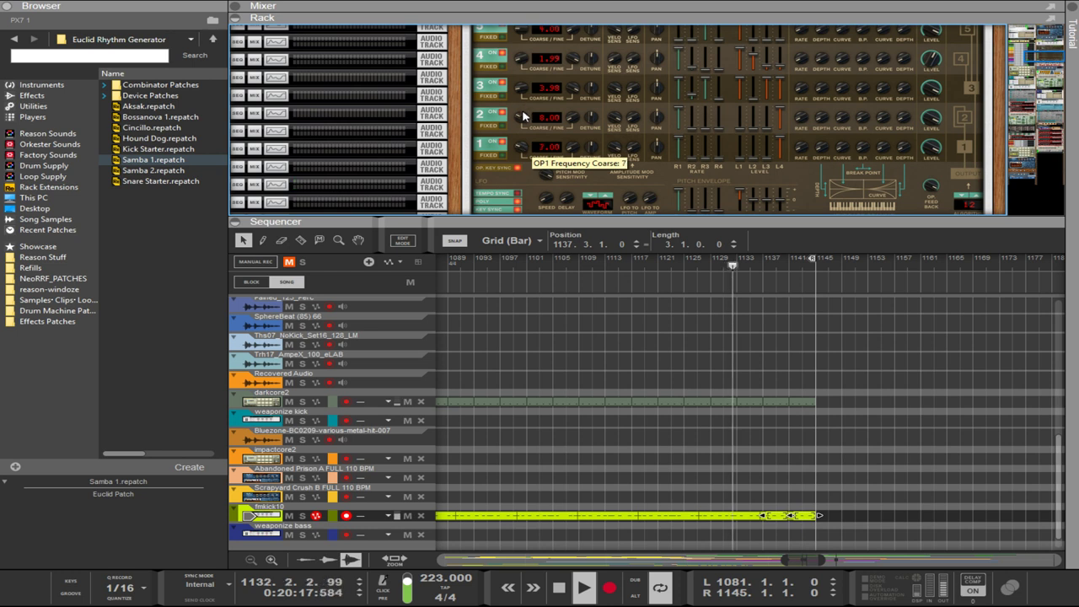
drag(521, 114, 536, 257)
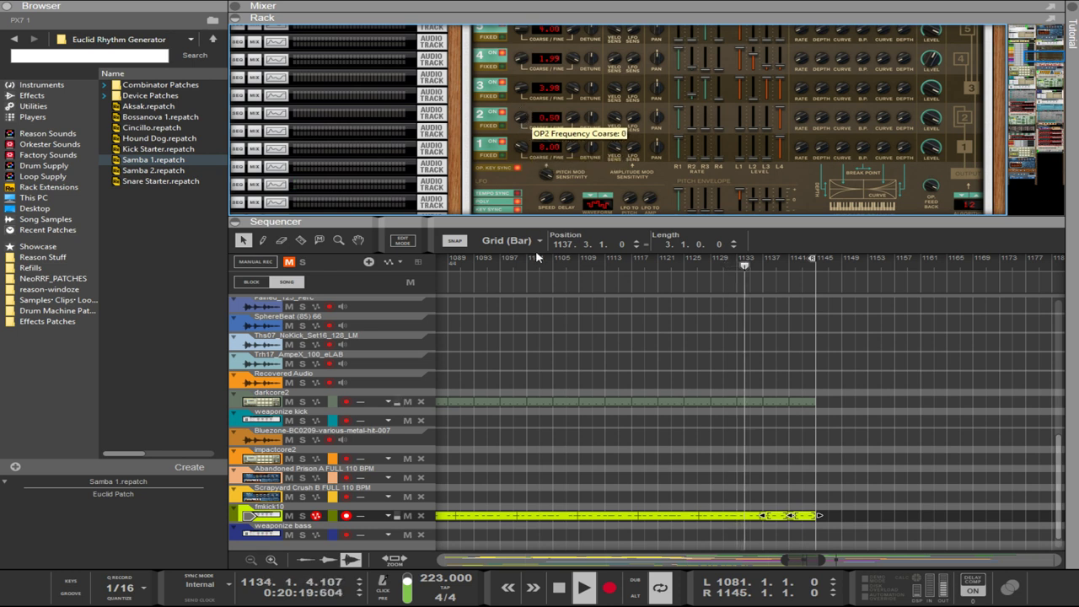
drag(521, 178, 555, 18)
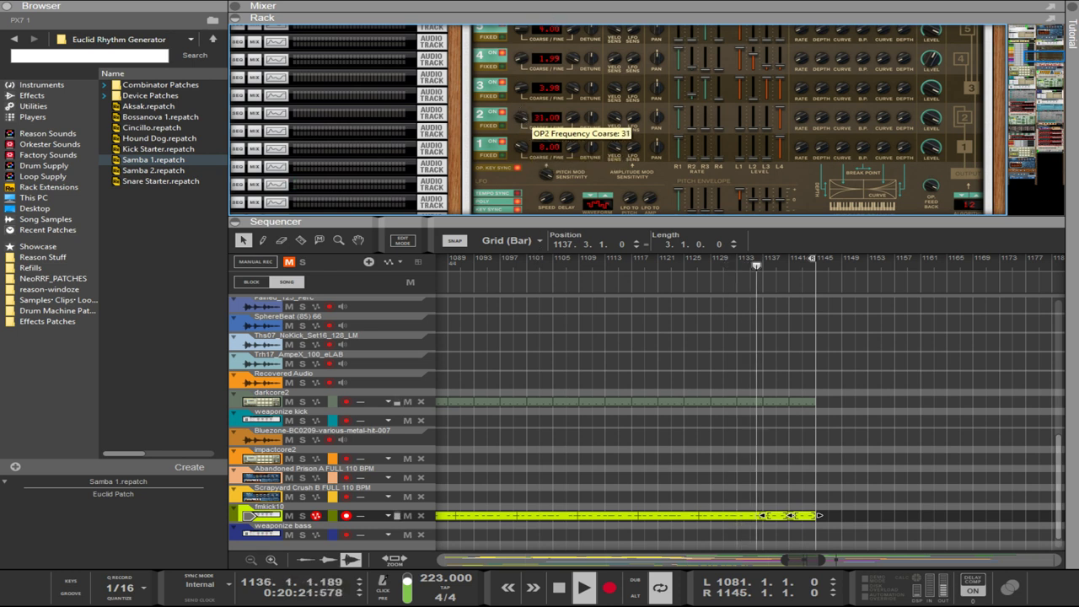
drag(521, 116, 522, 150)
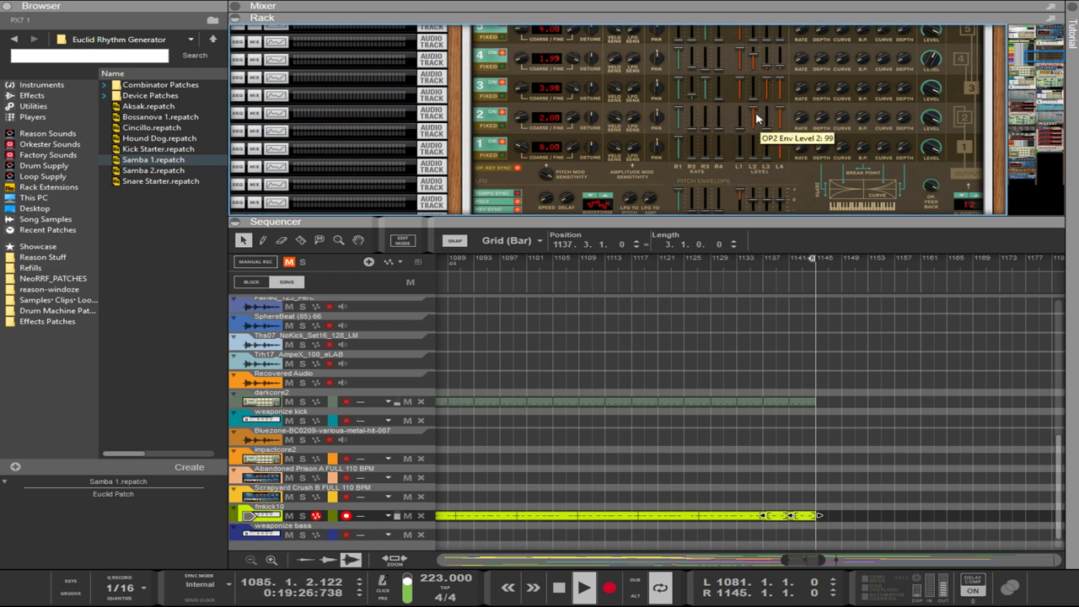
- Raise operator 1's envelope level 3 to 99 and set its rate 4 to about 84
drag(765, 156, 775, 102)
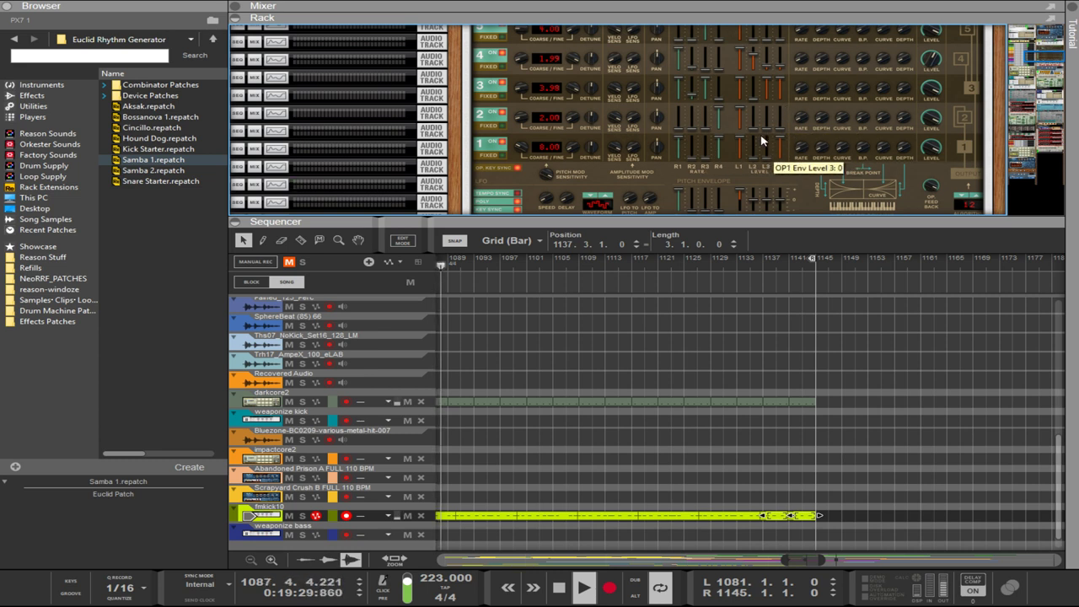
drag(716, 146, 724, 160)
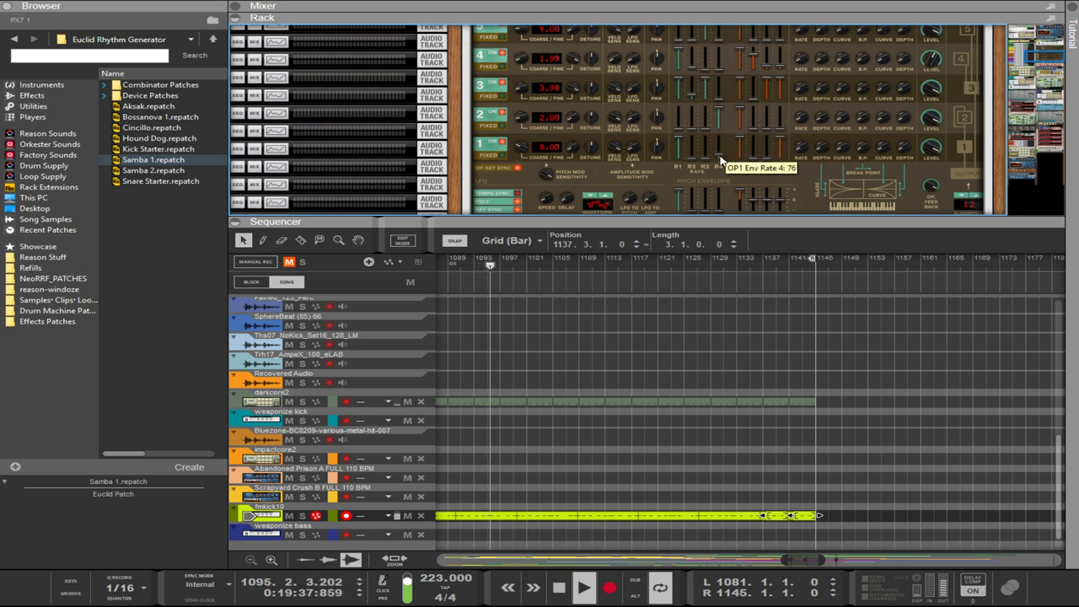
drag(721, 160, 723, 162)
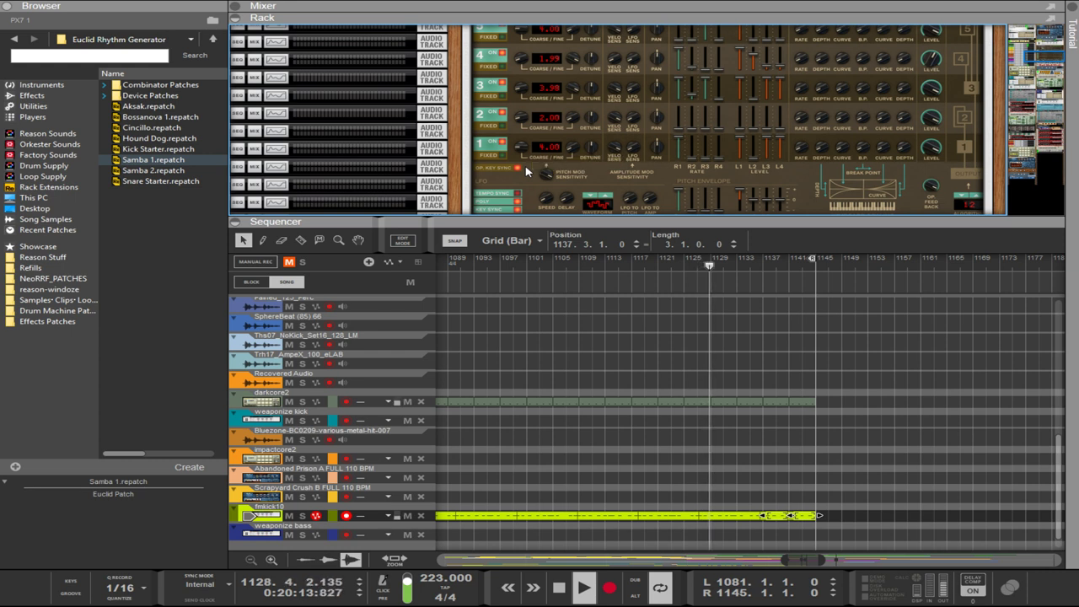
- Set operator 1's coarse frequency to 1 and try fine tuning values from 1.13 to about 1.53
scroll(525, 152, down, 2)
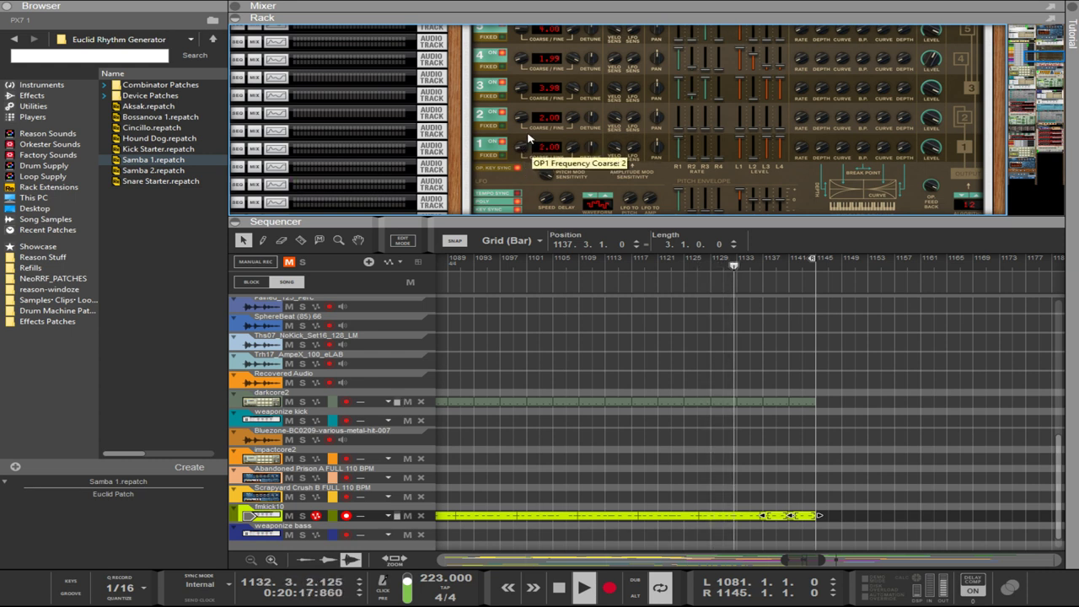
scroll(522, 118, up, 3)
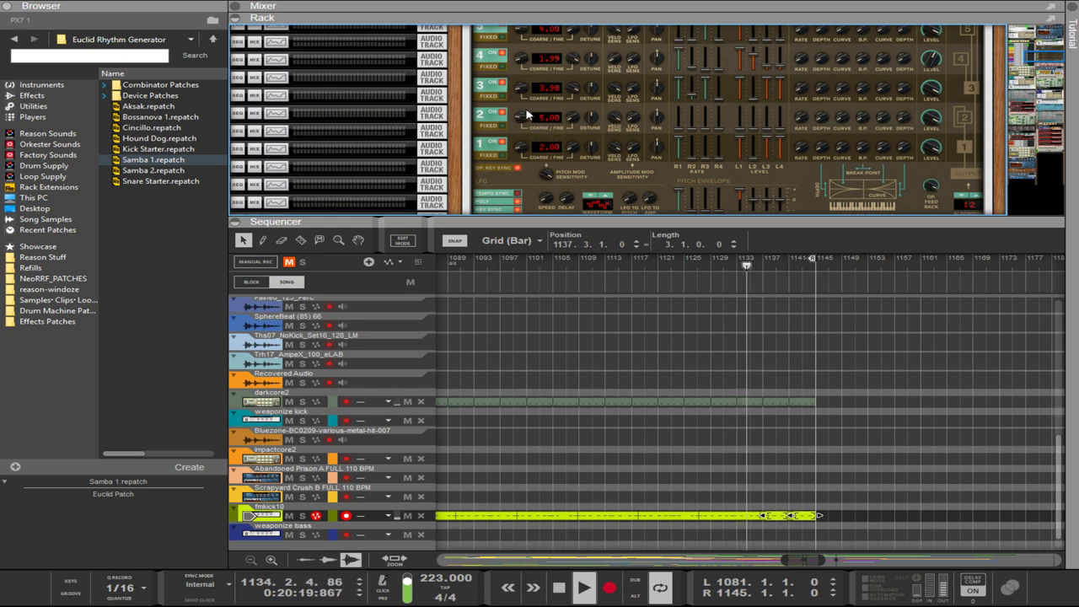
scroll(523, 112, up, 2)
scroll(524, 114, up, 3)
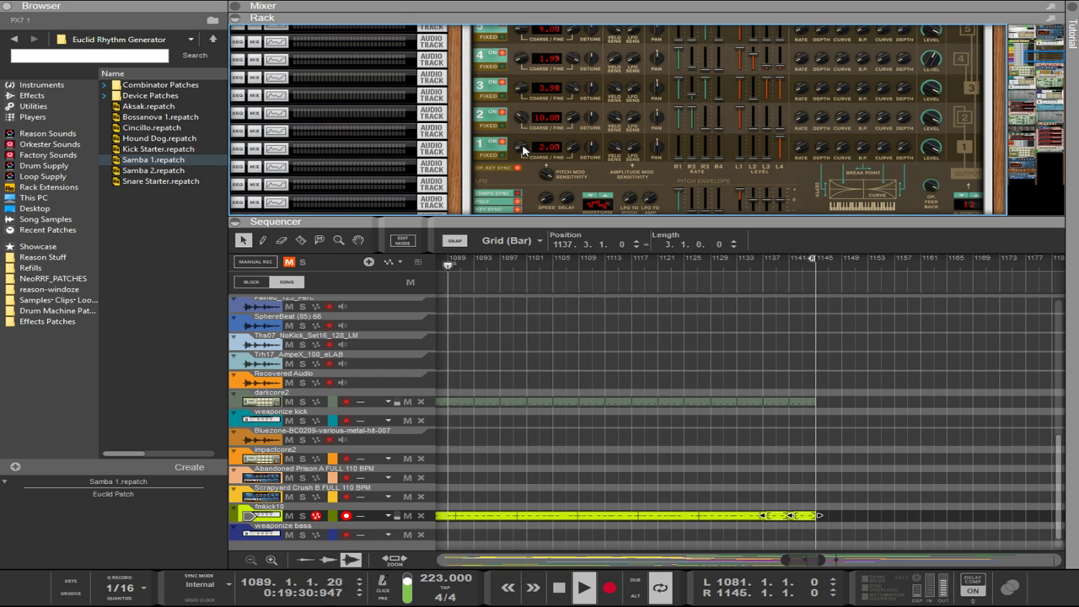
drag(523, 149, 523, 154)
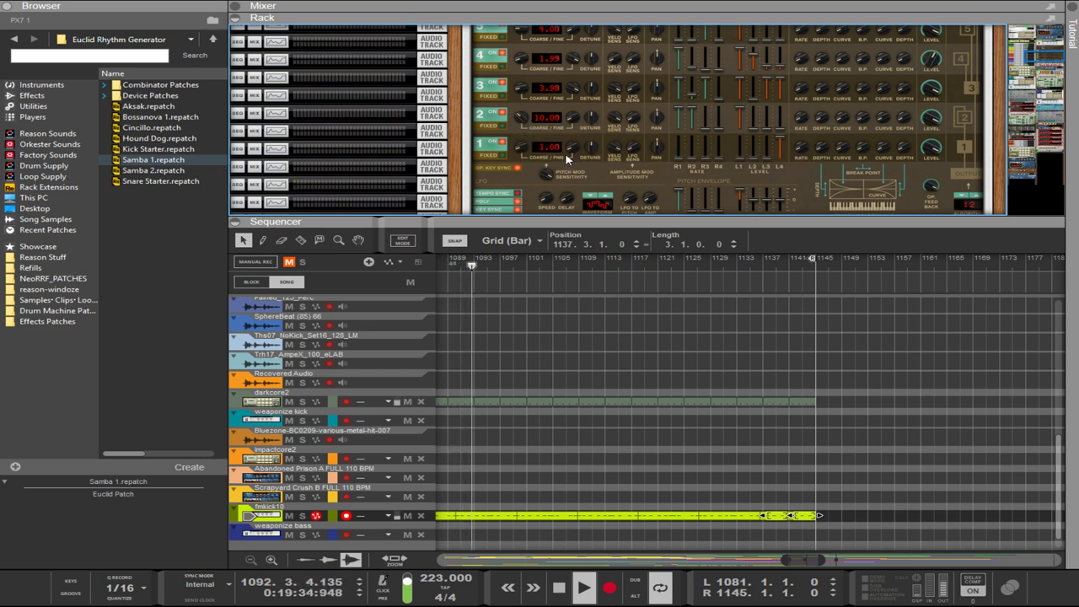
drag(569, 150, 587, 10)
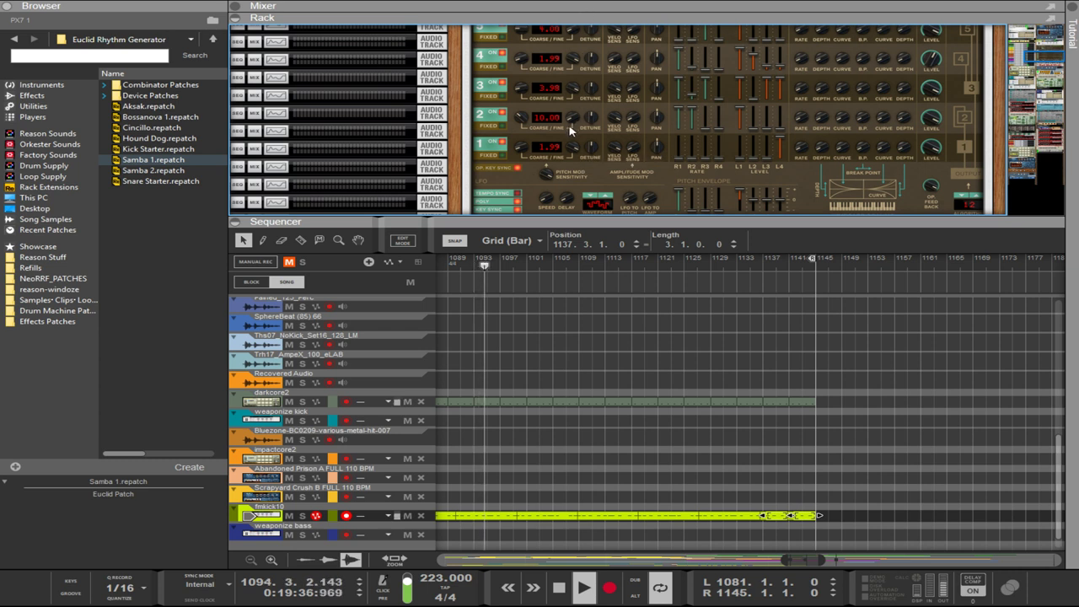
scroll(523, 150, up, 1)
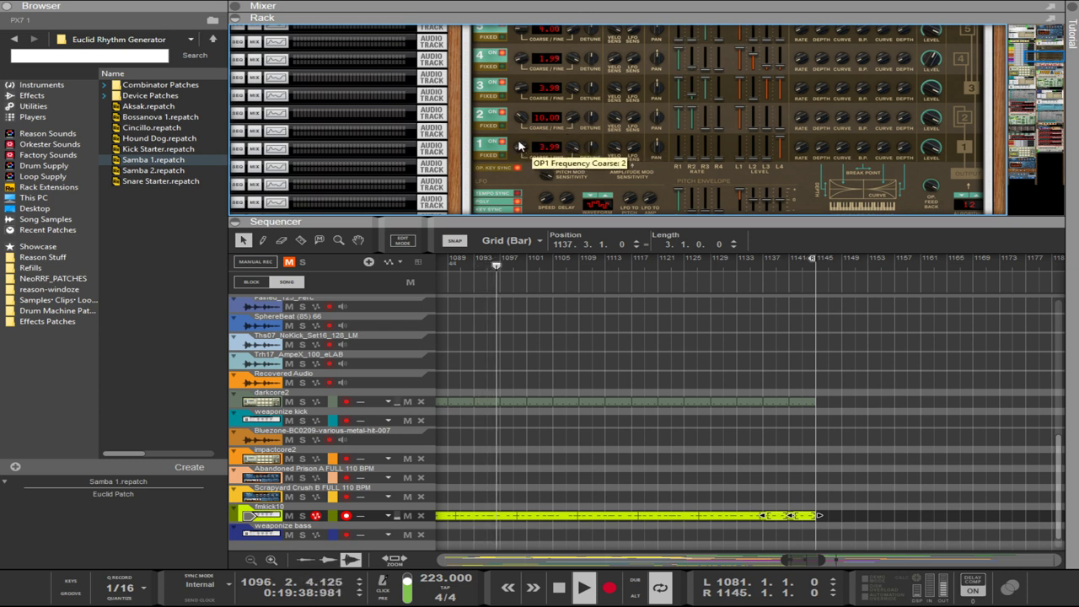
scroll(520, 147, down, 1)
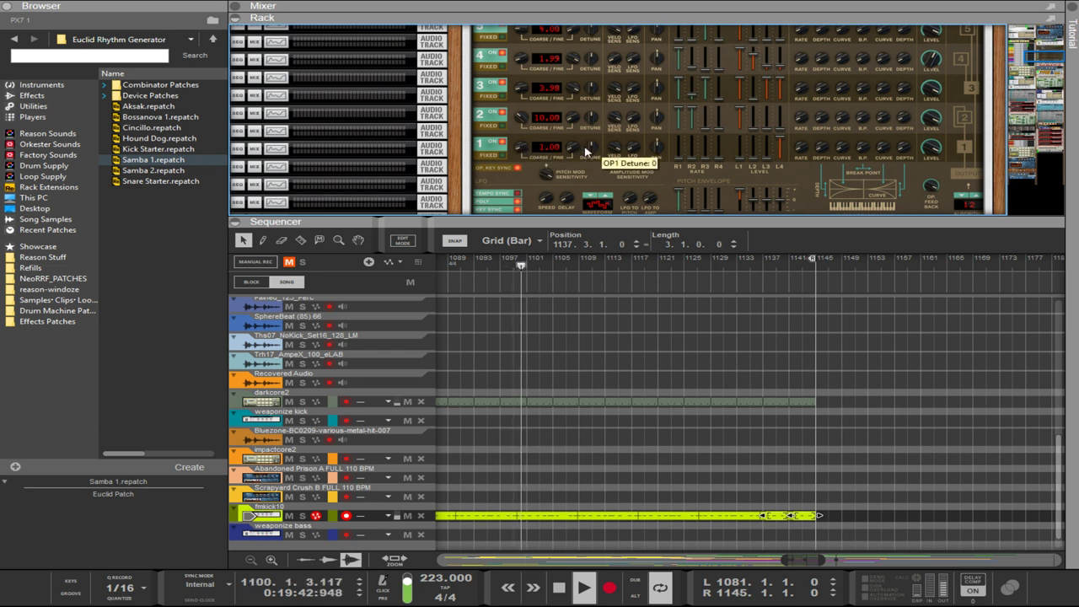
drag(573, 149, 581, 74)
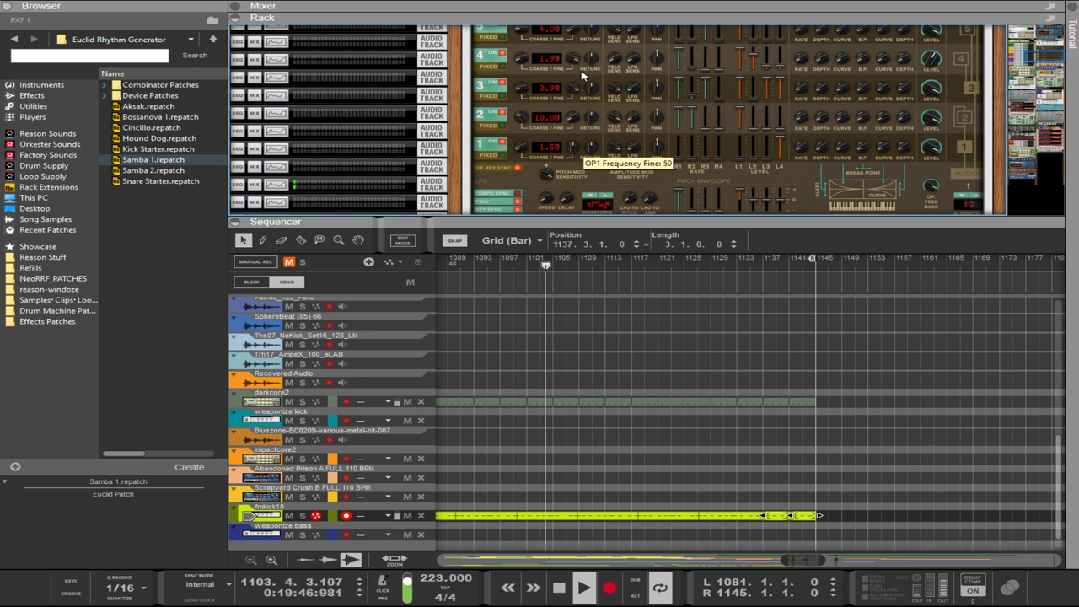
drag(576, 144, 572, 103)
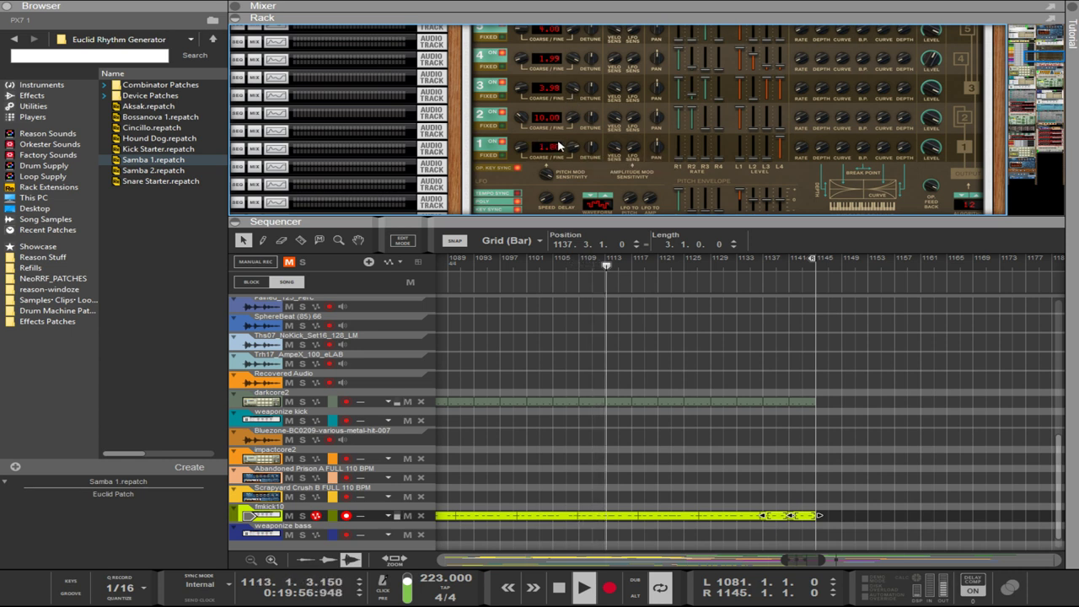
- Reset operator 1's fine tuning to 0, raise its coarse to 5, and set operator 2's coarse to 4
drag(558, 147, 554, 329)
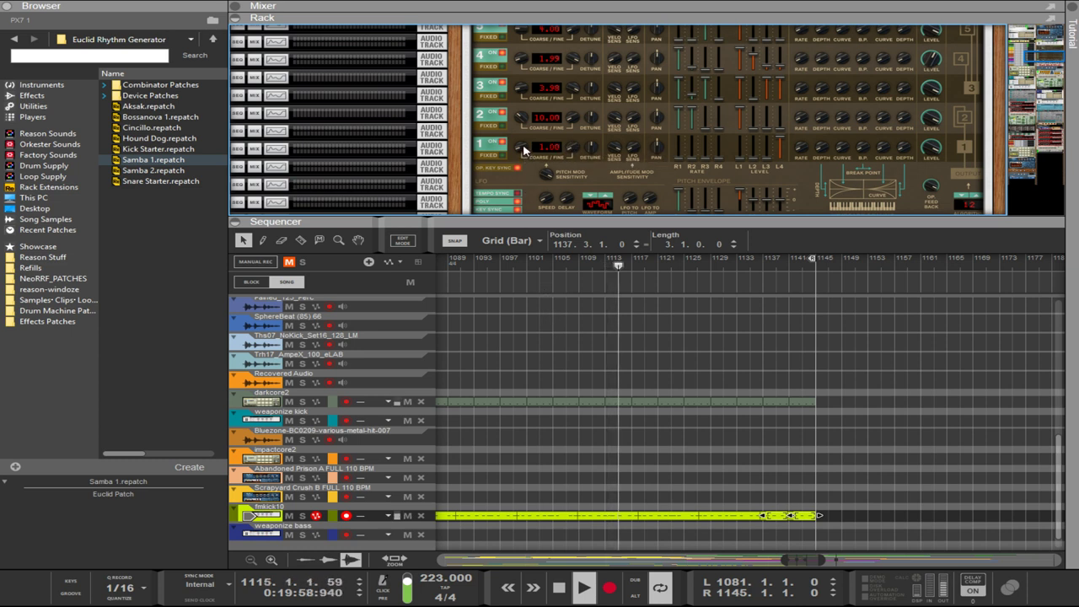
drag(520, 148, 529, 128)
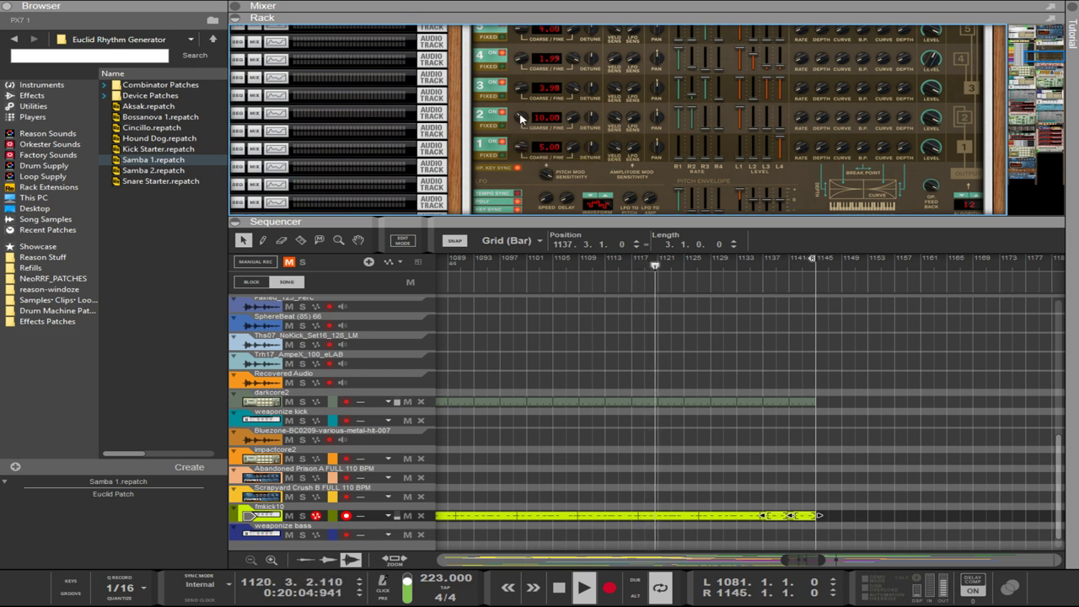
mouse_move(520, 119)
mouse_down()
mouse_move(522, 148)
mouse_move(521, 124)
mouse_up()
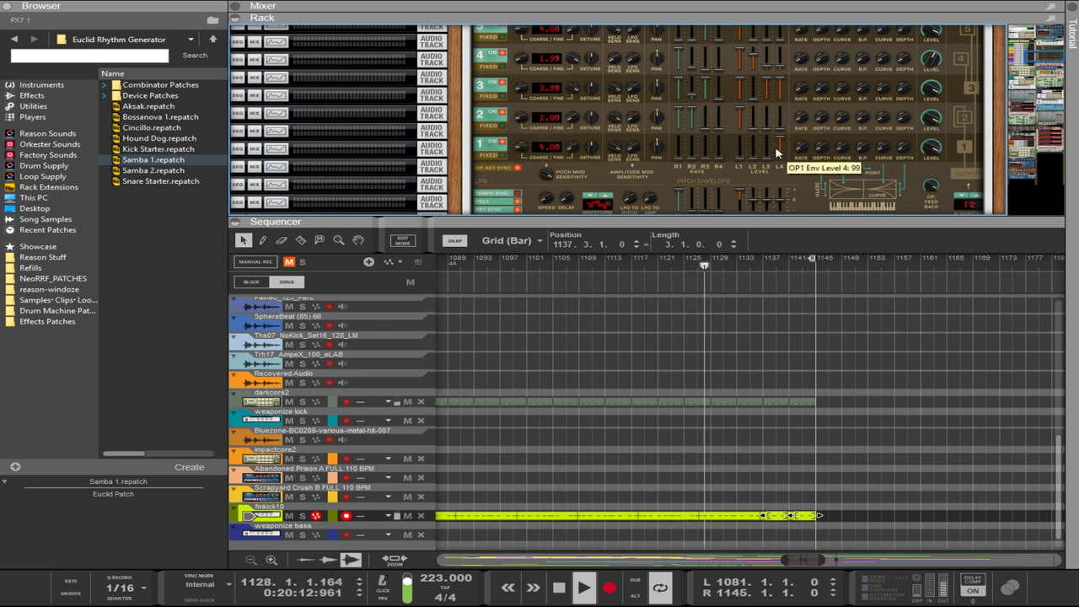
- Pull operator 1's envelope level 4 down to 8 and drop operator 2's coarse frequency to 0.50
drag(780, 152, 777, 161)
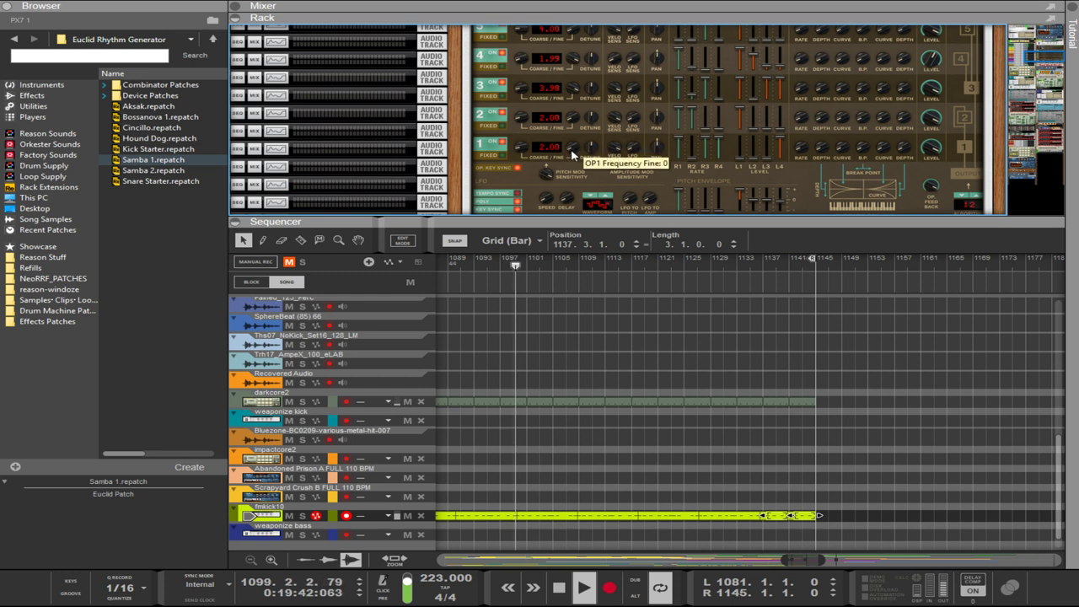
drag(526, 120, 532, 128)
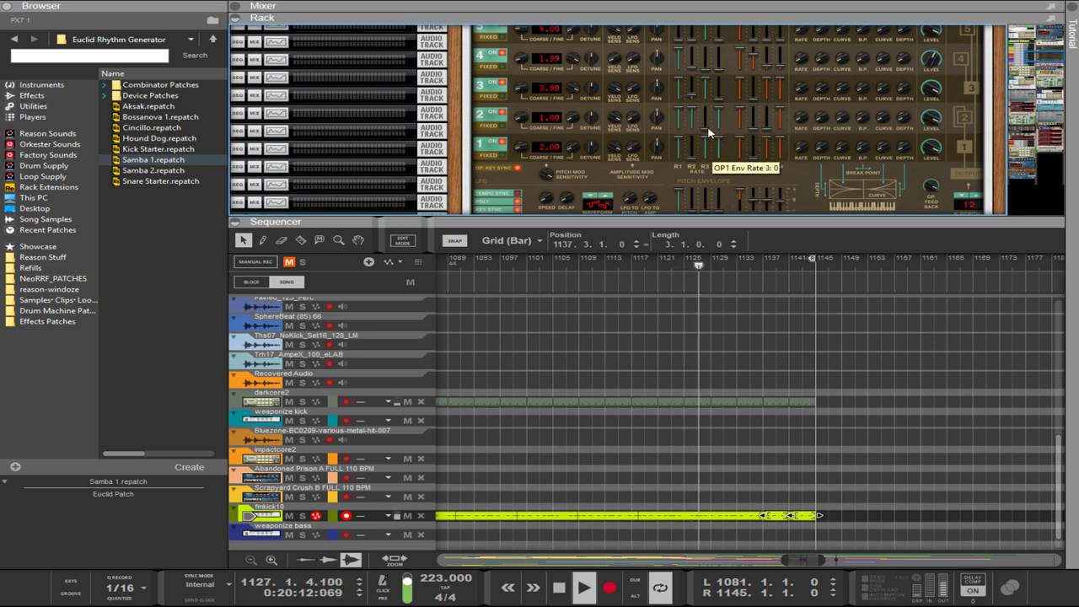
- Lower operator 1's rate 4 to 31, zero operator 2's levels 3 and 4, and set operator 1's coarse to 3
drag(721, 157, 718, 133)
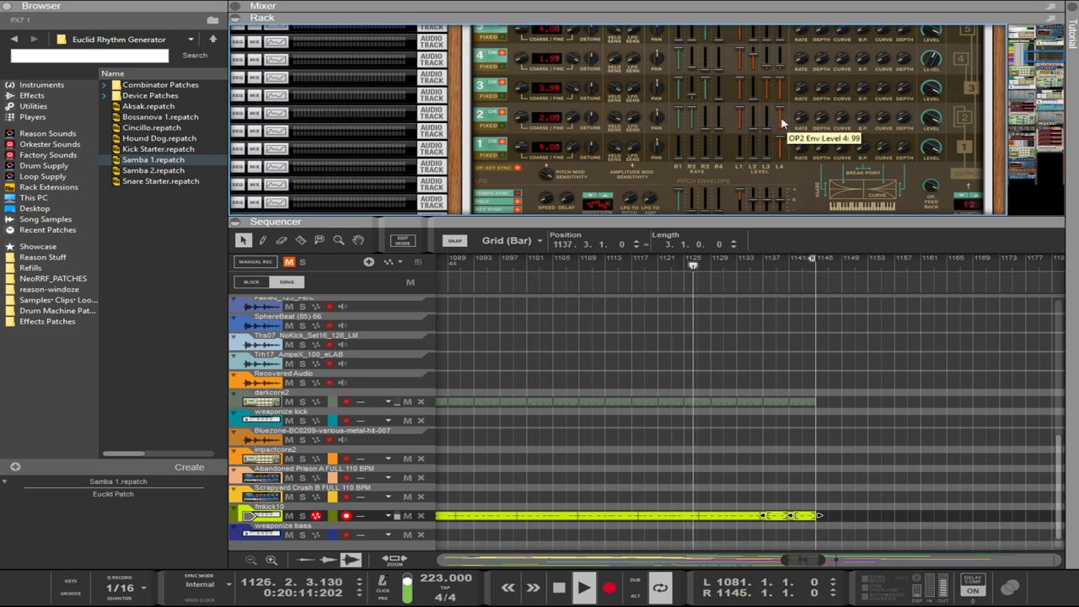
drag(777, 125, 779, 155)
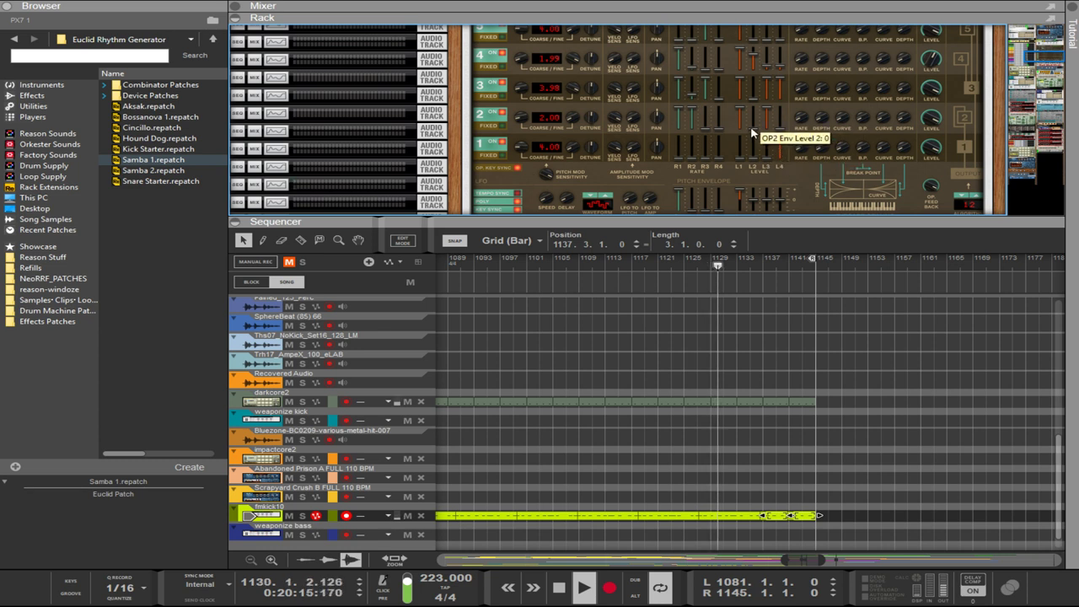
mouse_move(768, 117)
mouse_down()
mouse_move(771, 143)
mouse_move(776, 127)
mouse_up()
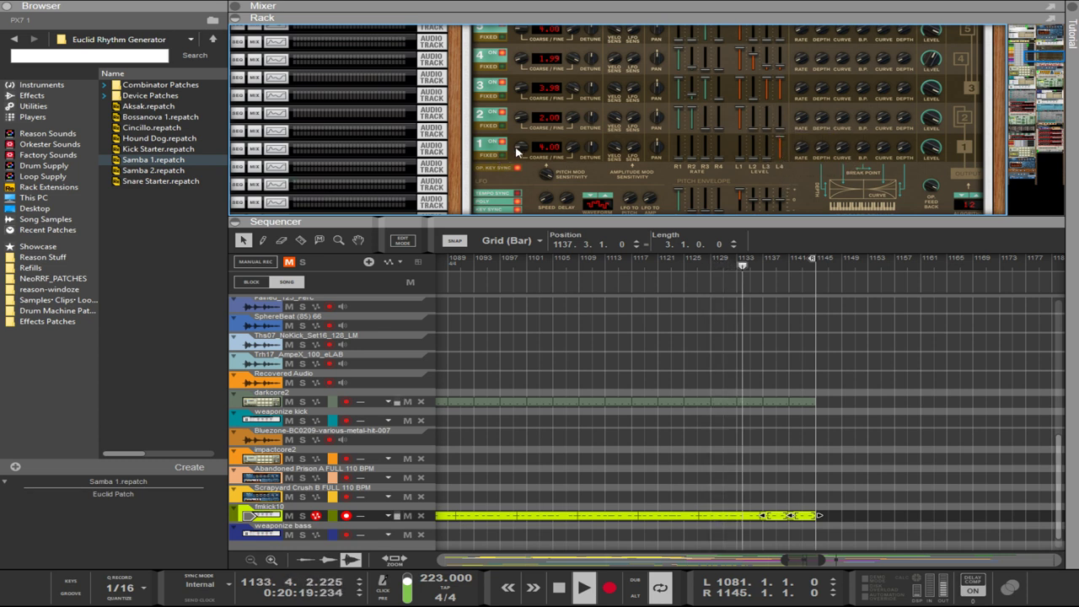
drag(517, 151, 521, 160)
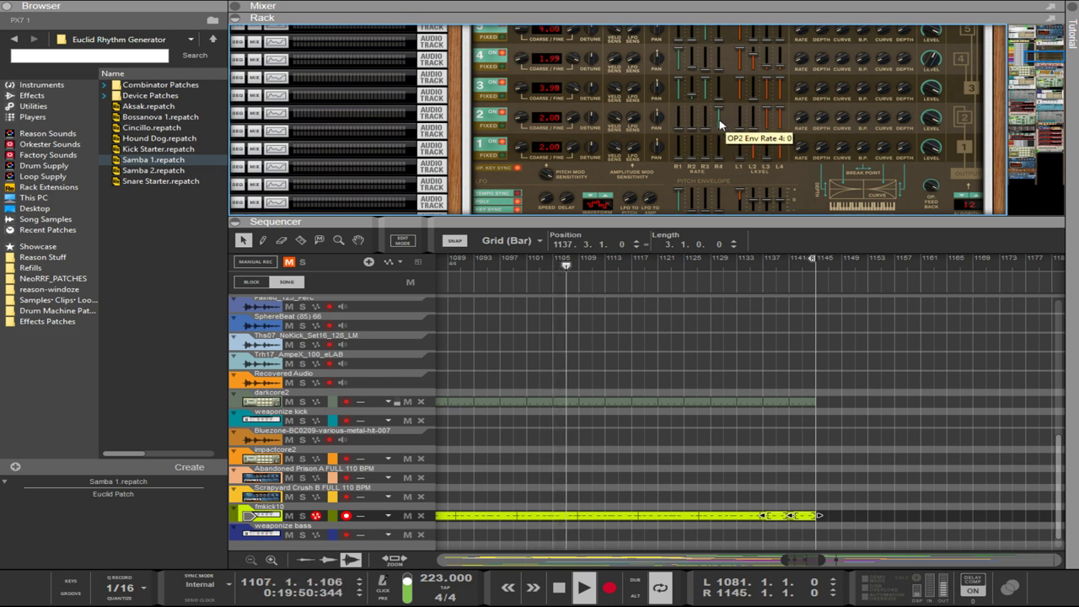
- Set operator 2's rate 4 to 74 and level 4 to 3, and raise operator 1's level 4 to 82
drag(719, 127, 718, 123)
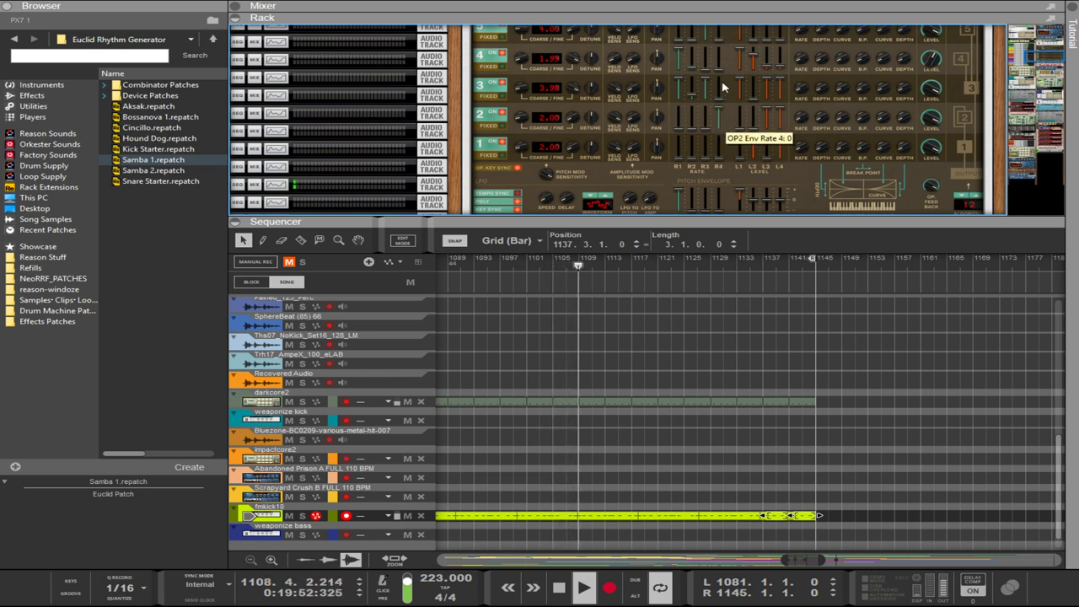
drag(783, 124, 784, 132)
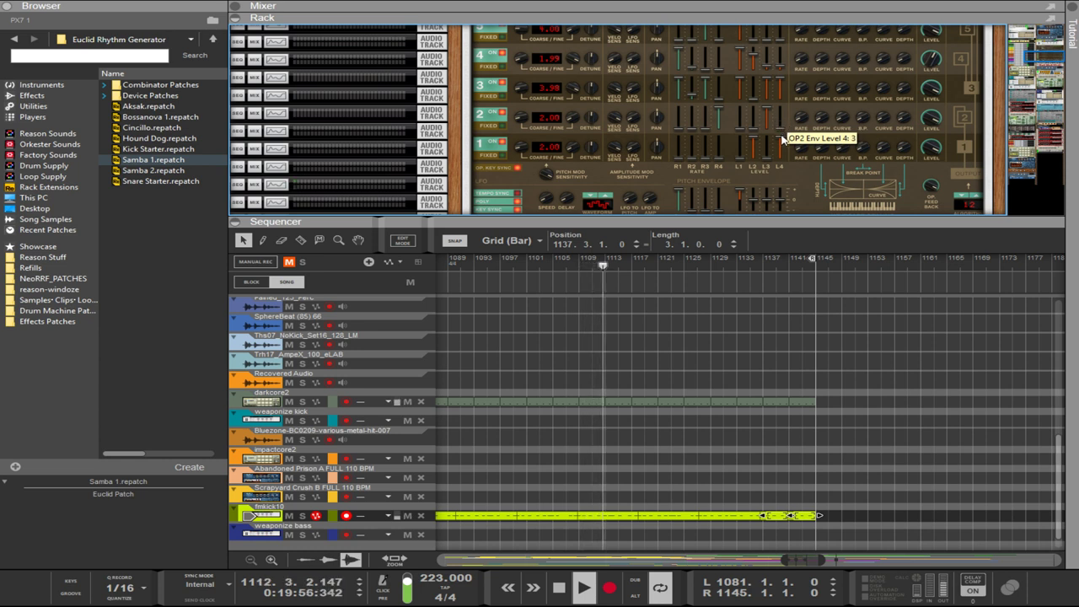
drag(784, 154, 782, 146)
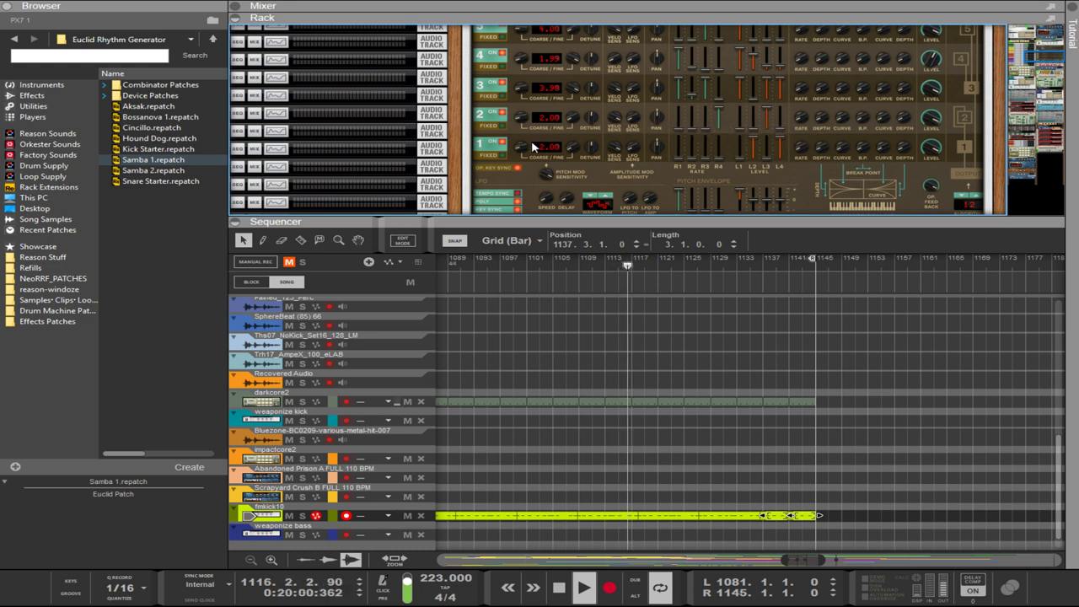
- Set operator 2's coarse to 1.00, raise operator 1's output level to 82, and tune operator 3 to about 1.99
drag(520, 120, 520, 128)
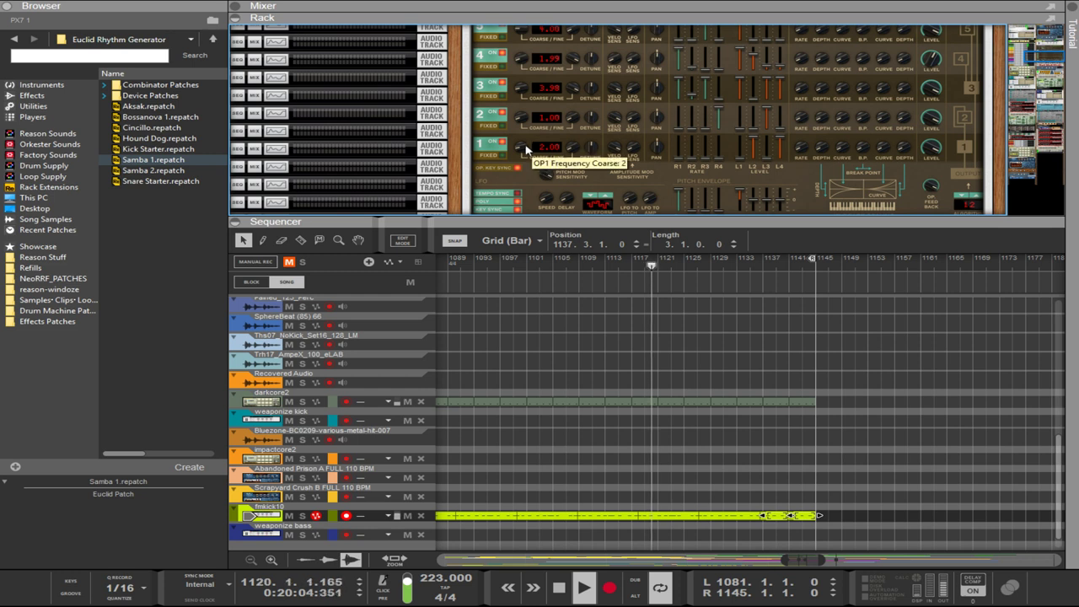
mouse_move(526, 152)
mouse_down()
mouse_move(521, 133)
mouse_move(527, 157)
mouse_up()
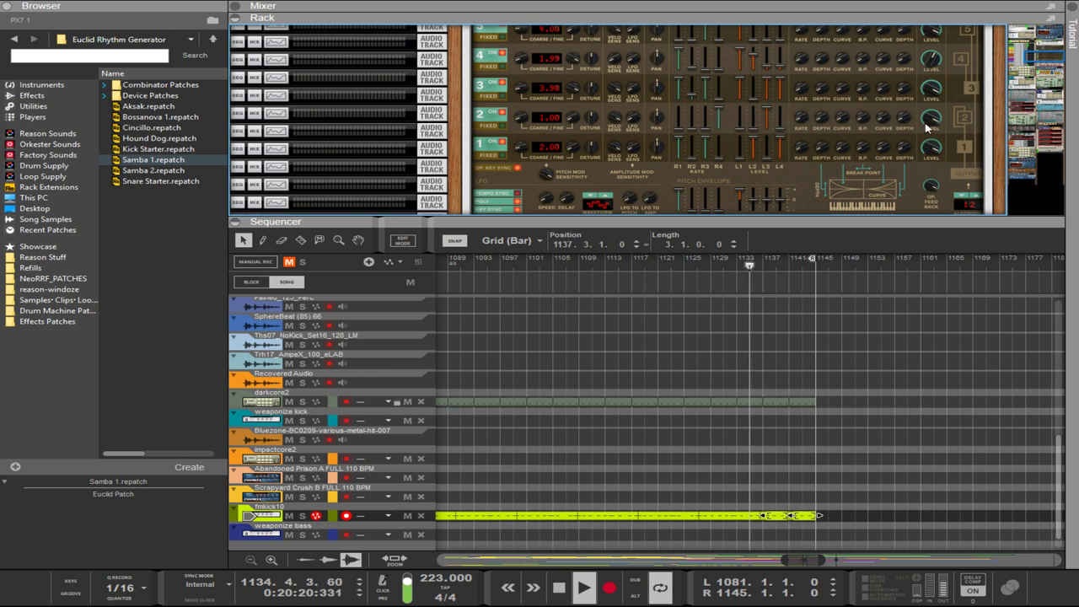
drag(940, 190, 925, 145)
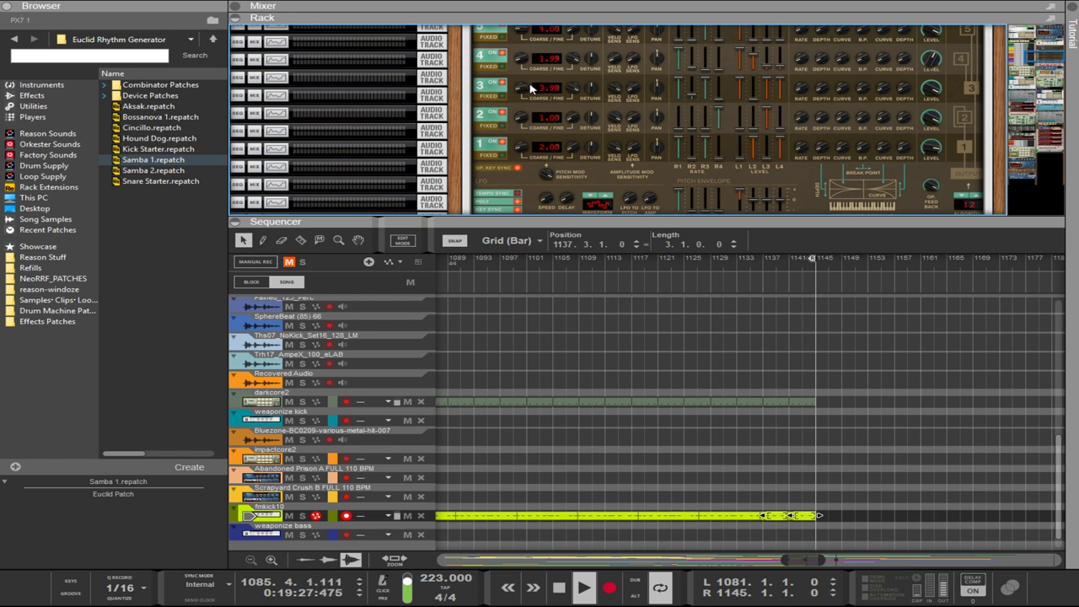
drag(527, 87, 529, 91)
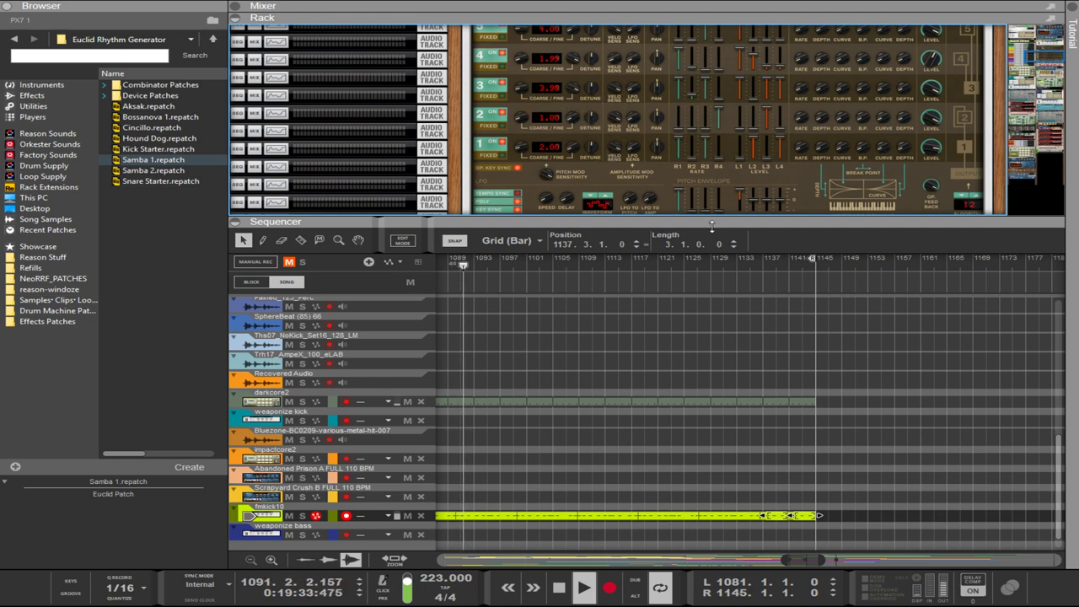
scroll(755, 100, up, 3)
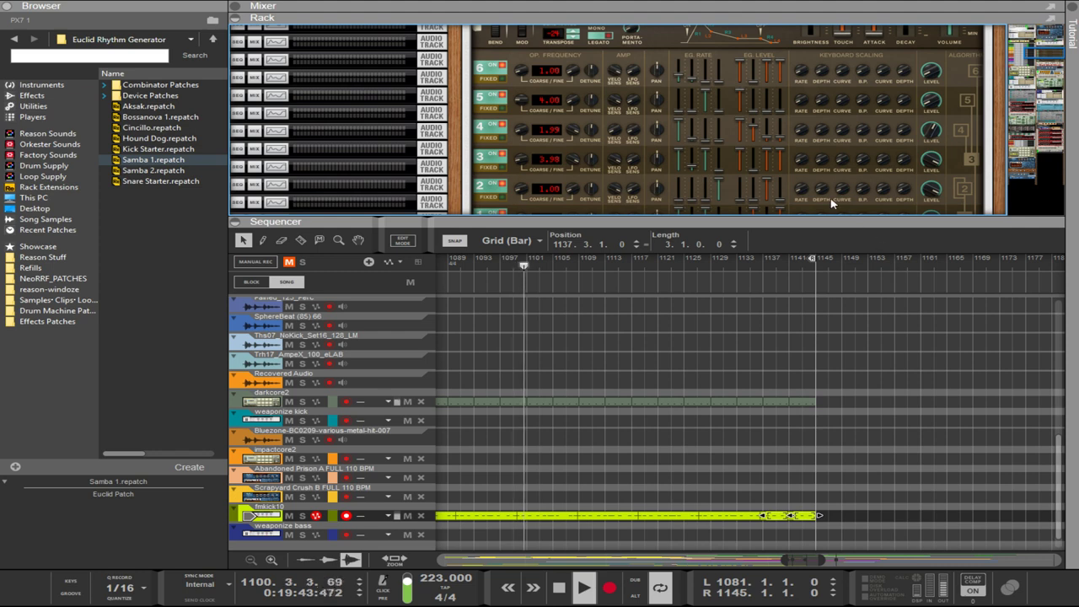
scroll(831, 190, down, 2)
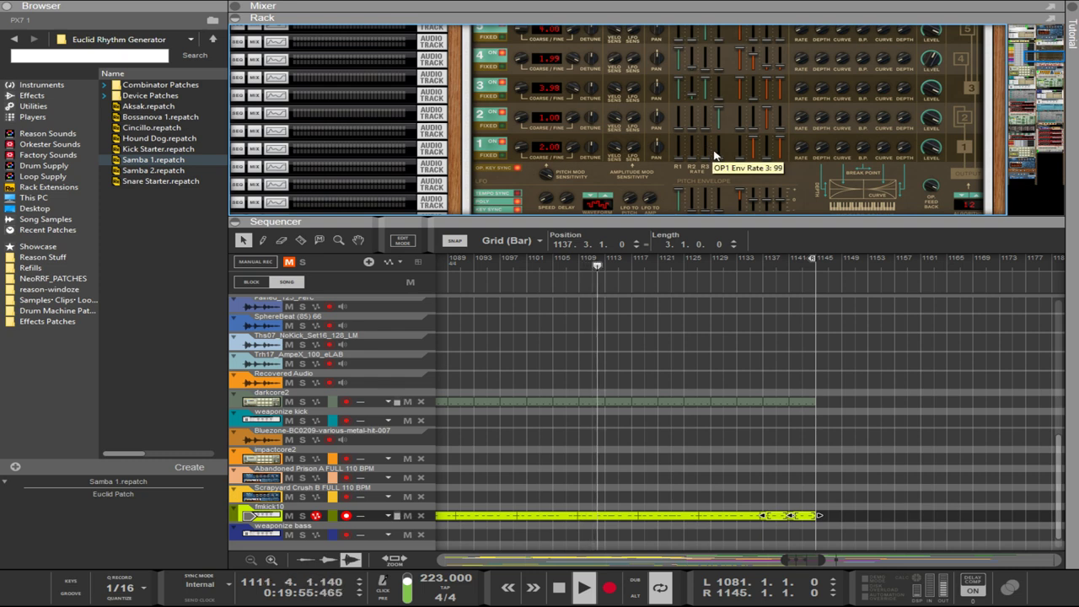
- Switch the kick Combinator from the fmkick10 patch to fmkick11
scroll(744, 152, up, 6)
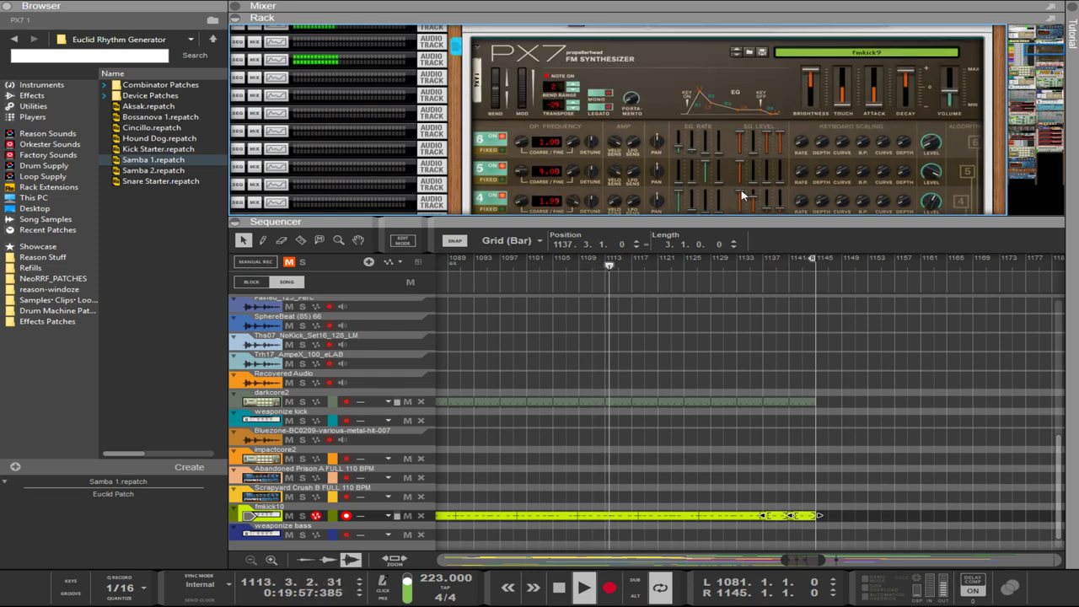
scroll(755, 114, down, 2)
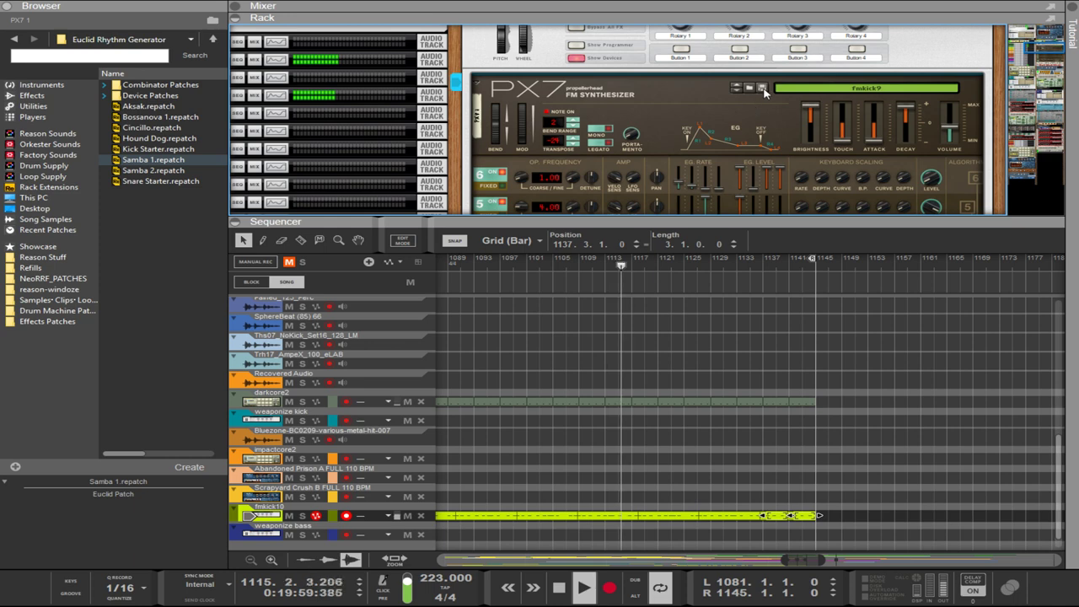
scroll(826, 80, up, 3)
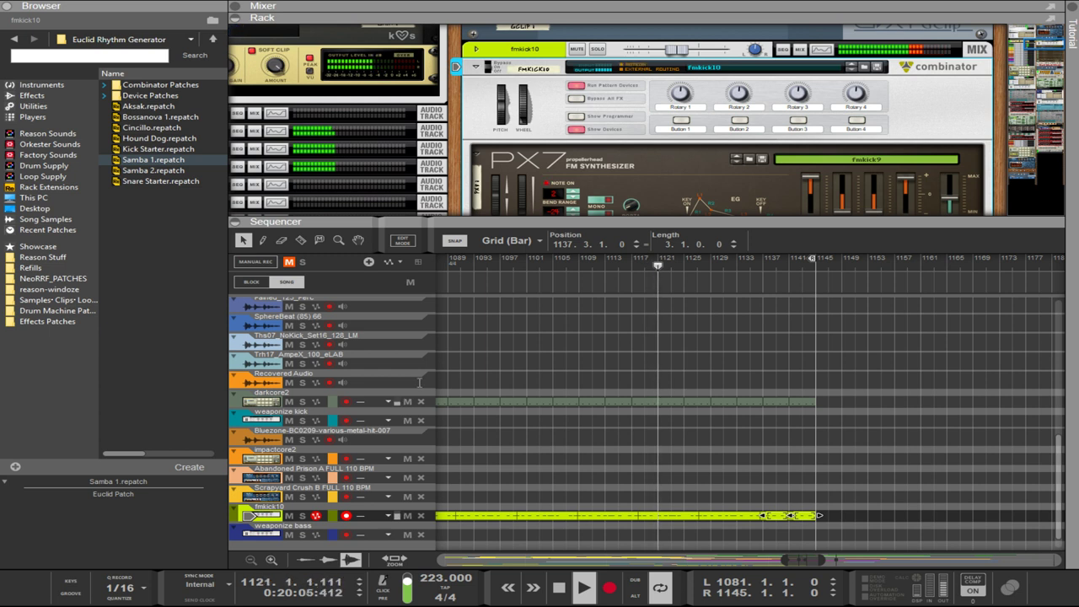
click(851, 70)
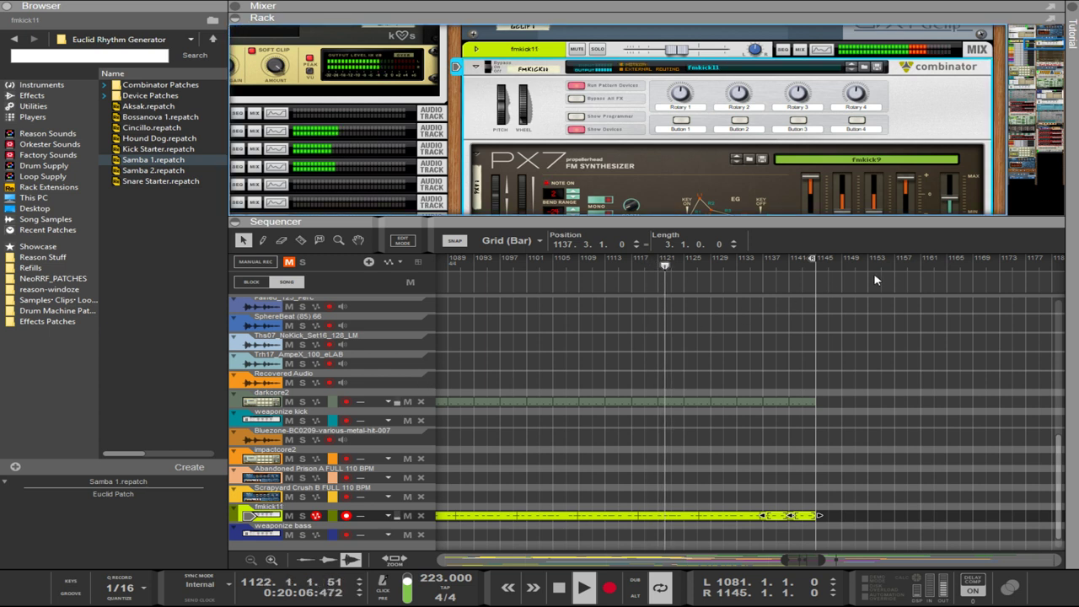
click(430, 582)
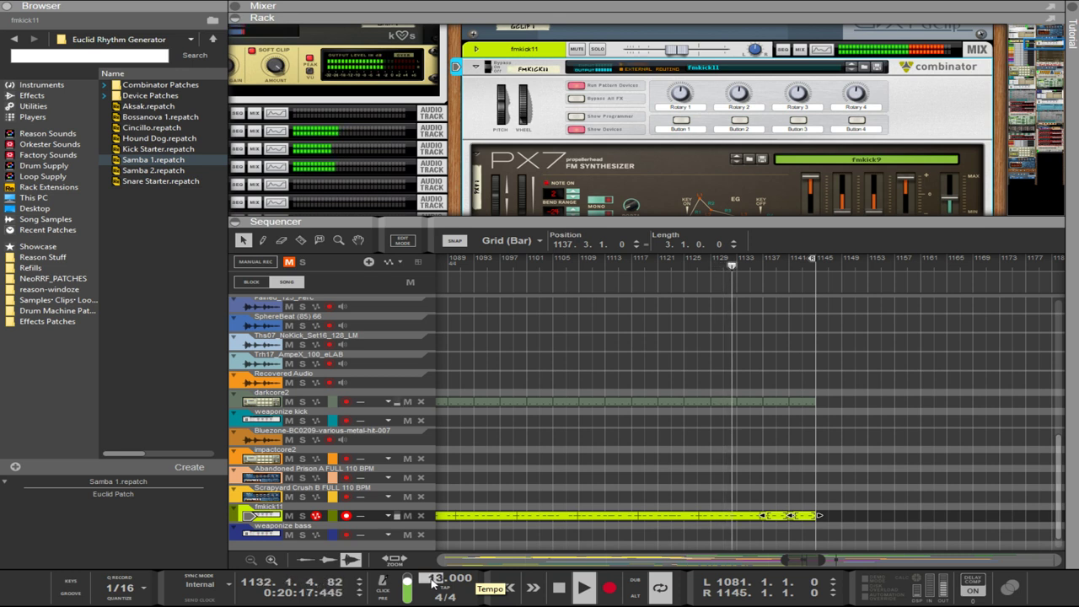
- Set the tempo to 139 BPM and shorten the darkcore2 clip from its right end
text(9)
key(Return)
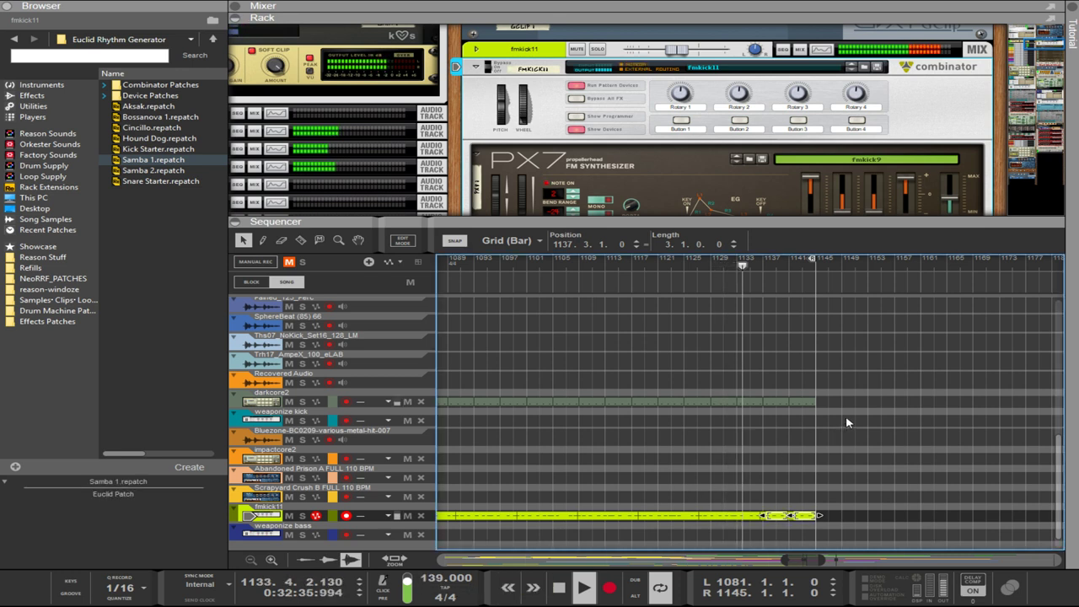
drag(847, 421, 518, 393)
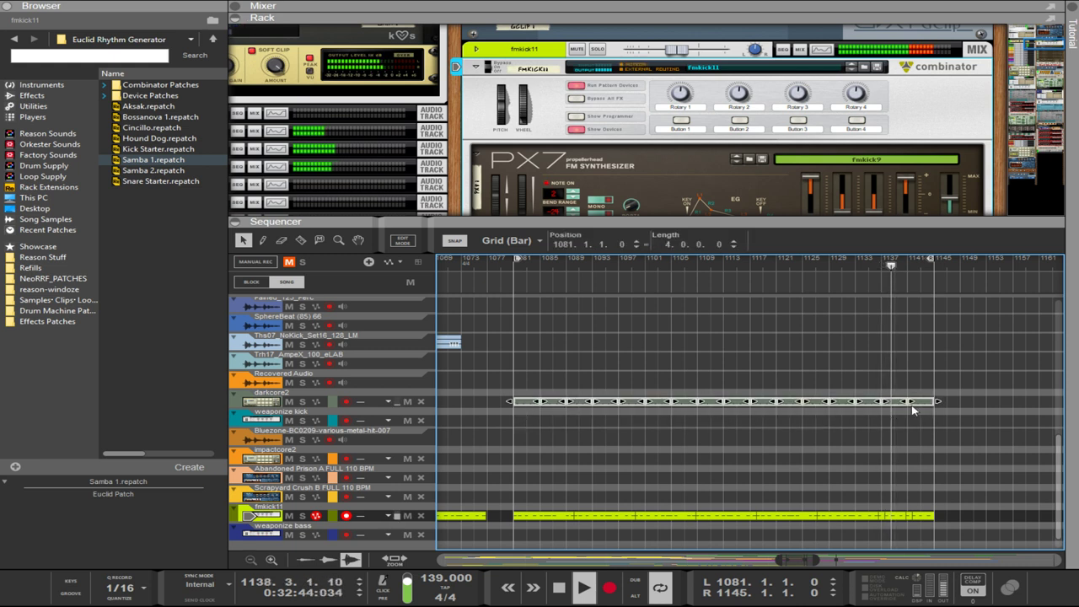
mouse_move(941, 402)
mouse_down()
mouse_move(721, 408)
mouse_move(939, 414)
mouse_move(930, 408)
mouse_up()
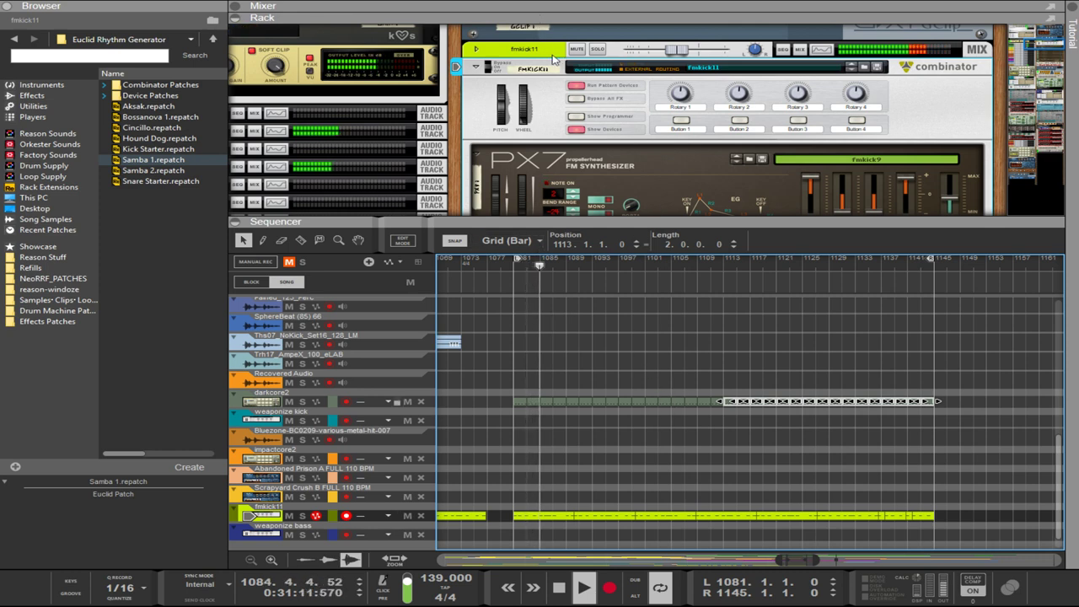
- Show the mixer with F5 and scroll through its channel strips
key(F5)
scroll(557, 189, down, 5)
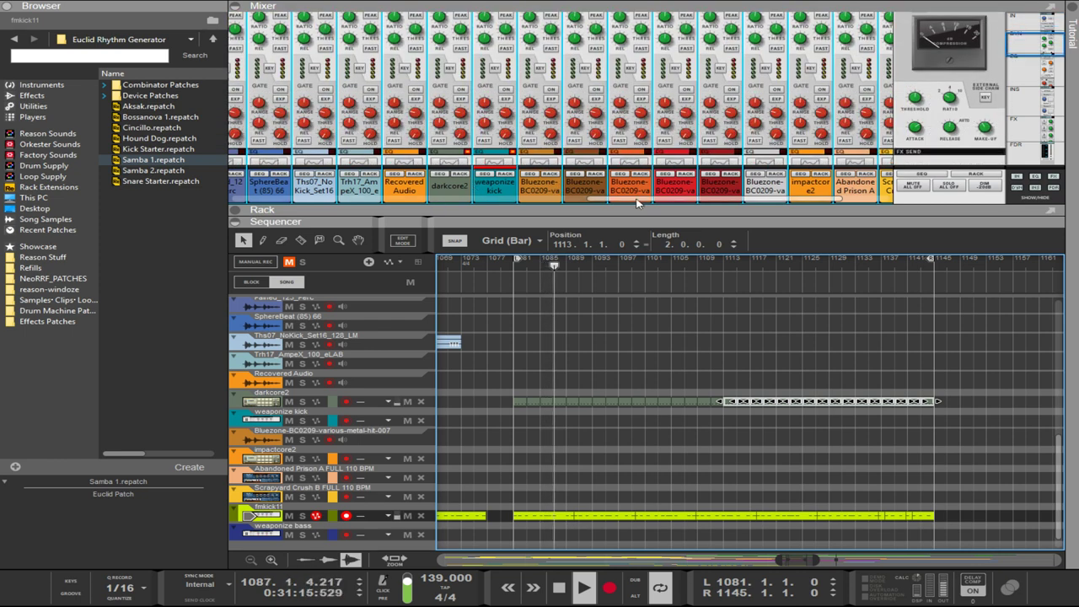
drag(662, 203, 386, 234)
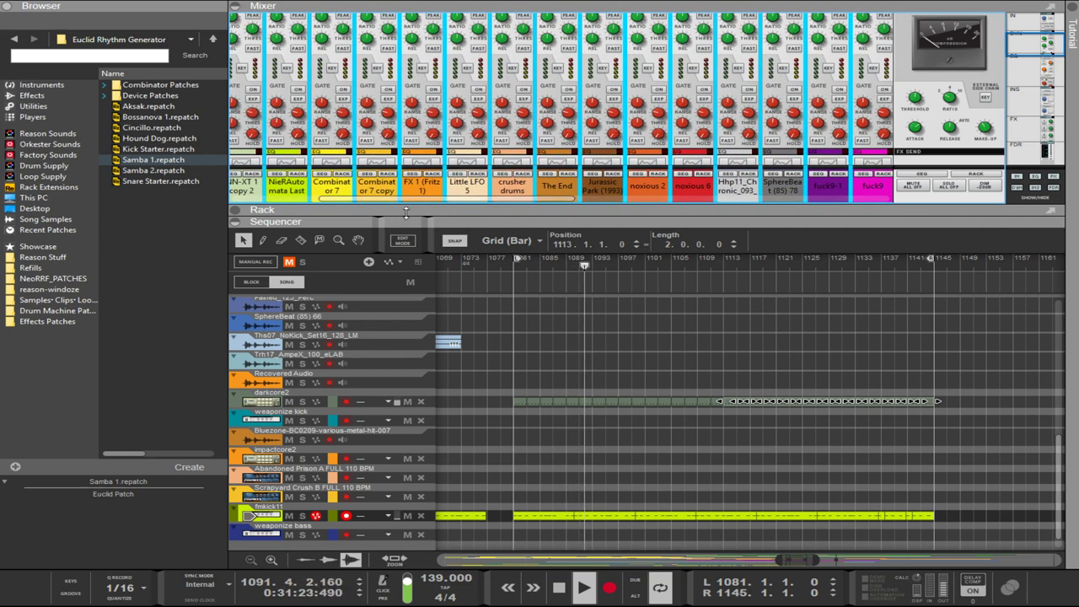
click(411, 201)
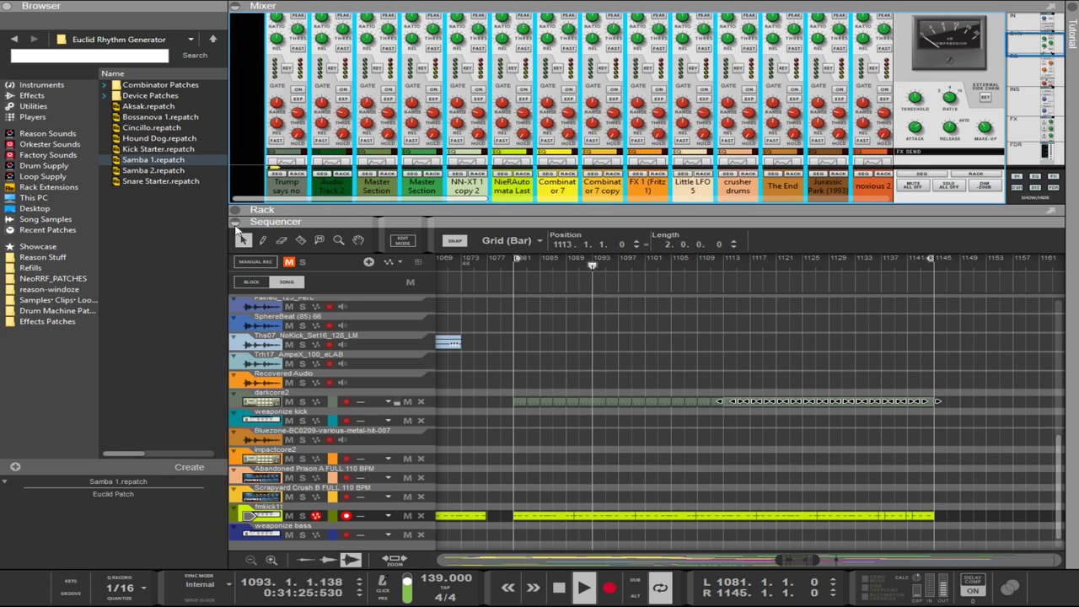
drag(235, 226, 636, 222)
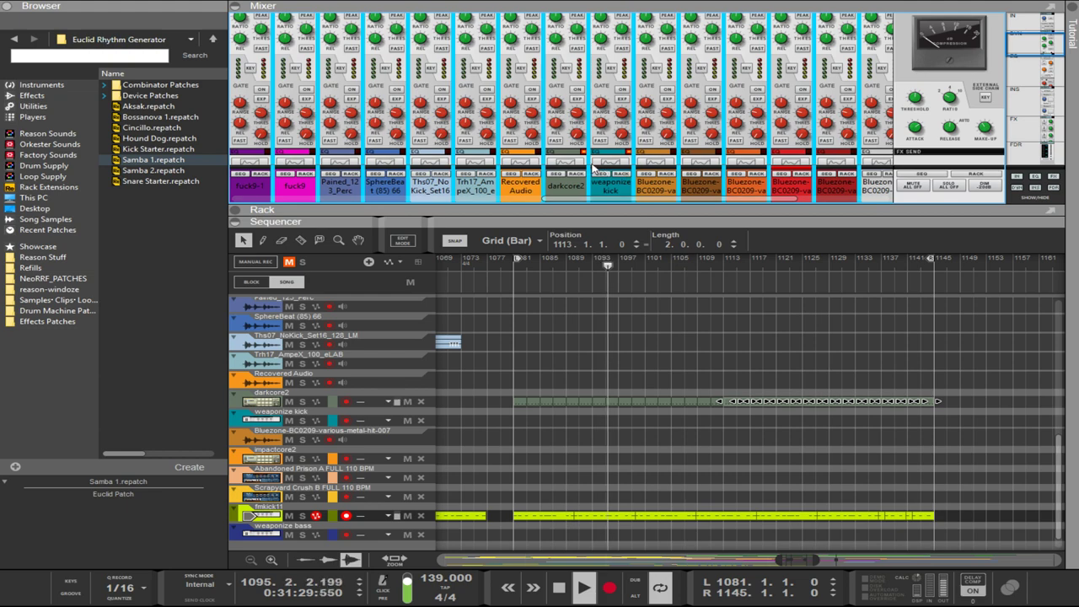
scroll(592, 166, down, 3)
scroll(579, 177, up, 2)
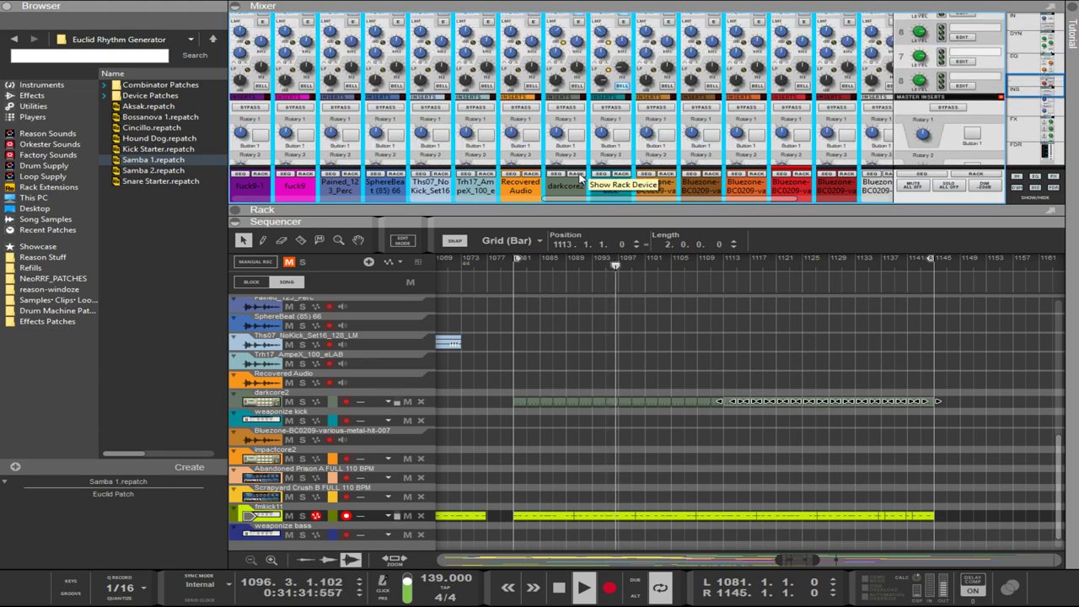
scroll(579, 177, up, 4)
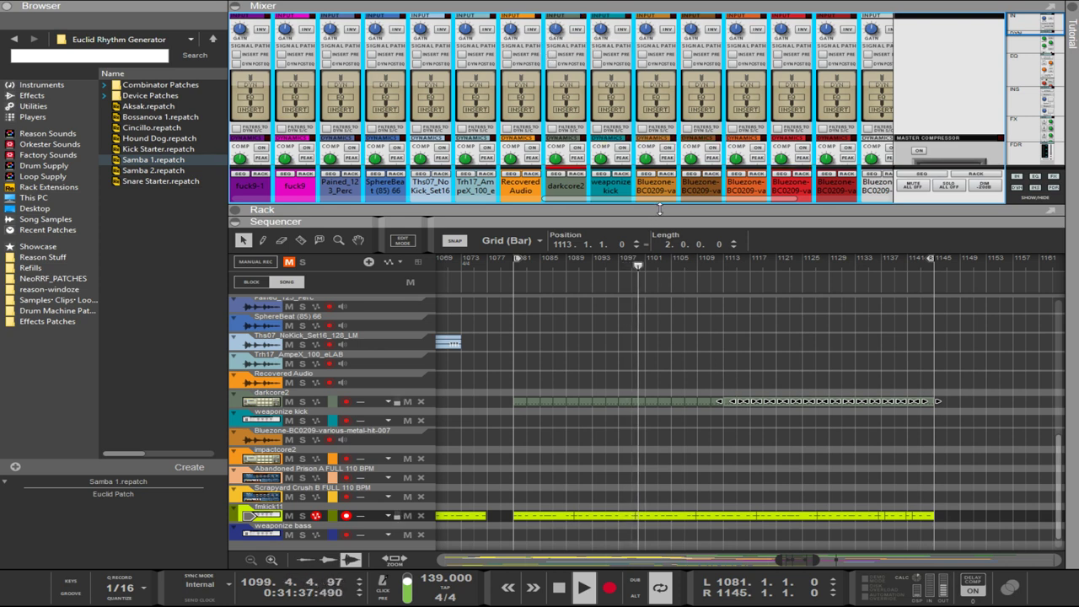
- Reopen the rack above the sequencer and enlarge it to show the PX7 operators
drag(662, 221, 688, 302)
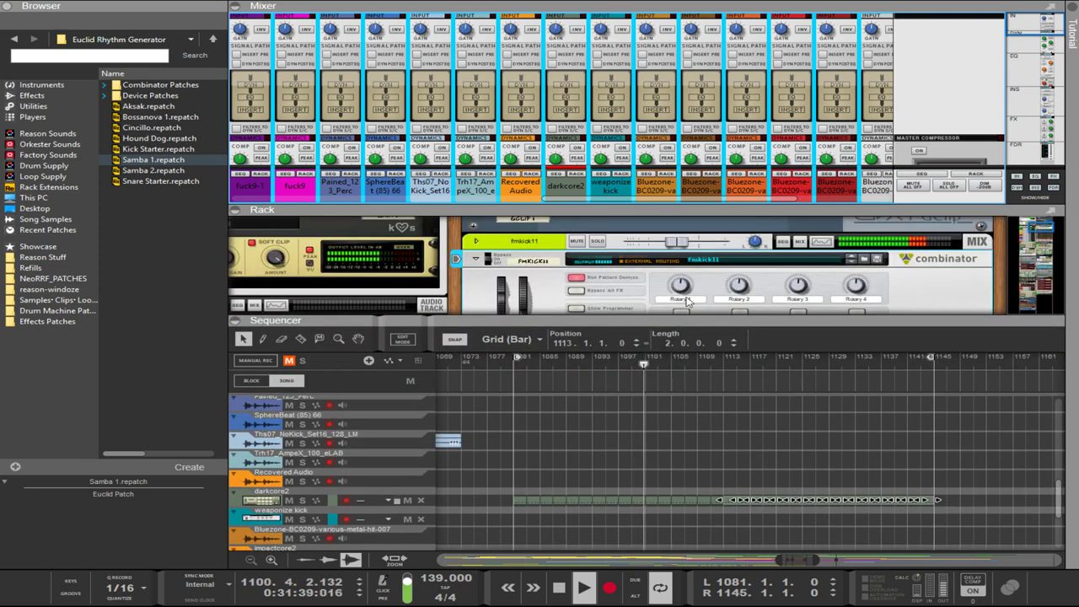
click(675, 205)
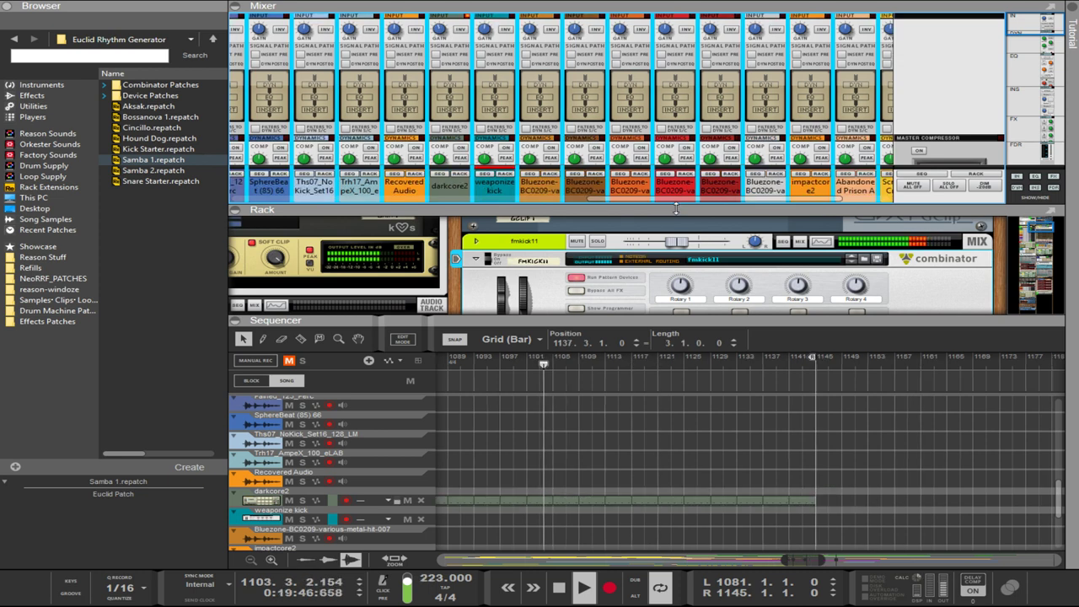
scroll(676, 209, up, 3)
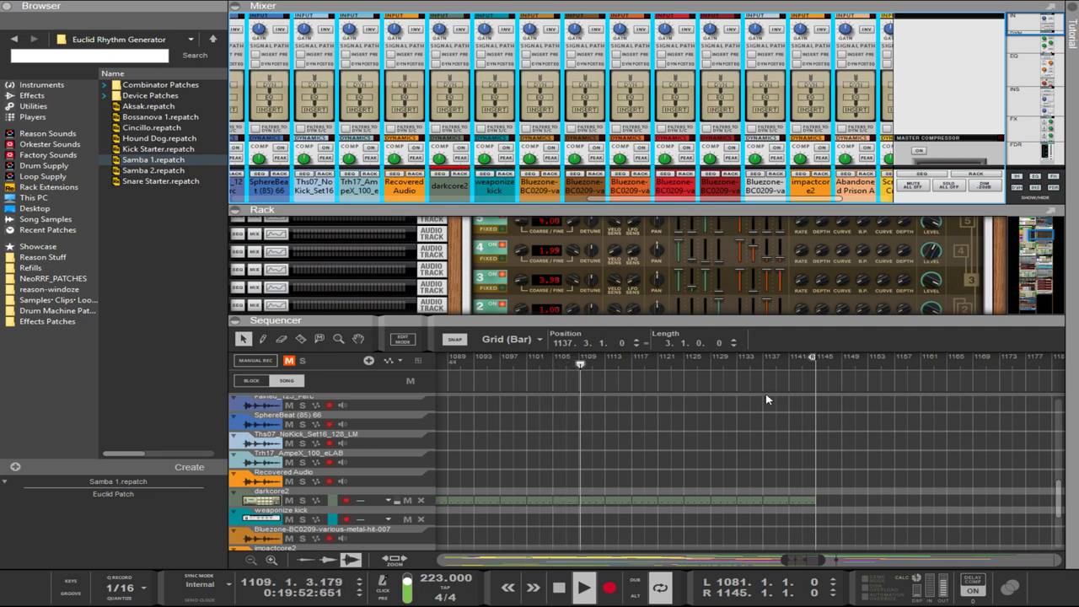
drag(717, 321, 686, 449)
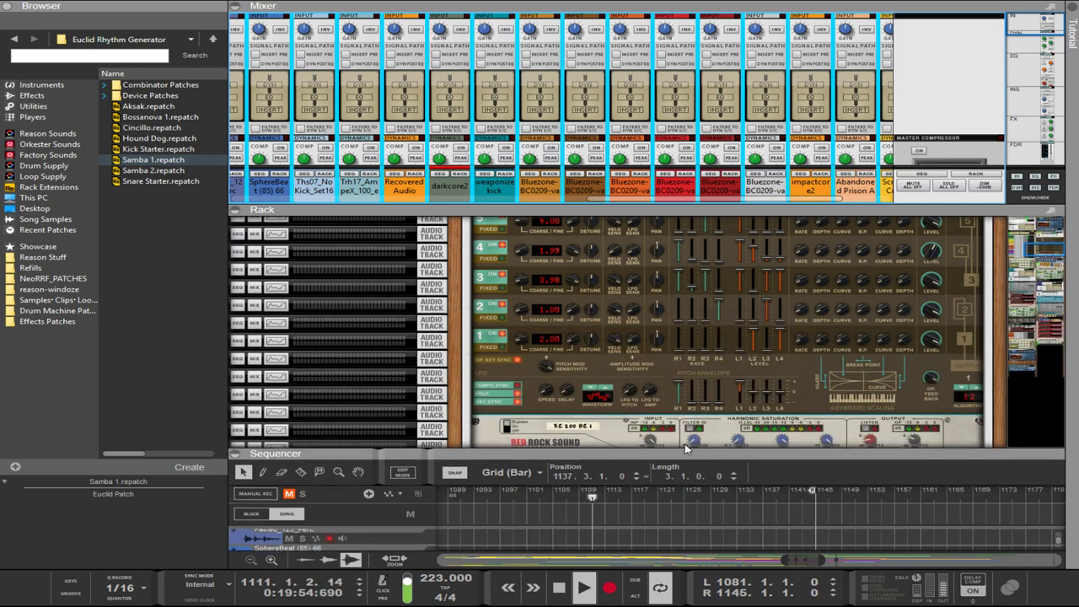
- Set operator 2's coarse ratio to 2.00 and turn its output level down
drag(513, 312, 519, 262)
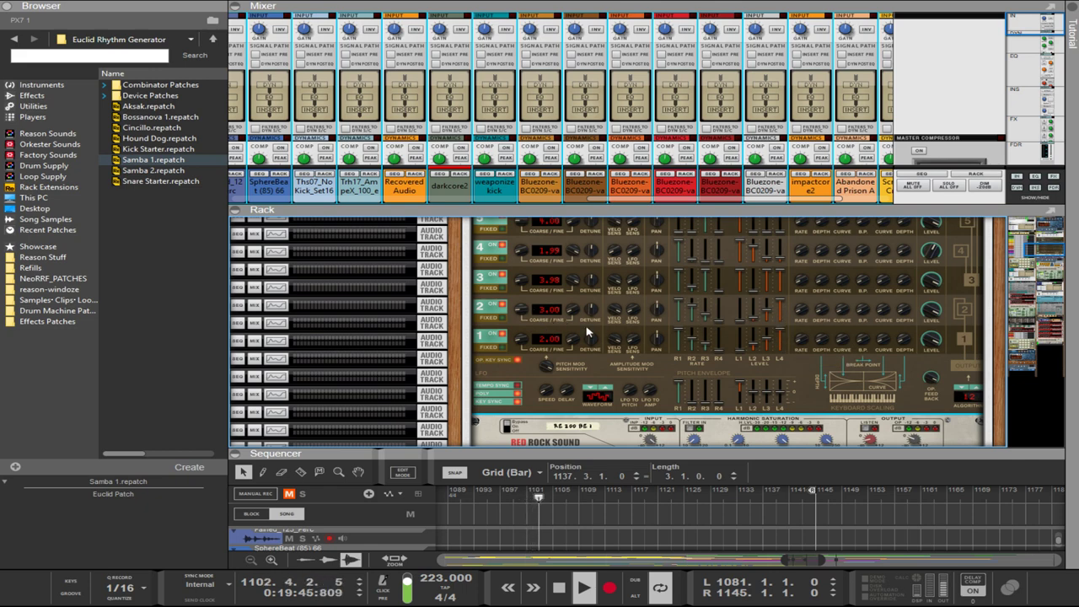
drag(520, 312, 523, 310)
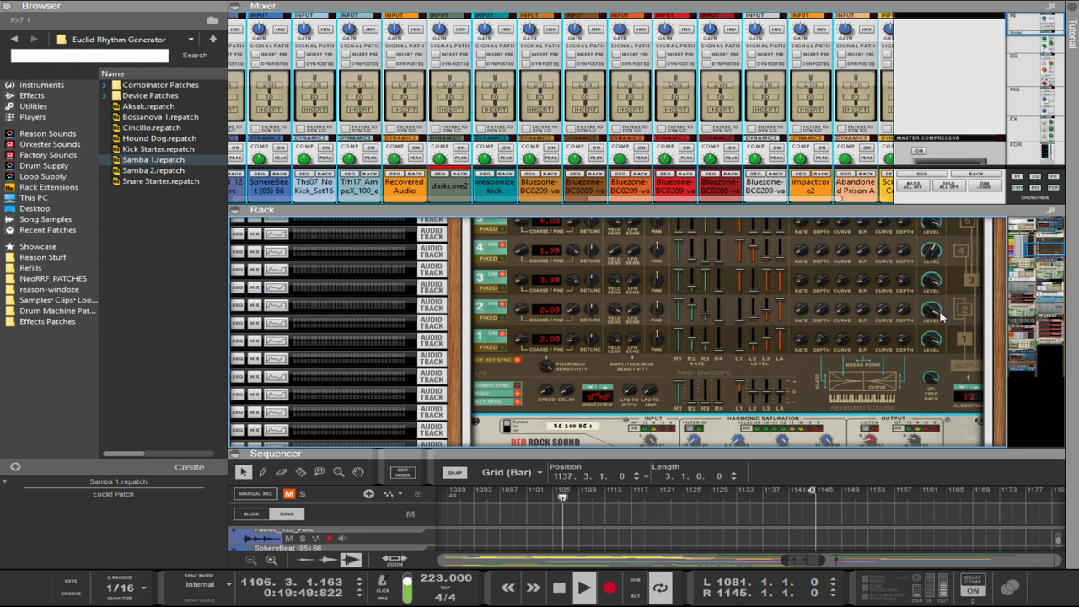
drag(938, 313, 921, 487)
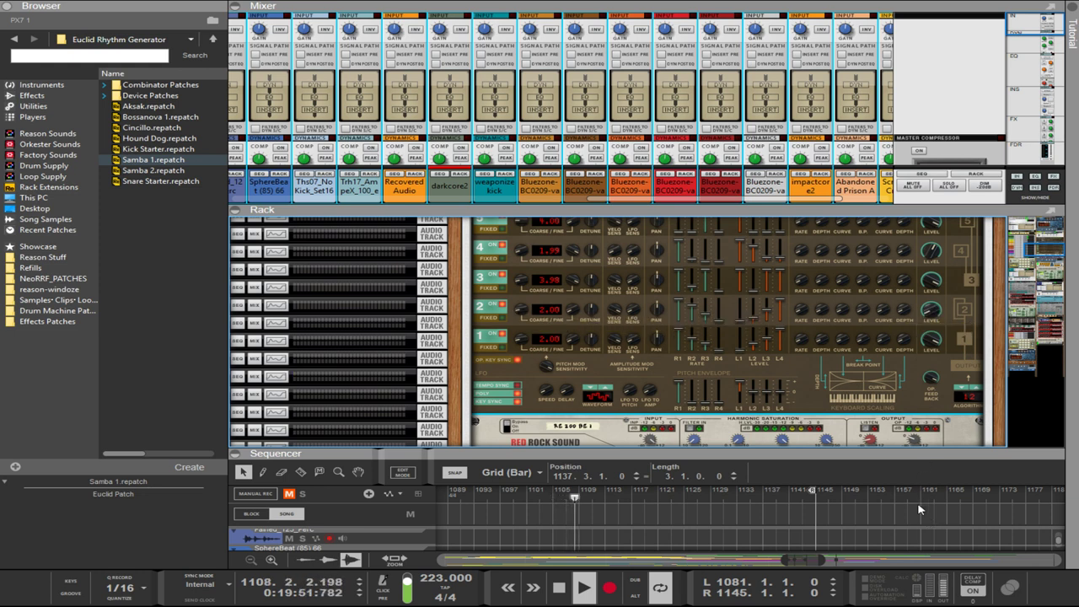
scroll(850, 382, up, 2)
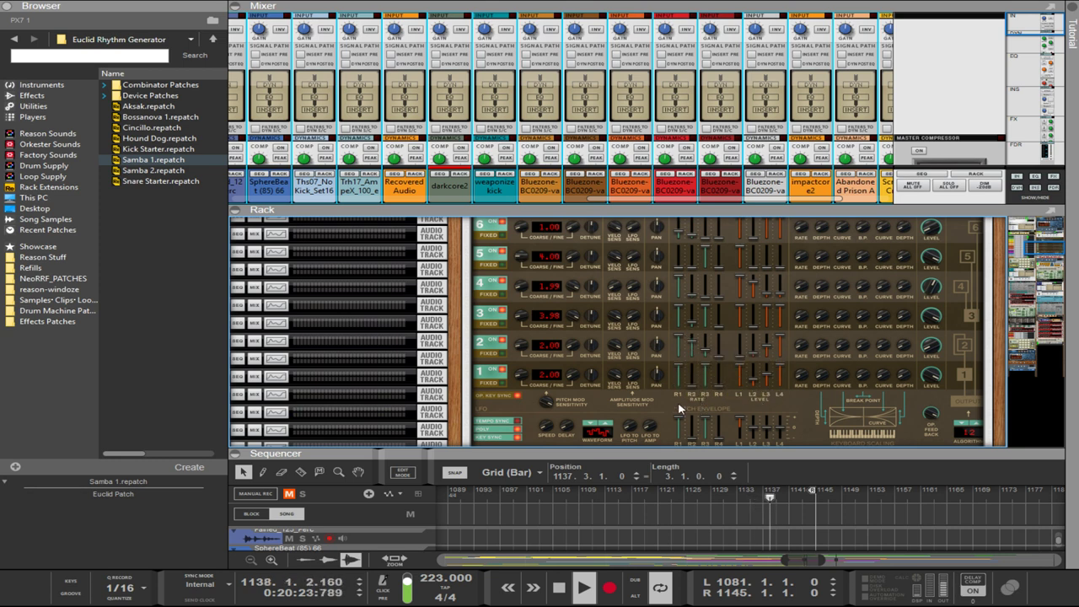
- Try operator 1's coarse ratio at 20 and 2.00, then leave it at 1.00
drag(524, 372, 524, 384)
scroll(522, 379, up, 1)
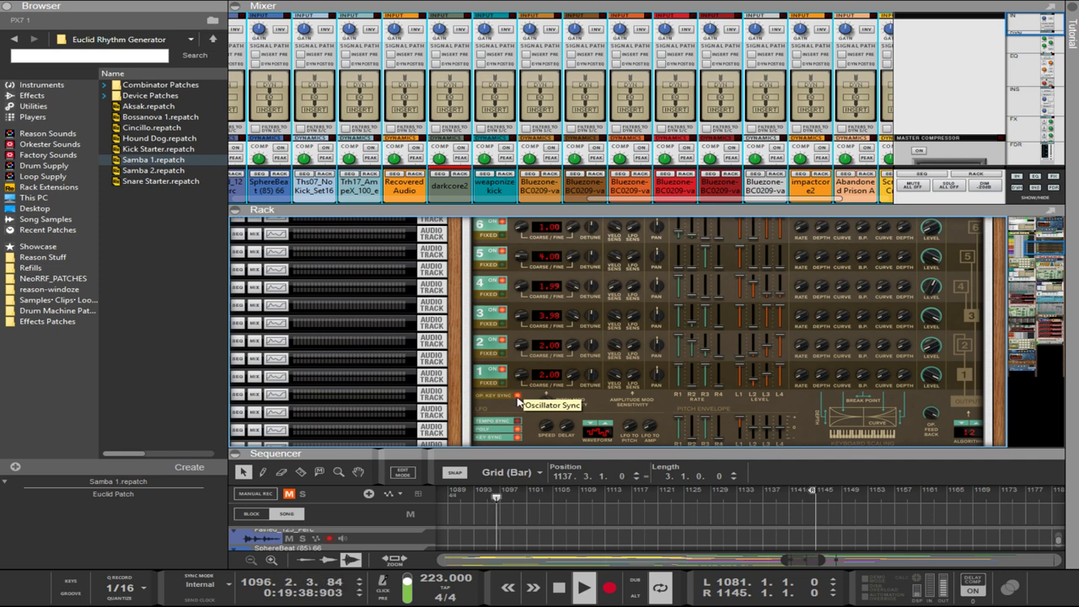
drag(521, 374, 530, 447)
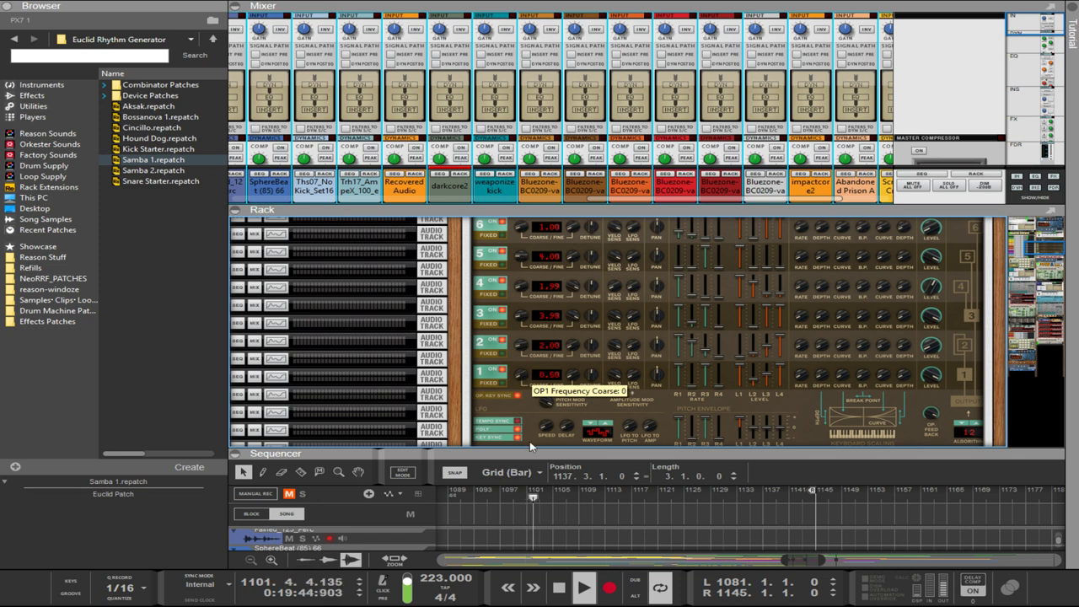
drag(522, 388, 518, 377)
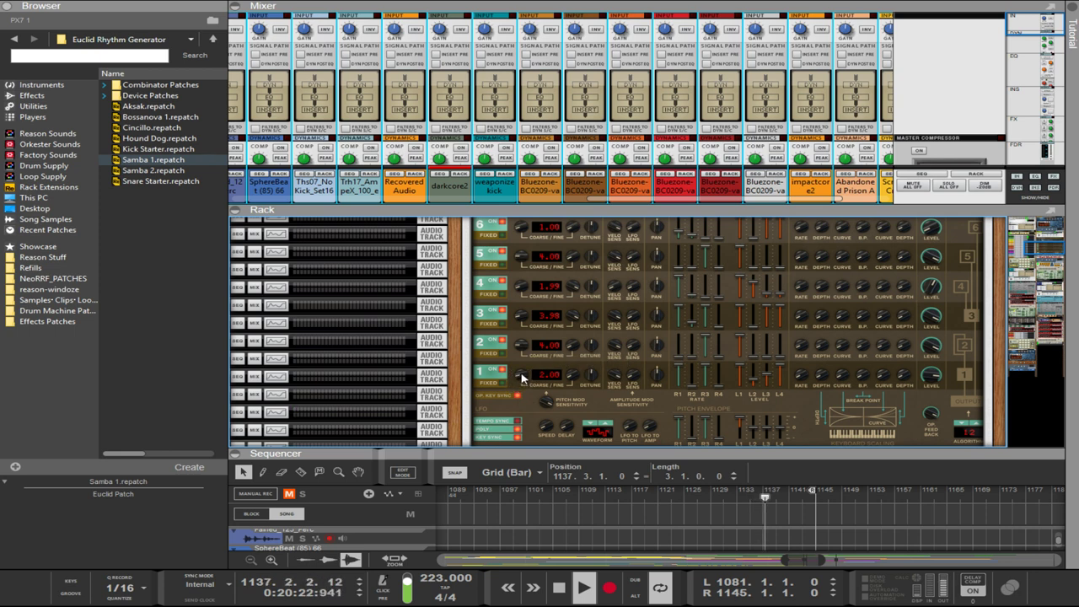
drag(522, 377, 523, 388)
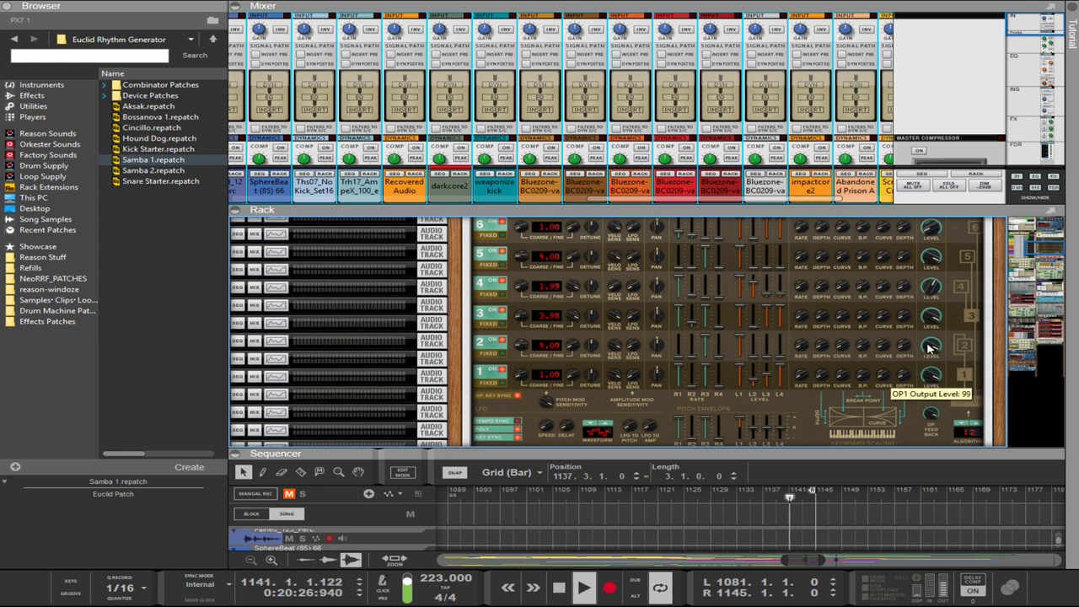
- Set operator 1's envelope level 2 to 57 and operator 2's level 3 to 62
click(756, 374)
drag(756, 381, 756, 377)
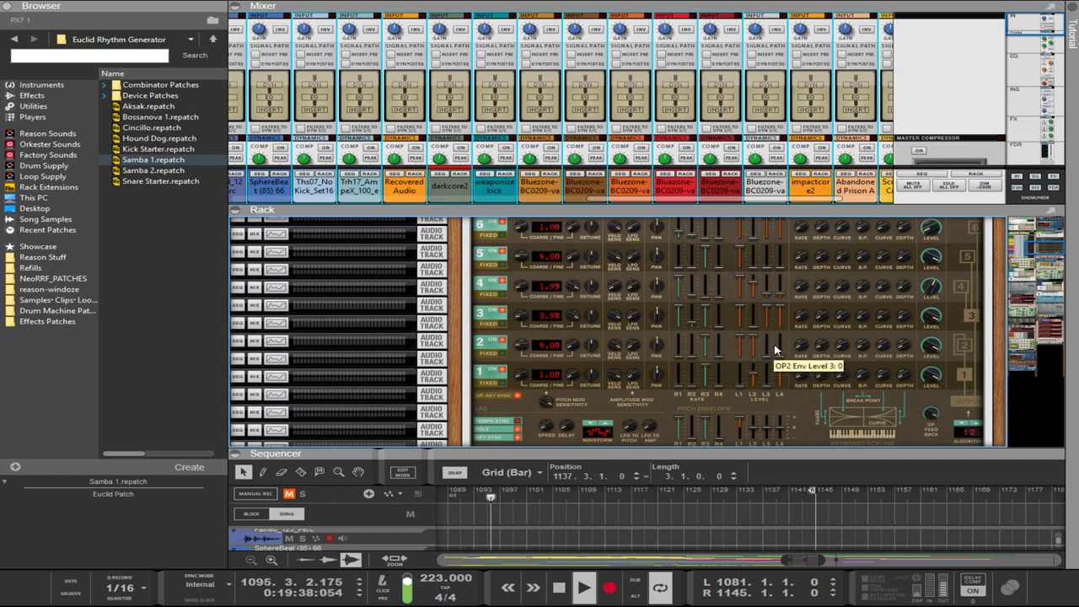
drag(772, 345, 769, 318)
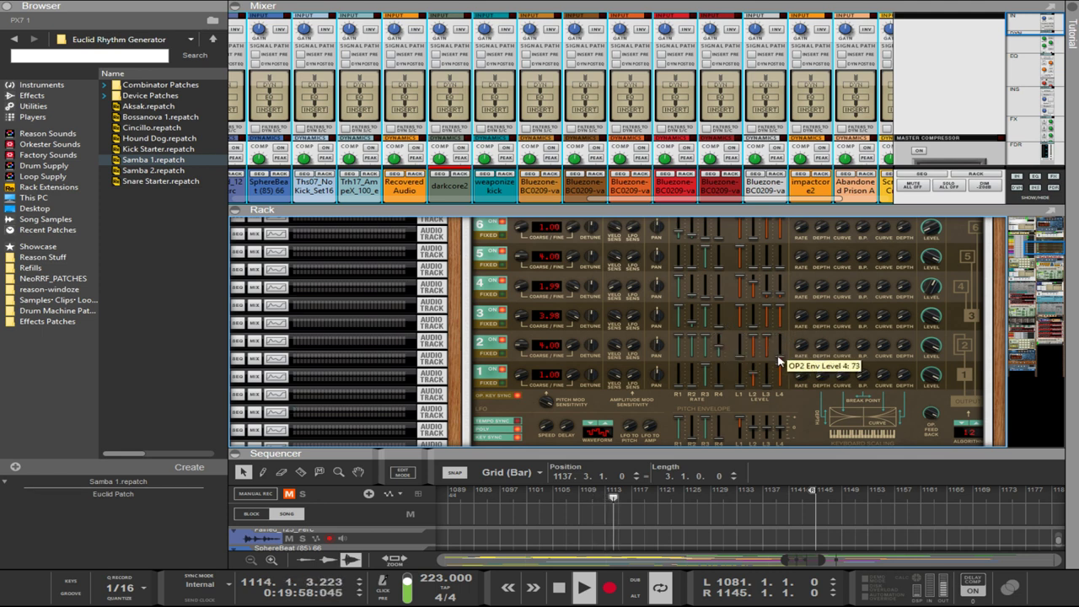
drag(770, 354, 765, 348)
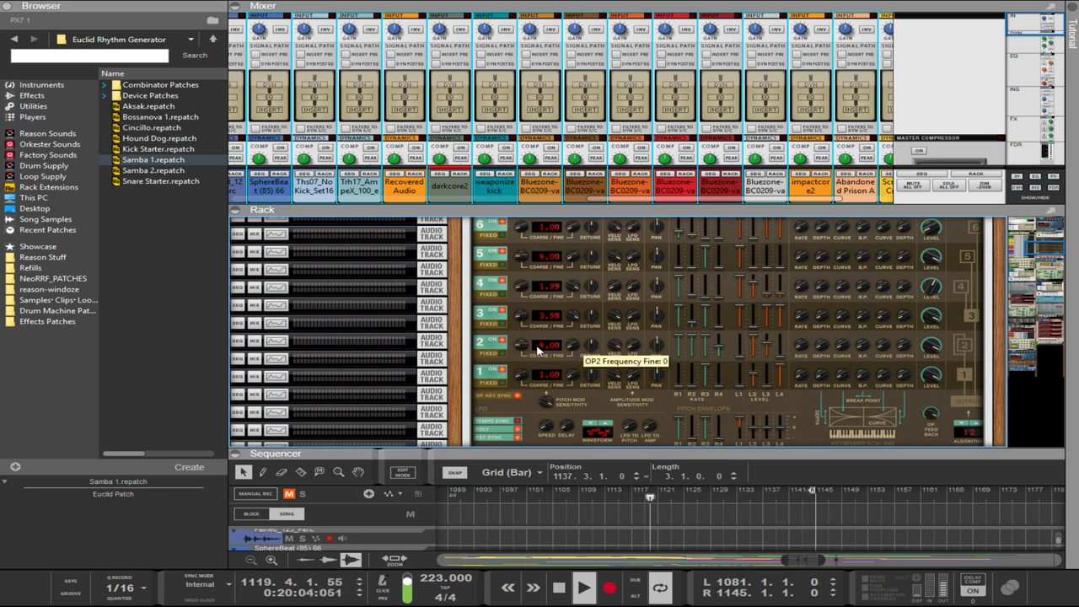
- Return operator 2's coarse to 2.00, fine-tune operator 1 to 1.99, and set its level 4 to 89
mouse_move(526, 347)
mouse_down()
mouse_move(529, 356)
mouse_move(529, 348)
mouse_up()
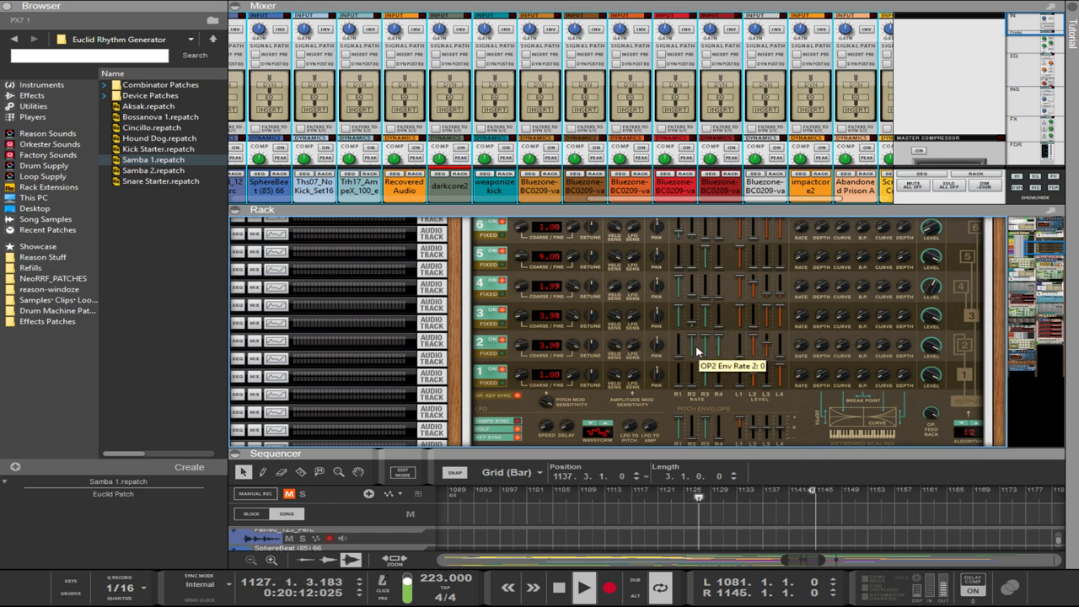
drag(567, 375, 566, 74)
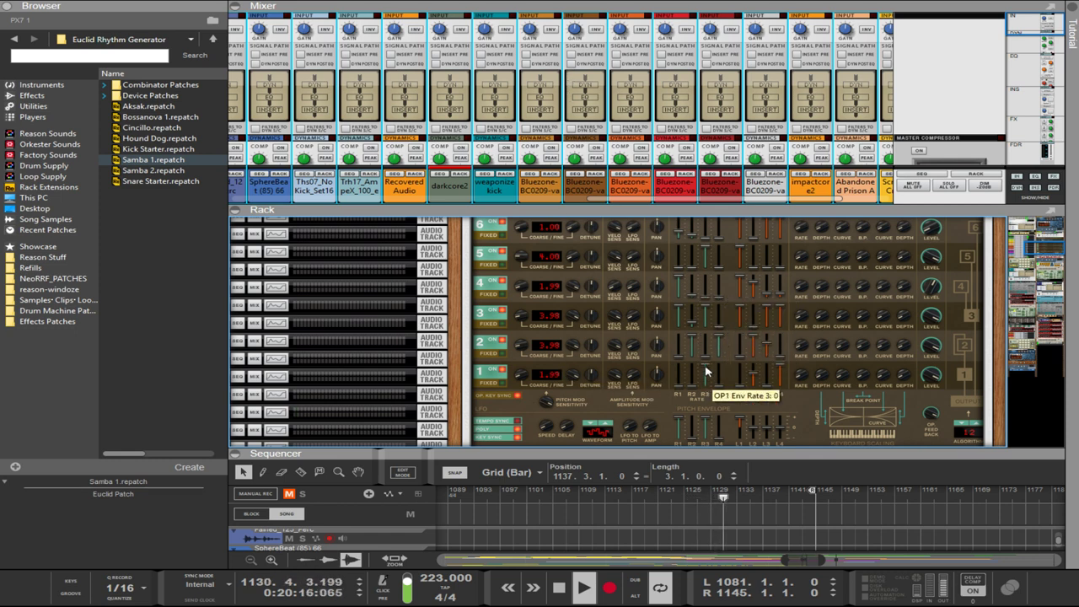
drag(779, 378, 778, 368)
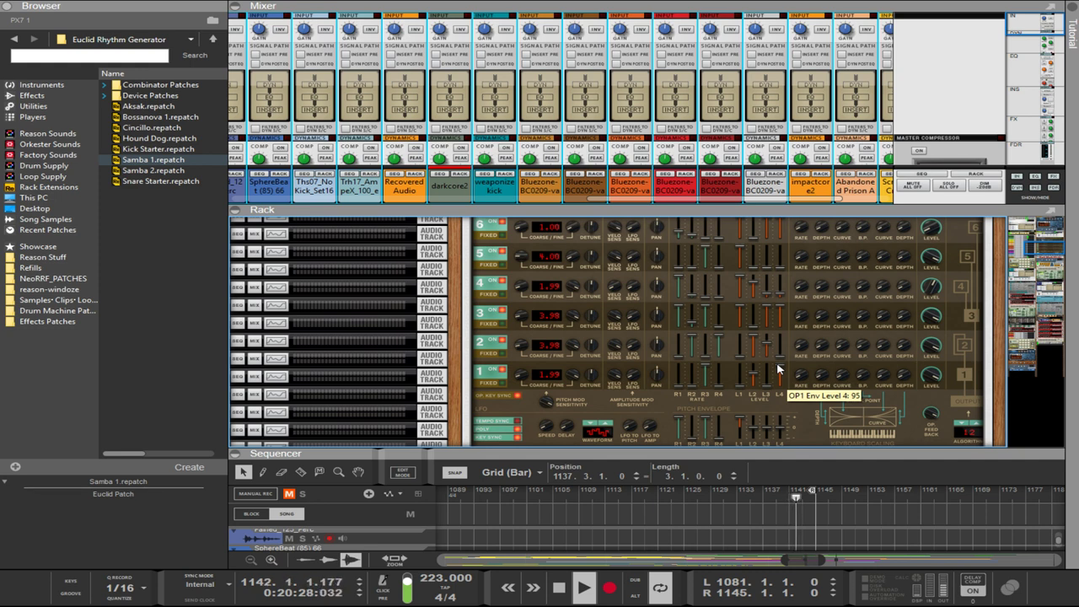
drag(777, 364, 777, 366)
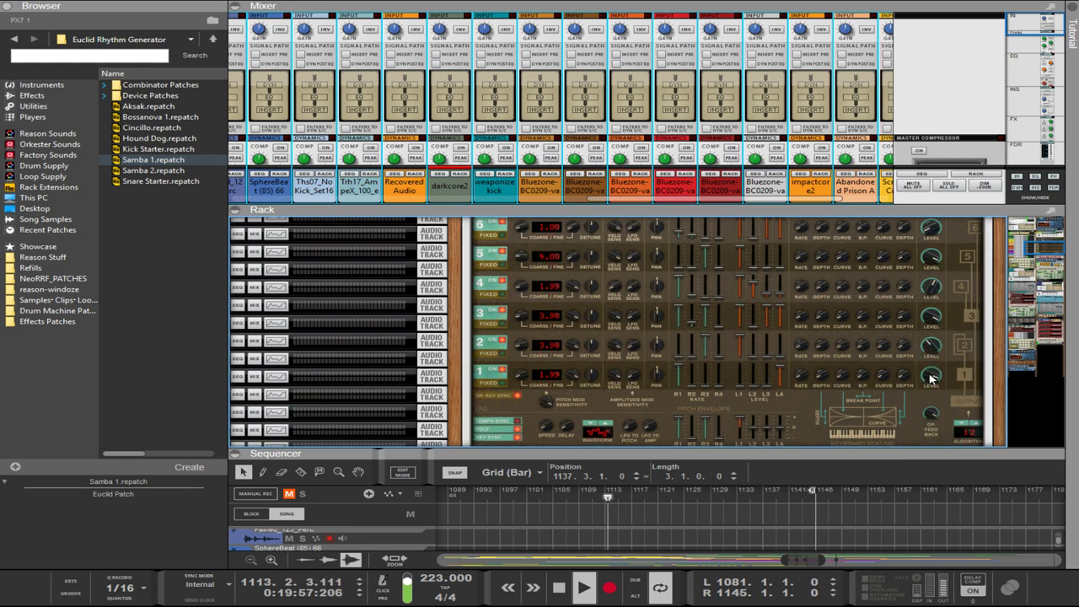
- Raise operator 4's envelope level 4 to 99 and adjust its third rate
mouse_move(933, 381)
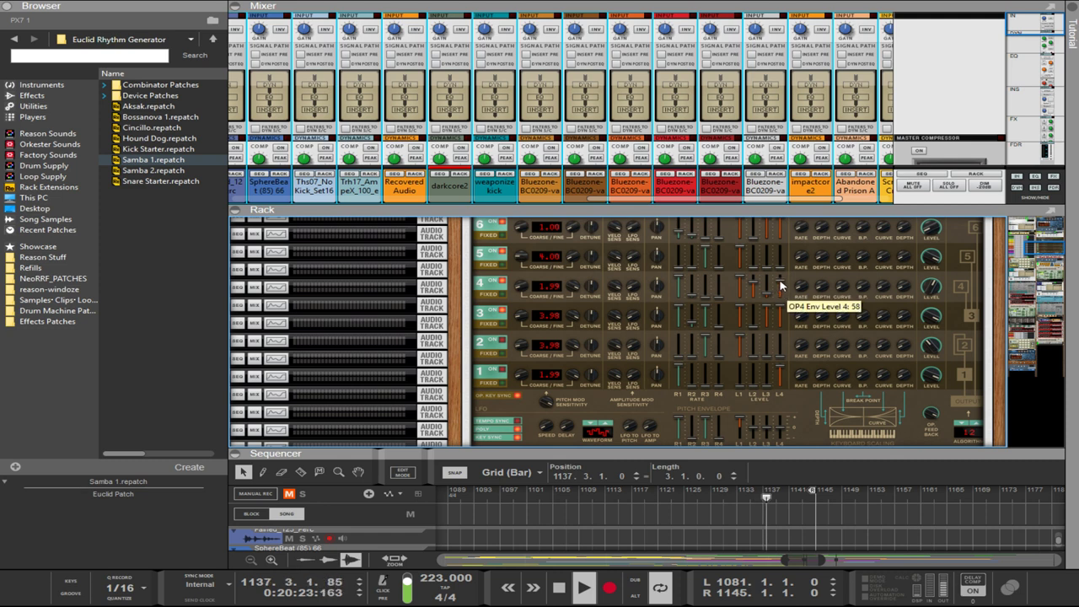
drag(780, 281, 779, 270)
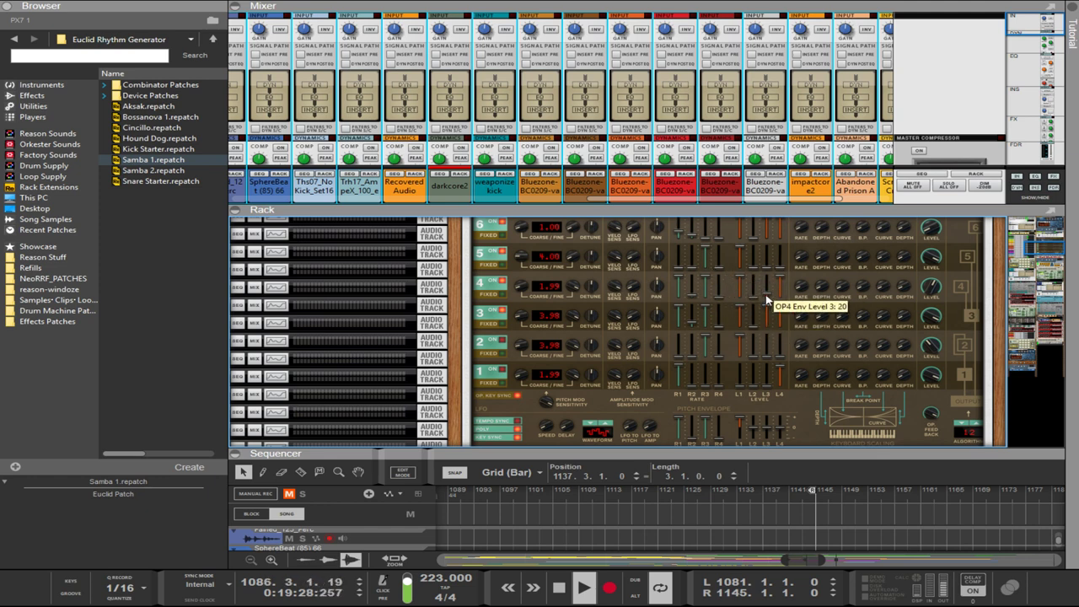
click(705, 296)
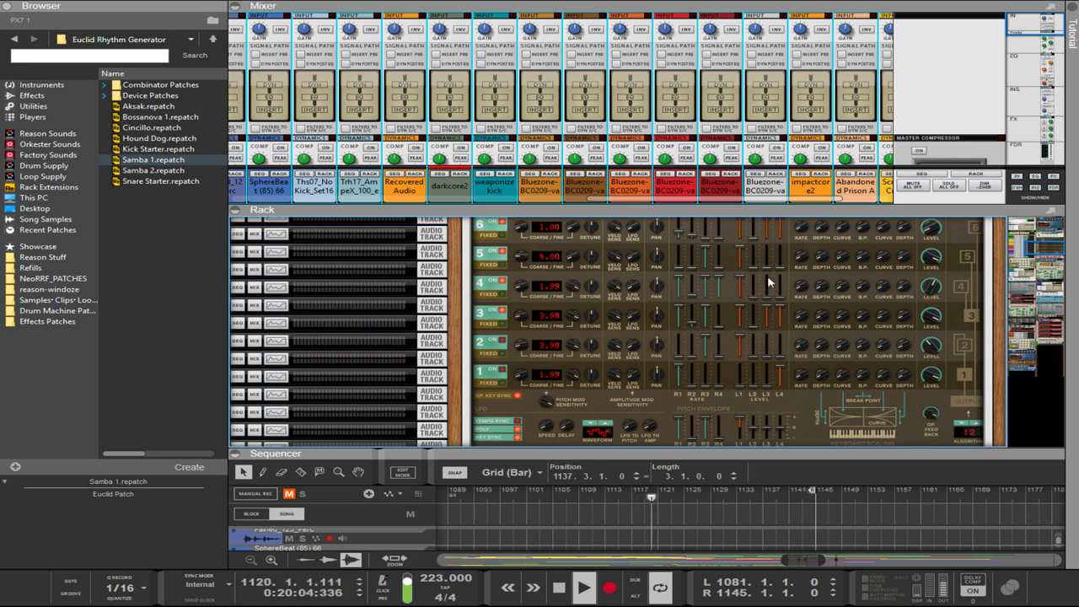
- Pull operator 5's envelope L1 fader down from 99 to 0
scroll(771, 281, up, 1)
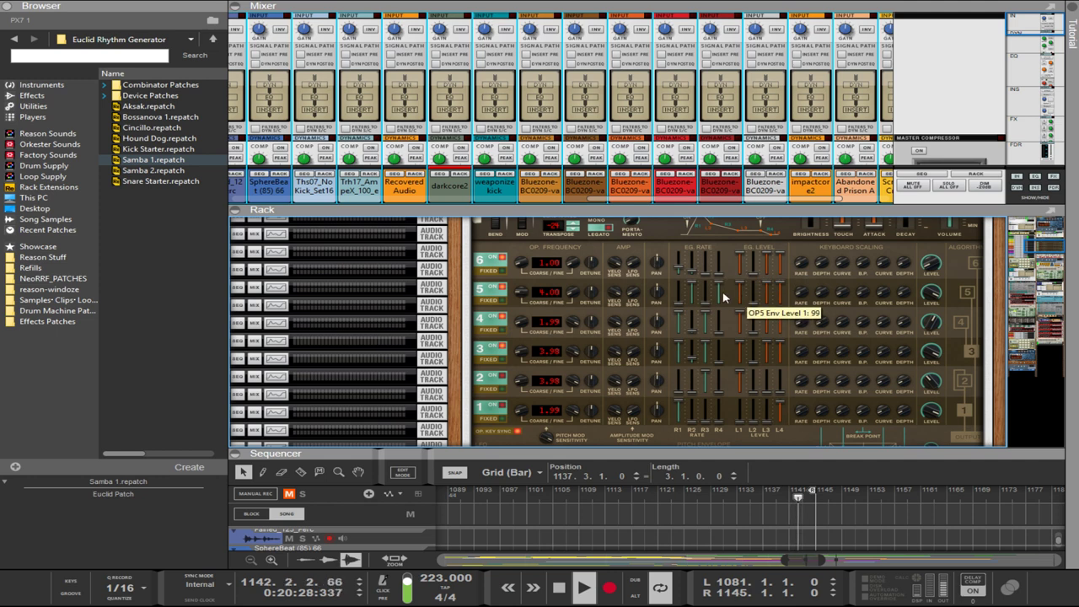
drag(739, 300, 739, 325)
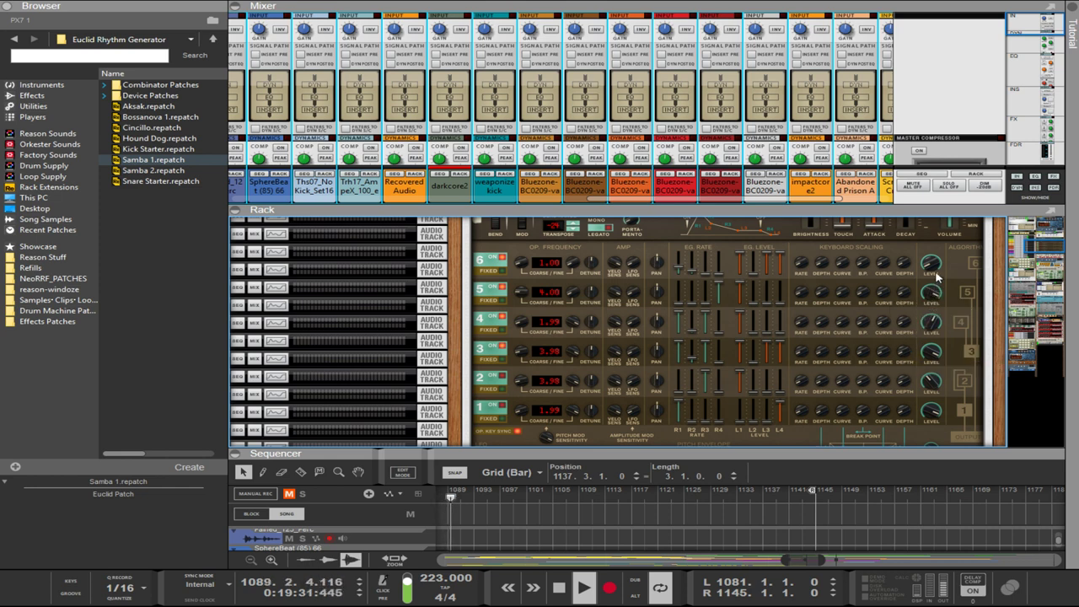
click(504, 347)
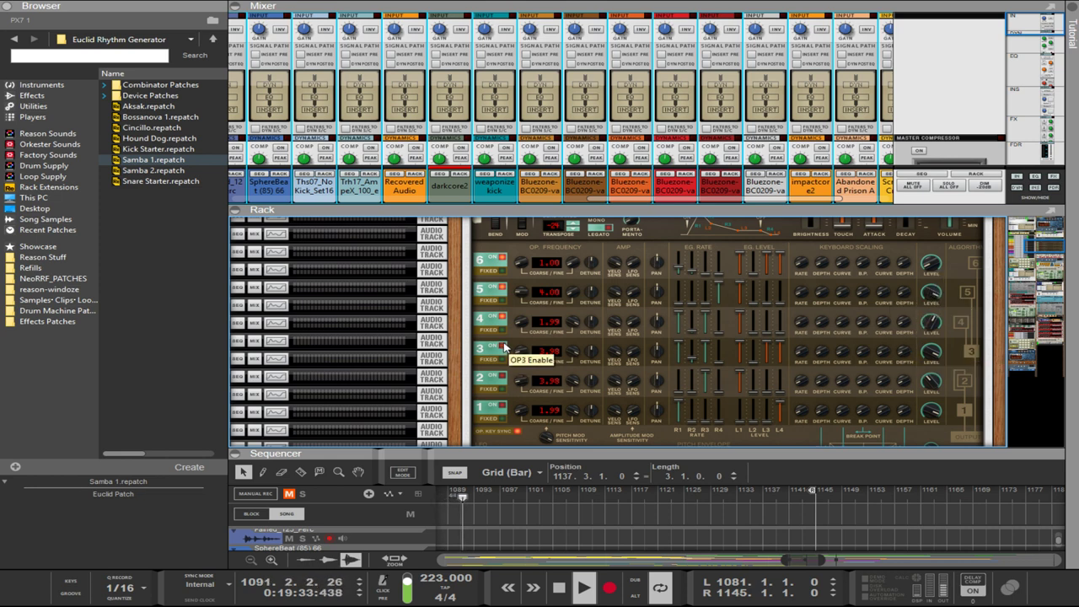
click(503, 348)
click(506, 321)
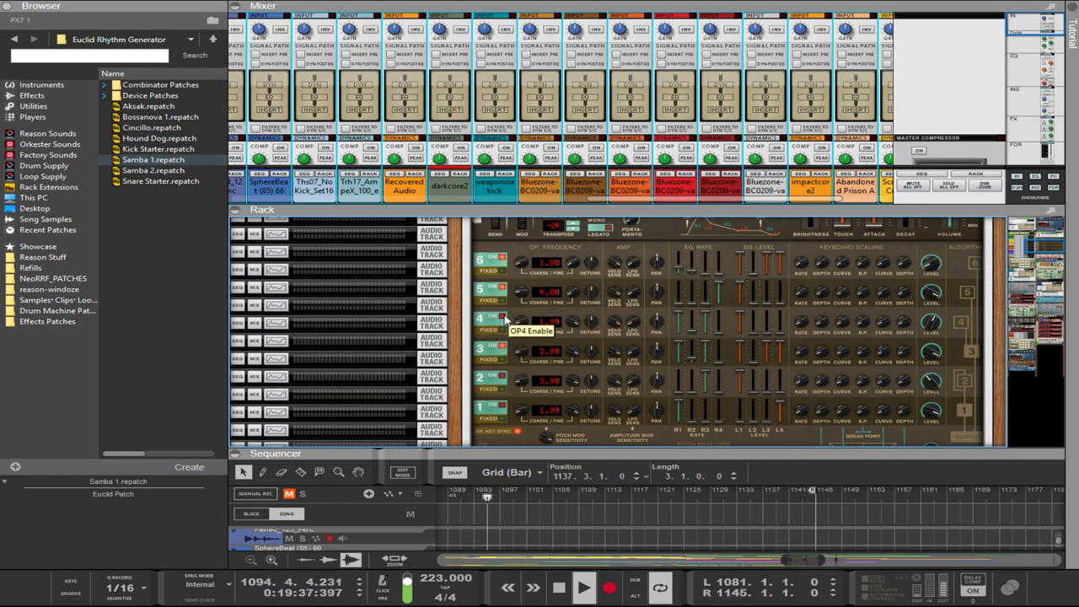
click(506, 320)
click(503, 289)
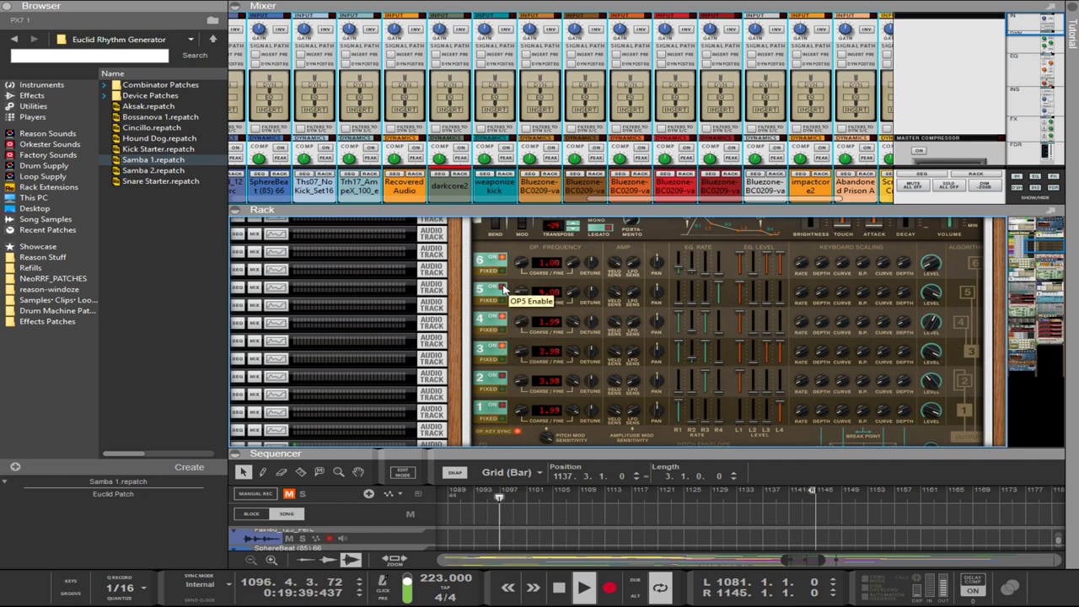
click(504, 289)
click(505, 260)
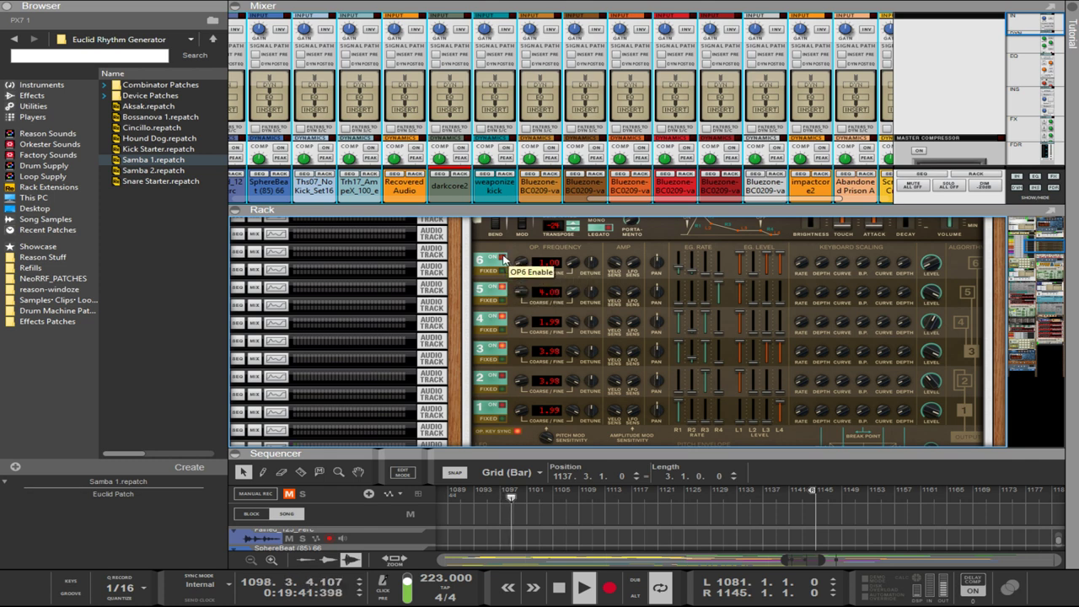
click(505, 260)
click(495, 292)
click(502, 288)
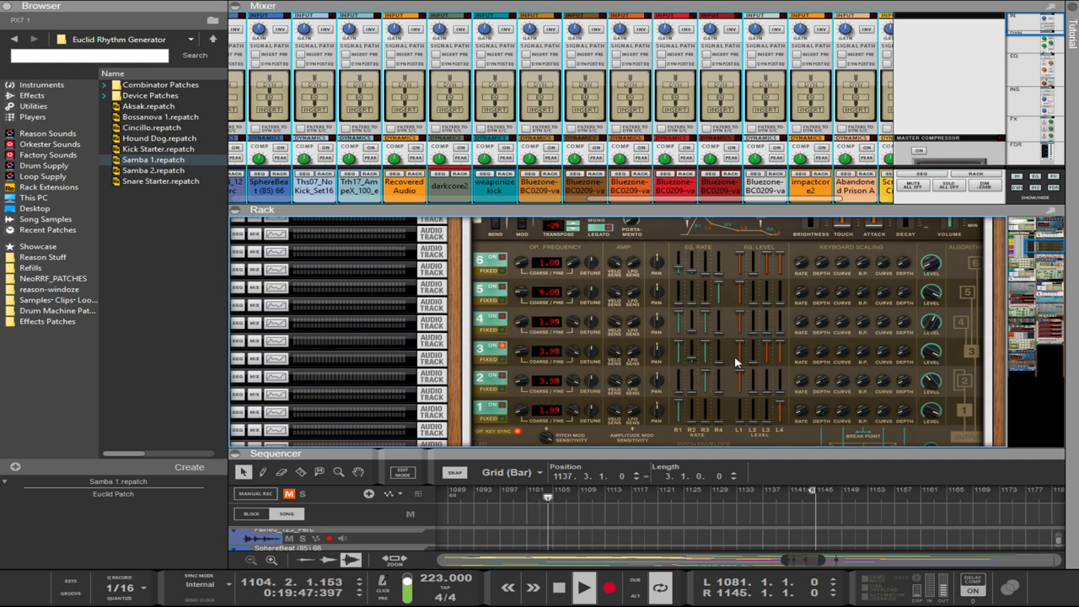
click(503, 317)
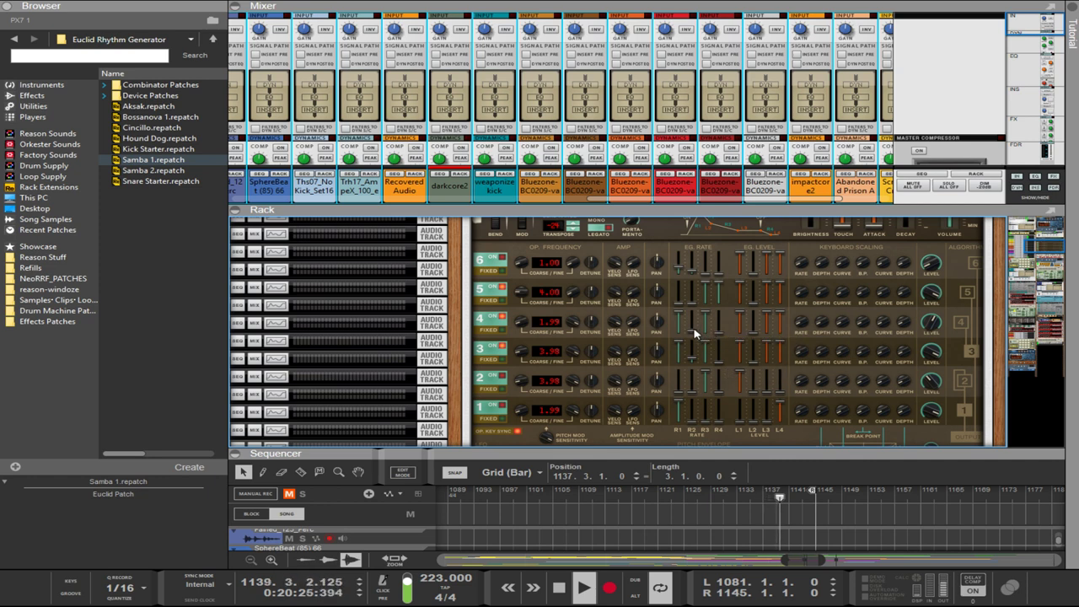
- Set operator 4's rate 2 to 75, then lower OP6 rate 2, max its rate 1, and set coarse 2.00
drag(694, 327, 694, 326)
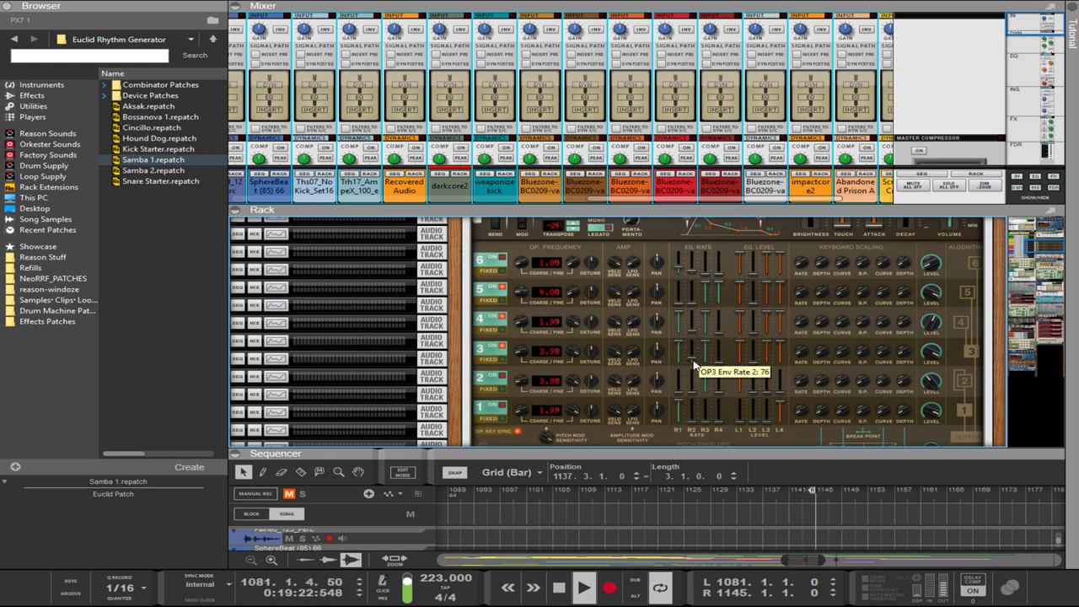
scroll(693, 367, up, 10)
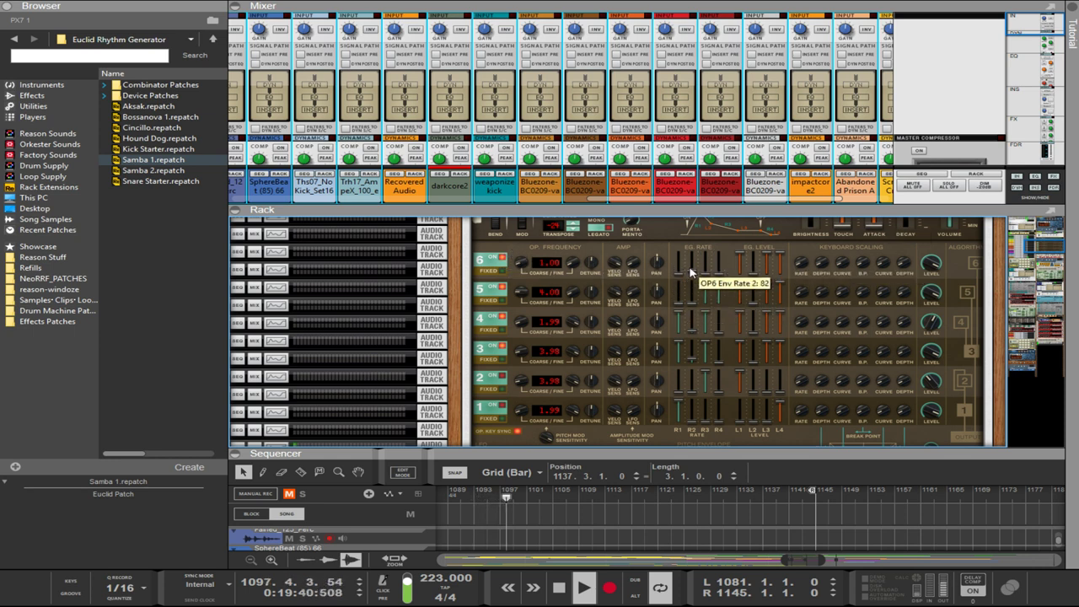
drag(690, 271, 740, 288)
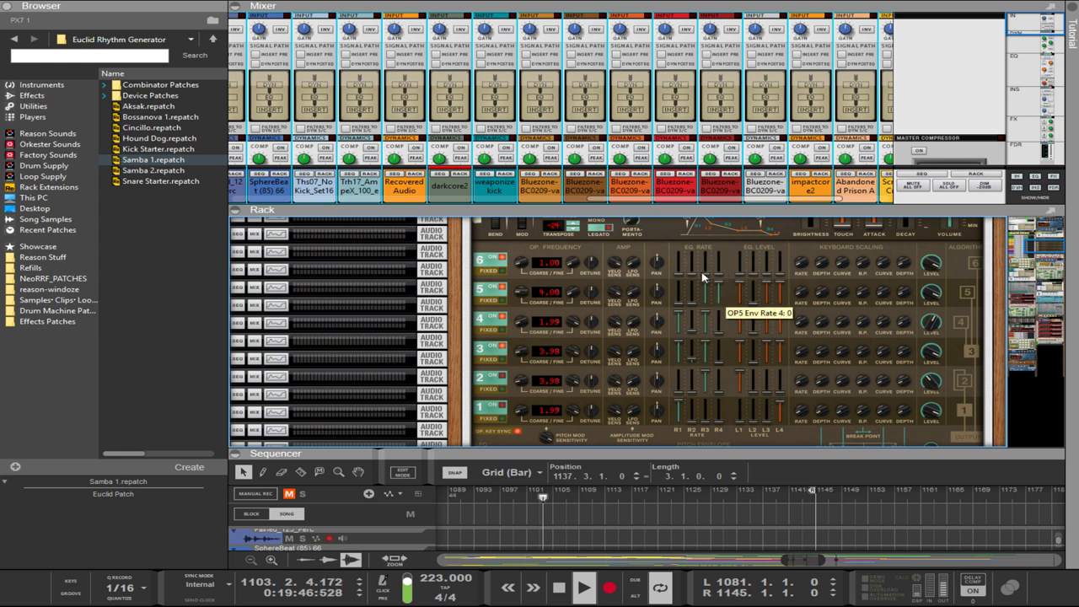
drag(679, 274, 739, 244)
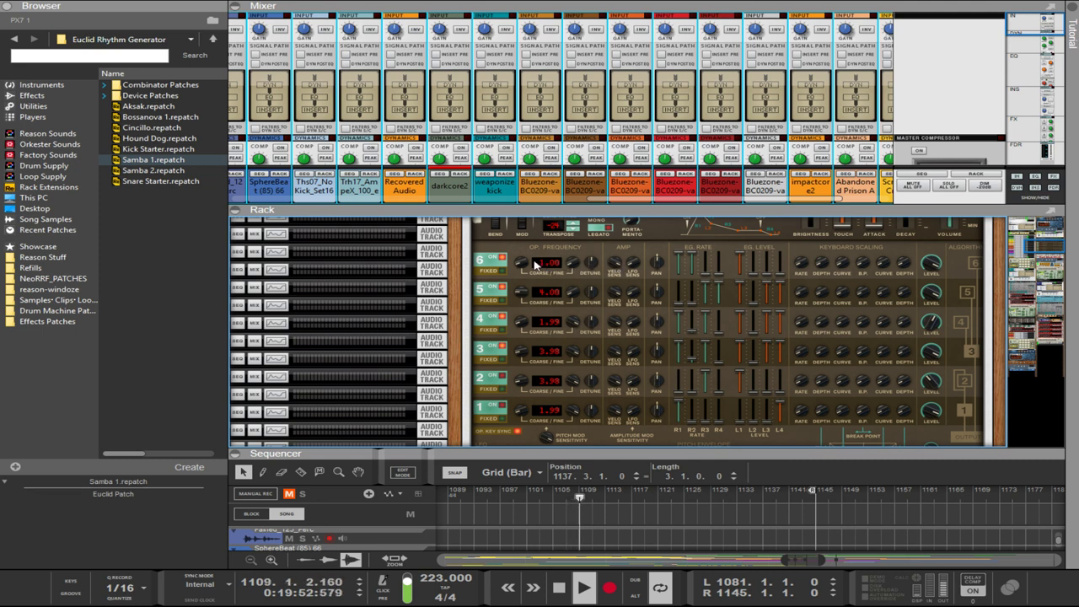
mouse_move(534, 264)
mouse_down()
mouse_move(519, 258)
mouse_move(531, 278)
mouse_up()
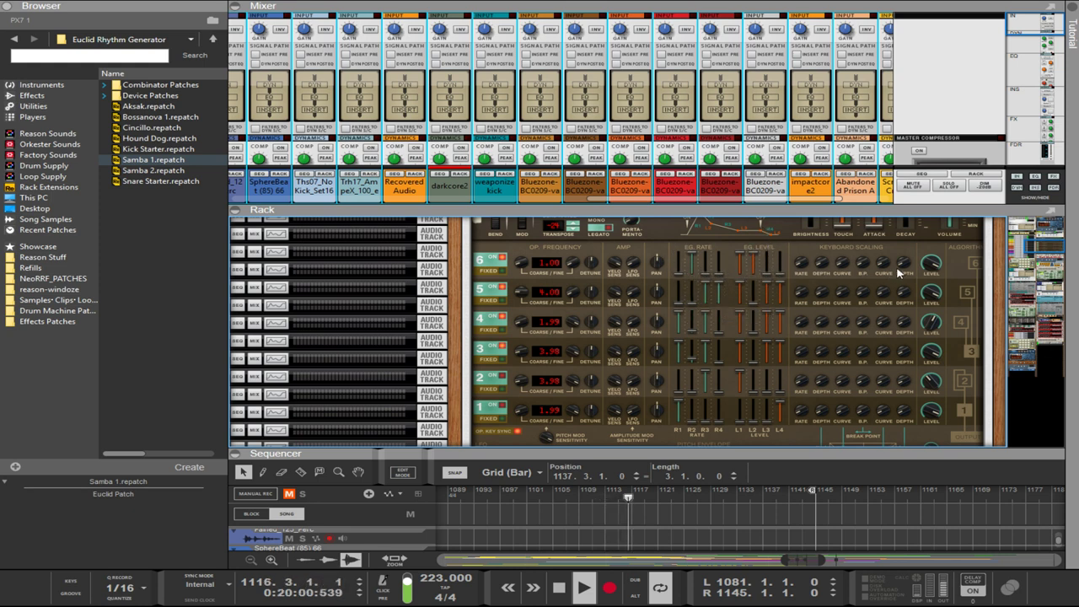
- Set operator 6's envelope rate 3 to 99 and operator 3's level 4 to 90
click(689, 272)
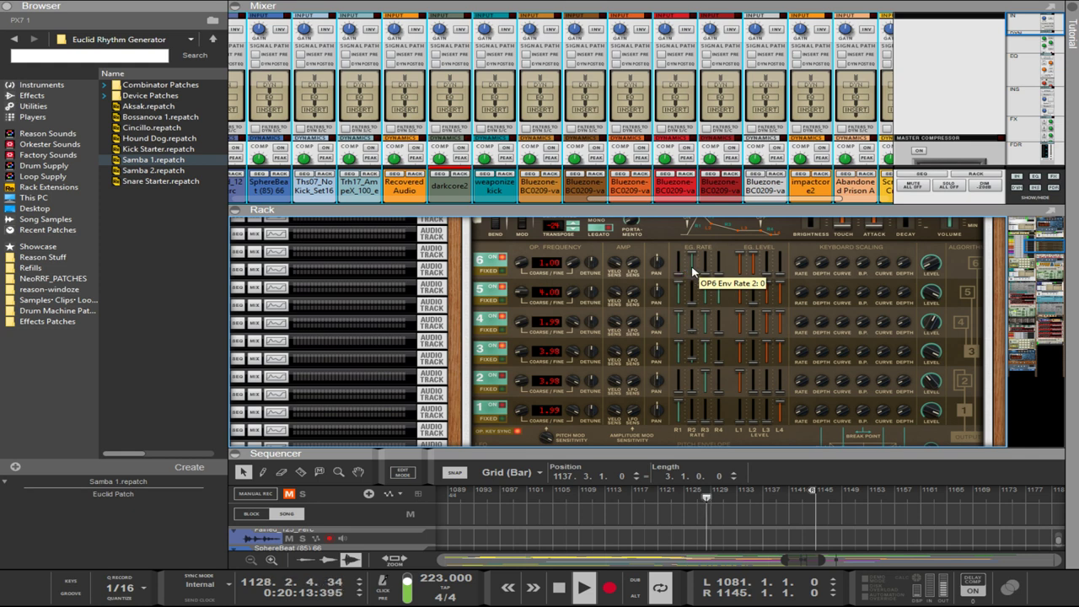
click(698, 268)
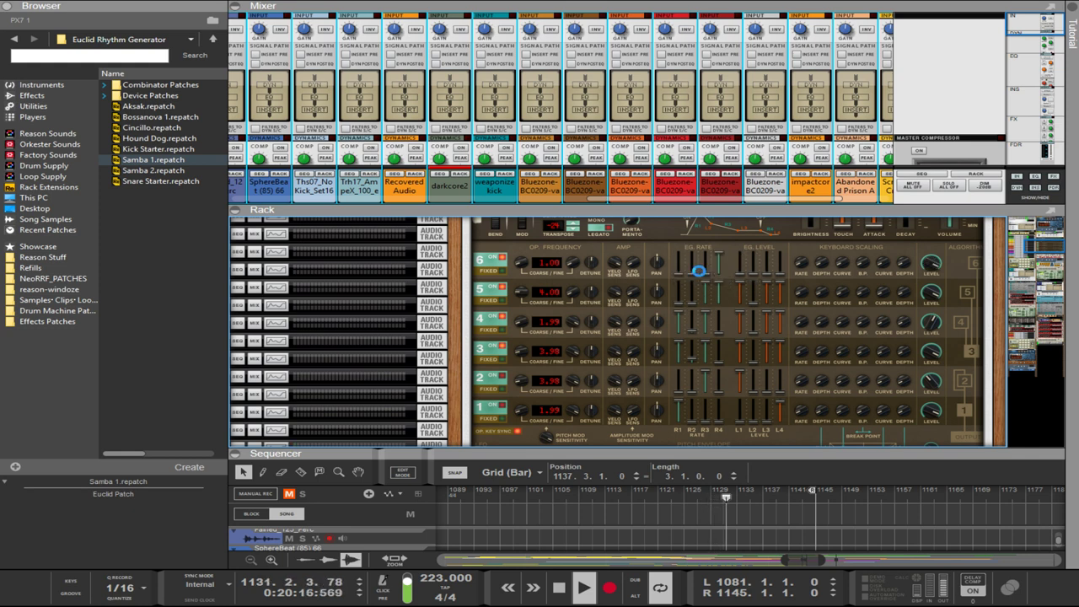
click(699, 273)
click(699, 273)
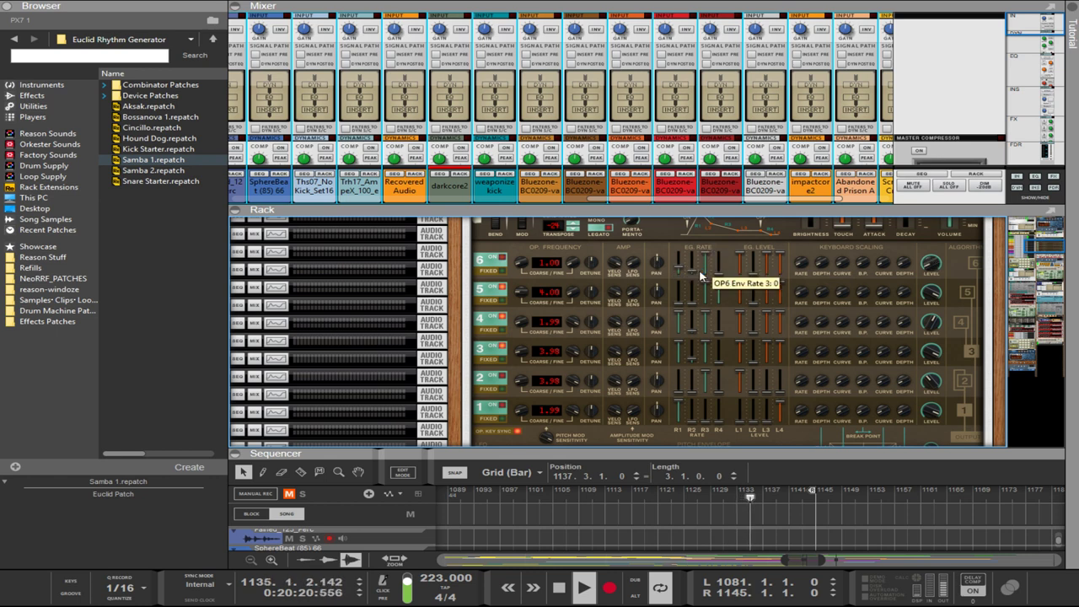
click(698, 271)
click(699, 272)
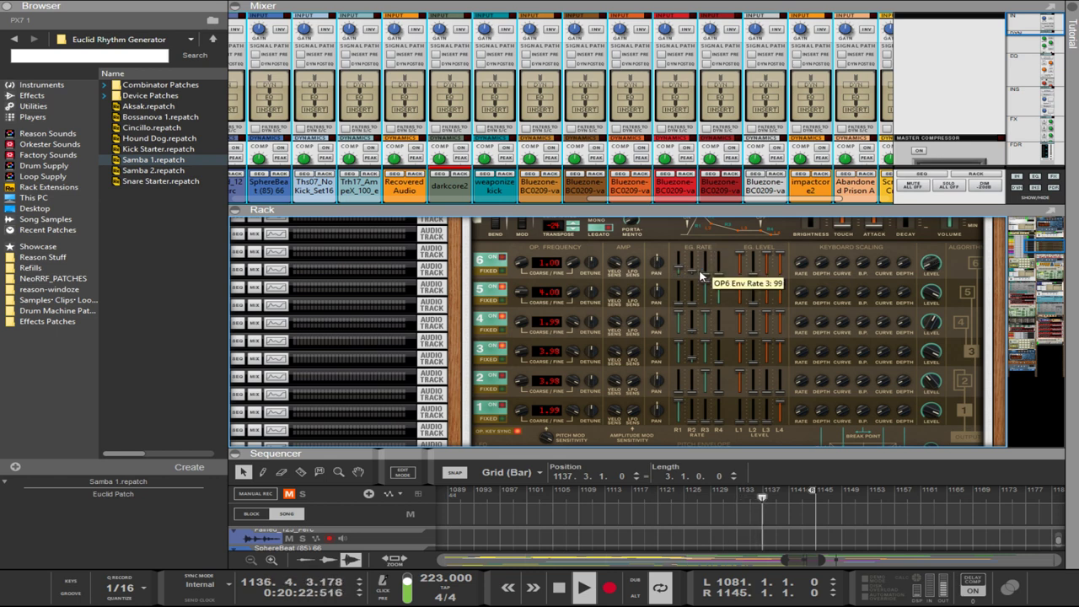
click(699, 271)
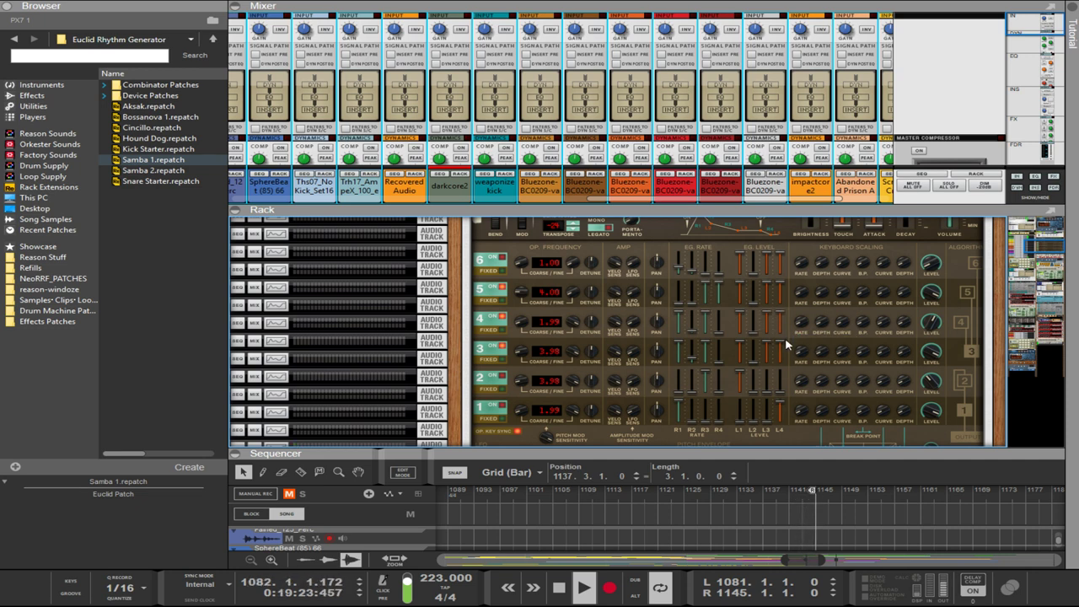
mouse_move(783, 347)
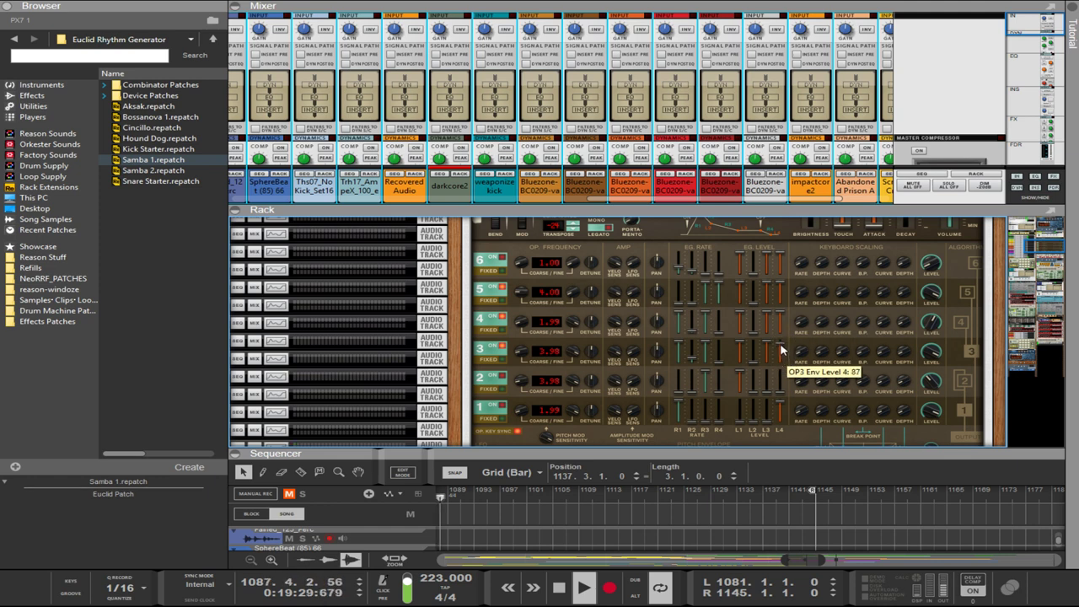
drag(781, 345, 781, 344)
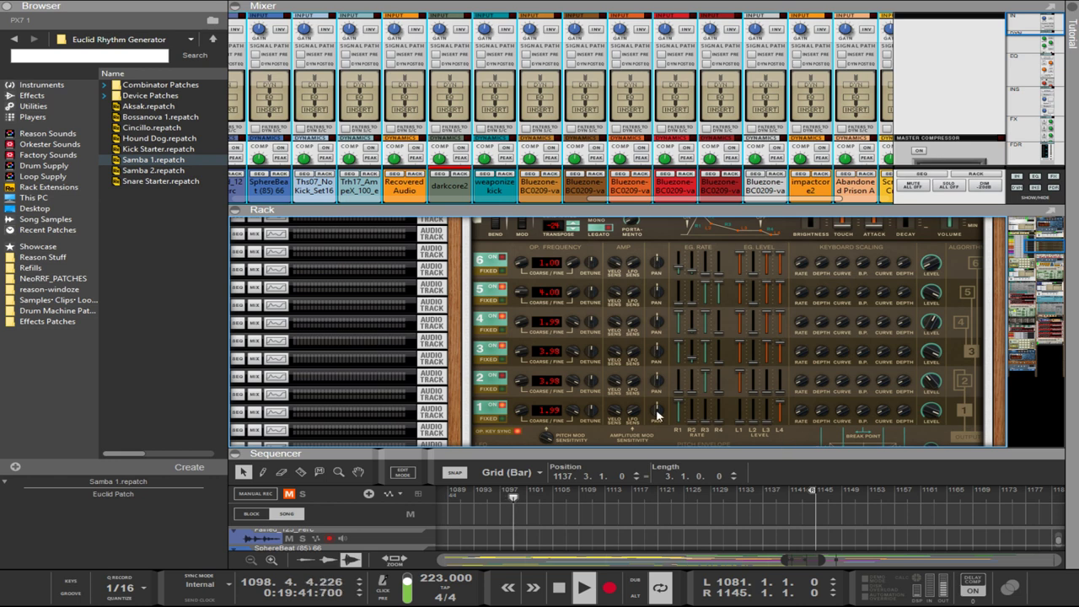
- Step the PX7 algorithm from 13 up past 25, settling on a new operator routing
scroll(717, 425, down, 3)
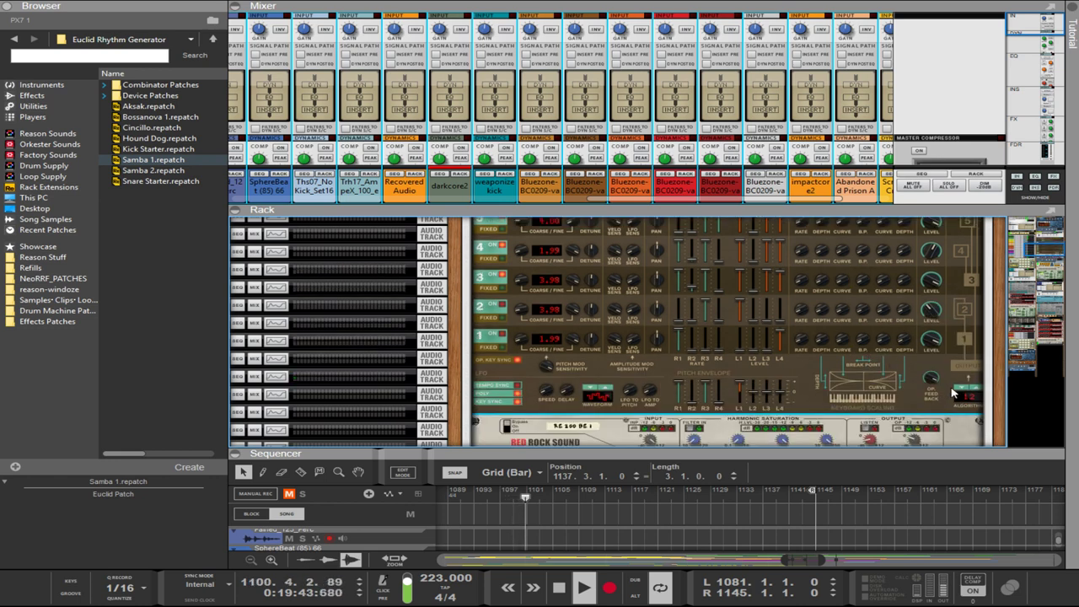
scroll(978, 390, up, 2)
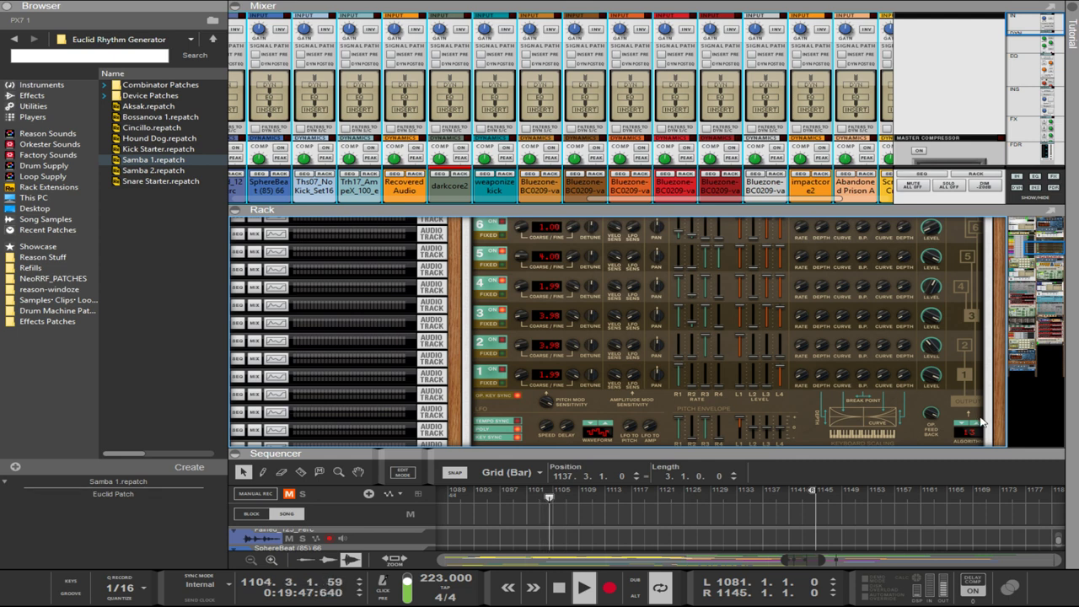
click(977, 424)
click(976, 426)
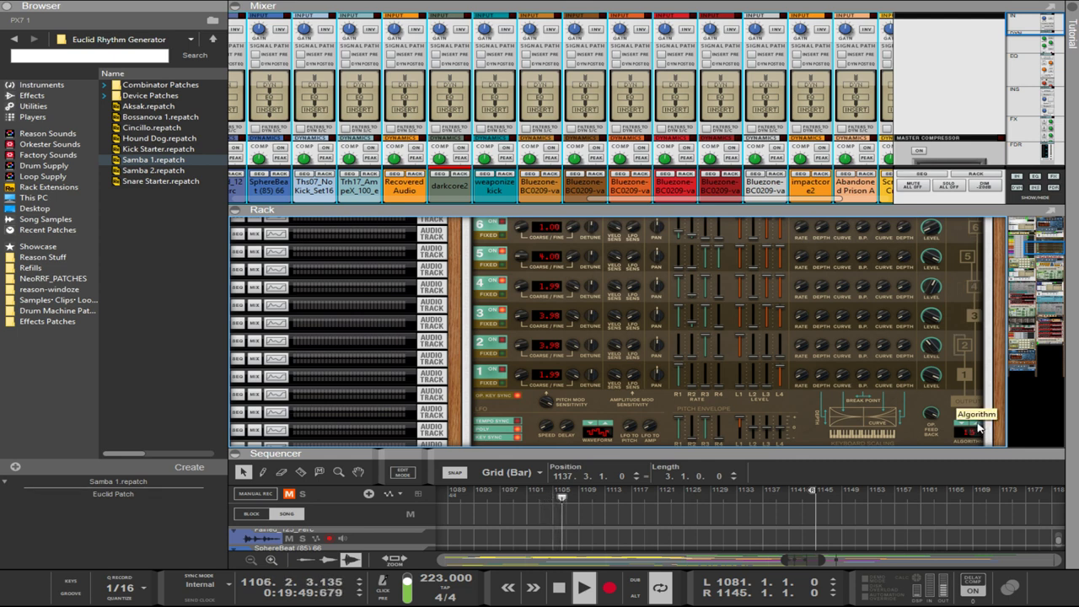
click(976, 427)
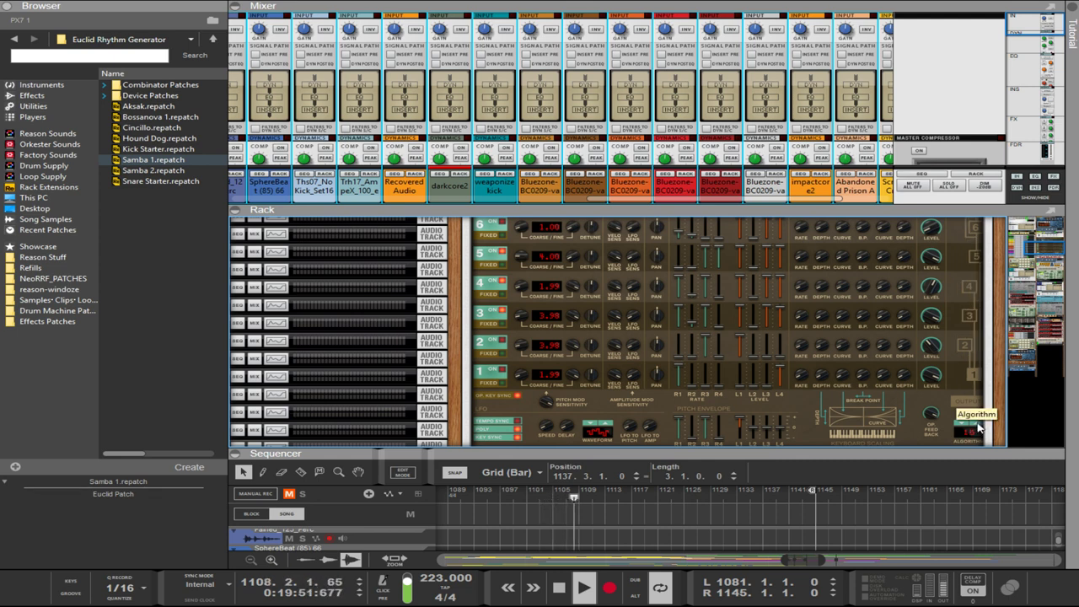
click(977, 427)
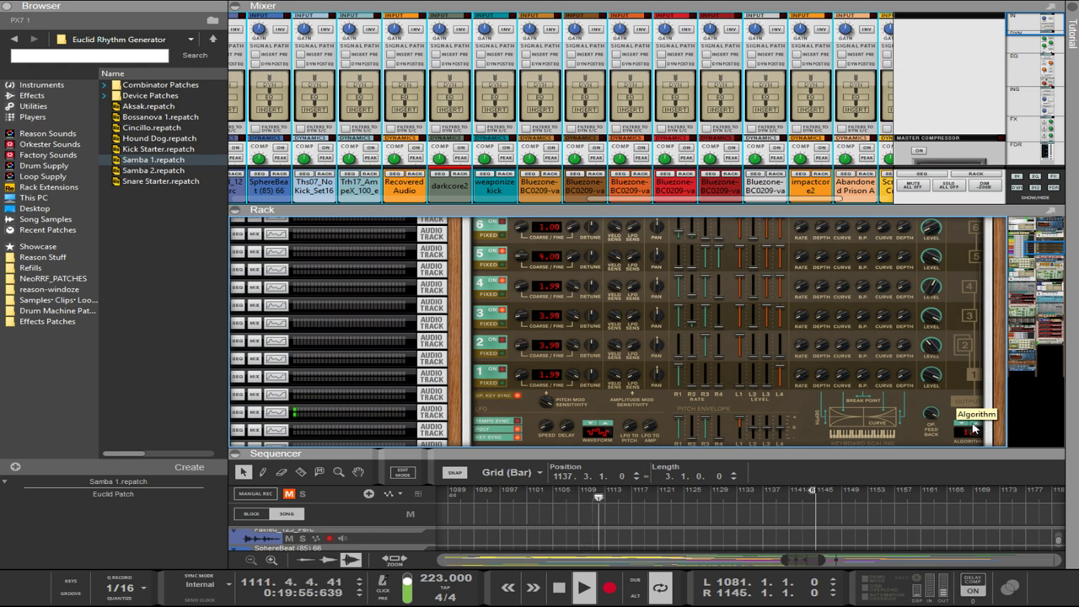
click(975, 425)
click(976, 424)
click(976, 424)
click(976, 424)
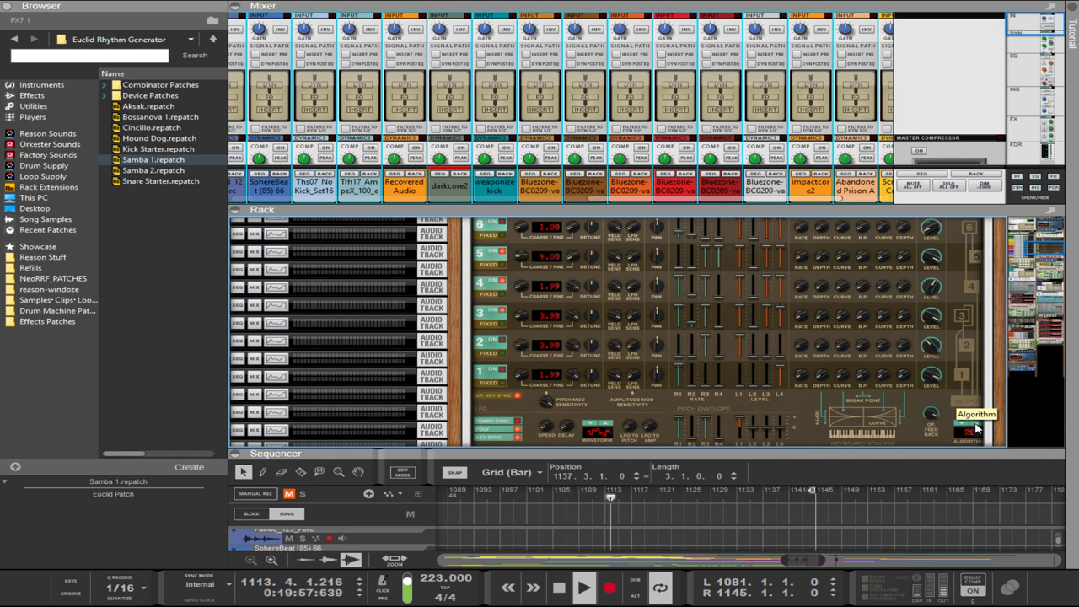
click(975, 428)
click(975, 428)
click(966, 427)
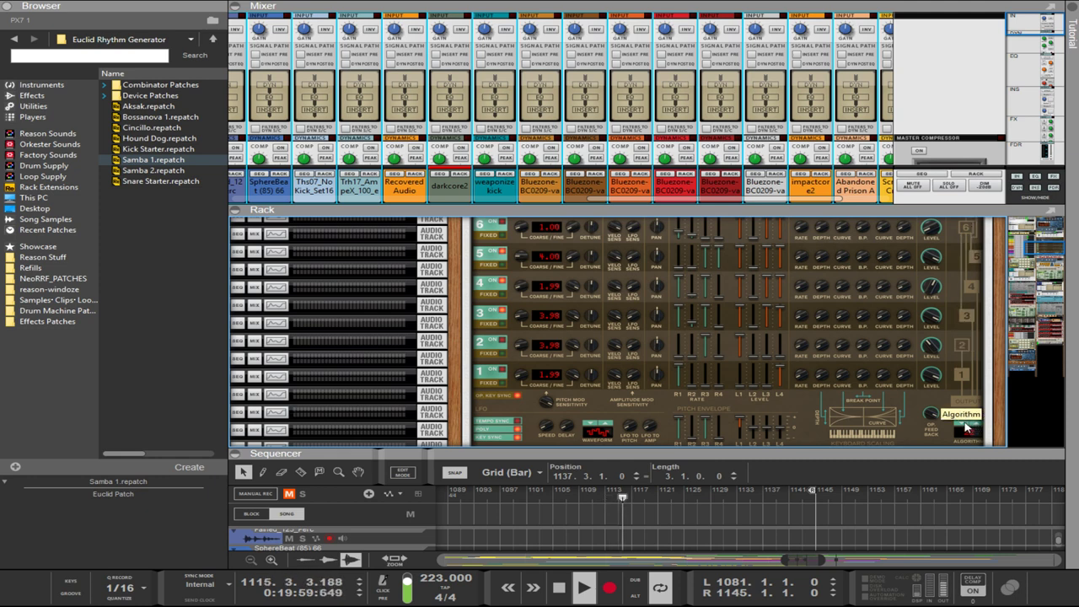
click(976, 428)
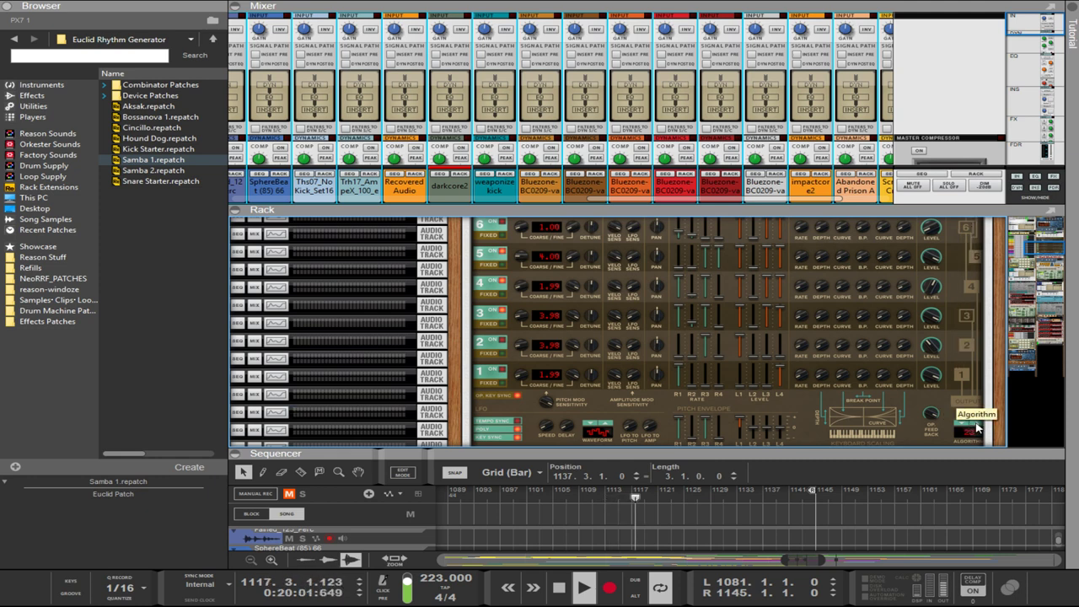
click(976, 427)
click(976, 428)
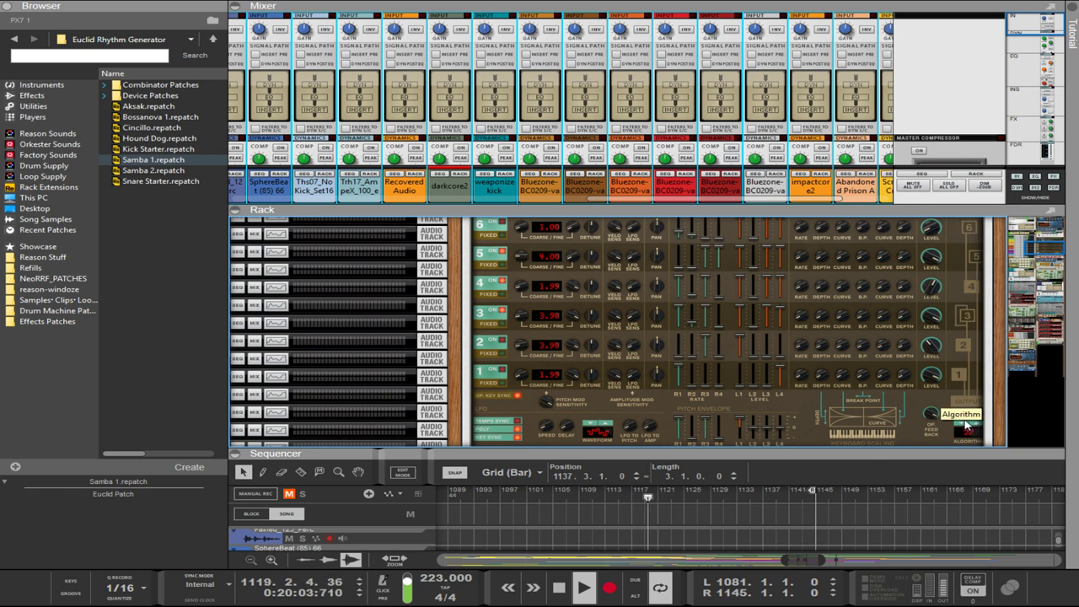
click(974, 426)
click(973, 425)
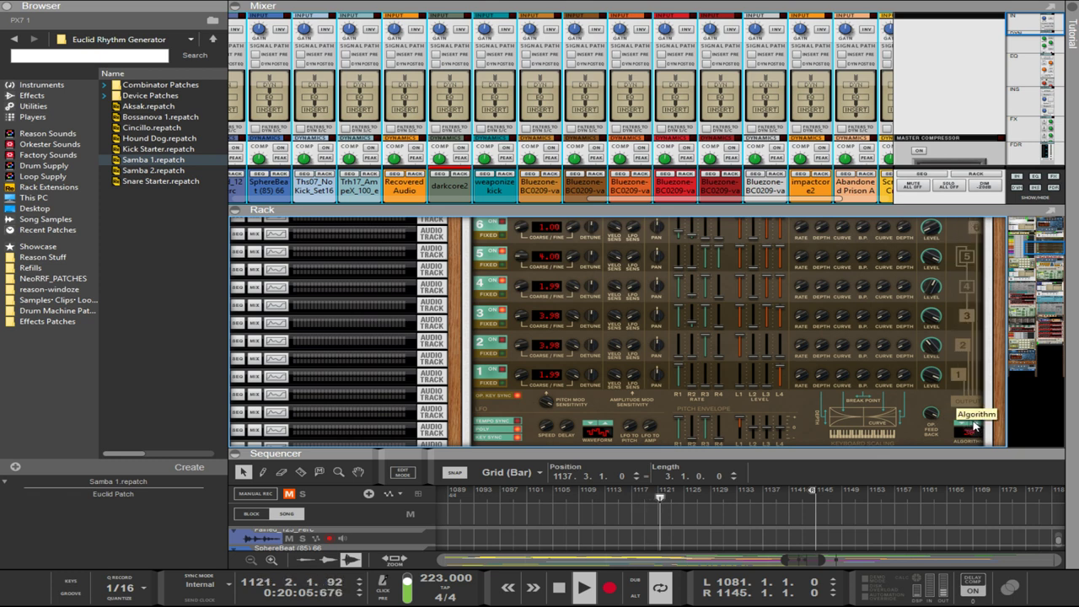
click(974, 426)
click(974, 425)
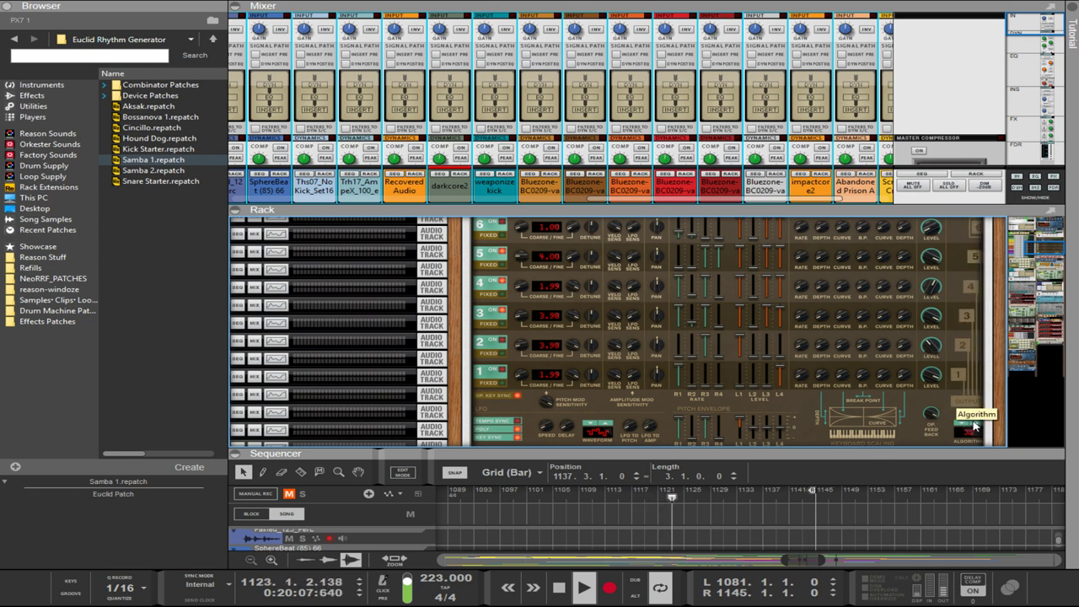
click(974, 425)
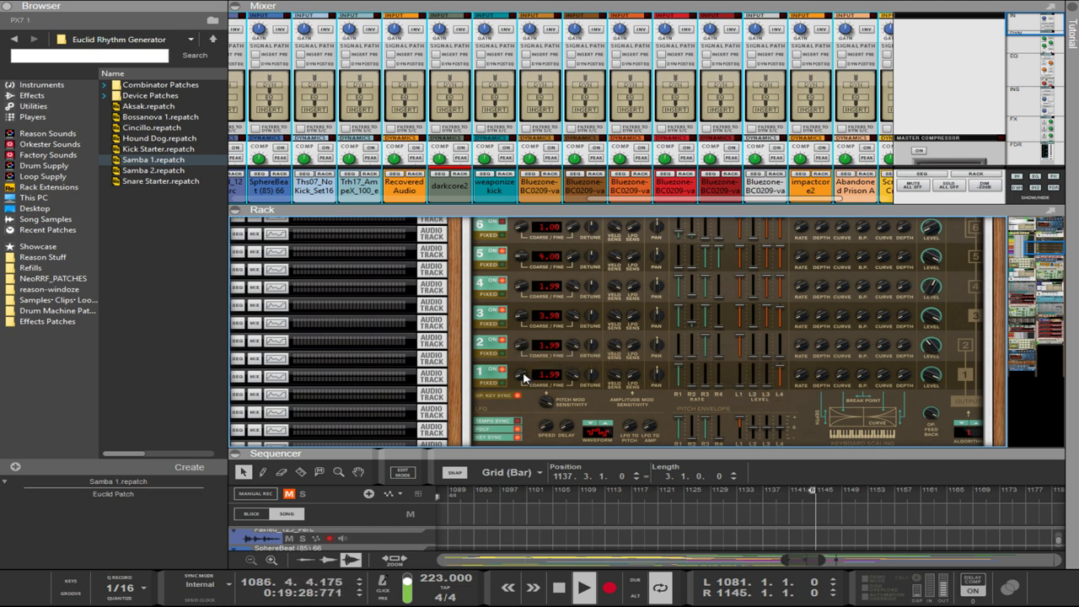
- Retune operator 1 to 3.98 and set its envelope rate 2 to 57
drag(522, 375, 521, 367)
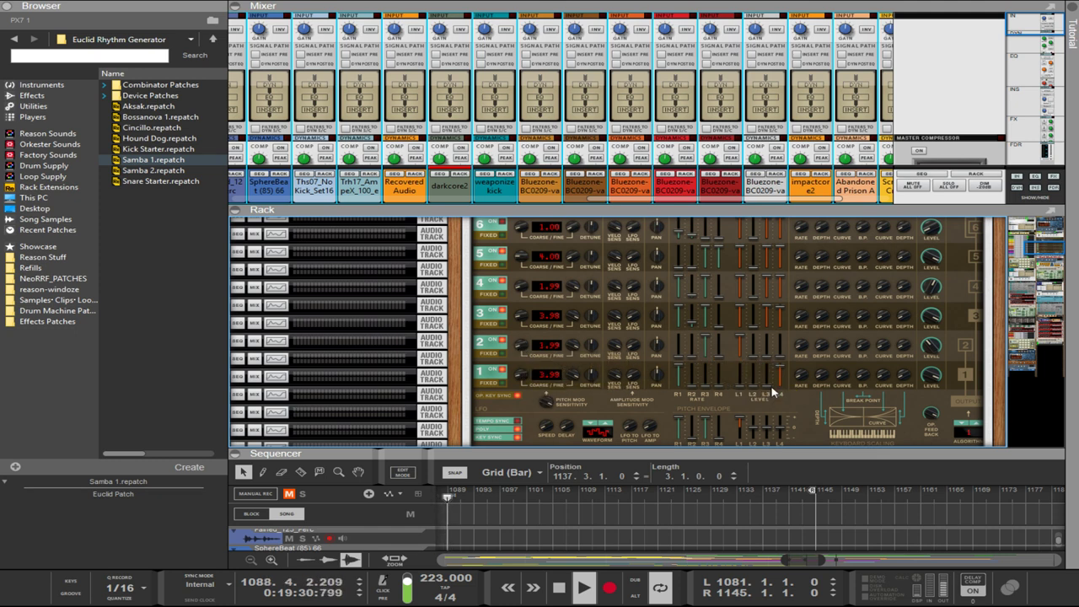
click(692, 377)
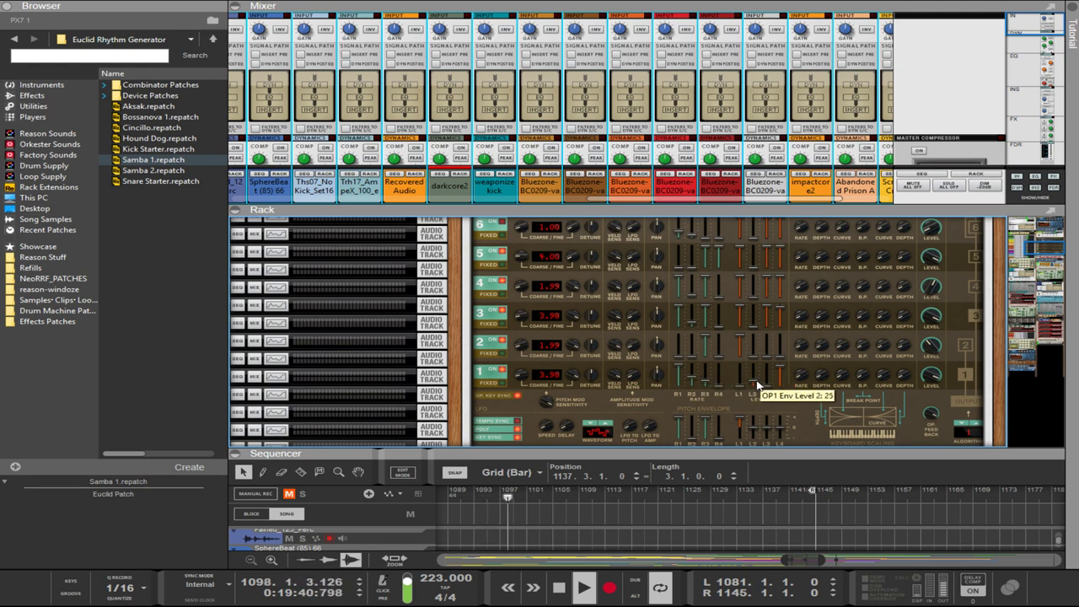
scroll(759, 384, up, 3)
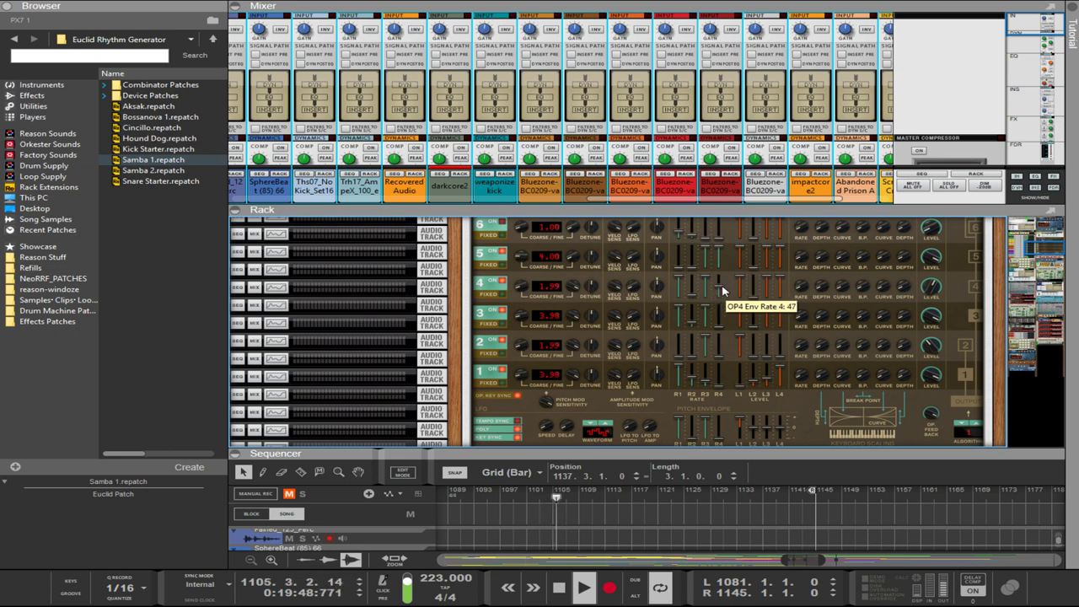
- Set operator 4's envelope rates 1–4 to 61, 0, 0 and 99
mouse_move(722, 291)
mouse_down()
mouse_move(720, 279)
mouse_move(715, 291)
mouse_move(734, 305)
mouse_up()
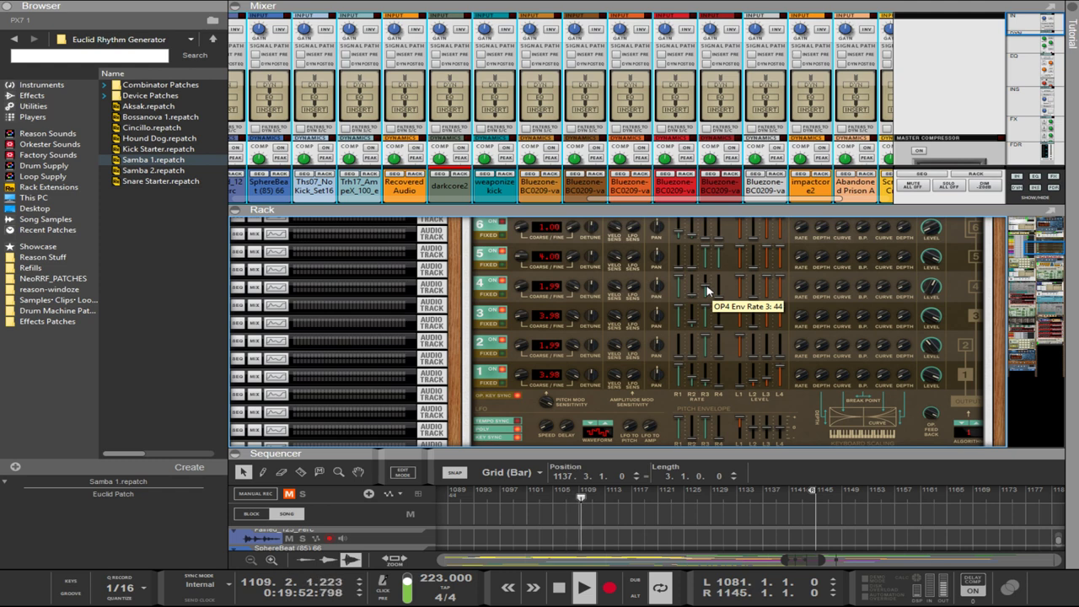
drag(679, 281, 679, 288)
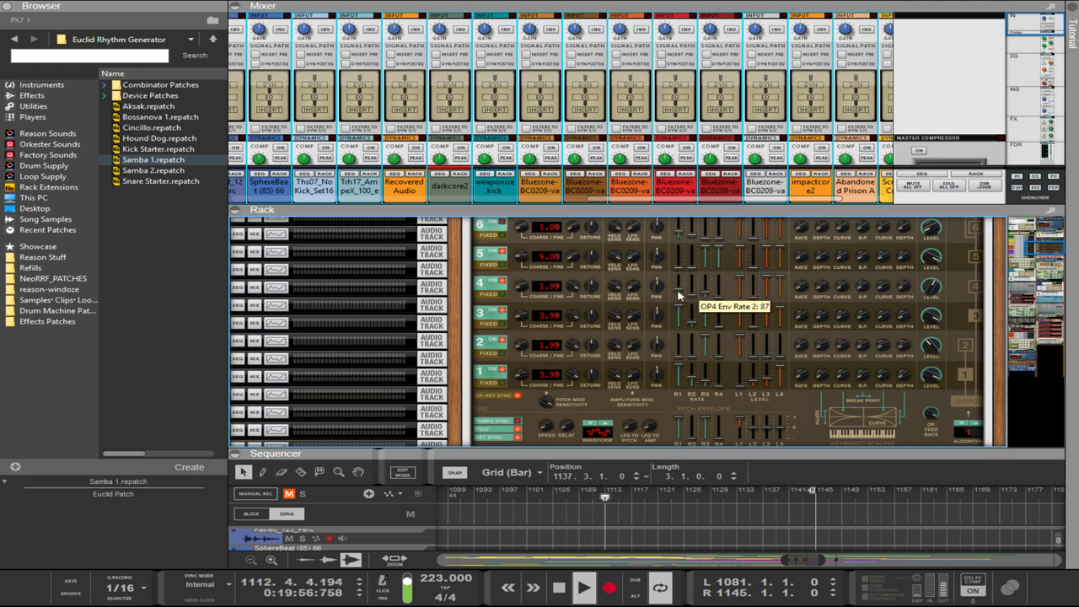
drag(704, 294, 699, 268)
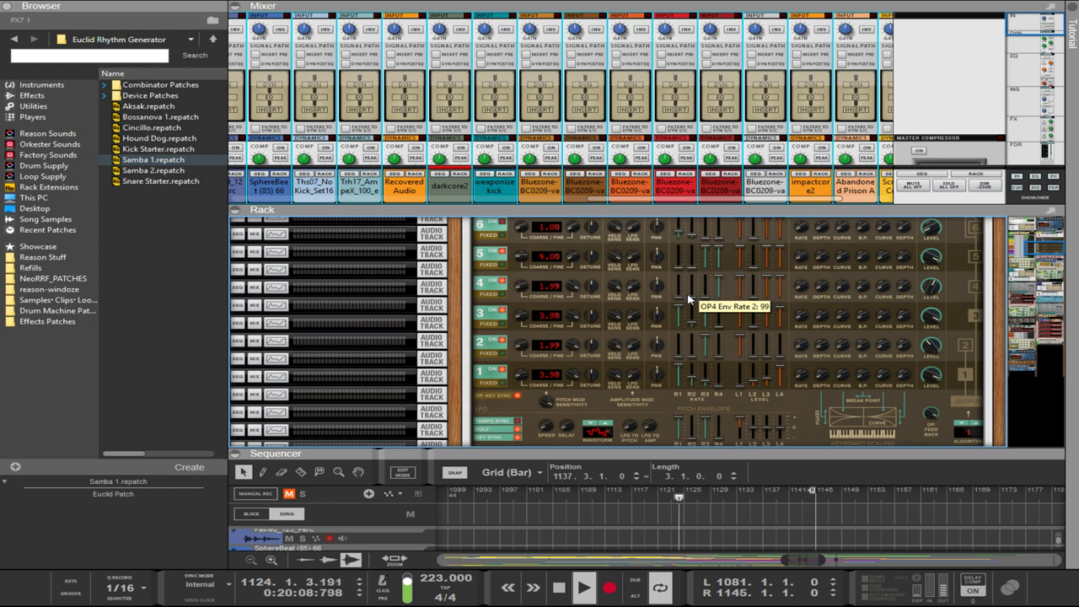
ctrl+click(688, 299)
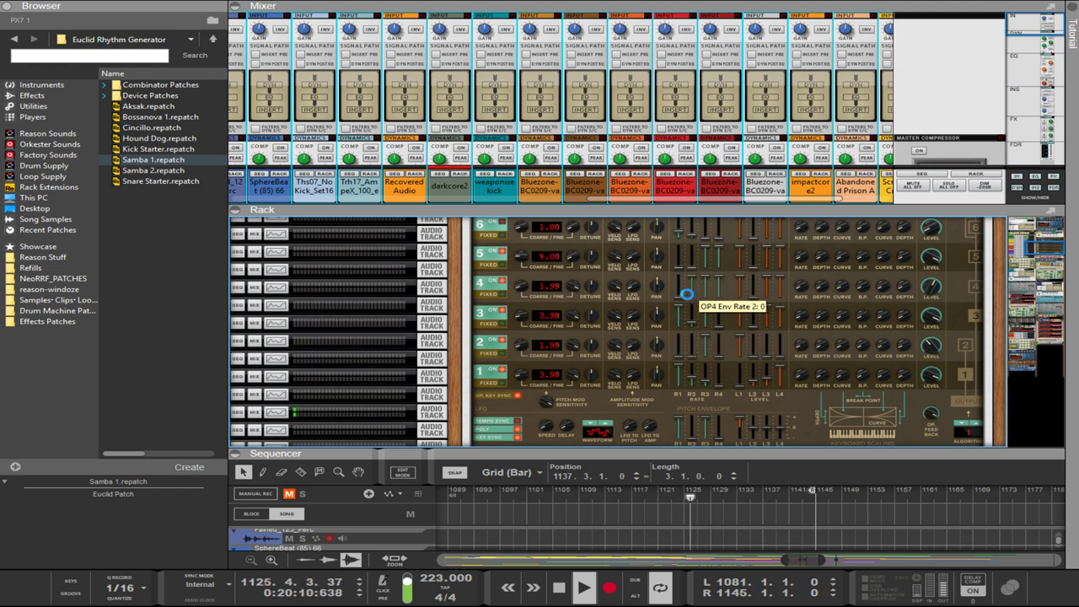
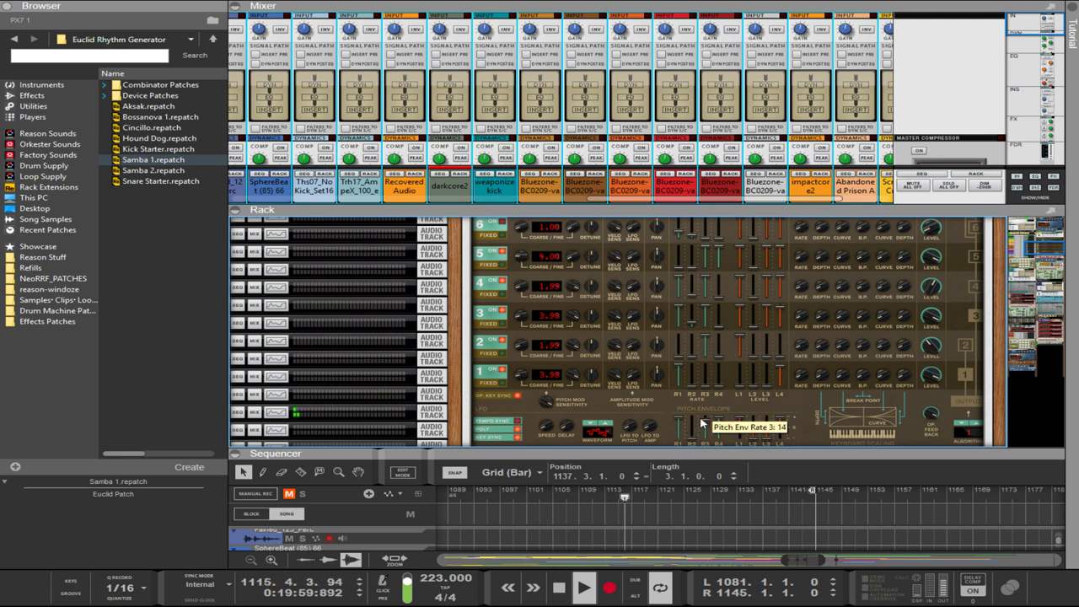
- Reshape the PX7 pitch envelope: rate 3 to 39, level 3 below zero, level 2 near maximum, rate 2 to 63
drag(706, 426, 709, 434)
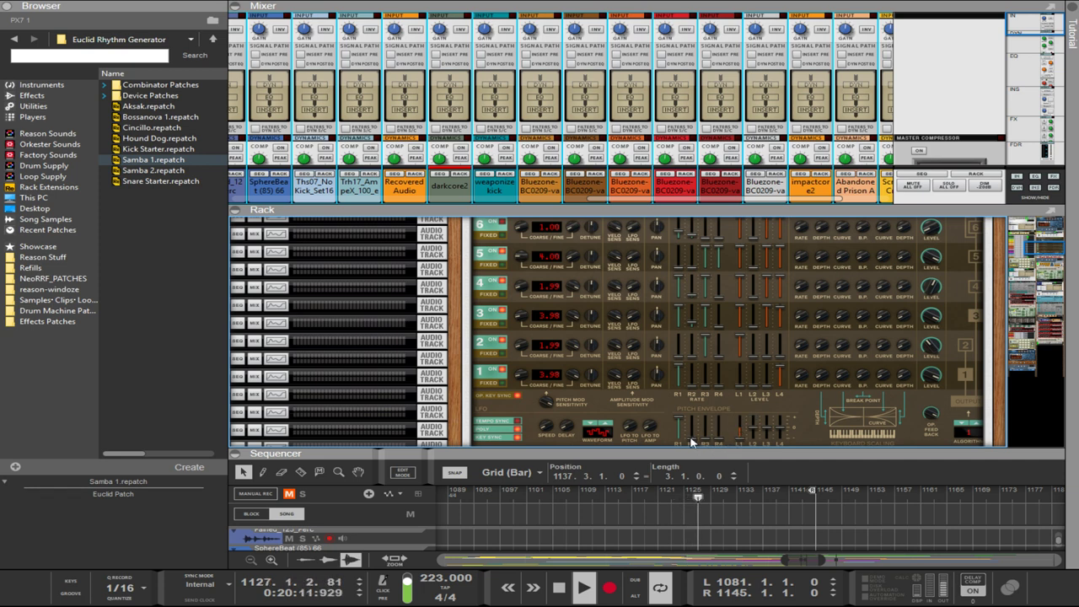
mouse_move(695, 432)
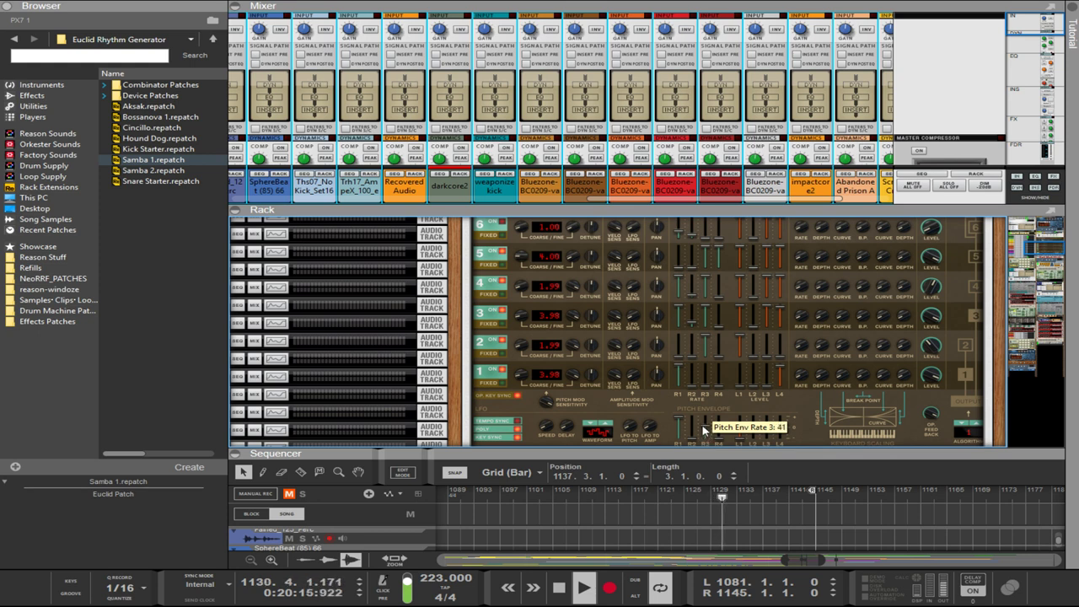
drag(693, 435, 696, 406)
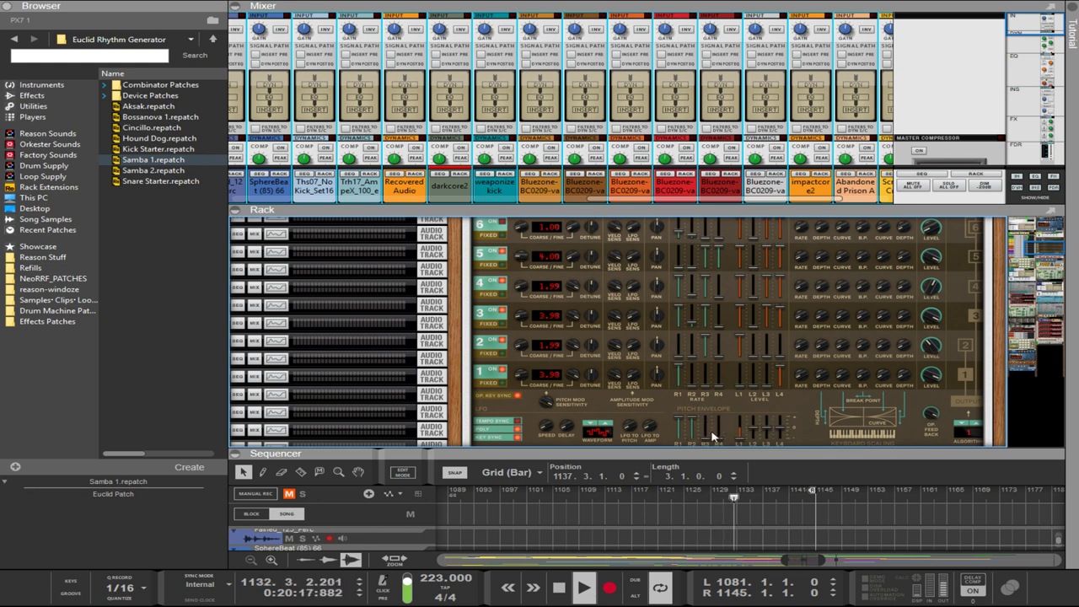
mouse_move(715, 442)
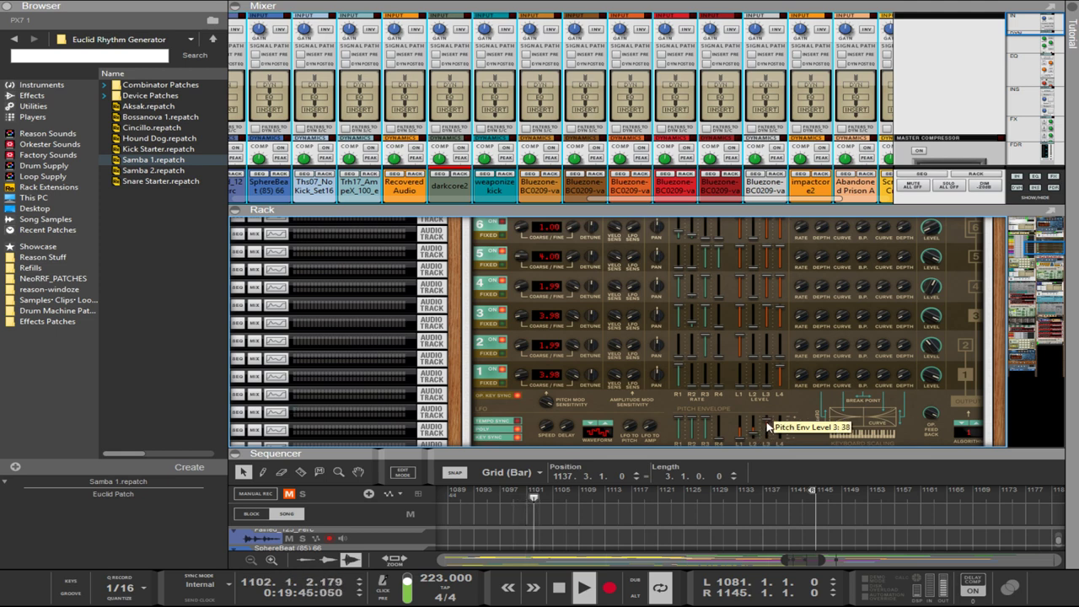
drag(769, 421, 753, 400)
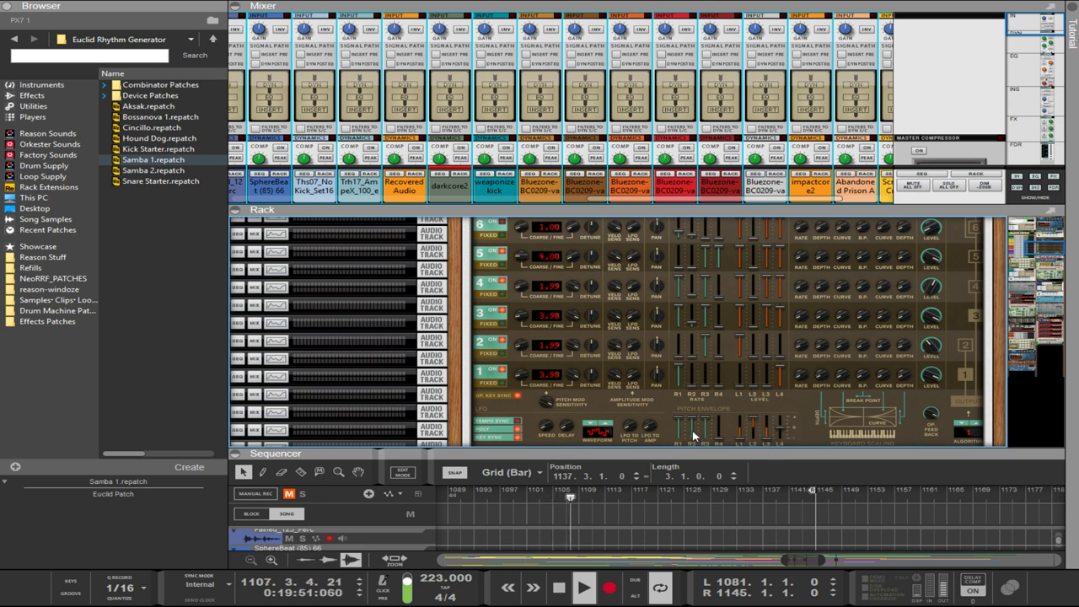
mouse_move(696, 436)
mouse_down()
mouse_move(693, 447)
mouse_move(685, 429)
mouse_up()
mouse_move(681, 435)
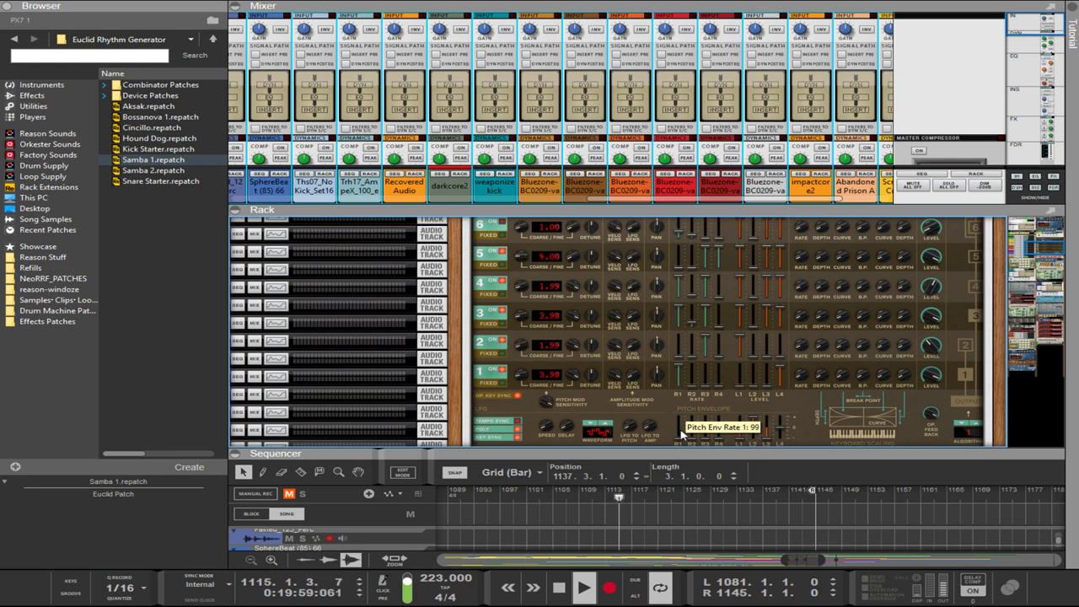
drag(690, 438, 691, 406)
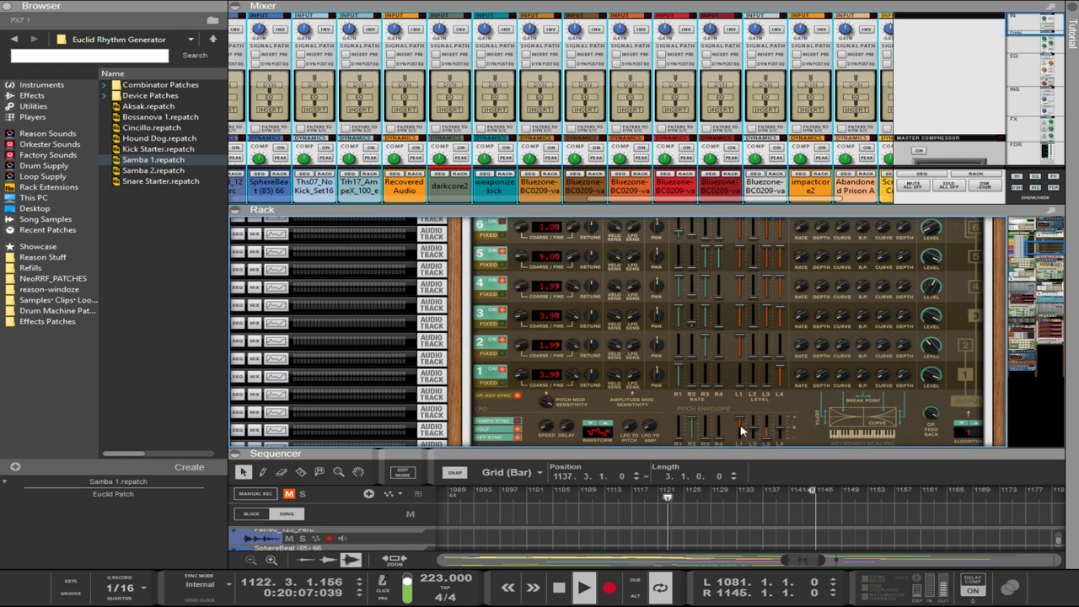
drag(753, 429, 756, 407)
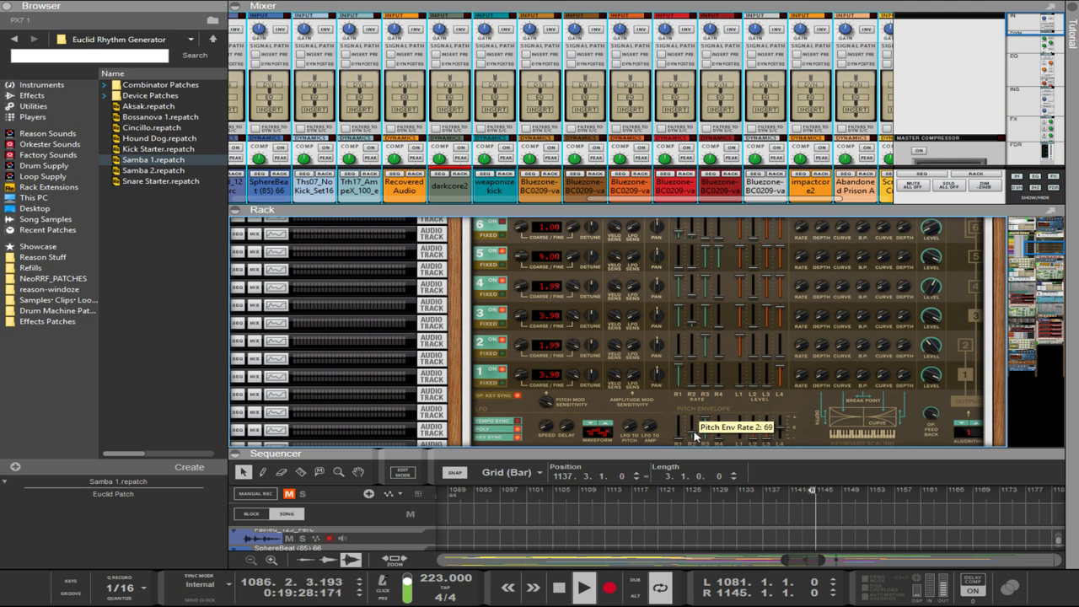
scroll(695, 438, up, 3)
drag(693, 430, 644, 458)
scroll(754, 357, down, 5)
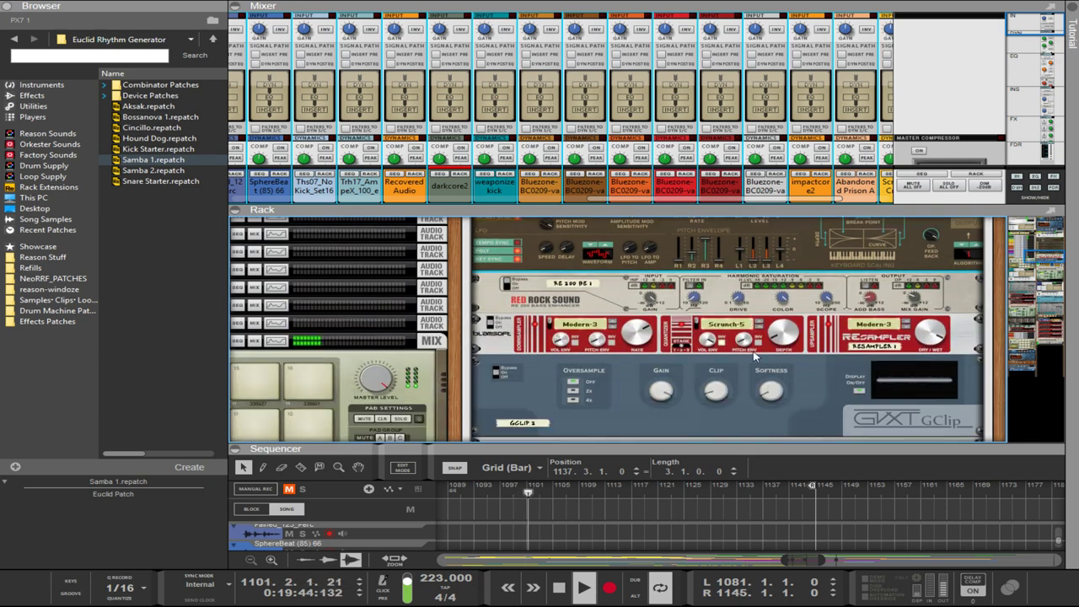
scroll(755, 357, down, 4)
scroll(725, 367, up, 2)
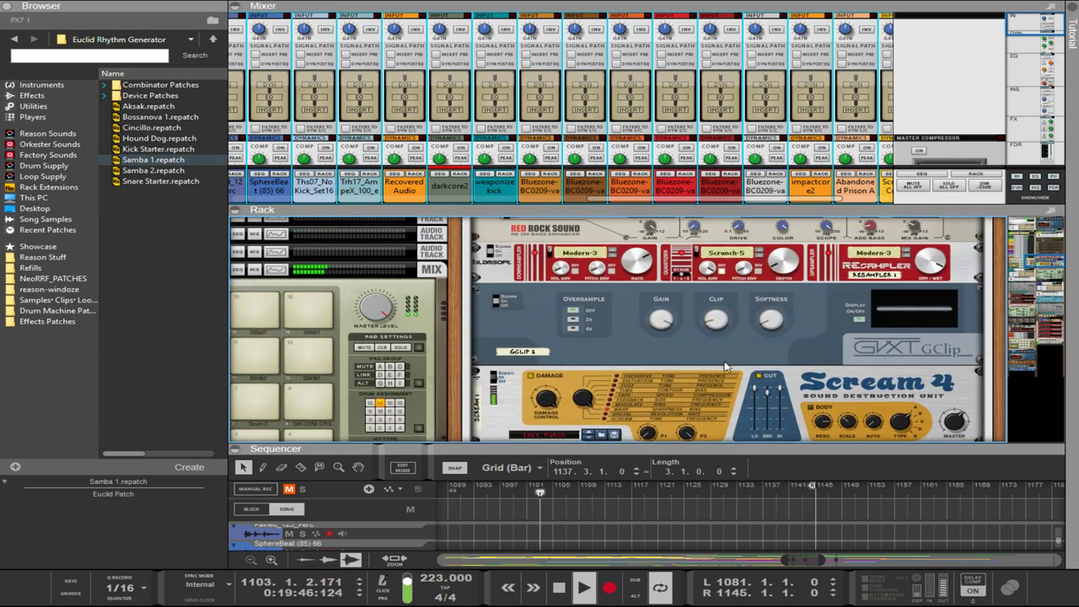
scroll(725, 367, up, 2)
scroll(725, 366, down, 7)
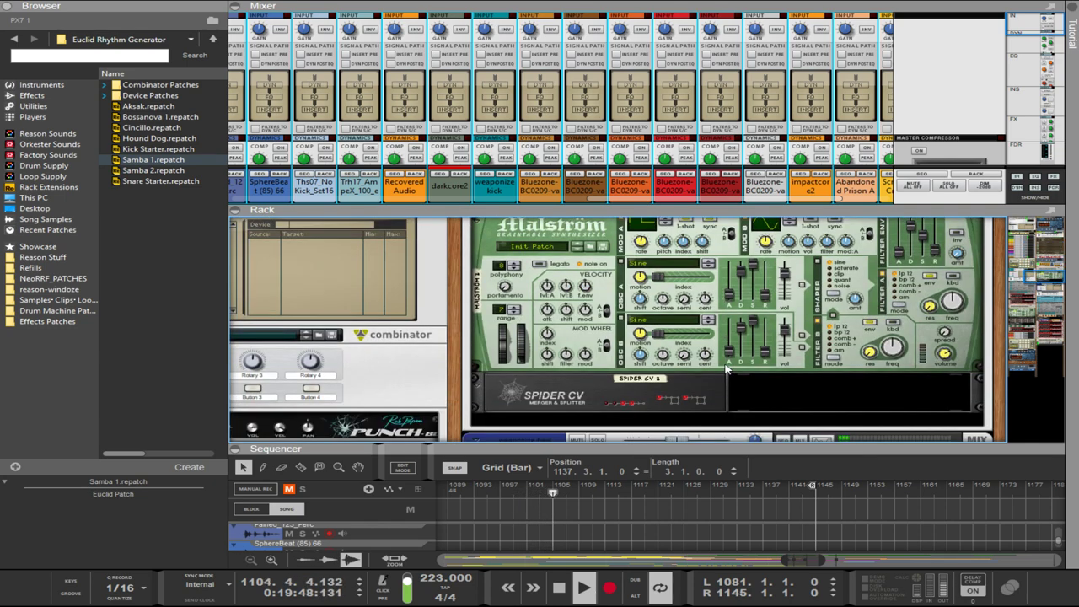
scroll(727, 368, up, 2)
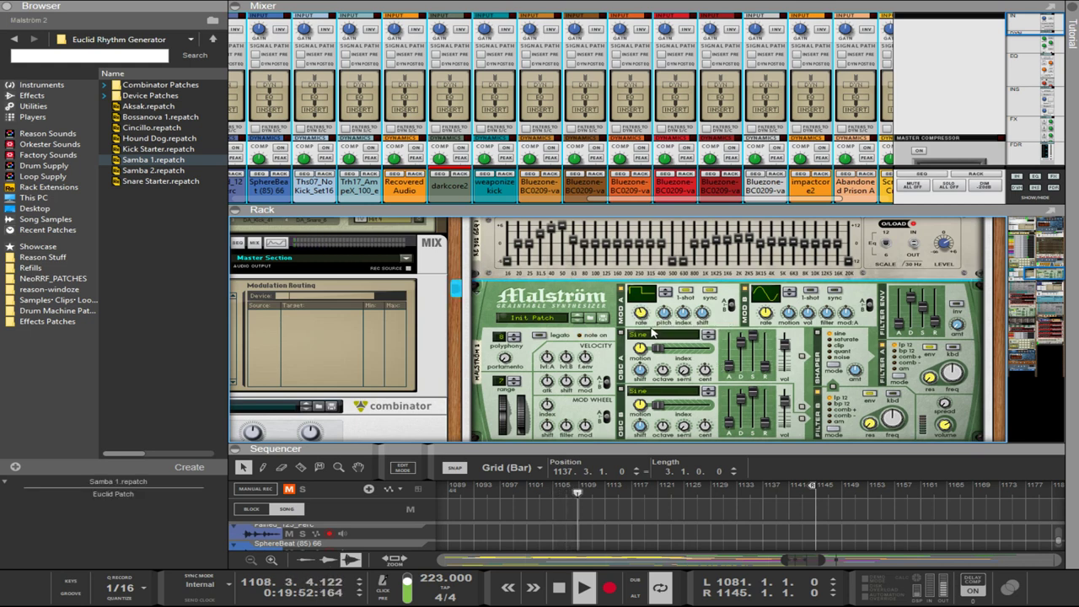
scroll(653, 333, up, 6)
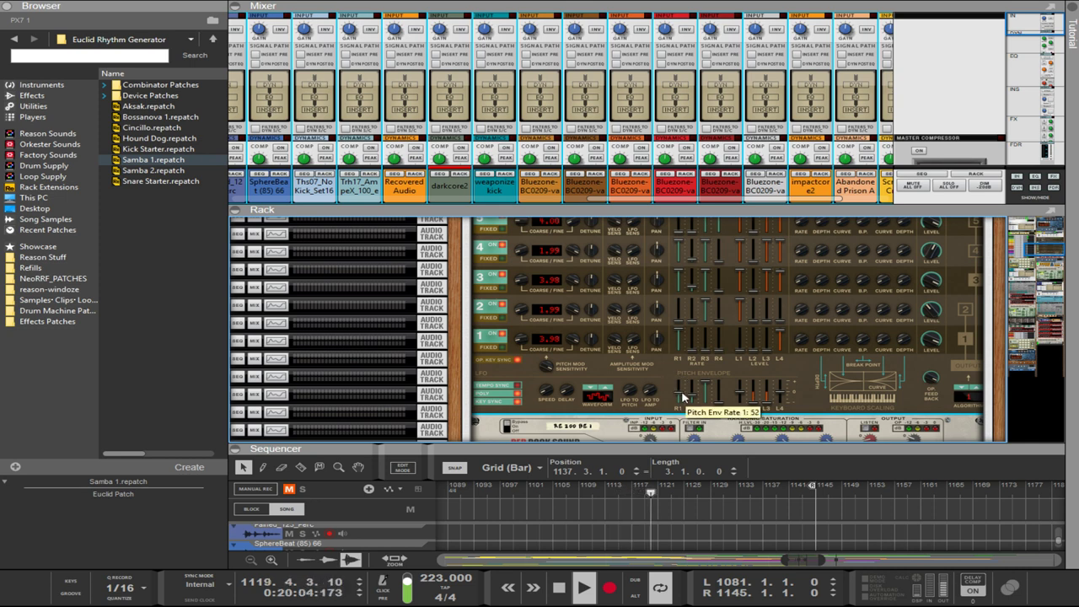
- Drop PX7 pitch-envelope rate 2 to 0 and back to 99, and raise rate 3 to 55
scroll(682, 396, up, 3)
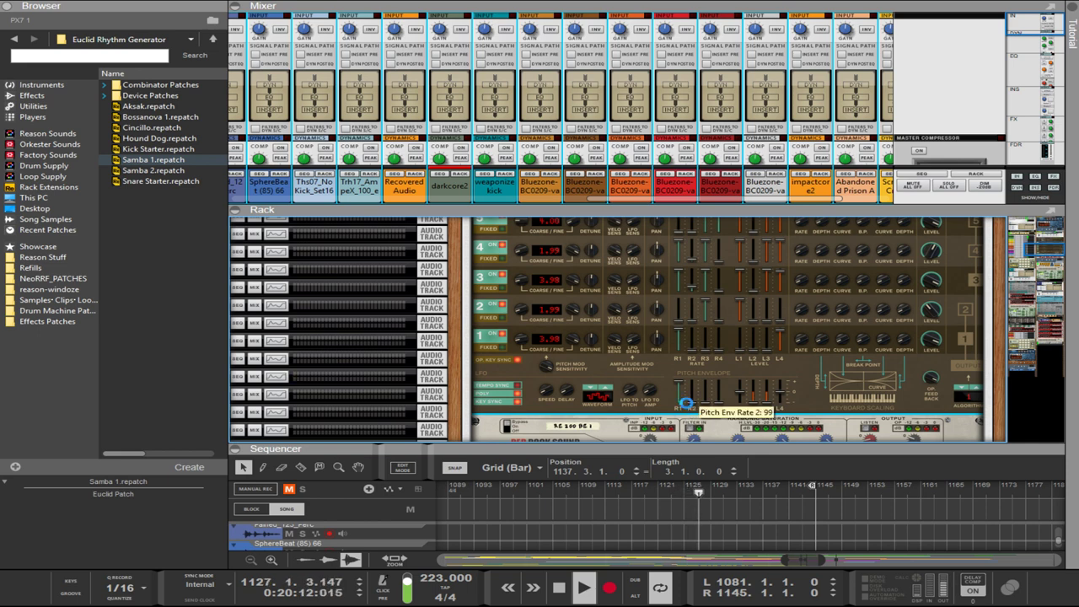
drag(687, 404, 688, 408)
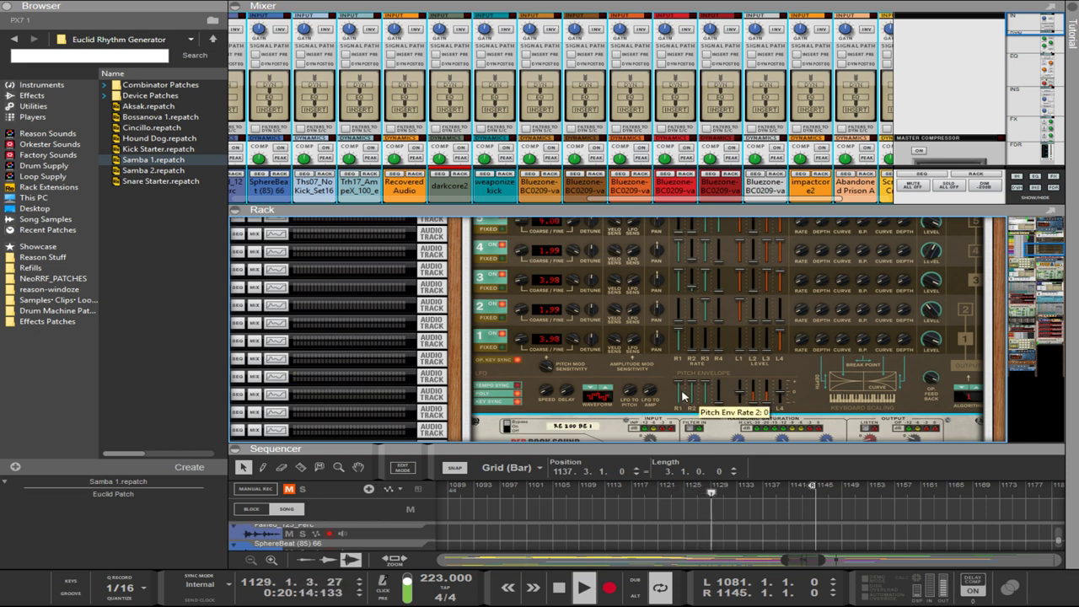
drag(696, 408, 695, 394)
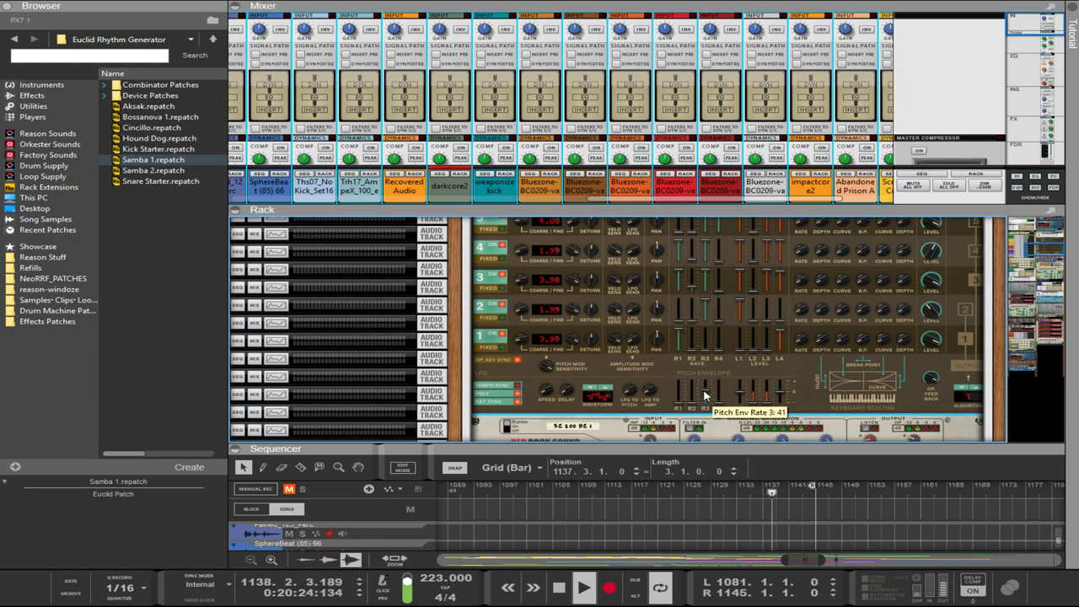
drag(705, 393, 705, 393)
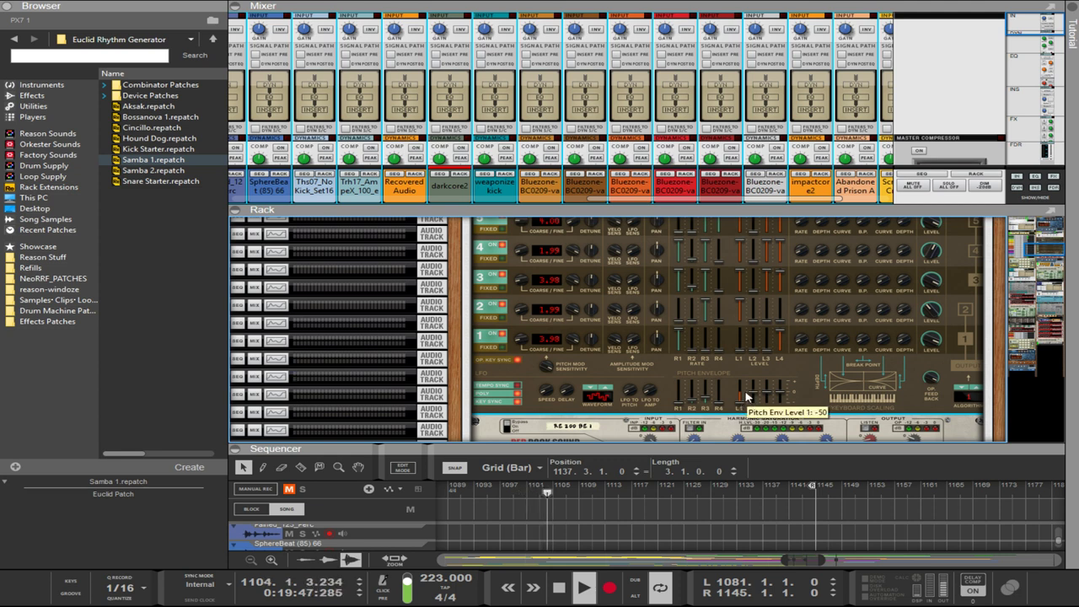
scroll(584, 346, up, 2)
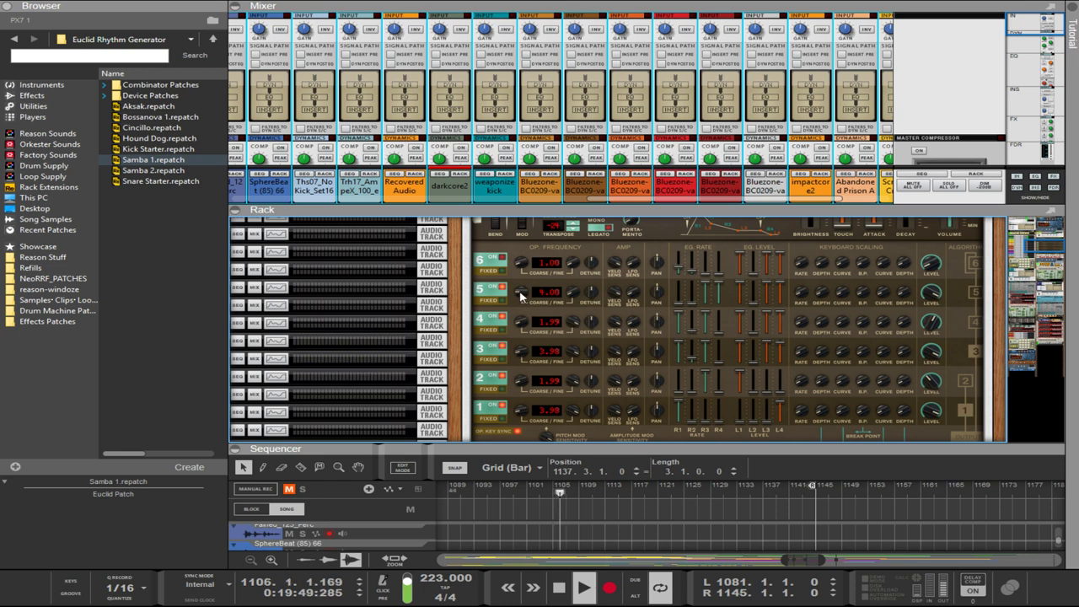
- Try PX7 operator 5's coarse frequency at 6, return it to 4, and raise its envelope rate 1
drag(521, 295, 518, 281)
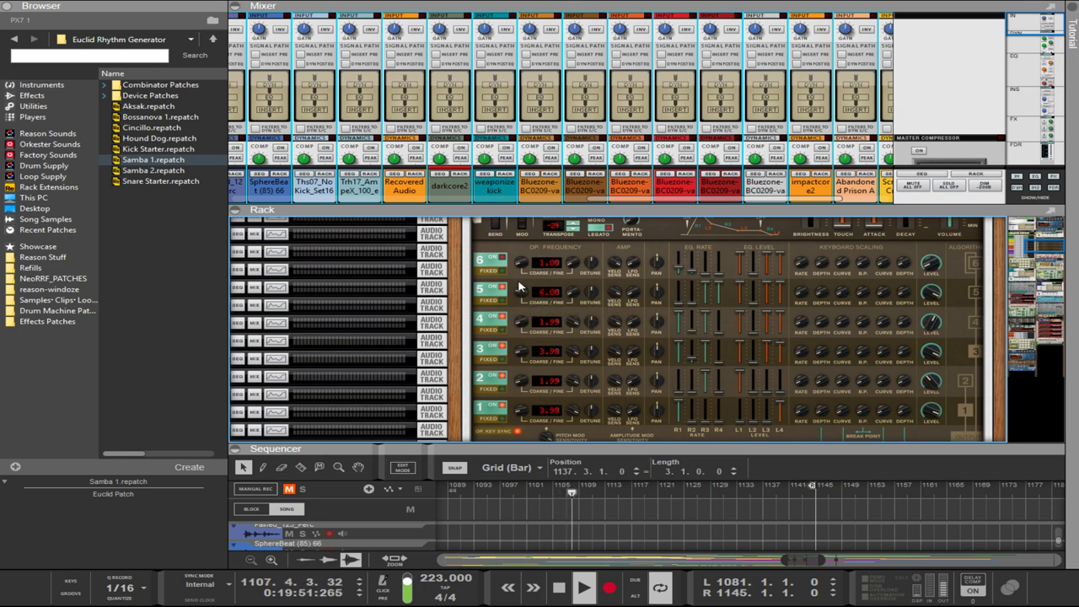
drag(519, 288, 528, 302)
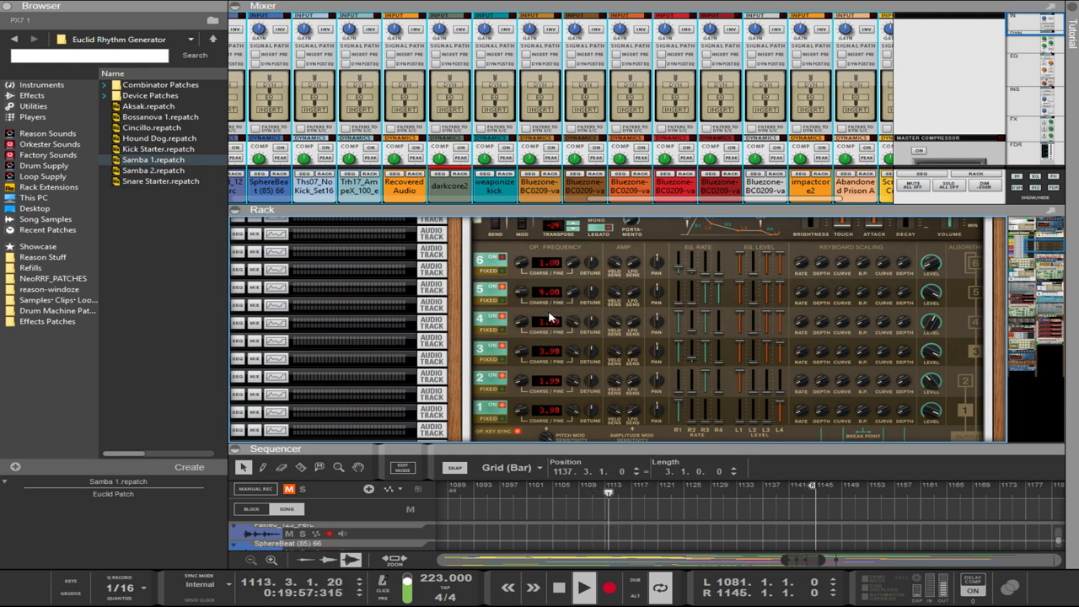
drag(679, 291, 674, 268)
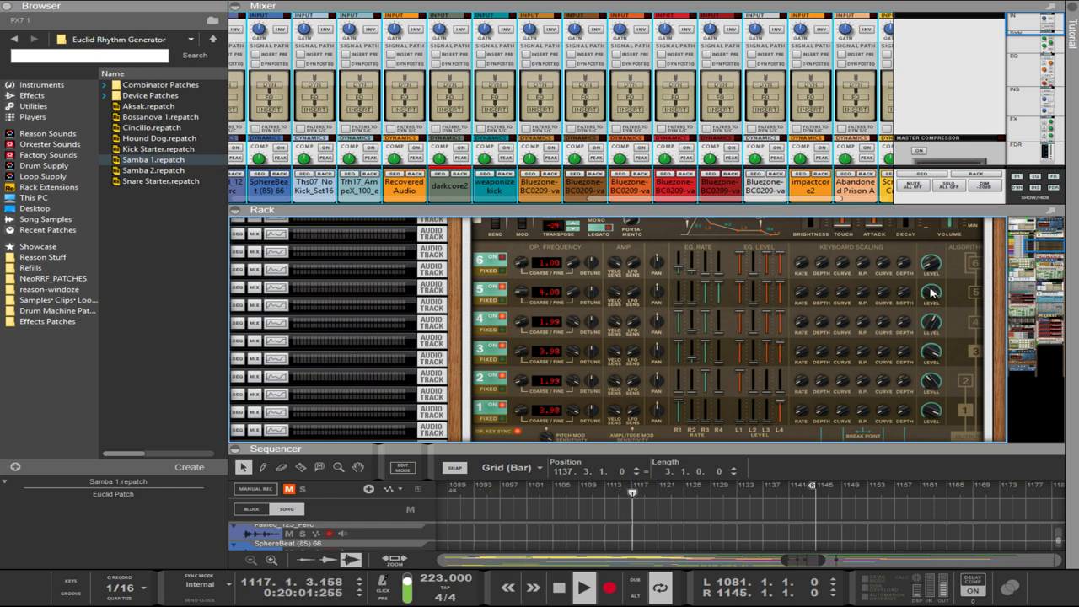
- Raise operator 5's output level to 99 and lower operator 3's output level to 78
drag(926, 323, 925, 330)
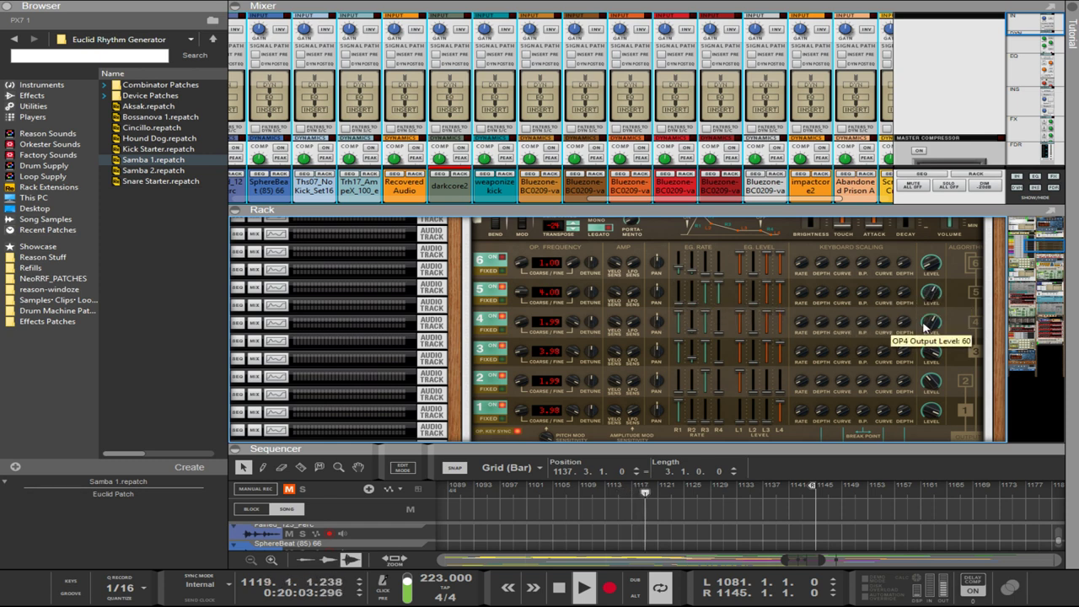
drag(930, 289, 928, 186)
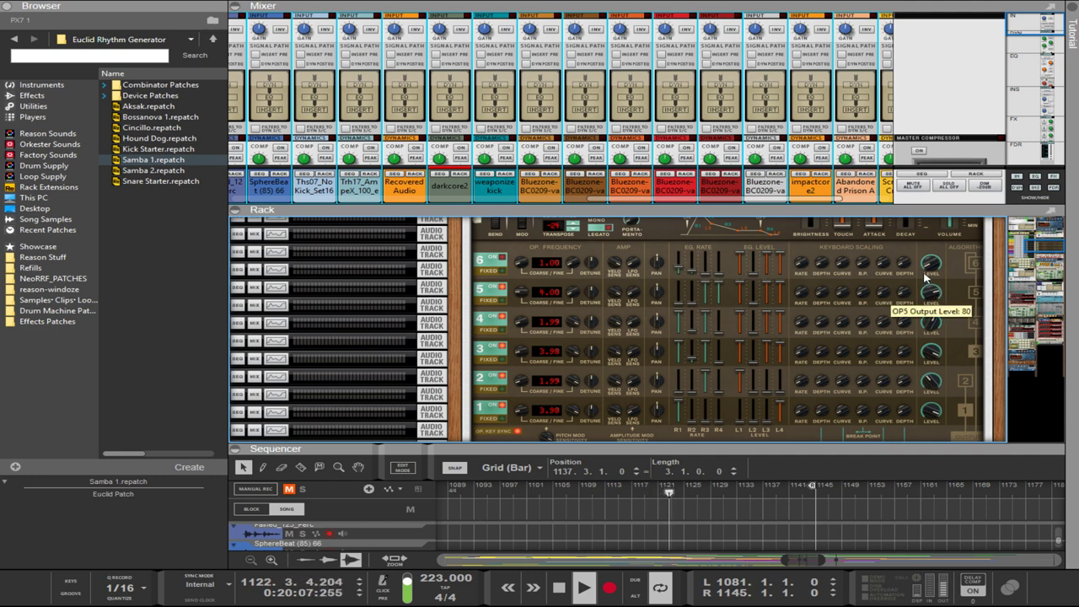
drag(926, 278, 913, 255)
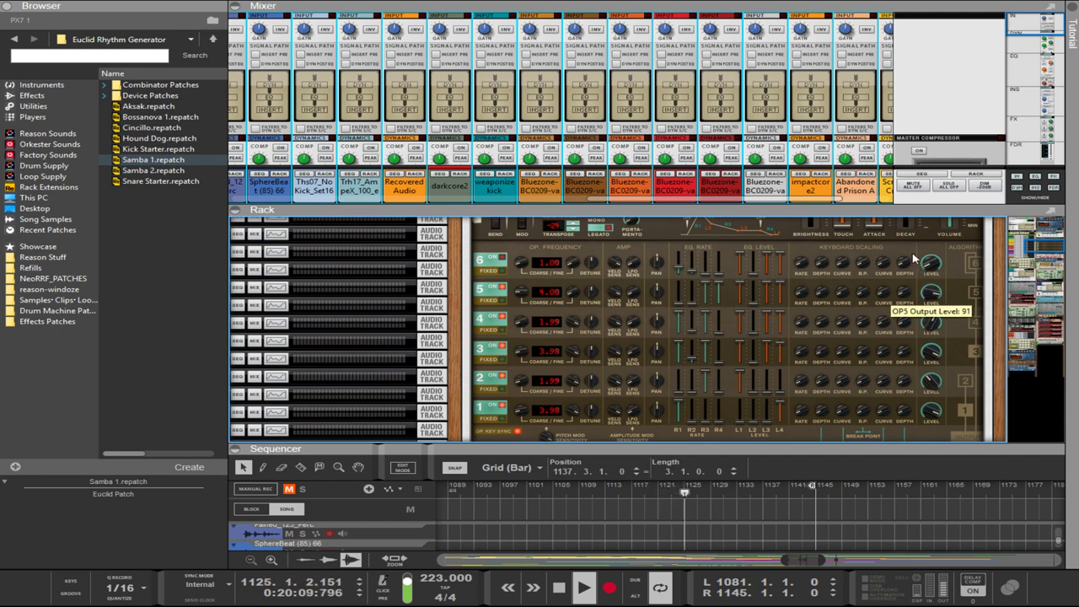
ctrl+click(931, 297)
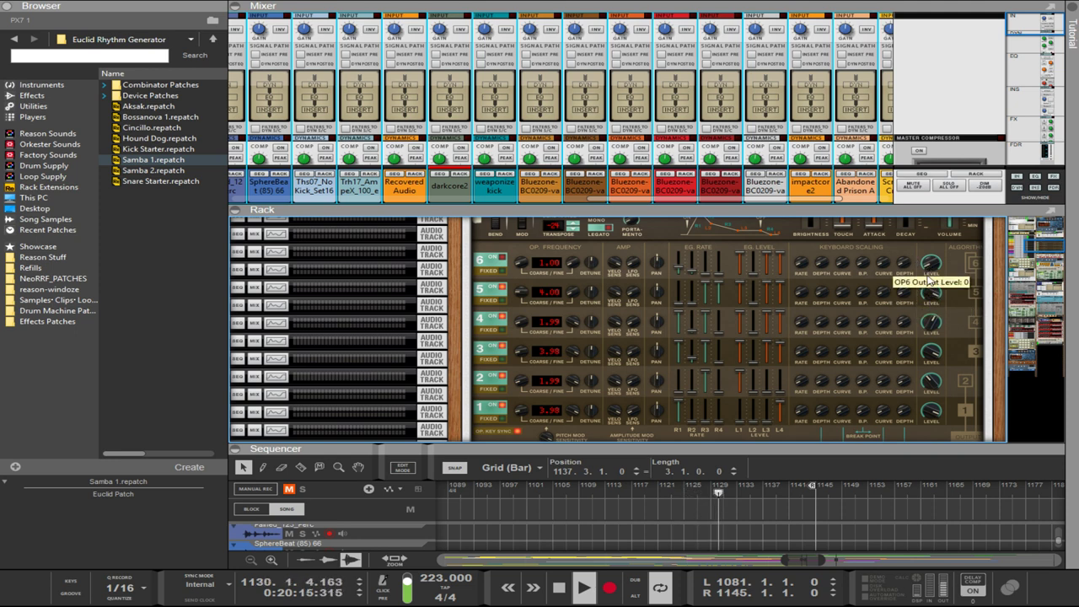
mouse_move(932, 355)
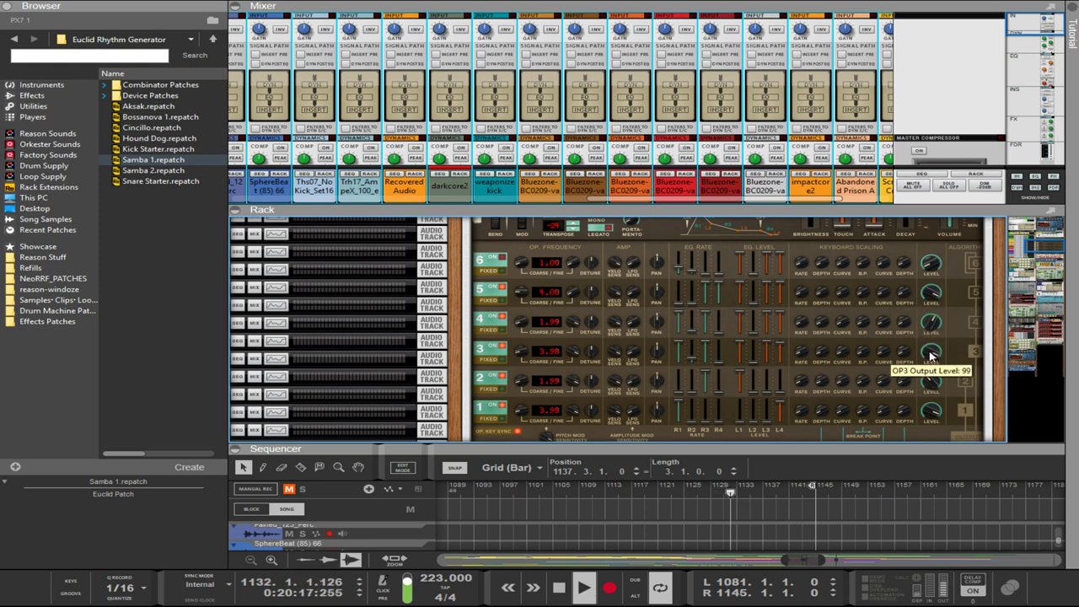
drag(931, 354, 934, 398)
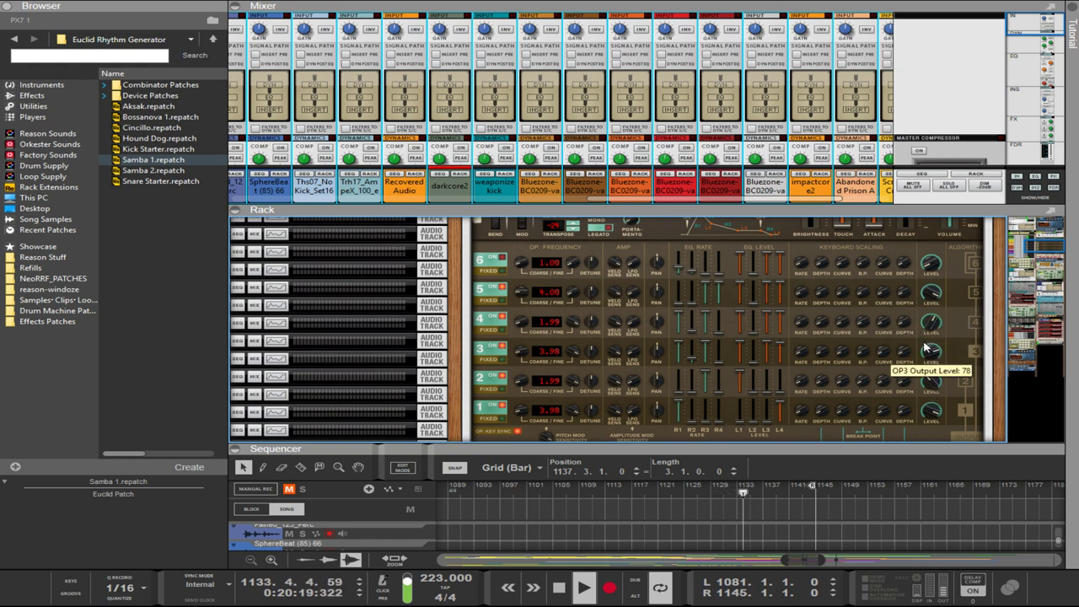
scroll(927, 349, up, 2)
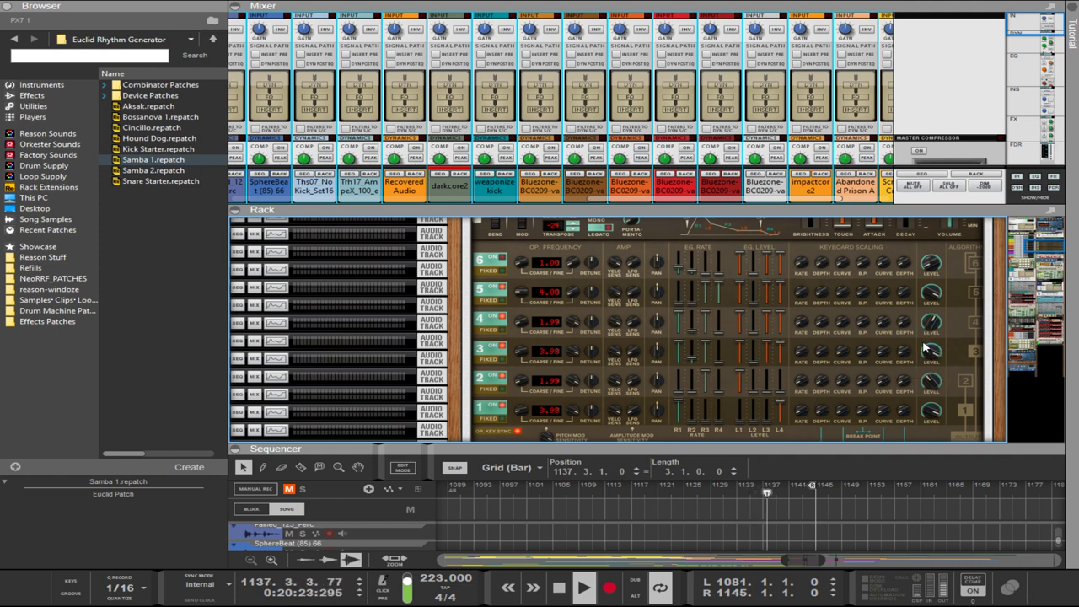
scroll(801, 310, up, 1)
scroll(801, 310, up, 3)
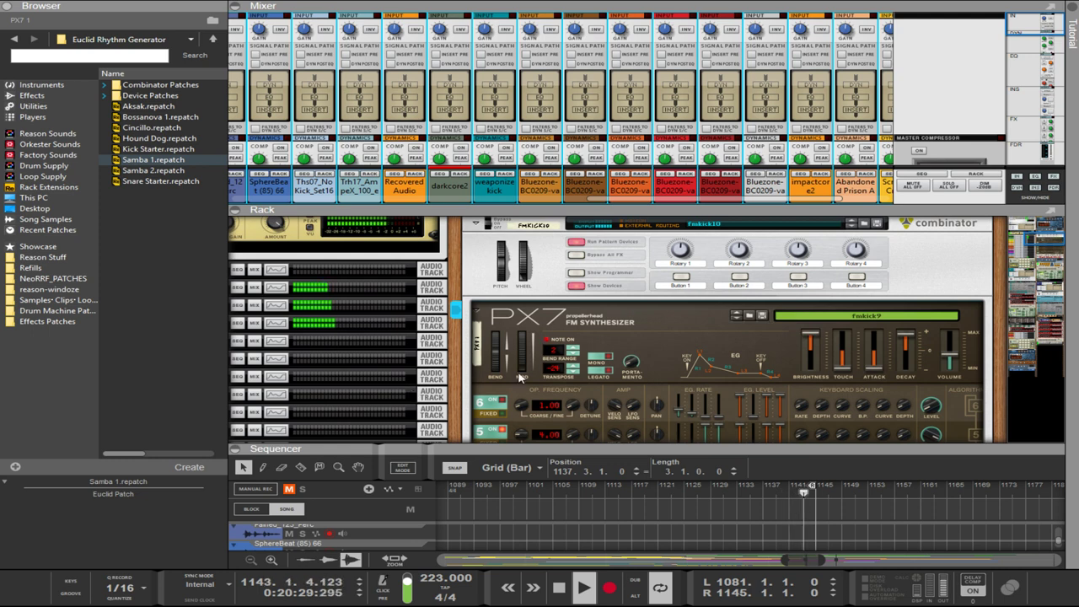
- Switch the kick combinator from fmkick10 to fmkick12 and turn GClip 2's Clip down toward 0%
click(875, 223)
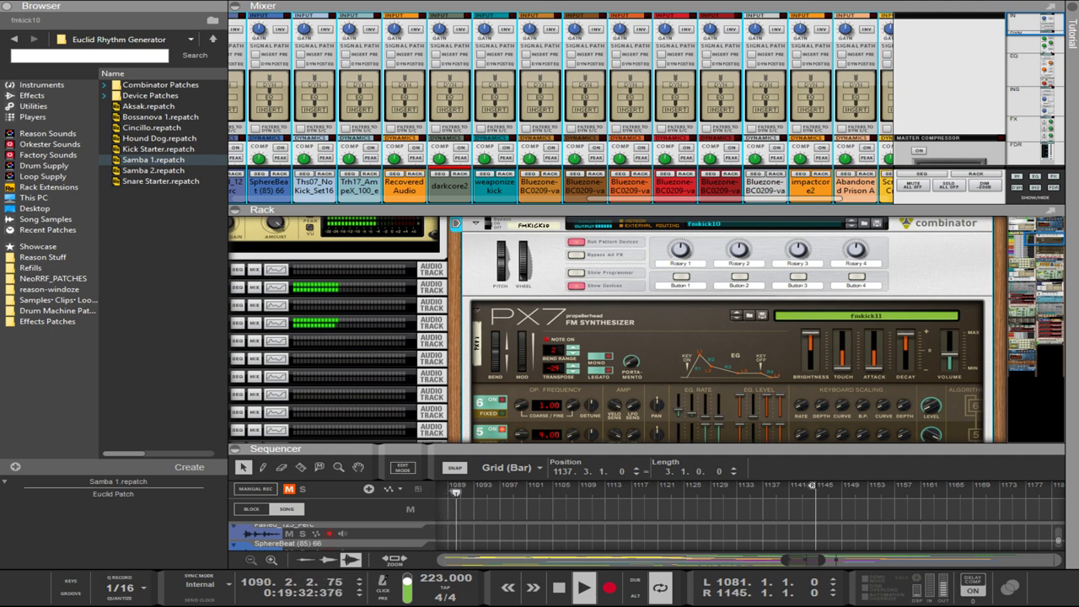
key(Return)
scroll(742, 312, up, 10)
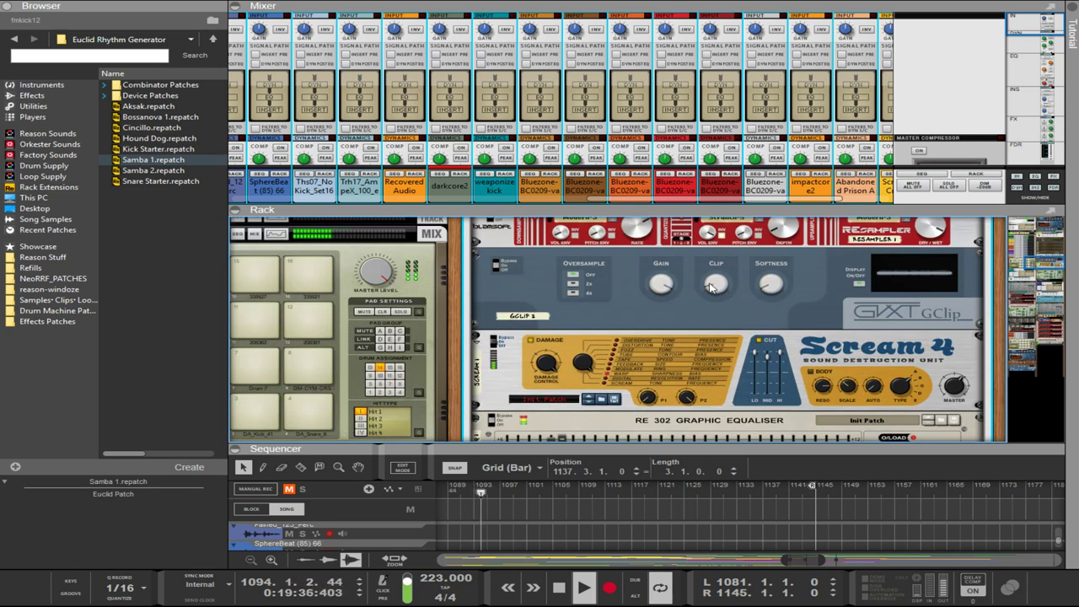
click(740, 305)
drag(702, 234, 717, 290)
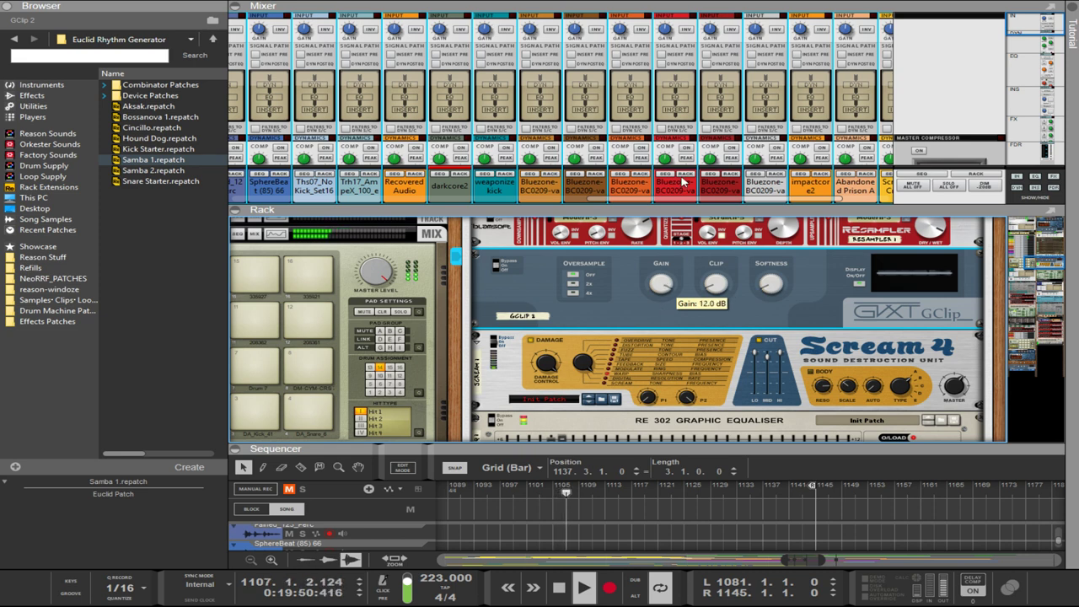
- Lower the graphic equaliser's input gain slightly
scroll(719, 362, up, 2)
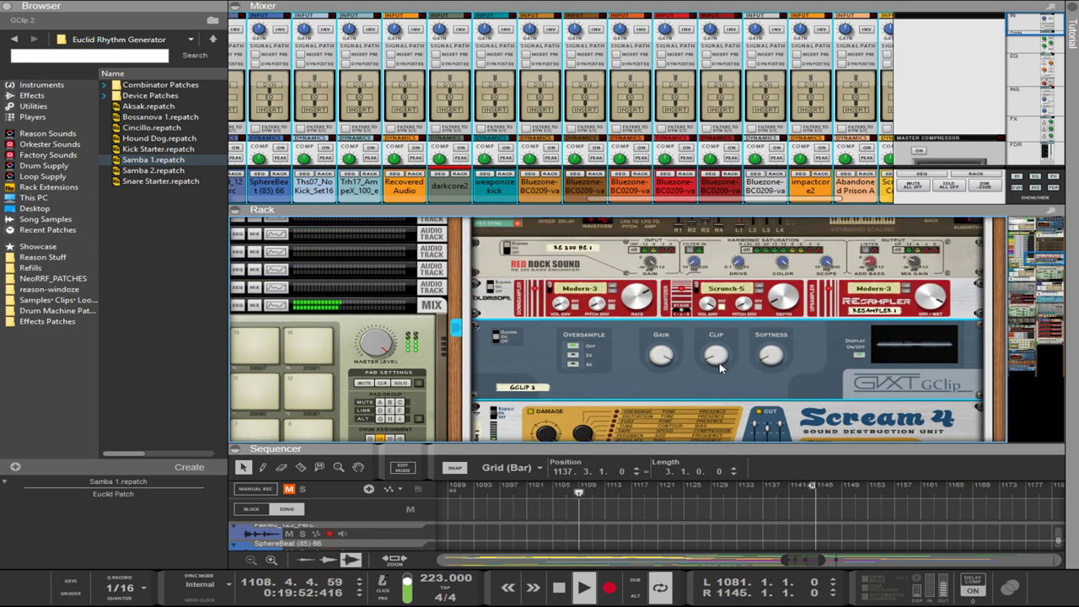
scroll(674, 348, down, 3)
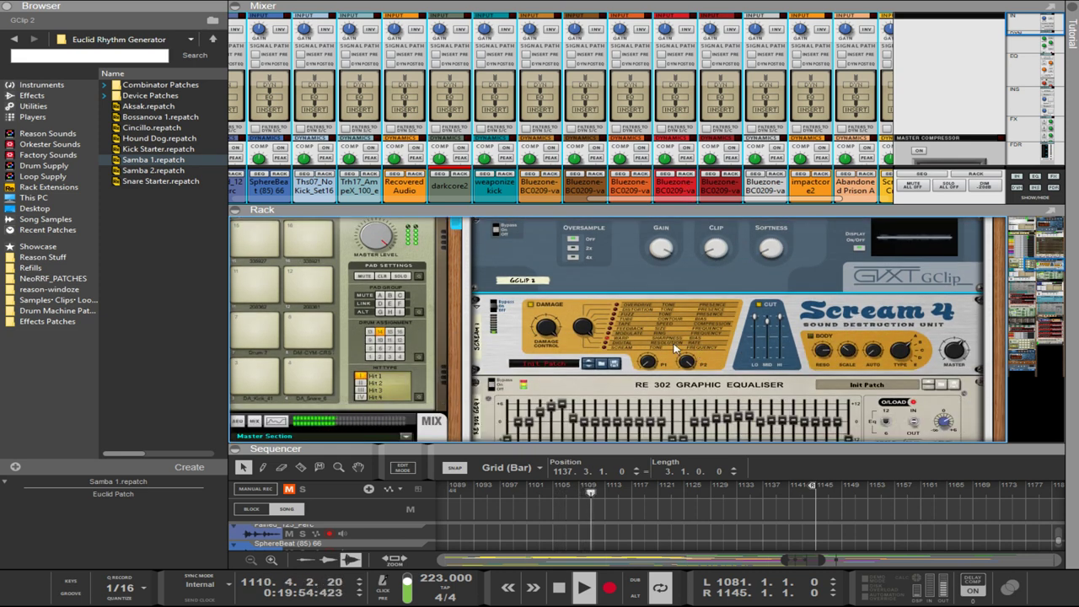
click(944, 425)
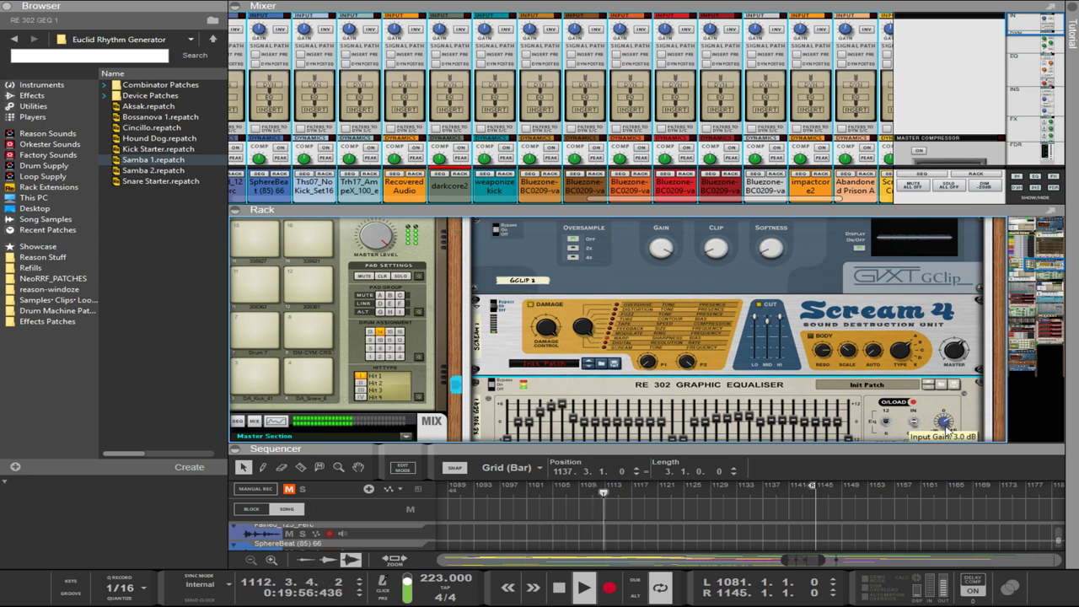
drag(946, 430, 946, 437)
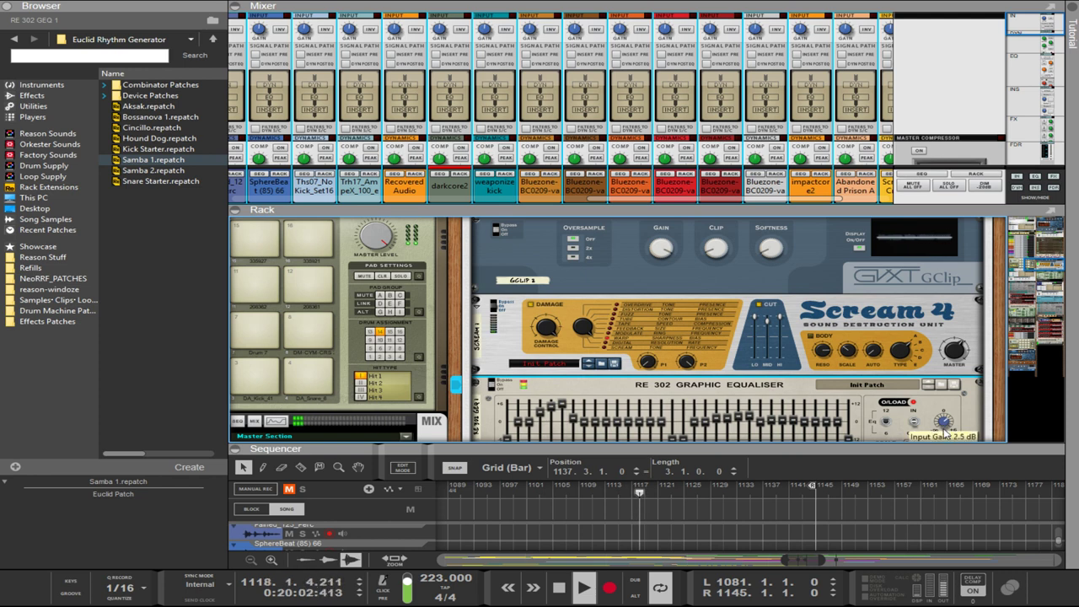
- Step the Resampler's first mode to Modern-6 and turn down the PX7 operator feedback
scroll(832, 344, up, 3)
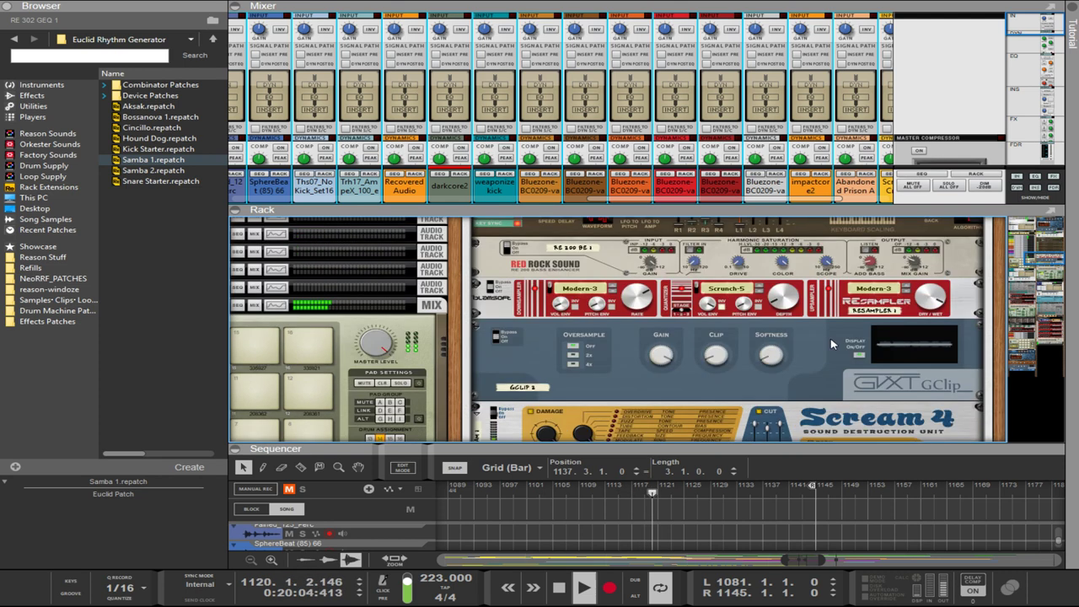
scroll(832, 344, up, 2)
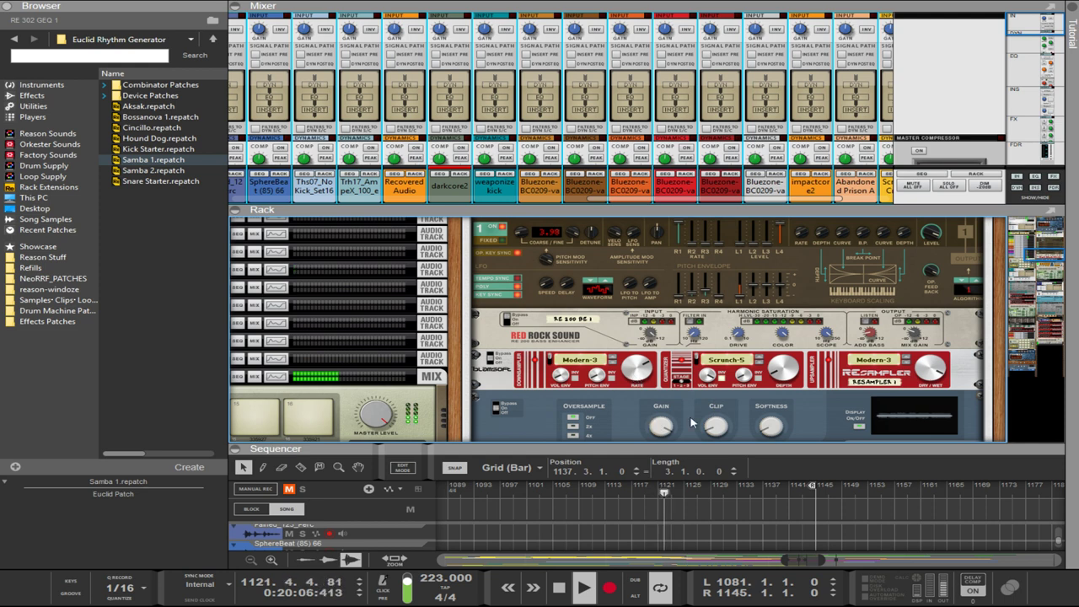
click(716, 427)
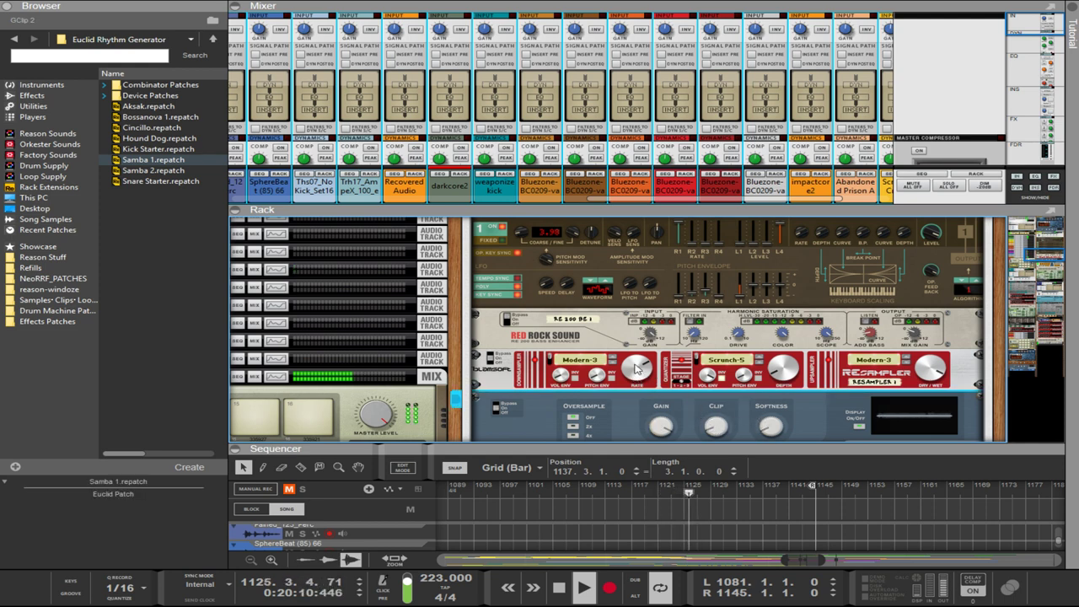
click(638, 368)
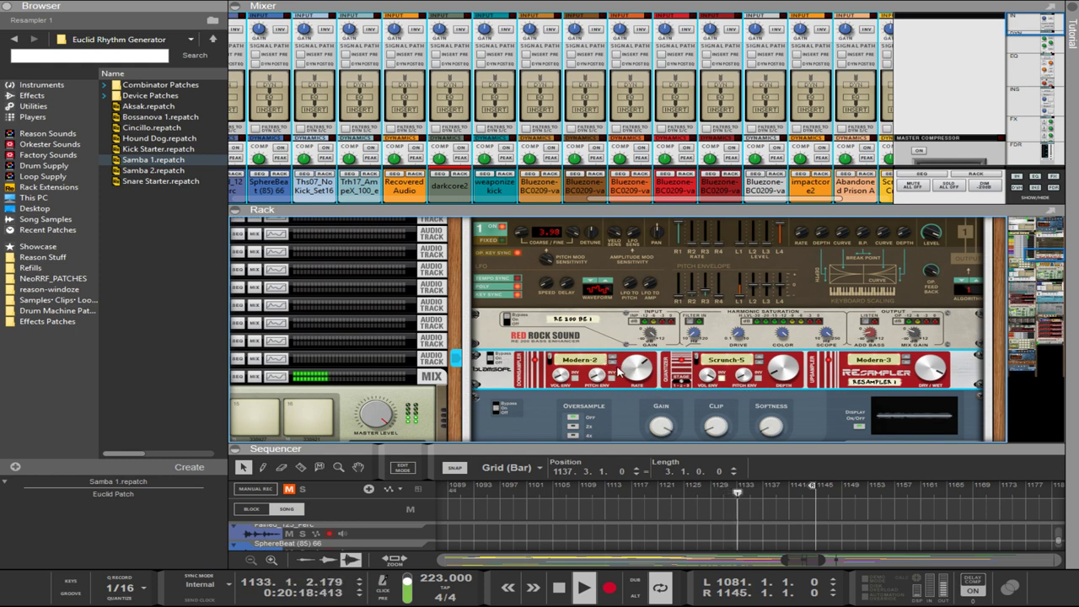
click(612, 361)
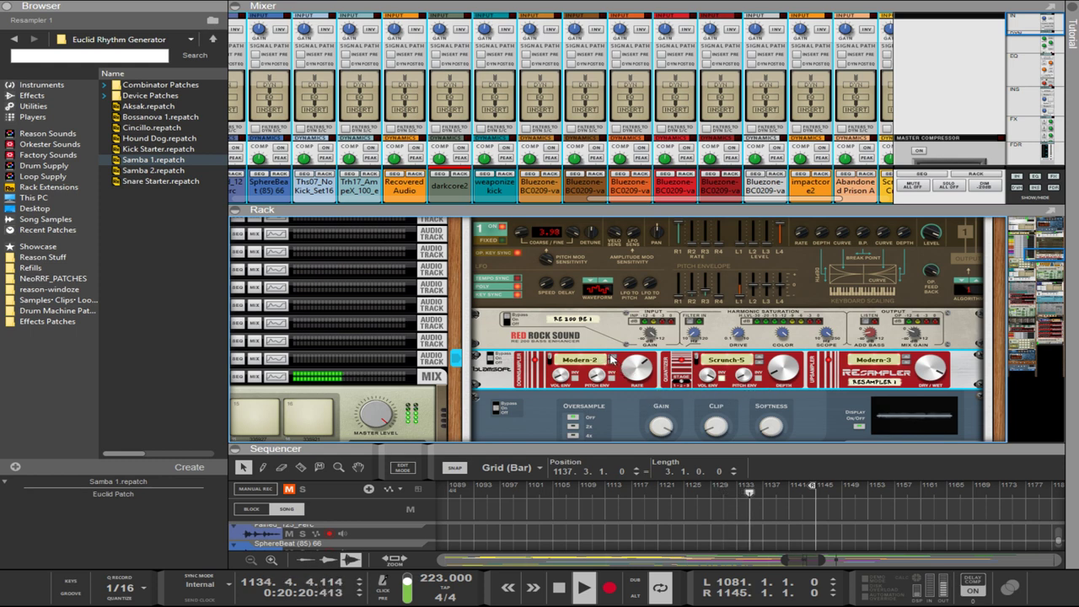
click(616, 362)
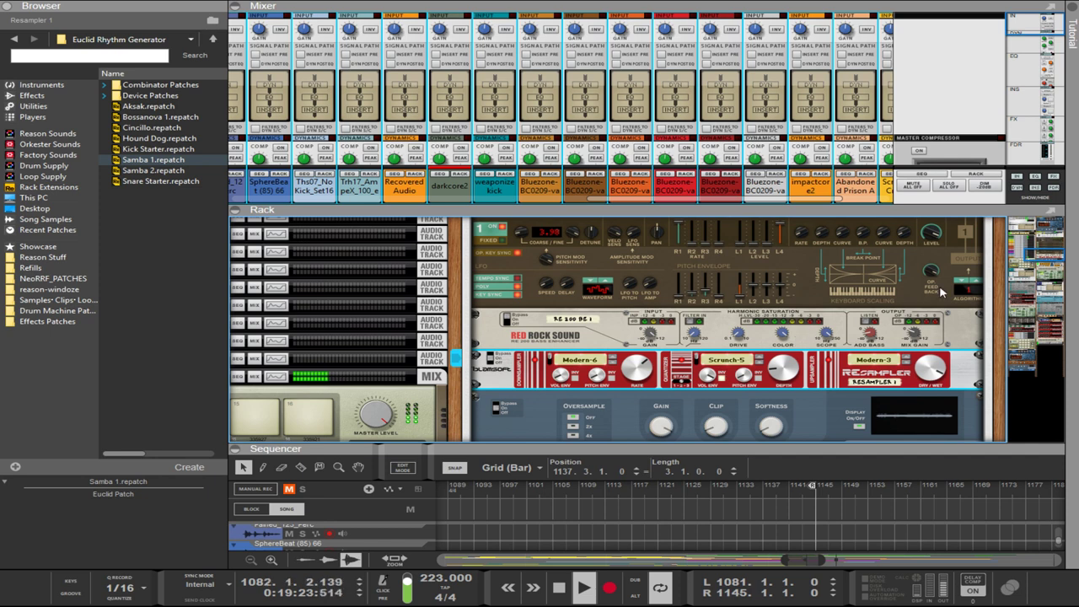
scroll(953, 297, up, 3)
drag(929, 340, 936, 528)
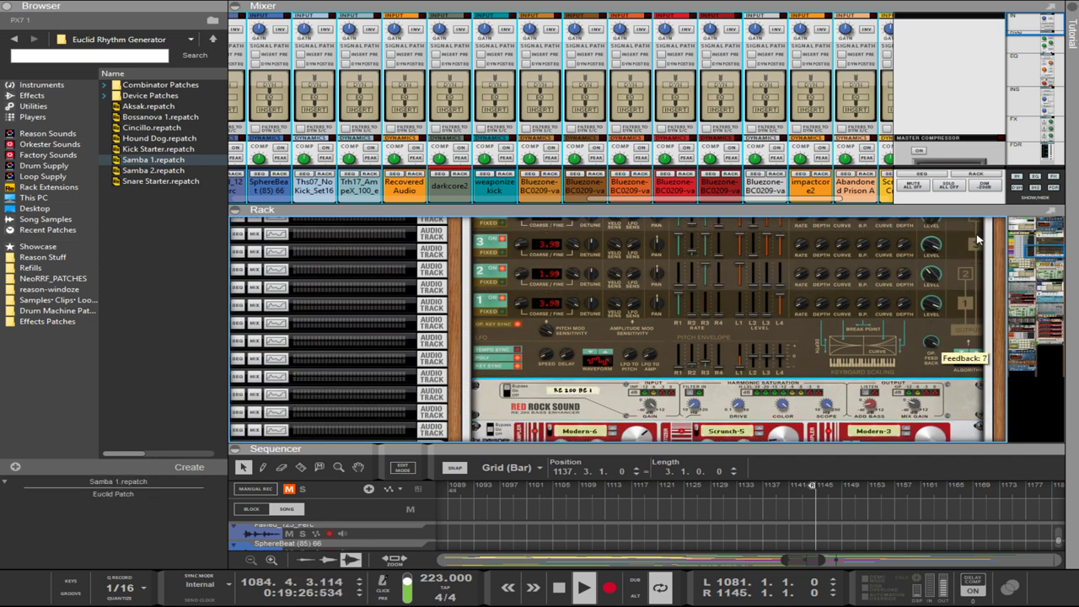
- Step the PX7 to a different algorithm
click(975, 353)
click(974, 353)
click(974, 353)
click(975, 353)
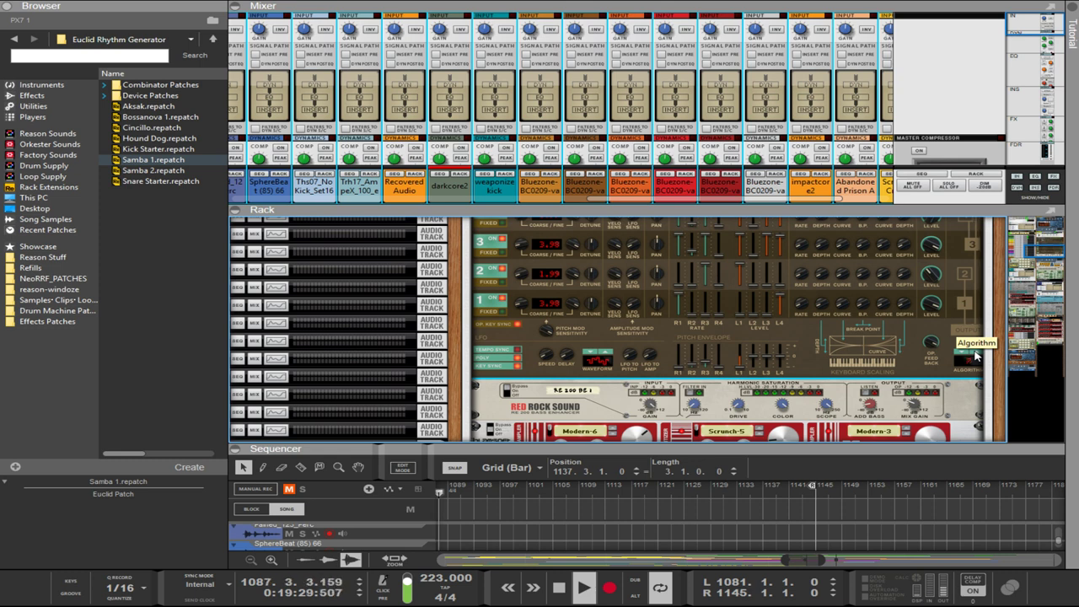
scroll(976, 356, up, 3)
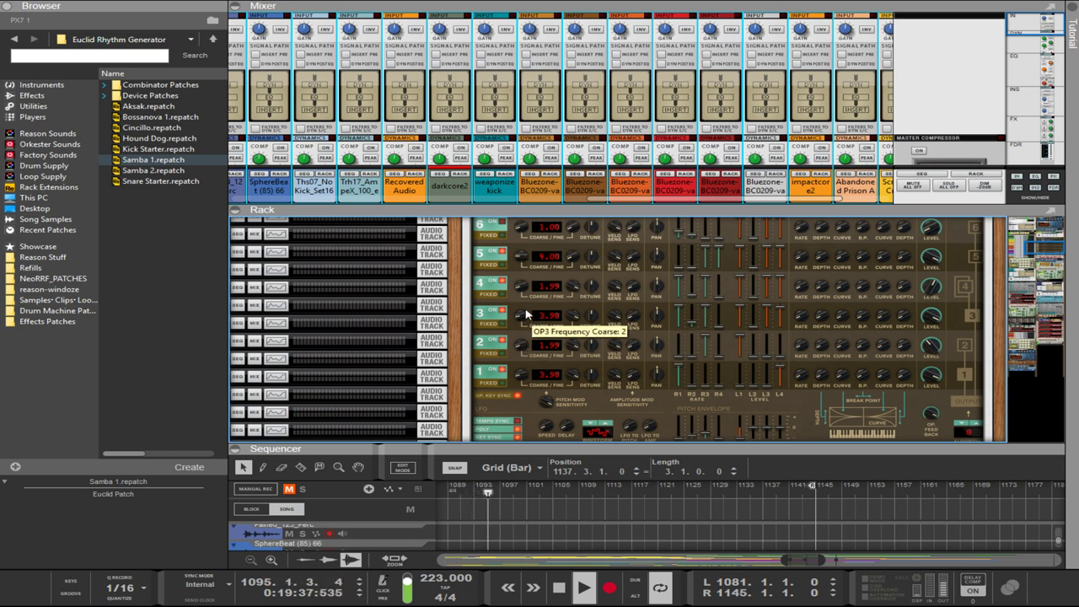
- Retune PX7 operators: operator 3 kept at 3.98, operator 1 to 2.00 with coarse 3, operator 4 fine to 1.00
drag(573, 316, 562, 556)
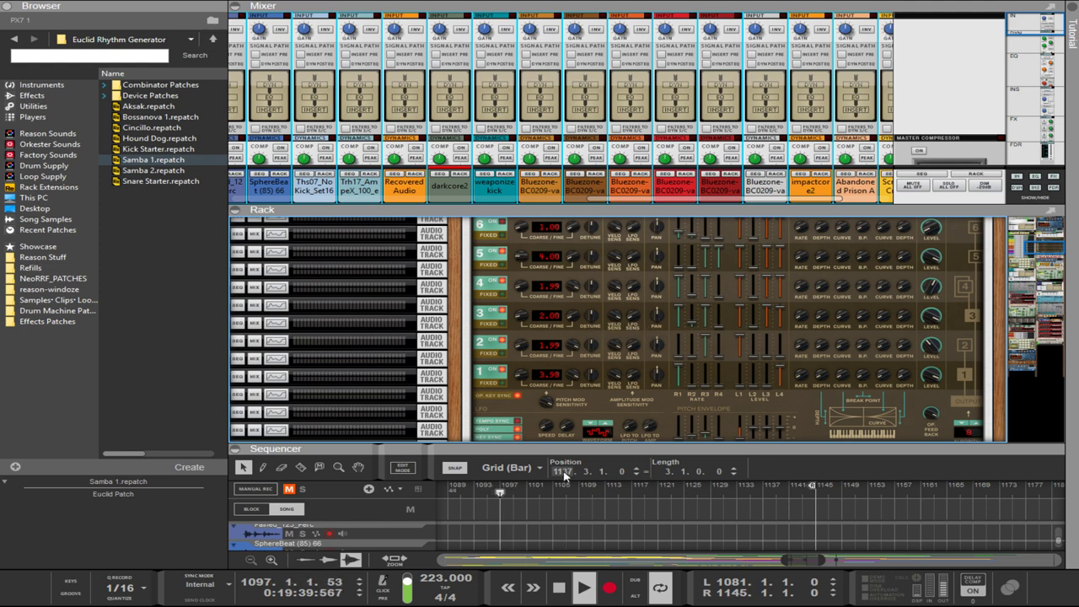
drag(575, 318, 572, 211)
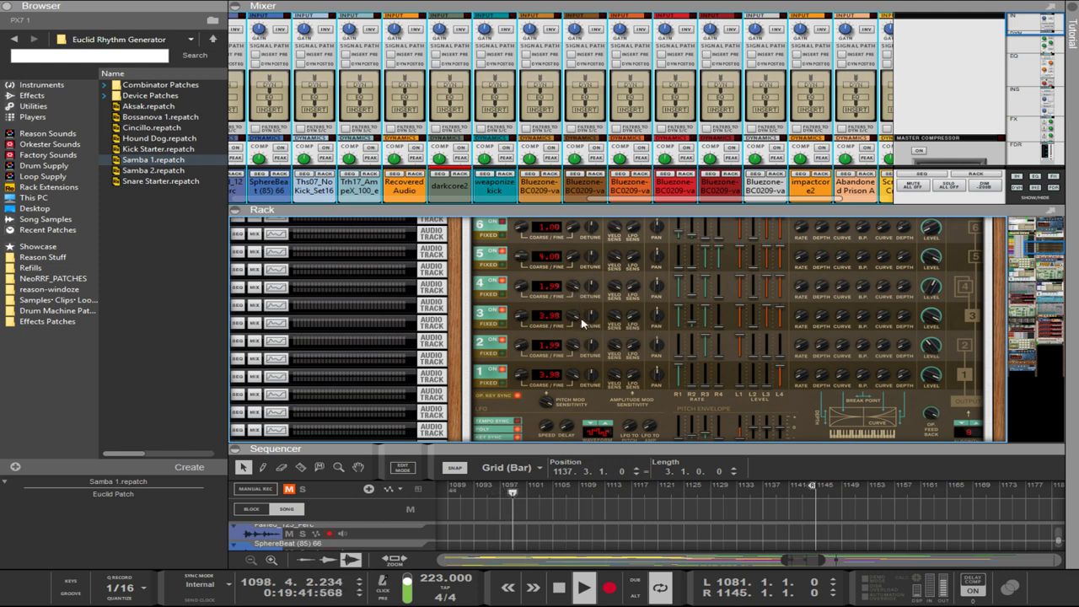
drag(574, 374, 566, 551)
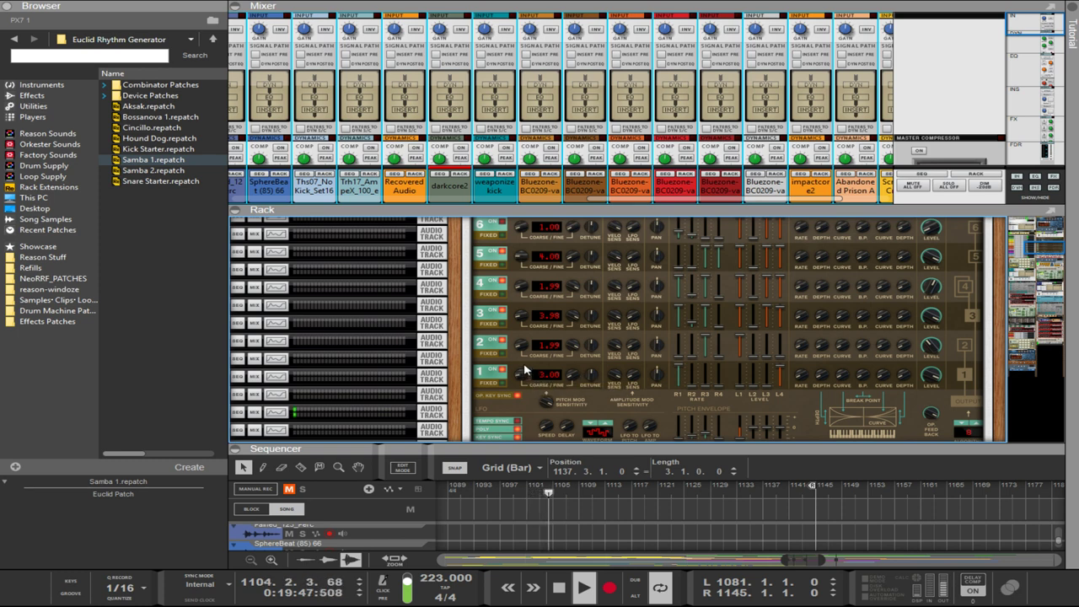
ctrl+click(571, 288)
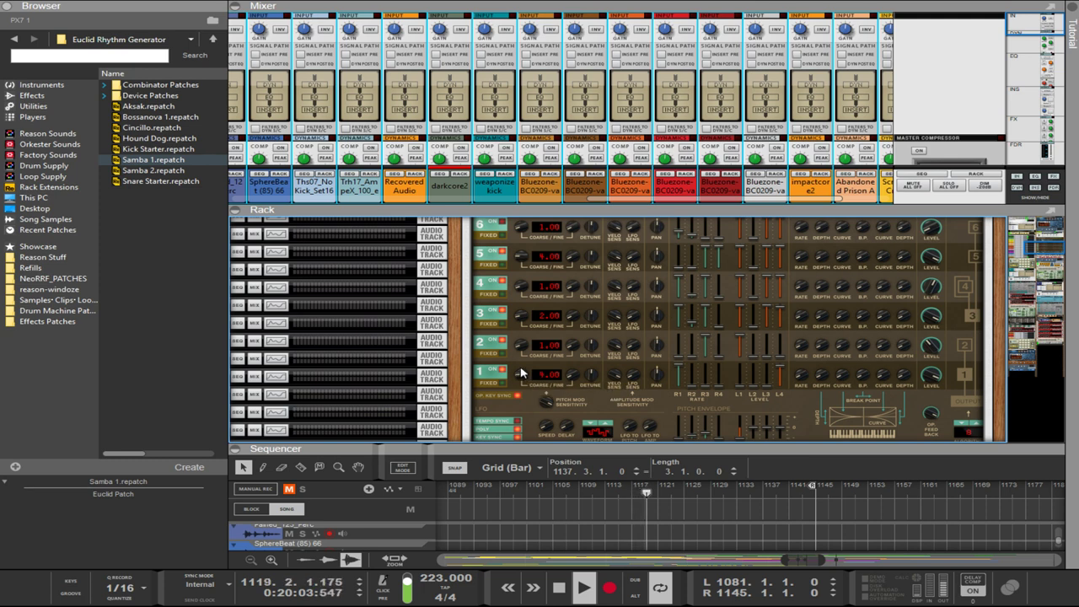
drag(521, 374, 521, 249)
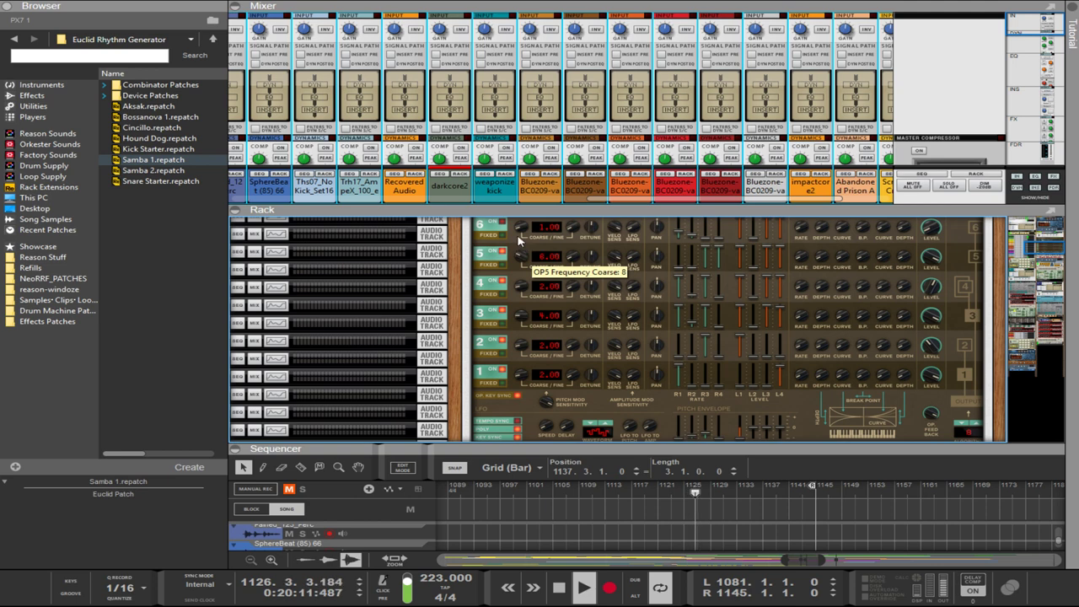
scroll(521, 229, up, 3)
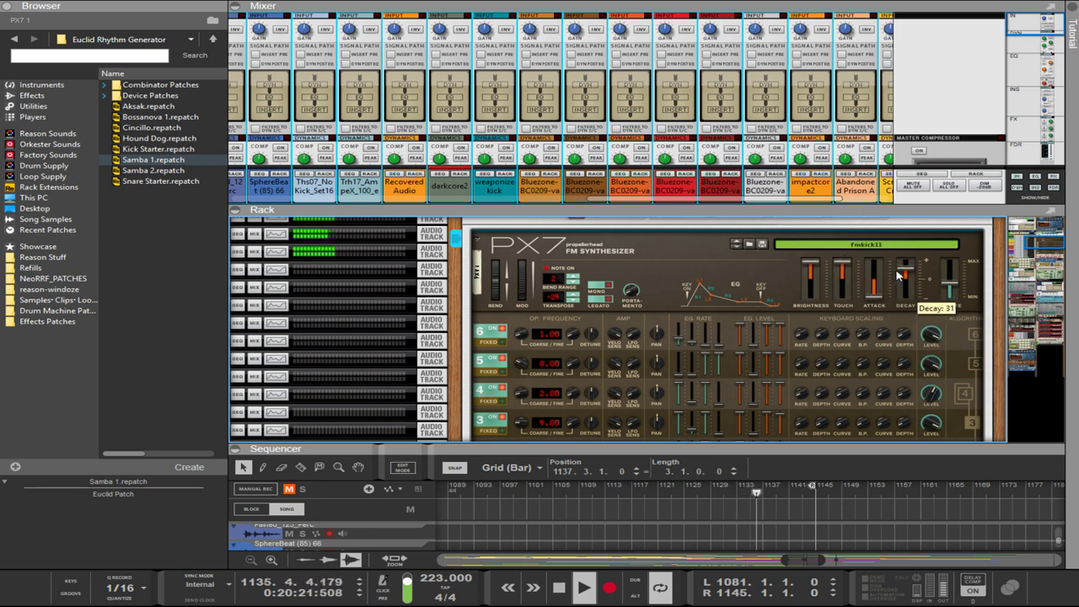
- Advance the PX7 algorithm by two steps
scroll(762, 313, down, 5)
scroll(762, 314, up, 3)
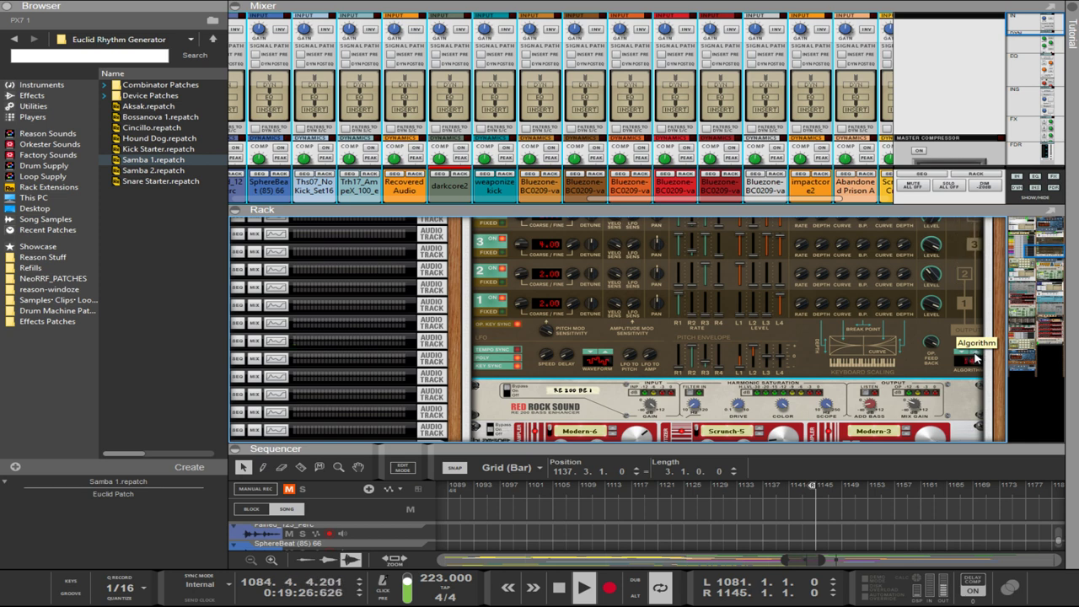
scroll(971, 369, up, 2)
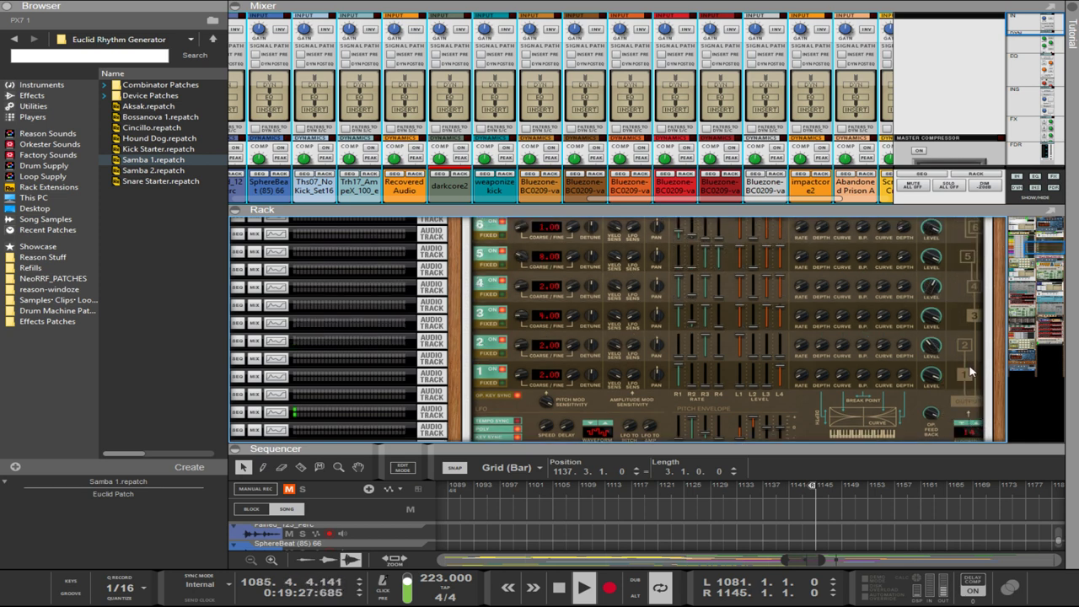
double_click(977, 423)
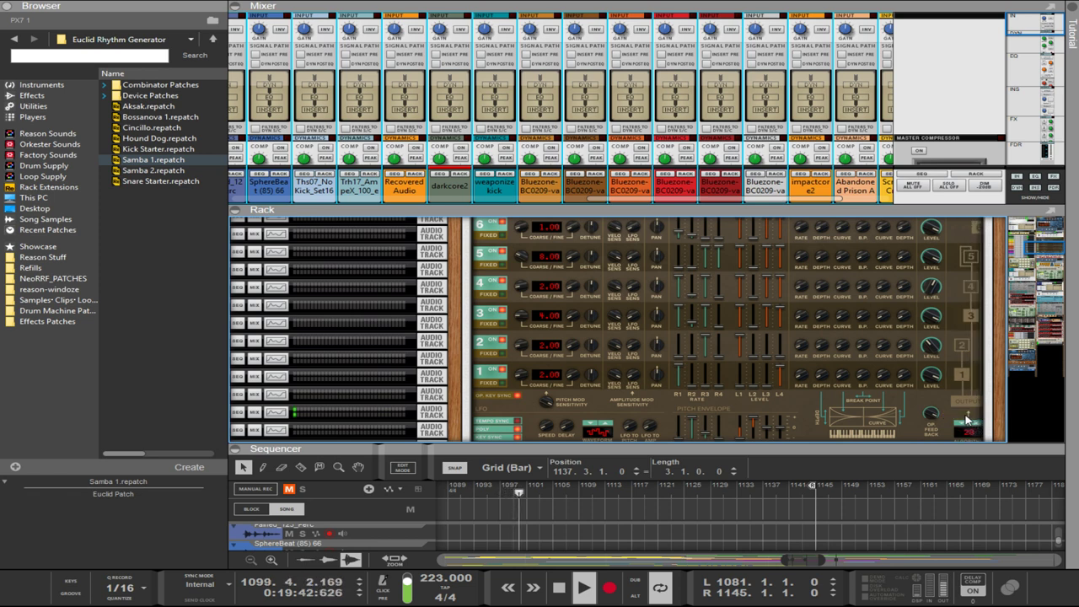
scroll(708, 329, up, 3)
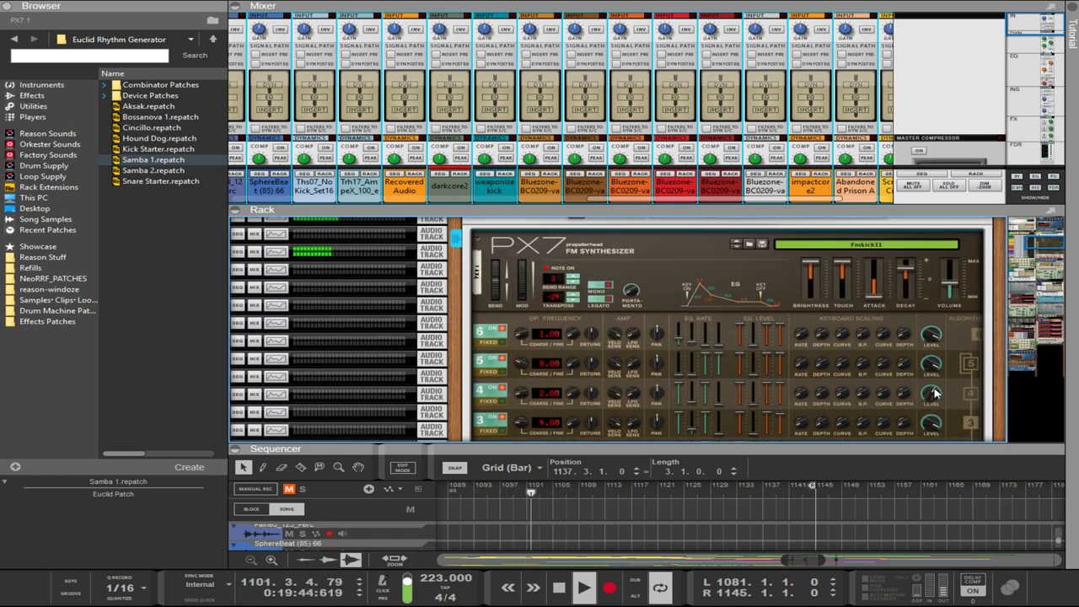
- Set PX7 operator 6's coarse frequency to 20 and its envelope rate 2 to 45
drag(532, 333, 532, 308)
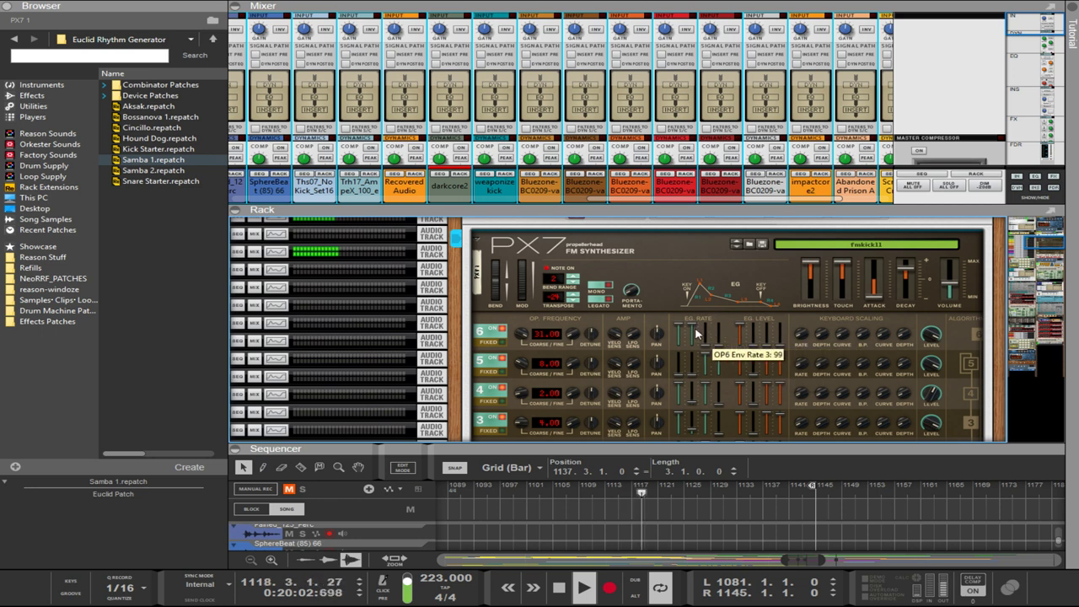
mouse_move(523, 333)
mouse_down()
mouse_move(524, 358)
mouse_move(523, 343)
mouse_up()
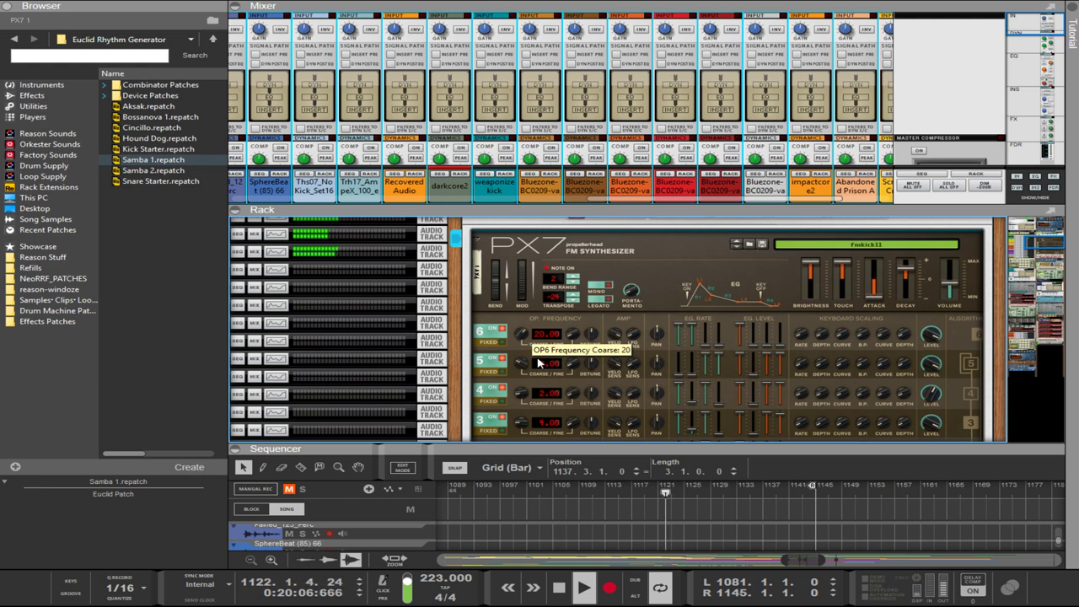
mouse_move(692, 325)
mouse_down()
mouse_move(692, 345)
mouse_move(693, 334)
mouse_up()
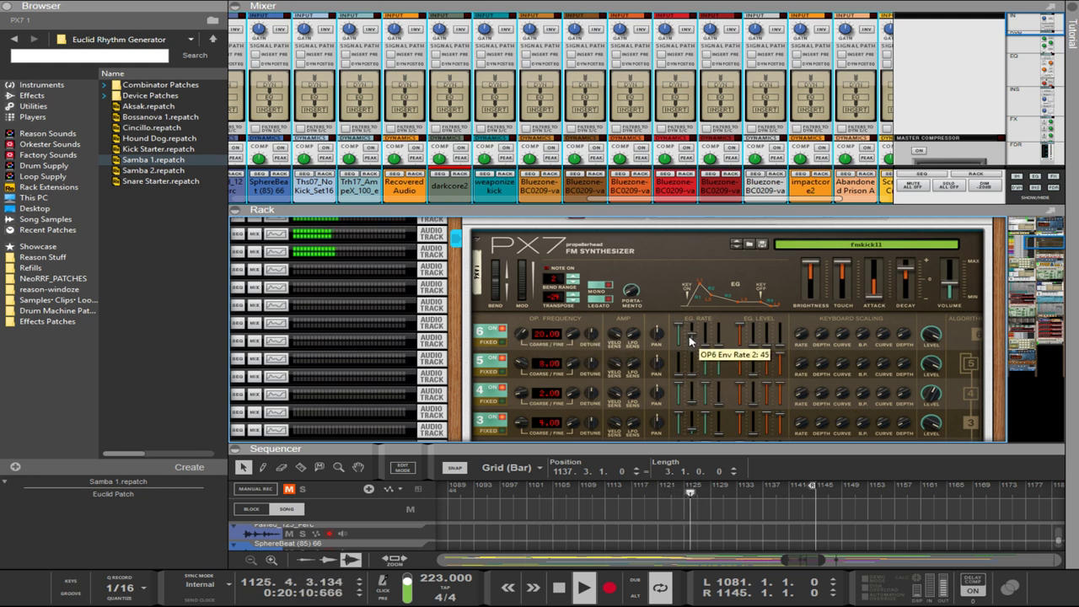
scroll(690, 341, up, 5)
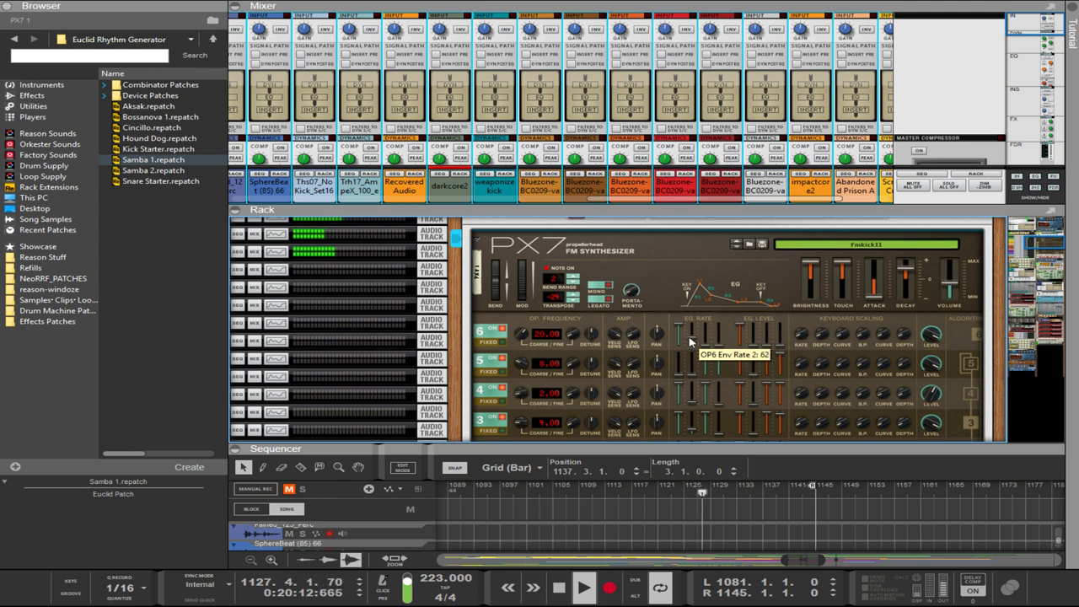
scroll(689, 341, down, 6)
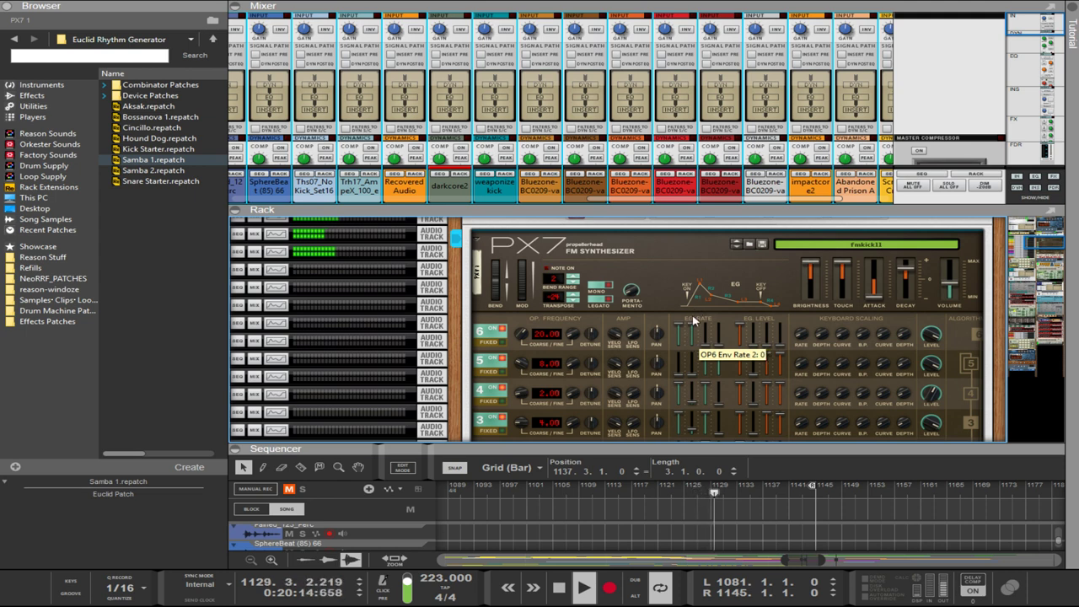
scroll(691, 341, up, 8)
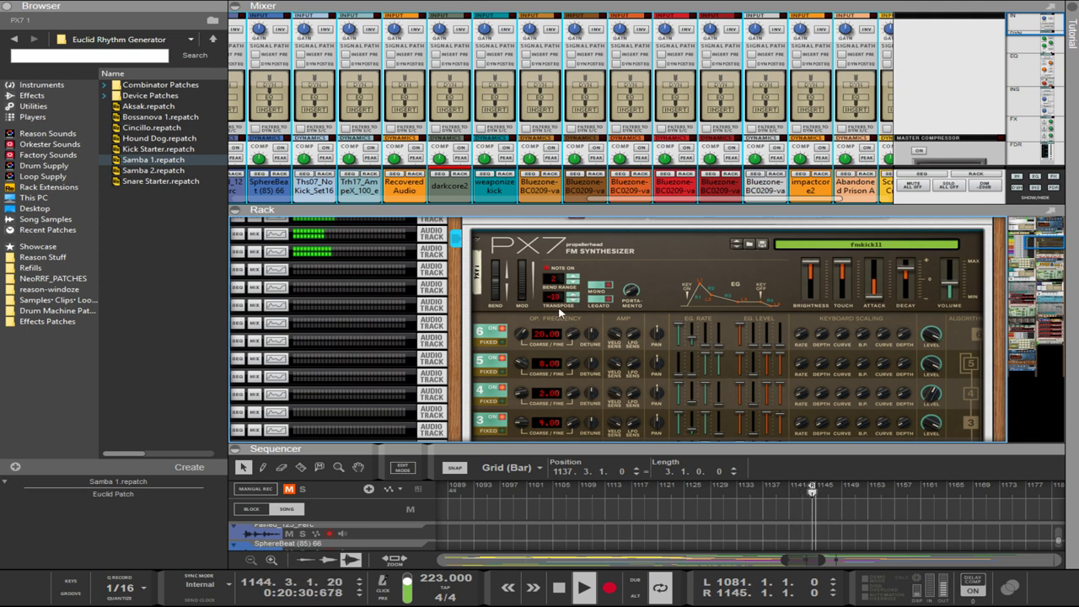
scroll(523, 357, down, 2)
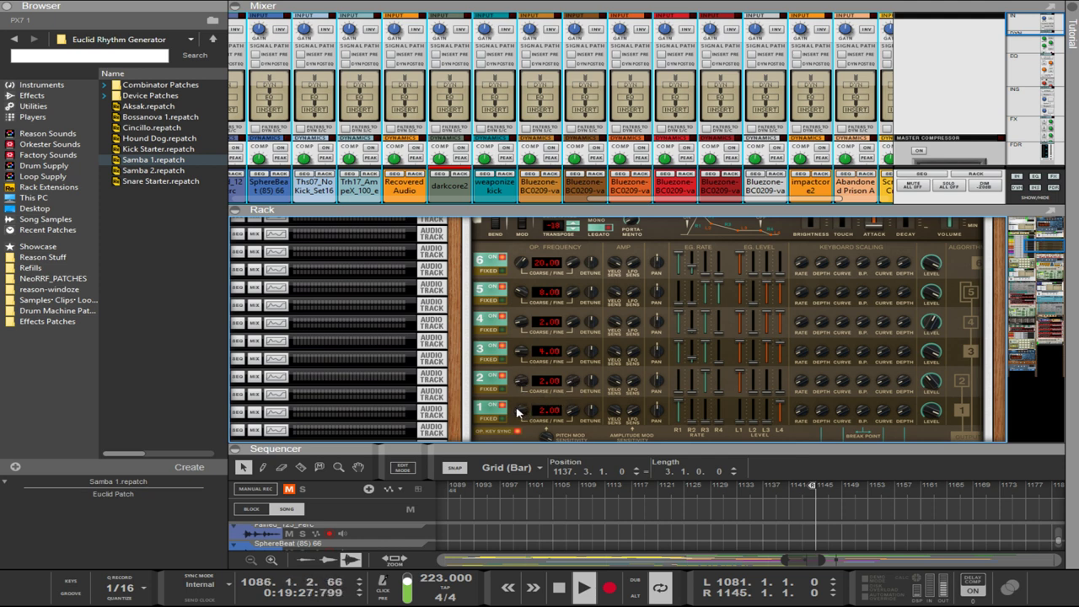
- Try PX7 operator 1 at 0.50 then back to 1.00, operator 3 at 3.98, and operator 2 at 6.00
drag(521, 413, 572, 299)
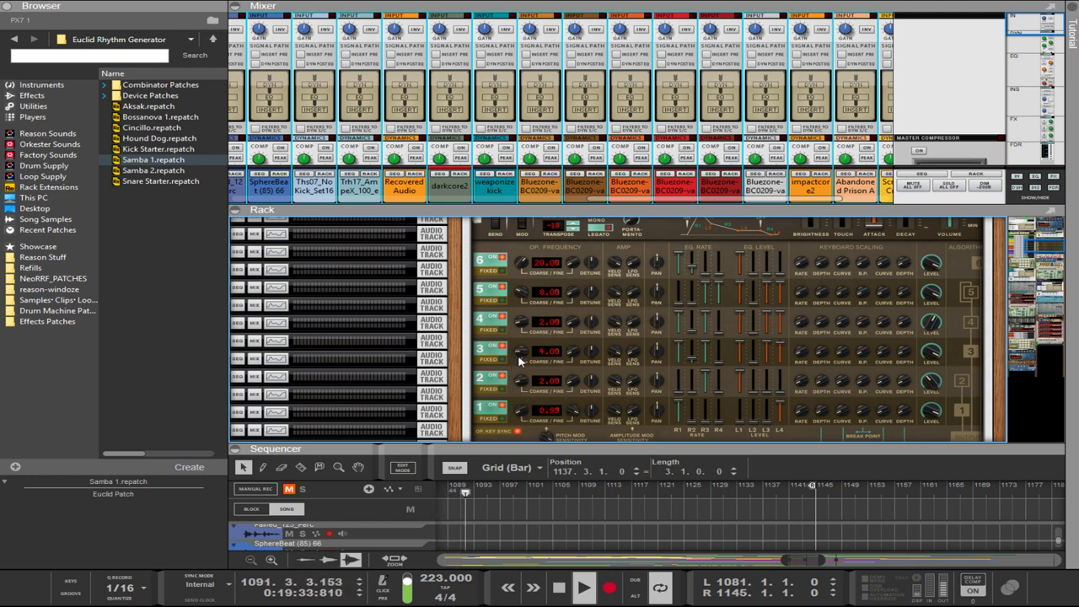
drag(519, 354, 635, 167)
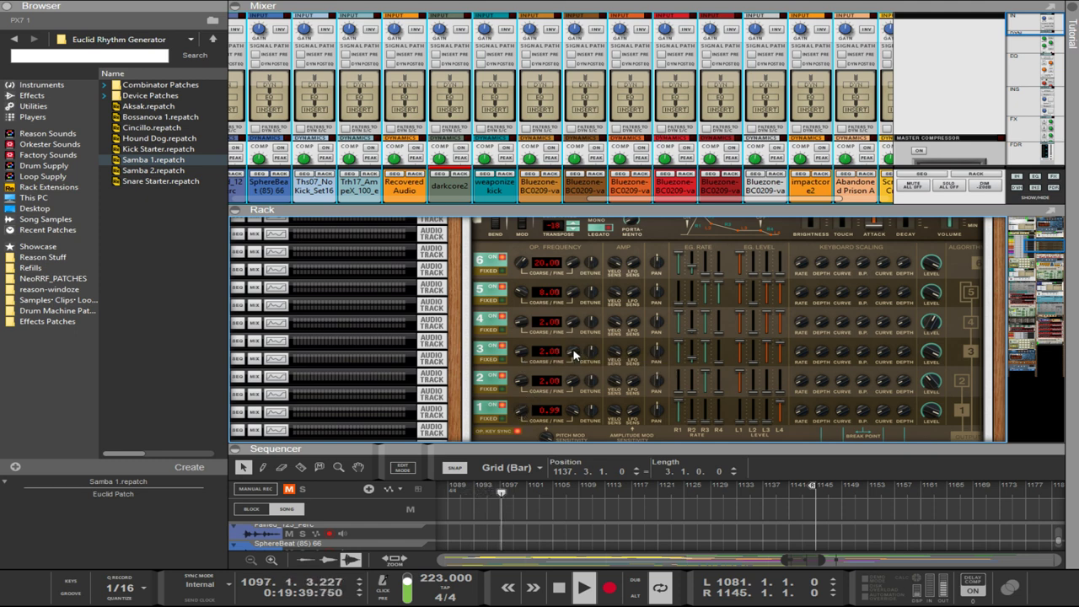
drag(568, 413, 522, 413)
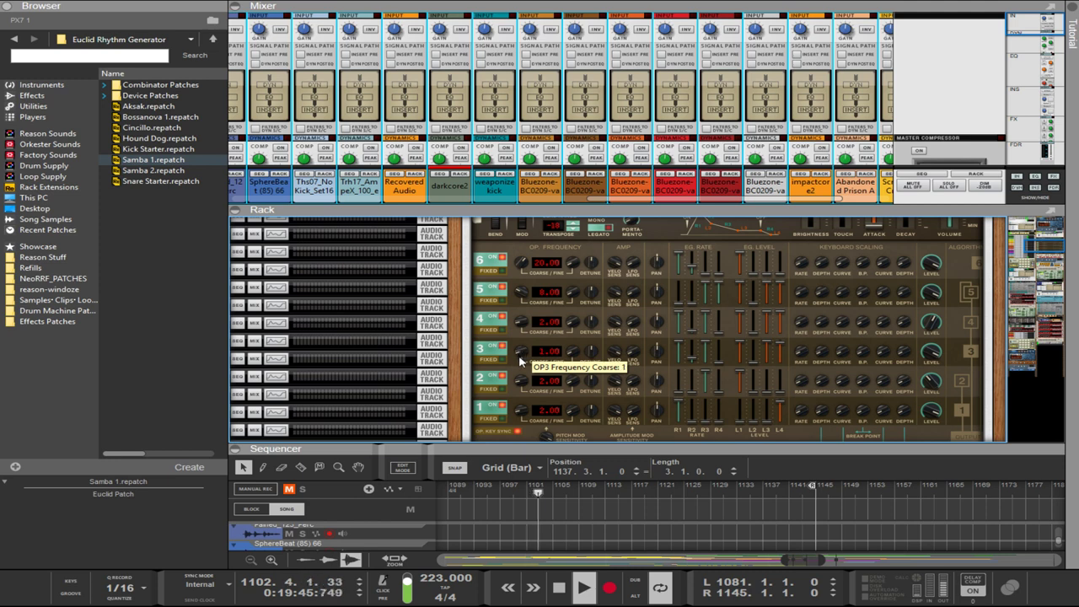
drag(521, 381, 523, 361)
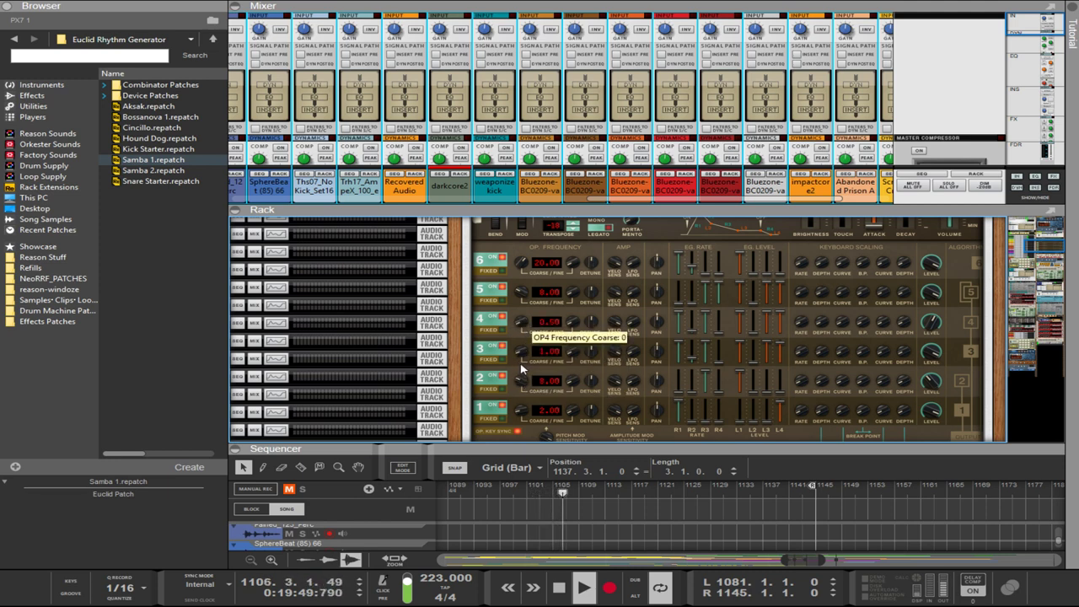
- Settle operator 2 at 1.00, operator 4 at 1.00 and operator 3 at 7.00
drag(519, 344, 523, 333)
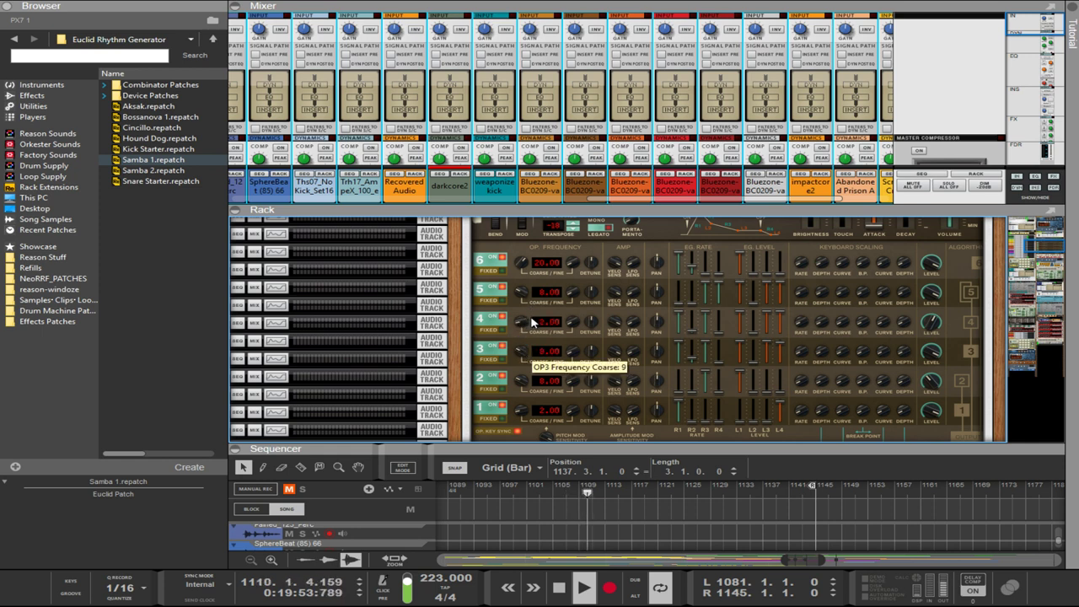
drag(523, 325, 522, 330)
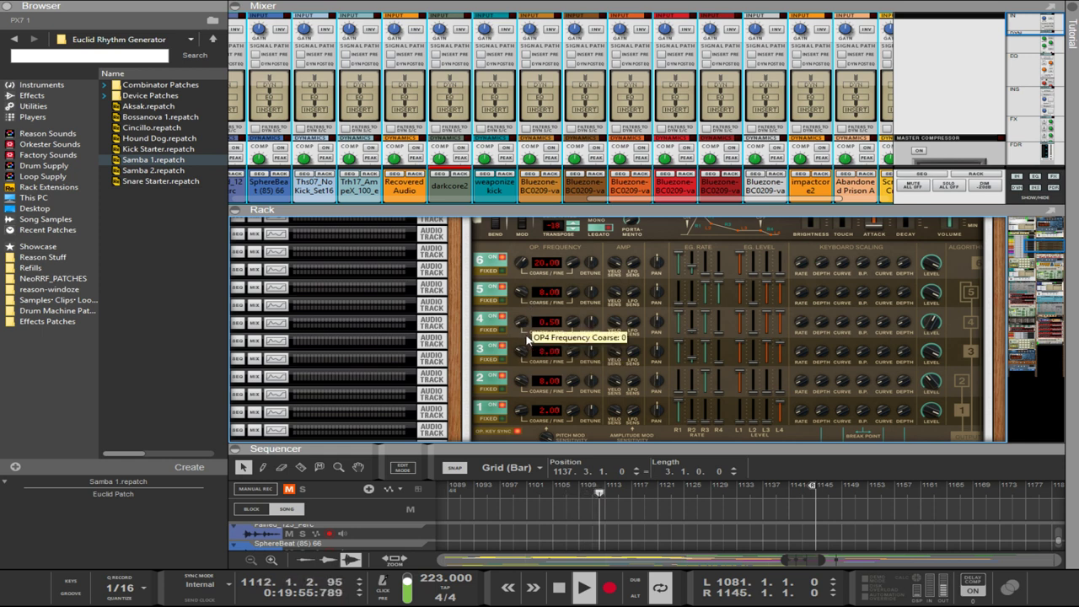
drag(521, 386, 518, 426)
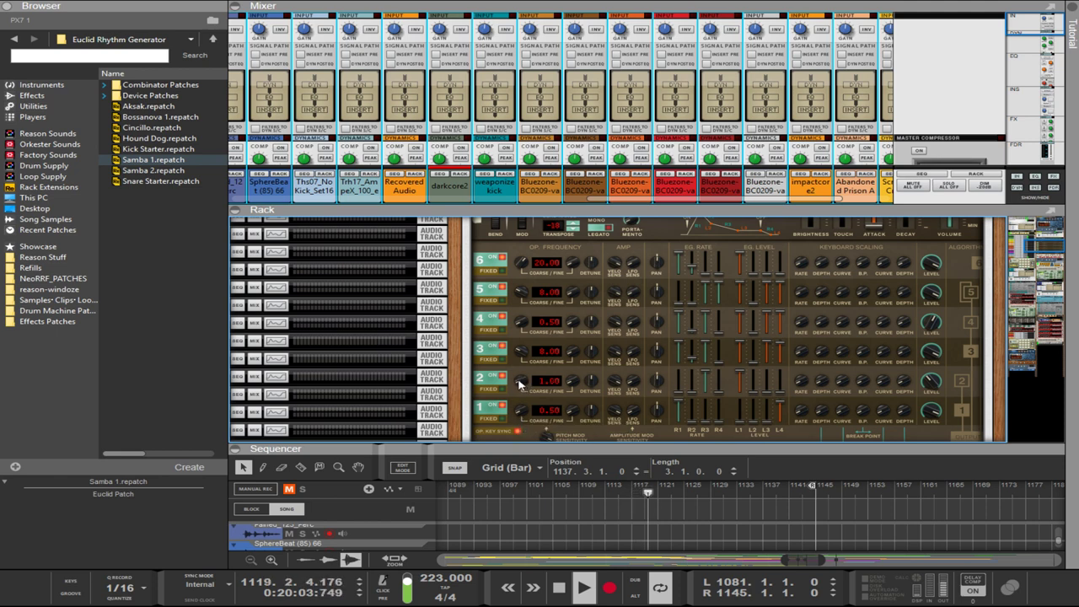
drag(522, 327, 517, 358)
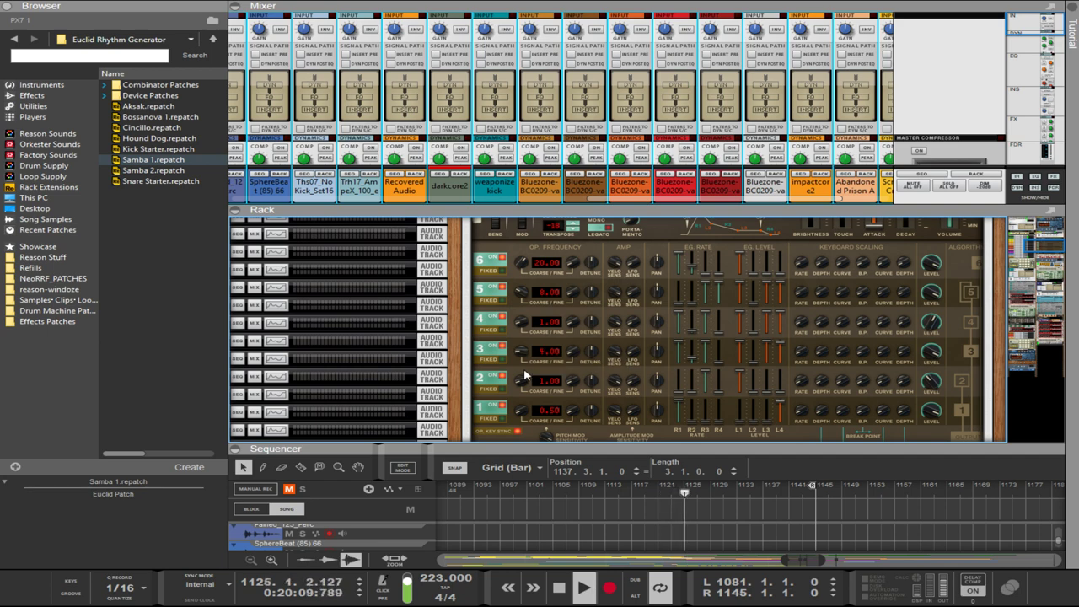
scroll(780, 349, down, 5)
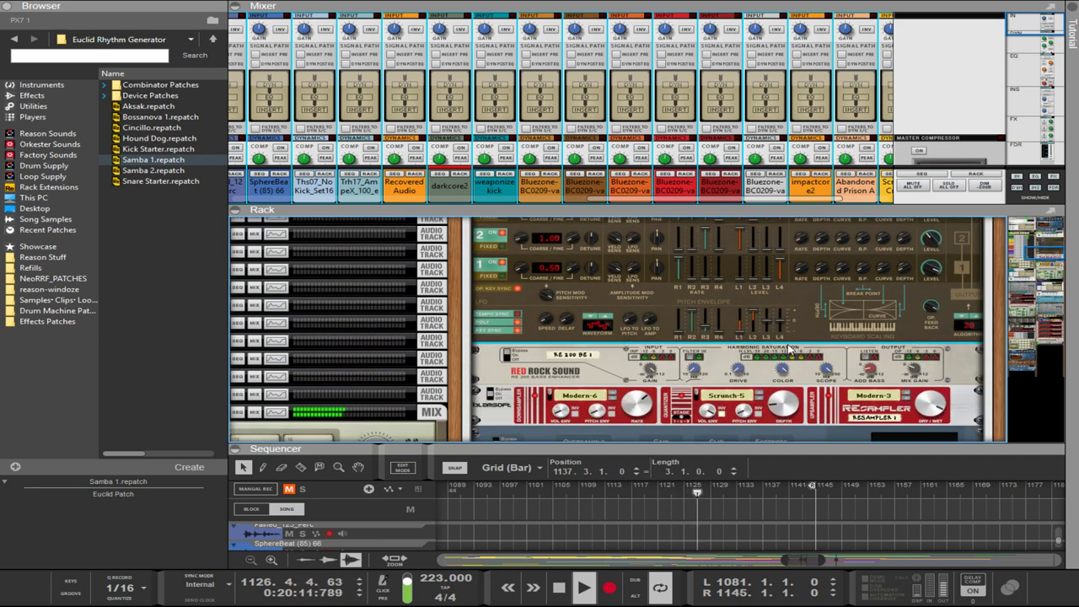
- Lower the Resampler's quantization depth to 2.5 bits and reduce GClip's clip amount to 3%
scroll(790, 349, down, 3)
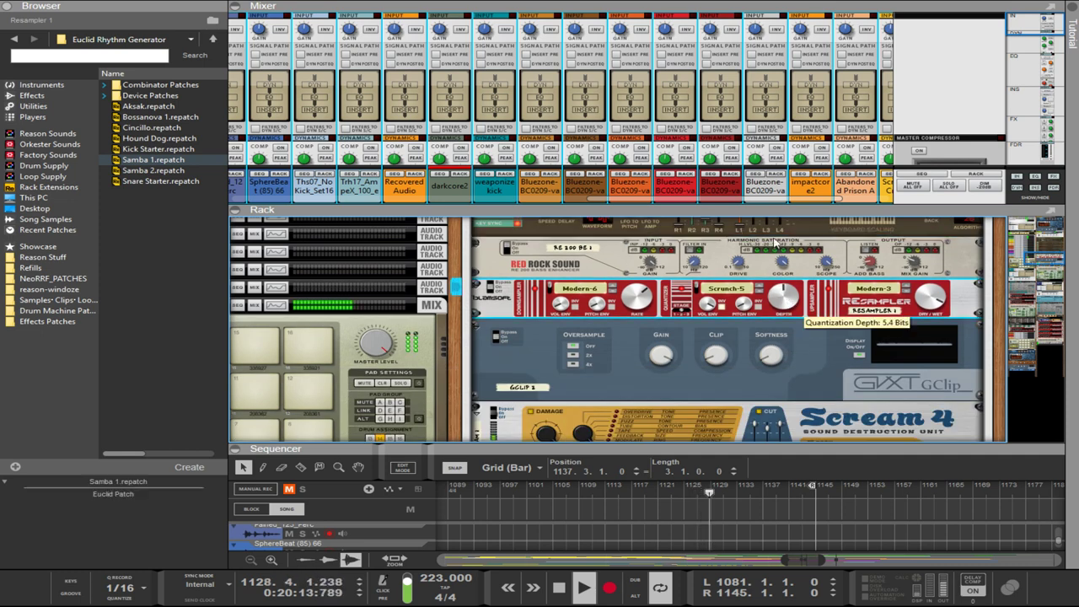
drag(774, 243, 773, 284)
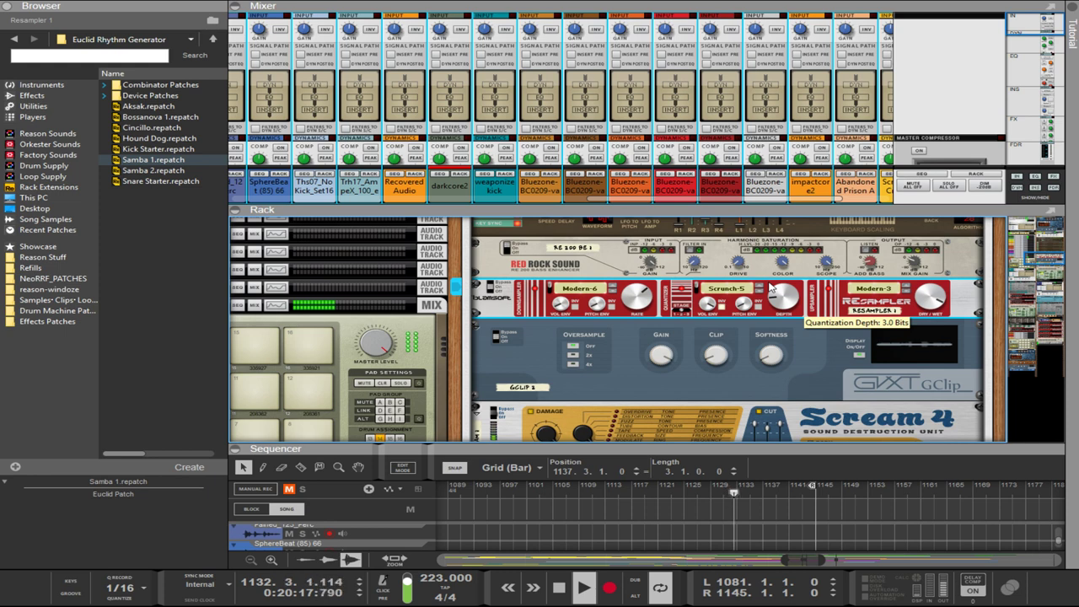
click(715, 354)
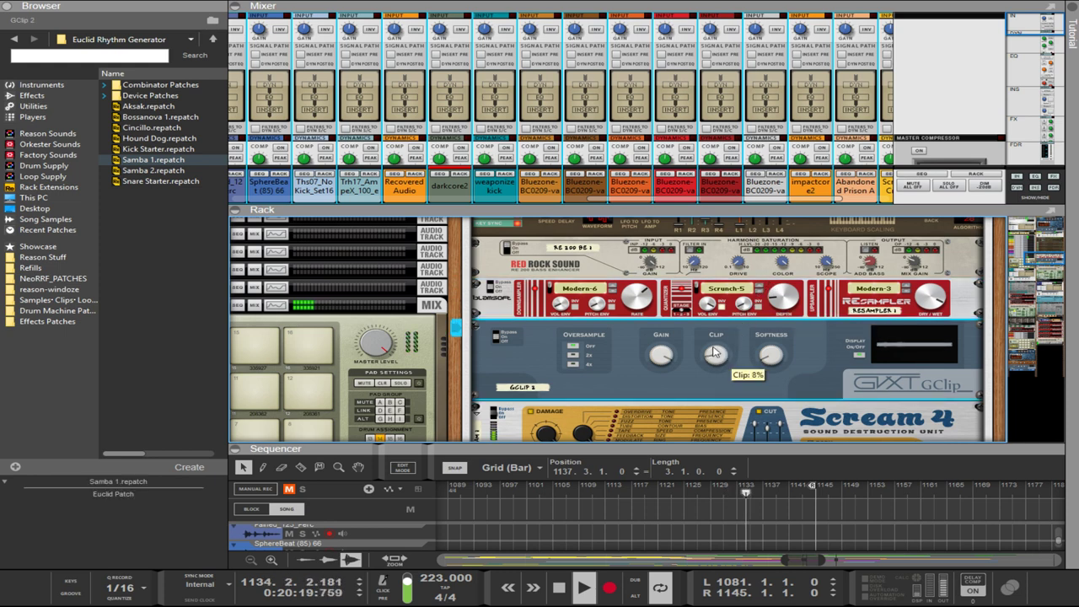
drag(713, 353, 714, 357)
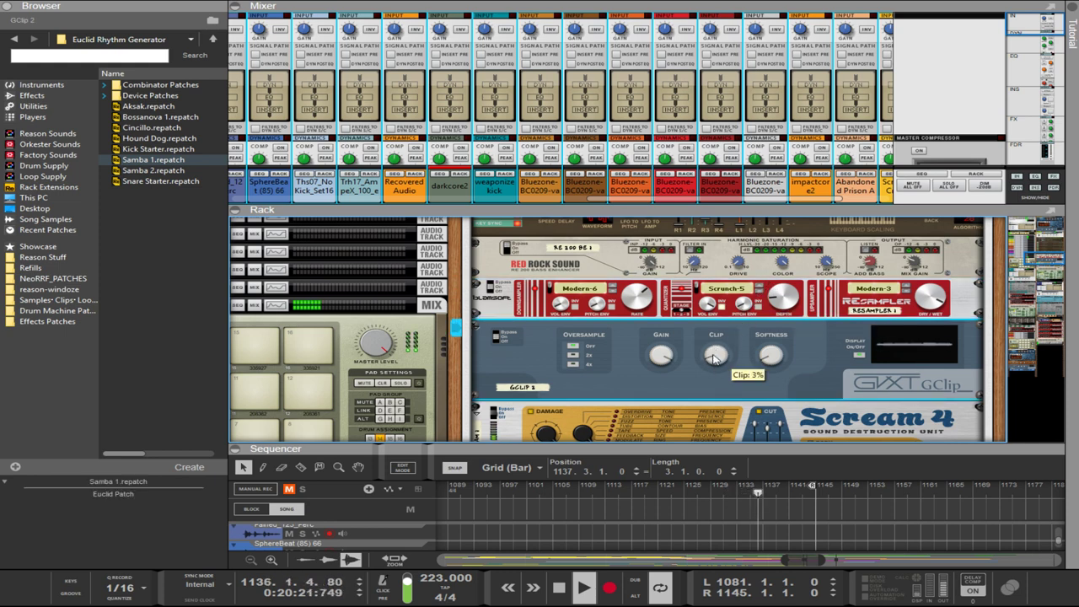
- Select the Scream 4 distortion unit in the rack
scroll(674, 341, down, 4)
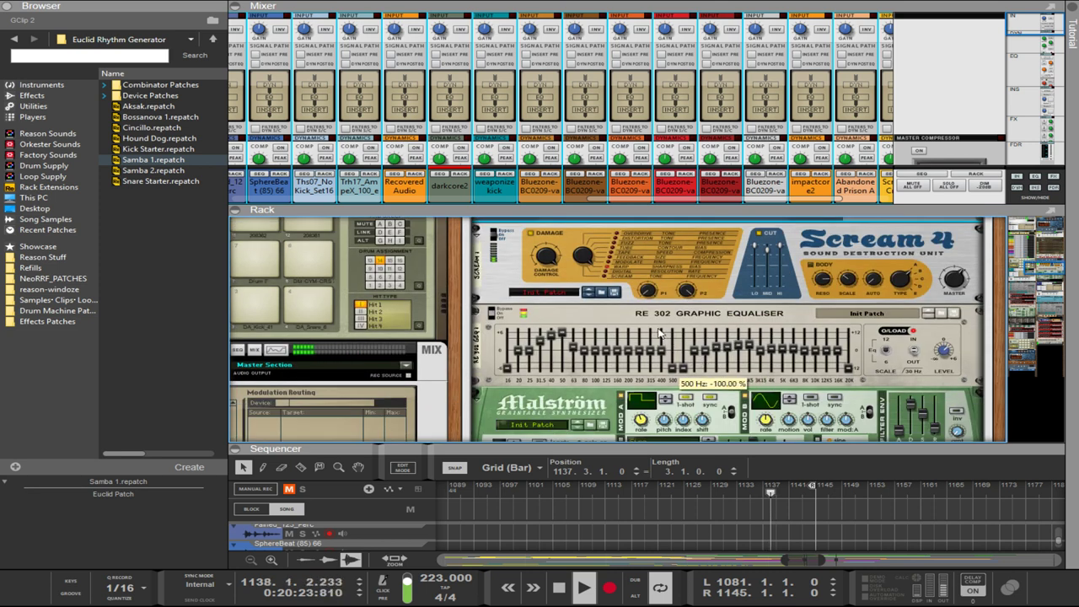
click(547, 254)
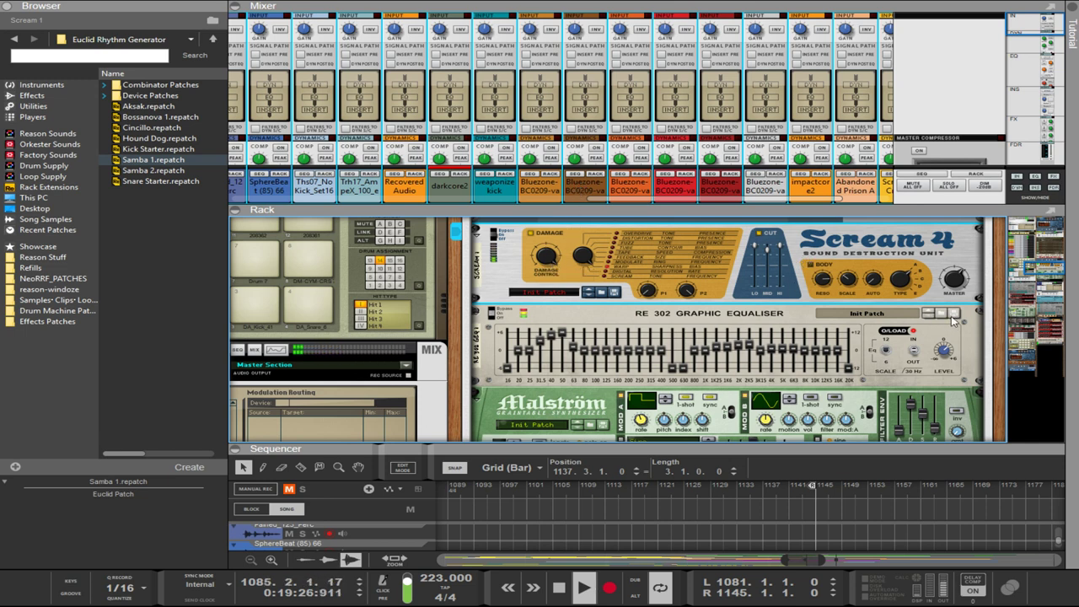
scroll(909, 299, down, 1)
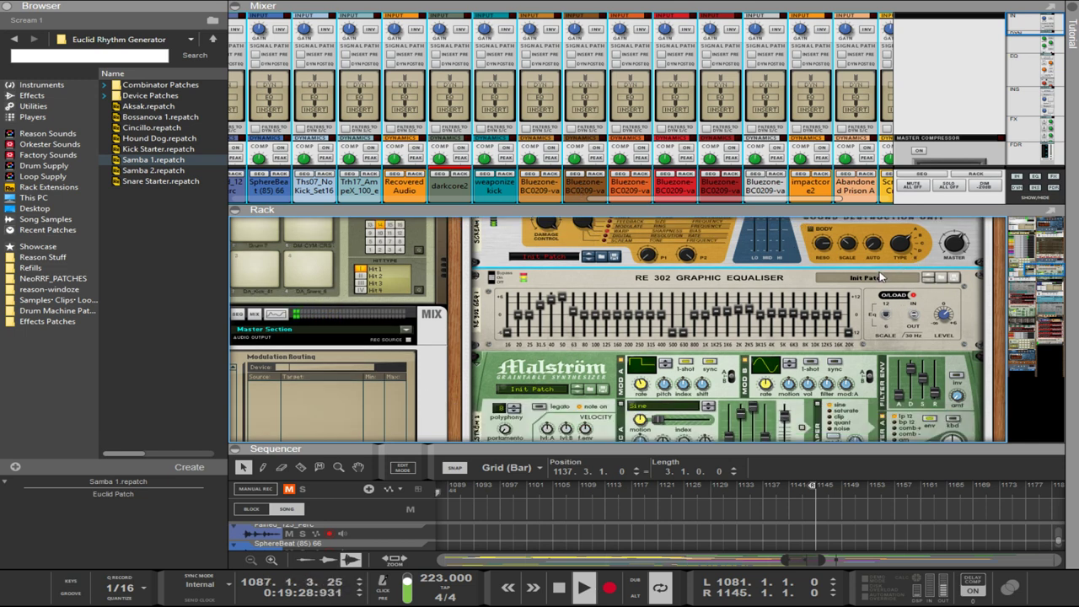
scroll(846, 290, up, 3)
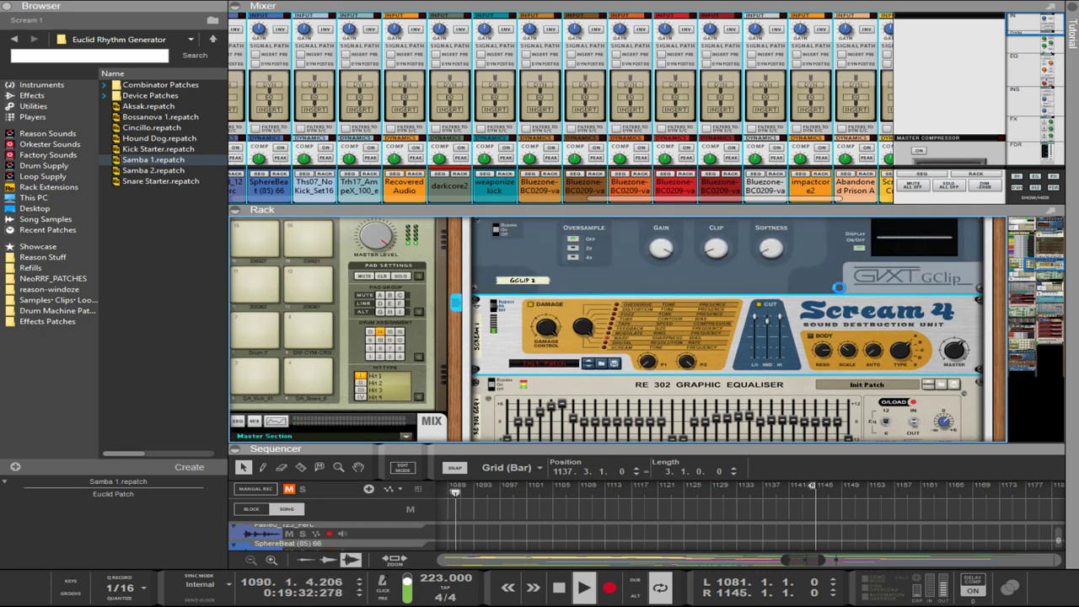
scroll(838, 288, up, 8)
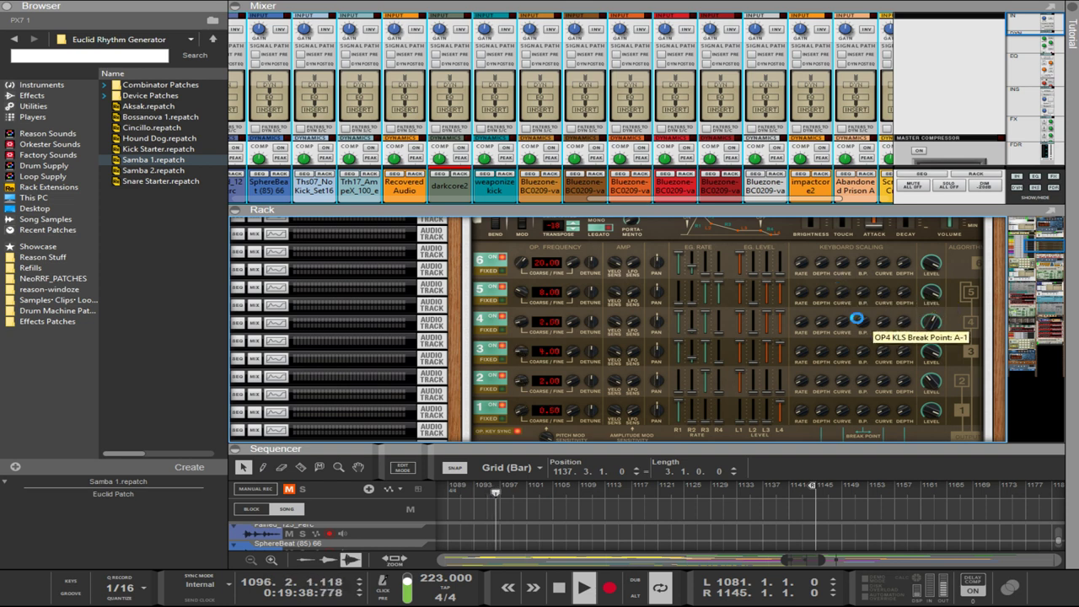
- Scroll through the rack's effect chain, nudge a knob, and select the Red Rock Sound device
scroll(869, 354, down, 3)
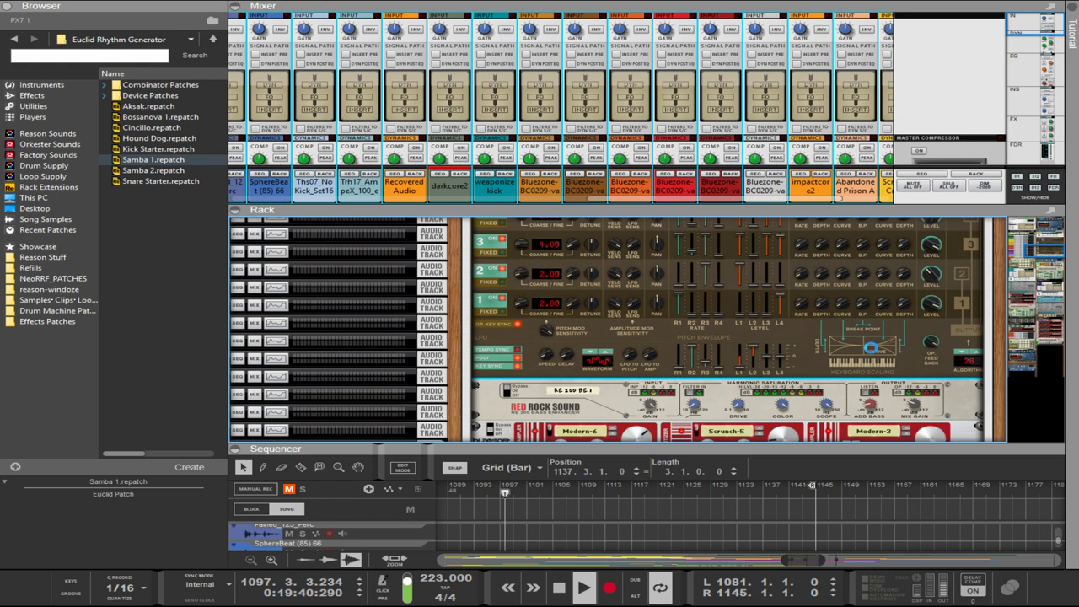
scroll(873, 351, up, 3)
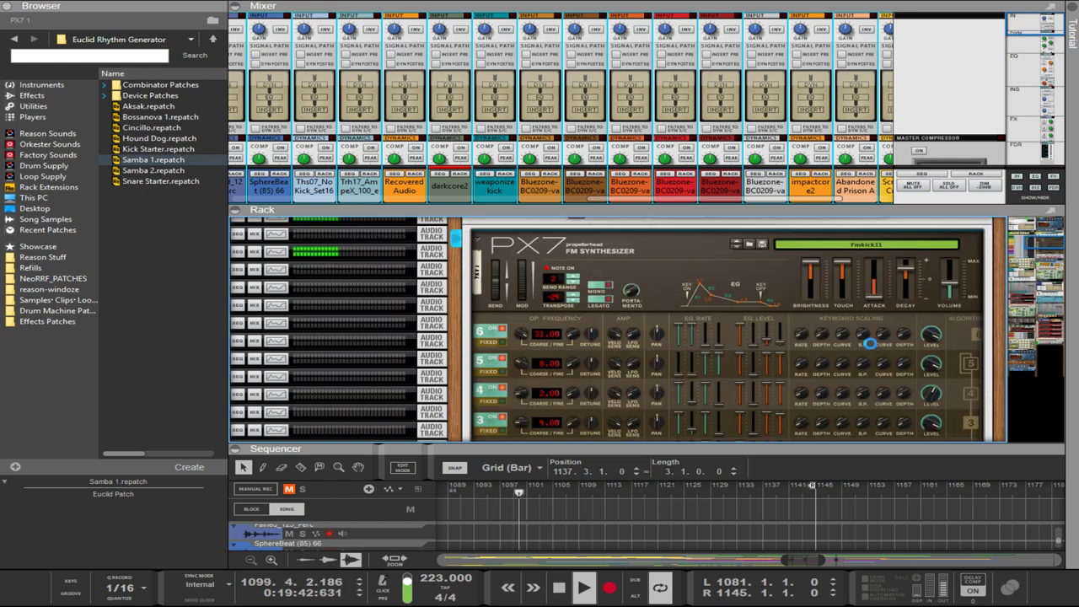
scroll(870, 342, down, 3)
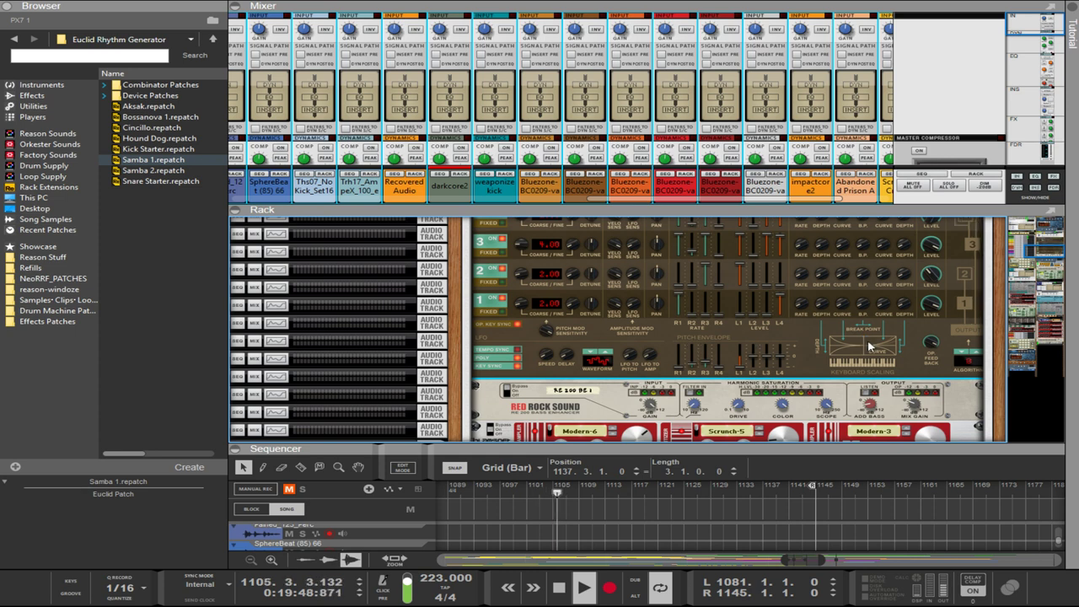
scroll(870, 345, up, 3)
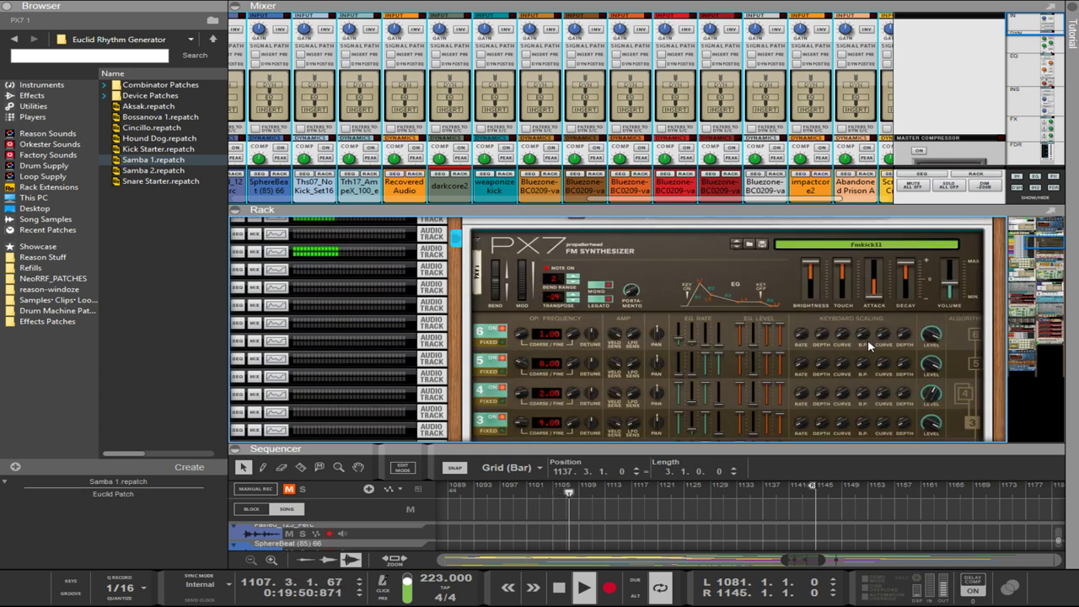
drag(866, 341, 870, 345)
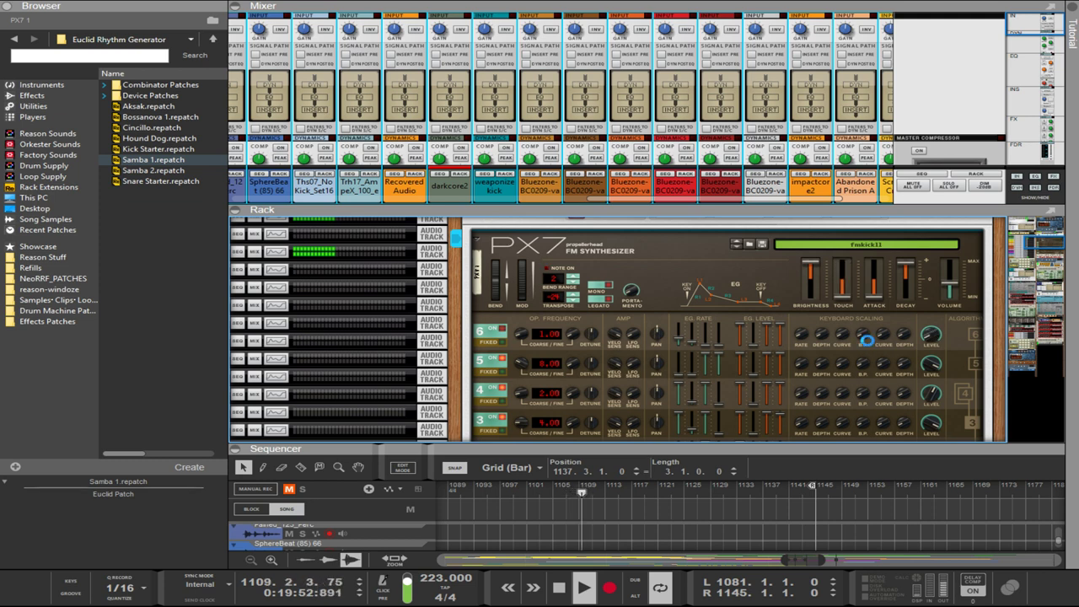
scroll(869, 343, down, 3)
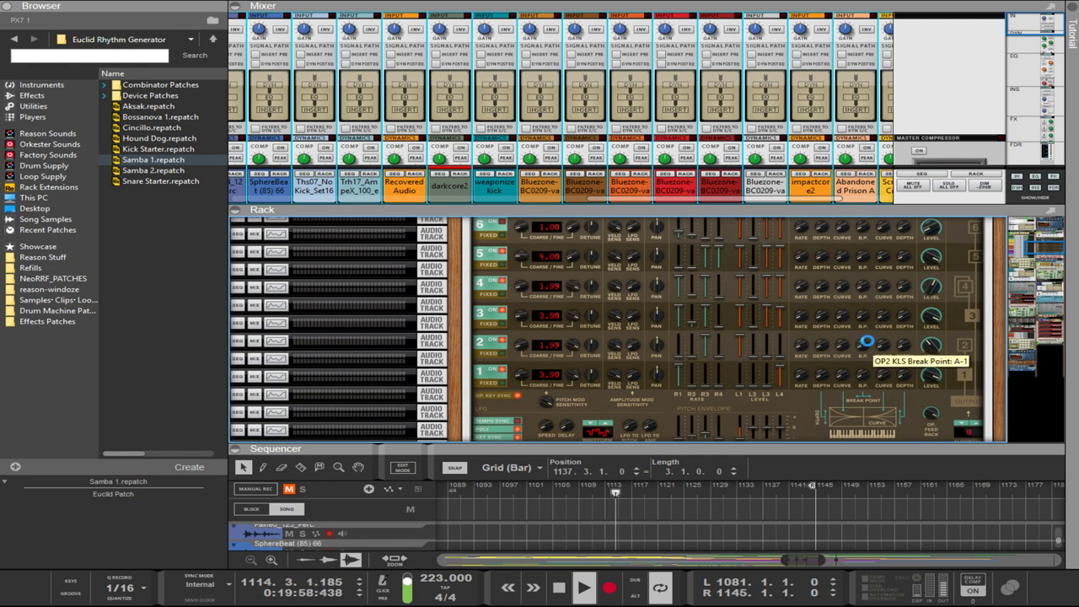
scroll(866, 342, down, 4)
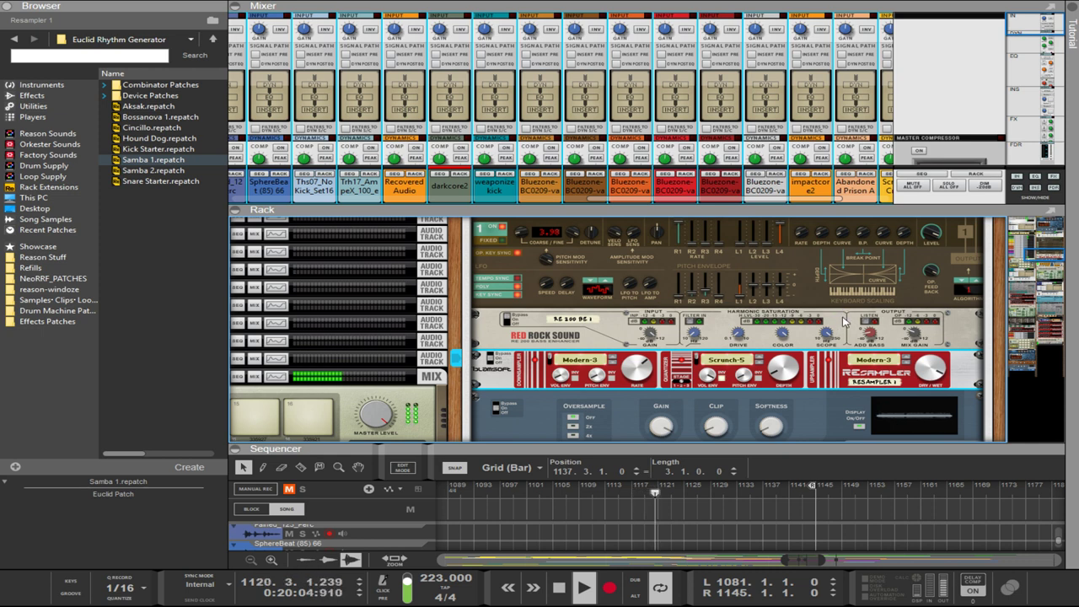
click(842, 316)
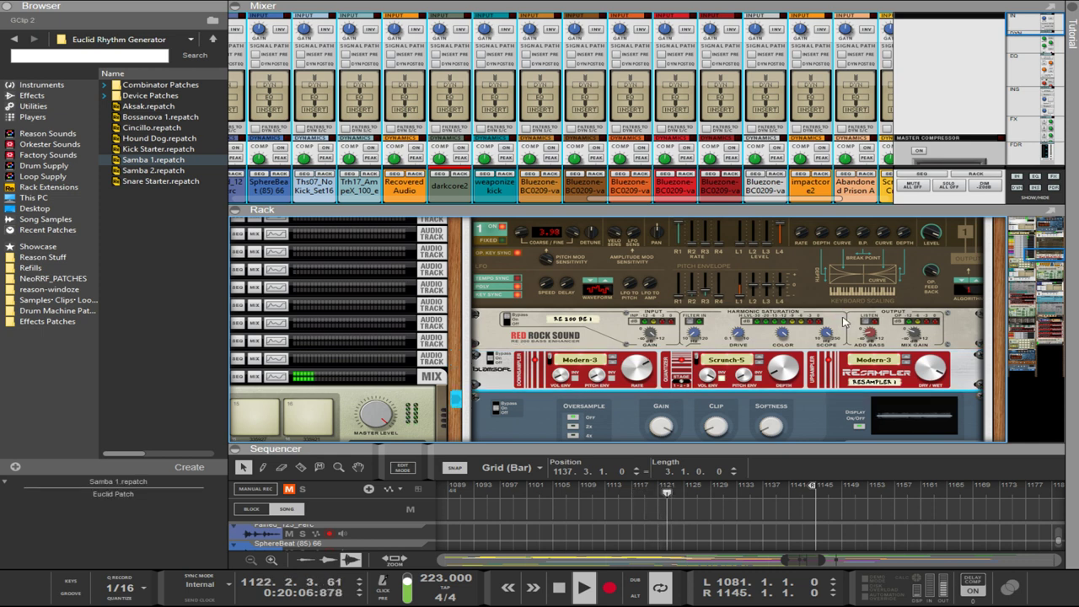
- Scroll further down past the RE 302 Graphic Equaliser and select the Malström synth
scroll(842, 316, down, 5)
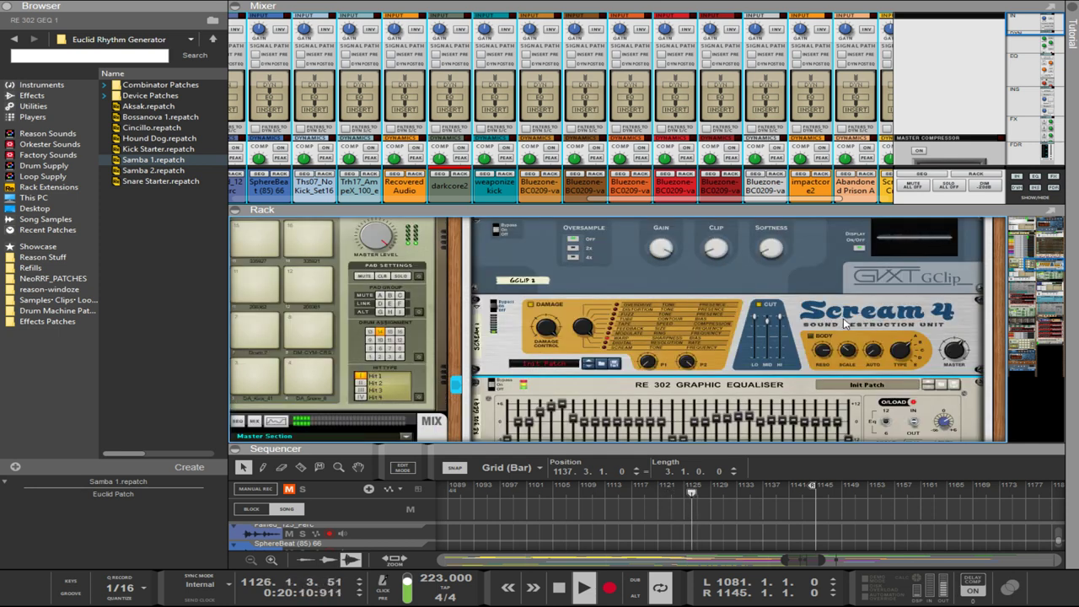
scroll(844, 321, up, 1)
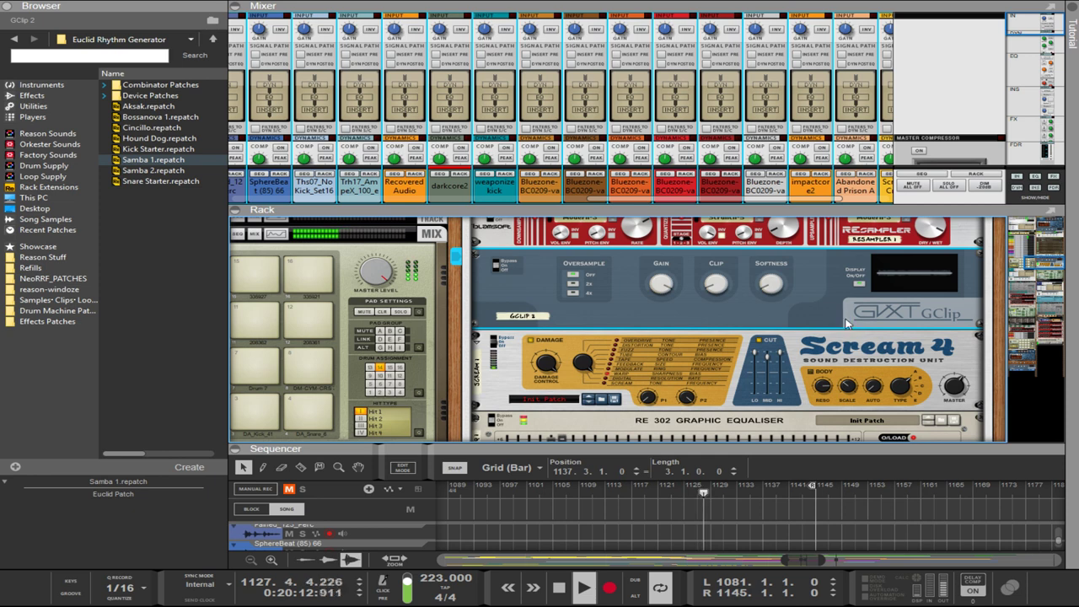
scroll(846, 323, down, 1)
scroll(845, 317, up, 5)
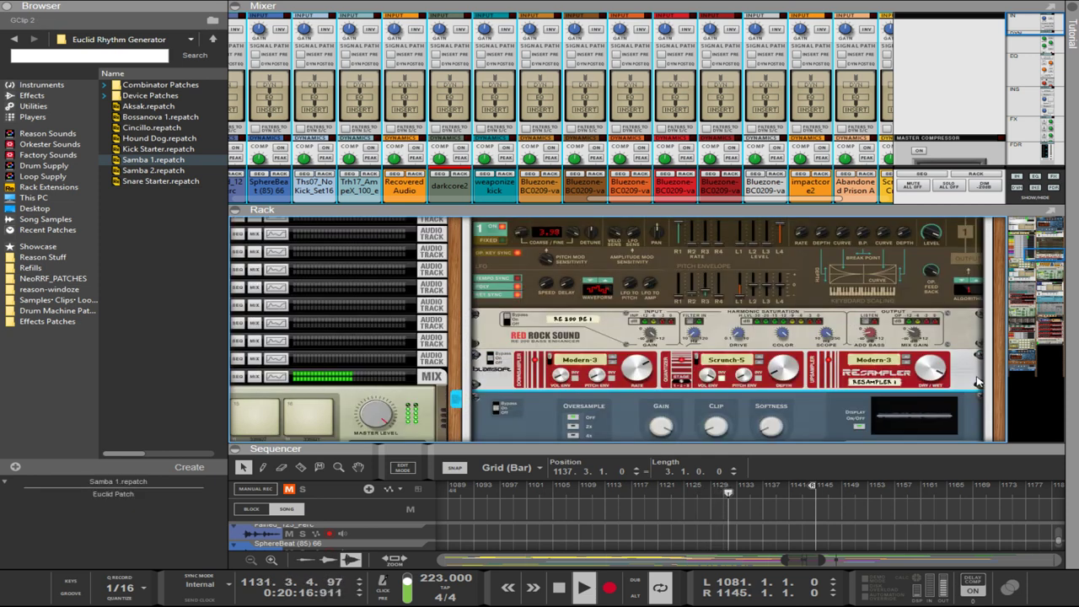
scroll(976, 382, down, 5)
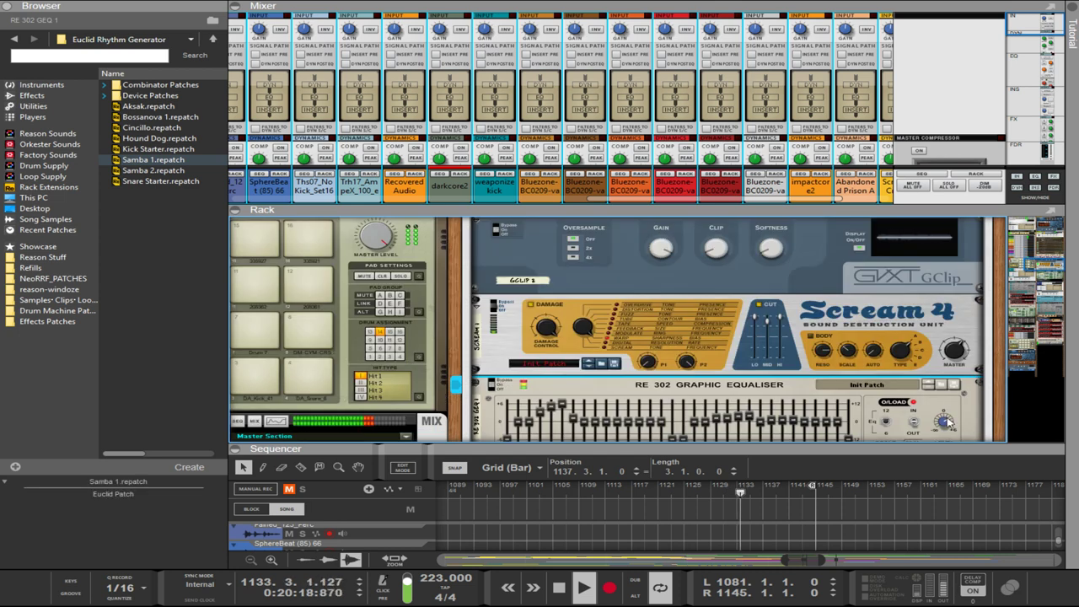
mouse_move(945, 422)
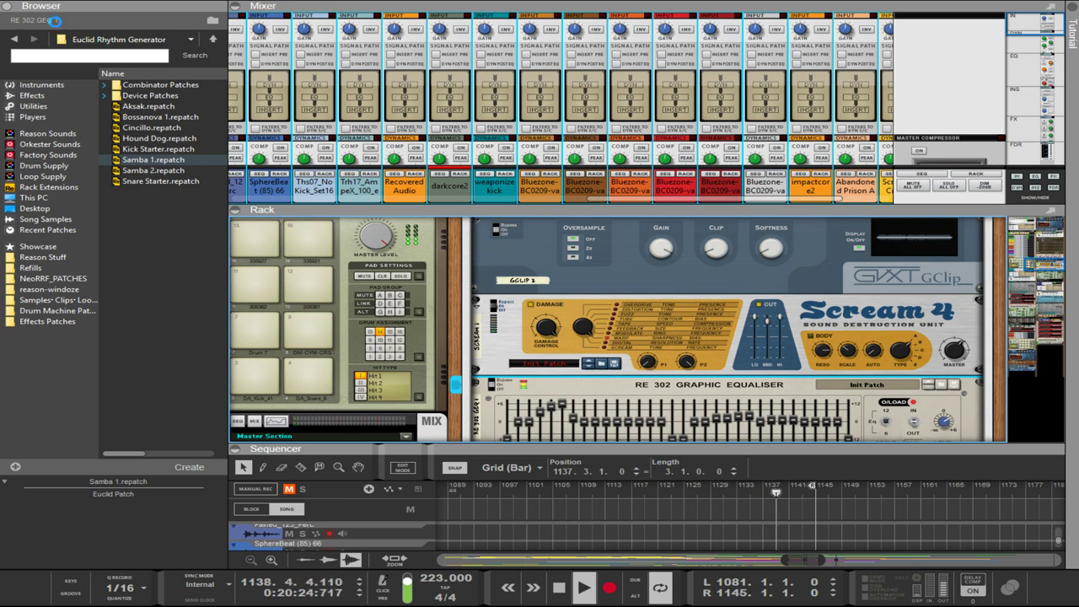
scroll(632, 434, down, 15)
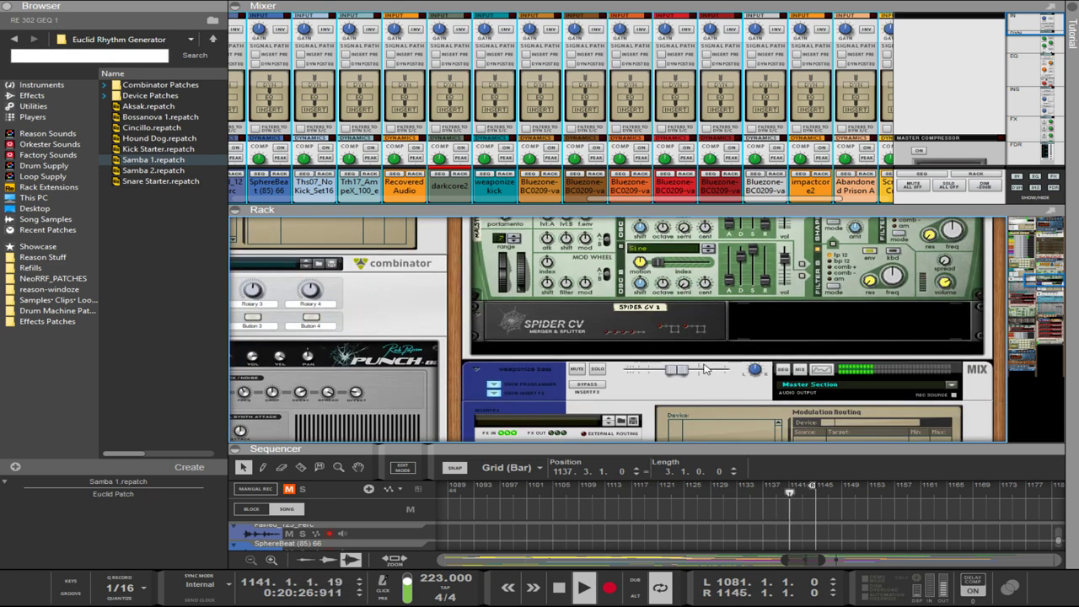
scroll(633, 427, up, 10)
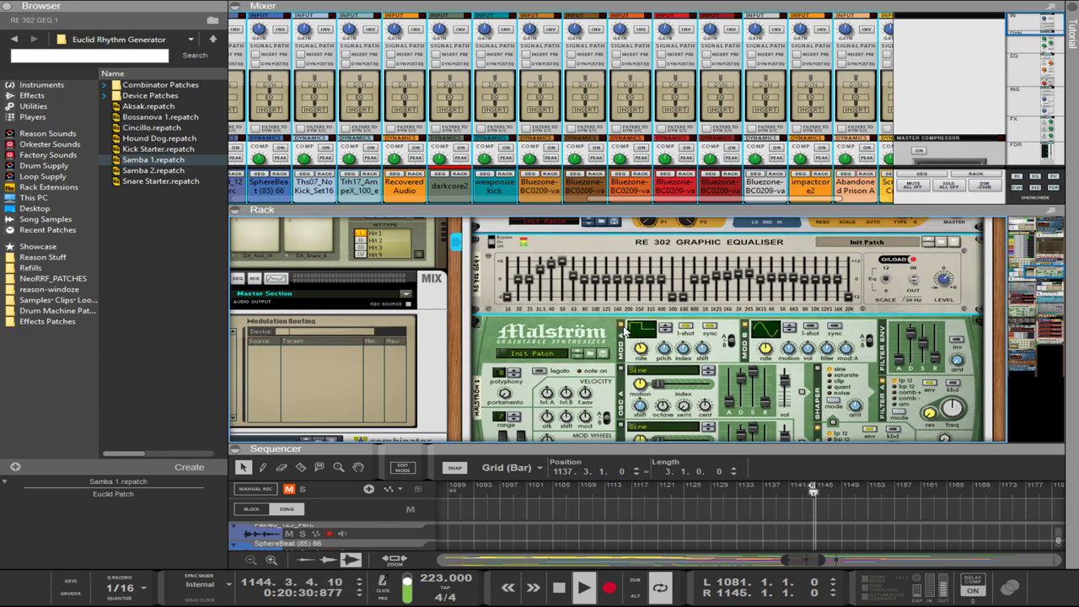
click(624, 329)
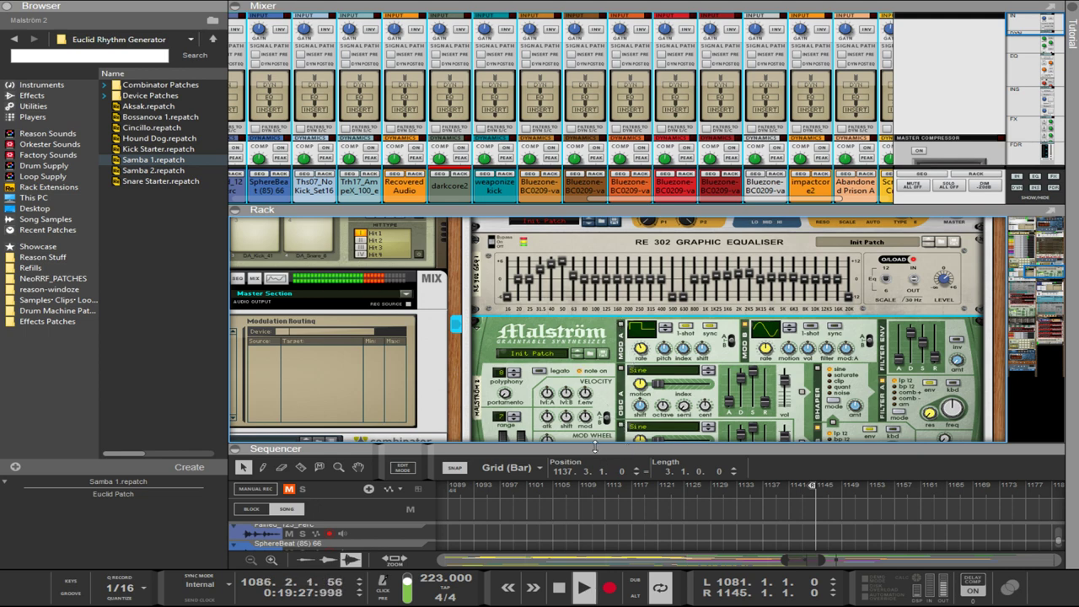
- Collapse the mixer and scroll the rack down to the Euclid Rhythm Generators
drag(595, 447, 559, 404)
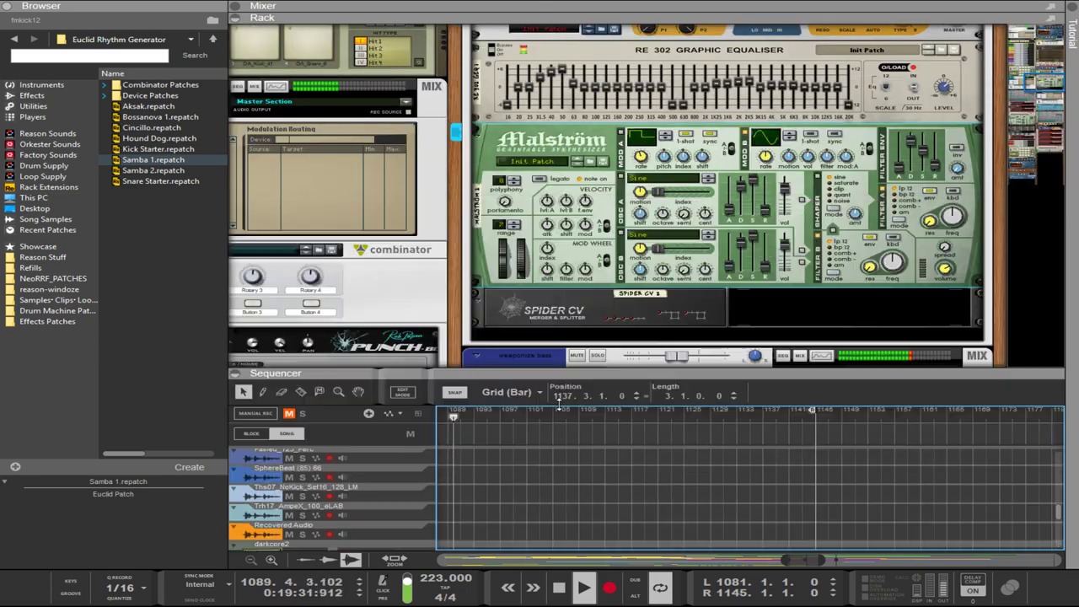
scroll(597, 236, down, 10)
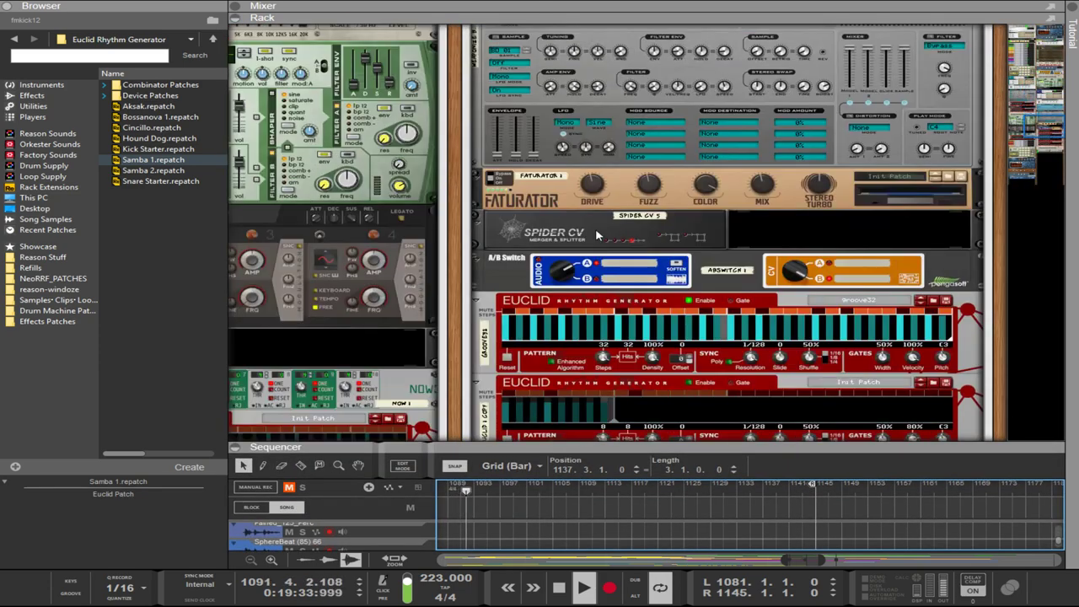
scroll(596, 236, down, 4)
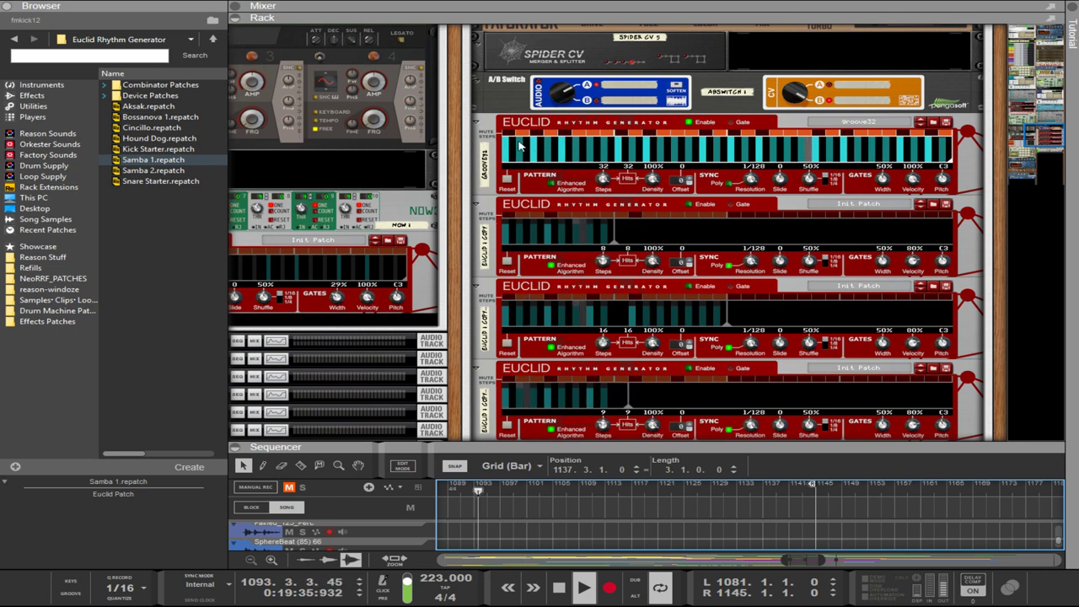
- Adjust the first Euclid's step resolution and select the groove32 generator
mouse_move(751, 179)
mouse_down()
mouse_move(754, 194)
mouse_move(750, 178)
mouse_up()
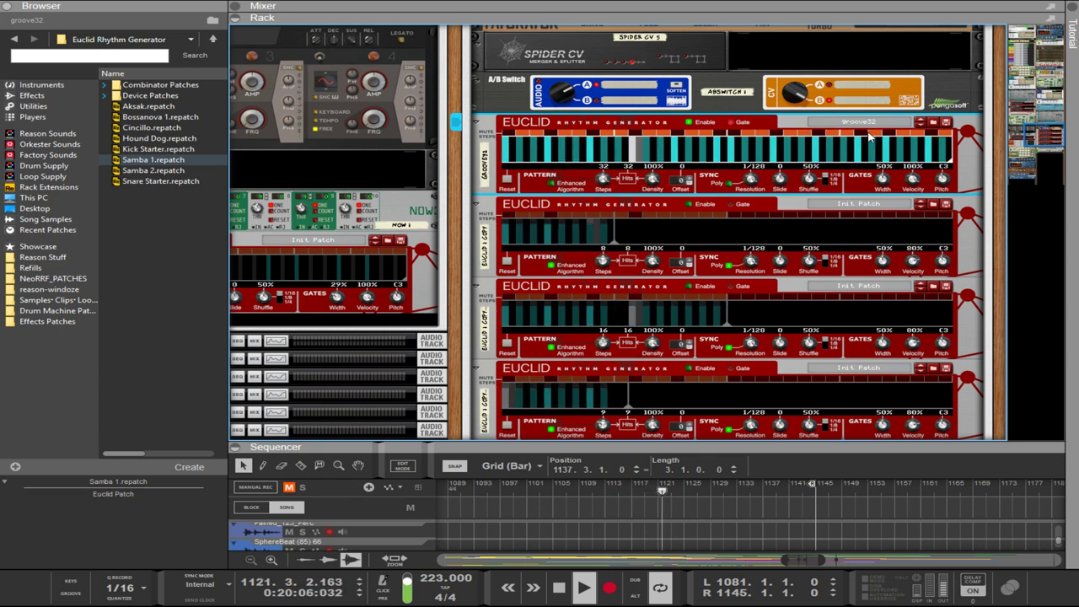
click(794, 103)
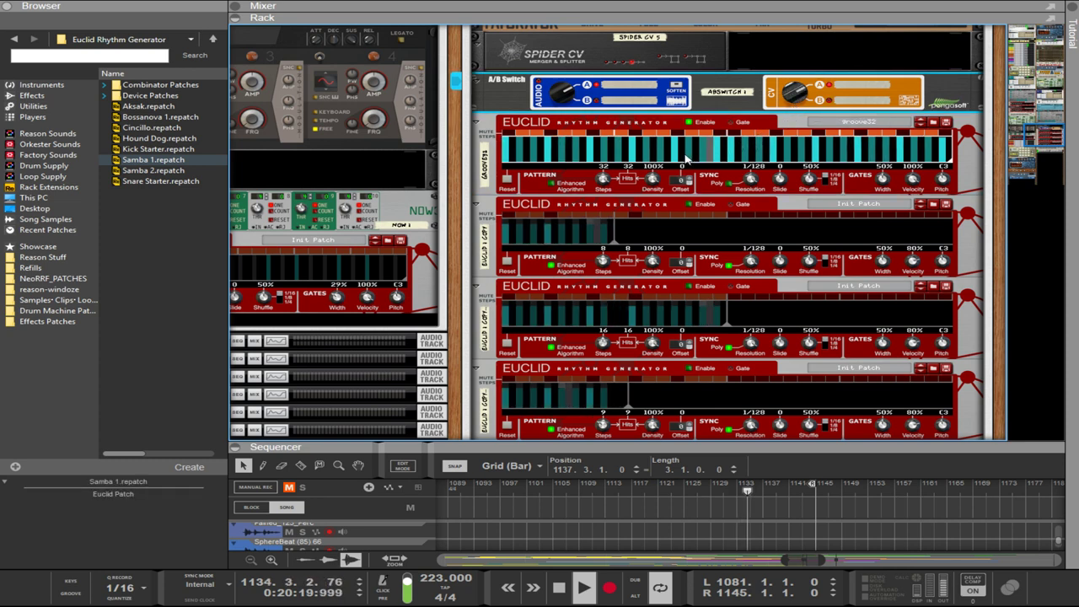
click(741, 137)
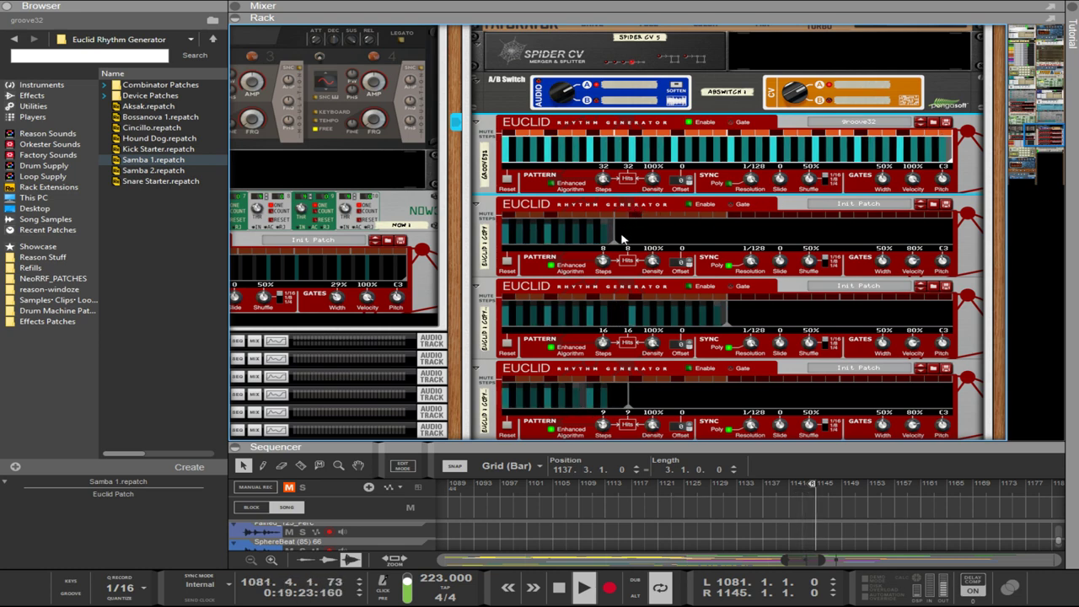
- Review the rack devices, then maximise the sequencer to show all tracks and clips
scroll(571, 385, down, 10)
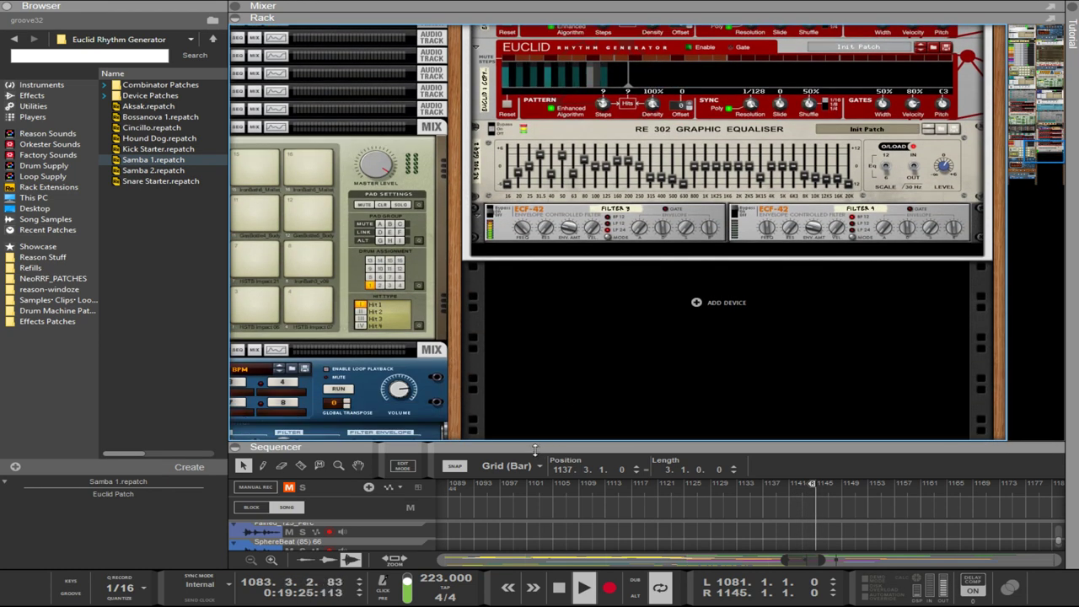
scroll(460, 349, up, 10)
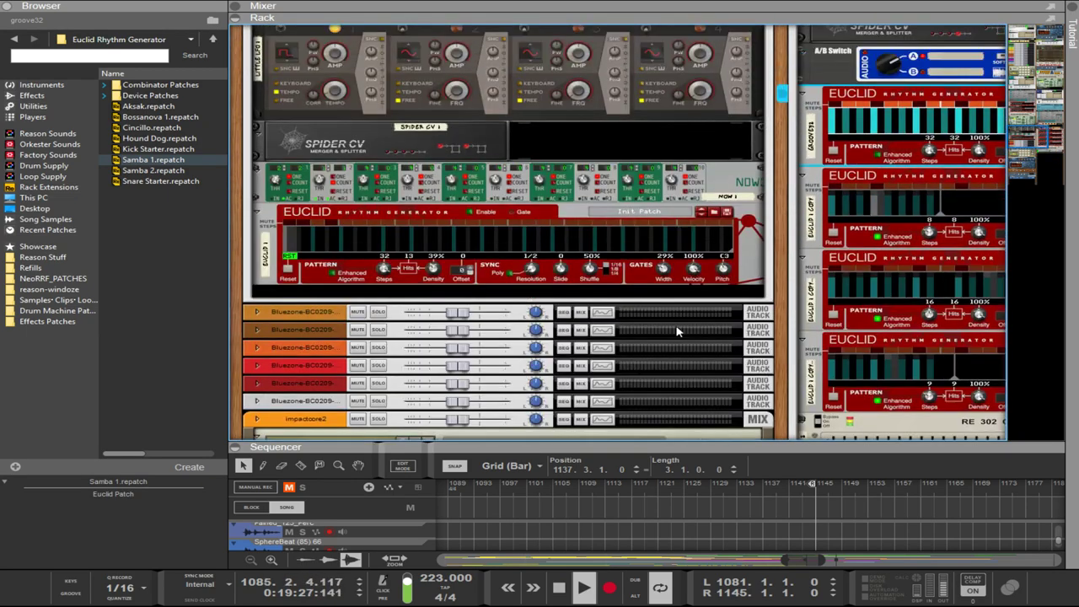
scroll(548, 253, up, 5)
scroll(428, 181, down, 3)
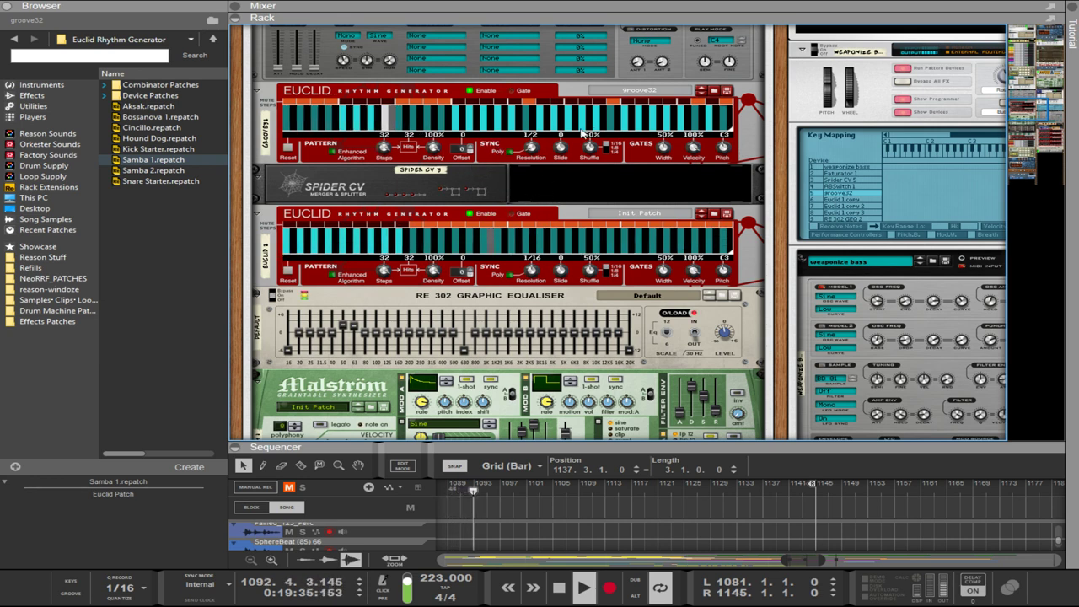
scroll(449, 246, up, 3)
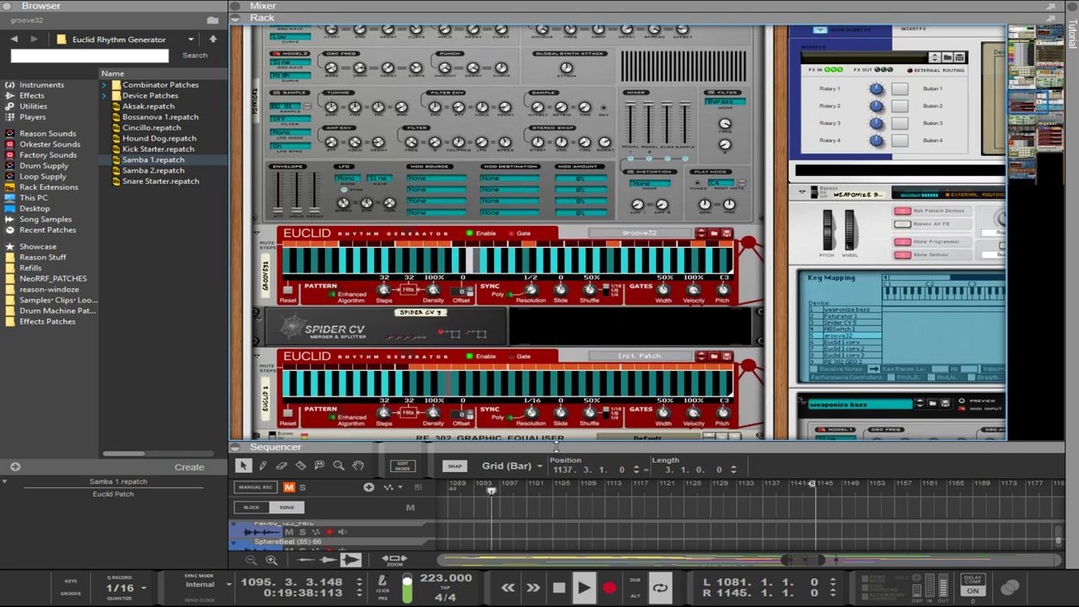
drag(556, 446, 564, 29)
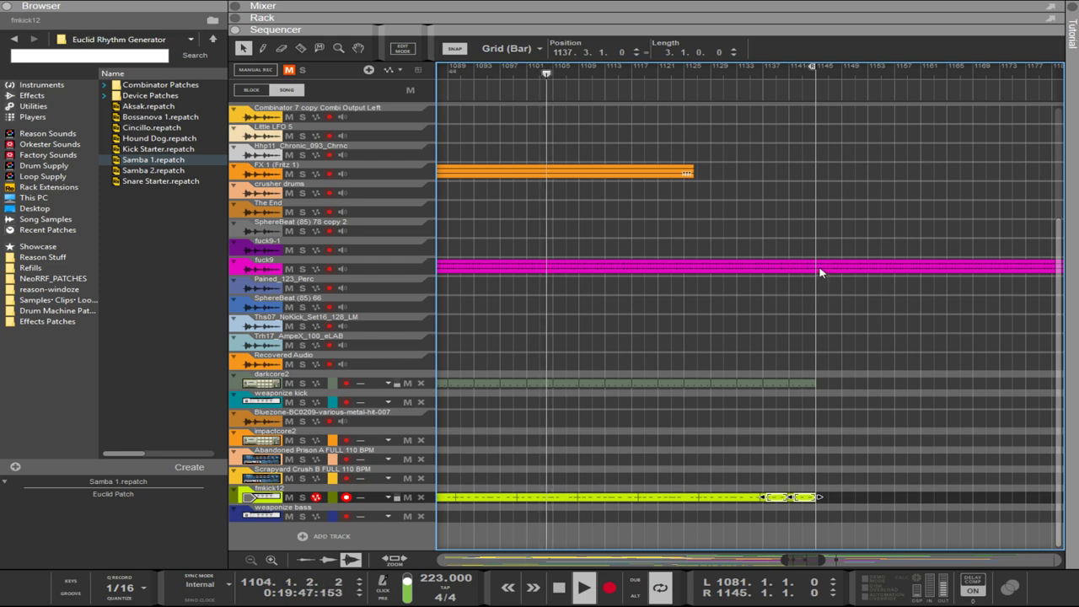
- Bring the rack back above the sequencer with F6
scroll(816, 268, up, 4)
scroll(811, 255, down, 3)
scroll(809, 251, up, 3)
scroll(802, 241, down, 4)
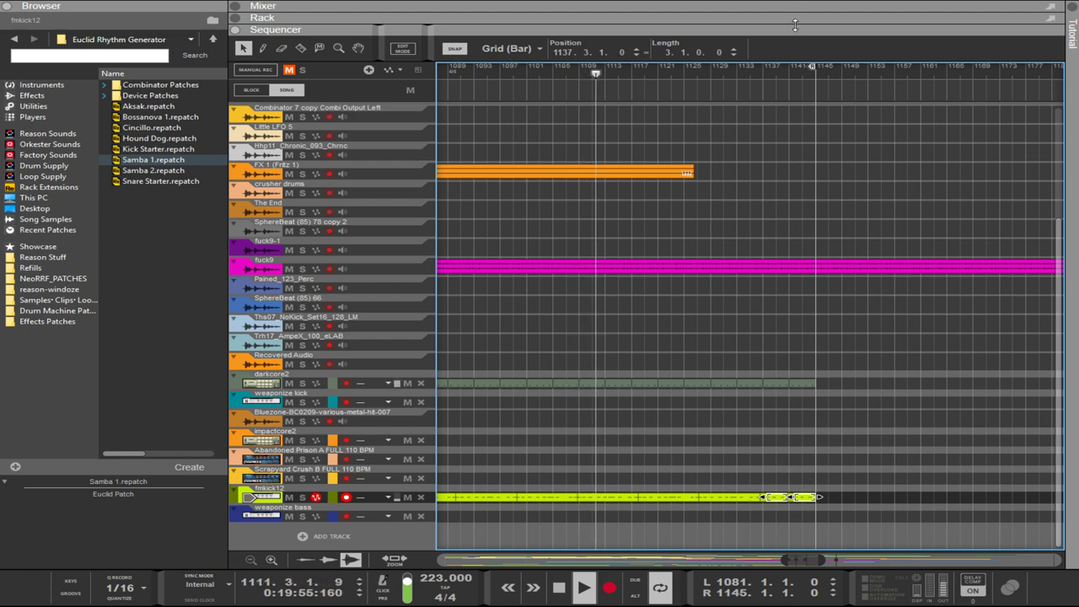
key(F6)
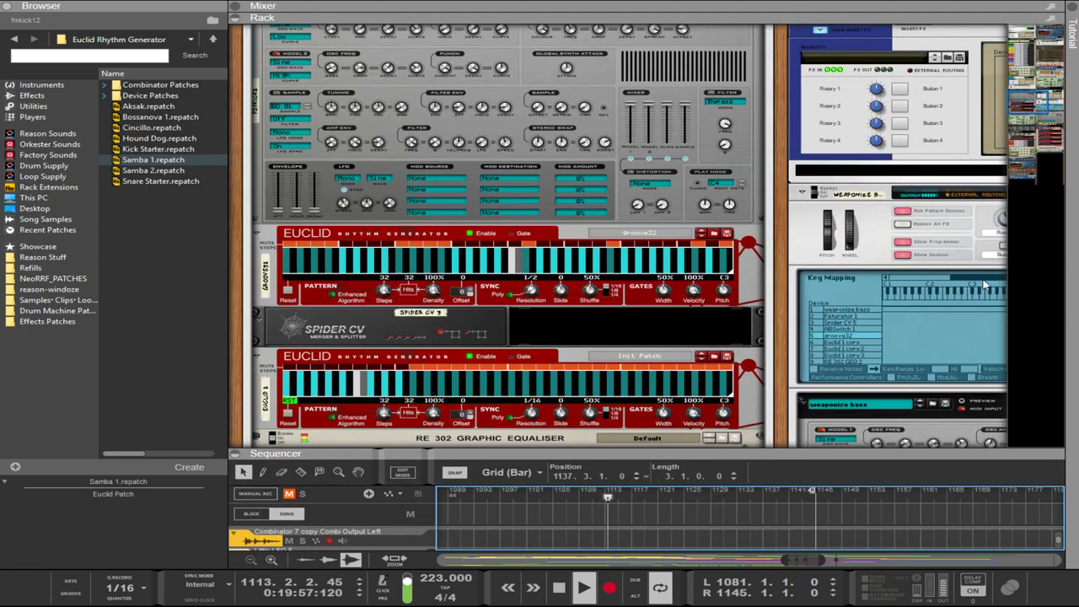
- Save the PX7 kick Combinator's current patch as fmkick13
click(775, 224)
scroll(775, 224, up, 8)
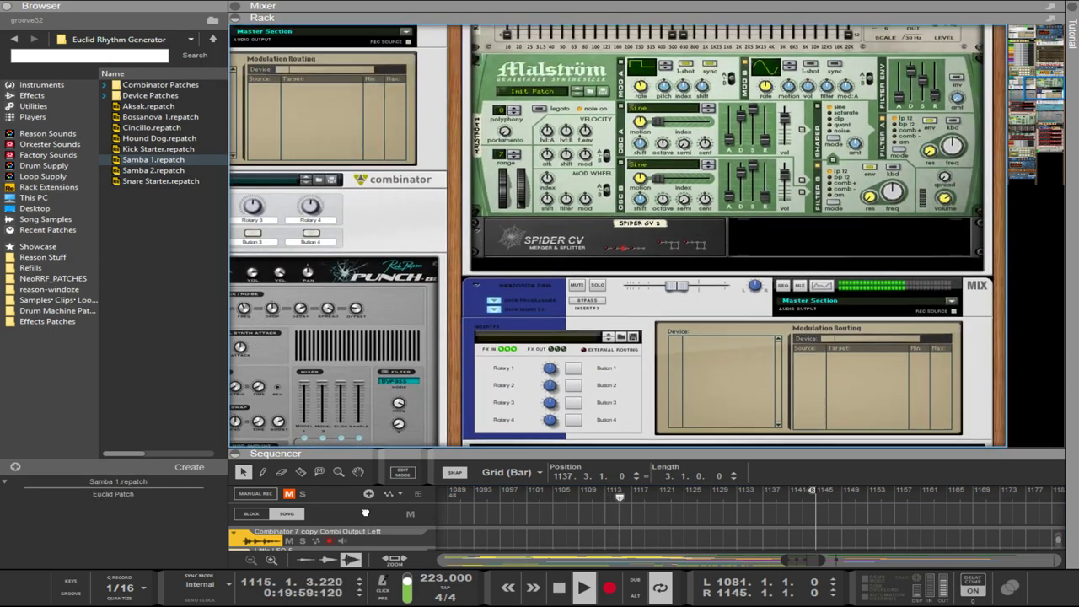
scroll(821, 338, down, 4)
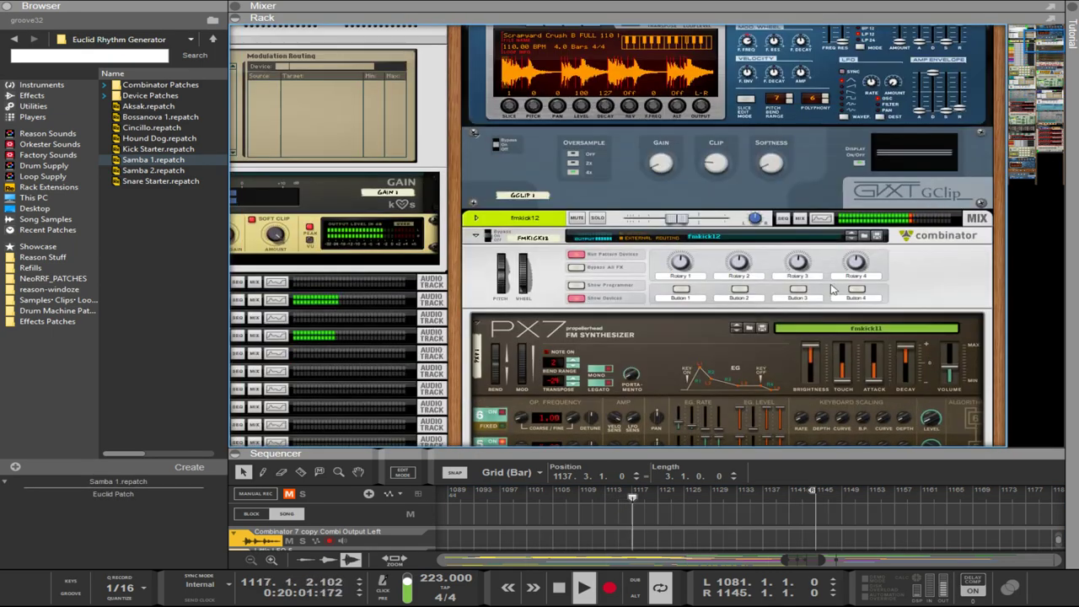
click(877, 236)
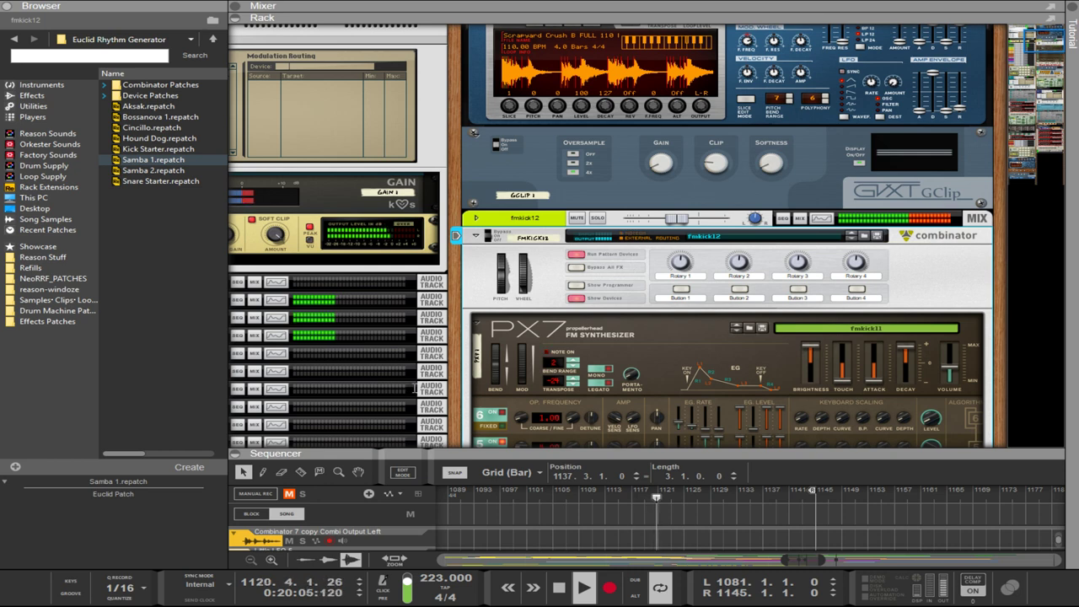
key(Return)
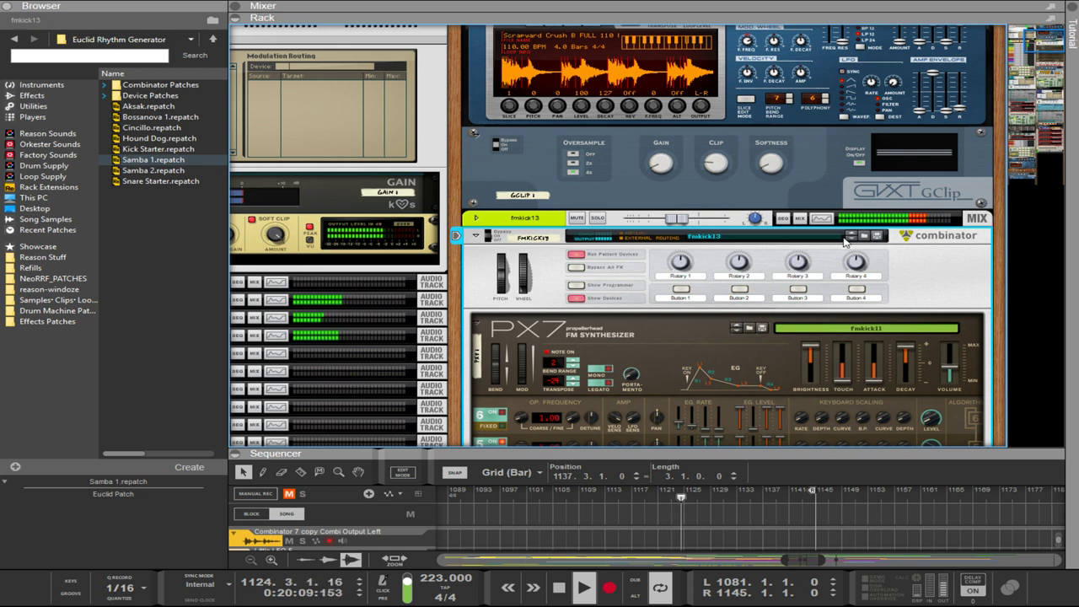
- Select the PX7 inside the fmkick13 Combinator, stepping back a patch and undoing it
click(818, 242)
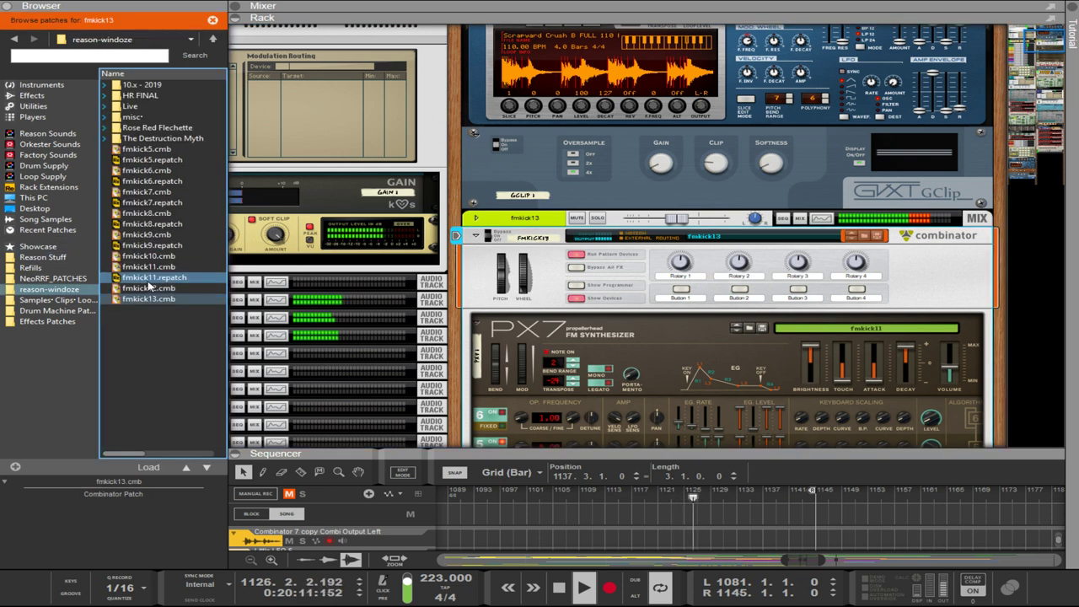
click(166, 346)
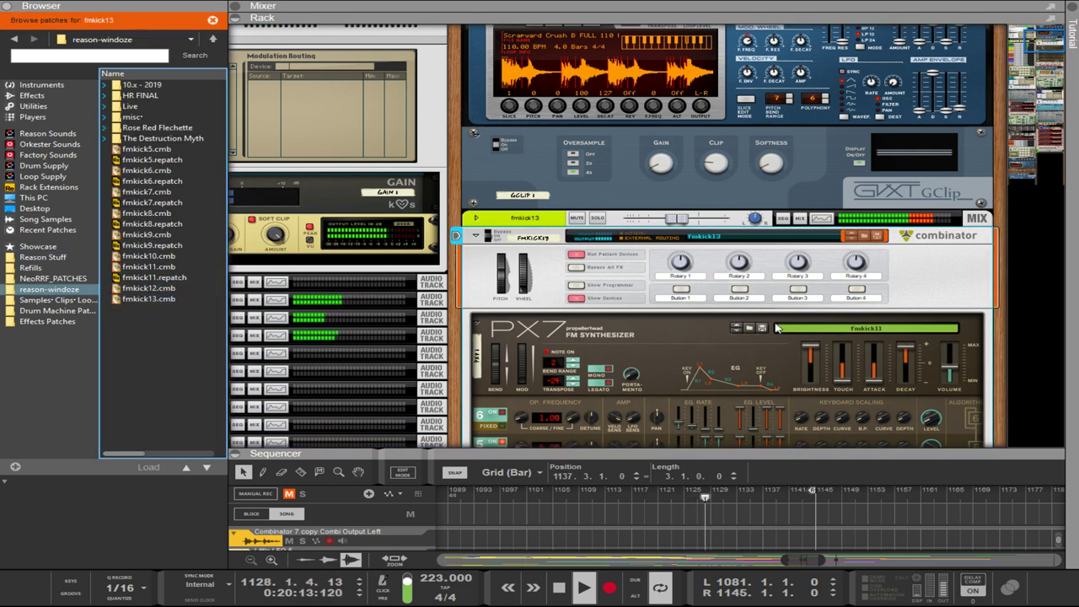
click(739, 328)
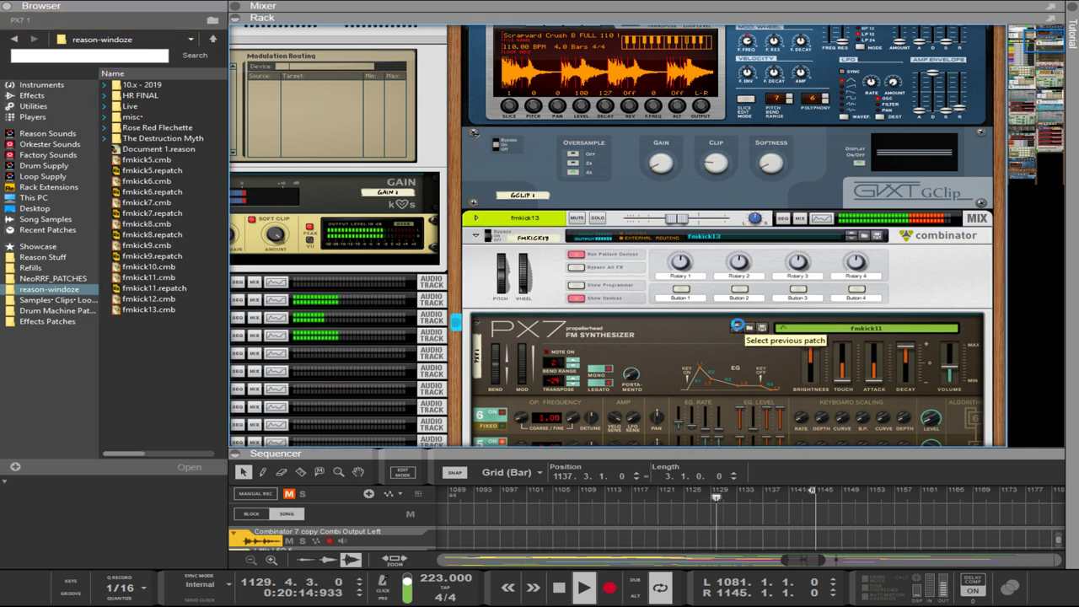
click(737, 326)
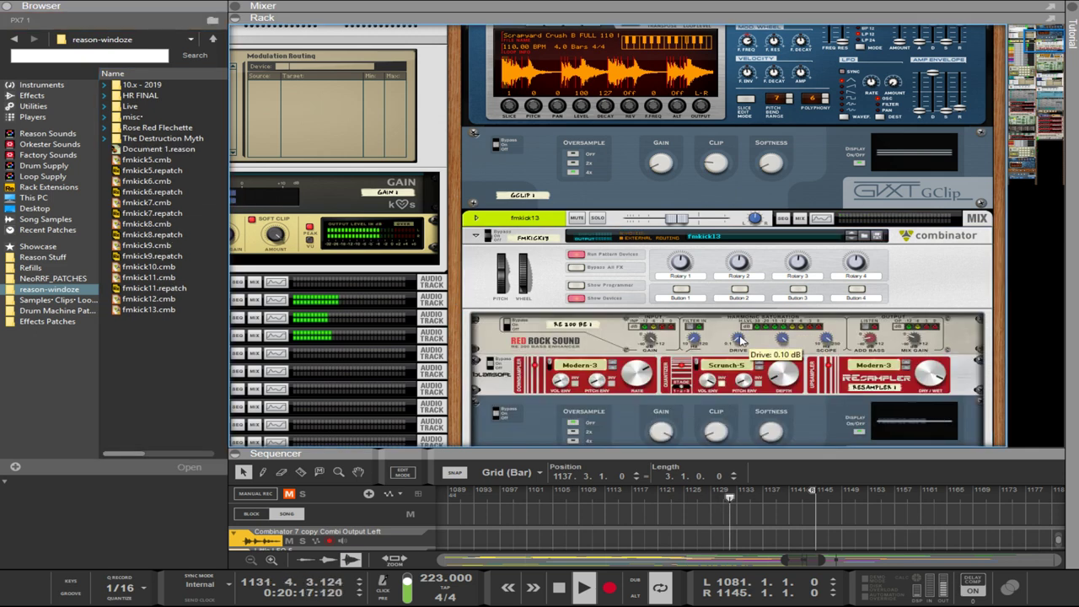
key(ctrl+z)
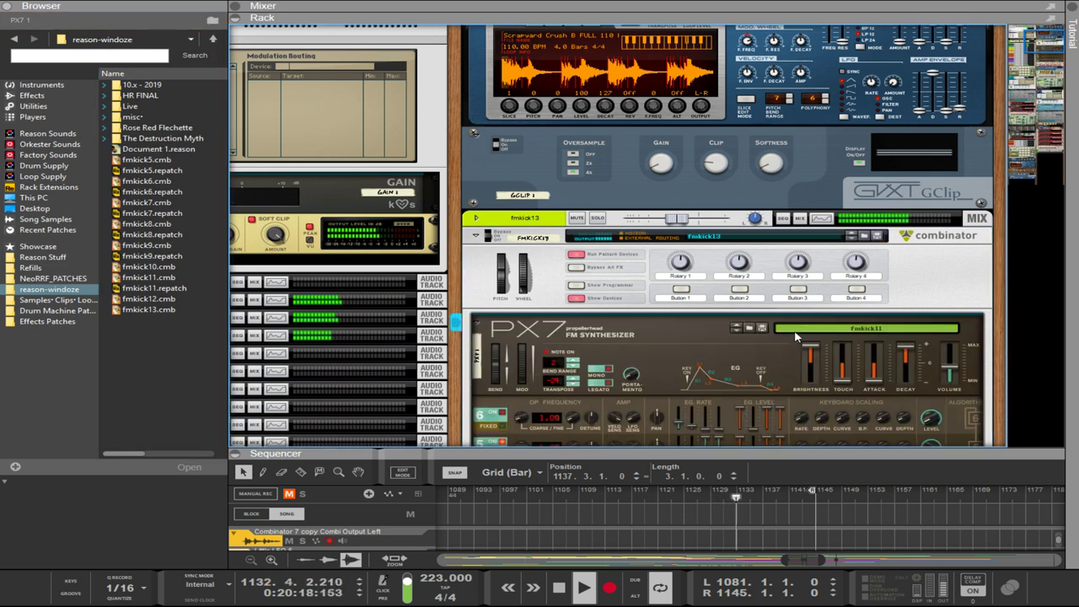
- Browse the PX7's patches and load fmkick11 in place of fmkick9
click(750, 329)
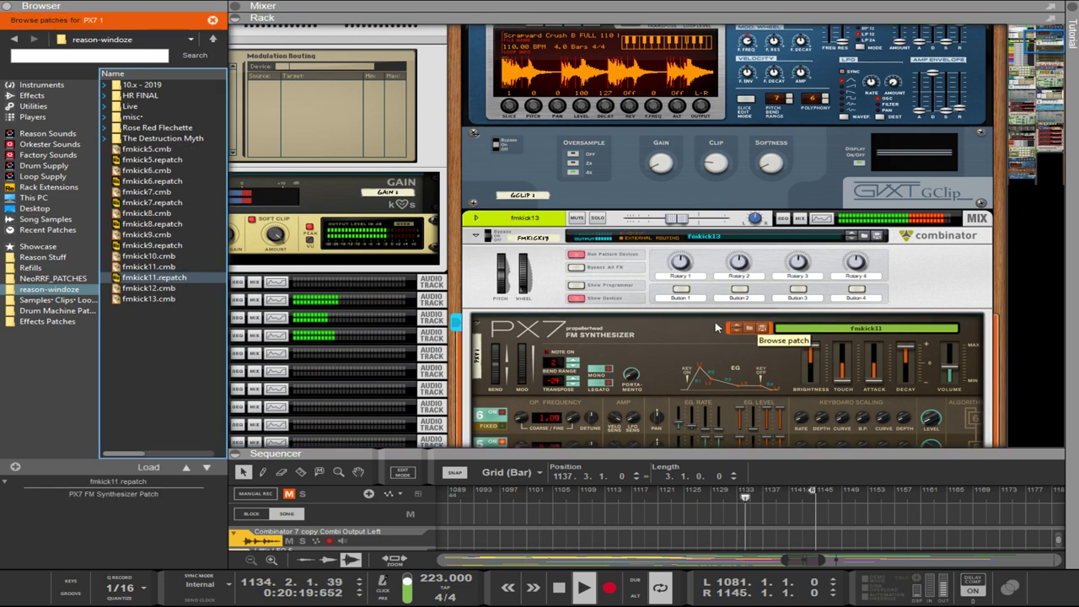
click(144, 246)
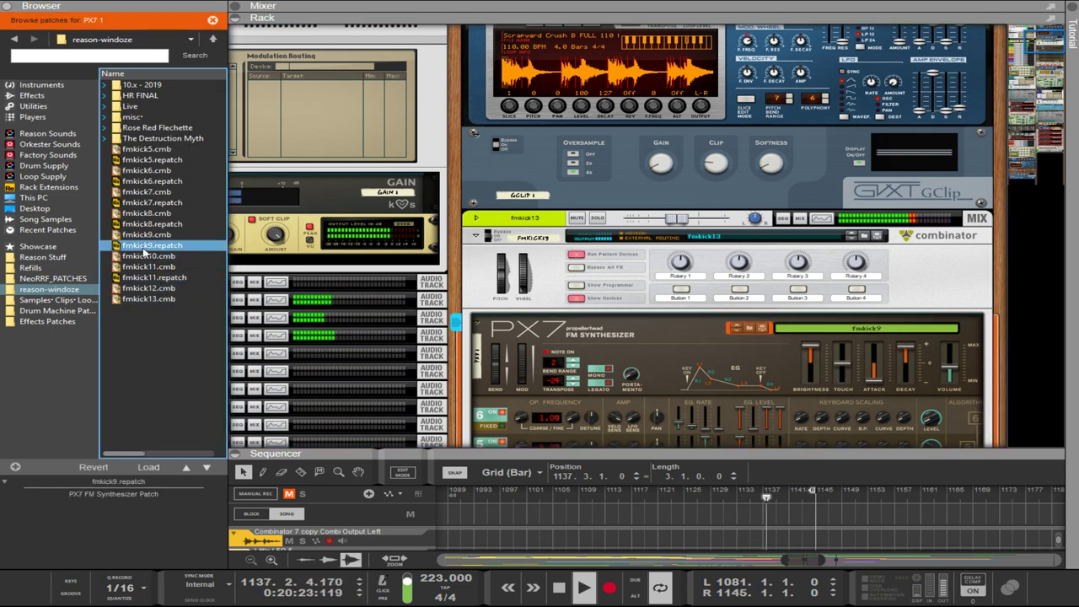
click(145, 278)
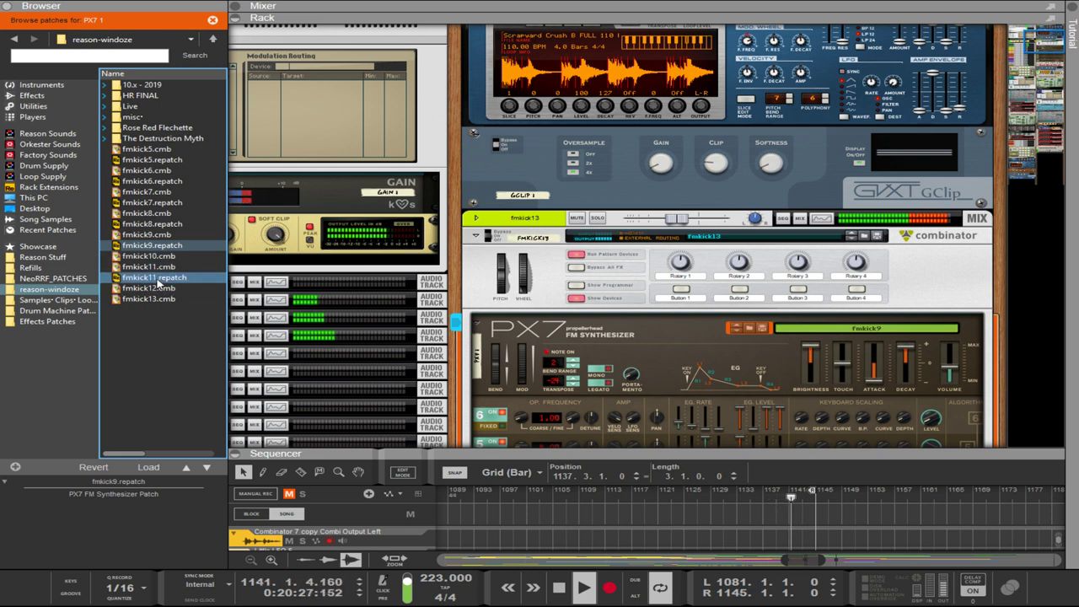
double_click(157, 280)
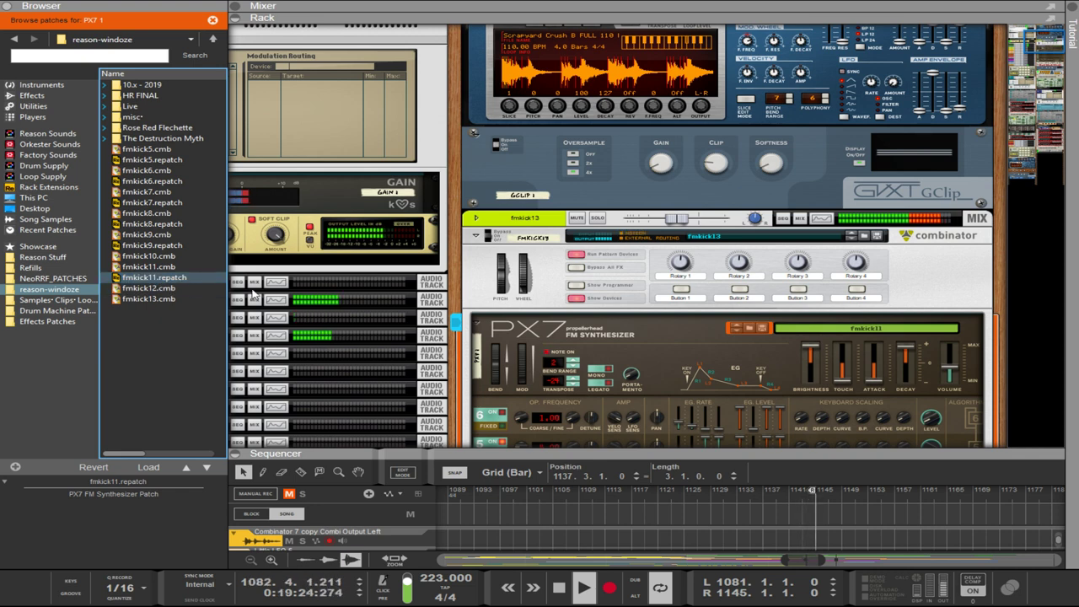
- Try a higher PX7 OP4 coarse frequency, settle back on 1.99, then select GClip 2
scroll(576, 388, down, 3)
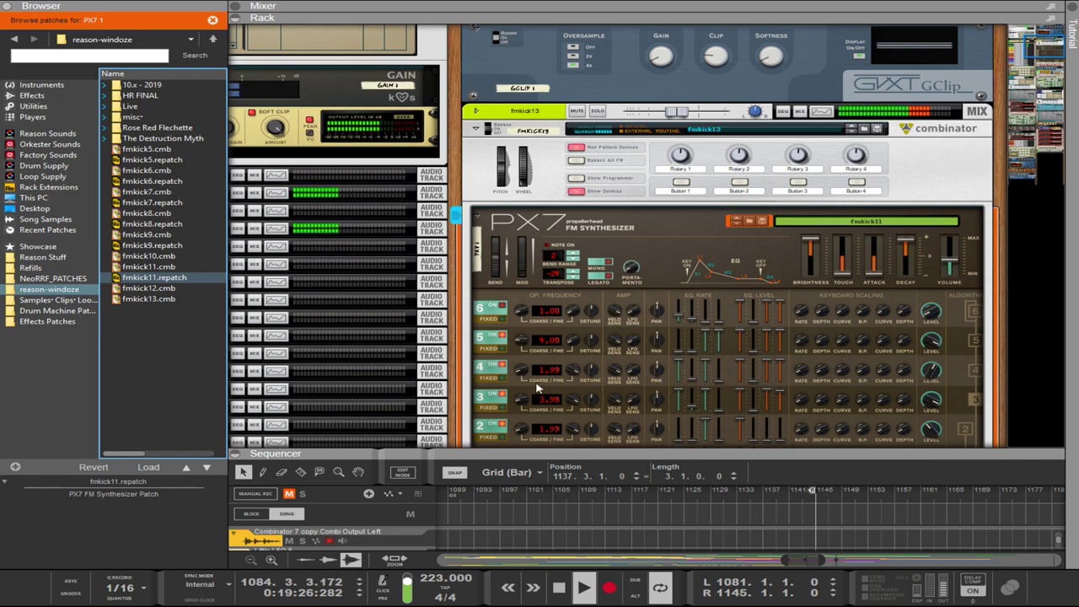
drag(525, 369, 523, 365)
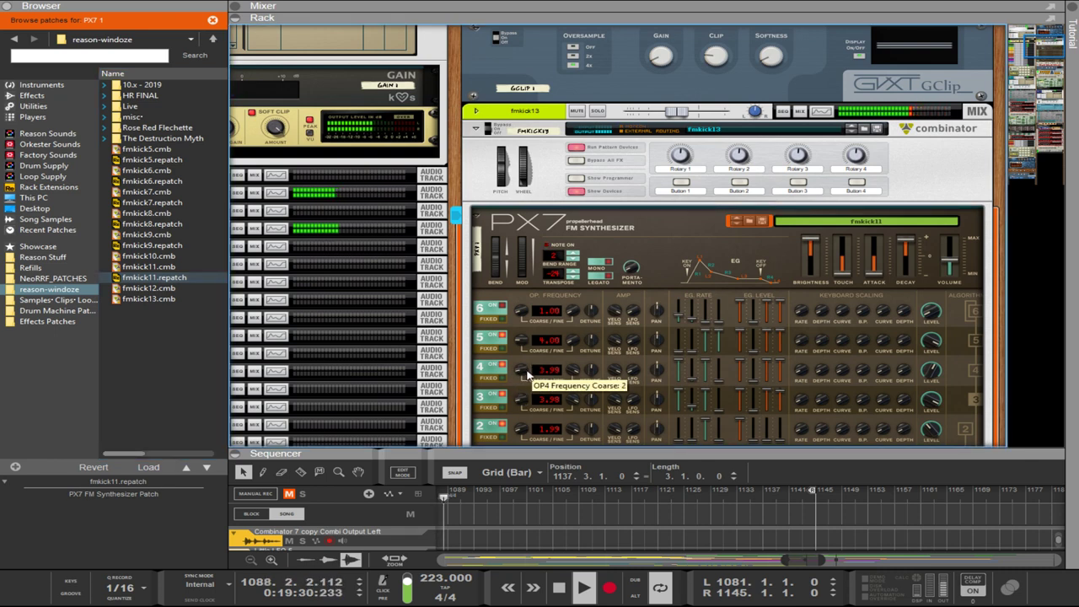
scroll(523, 372, down, 1)
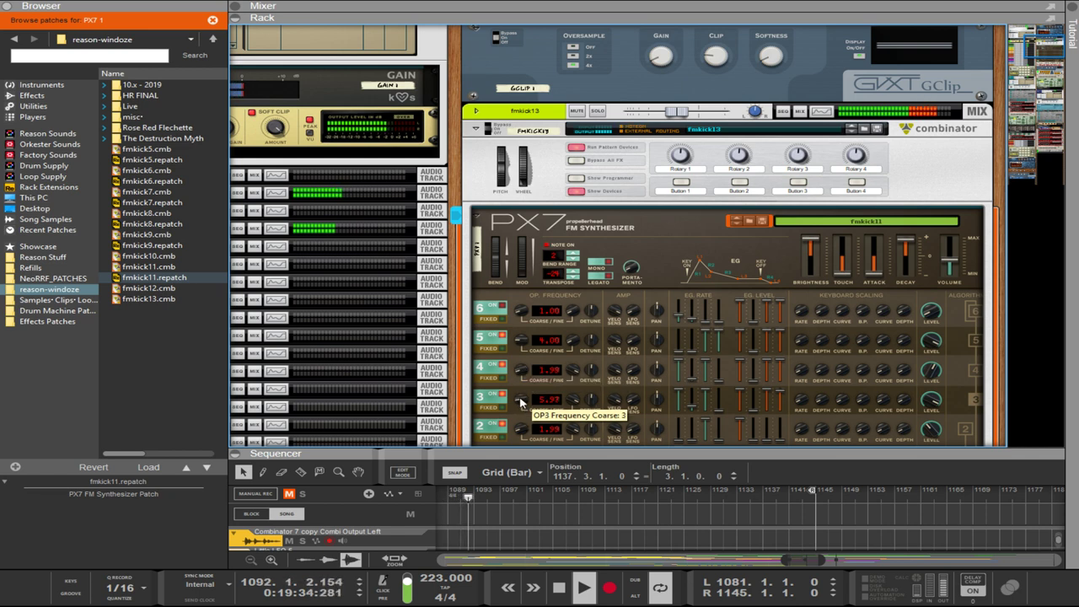
scroll(527, 386, down, 2)
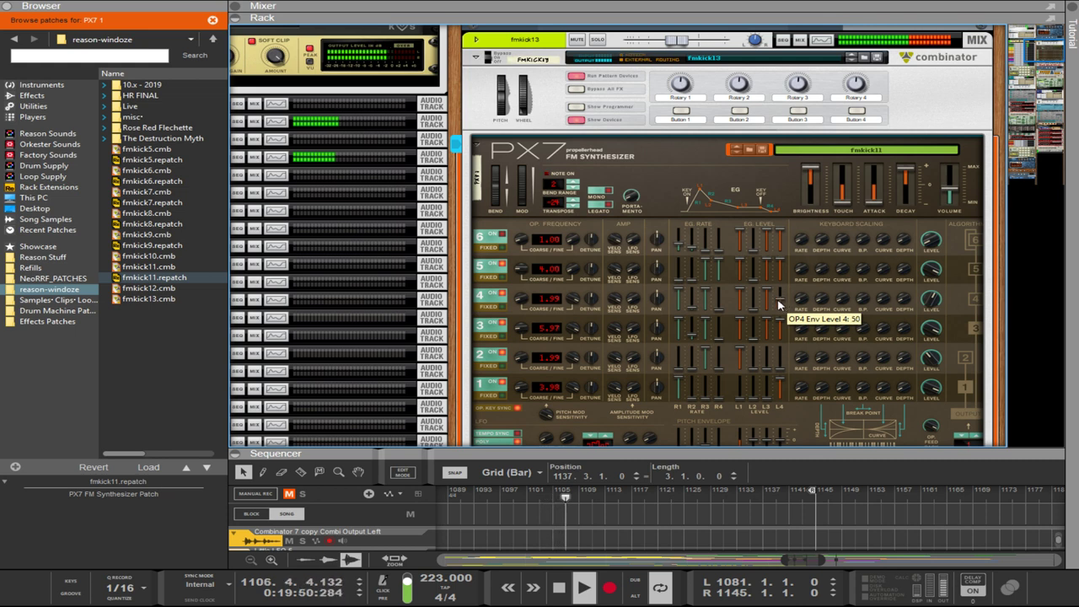
scroll(624, 333, down, 1)
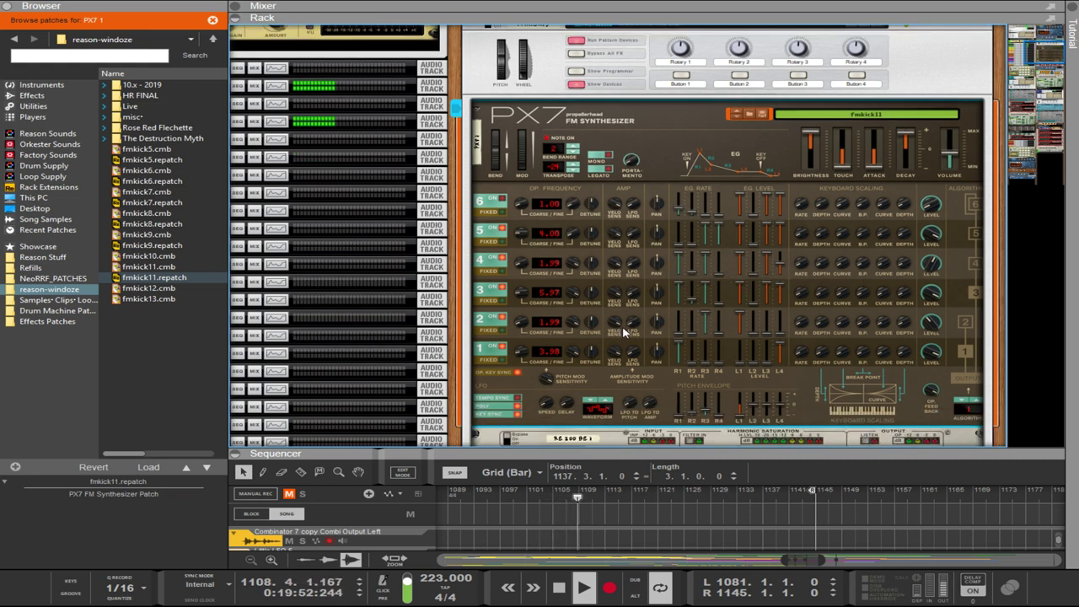
scroll(654, 312, down, 6)
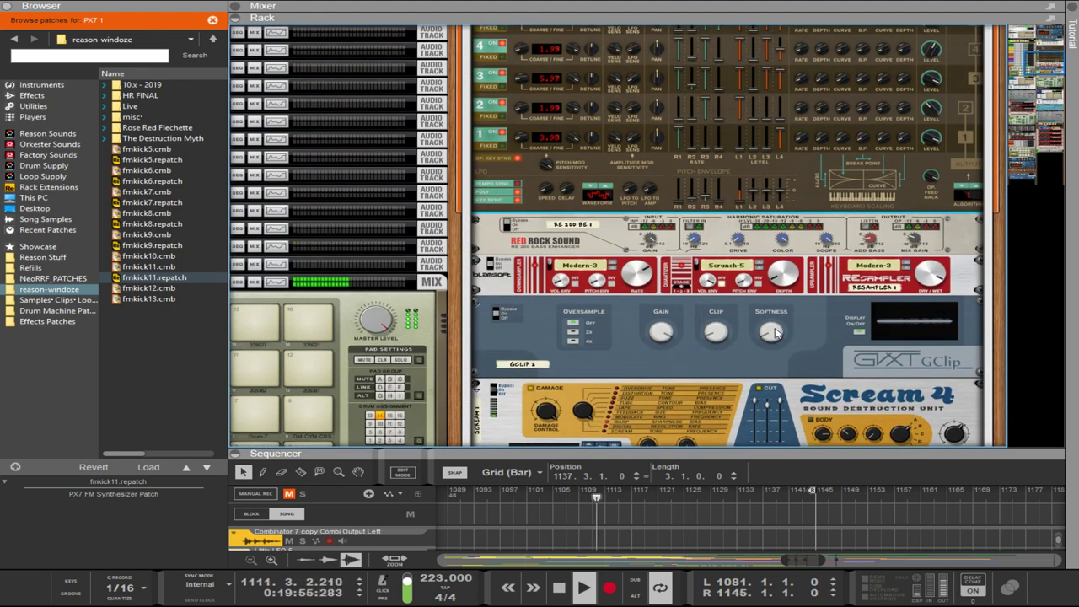
click(776, 333)
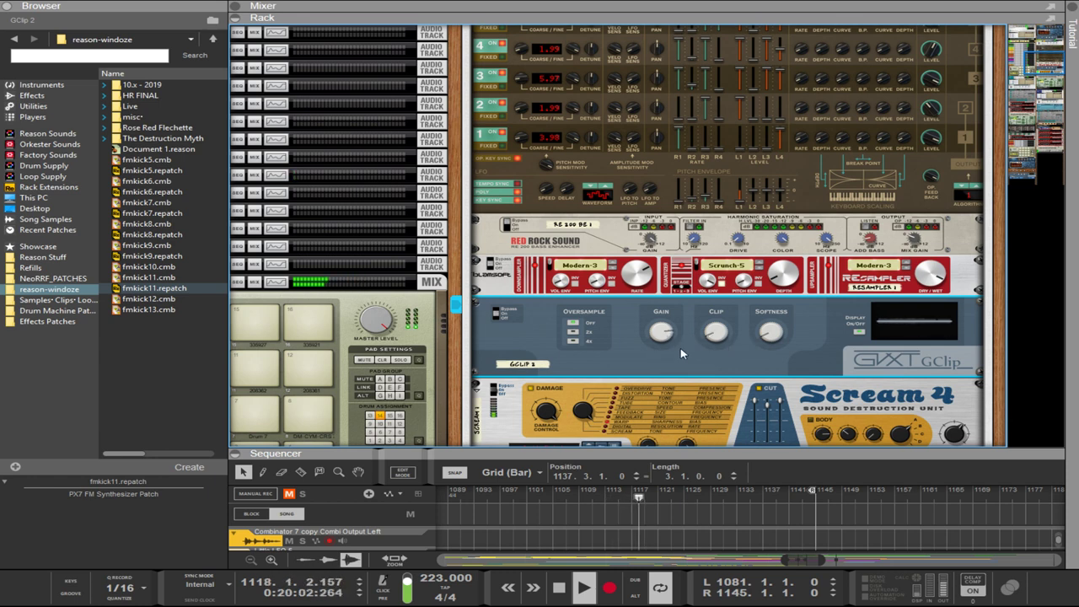
- Set the Resampler to 2.7-bit quantization and 44100 Hz downsampling, trying Modern-4 then Modern-3
click(771, 271)
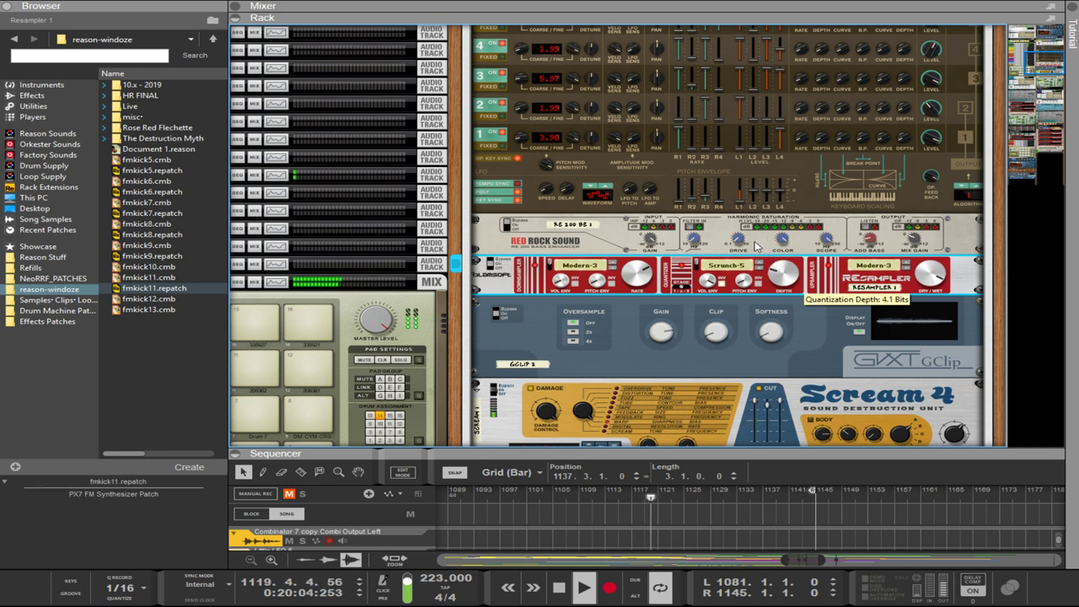
drag(756, 251, 766, 272)
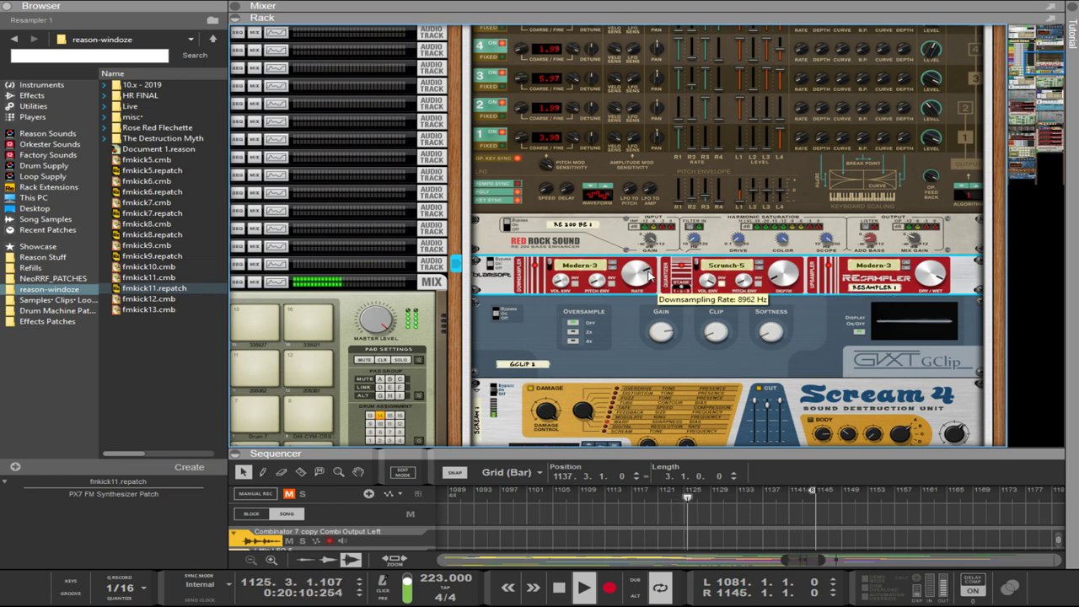
drag(651, 276, 625, 205)
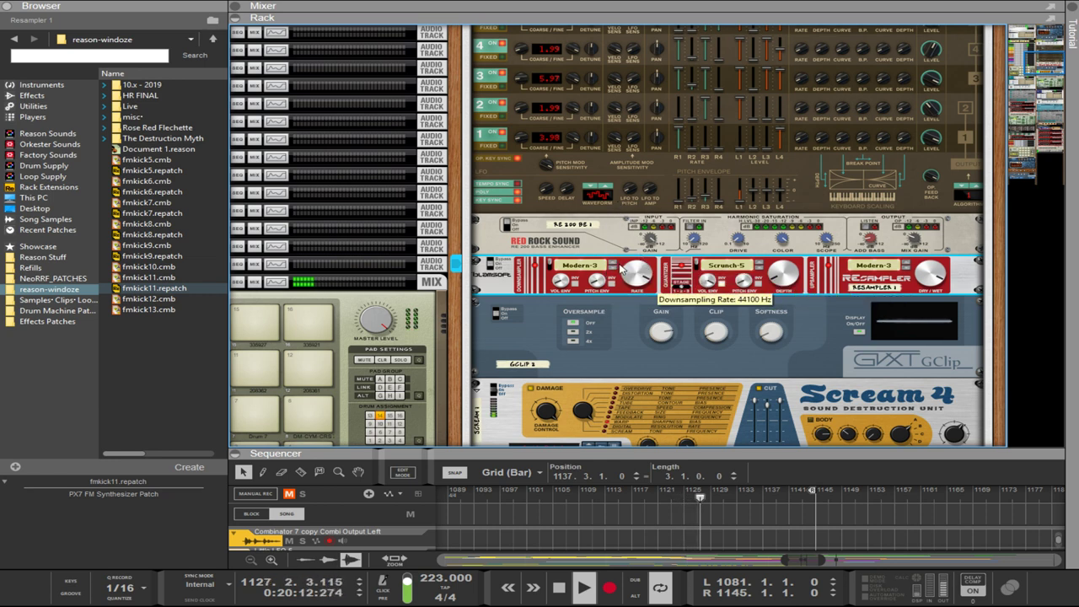
click(612, 265)
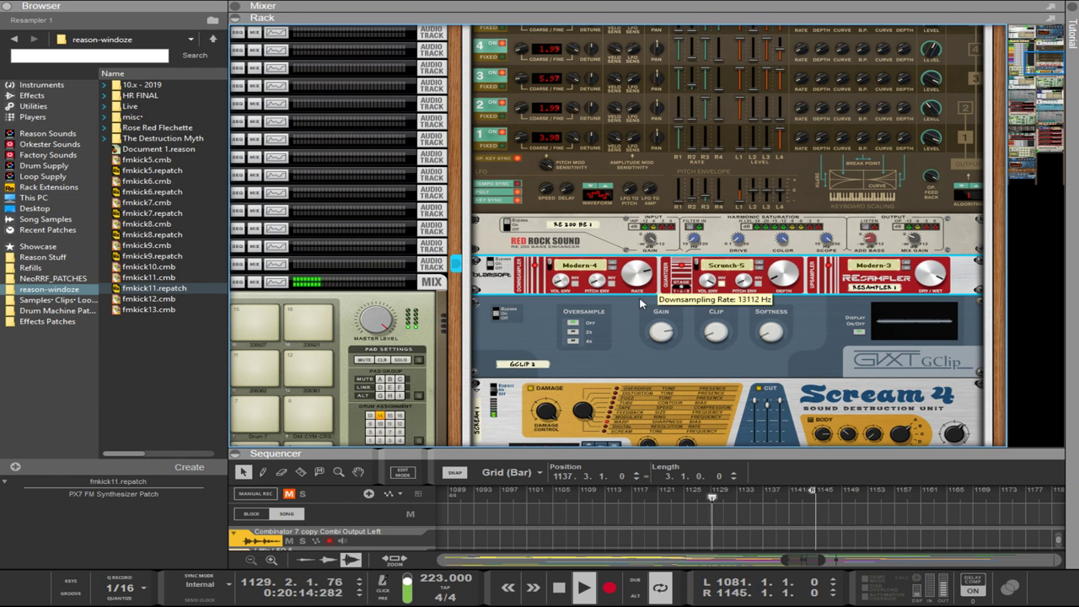
click(612, 270)
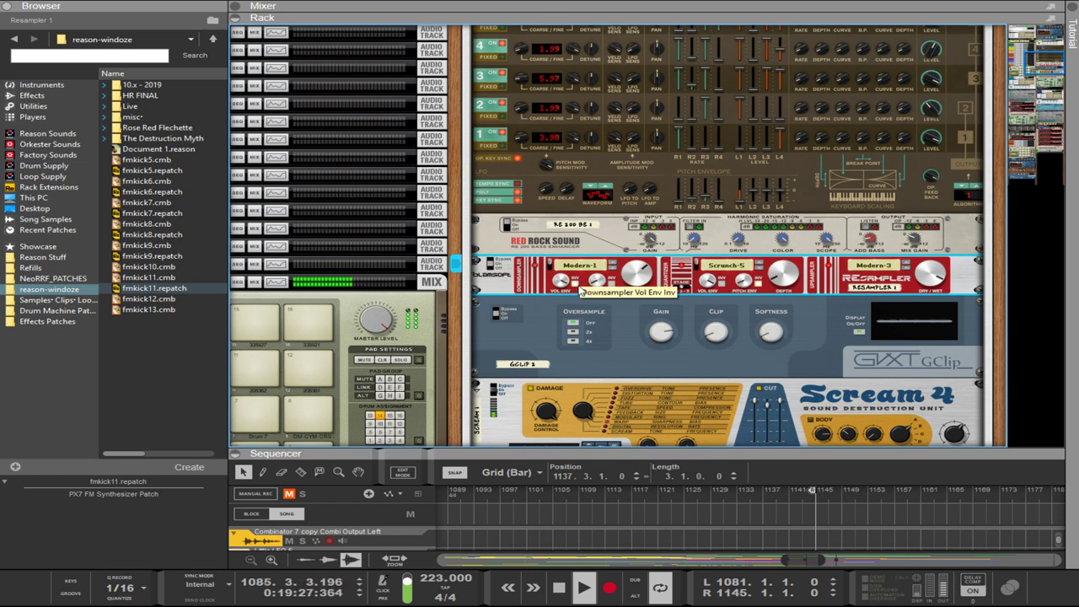
- Raise both pitch-envelope amounts (quantizer 147), zero the quantizer volume envelope, set 69% wet
drag(566, 116, 592, 40)
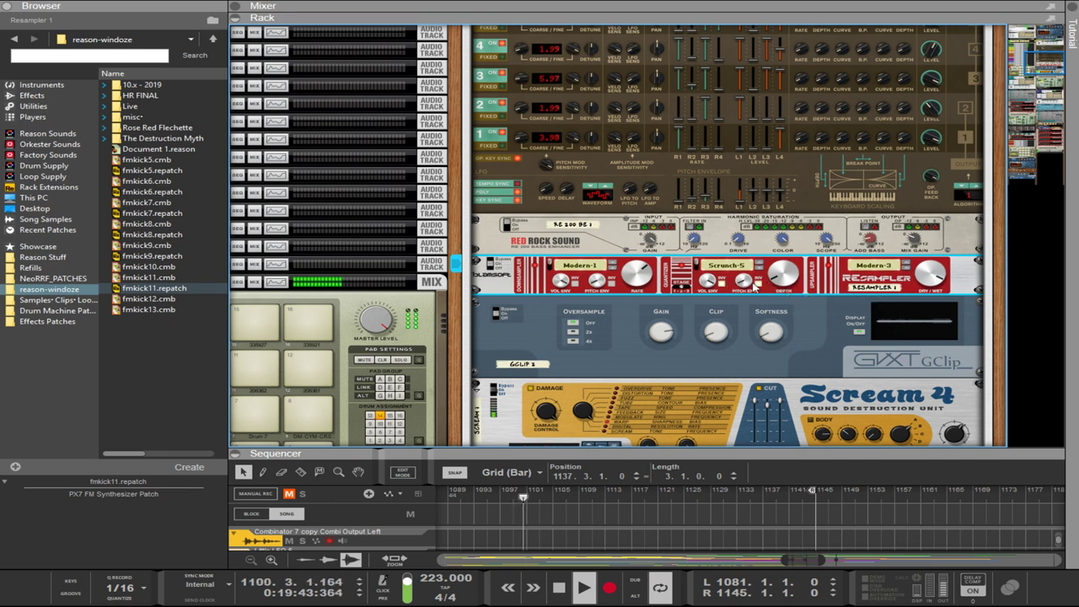
drag(745, 282, 730, 112)
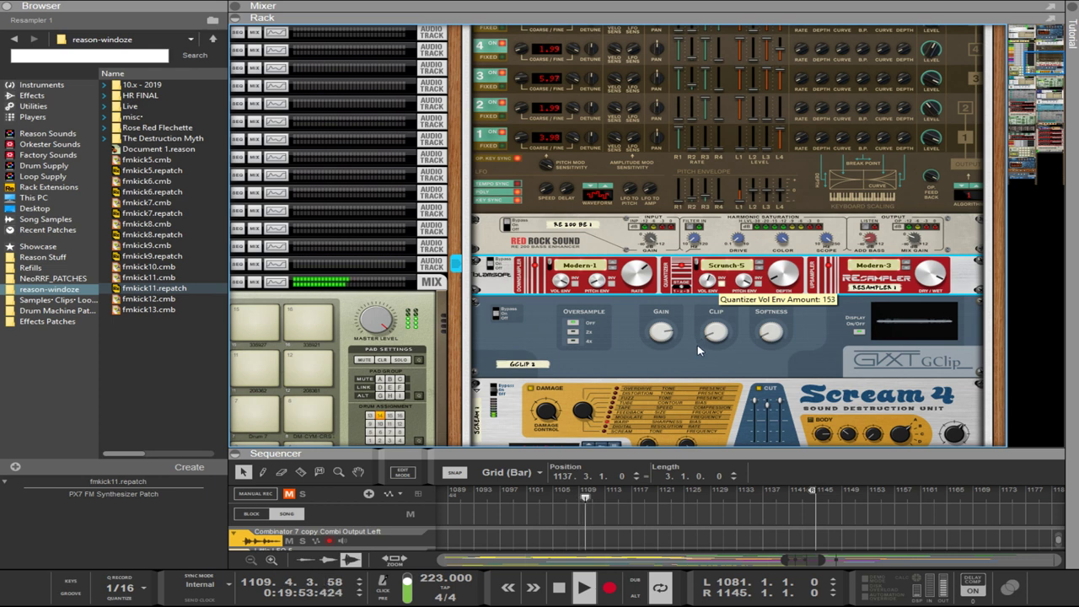
drag(697, 345, 757, 19)
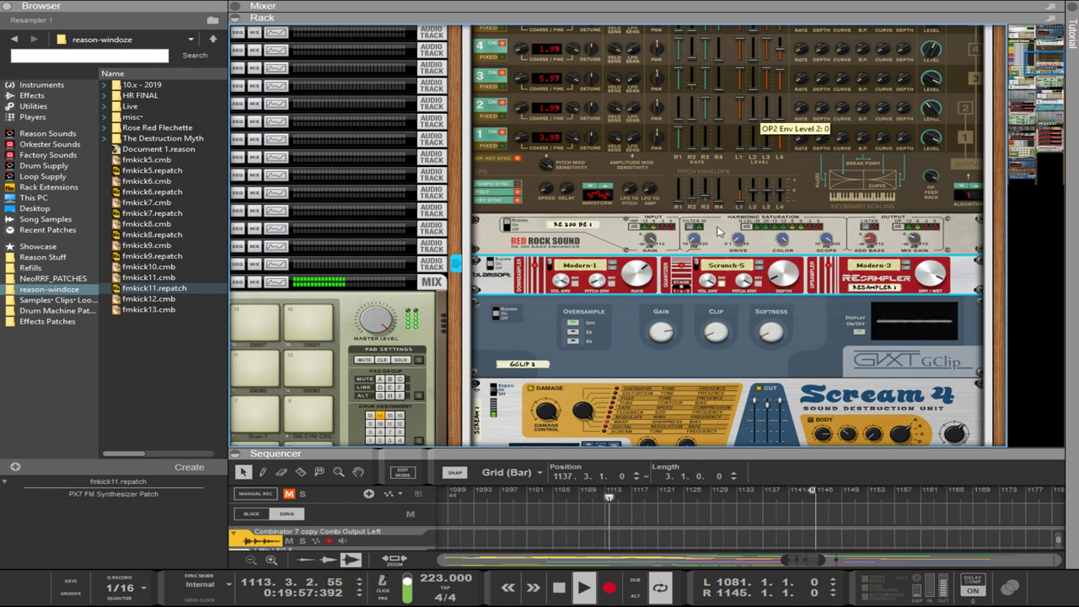
drag(717, 286, 687, 479)
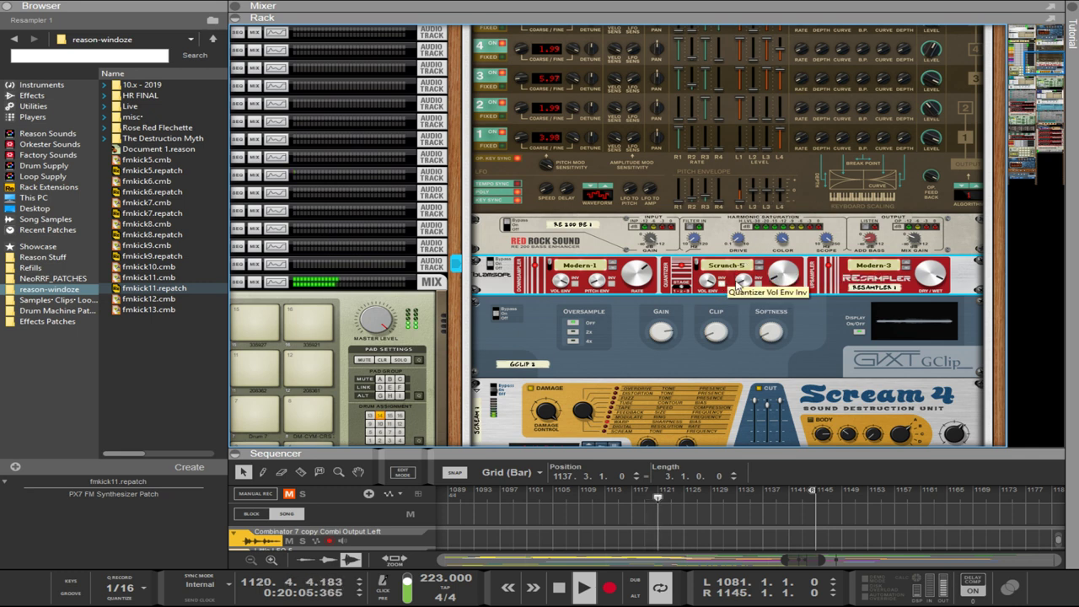
drag(929, 275, 920, 310)
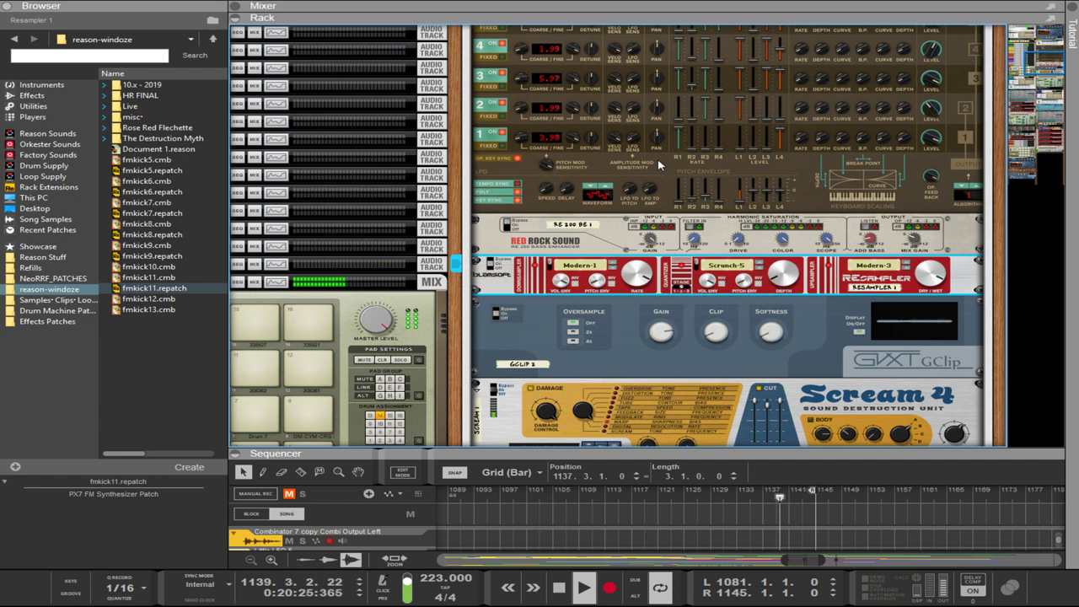
- Step the Resampler's downsampler algorithm through Classic-6, Classic-5 and Classic-1
click(613, 268)
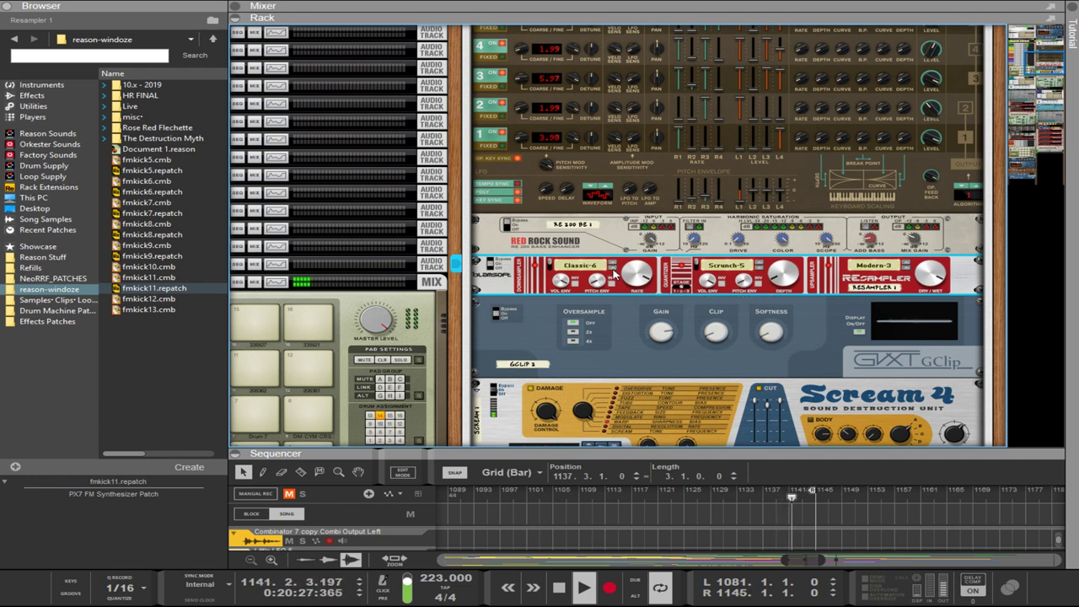
click(614, 269)
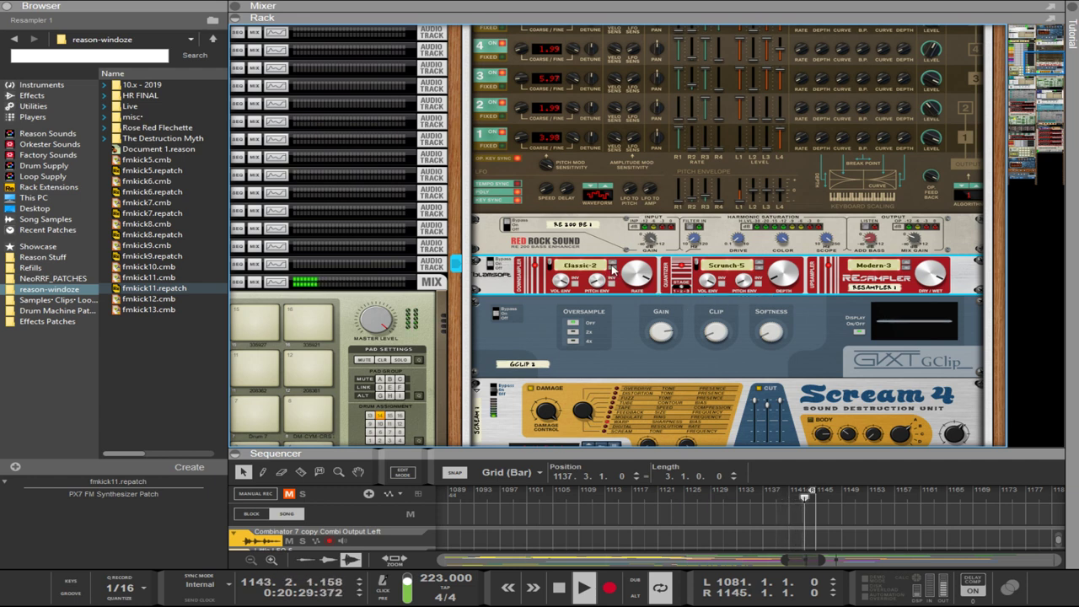
click(613, 269)
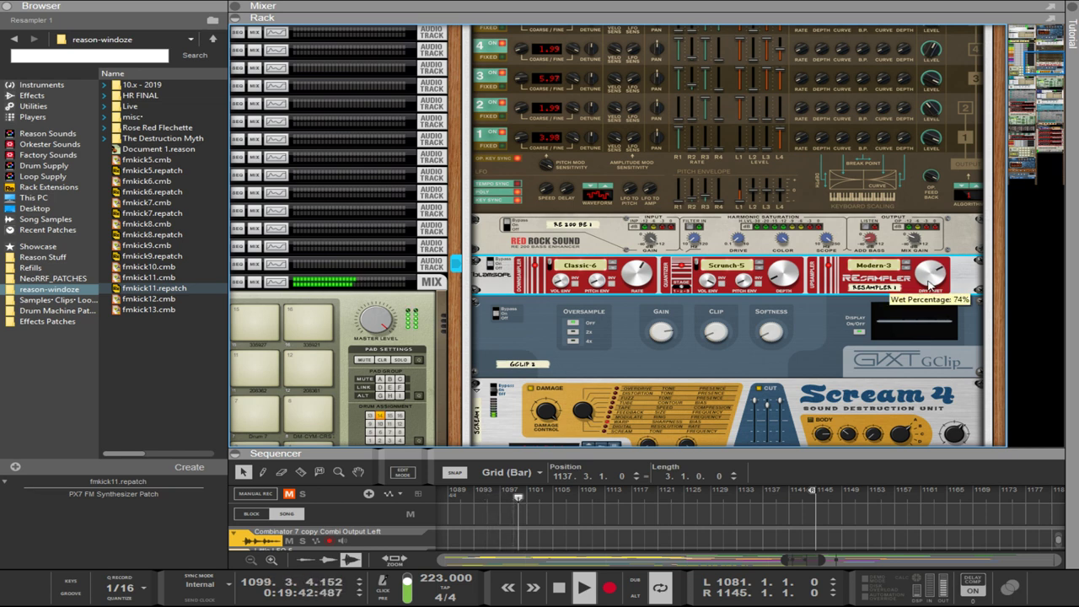
- Add about 2% GClip clipping and step the Resampler quantization stage through Post and Mid to Pre
click(675, 347)
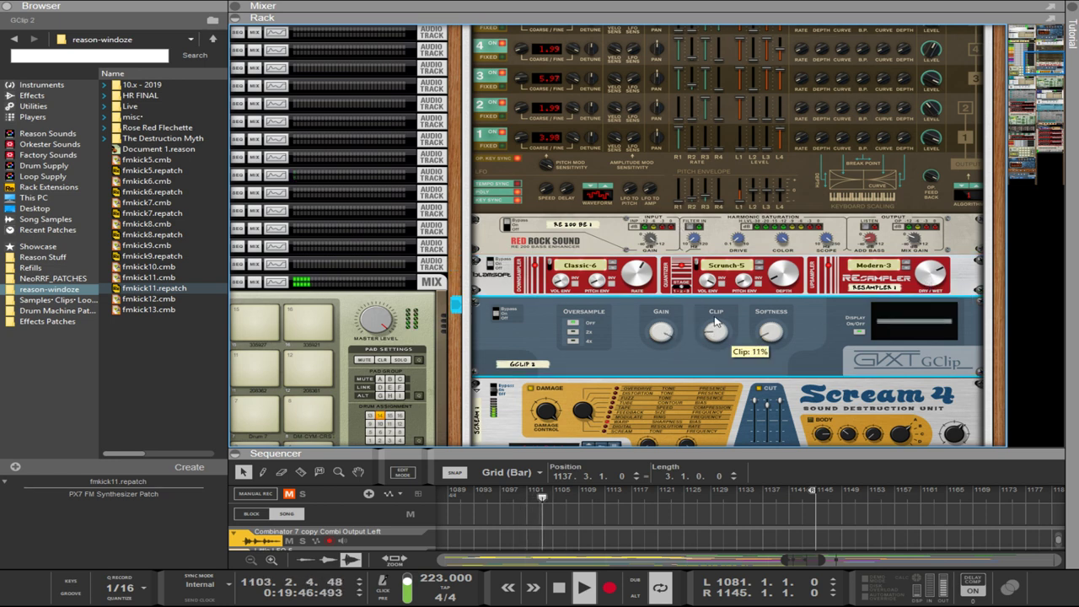
drag(718, 335, 717, 333)
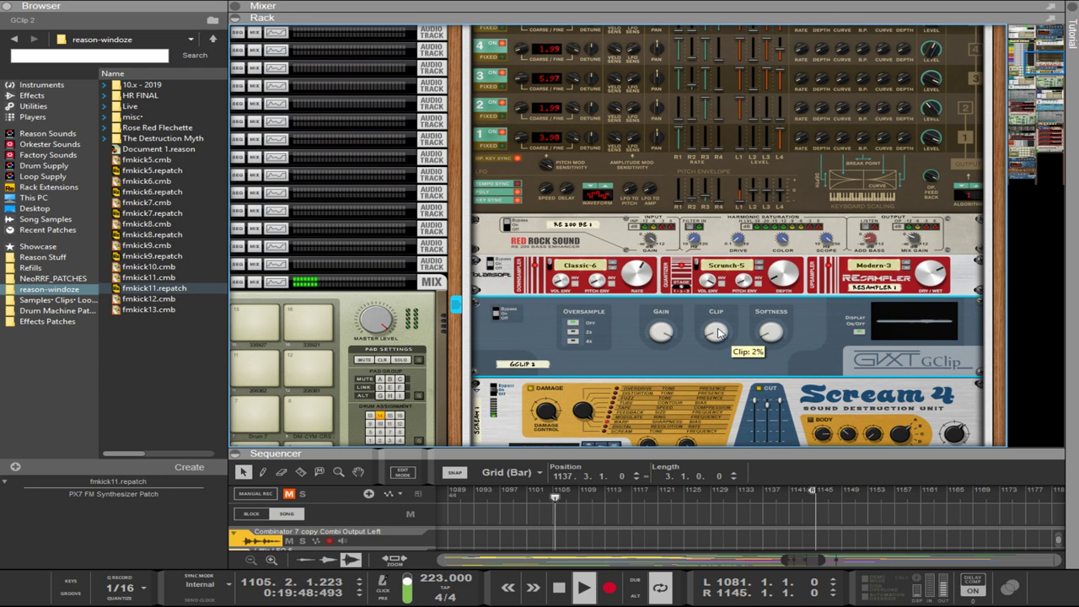
click(685, 291)
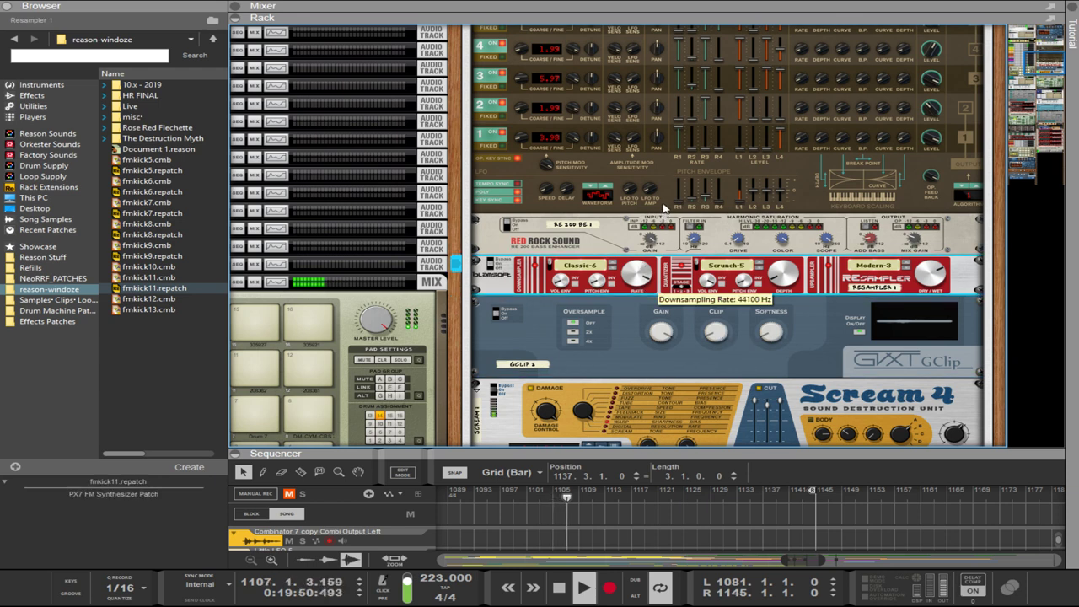
click(687, 291)
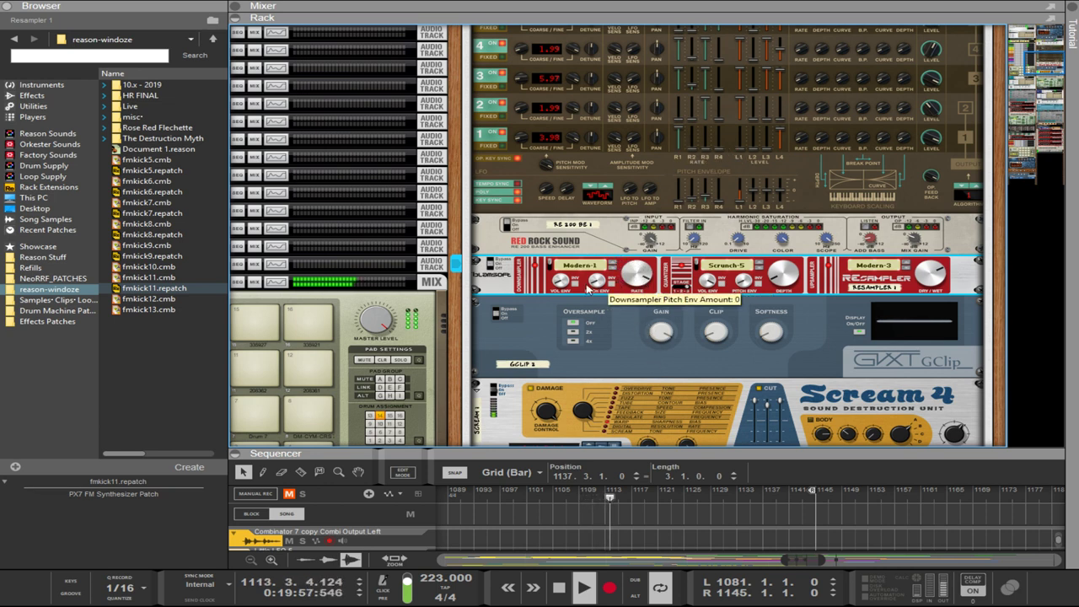
click(680, 287)
click(675, 286)
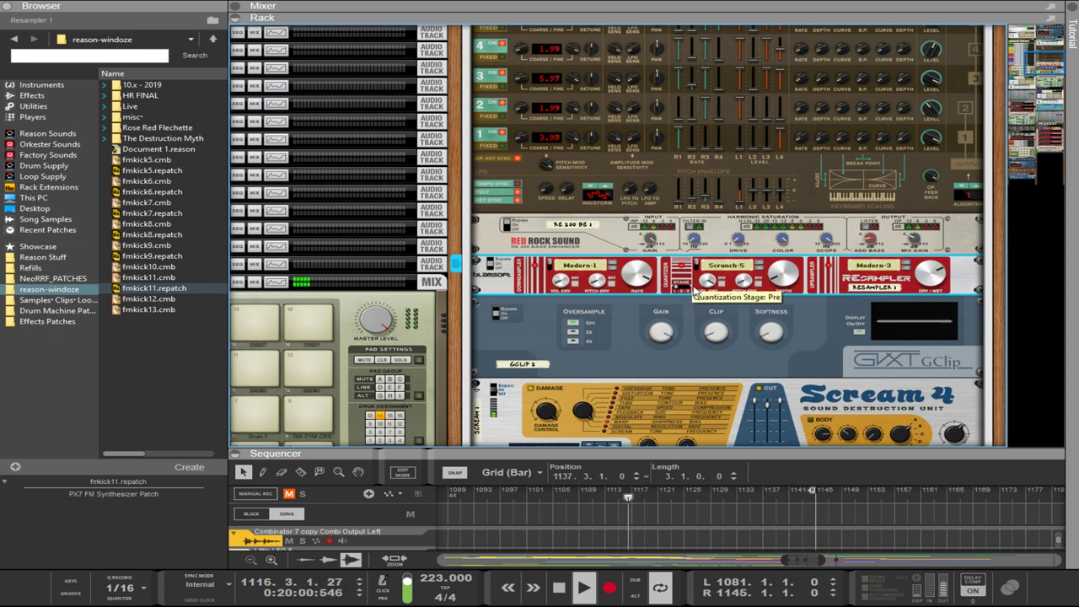
- Turn the Resampler downsampler off and switch its algorithm to Modern-6
click(549, 266)
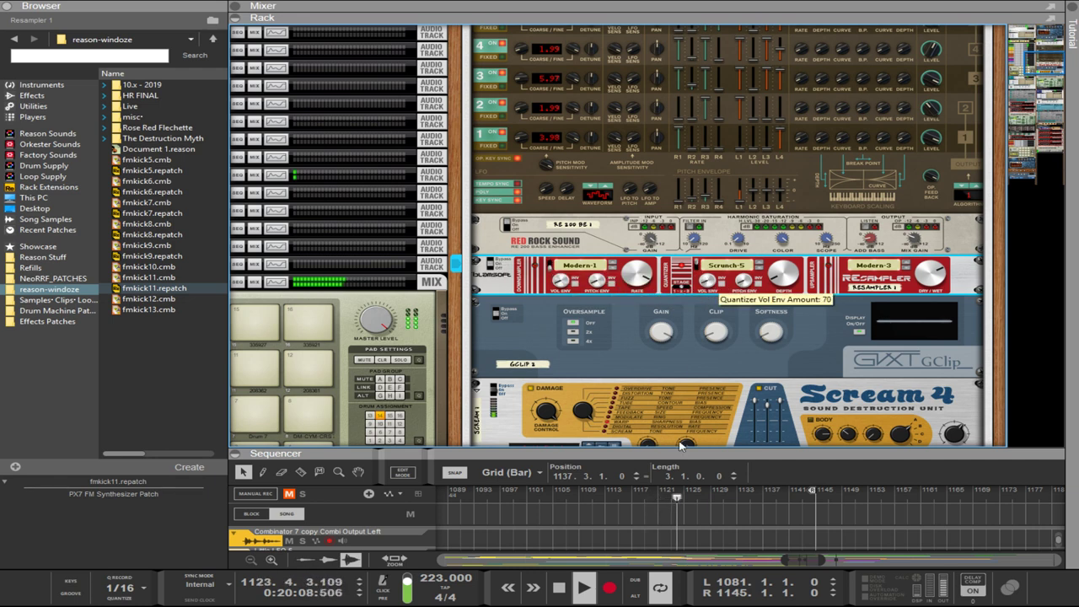
click(906, 271)
click(906, 270)
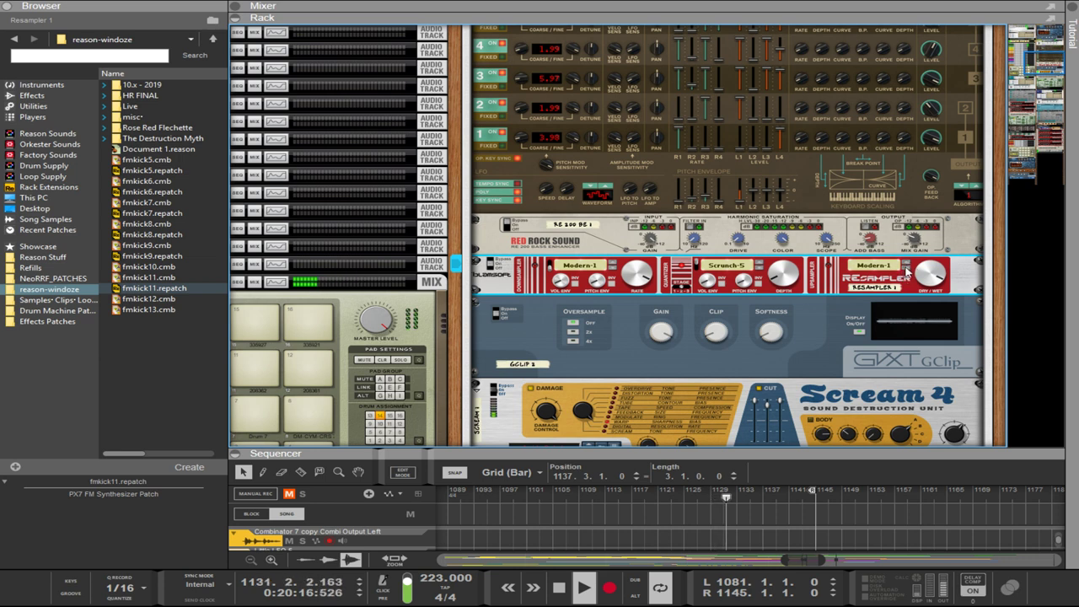
click(906, 270)
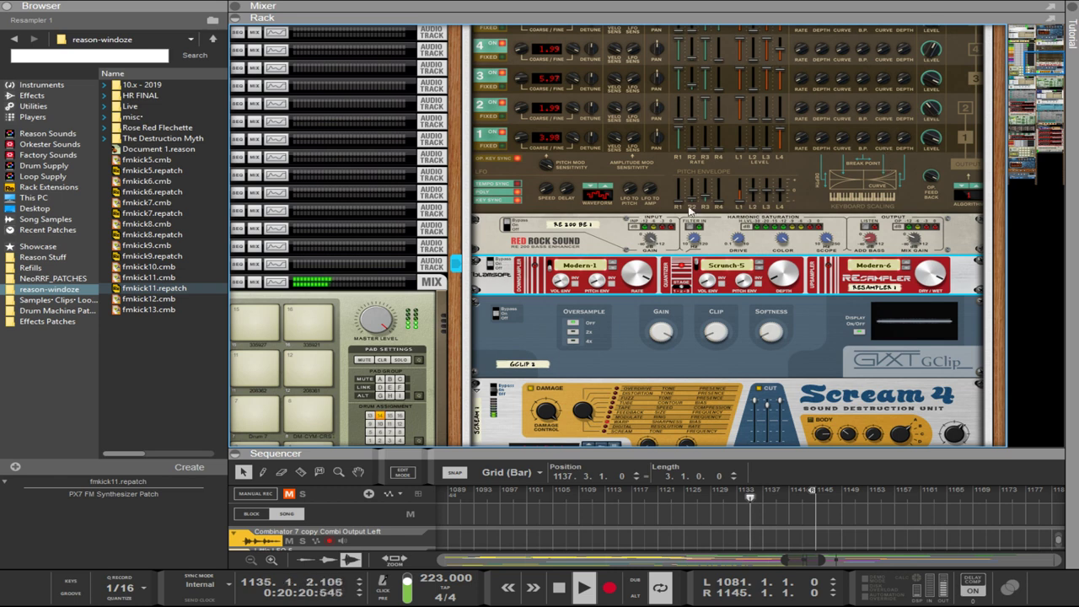
- Pull the Scream 4 Cut Lo down from 63 to 26 and nudge a character parameter
scroll(666, 248, down, 4)
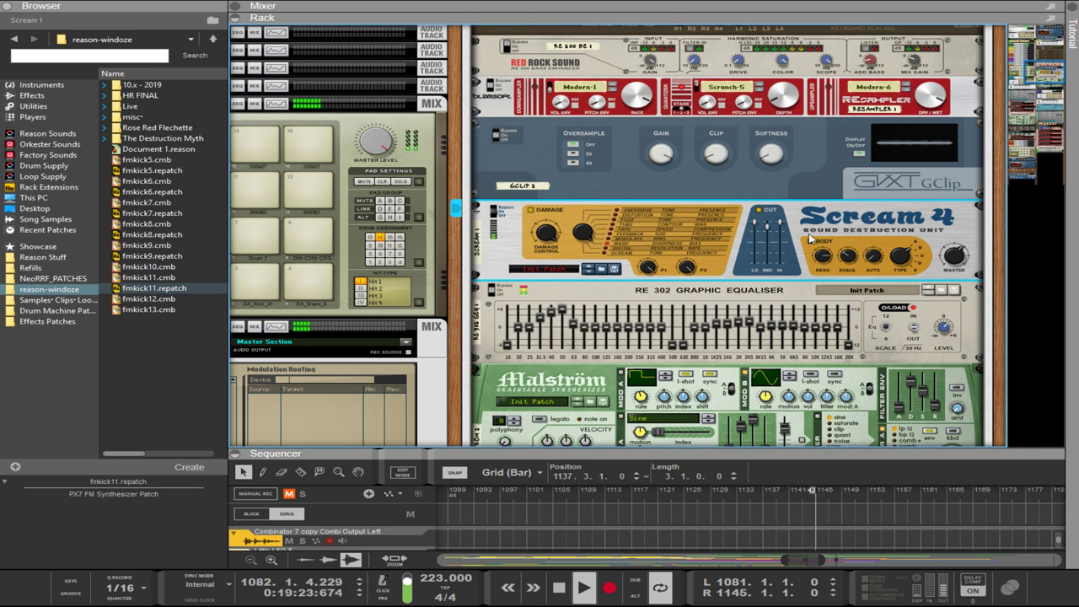
mouse_move(762, 233)
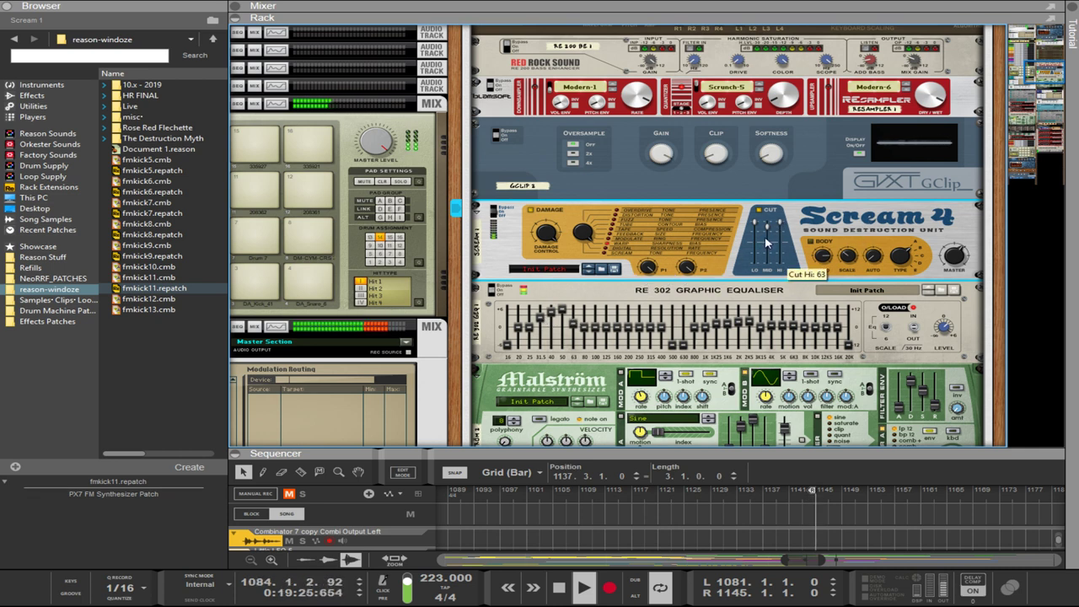
drag(763, 234, 780, 176)
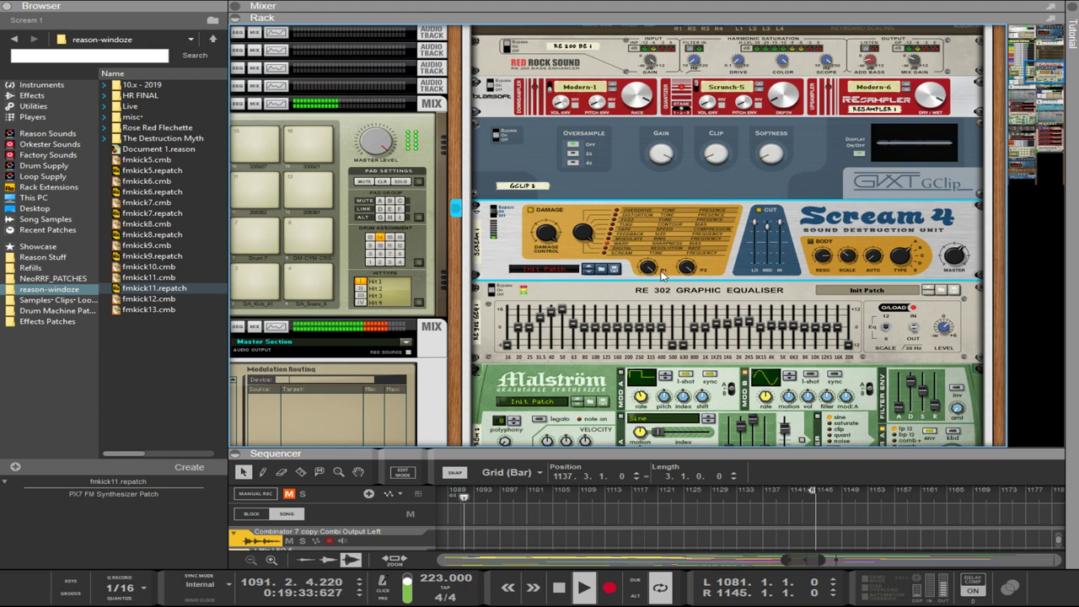
drag(648, 268, 647, 291)
- Maximize the sequencer and move the fmkick13 clips to start at bar 1090
key(F7)
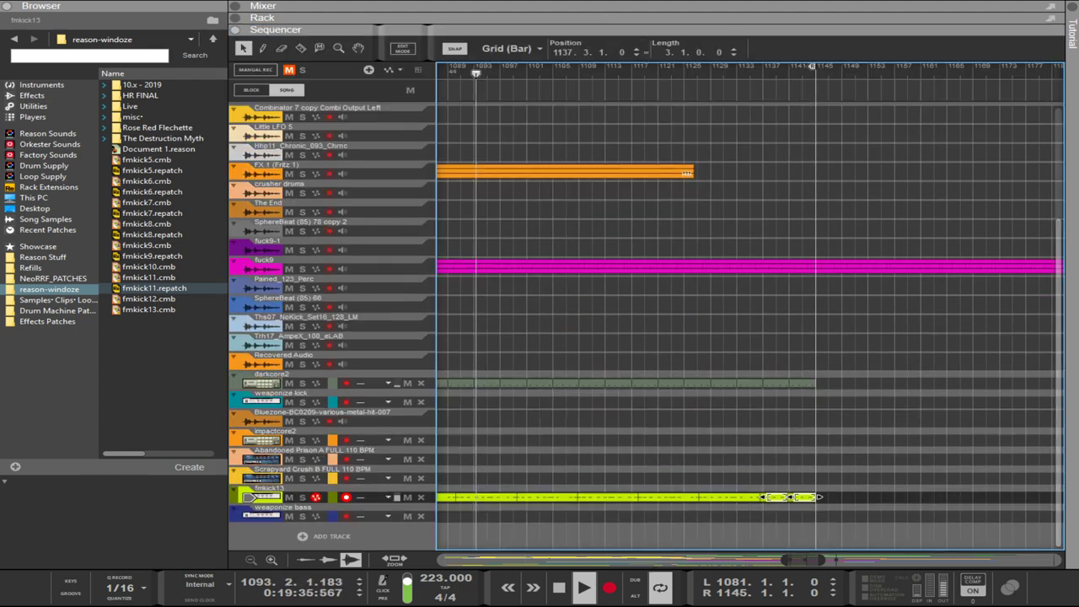
drag(850, 474, 532, 498)
drag(533, 498, 487, 498)
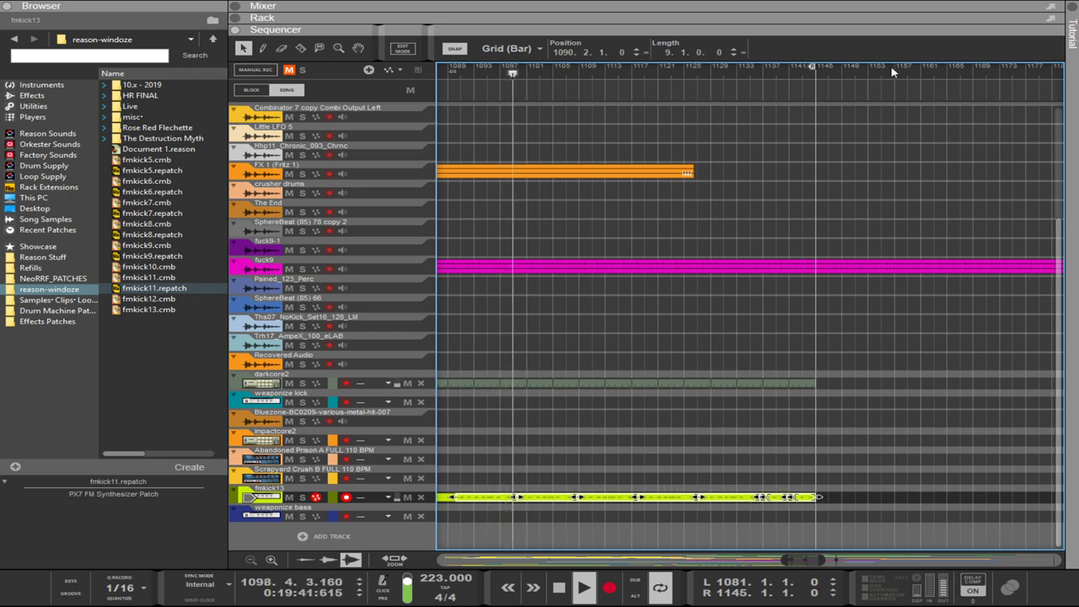
- Set the left locator to bar 1145 and the right to 1105, zoom out, and reveal the rack
drag(897, 72, 953, 84)
ctrl+click(845, 80)
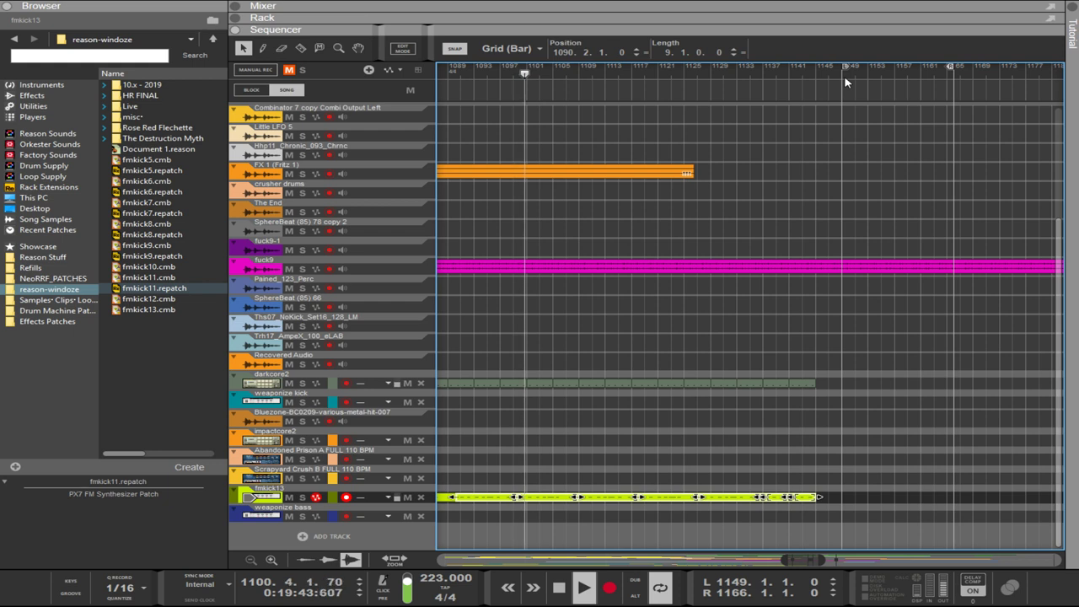
drag(845, 82, 816, 81)
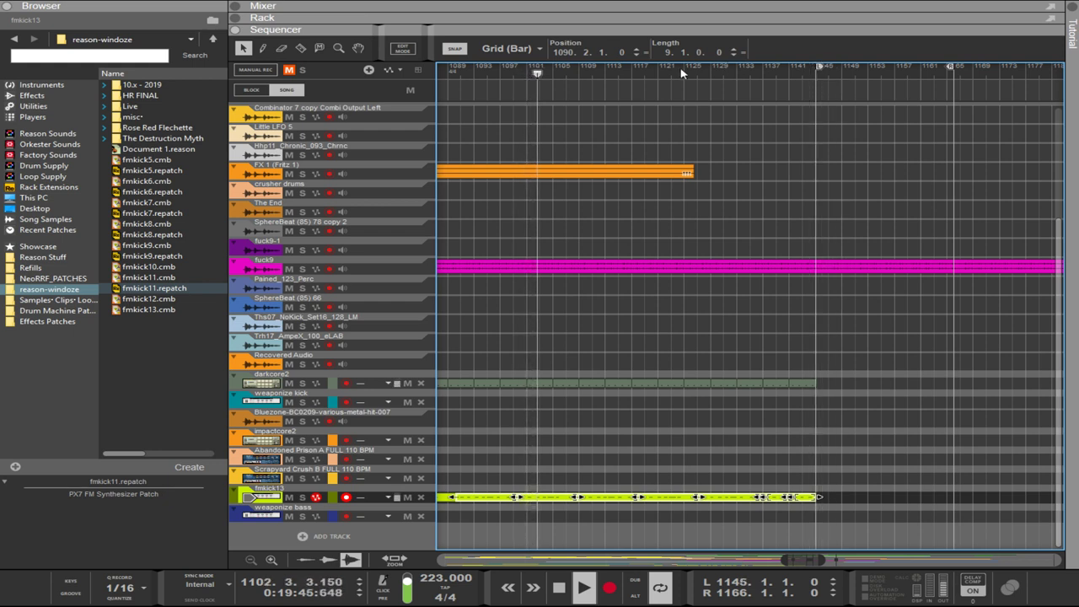
alt+click(550, 74)
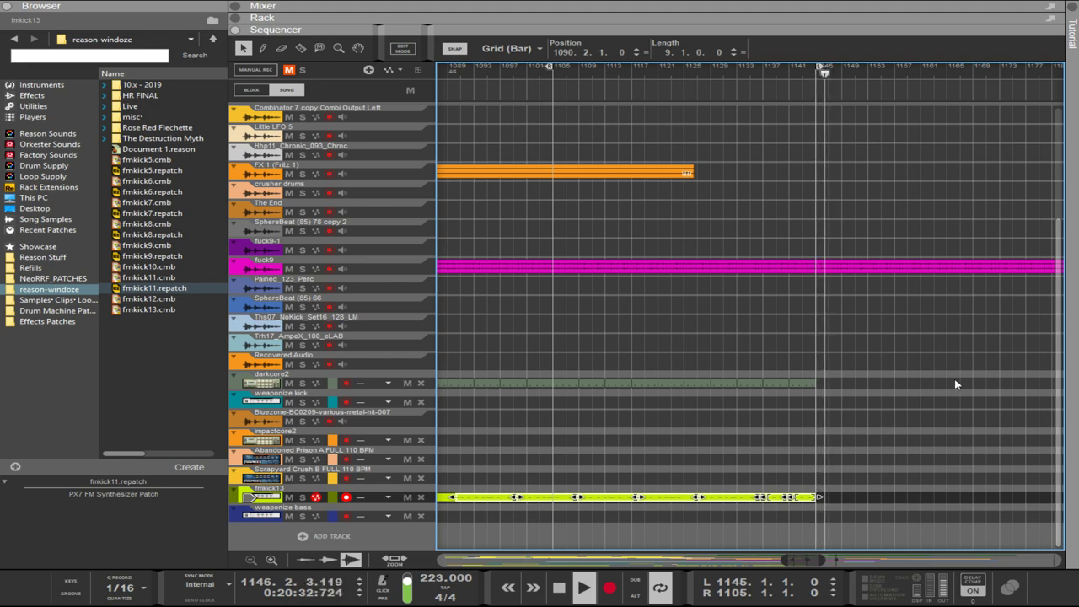
drag(823, 560, 862, 561)
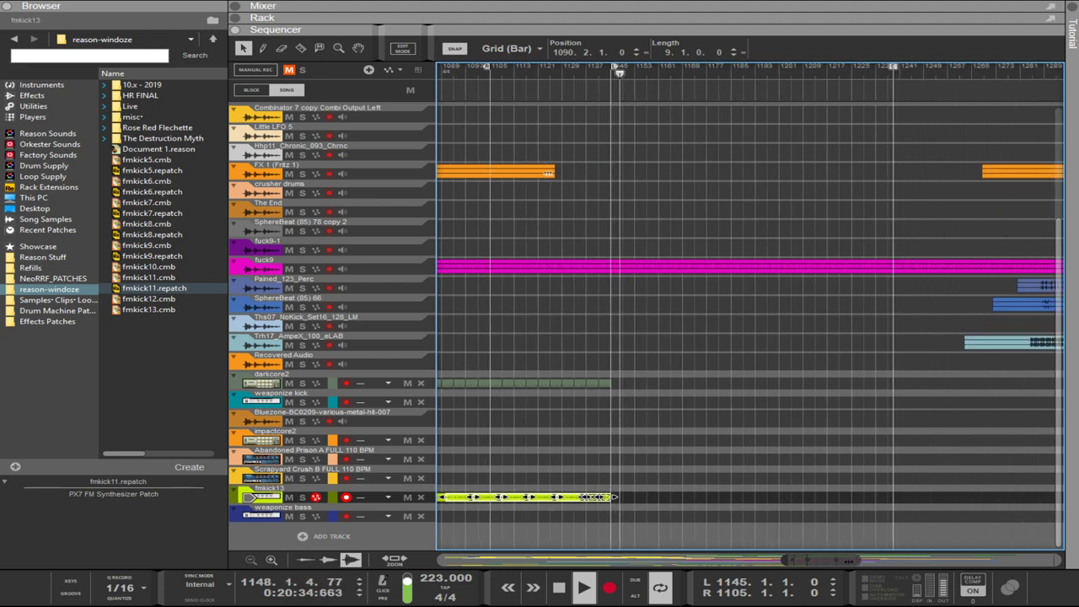
drag(773, 26, 791, 236)
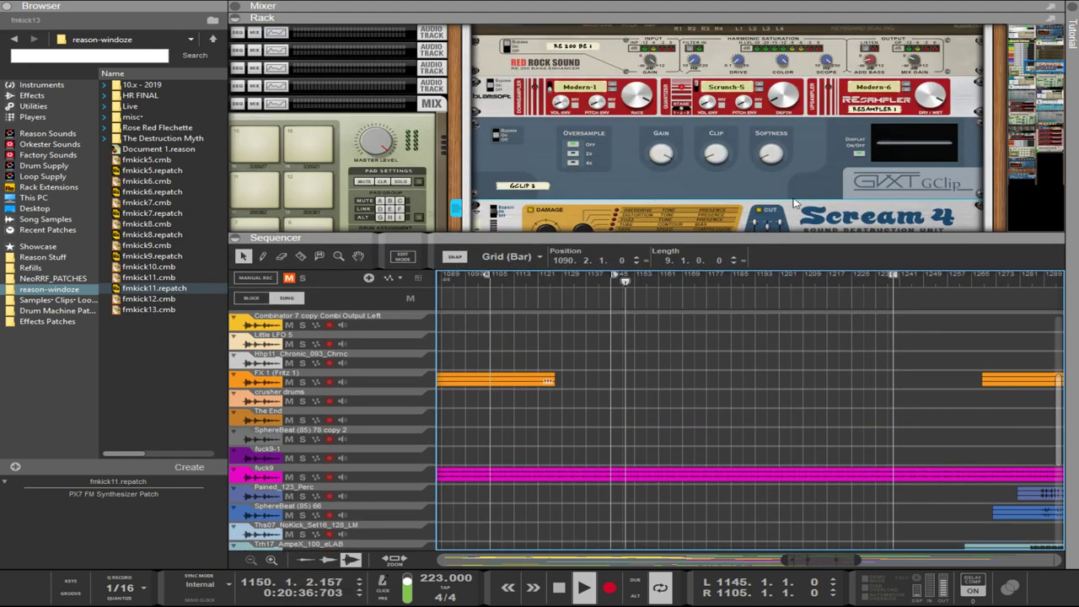
- Set the PX7 decay to maximum, brightness to minimum, and raise its attack
scroll(795, 189, up, 4)
scroll(795, 189, down, 1)
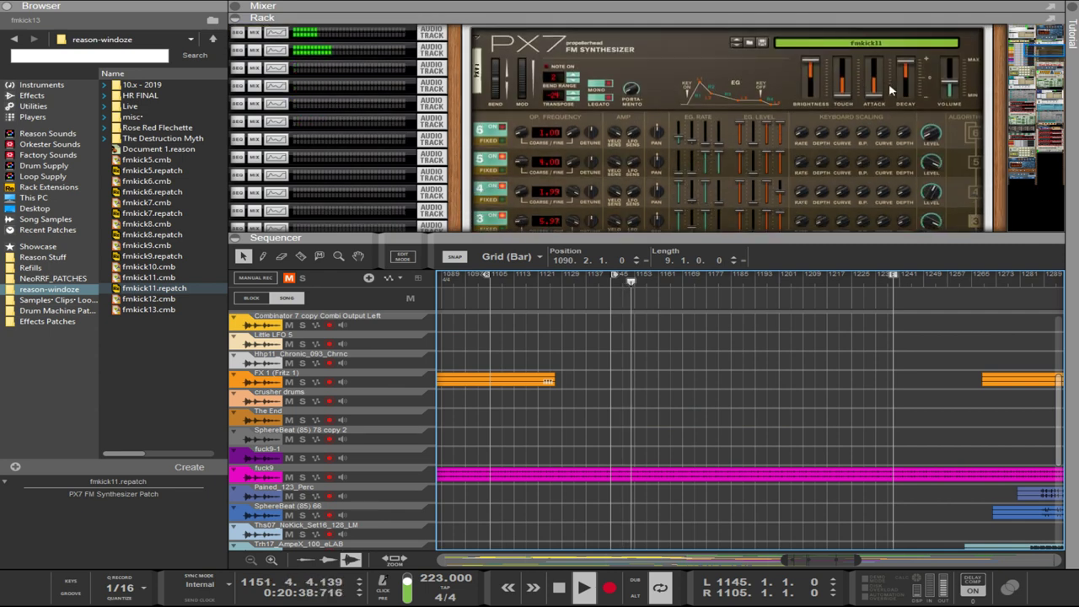
drag(897, 78, 899, 90)
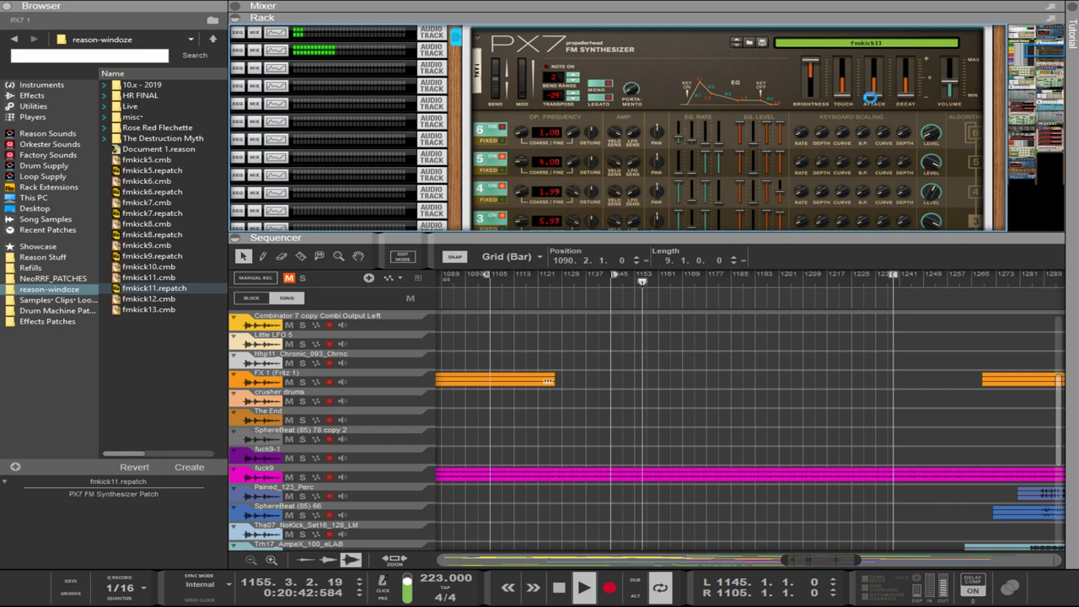
drag(904, 93, 906, 60)
drag(813, 84, 832, 186)
drag(873, 93, 878, 59)
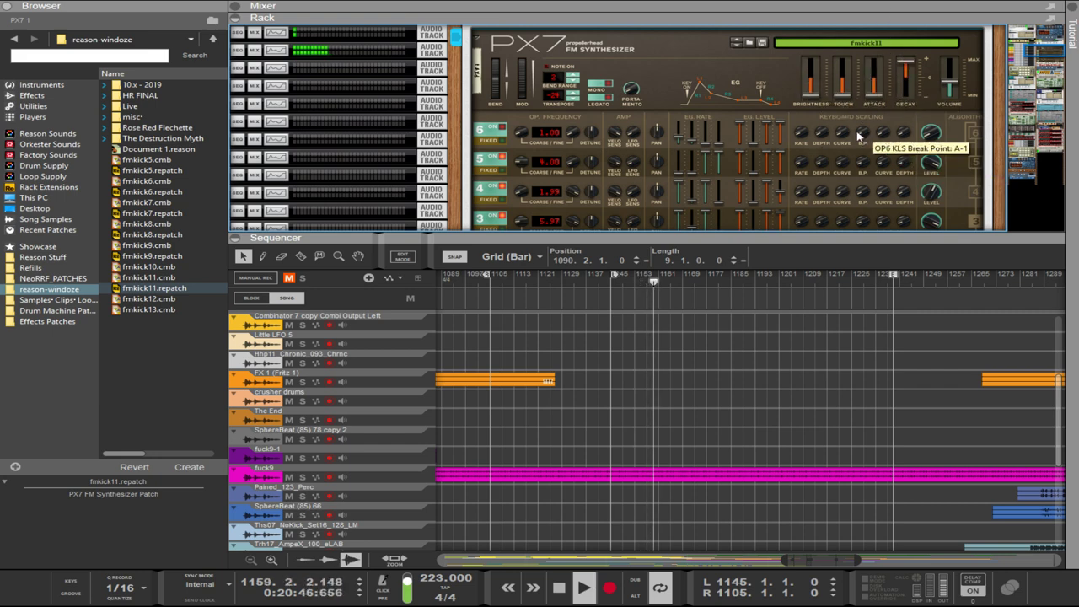
- Lower PX7 operator 1's envelope level 4 to 93, then undo to return the right locator to 1166
scroll(855, 127, down, 4)
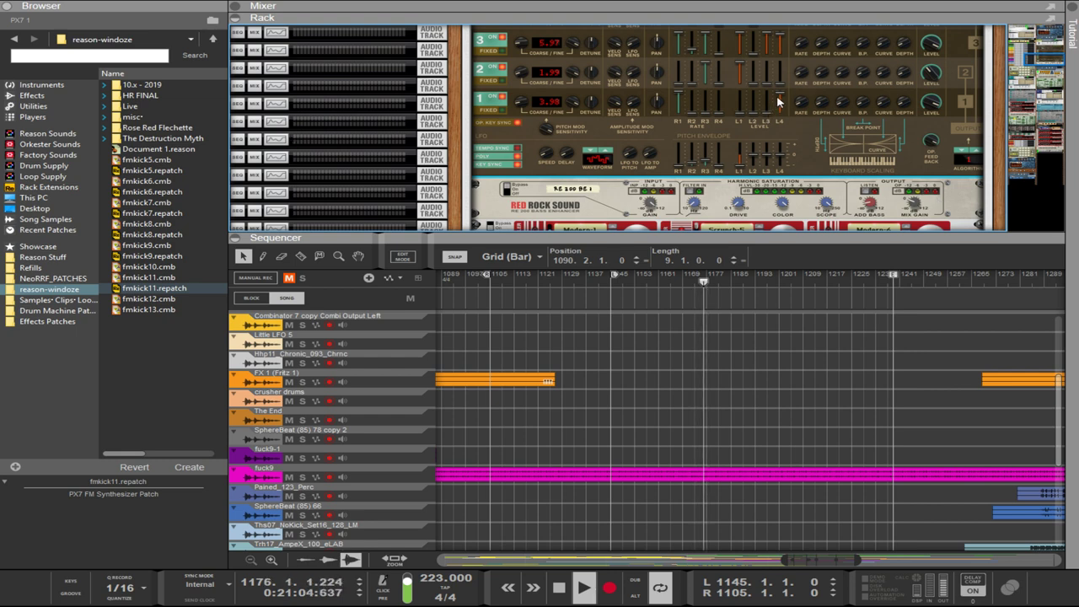
mouse_move(781, 95)
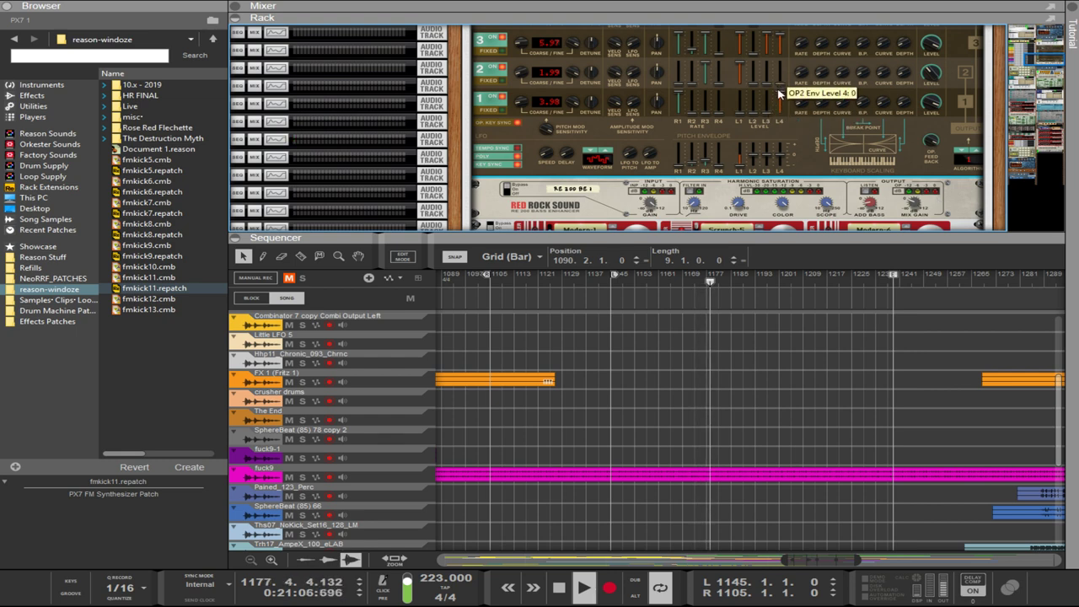
drag(781, 90, 810, 126)
key(ctrl+z)
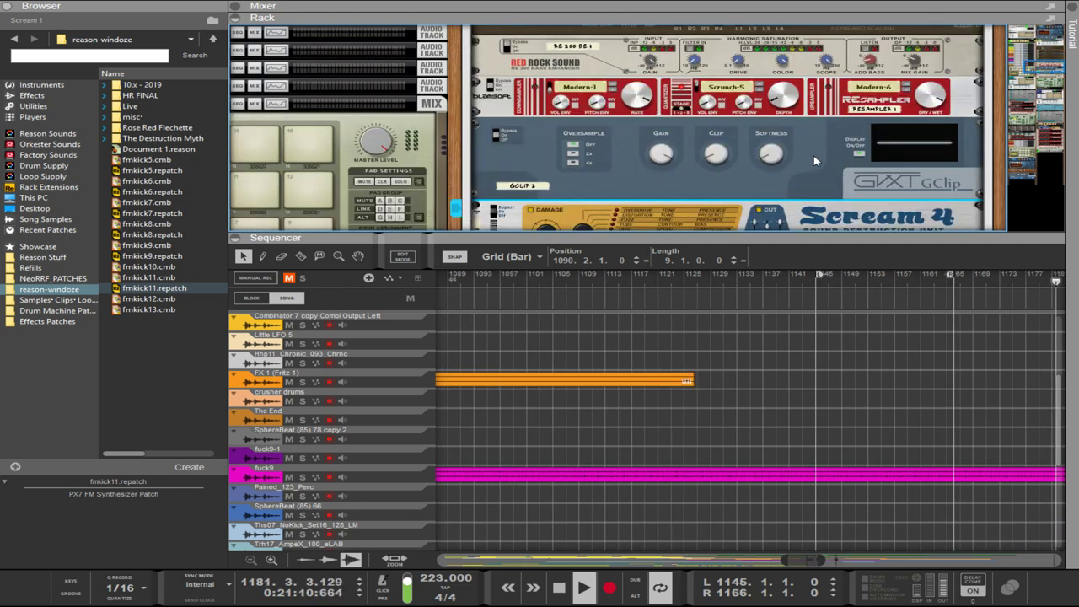
- Undo and redo the locator moves, ending with left at bar 1145 and right at 1166
key(ctrl+z)
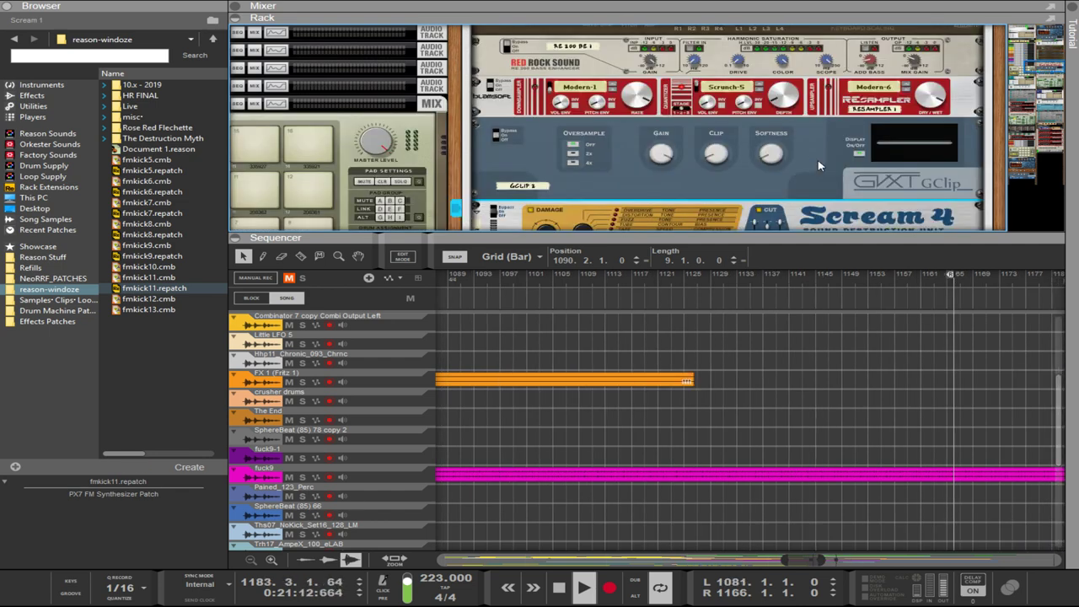
key(ctrl+y)
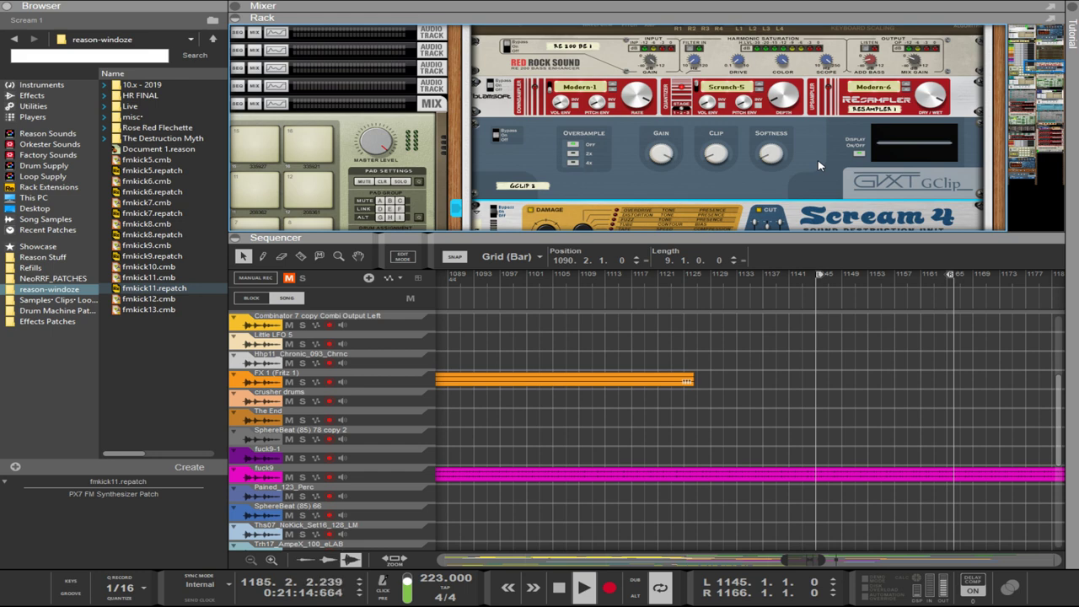
key(ctrl+y)
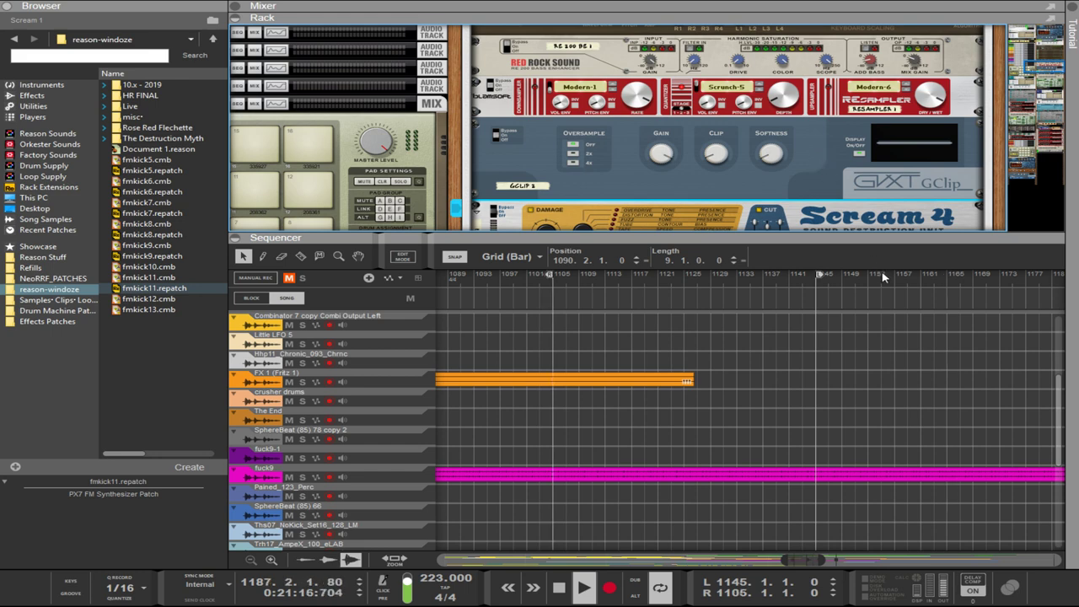
key(ctrl+z)
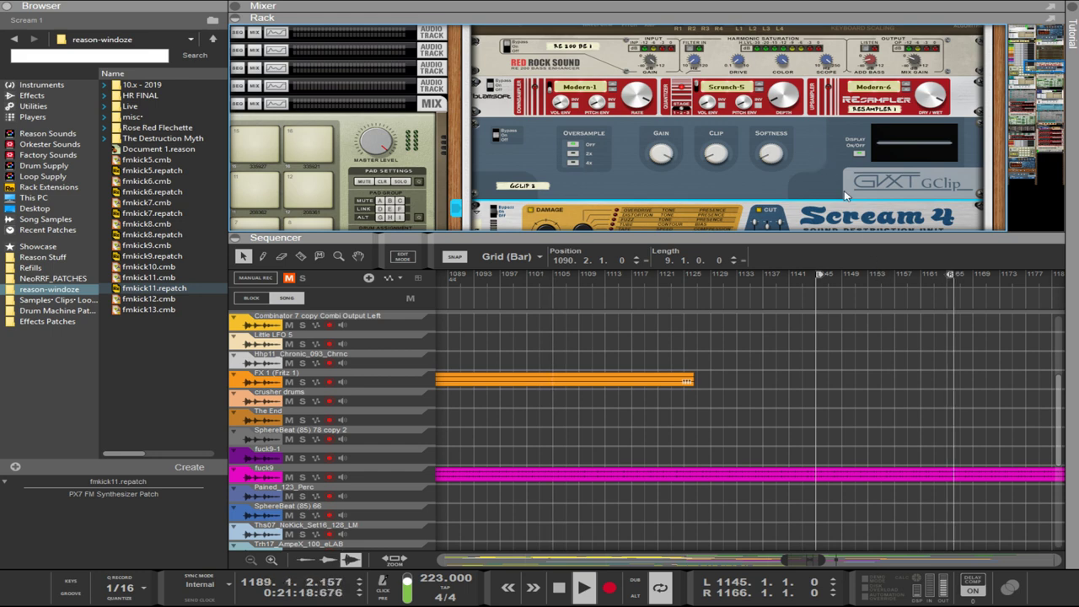
- Raise the PX7 touch to 50, move the song position to bar 1145, and collapse the rack
scroll(847, 196, up, 5)
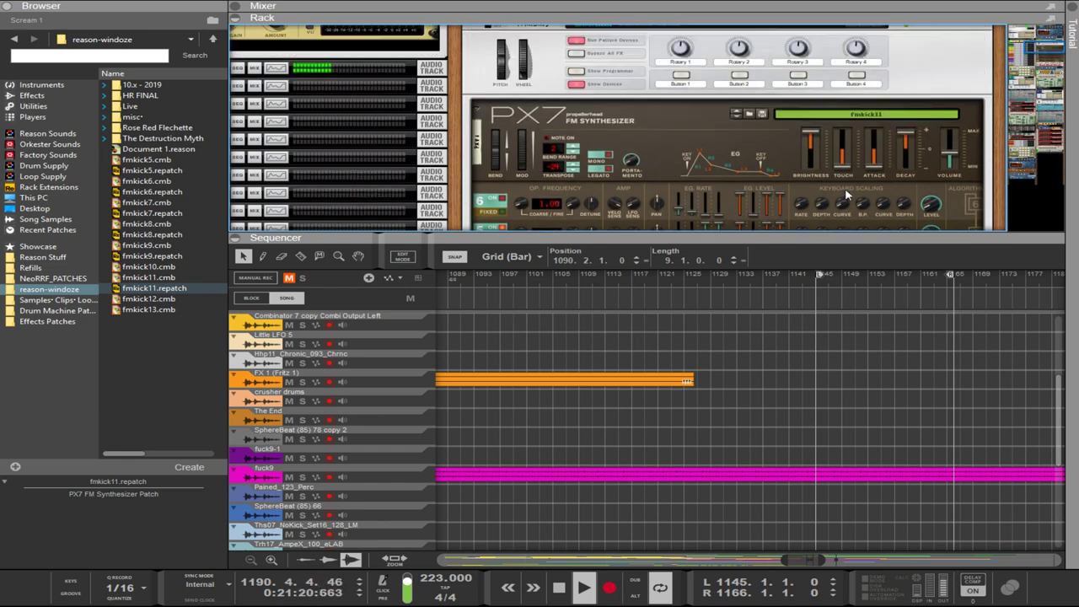
drag(839, 166, 848, 99)
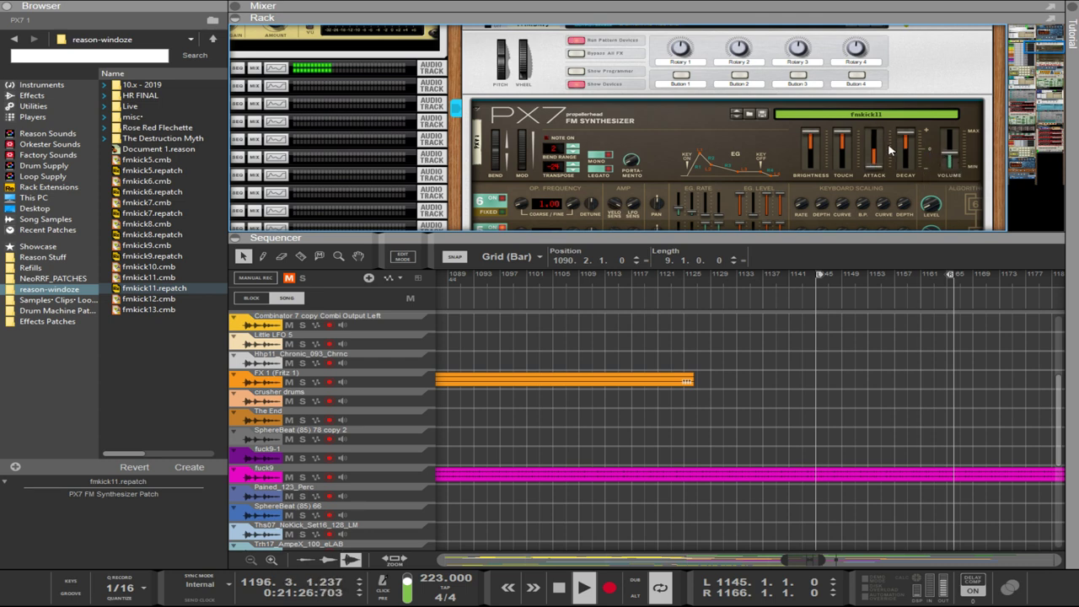
scroll(760, 177, down, 3)
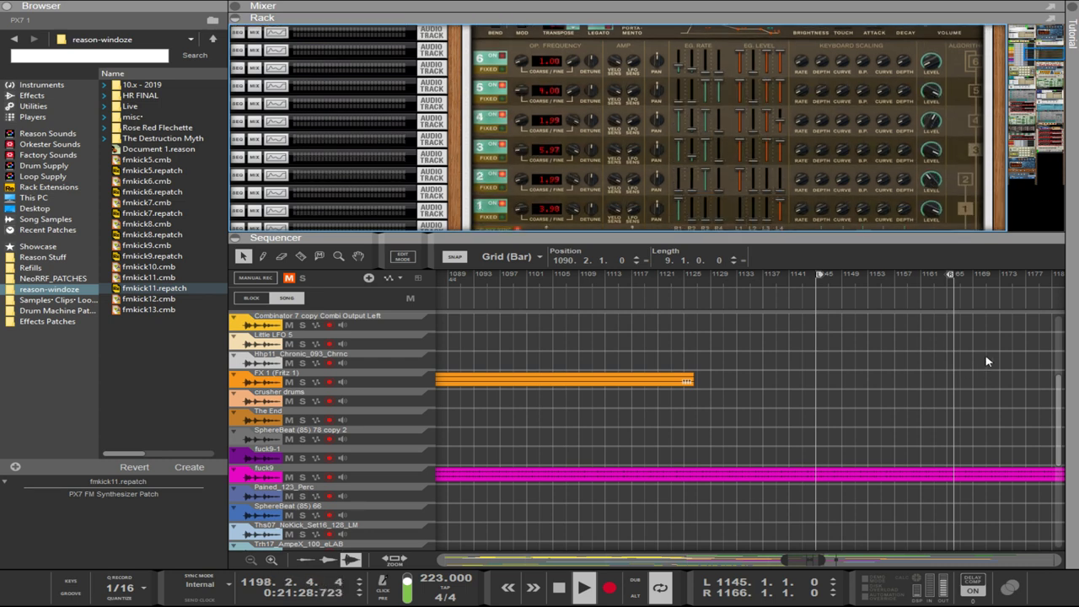
click(822, 278)
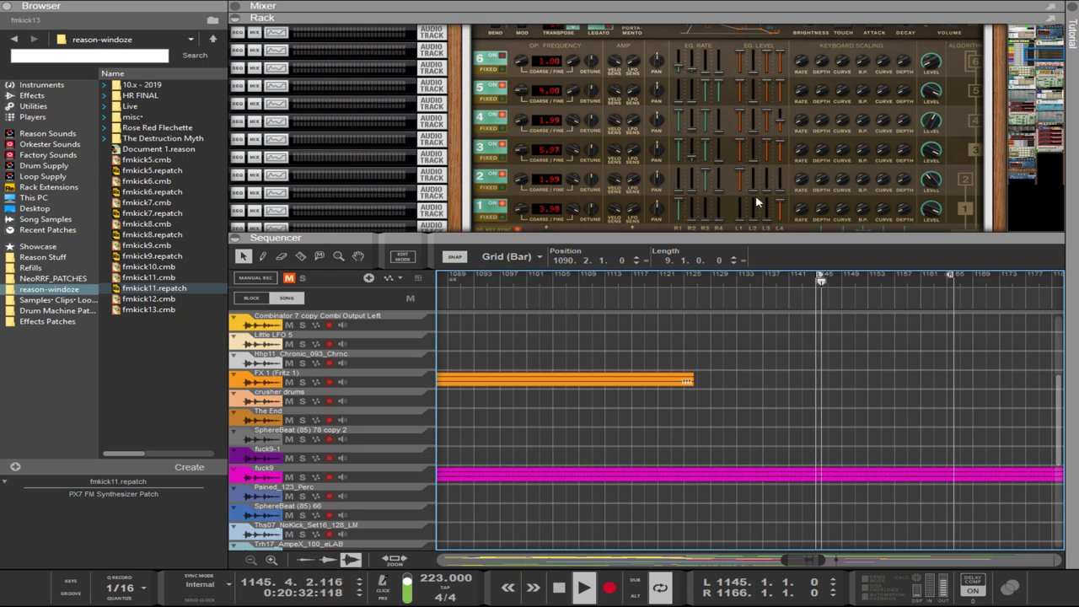
drag(956, 237, 899, 32)
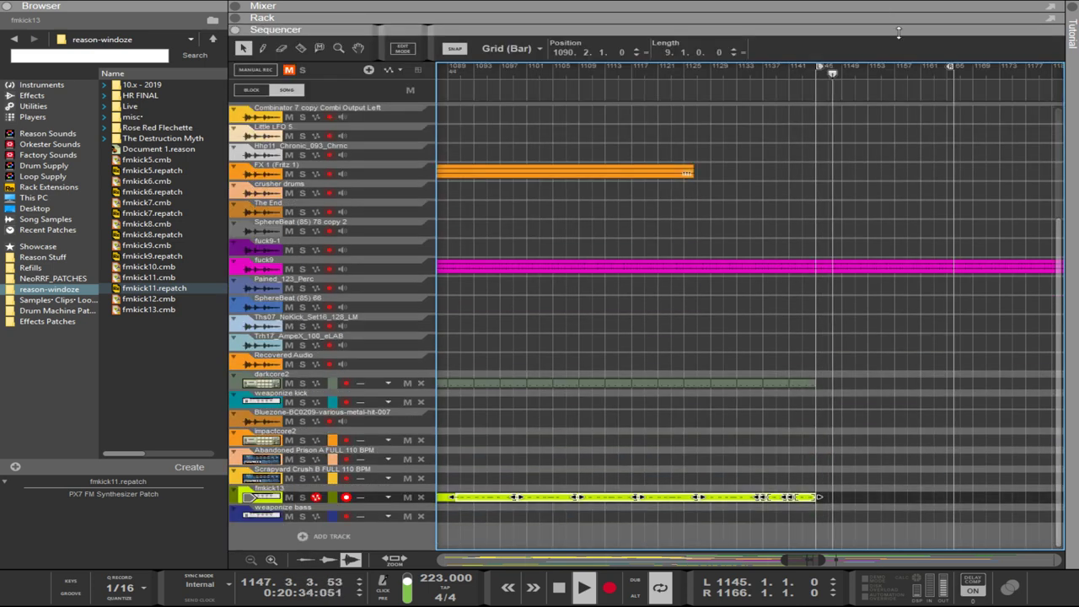
- Set the loop locators to bars 1161 and 1177, then show the rack again
ctrl+click(870, 78)
alt+click(972, 77)
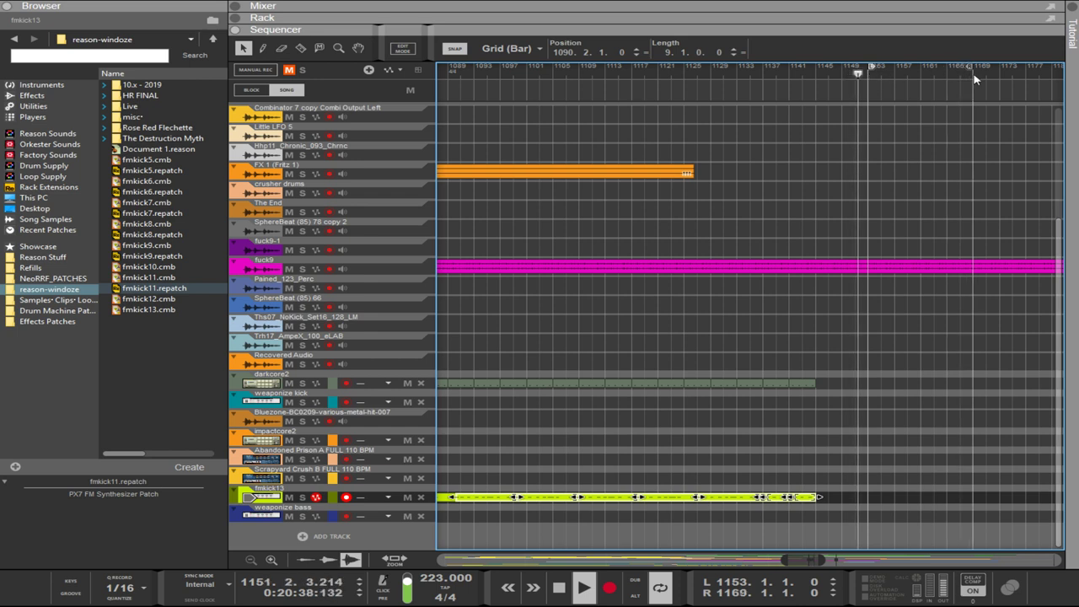
ctrl+click(906, 77)
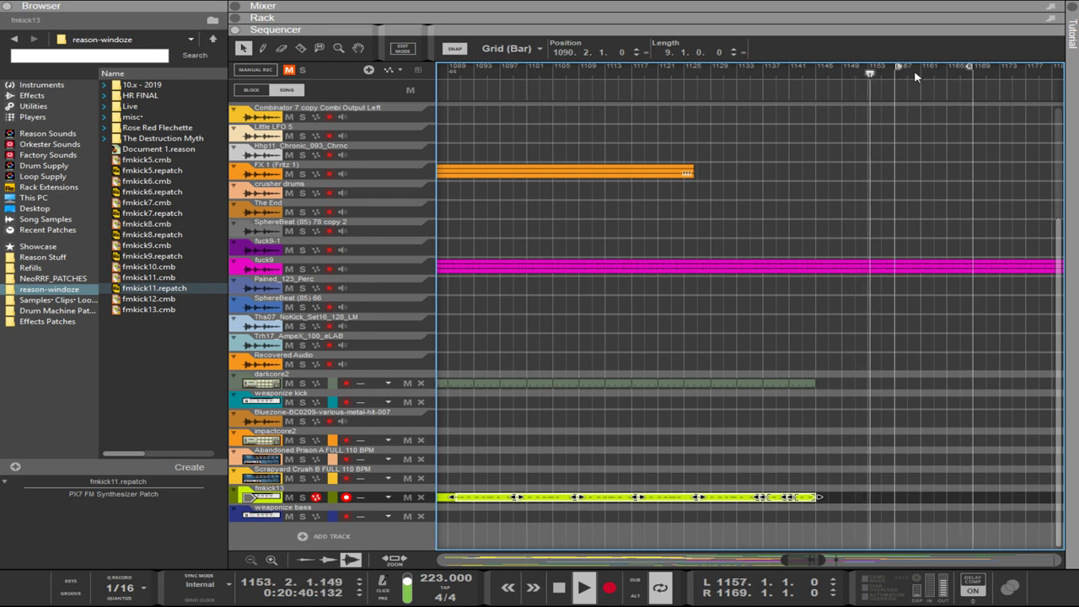
ctrl+click(923, 81)
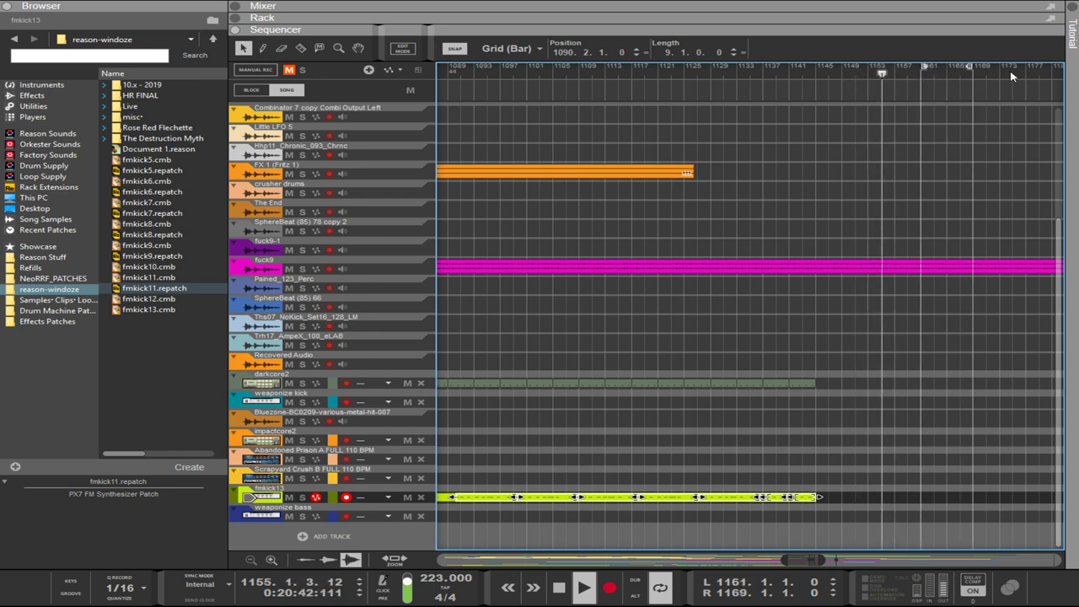
ctrl+click(1018, 75)
ctrl+click(929, 86)
ctrl+click(921, 81)
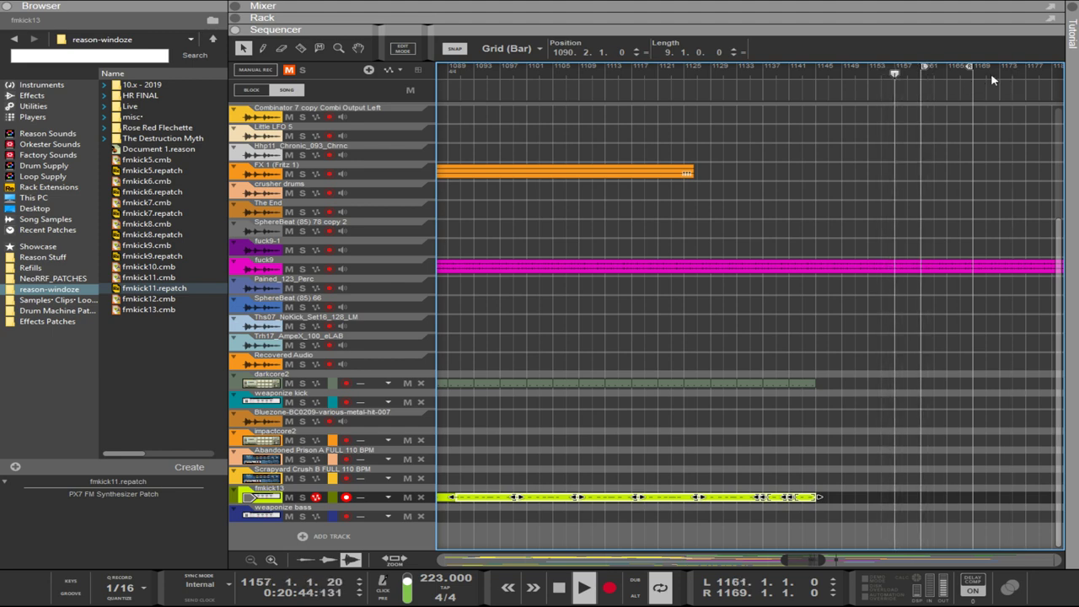
alt+click(1023, 78)
key(F6)
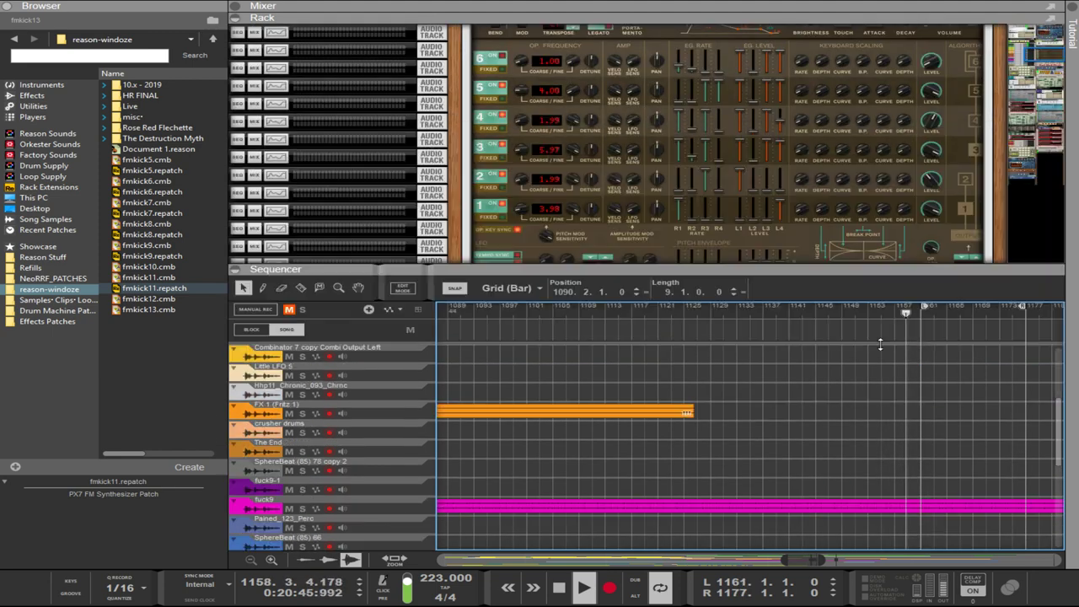
- Raise the PX7 Pitch Envelope R1, enlarge the sequencer, and scroll the rack down toward the Euclid devices
drag(679, 263, 689, 196)
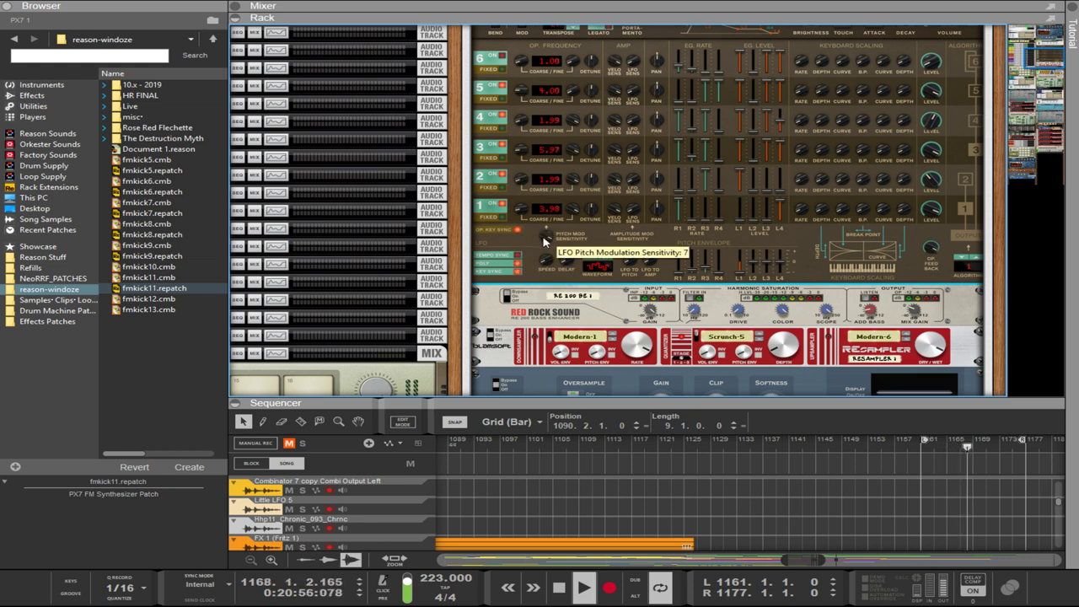
scroll(549, 219, up, 3)
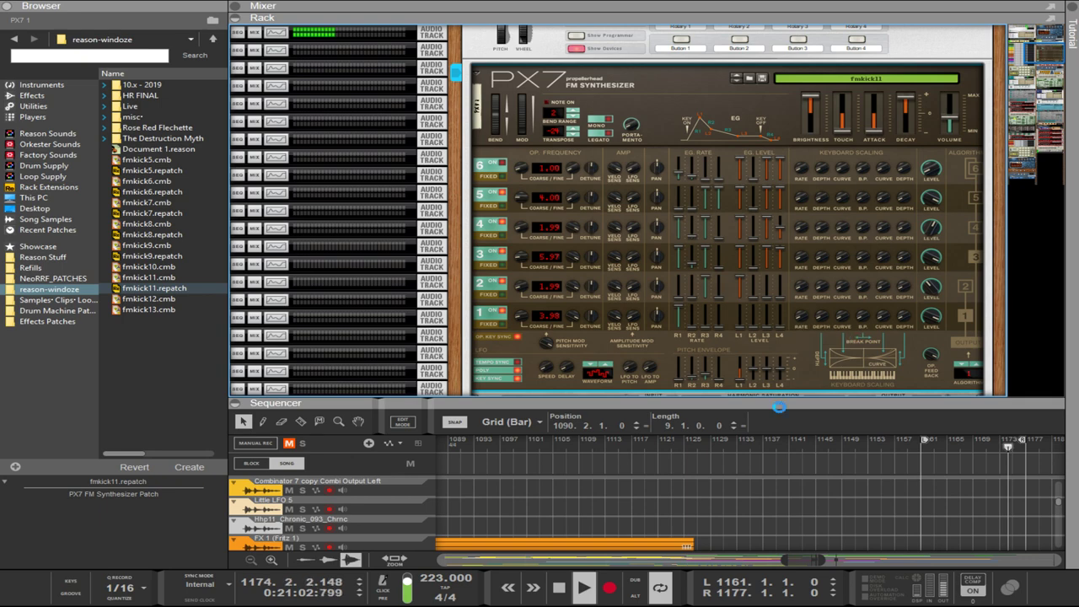
drag(752, 396, 996, 389)
scroll(860, 280, down, 10)
scroll(860, 280, down, 10)
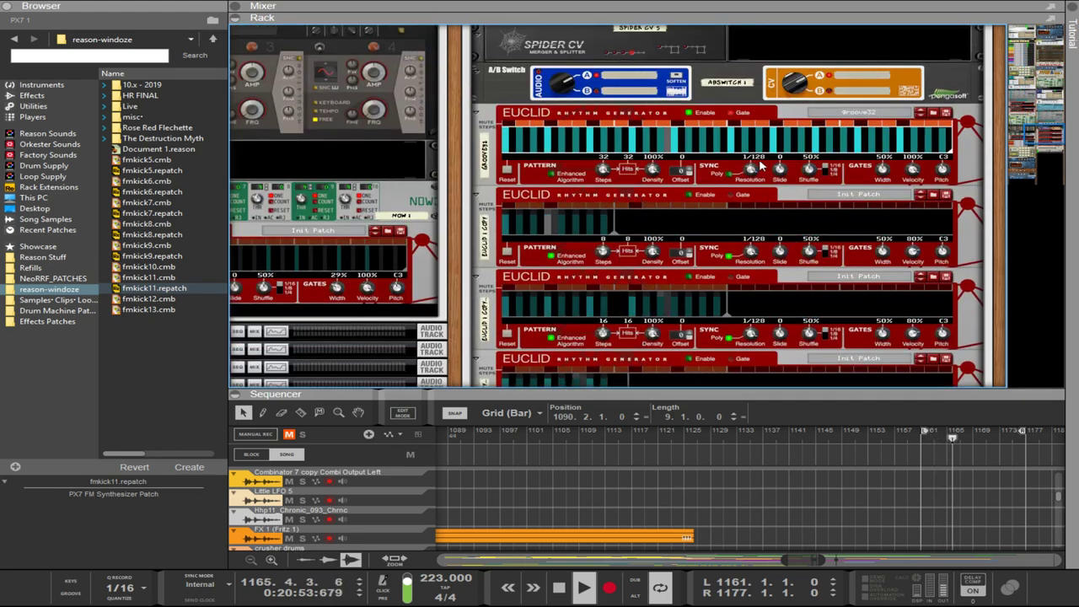
- Set the groove32 Euclid Resolution knob to 1/64
click(533, 128)
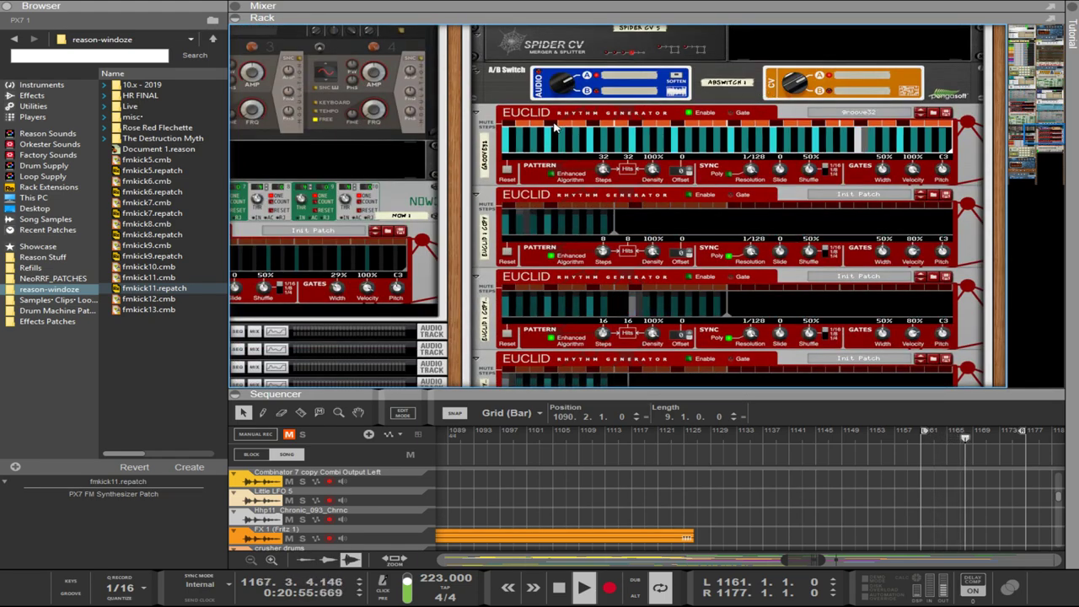
drag(748, 184, 750, 189)
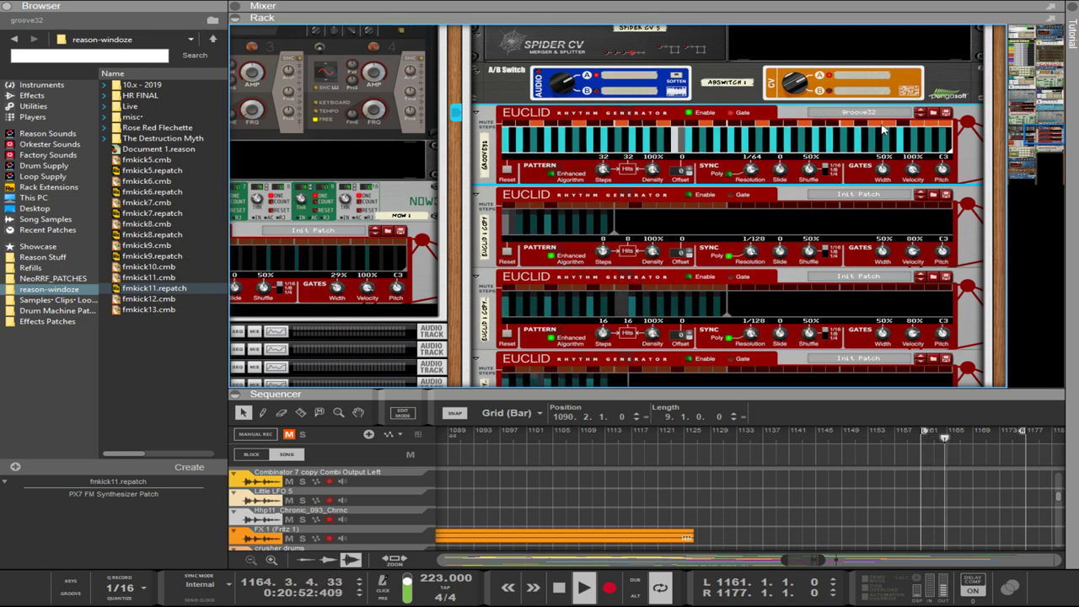
scroll(857, 194, up, 3)
scroll(858, 194, up, 4)
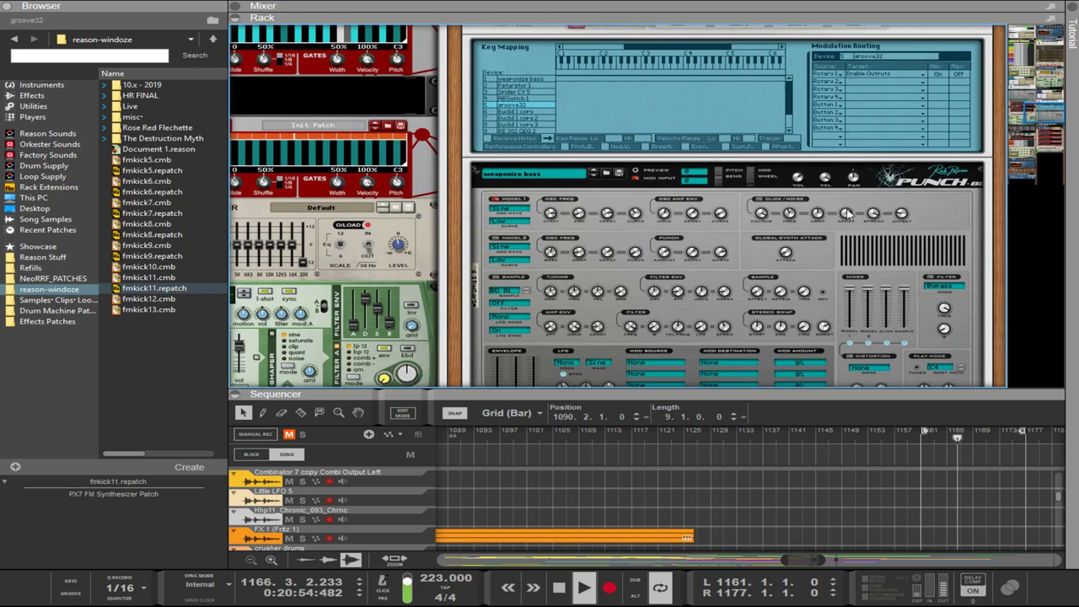
- Turn the Punch synth's Model 1 Frequency Curve down to about 35% and expand the sequencer to show all tracks
click(612, 211)
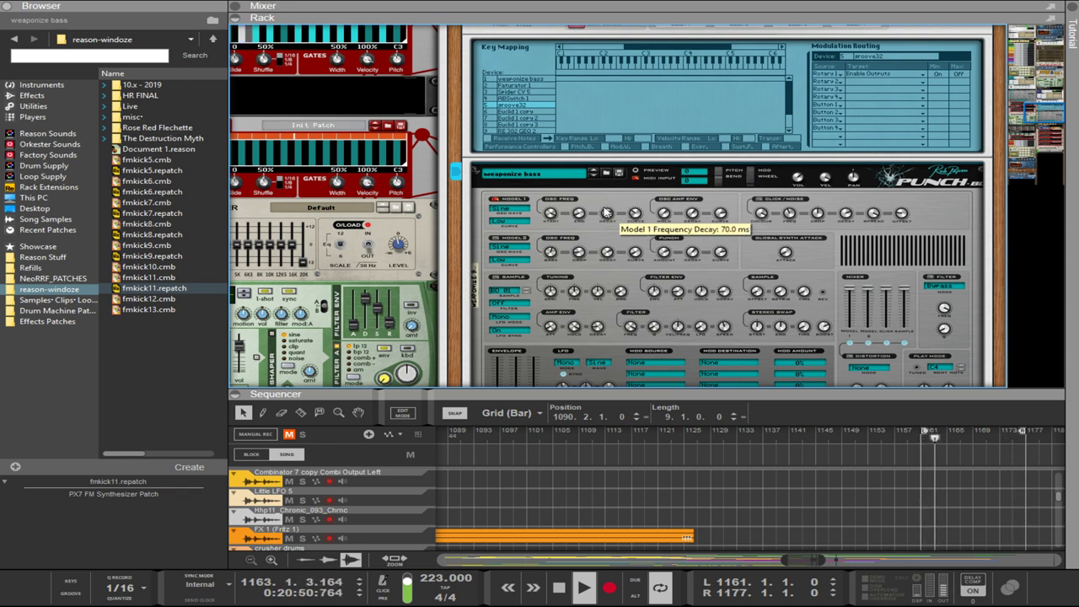
drag(635, 202, 626, 219)
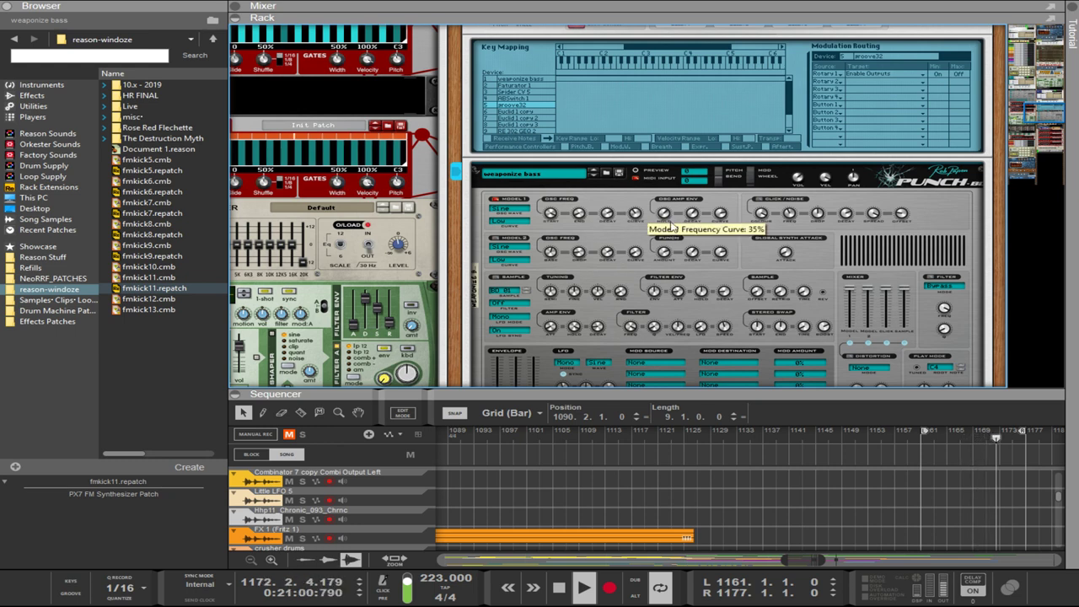
drag(814, 394, 799, 23)
drag(887, 408, 932, 389)
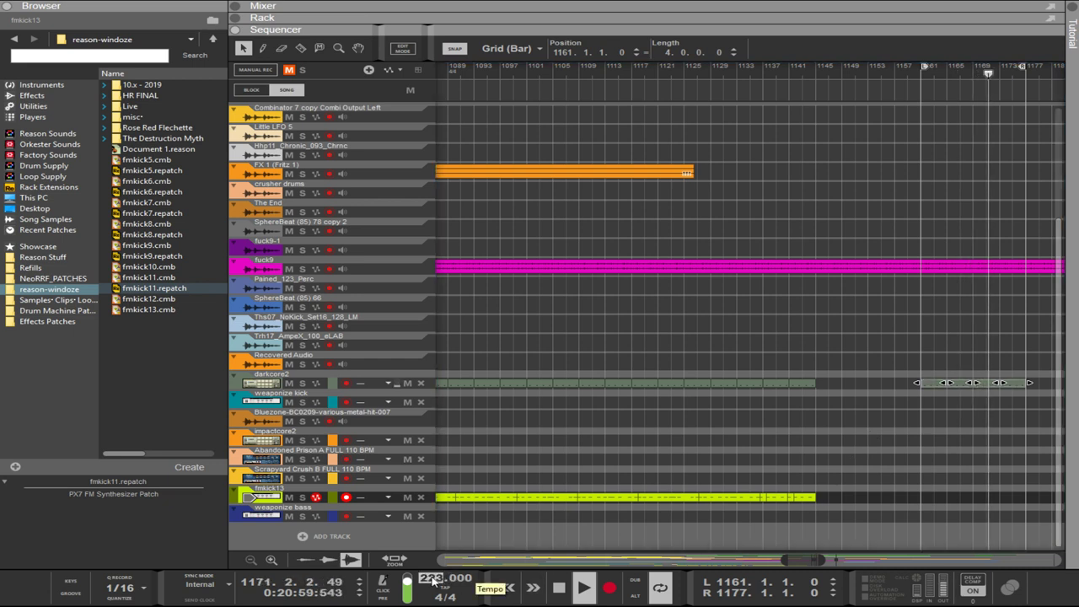
- Enter a tempo of 211, then 199 BPM, and bring the device rack back into view
text(211)
key(Return)
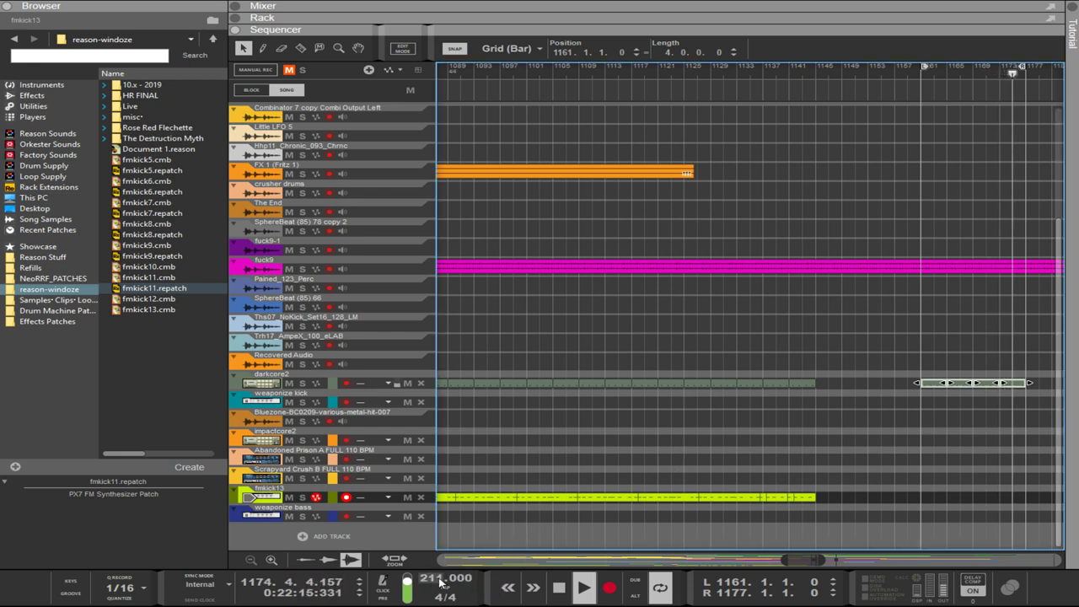
double_click(439, 580)
text(1)
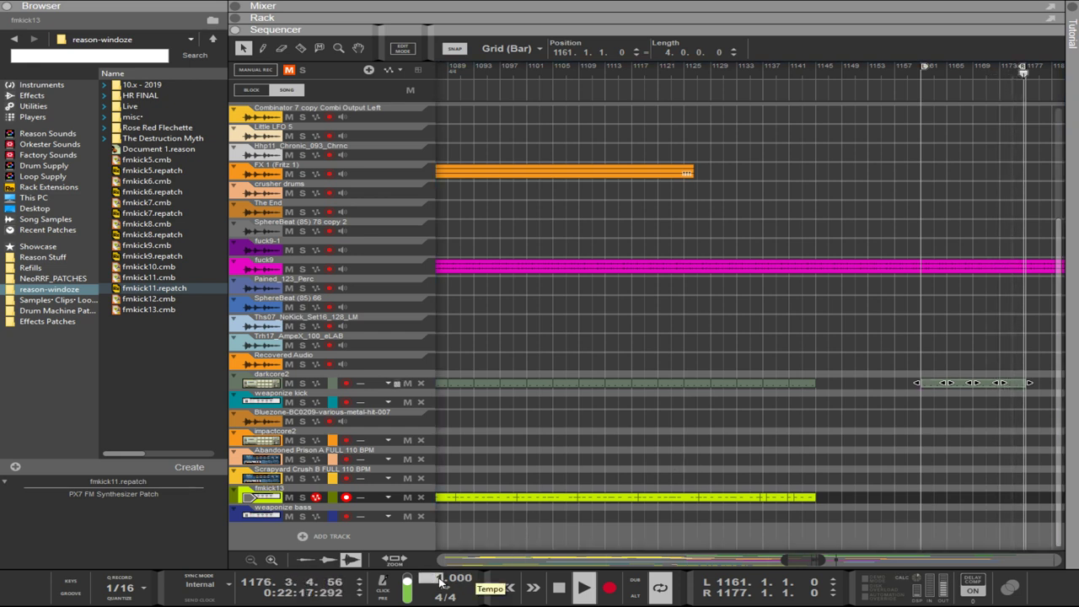
text(99)
key(Return)
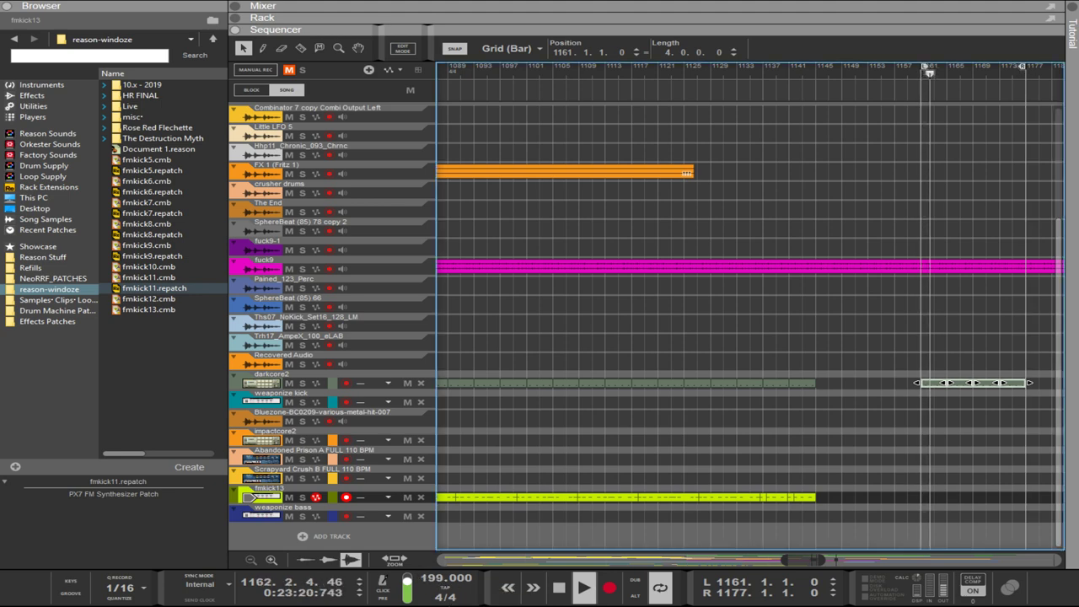
click(907, 17)
- Set the groove32 Euclid resolution from 1/64 to 1/32
scroll(845, 393, down, 3)
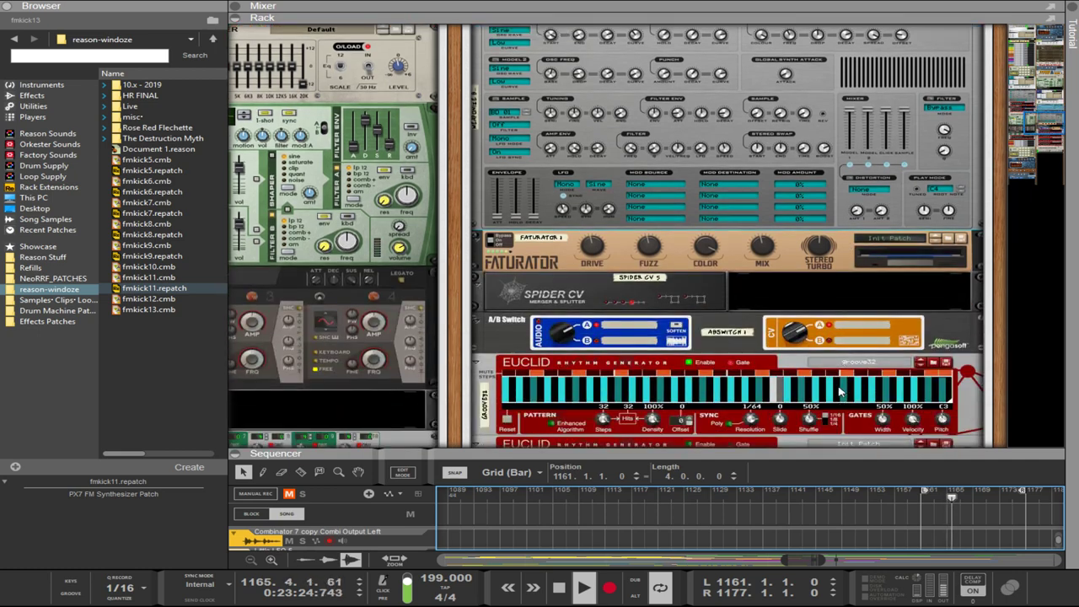
scroll(840, 391, down, 4)
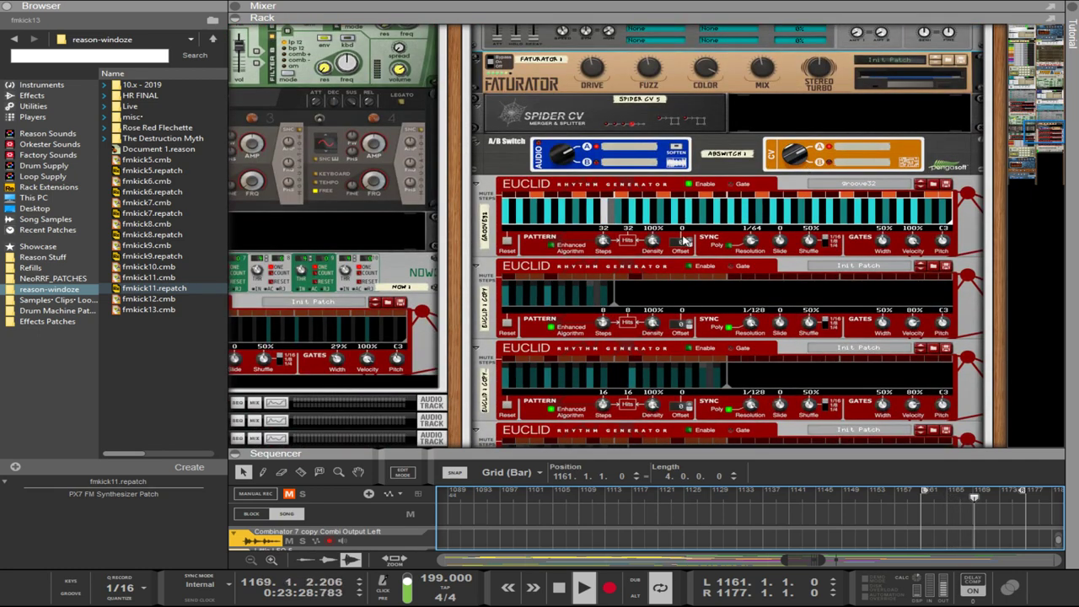
drag(749, 241, 752, 252)
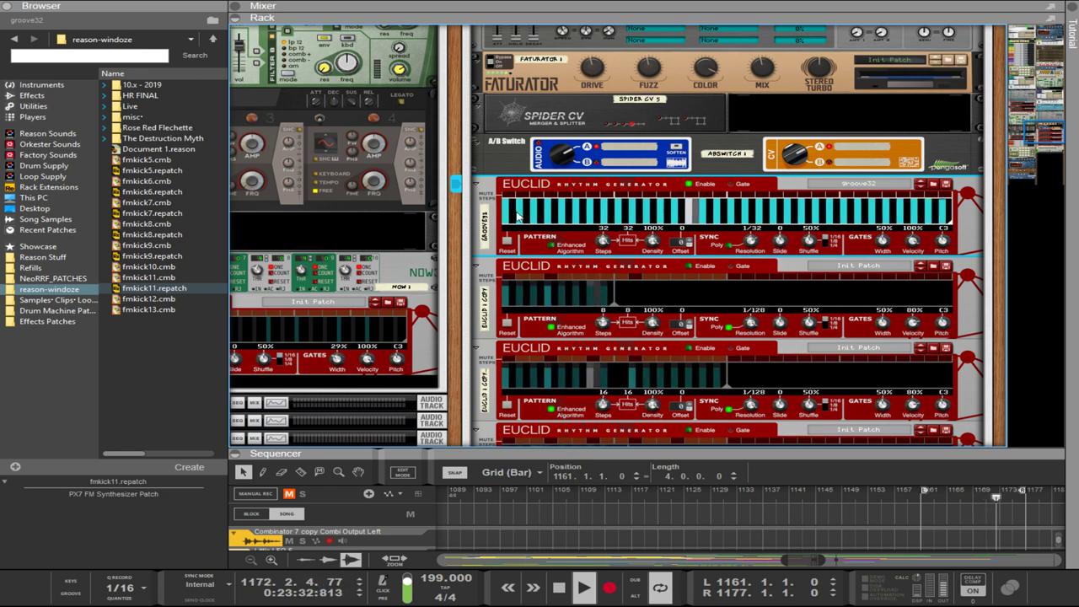
- Lower Faturator 1's Mix from 52% to 42% on the weaponize bass chain
scroll(748, 187, up, 2)
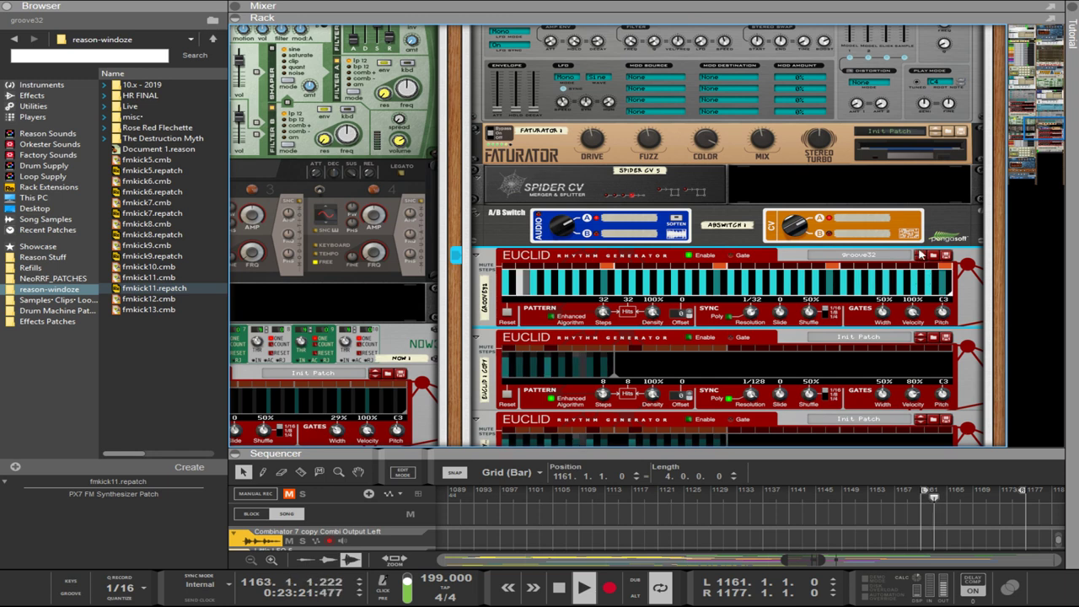
scroll(843, 253, up, 5)
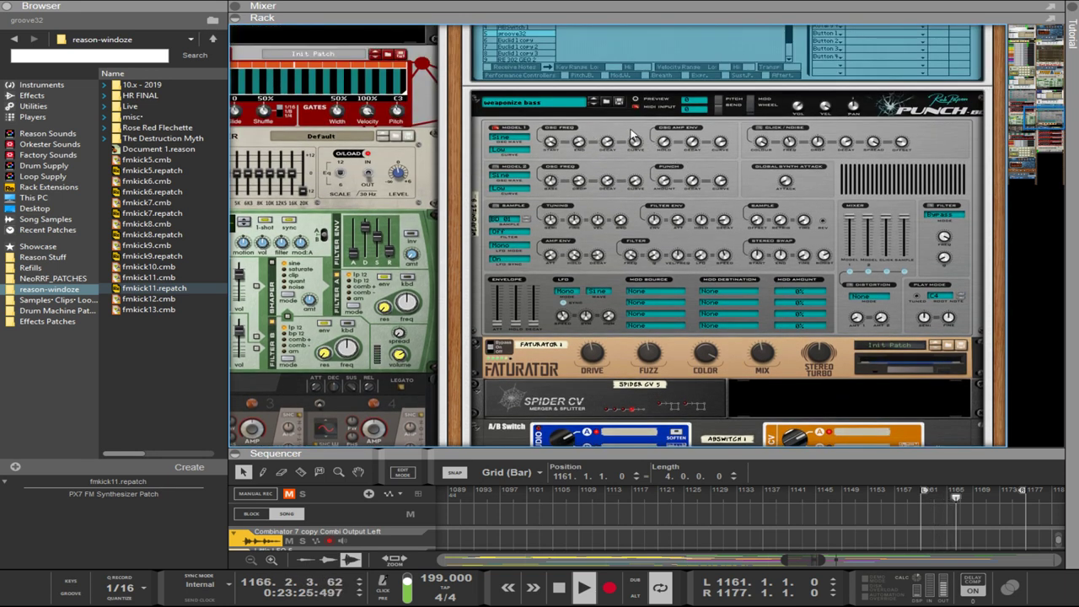
click(577, 145)
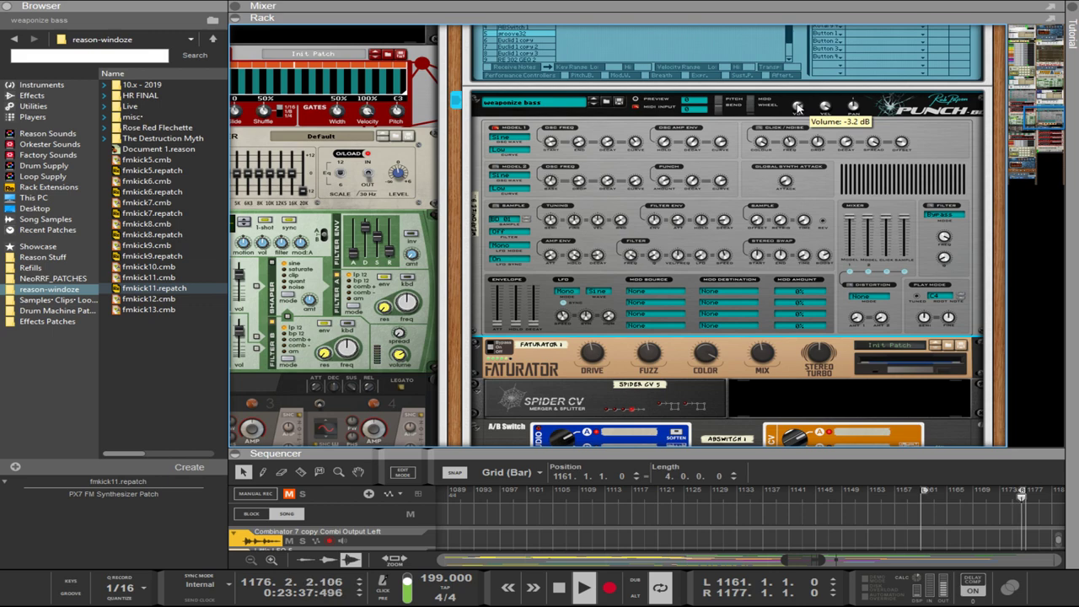
scroll(696, 236, down, 4)
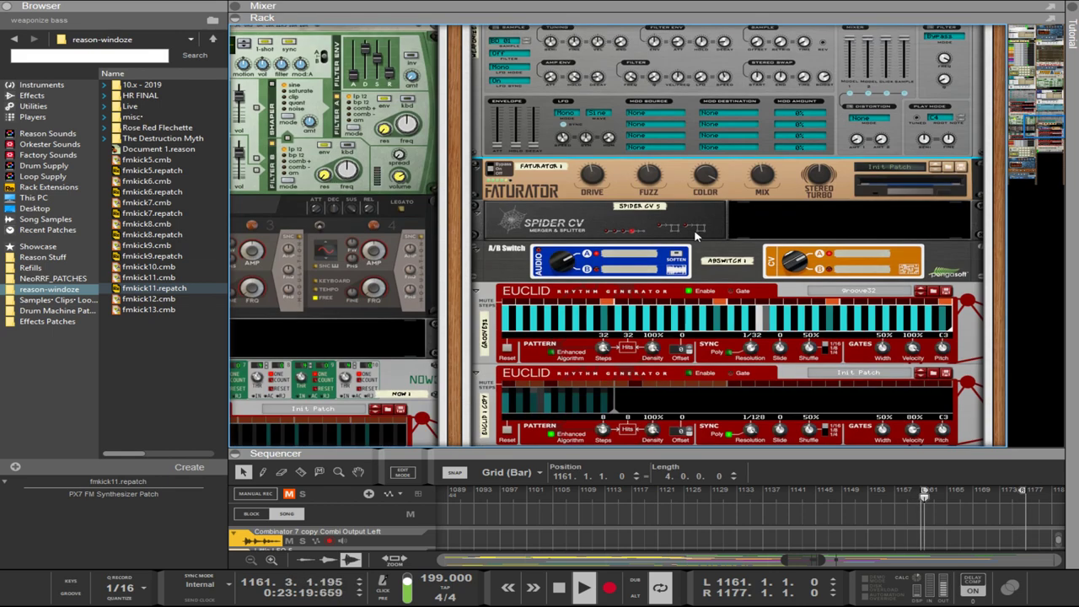
click(600, 176)
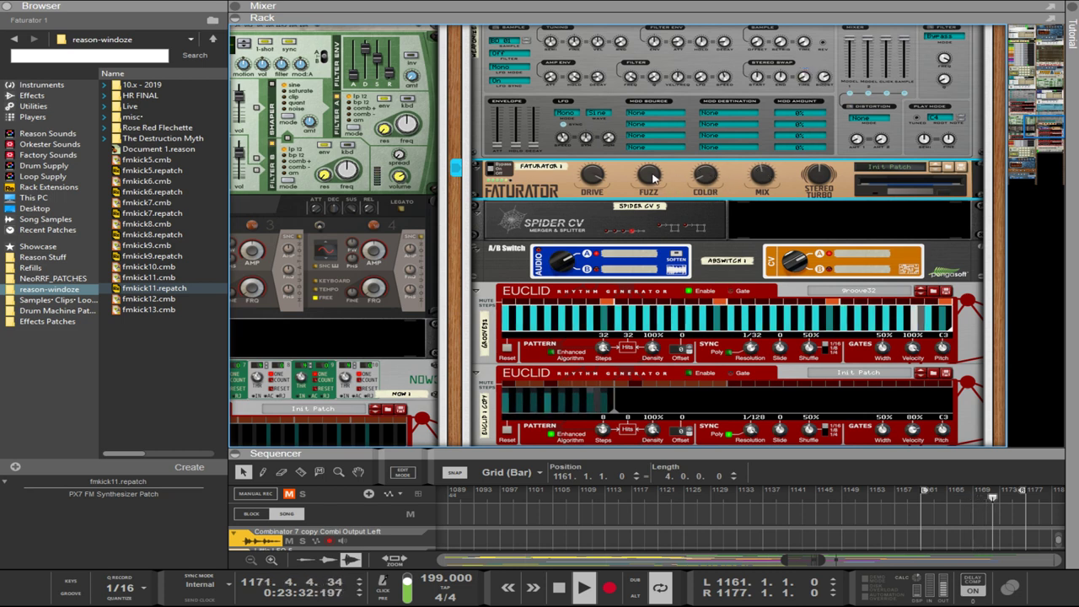
mouse_move(763, 178)
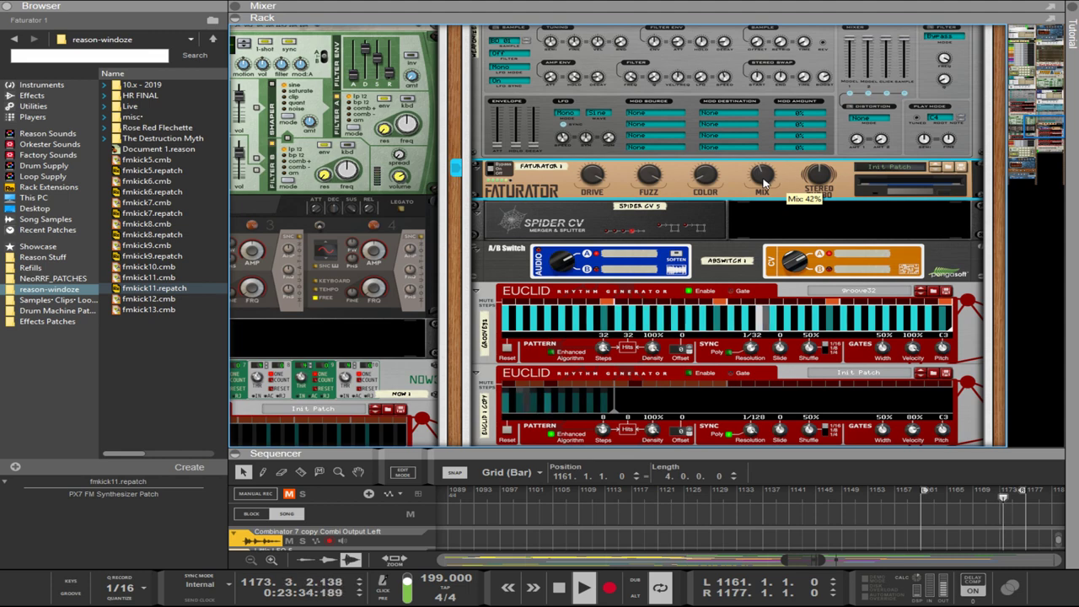
drag(763, 182, 765, 184)
scroll(764, 185, down, 3)
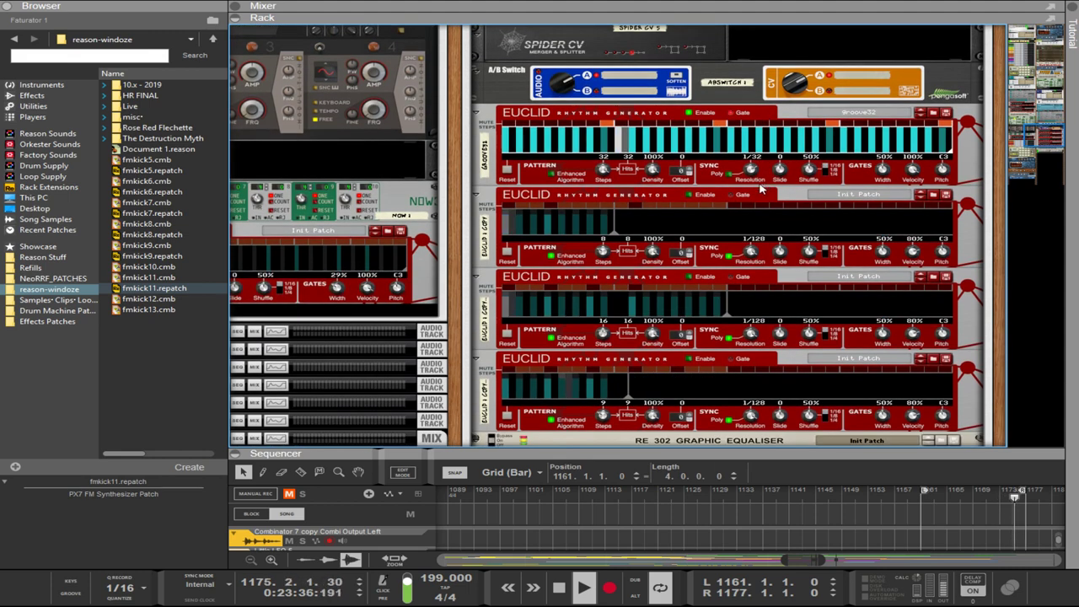
scroll(630, 281, up, 3)
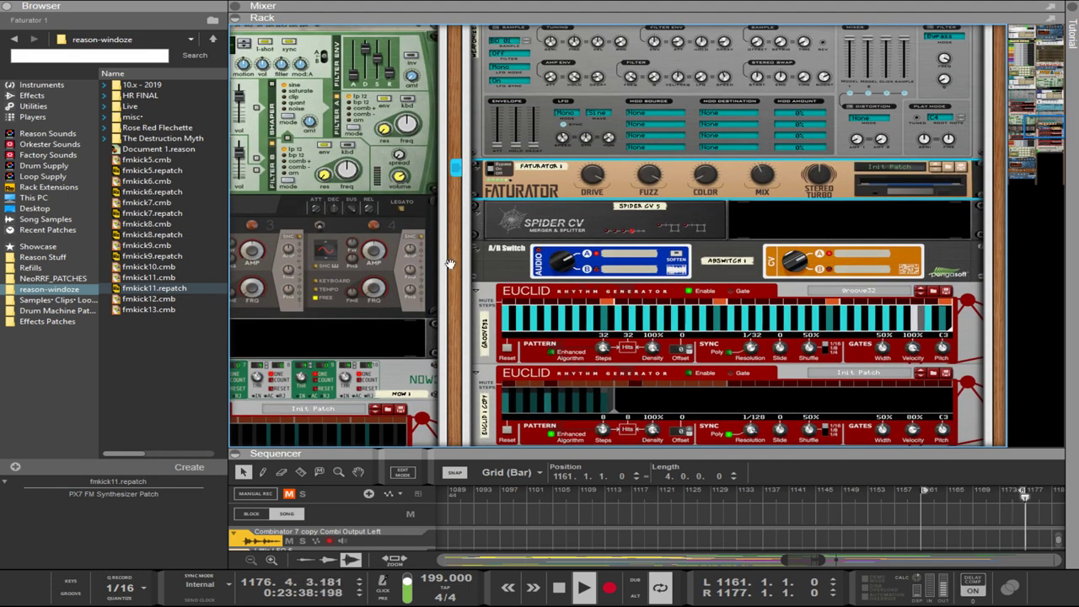
drag(460, 252, 882, 467)
- Set Euclid 2's resolution to 1/32 and groove32's resolution from 1/2 to 1/4
scroll(746, 396, up, 3)
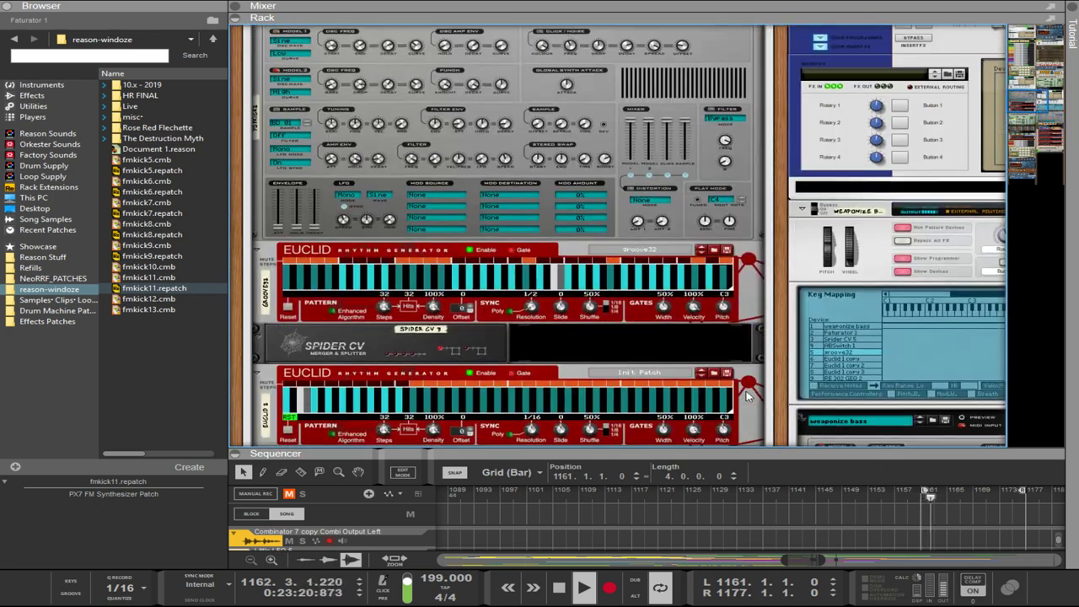
scroll(746, 396, down, 2)
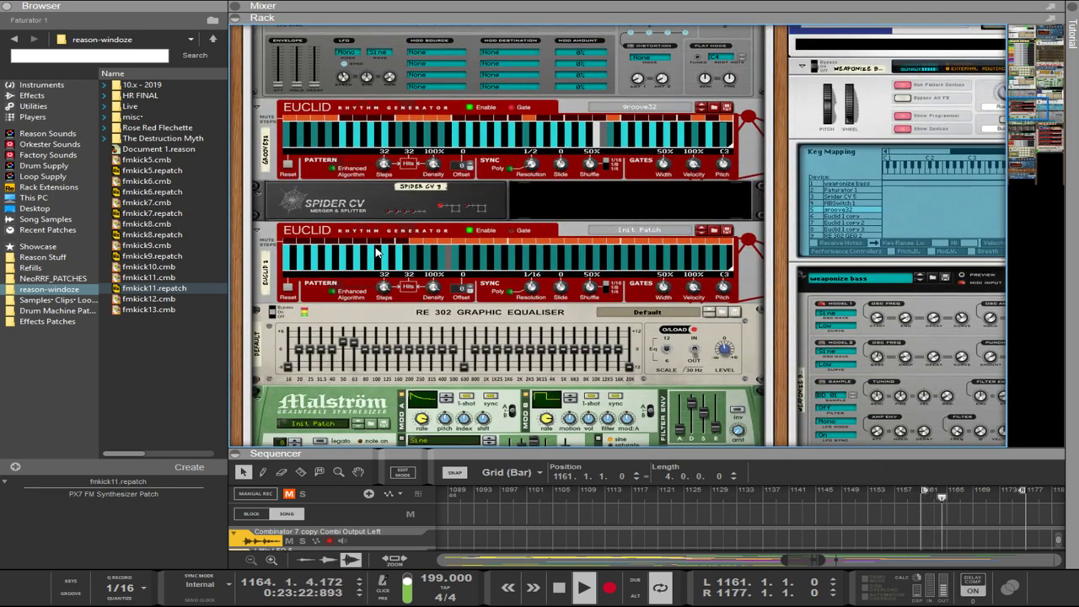
drag(533, 292, 541, 251)
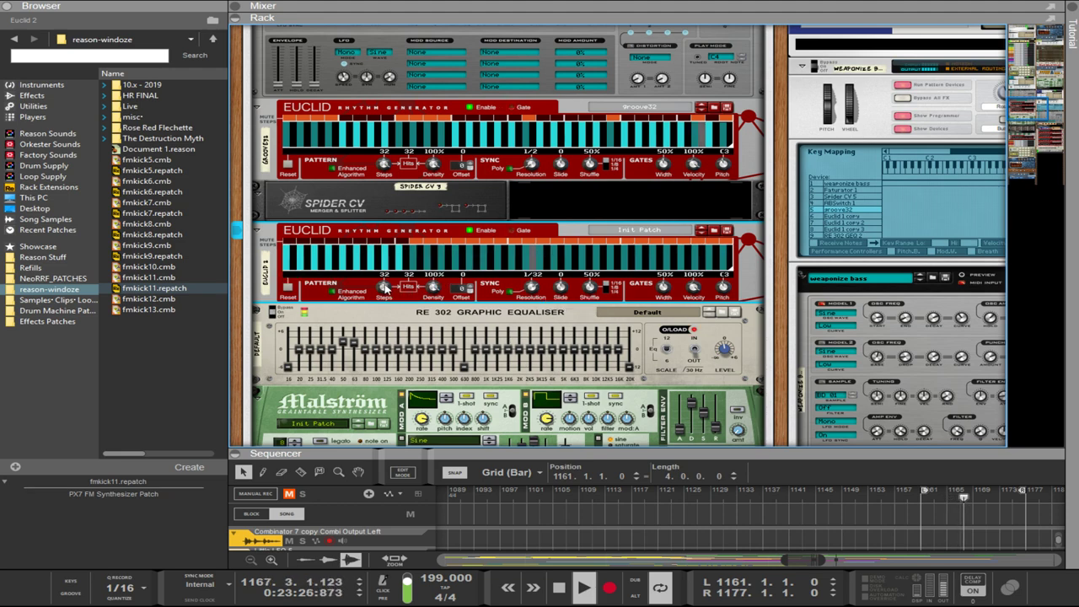
drag(804, 458, 728, 351)
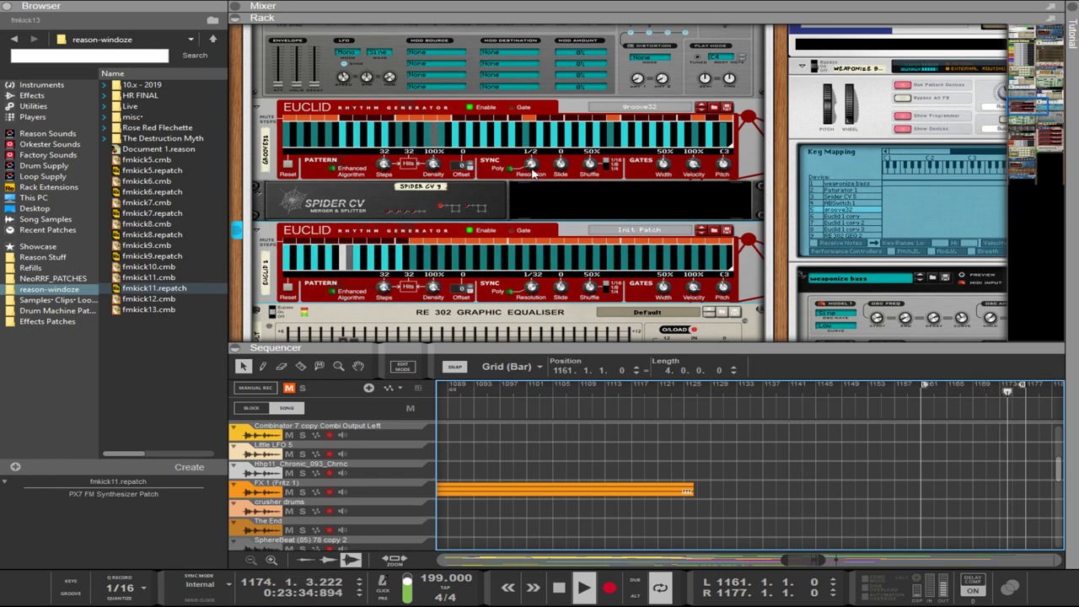
drag(532, 166, 528, 153)
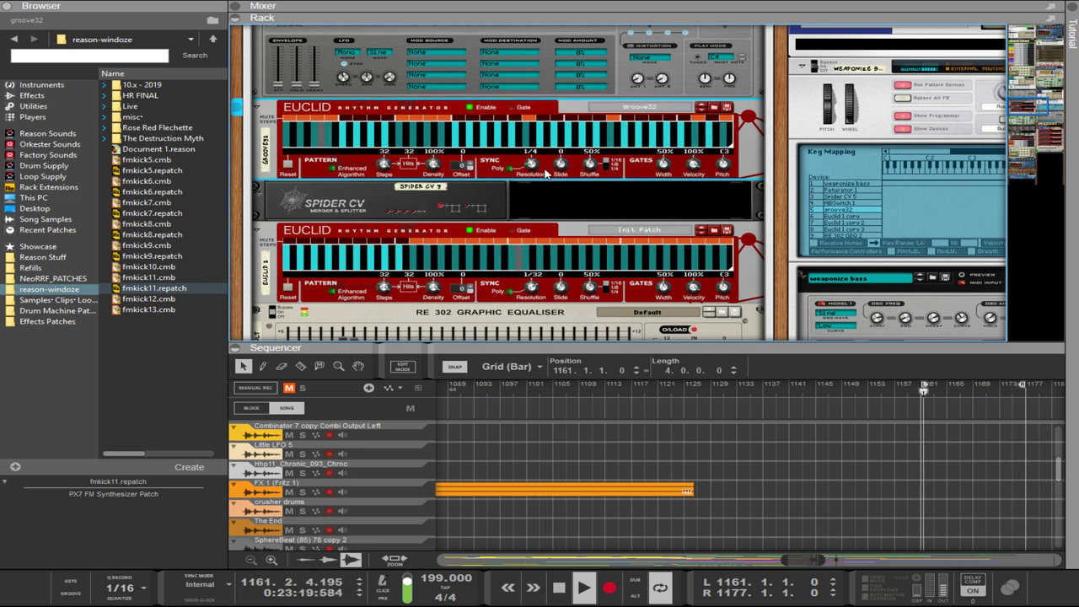
- Check both Euclid generators, then start lowering the song tempo from 199 BPM
click(390, 243)
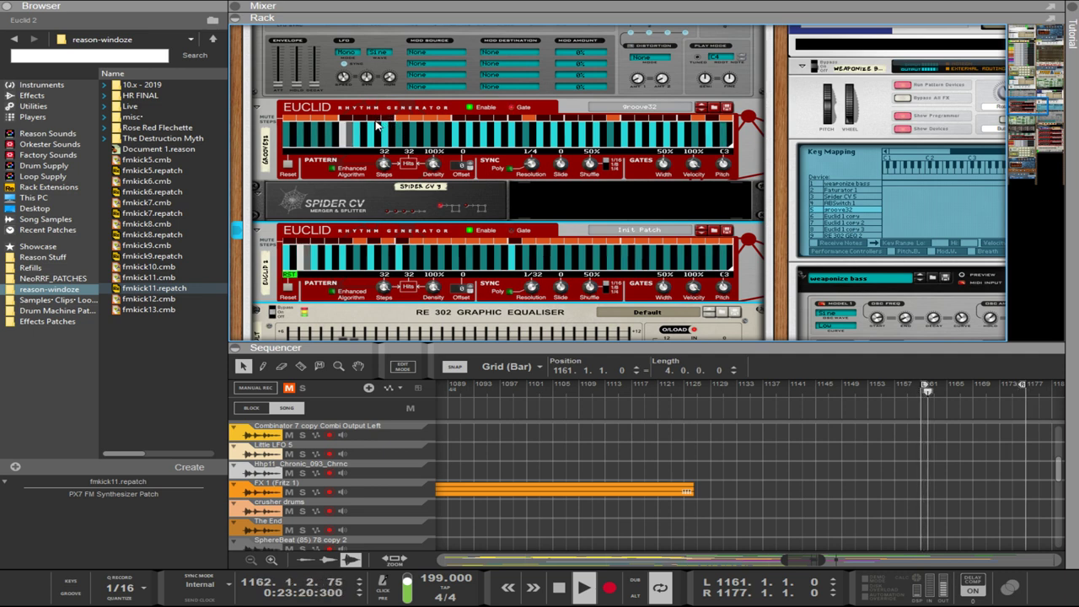
click(375, 118)
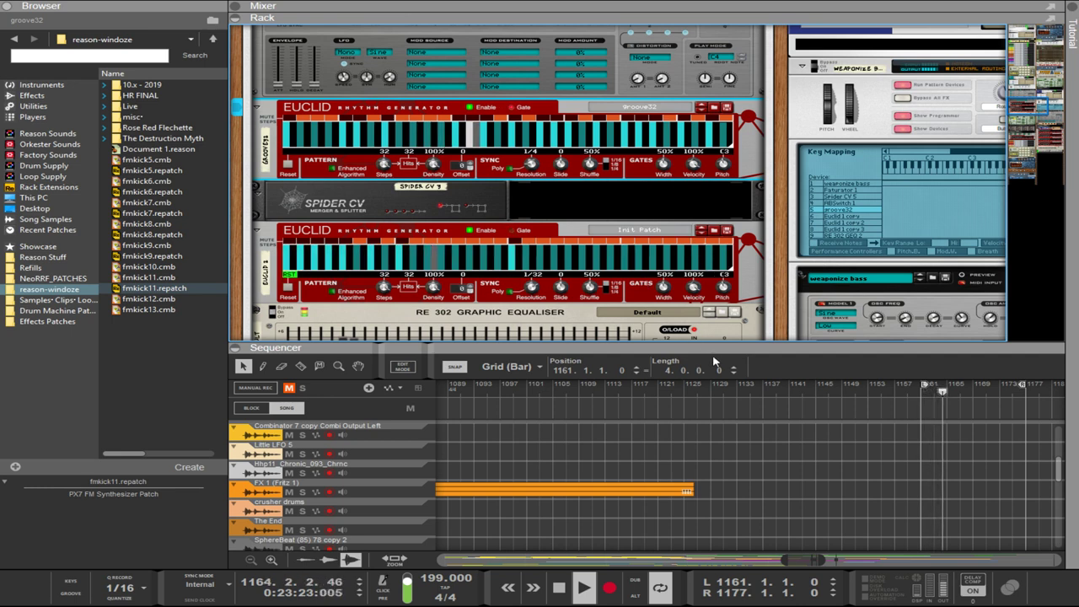
drag(775, 317, 564, 159)
drag(439, 576, 430, 600)
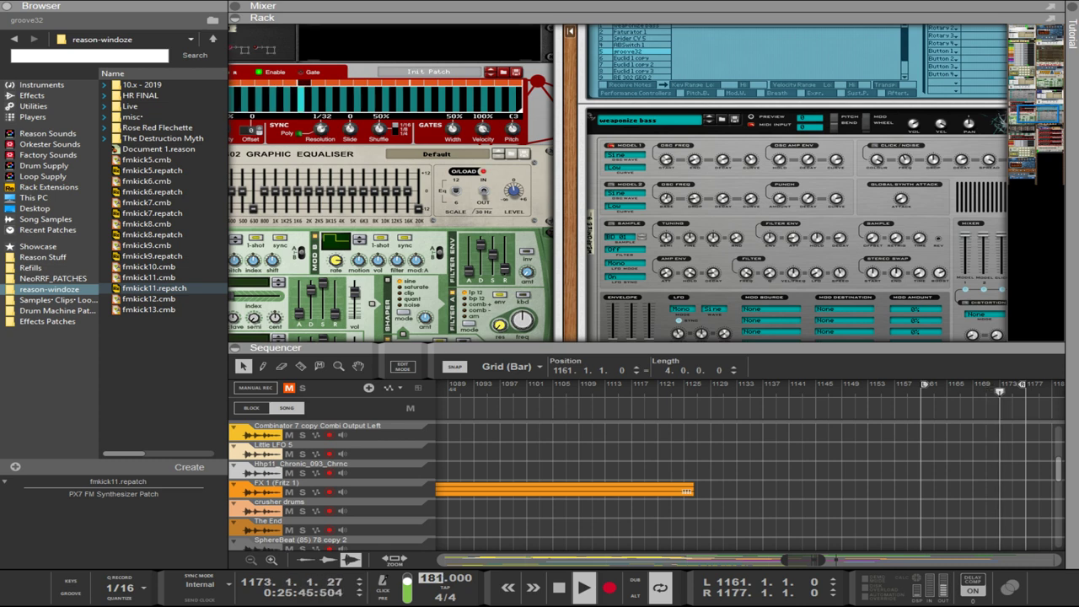
- Settle the tempo at 181 BPM, then maximize the sequencer with F7 and zoom out
drag(430, 600, 366, 604)
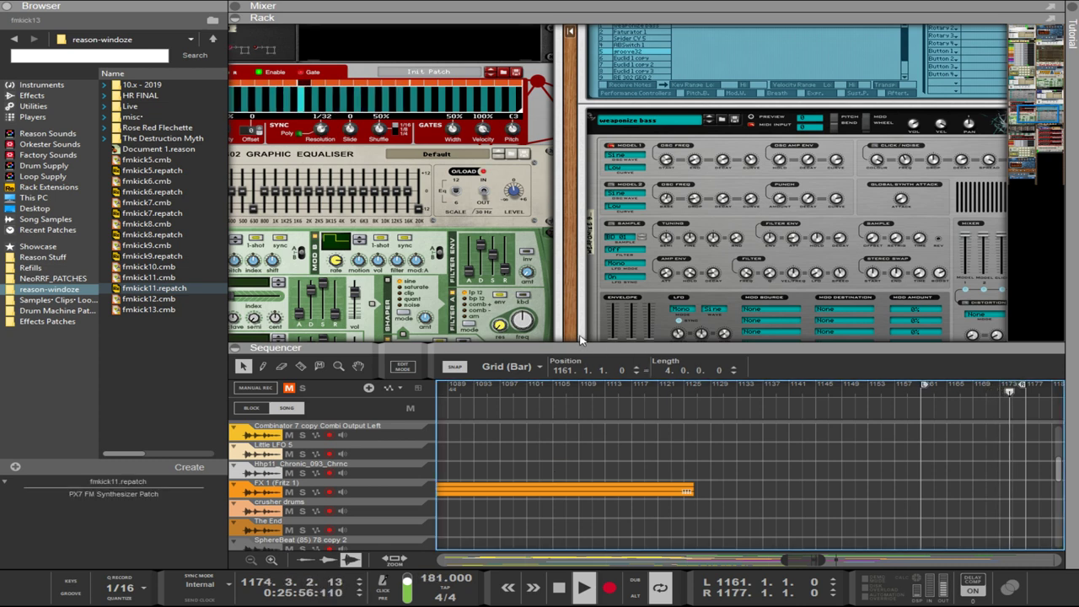
scroll(566, 319, down, 5)
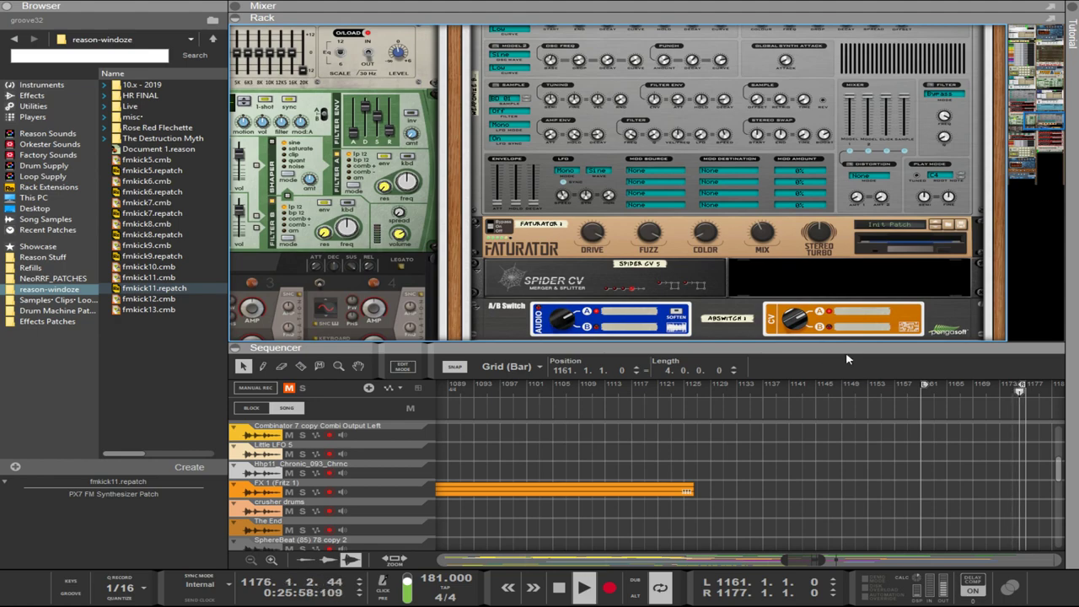
key(F7)
drag(816, 560, 877, 541)
scroll(837, 497, up, 3)
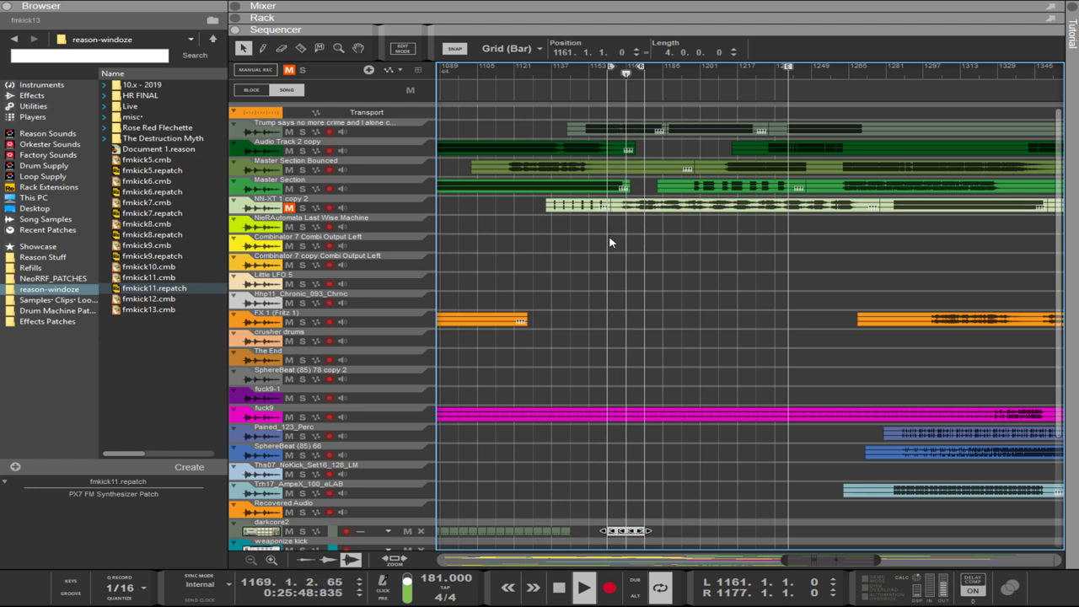
- Move the clips on the top tracks about 93 bars later
click(582, 248)
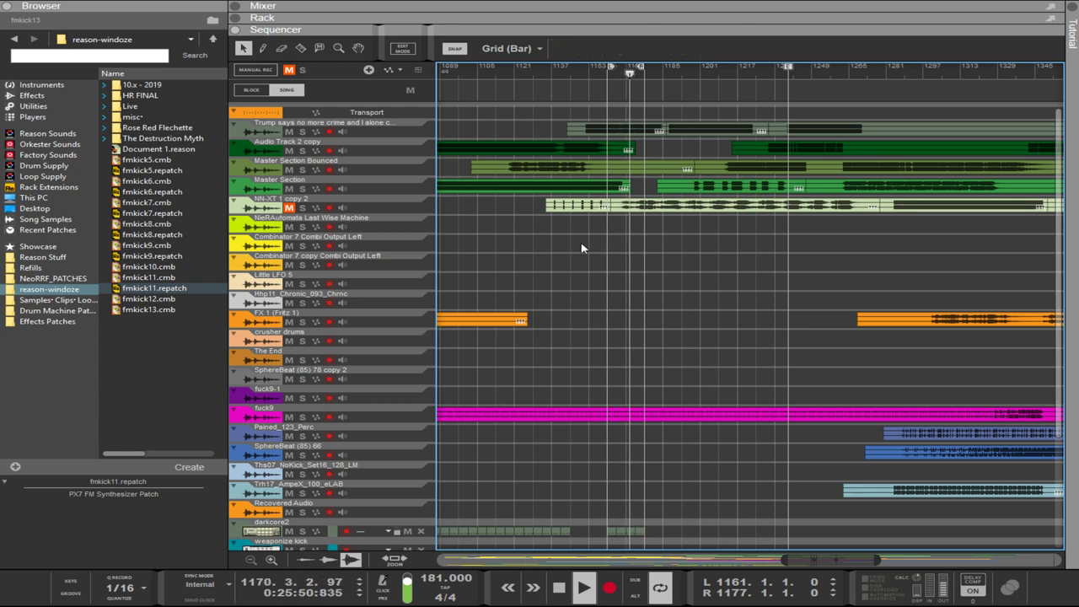
drag(637, 242, 674, 133)
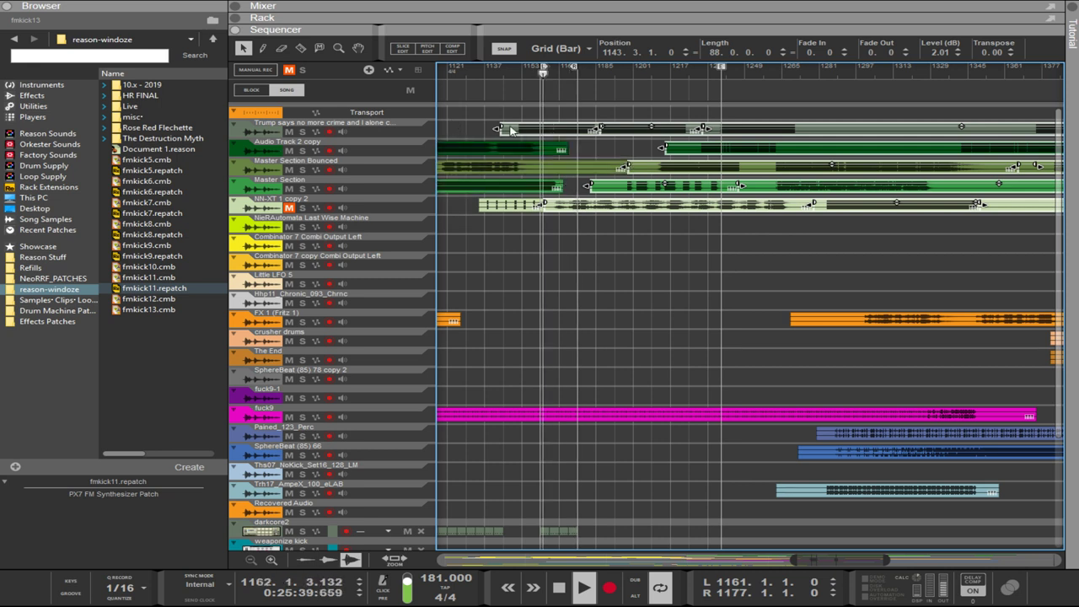
drag(527, 132, 1053, 130)
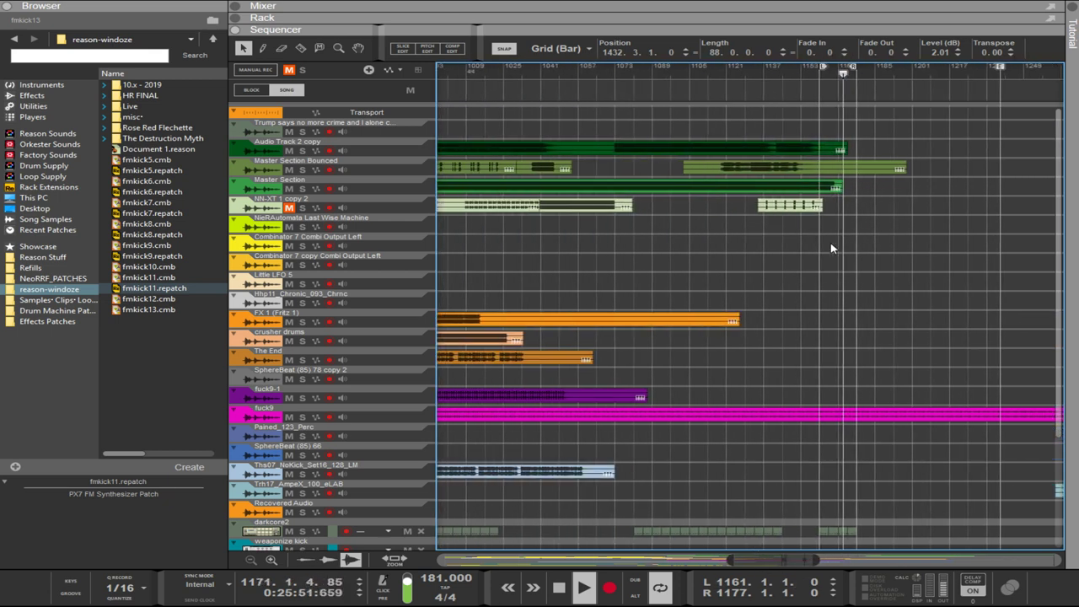
- Set the loop end to bar 1217 and copy a darkcore2 clip further along
alt+click(955, 73)
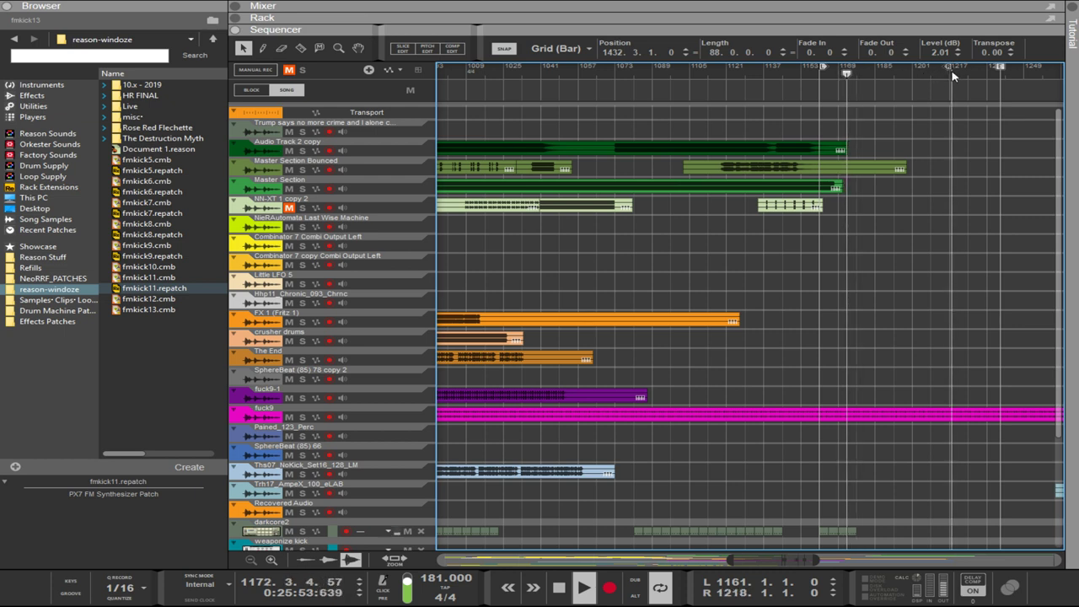
drag(952, 73, 950, 74)
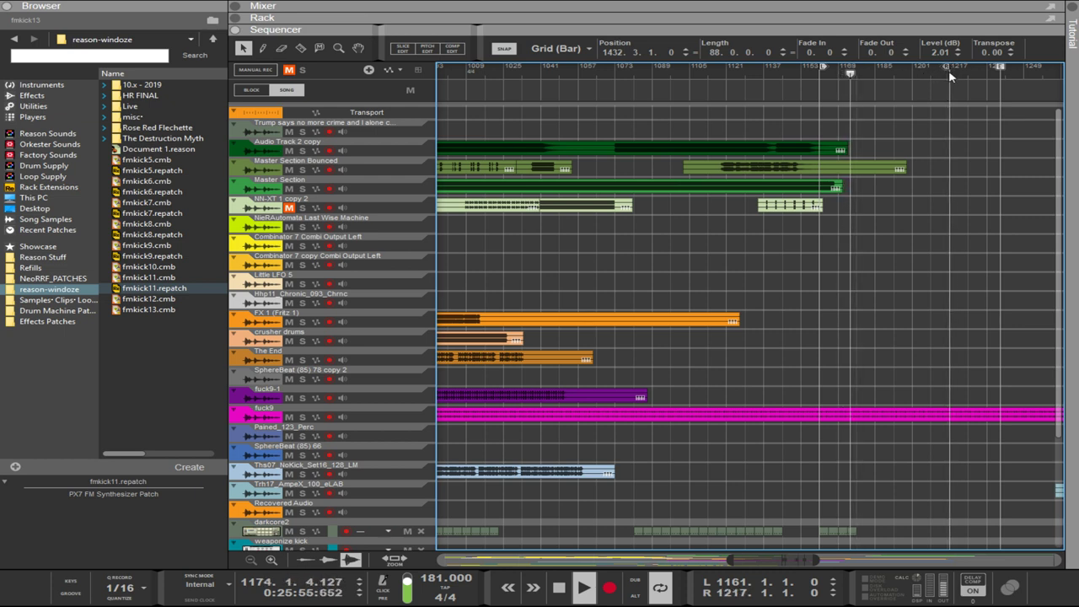
drag(867, 502, 826, 540)
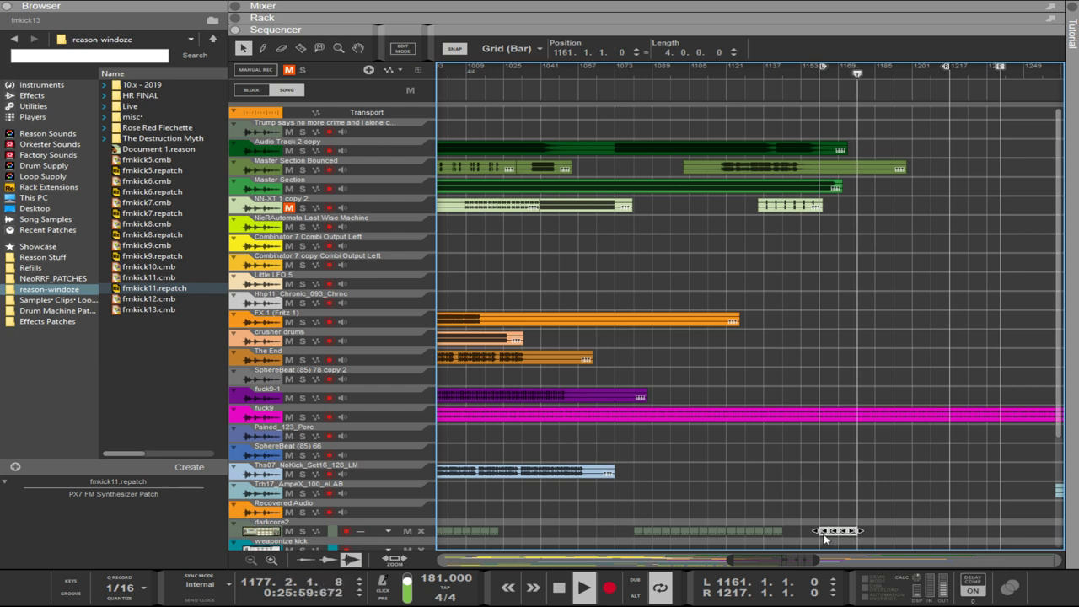
drag(828, 538, 953, 533)
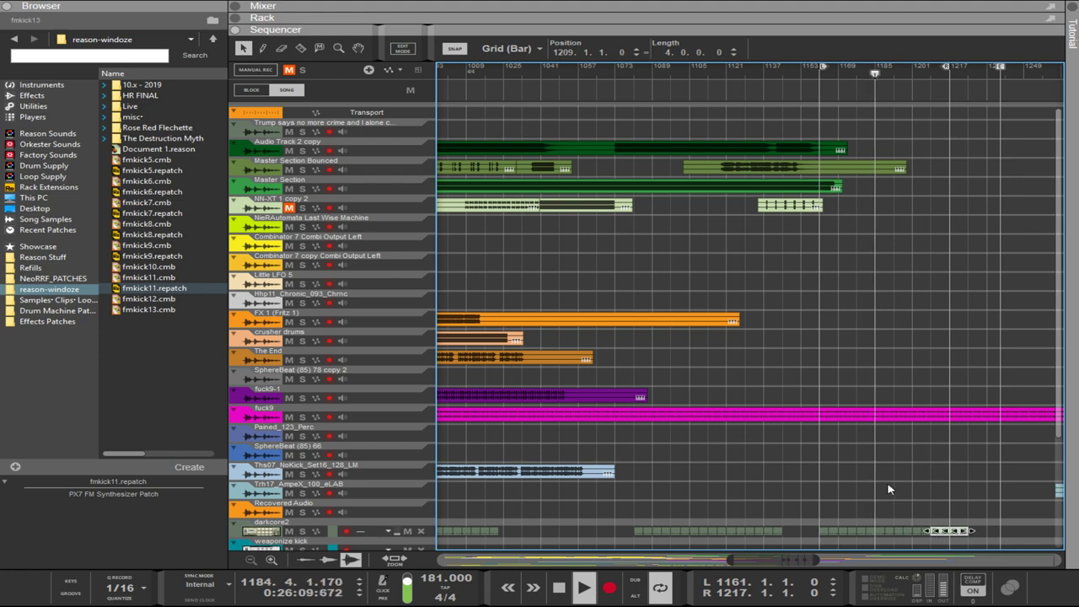
- Move four clips on the upper tracks 46 bars earlier
scroll(886, 489, down, 4)
scroll(857, 449, up, 4)
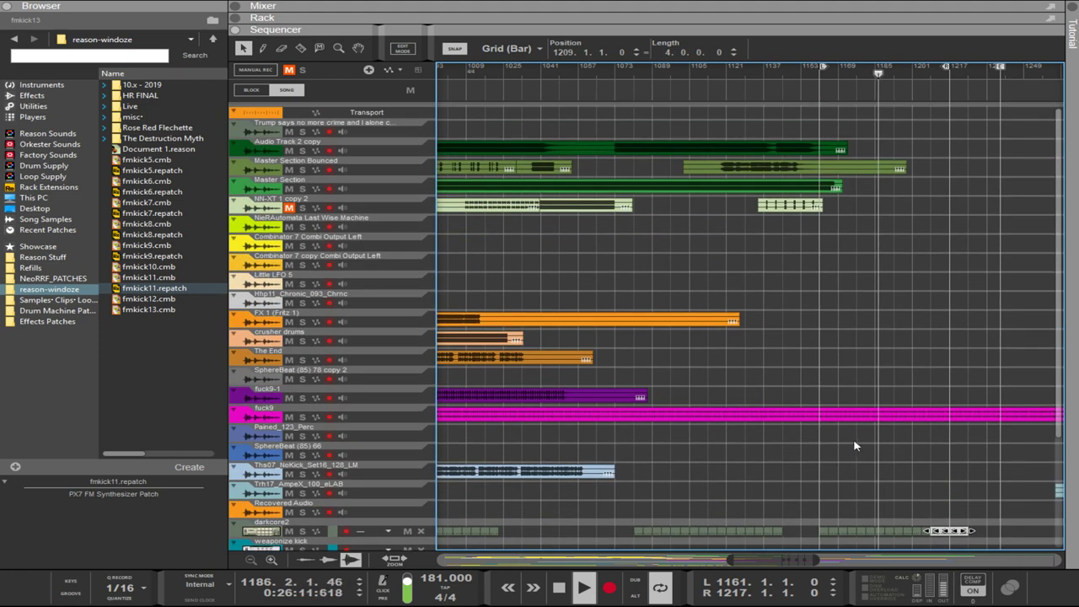
drag(932, 251, 816, 144)
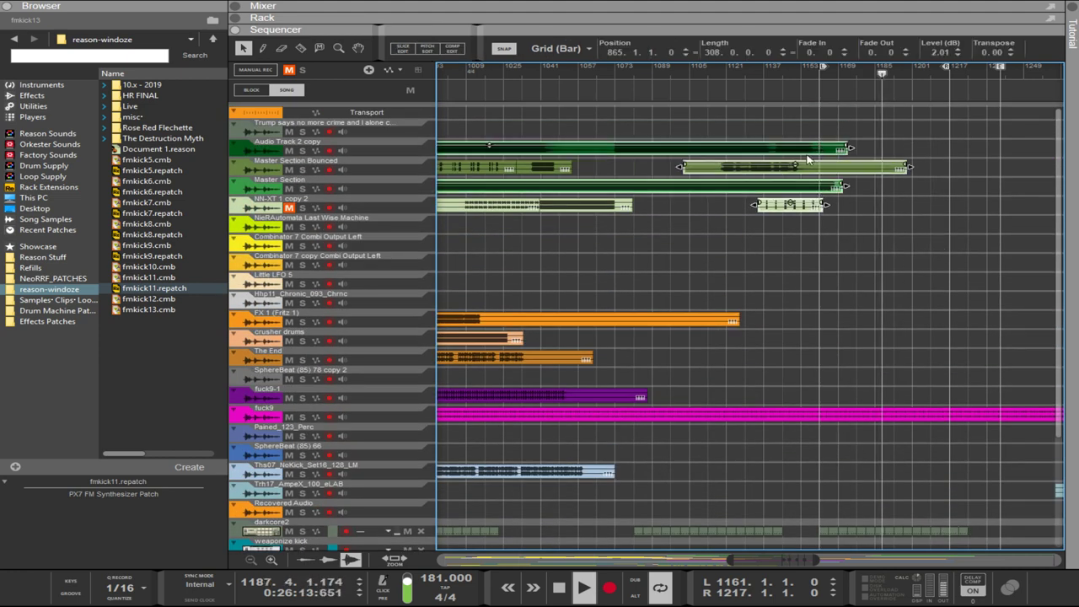
drag(803, 188, 717, 193)
scroll(738, 207, down, 3)
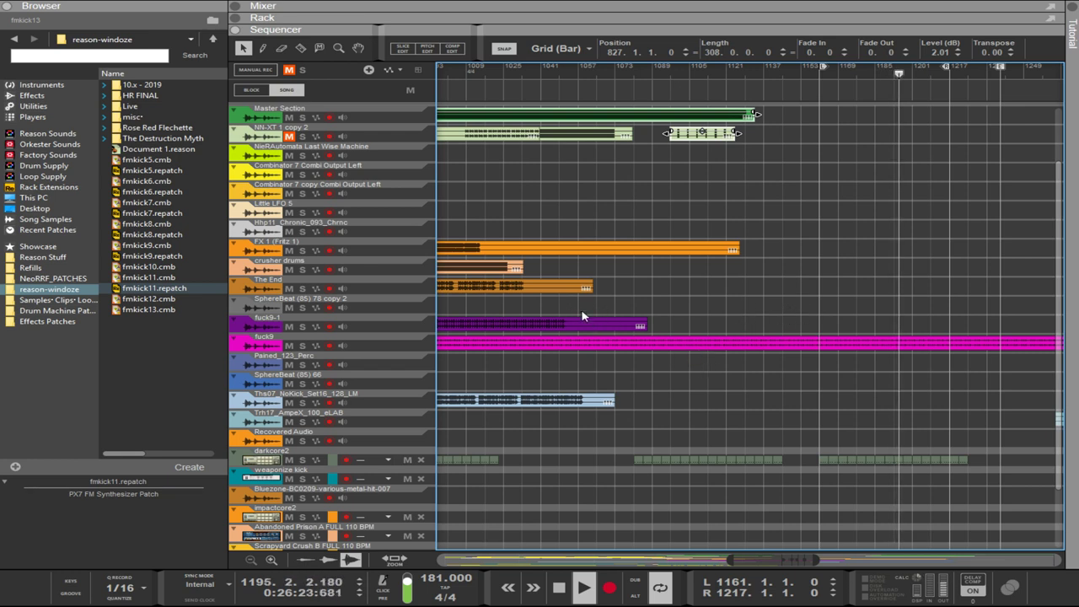
scroll(845, 460, down, 3)
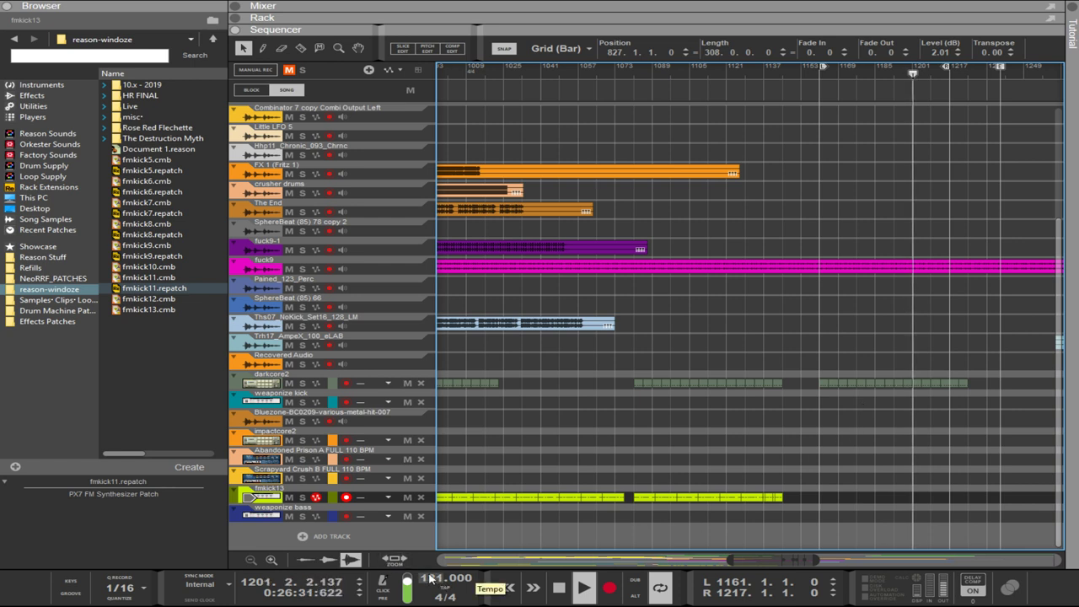
- Set the tempo to 173 BPM and lower the sequencer divider to show the rack
drag(429, 579, 429, 588)
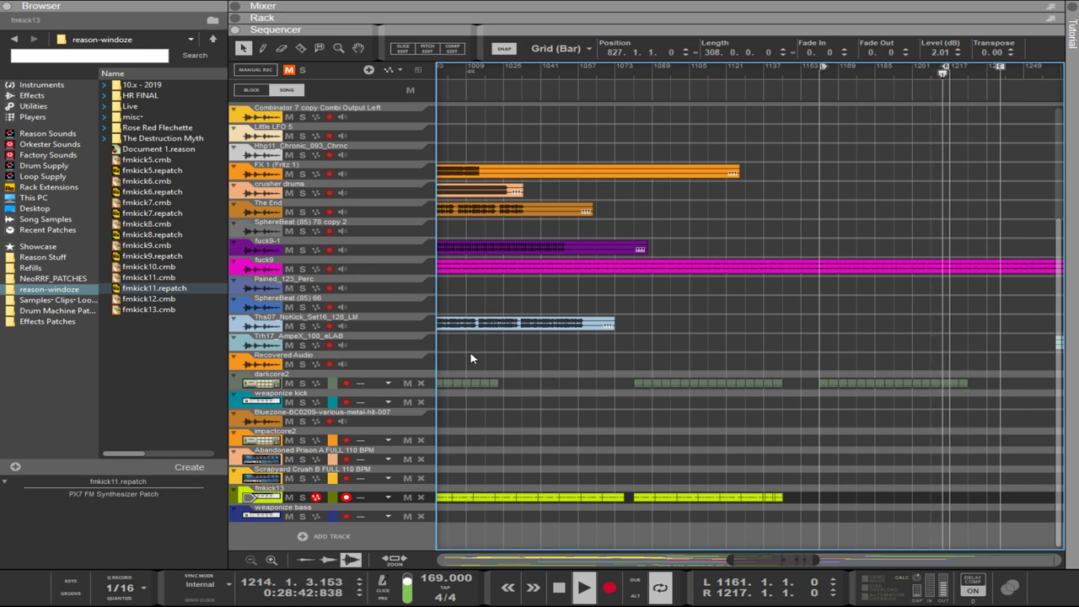
drag(442, 582, 415, 527)
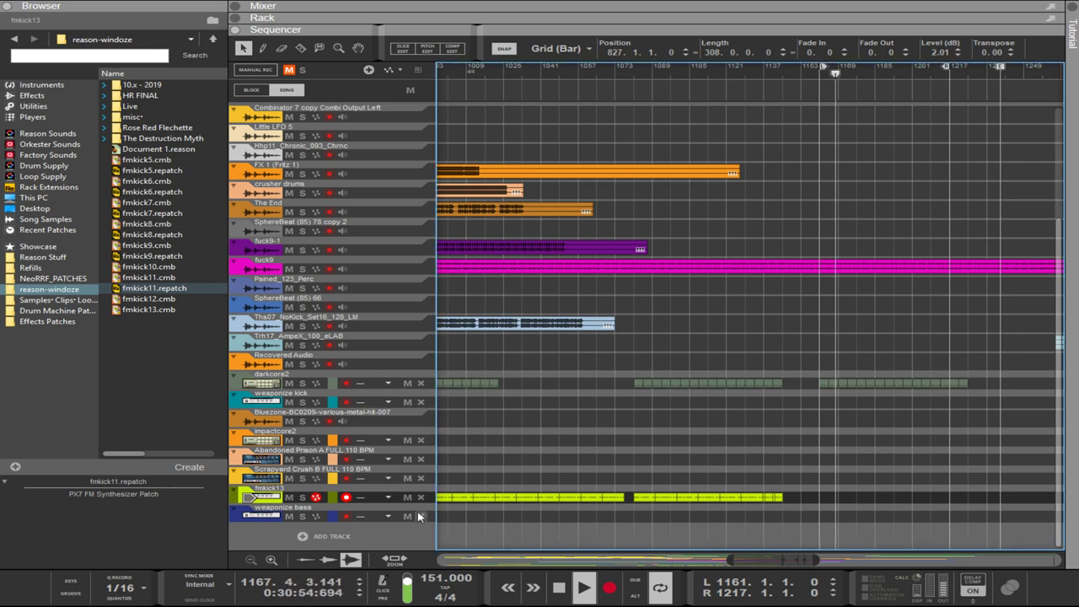
drag(430, 580, 432, 526)
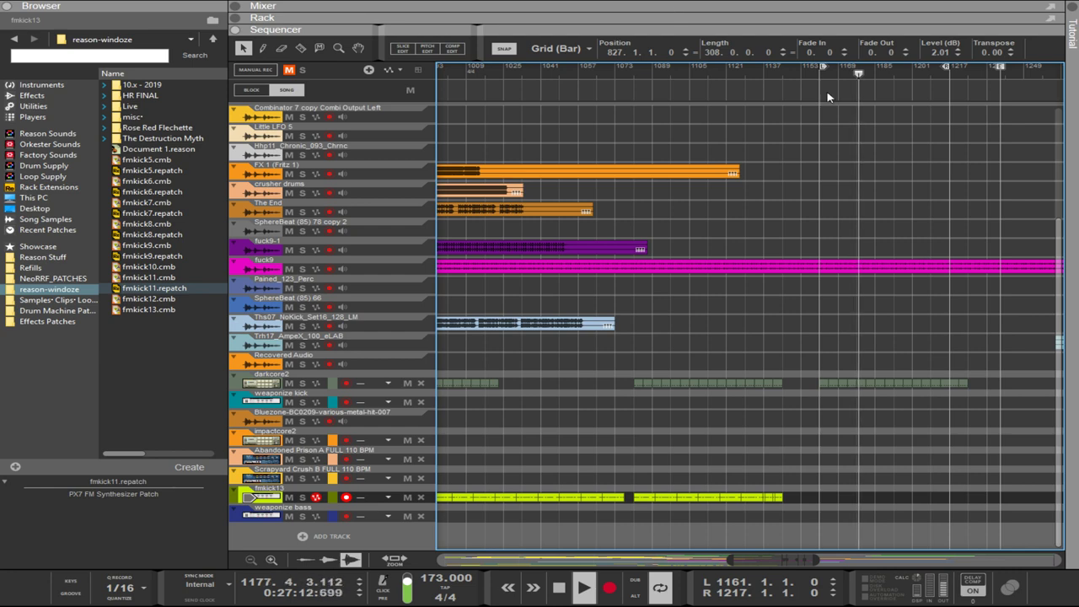
drag(800, 29, 804, 378)
scroll(734, 303, down, 15)
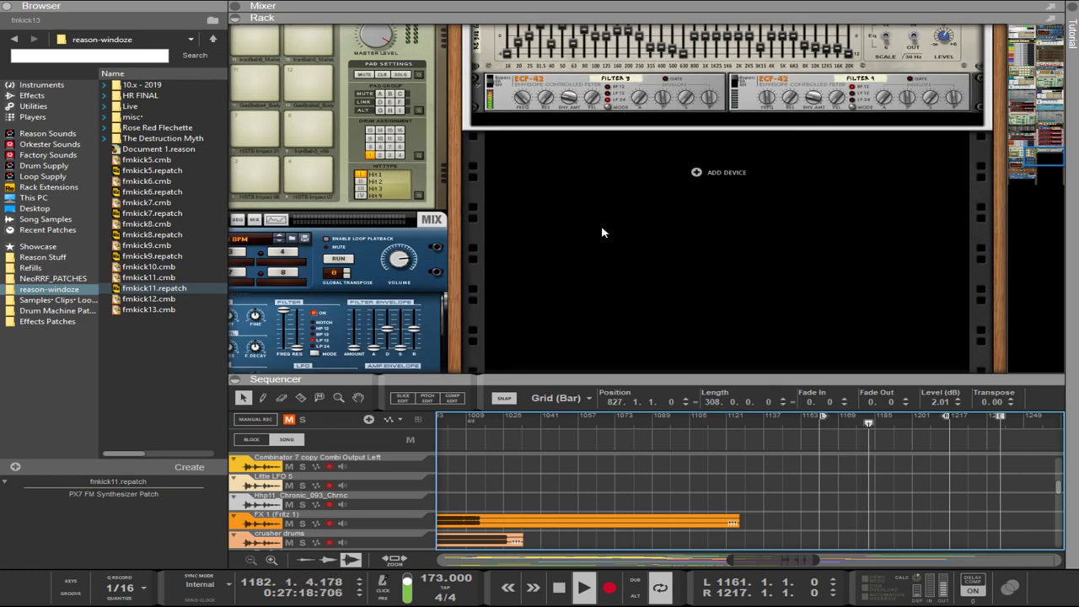
- Find Little LFO in the Instruments list and drag it below the ECF-42 filters
click(604, 231)
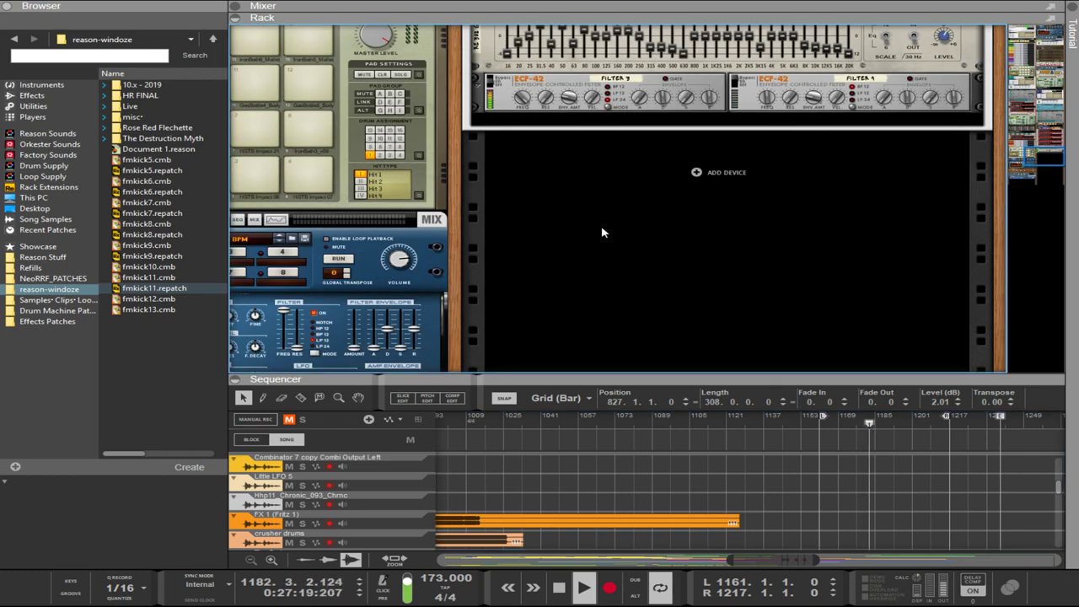
click(32, 95)
scroll(127, 249, down, 3)
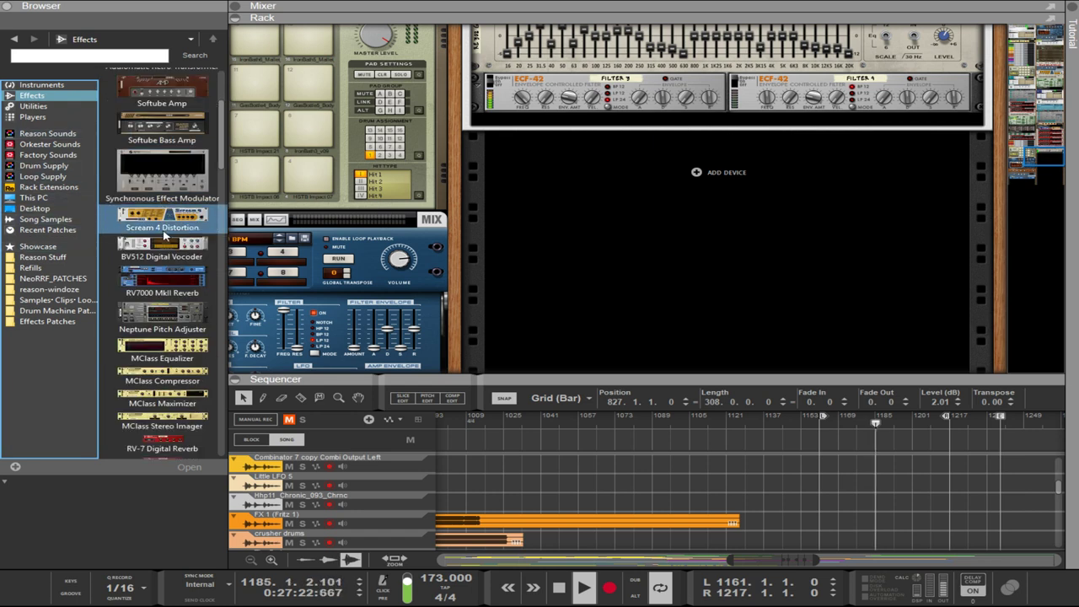
click(37, 84)
scroll(129, 181, down, 2)
scroll(129, 182, down, 8)
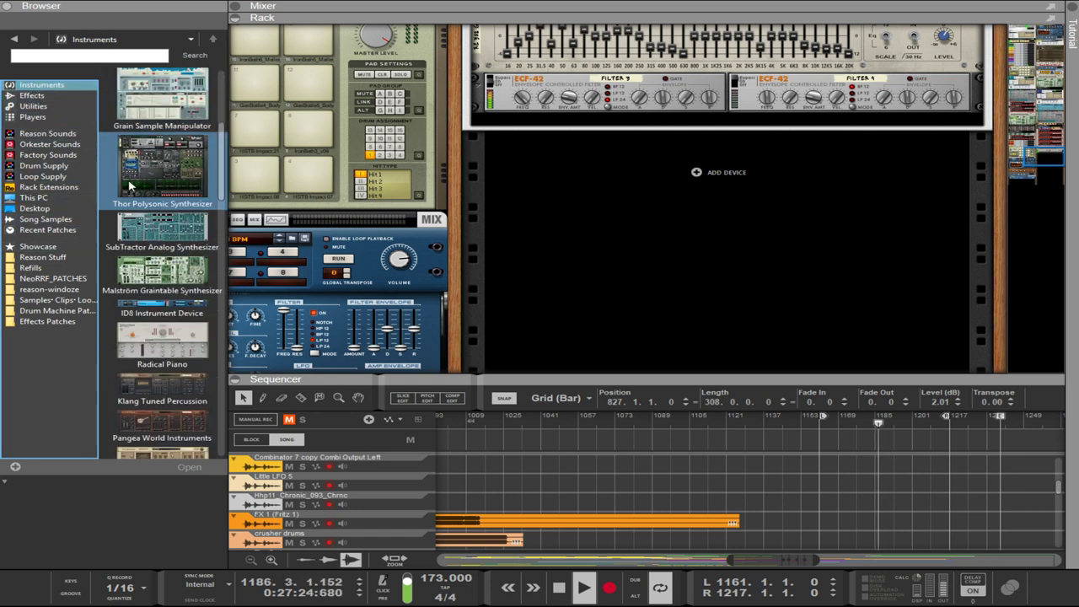
scroll(129, 184, down, 1)
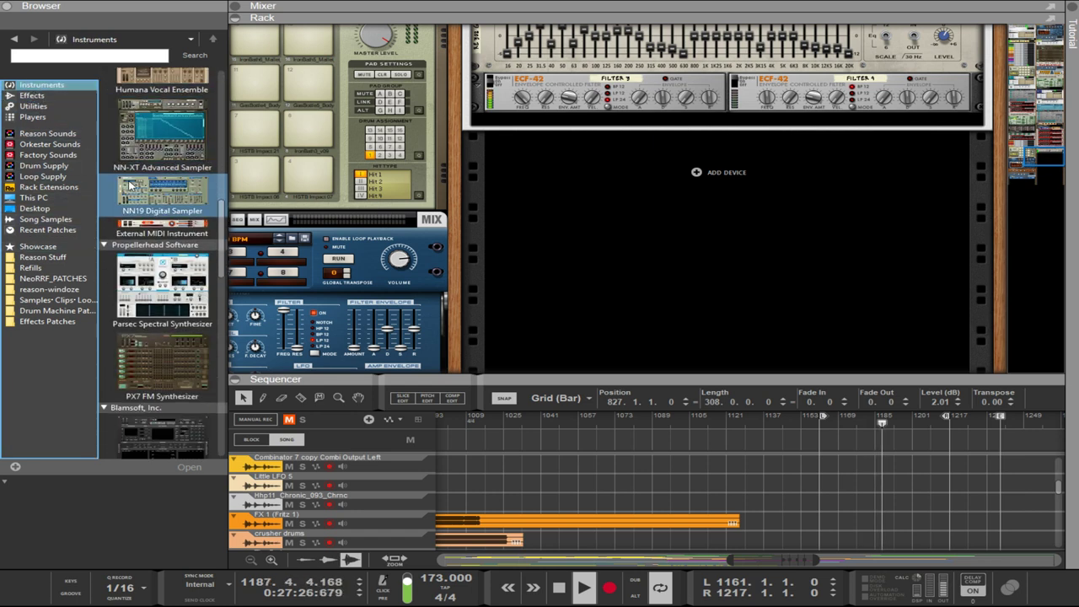
scroll(129, 184, down, 3)
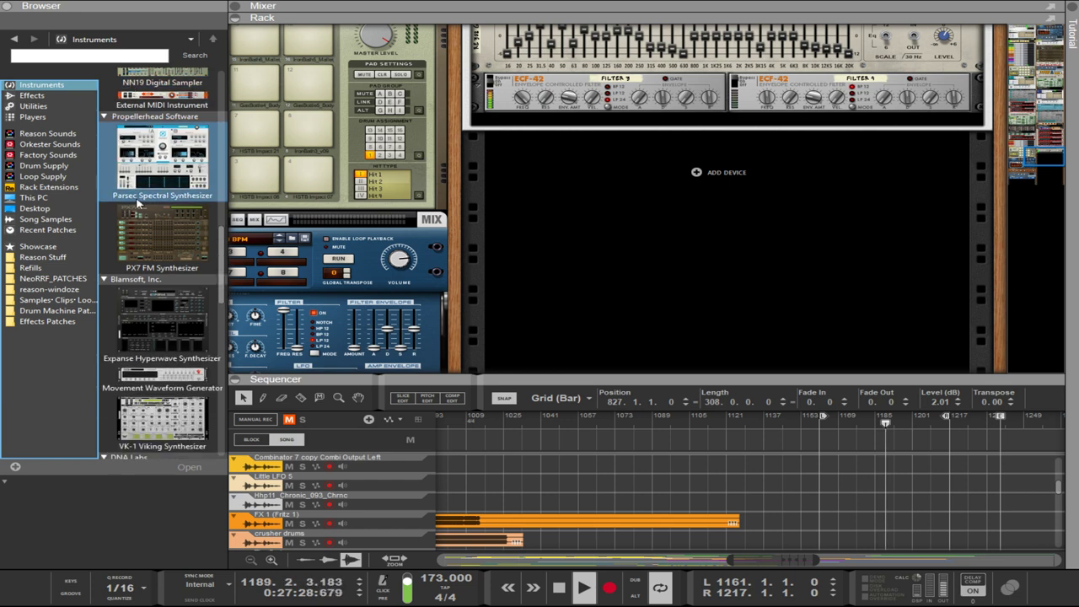
scroll(156, 232, down, 3)
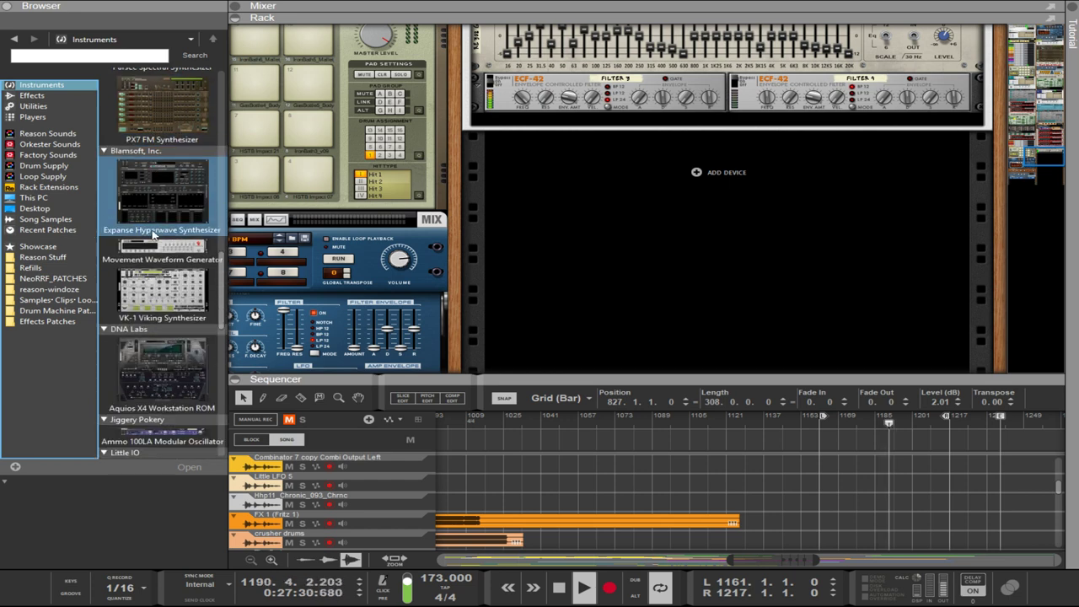
scroll(155, 235, down, 6)
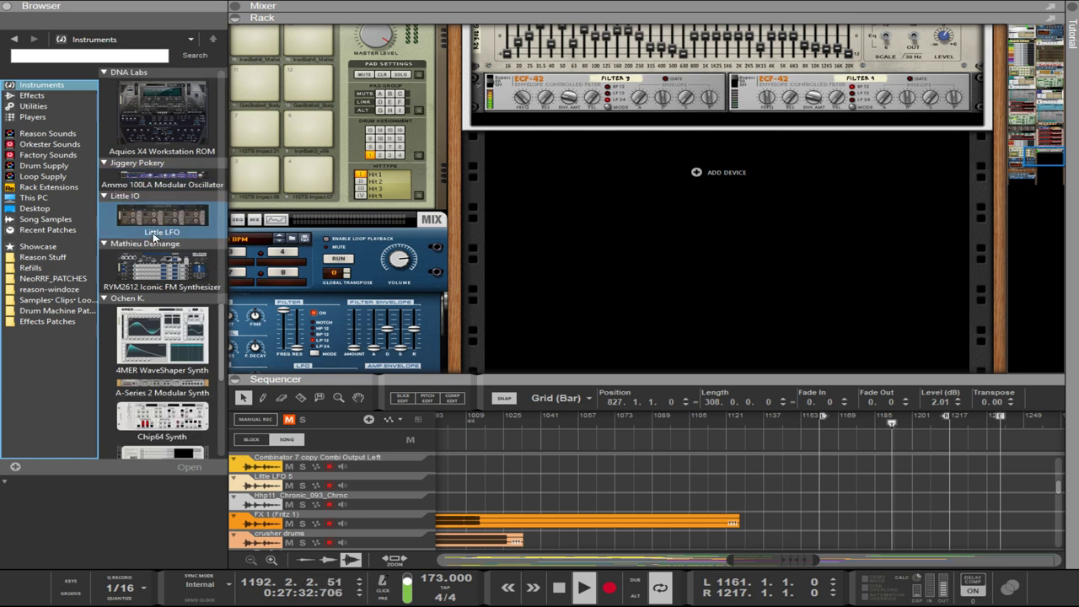
scroll(154, 236, down, 12)
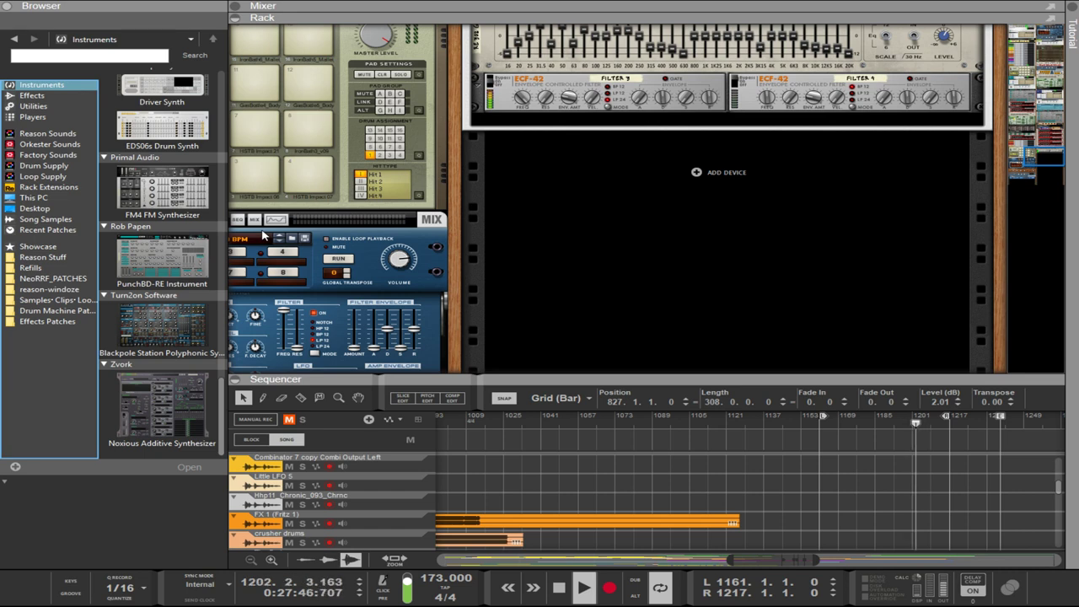
click(192, 385)
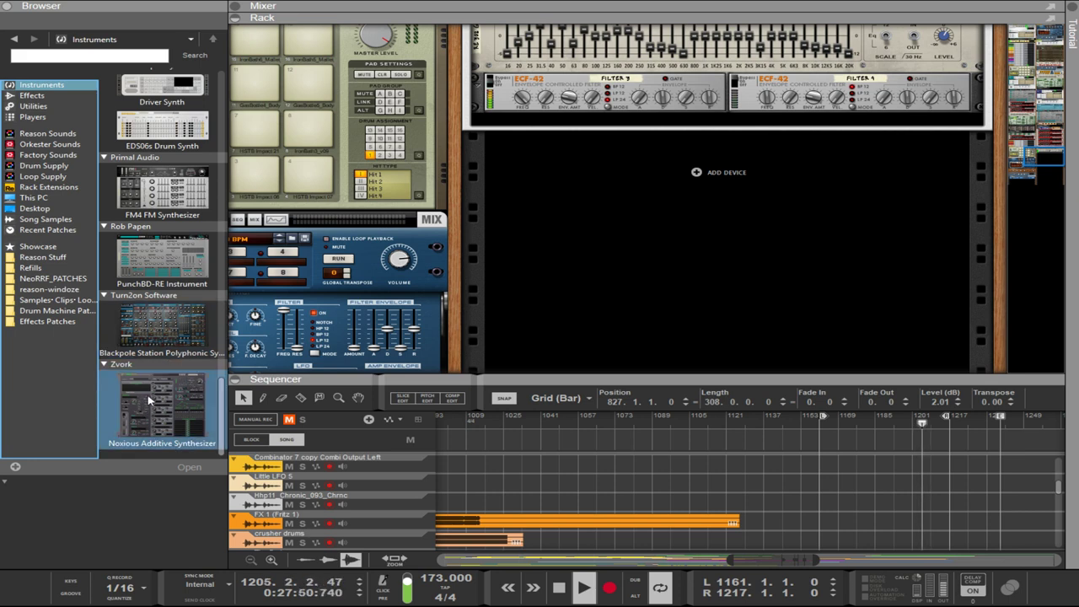
scroll(149, 400, up, 9)
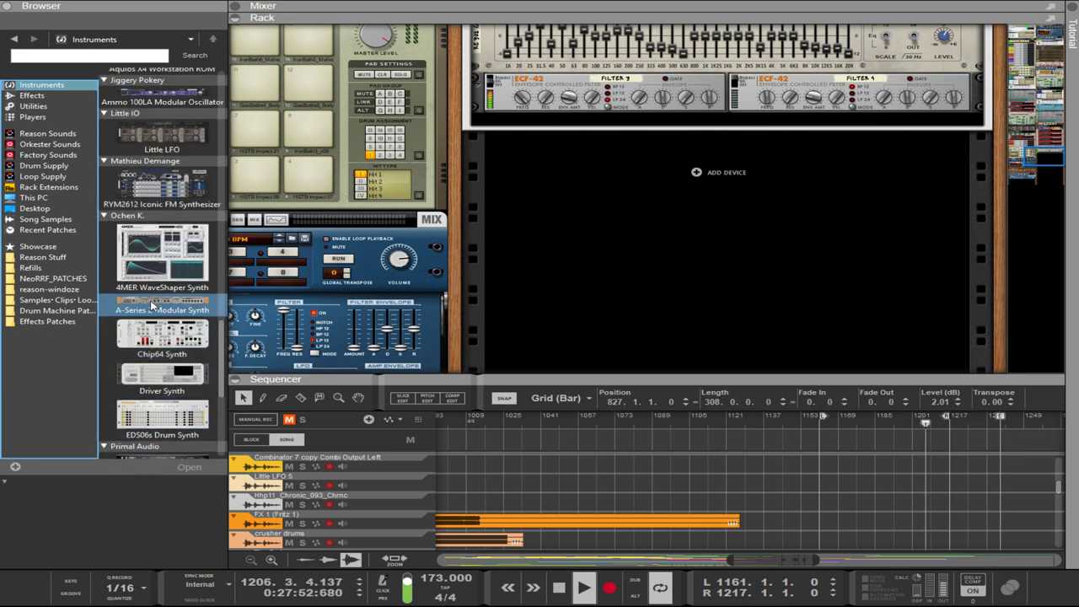
scroll(160, 350, up, 4)
scroll(160, 350, up, 2)
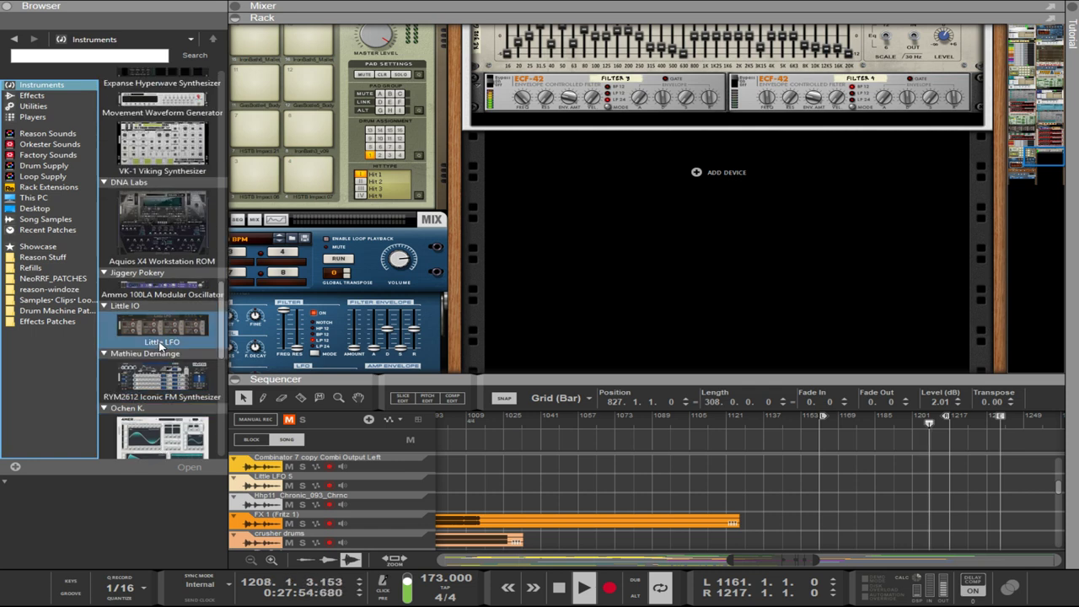
drag(140, 331, 667, 248)
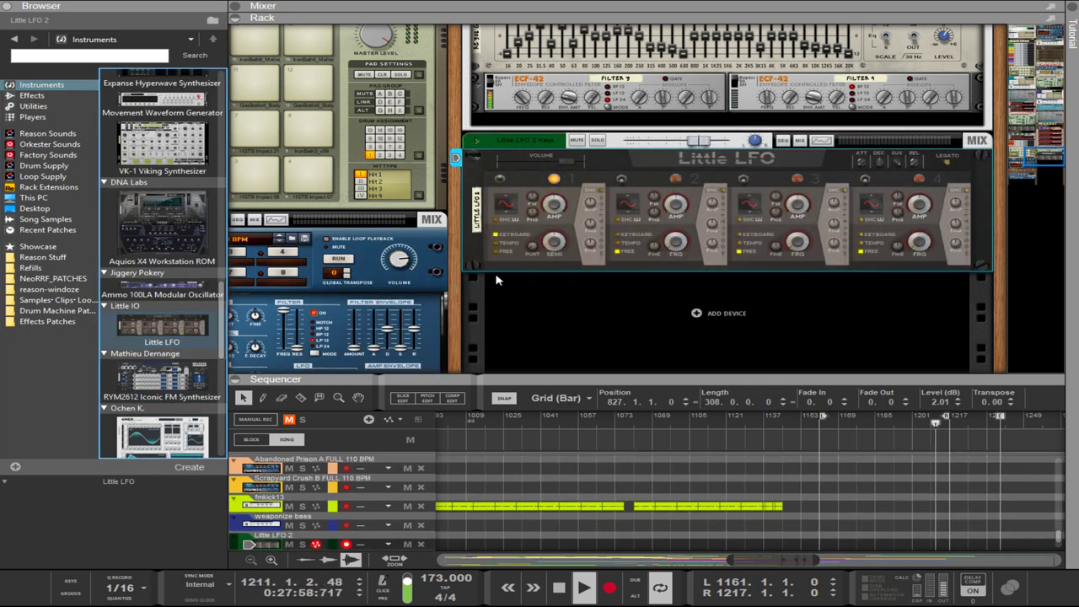
- Select Little LFO 2 and wrap it in a new Combinator with Ctrl+J
click(501, 276)
click(494, 259)
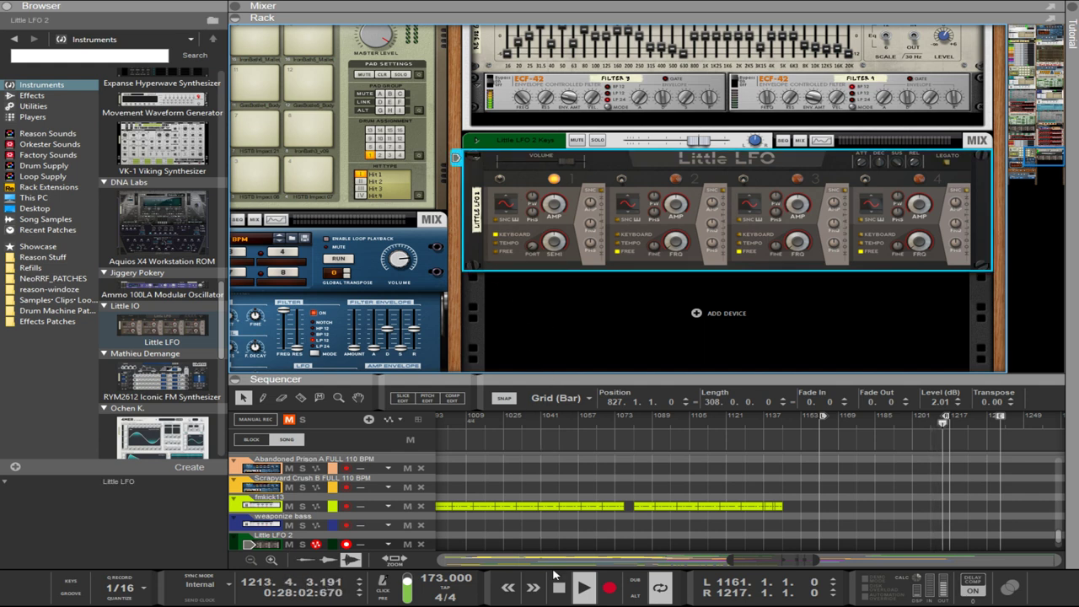
key(ctrl+j)
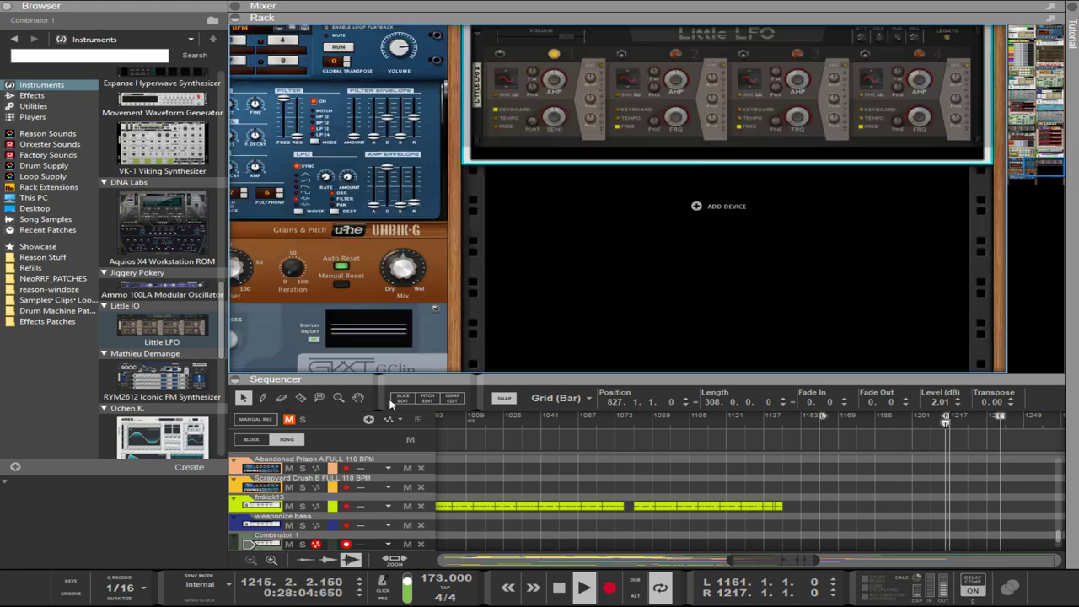
- Browse the Utilities and Instruments device lists, ending on the Effects list
click(34, 106)
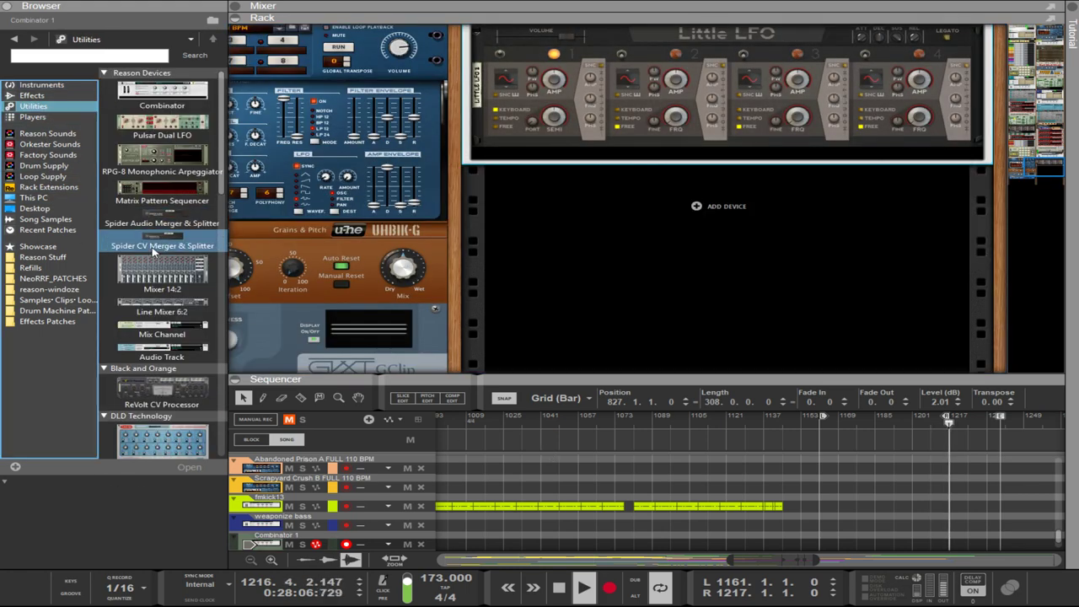
scroll(155, 269, down, 6)
scroll(155, 270, down, 8)
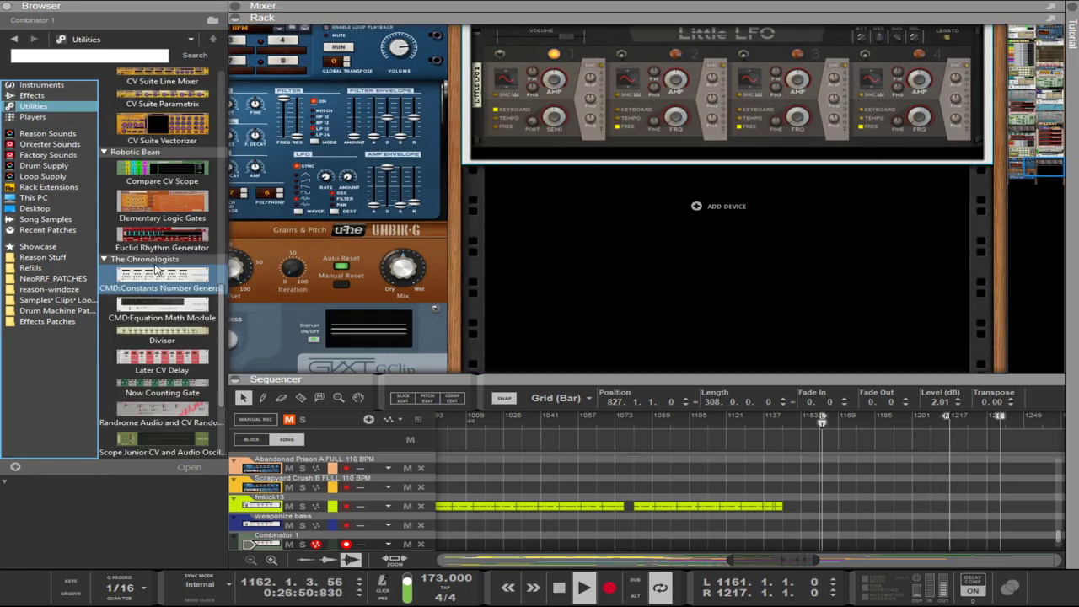
scroll(155, 271, down, 2)
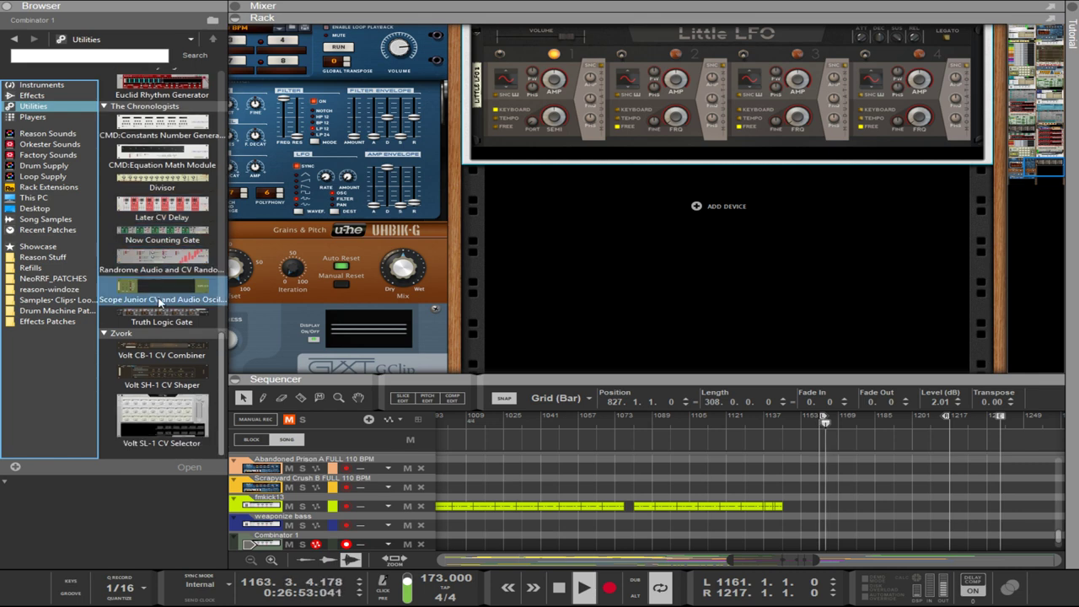
scroll(157, 346, up, 8)
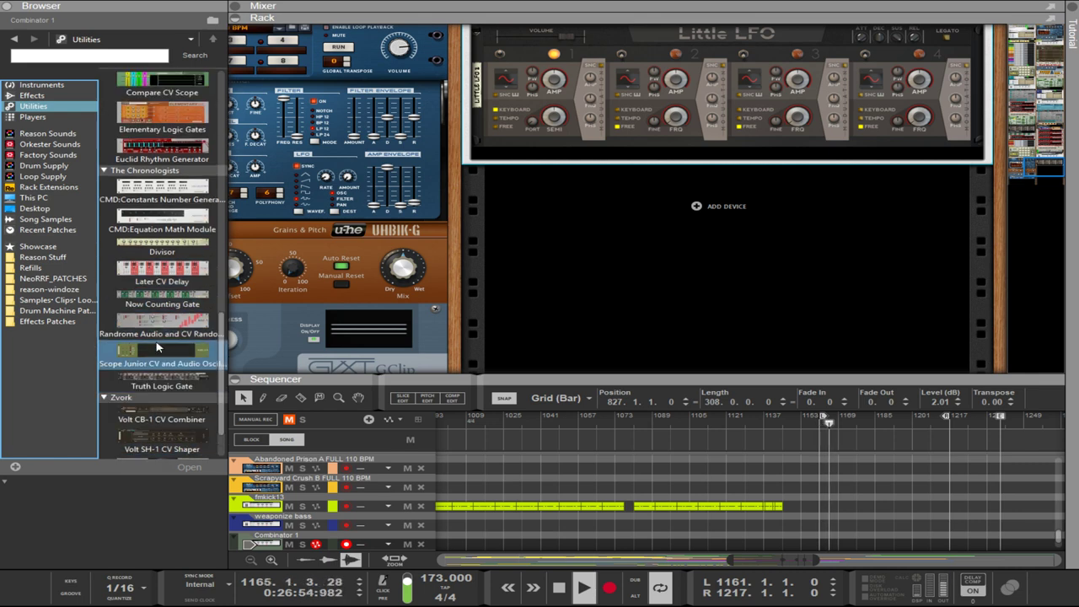
scroll(157, 344, up, 7)
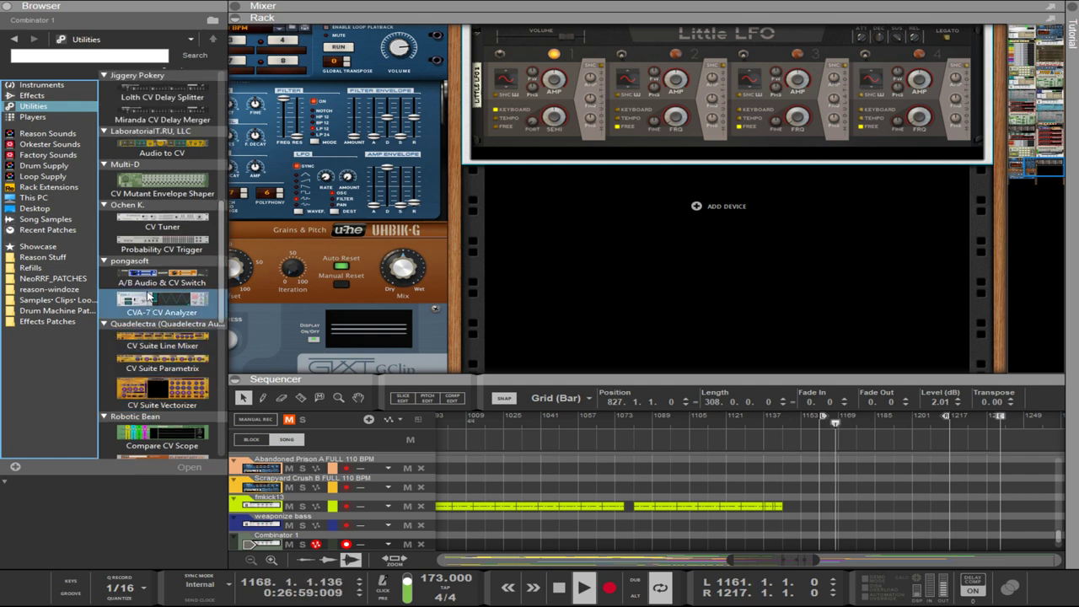
scroll(139, 236, up, 2)
scroll(137, 236, up, 1)
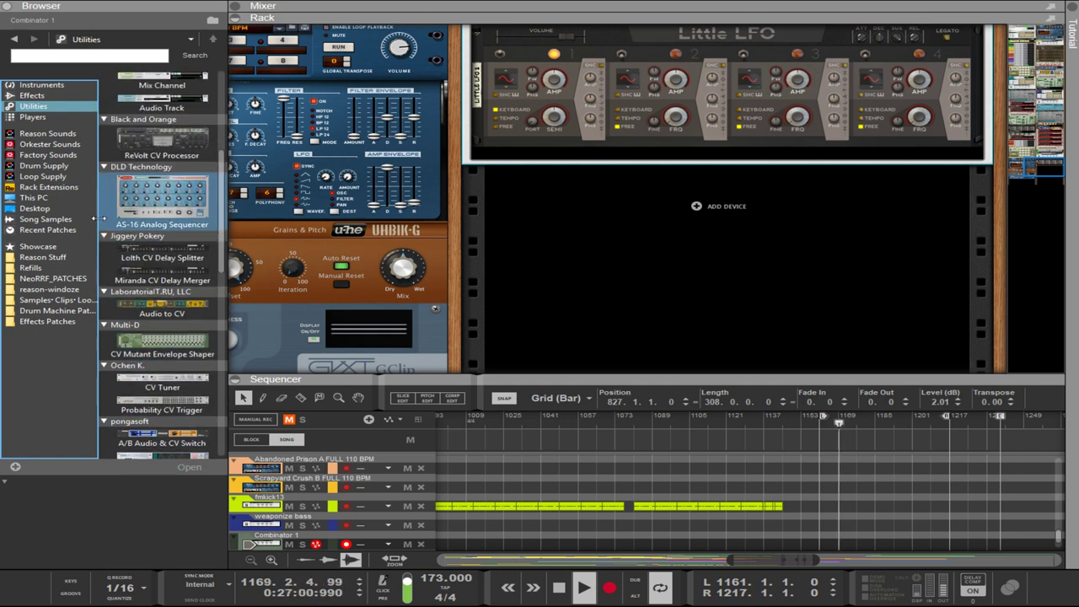
click(42, 85)
scroll(136, 228, down, 5)
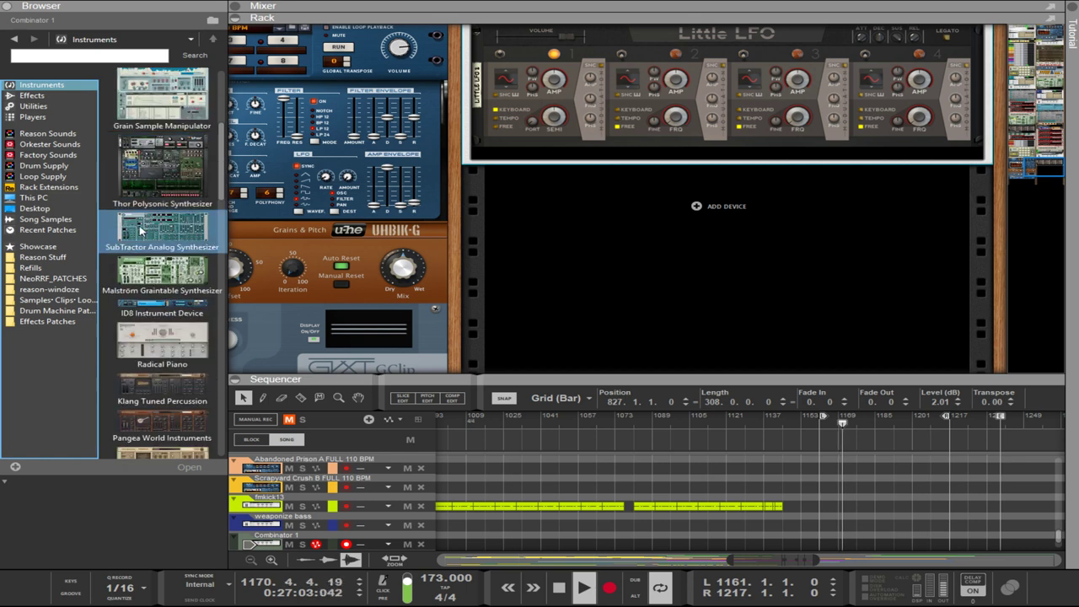
scroll(141, 226, down, 10)
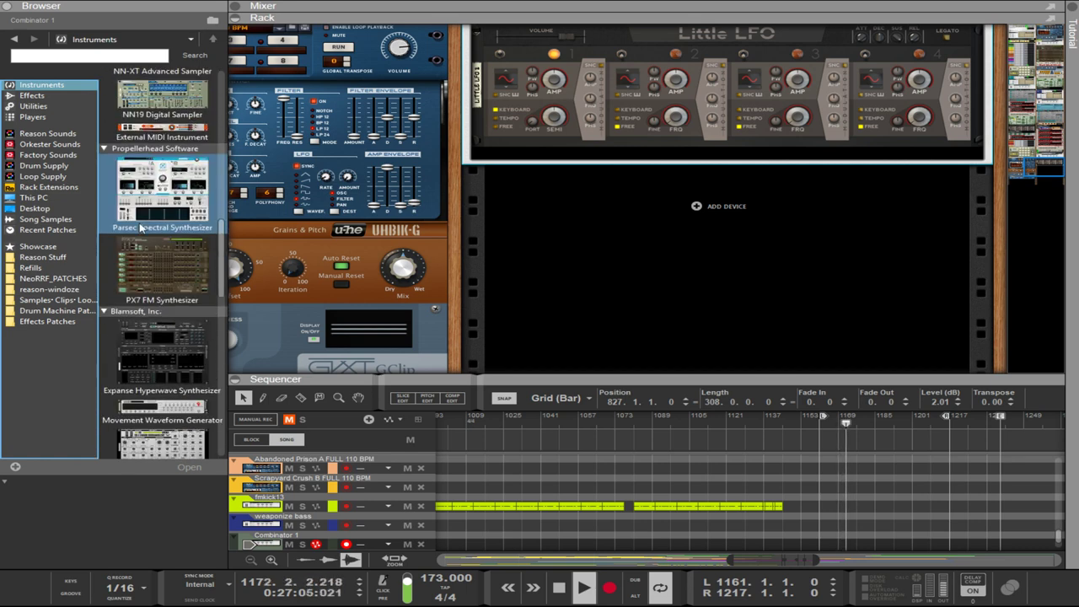
scroll(142, 226, down, 10)
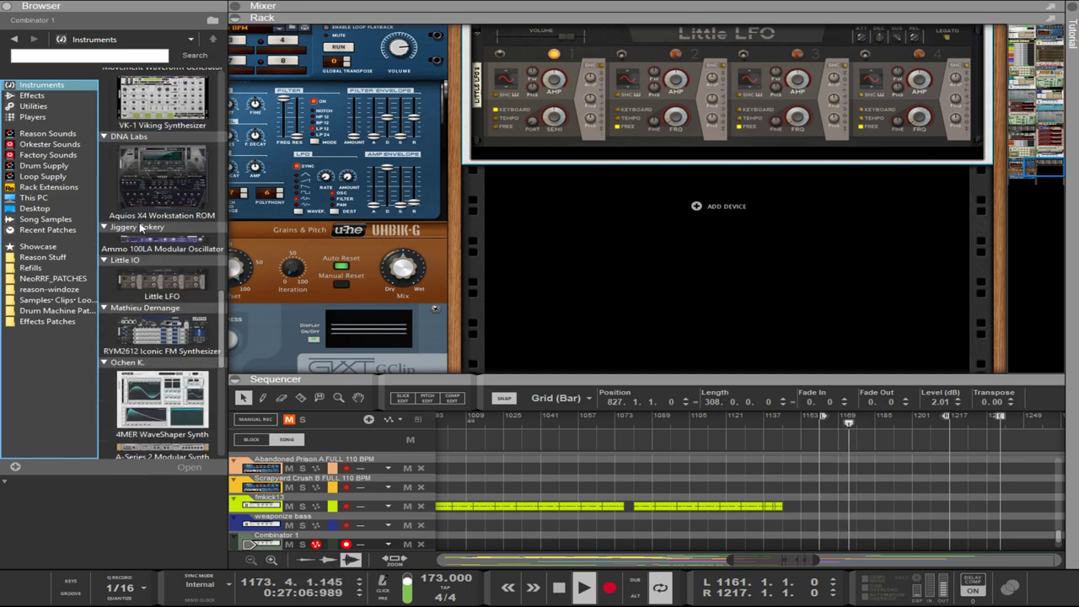
scroll(142, 226, down, 3)
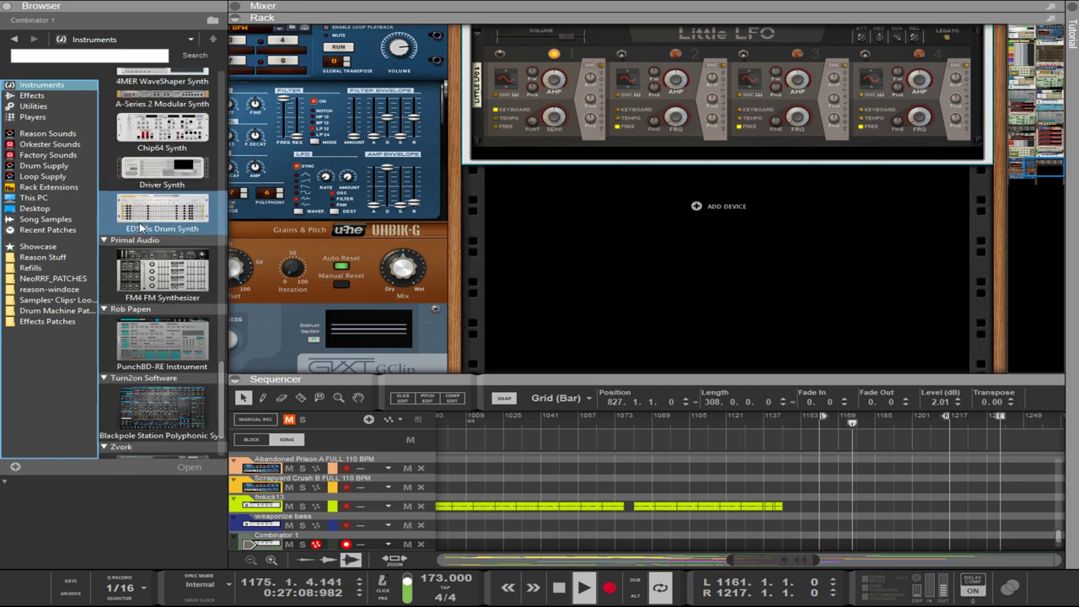
scroll(141, 226, up, 3)
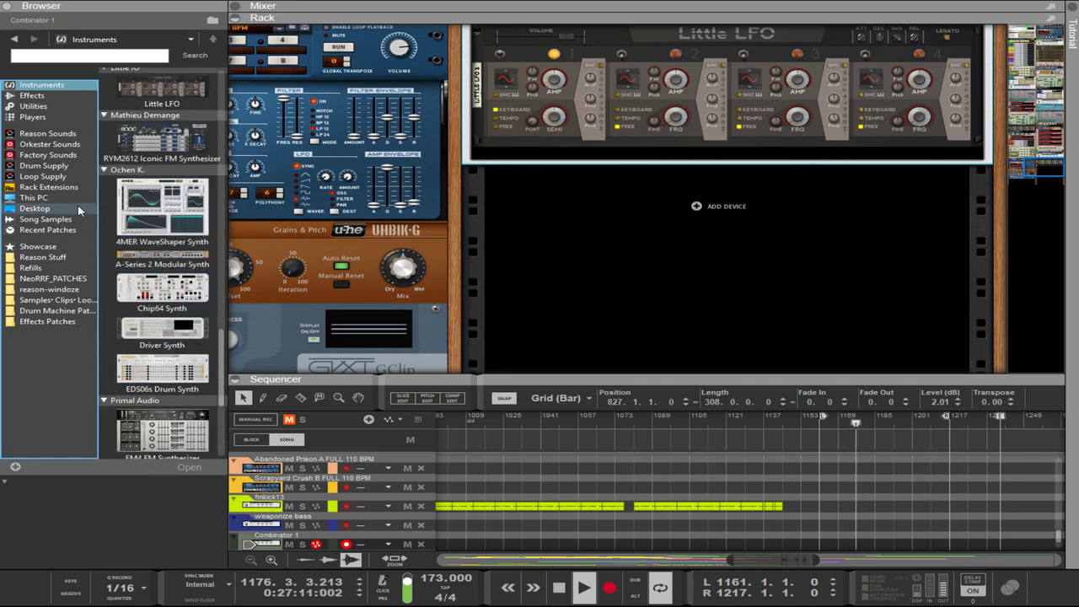
click(38, 96)
scroll(131, 240, down, 6)
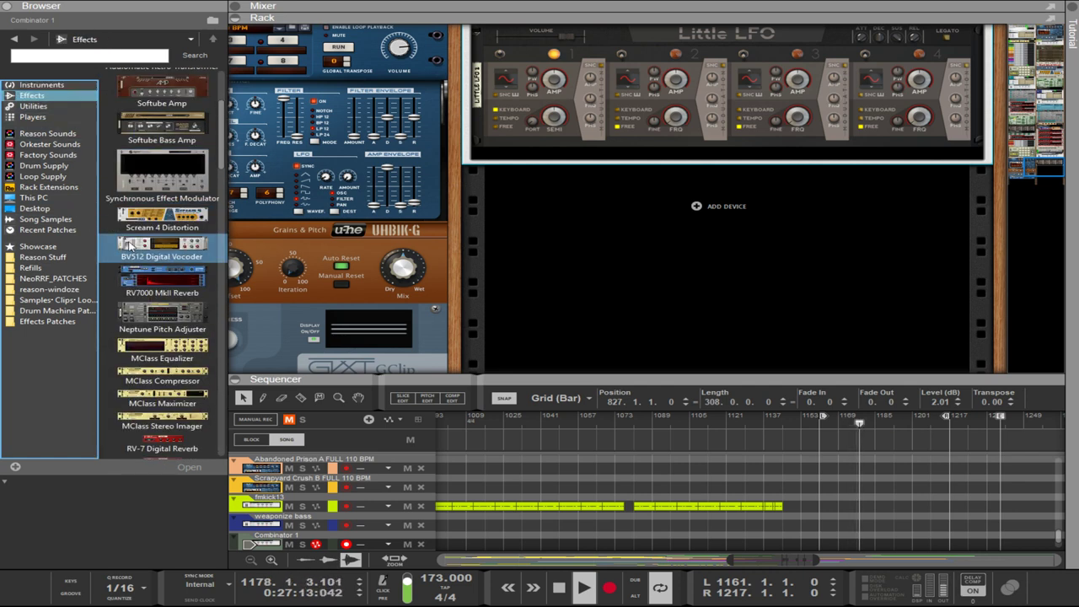
scroll(126, 243, down, 12)
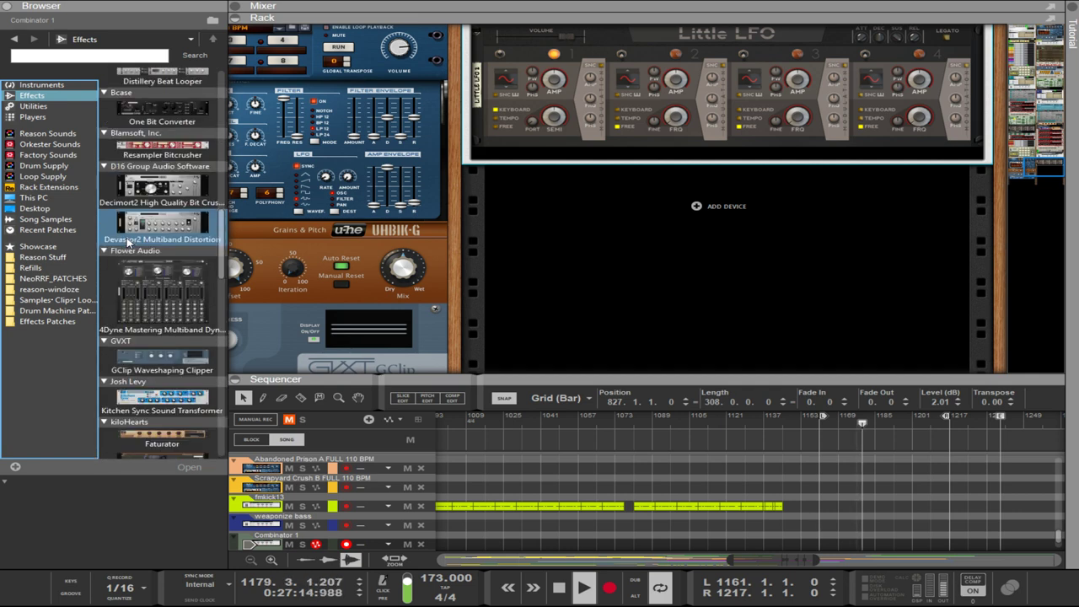
scroll(142, 261, down, 6)
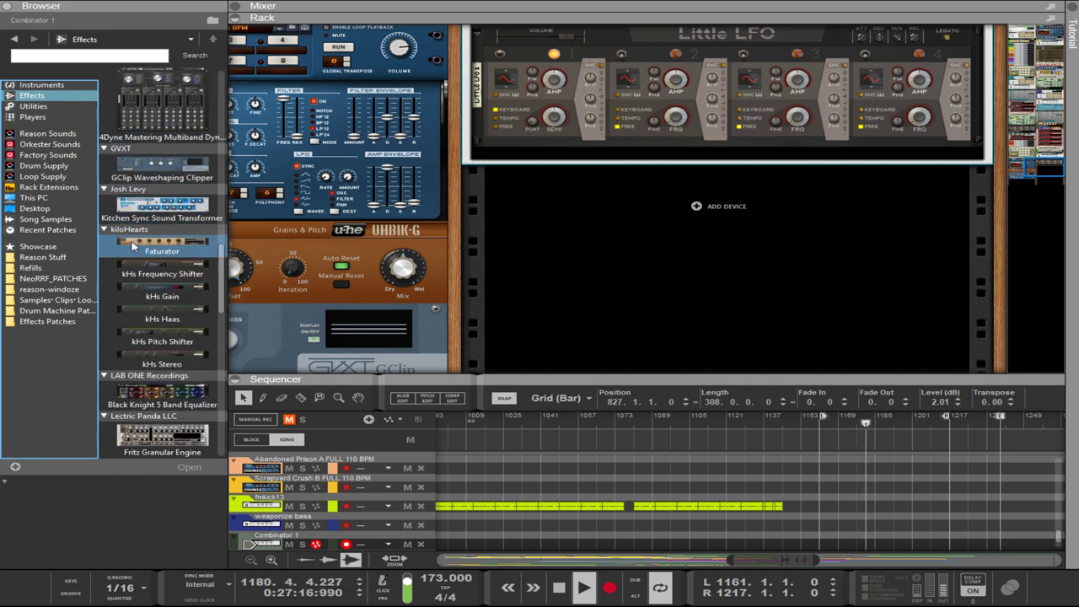
scroll(139, 254, up, 1)
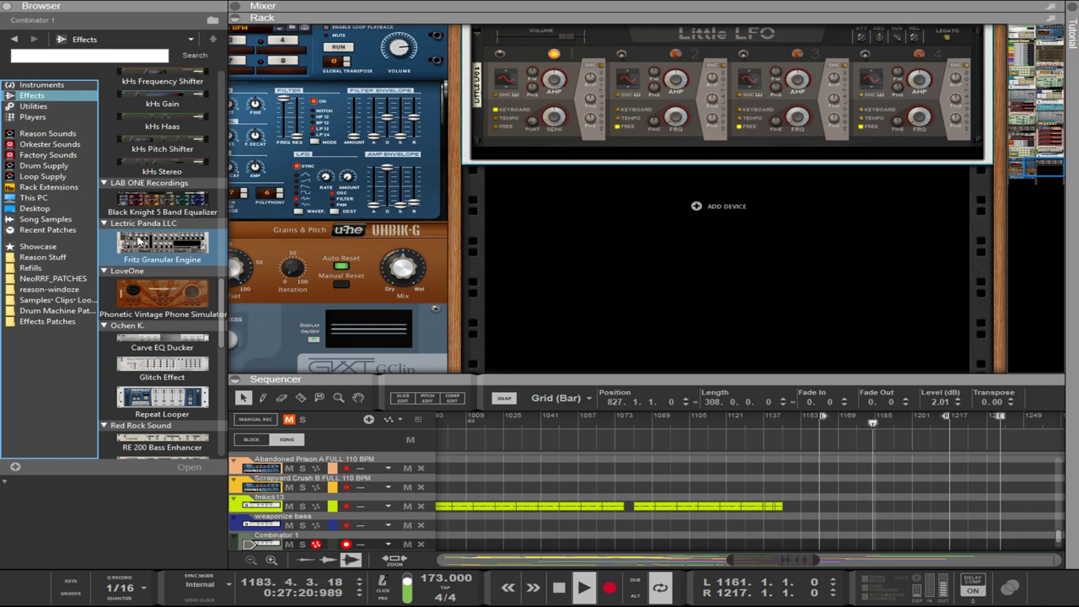
- Place a Fritz Granular Engine with the Altocumulus Floccus patch below Little LFO
drag(139, 242, 570, 164)
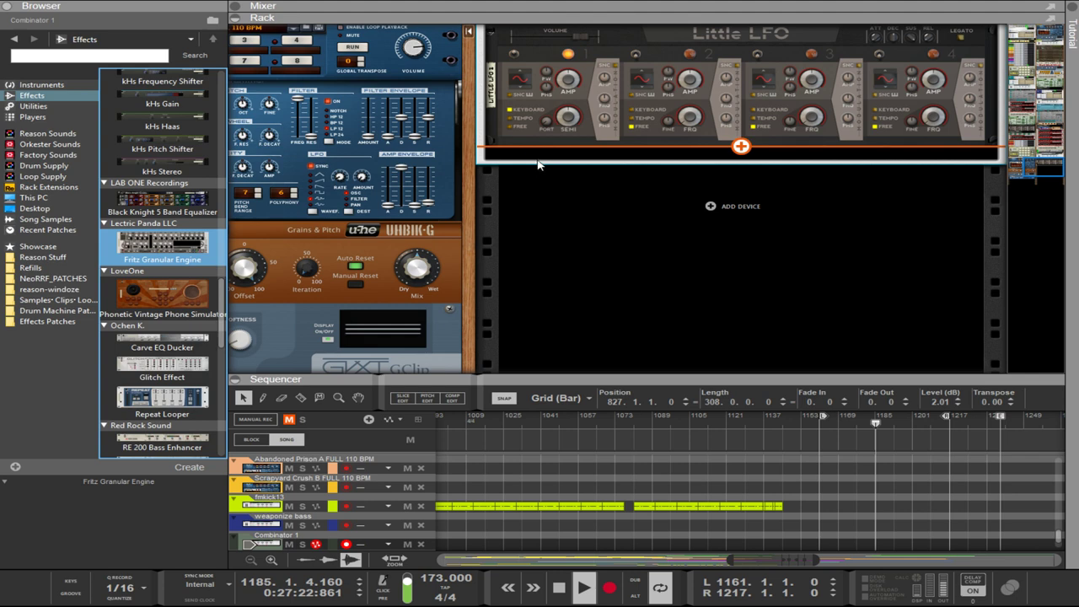
drag(538, 164, 540, 165)
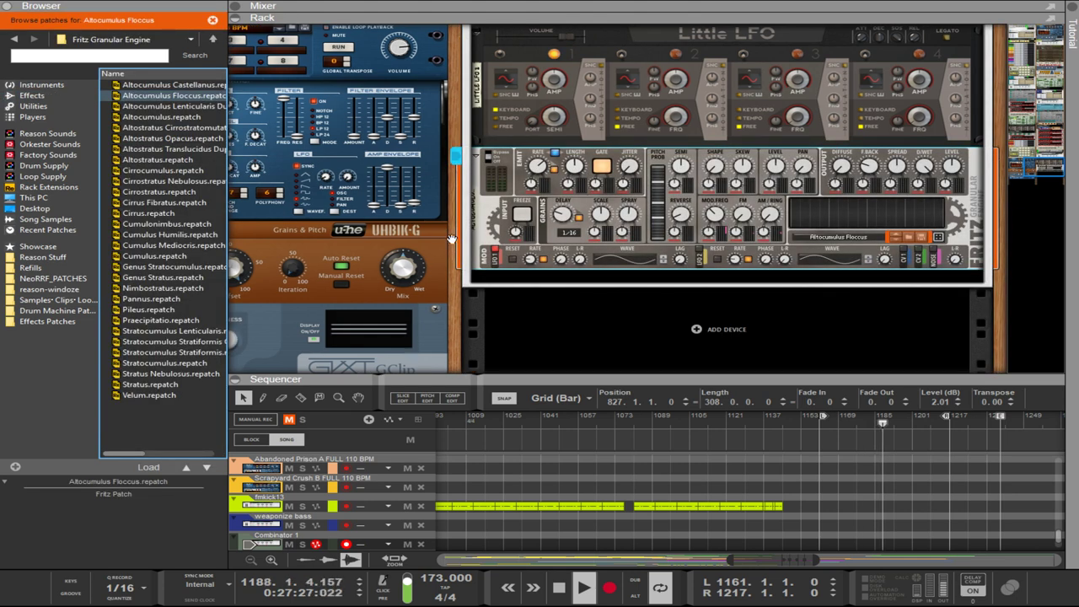
drag(392, 308, 392, 317)
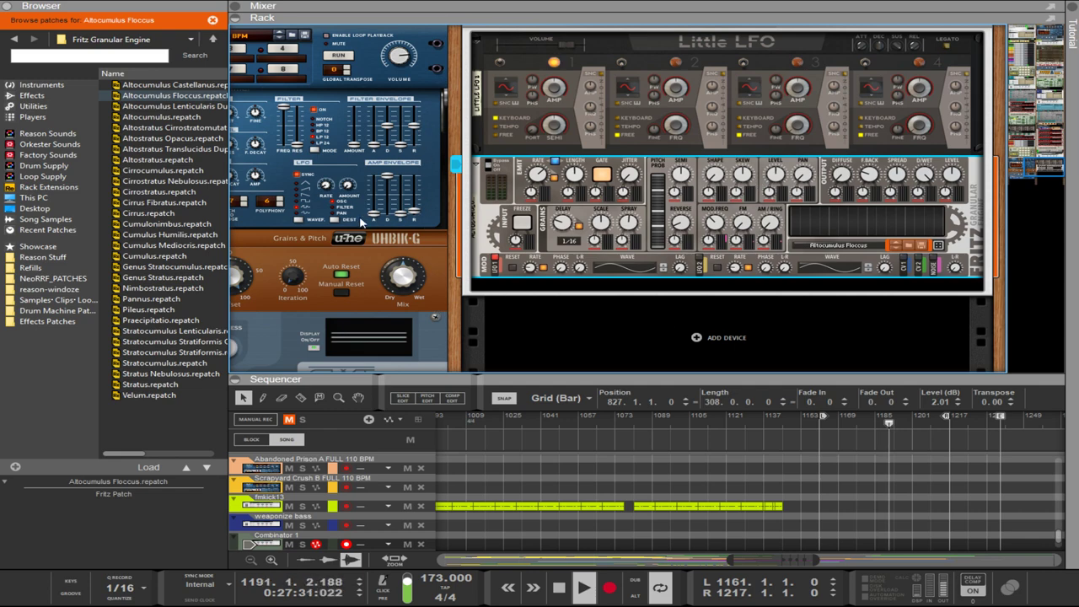
scroll(361, 221, up, 5)
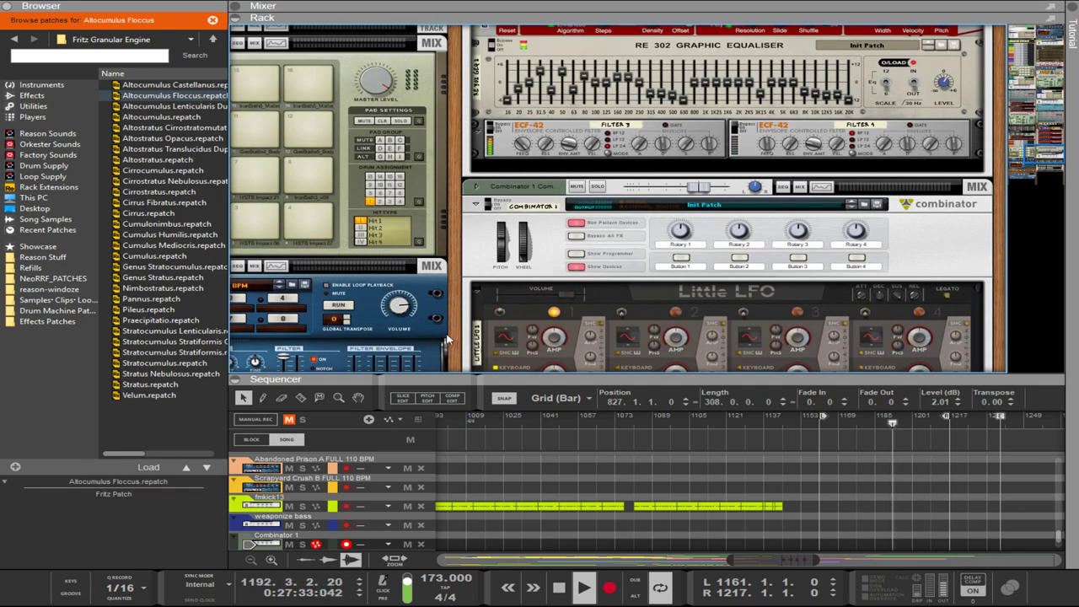
- Select the groove32 Euclid generator and flip the rack to its back panel
scroll(456, 310, down, 12)
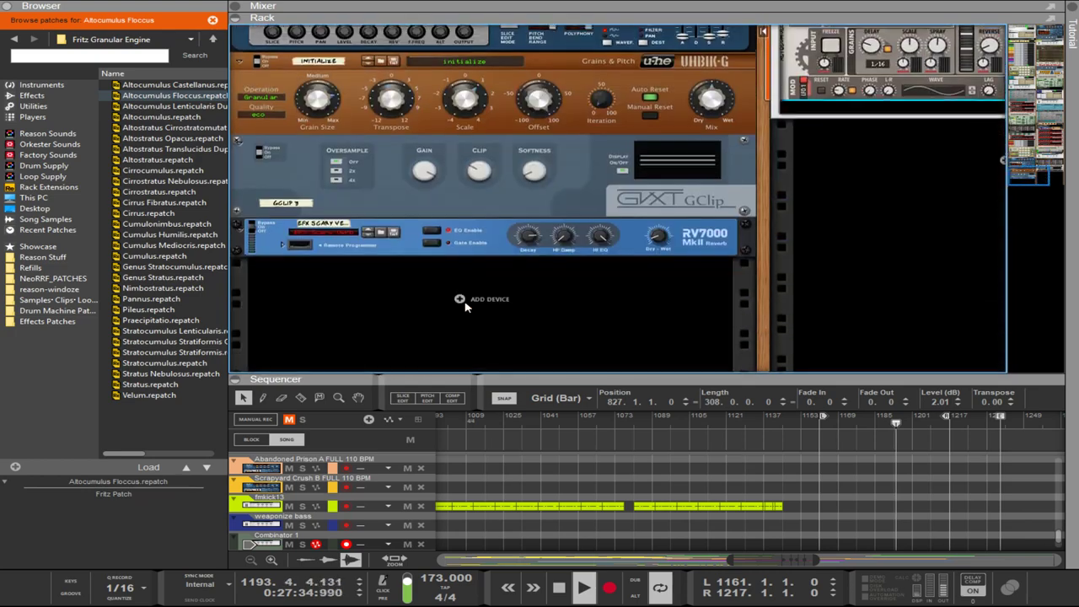
scroll(463, 305, up, 10)
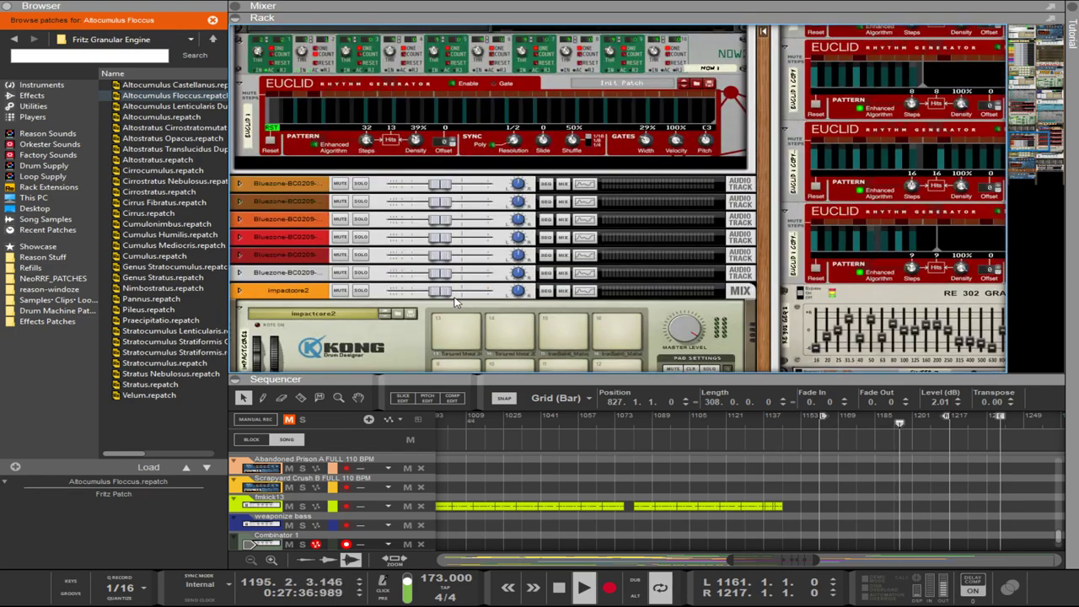
scroll(455, 304, down, 6)
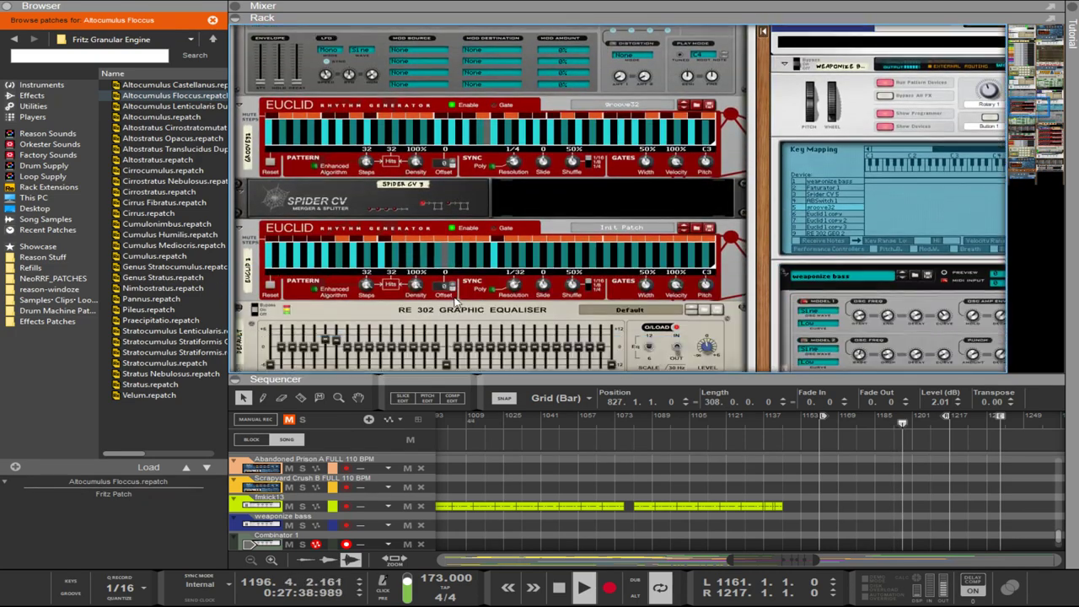
scroll(455, 303, up, 2)
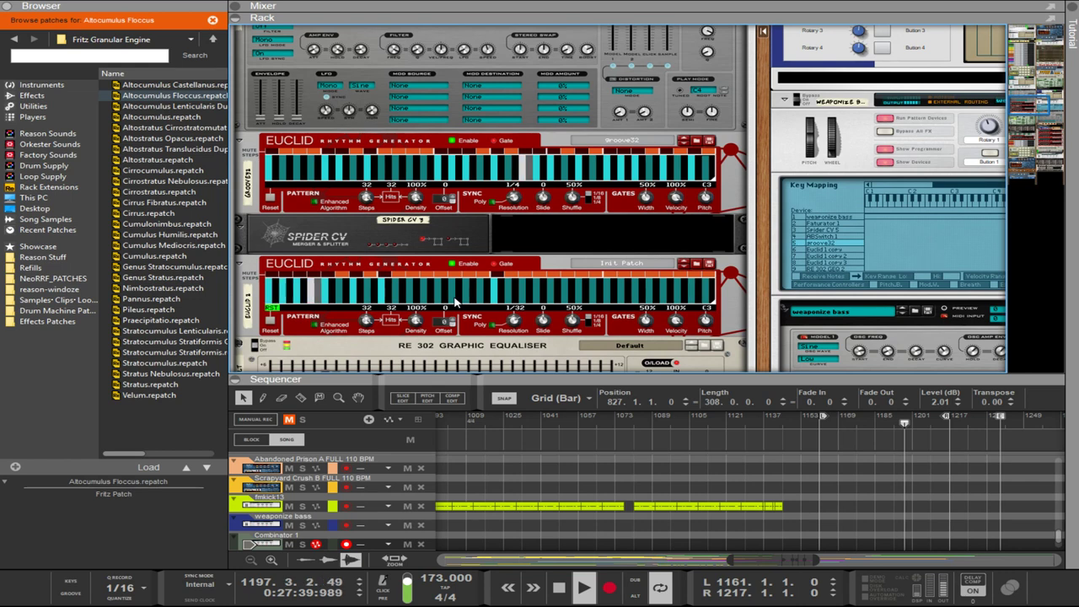
click(513, 197)
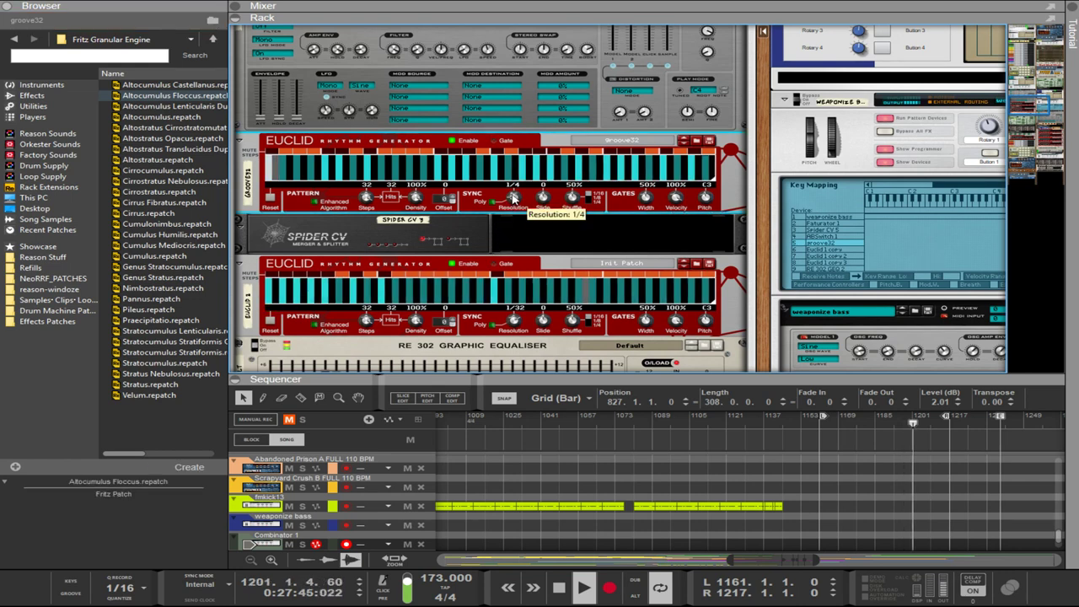
key(Tab)
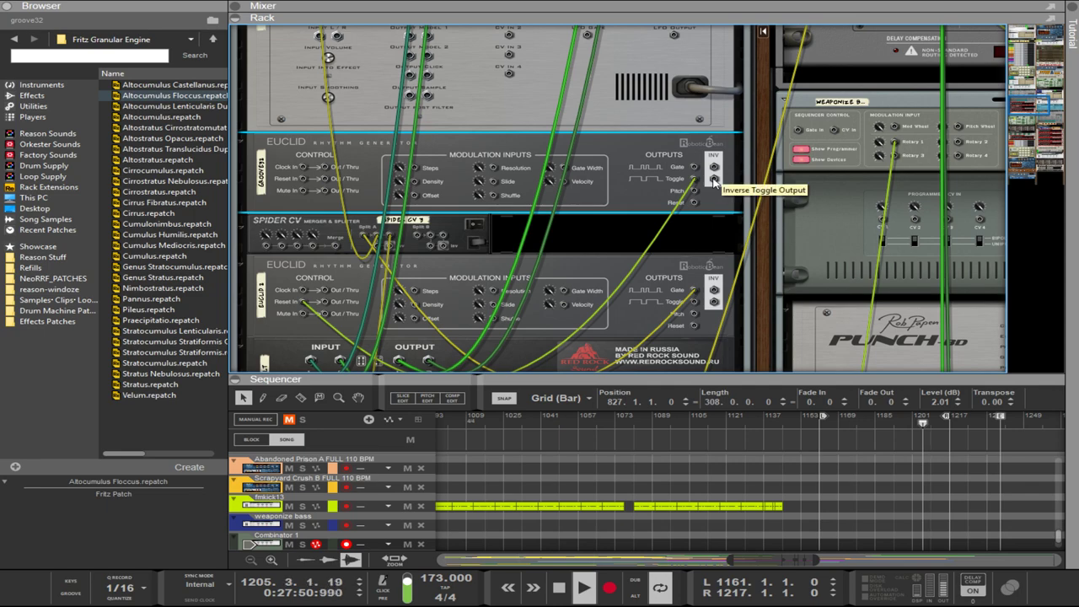
- Patch cables toward the Spider CV merger, then show the front panels with the Punch kick synth
scroll(715, 181, down, 1)
drag(714, 144, 588, 229)
scroll(632, 228, down, 13)
drag(539, 253, 368, 264)
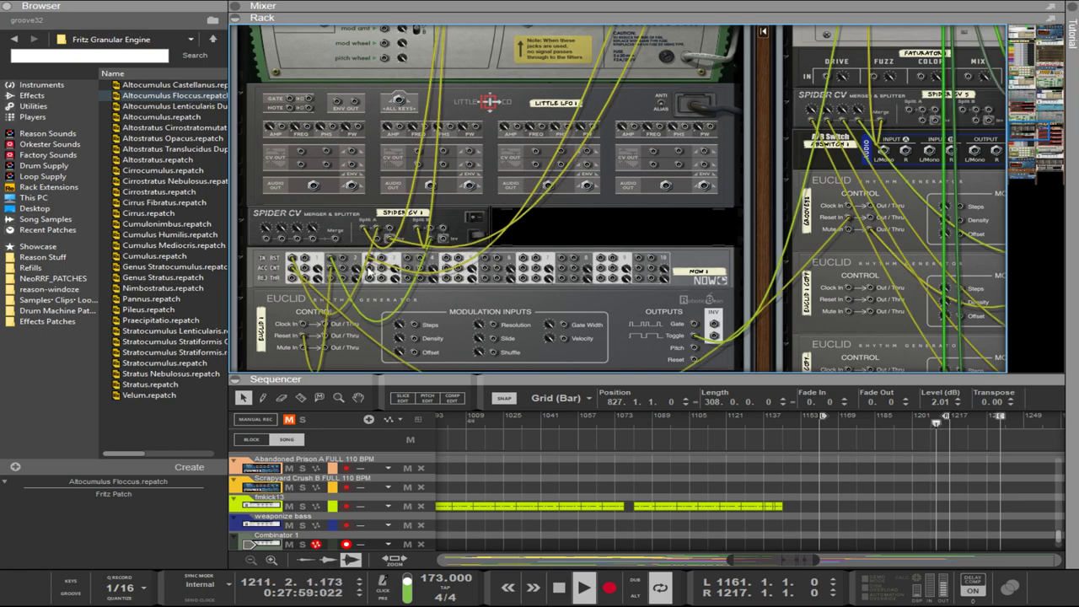
scroll(369, 268, down, 15)
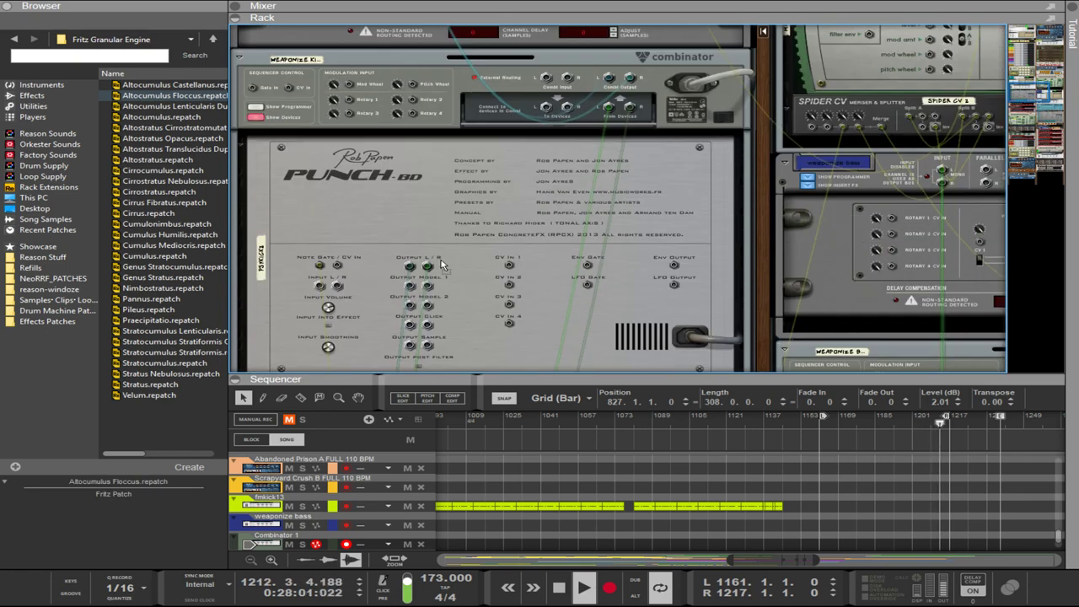
drag(410, 285, 379, 281)
scroll(379, 281, up, 3)
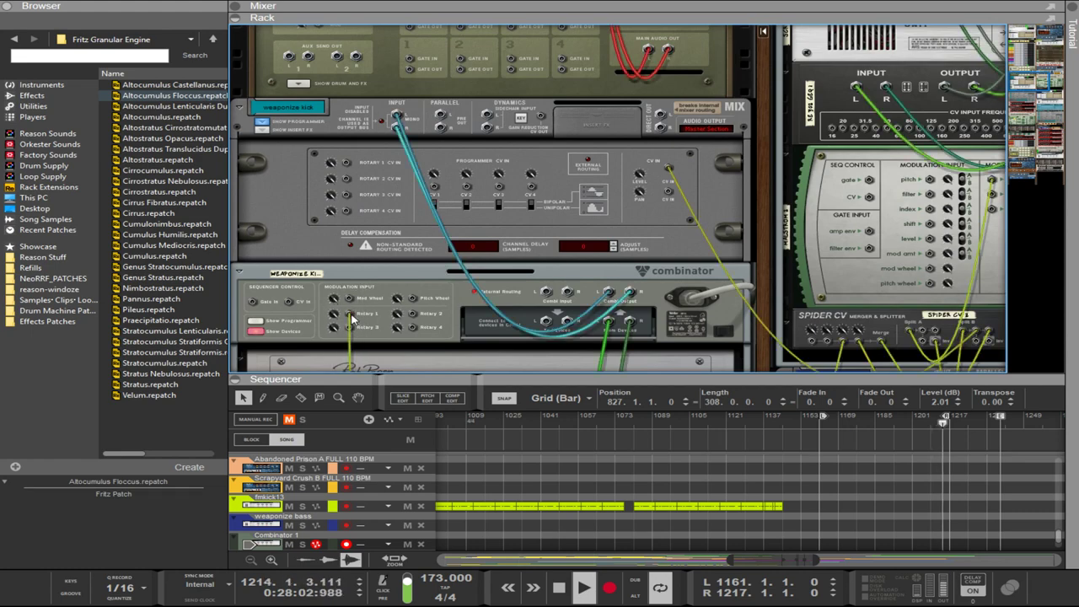
key(Tab)
scroll(432, 309, down, 4)
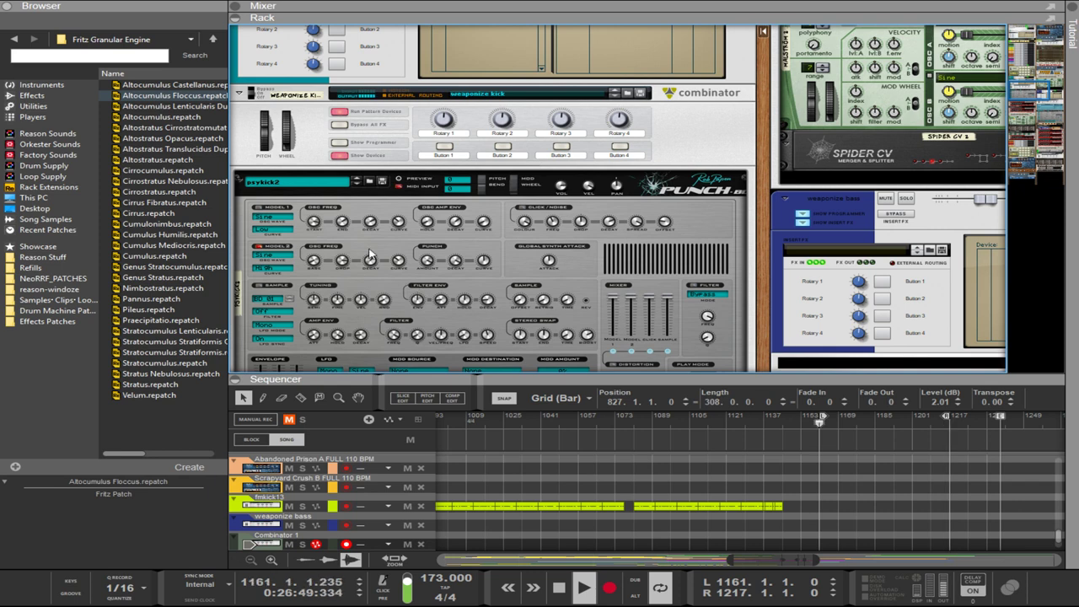
- Show the weaponize kick programmer and inspect modulation routing for Little LFO and Spider CV 3
click(336, 145)
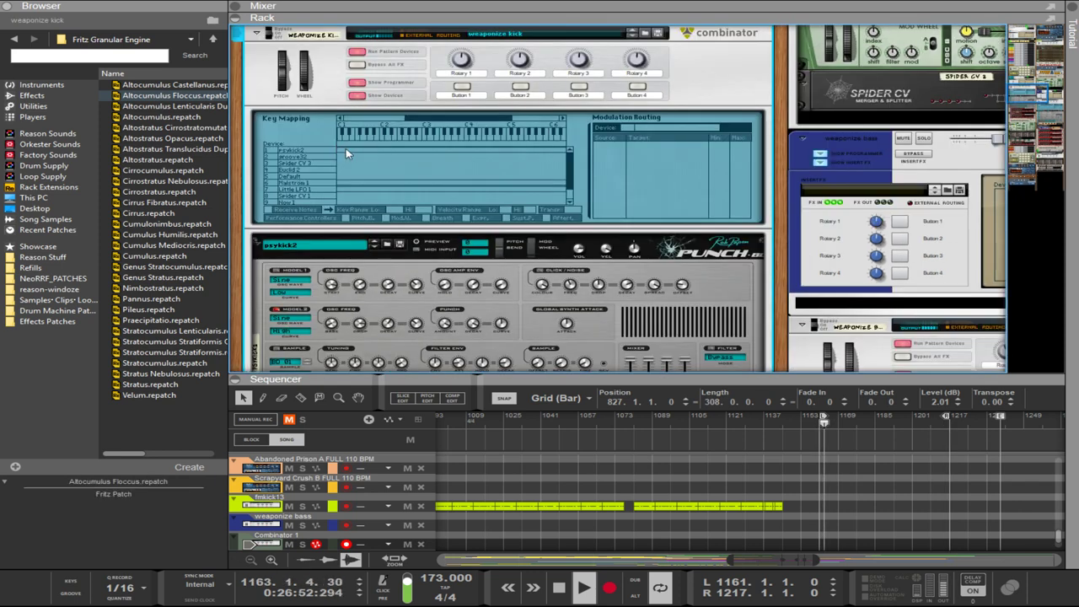
click(294, 158)
click(293, 183)
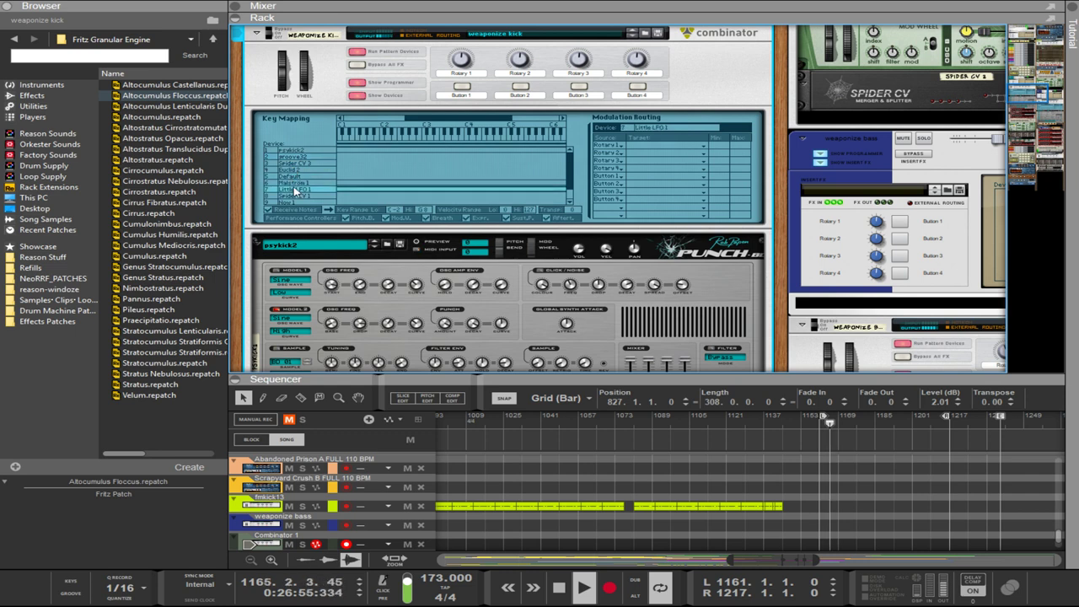
click(287, 164)
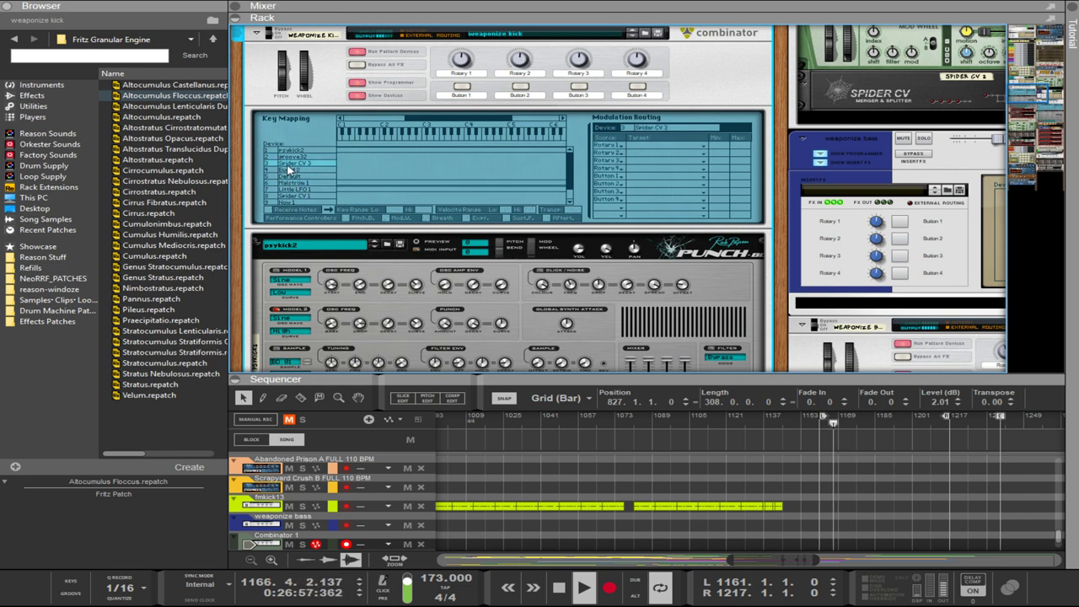
scroll(390, 194, down, 8)
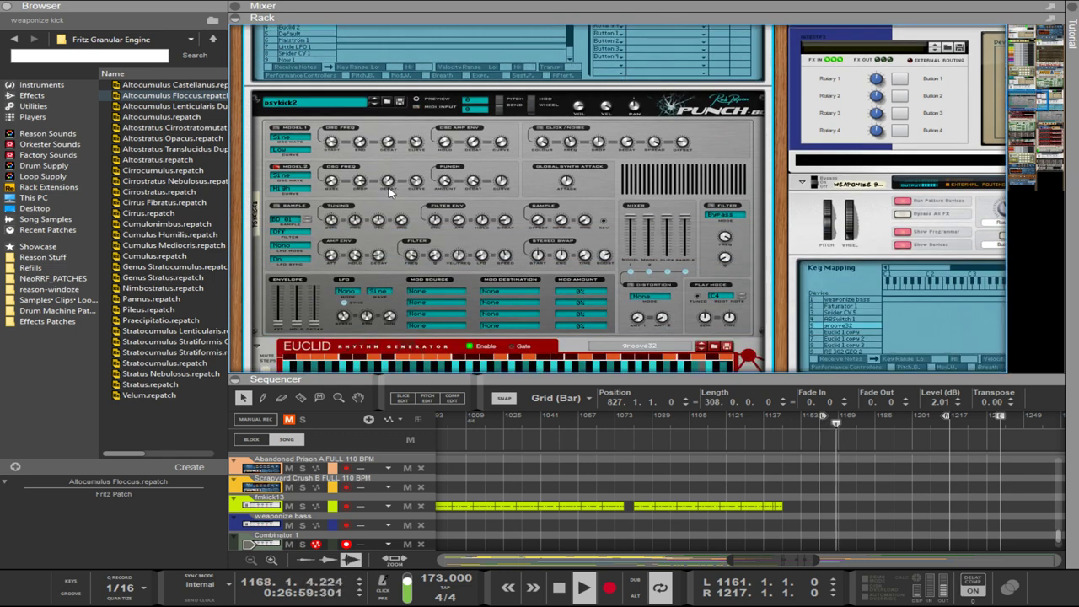
scroll(390, 194, up, 5)
scroll(390, 194, up, 3)
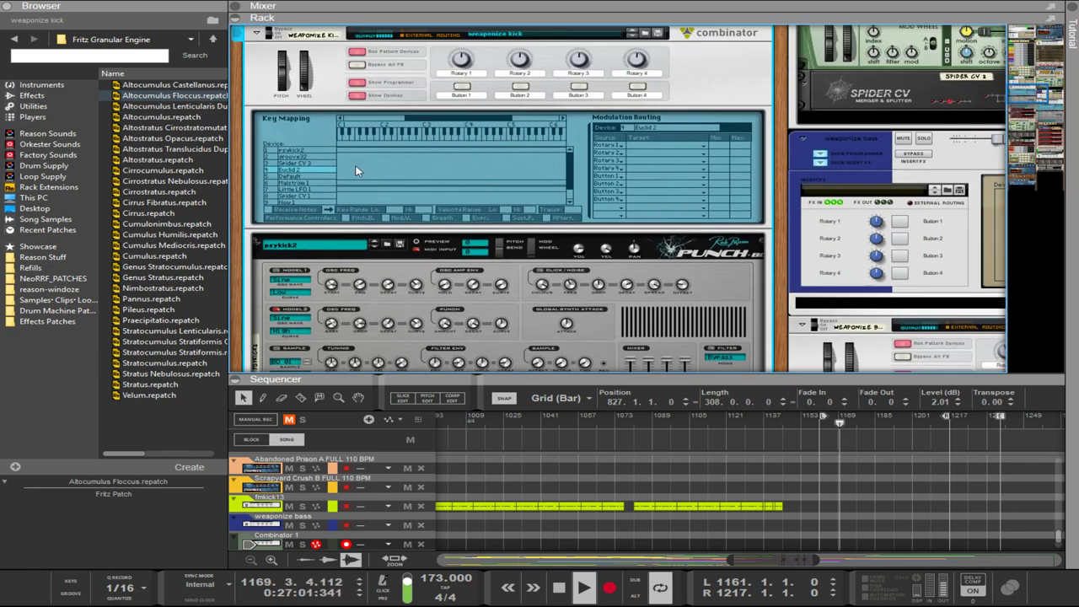
scroll(302, 165, down, 8)
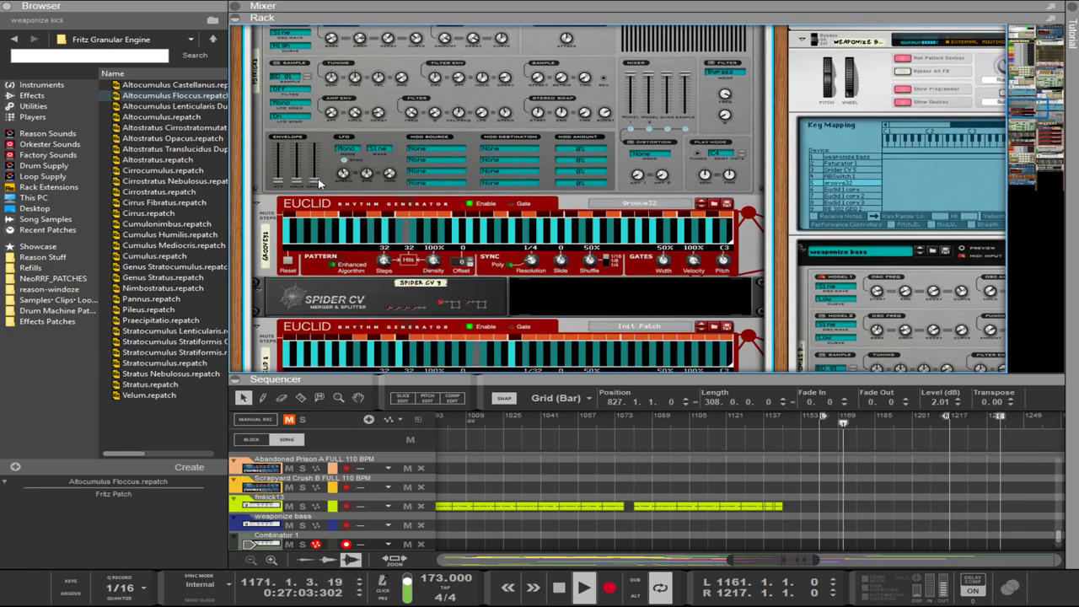
scroll(323, 187, up, 3)
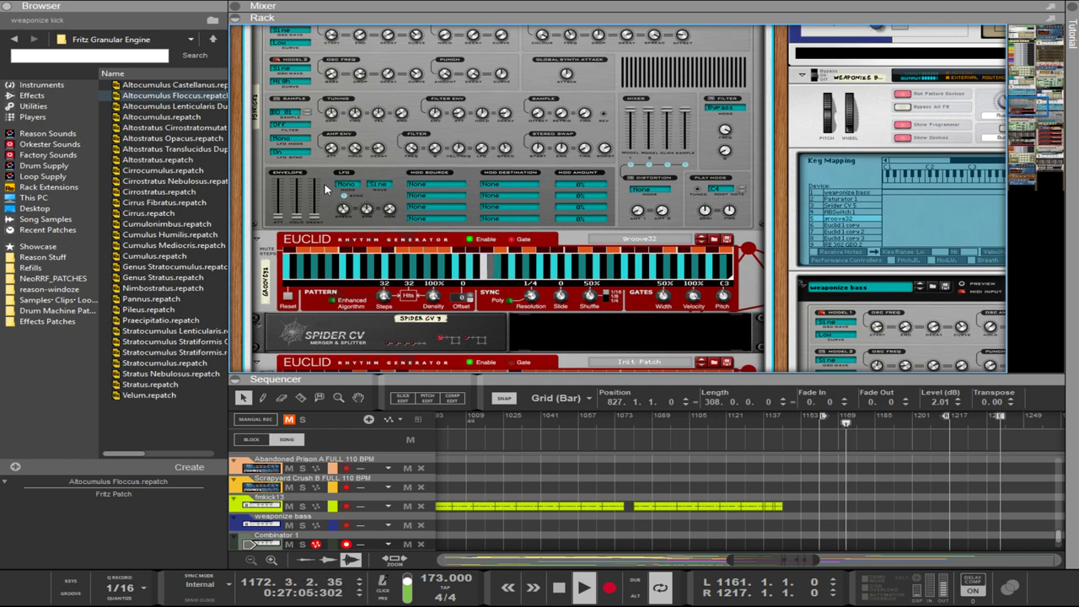
scroll(325, 189, up, 7)
scroll(325, 189, down, 8)
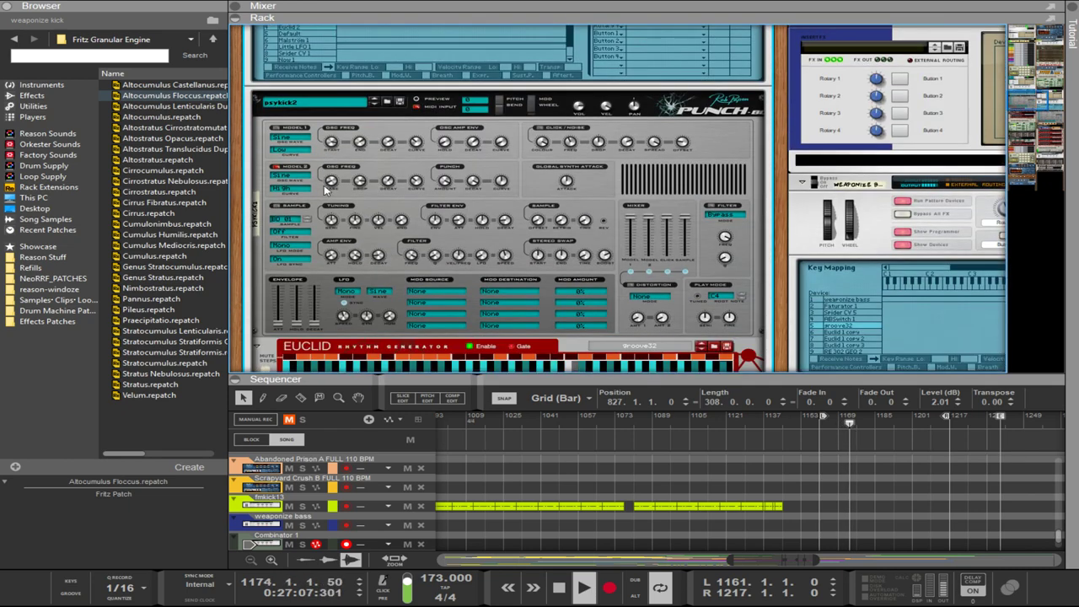
scroll(272, 345, up, 8)
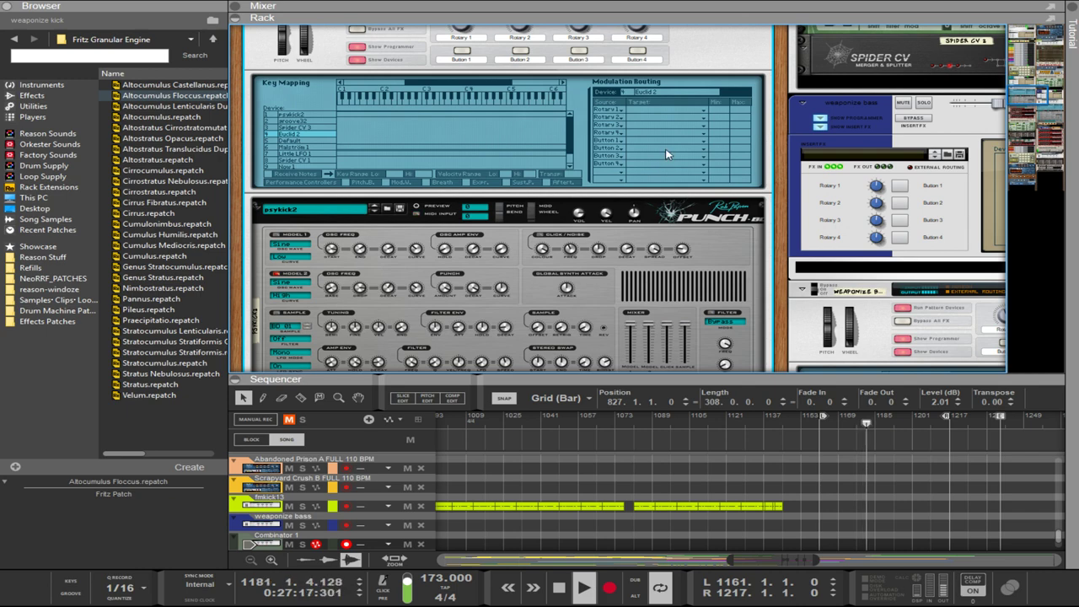
scroll(650, 143, down, 3)
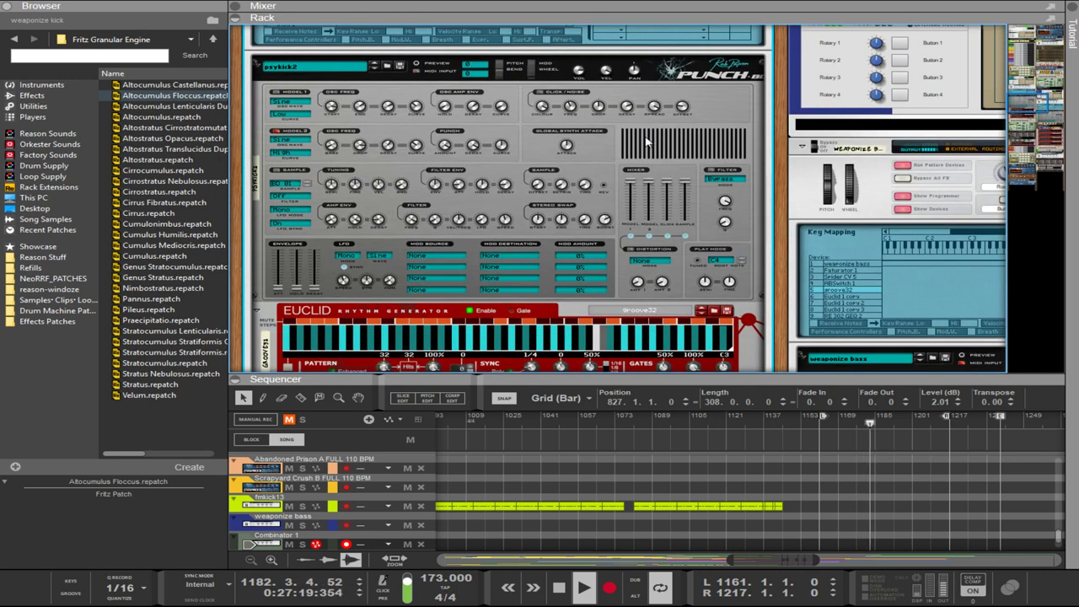
scroll(641, 148, down, 3)
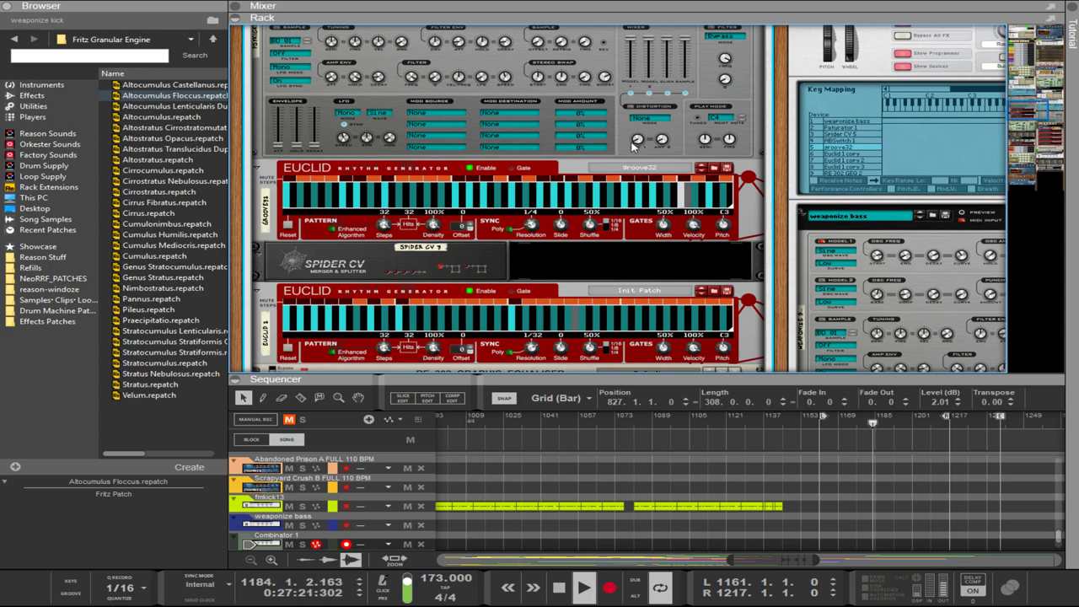
scroll(630, 148, down, 10)
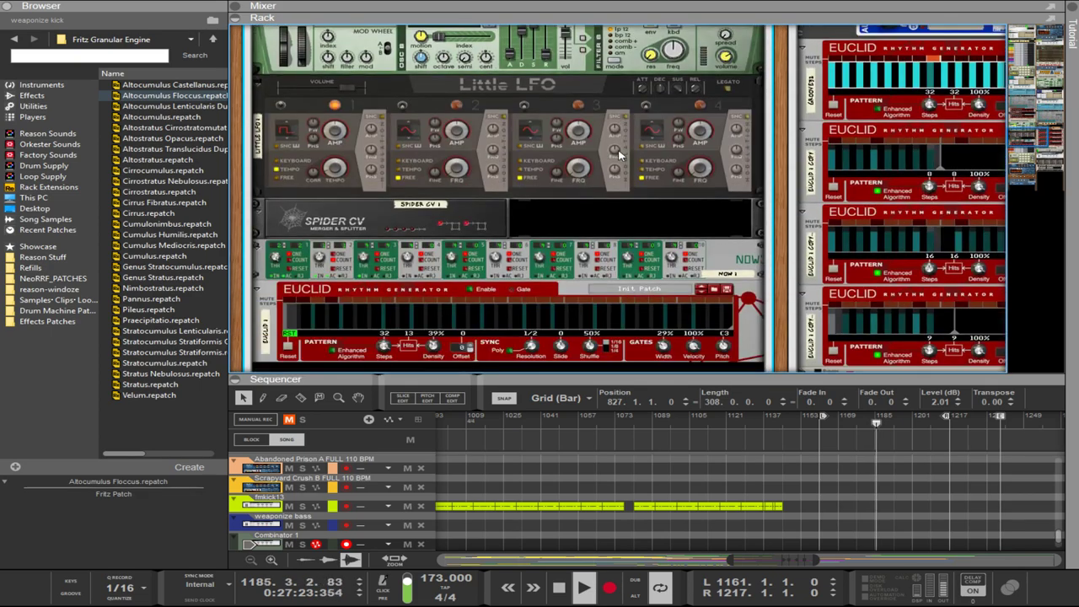
- Fold Malström, the RE 302 Graphic Equaliser and Little LFO into thin strips
scroll(619, 154, down, 3)
scroll(427, 213, up, 9)
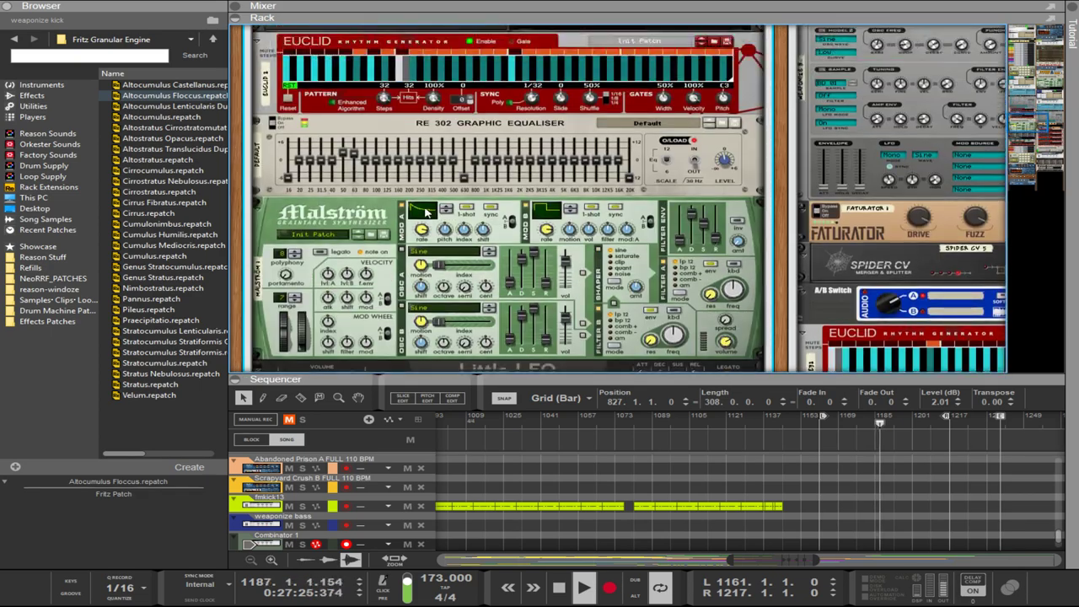
click(257, 206)
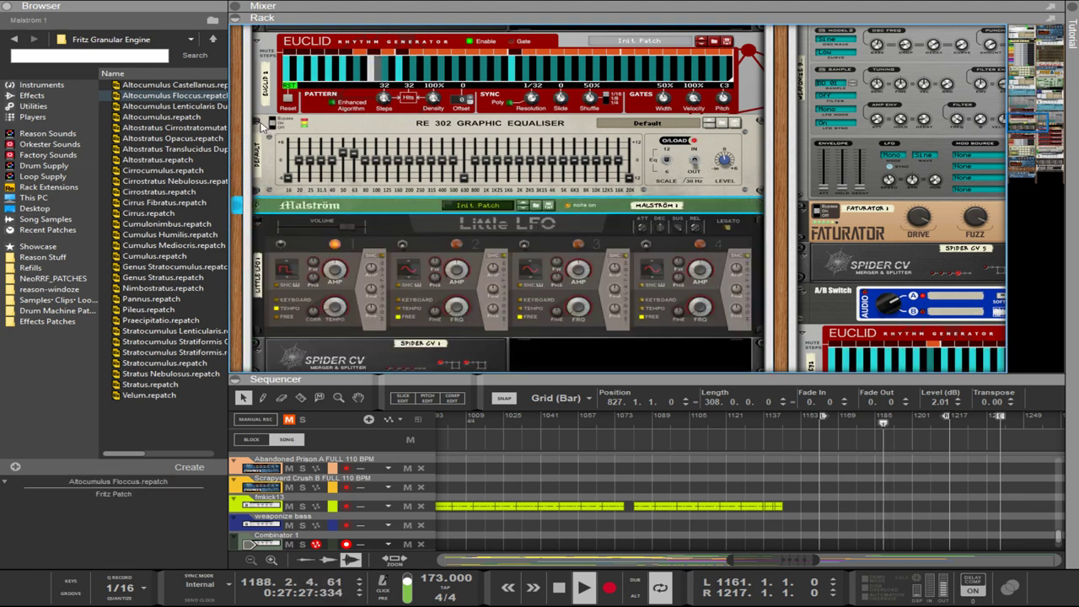
click(260, 121)
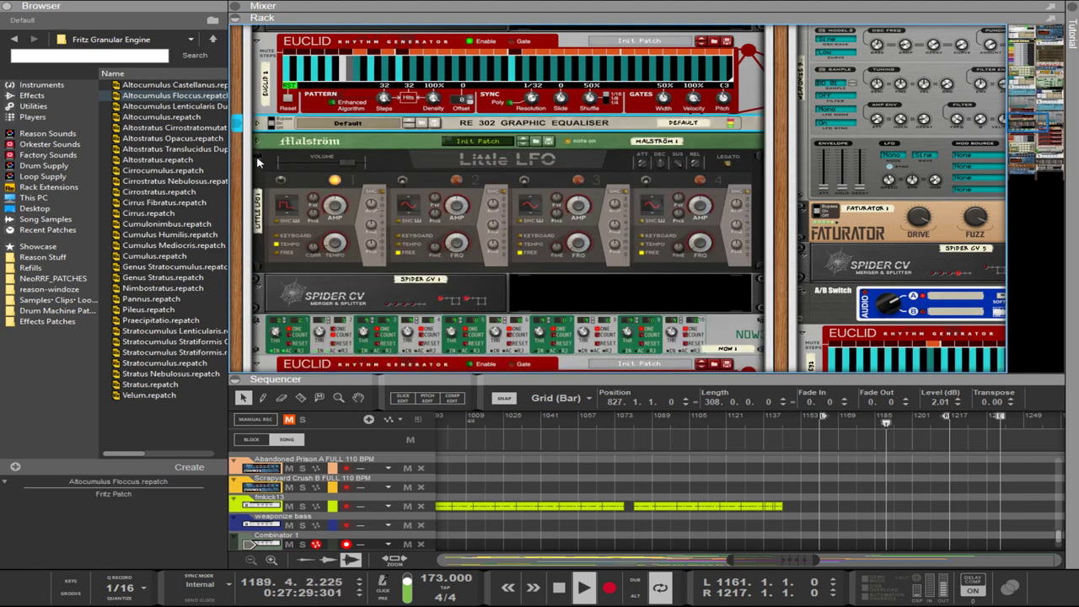
click(258, 160)
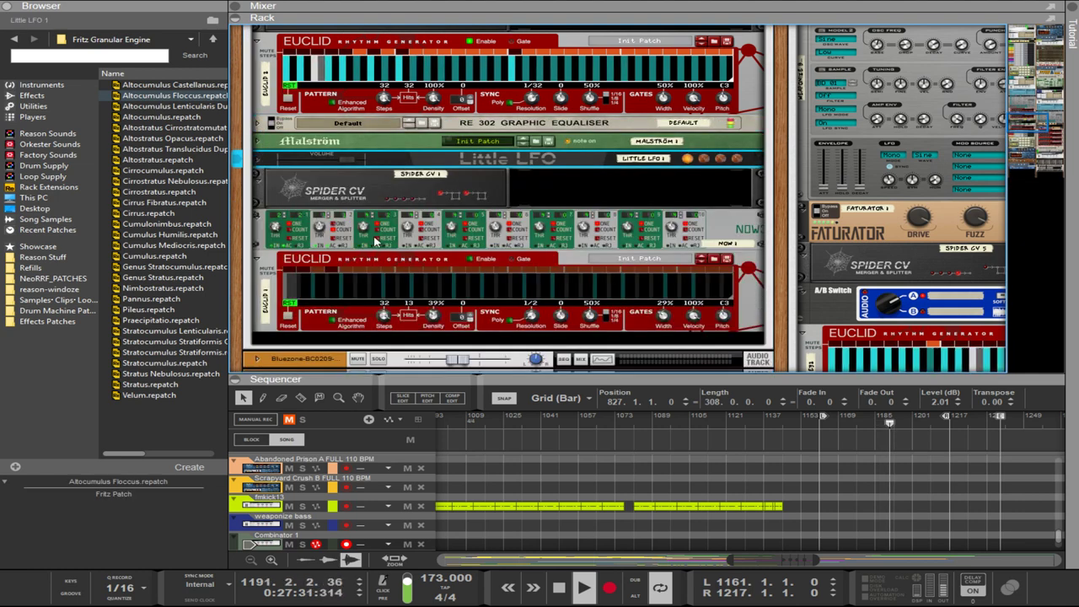
- Check the rear cabling, return to the front panels and select the Spider CV merger
key(Tab)
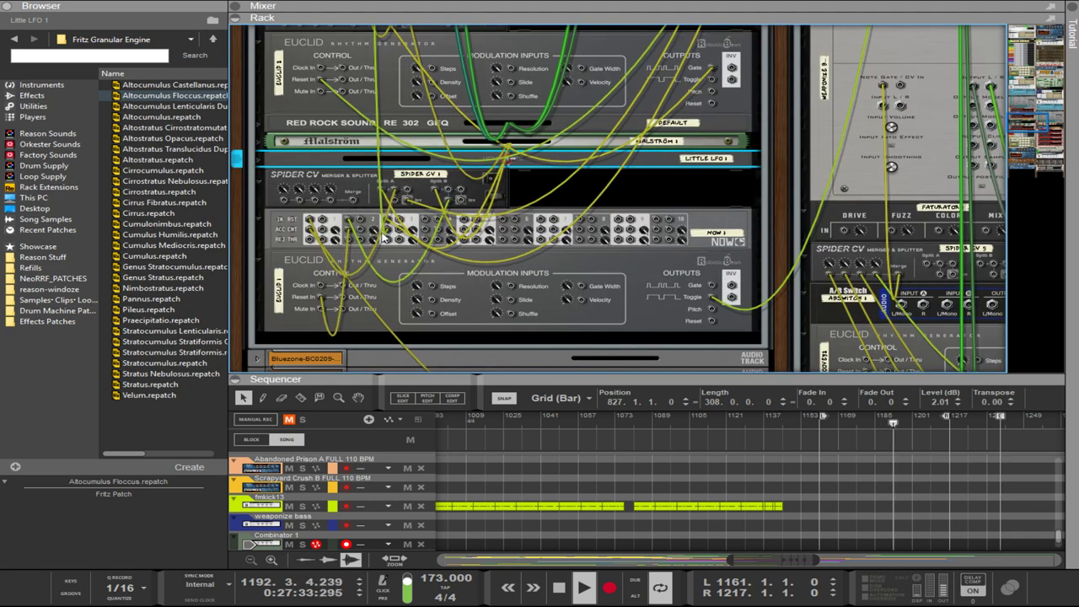
key(Tab)
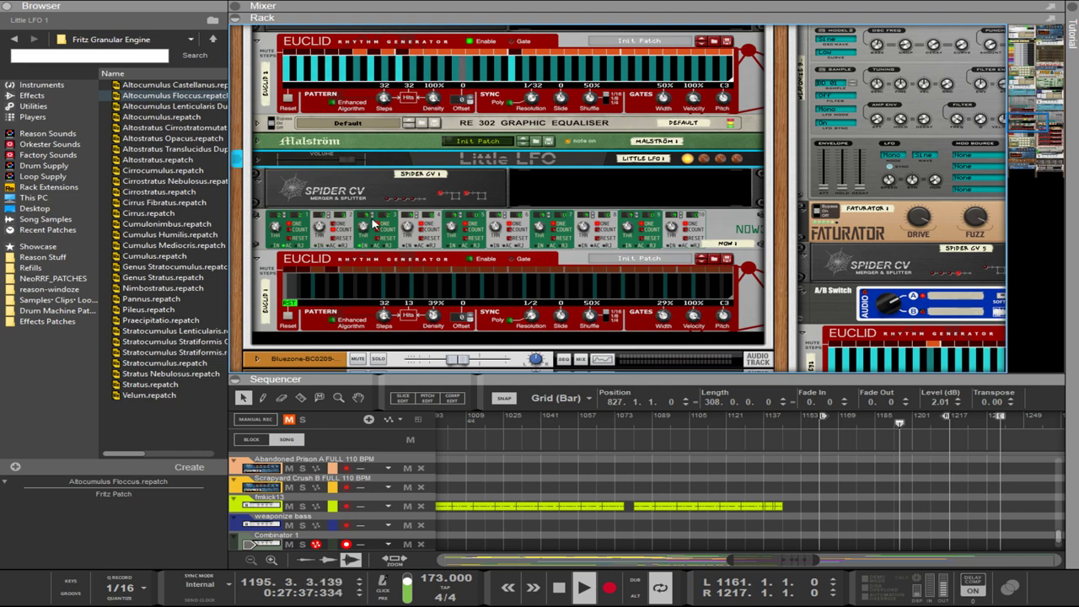
click(374, 222)
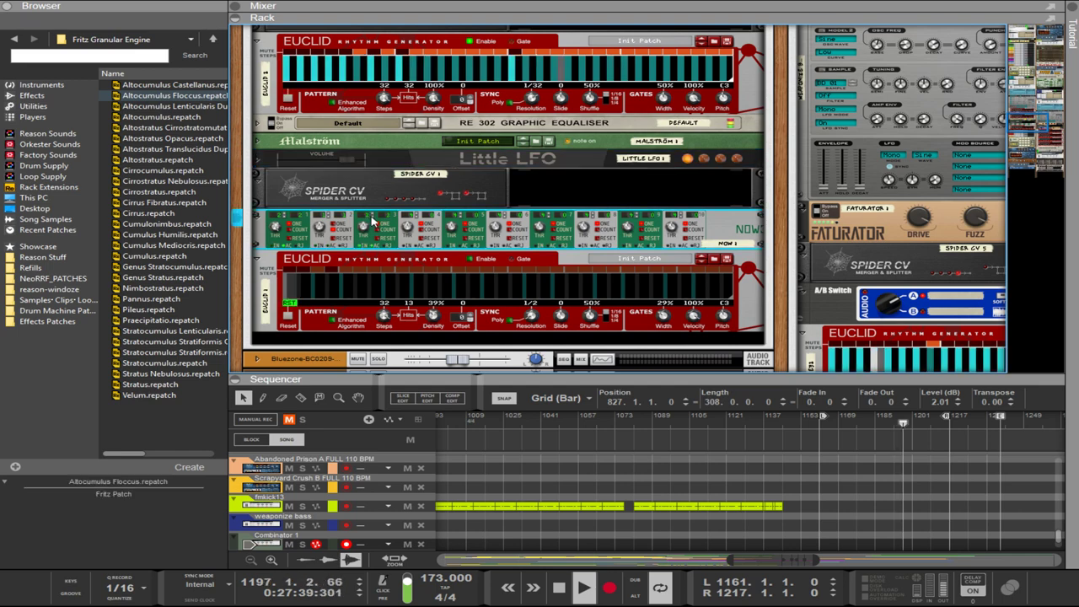
scroll(379, 236, up, 8)
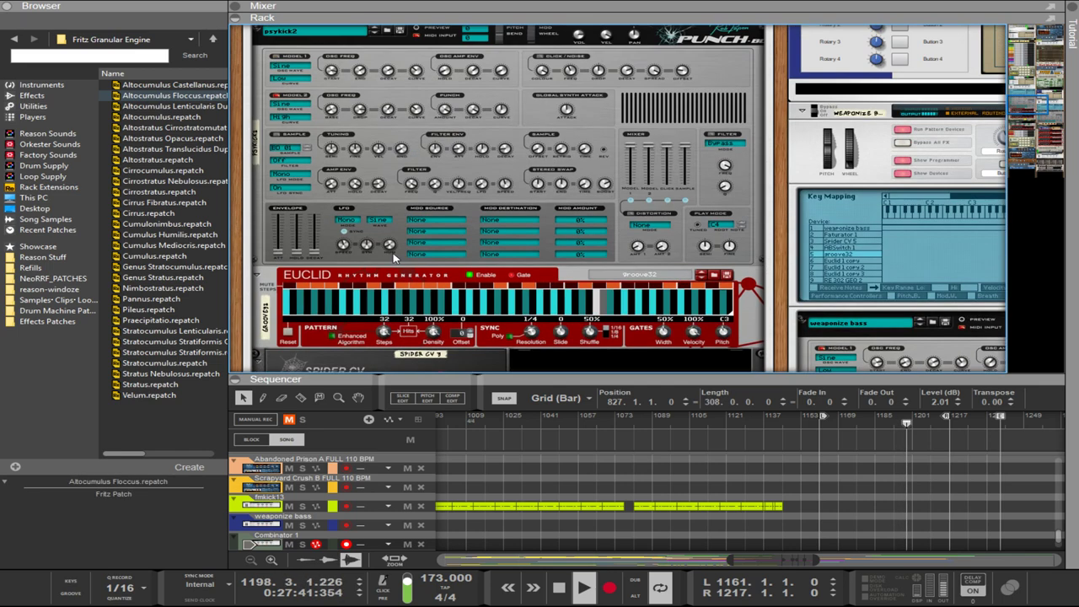
scroll(393, 257, up, 10)
scroll(393, 257, down, 15)
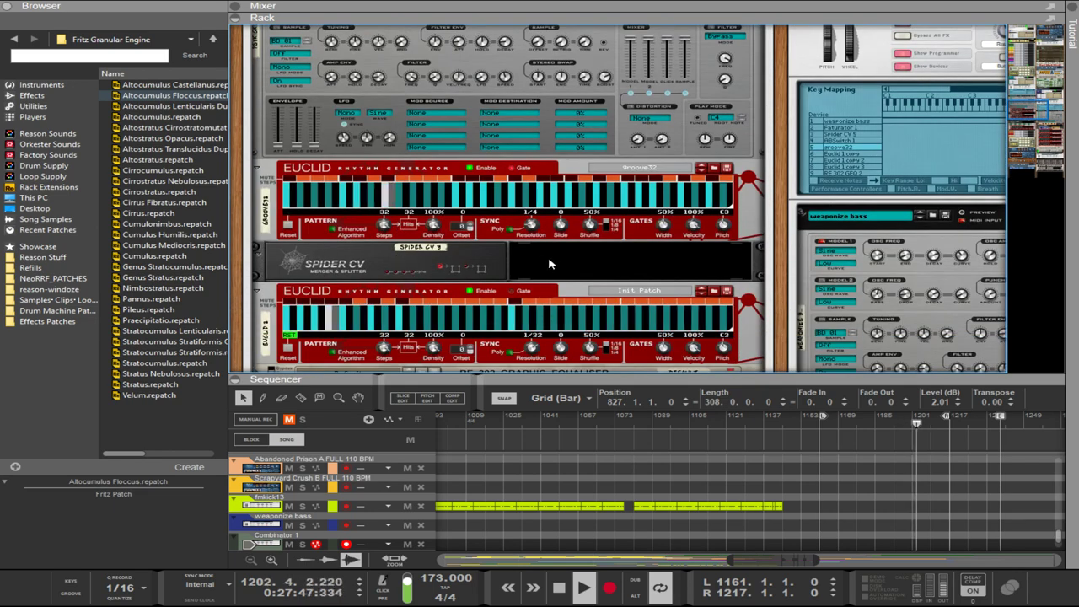
scroll(548, 265, down, 4)
scroll(548, 257, up, 15)
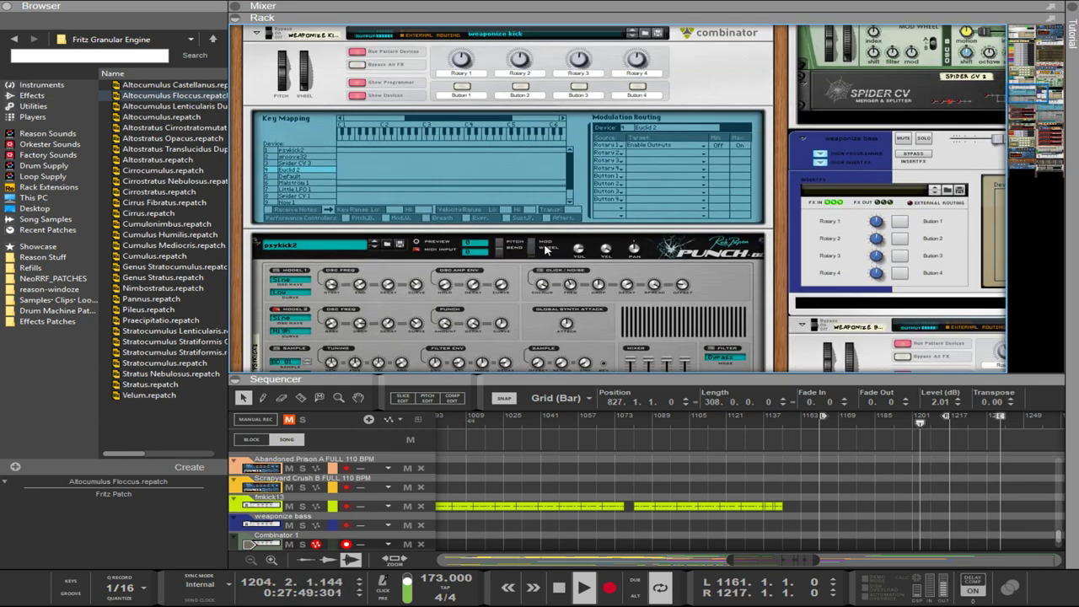
click(453, 57)
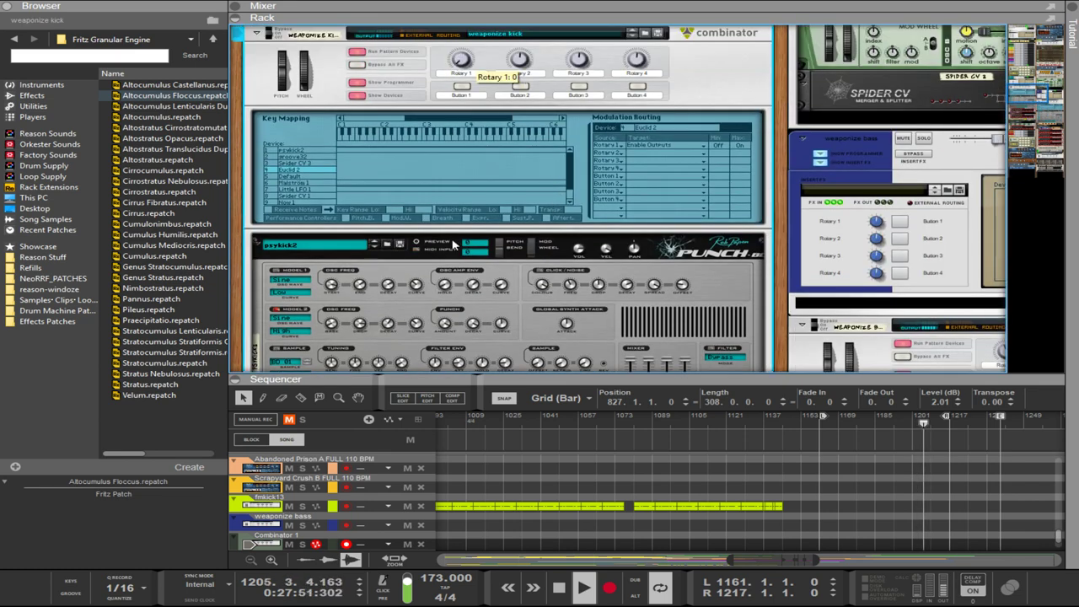
scroll(452, 244, down, 5)
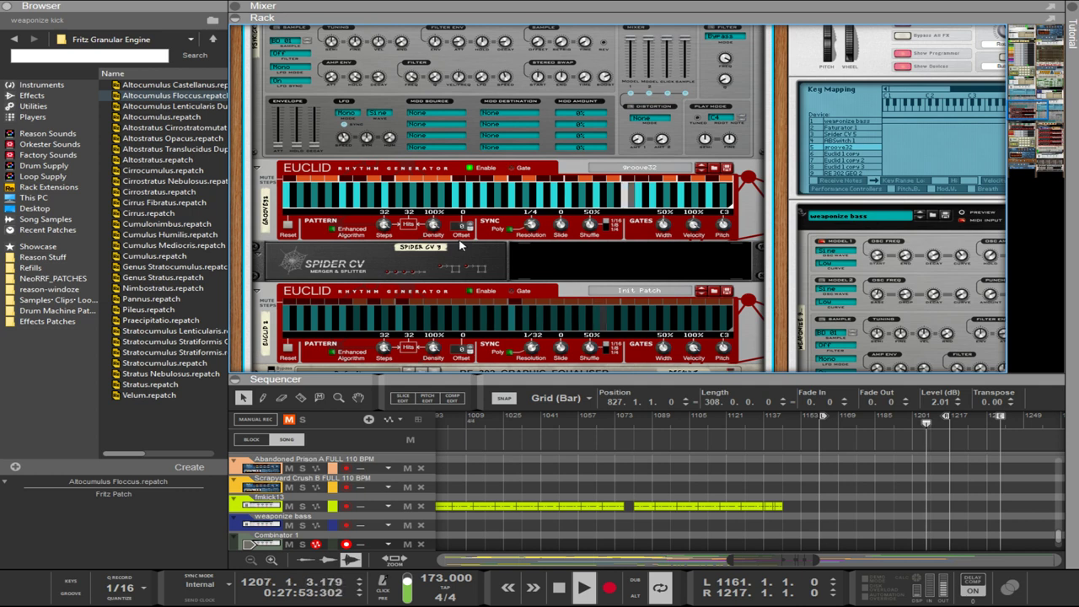
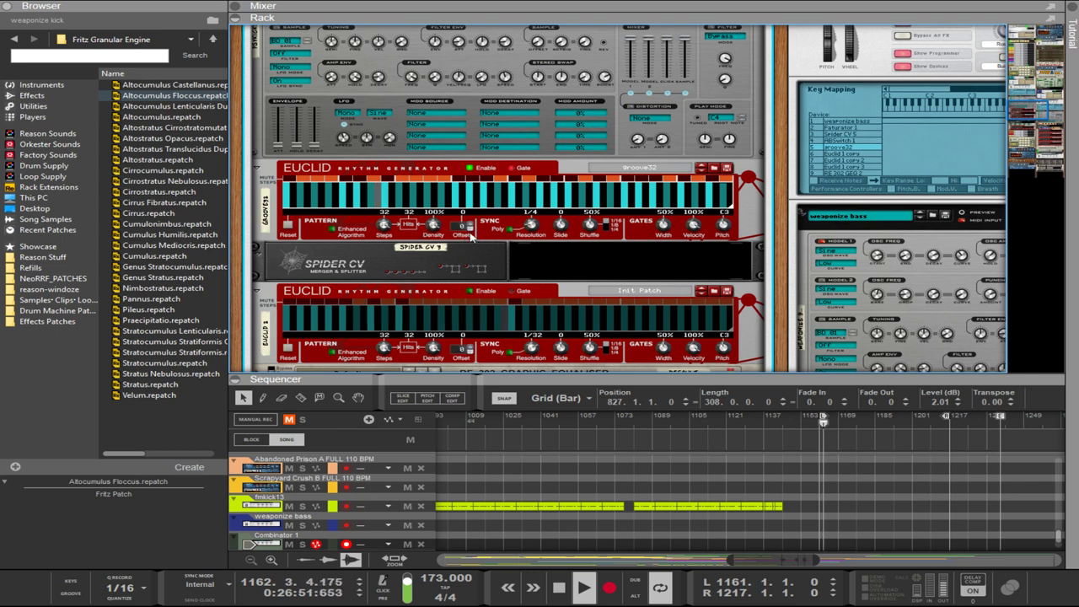
- Step through the top Euclid's patterns back to woof128, then set its resolution to 1/4
click(699, 171)
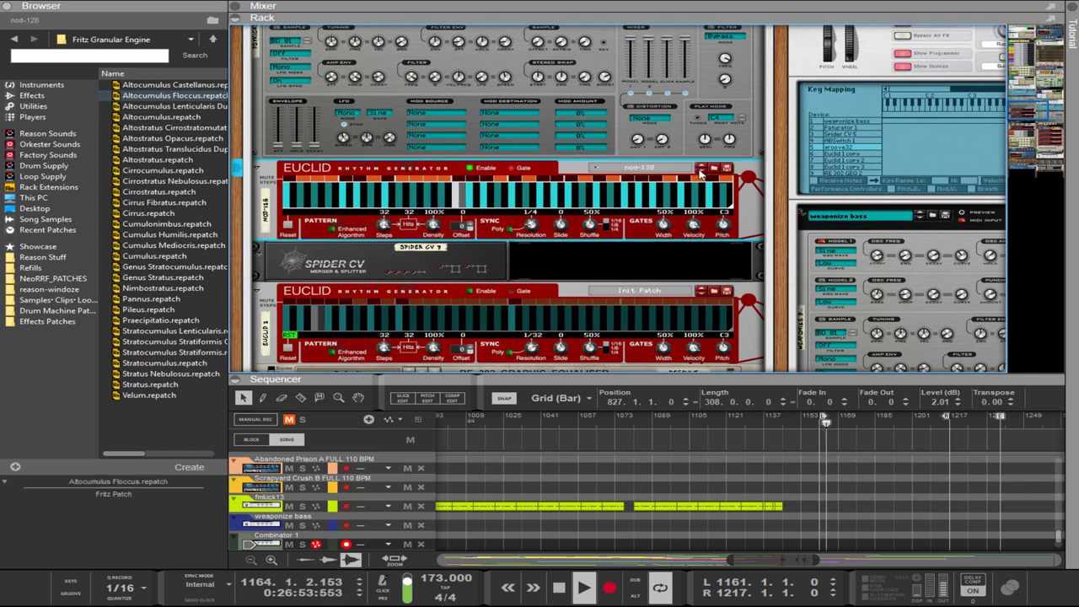
click(699, 171)
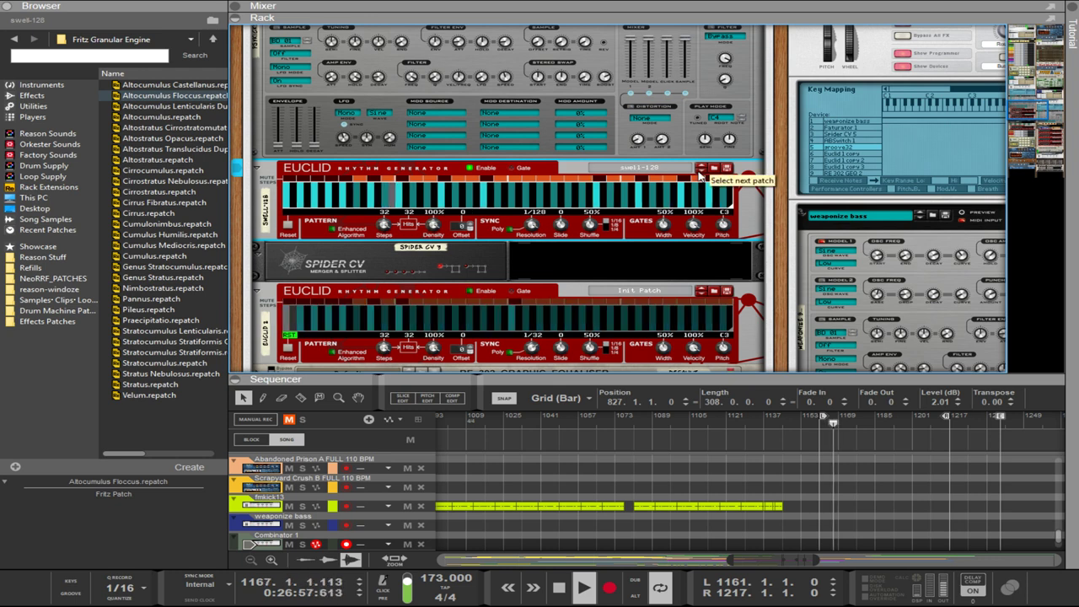
click(699, 171)
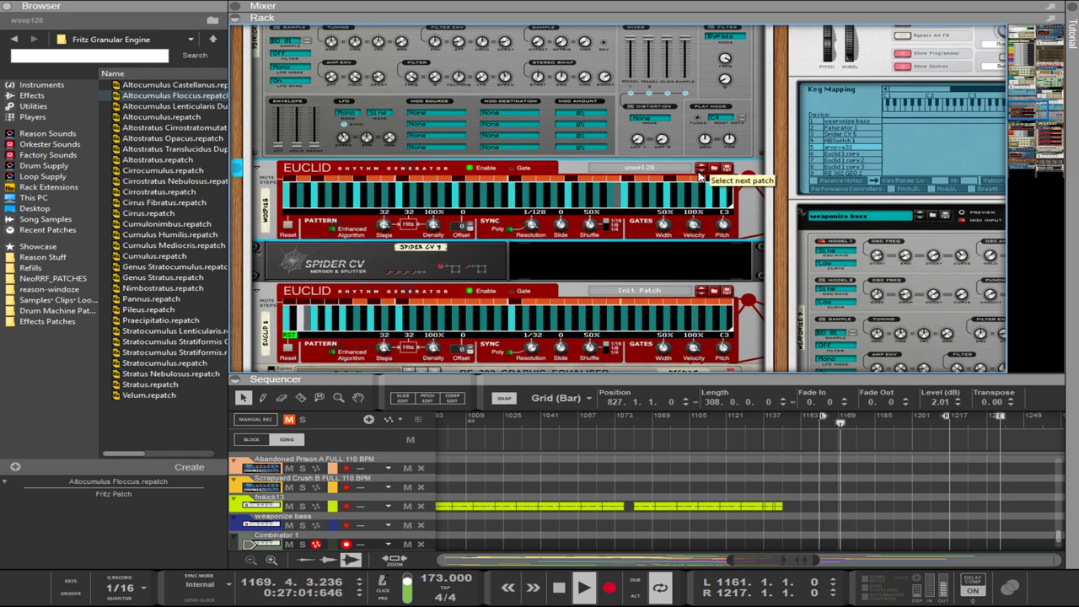
click(699, 171)
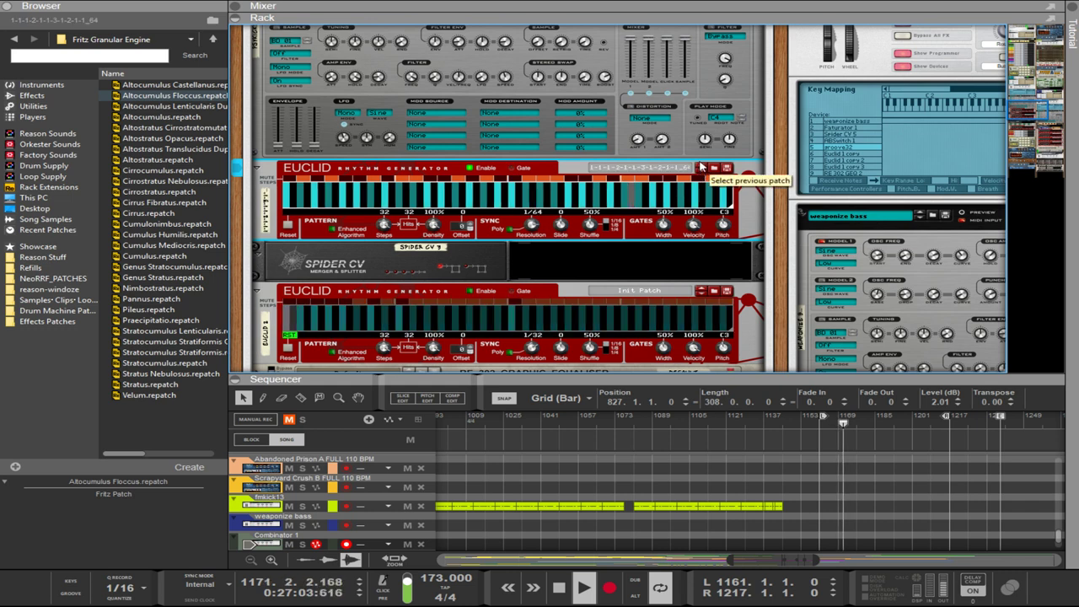
click(701, 167)
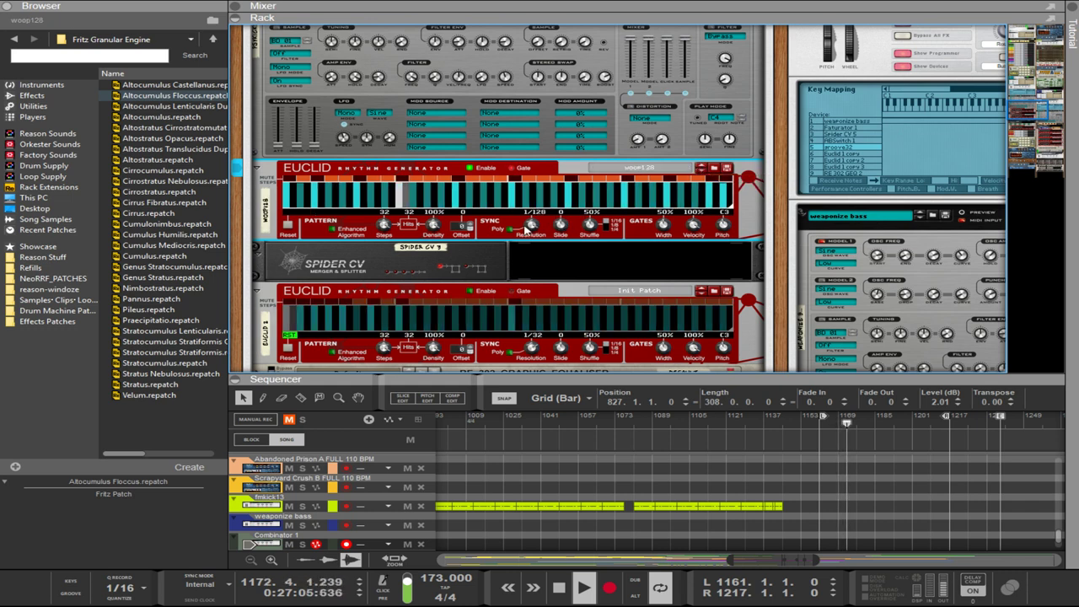
drag(527, 229, 558, 355)
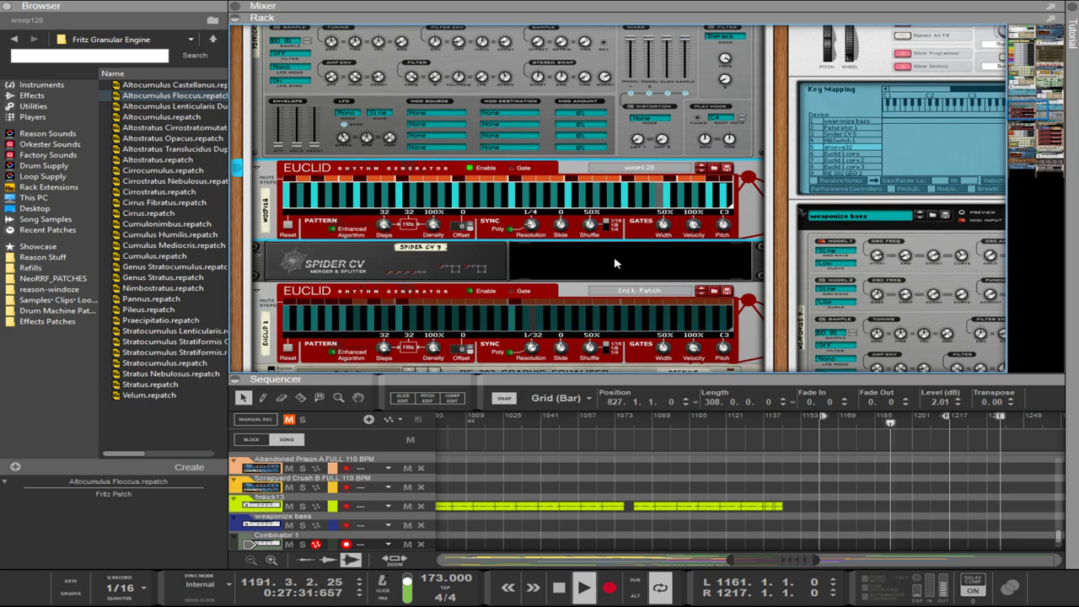
- Scroll the rack past the Euclid, Punch and Malström devices to the Little LFO/Fritz Granular Combinator
scroll(615, 264, down, 10)
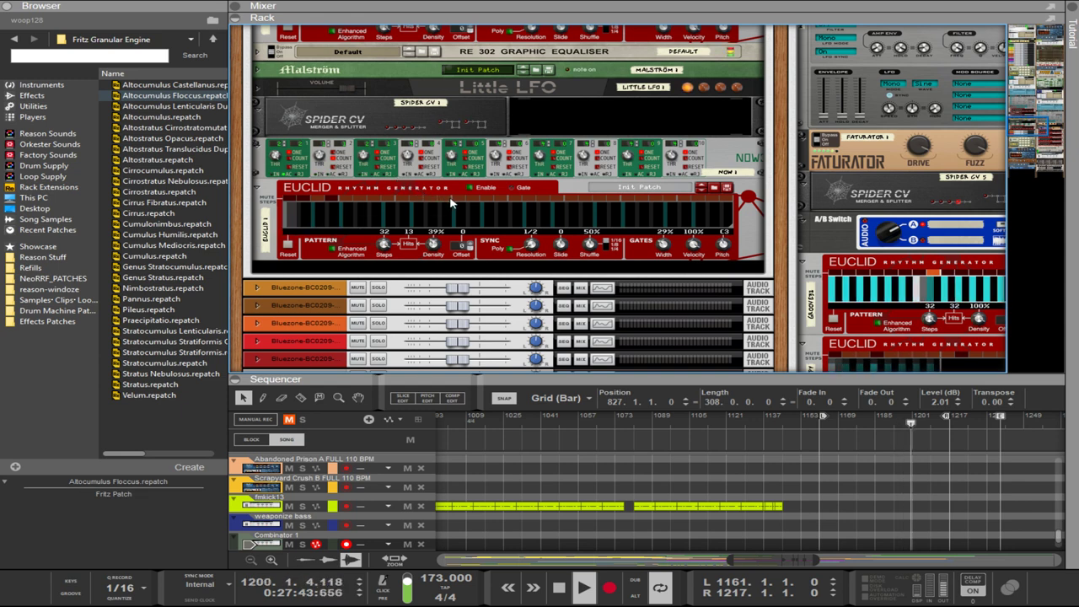
scroll(446, 201, up, 2)
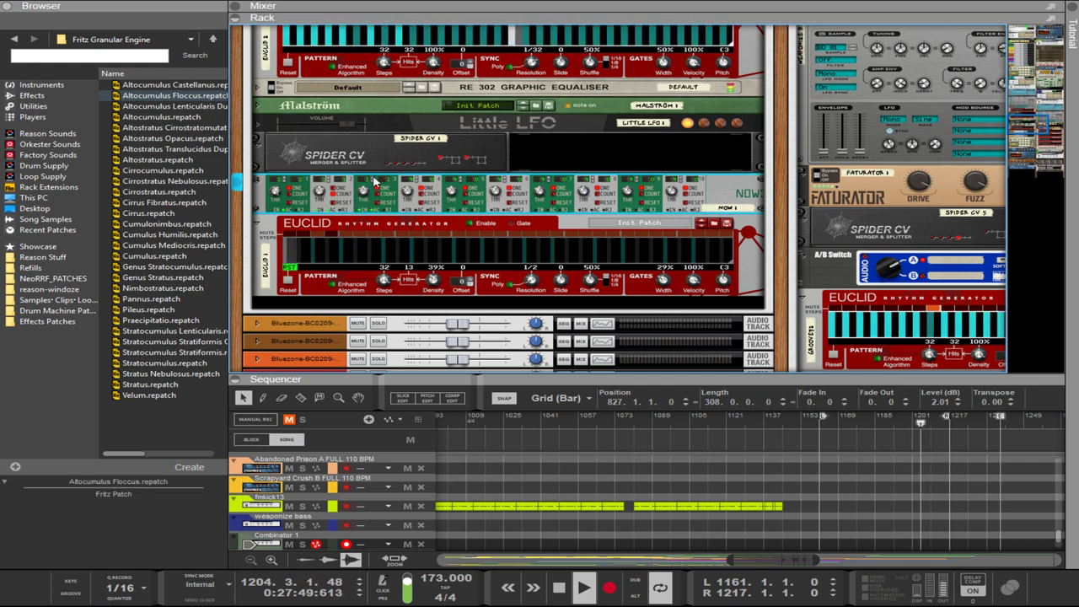
scroll(384, 163, up, 1)
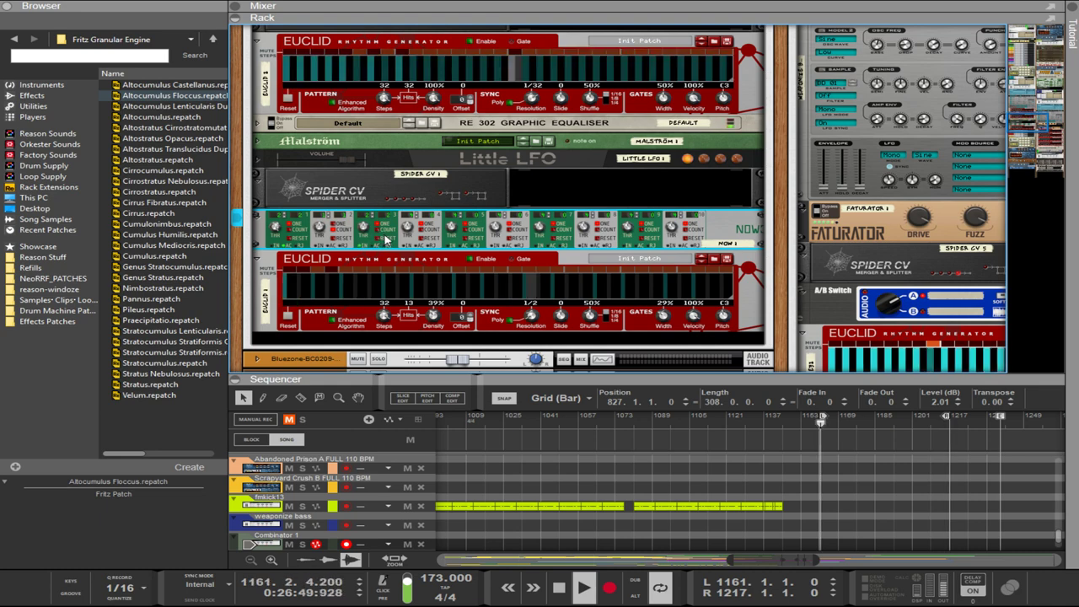
scroll(405, 230, up, 10)
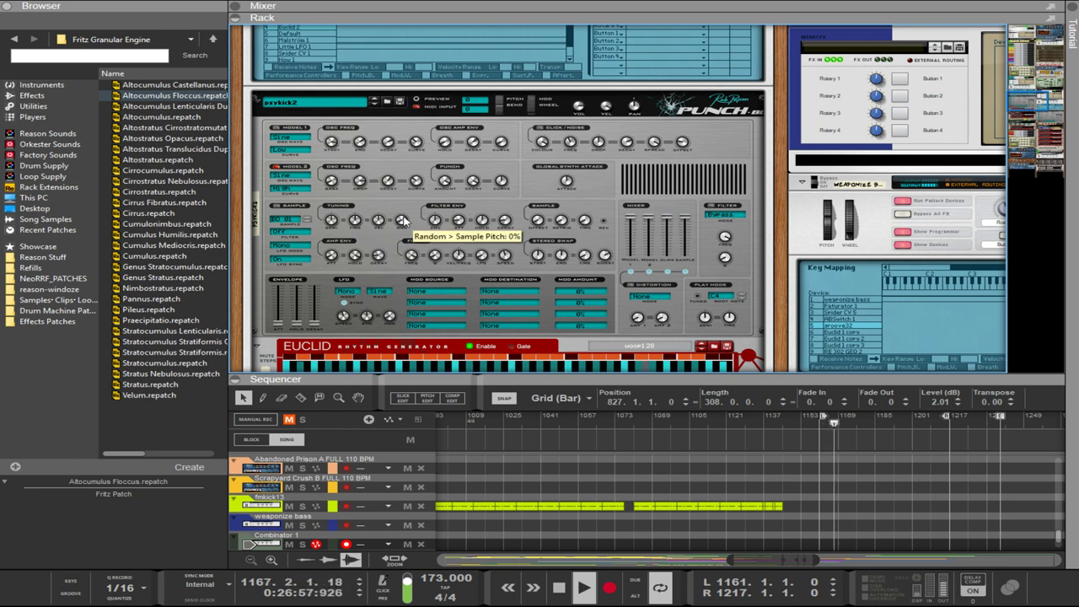
scroll(483, 235, down, 10)
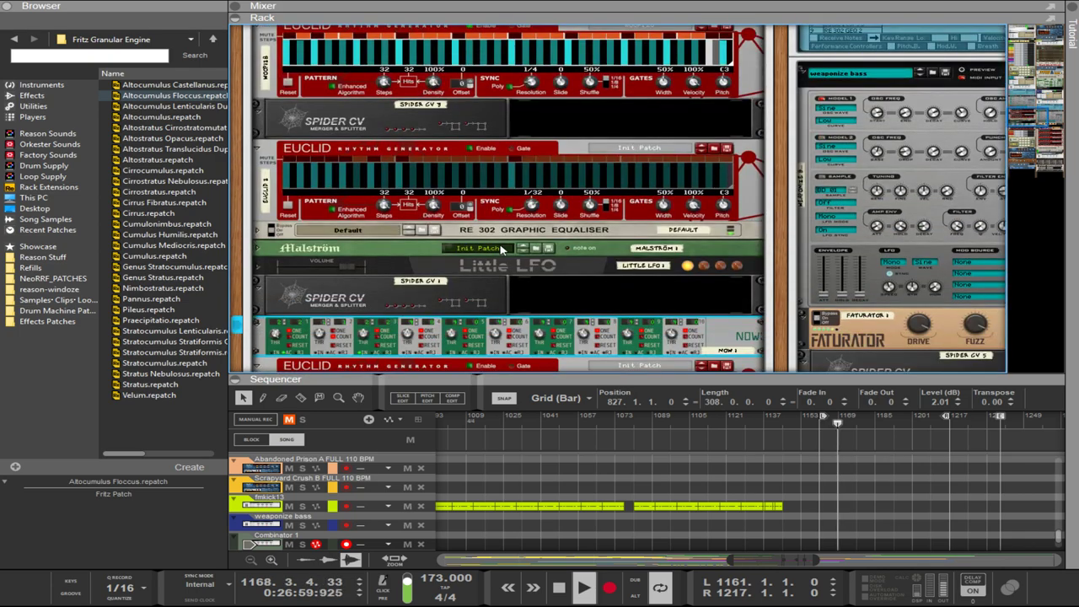
scroll(501, 250, up, 5)
scroll(499, 249, up, 15)
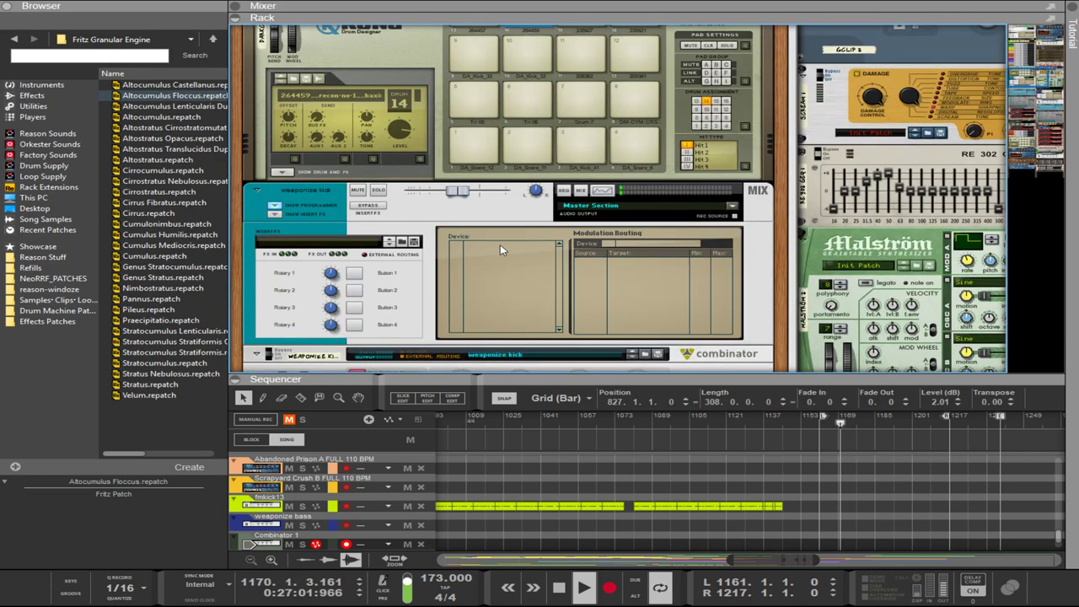
scroll(501, 249, down, 15)
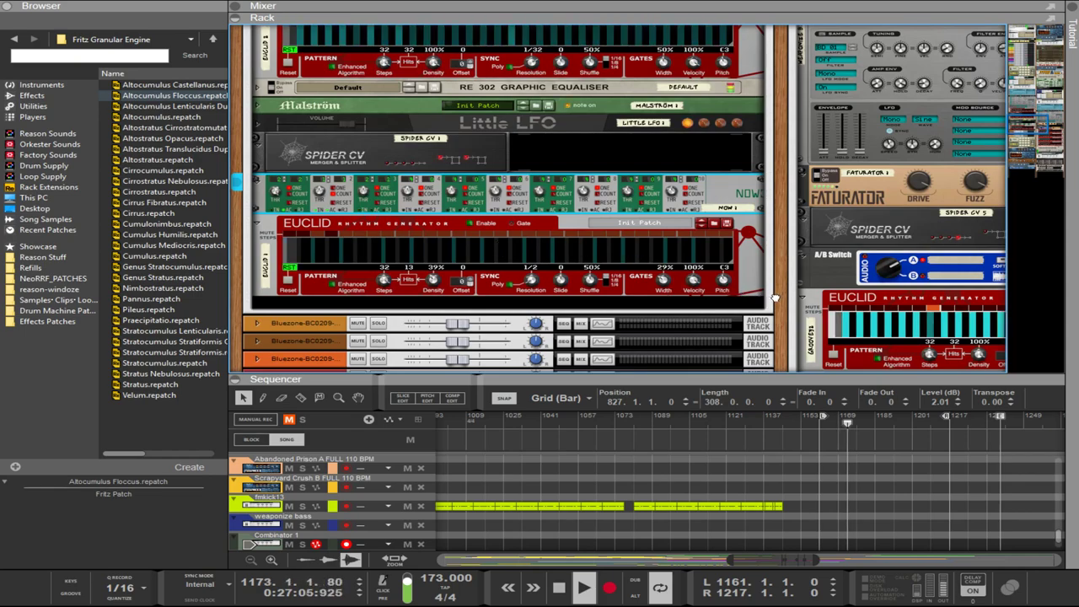
scroll(582, 249, down, 4)
scroll(576, 165, down, 15)
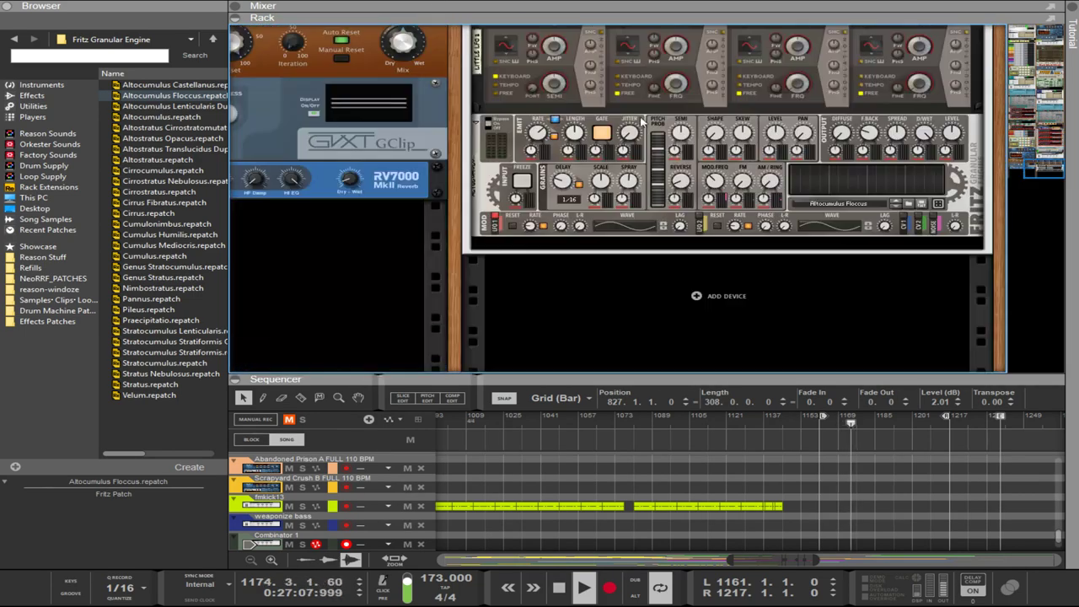
scroll(674, 220, down, 2)
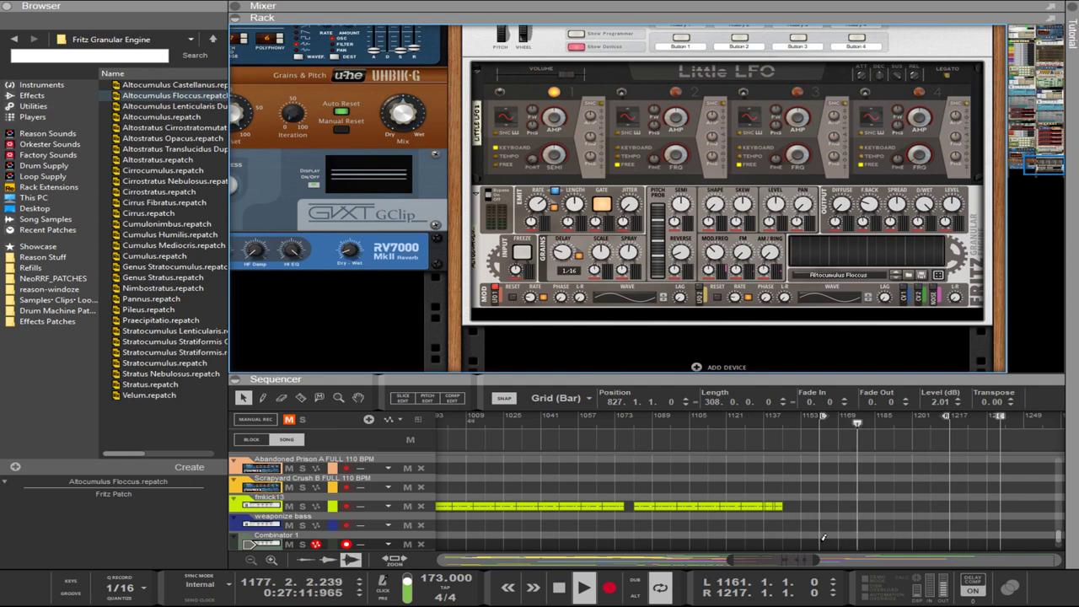
- Create a clip on the Combinator 1 lane and open it in an enlarged editor
drag(824, 537, 978, 525)
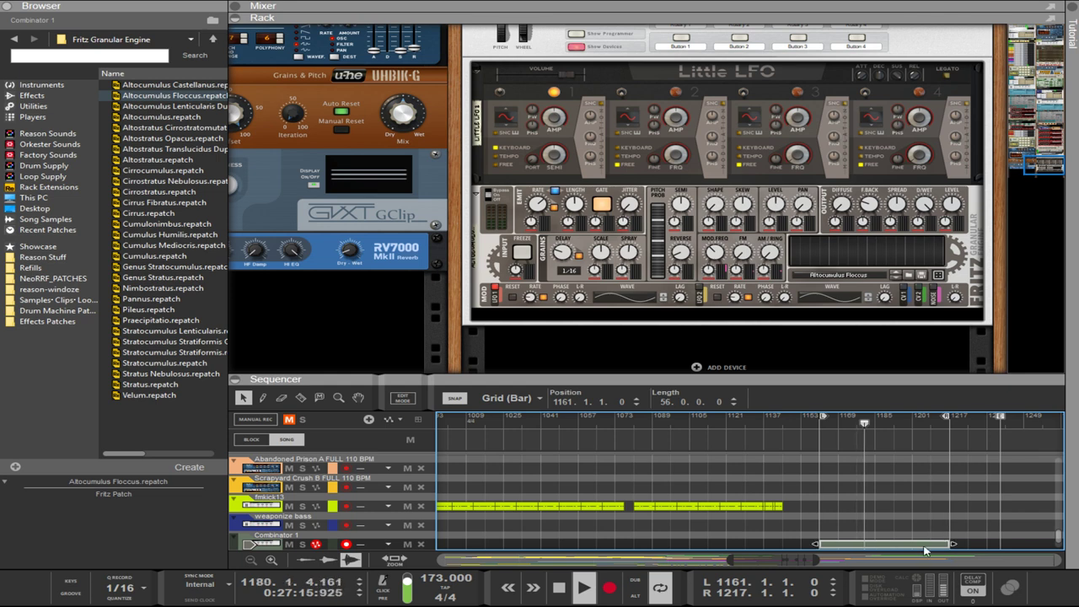
double_click(925, 548)
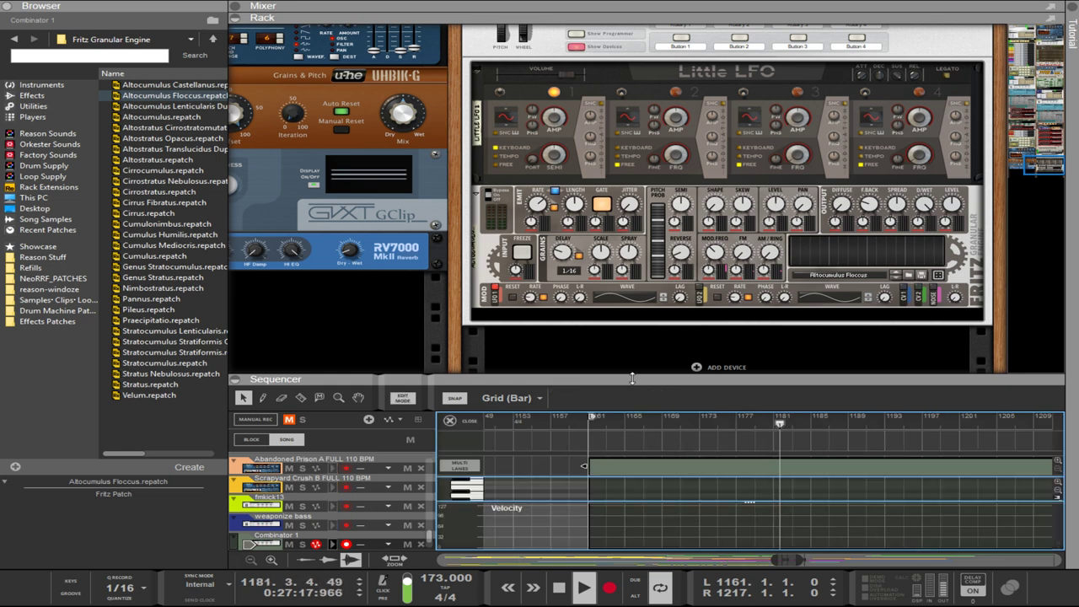
drag(633, 378, 632, 26)
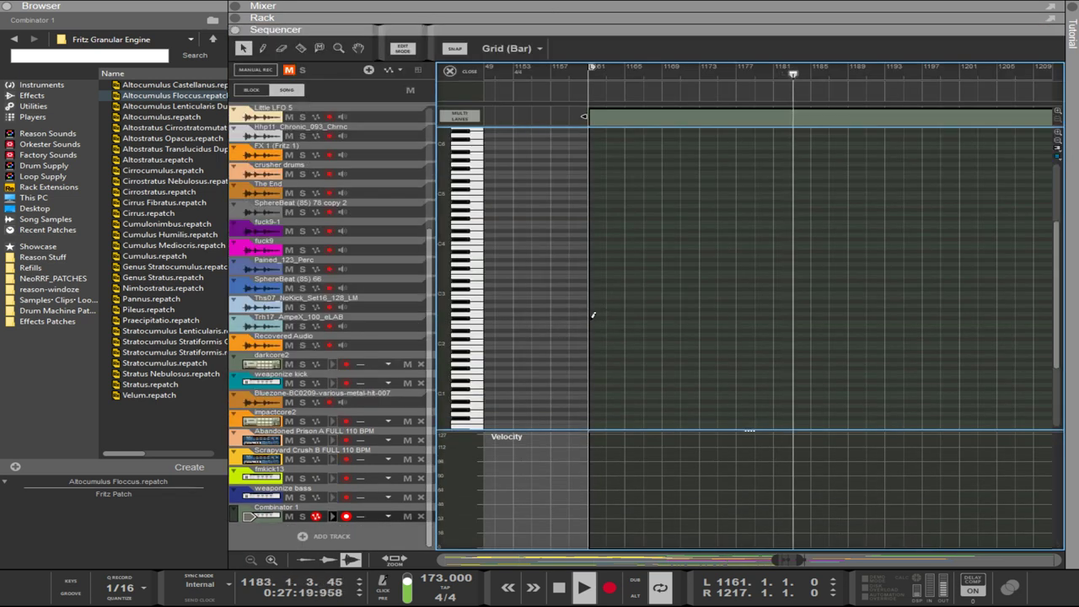
- Draw one F#2 note at velocity 100 spanning 56 bars from bar 1161
drag(593, 316, 984, 316)
drag(1052, 317, 894, 307)
click(887, 81)
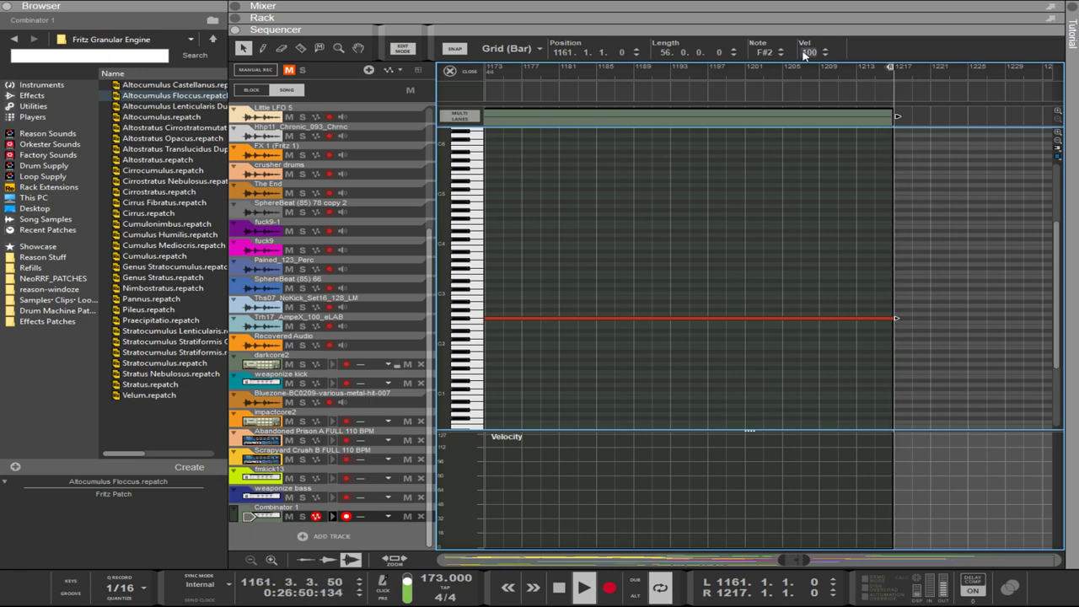
drag(774, 29, 774, 442)
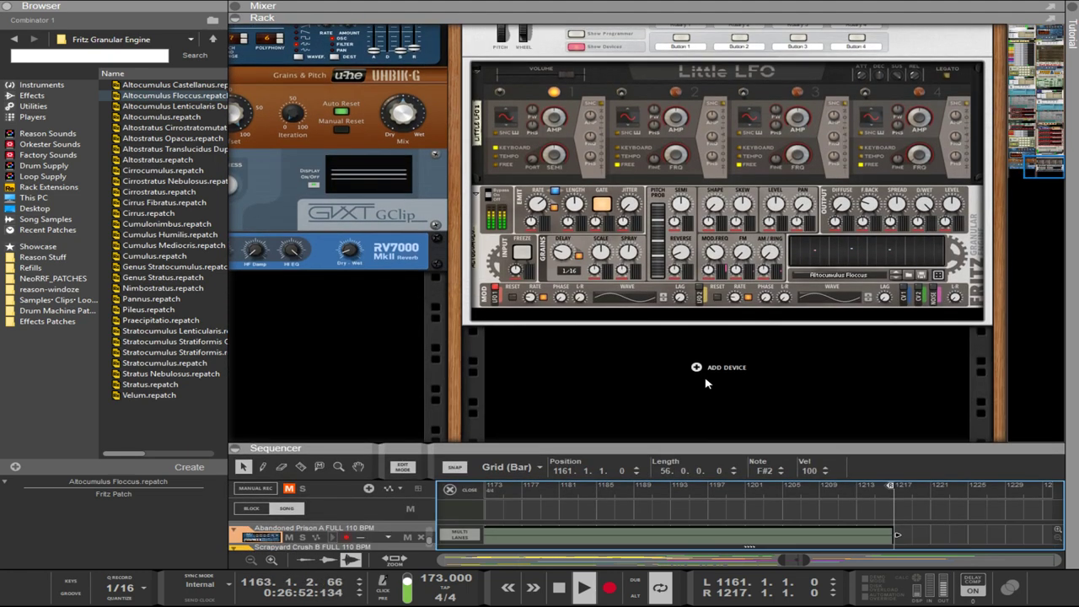
- Select Fritz Granular in the Combinator and flip the rack to its rear cabling
scroll(704, 356, up, 2)
scroll(707, 341, up, 1)
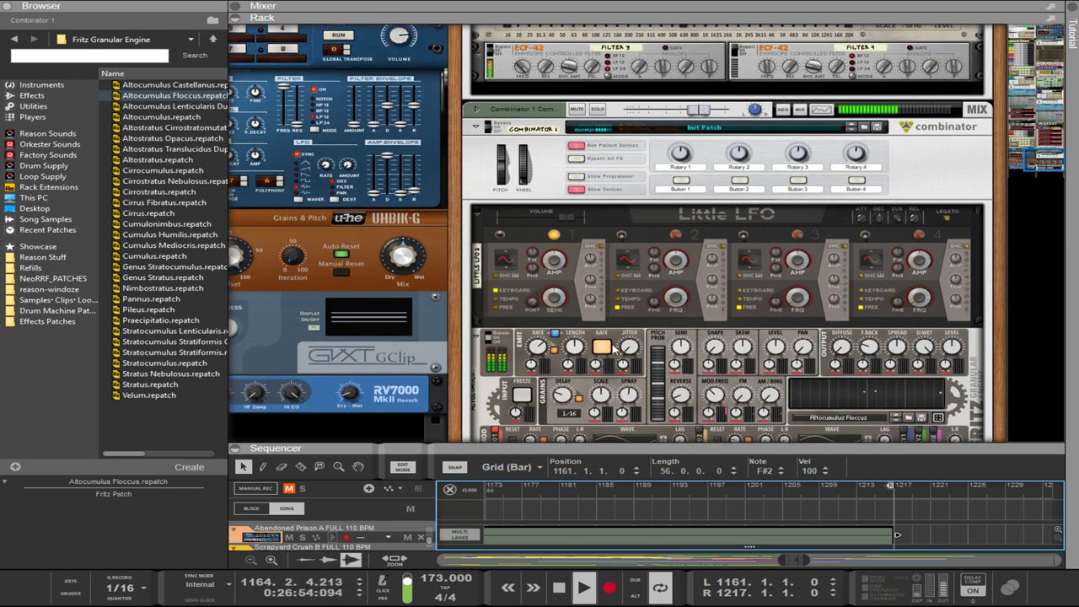
scroll(613, 348, down, 1)
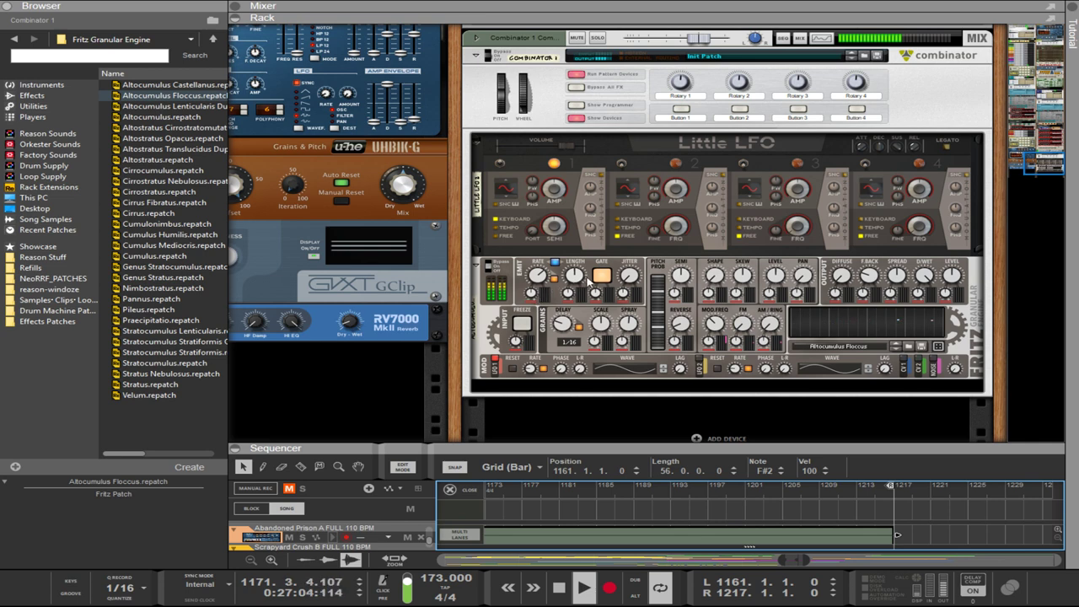
click(927, 278)
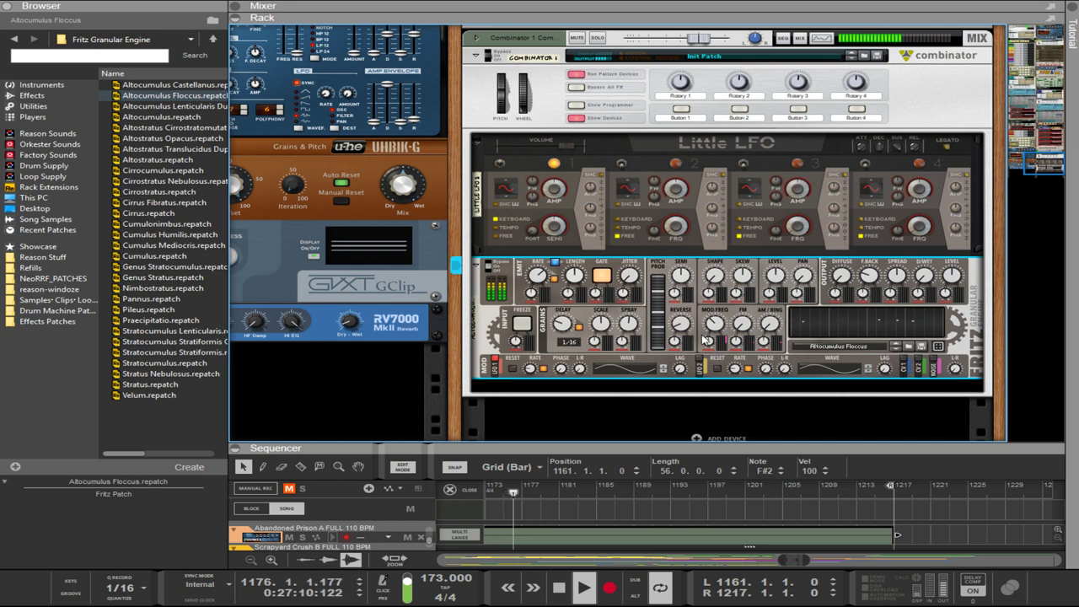
key(Tab)
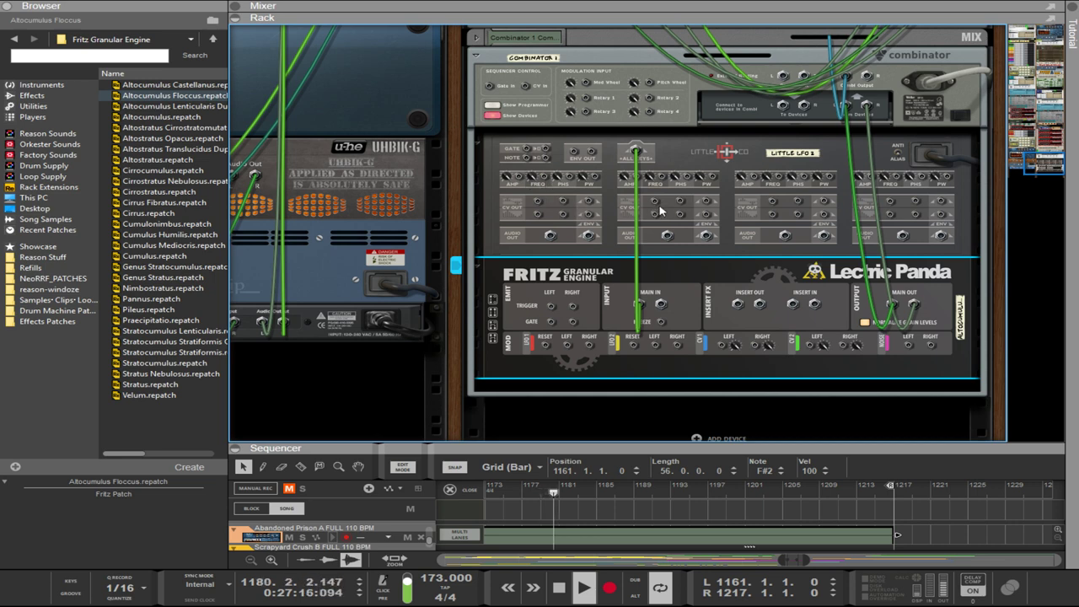
- Set Little LFO's LFO 1 semitone amount to about 22.95 and LFO 2 rate to 3/16
drag(654, 200, 545, 178)
key(Tab)
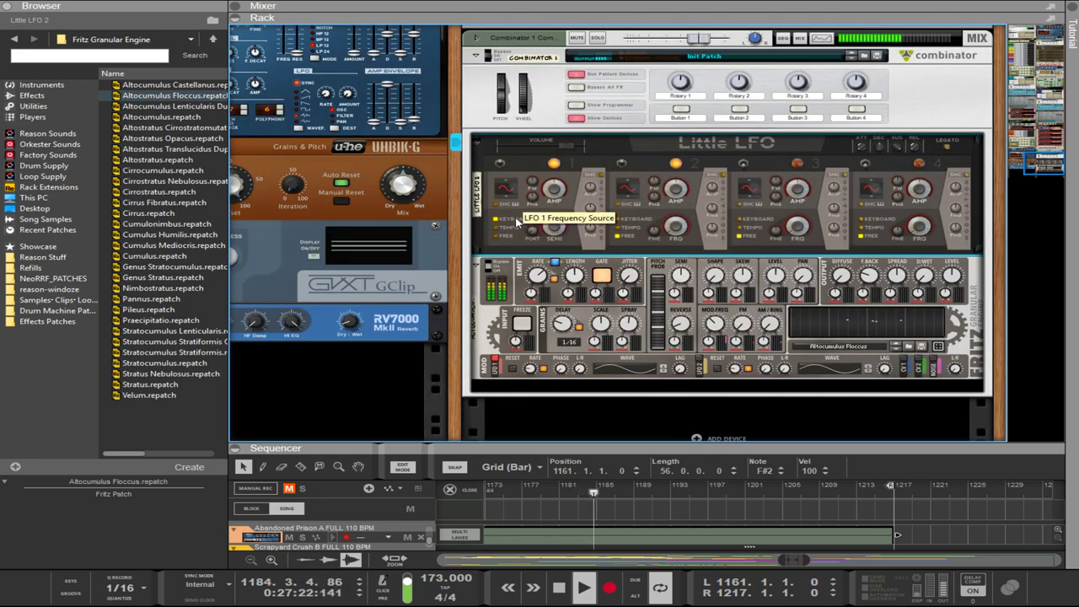
drag(550, 221, 534, 169)
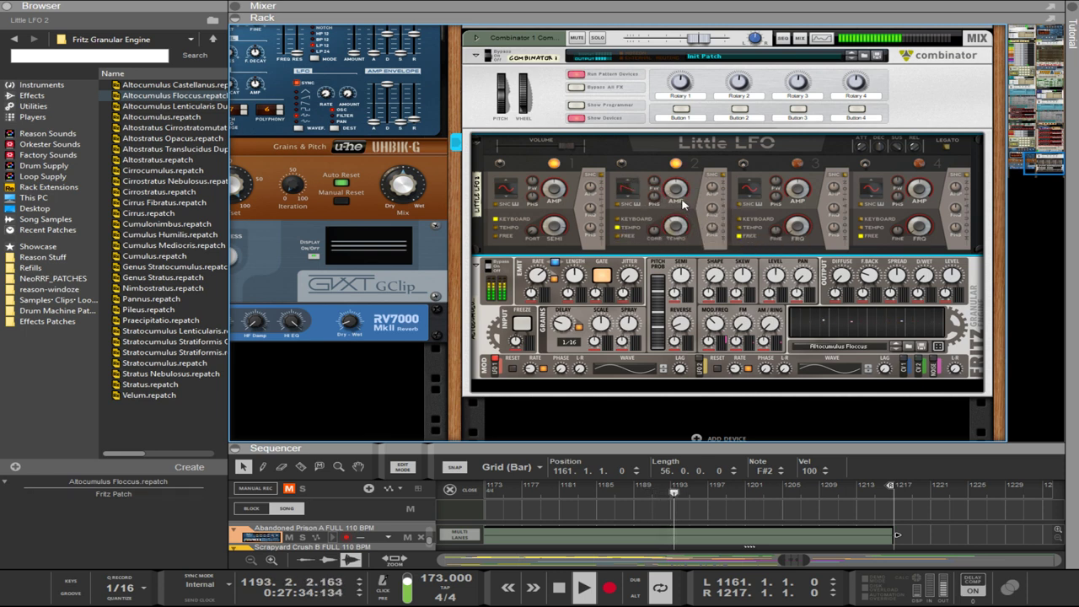
drag(672, 225, 659, 148)
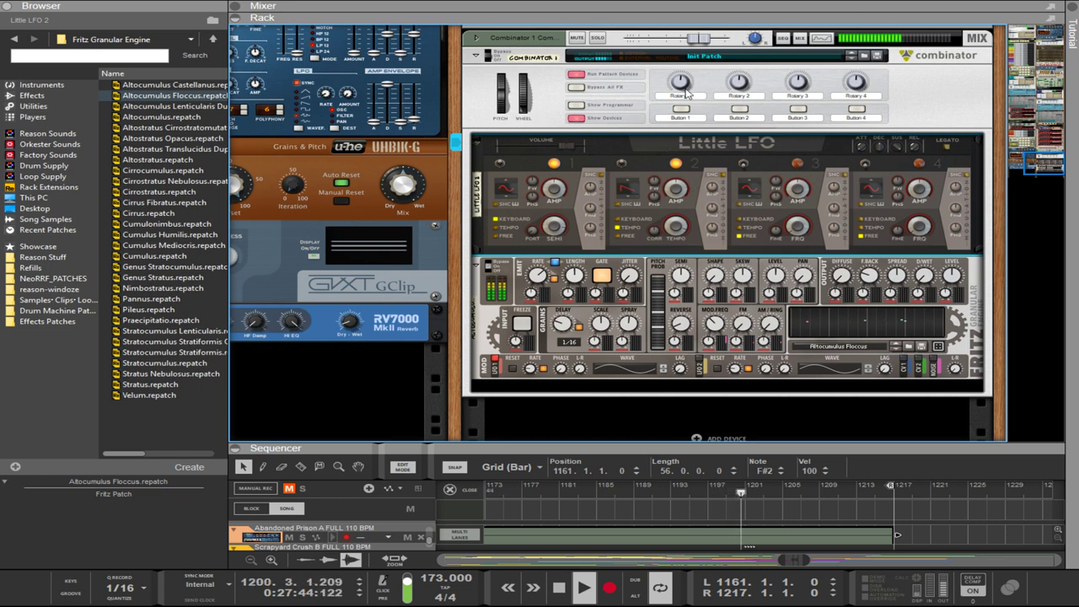
- Lower the Combinator's mixer level to -4.78 dB
click(698, 39)
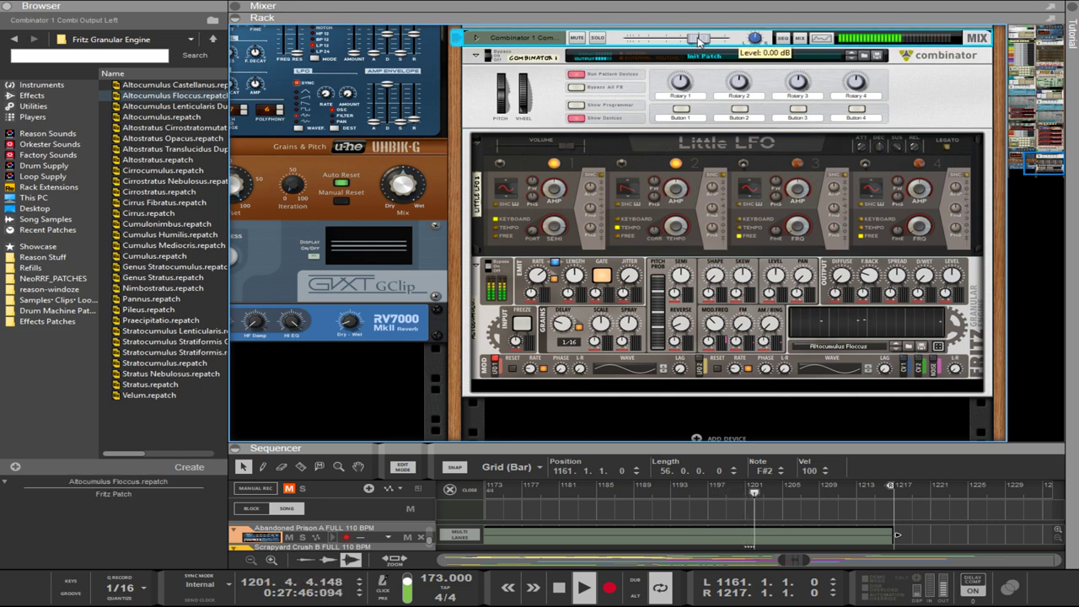
drag(698, 39, 688, 41)
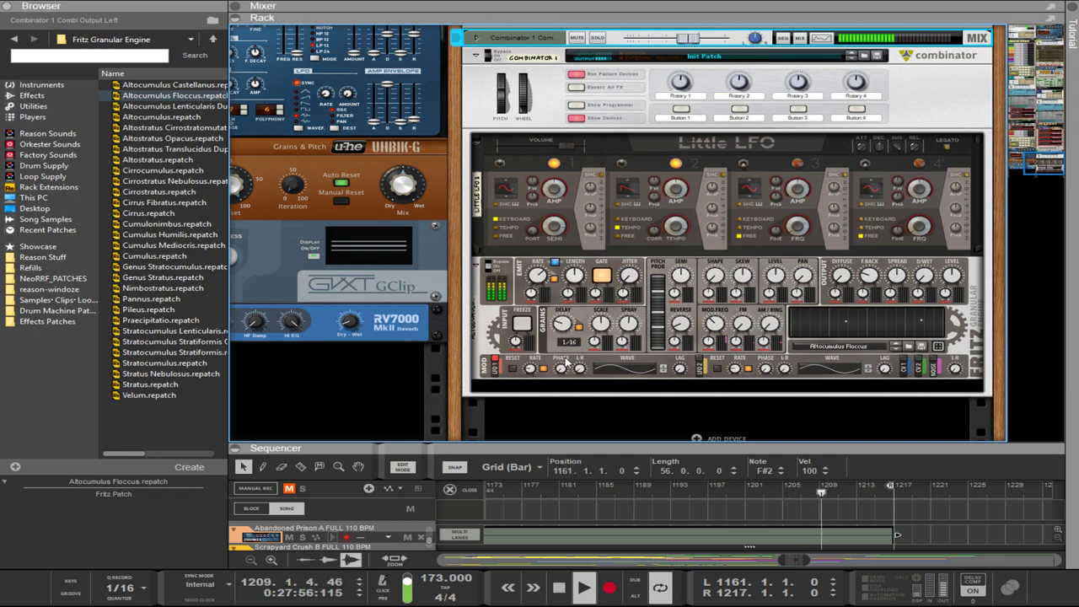
key(Tab)
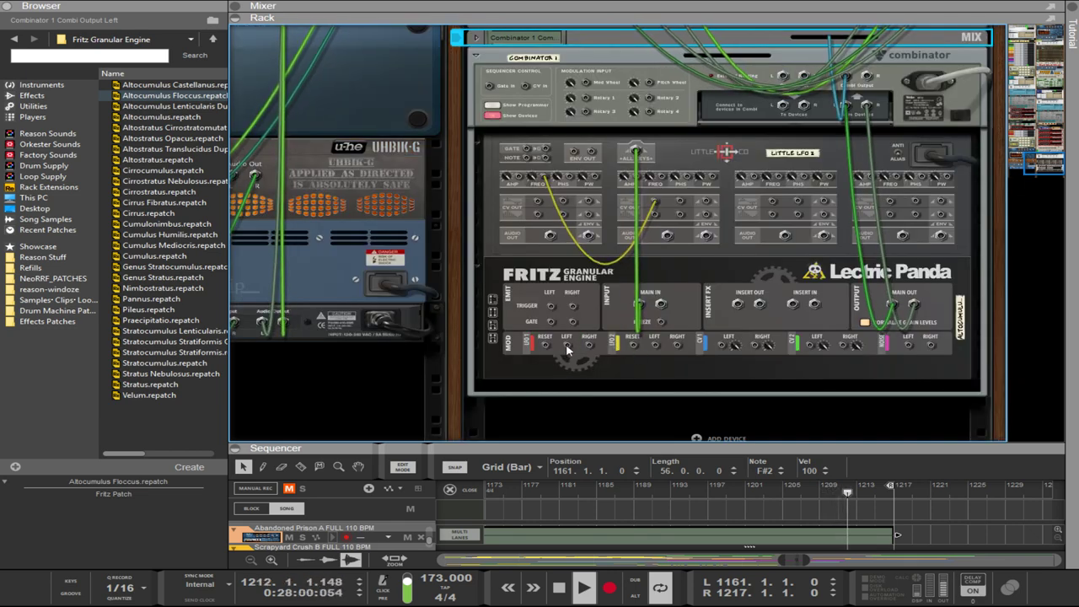
key(Tab)
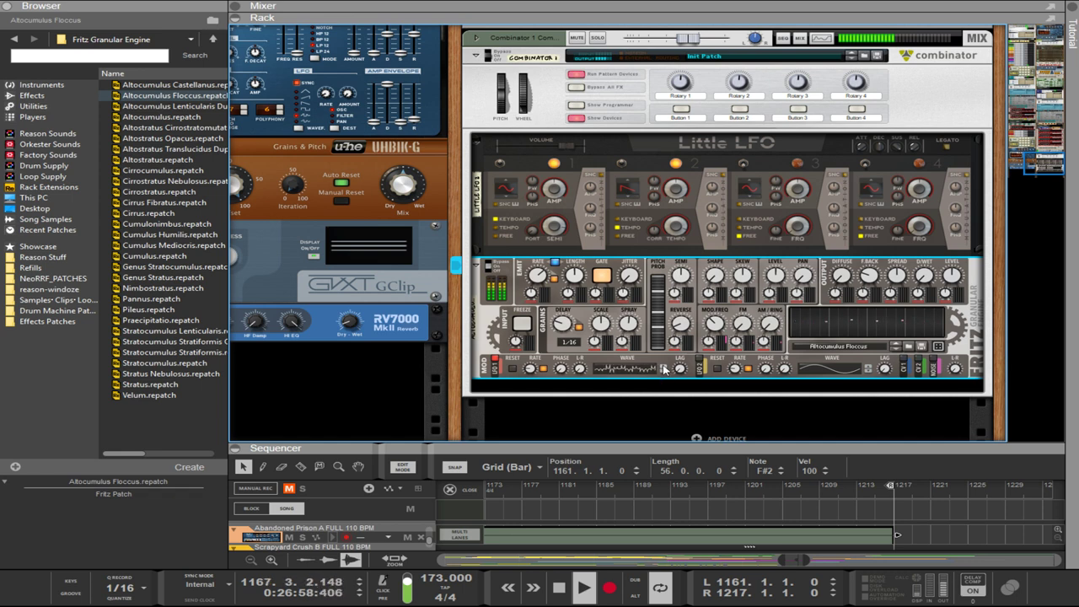
- Cable a Fritz modulation output into Little LFO's pulse-width input and face the rack front
key(Tab)
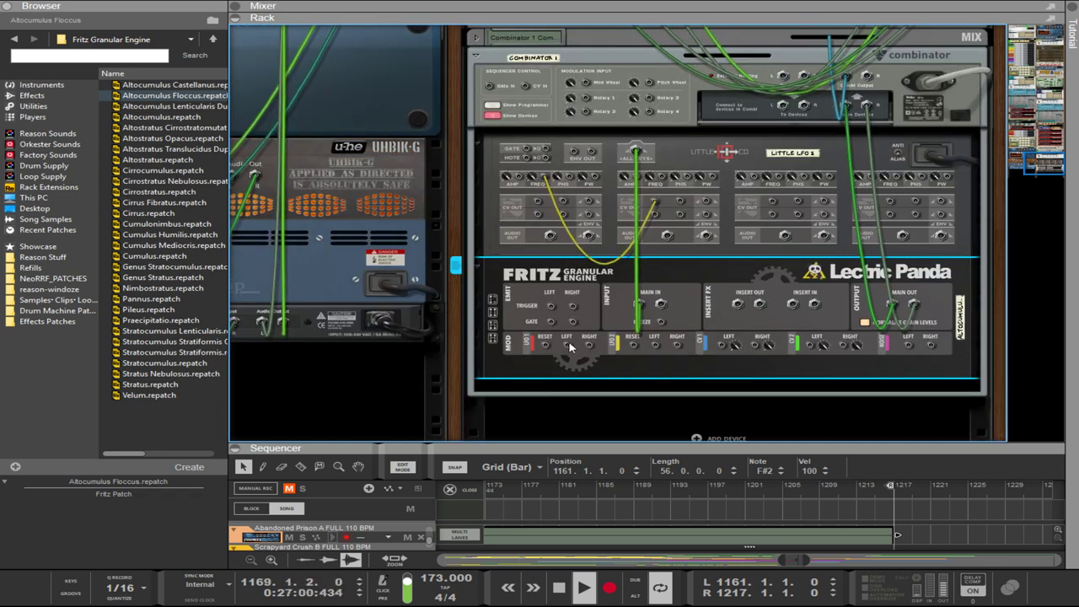
drag(569, 346, 713, 180)
key(Tab)
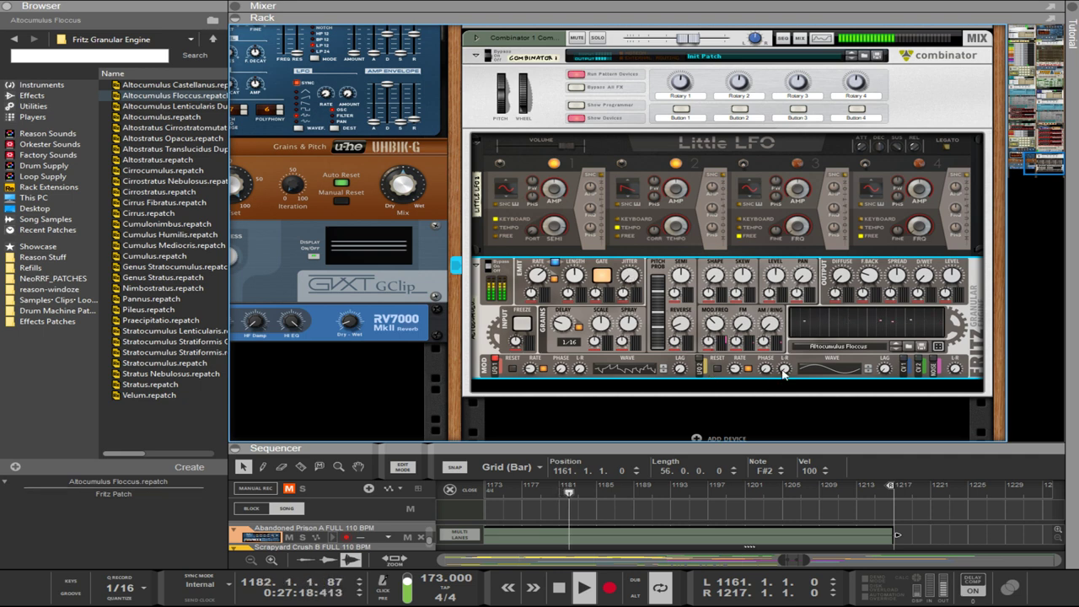
- Switch Fritz LFO 2 to a different waveform, setting its wave value to 50
click(867, 366)
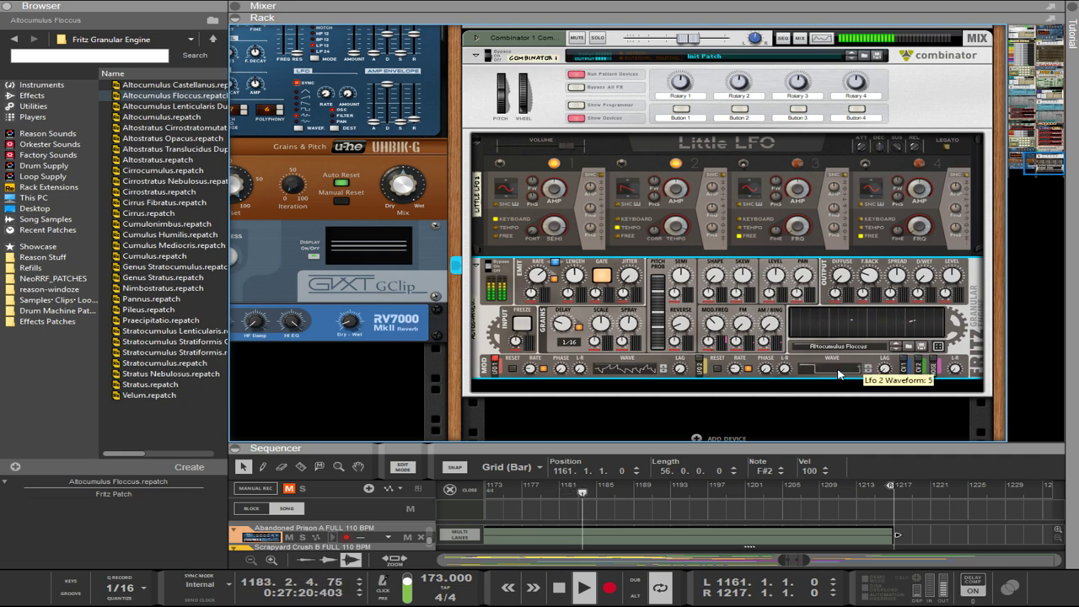
drag(838, 374, 840, 325)
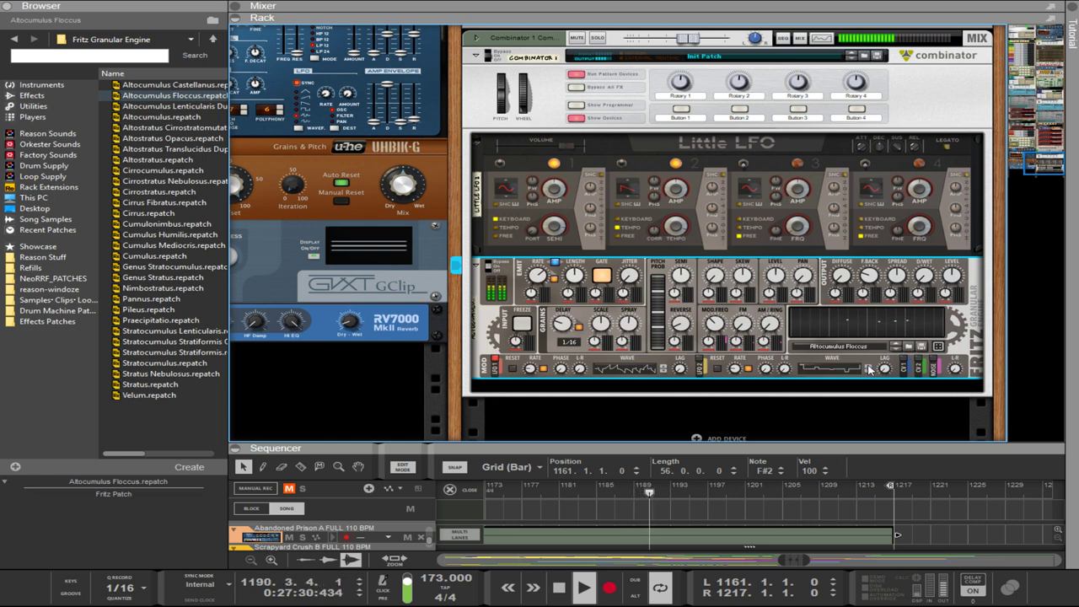
click(868, 366)
click(868, 366)
click(868, 366)
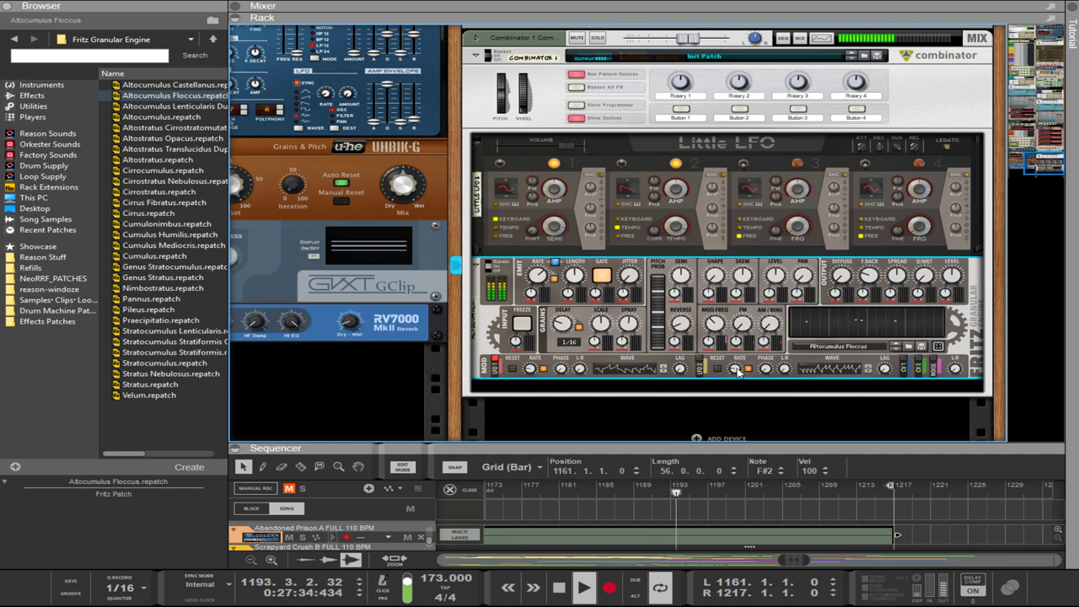
- Retune Fritz's LFO rates, changing LFO 1 from 8/4 to 12/4
drag(736, 369, 738, 377)
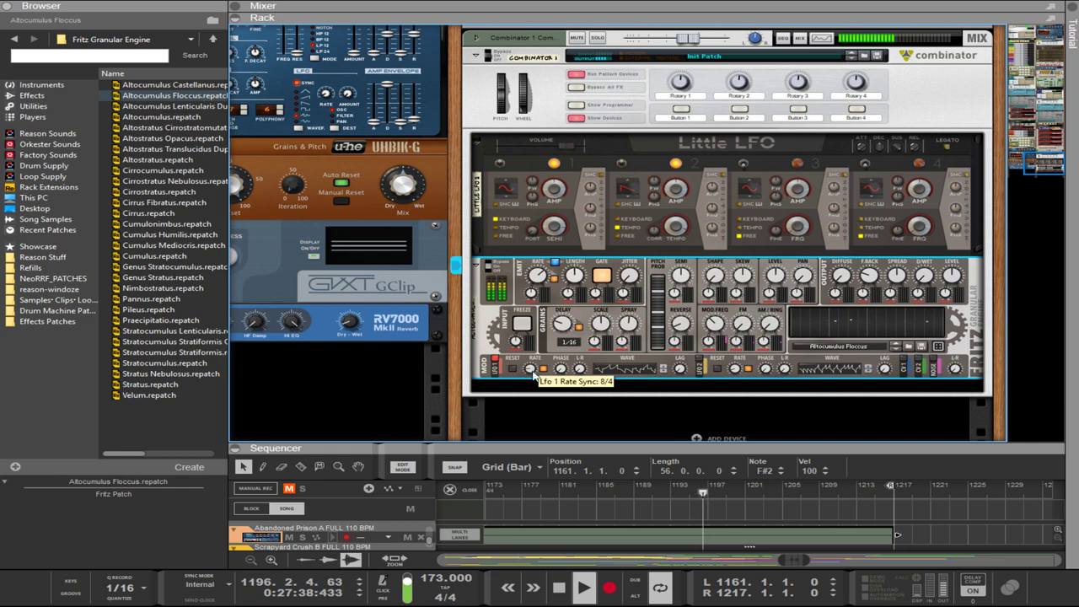
drag(533, 375, 536, 380)
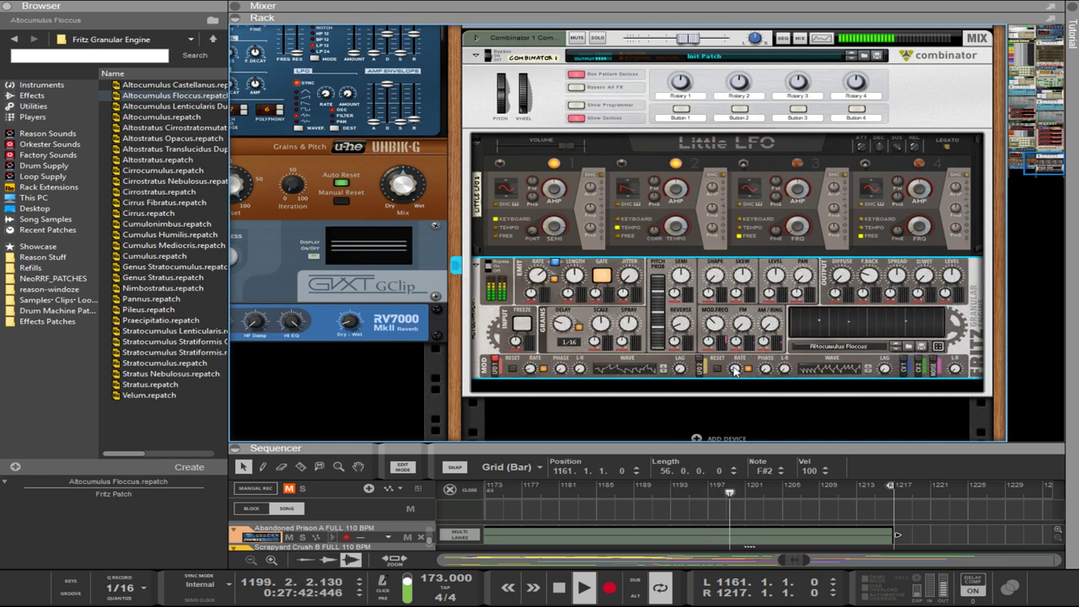
mouse_move(735, 372)
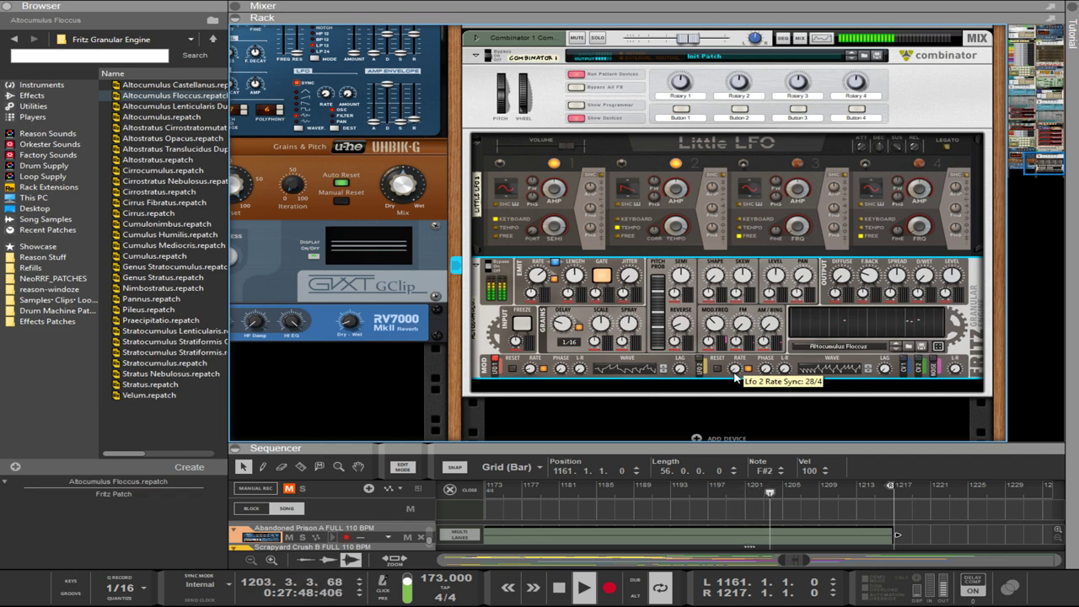
- Patch another Fritz LFO output over to the Little LFO on the rack's rear
key(Tab)
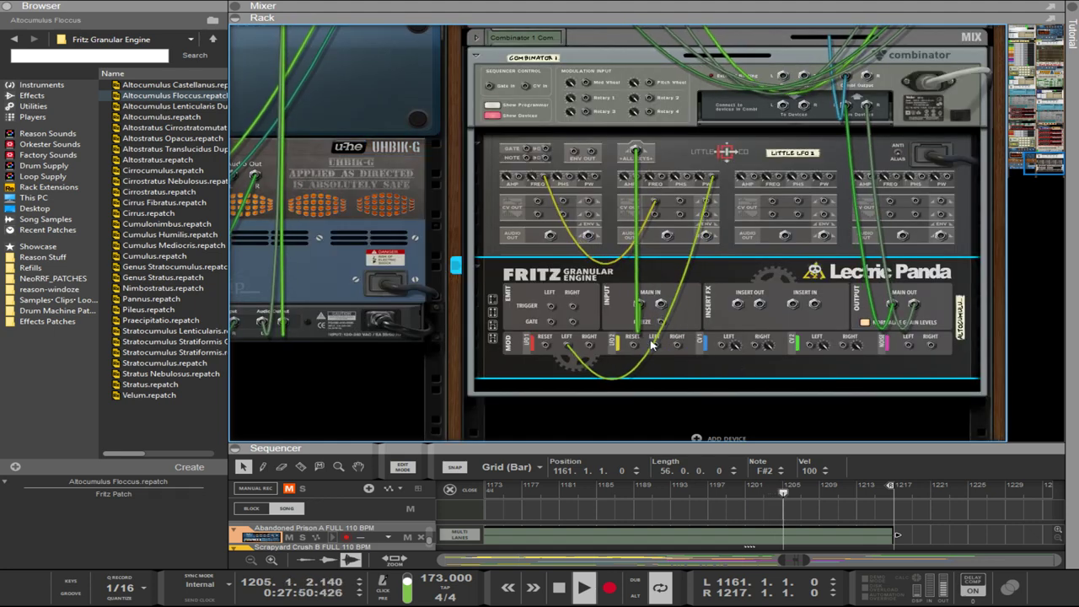
drag(657, 347, 648, 245)
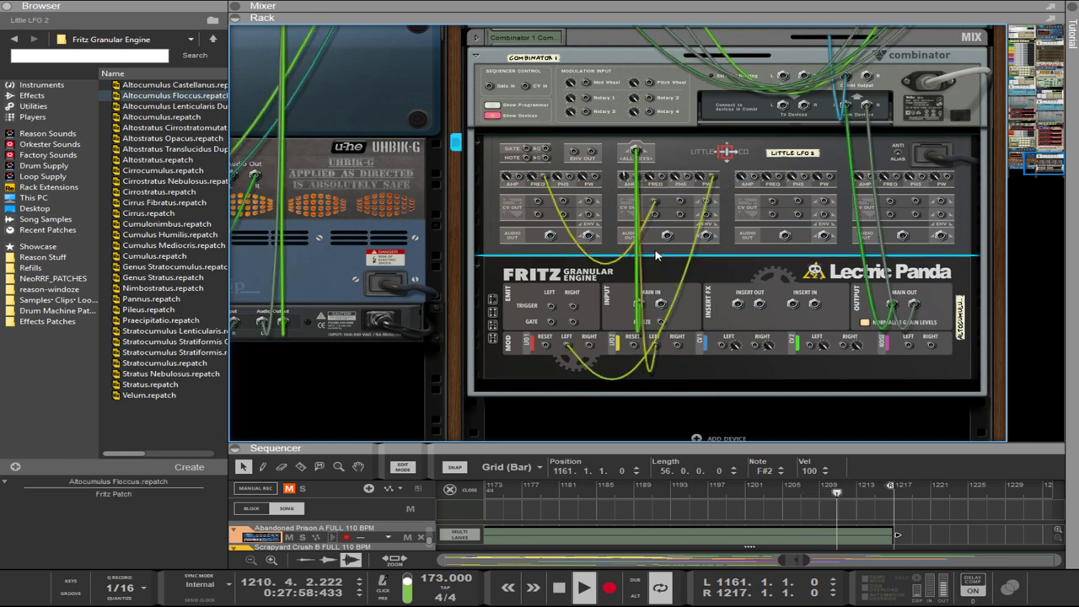
key(Tab)
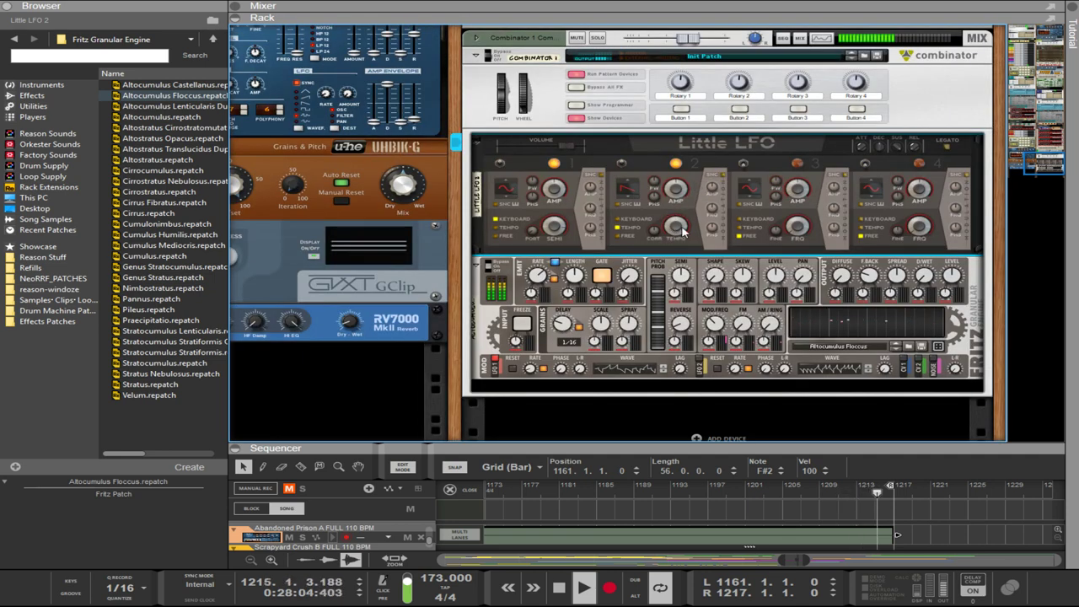
mouse_move(676, 228)
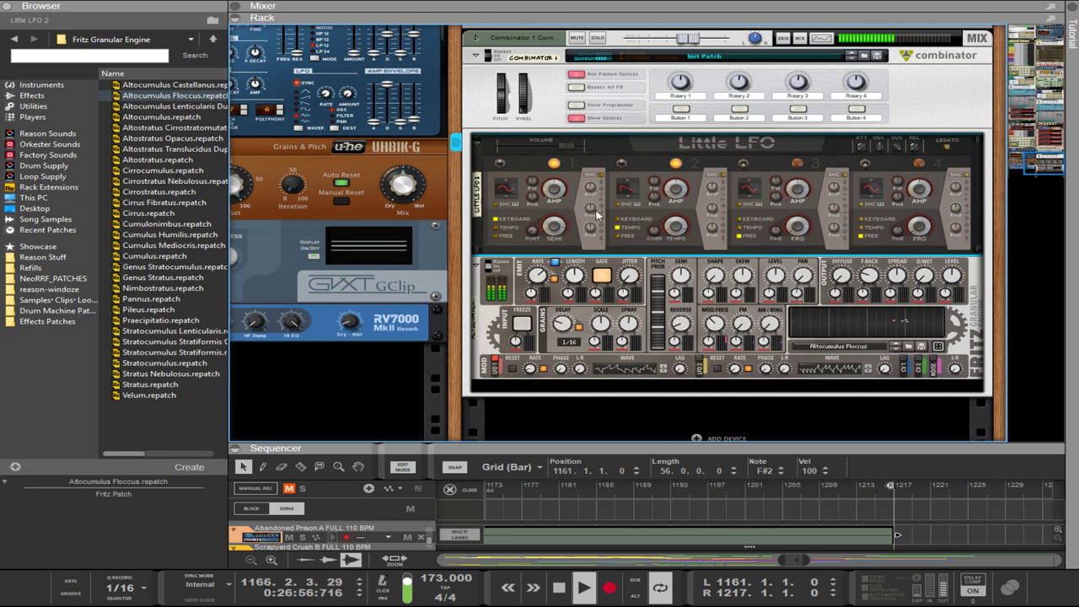
key(Tab)
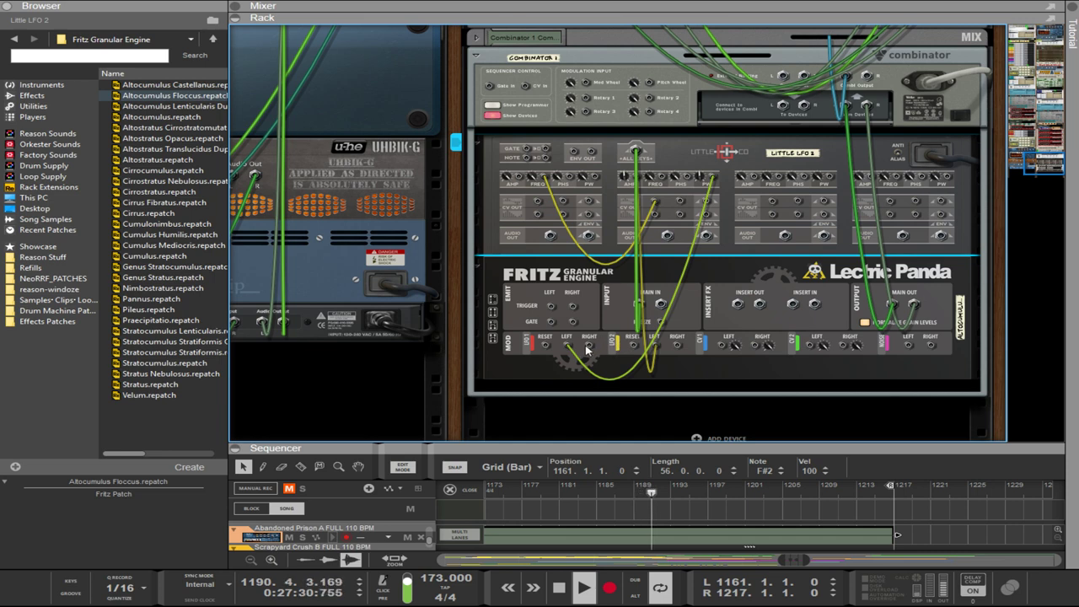
- Run a cable from Fritz's LFO1 Right output and select Combinator 1 to receive the VoltCB-1
drag(587, 347, 672, 289)
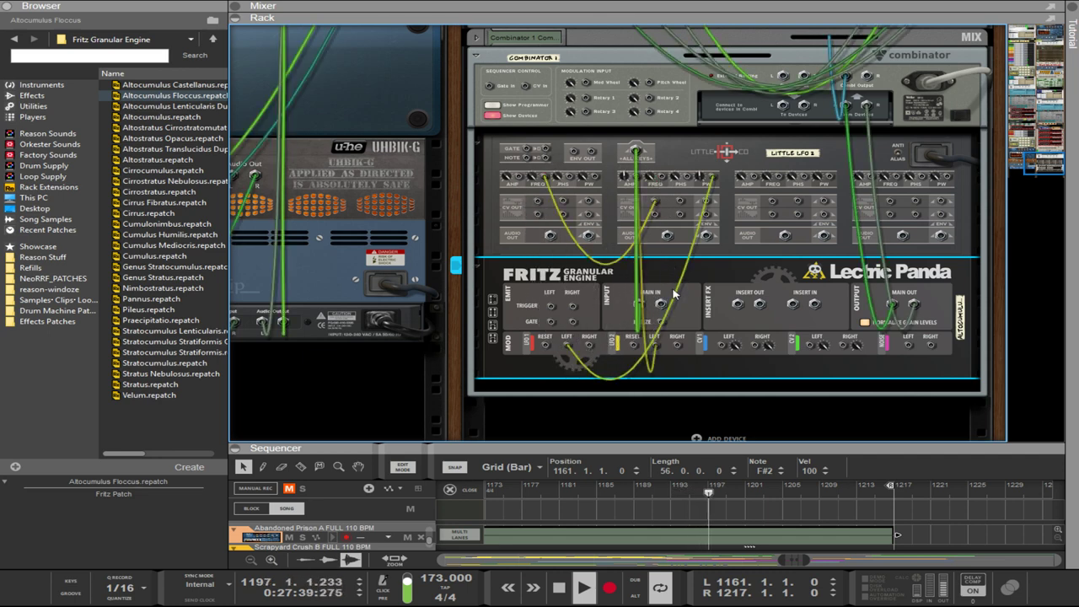
click(681, 396)
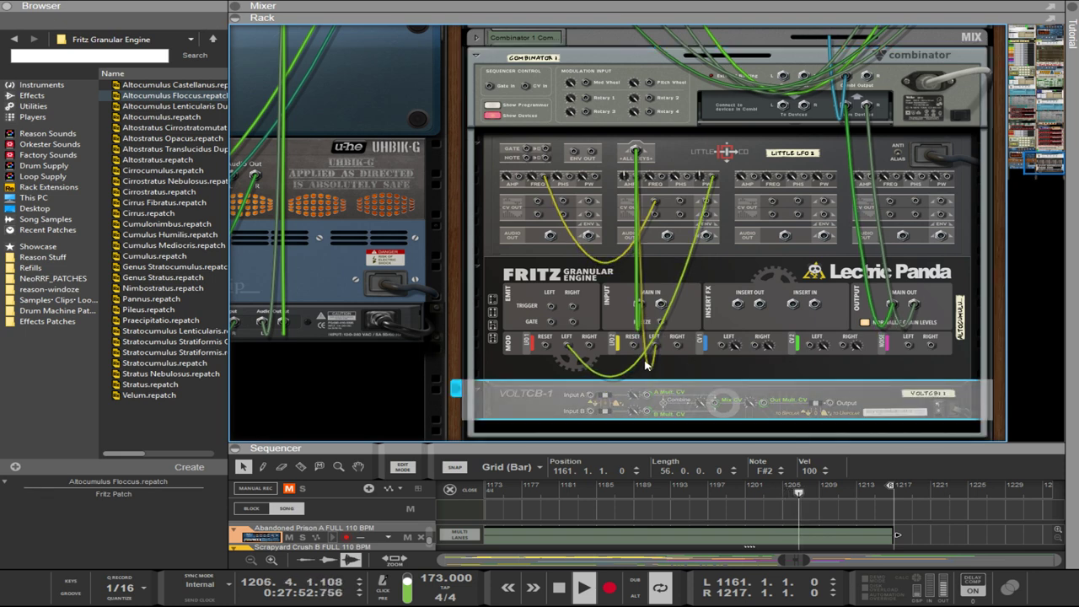
- Cable Fritz LFO1/LFO2 Right outputs into VoltCB-1 and its output to Little LFO's FREQ input
drag(589, 346, 648, 395)
drag(677, 346, 648, 412)
click(610, 399)
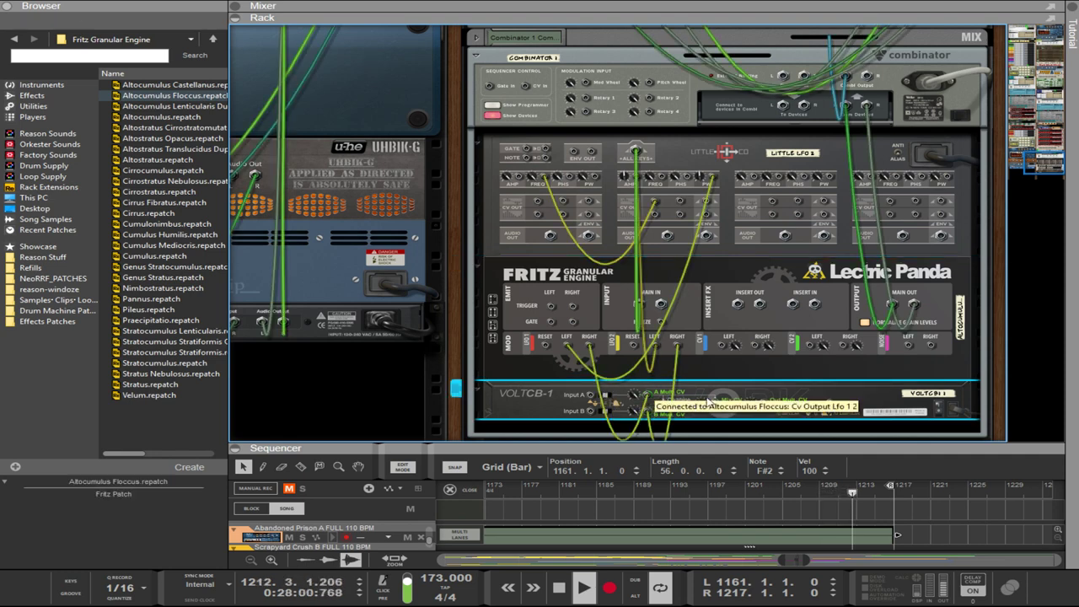
drag(839, 407, 666, 175)
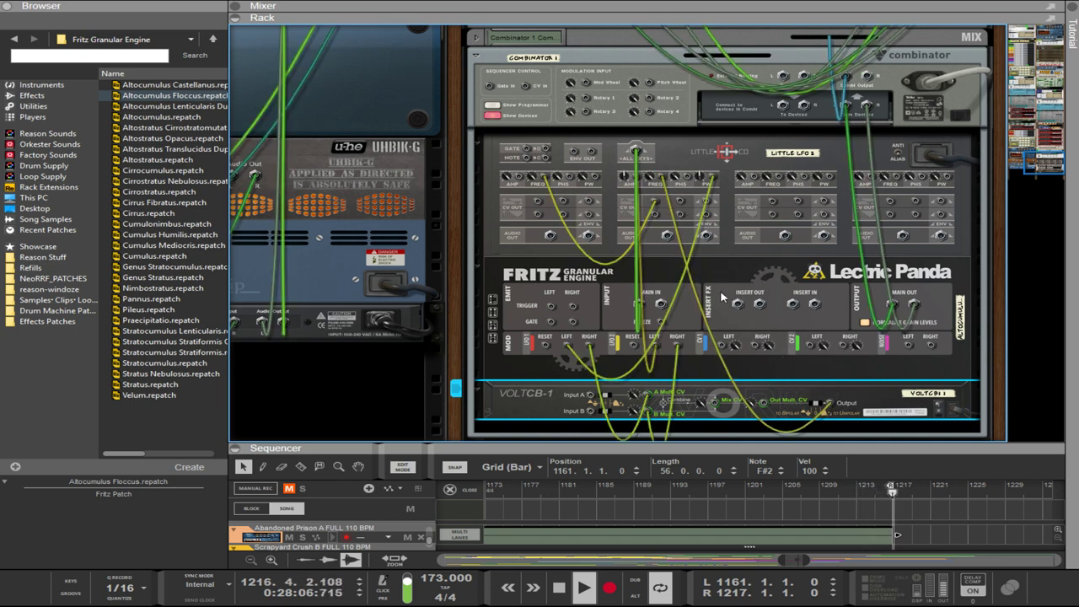
key(Tab)
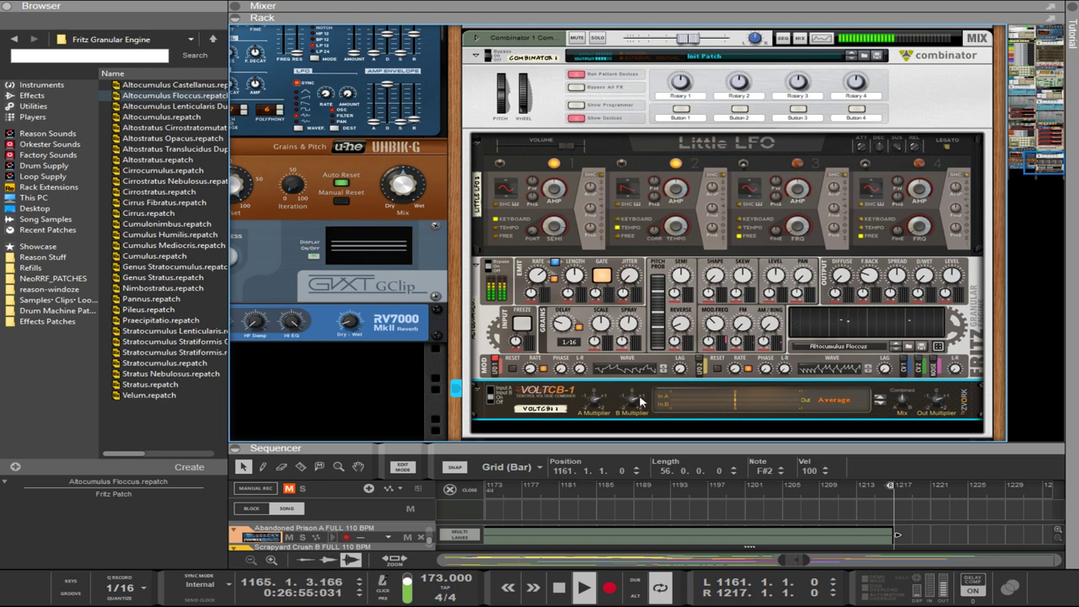
- Move the LFO cables onto VoltCB-1 Inputs A and B, show all cables, and select Little LFO
key(Tab)
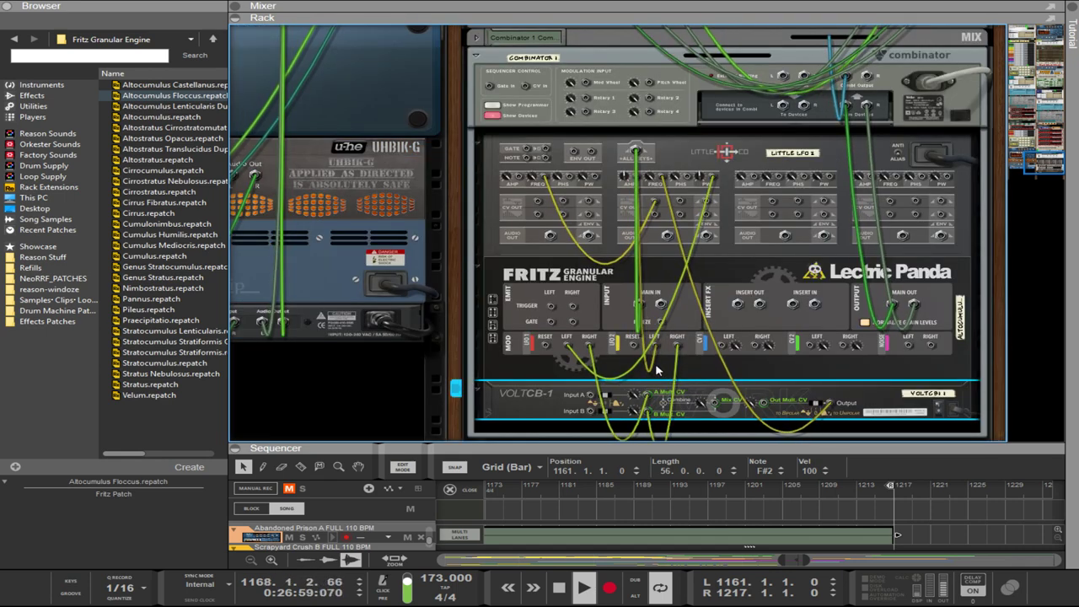
key(Tab)
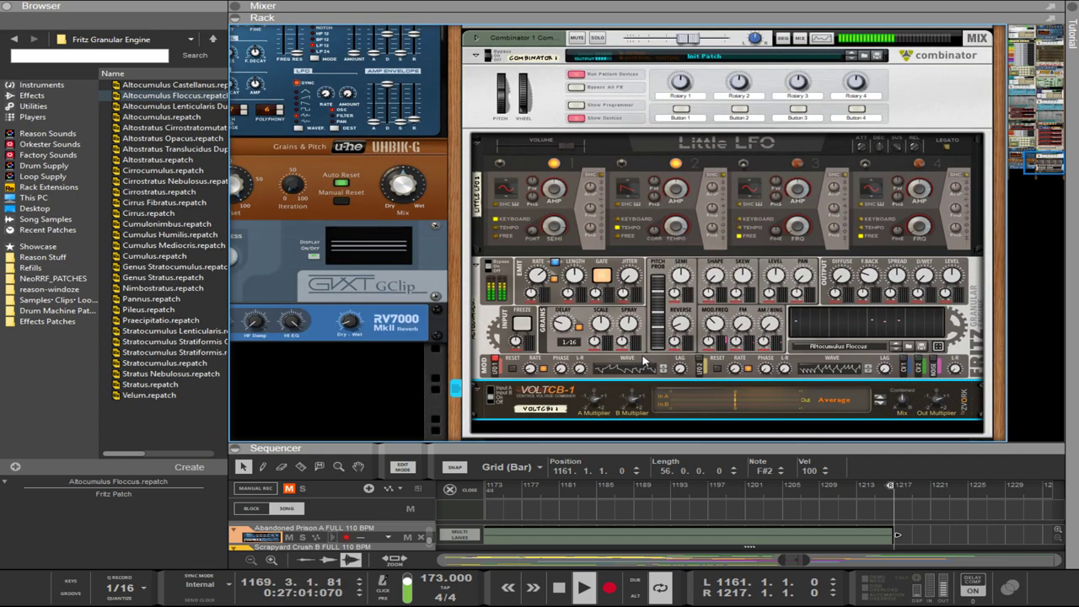
key(Tab)
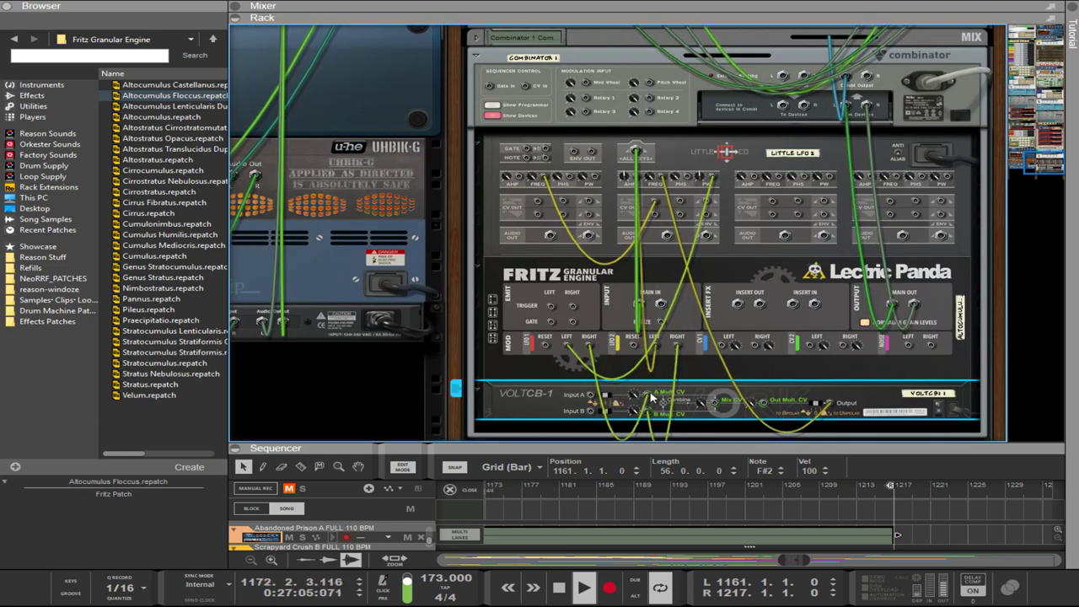
drag(648, 396, 628, 418)
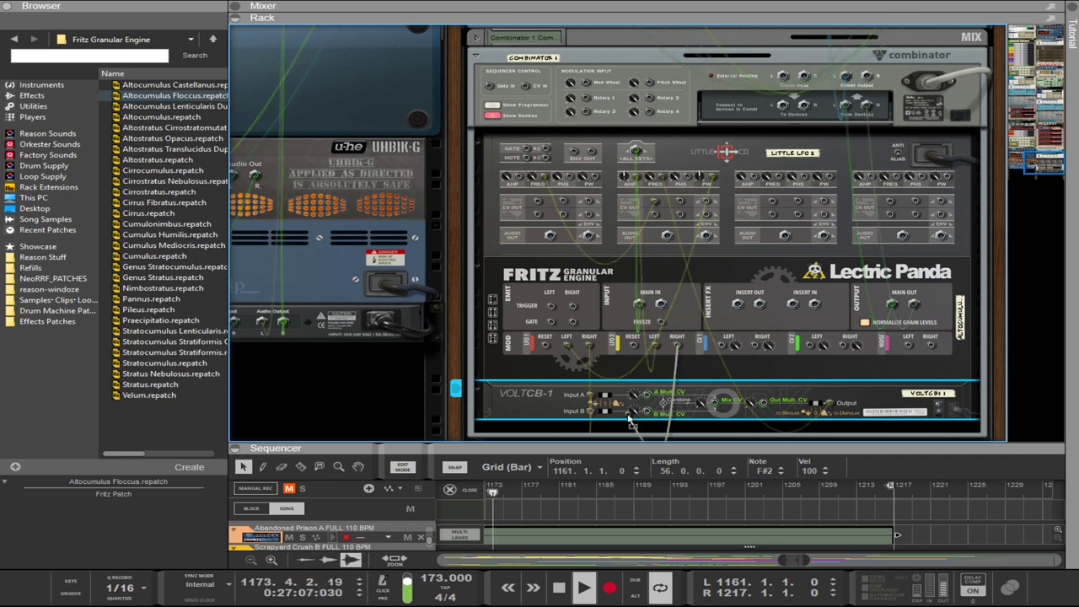
key(k)
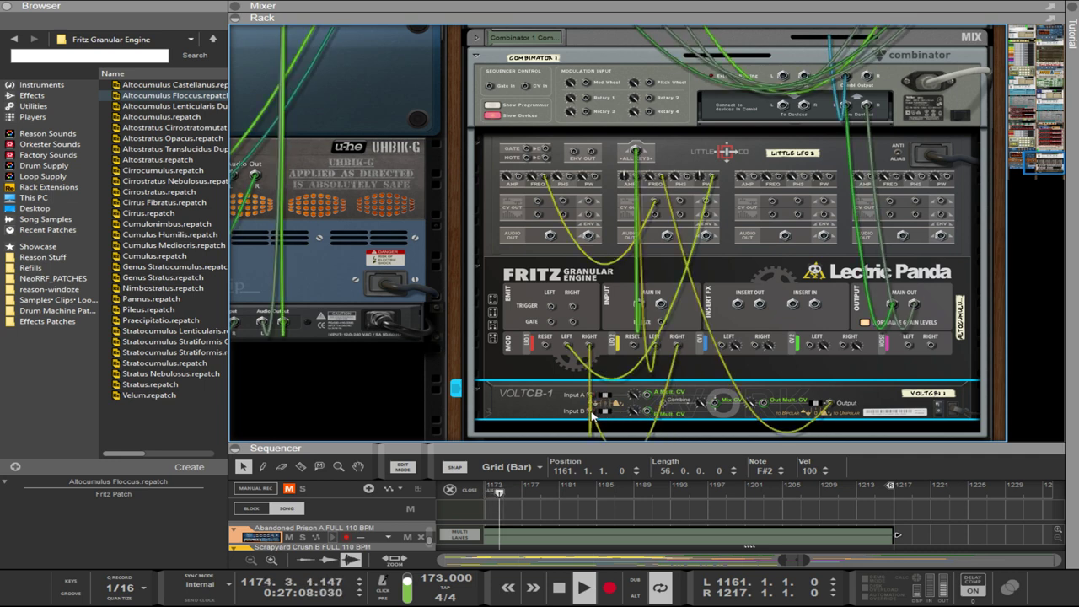
click(642, 188)
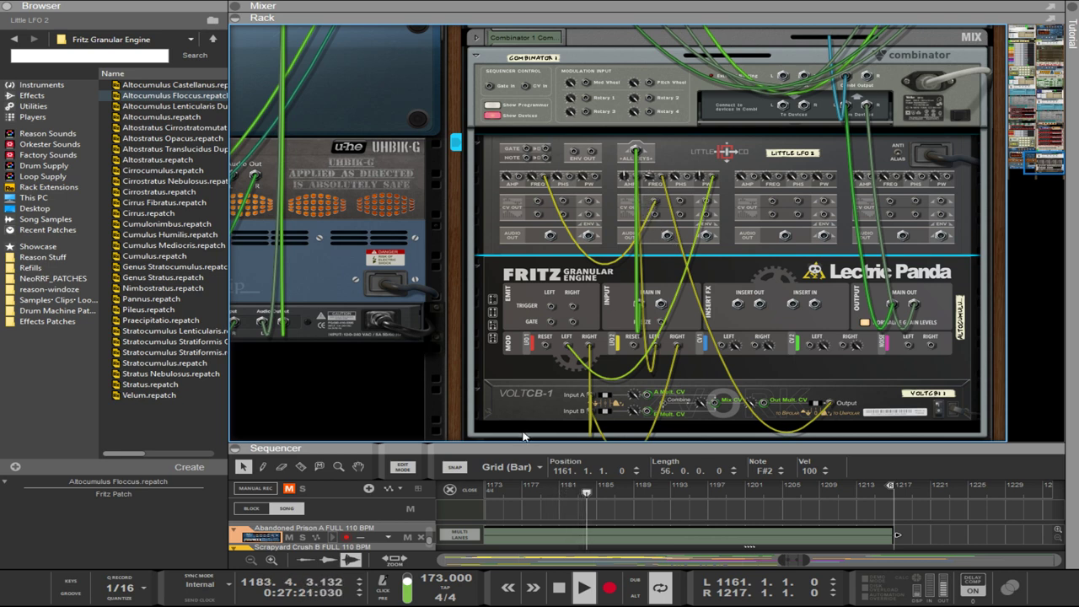
key(Tab)
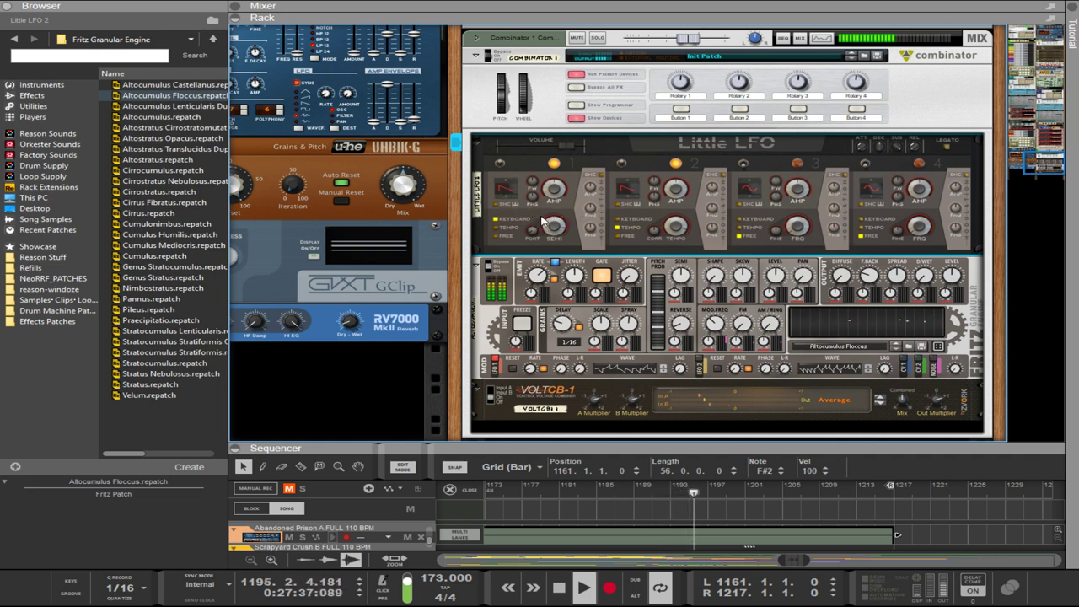
- Paste a copy of the GClip clipper and raise its clip amount slightly
scroll(559, 350, down, 1)
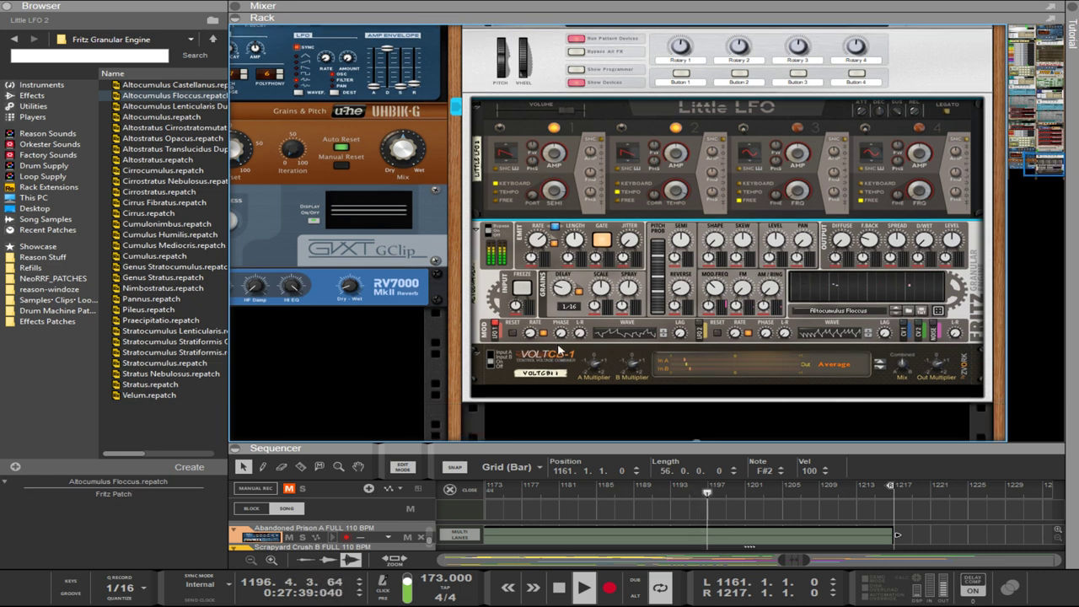
scroll(558, 350, down, 2)
scroll(561, 282, up, 1)
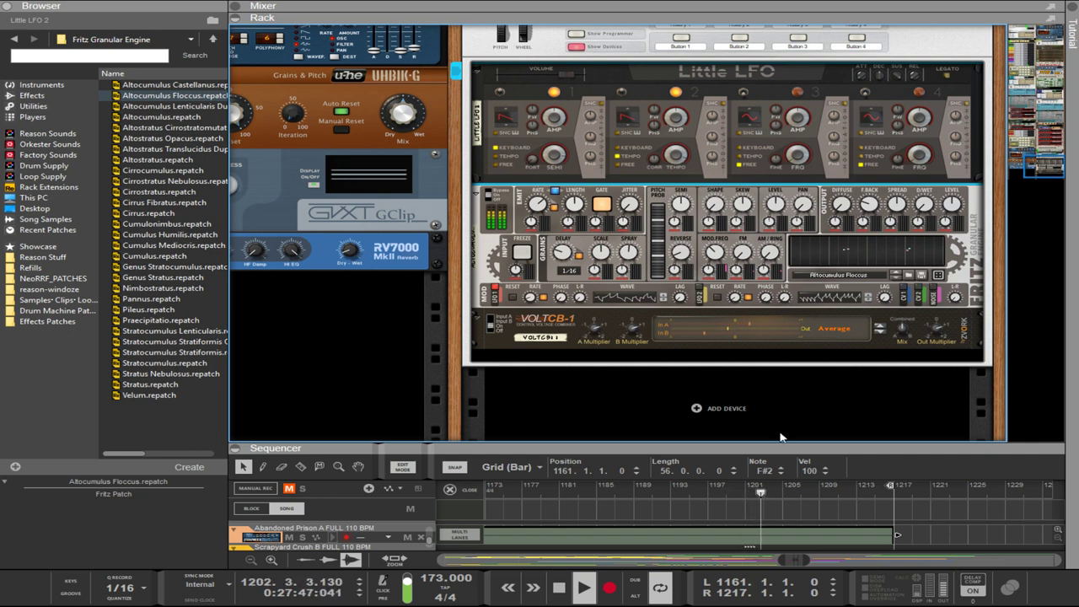
key(ctrl+v)
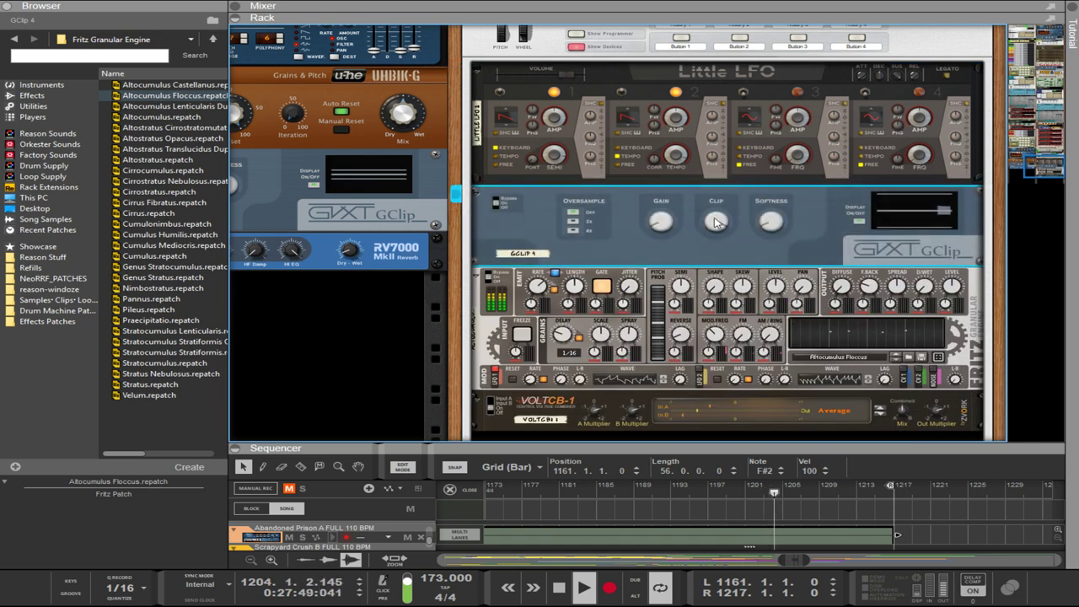
mouse_move(656, 192)
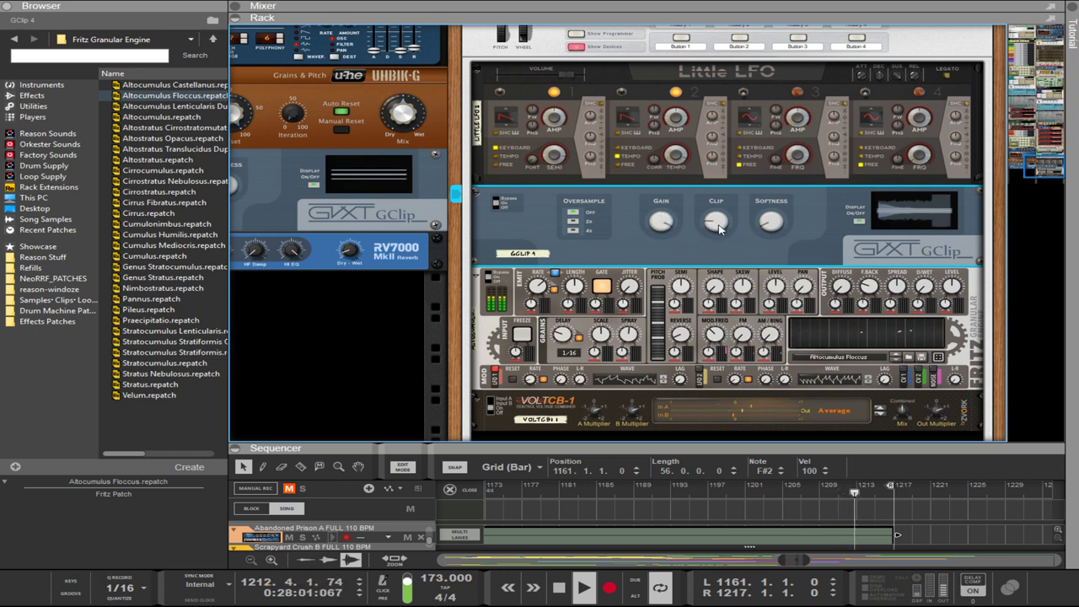
drag(719, 238, 716, 232)
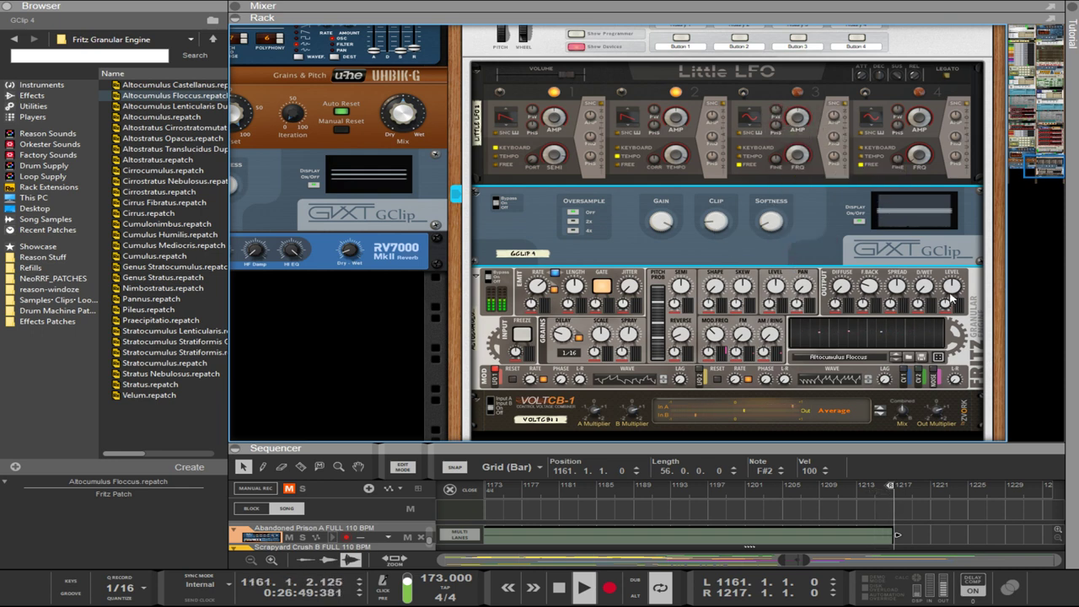
- Set the VOLTCB-1 mode to Compare while auditioning Fritz, GClip and Little LFO
click(952, 289)
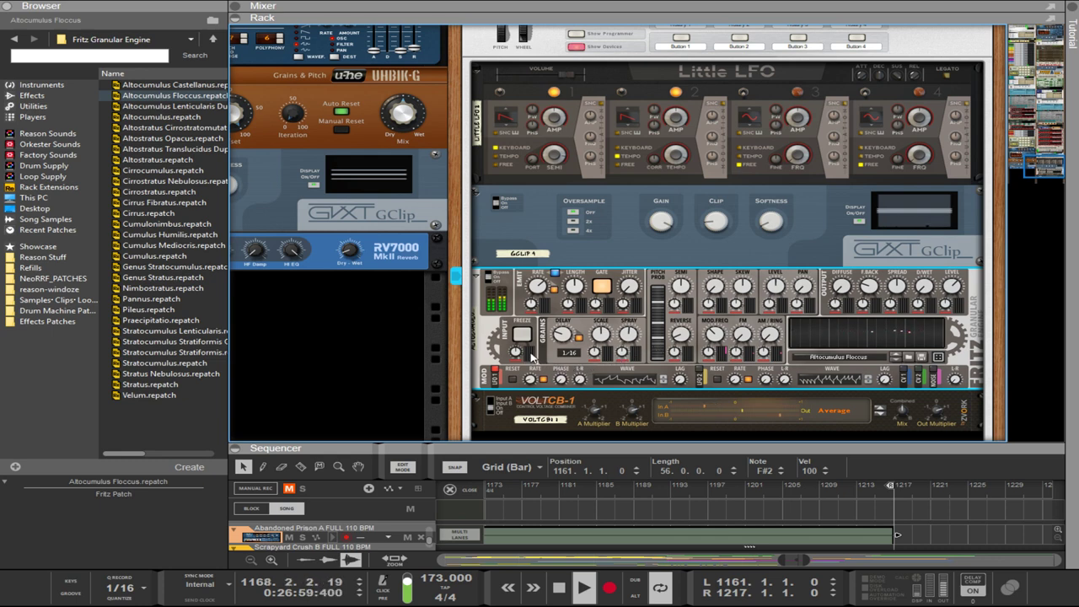
click(881, 410)
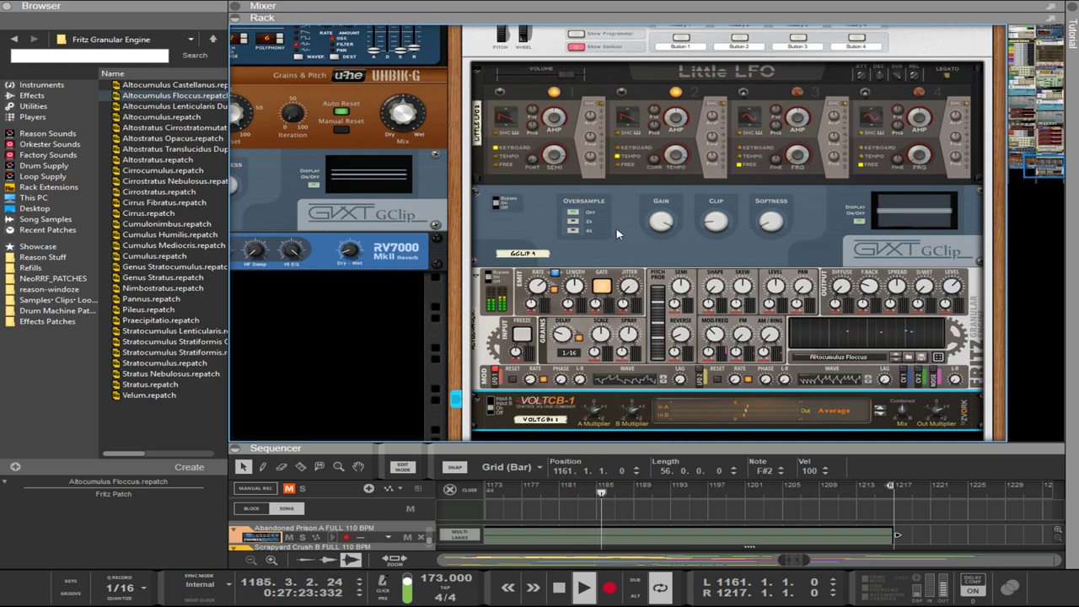
click(573, 234)
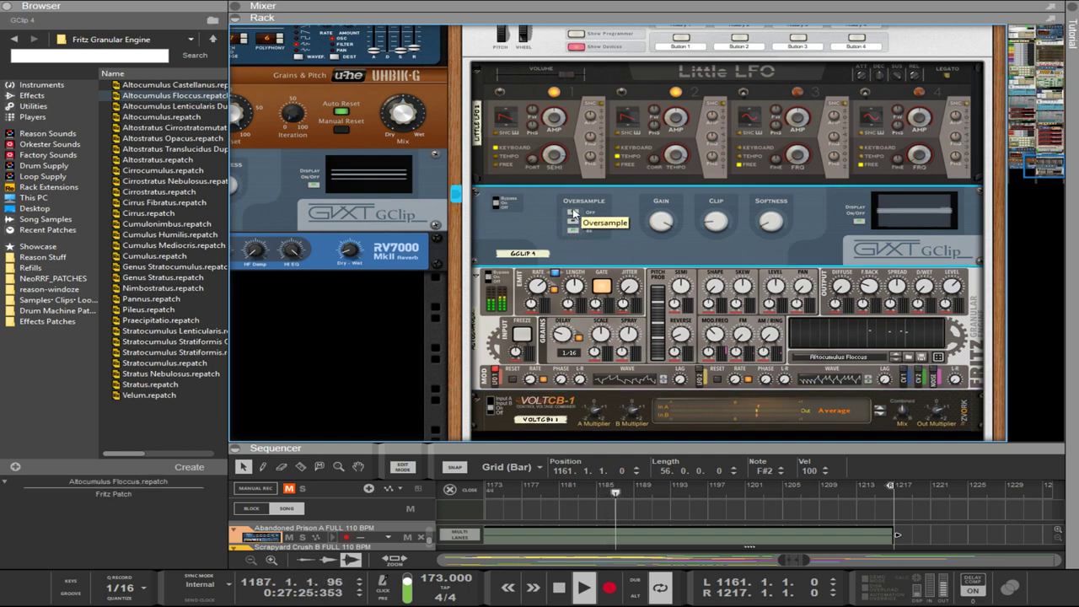
click(504, 126)
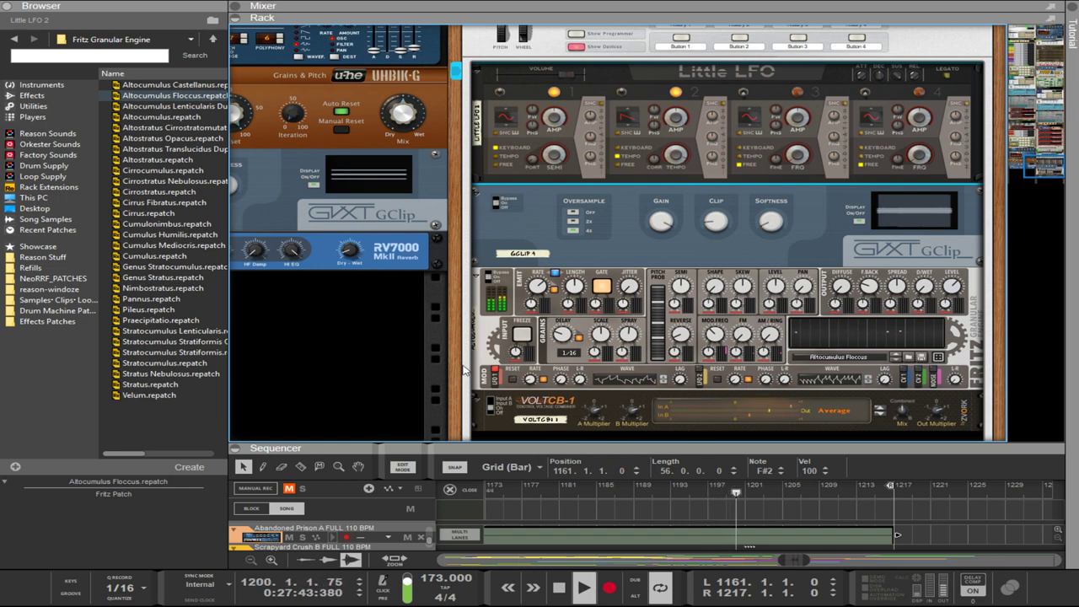
scroll(506, 392, down, 3)
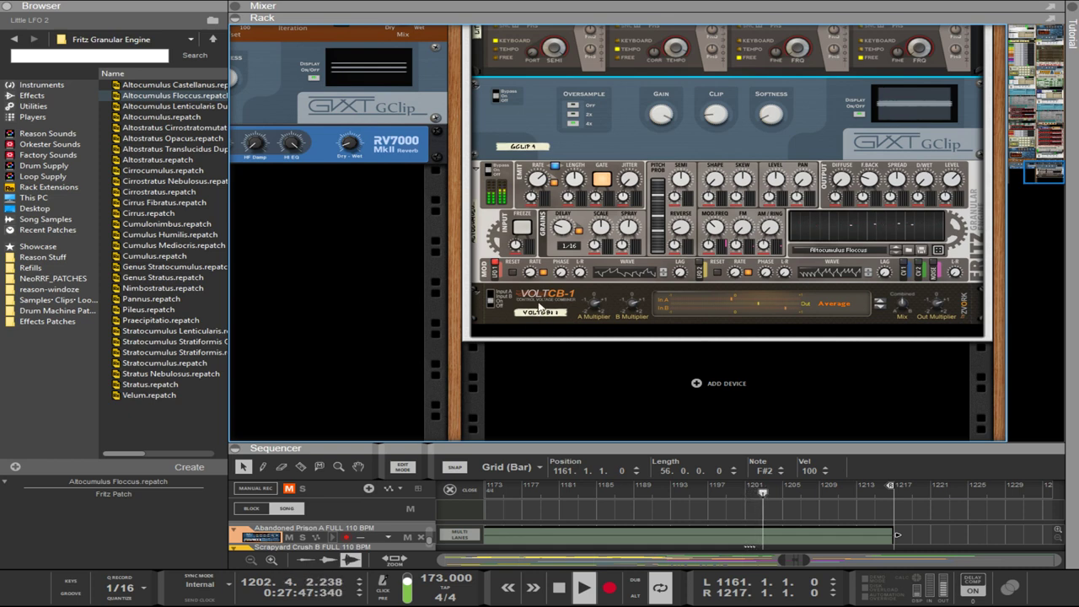
- Select Fritz Granular, show the Effects list and scroll to the Turn2on Software group
click(536, 286)
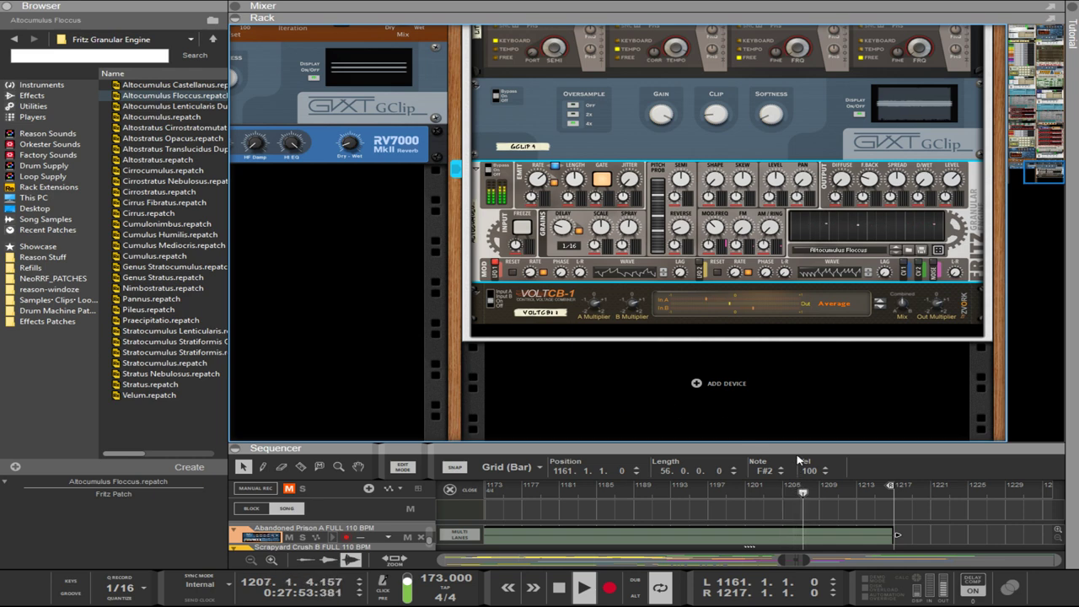
click(32, 95)
scroll(167, 270, down, 10)
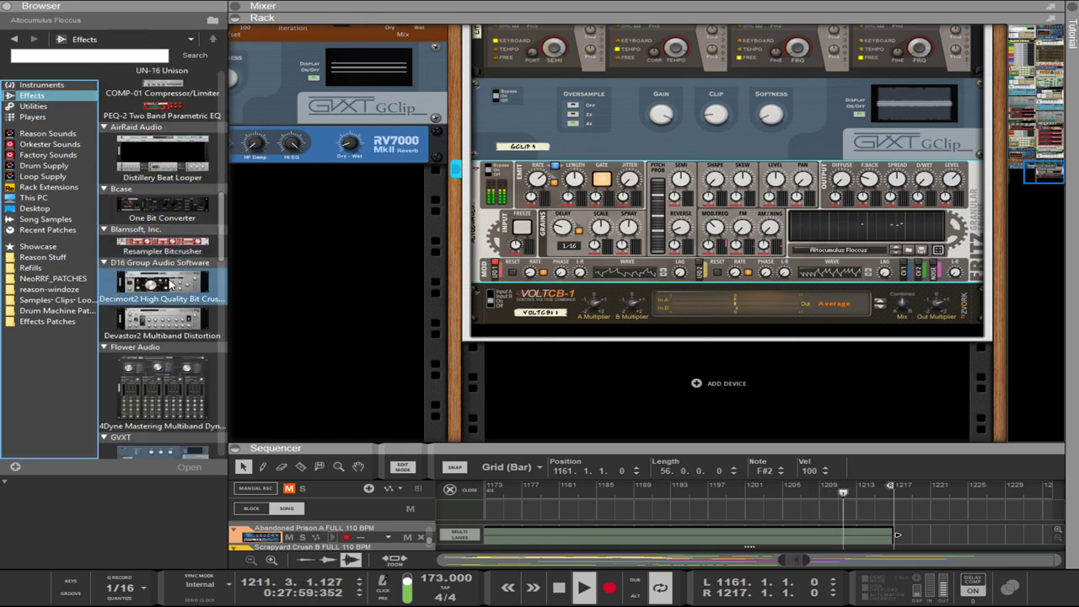
scroll(169, 285, down, 3)
scroll(169, 285, down, 8)
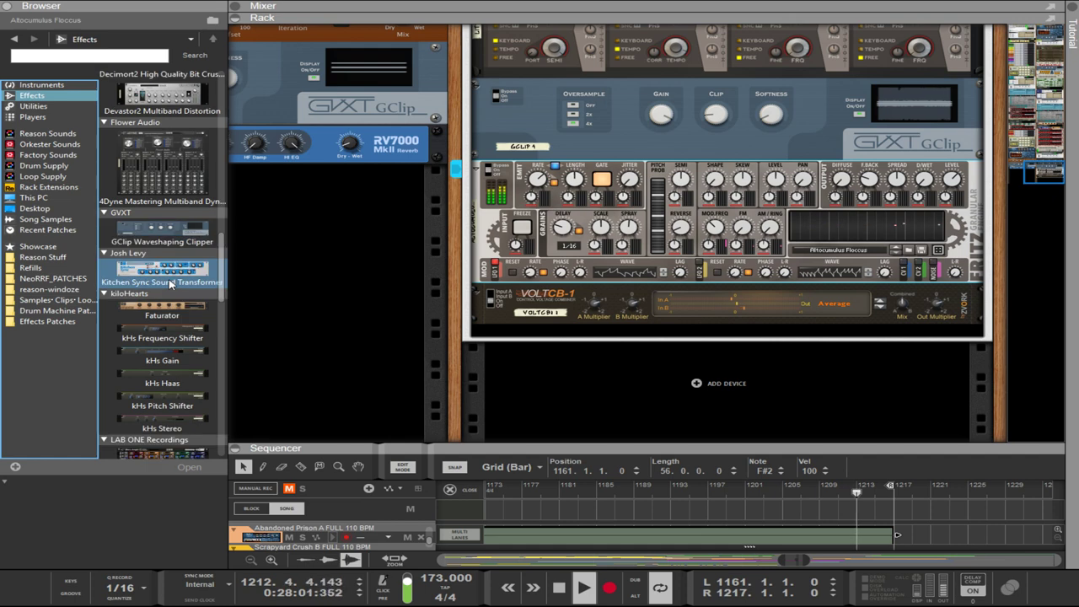
scroll(169, 287, down, 3)
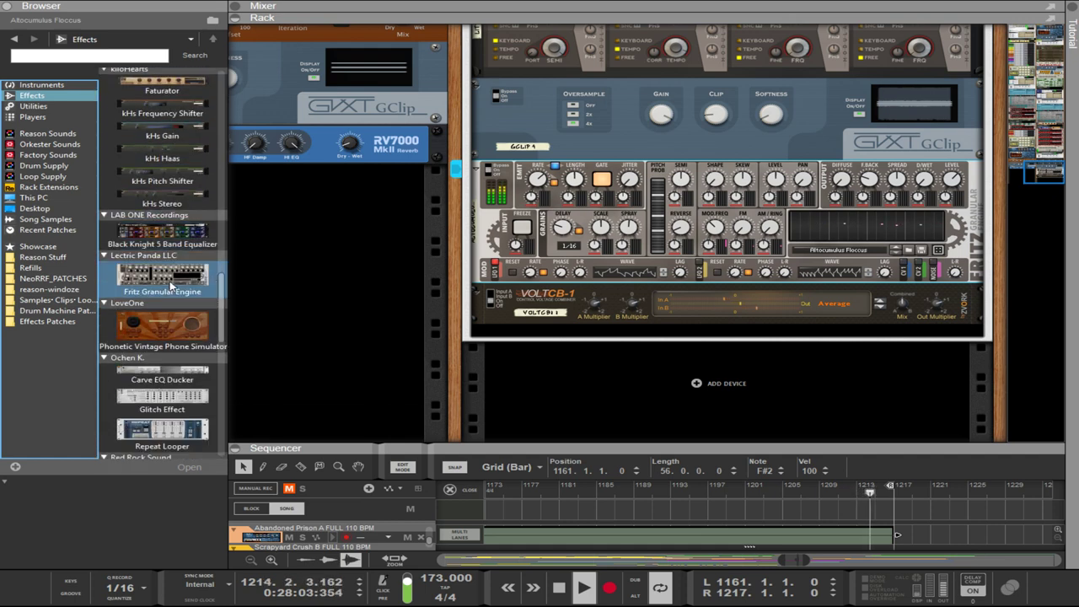
scroll(193, 187, down, 2)
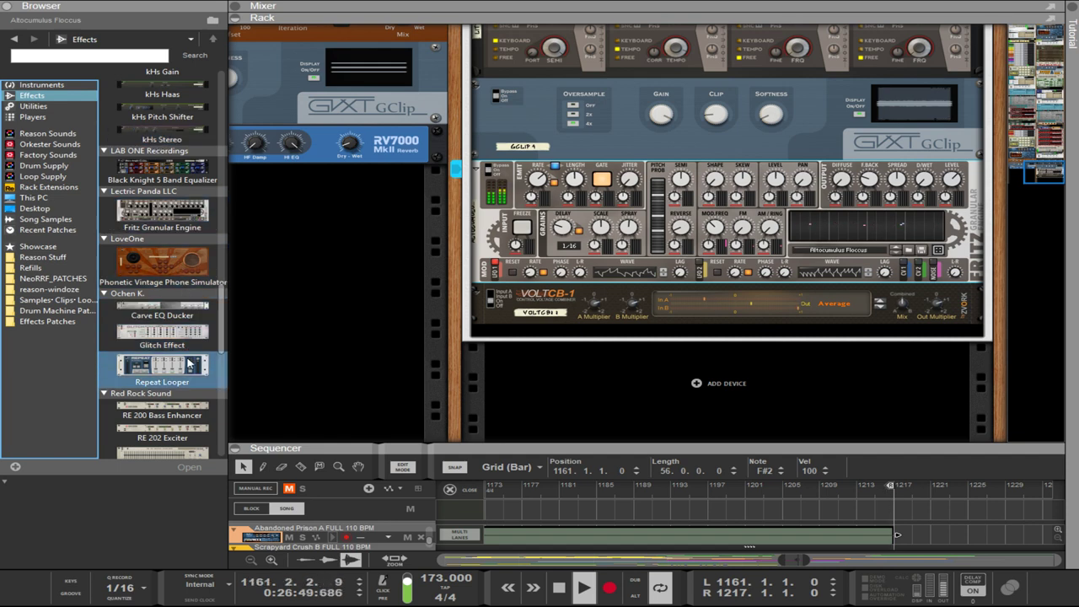
scroll(185, 396, down, 6)
scroll(191, 295, down, 4)
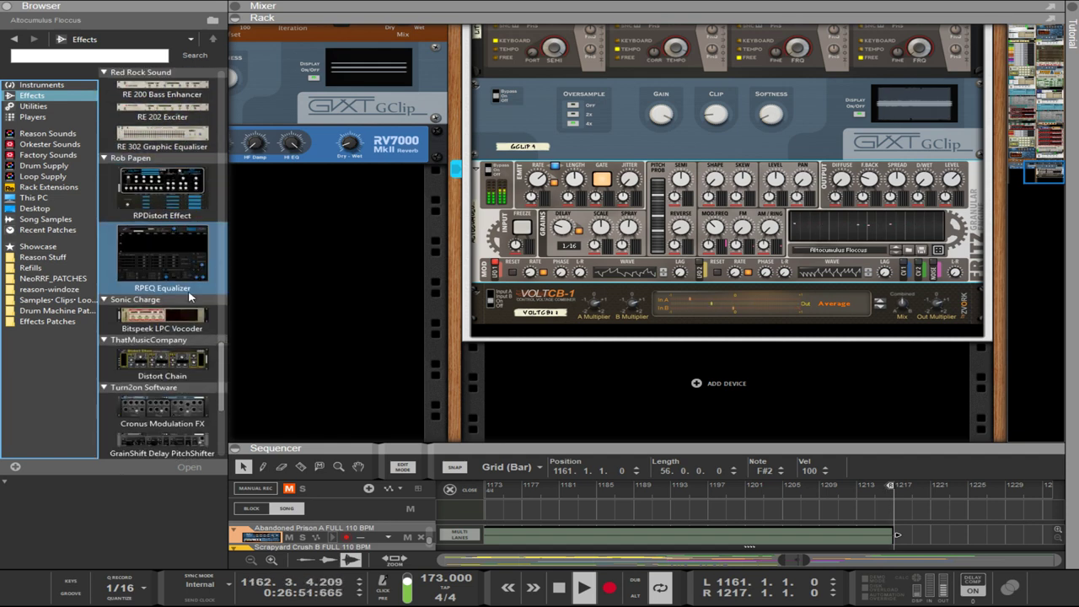
scroll(189, 293, down, 4)
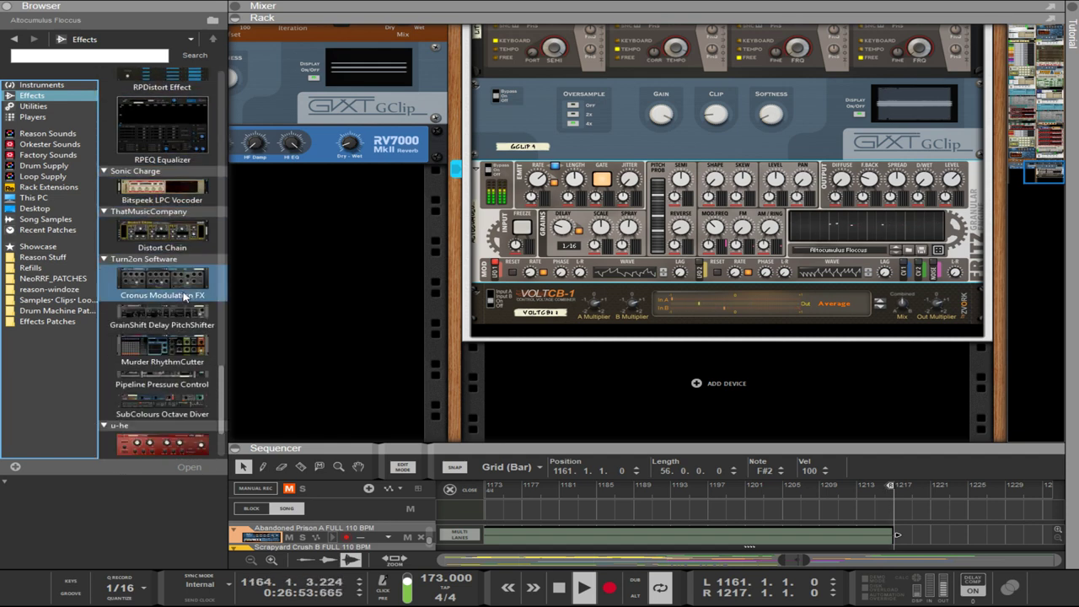
scroll(185, 295, up, 1)
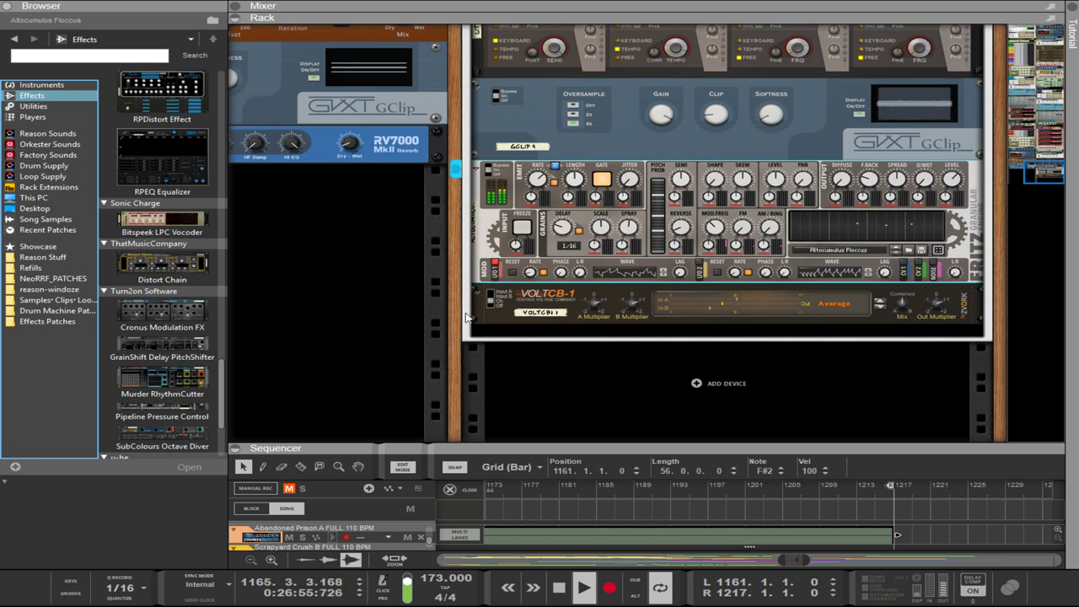
scroll(601, 319, up, 6)
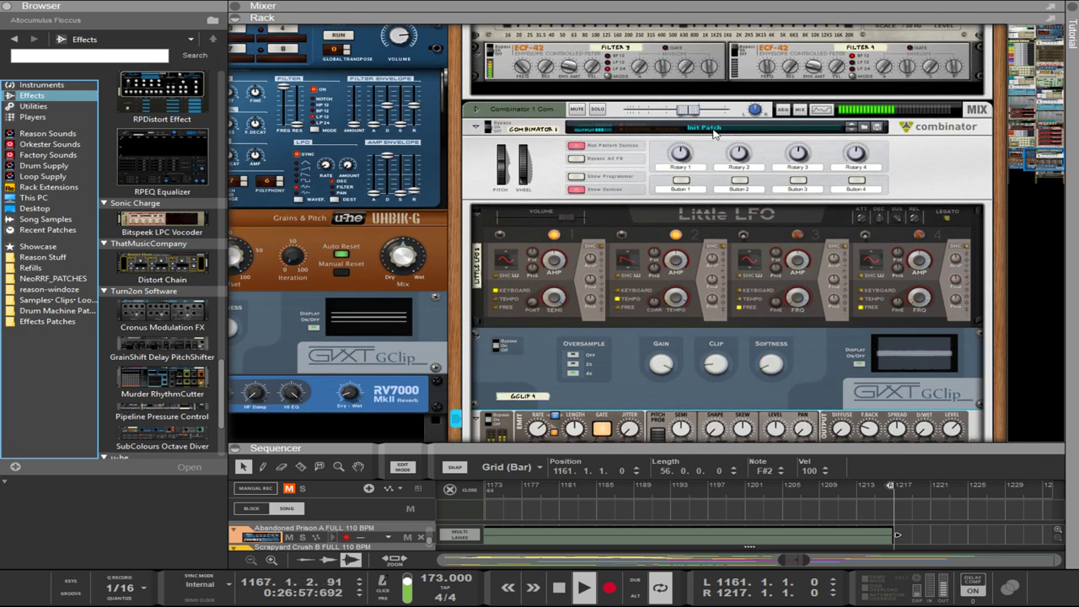
- Set the Combinator level to -5.69 dB and Fritz Granular's master level to 1.68 dB
click(690, 111)
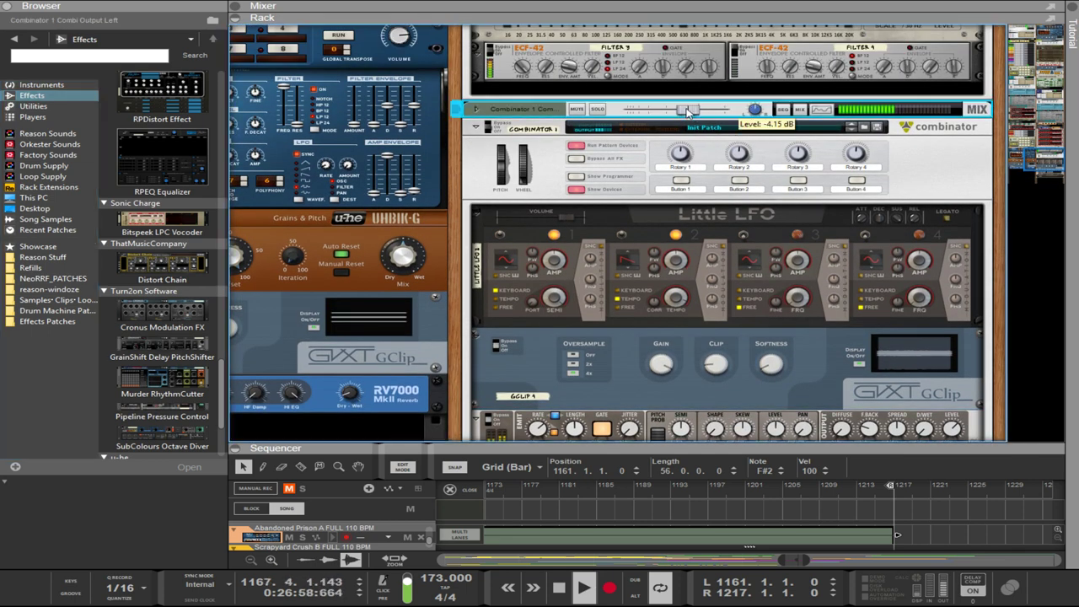
click(953, 430)
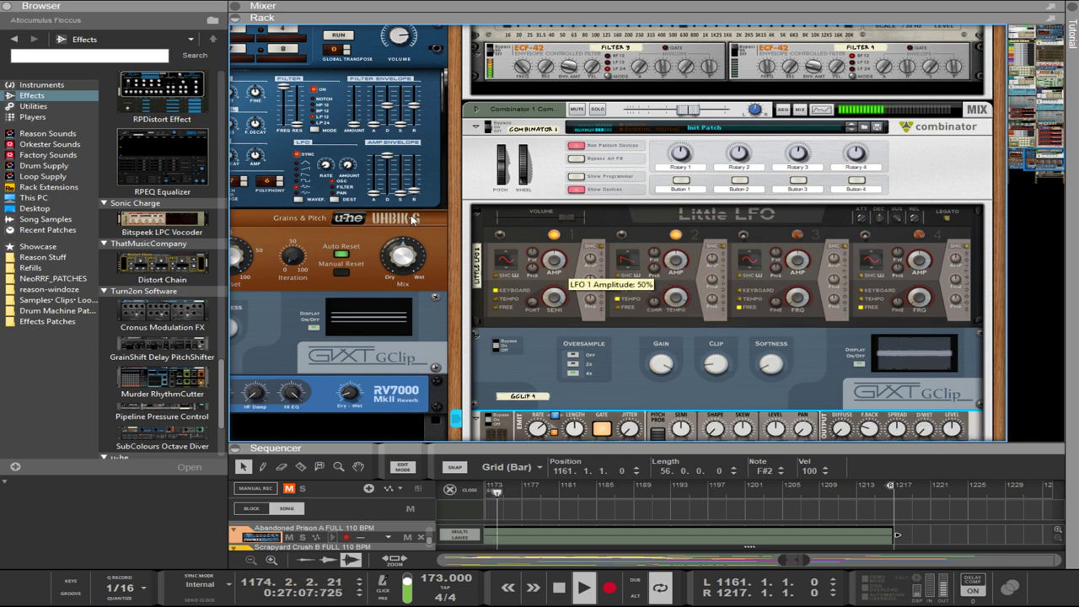
scroll(175, 236, up, 1)
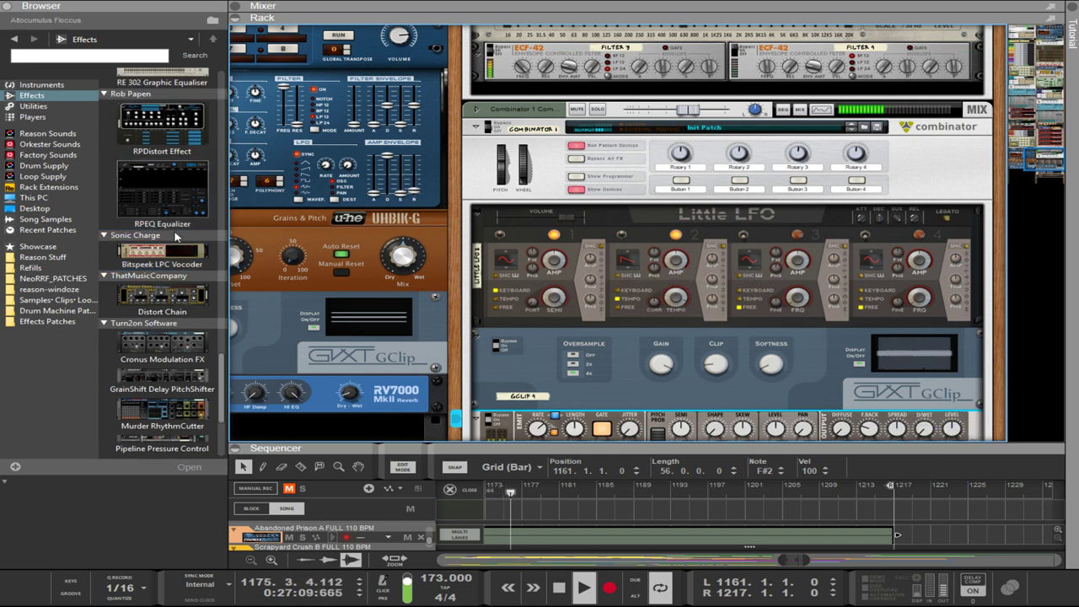
scroll(203, 277, down, 3)
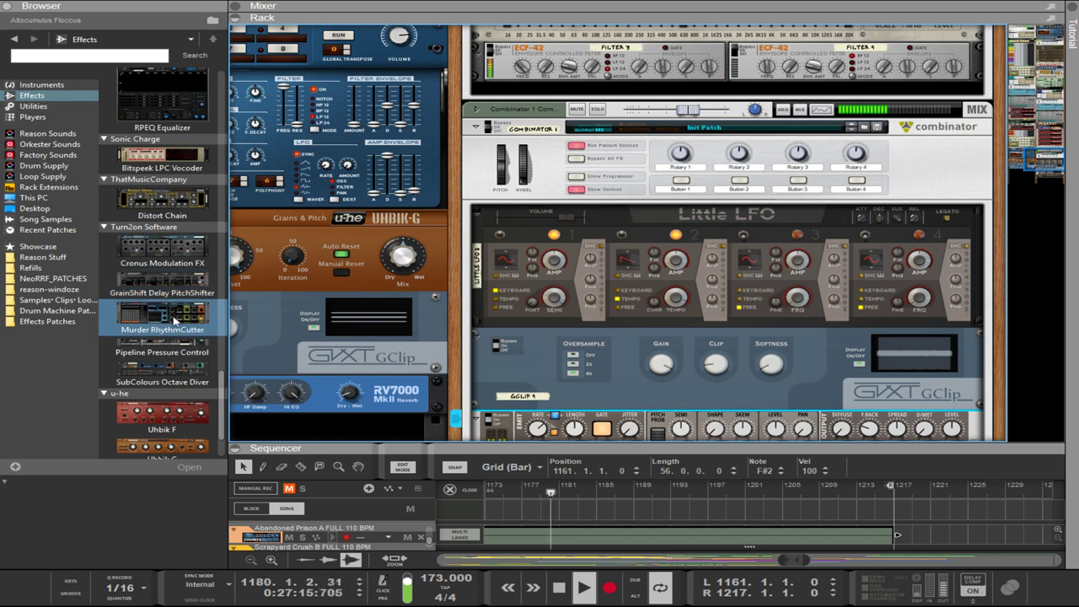
- Insert Pipeline Pressure Control above GClip and try the Technical pipe type with the pressure mix
mouse_move(162, 351)
mouse_down()
mouse_move(556, 354)
mouse_move(564, 366)
mouse_move(574, 327)
mouse_up()
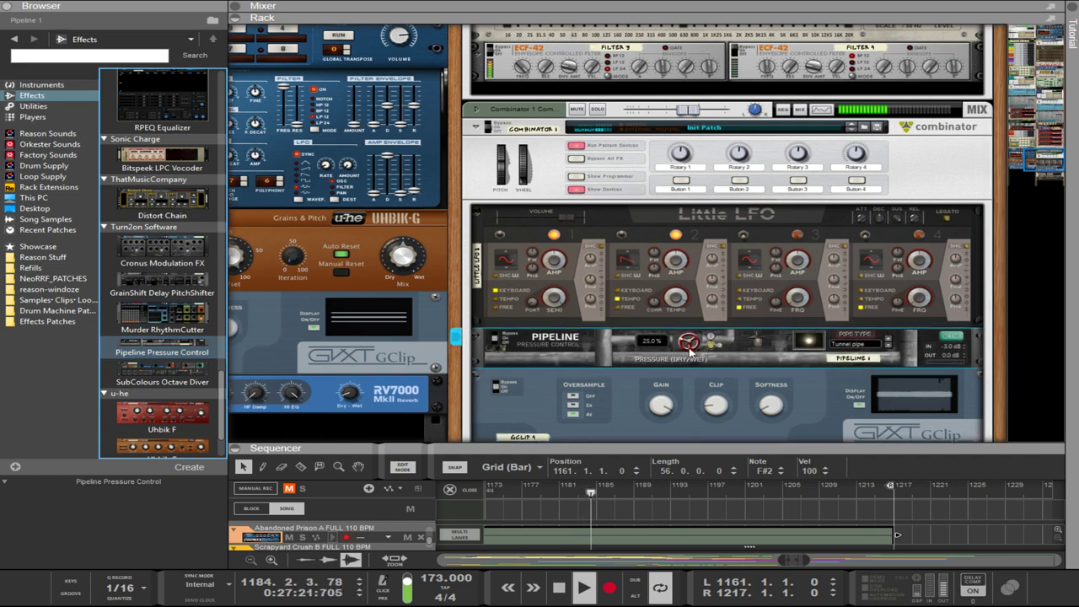
drag(687, 347, 698, 291)
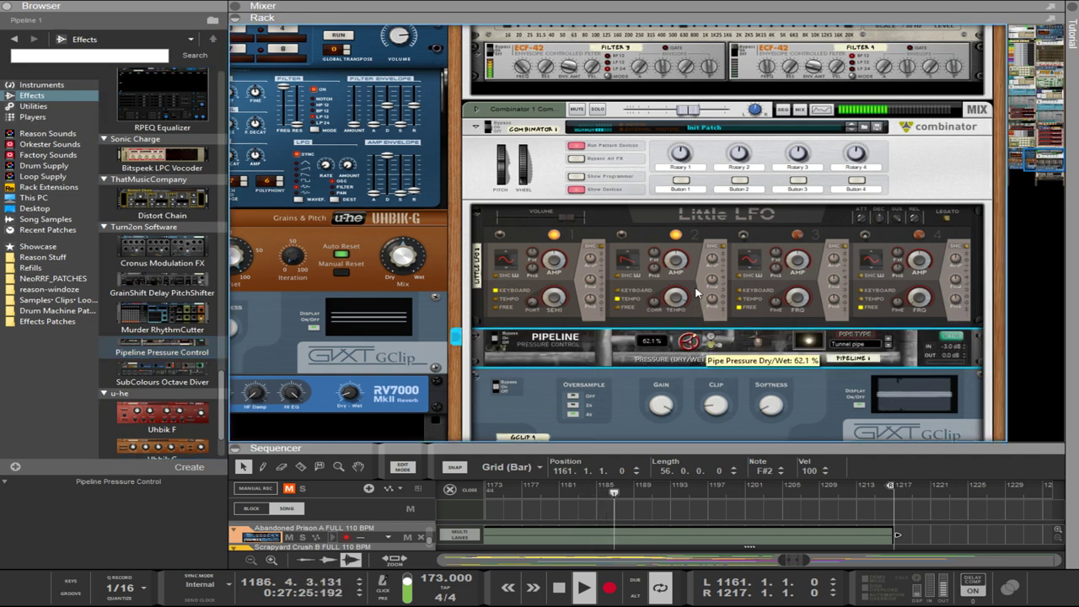
click(888, 340)
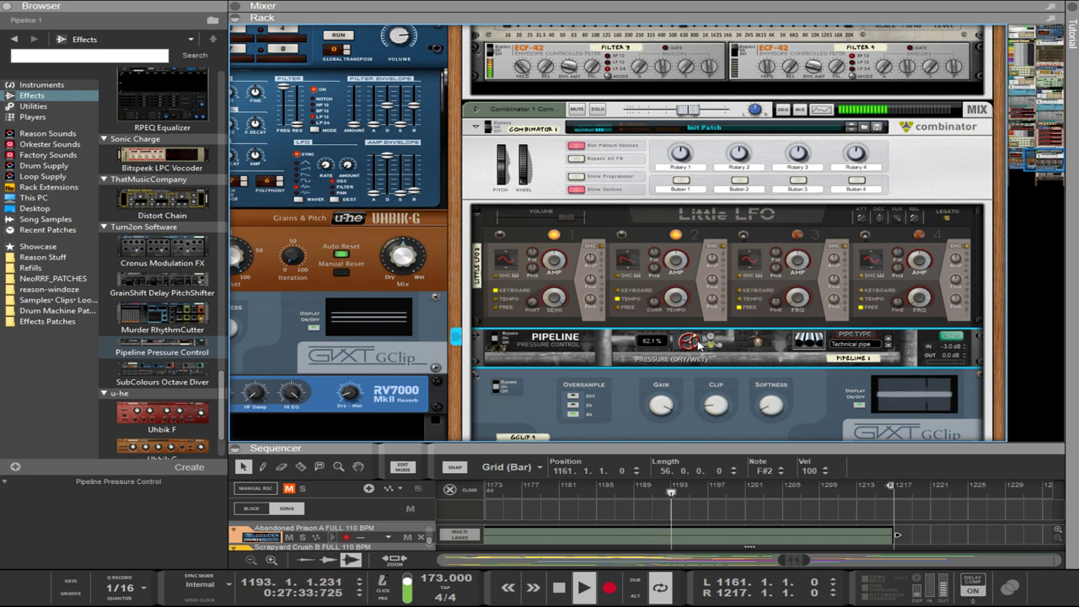
drag(698, 344, 719, 383)
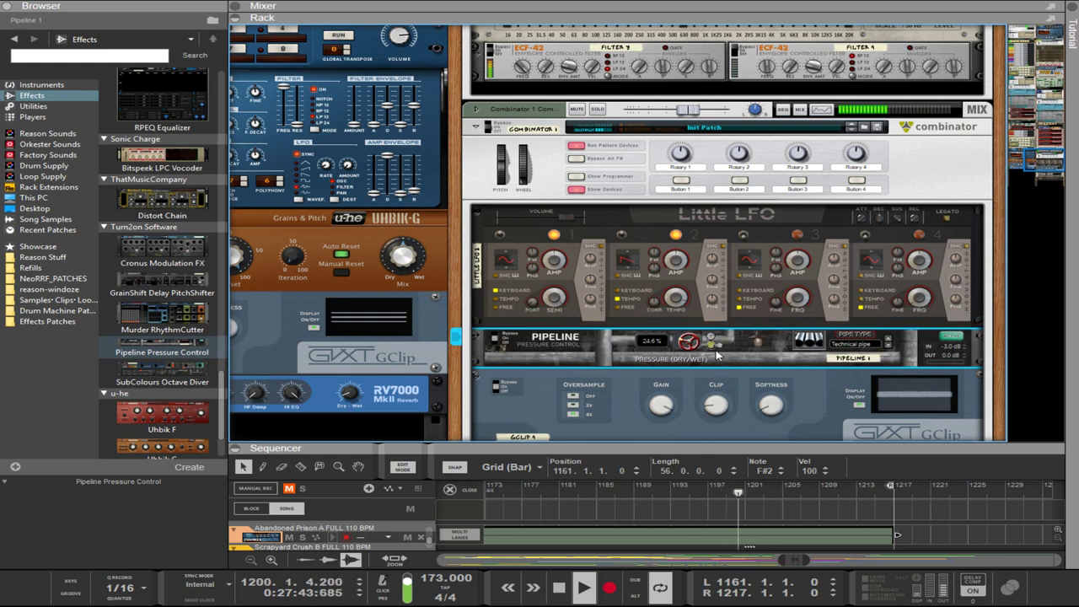
- Audition pipe types from Fridge through Pvc to Boiler pipe while adjusting the pressure mix
click(889, 342)
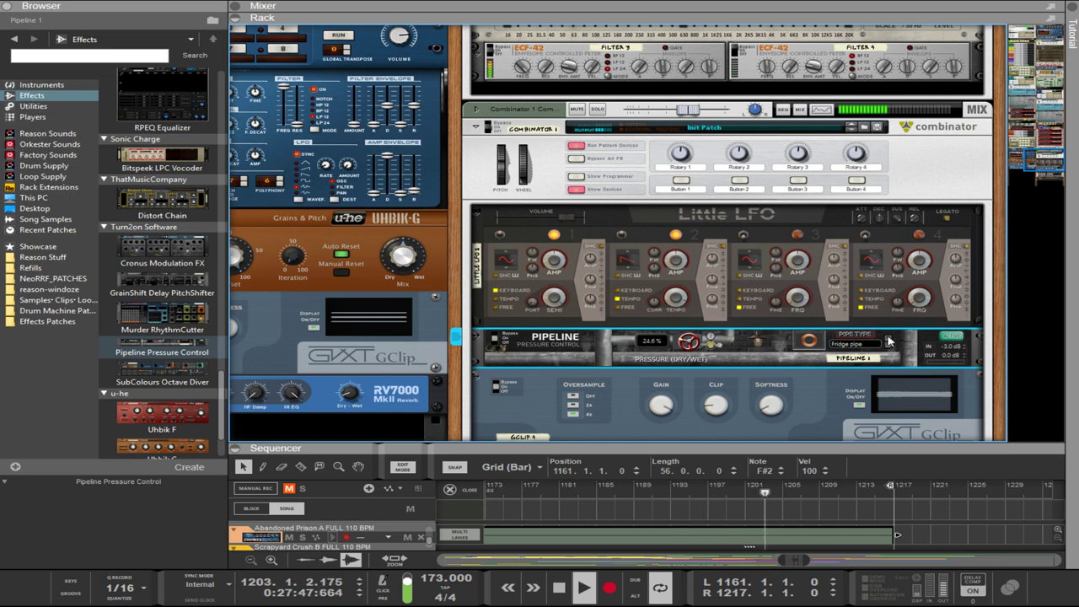
click(889, 342)
click(889, 342)
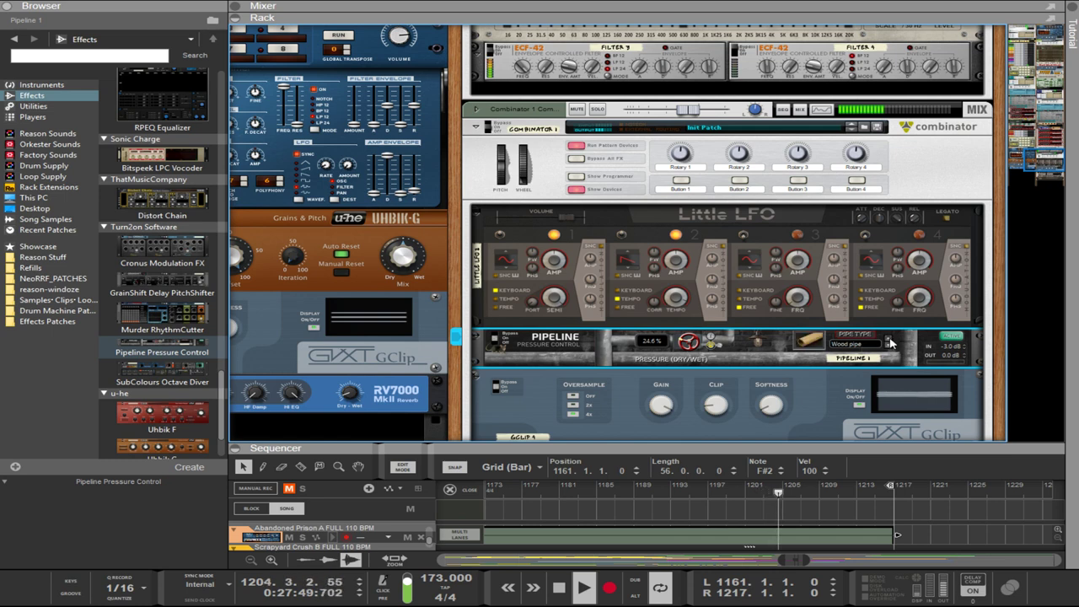
click(889, 342)
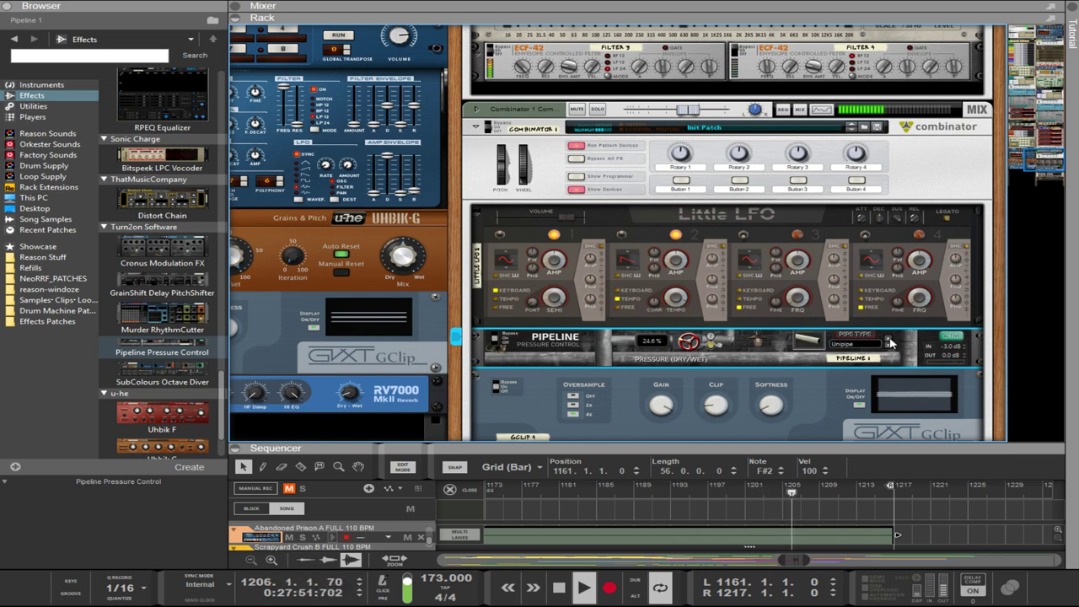
click(888, 343)
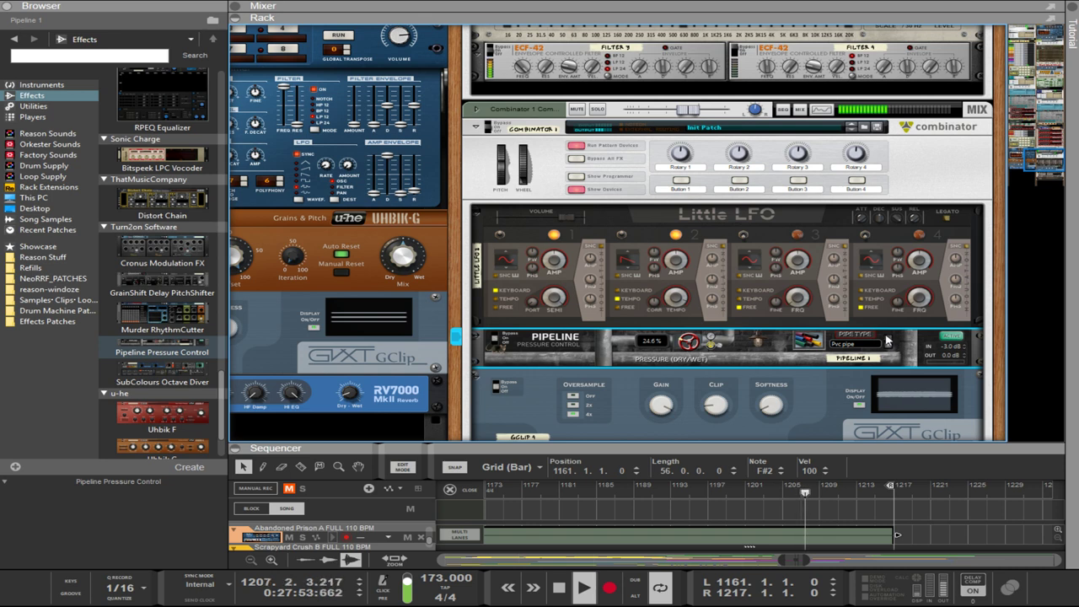
drag(688, 341, 715, 310)
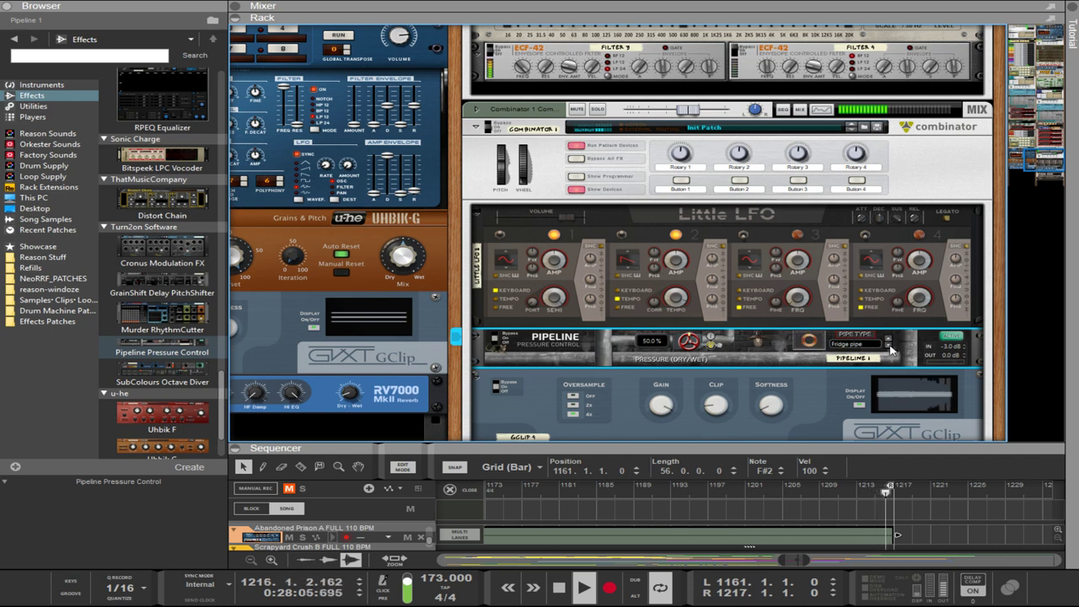
click(889, 346)
click(890, 346)
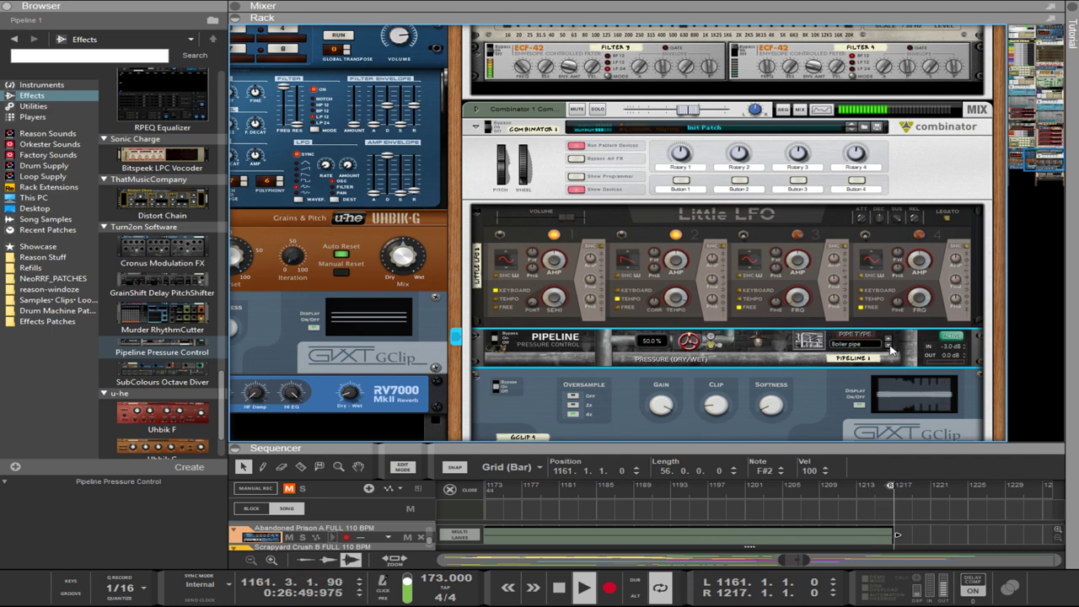
- Settle the Pipeline on Empty pipe with the pressure dry/wet mix at about 75.8%
drag(698, 344, 687, 168)
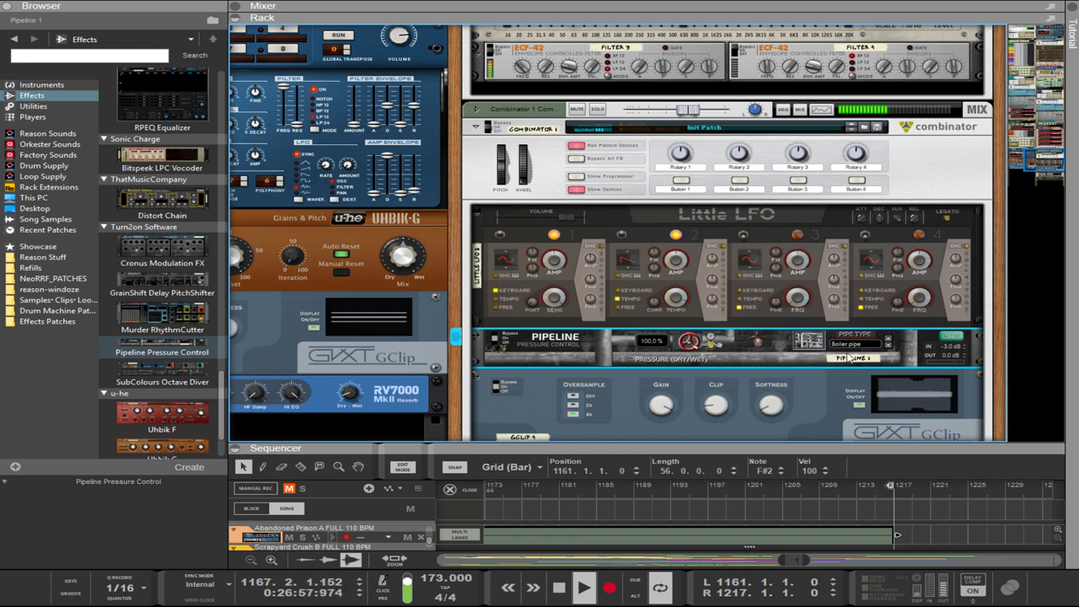
click(889, 349)
drag(689, 341, 705, 447)
click(887, 349)
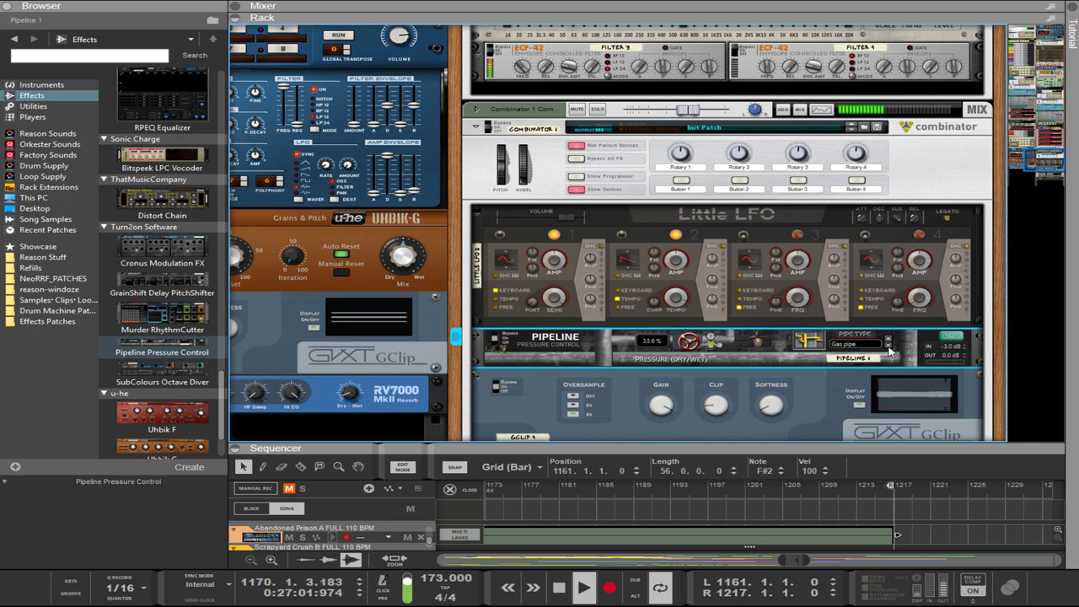
click(889, 349)
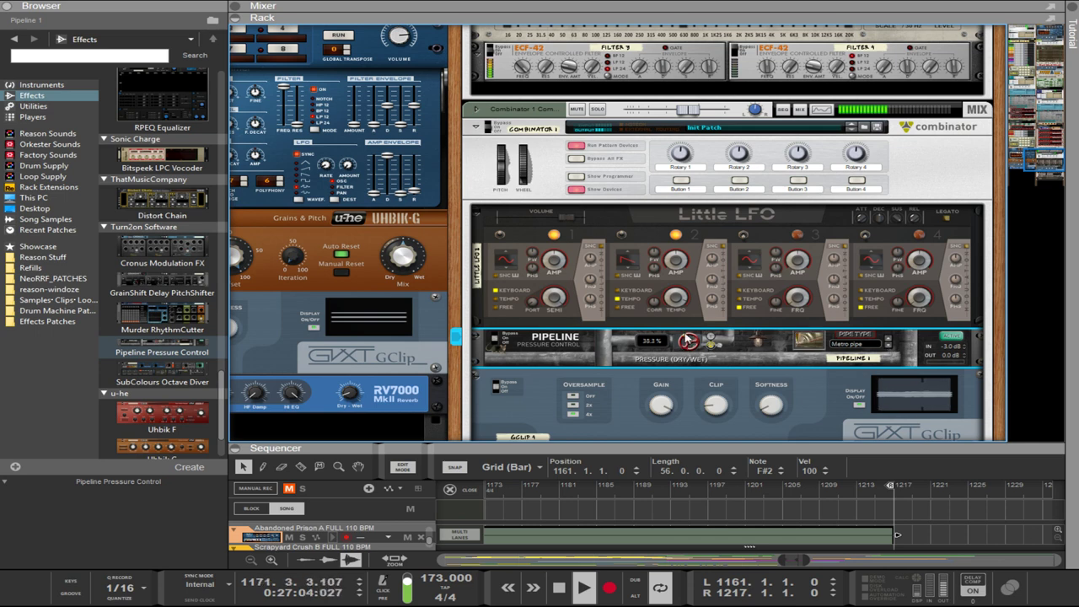
drag(687, 337, 684, 313)
click(887, 347)
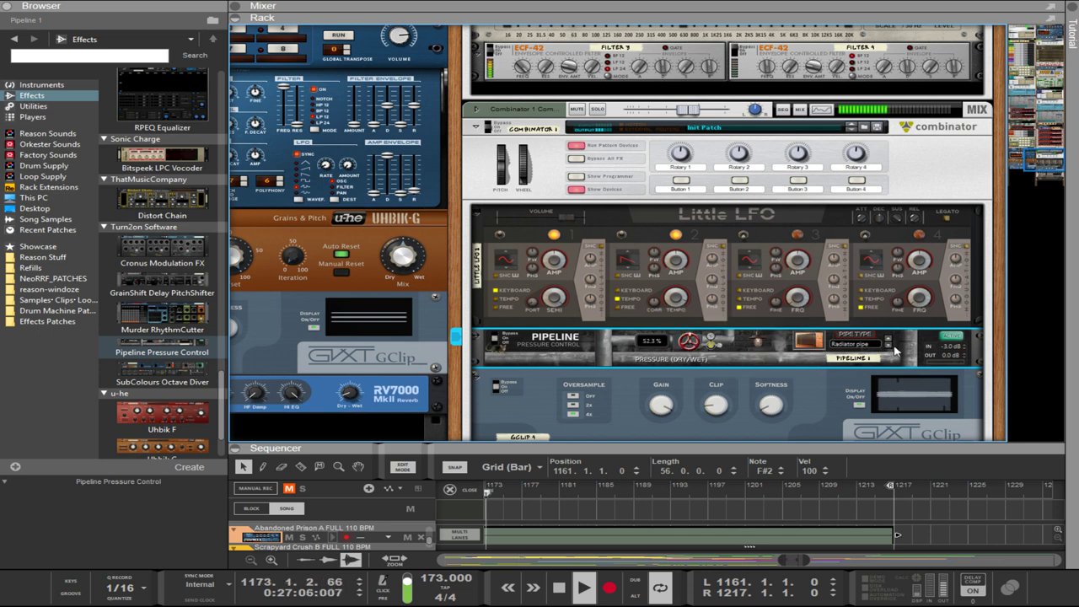
click(889, 348)
click(889, 348)
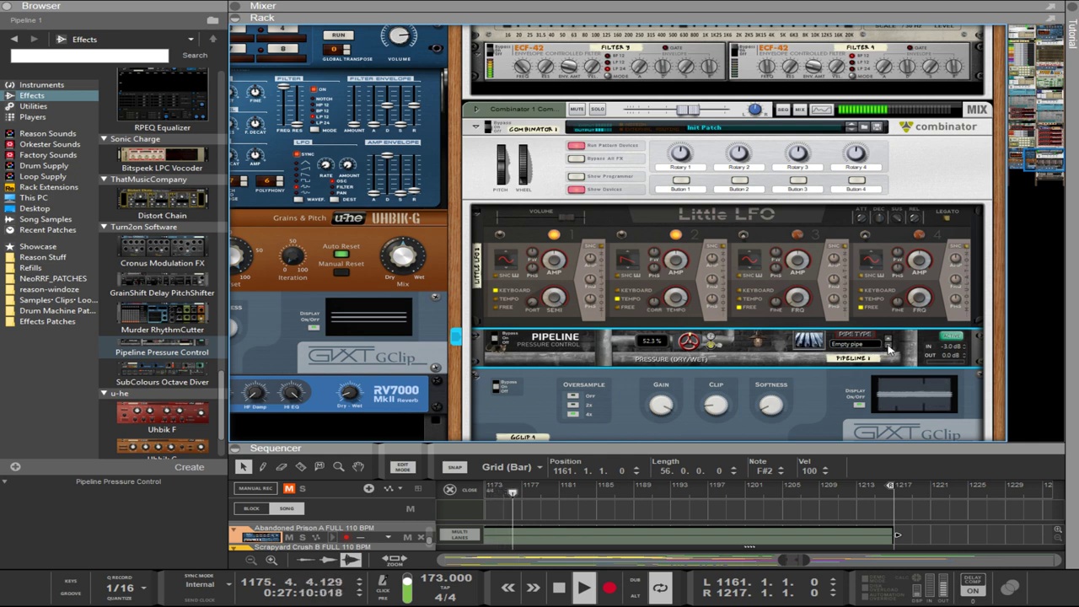
drag(691, 341, 714, 309)
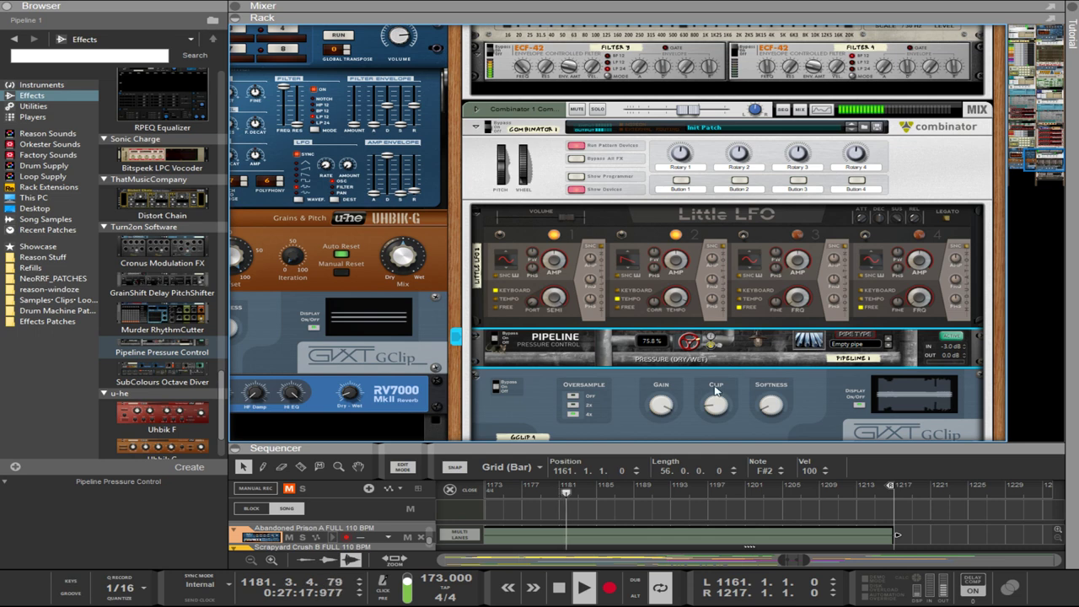
- Select the GClip and Fritz Granular devices in the rack
click(714, 392)
scroll(715, 392, down, 3)
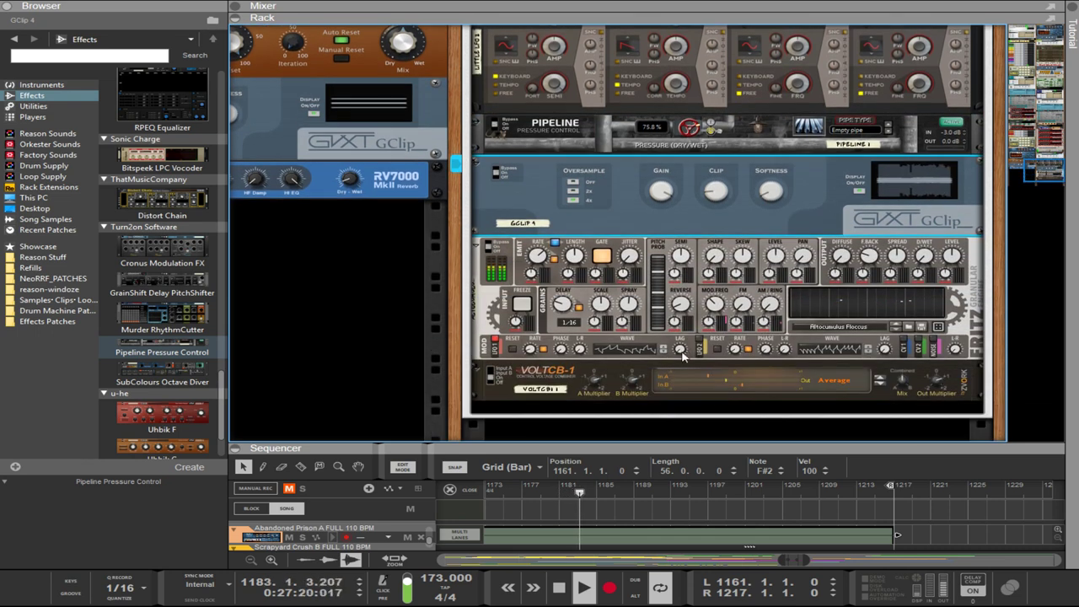
click(675, 357)
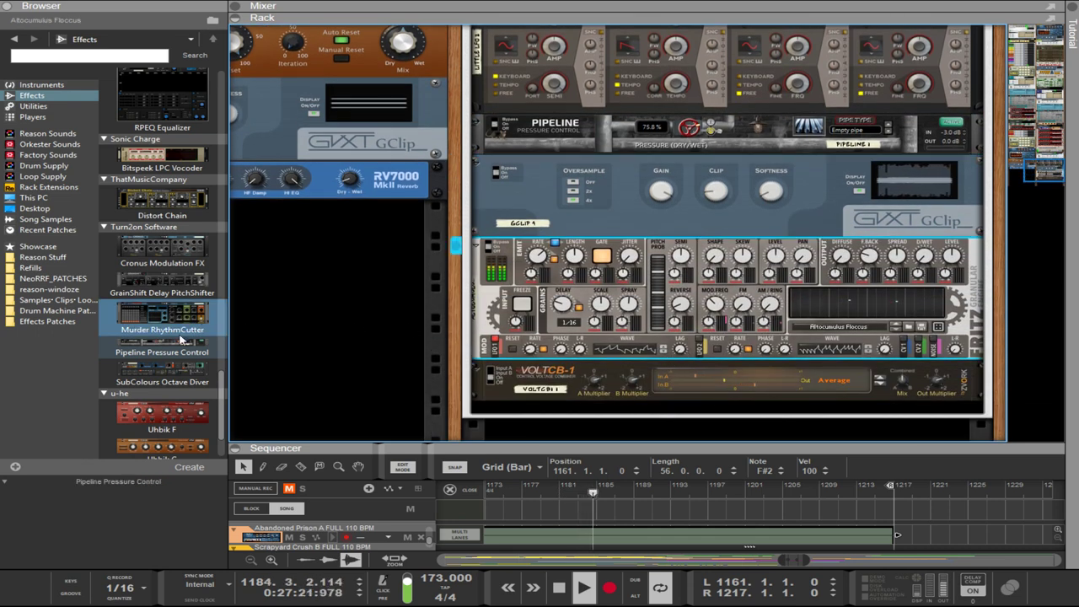
scroll(179, 341, down, 3)
- Scroll the Browser's Effects list up to the Reason Devices section showing The Echo
scroll(182, 379, up, 8)
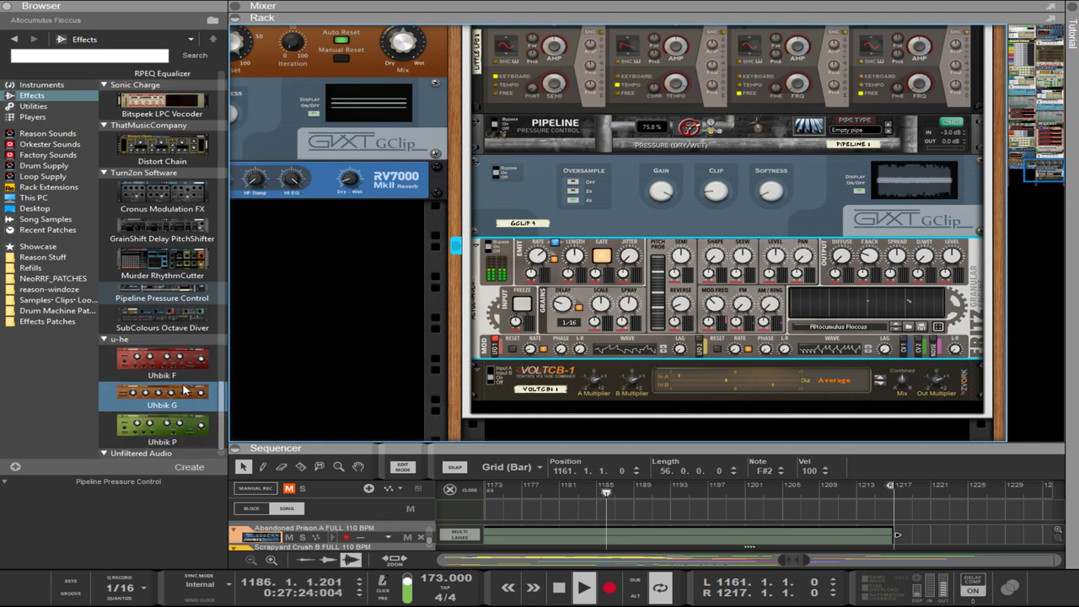
scroll(183, 388, up, 12)
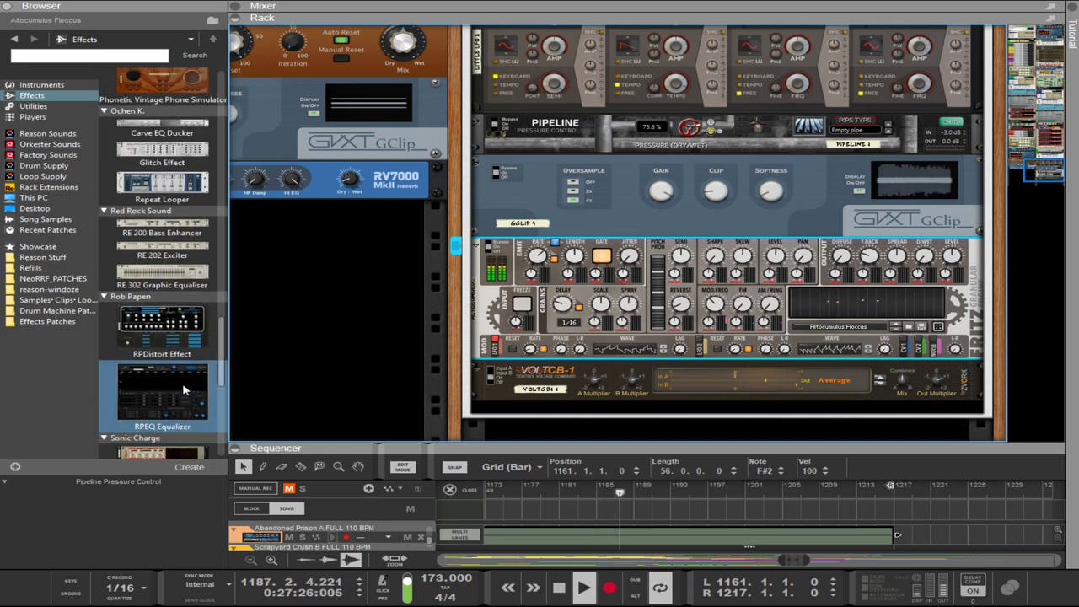
scroll(186, 380, up, 5)
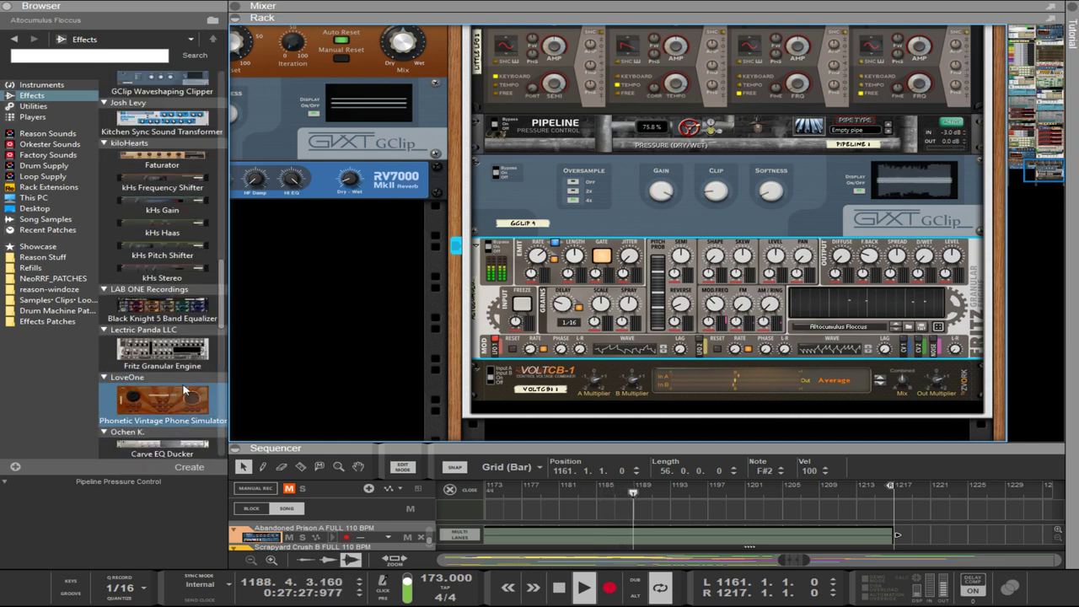
scroll(192, 357, up, 6)
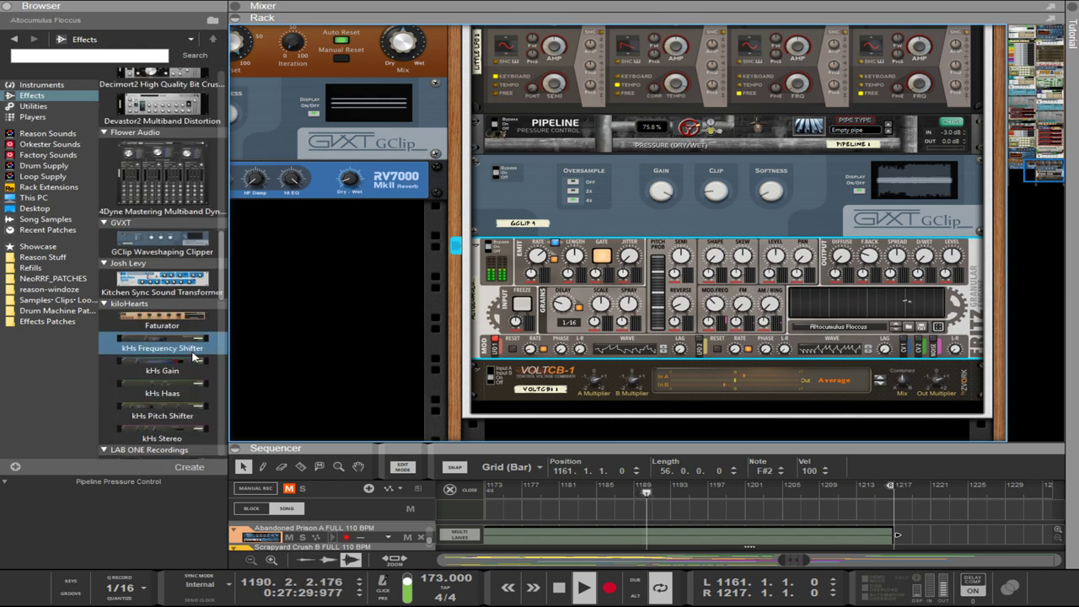
scroll(193, 356, up, 7)
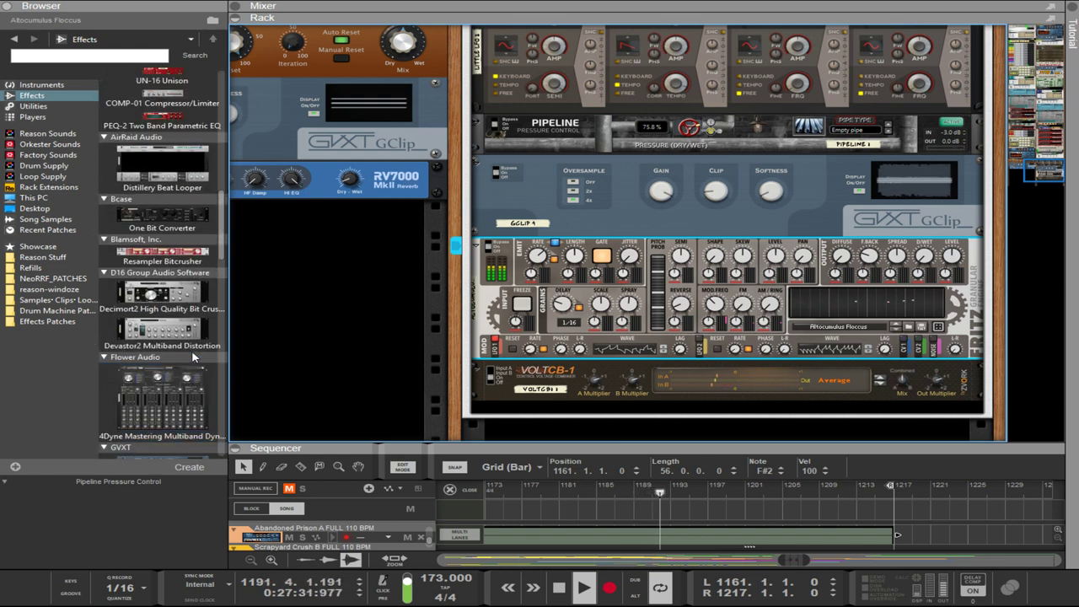
scroll(192, 357, up, 1)
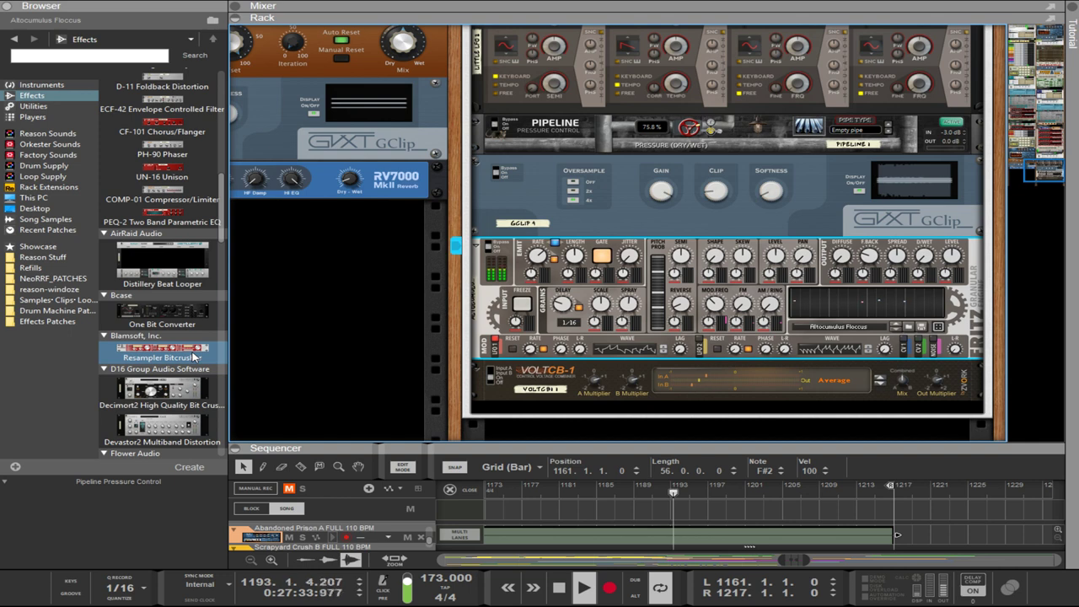
scroll(192, 357, up, 2)
scroll(192, 355, up, 2)
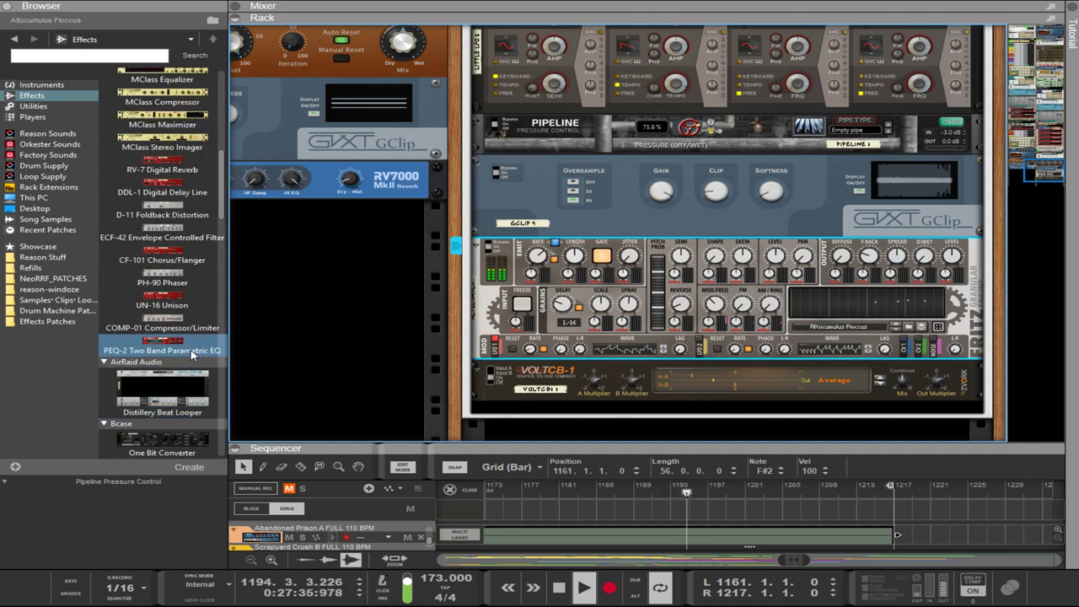
scroll(192, 355, up, 4)
scroll(192, 357, up, 4)
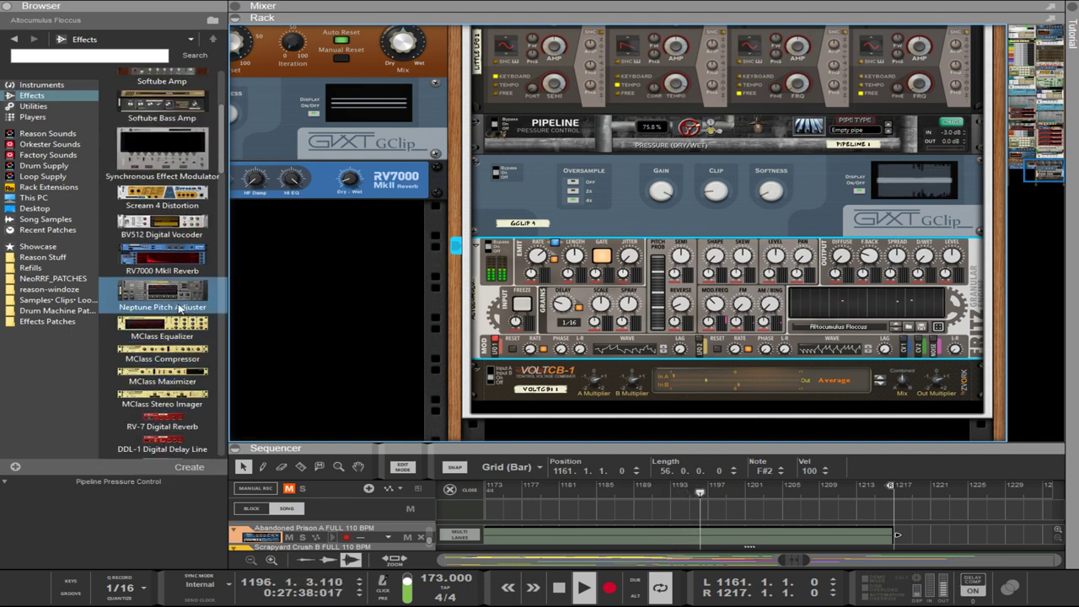
scroll(198, 331, up, 3)
scroll(199, 329, up, 1)
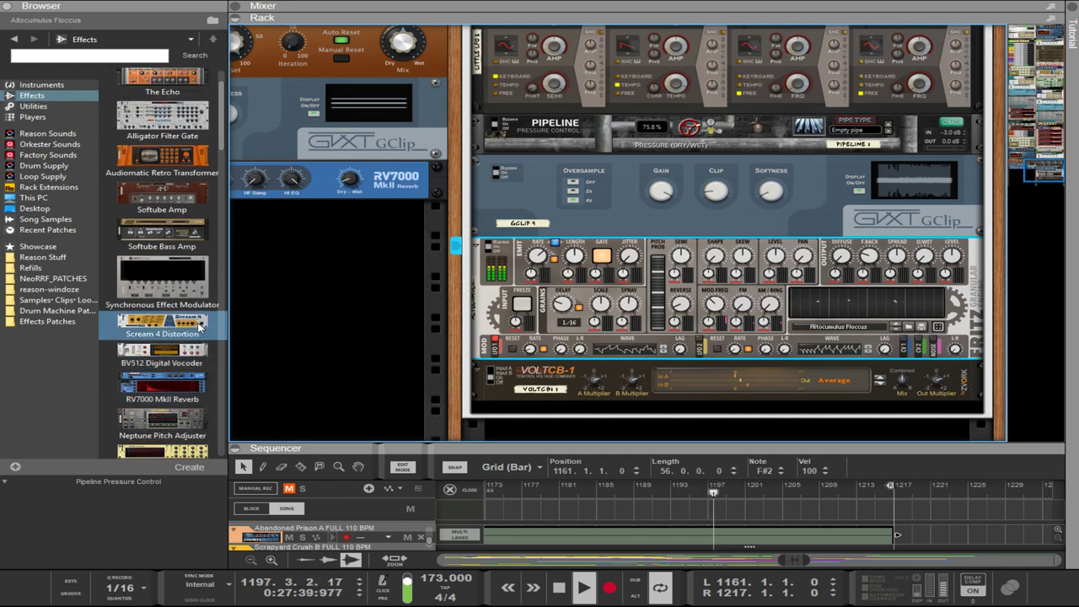
scroll(199, 329, up, 1)
scroll(190, 312, up, 1)
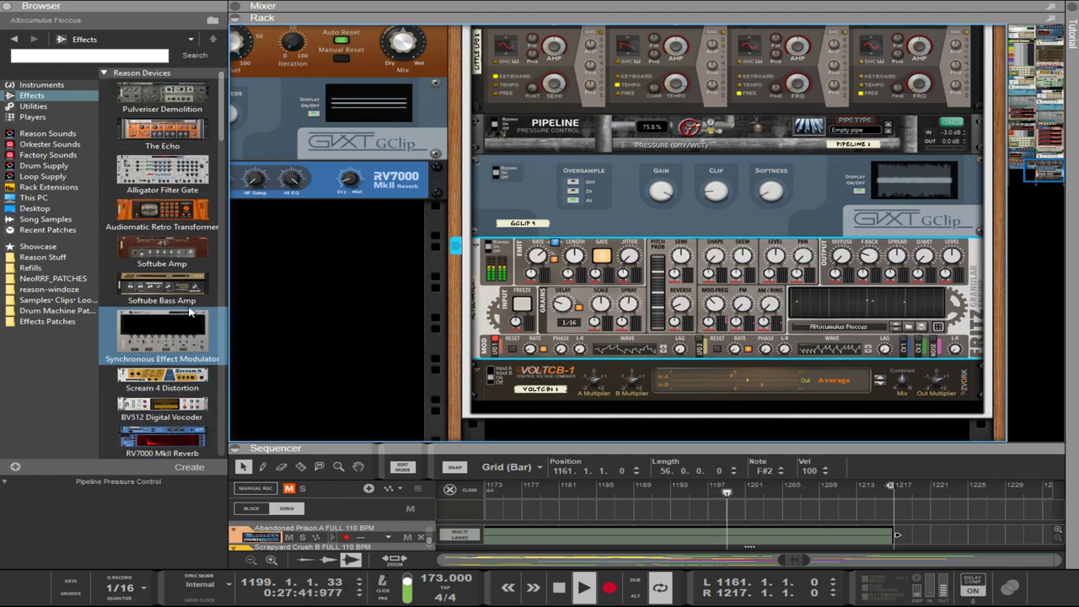
- Insert The Echo into the rack below Fritz and reset it to its Init Patch
drag(184, 135, 648, 371)
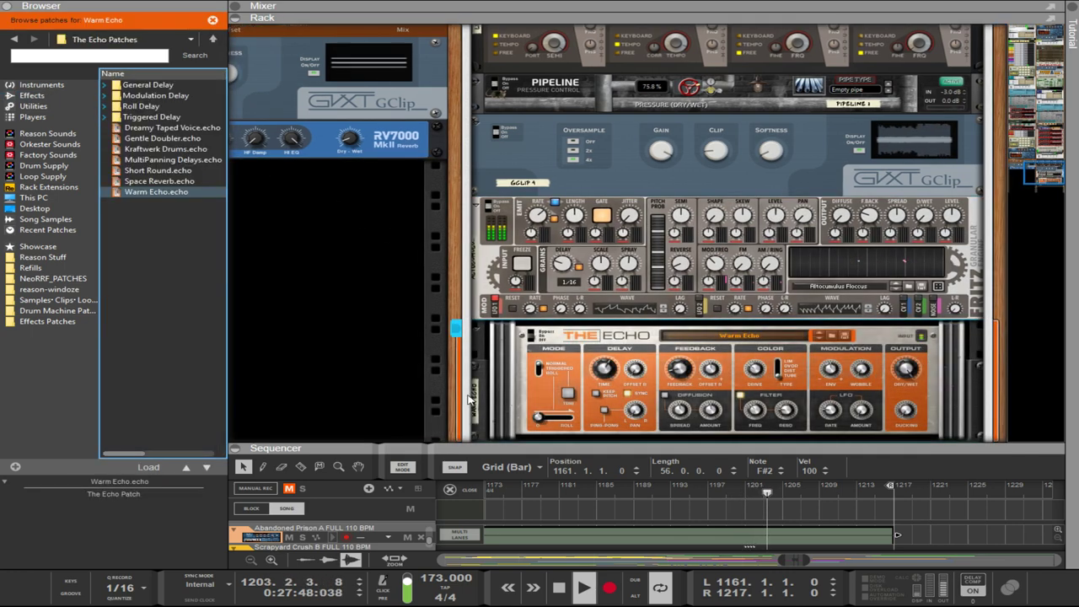
scroll(392, 313, down, 3)
scroll(392, 314, down, 3)
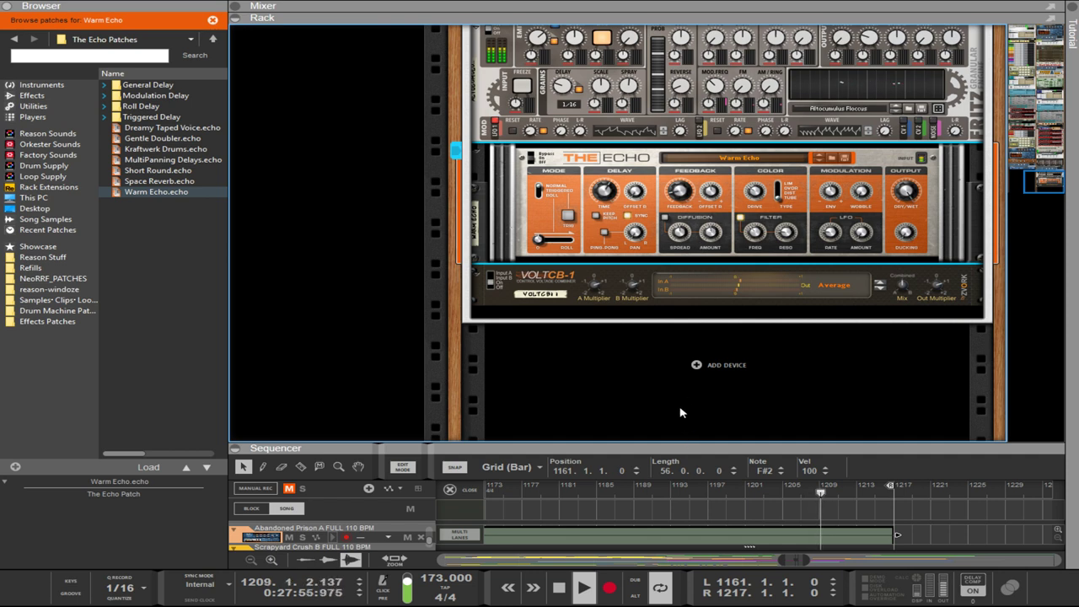
key(ctrl+z)
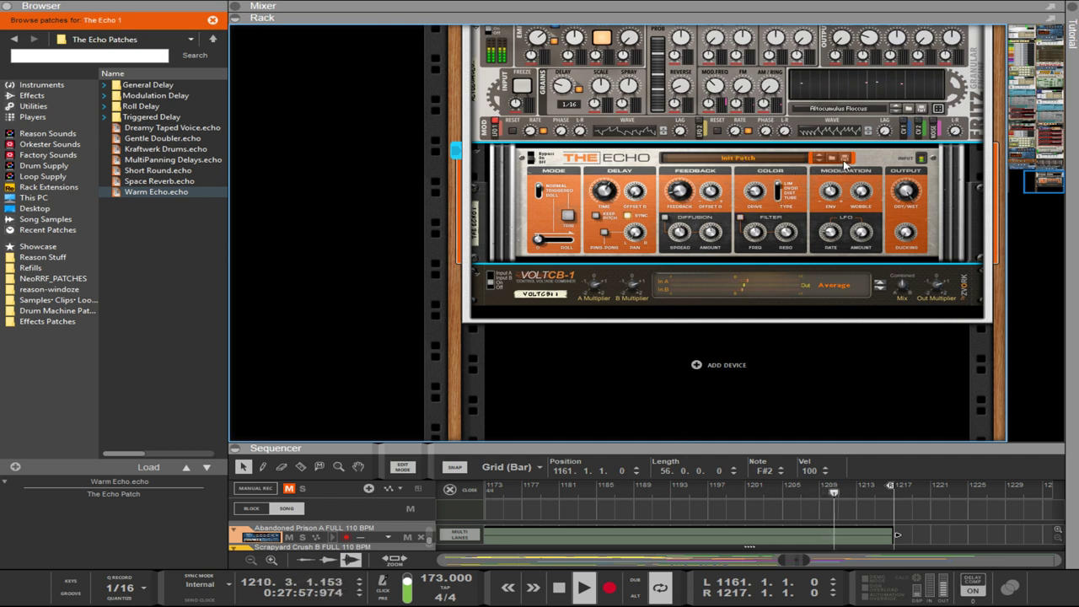
- Load the Psychodelerium.echo patch from the General Delay folder into The Echo
click(105, 85)
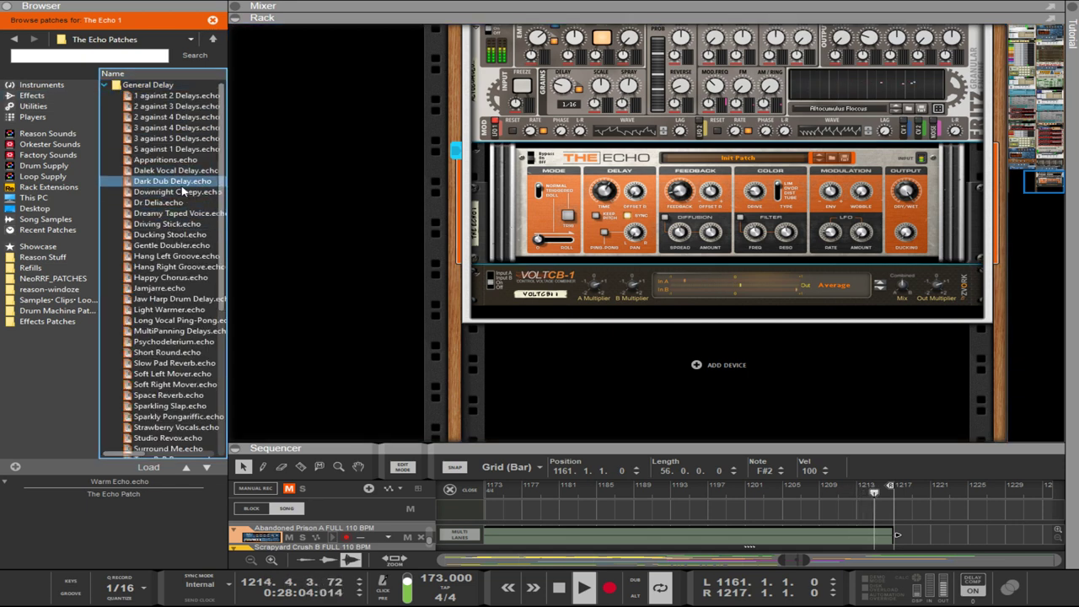
scroll(192, 221, down, 8)
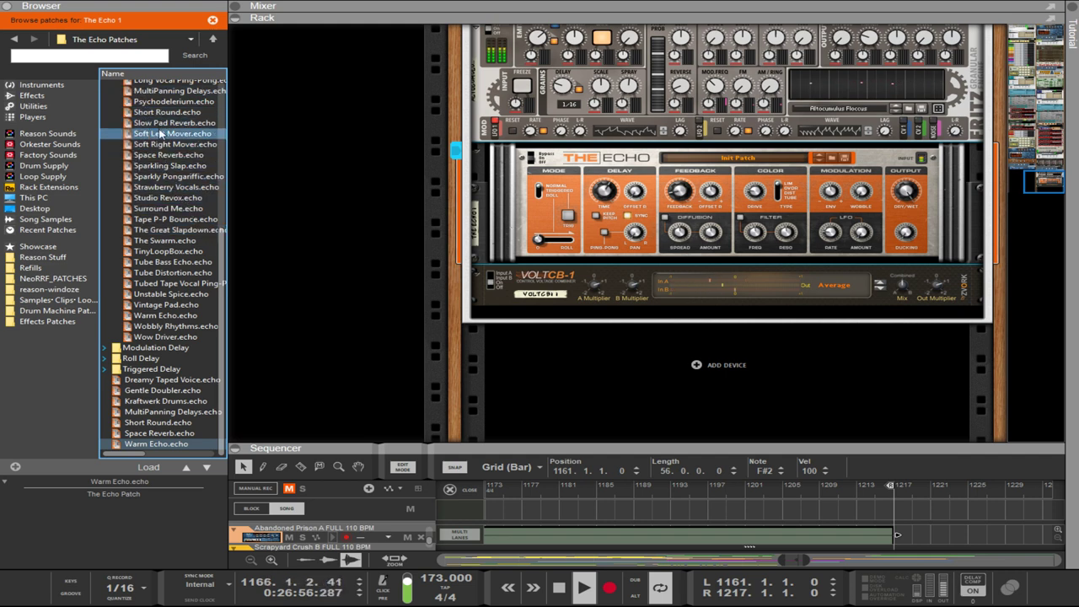
click(154, 102)
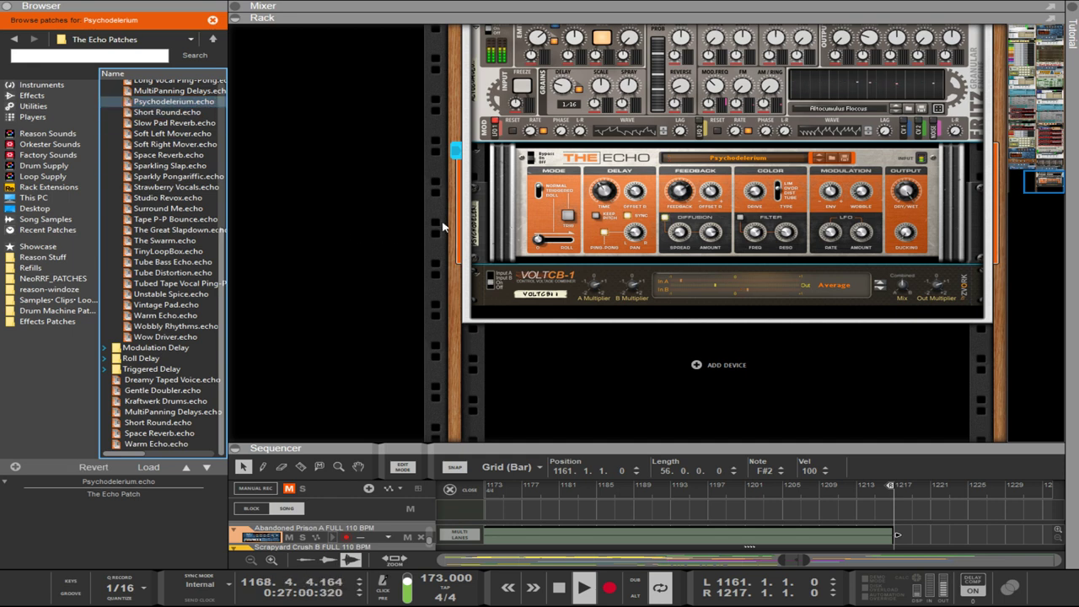
click(452, 229)
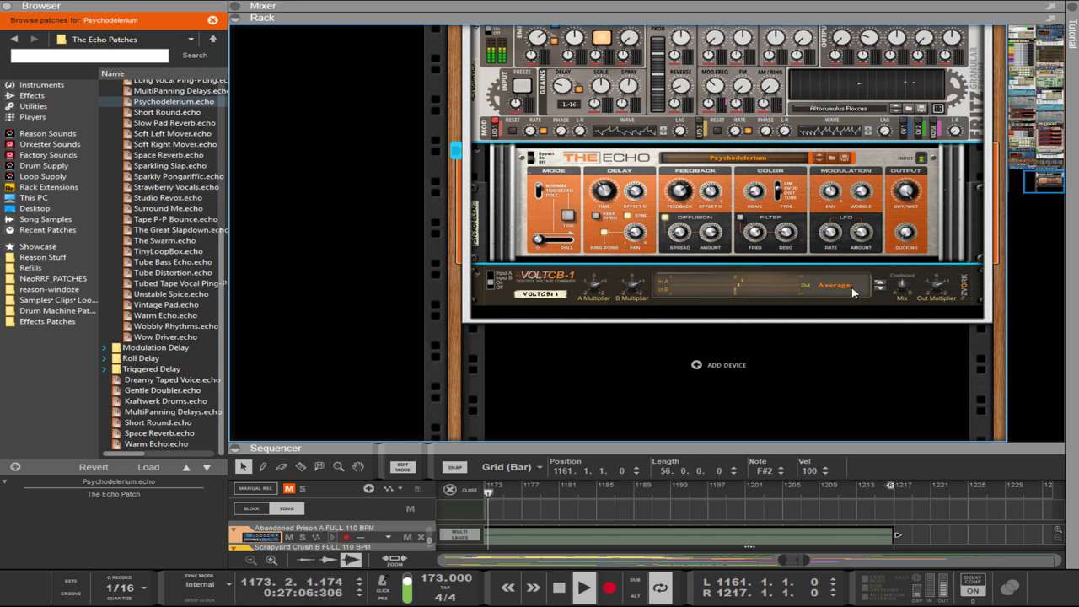
scroll(853, 293, up, 5)
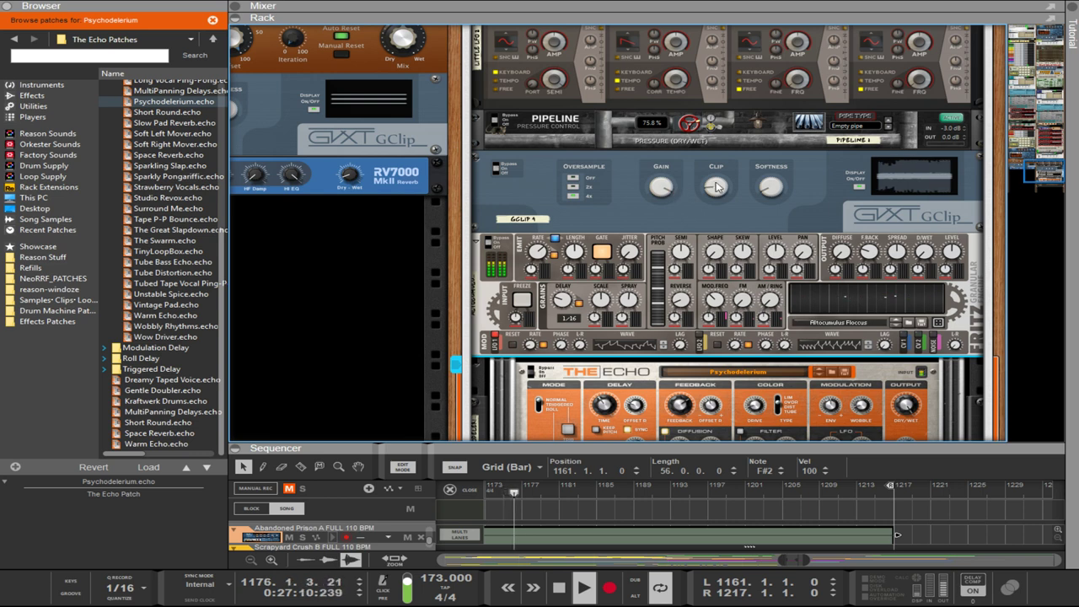
- Trim the Pipeline pressure dry/wet mix from 75.8% down to about 71.5%
click(716, 186)
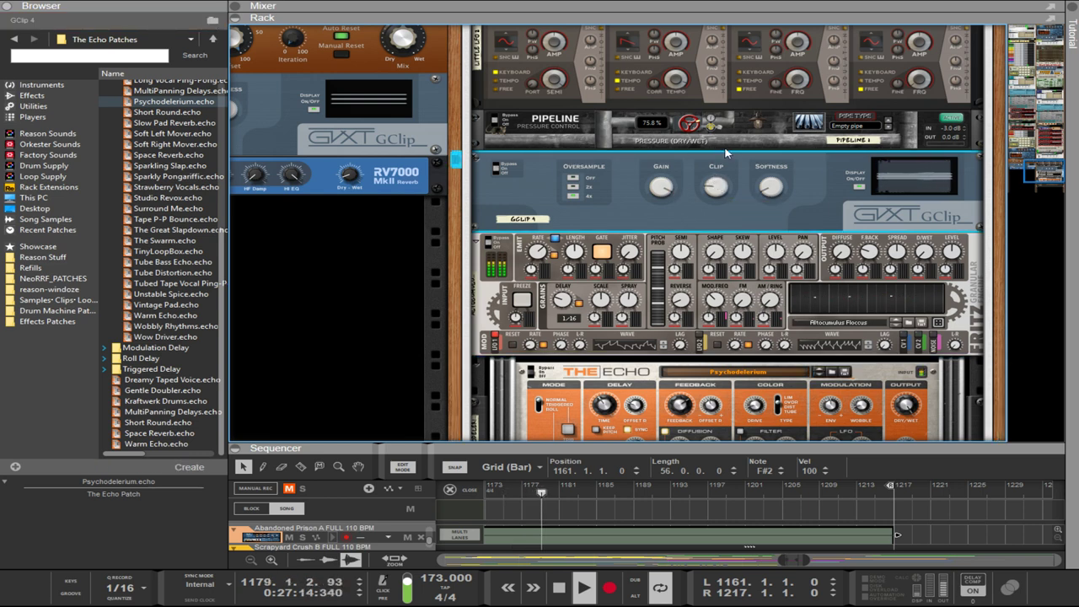
drag(688, 123, 690, 126)
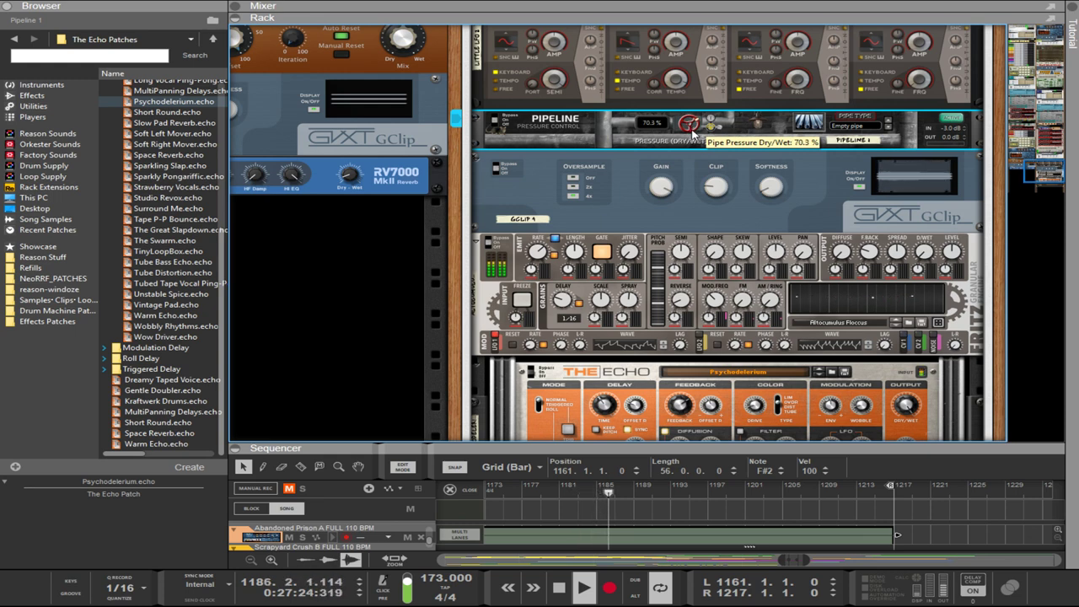
drag(692, 132, 690, 130)
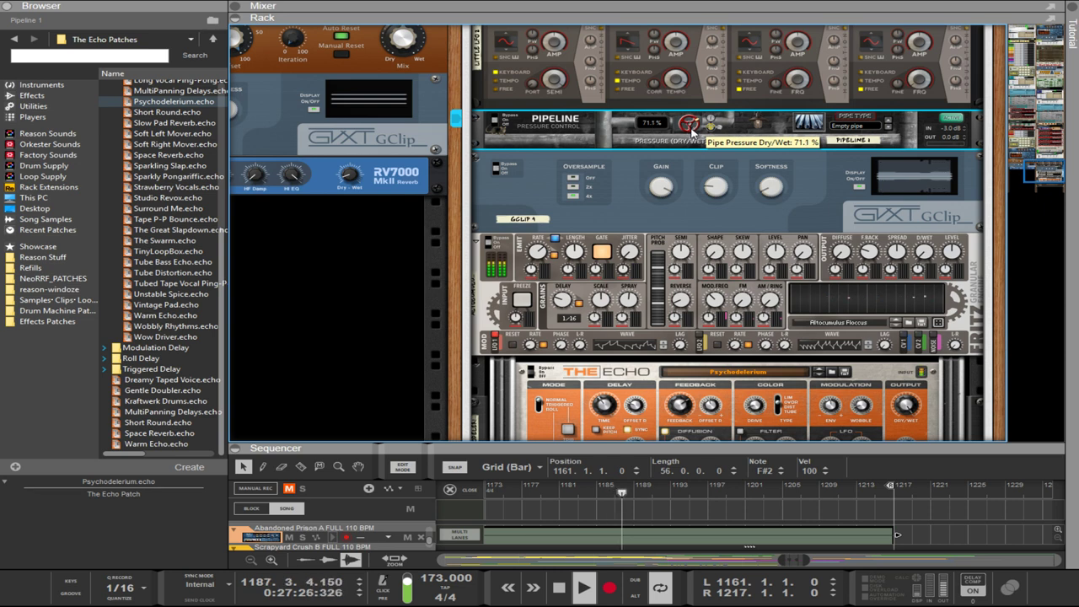
drag(690, 127, 690, 128)
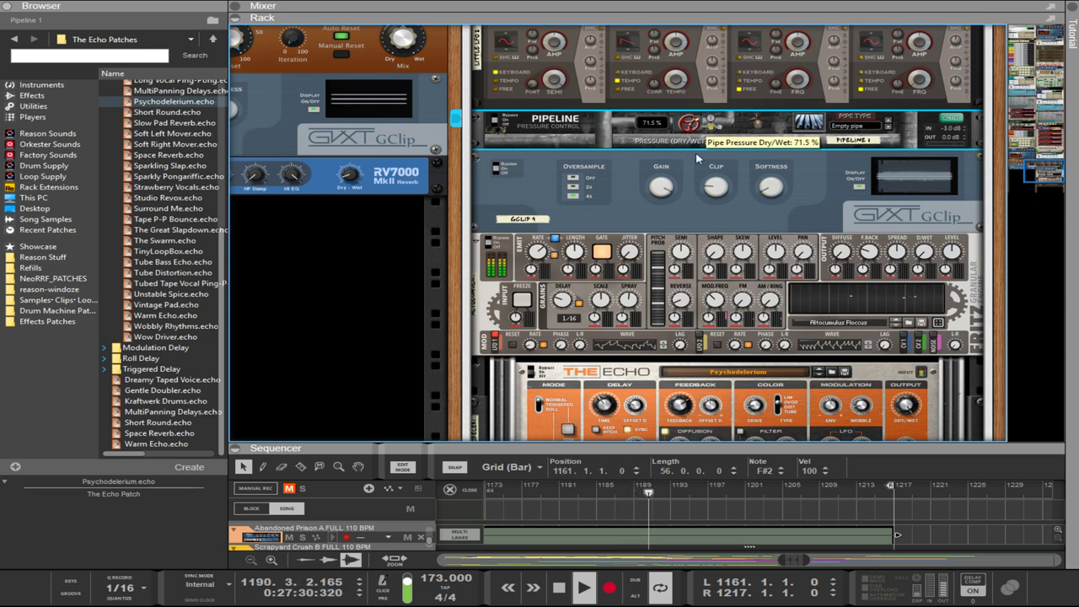
scroll(697, 161, down, 3)
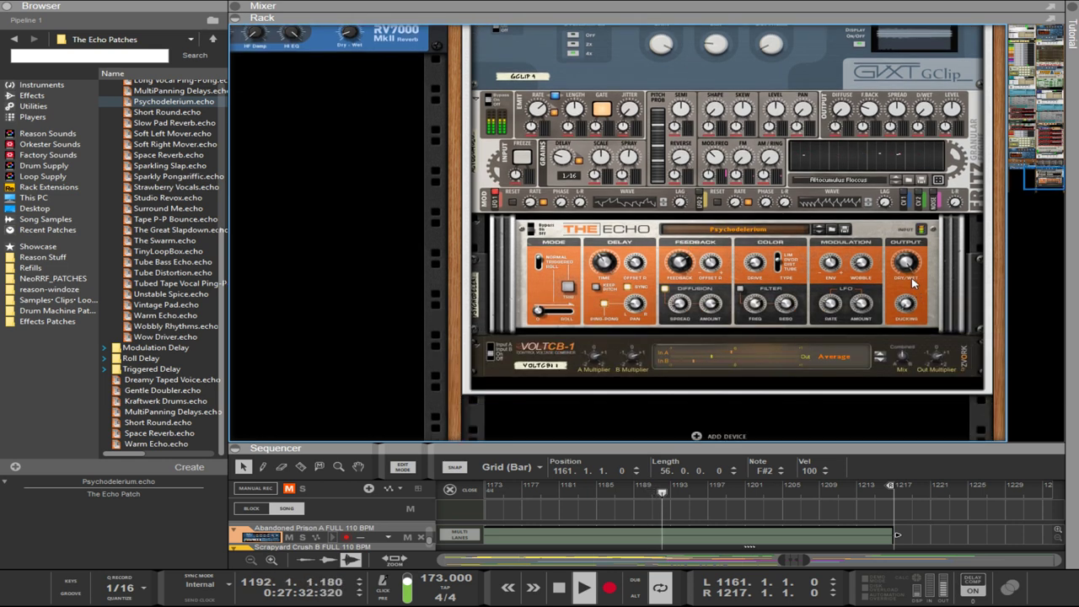
- Lower The Echo's ducking to 44% and change its delay time from 1/4 to 3/8
click(907, 305)
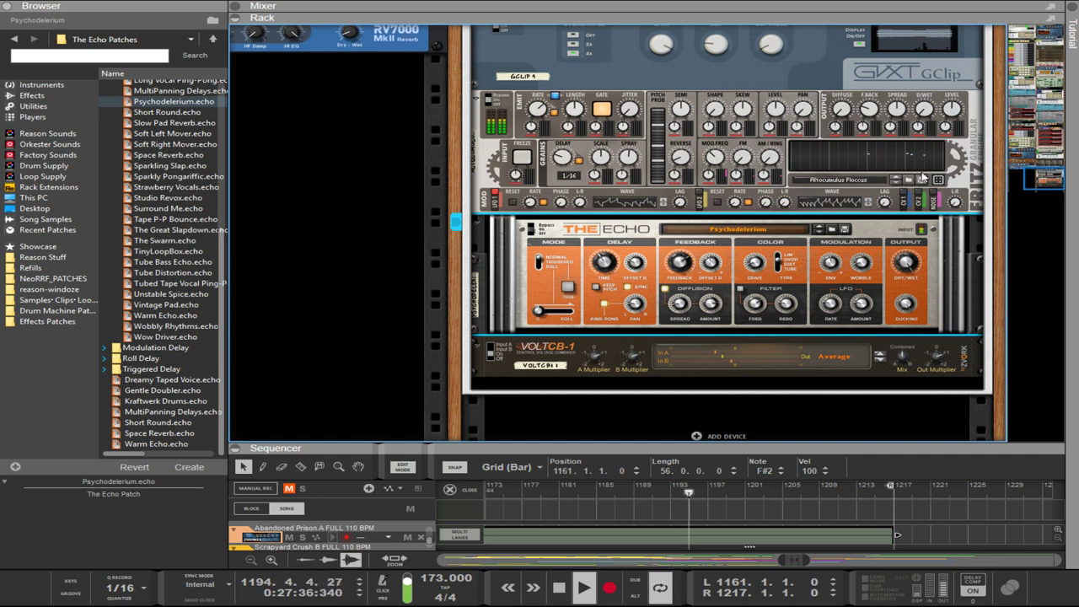
drag(906, 305, 885, 426)
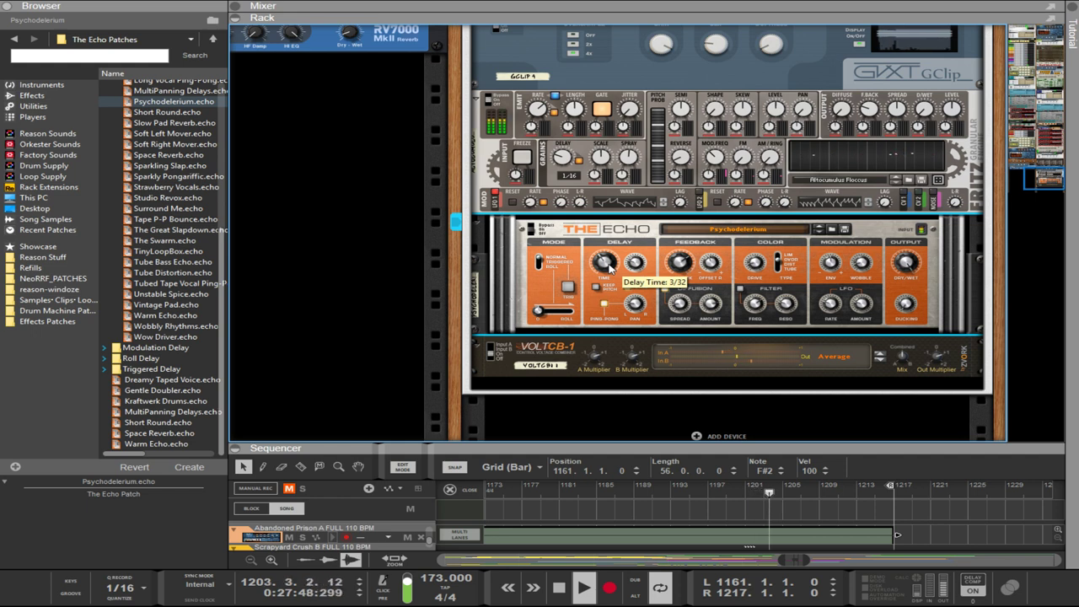
drag(608, 267, 603, 201)
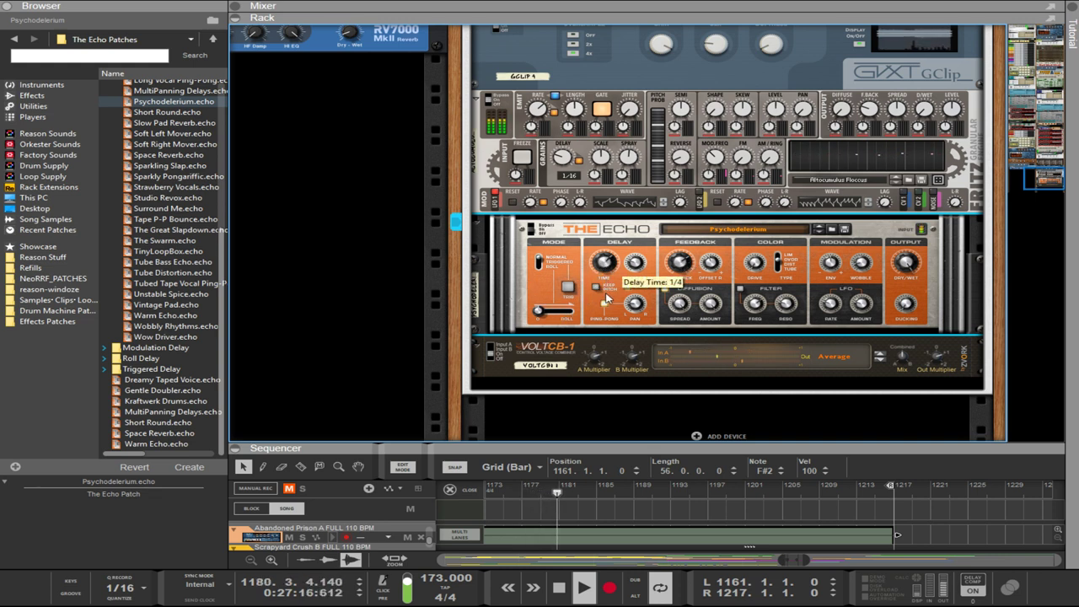
drag(607, 294, 602, 262)
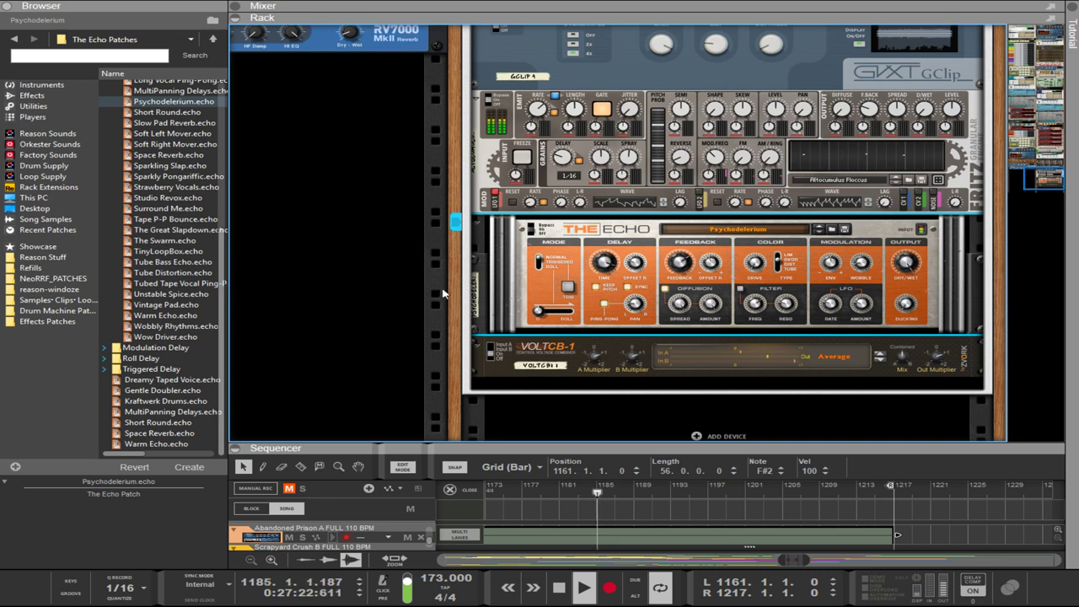
scroll(459, 285, down, 2)
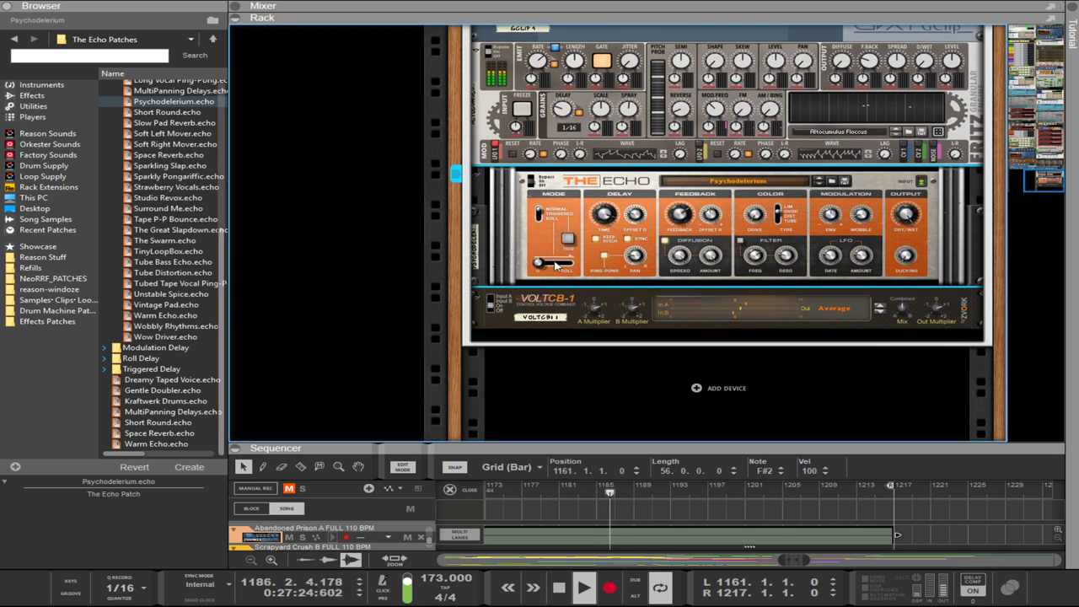
- Load the Apparitions.echo patch into The Echo and enable Sync and Keep Pitch
click(832, 182)
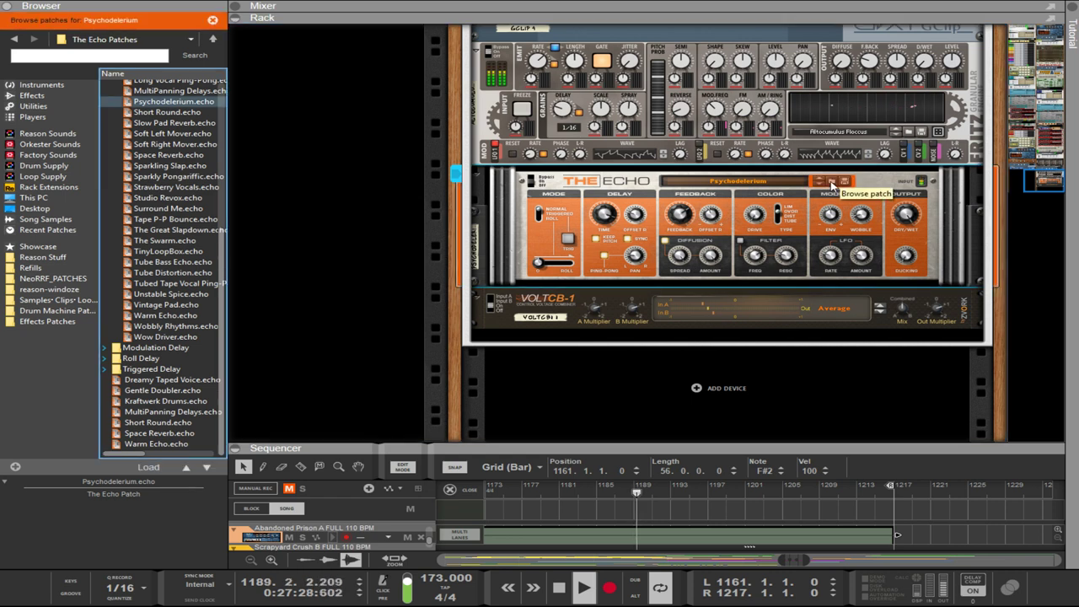
scroll(168, 189, up, 7)
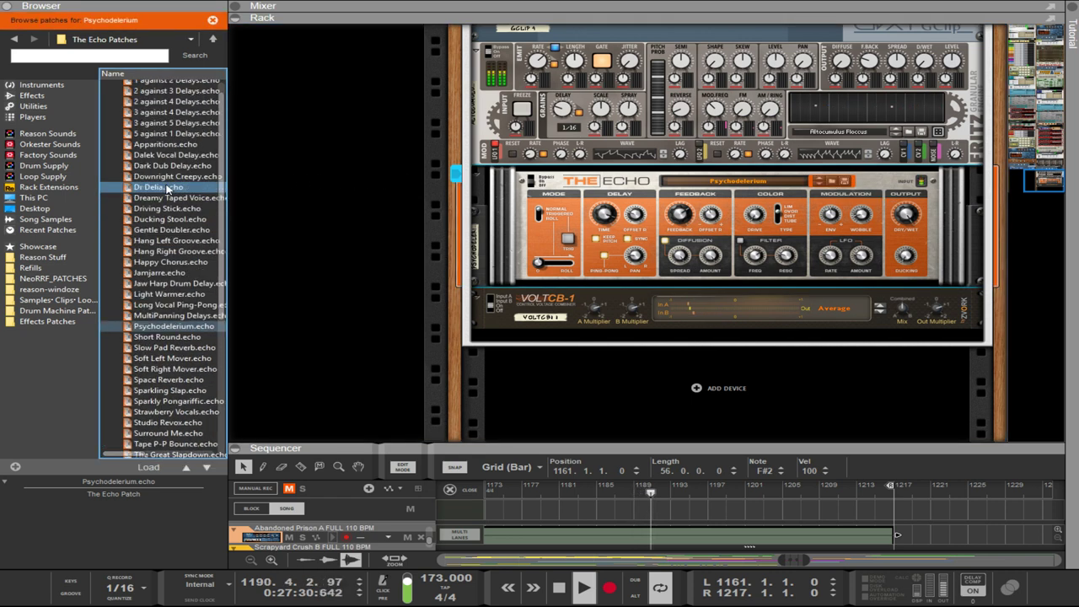
click(167, 144)
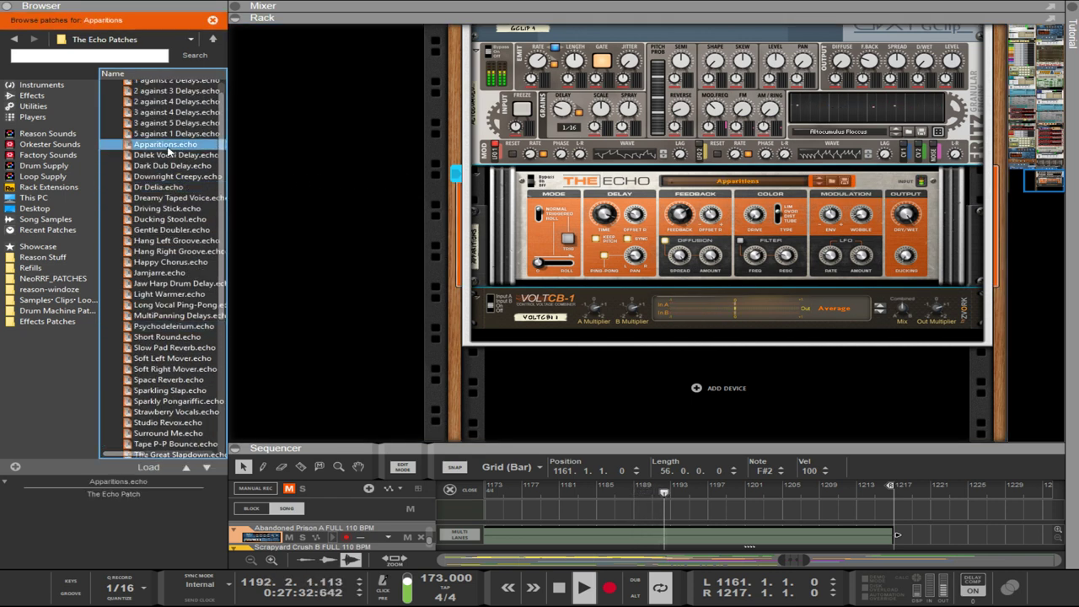
drag(603, 214, 605, 117)
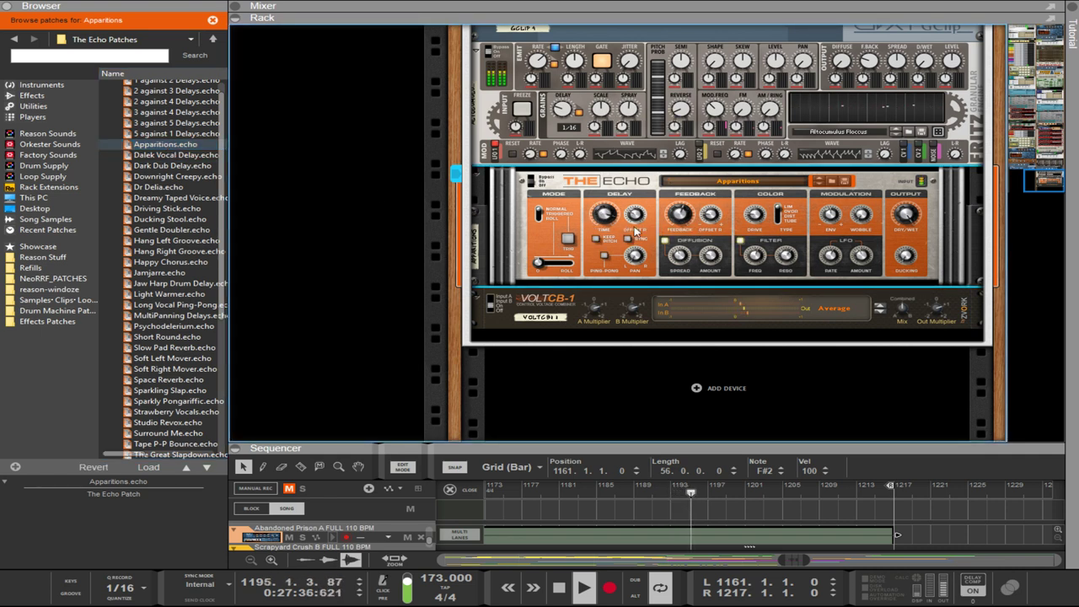
click(626, 239)
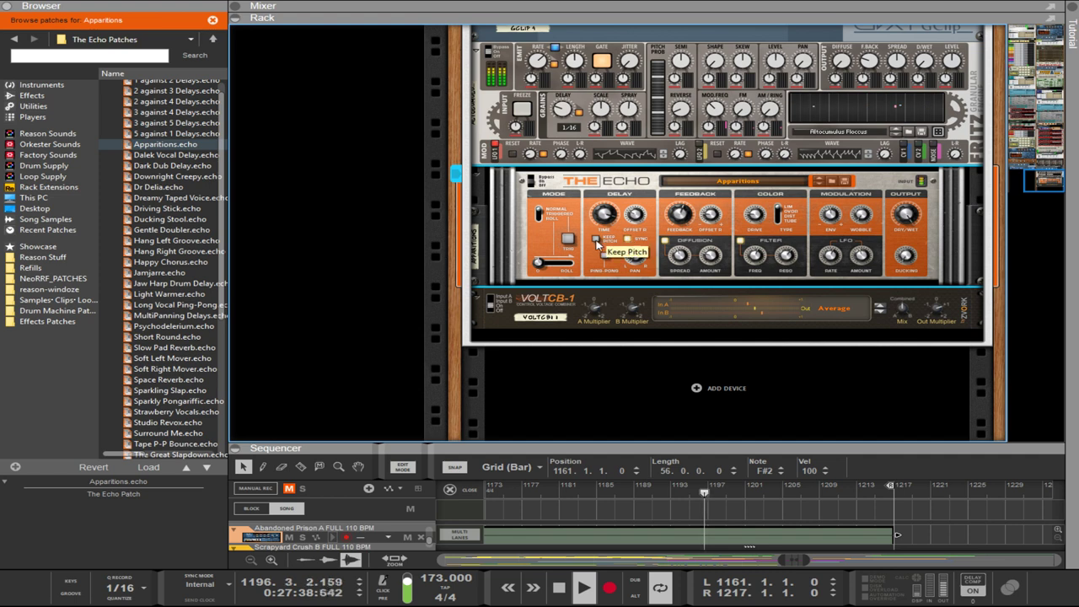
click(596, 239)
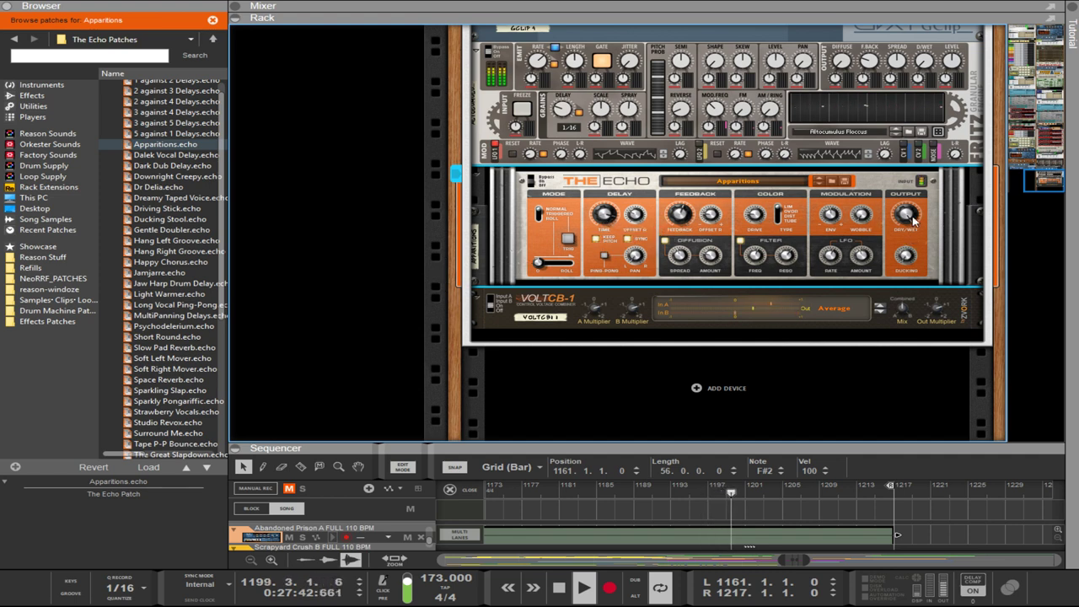
- Set The Echo's dry/wet to 25% and lower its filter frequency
drag(906, 213, 881, 316)
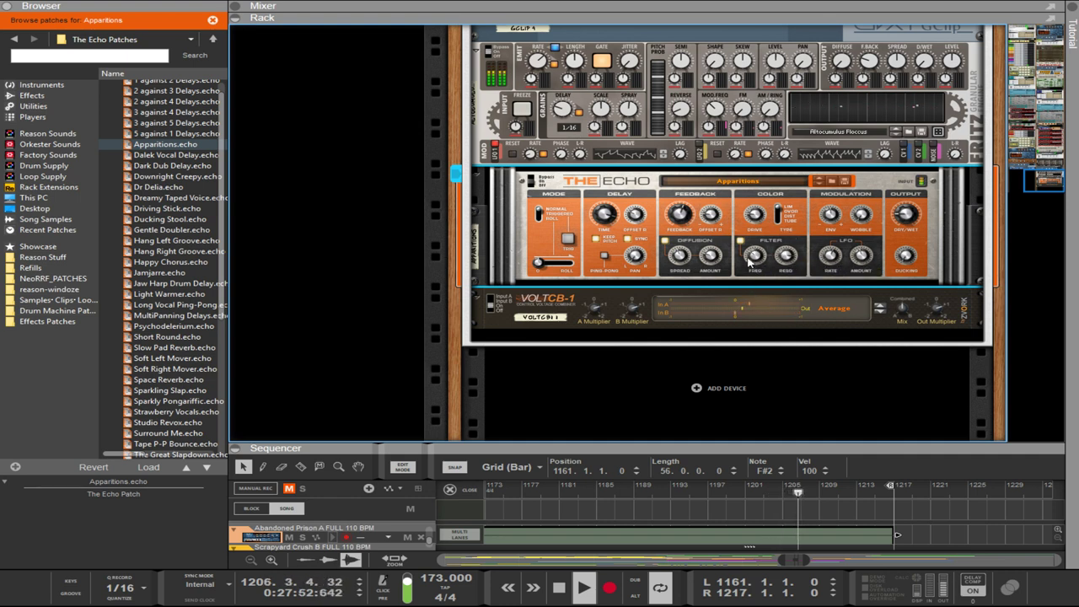
mouse_move(747, 270)
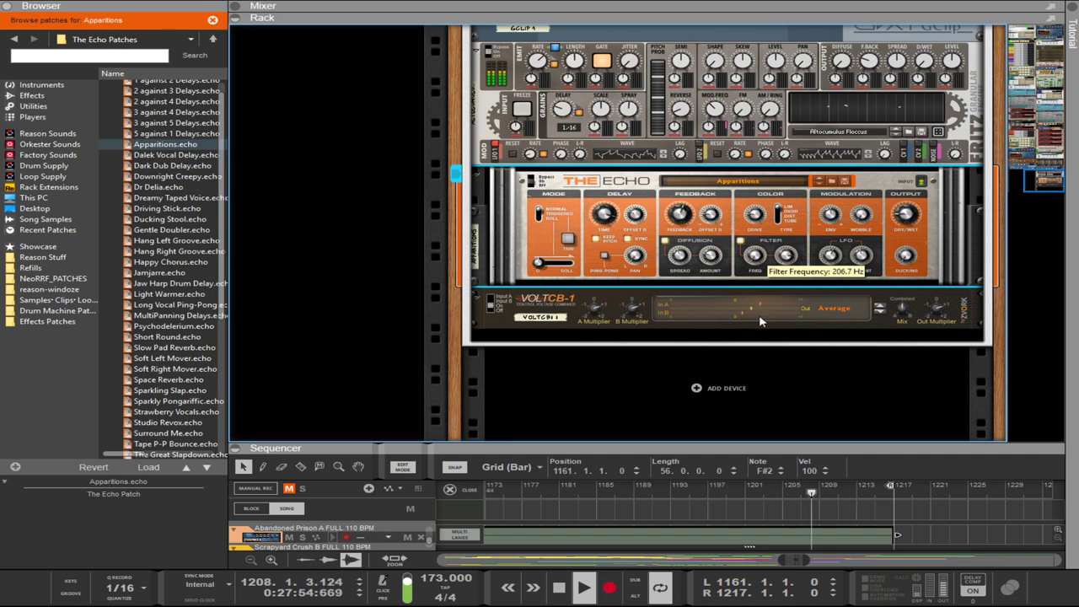
mouse_move(788, 258)
mouse_move(755, 256)
mouse_down()
mouse_move(756, 318)
mouse_move(753, 184)
mouse_move(741, 133)
mouse_move(790, 317)
mouse_move(737, 152)
mouse_move(737, 81)
mouse_move(764, 257)
mouse_up()
- On the rack's rear, patch the VoltCB output into The Echo's filter frequency CV input
key(Tab)
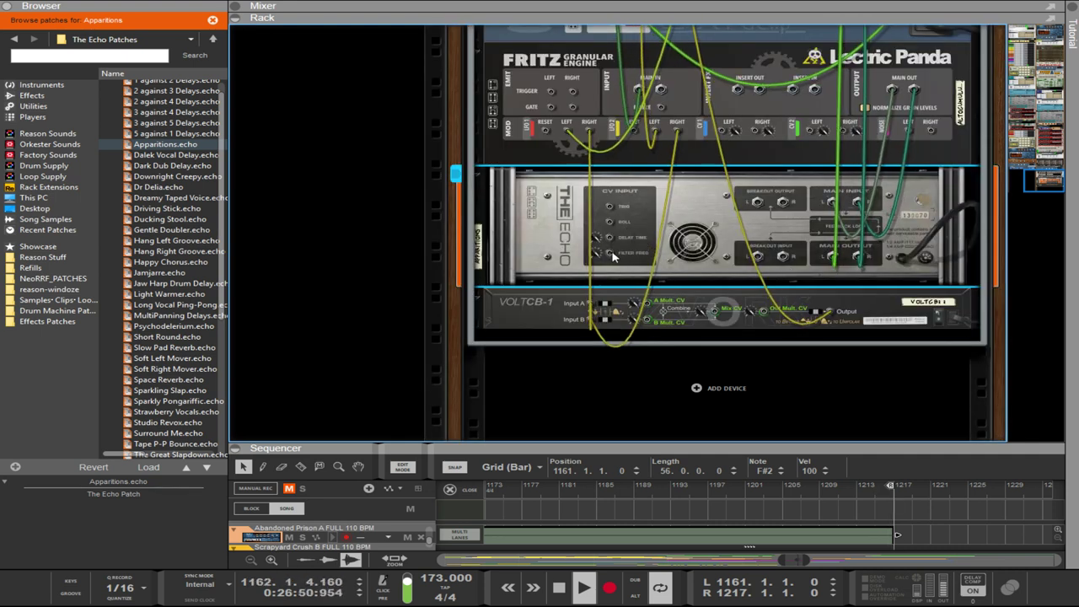
drag(610, 255, 776, 331)
click(767, 315)
drag(765, 315, 616, 251)
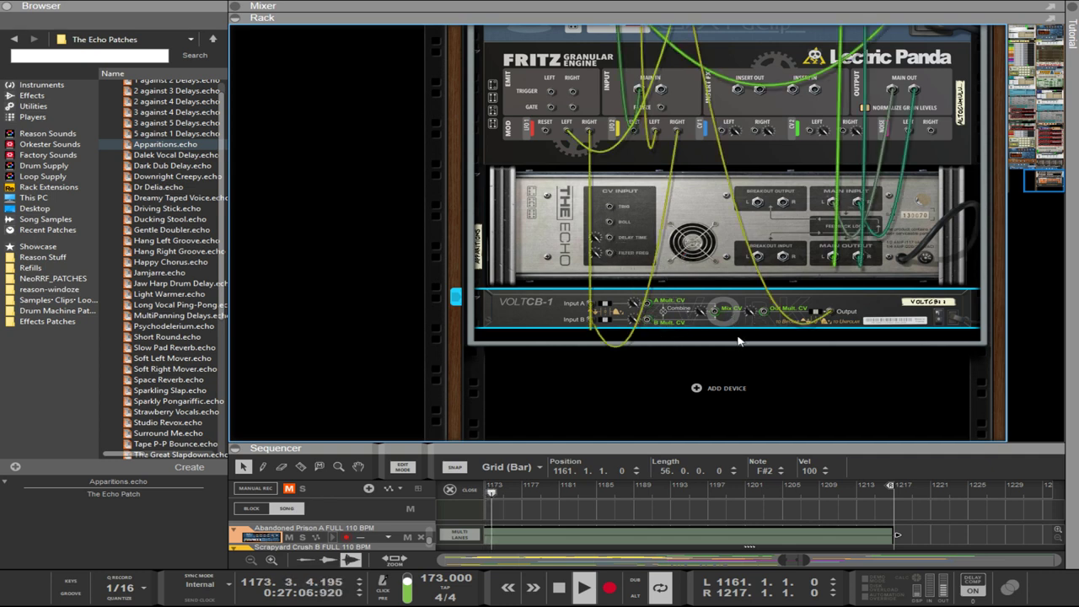
- Add a Spider CV under the VoltCB, splitting its output to The Echo's Roll input
click(720, 389)
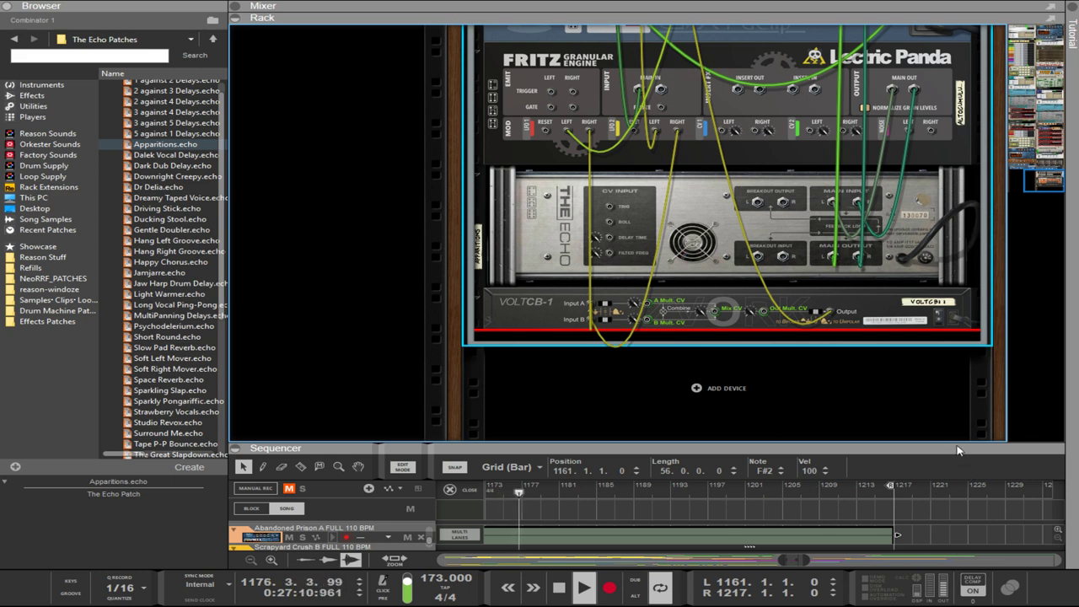
click(798, 524)
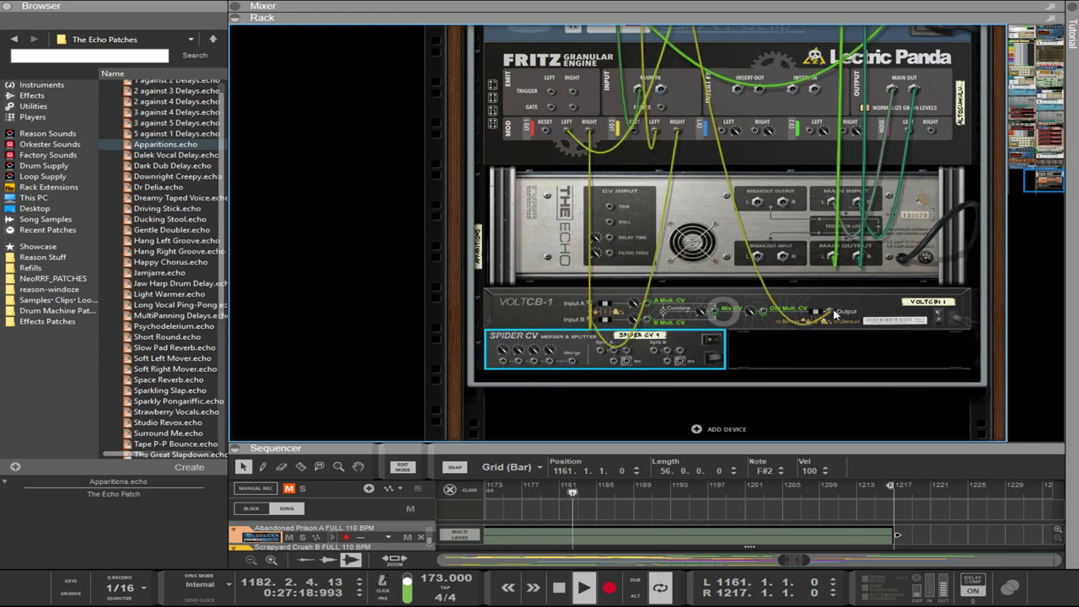
mouse_move(830, 312)
mouse_down()
mouse_move(694, 366)
mouse_move(665, 351)
mouse_move(828, 313)
mouse_up()
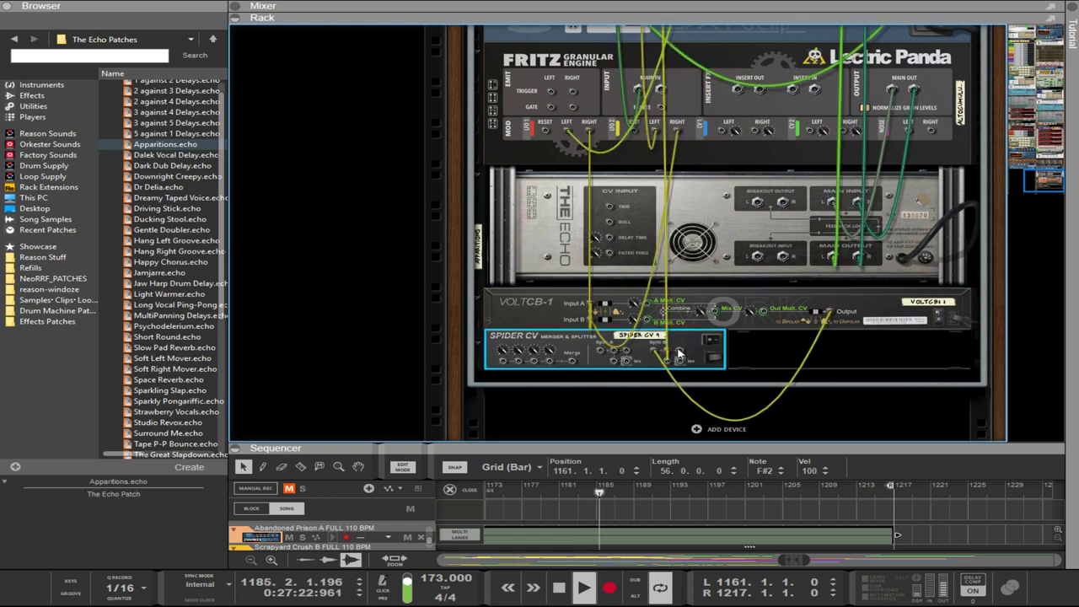
drag(679, 353, 609, 252)
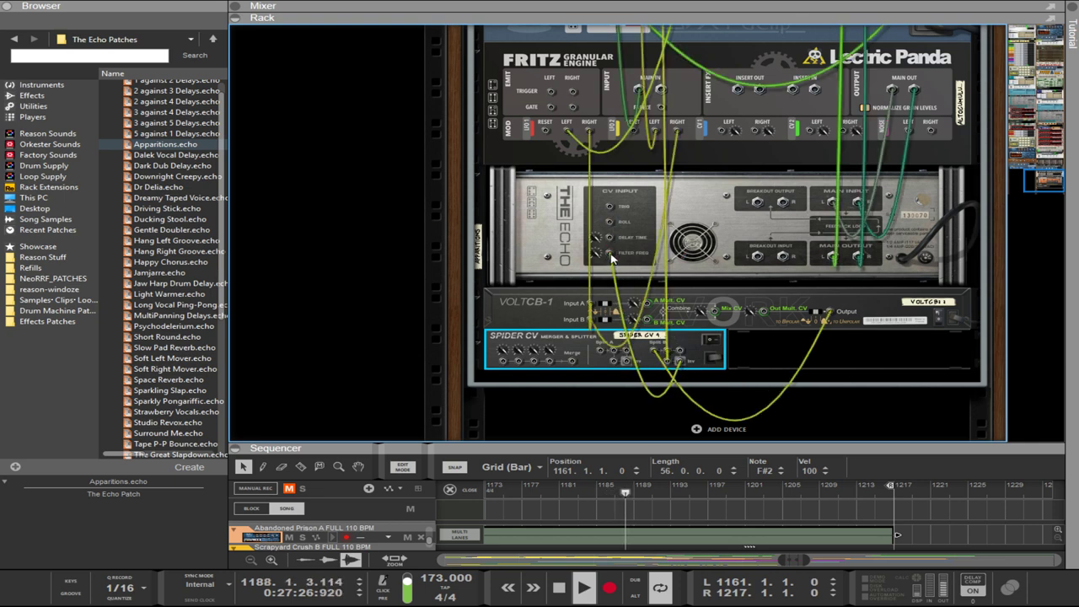
key(Tab)
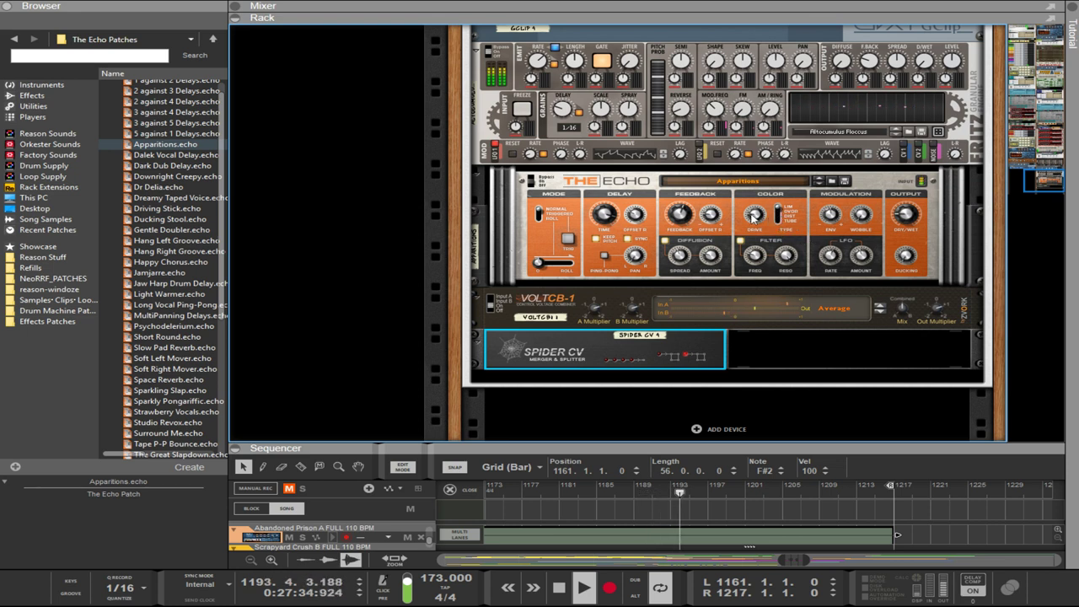
- Lower The Echo's feedback slightly, set Offset R to 3/8, and switch Drive Type to Tube
click(780, 224)
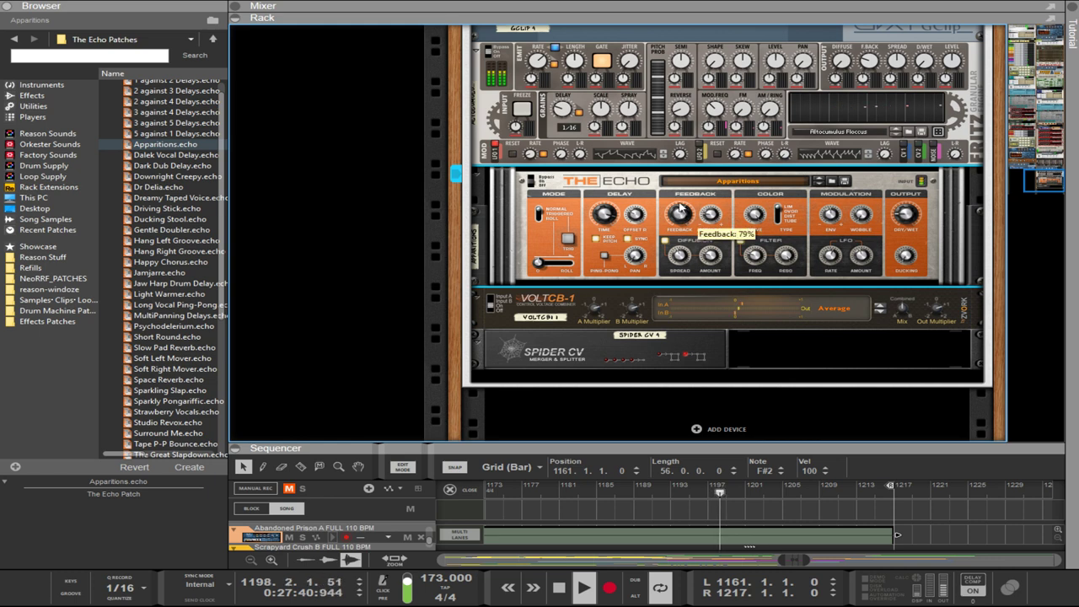
drag(680, 190, 668, 196)
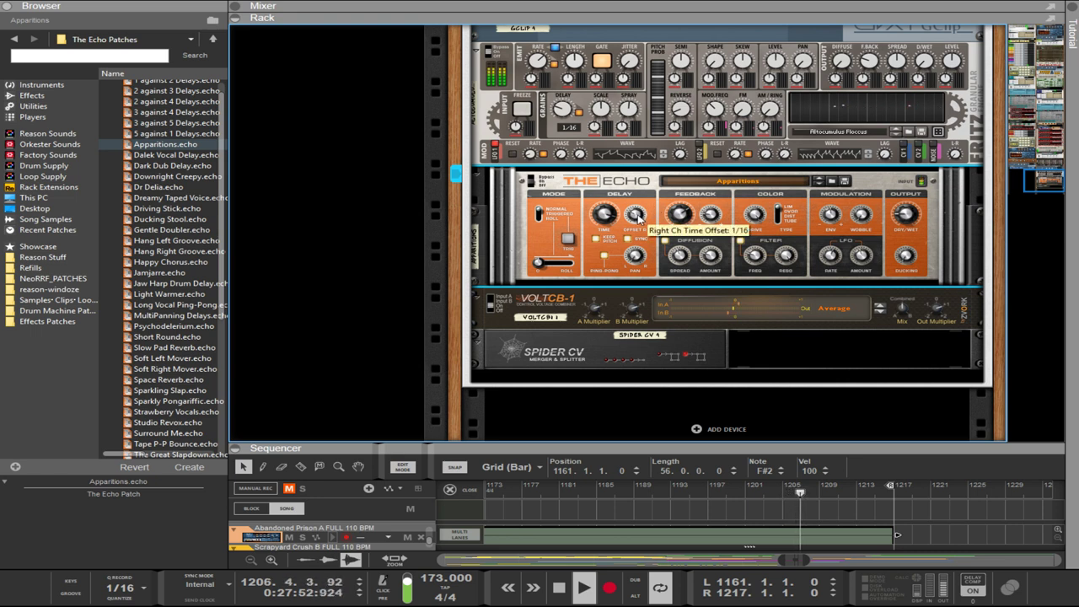
drag(635, 215, 665, 81)
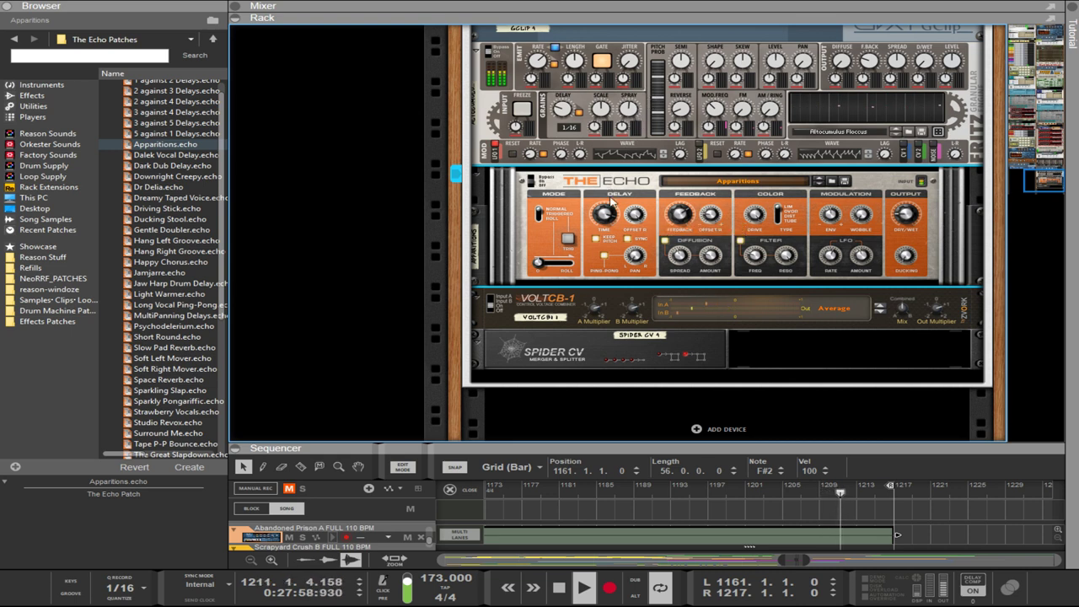
drag(637, 215, 660, 268)
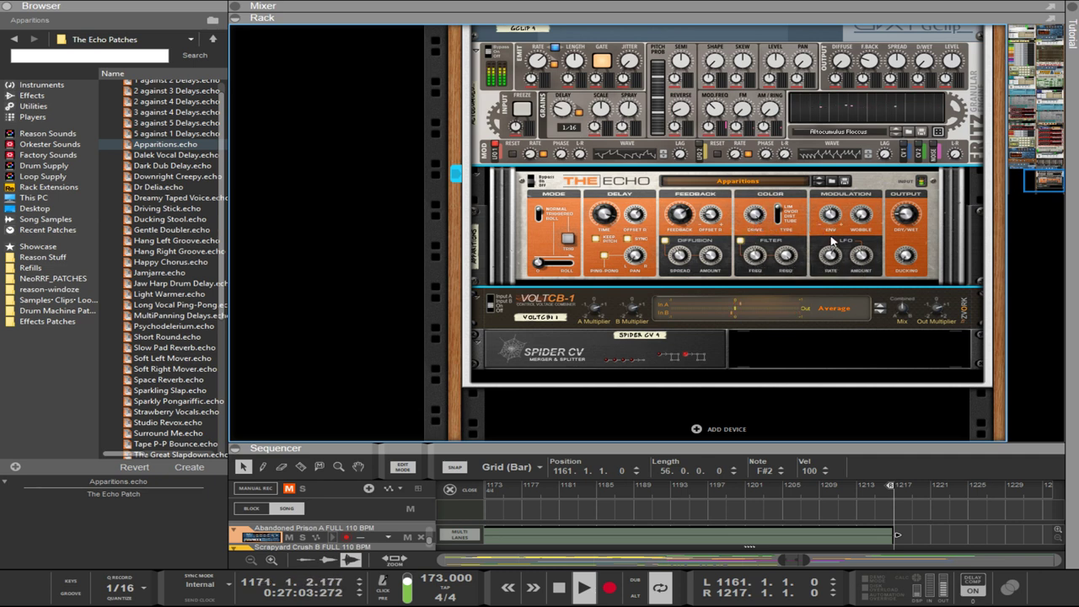
drag(778, 215, 782, 246)
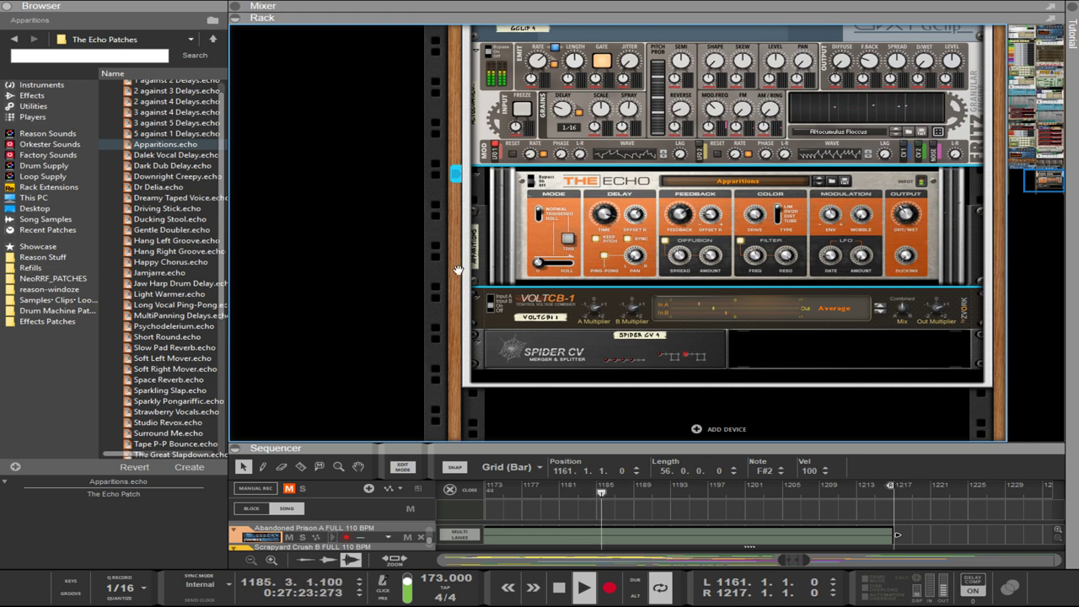
scroll(457, 269, up, 5)
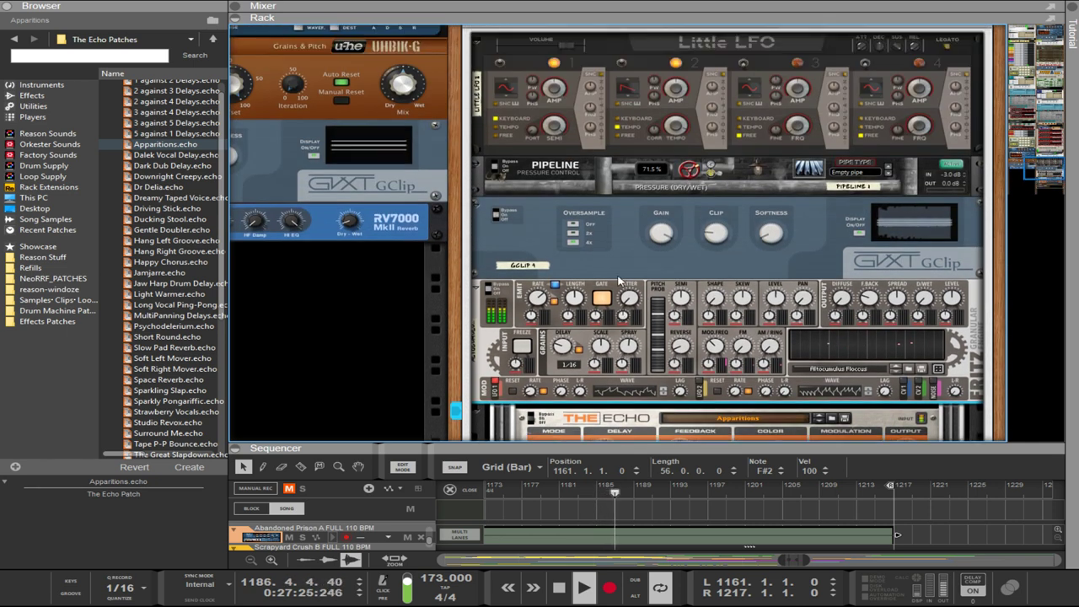
scroll(633, 269, up, 2)
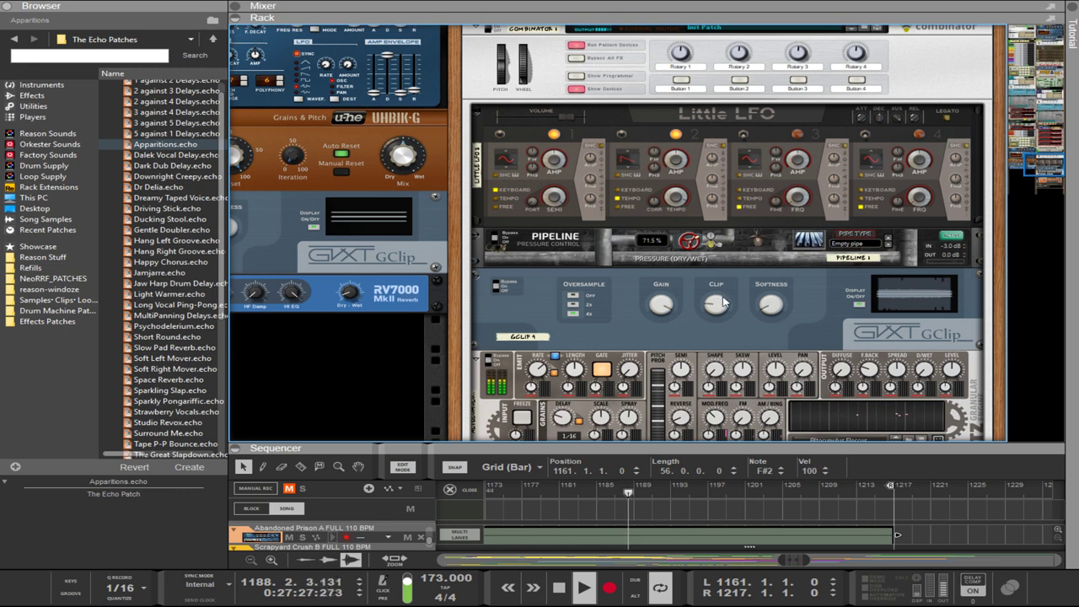
click(718, 306)
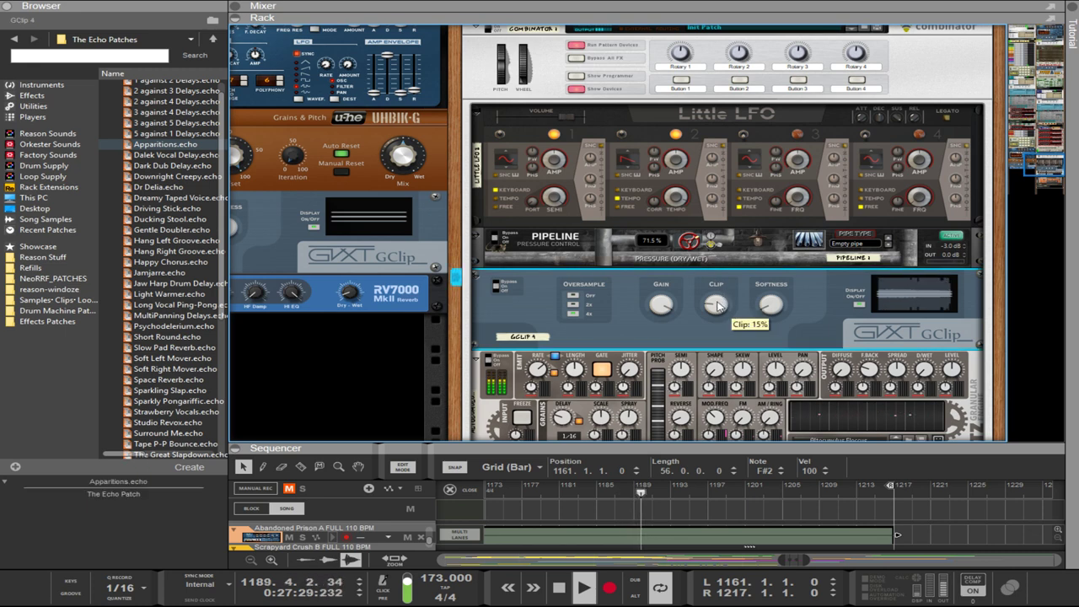
drag(713, 311, 711, 284)
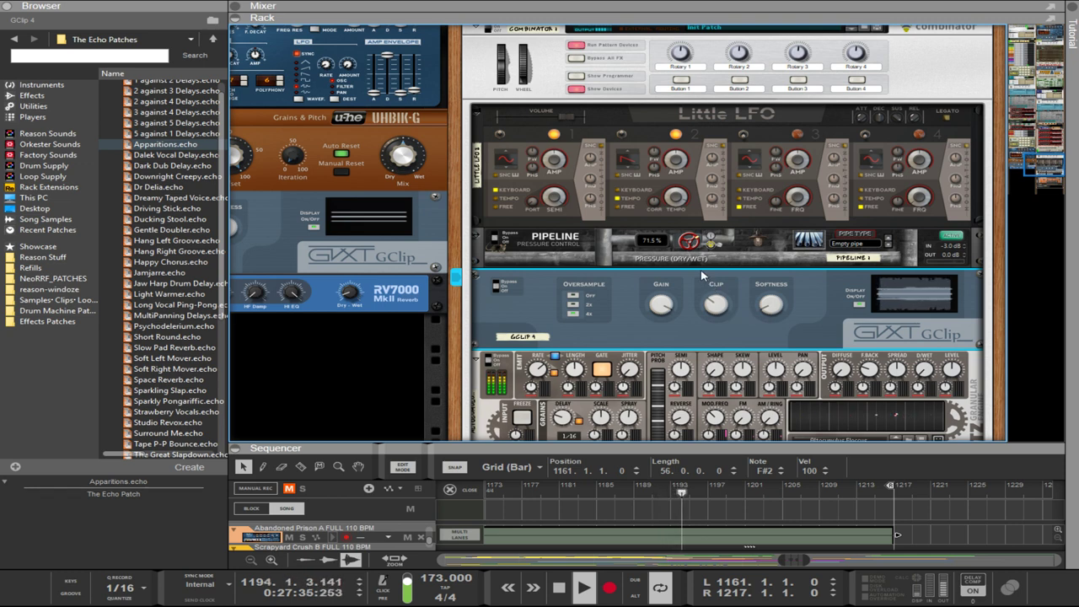
scroll(895, 217, down, 4)
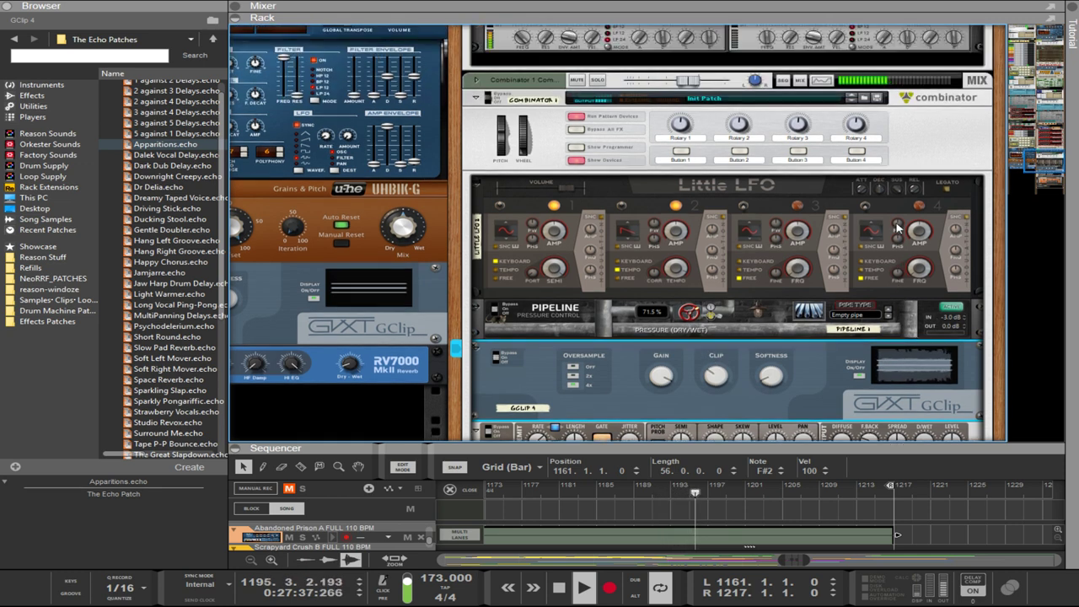
scroll(902, 249, down, 3)
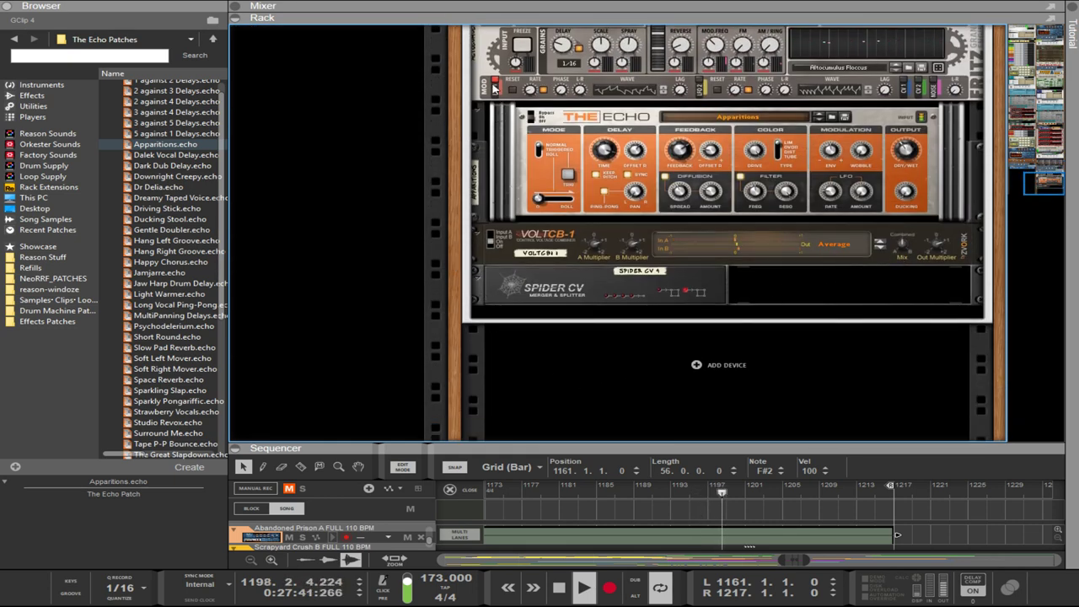
scroll(450, 54, up, 5)
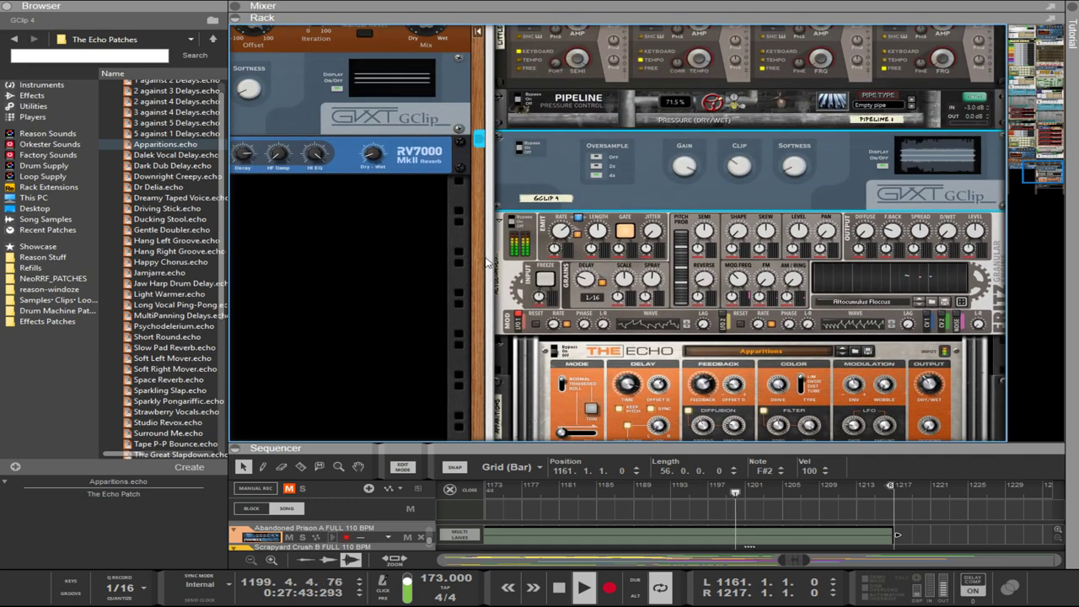
- Reveal the mixer above the rack and pull the Combinator 1 fader down to about -12.4 dB
drag(496, 17, 530, 120)
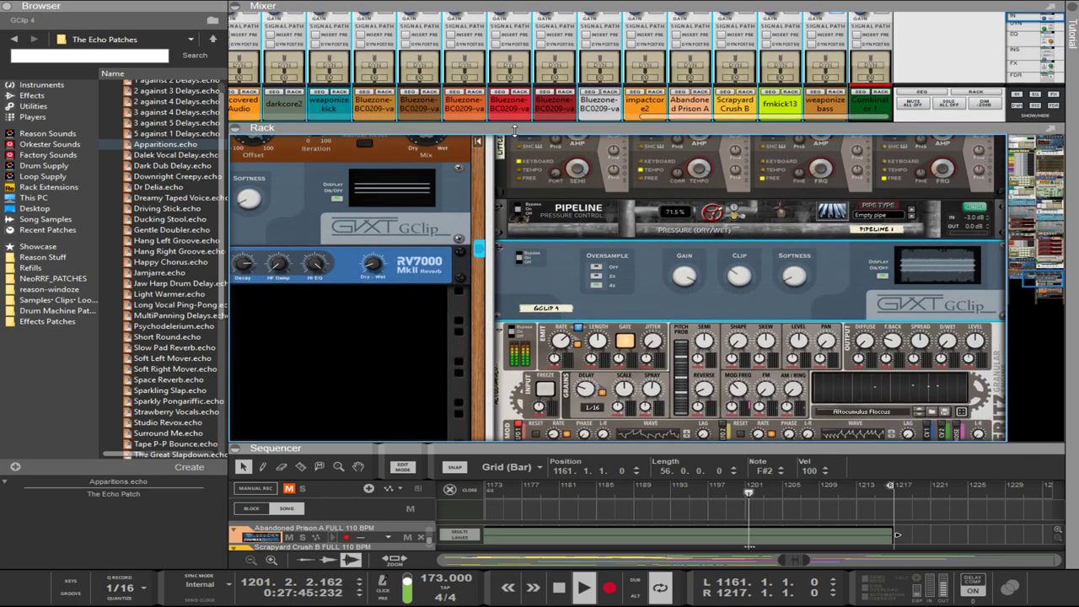
drag(704, 118, 788, 124)
scroll(554, 216, up, 5)
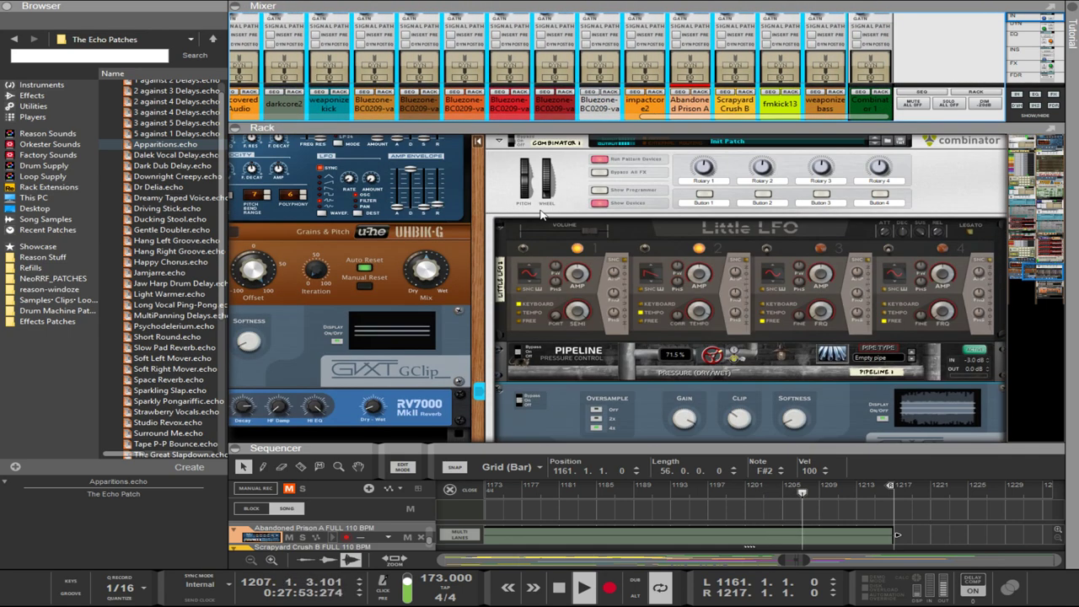
click(542, 199)
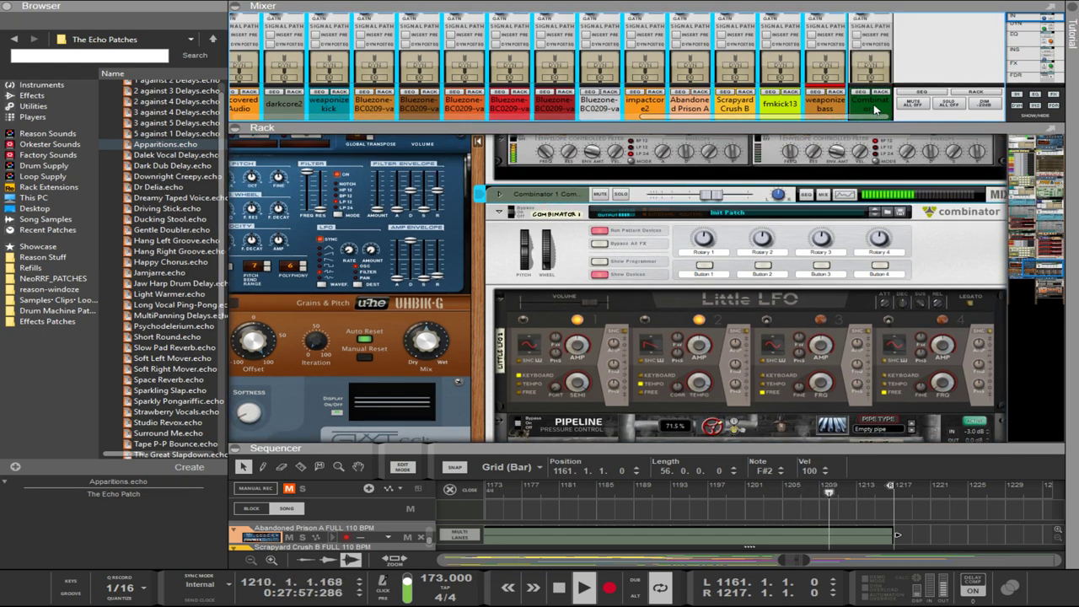
scroll(876, 108, down, 3)
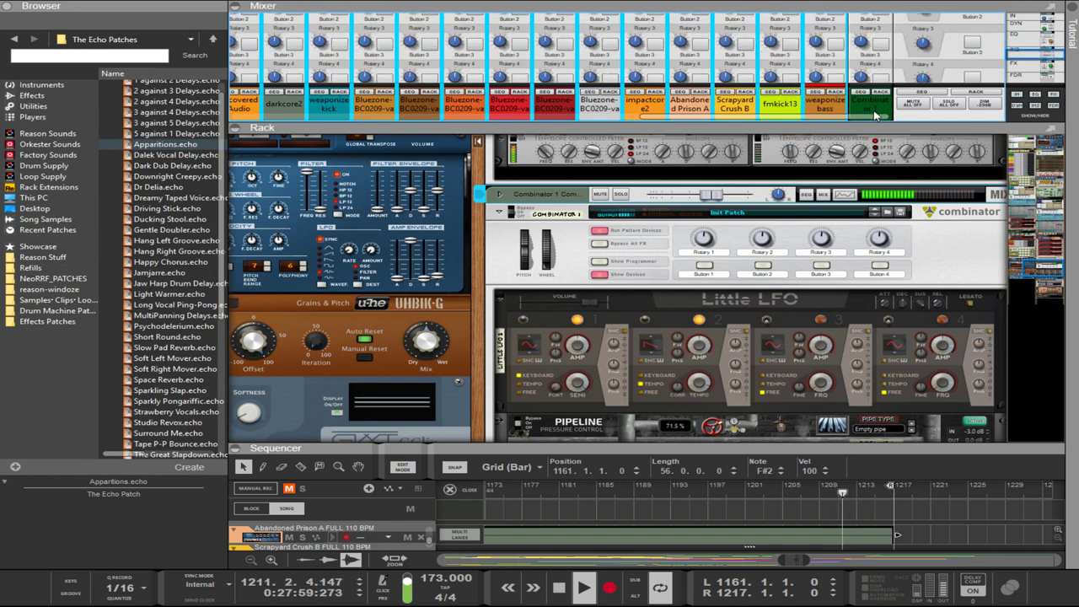
scroll(877, 109, down, 3)
scroll(873, 126, up, 2)
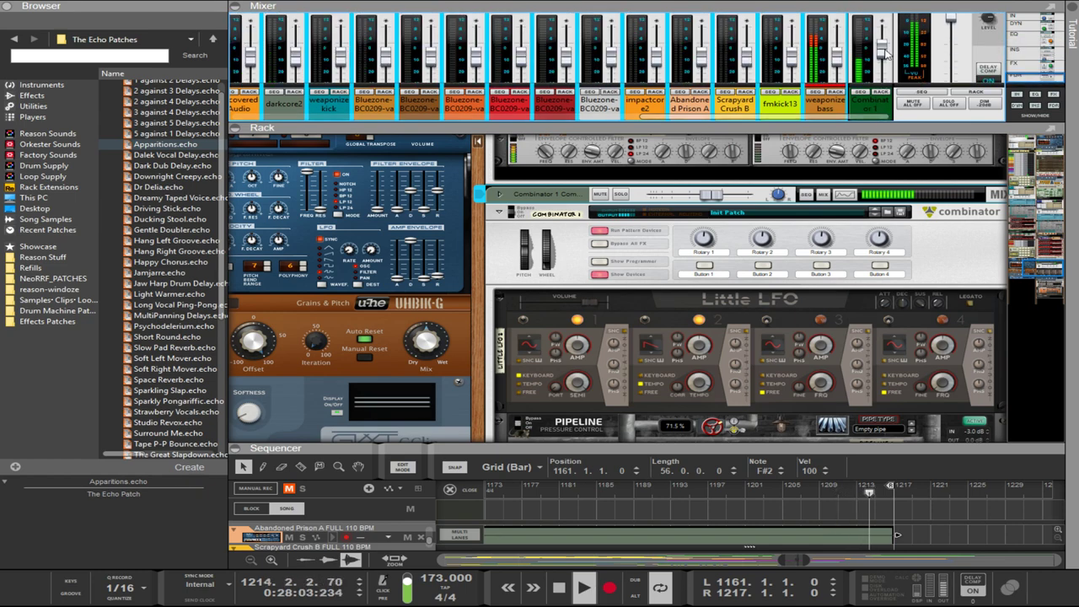
mouse_move(885, 53)
mouse_down()
mouse_move(882, 69)
mouse_move(884, 59)
mouse_up()
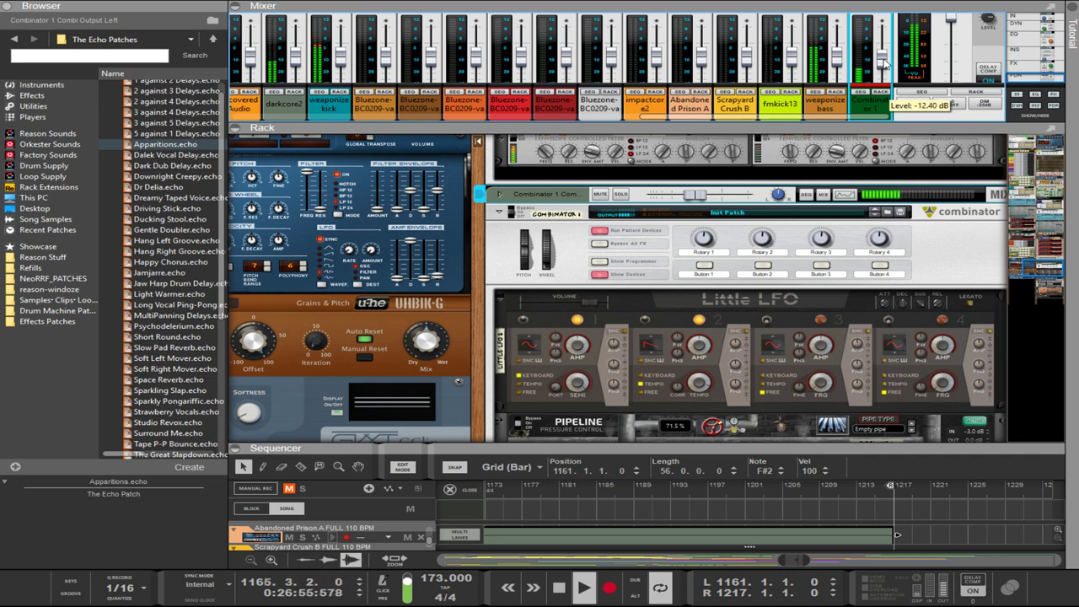
scroll(839, 210, up, 1)
scroll(840, 209, down, 1)
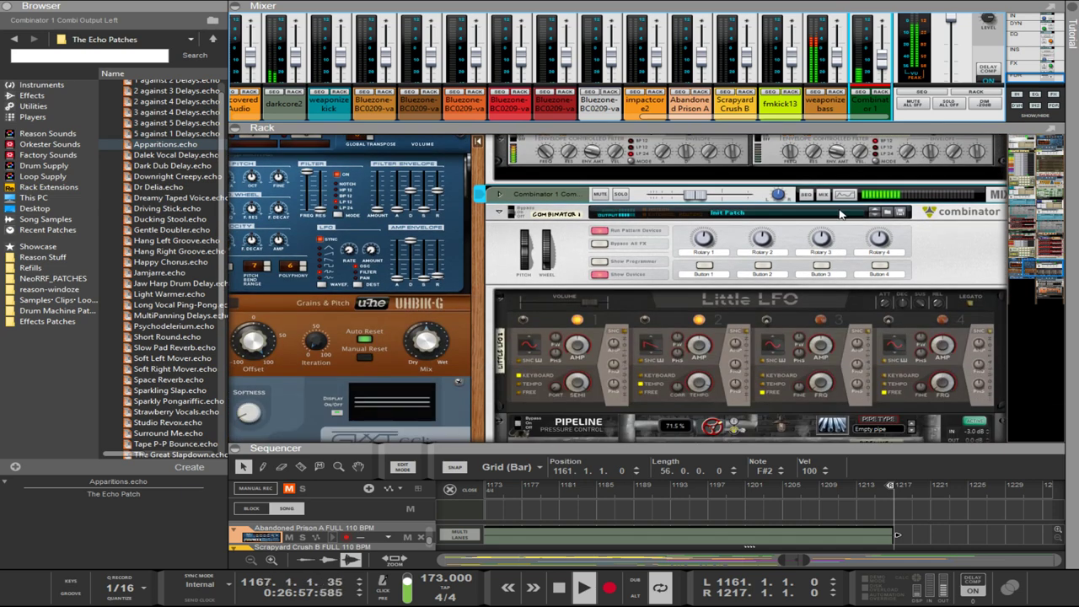
scroll(839, 214, down, 5)
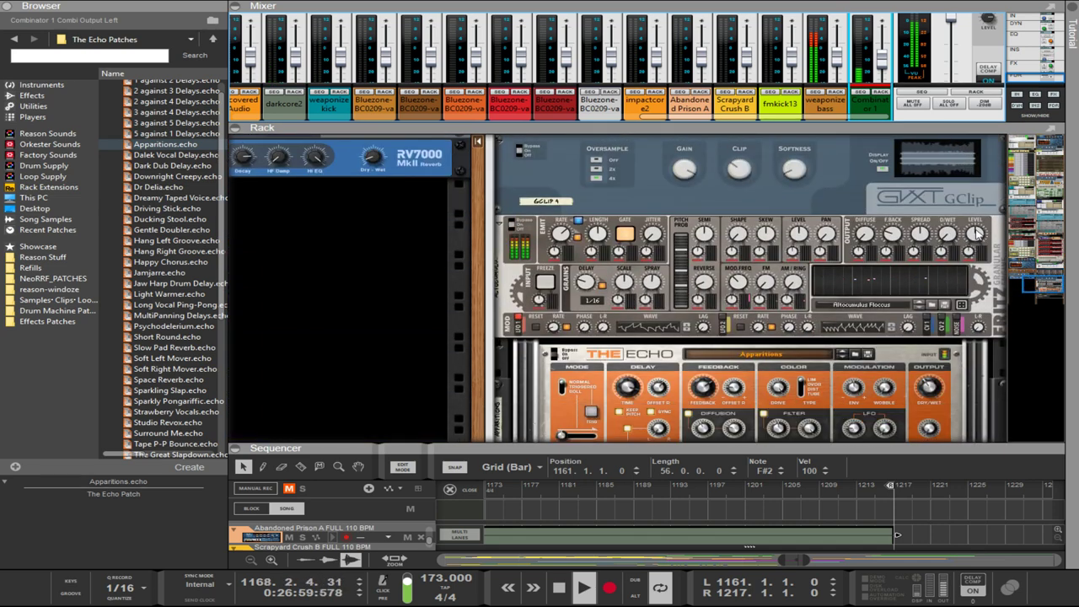
- Turn the GClip Clip knob down to 21%
scroll(976, 234, up, 5)
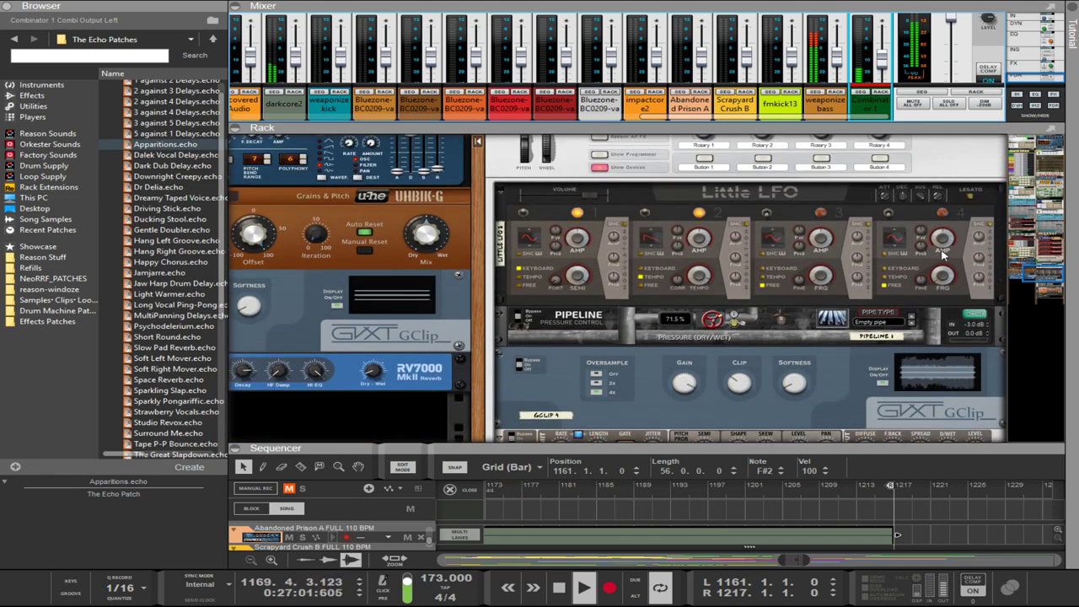
click(685, 386)
mouse_move(740, 388)
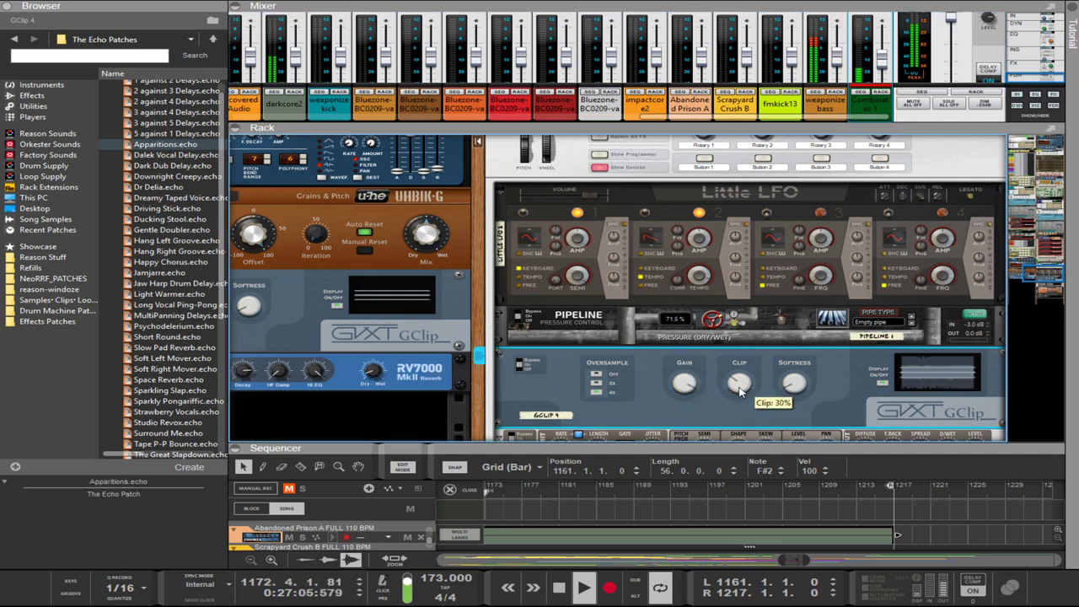
drag(742, 404, 743, 406)
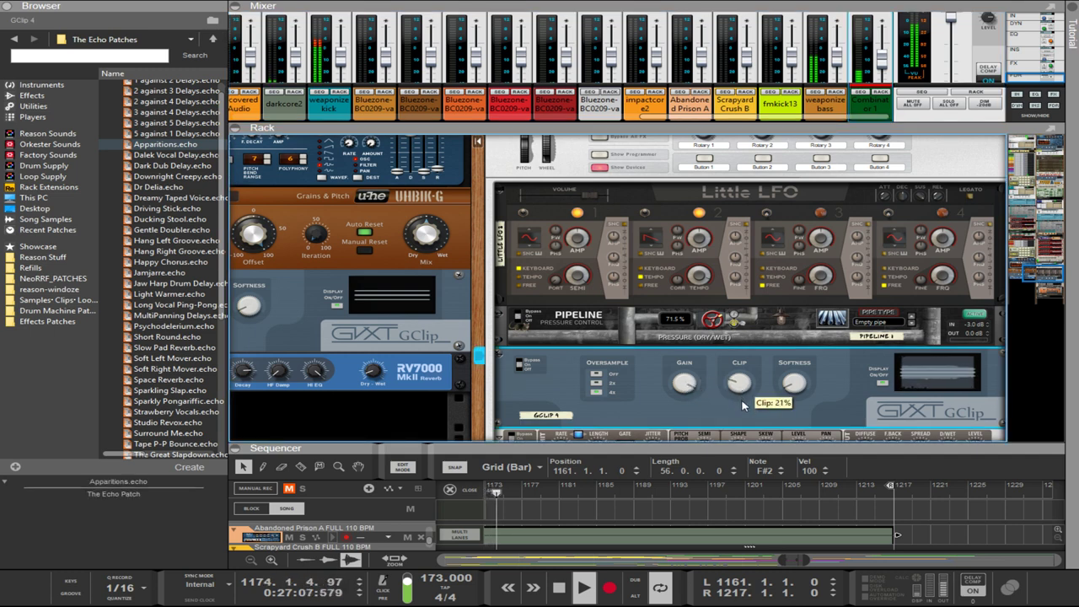
scroll(975, 339, down, 3)
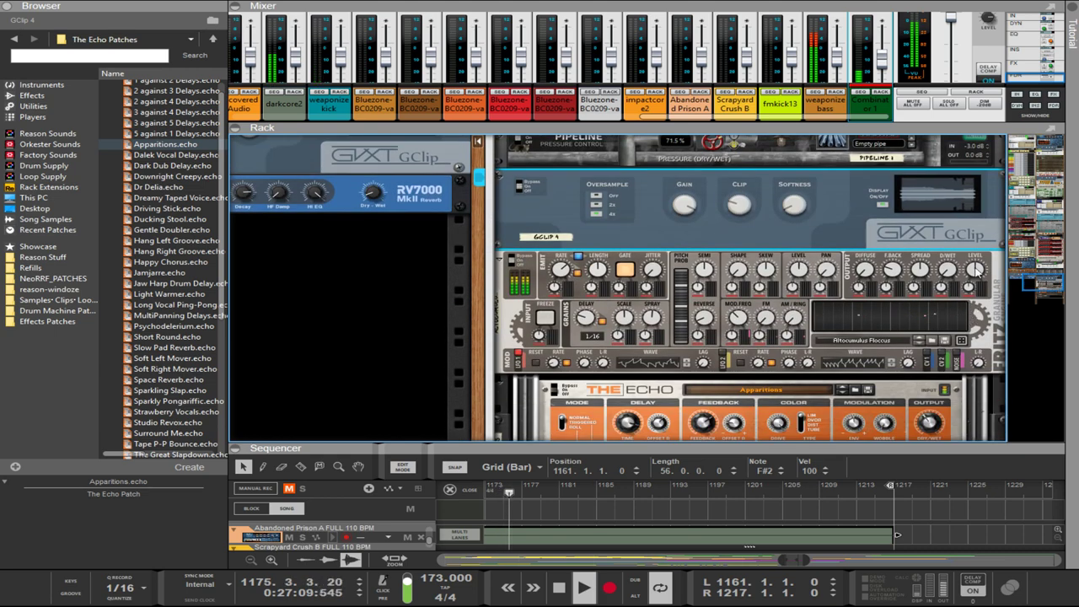
- Raise the Fritz granular device's Master Level to about 6.4 dB
click(973, 270)
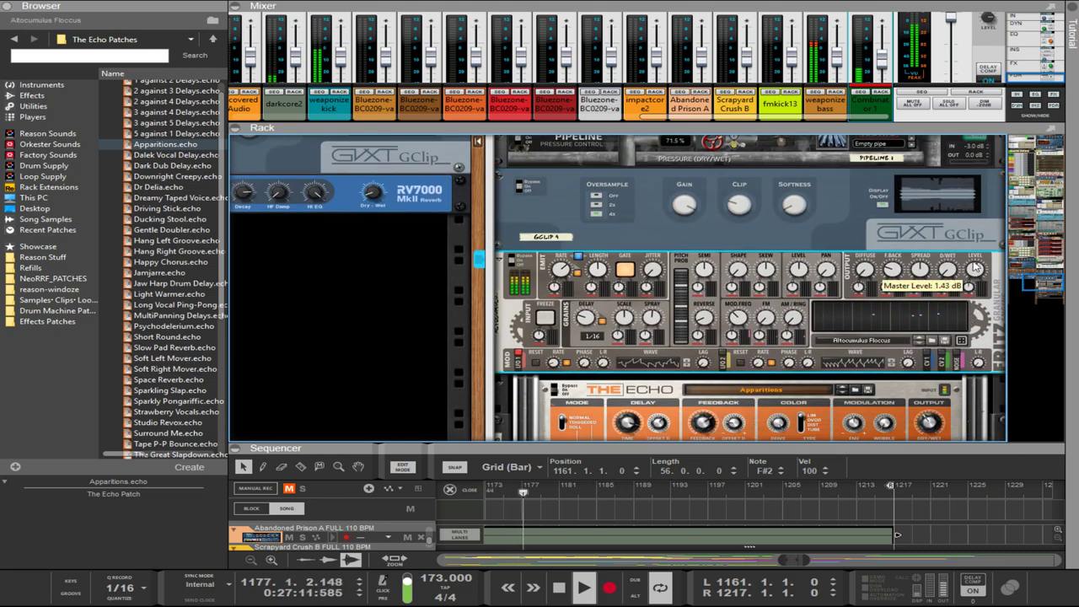
drag(973, 253, 977, 245)
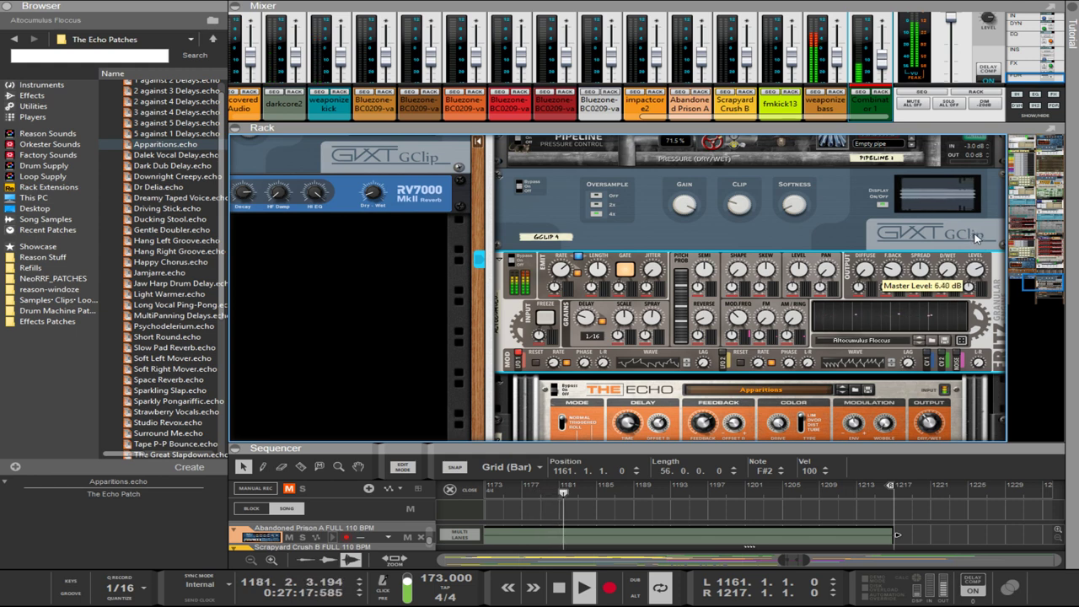
drag(974, 238, 974, 240)
scroll(969, 249, down, 5)
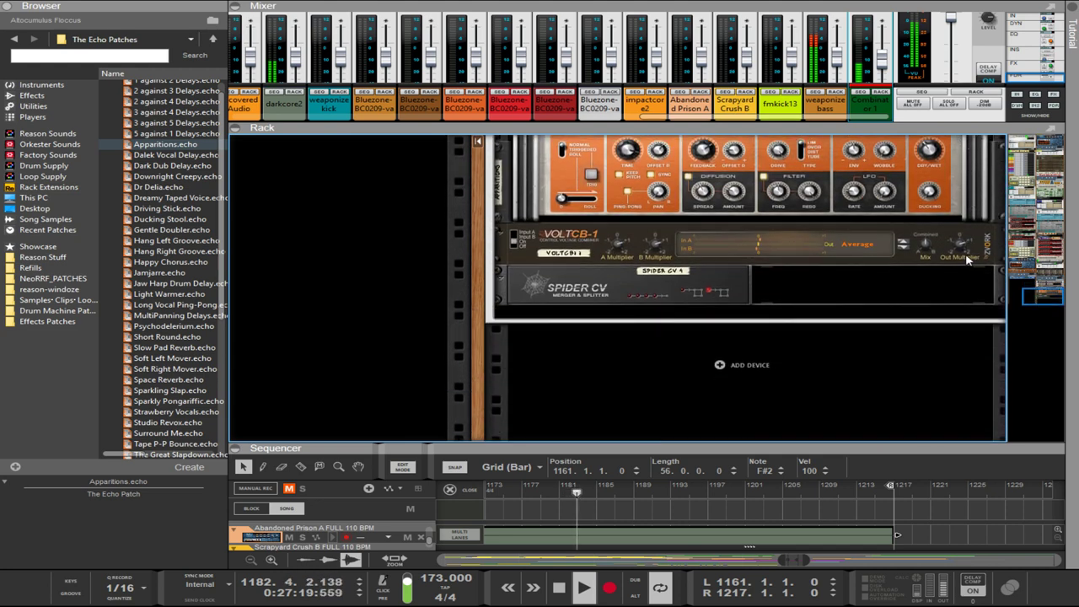
scroll(948, 253, up, 4)
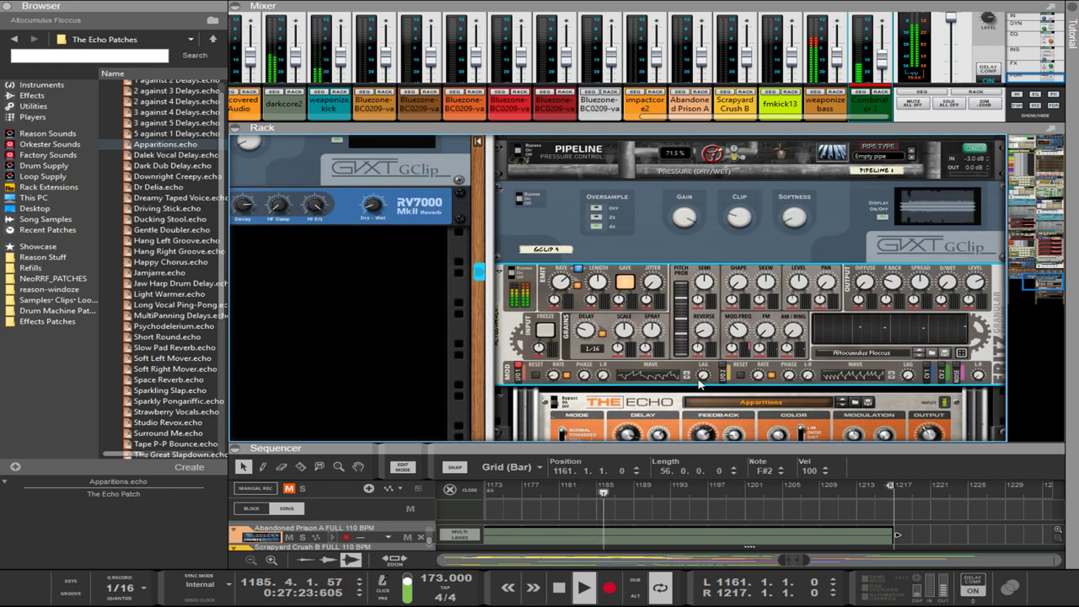
- Enlarge the sequencer and piano roll to fill the window
drag(591, 445, 693, 152)
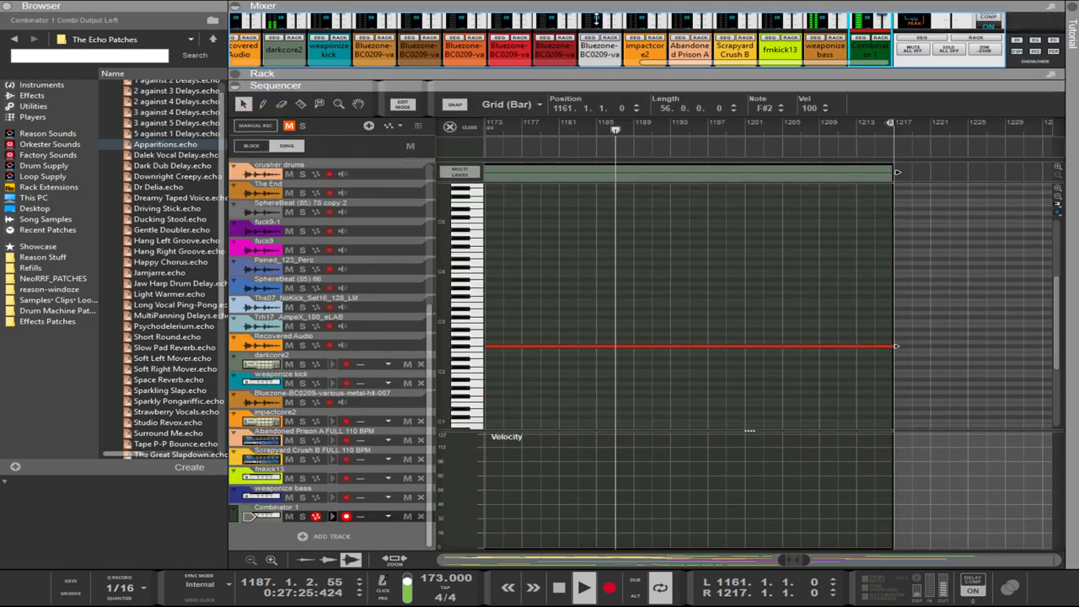
scroll(756, 205, down, 1)
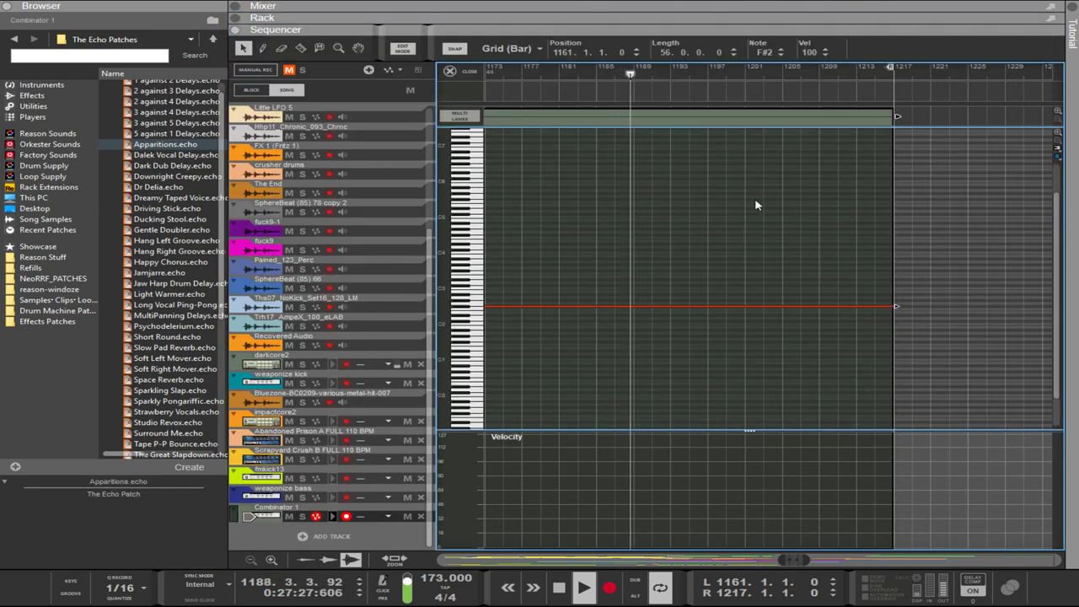
scroll(756, 205, up, 3)
scroll(754, 188, down, 4)
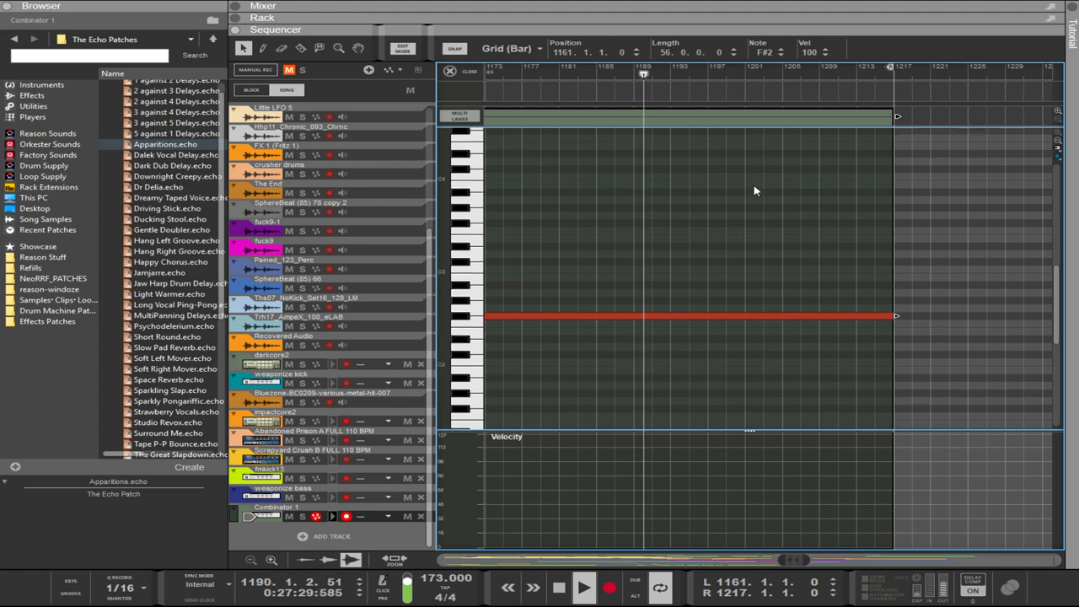
drag(727, 29, 746, 331)
scroll(755, 217, down, 3)
scroll(756, 219, up, 1)
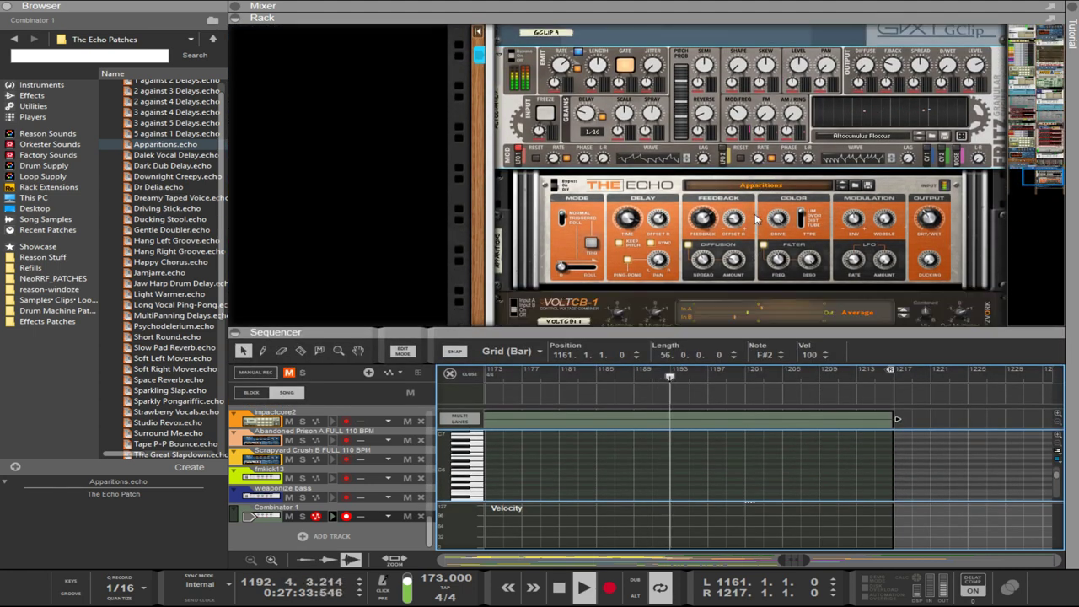
scroll(756, 219, down, 2)
scroll(756, 219, up, 3)
scroll(756, 219, down, 4)
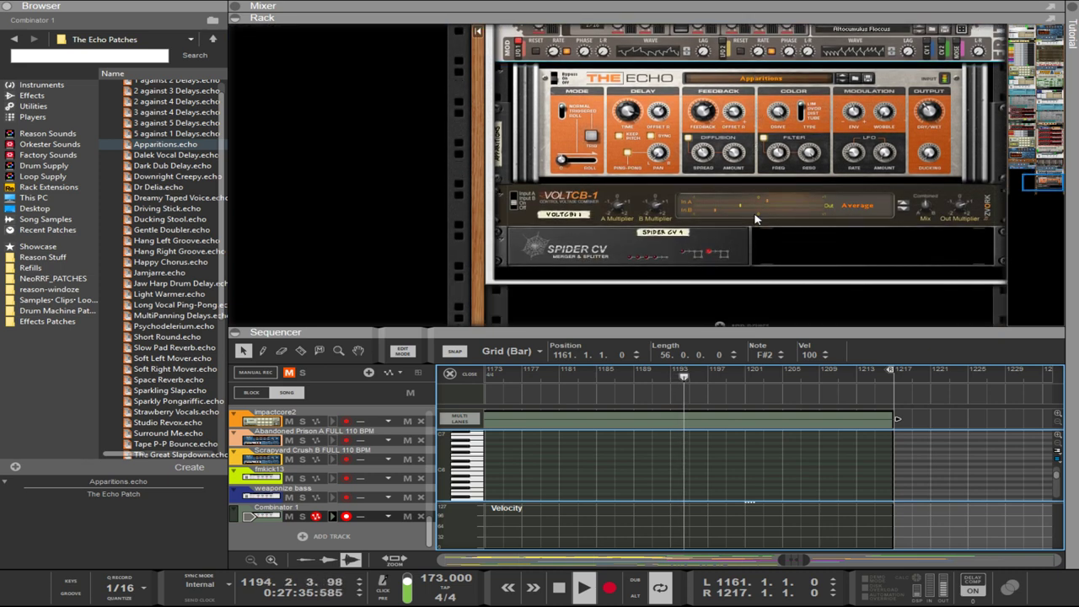
scroll(753, 278, up, 4)
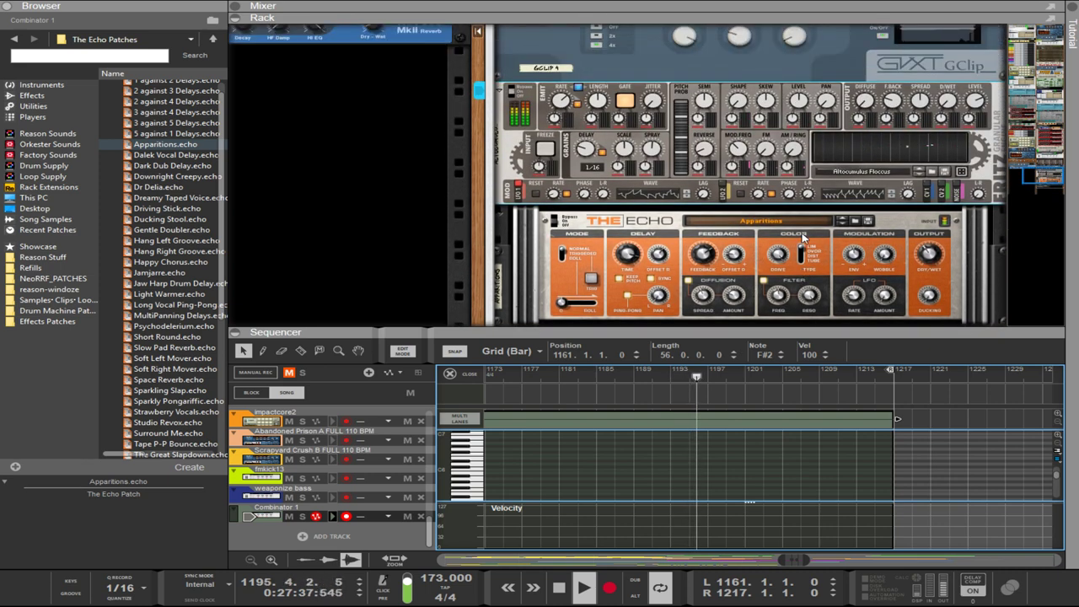
click(754, 202)
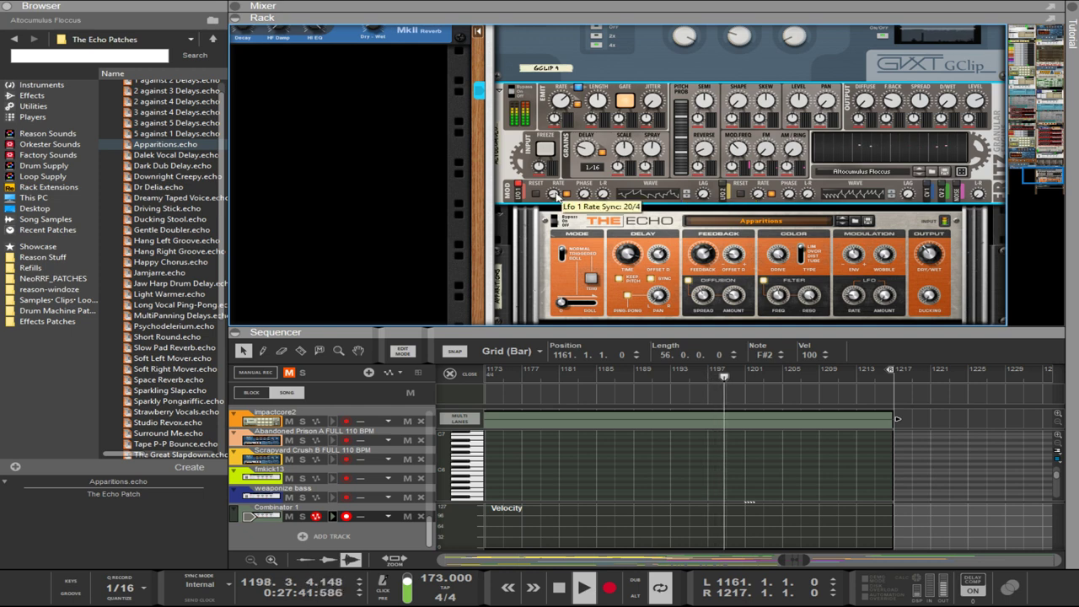
scroll(618, 239, up, 2)
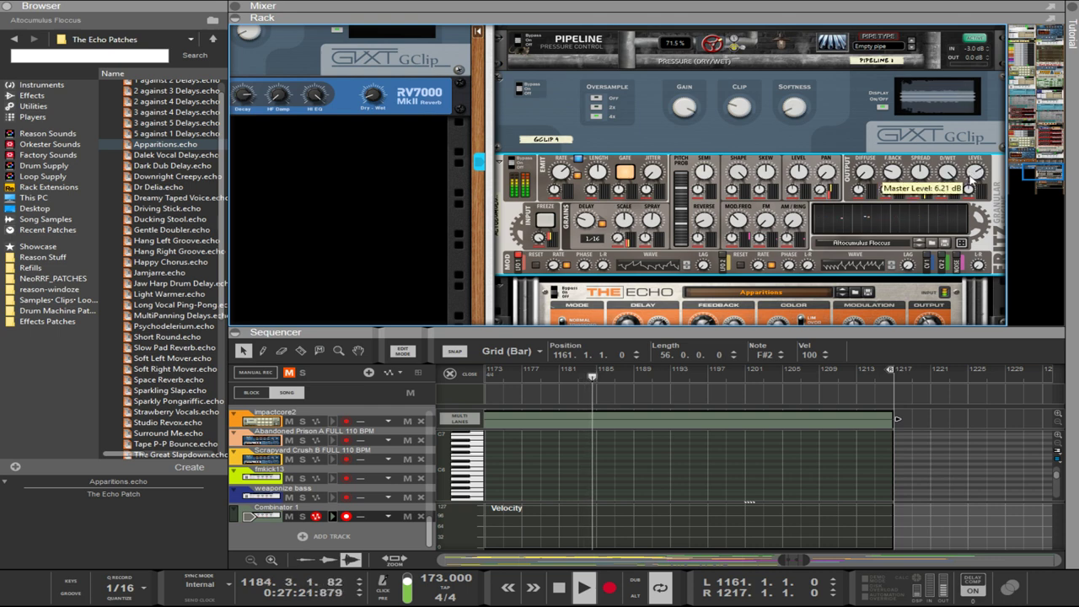
- Lower the Fritz master level to 3.33 dB and start reshaping the grain emit length
drag(970, 180, 973, 191)
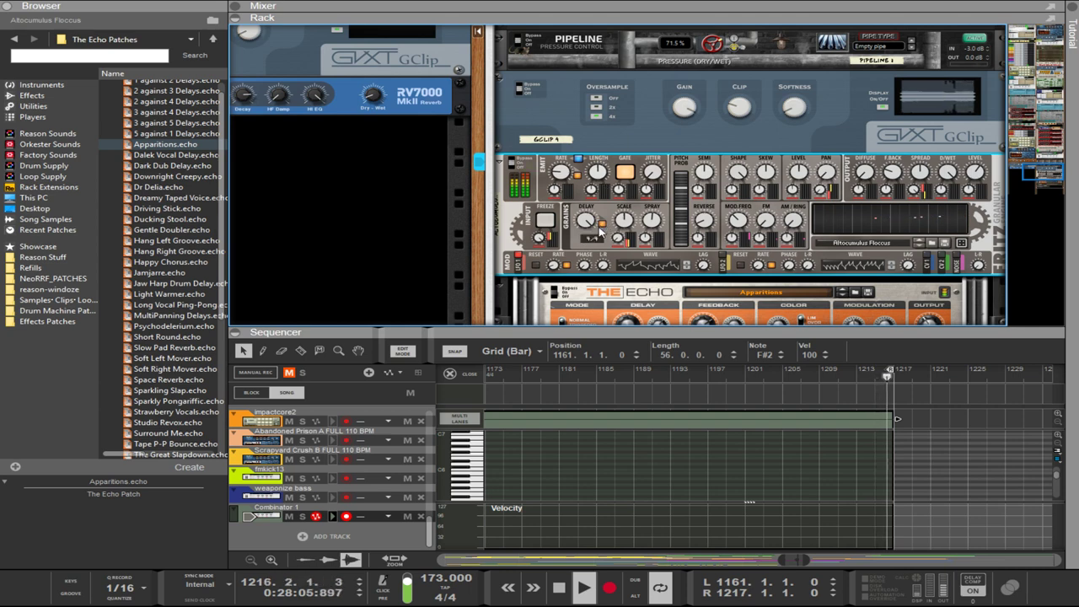
mouse_move(588, 223)
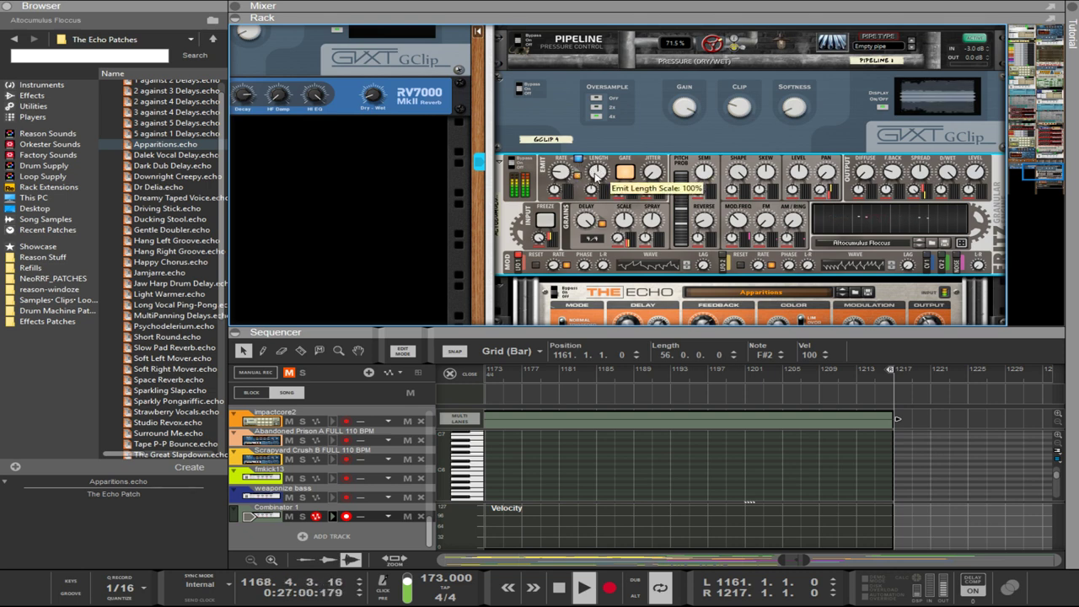
drag(595, 175, 602, 185)
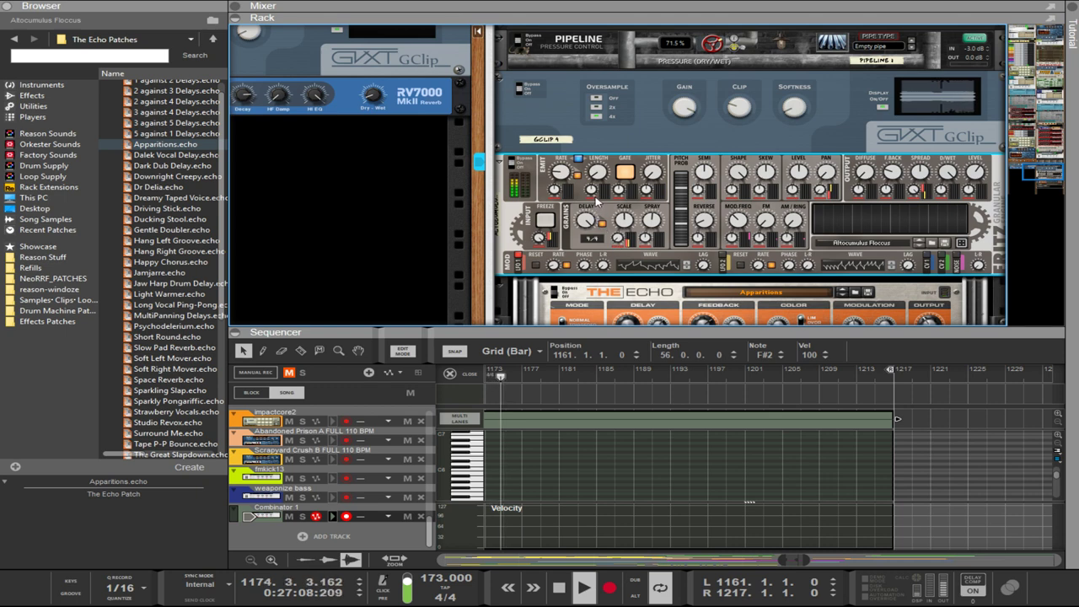
drag(606, 169, 595, 147)
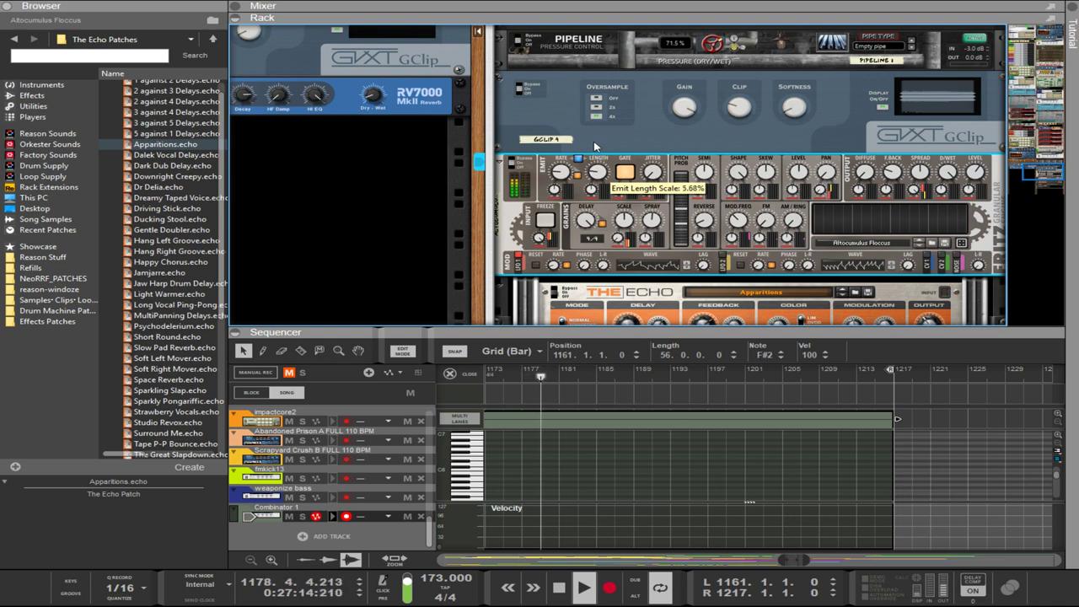
drag(593, 175, 586, 151)
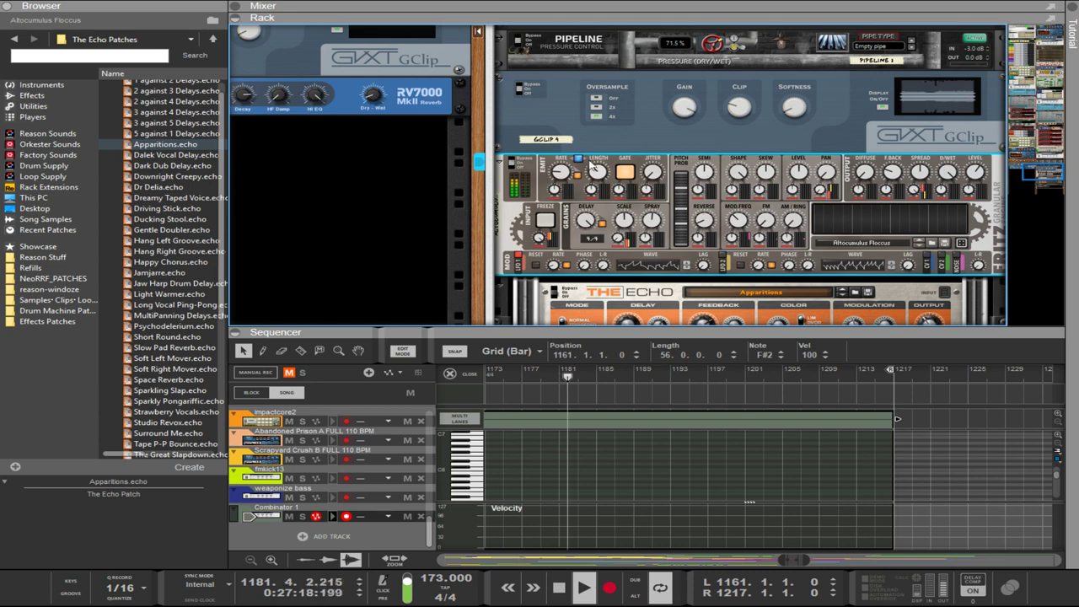
- Settle Fritz's emit length near 64%, link rate to length, and set the emit rate to 1/128
mouse_move(596, 172)
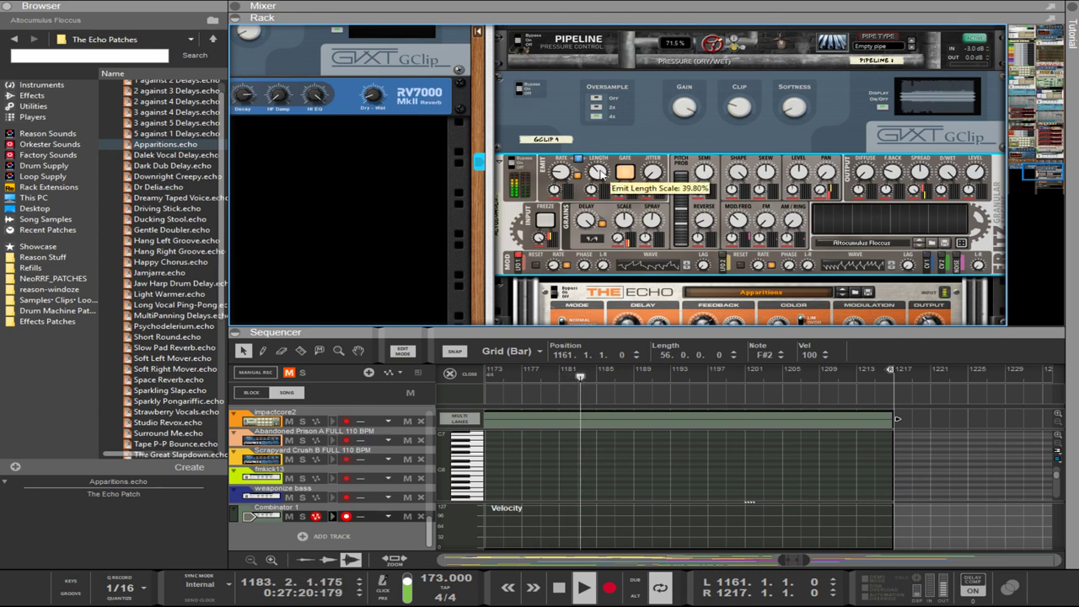
drag(598, 172, 600, 169)
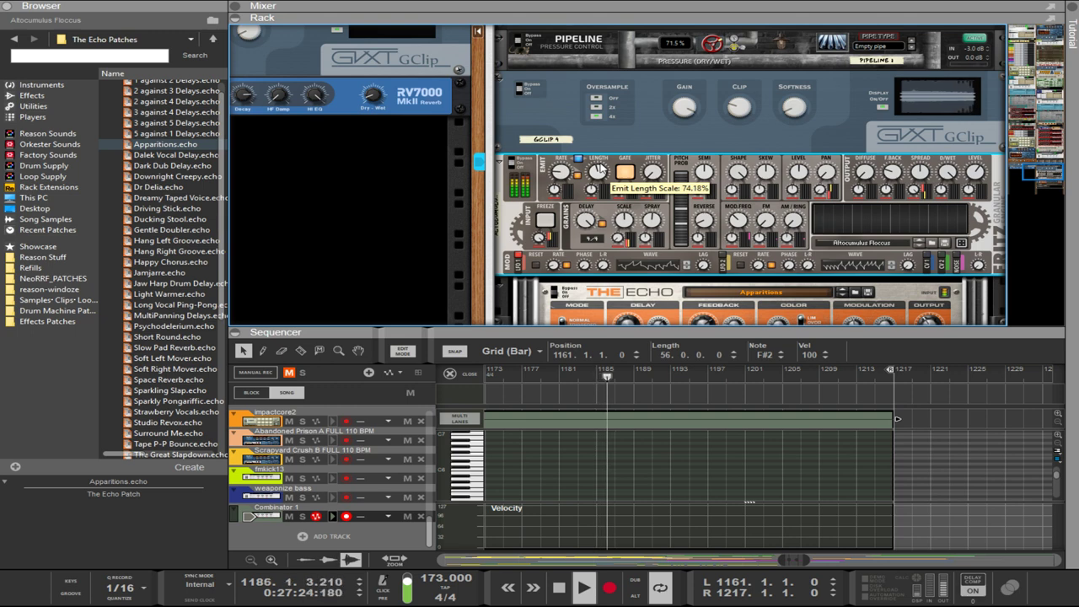
drag(600, 169, 600, 168)
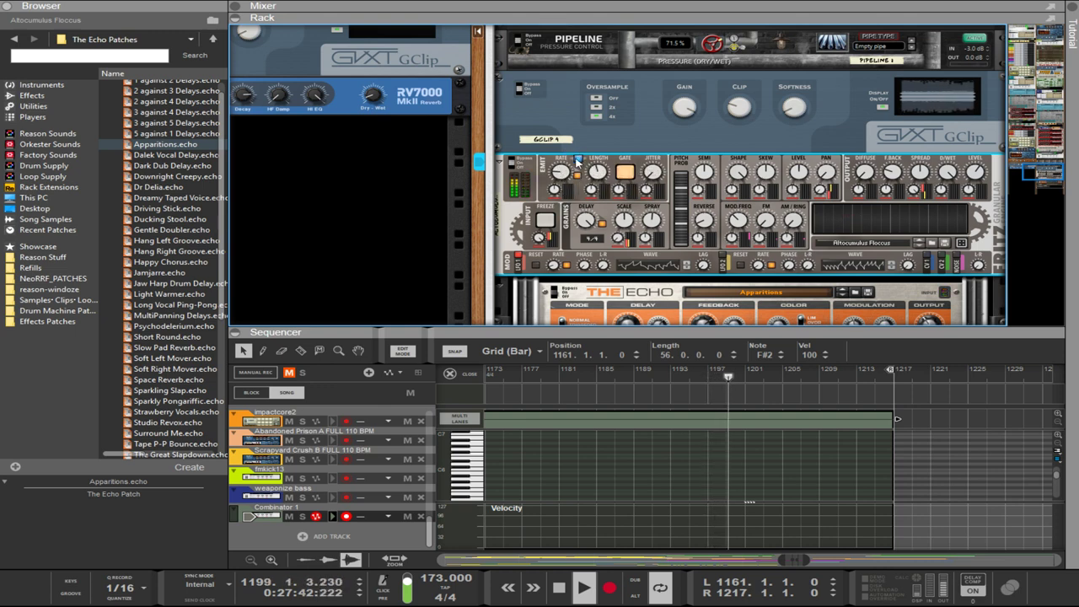
click(578, 159)
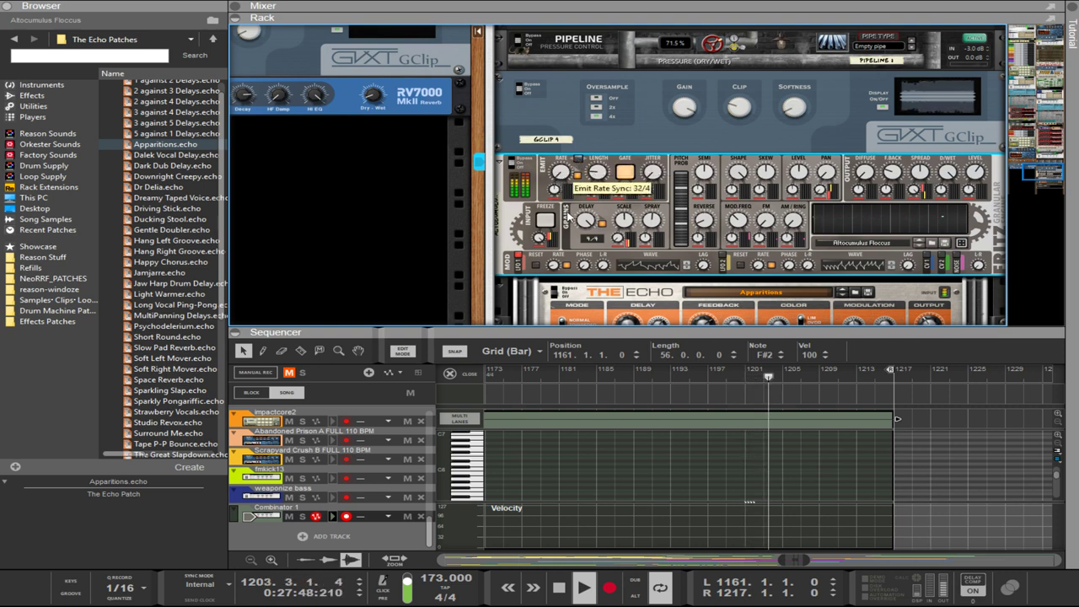
drag(569, 217, 569, 21)
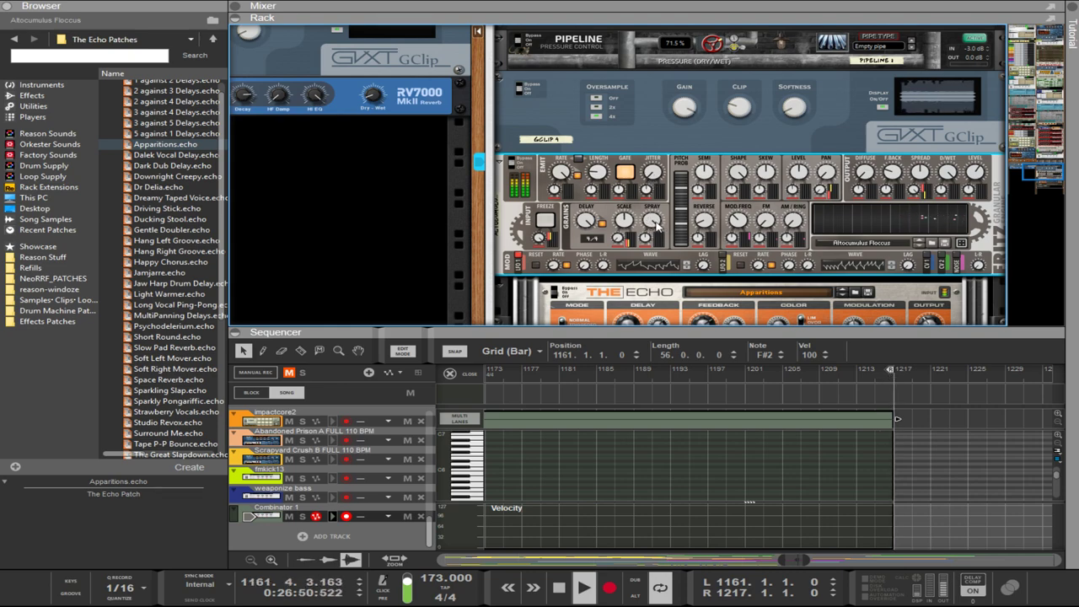
- Shorten Fritz's free emit length to 13 ms, change the emit rate, and re-link rate and length
scroll(604, 288, down, 3)
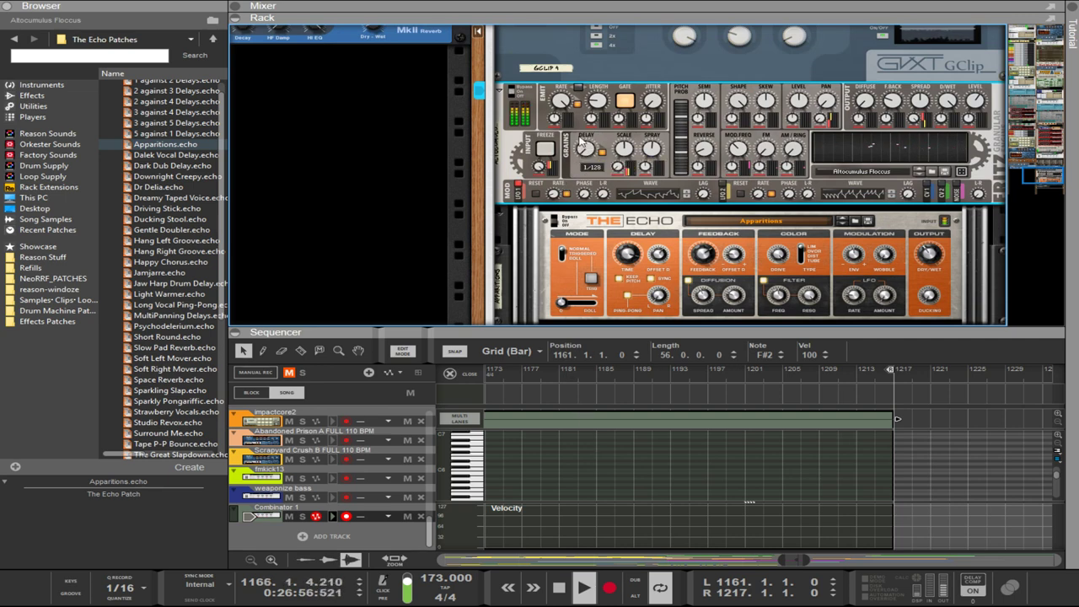
drag(595, 99, 601, 111)
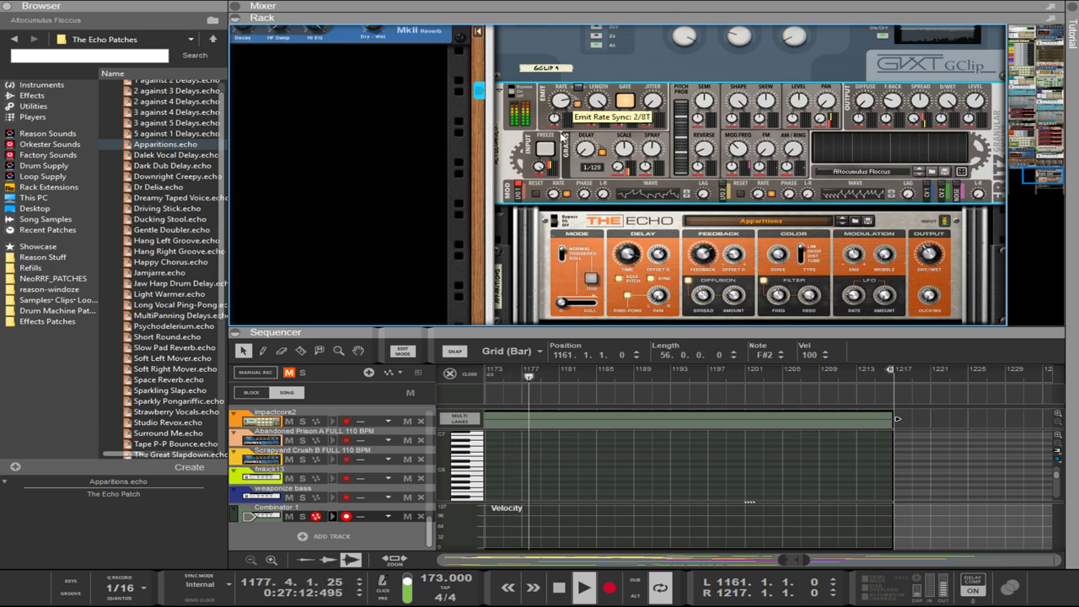
drag(556, 108, 593, 137)
click(578, 88)
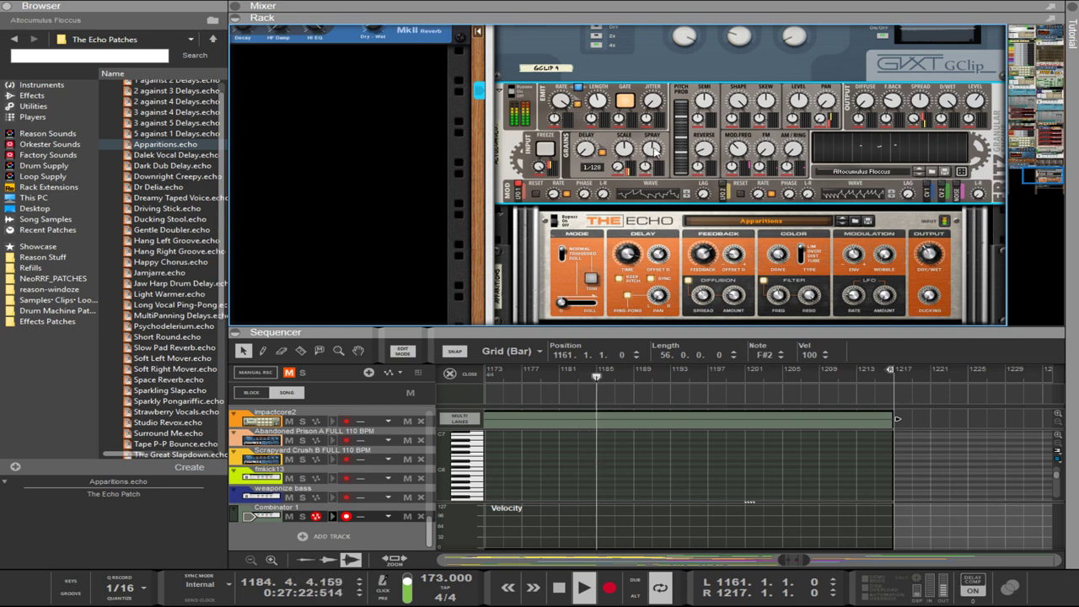
mouse_move(654, 153)
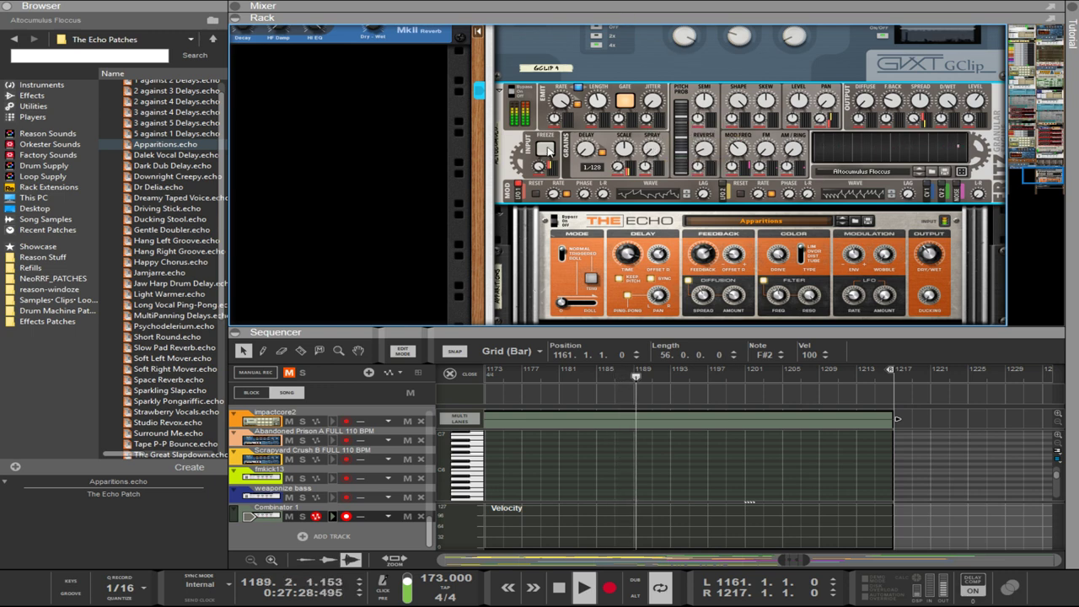
scroll(615, 178, down, 2)
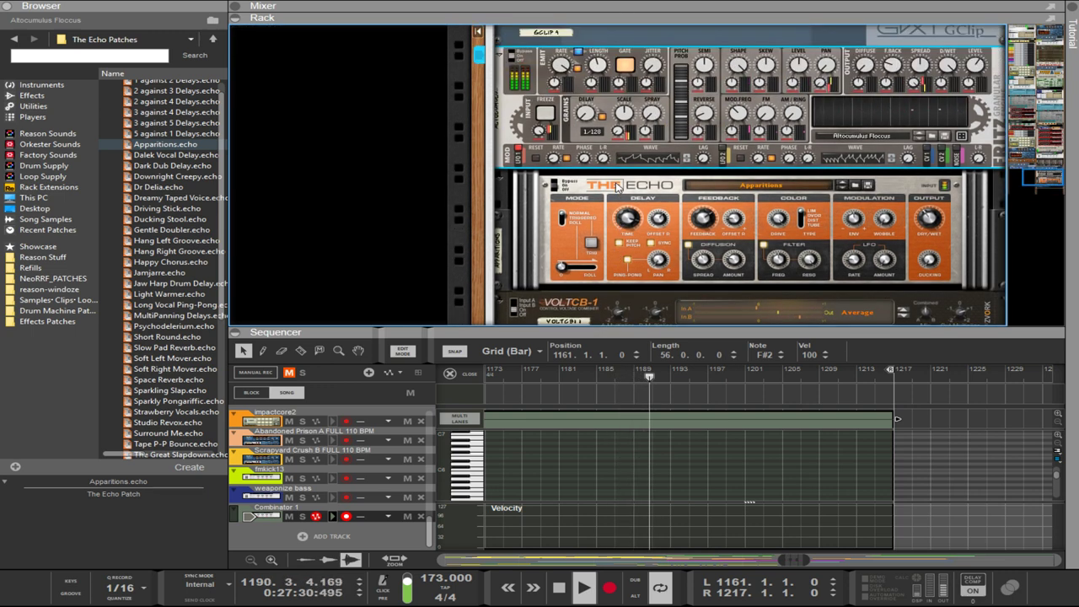
- Turn the Pipeline pressure dry/wet knob up to 100% wet
scroll(618, 185, up, 5)
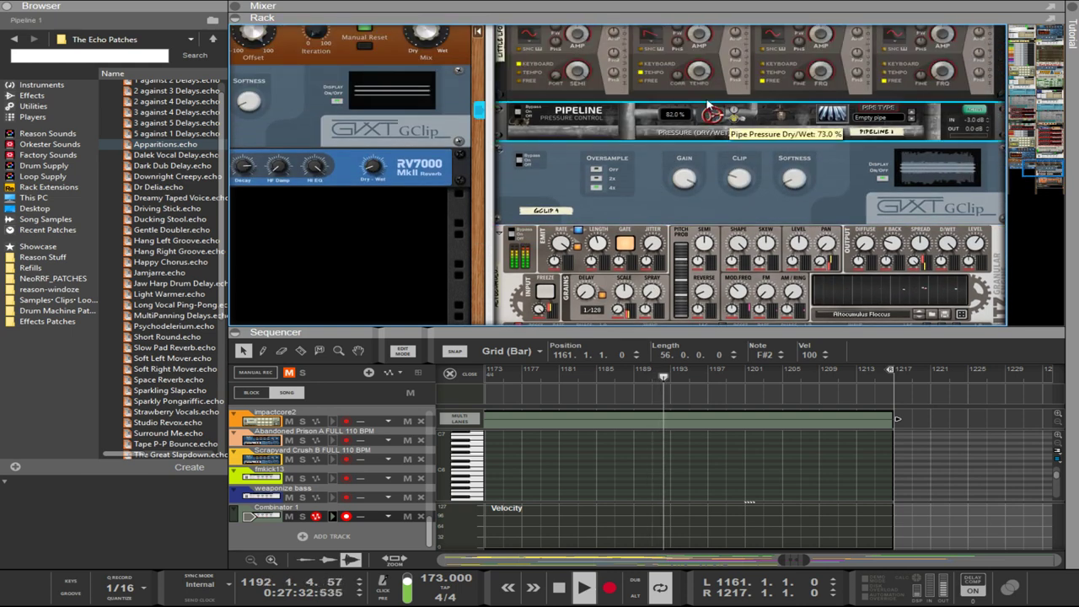
drag(708, 105, 707, 42)
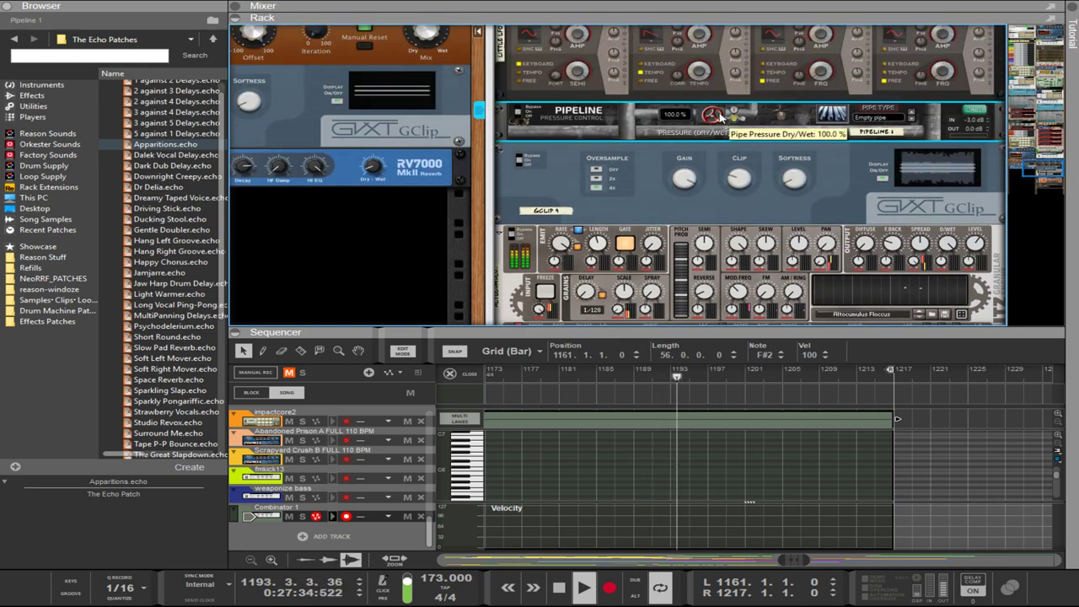
scroll(718, 118, up, 2)
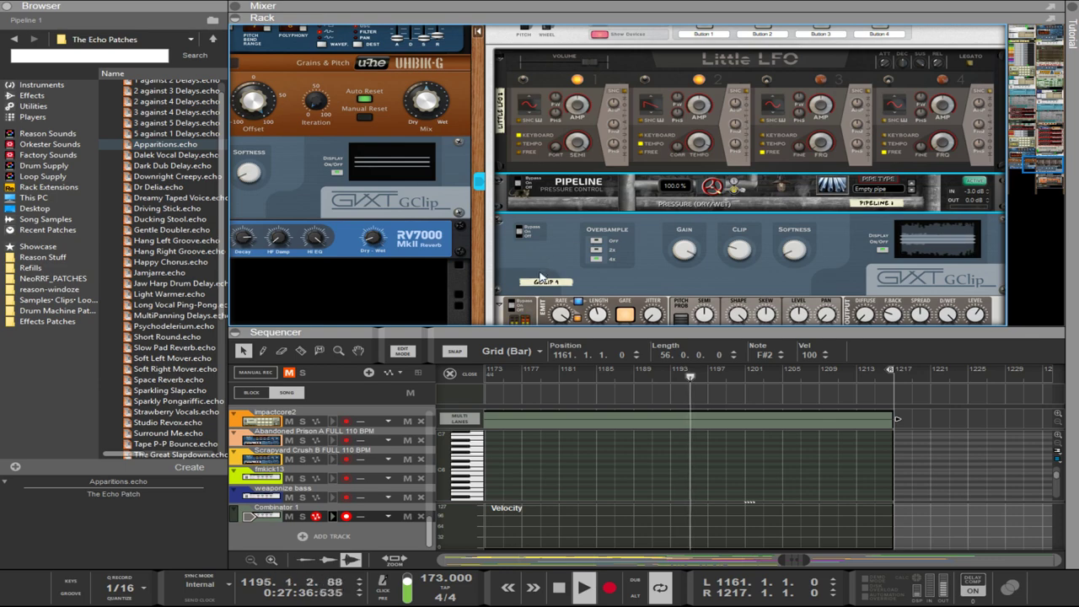
scroll(540, 278, down, 12)
scroll(554, 243, up, 4)
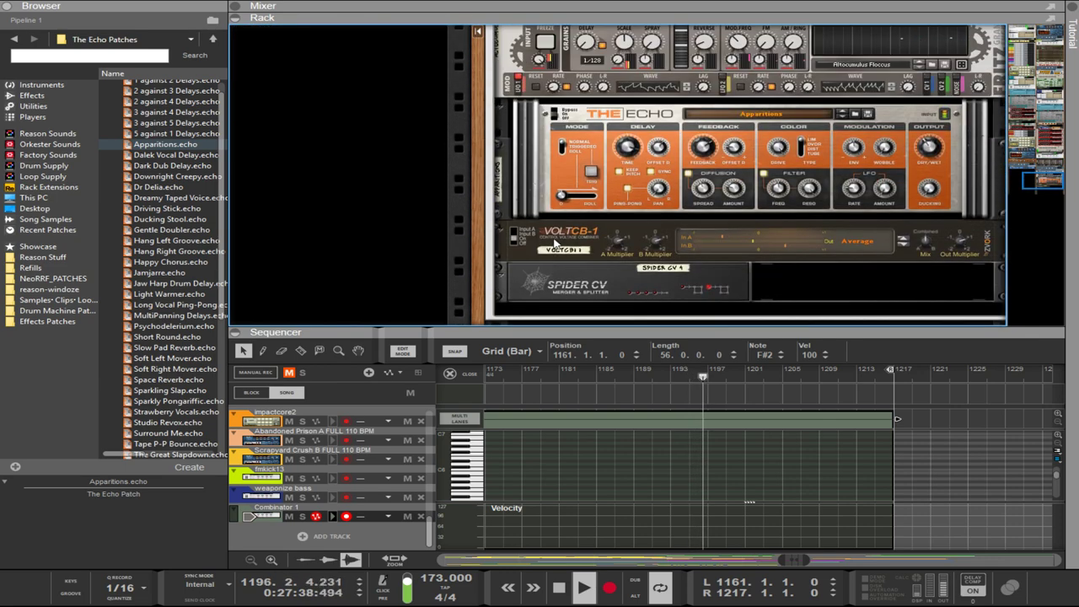
scroll(554, 243, up, 8)
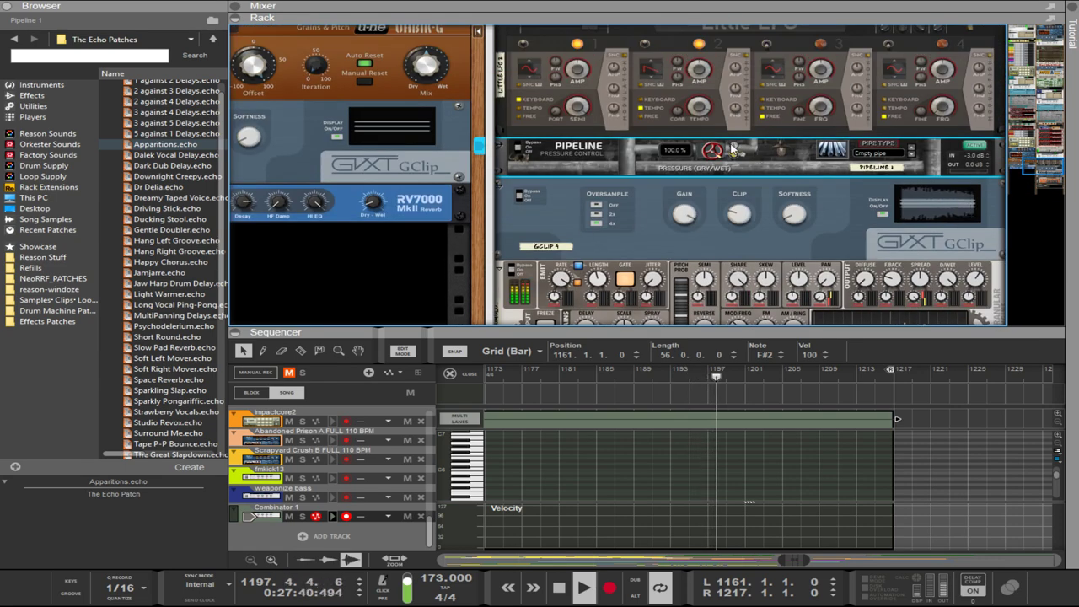
scroll(732, 150, up, 2)
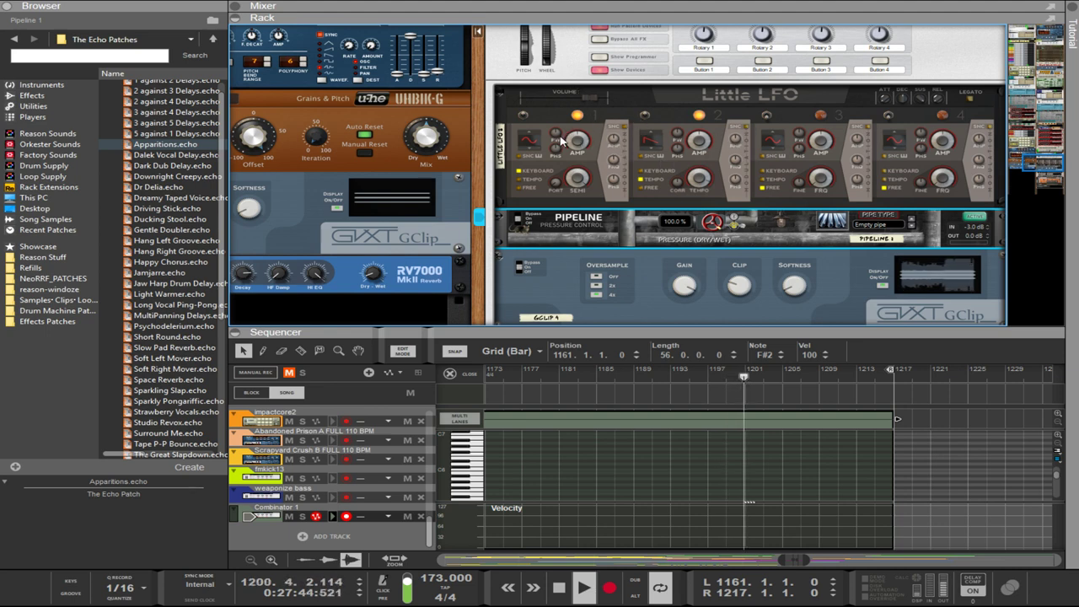
- Select the Little LFO and The Echo devices to inspect them
click(578, 172)
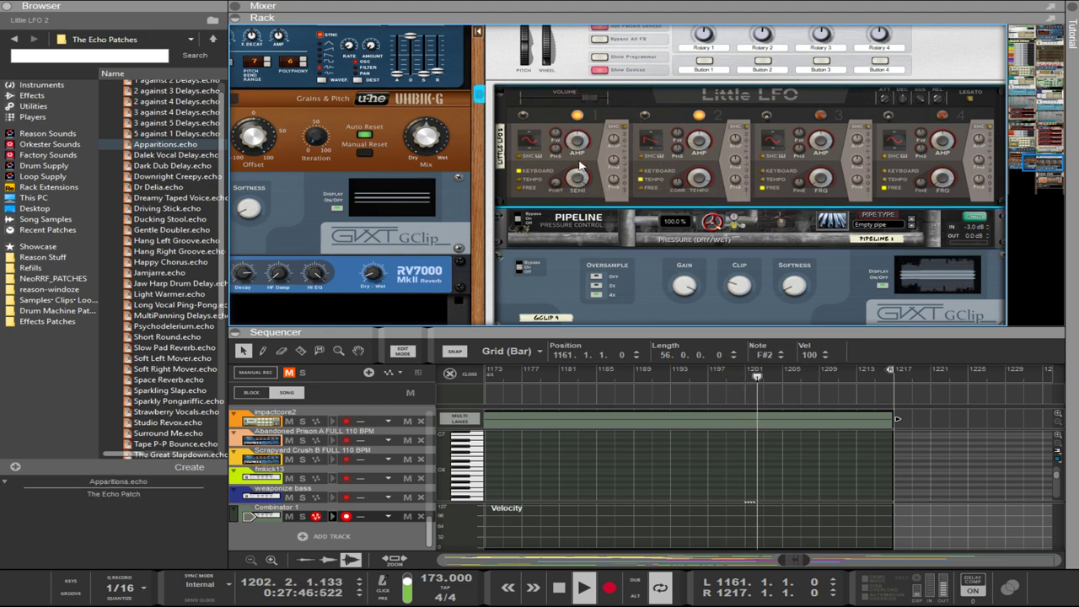
scroll(633, 169, down, 10)
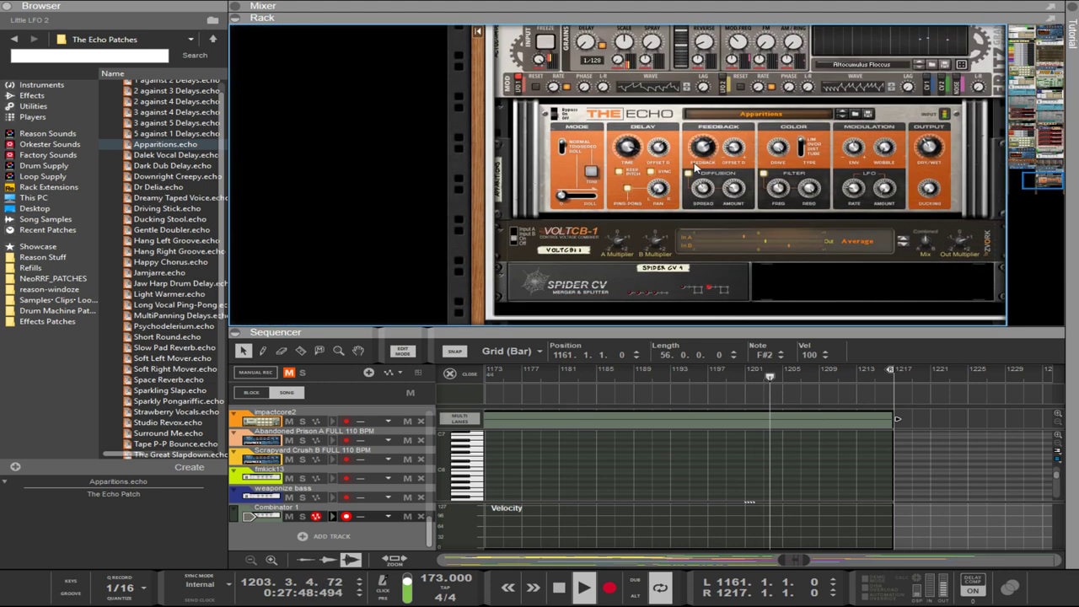
click(813, 189)
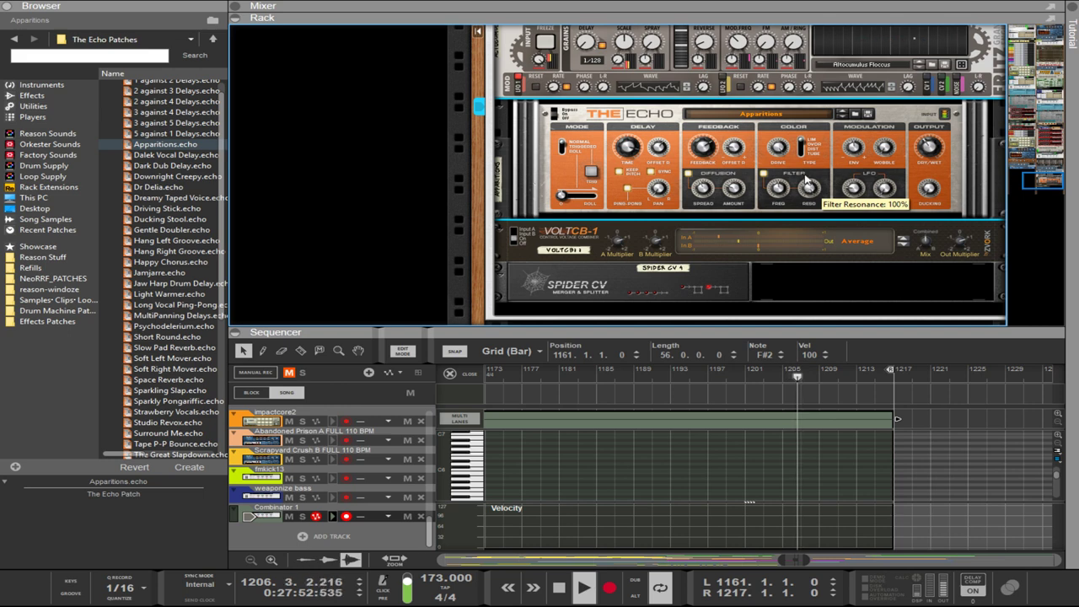
scroll(575, 244, up, 3)
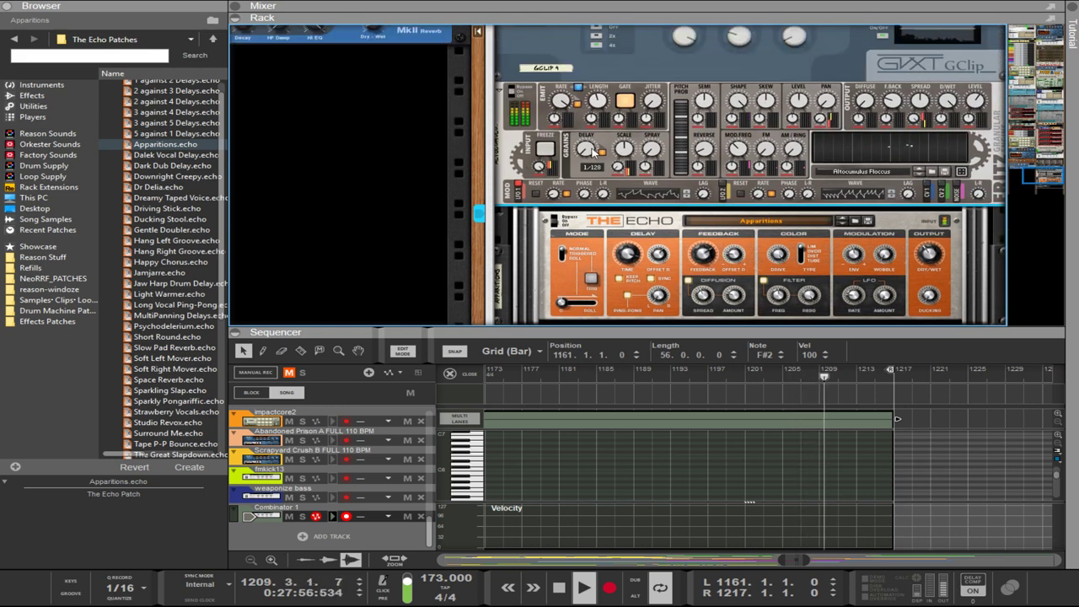
- Set the Fritz grain delay to 1/16T
drag(587, 153, 587, 147)
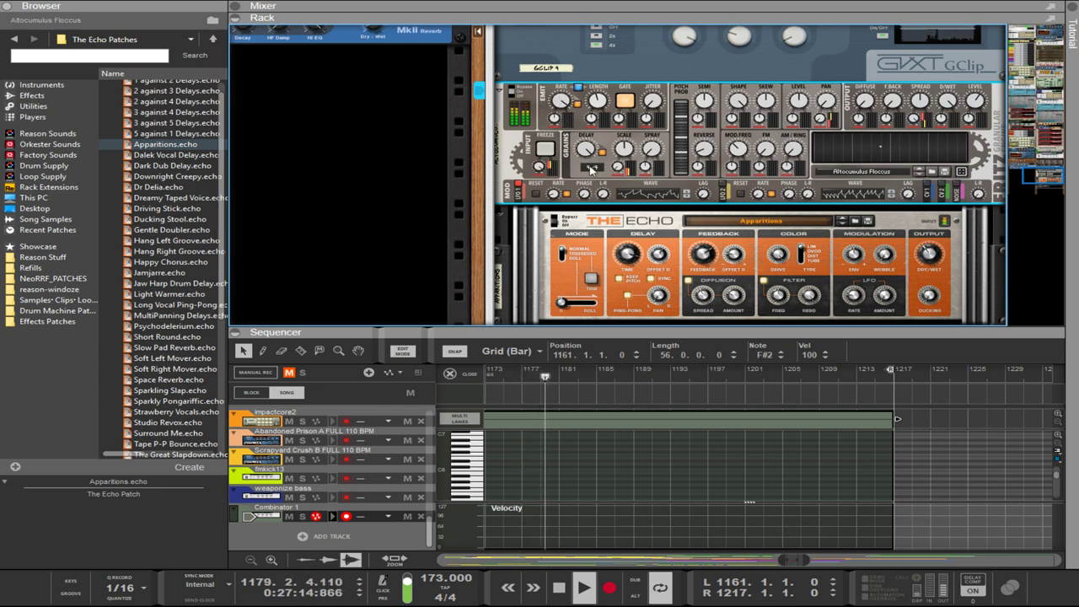
scroll(605, 175, up, 1)
scroll(605, 175, up, 5)
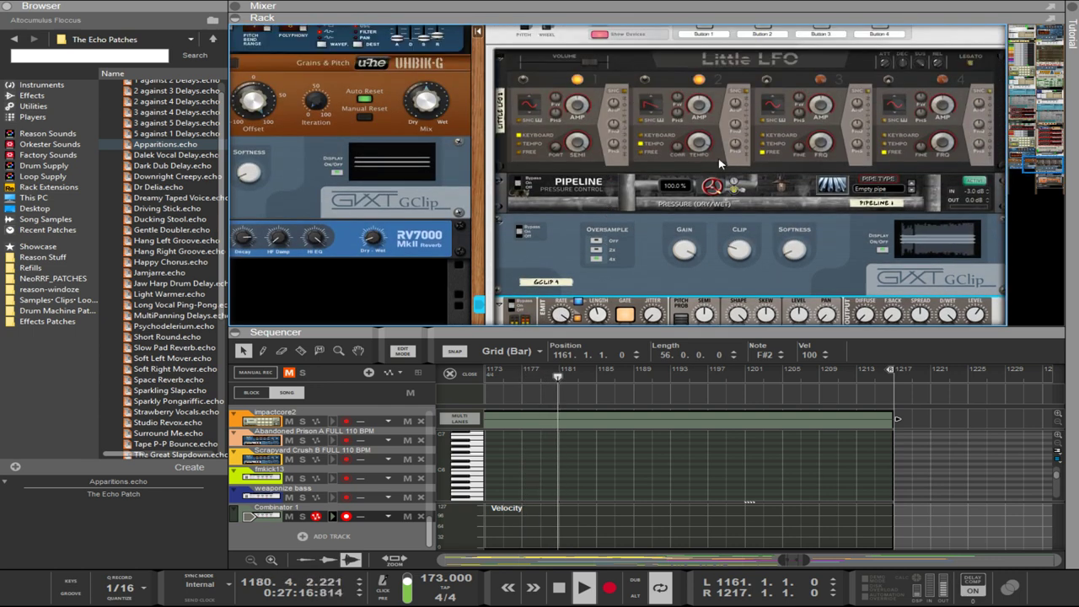
- Pull the Pipeline pressure dry/wet back to 84% and select the Combinator
drag(713, 184, 721, 195)
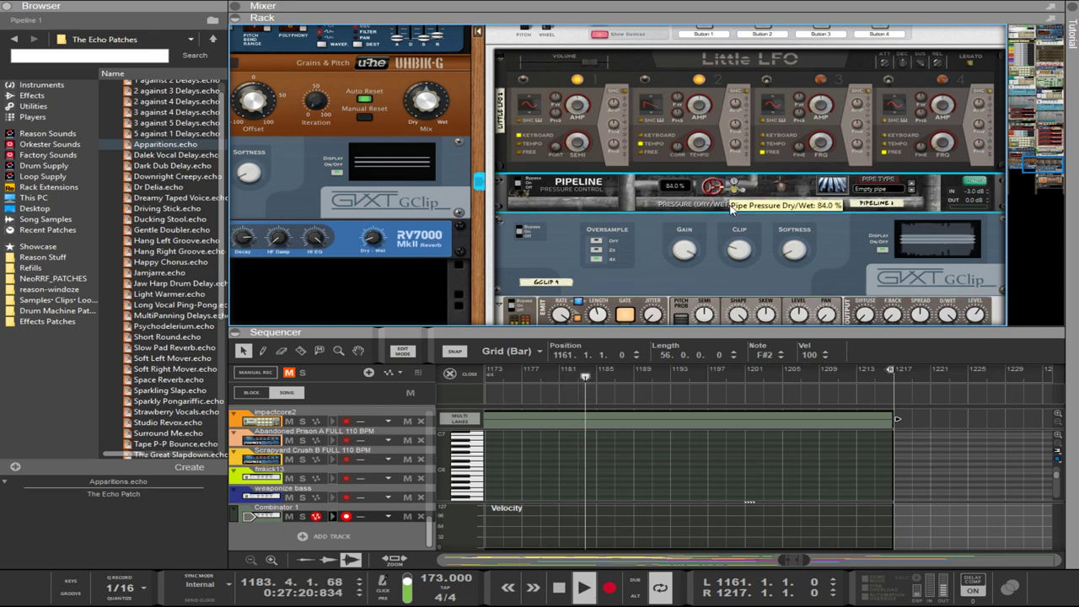
scroll(731, 209, down, 10)
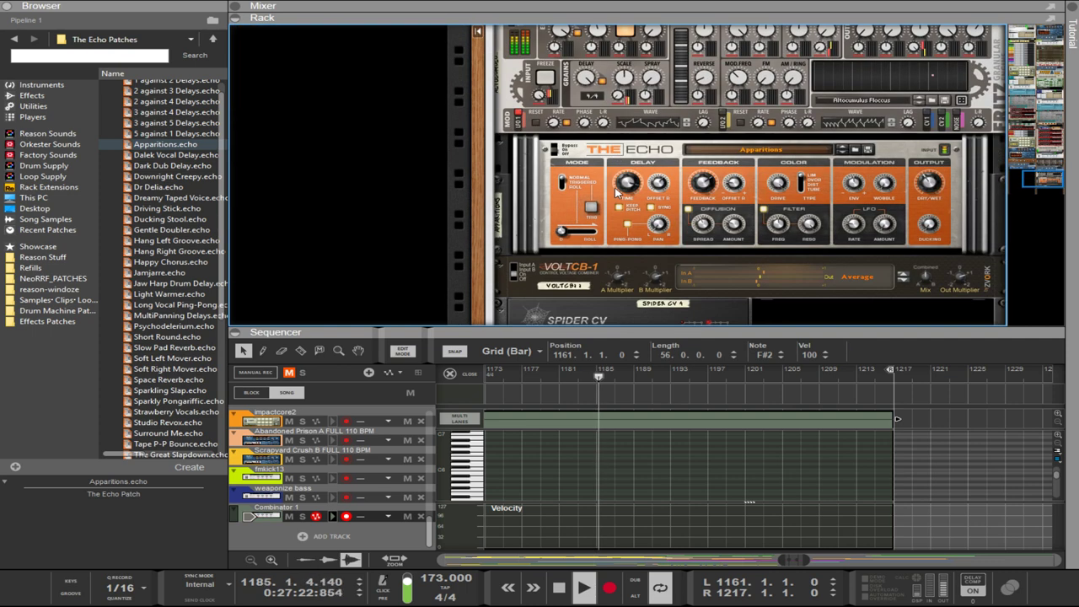
scroll(617, 200, down, 1)
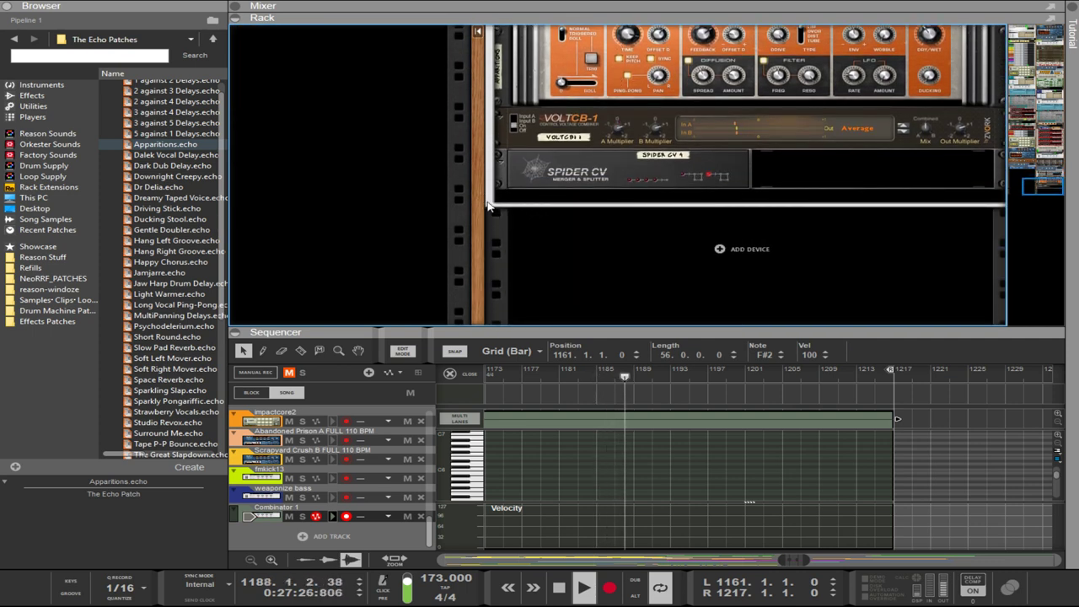
click(487, 205)
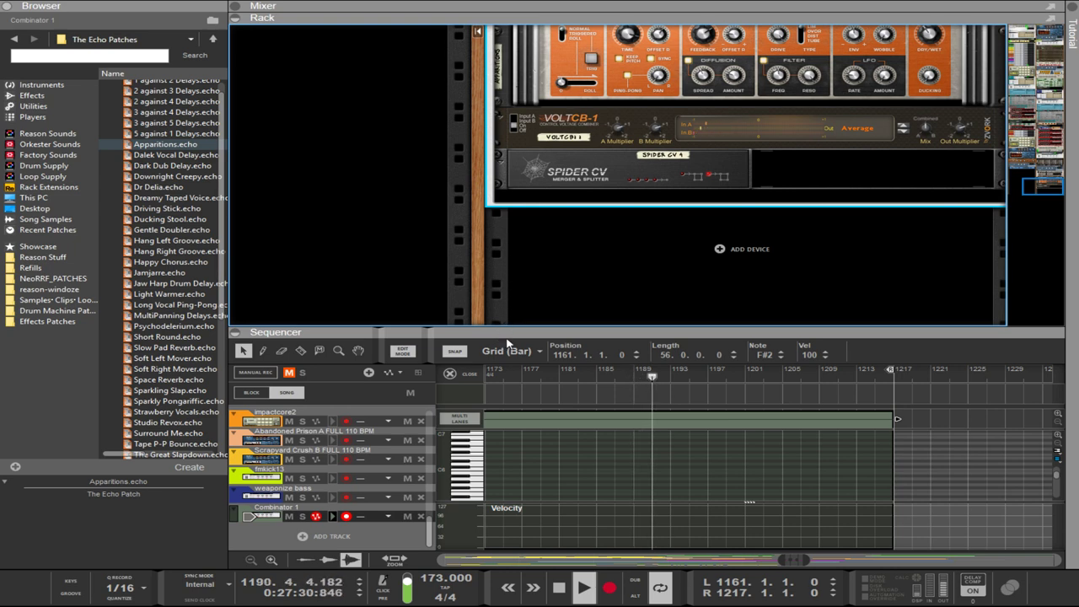
- Show the full clip arrangement, then undo an accidental FX 1 clip copy near bar 1142
drag(503, 332, 504, 29)
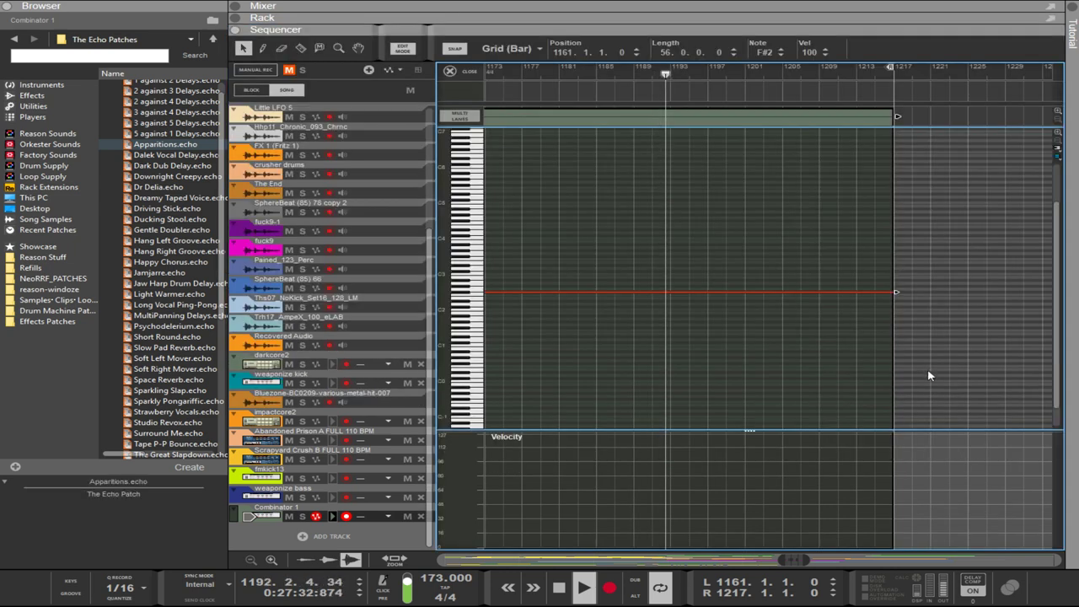
key(ctrl+e)
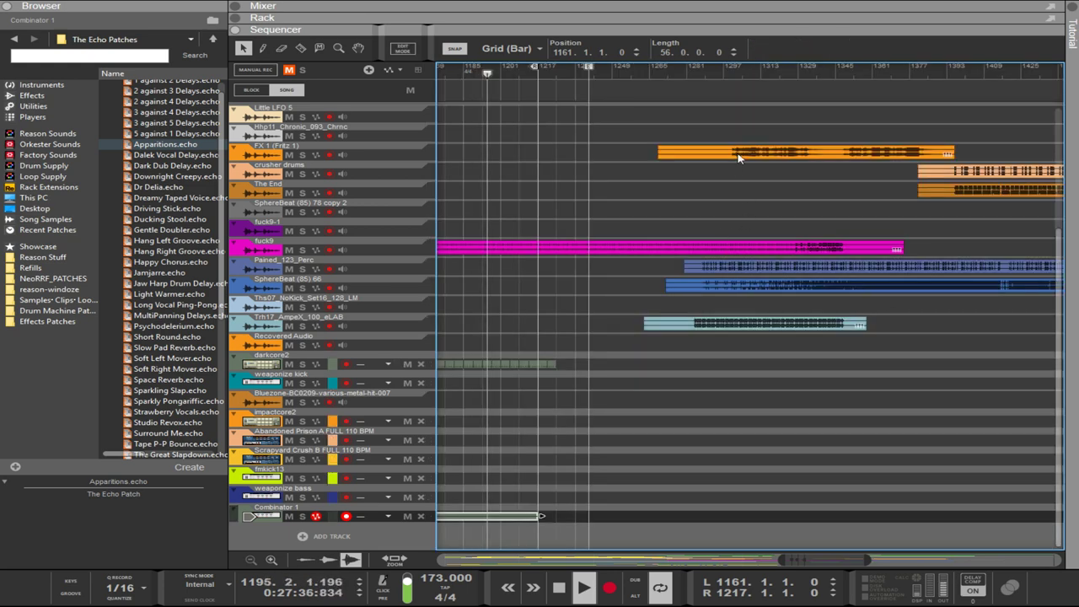
drag(746, 152, 460, 150)
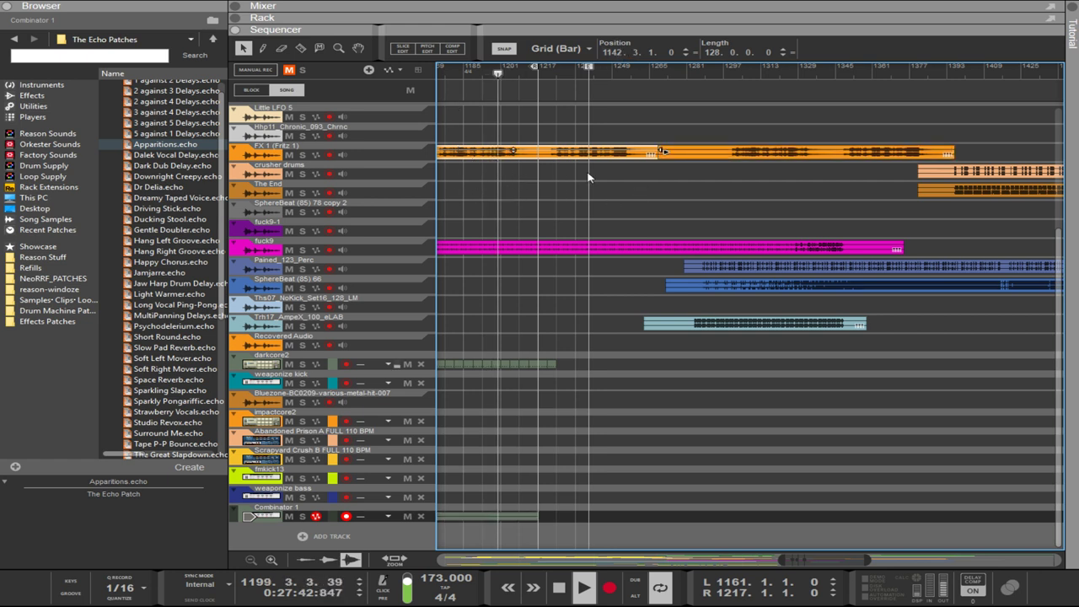
key(ctrl+z)
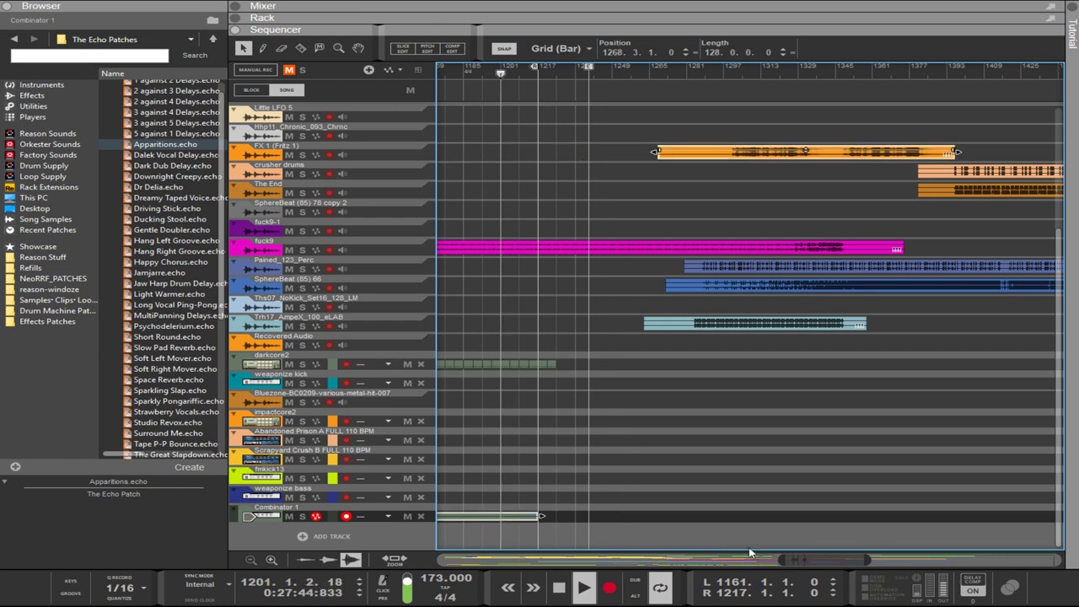
- Move the playback position from around bar 1767 back to around bar 1629
drag(846, 561, 955, 545)
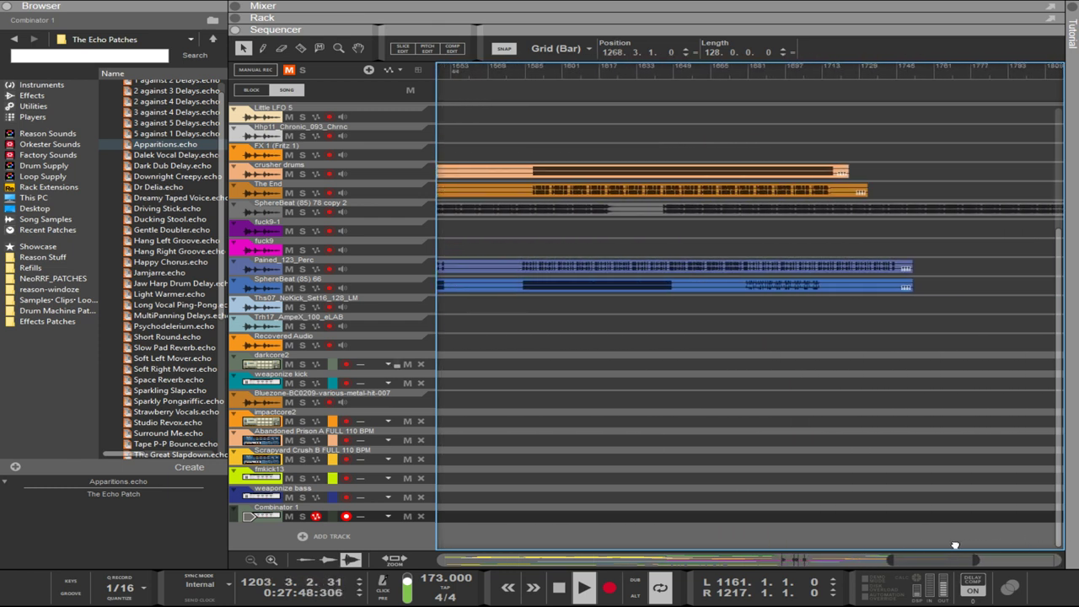
click(948, 74)
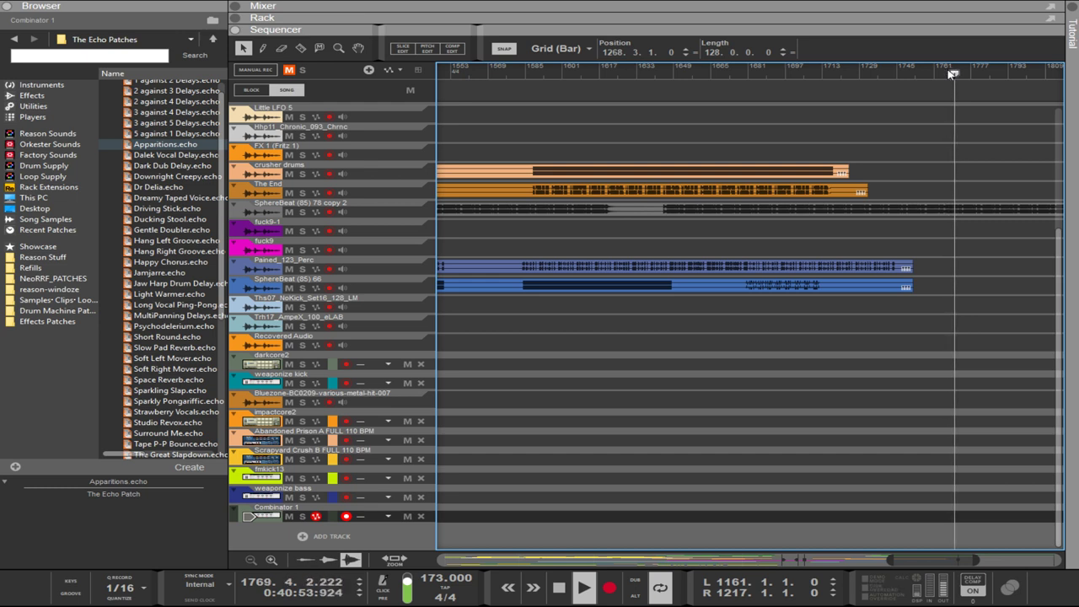
click(782, 71)
click(781, 71)
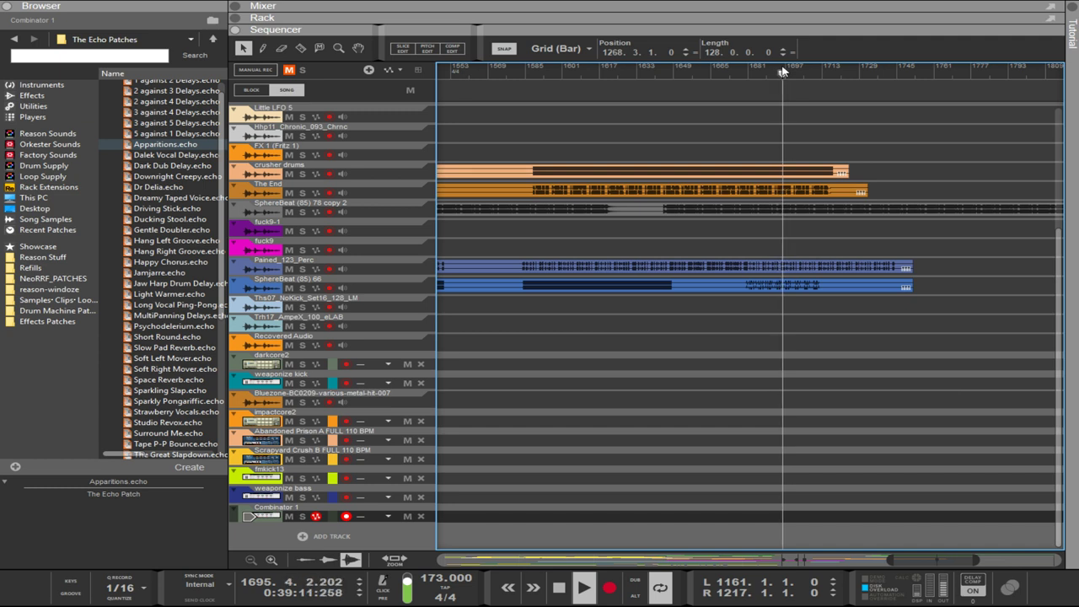
click(627, 73)
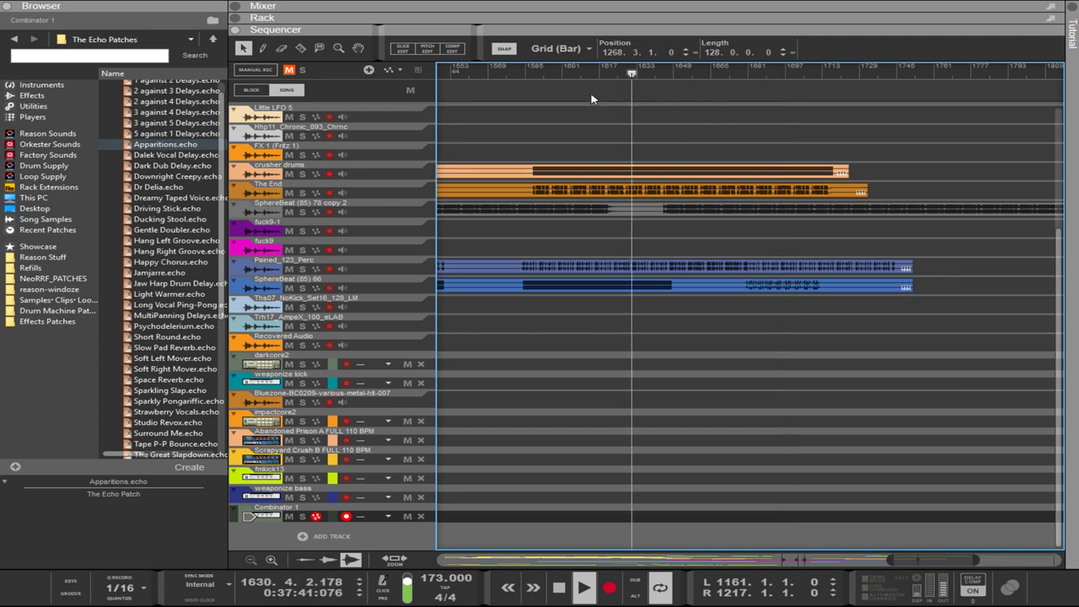
scroll(590, 106, up, 5)
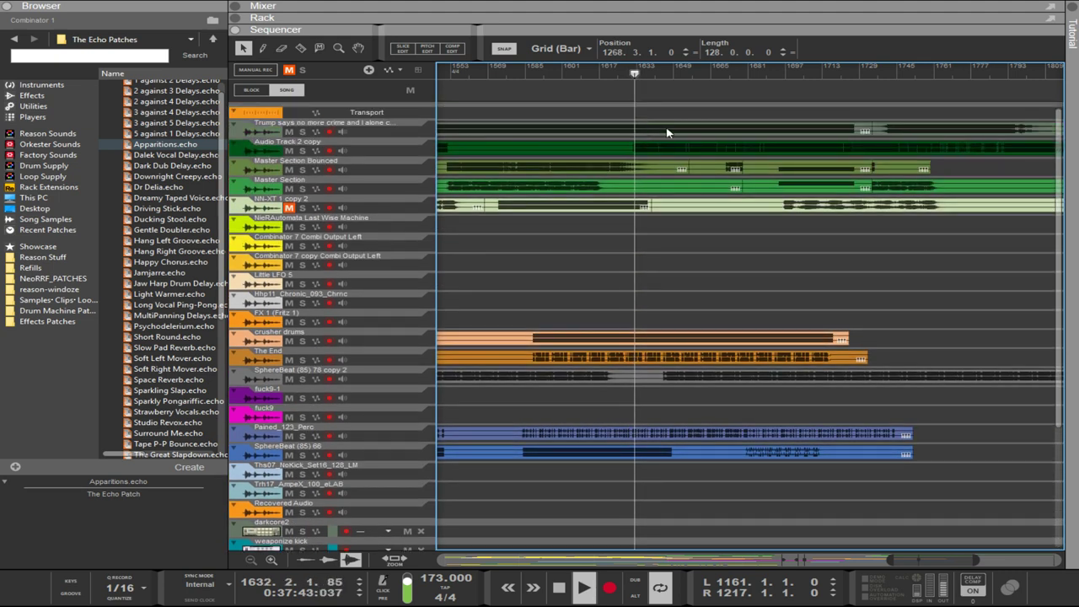
- Select the Master Section and Master Section Bounced clips and drag them earlier in the song
click(796, 184)
click(795, 169)
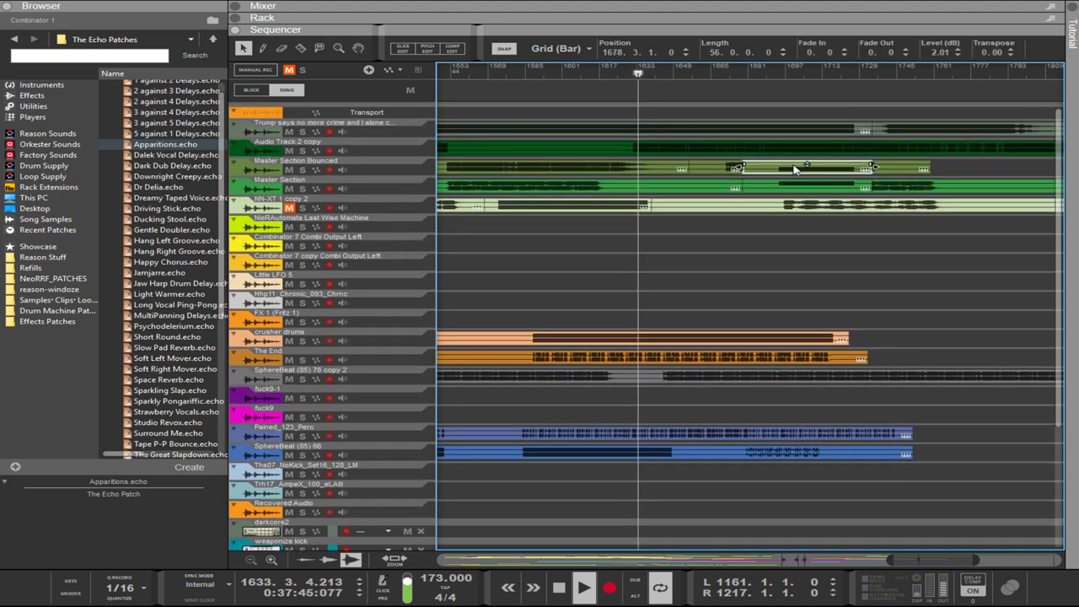
shift+click(795, 192)
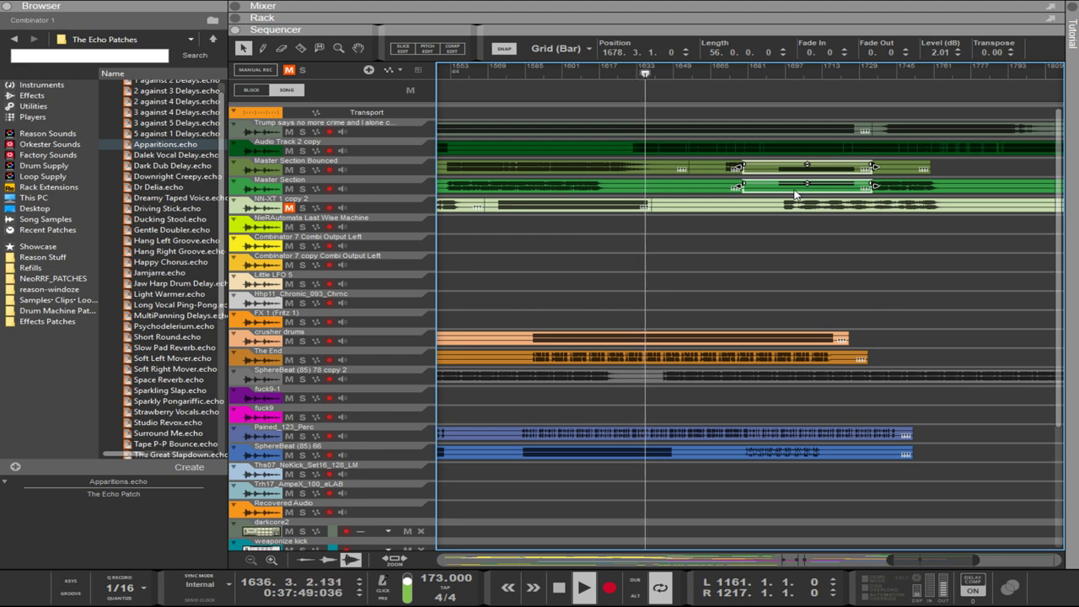
drag(794, 192, 777, 149)
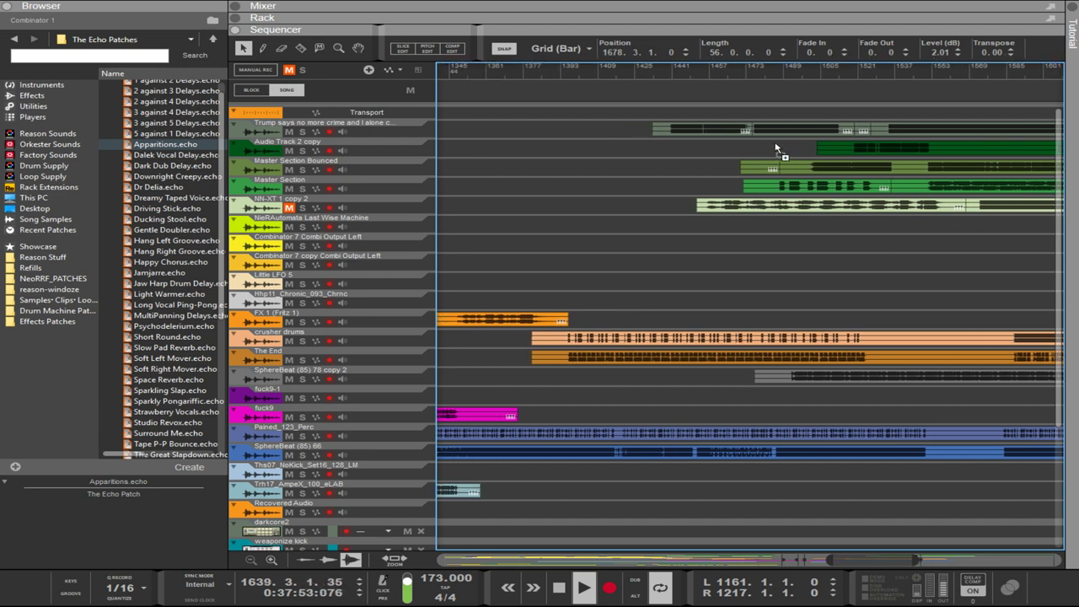
drag(756, 193, 509, 194)
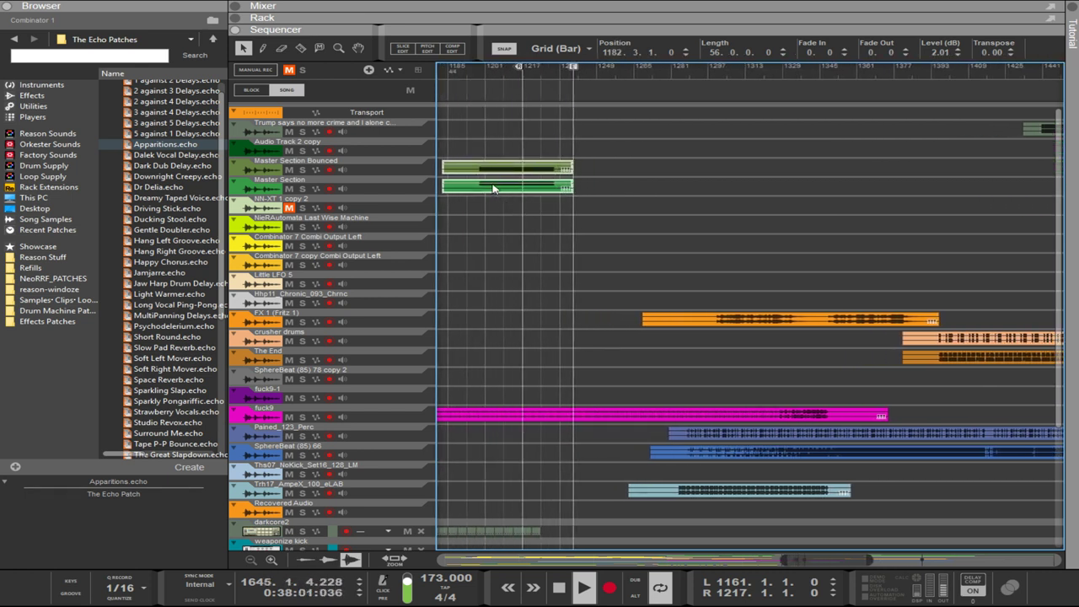
- Move both Master Section clips further left to about bar 1160 and reselect them
drag(524, 194, 489, 186)
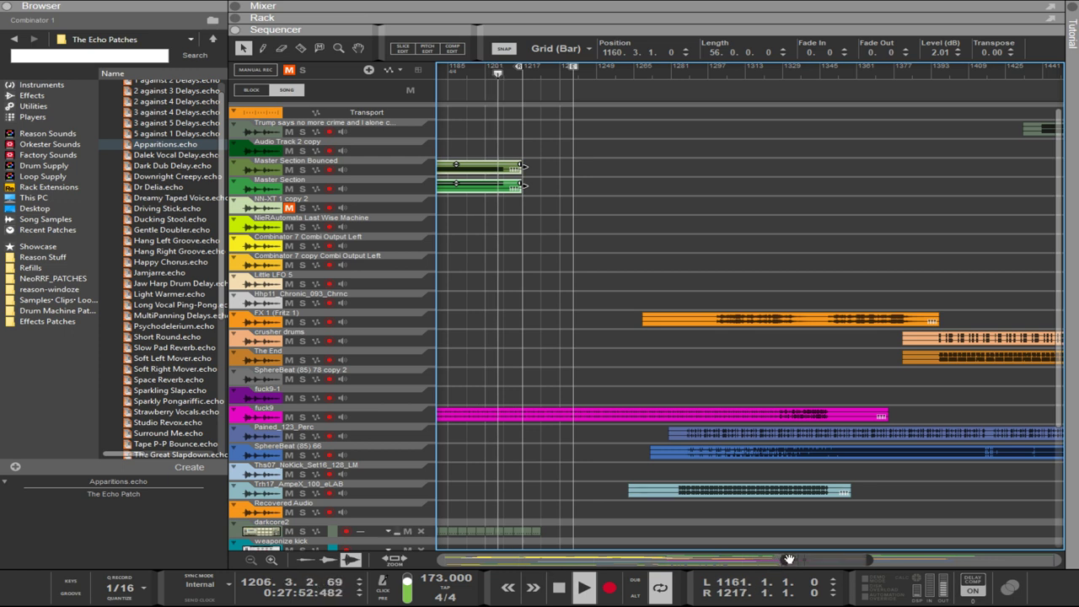
drag(788, 560, 763, 560)
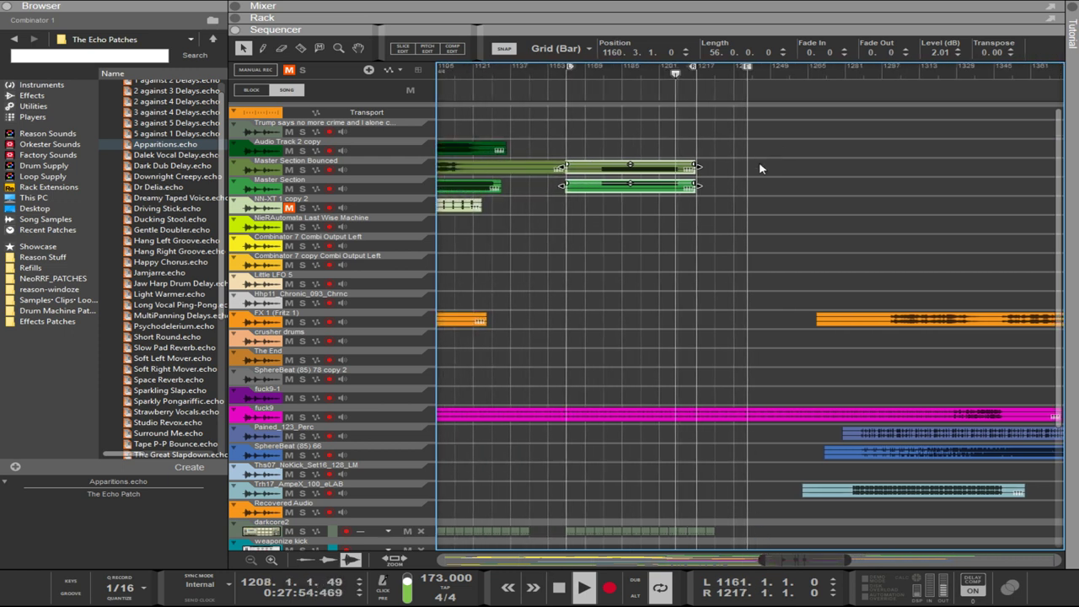
drag(751, 193, 578, 157)
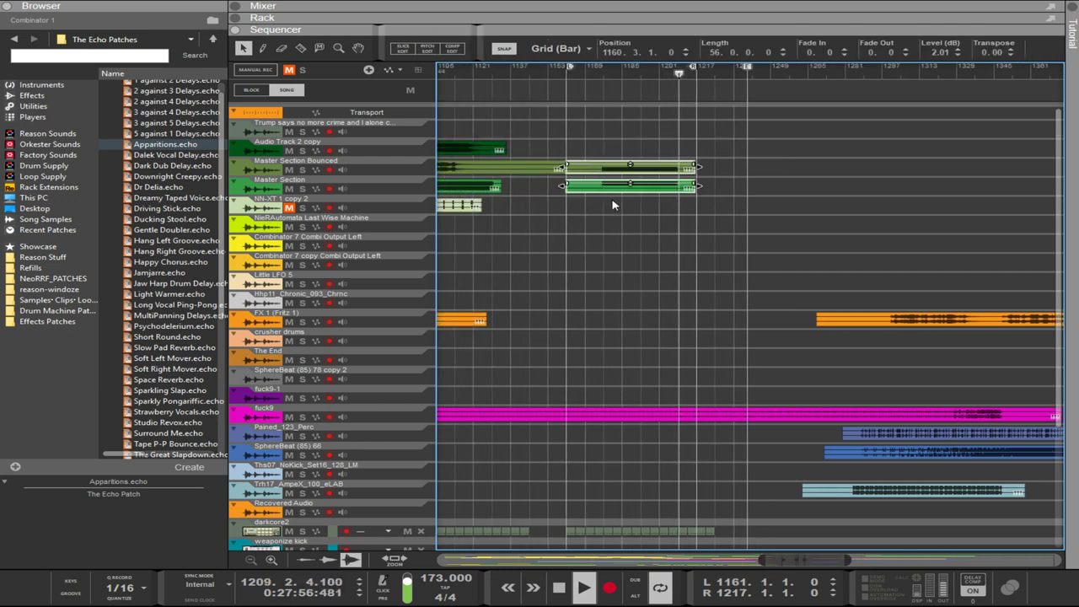
scroll(615, 209, up, 5)
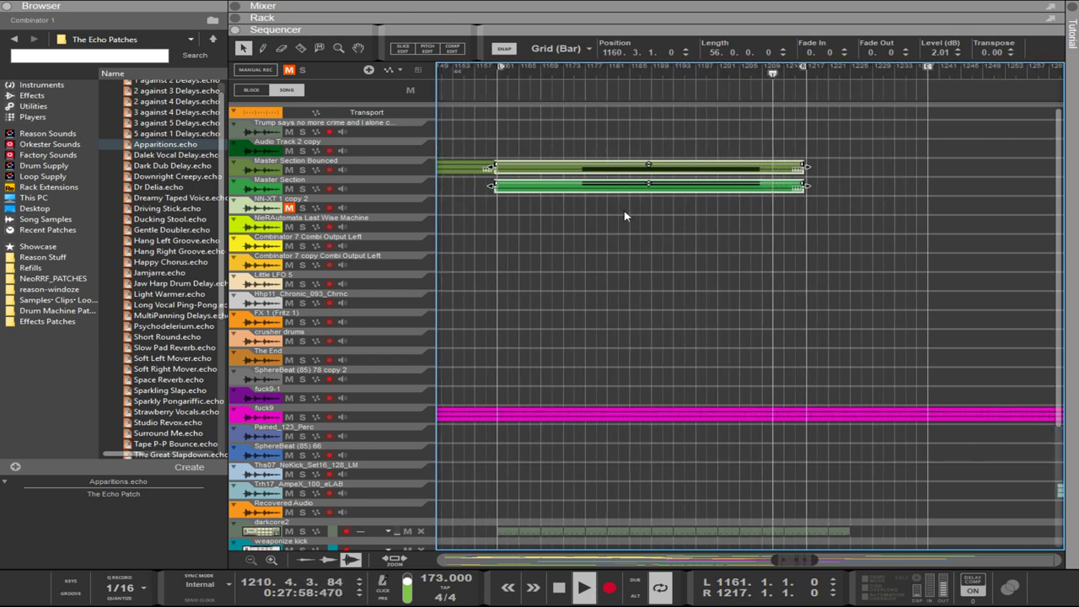
- Shift both Master Section clips to start at bar 1161
drag(547, 188, 554, 190)
scroll(564, 203, up, 2)
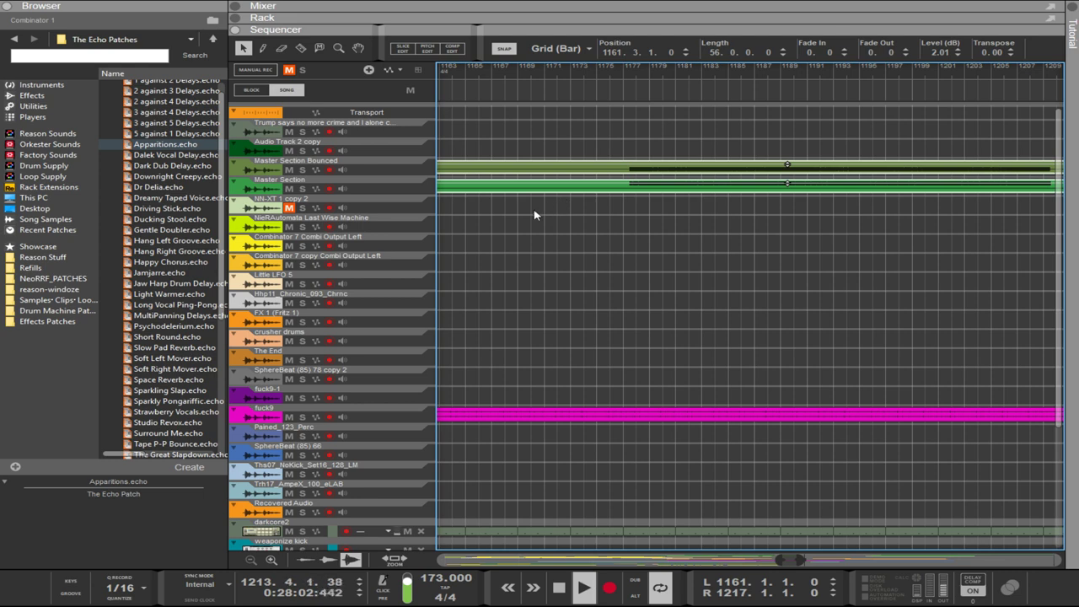
scroll(534, 214, down, 4)
scroll(535, 215, left, 5)
scroll(596, 208, up, 4)
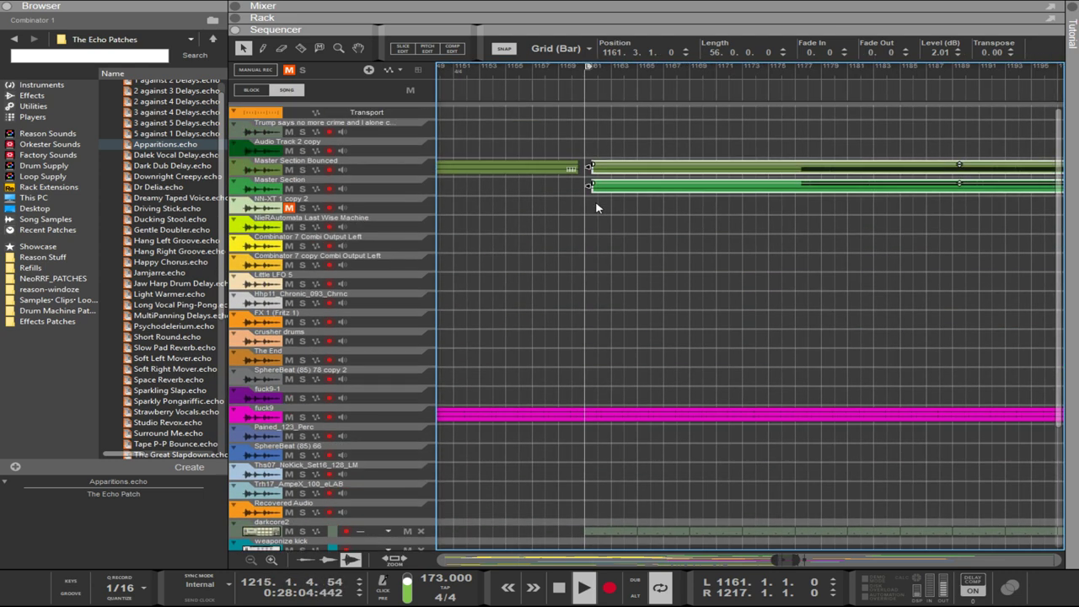
scroll(596, 208, up, 2)
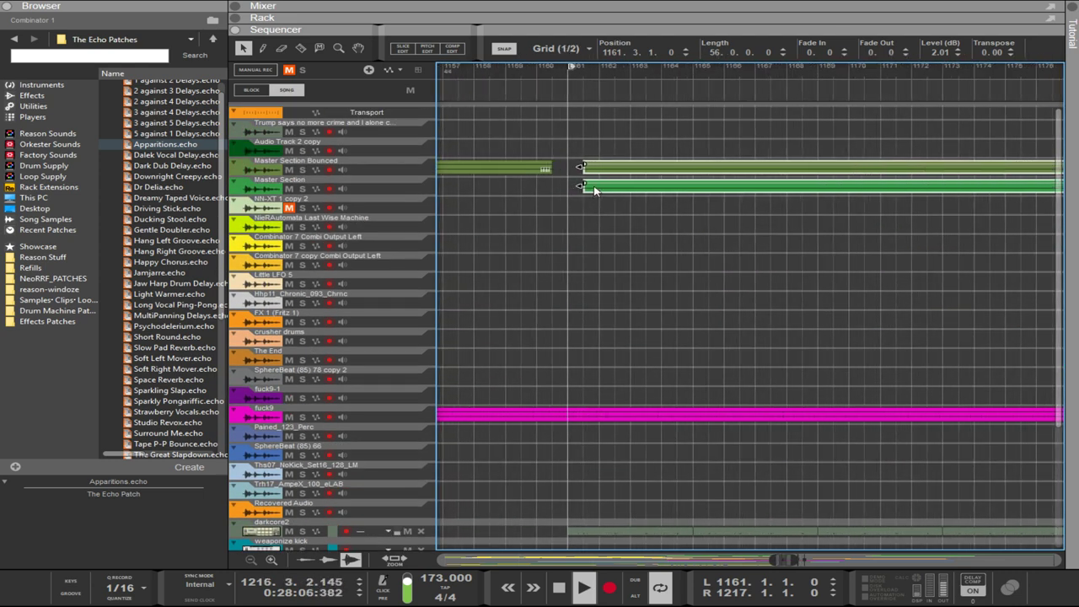
scroll(591, 194, down, 2)
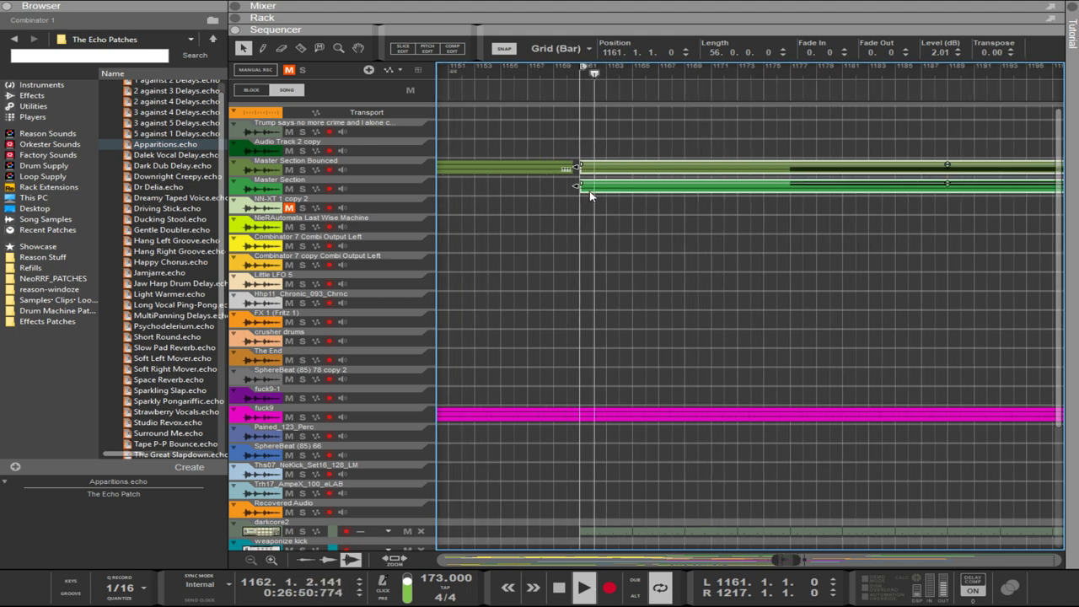
scroll(590, 195, down, 2)
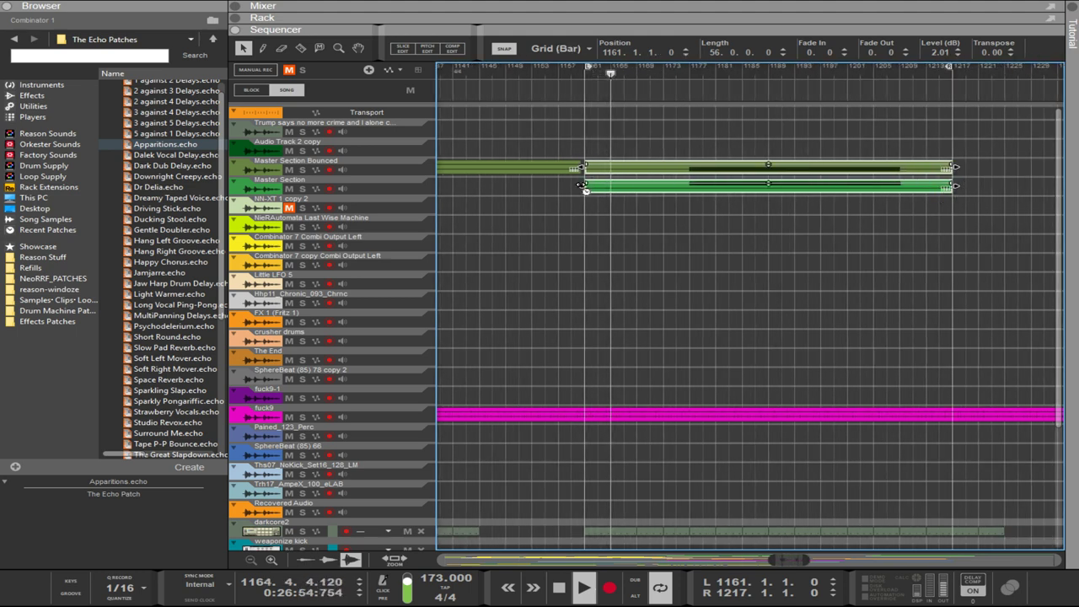
- Resize both Master Section clips to 64 bars long, then reveal the device rack
mouse_move(584, 185)
mouse_down()
mouse_move(692, 194)
mouse_move(597, 186)
mouse_up()
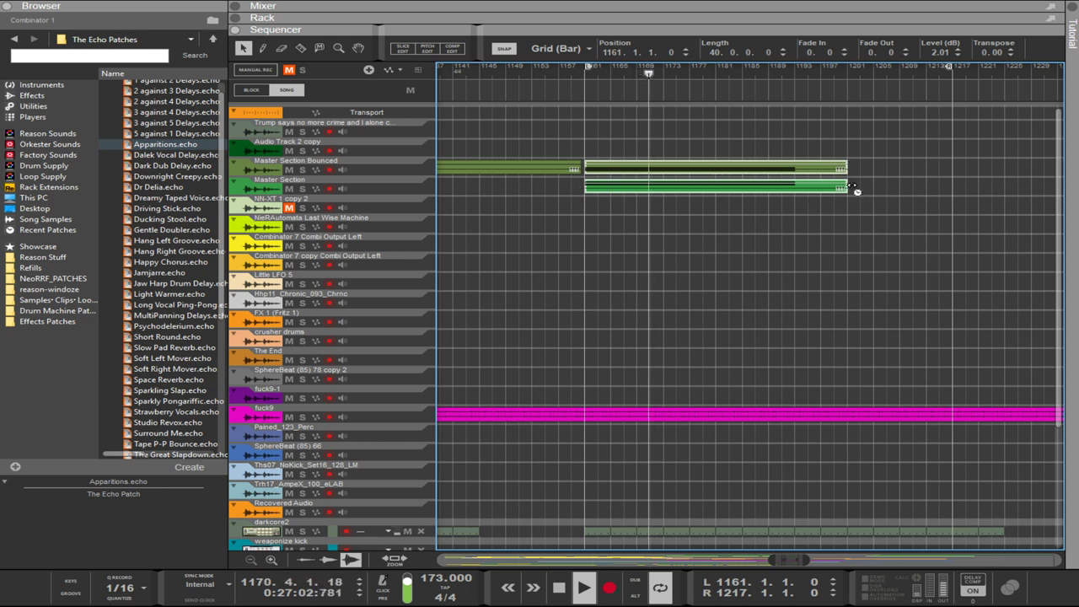
drag(852, 187, 1045, 204)
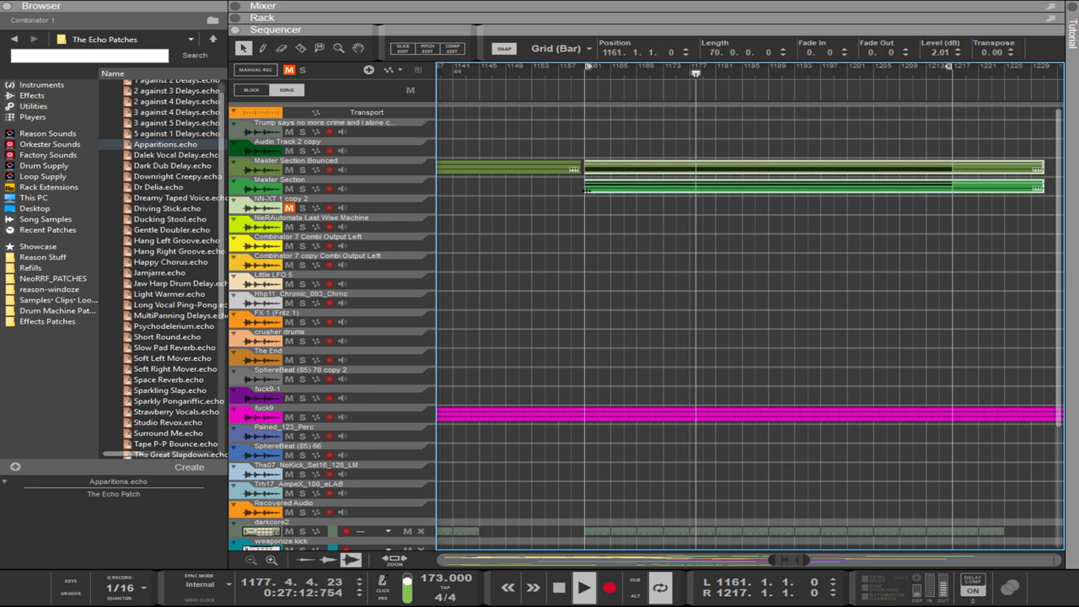
drag(587, 190, 592, 190)
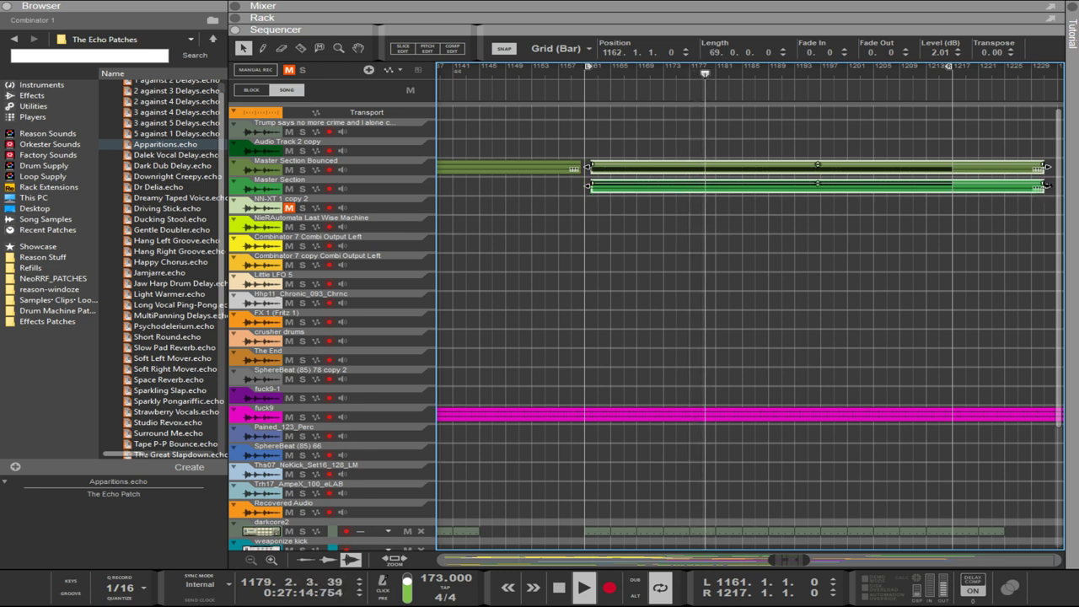
drag(1045, 187, 958, 196)
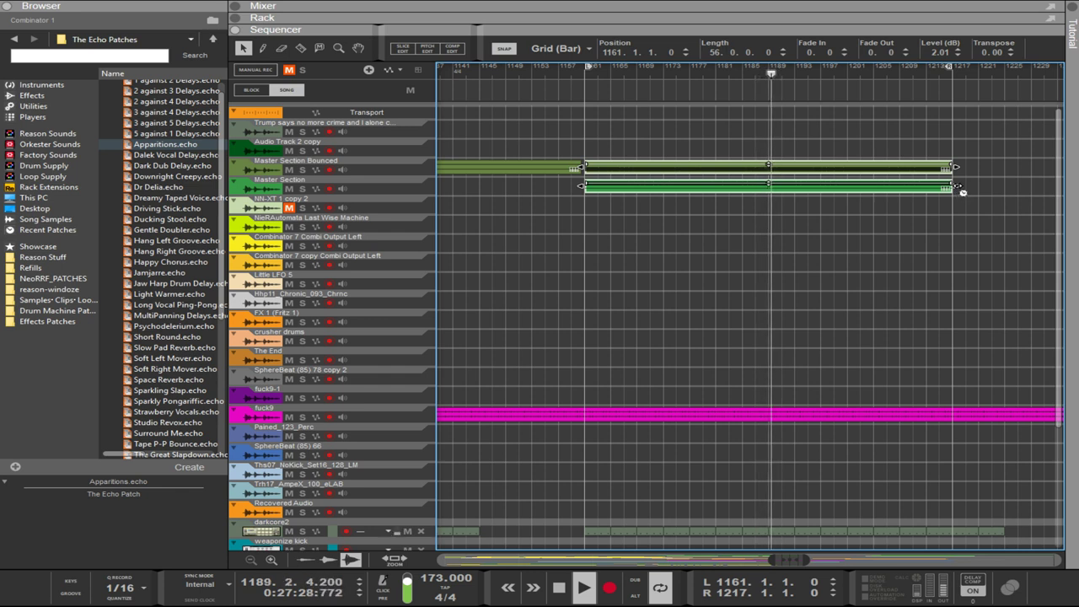
drag(962, 192, 1012, 199)
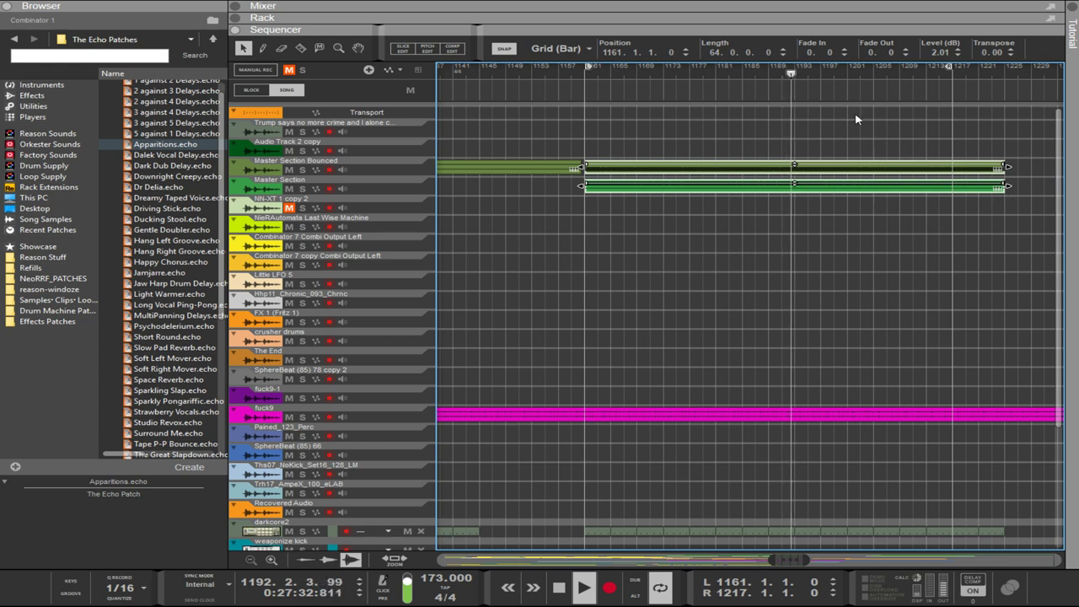
drag(796, 25, 794, 350)
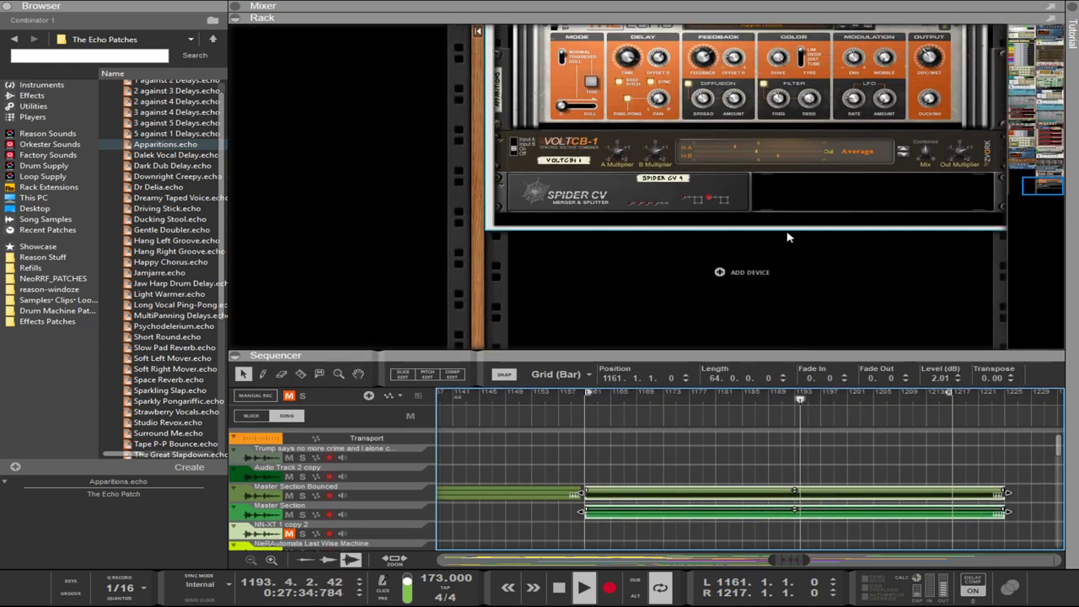
scroll(788, 238, up, 2)
scroll(789, 238, down, 2)
scroll(787, 236, up, 8)
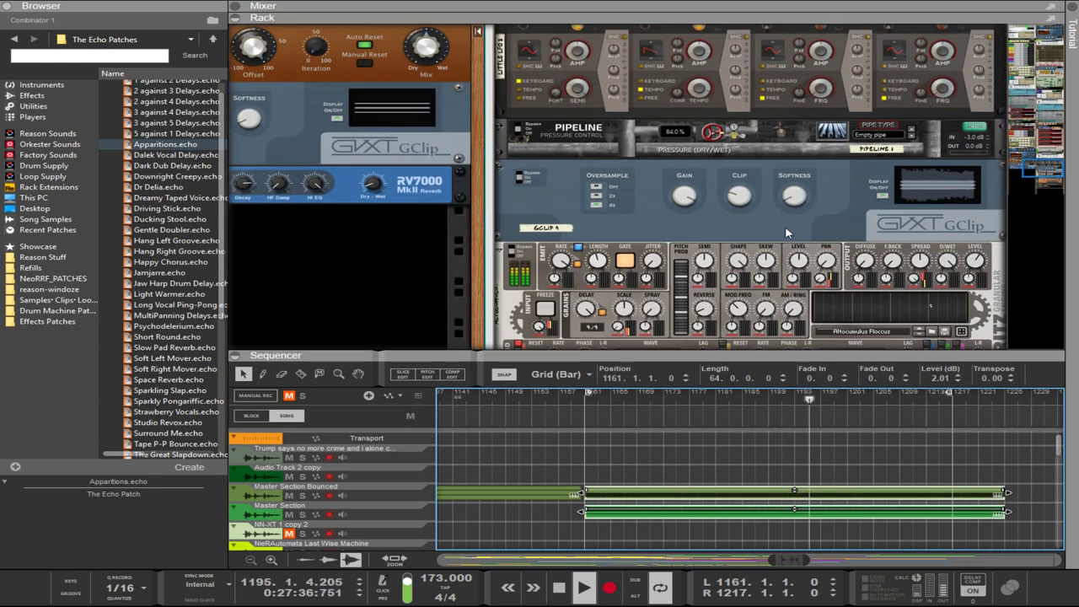
scroll(784, 234, up, 5)
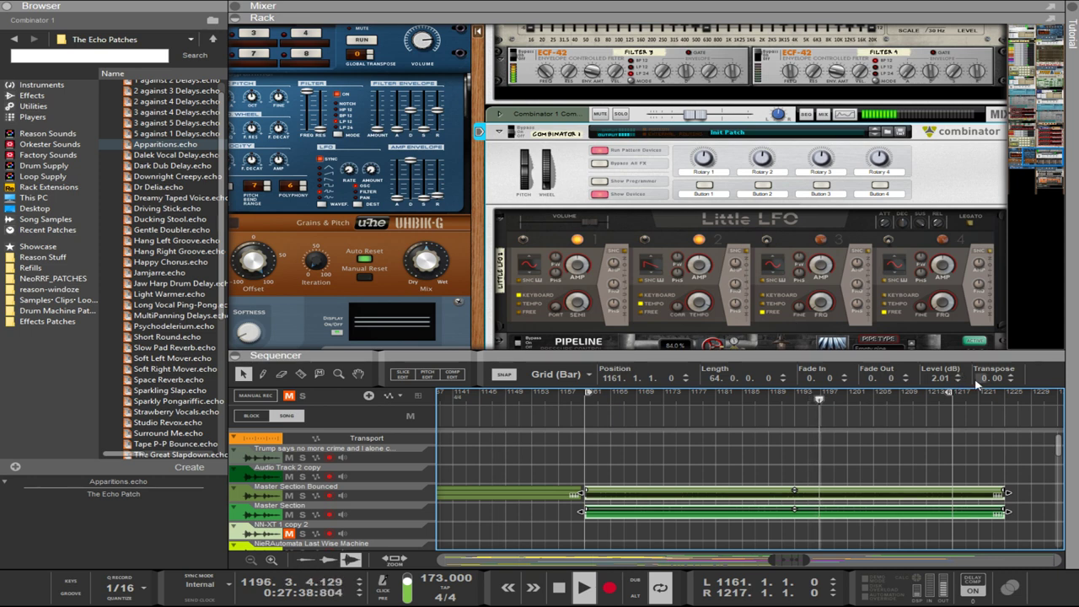
drag(978, 383, 967, 139)
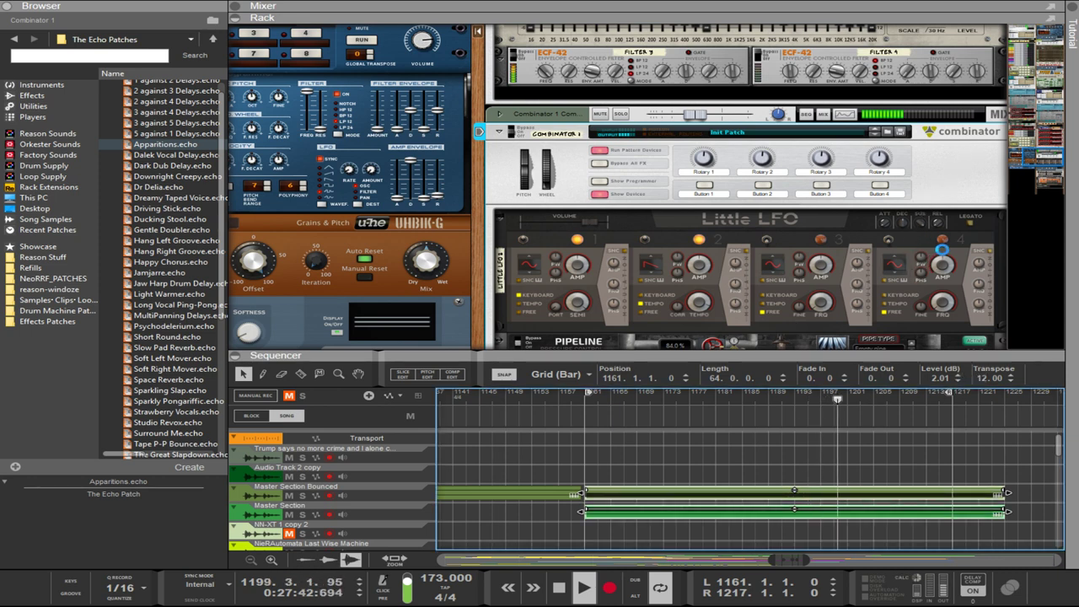
drag(981, 380, 979, 434)
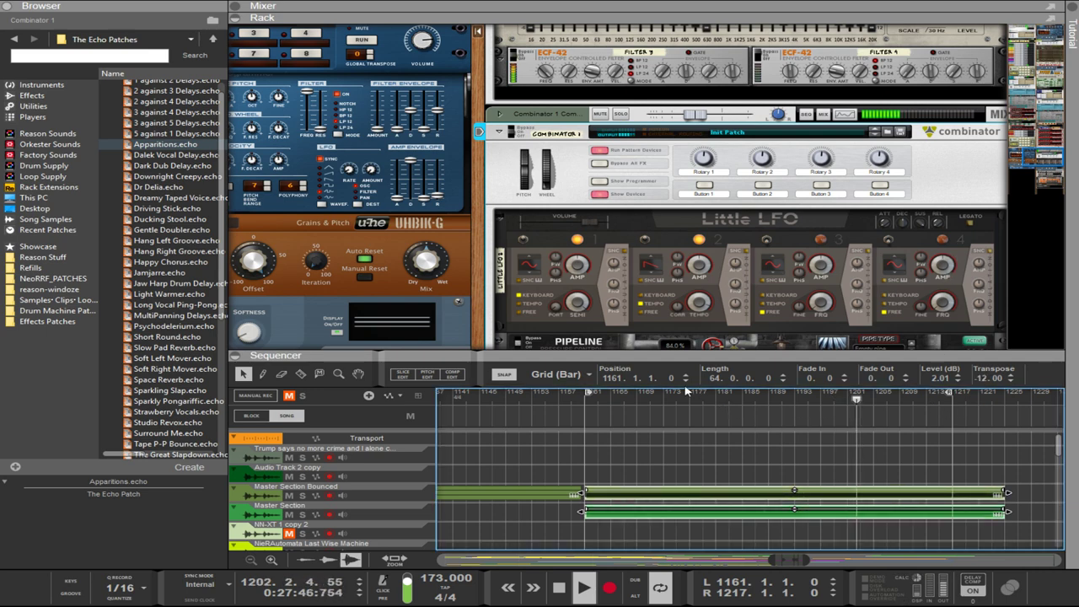
scroll(735, 275, down, 15)
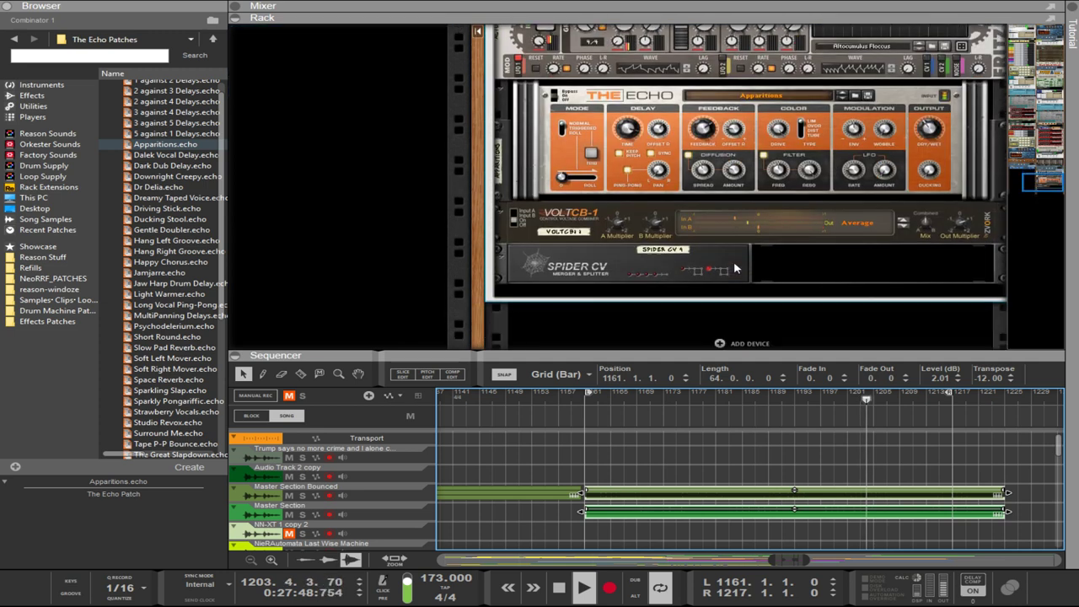
scroll(733, 285, down, 1)
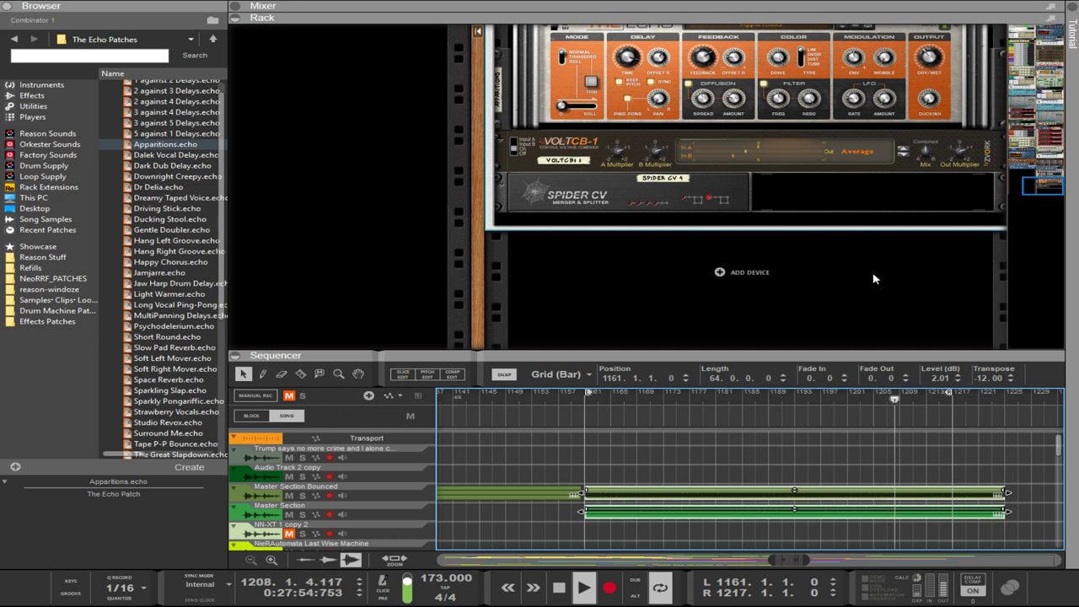
click(752, 477)
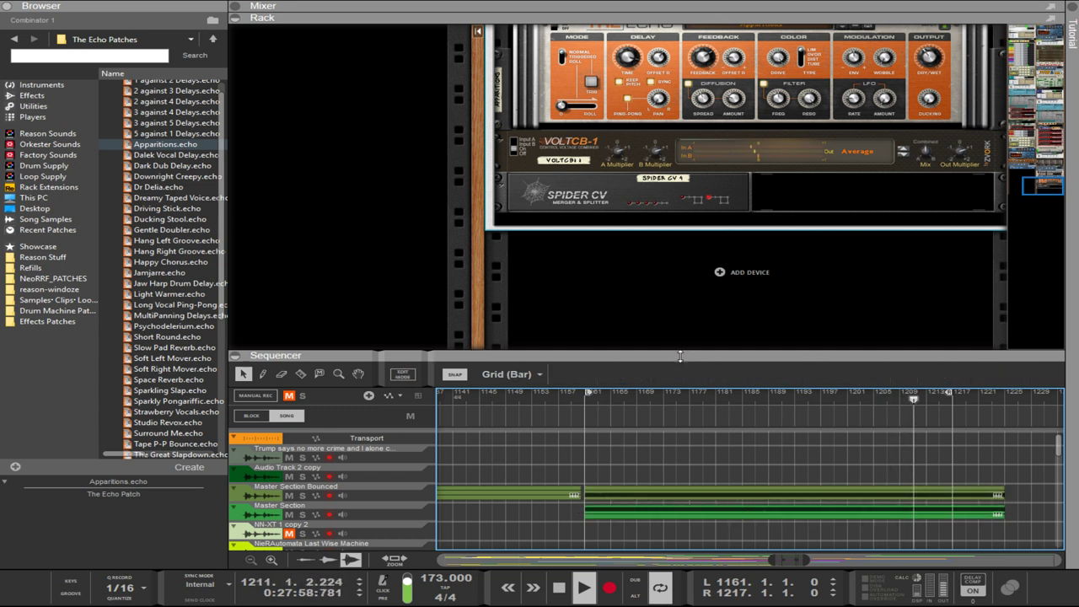
- Change the woop128 Euclid's step resolution from 1/4 to 1/8
drag(680, 355, 646, 32)
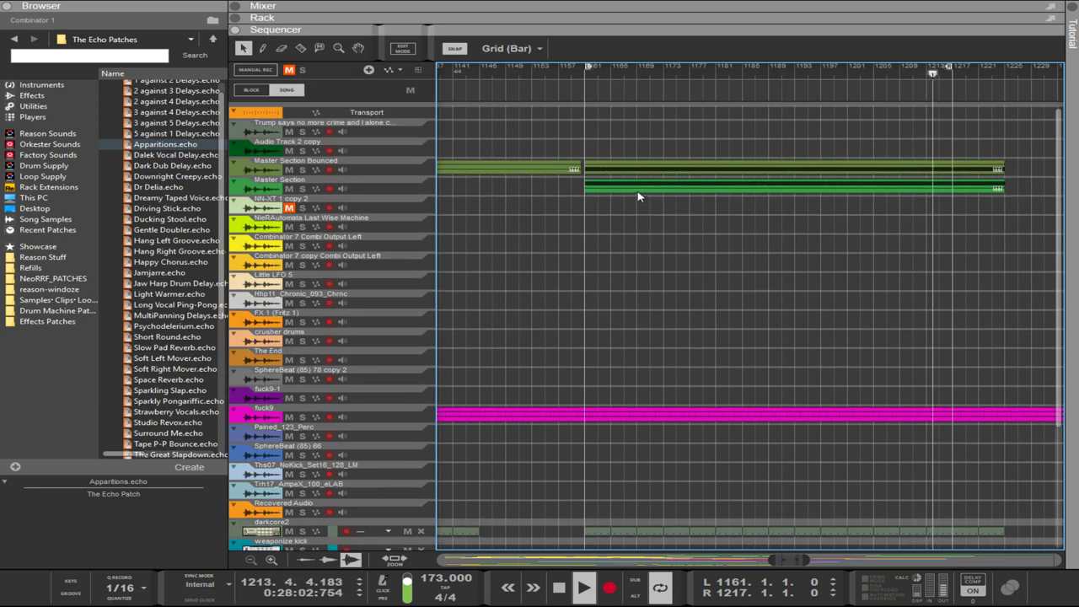
scroll(638, 197, down, 5)
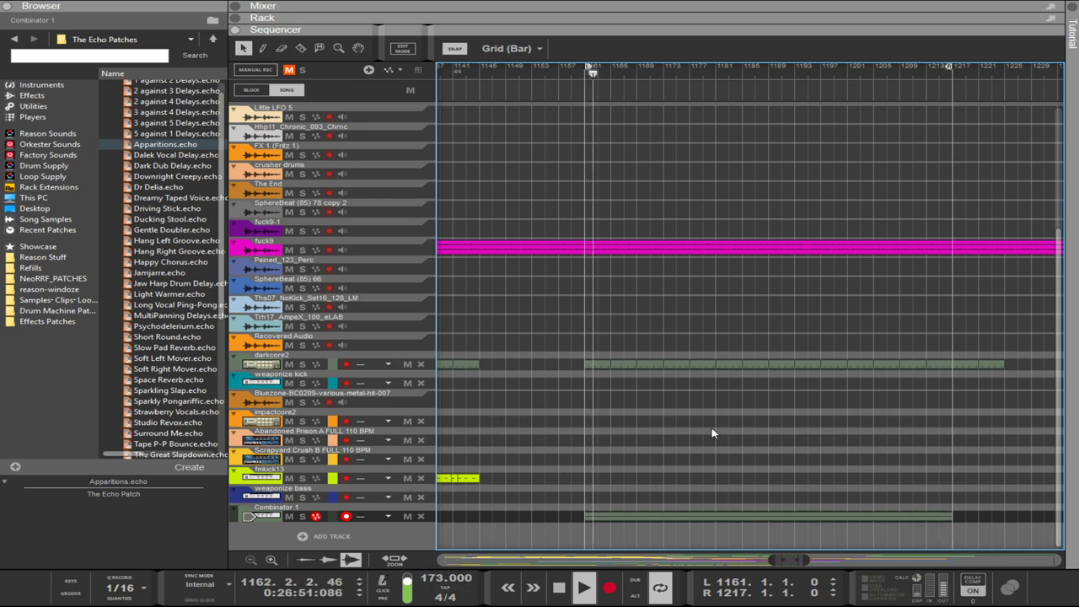
drag(549, 30, 492, 556)
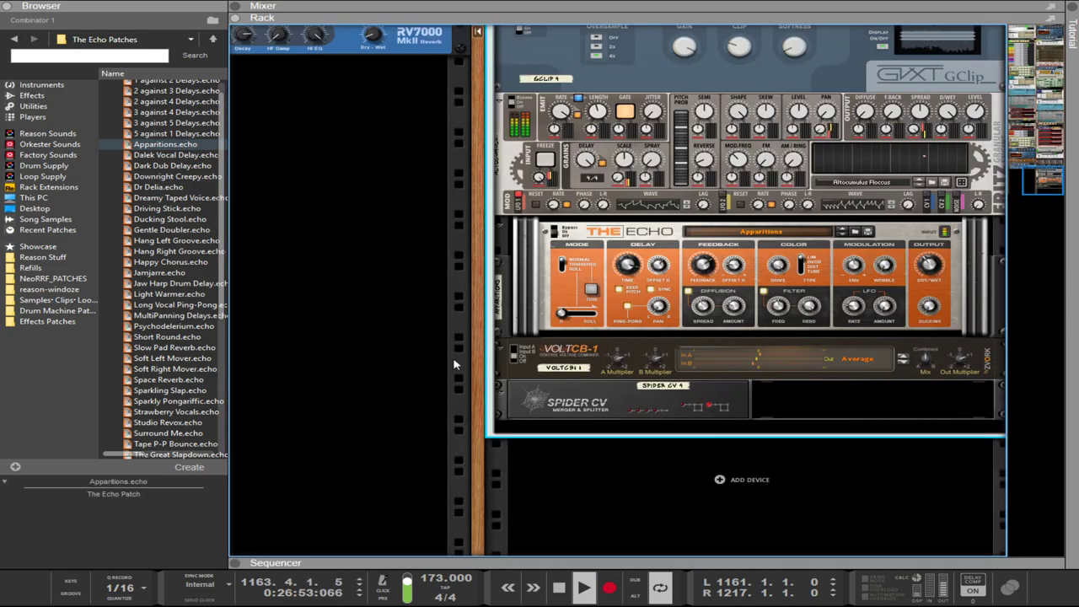
scroll(478, 278, up, 20)
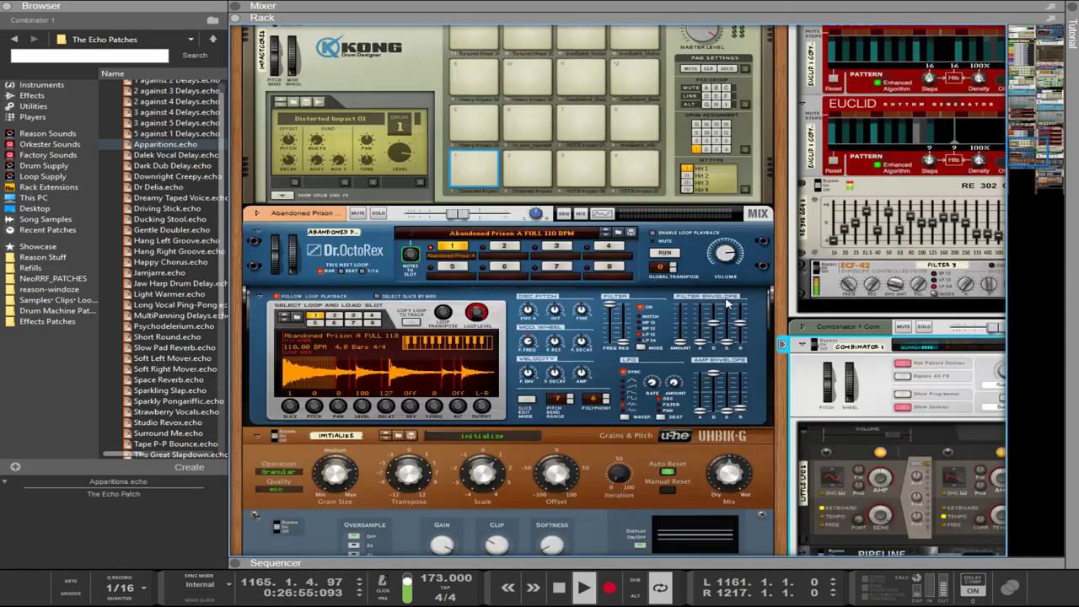
scroll(717, 298, up, 10)
scroll(533, 251, up, 4)
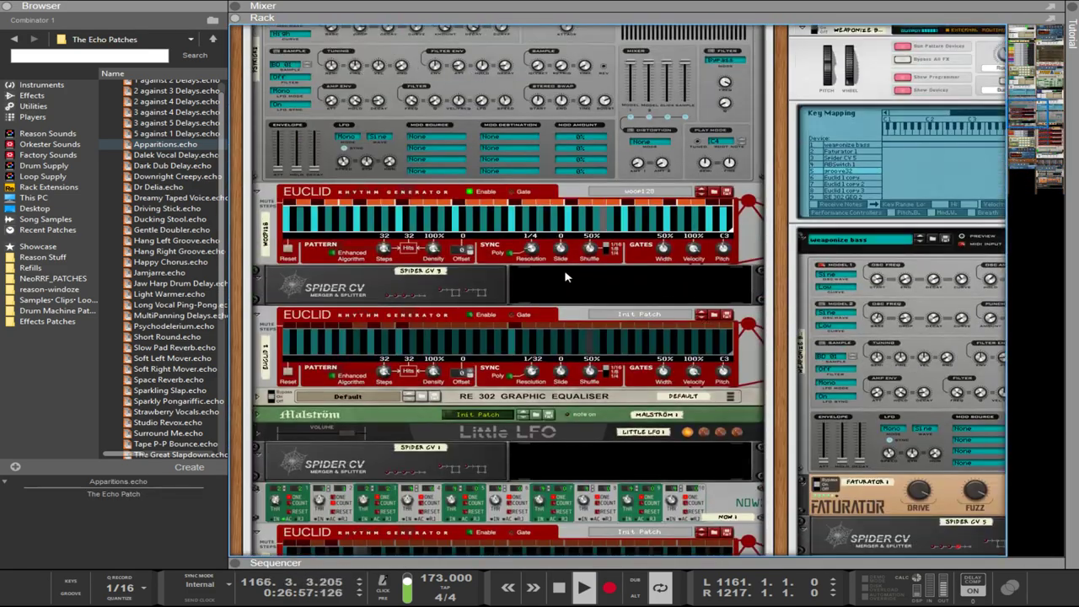
click(532, 248)
drag(531, 238, 530, 234)
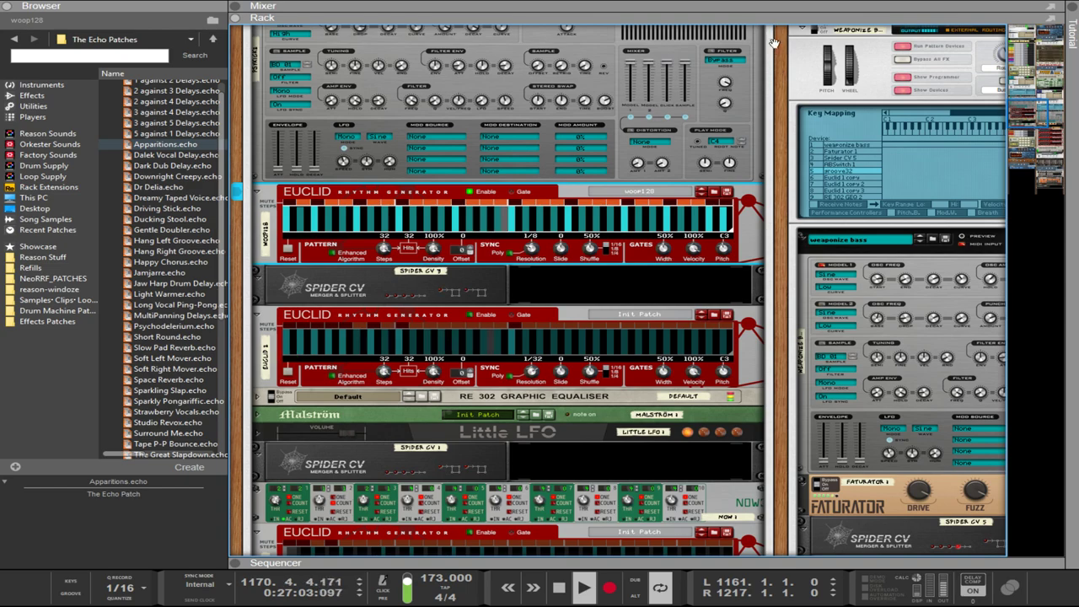
- Raise the psykick2 Punch volume to 4.0 dB
scroll(920, 190, down, 4)
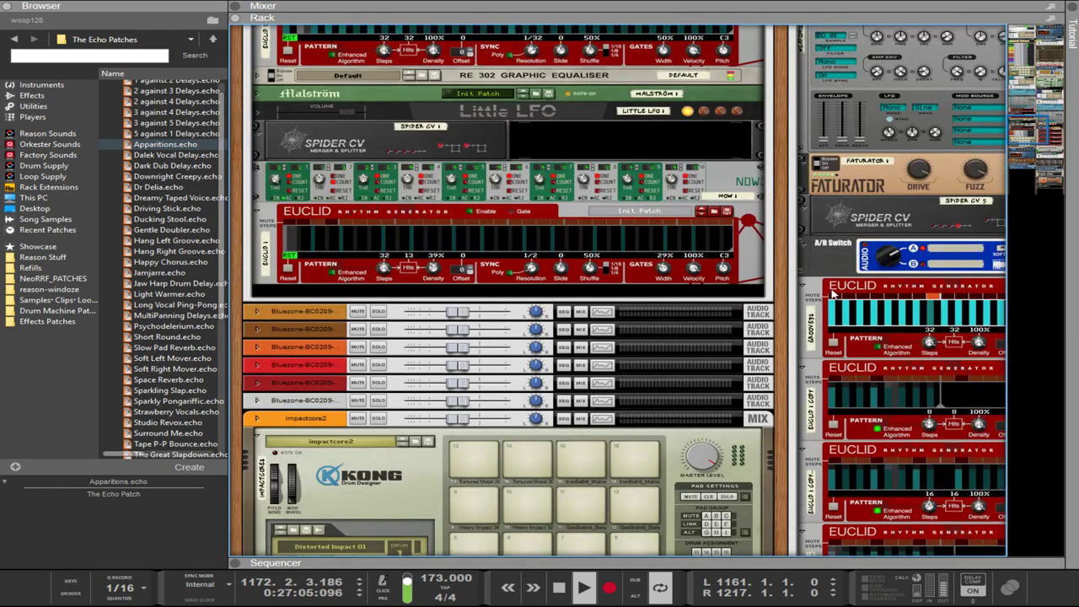
drag(781, 243, 411, 264)
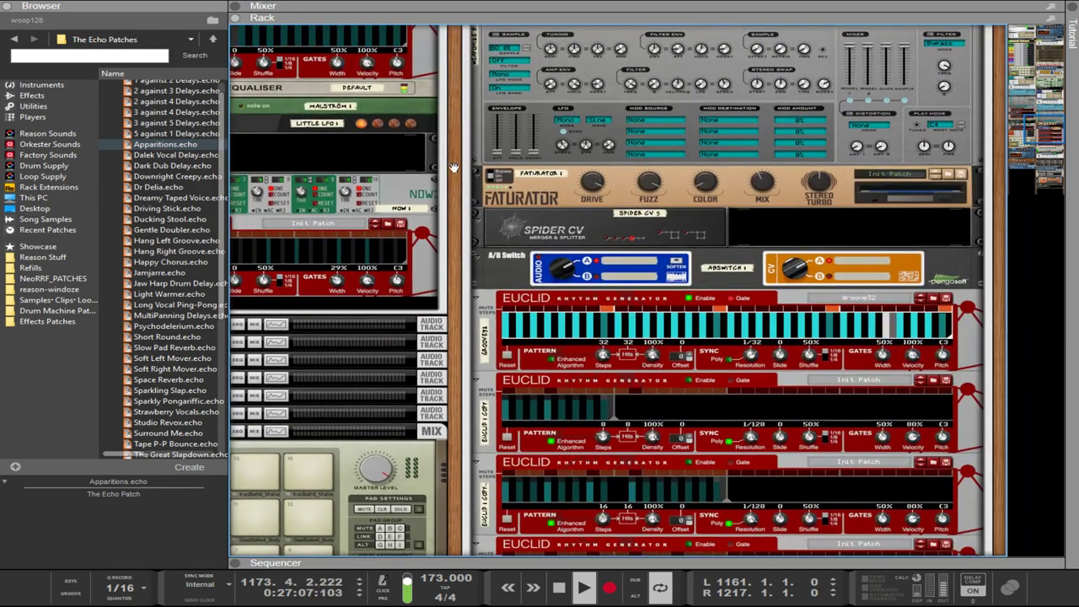
drag(454, 149, 551, 548)
scroll(550, 549, up, 2)
scroll(550, 548, left, 2)
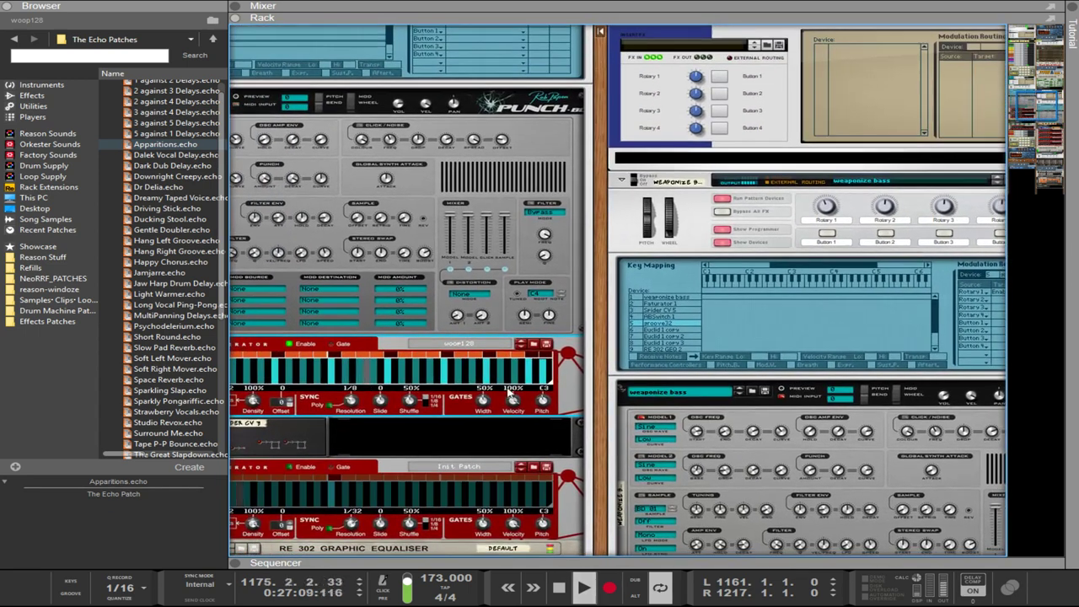
mouse_move(401, 104)
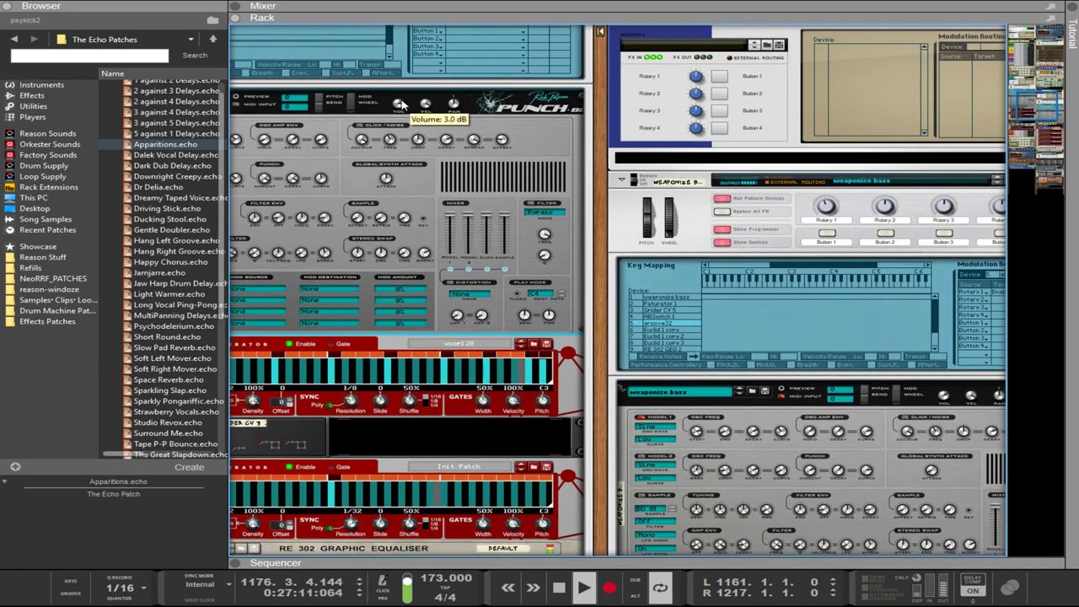
drag(401, 104, 401, 103)
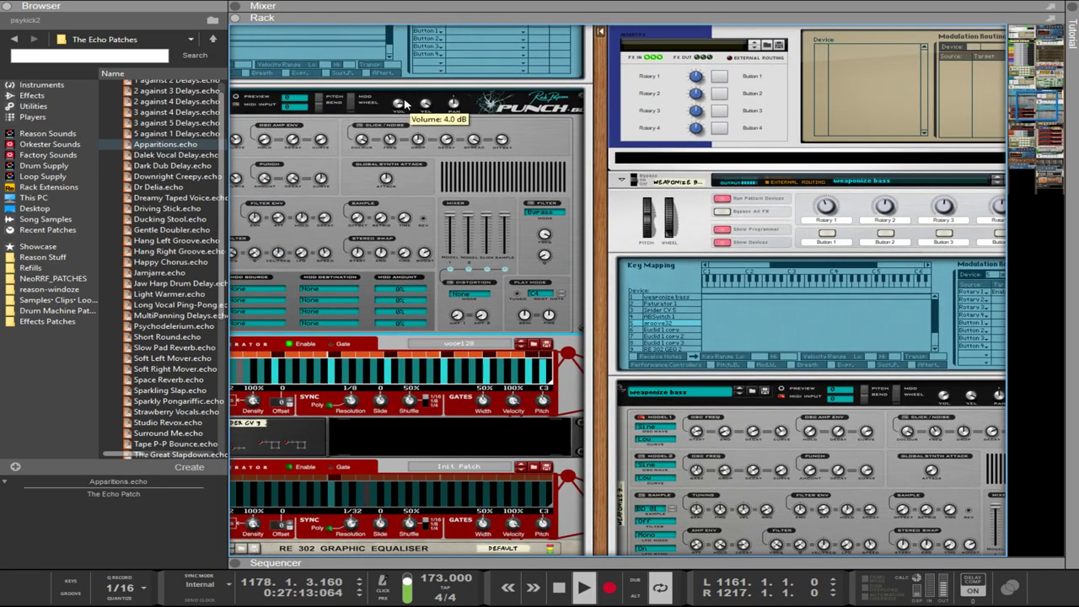
- Set the weaponize bass volume to about -1.9 dB
click(943, 396)
scroll(944, 396, down, 1)
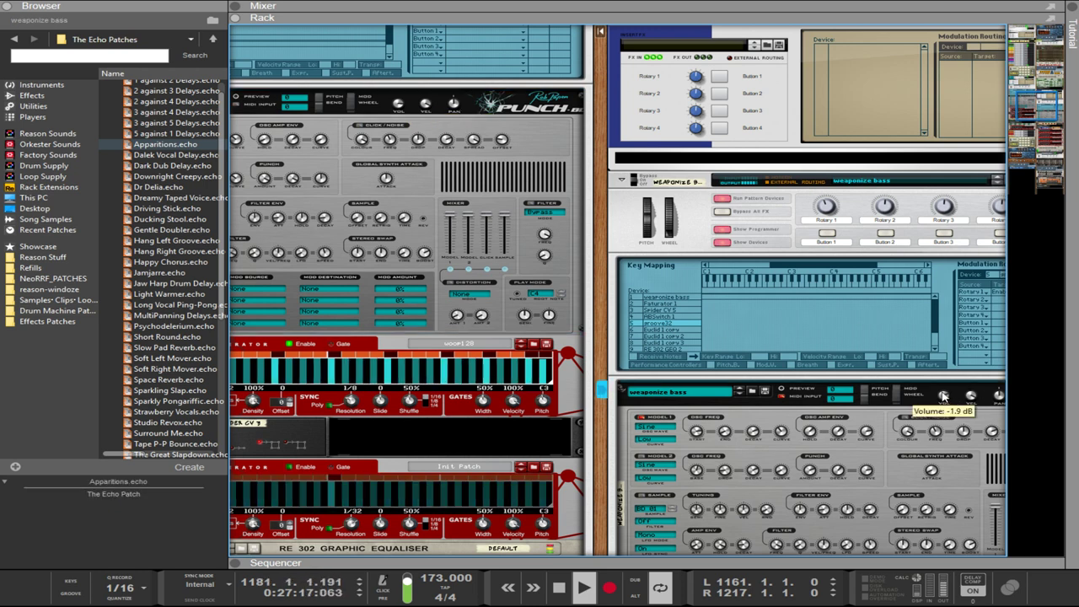
scroll(943, 397, down, 5)
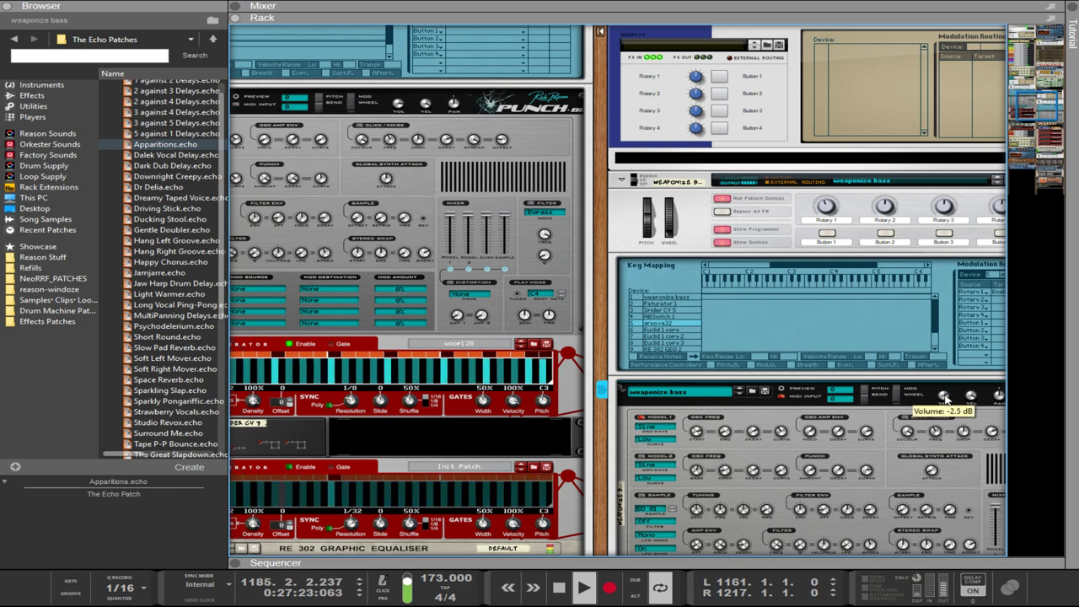
drag(944, 395, 944, 394)
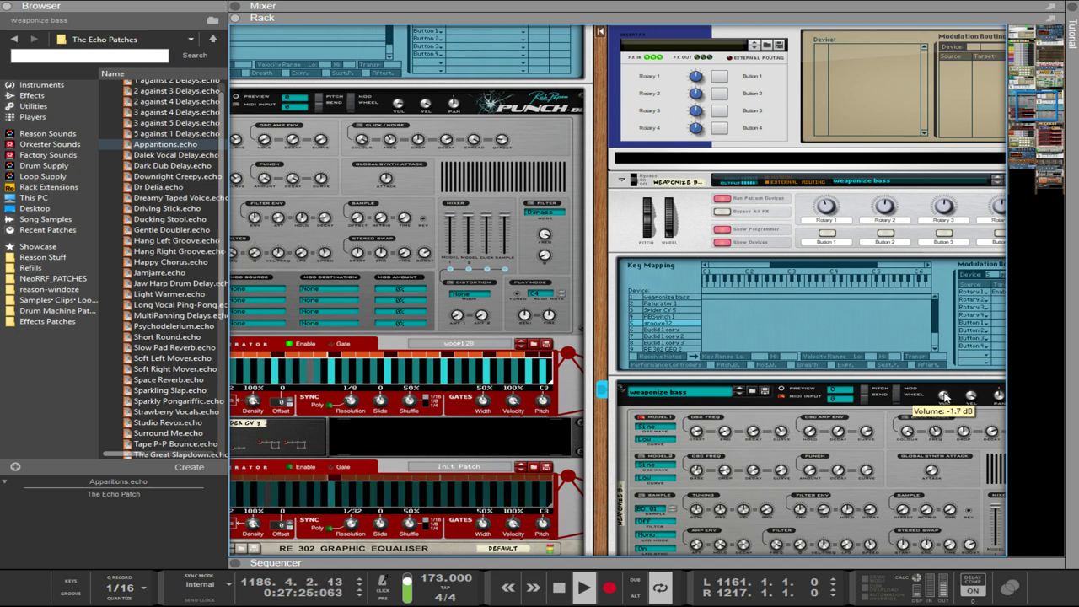
scroll(944, 396, up, 2)
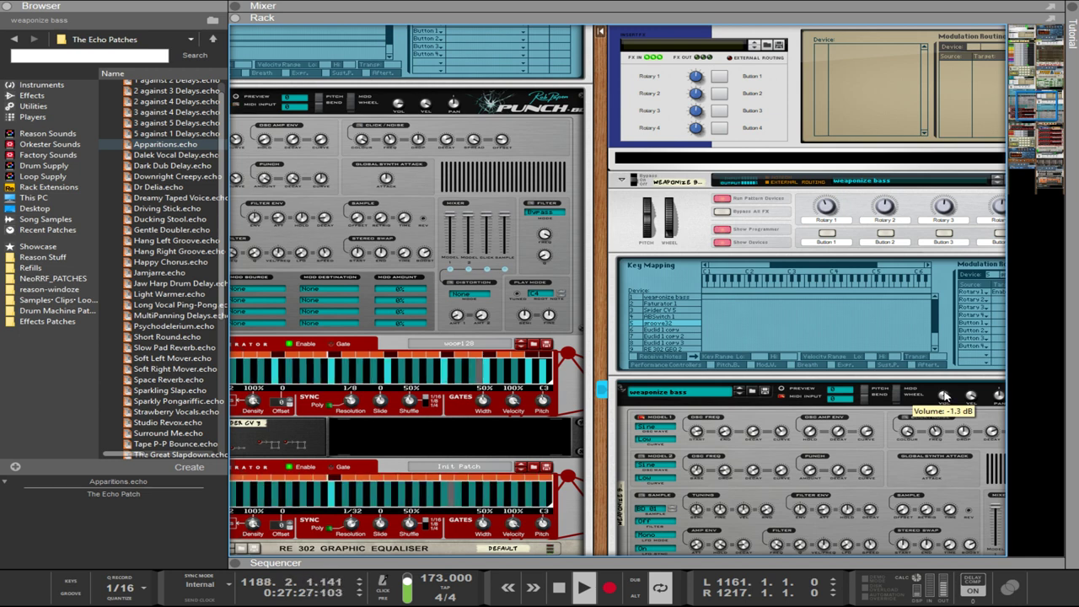
scroll(946, 397, down, 5)
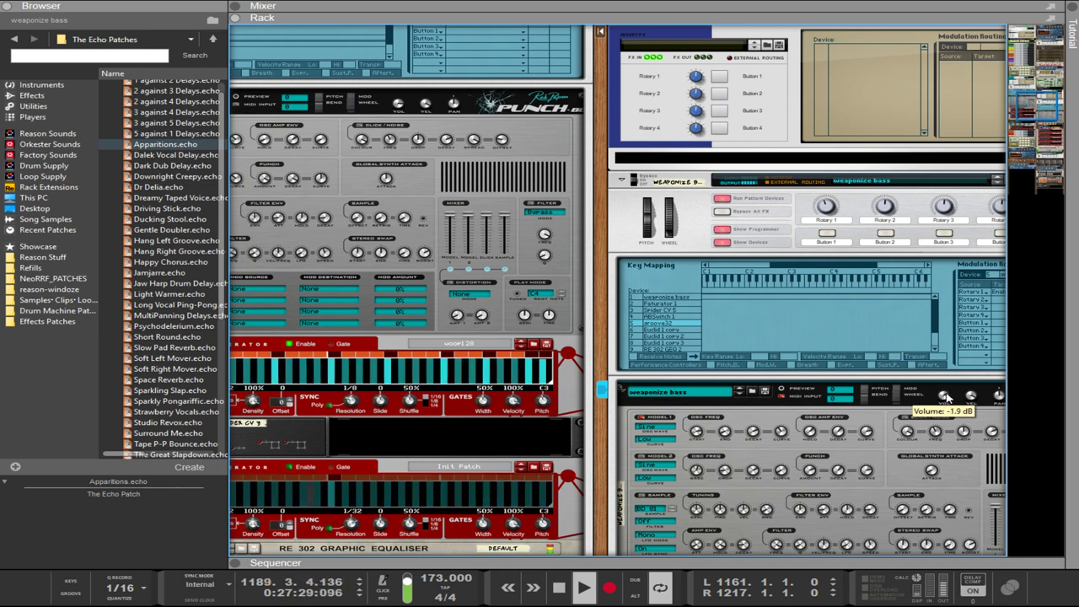
scroll(945, 398, up, 5)
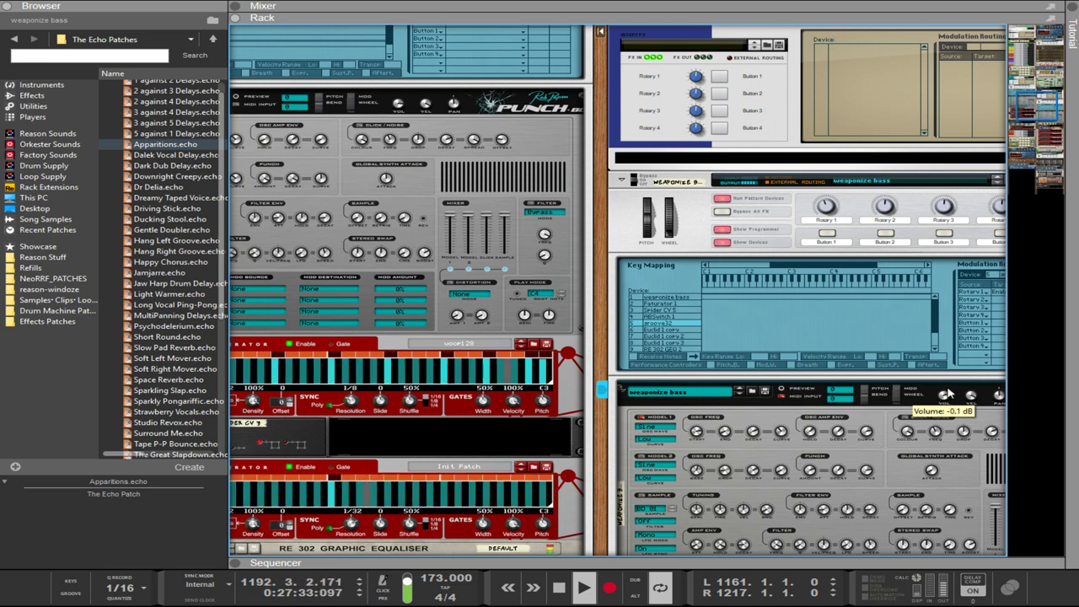
scroll(949, 390, down, 8)
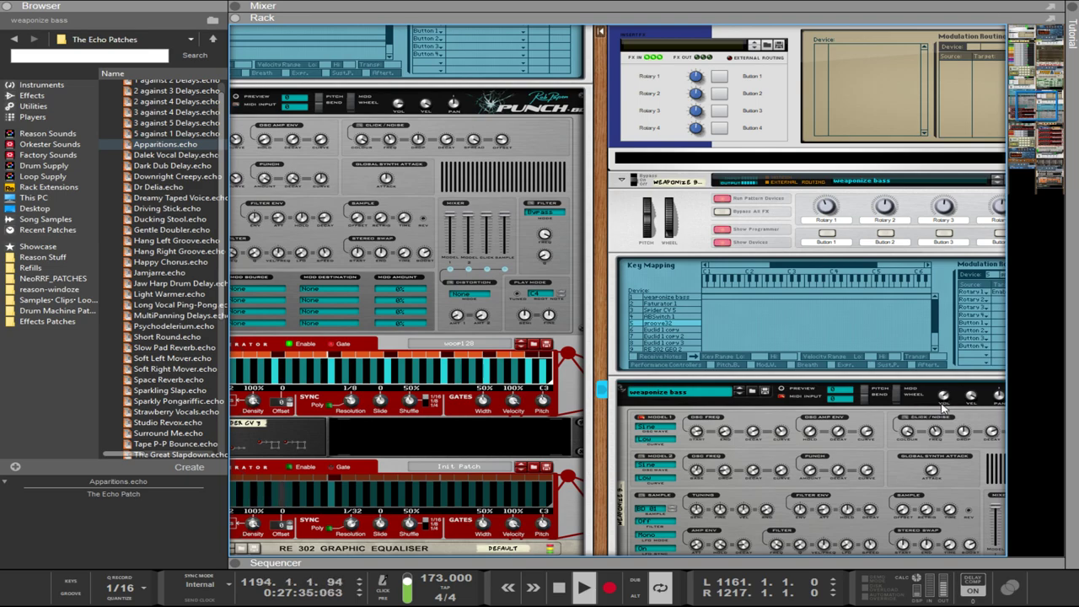
mouse_move(918, 254)
mouse_down()
mouse_move(763, 223)
mouse_move(905, 264)
mouse_move(676, 271)
mouse_up()
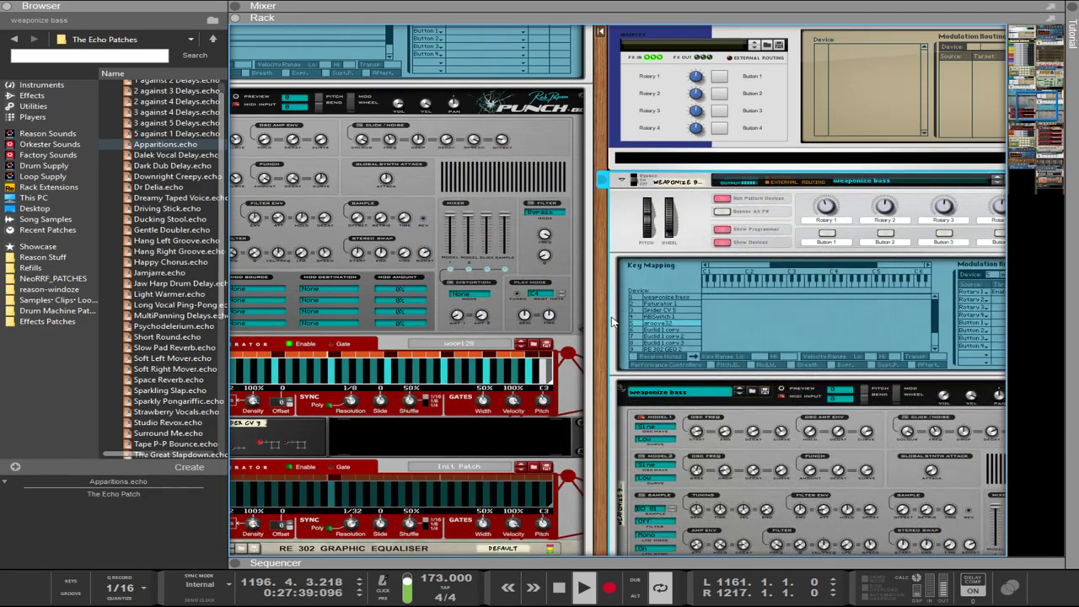
- Raise the RE 302 graphic EQ input gain to about 3.7 dB
drag(601, 328, 318, 0)
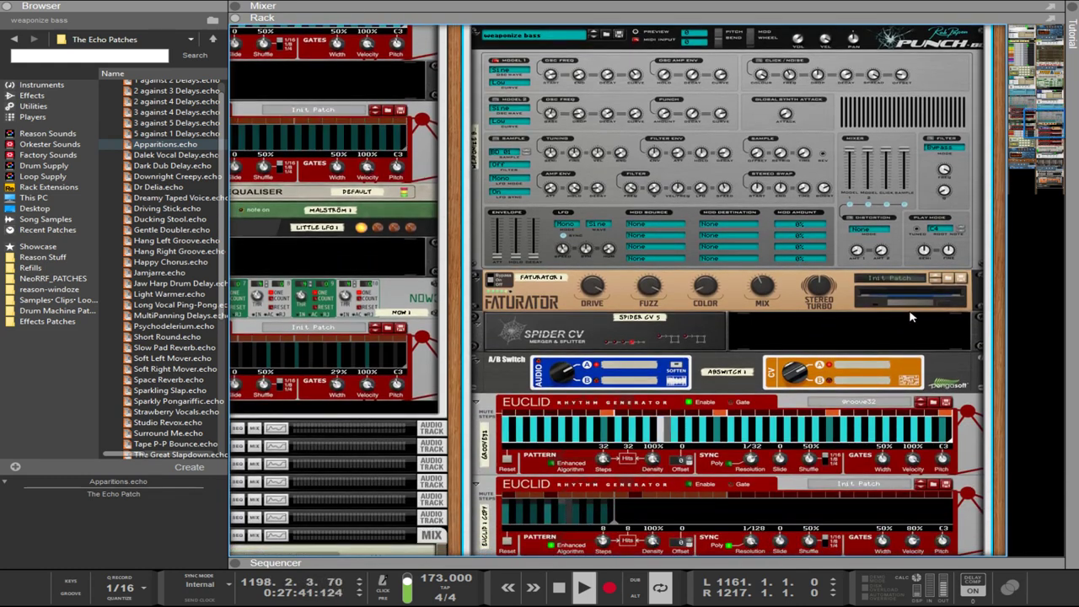
scroll(865, 297, down, 4)
scroll(865, 297, down, 7)
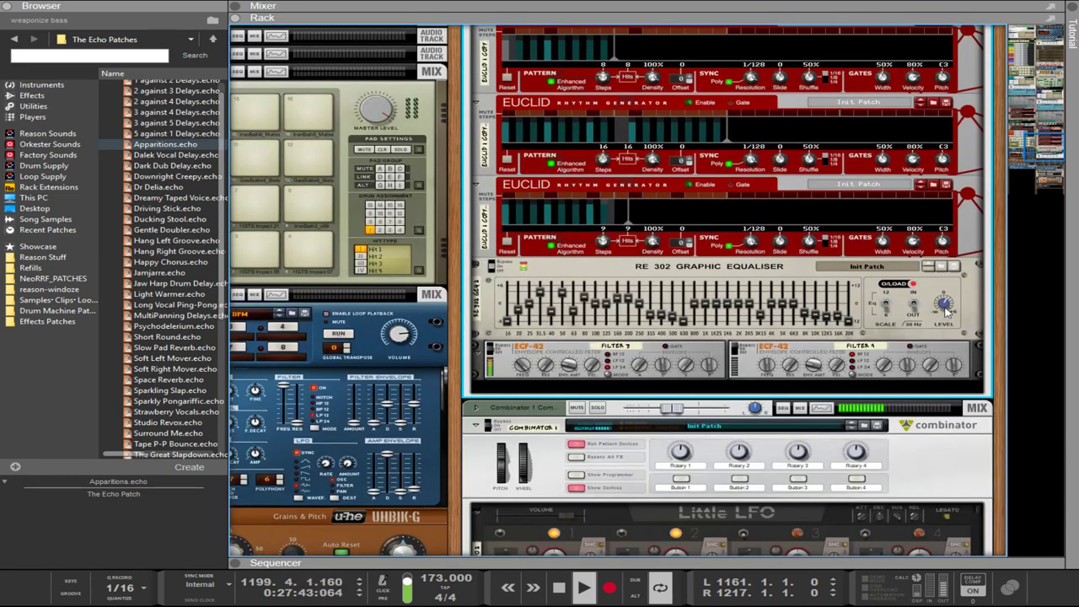
drag(945, 306, 936, 281)
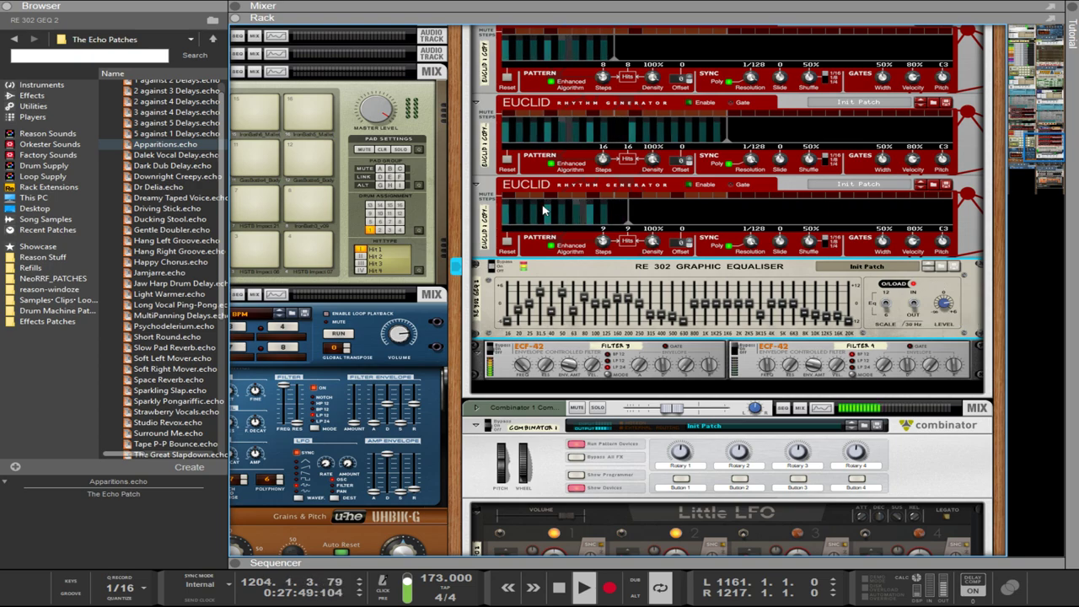
drag(457, 125, 524, 590)
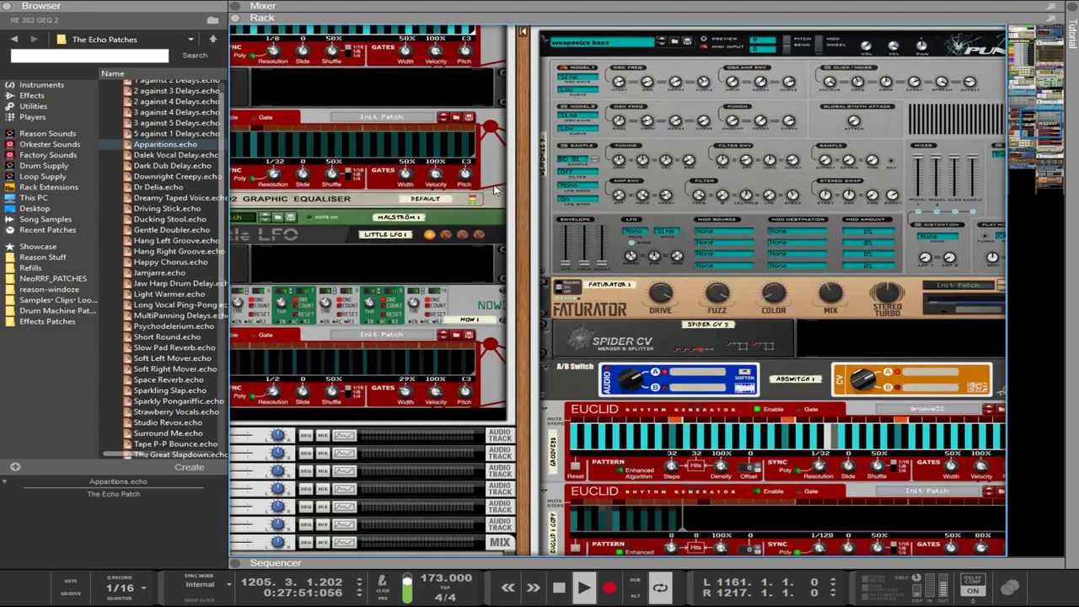
drag(527, 160, 724, 498)
scroll(601, 426, down, 8)
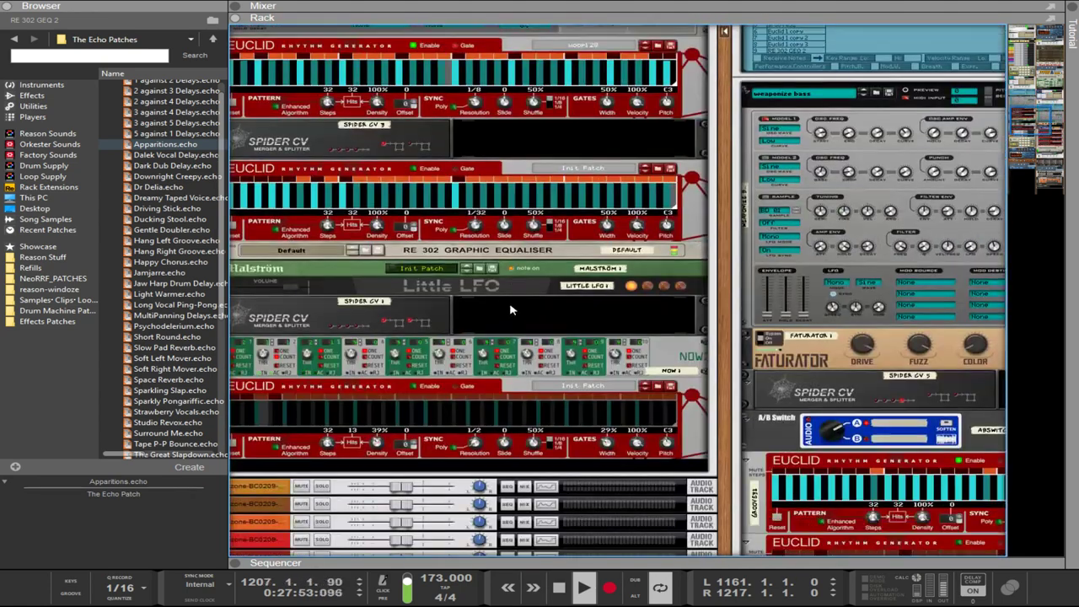
scroll(547, 248, up, 3)
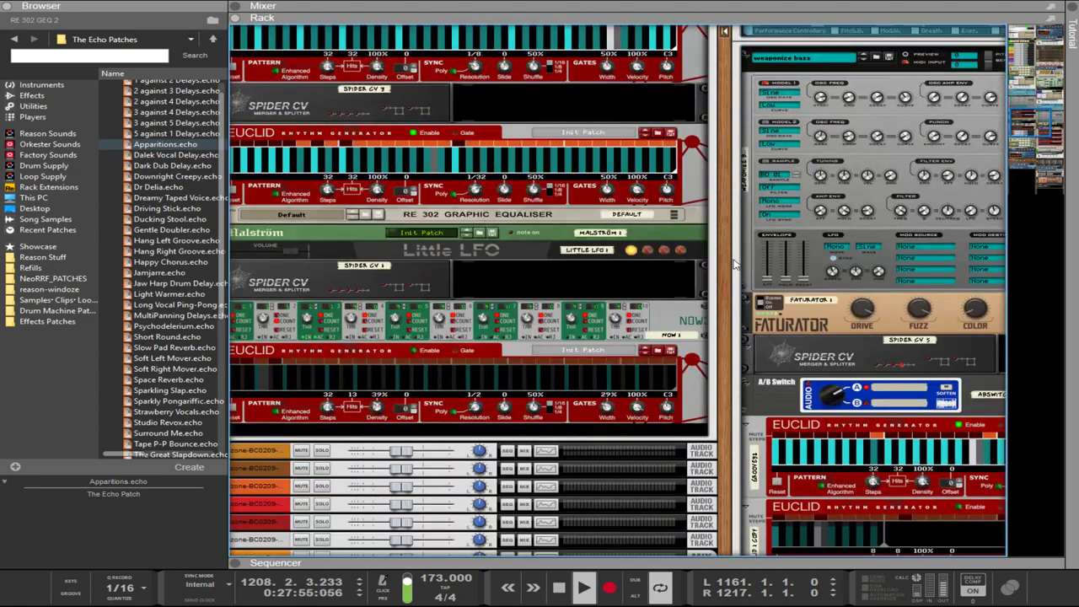
drag(723, 249, 778, 280)
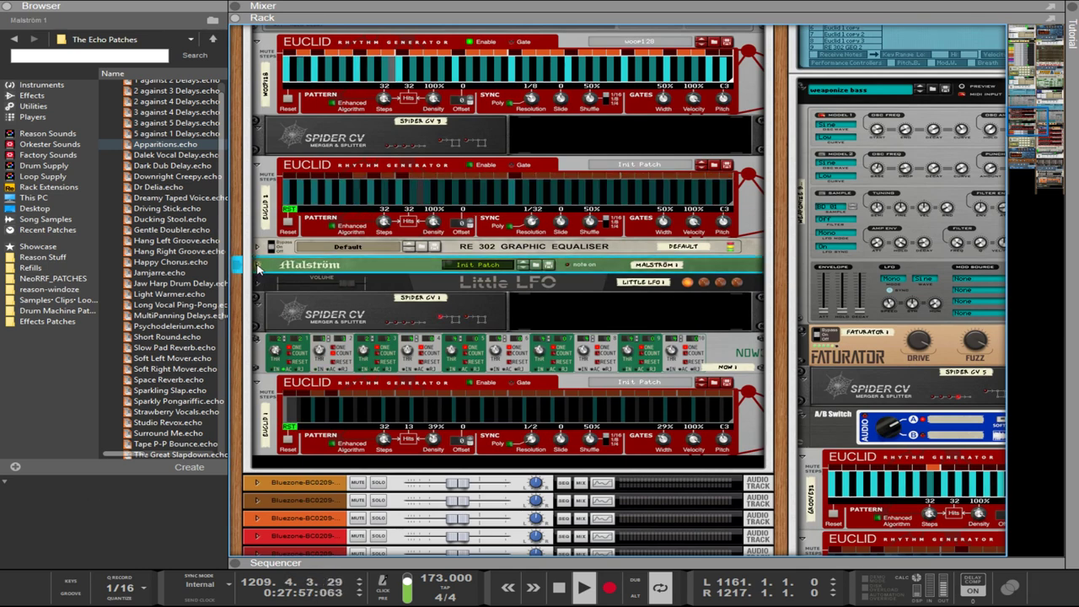
- Unfold the Malström panel and expand the mixer channel strips above the rack
click(257, 267)
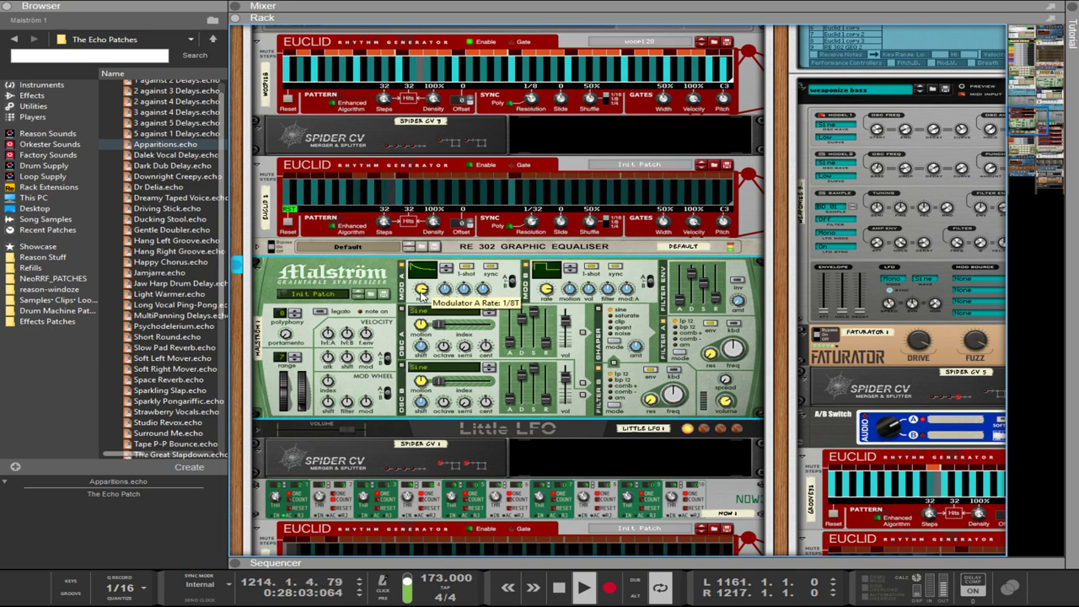
scroll(422, 293, down, 1)
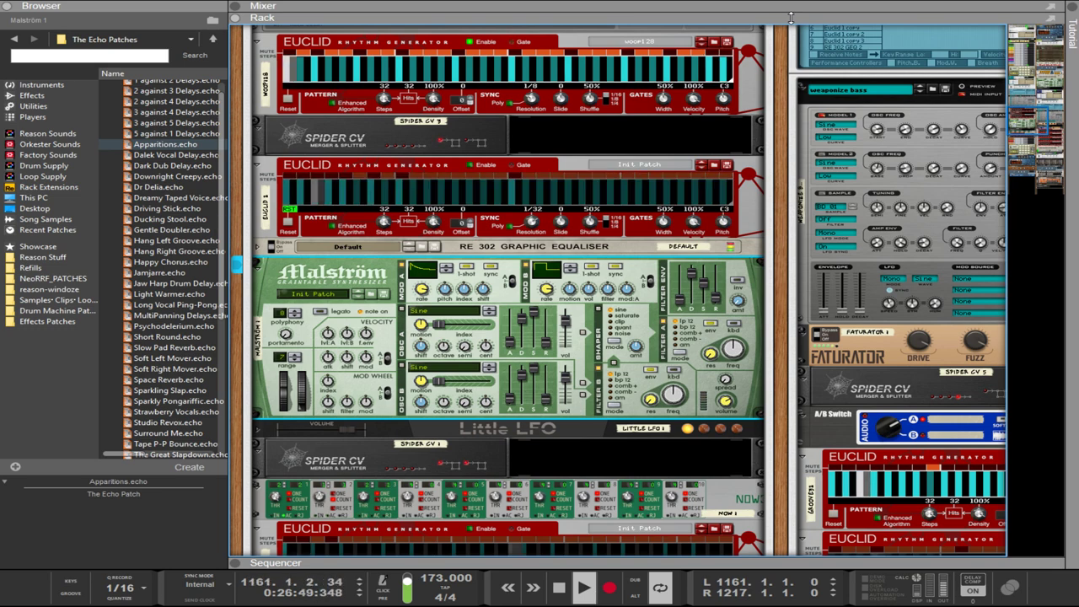
drag(730, 13, 748, 322)
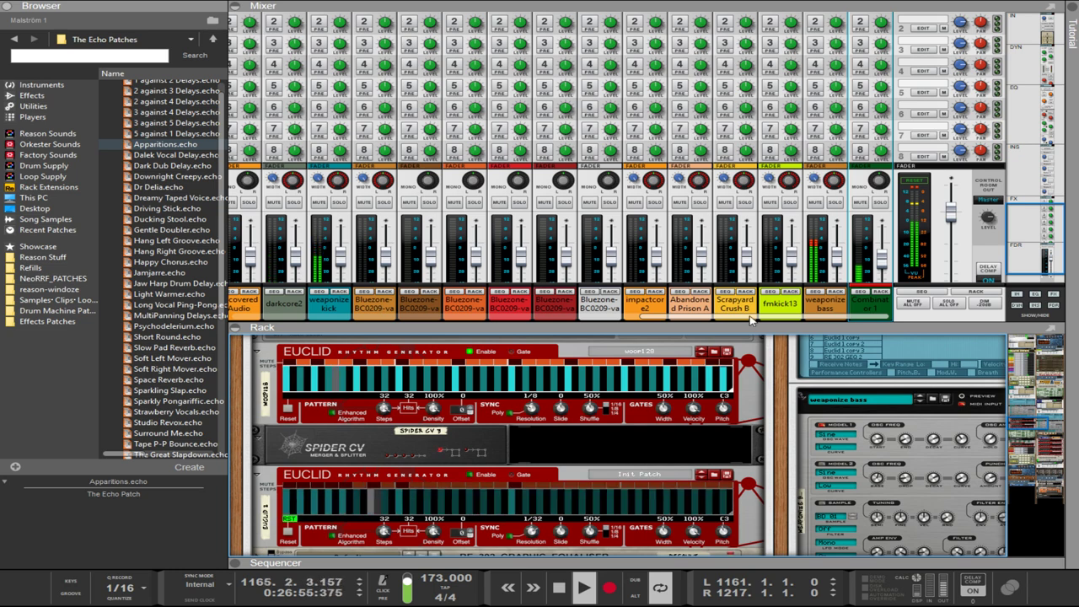
- Drop the Bluezone channel fader from -9.80 to -11.95 dB, then shrink the mixer pane
click(732, 310)
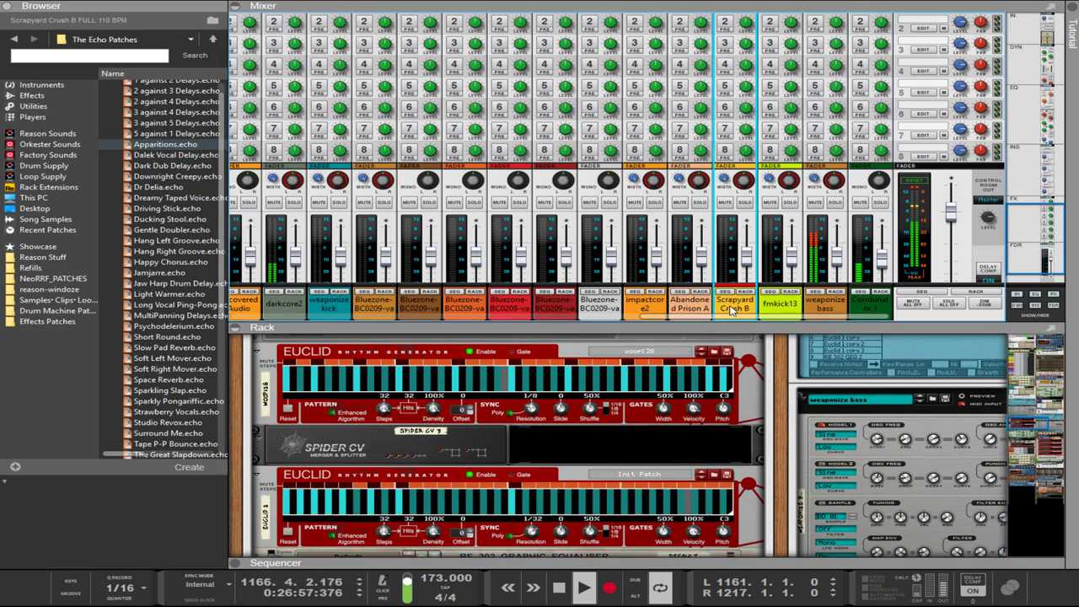
key(ctrl+a)
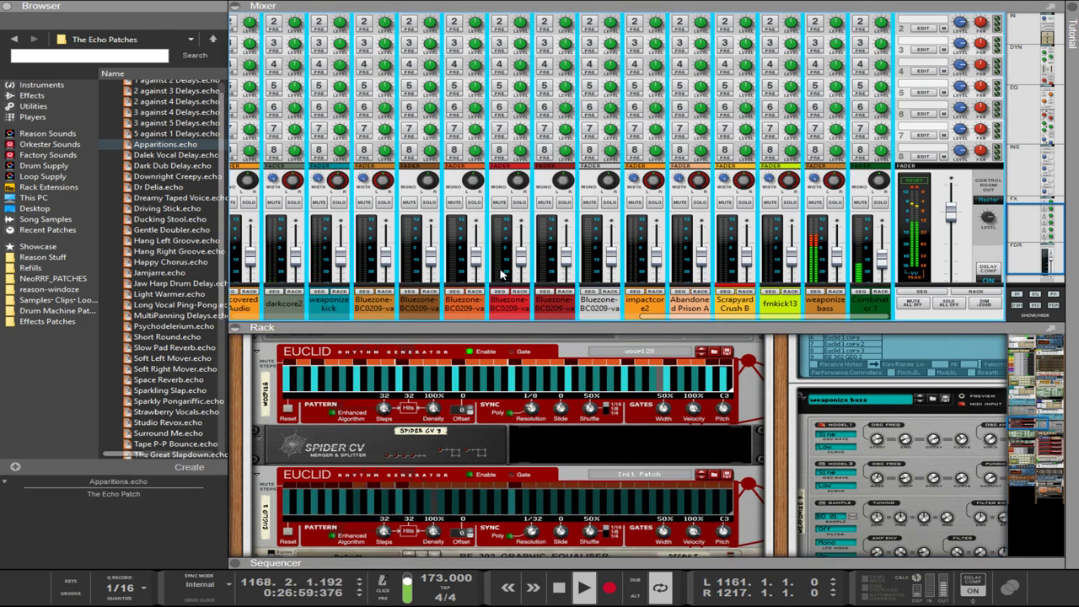
mouse_move(480, 261)
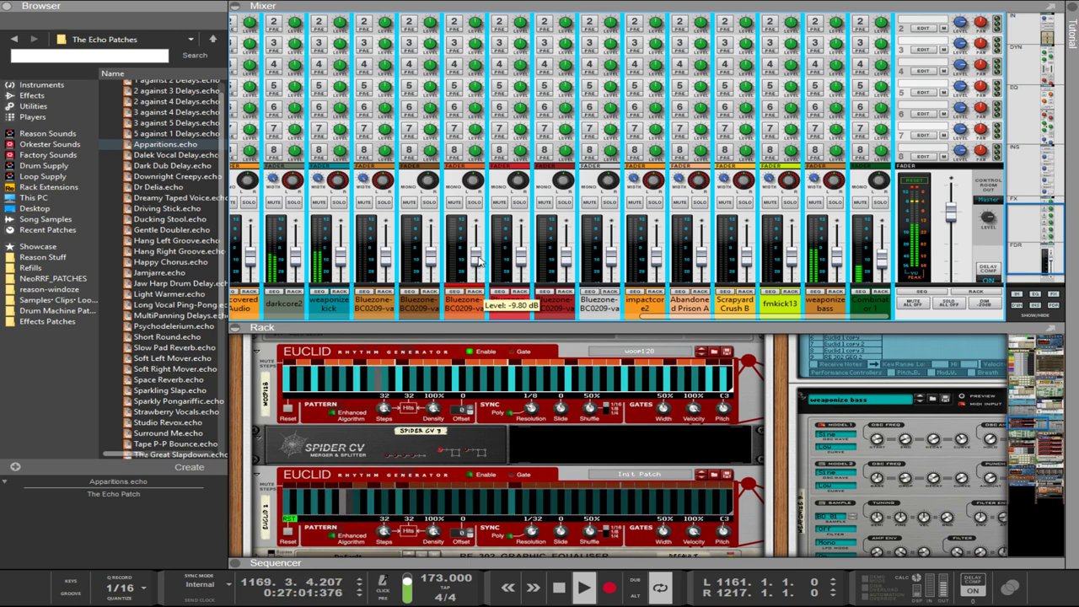
drag(478, 259, 475, 262)
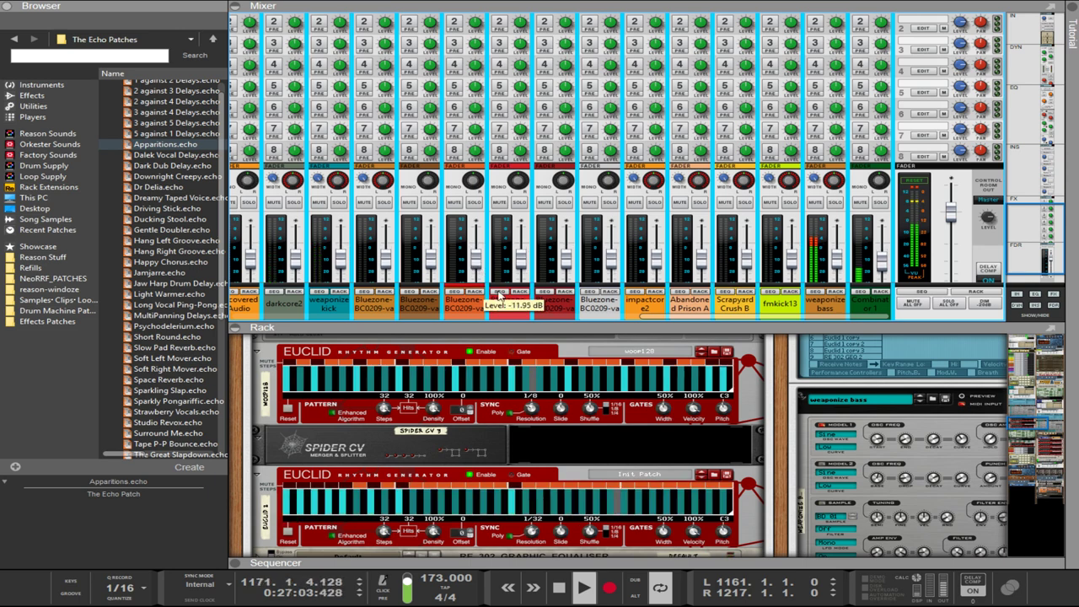
drag(510, 327, 509, 124)
scroll(740, 317, up, 4)
scroll(740, 312, up, 3)
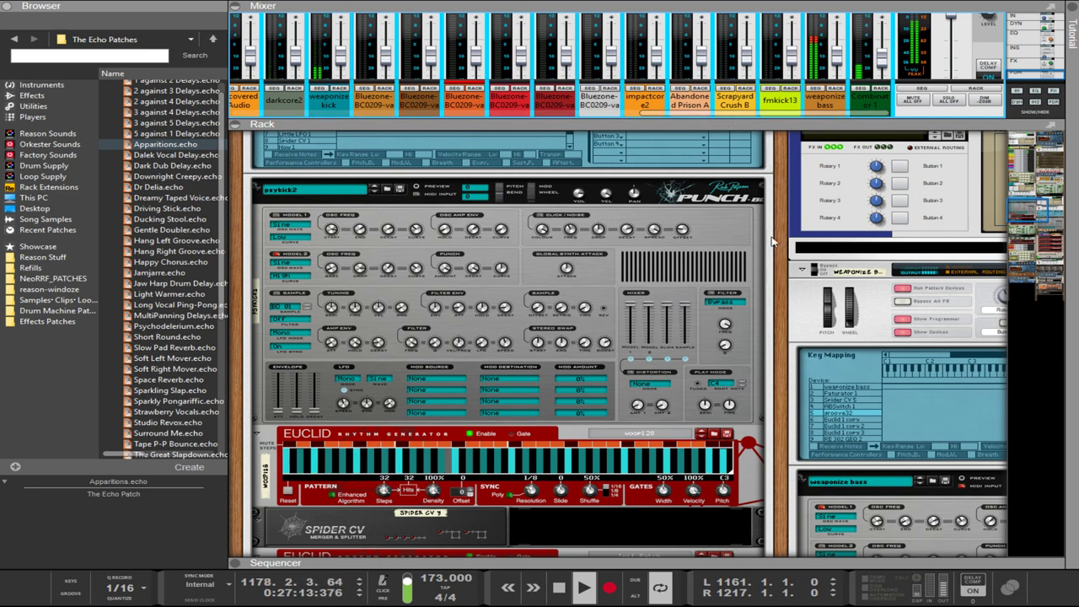
- Browse through the rack's devices, then expand the sequencer to show the full arrangement
scroll(774, 226, down, 2)
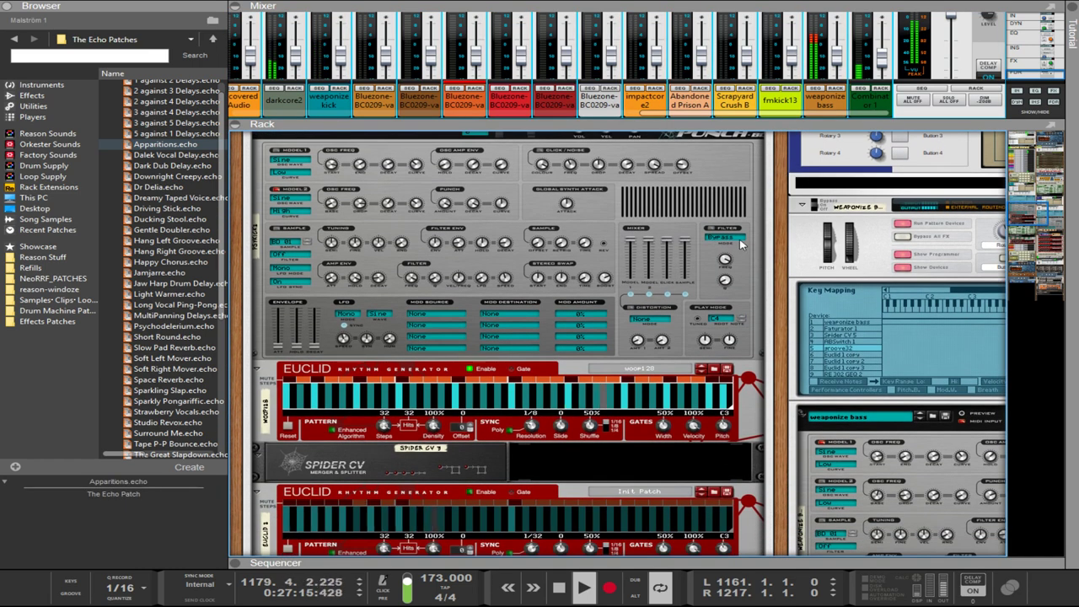
scroll(742, 244, down, 10)
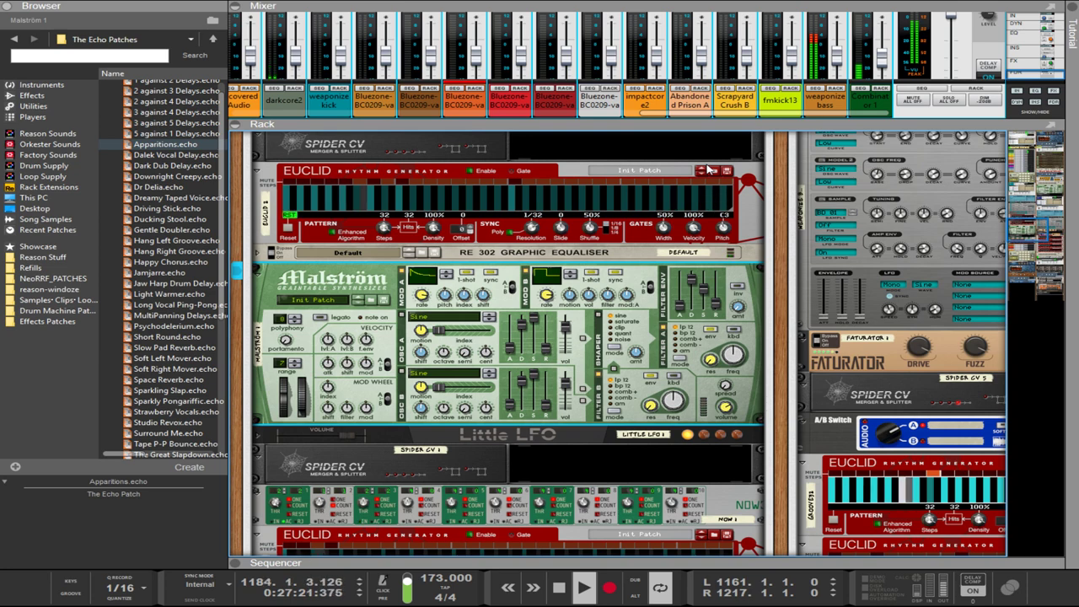
scroll(654, 169, down, 2)
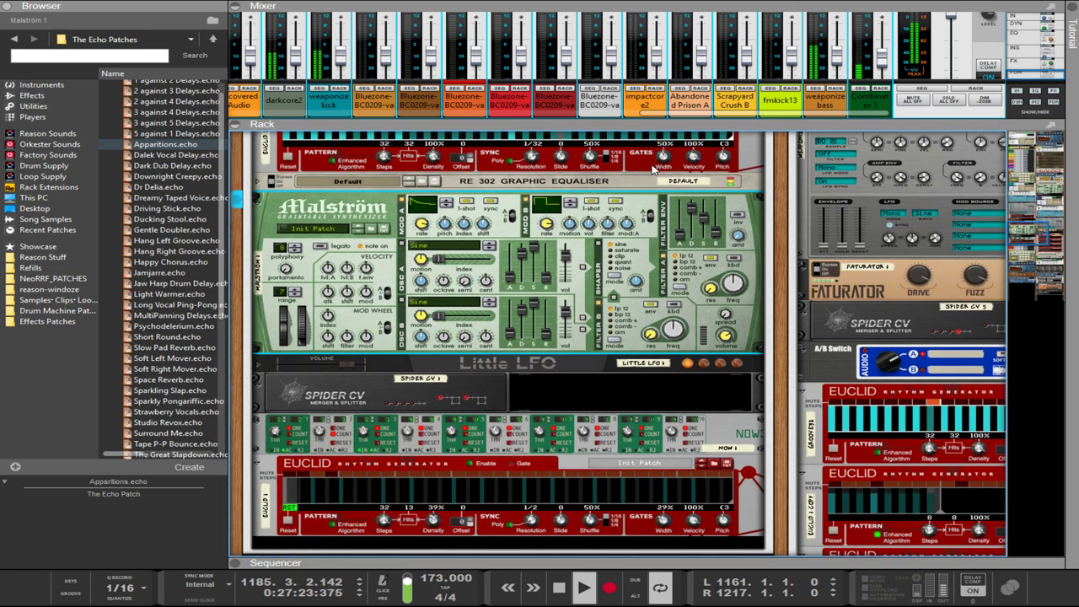
scroll(656, 172, down, 7)
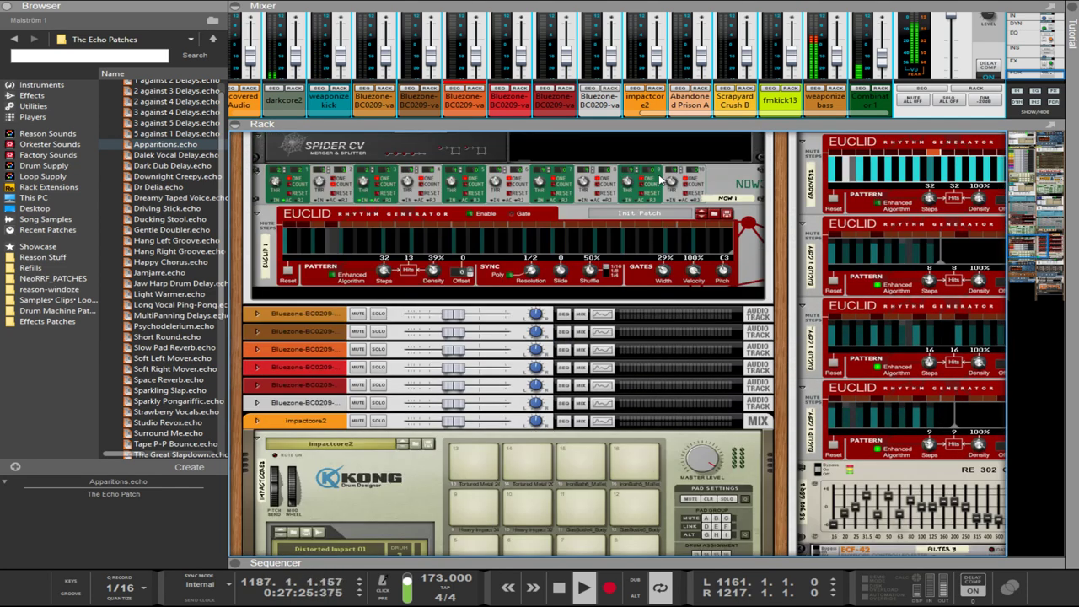
scroll(660, 178, up, 10)
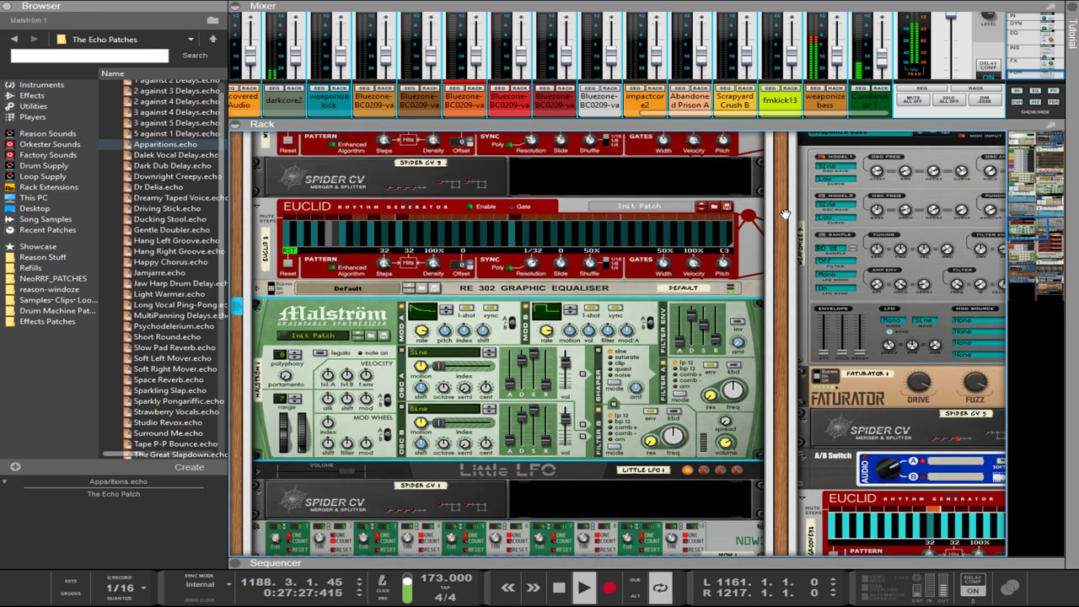
drag(785, 214, 714, 56)
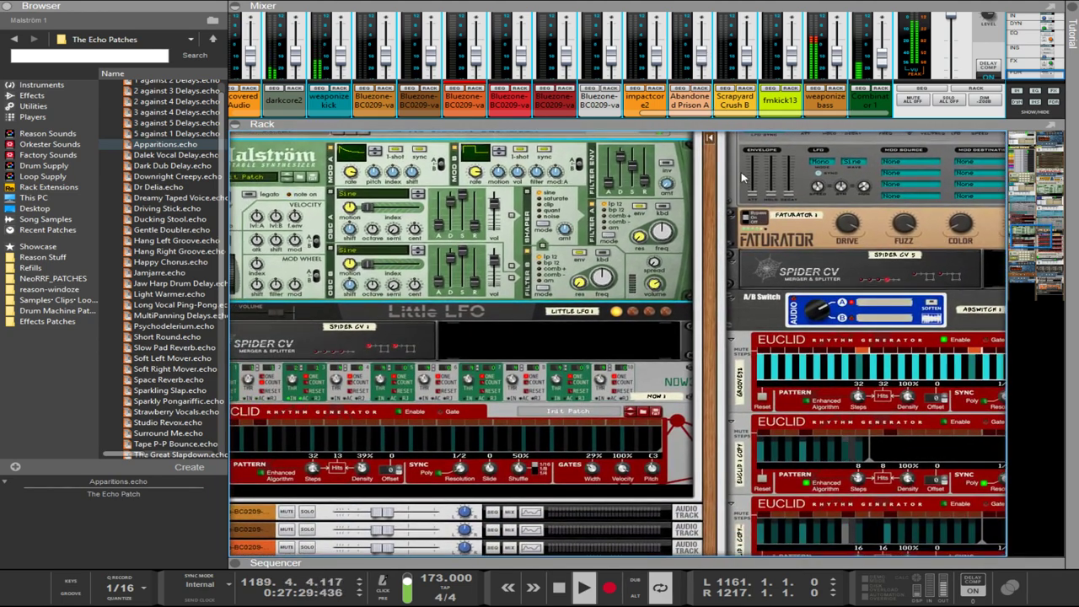
scroll(742, 177, down, 15)
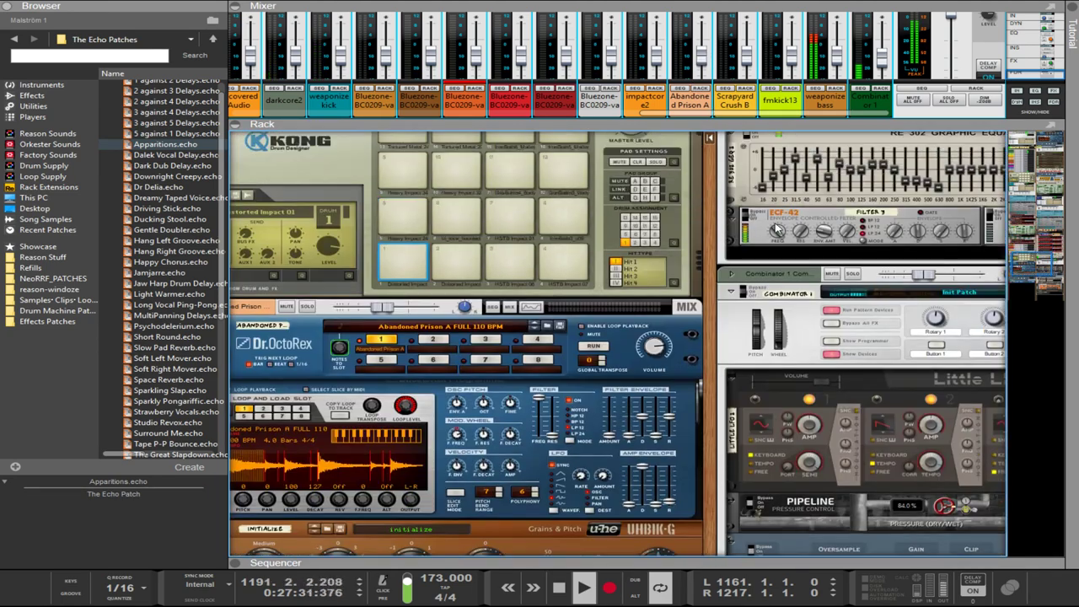
scroll(777, 229, up, 15)
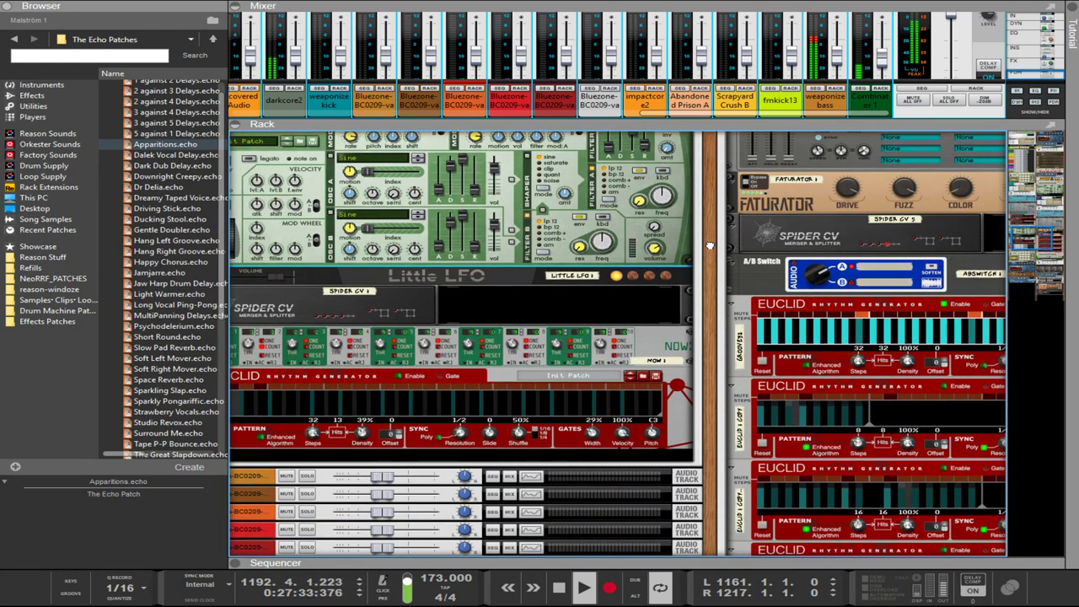
drag(709, 245, 708, 244)
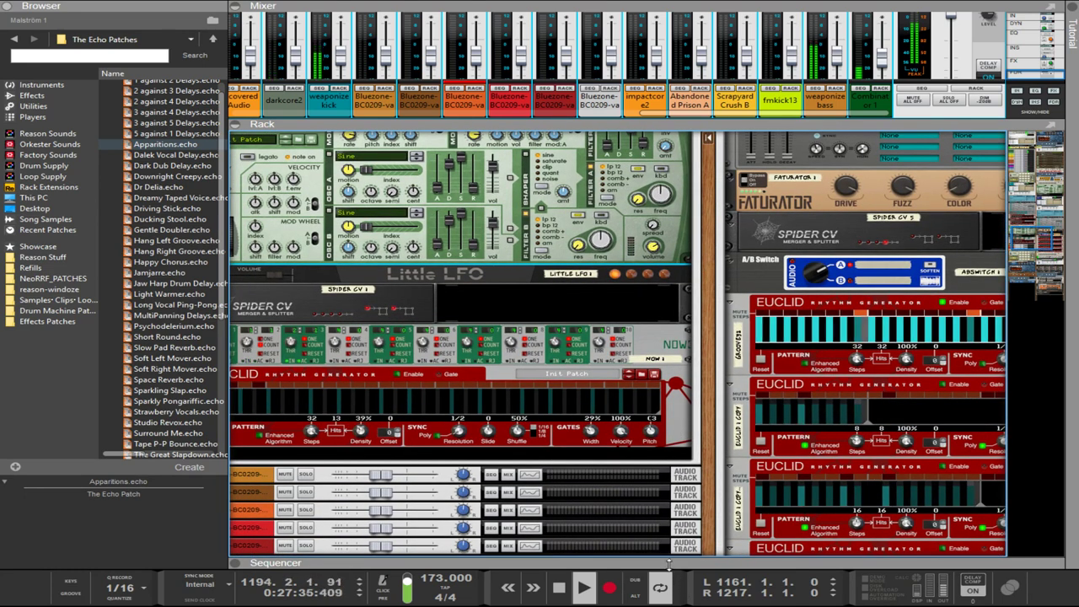
drag(663, 564, 579, 31)
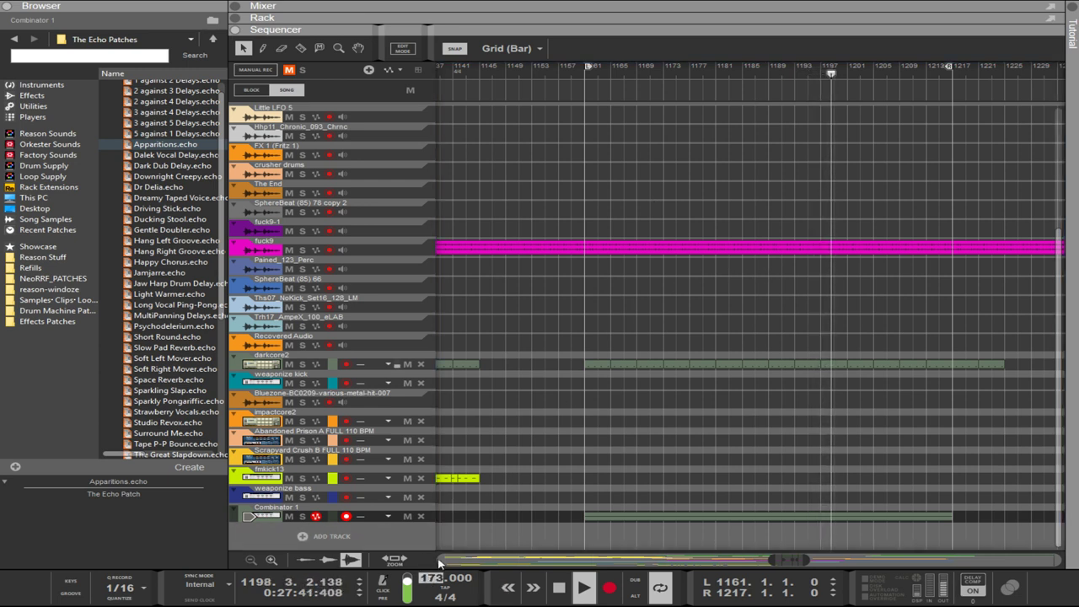
- Enter 181 as the new song tempo in the transport bar
text(1)
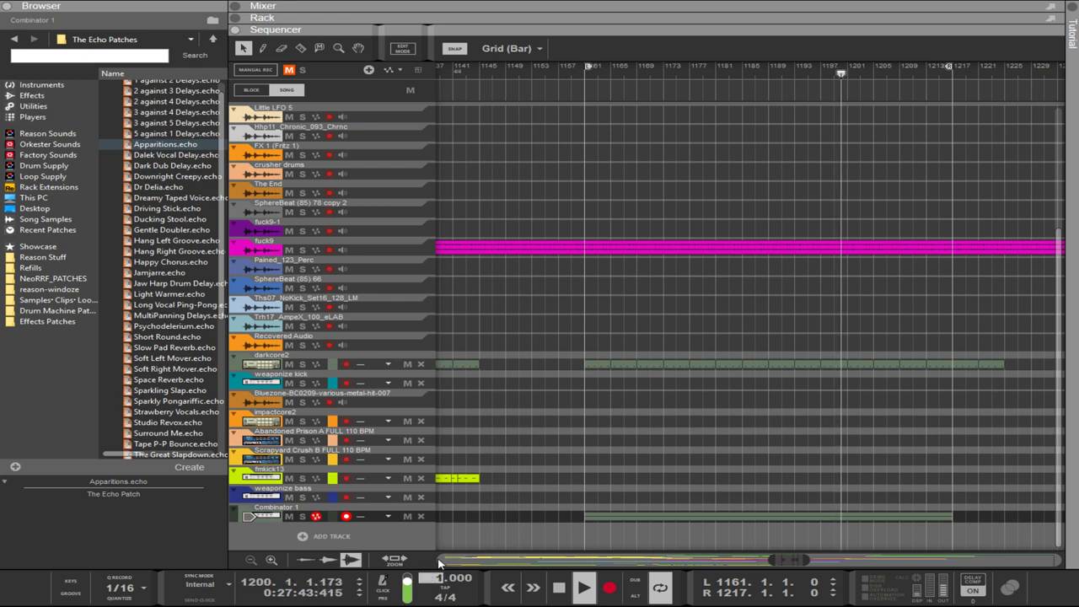
text(8)
text(1)
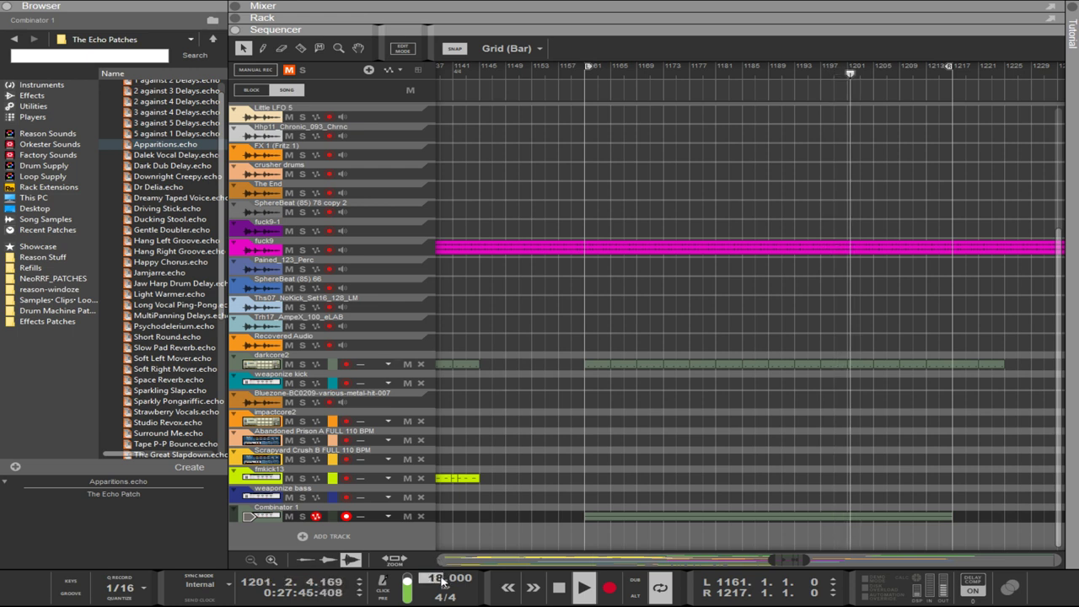
key(Return)
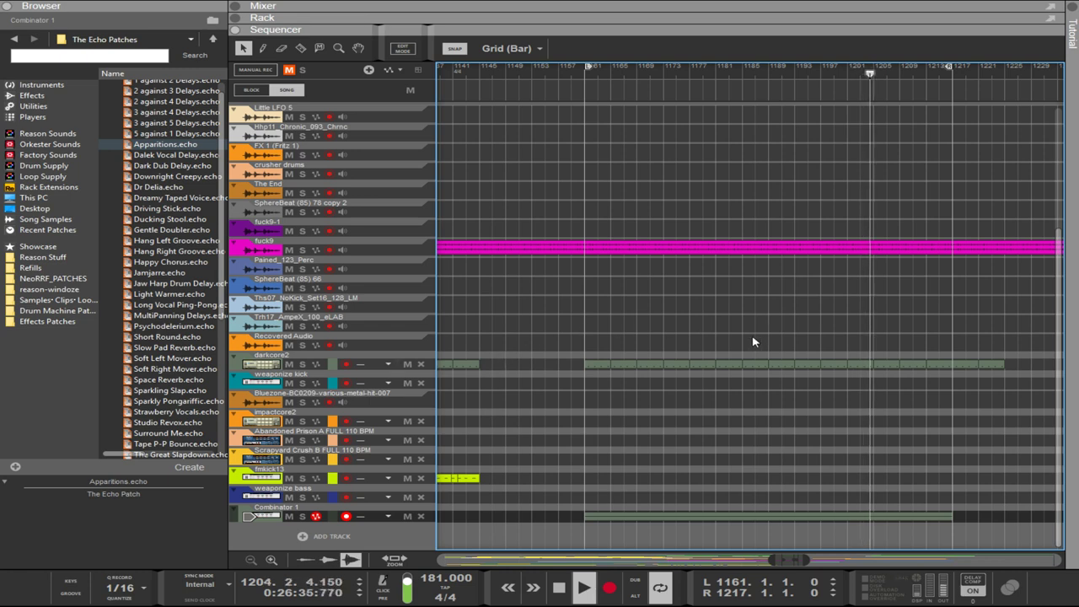
scroll(738, 335, up, 5)
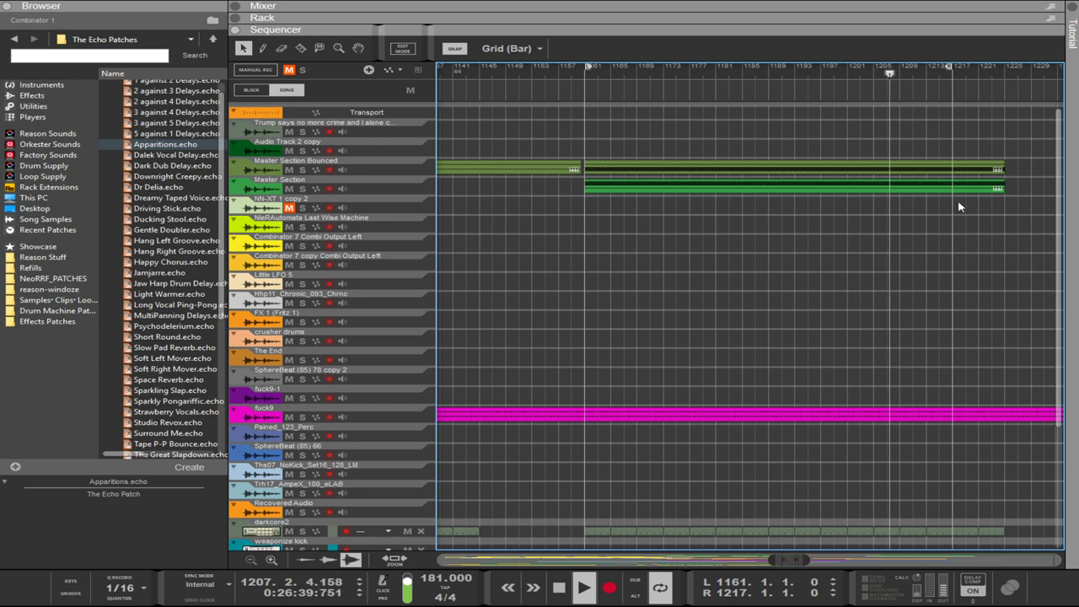
- Extend the two Master Section clips to 128 bars long
key(g)
scroll(970, 209, down, 4)
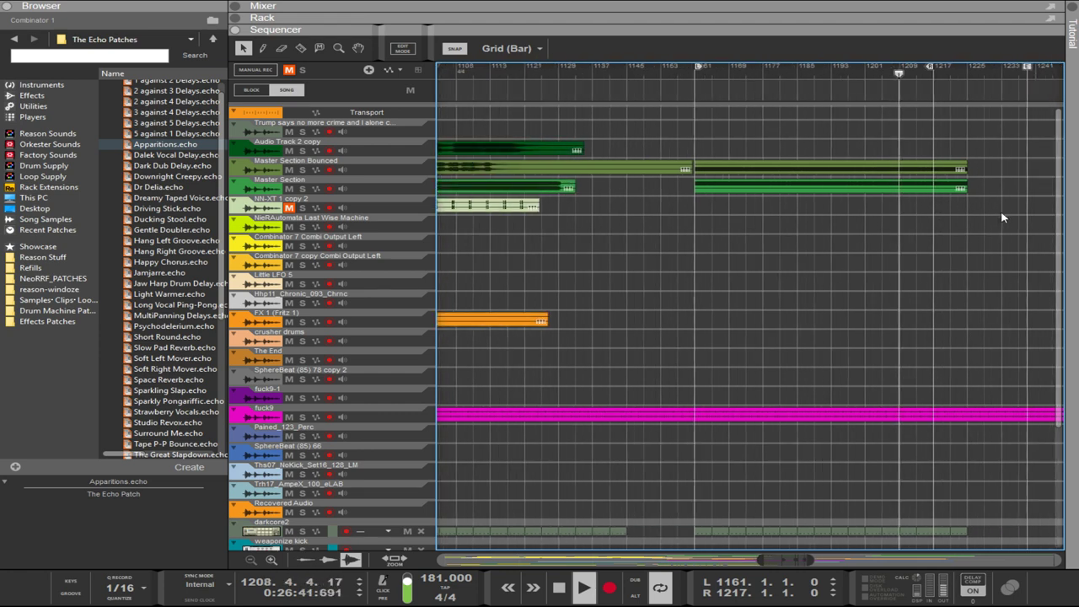
drag(995, 213, 848, 160)
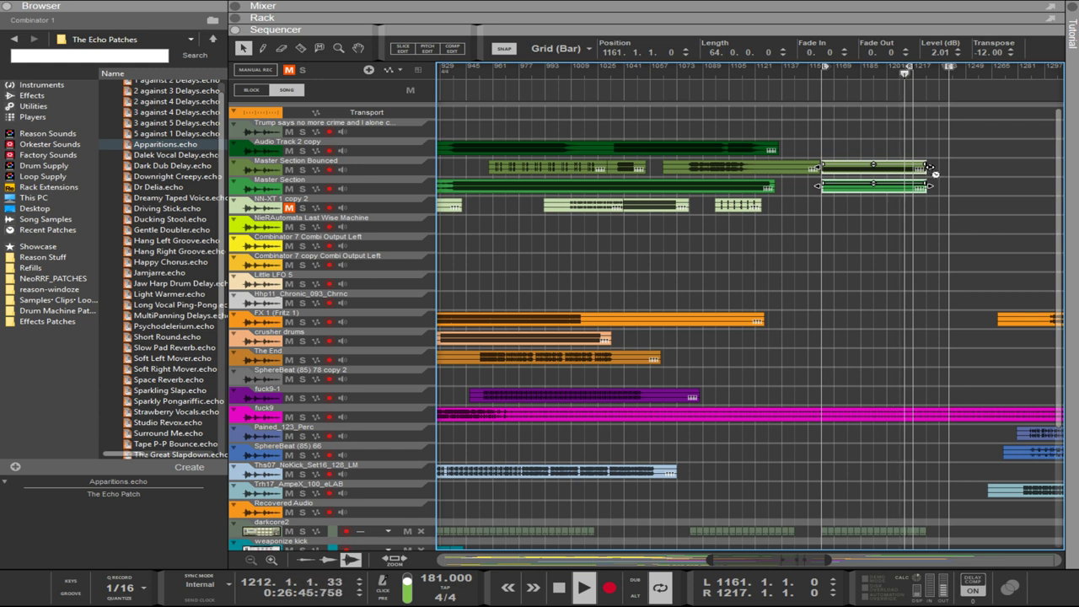
drag(930, 167, 970, 168)
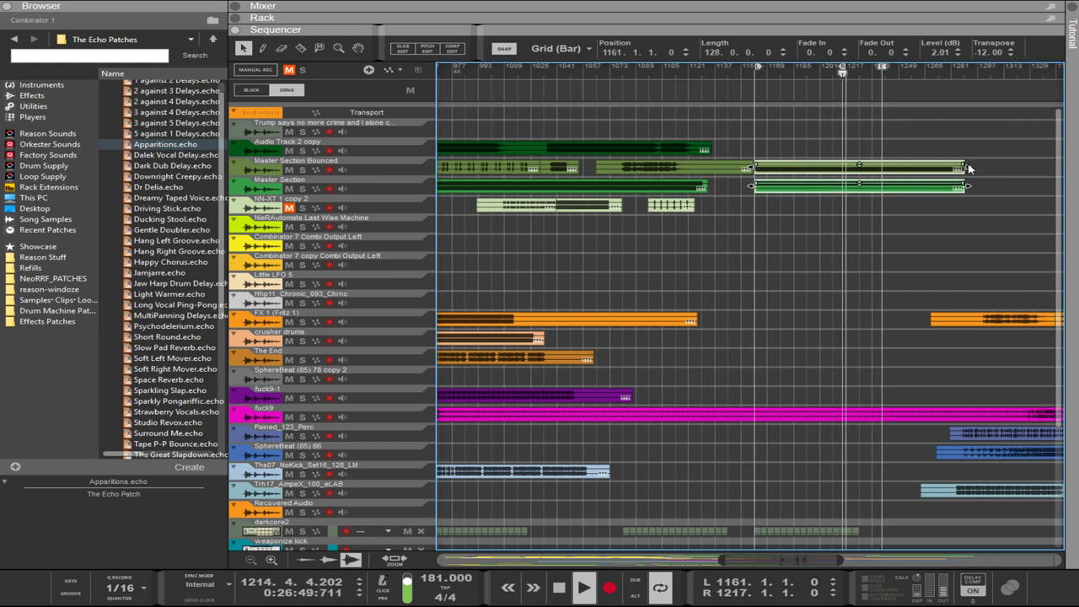
- Set the song tempo to 199 BPM
double_click(434, 579)
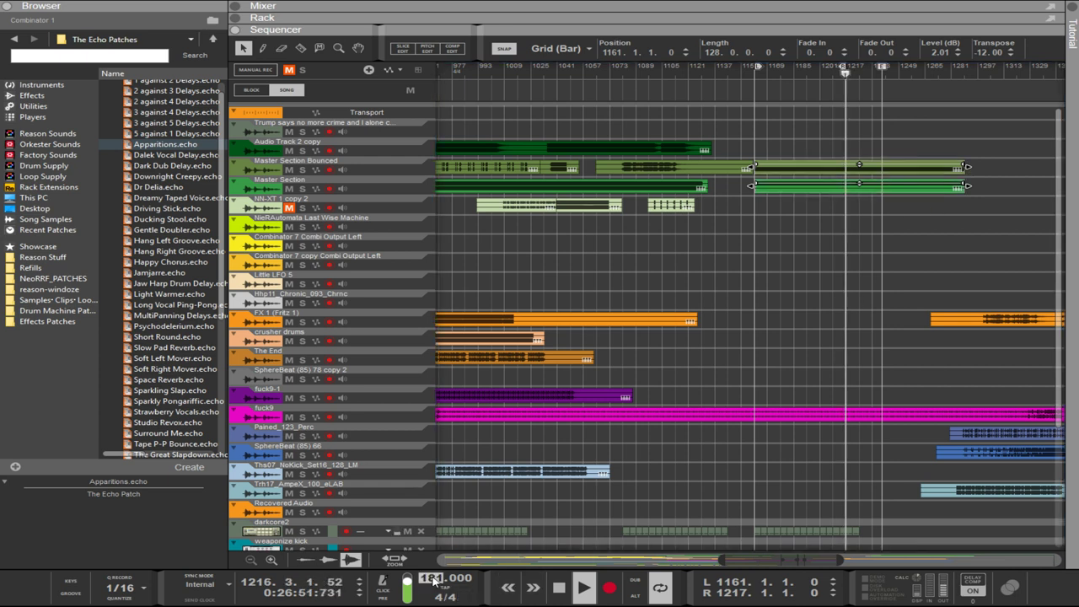
text(199)
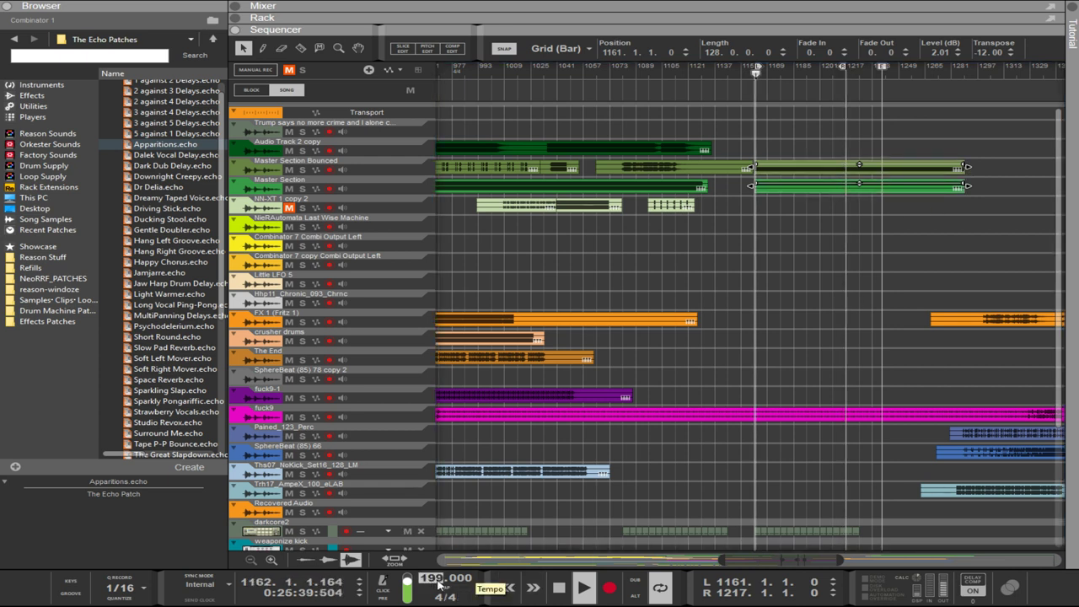
key(Return)
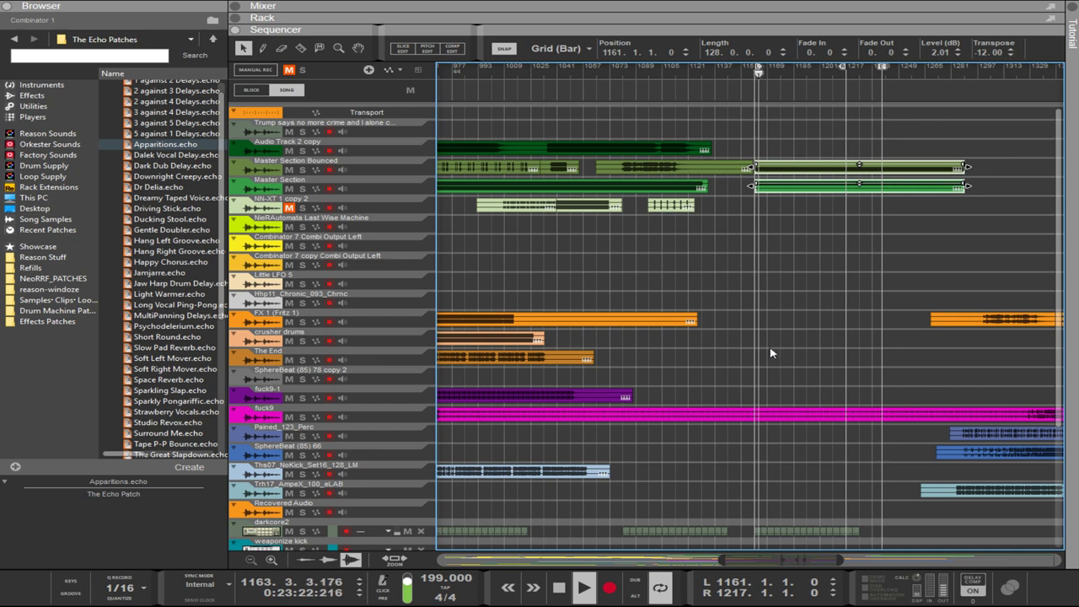
scroll(792, 287, down, 4)
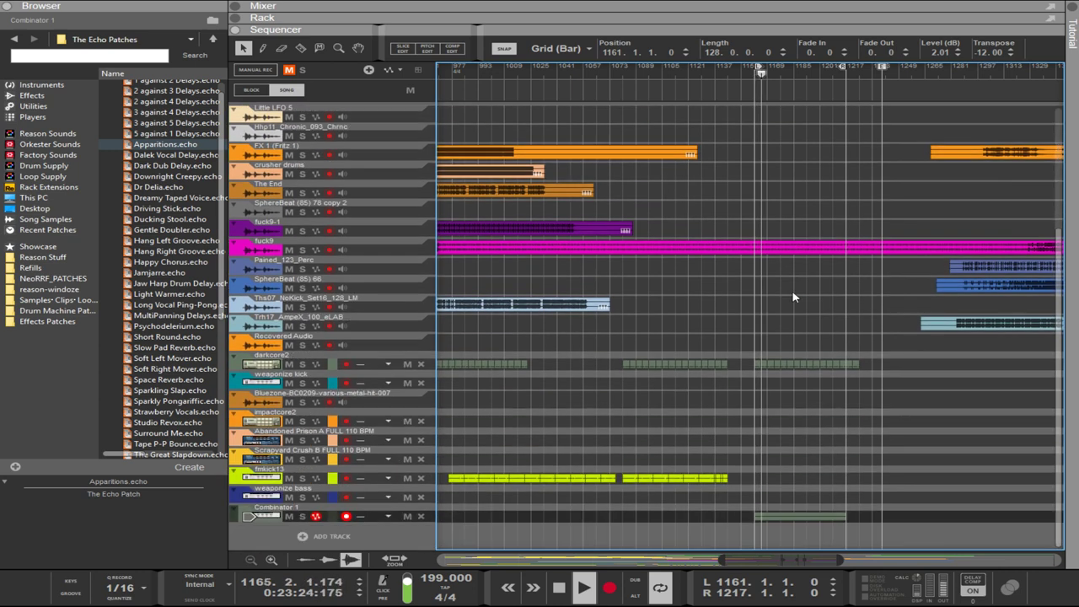
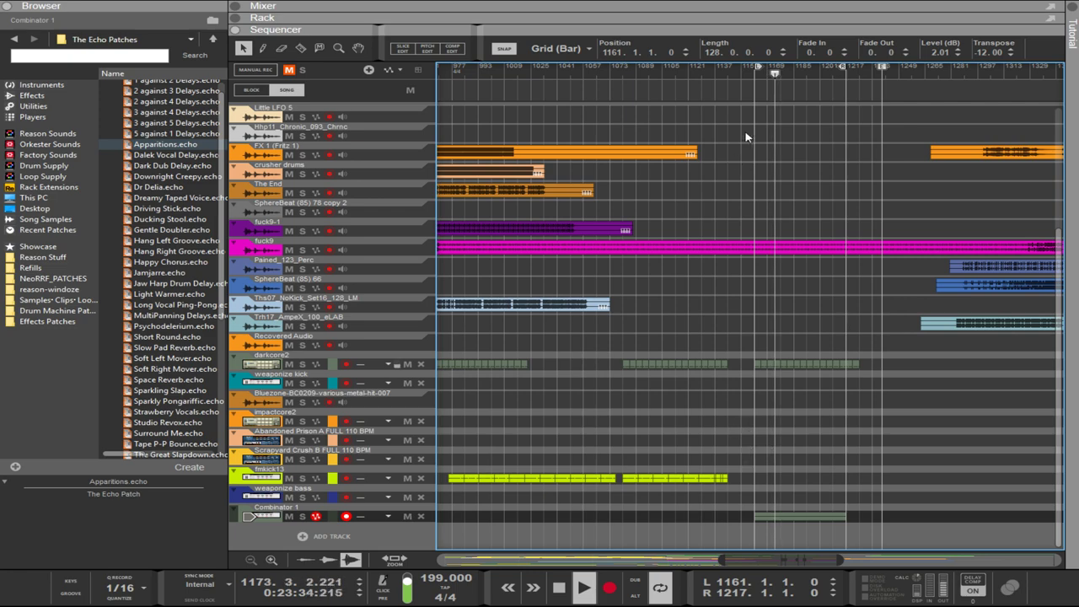
- Ctrl-drag three copies of the short fmkick13 clip to the right of the existing clips
click(748, 18)
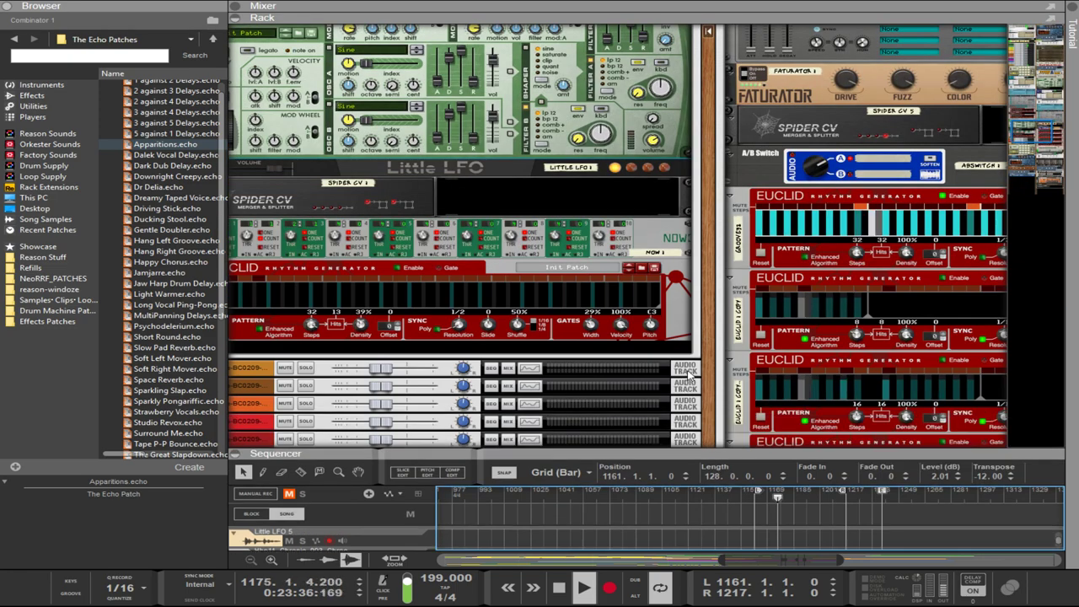
scroll(717, 253, down, 4)
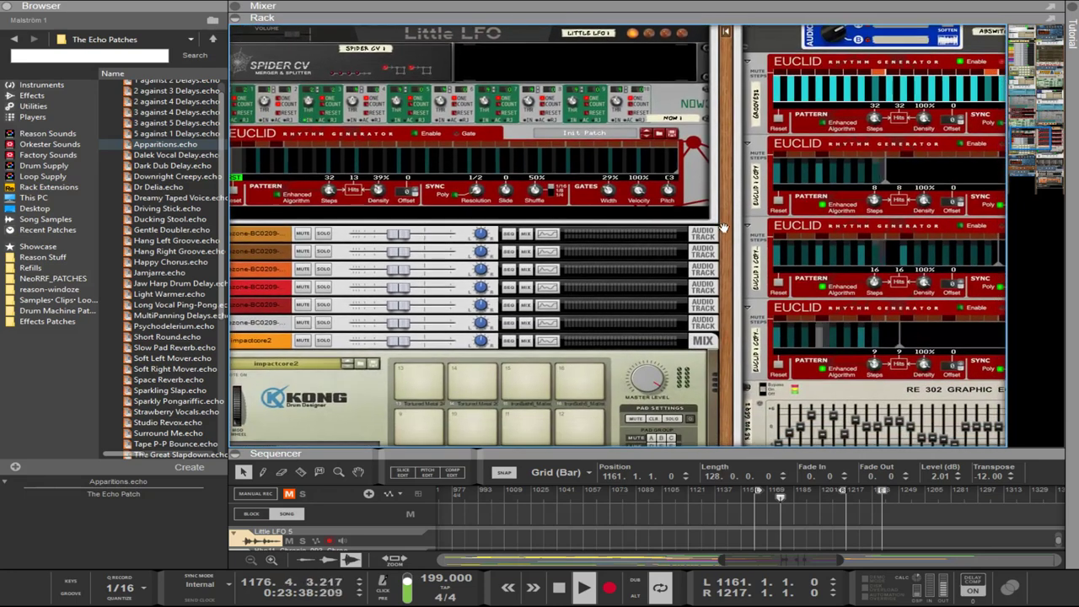
click(782, 453)
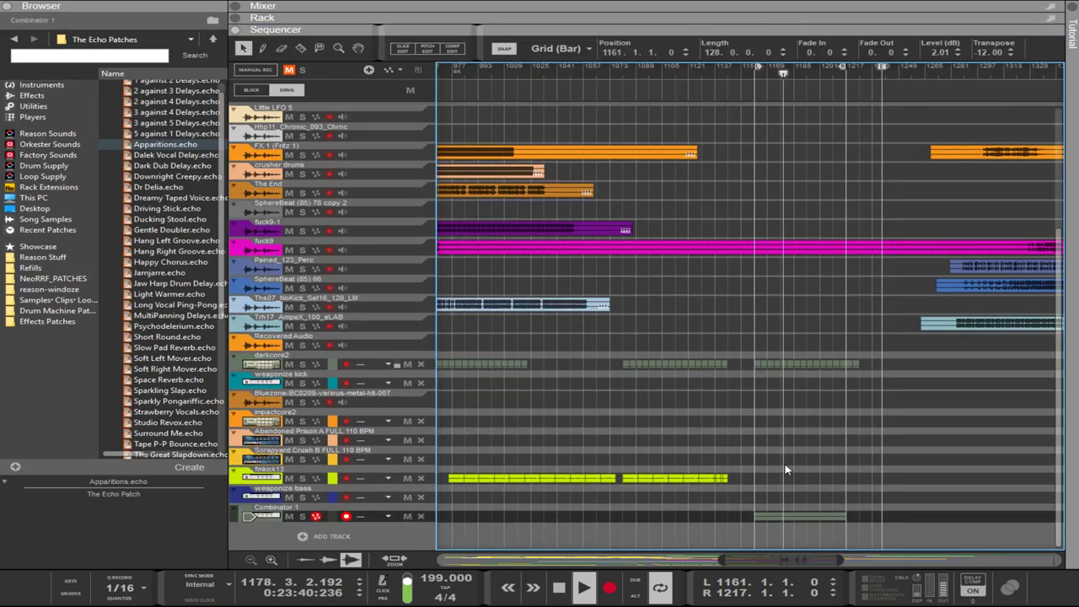
drag(724, 481, 777, 482)
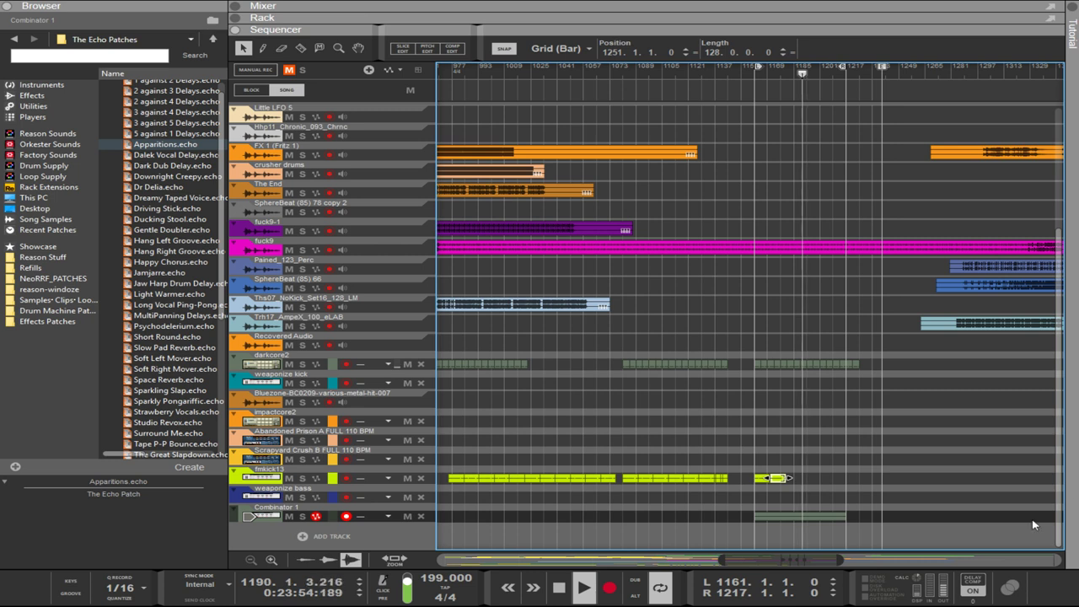
drag(794, 485, 798, 487)
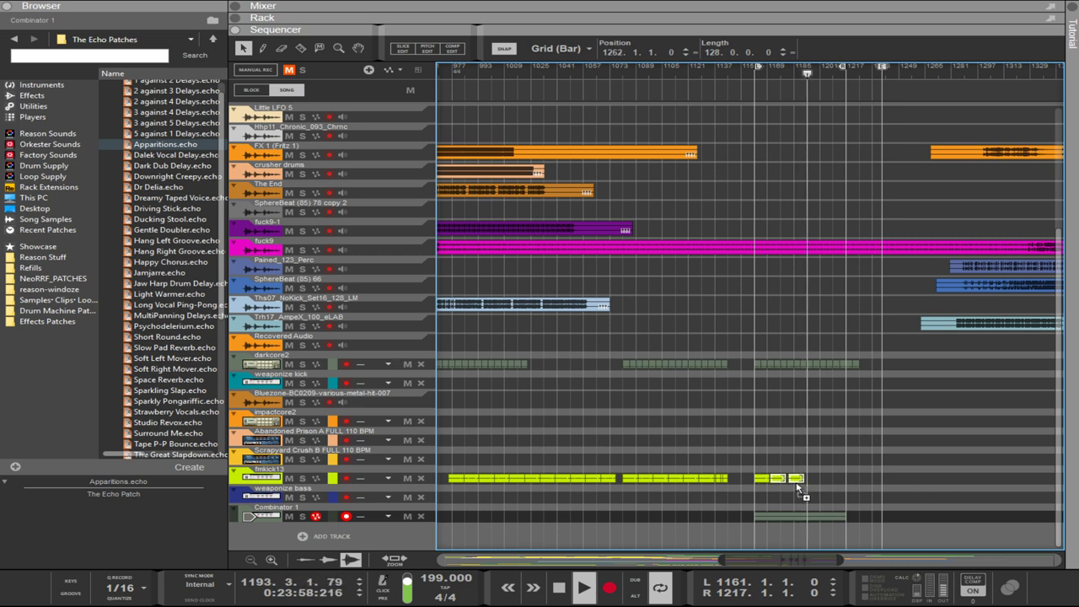
drag(797, 487, 849, 483)
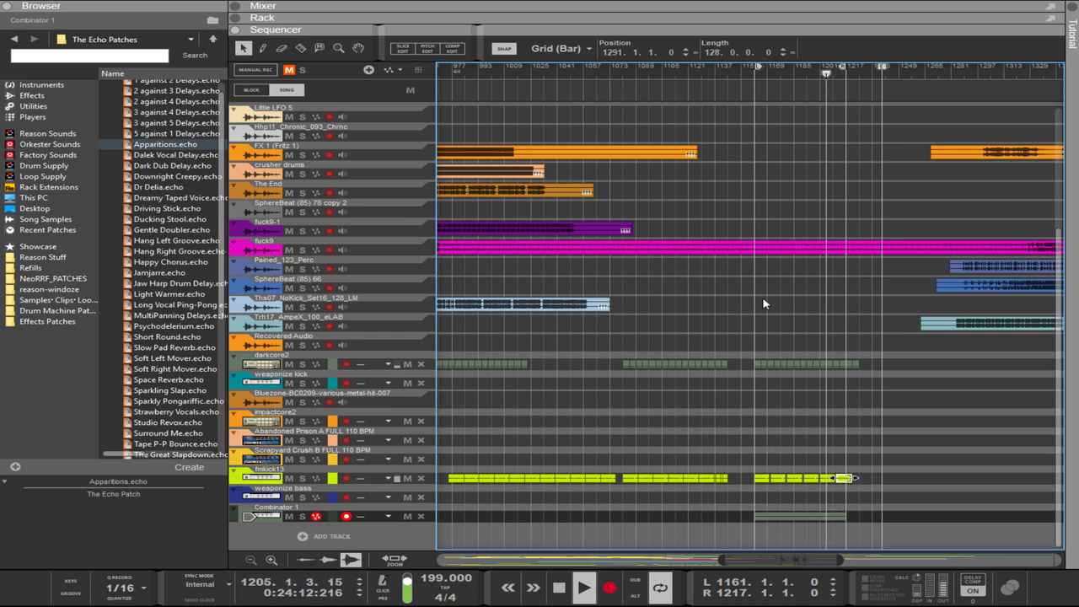
drag(773, 29, 774, 403)
- In the Mixer, lower the fmkick13 channel fader to about -14.3 dB
click(726, 206)
scroll(726, 206, up, 15)
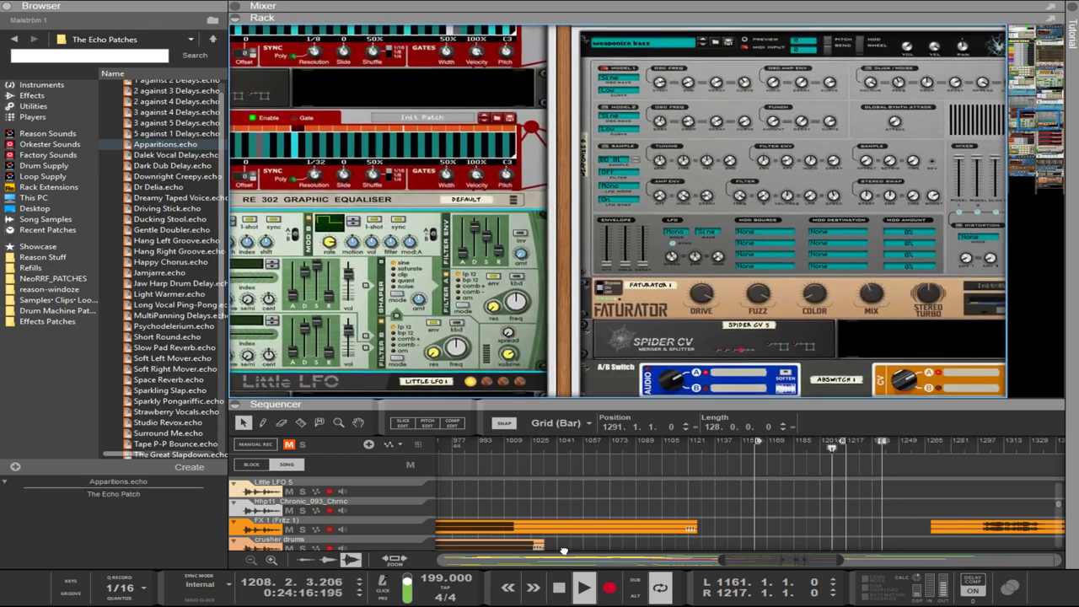
scroll(831, 301, up, 15)
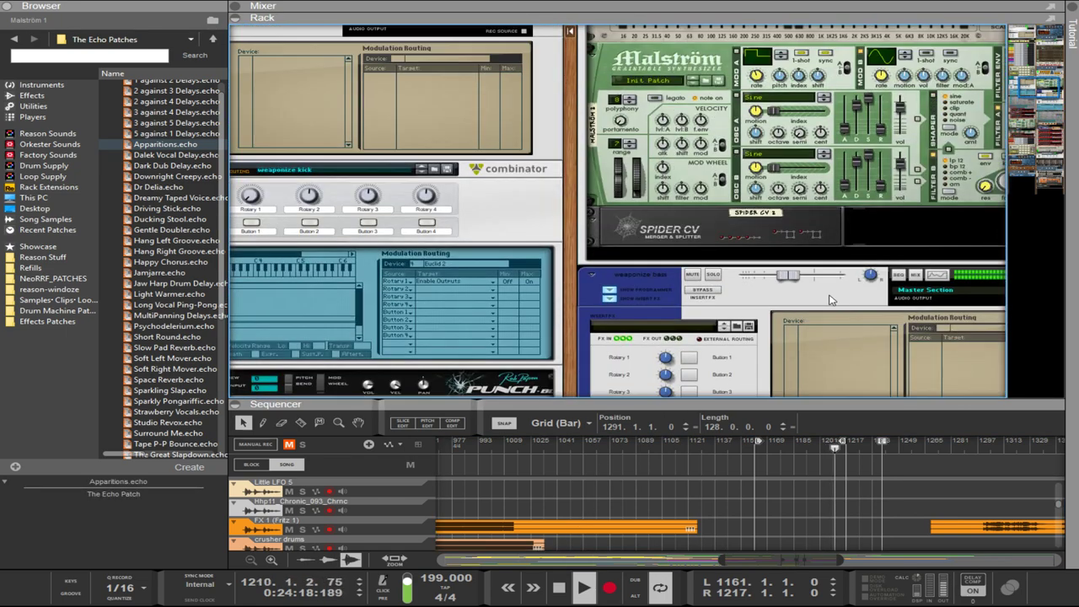
scroll(911, 198, down, 4)
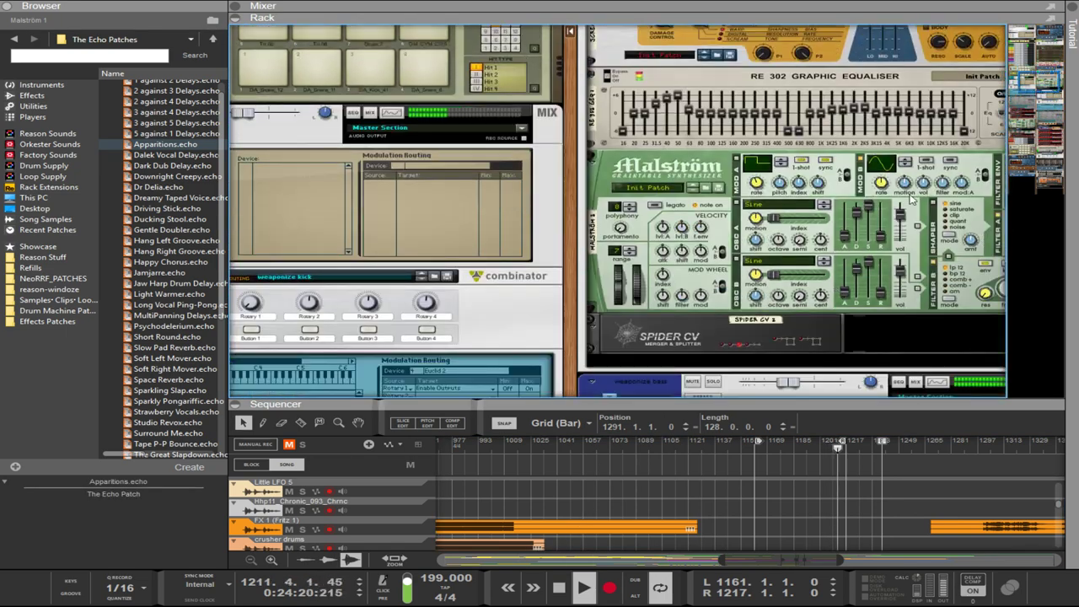
scroll(563, 180, up, 3)
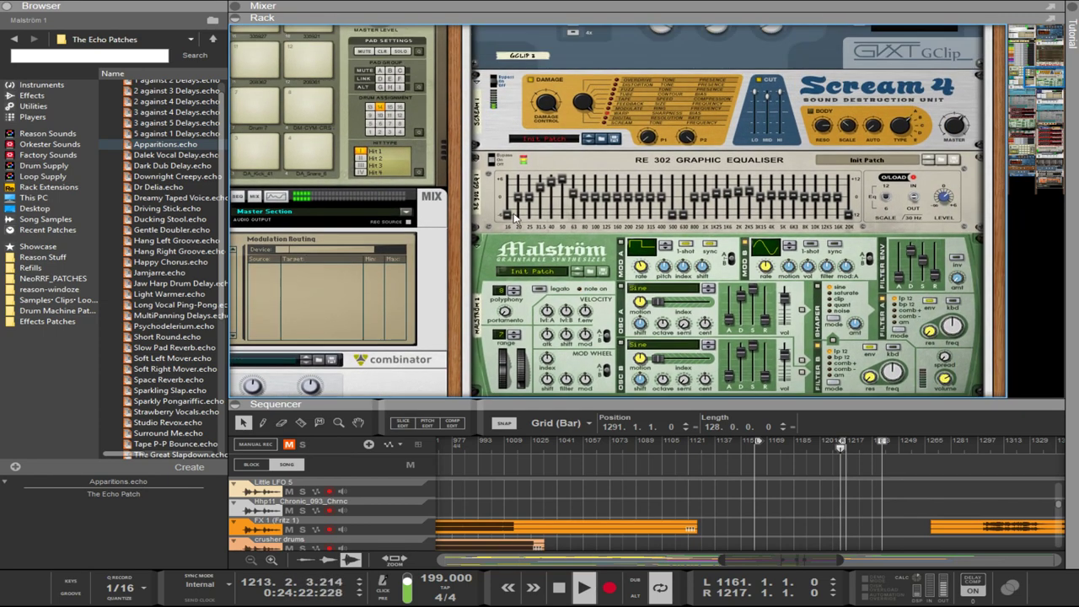
drag(891, 19, 851, 197)
mouse_move(791, 126)
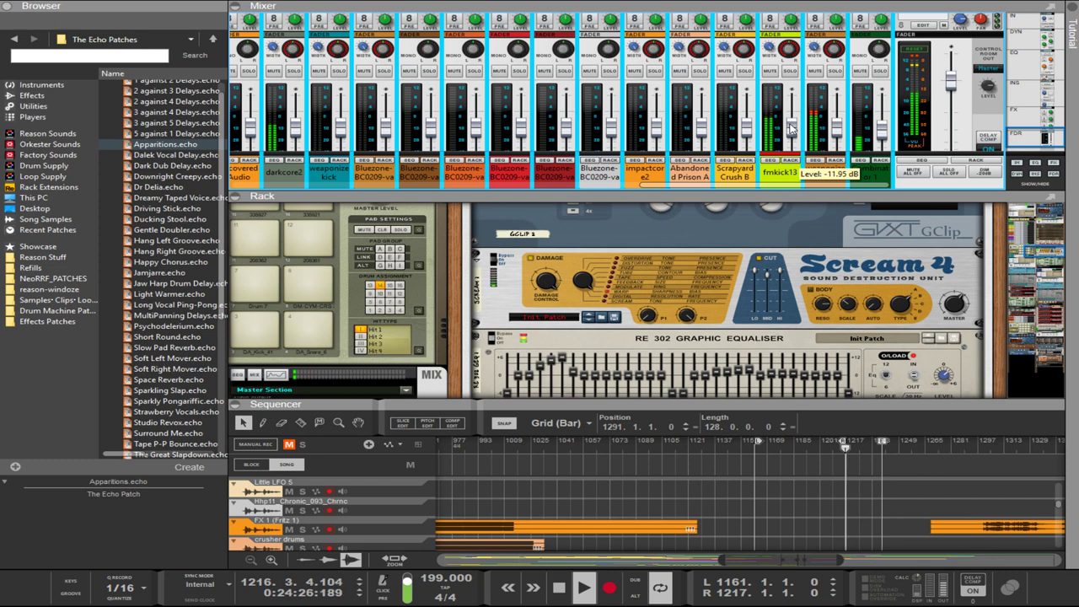
click(904, 192)
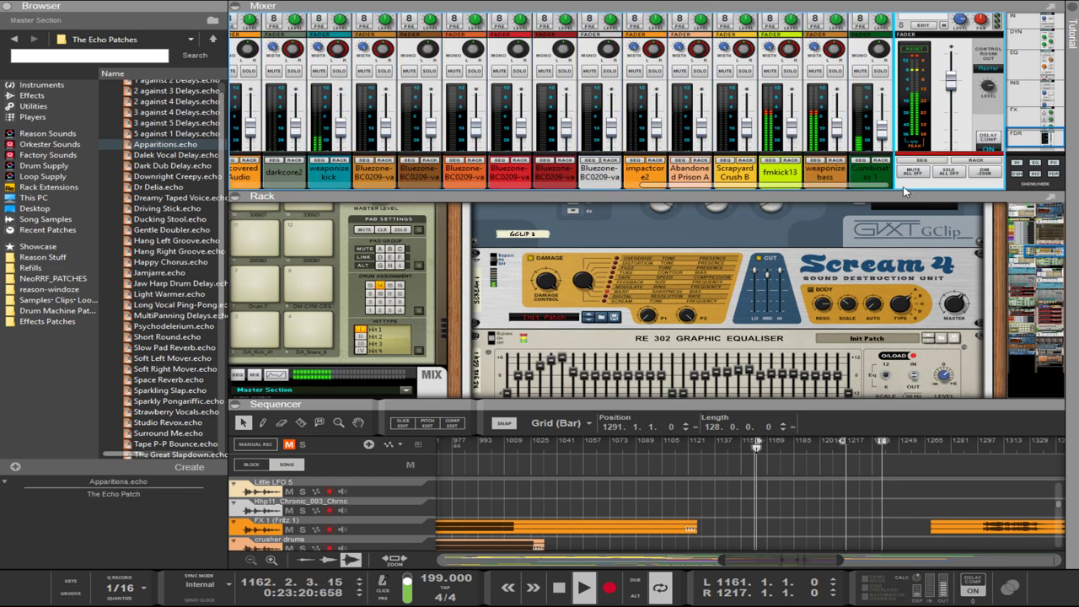
click(791, 173)
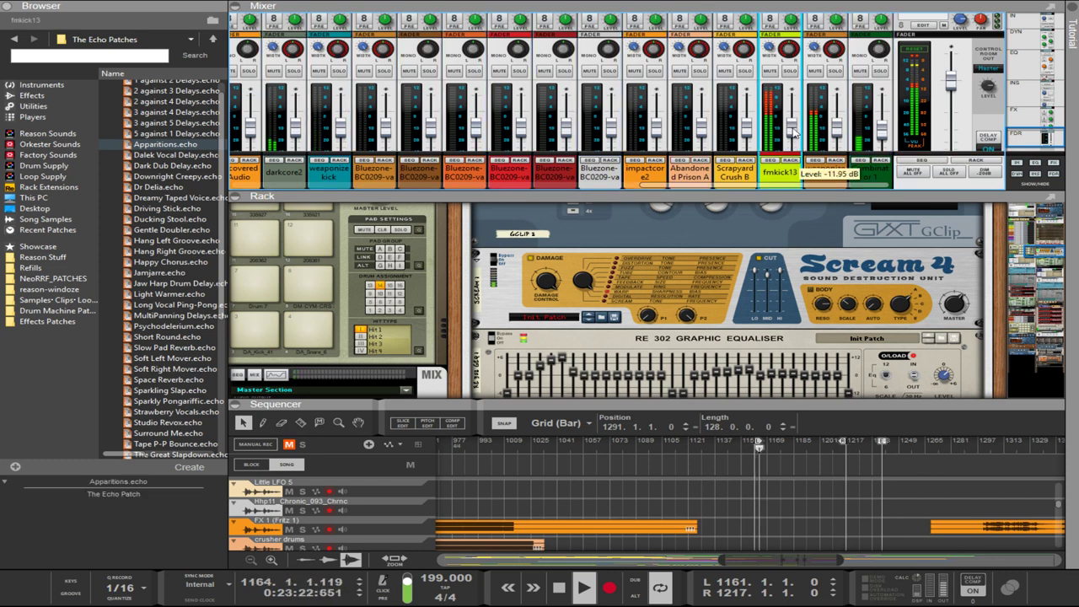
scroll(792, 137, up, 3)
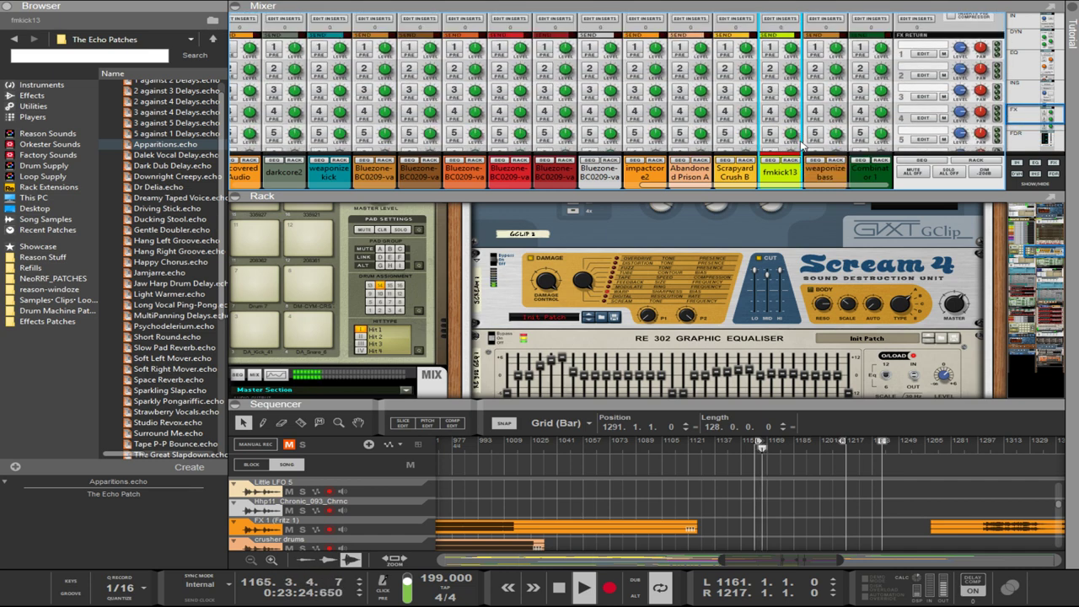
scroll(801, 143, down, 4)
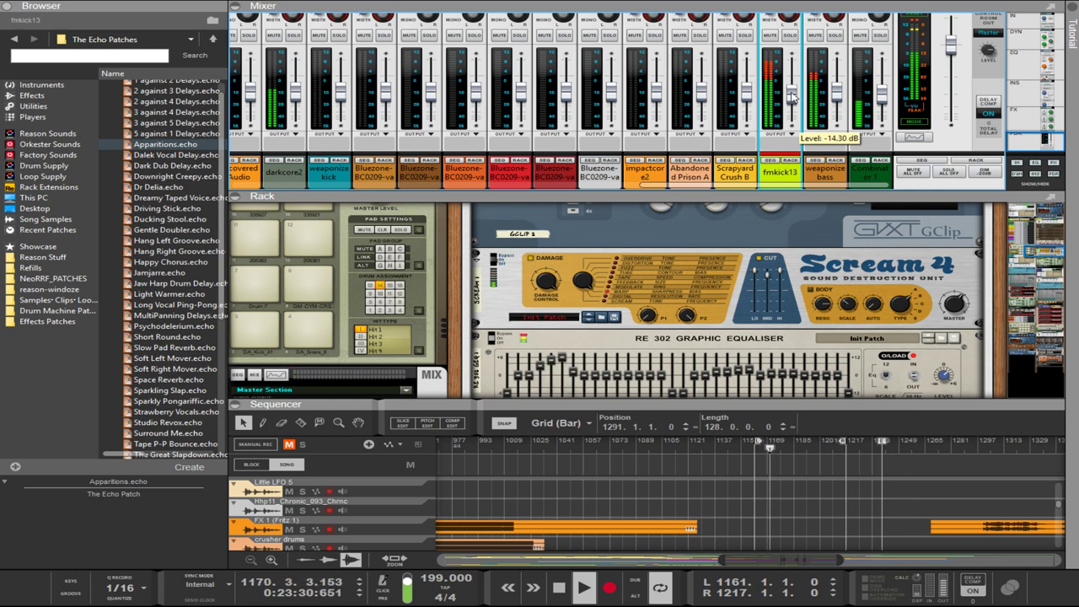
- Collapse the Mixer and Rack so the full arrangement shows again
drag(789, 195, 792, 17)
drag(825, 405, 858, 26)
scroll(785, 337, up, 4)
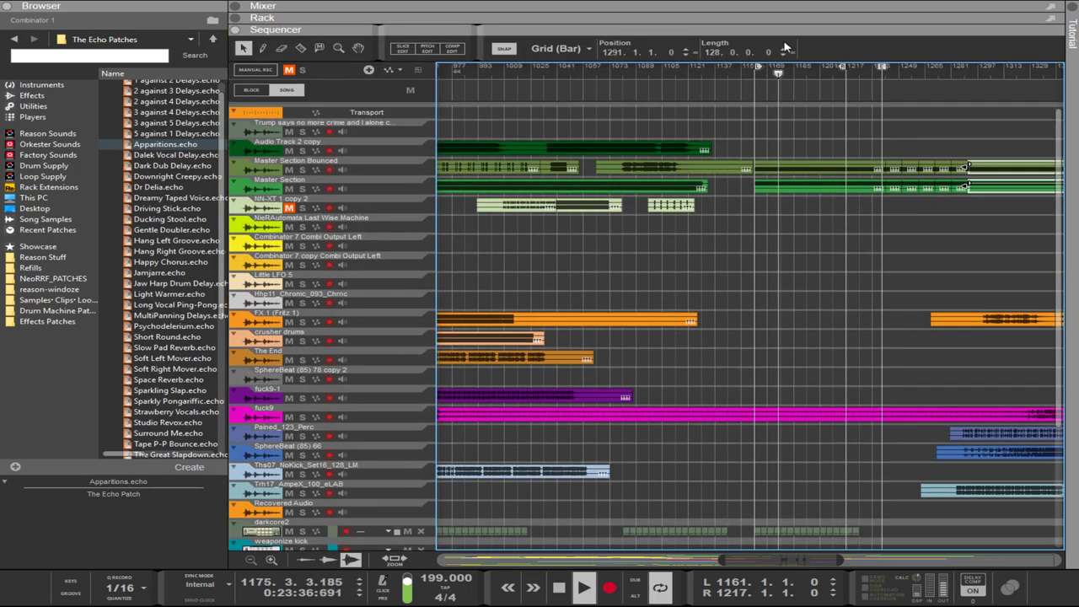
- Show the full rack and scroll through the audio tracks and devices
key(F7)
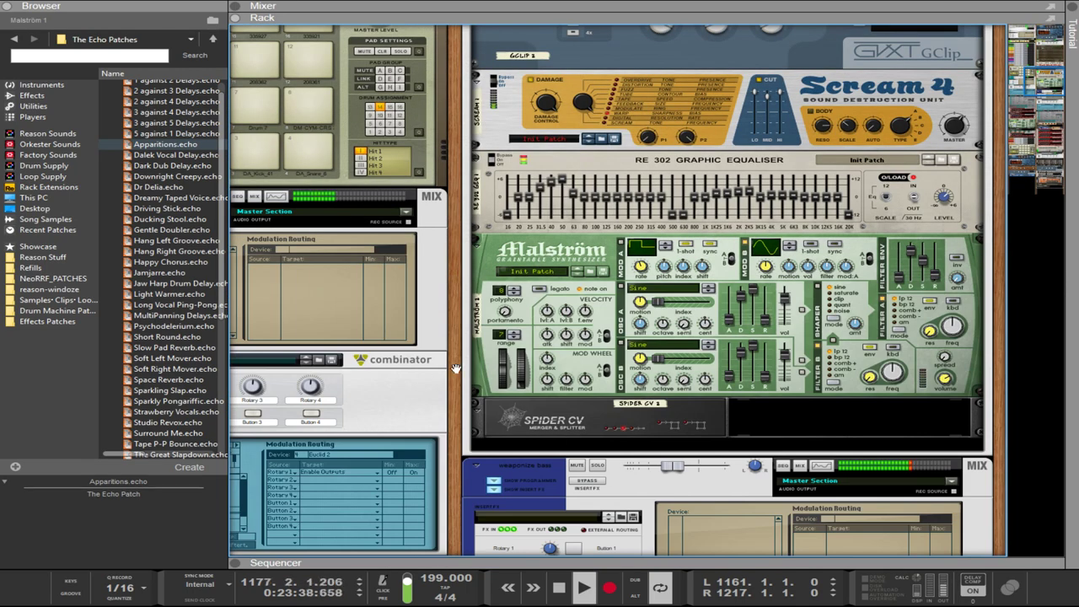
drag(457, 366, 789, 390)
scroll(858, 485, up, 6)
scroll(860, 487, up, 10)
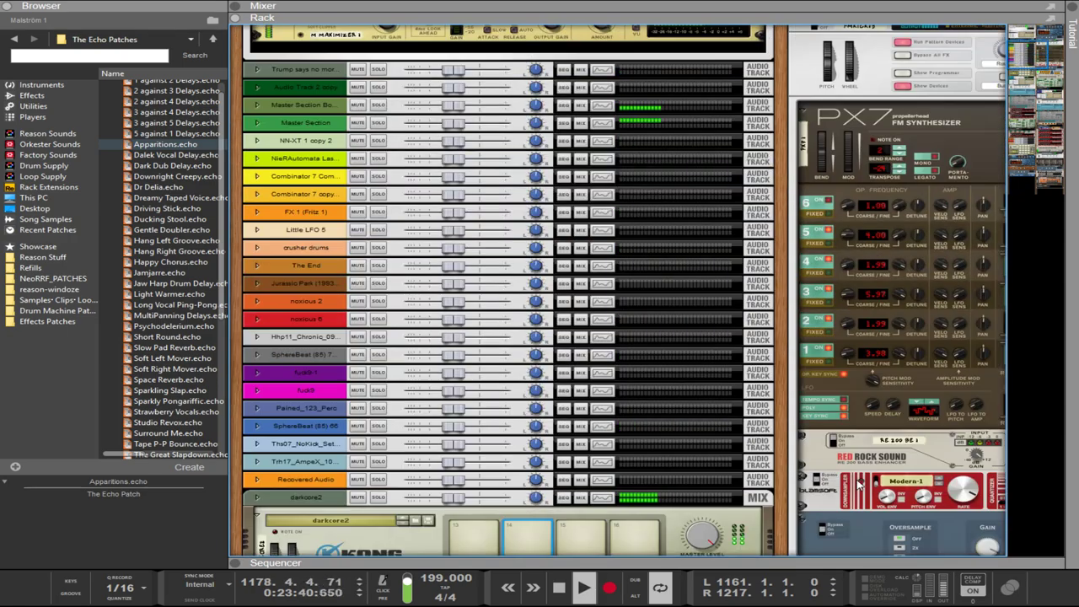
scroll(830, 470, down, 8)
scroll(831, 469, down, 15)
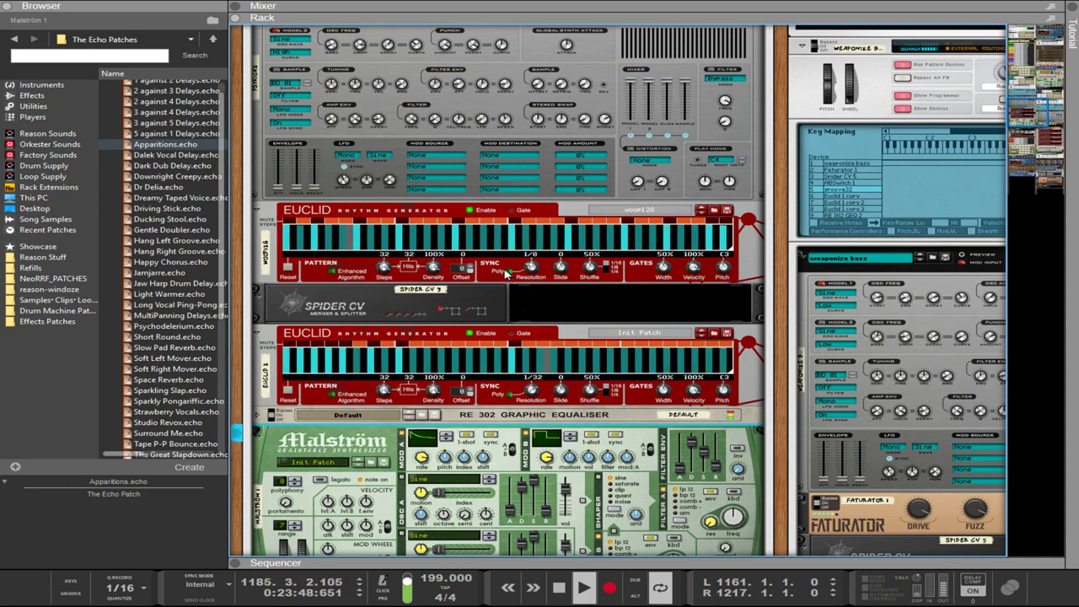
- Load the 4-3-2-2-4-4-3-2_32_128 patch into the upper Euclid and set resolution to 1/4
click(700, 212)
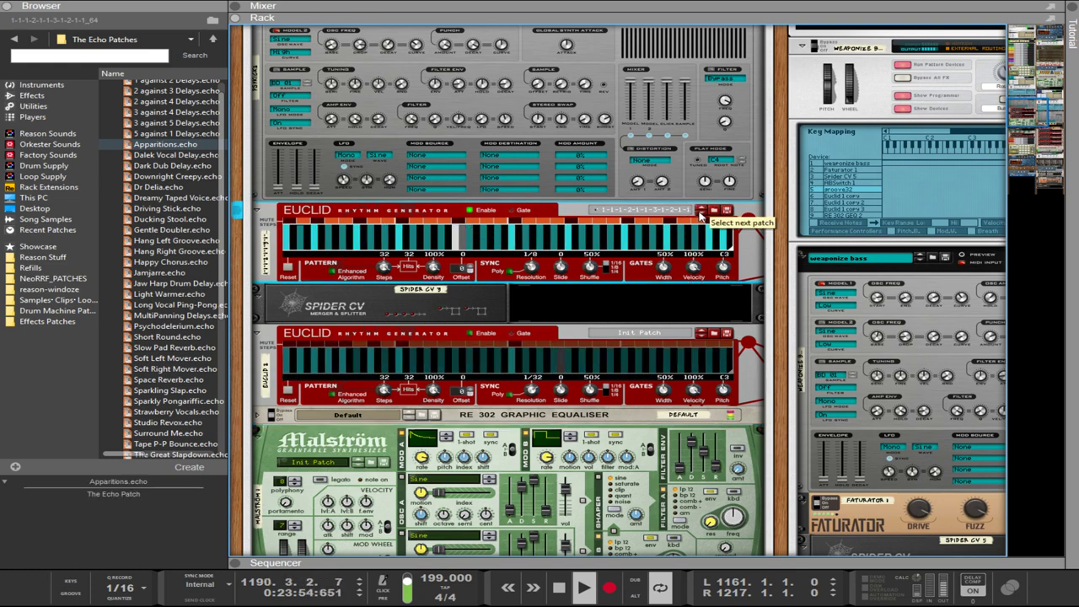
drag(524, 275, 503, 358)
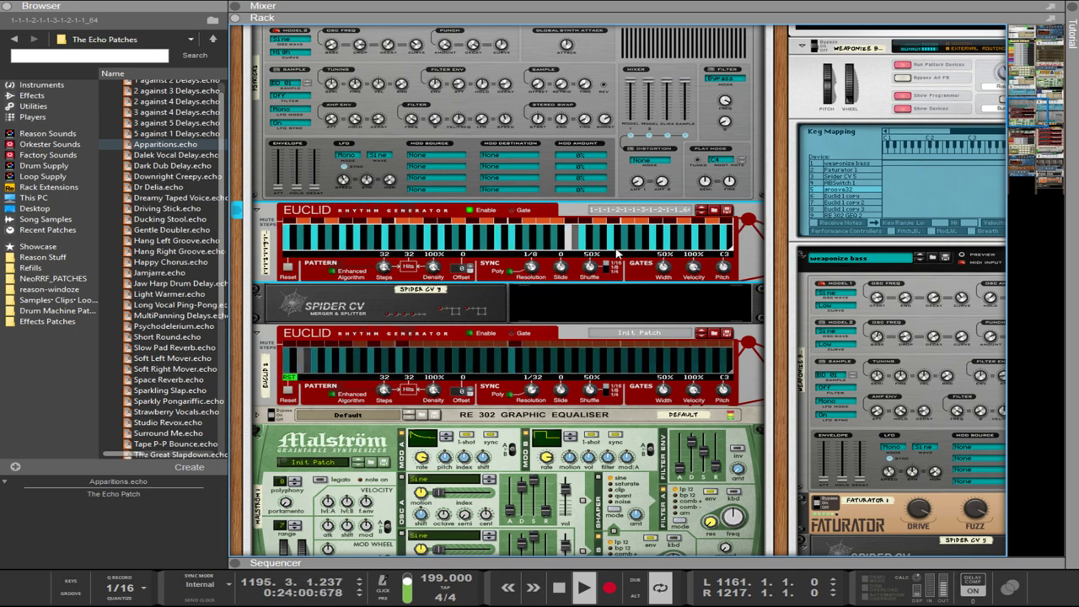
click(714, 211)
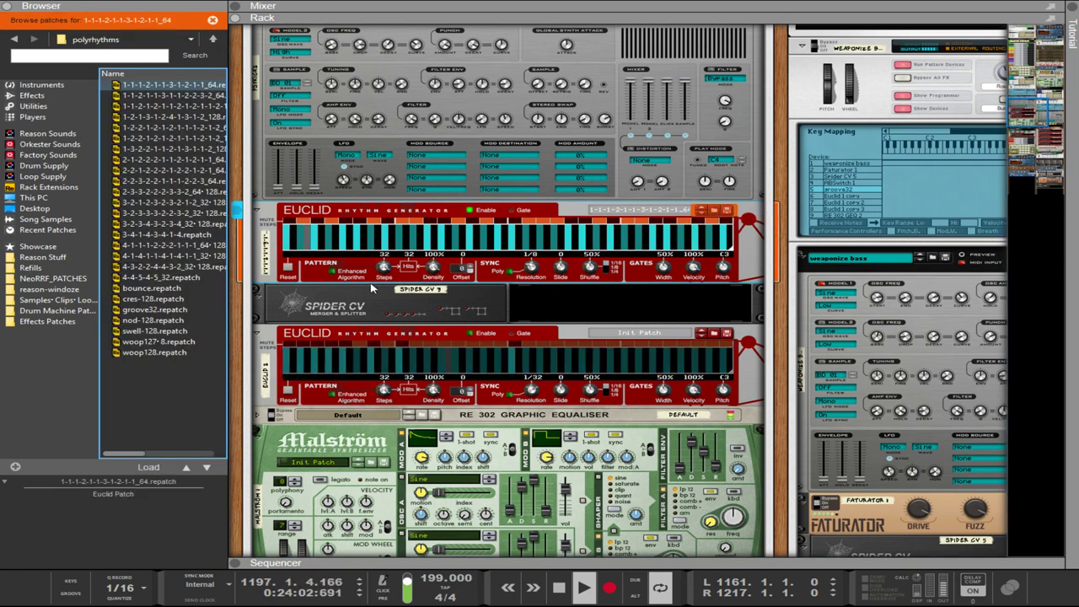
click(184, 266)
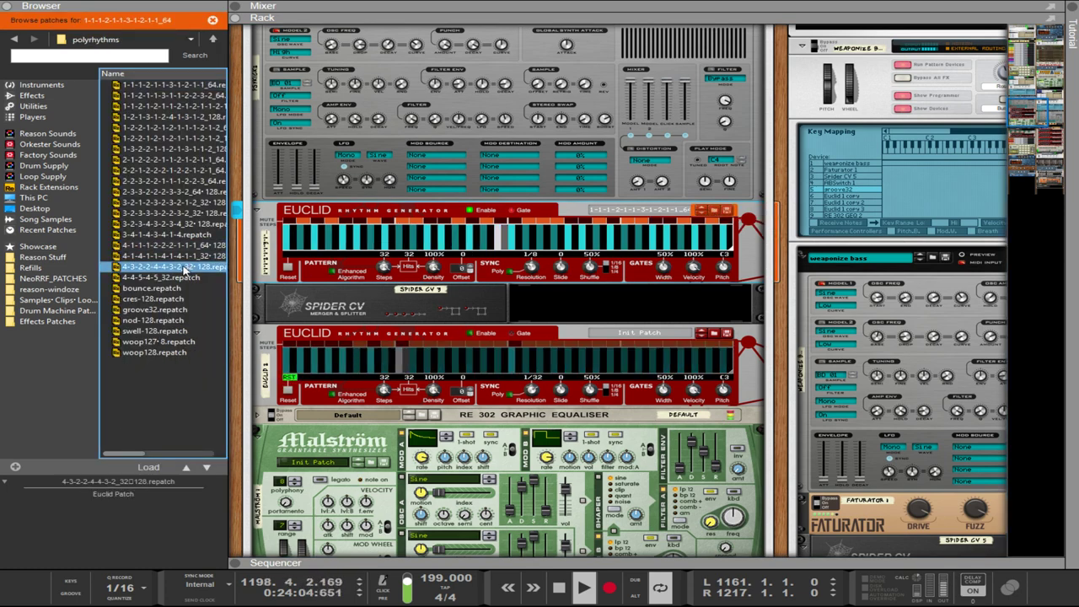
double_click(173, 266)
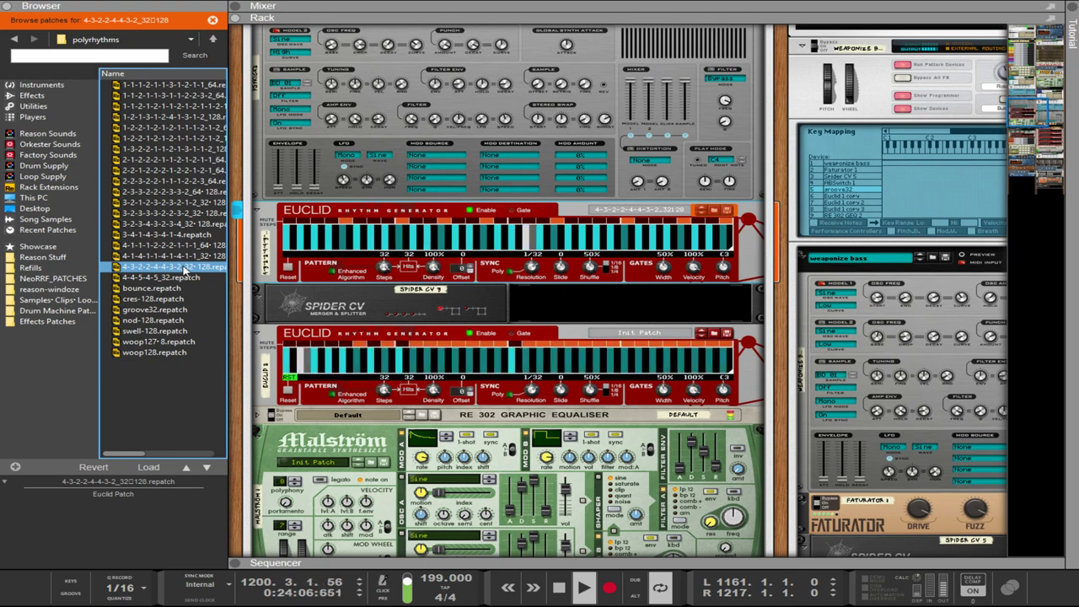
drag(532, 266, 551, 349)
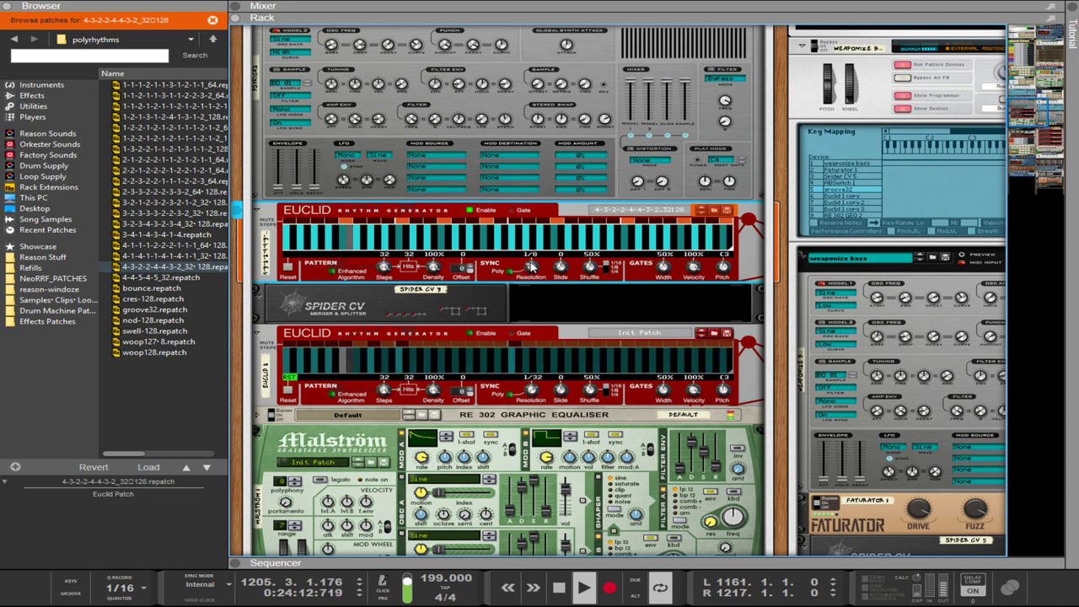
drag(520, 269, 533, 278)
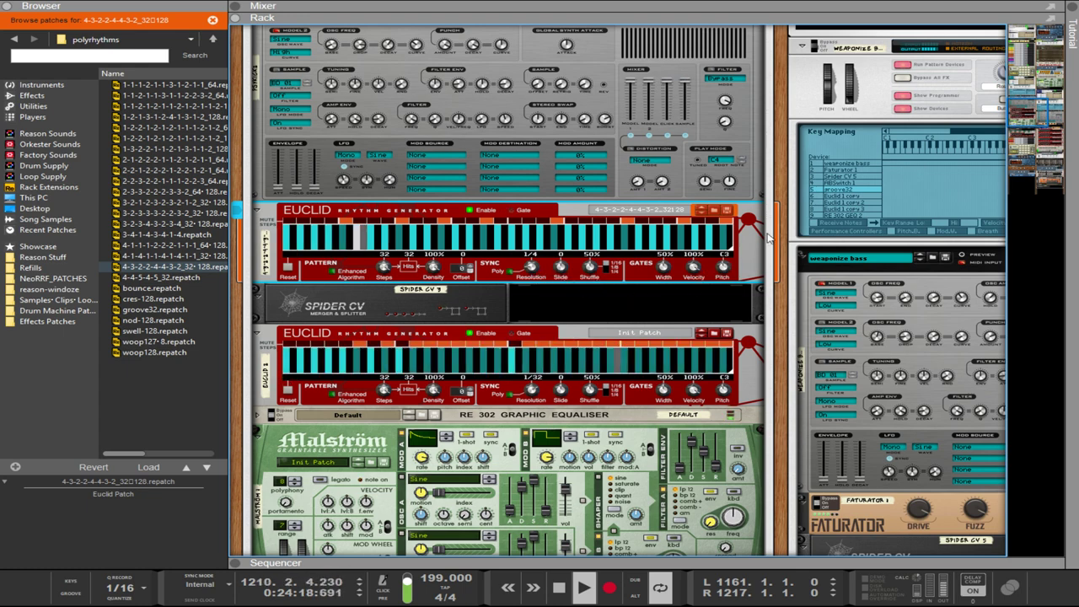
- Raise the Punch kick volume to about 5.5 dB, then return to the sequencer
drag(782, 179, 701, 387)
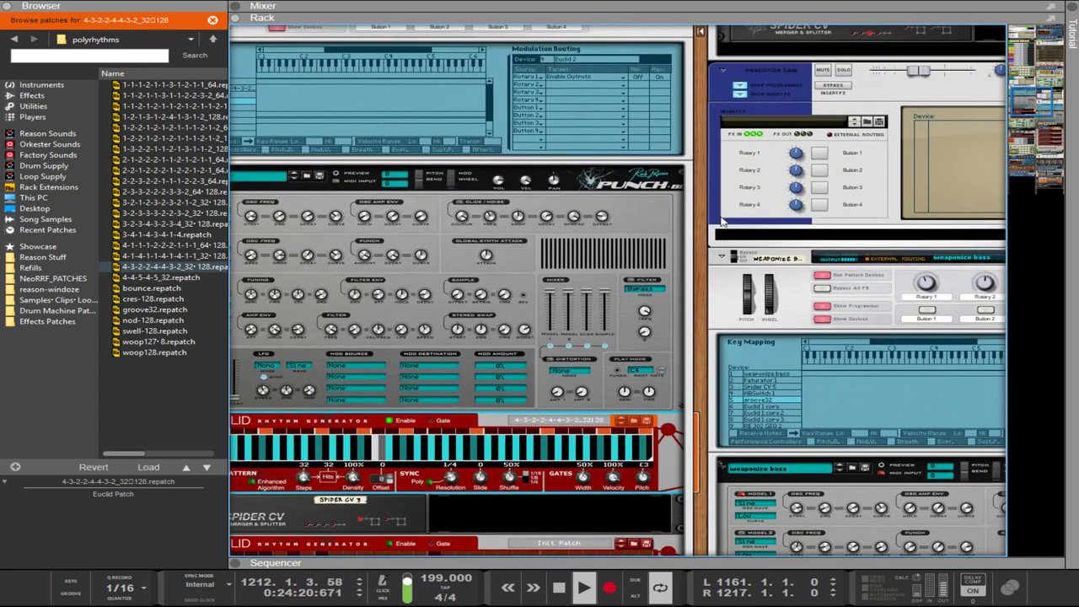
scroll(704, 225, up, 5)
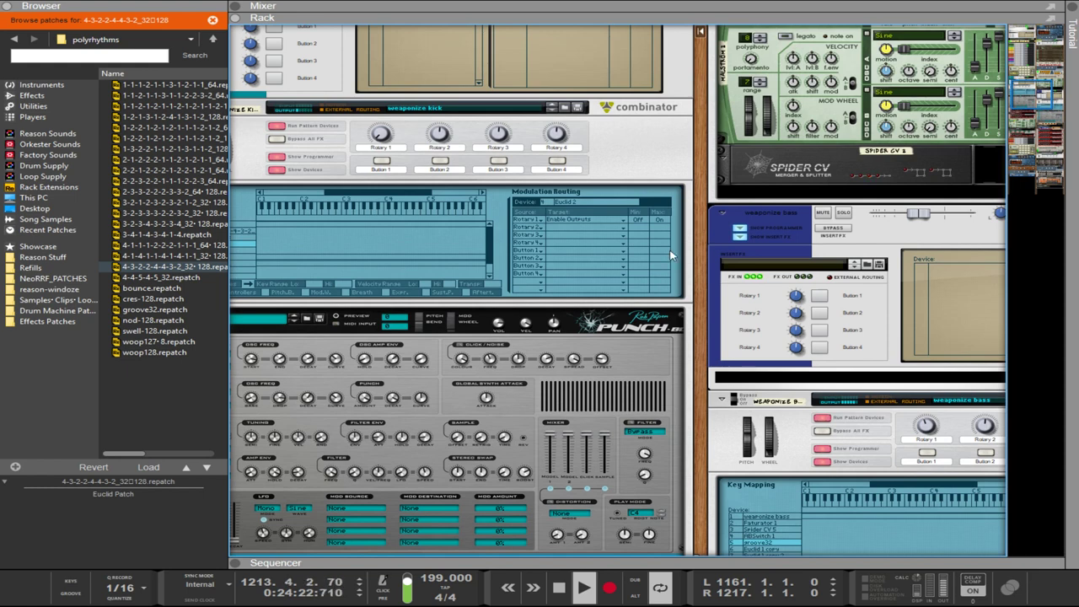
click(499, 327)
drag(498, 327, 497, 322)
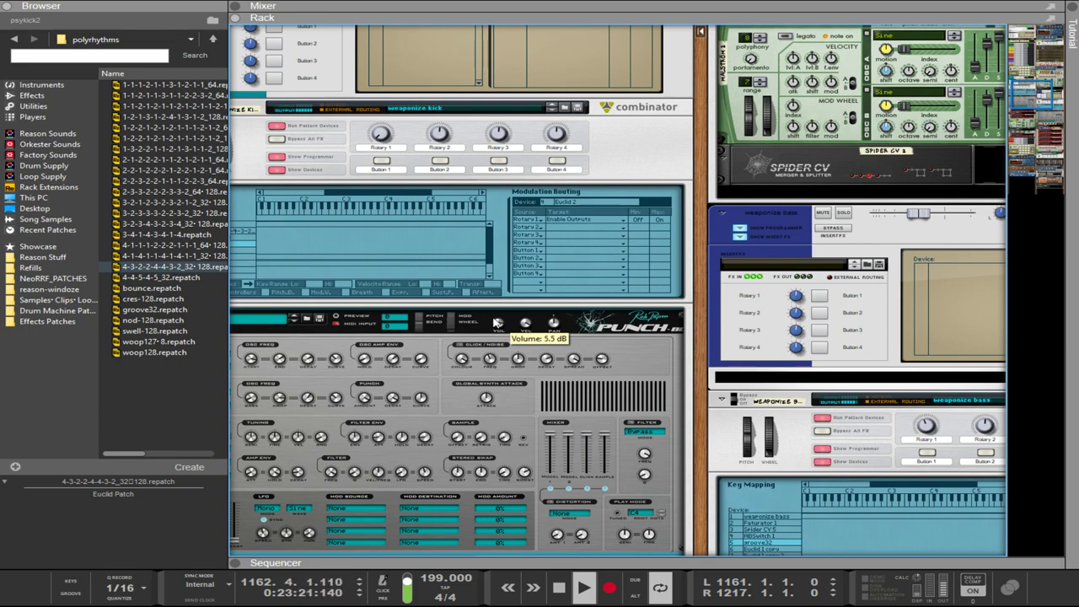
scroll(695, 341, down, 2)
scroll(696, 342, down, 5)
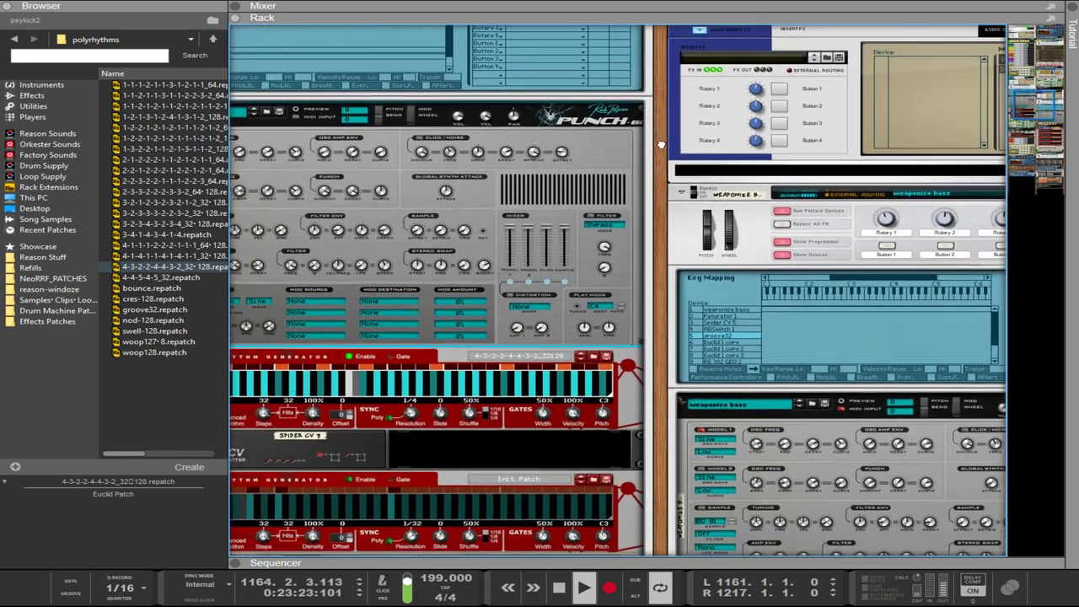
scroll(674, 240, down, 4)
scroll(674, 243, up, 4)
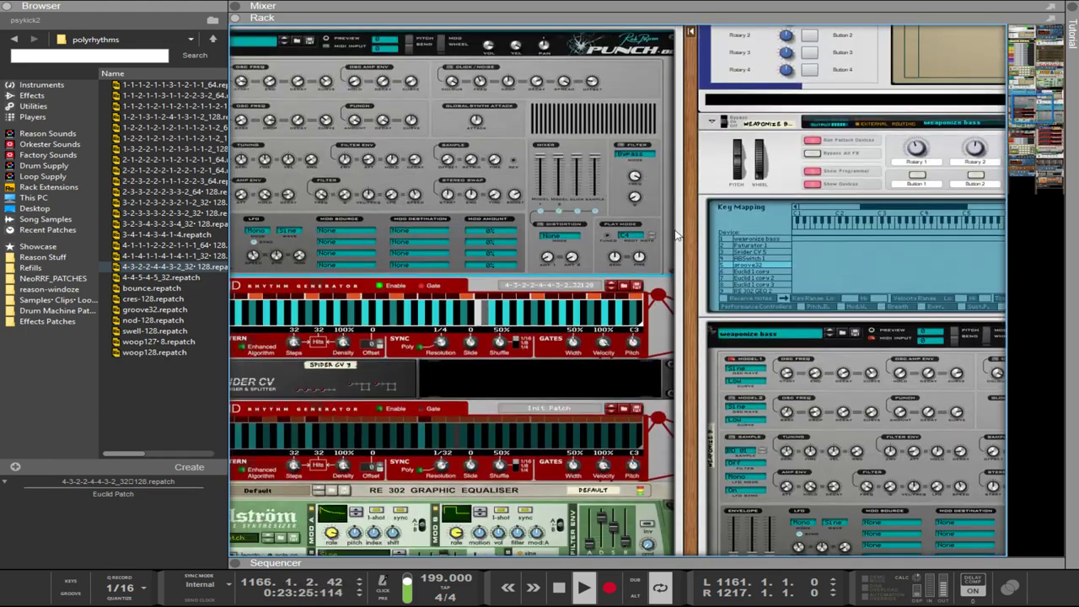
scroll(670, 253, down, 5)
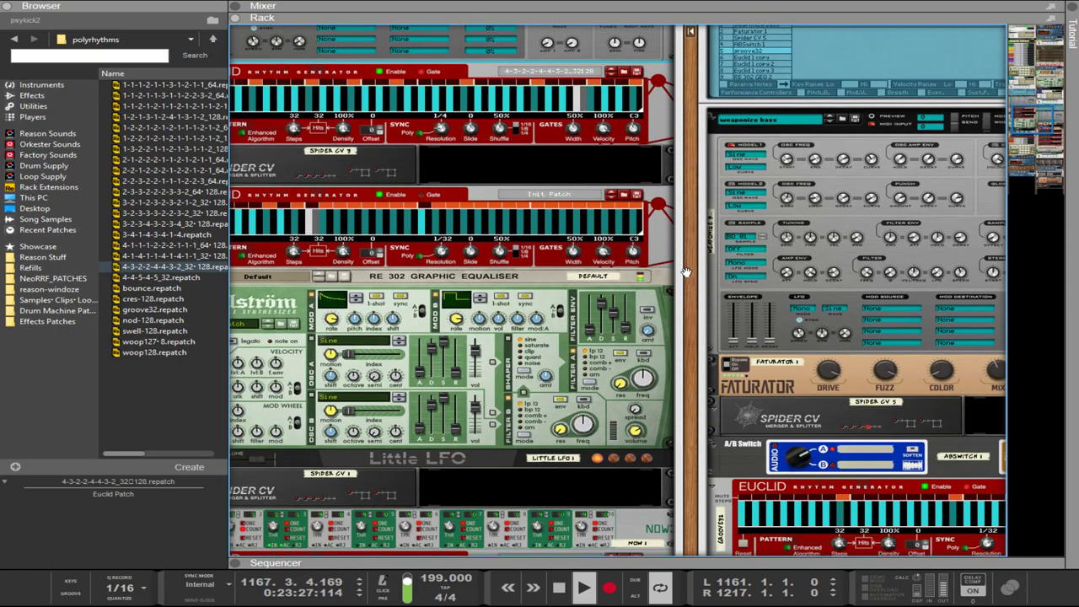
drag(687, 272, 462, 113)
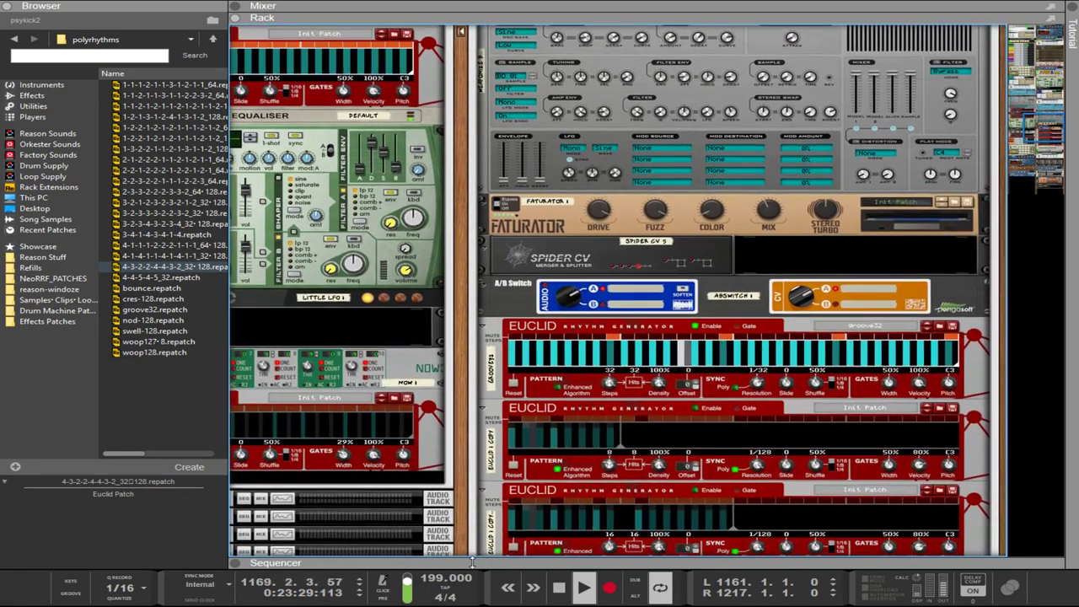
key(F7)
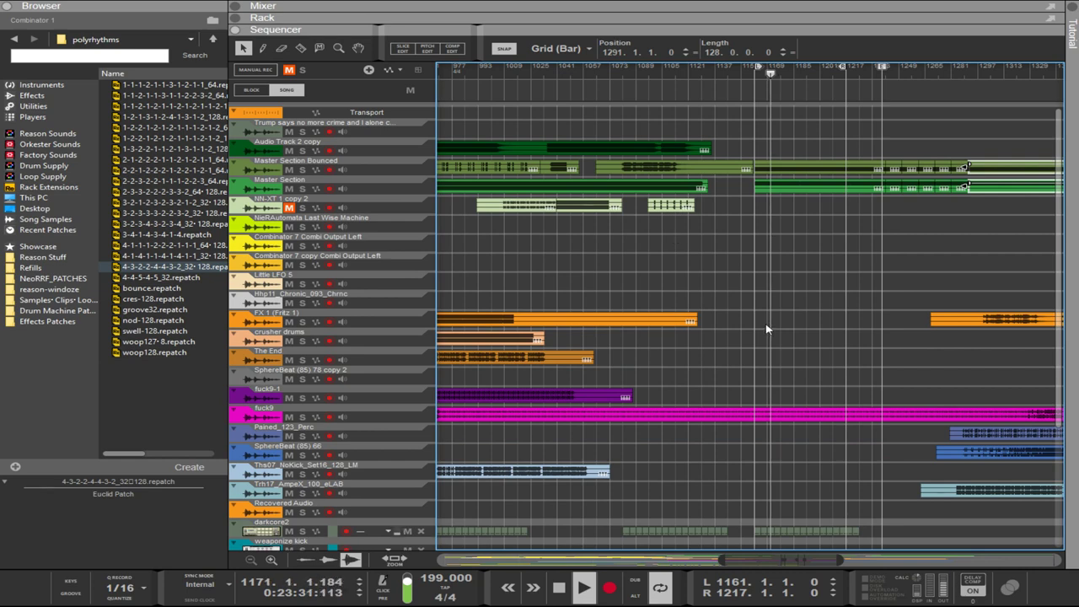
- Alt-drag a copy of the Combinator 1 clip to bar 1217, undoing a stray duplicate
scroll(762, 323, down, 5)
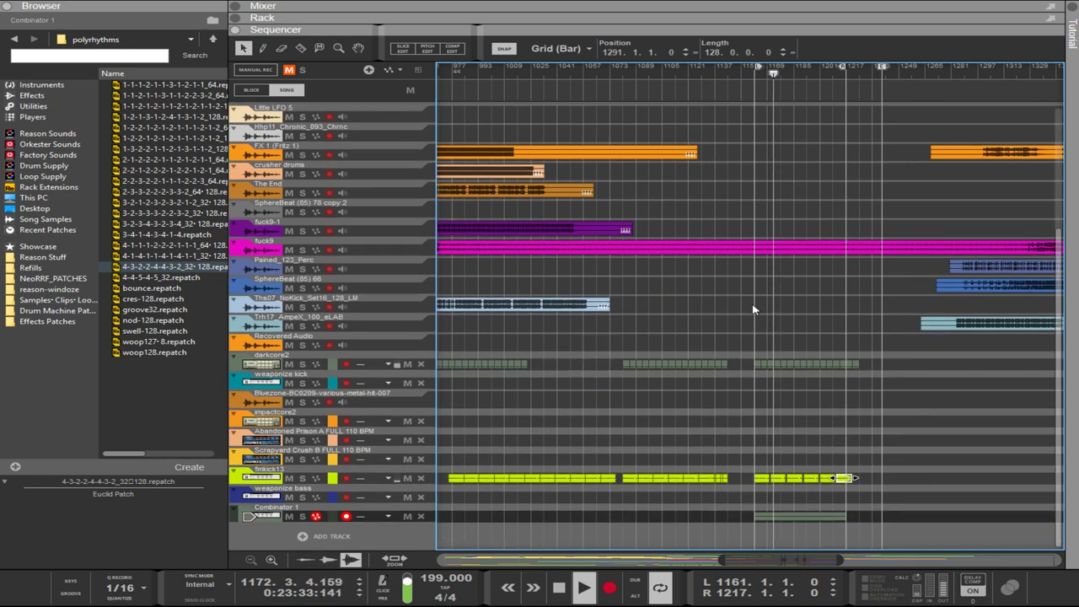
alt+click(872, 77)
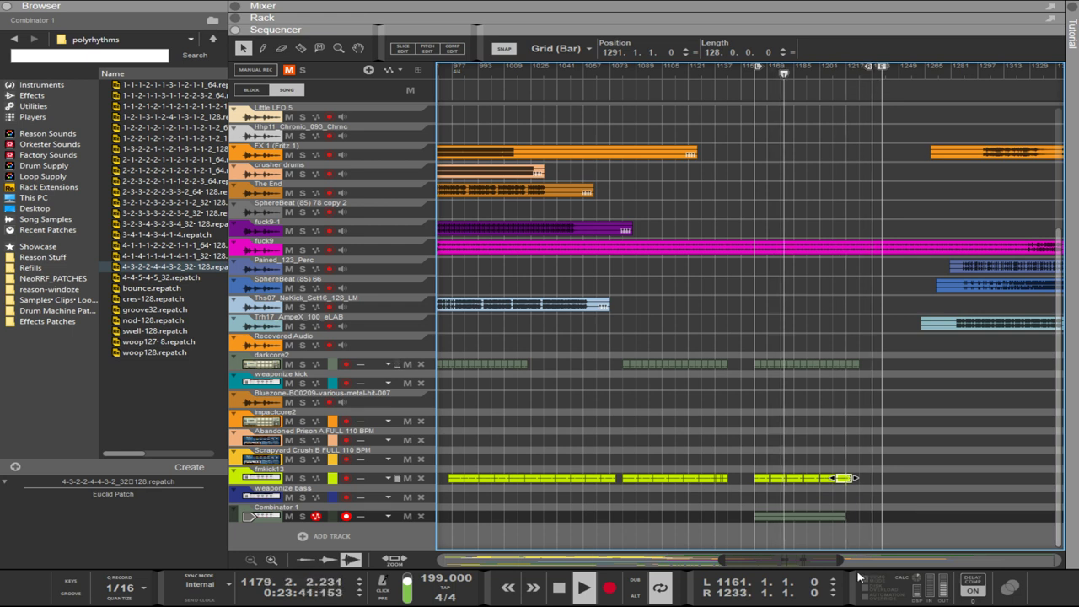
drag(810, 515, 901, 509)
key(ctrl+z)
click(851, 533)
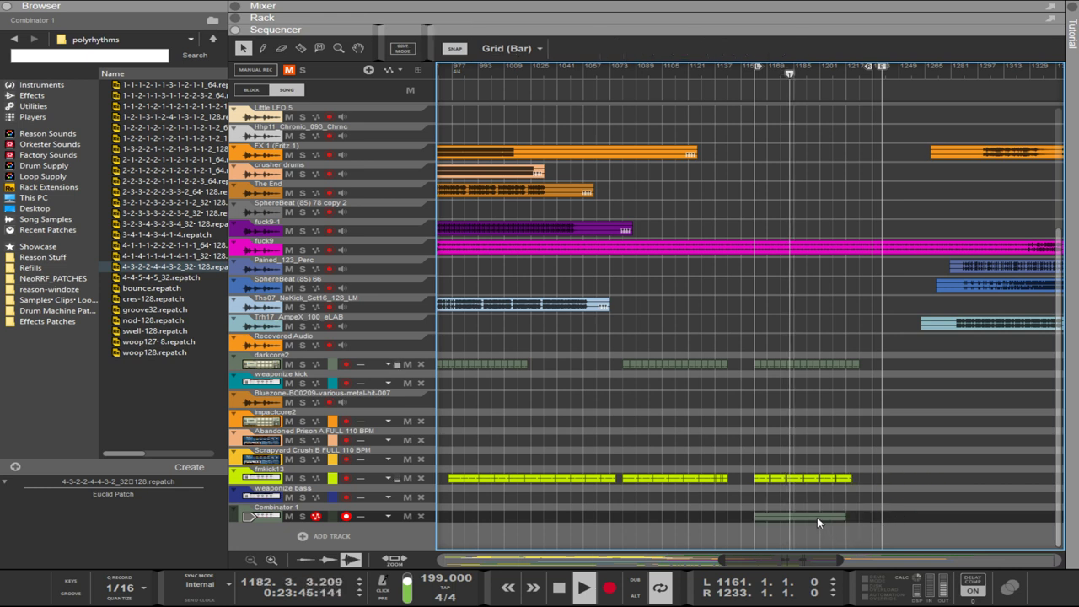
drag(816, 516, 911, 522)
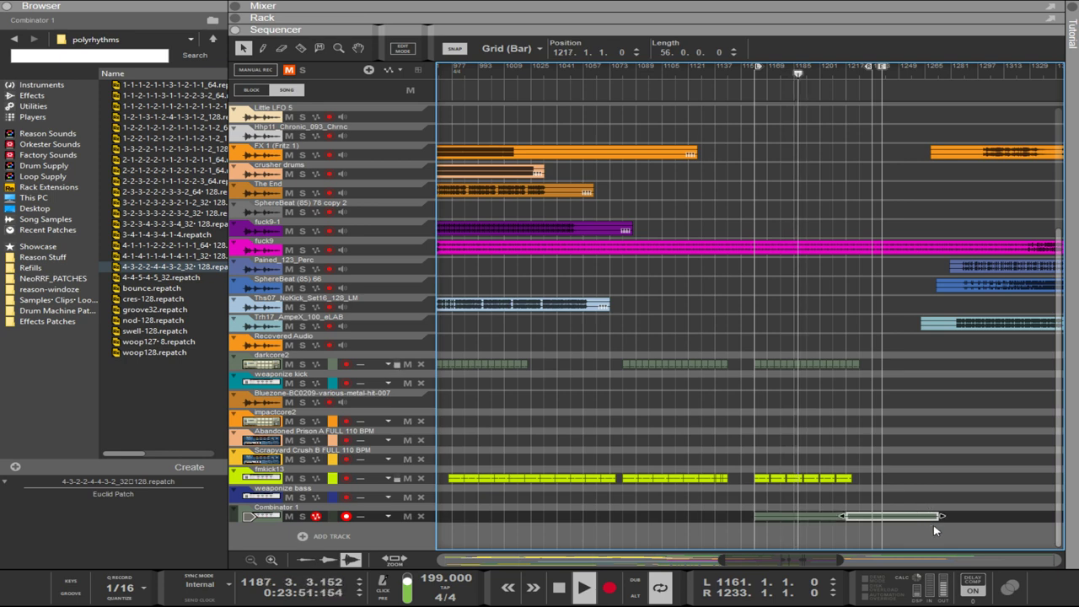
scroll(876, 521, up, 4)
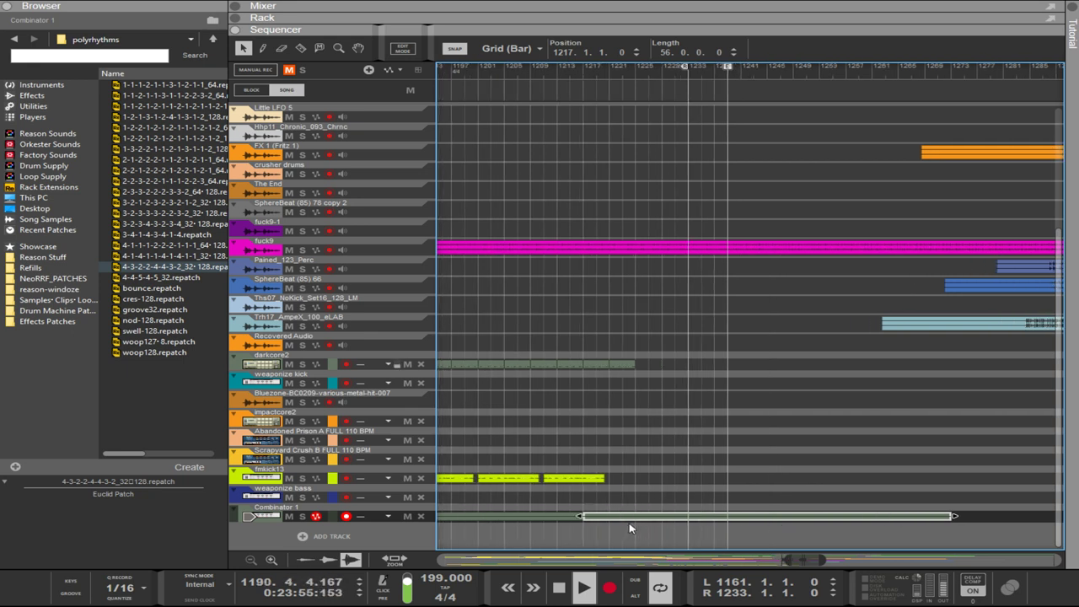
- Set the right loop locator to bar 1273 and zoom out on the song
alt+click(966, 76)
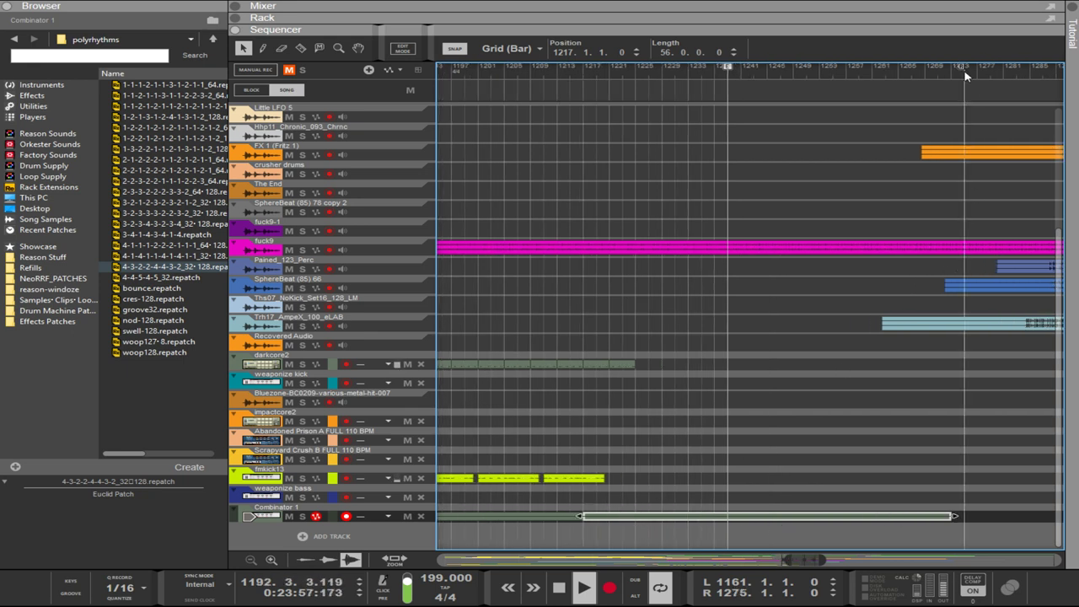
drag(964, 72, 951, 72)
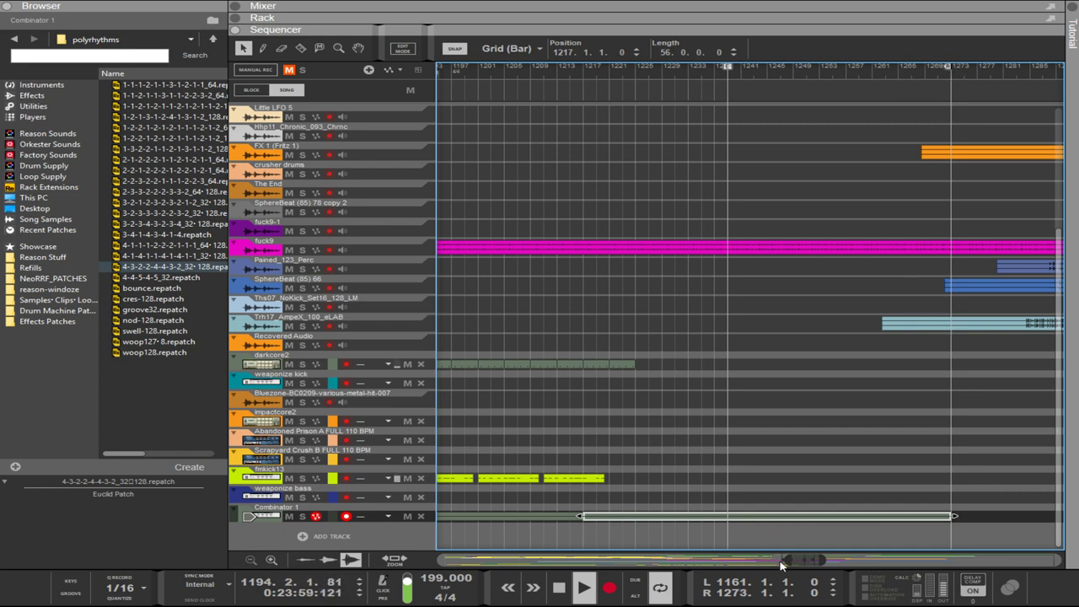
drag(781, 561, 477, 563)
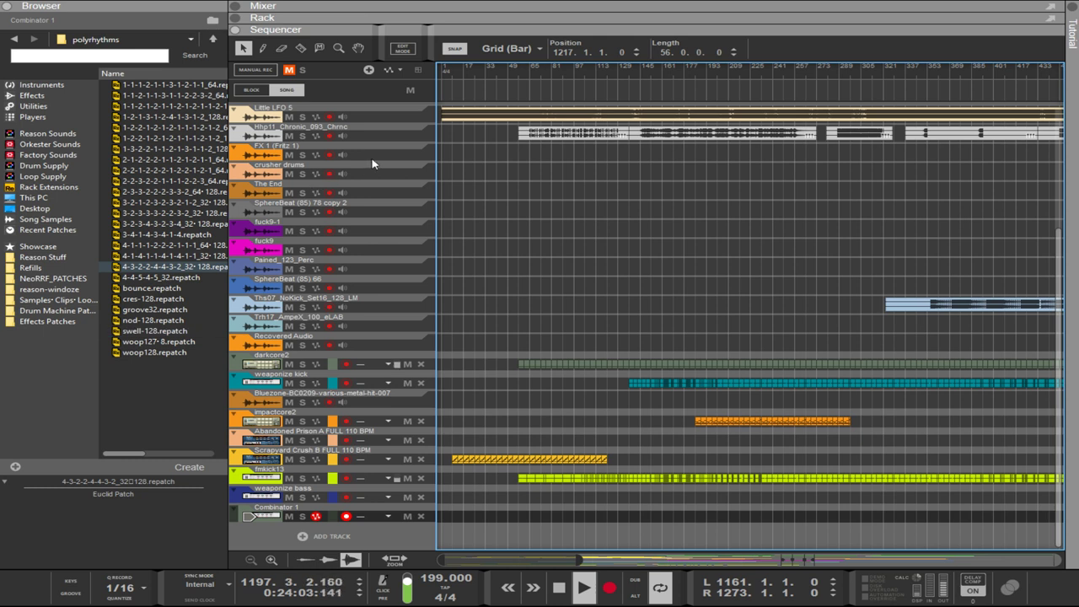
- Drag the left loop locator to bar 1, then enlarge the rack above the sequencer
drag(460, 73, 442, 72)
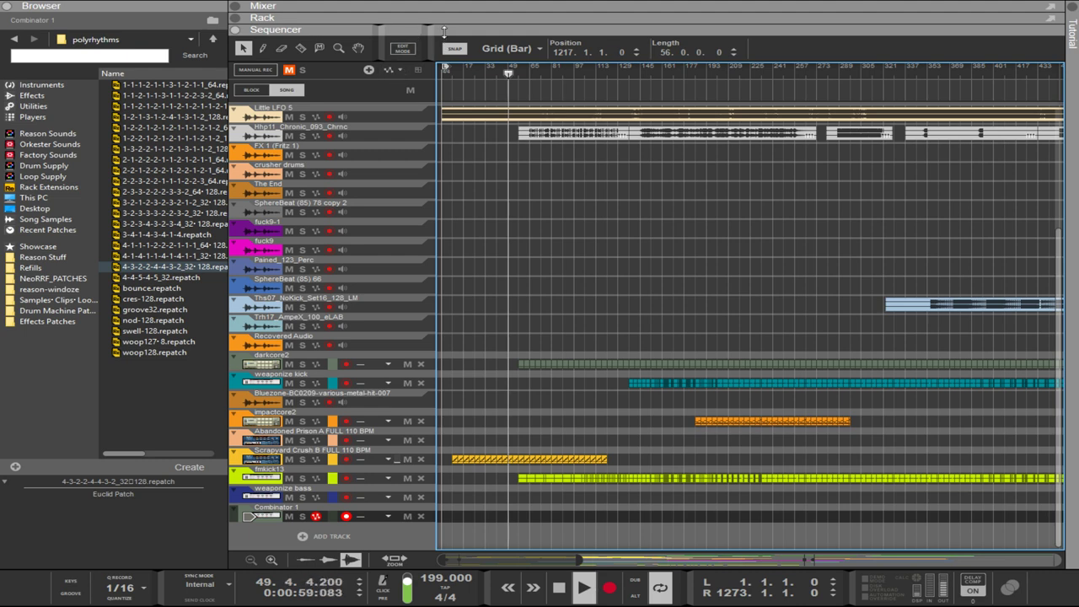
drag(445, 31, 445, 234)
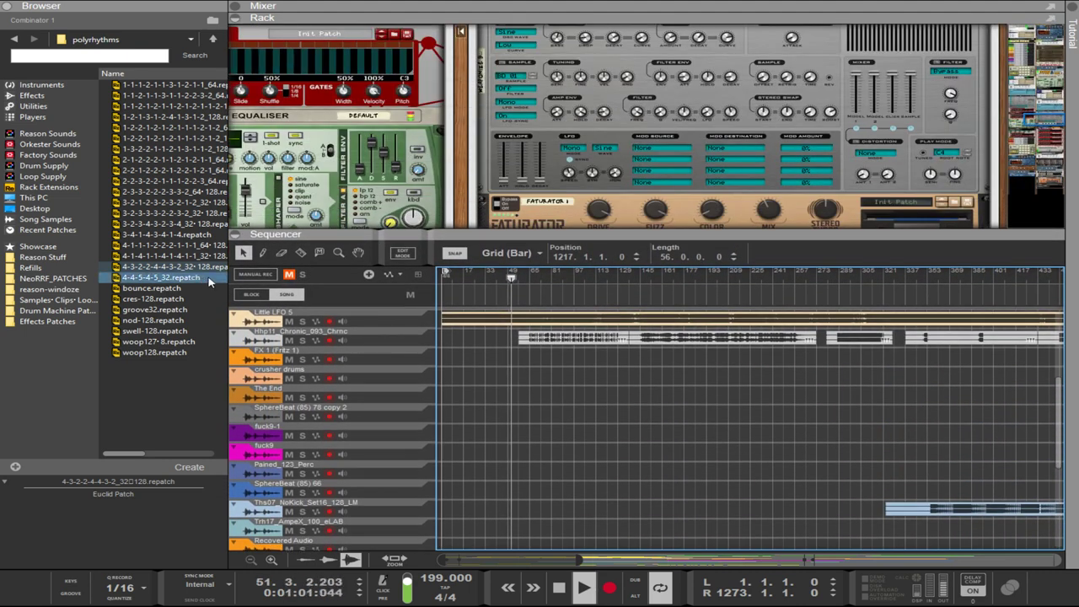
- Collapse the Browser, enlarge the rack, and zoom the timeline to the opening bars
drag(228, 283, 11, 284)
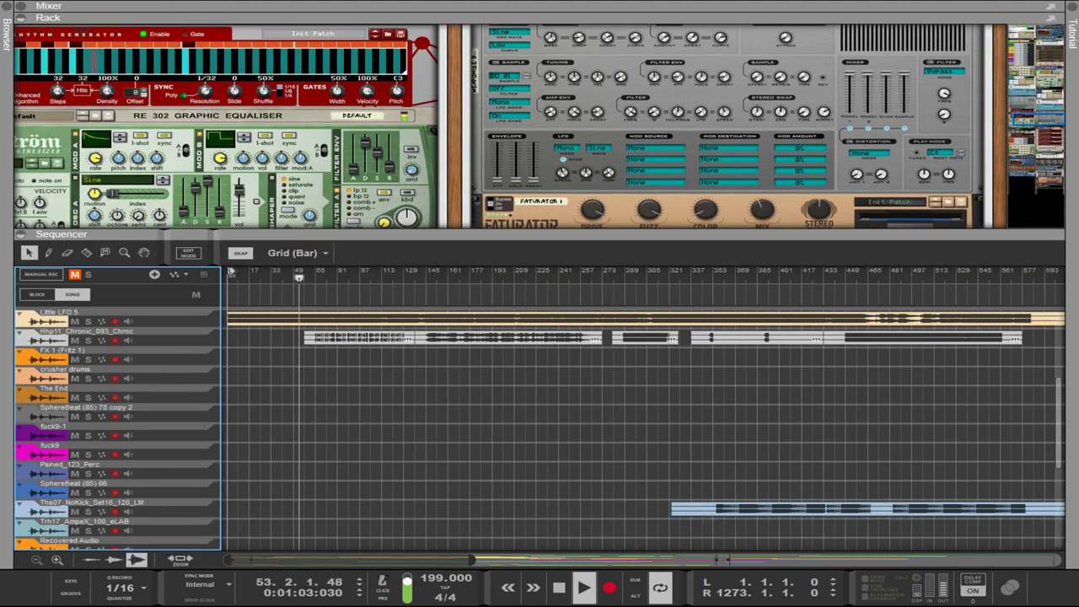
drag(307, 232, 309, 427)
scroll(504, 312, up, 5)
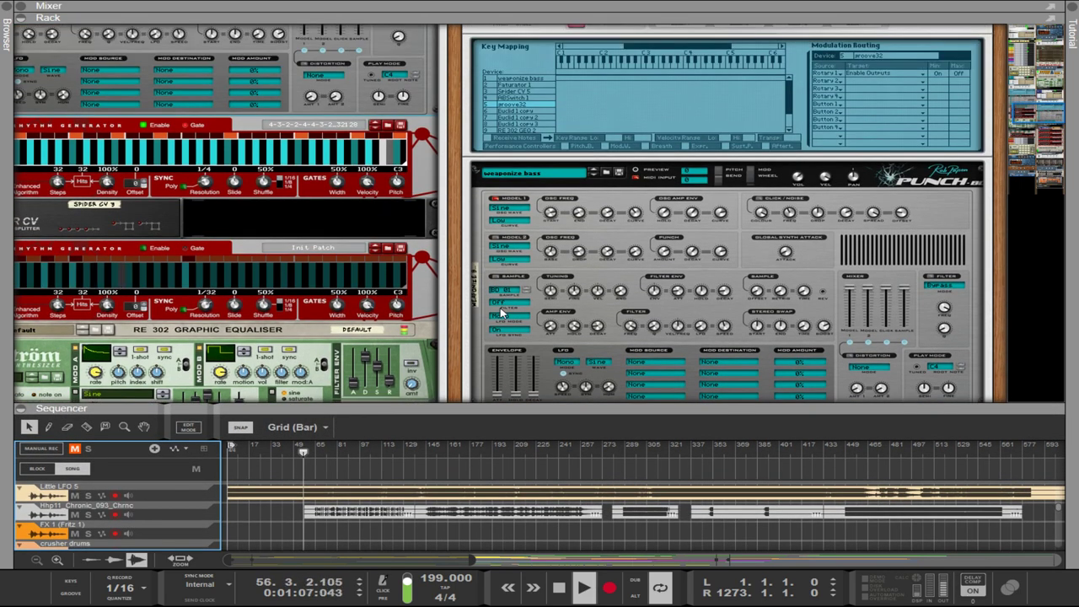
scroll(503, 312, down, 5)
scroll(573, 468, down, 3)
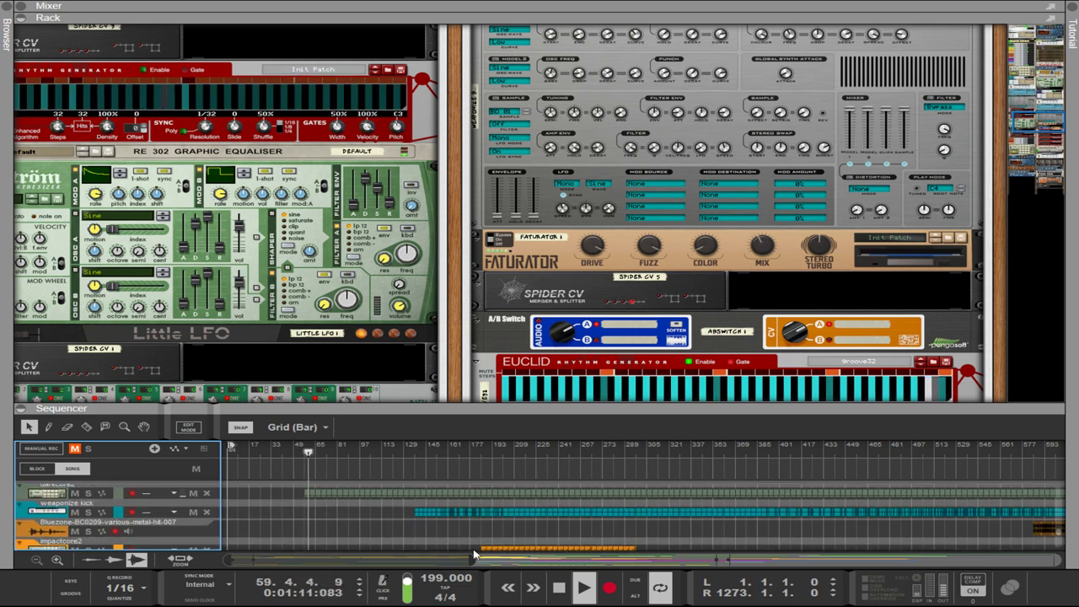
drag(470, 560, 280, 560)
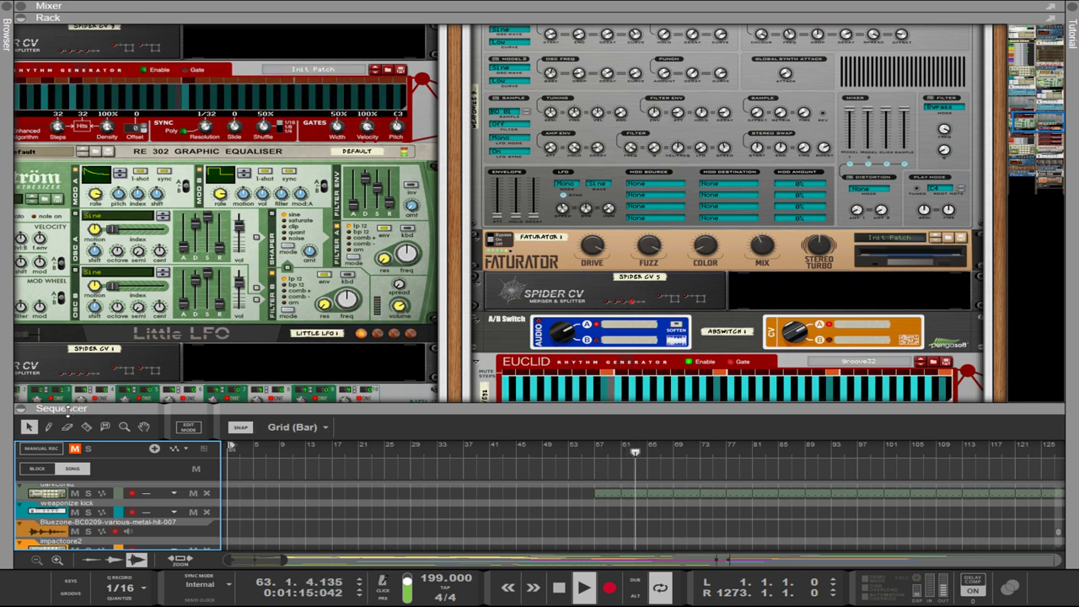
- Rebalance the rack and sequencer heights so both stay visible
drag(31, 408, 26, 578)
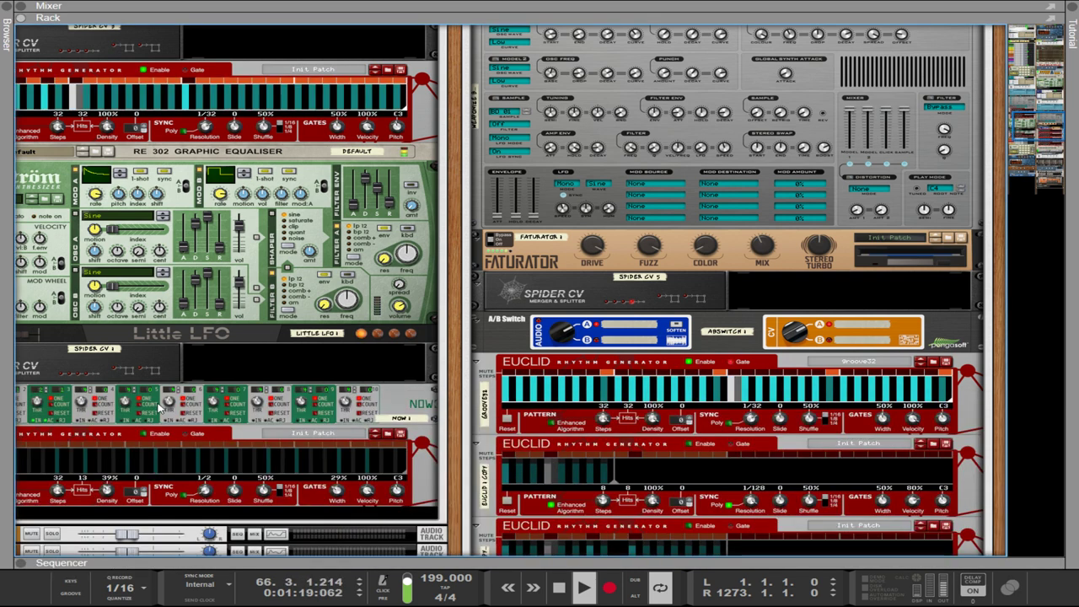
click(21, 563)
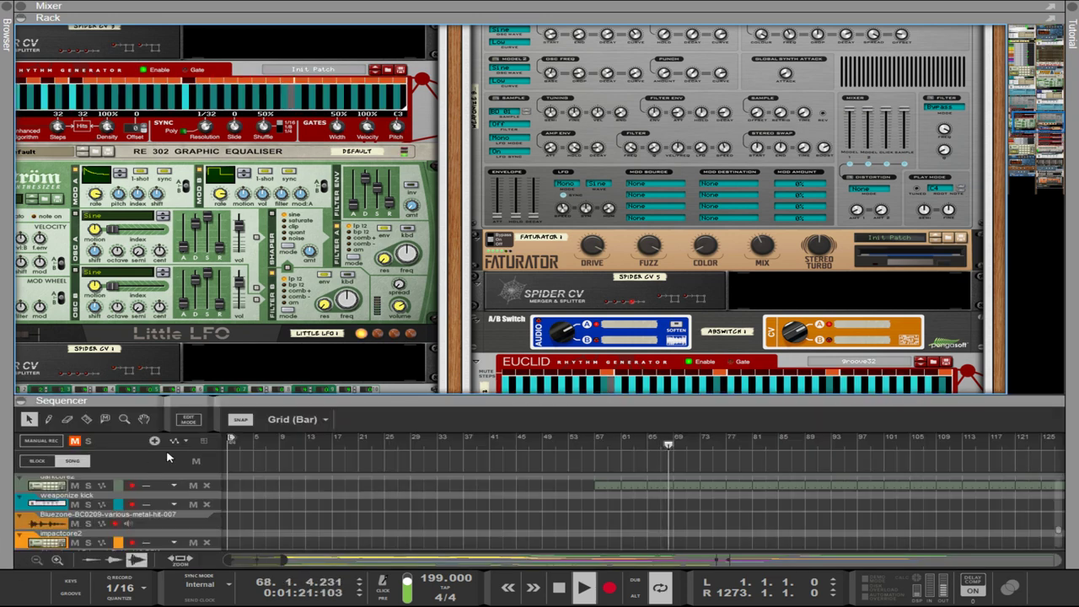
drag(870, 399, 875, 404)
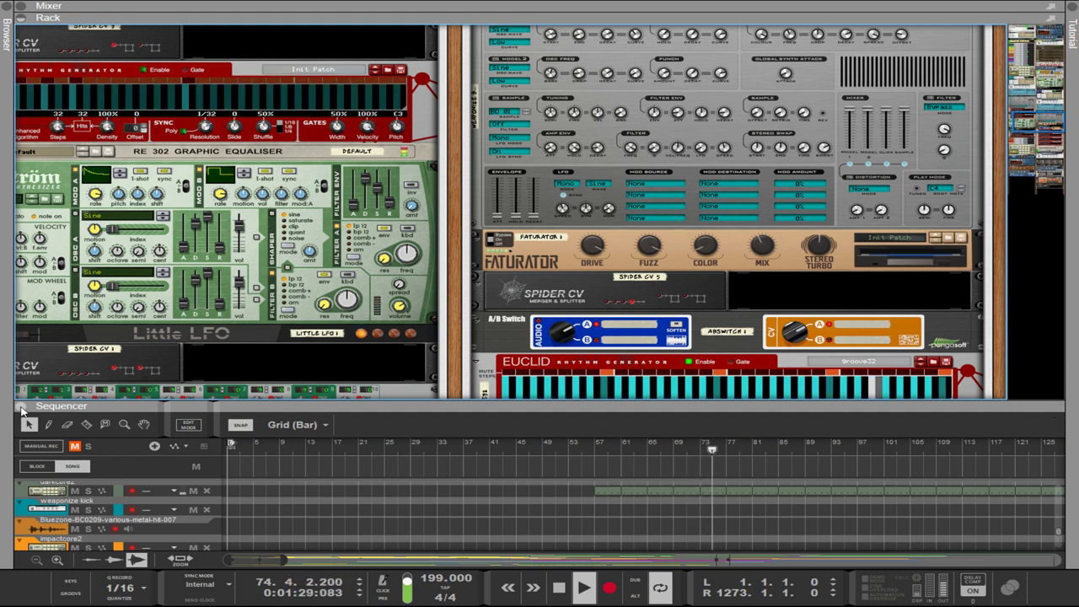
drag(18, 405, 88, 305)
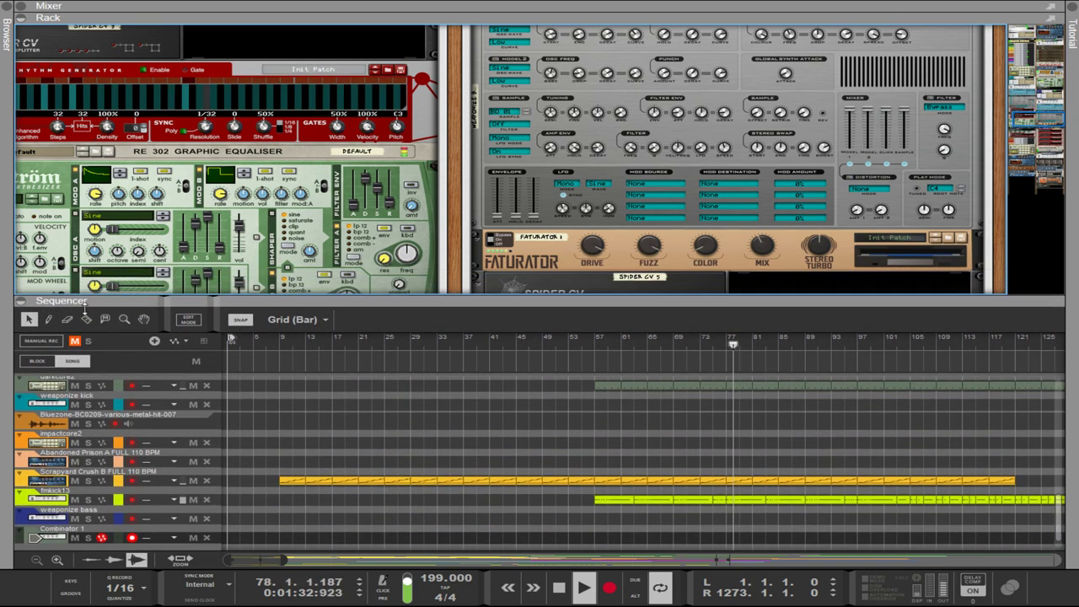
scroll(391, 431, up, 5)
scroll(391, 430, down, 6)
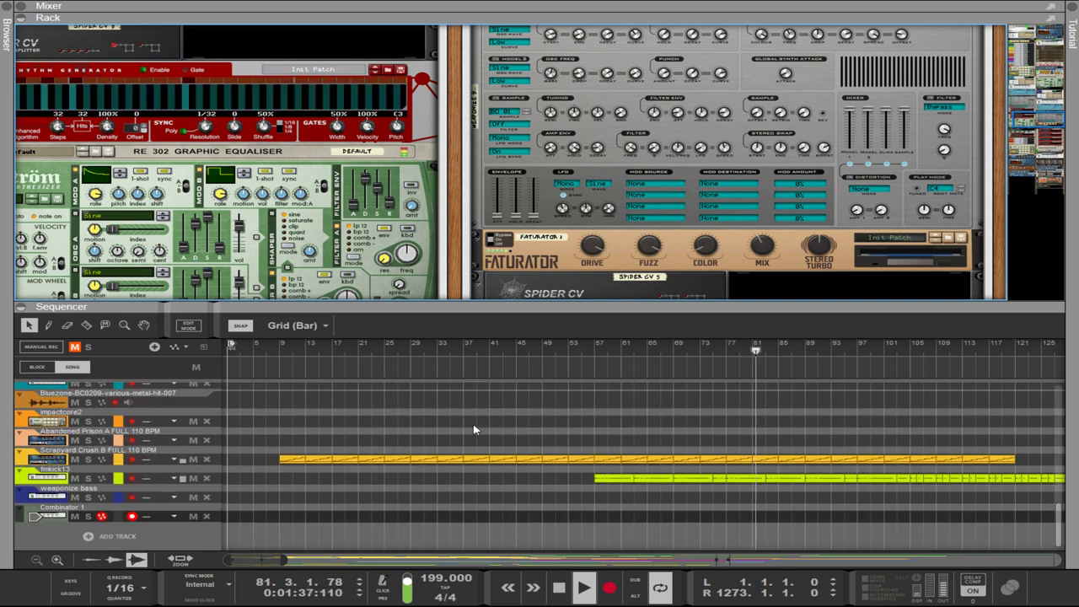
scroll(475, 430, up, 2)
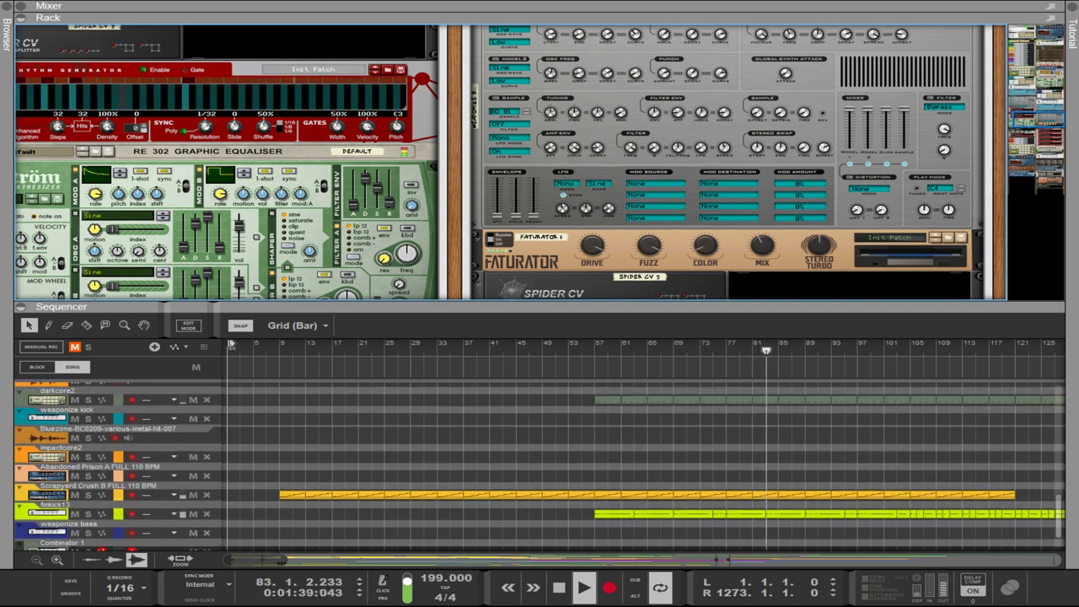
- Zoom the timeline, enlarge the track lanes vertically, and pan the rack to the Euclid and weaponize devices
mouse_move(285, 561)
mouse_down()
mouse_move(254, 560)
mouse_move(265, 560)
mouse_up()
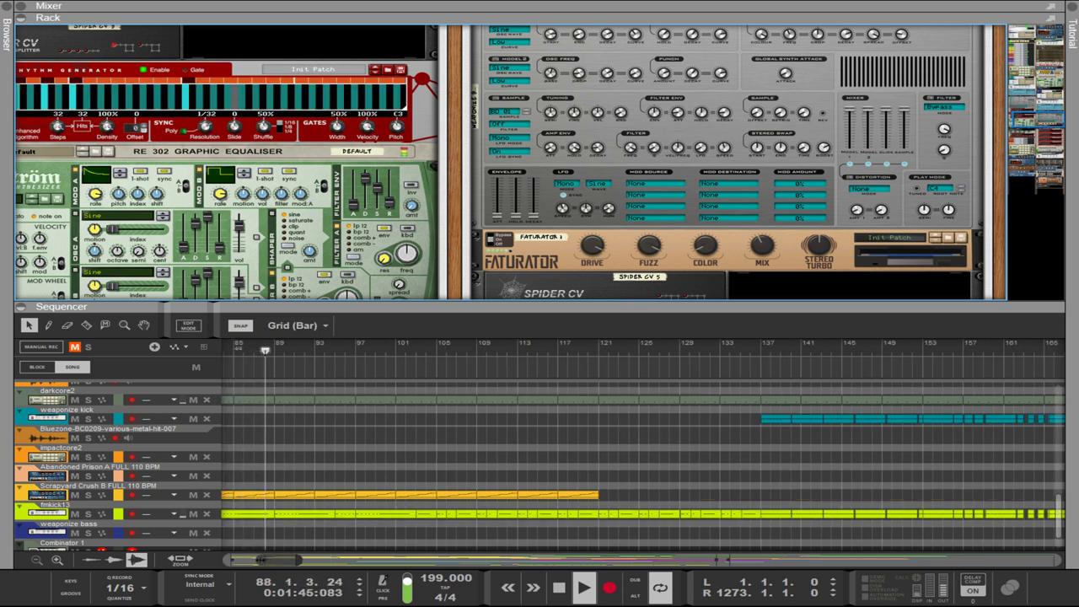
scroll(374, 536, up, 2)
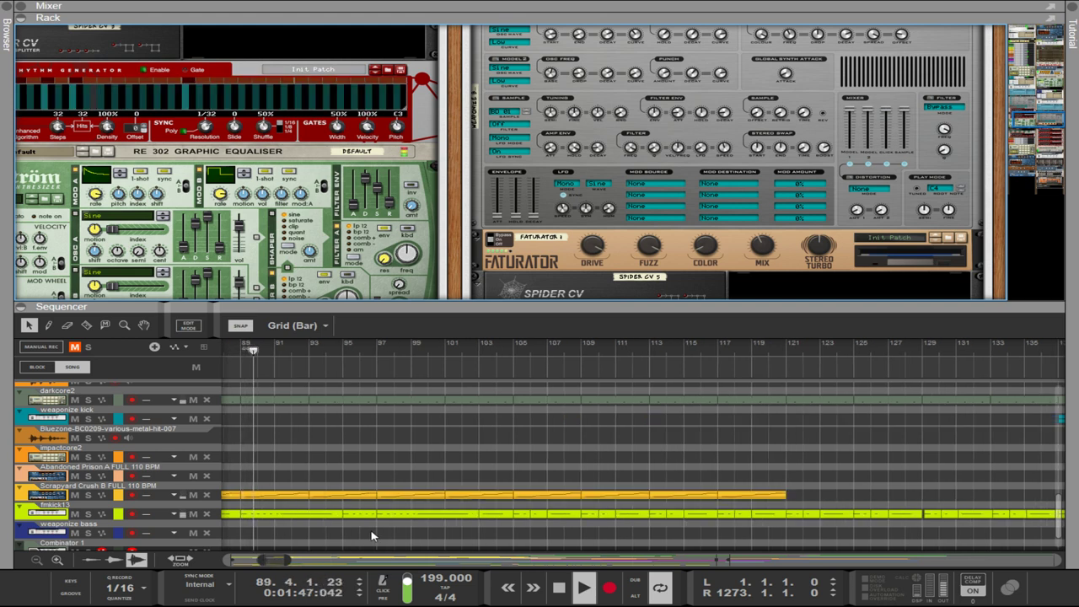
click(59, 562)
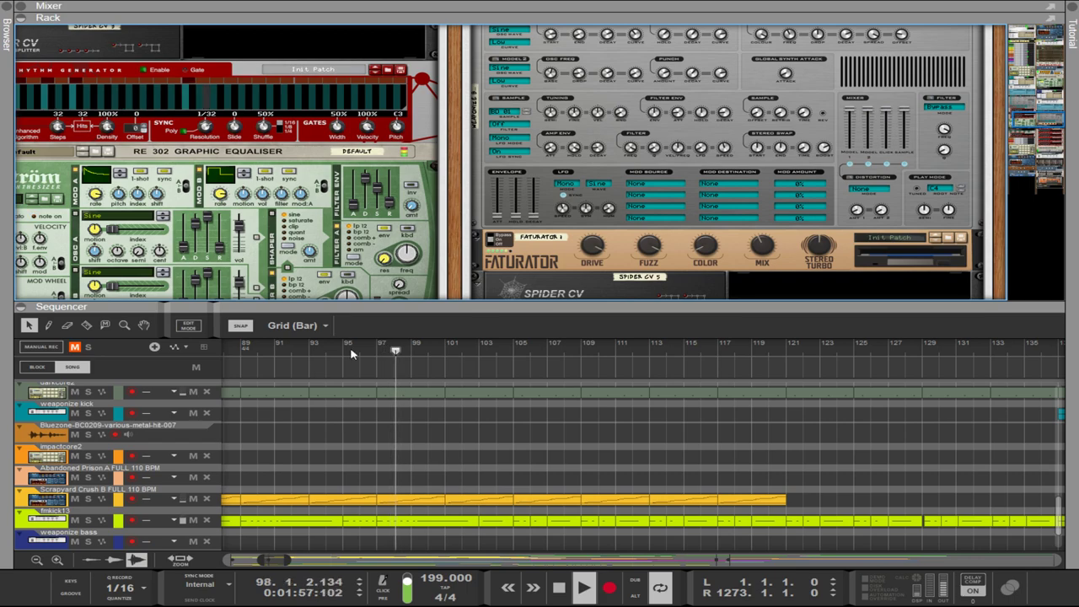
drag(458, 206, 634, 191)
scroll(634, 191, down, 3)
scroll(590, 219, up, 6)
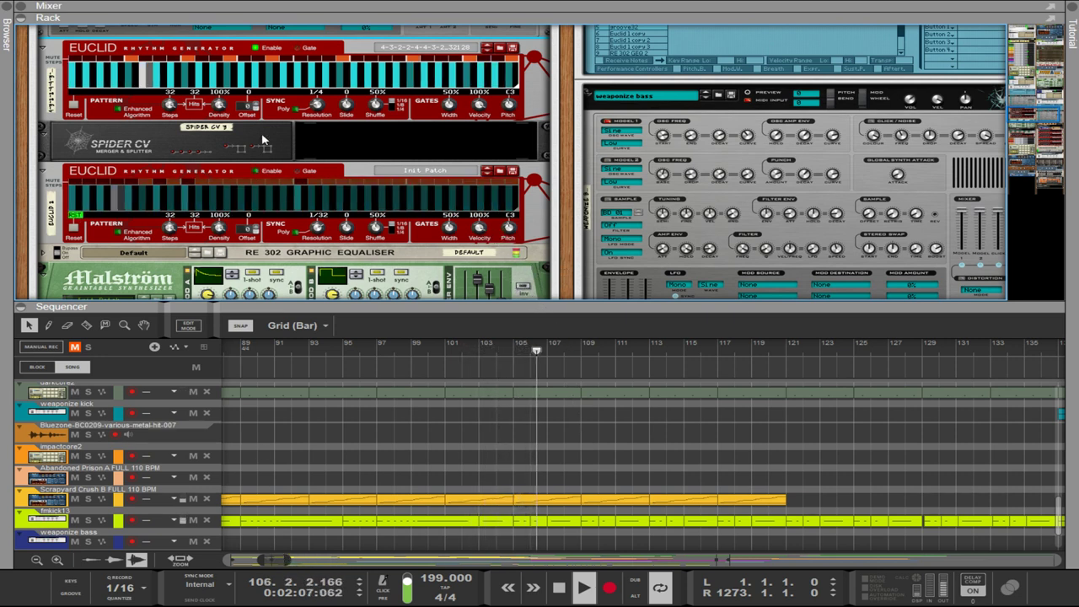
mouse_move(260, 560)
mouse_down()
mouse_move(229, 559)
mouse_move(279, 564)
mouse_up()
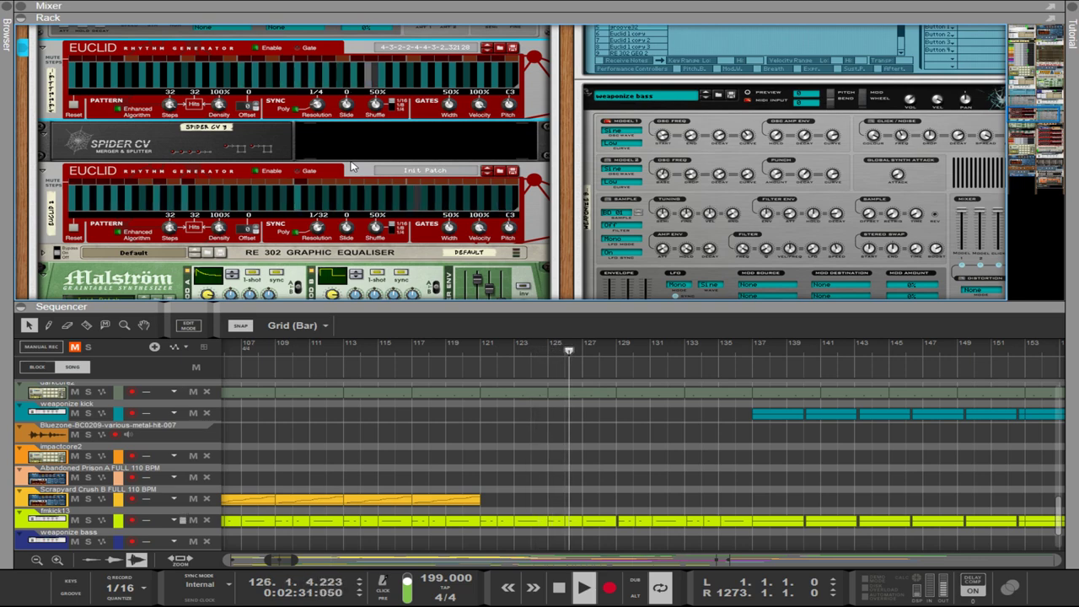
- Scroll the rack to the PX7 operator and pitch-envelope controls and the Red Rock Sound enhancer
scroll(371, 87, down, 5)
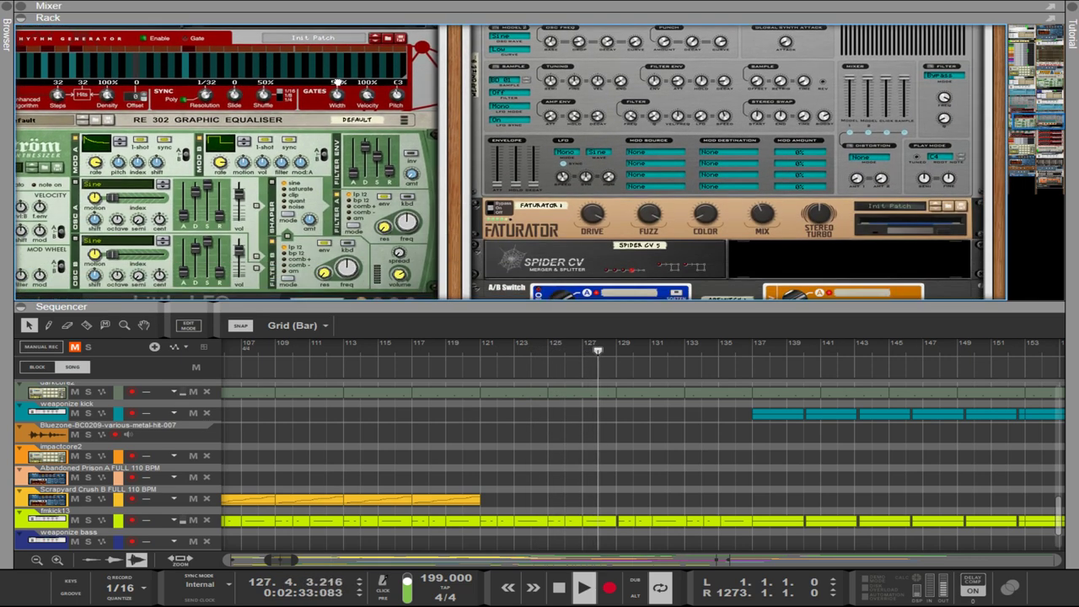
scroll(373, 87, down, 3)
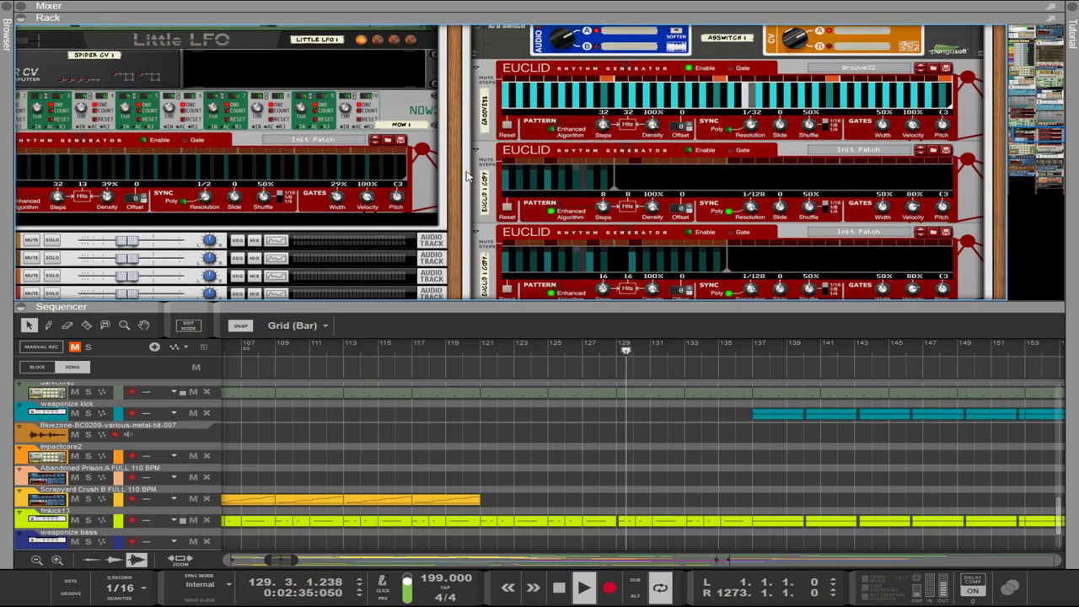
scroll(452, 149, down, 15)
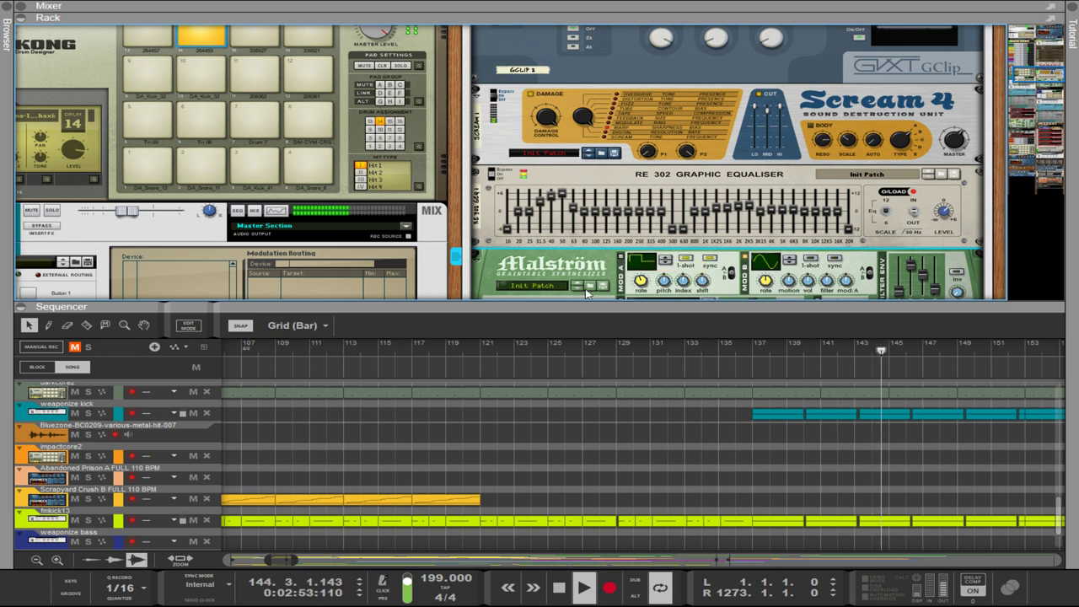
scroll(455, 282, down, 3)
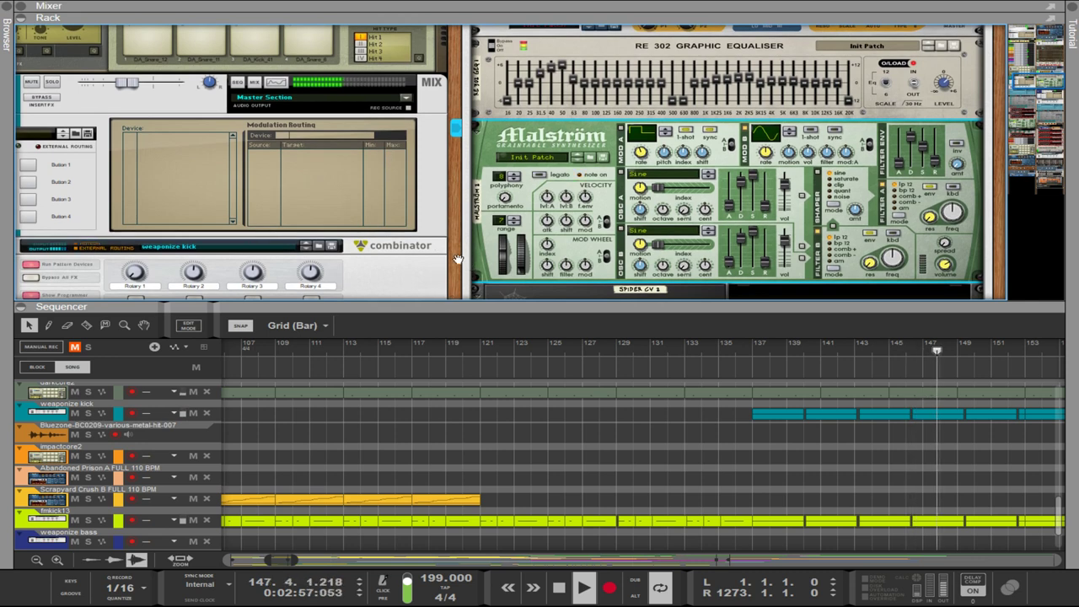
scroll(457, 258, down, 2)
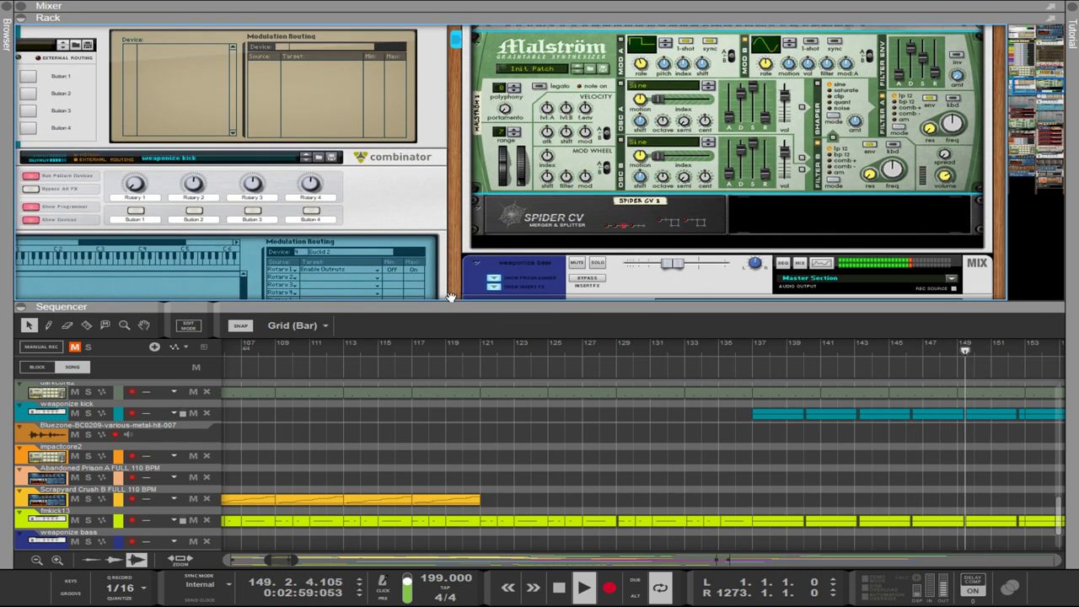
drag(466, 307, 472, 166)
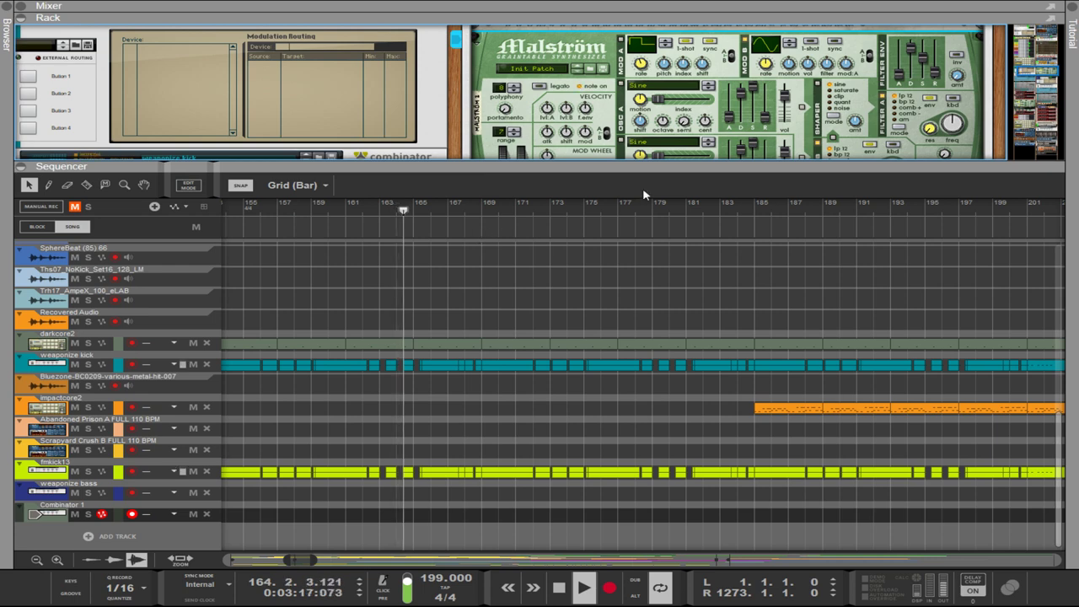
drag(743, 166, 743, 302)
scroll(973, 232, up, 3)
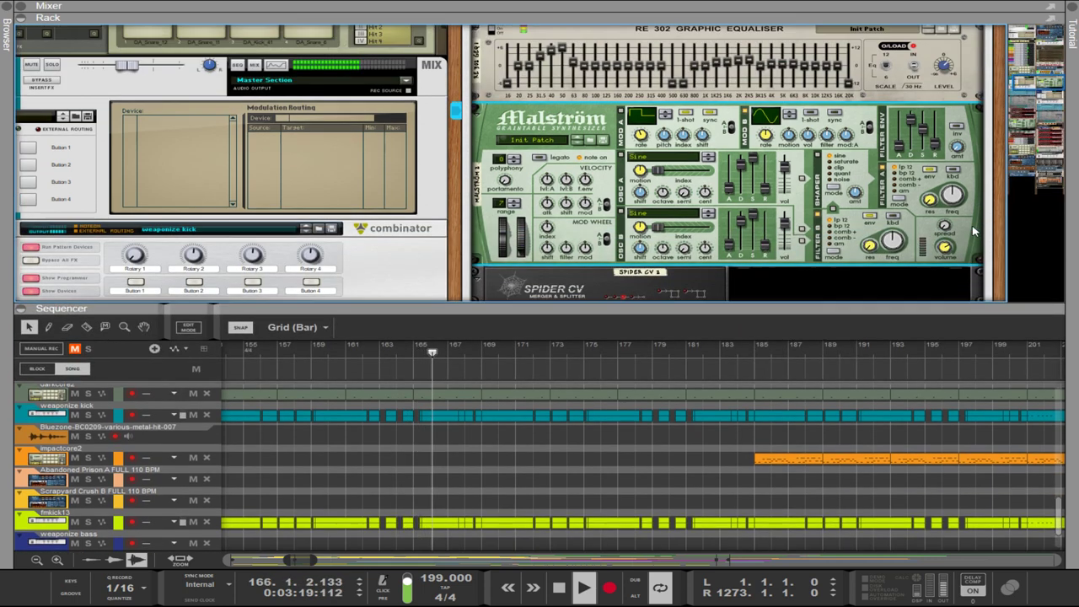
scroll(973, 232, up, 6)
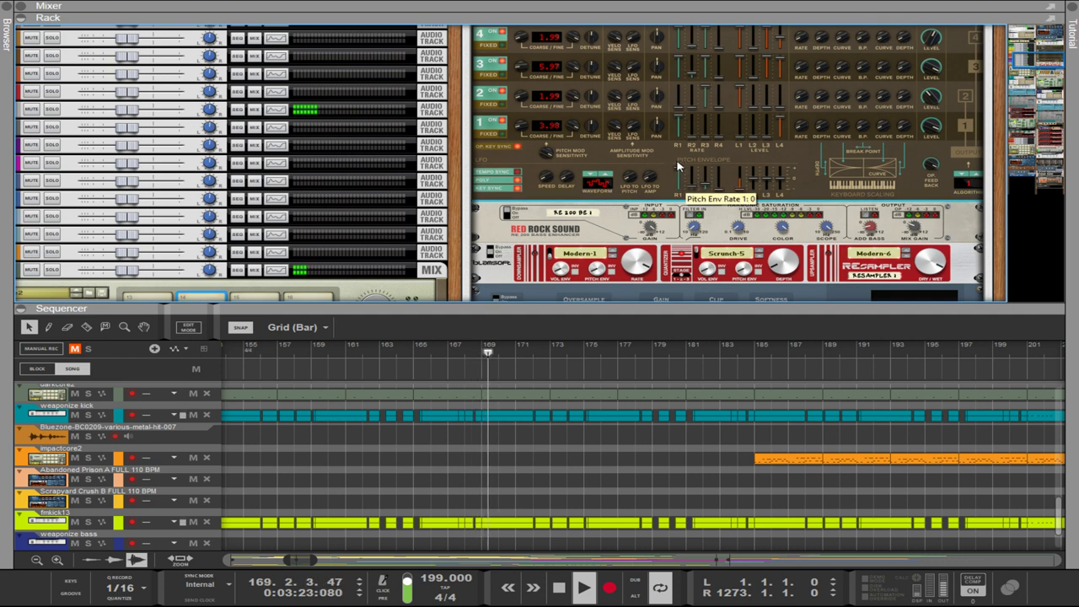
- On the PX7, nudge Pitch Env R1, then set OP3 Coarse to 3.98 and OP4 Coarse to 5.97
drag(681, 178, 683, 183)
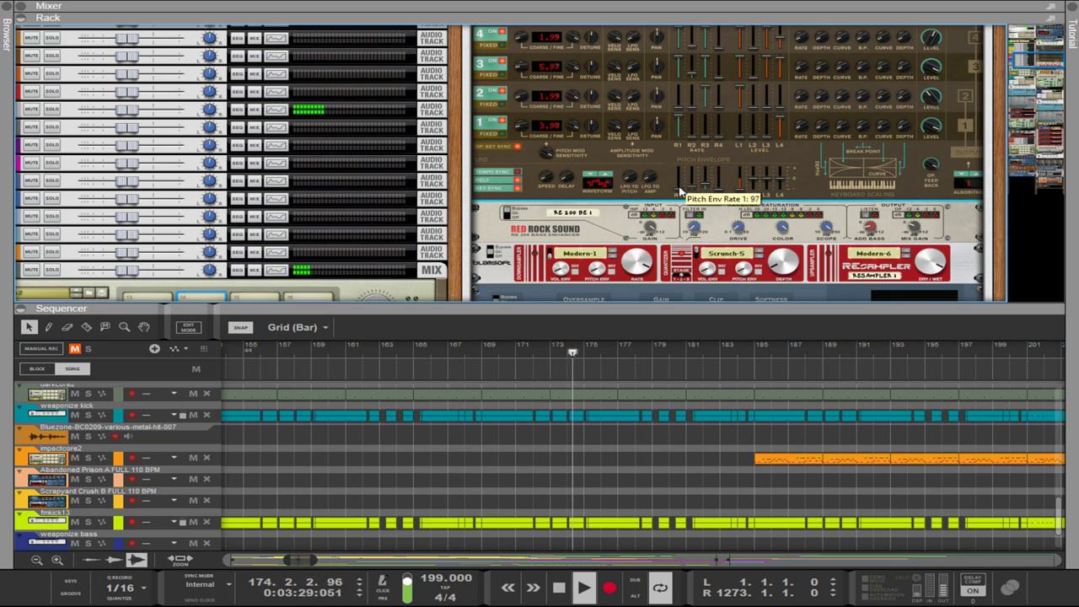
drag(678, 192, 681, 184)
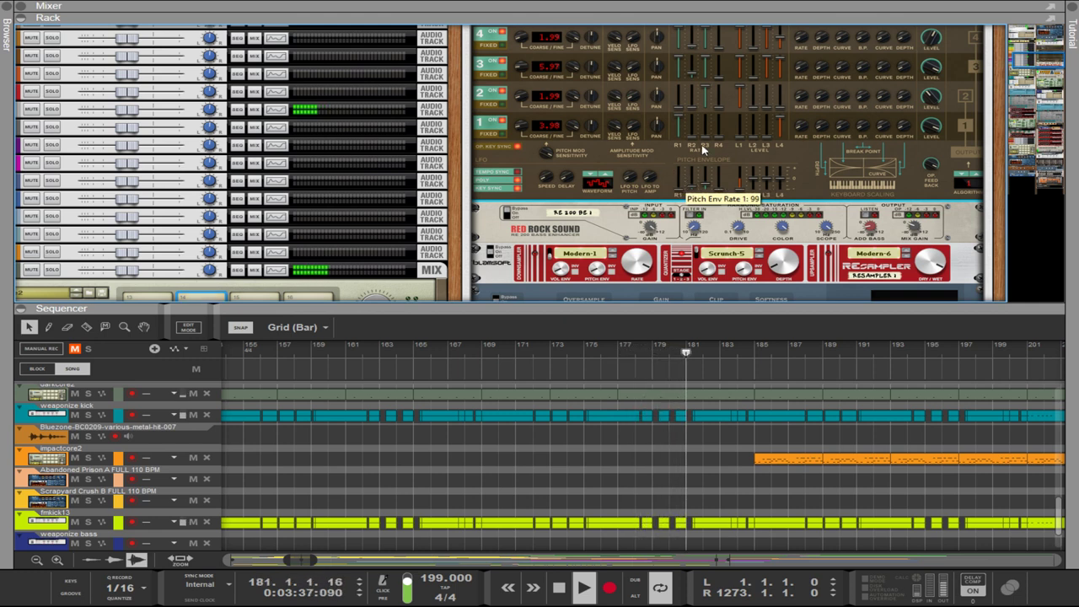
scroll(708, 139, up, 2)
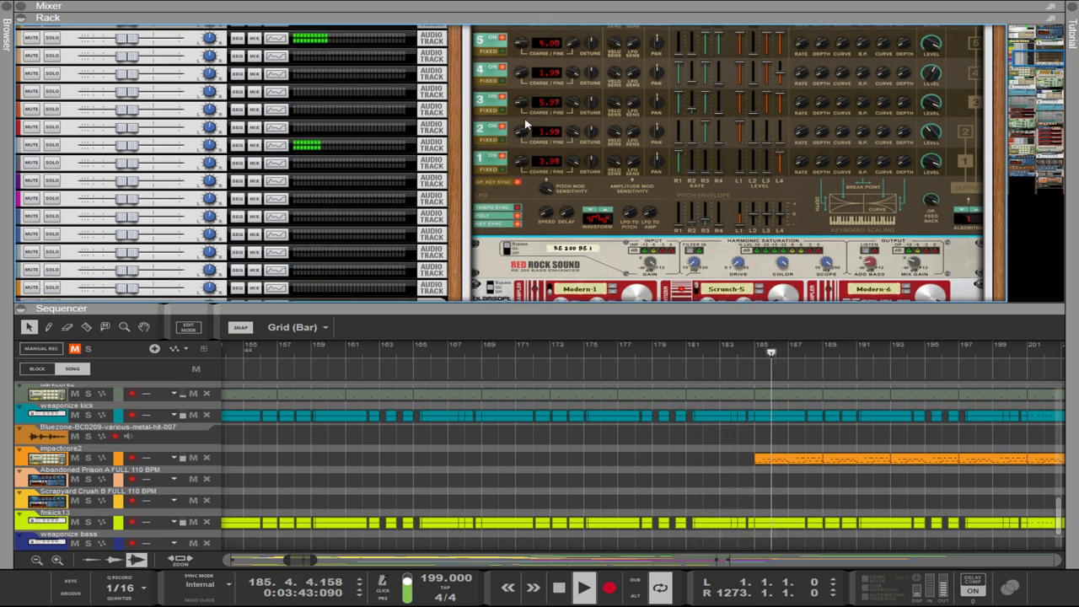
drag(523, 104, 524, 132)
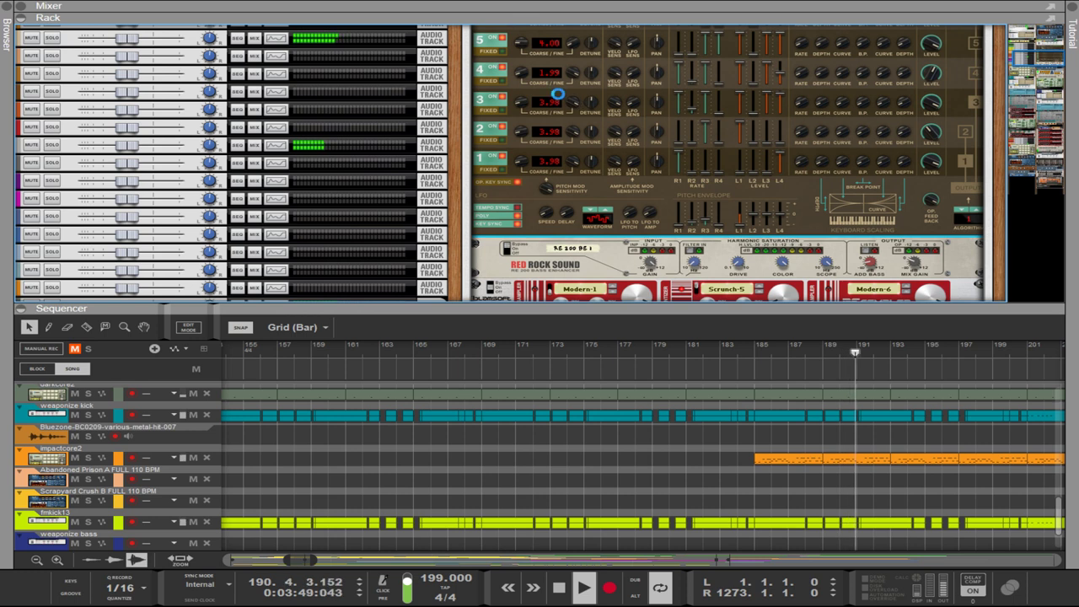
drag(523, 60, 524, 65)
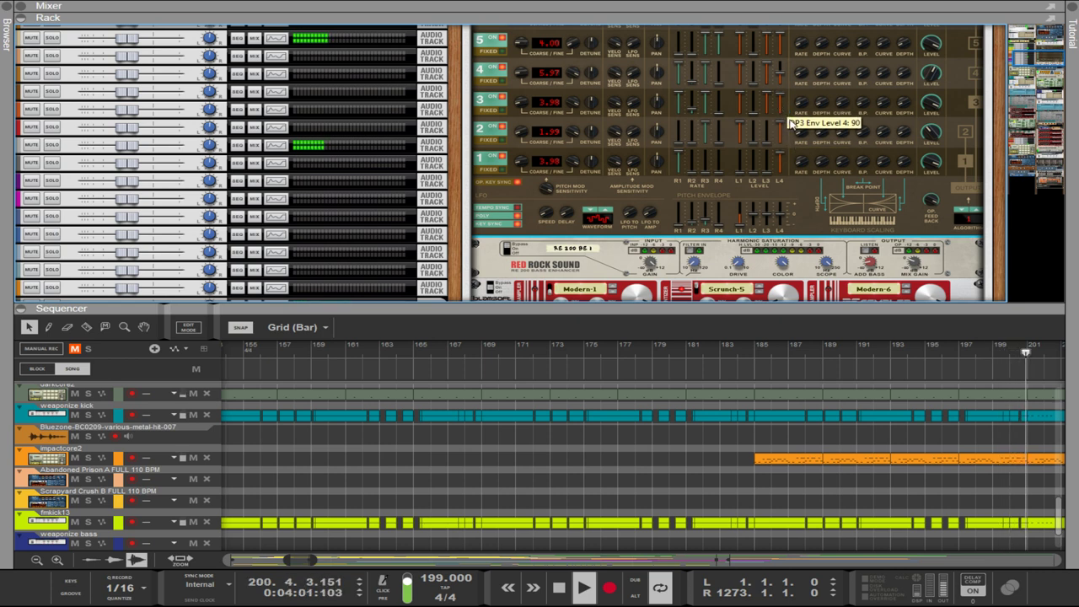
scroll(809, 131, up, 1)
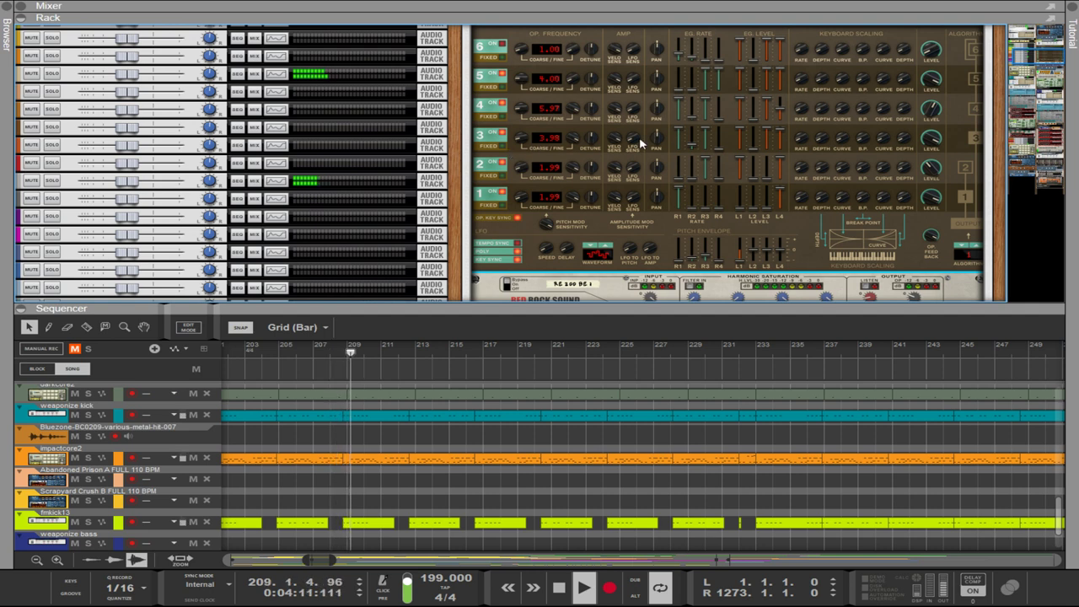
- On the PX7, set OP5 Fine to 6.55 and step OP5 Coarse down from 7.96 to 3.98
scroll(949, 221, down, 3)
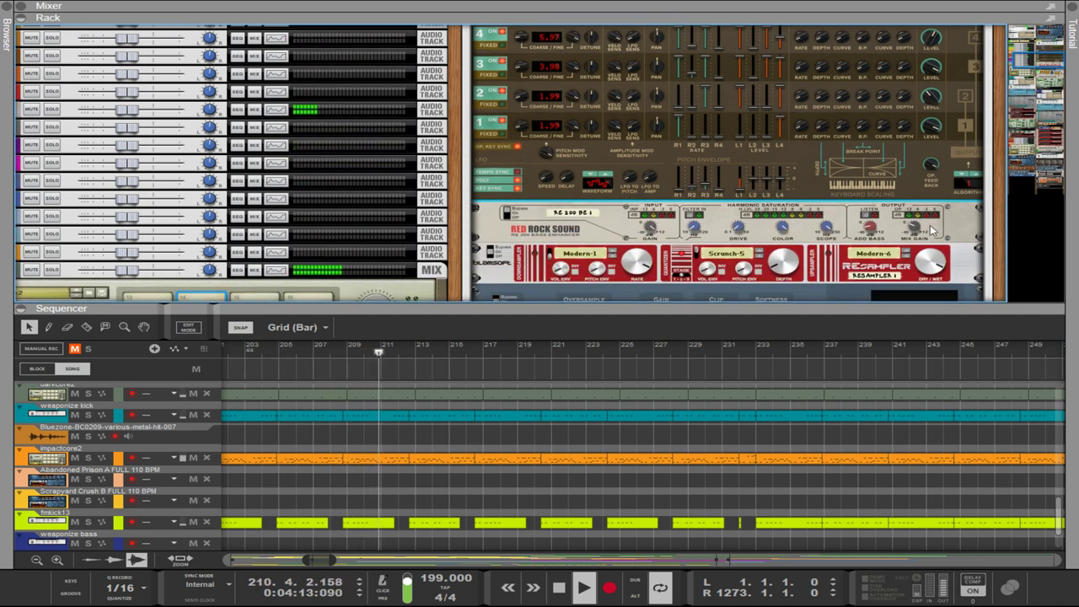
scroll(544, 84, up, 3)
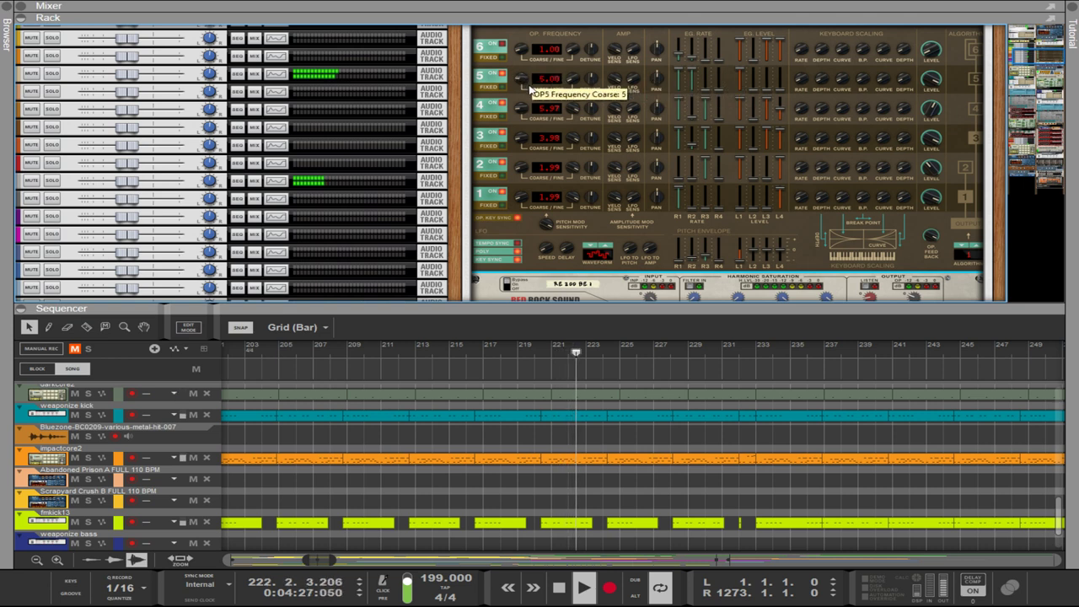
scroll(529, 85, down, 1)
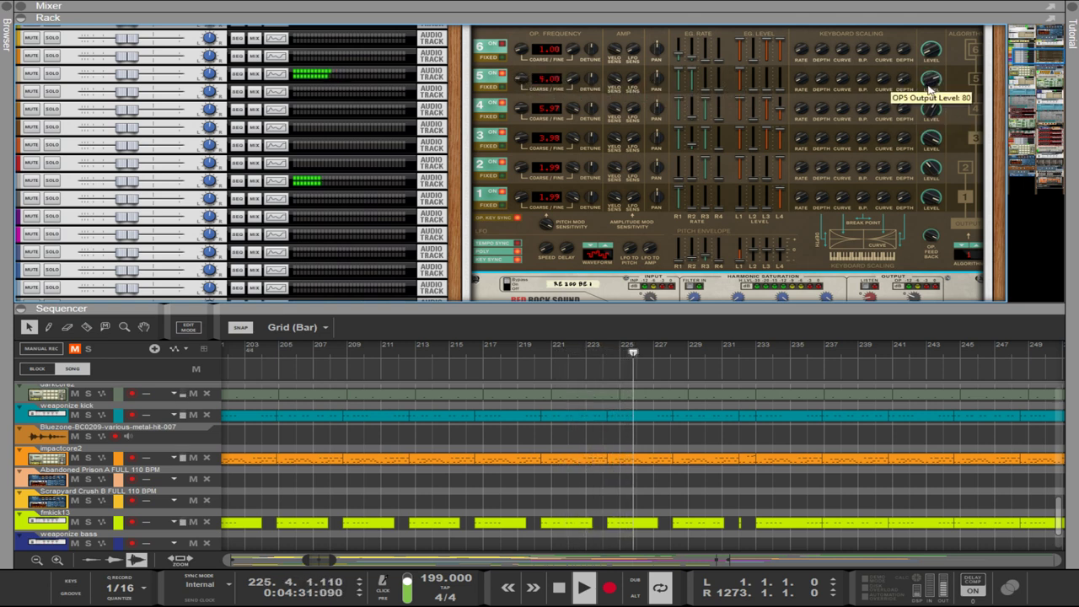
drag(576, 79, 528, 91)
drag(693, 72, 711, 139)
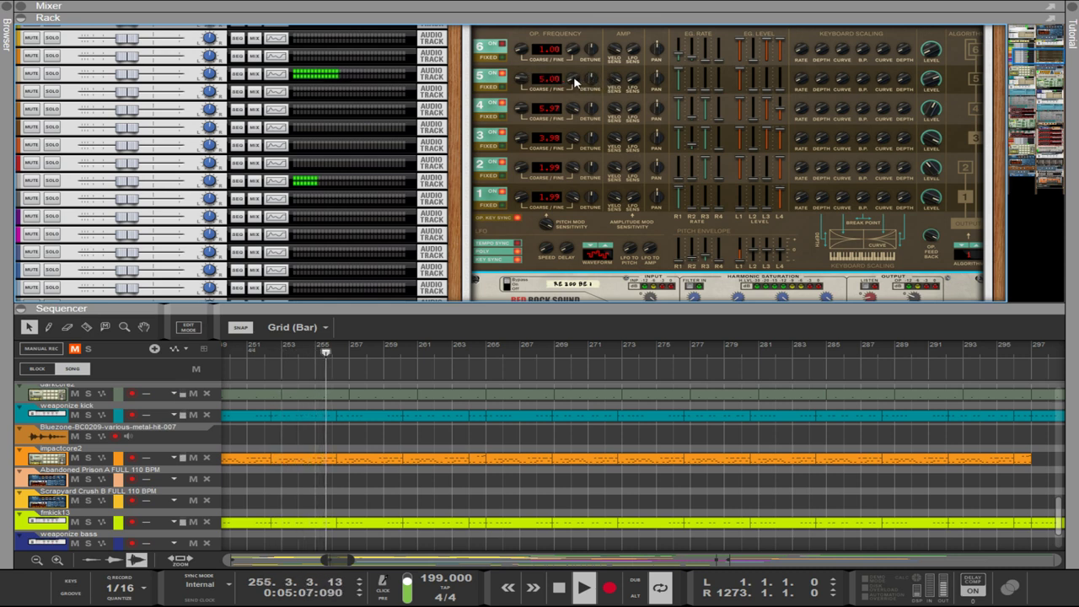
drag(576, 81, 578, 1)
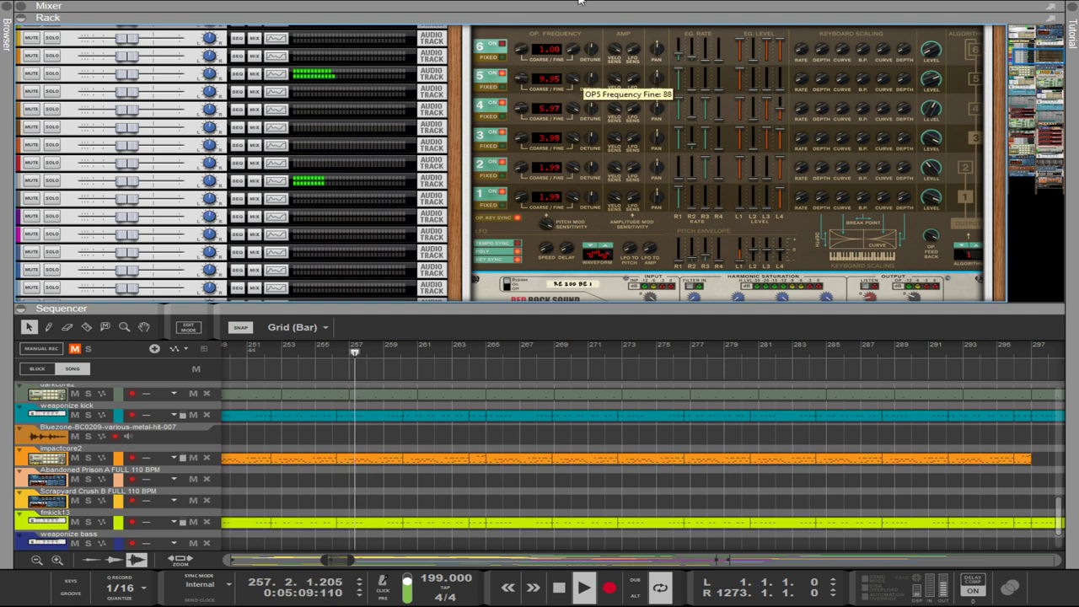
drag(524, 80, 528, 86)
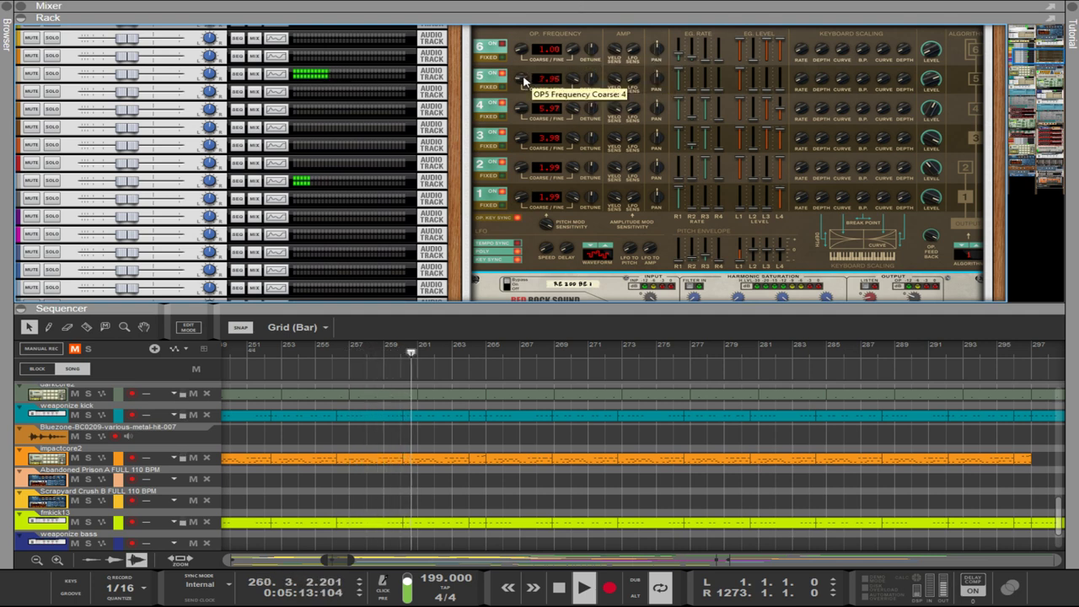
drag(524, 81, 525, 84)
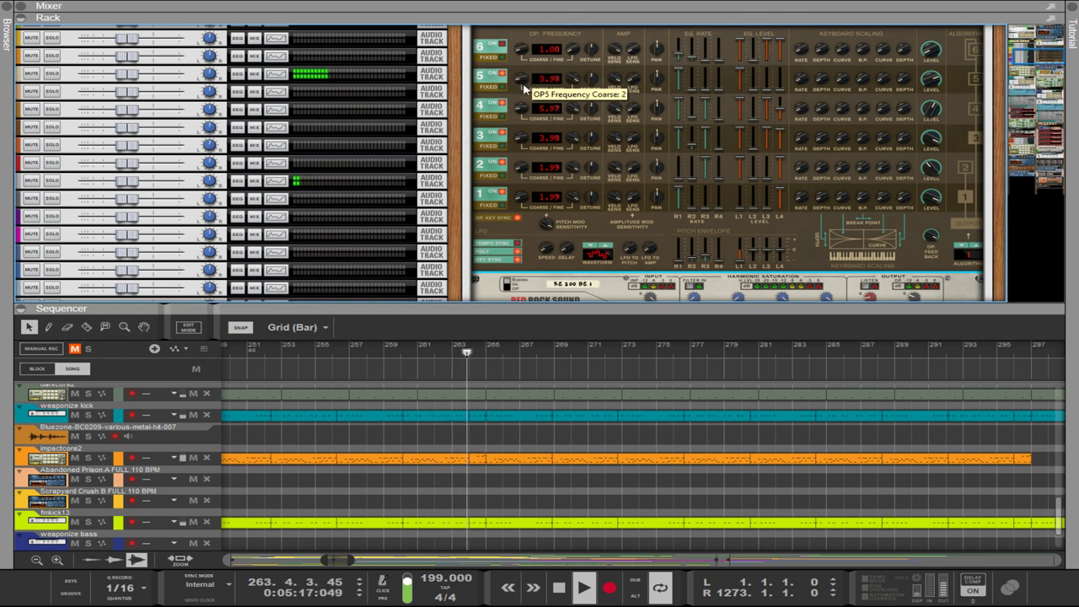
drag(523, 81, 524, 86)
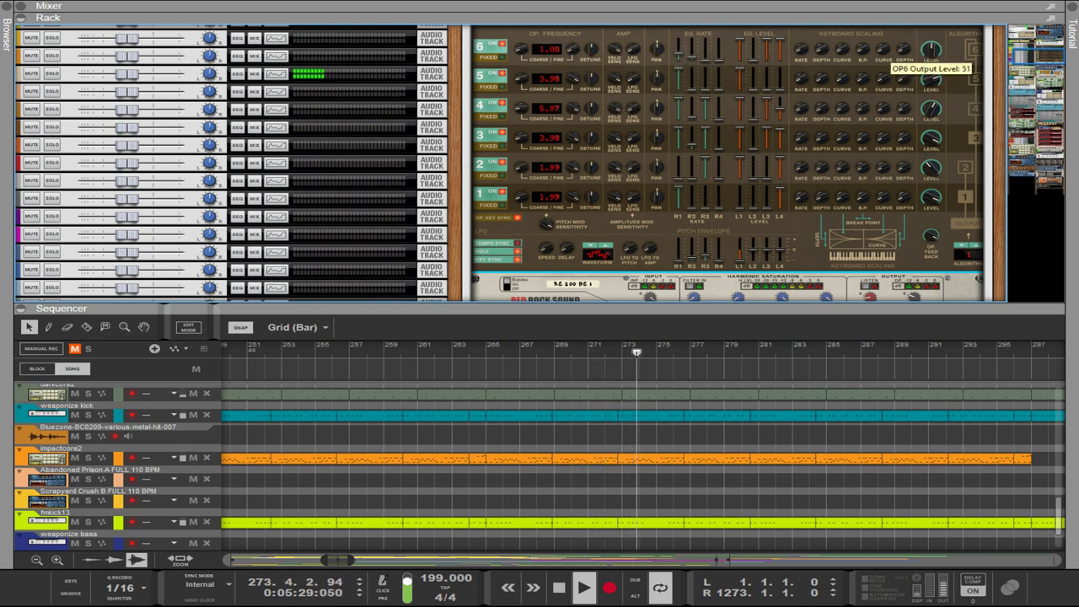
- Set PX7 operator 6's output level to 99, frequency to 0.50 and detune to -7
drag(930, 52, 931, 29)
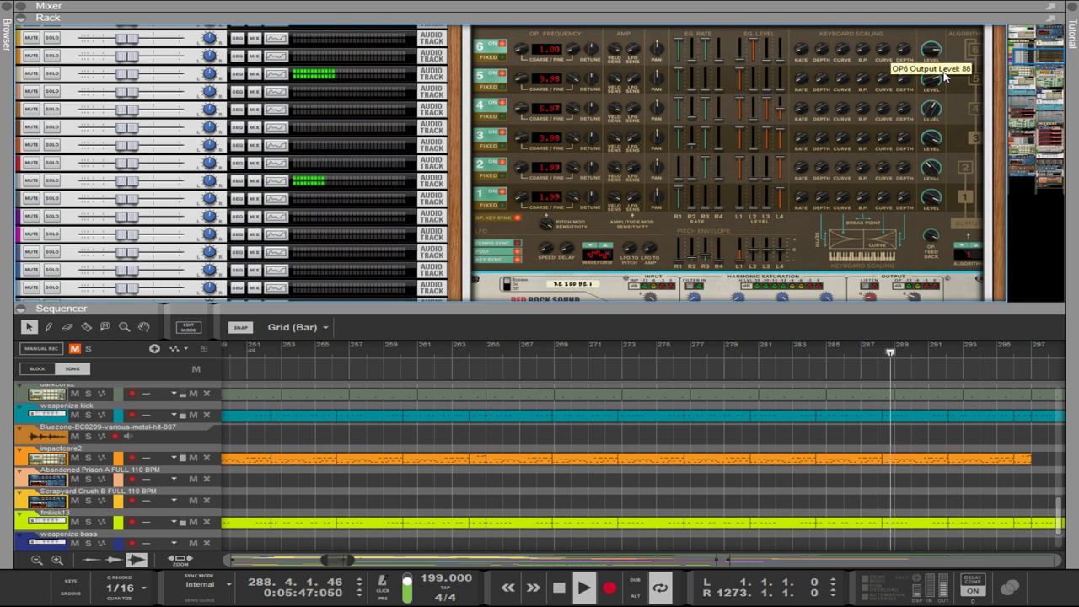
mouse_move(945, 81)
mouse_down()
mouse_move(945, 124)
mouse_move(939, 118)
mouse_move(923, 145)
mouse_move(928, 92)
mouse_up()
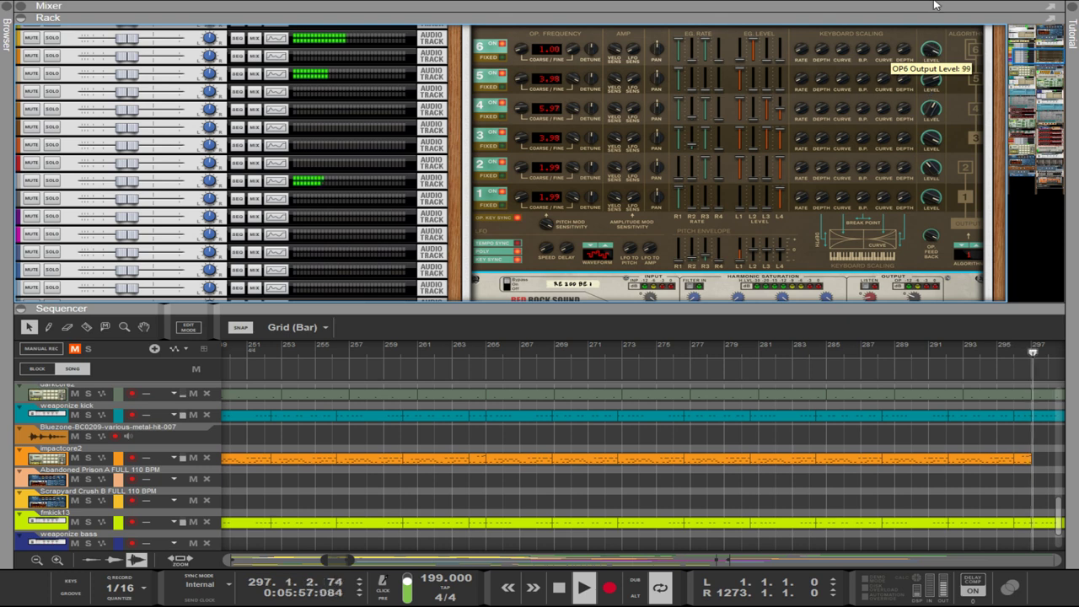
drag(934, 5, 933, 9)
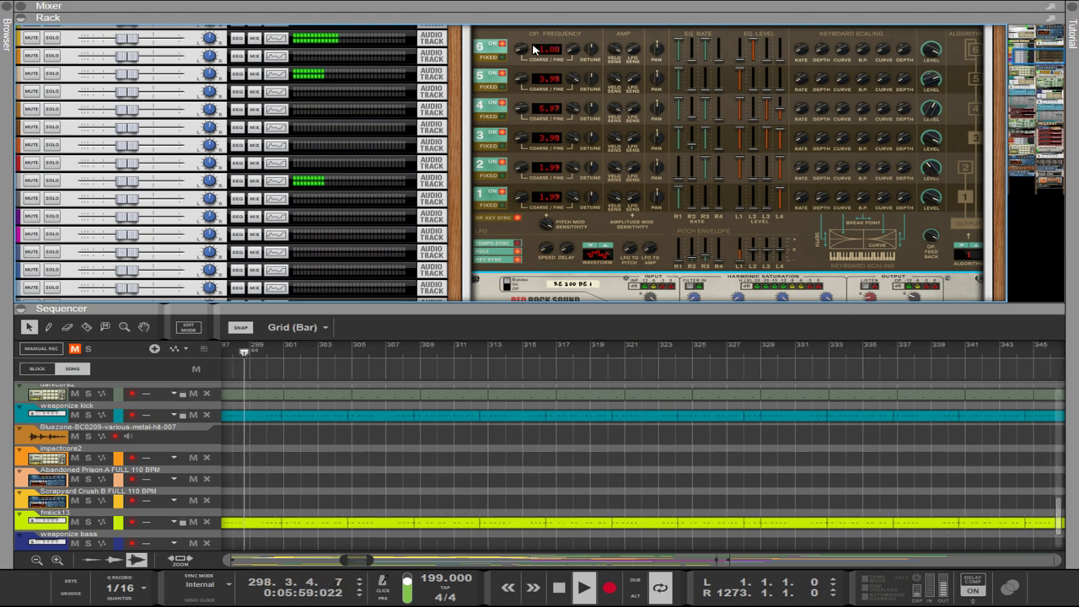
drag(533, 49, 539, 87)
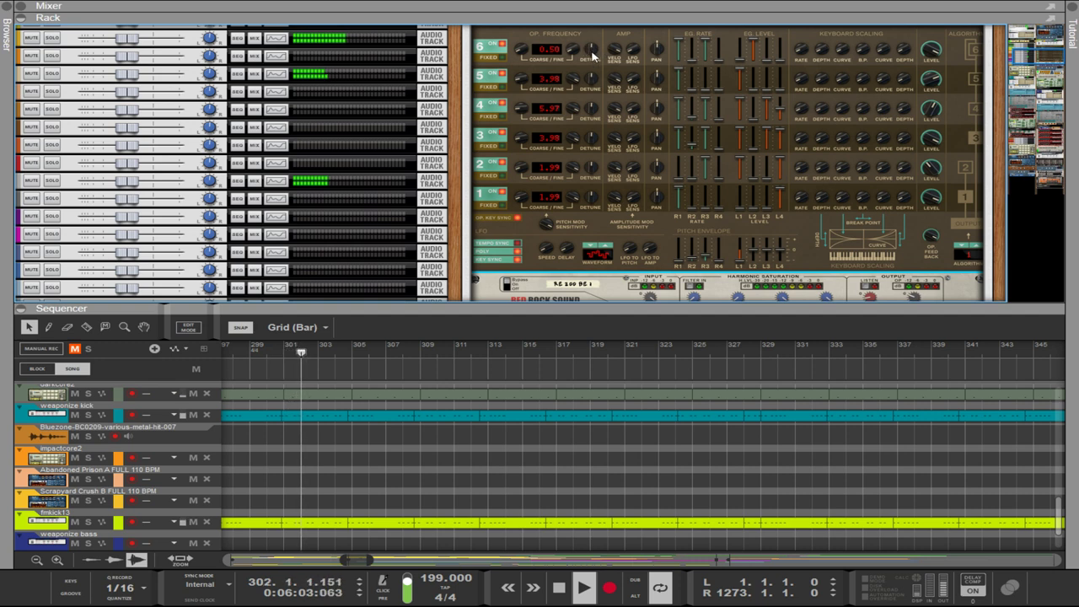
drag(594, 55, 604, 200)
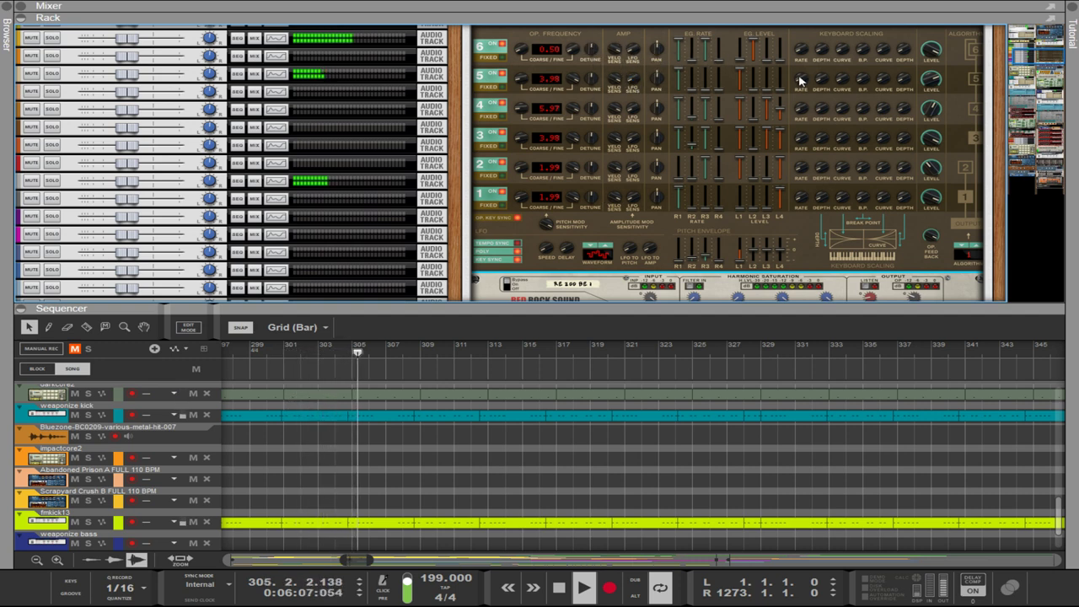
- Set operator 6's first envelope rate to 99 and first envelope level to 48
drag(687, 50, 685, 57)
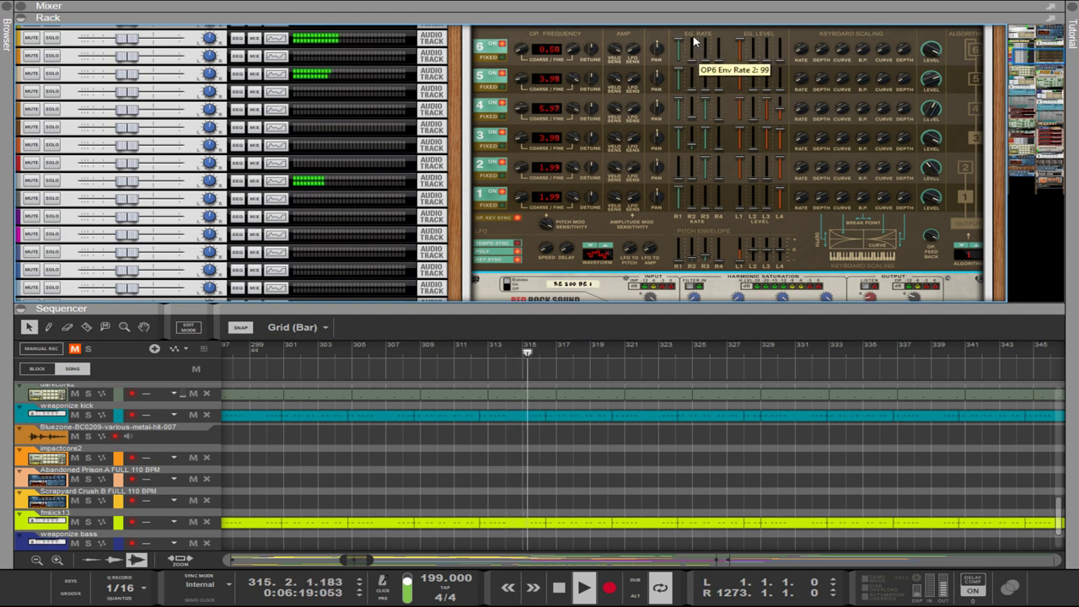
click(742, 53)
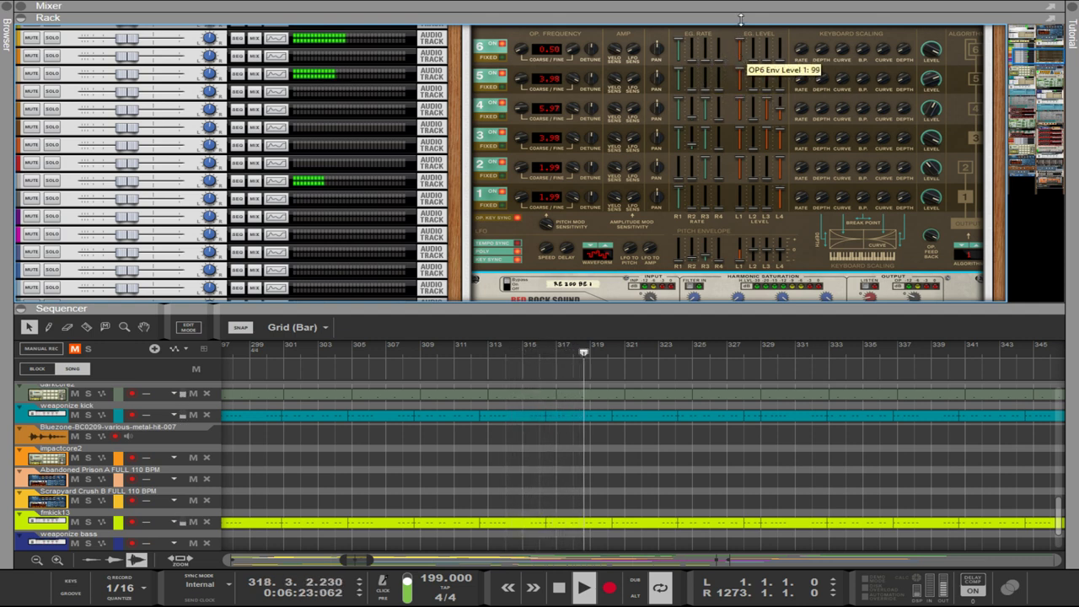
mouse_move(690, 54)
mouse_down()
mouse_move(696, 67)
mouse_move(699, 53)
mouse_move(688, 74)
mouse_up()
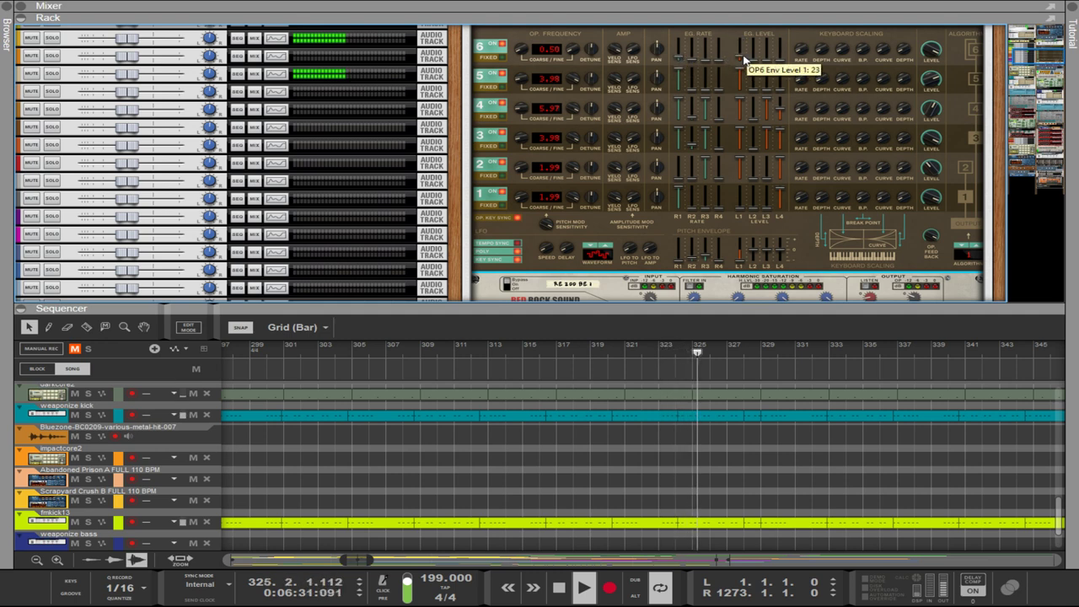
drag(744, 59, 776, 39)
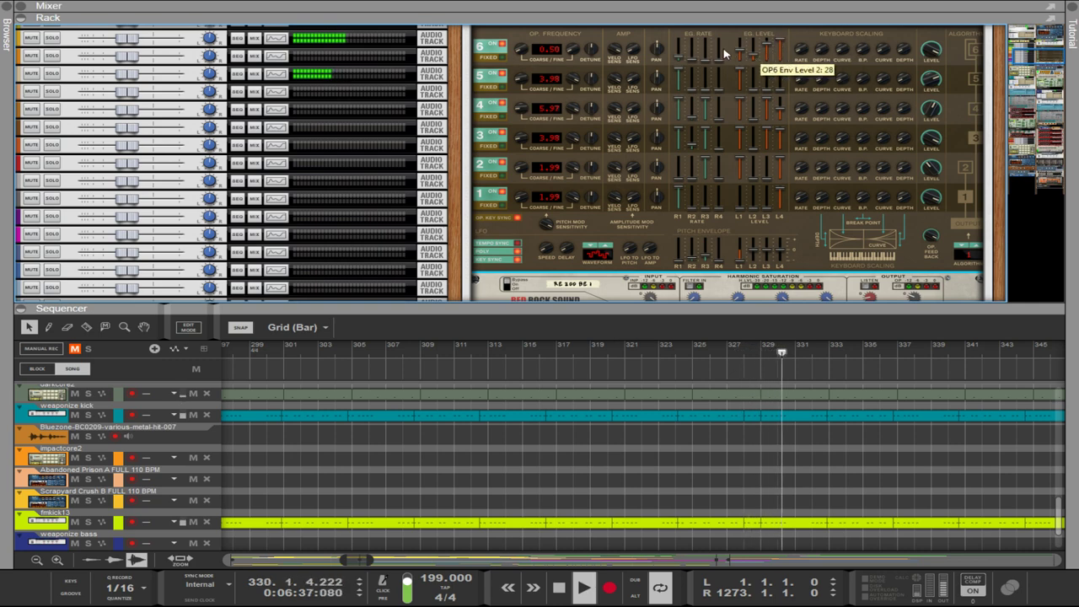
- Turn operator 6's output level back down to about 49
scroll(721, 28, up, 2)
scroll(717, 101, up, 2)
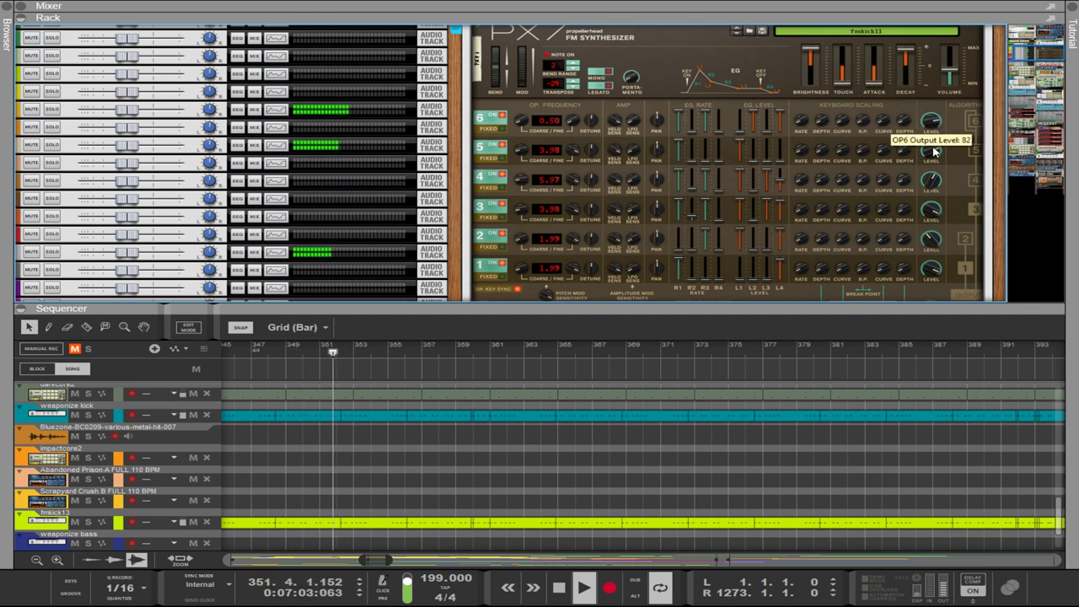
drag(934, 162, 930, 127)
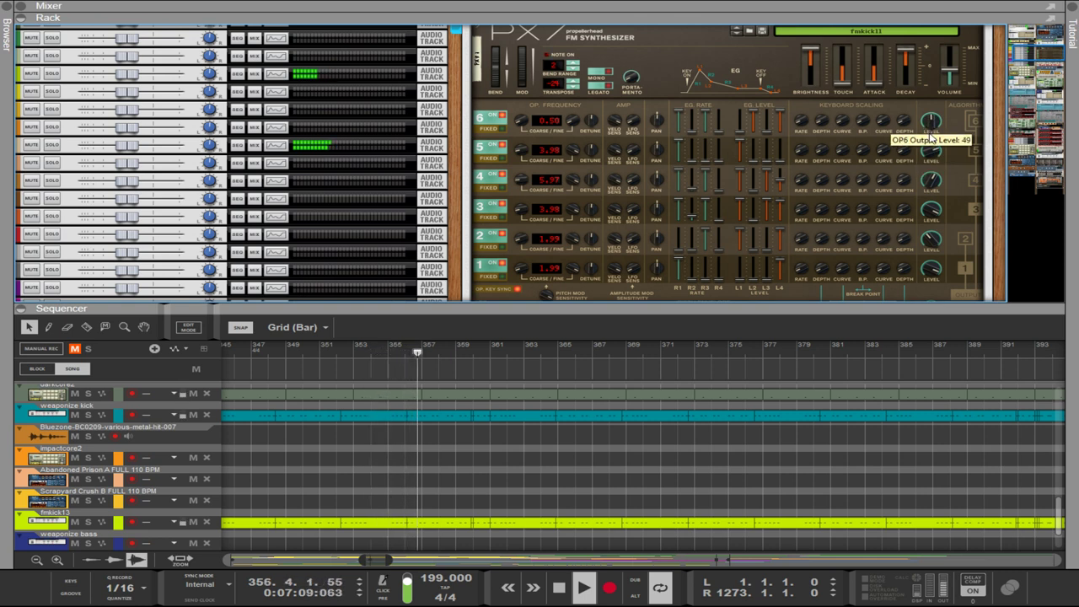
drag(931, 133, 931, 133)
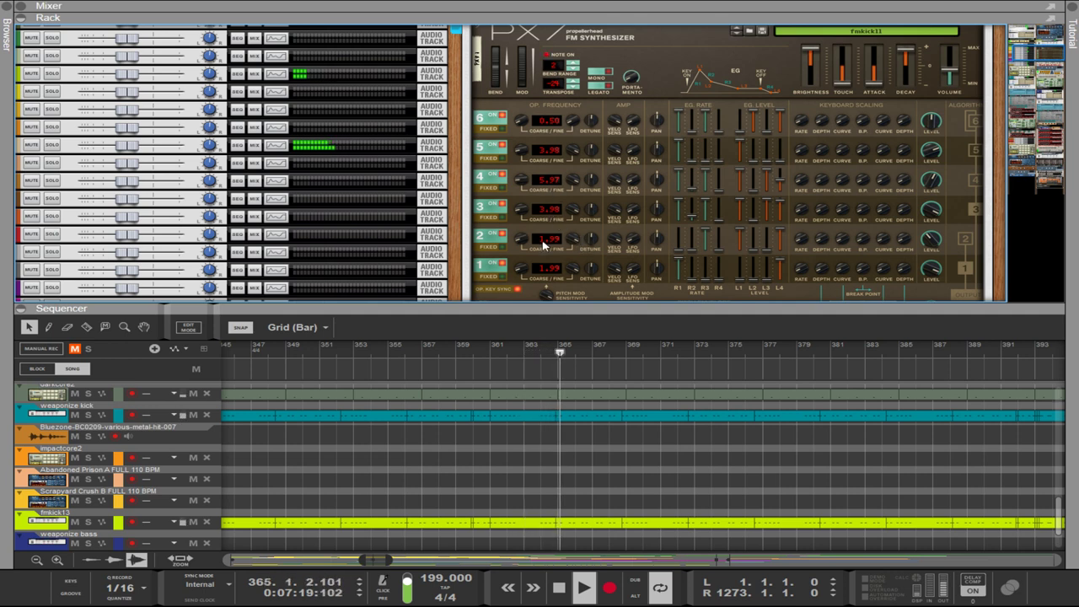
- Retune operator 2 to 2.00, operator 3 to 1.99 and operator 5 to 5.97
drag(582, 244, 565, 303)
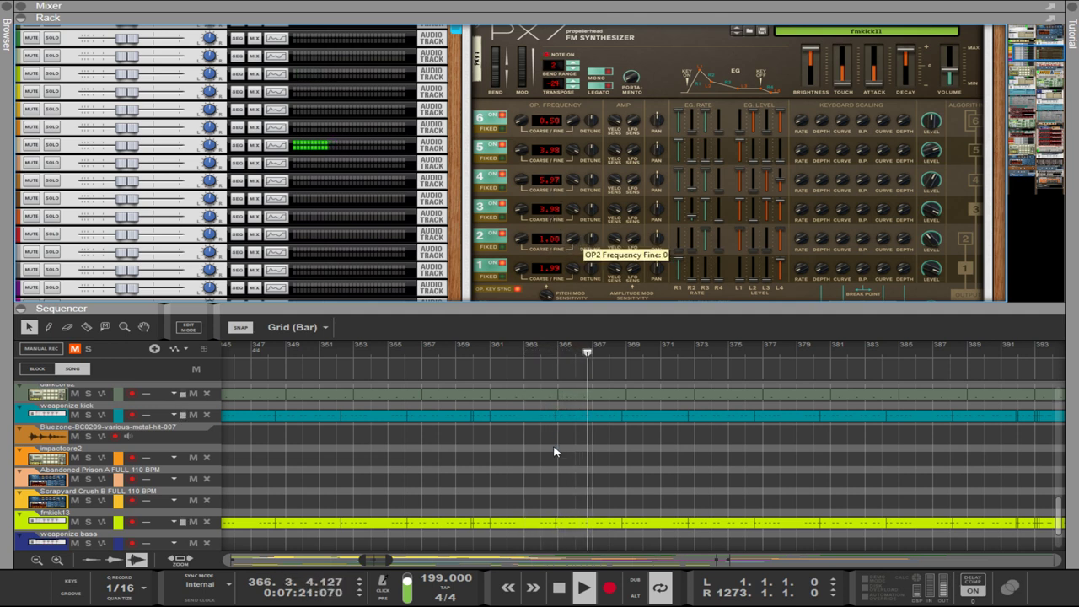
drag(515, 240, 513, 188)
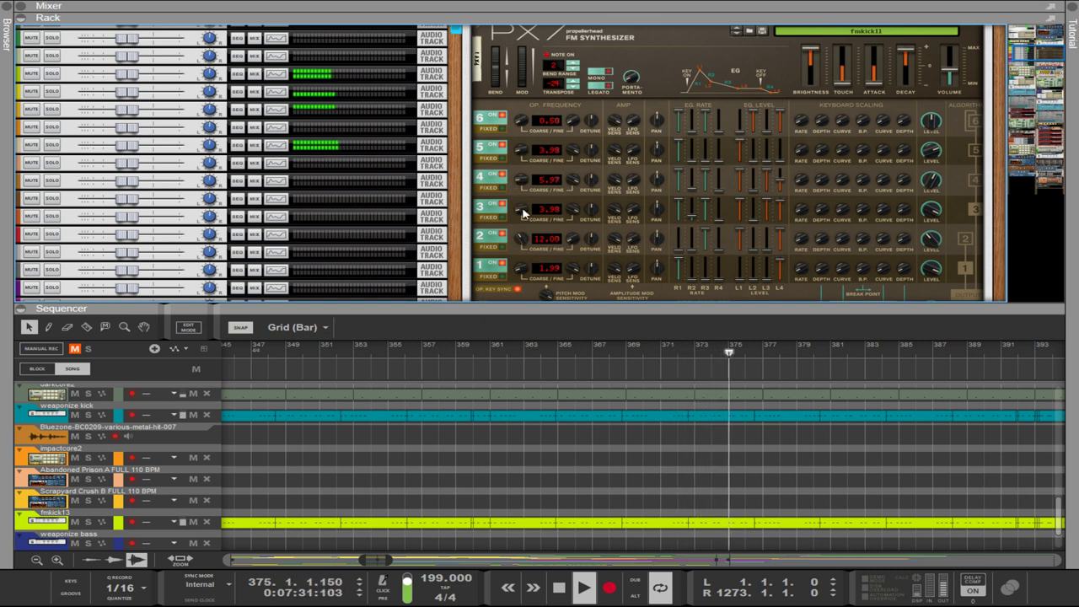
drag(520, 208, 524, 218)
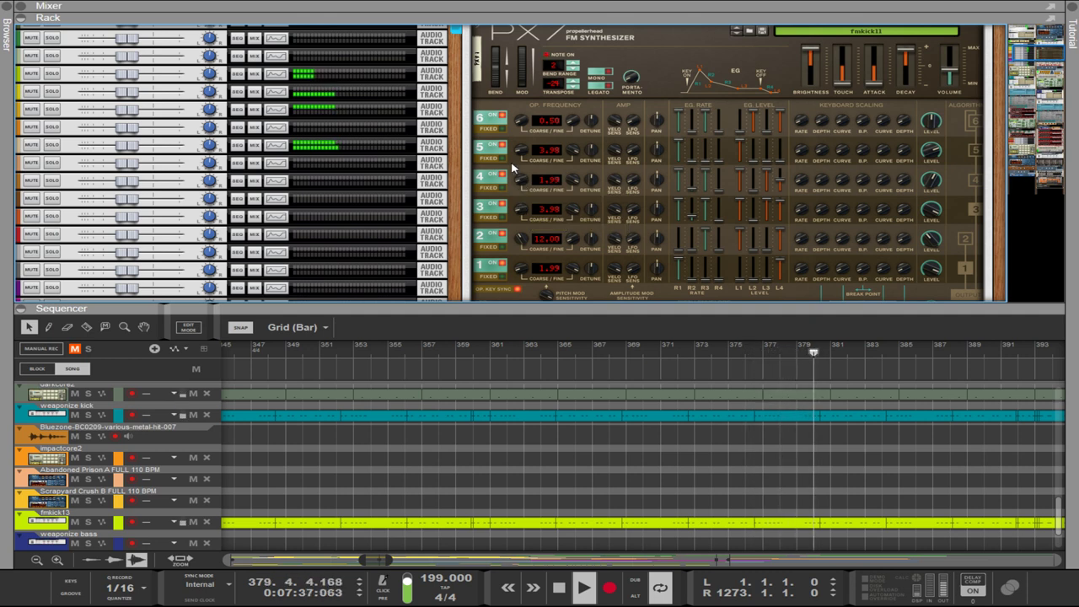
drag(523, 150, 519, 146)
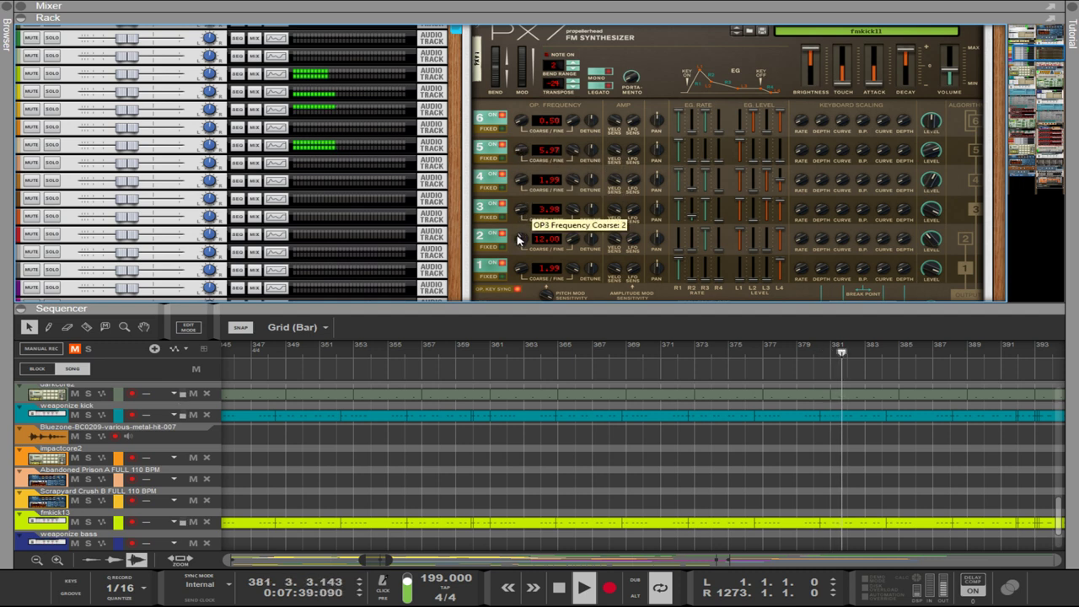
- Settle operator 1 at 1.00 and bring operator 2 back to 2.00
drag(523, 268, 526, 292)
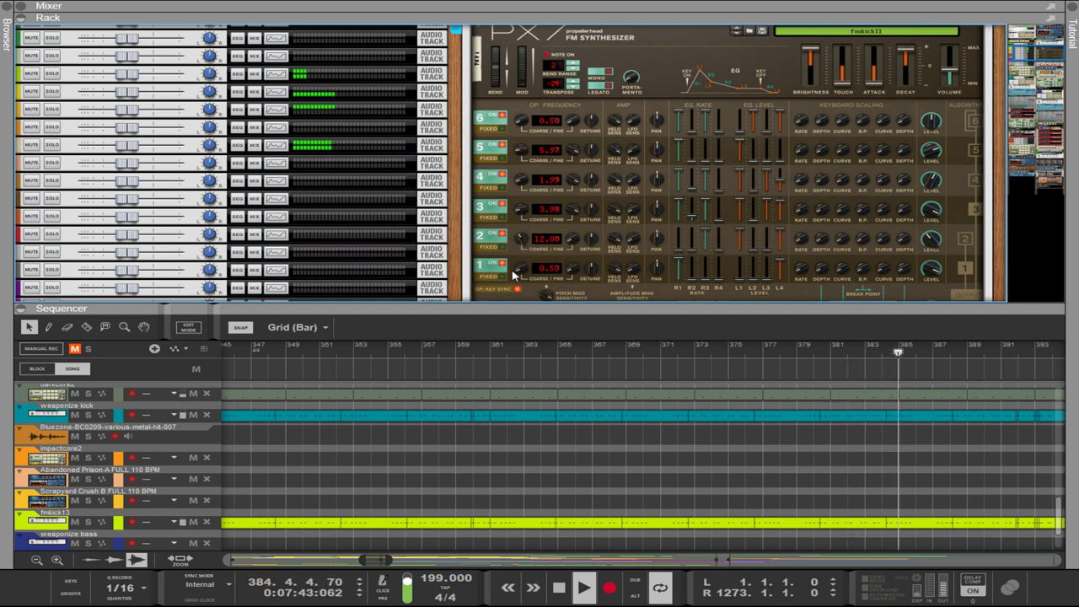
drag(512, 275, 518, 262)
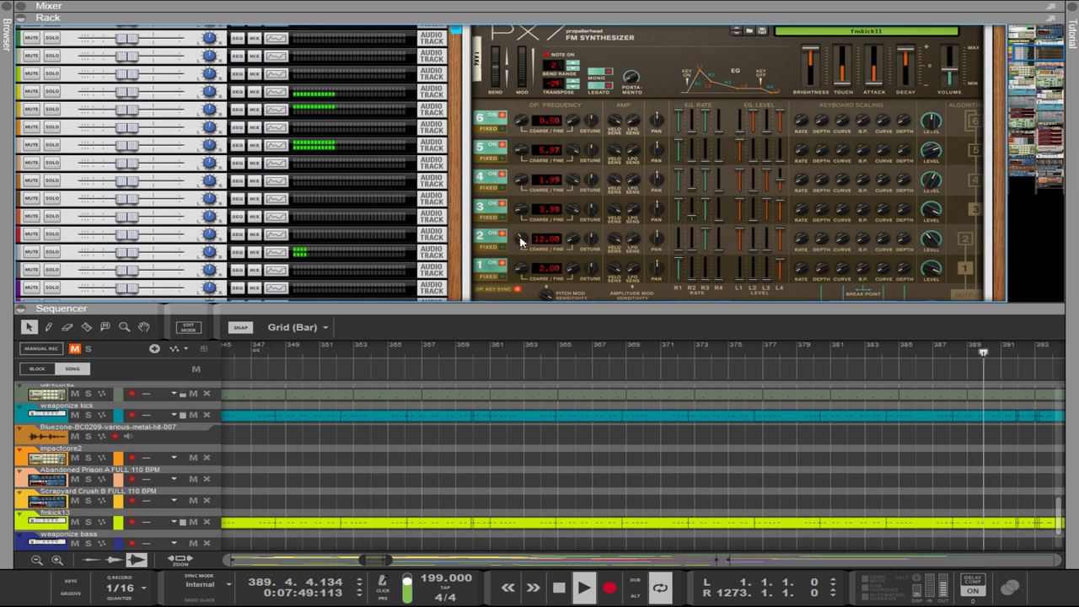
drag(513, 247, 520, 281)
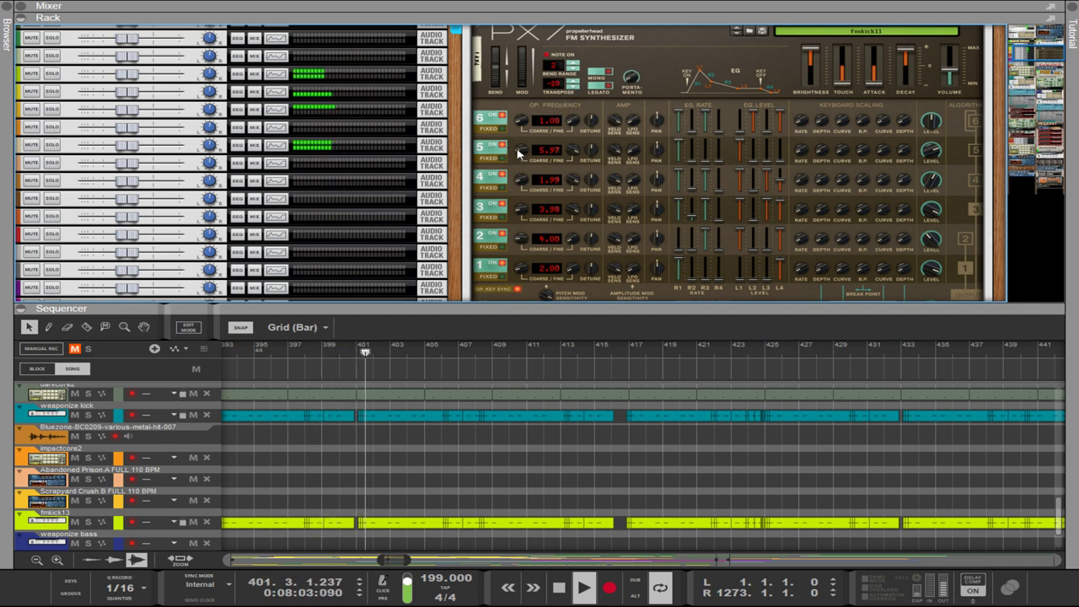
drag(521, 241, 521, 250)
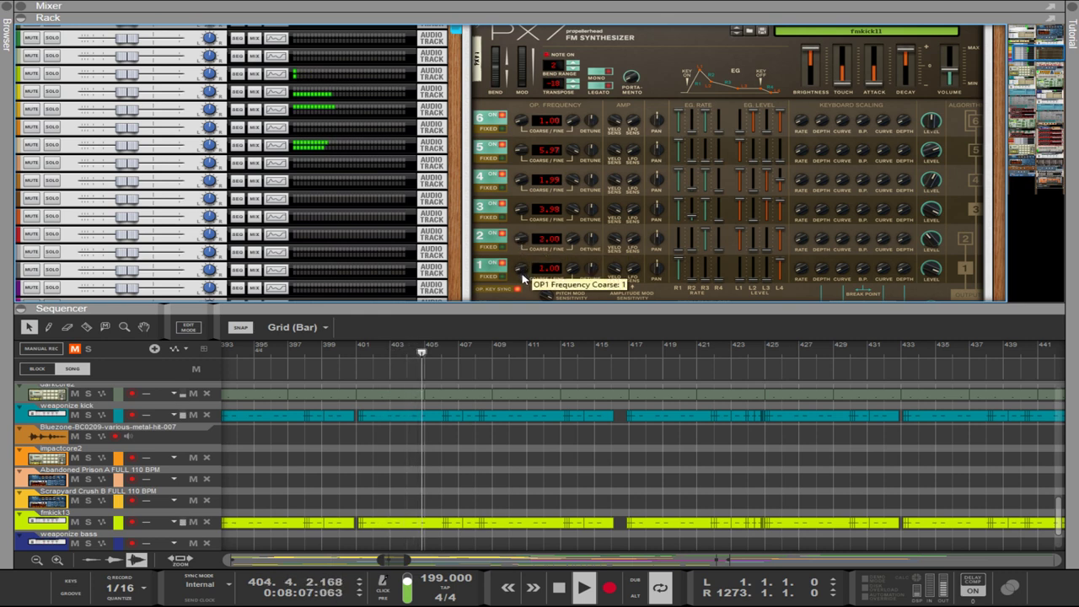
- Pull the kick patch's Brightness fader way down
scroll(522, 274, down, 1)
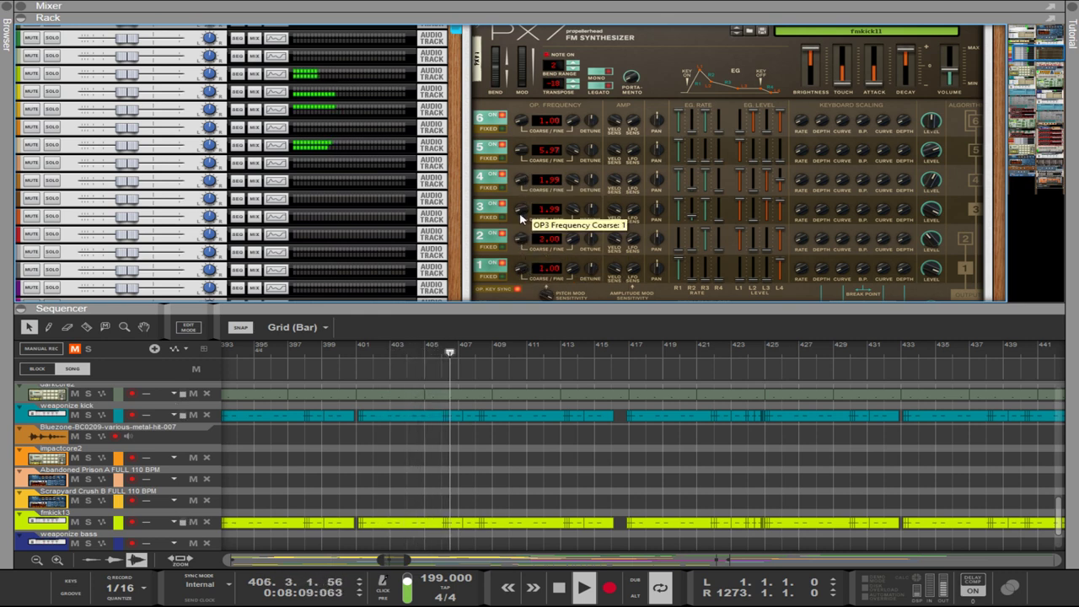
scroll(522, 213, down, 2)
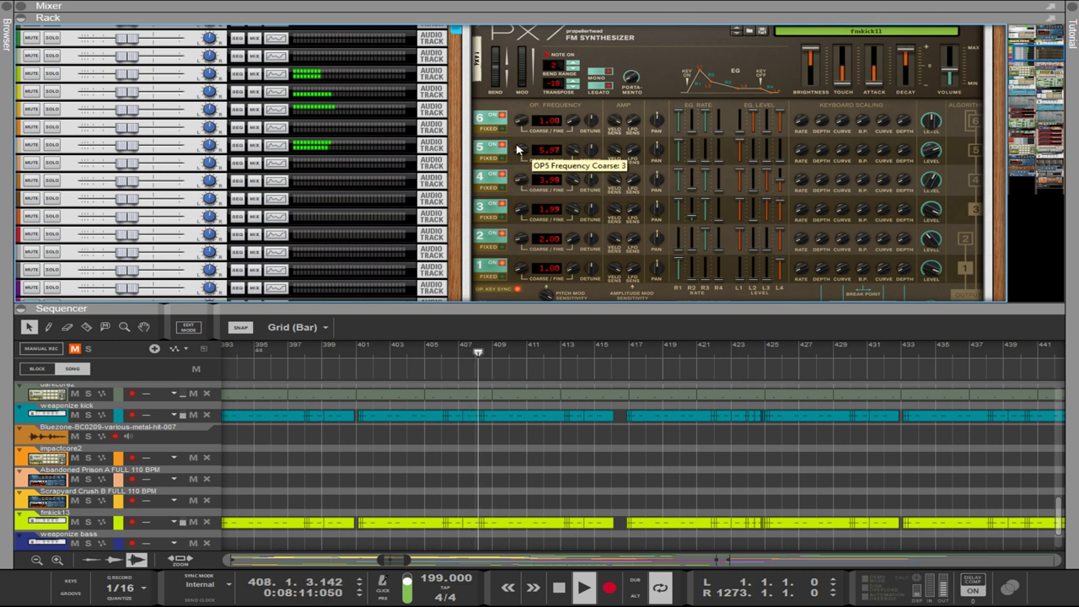
scroll(518, 152, down, 1)
scroll(519, 121, up, 1)
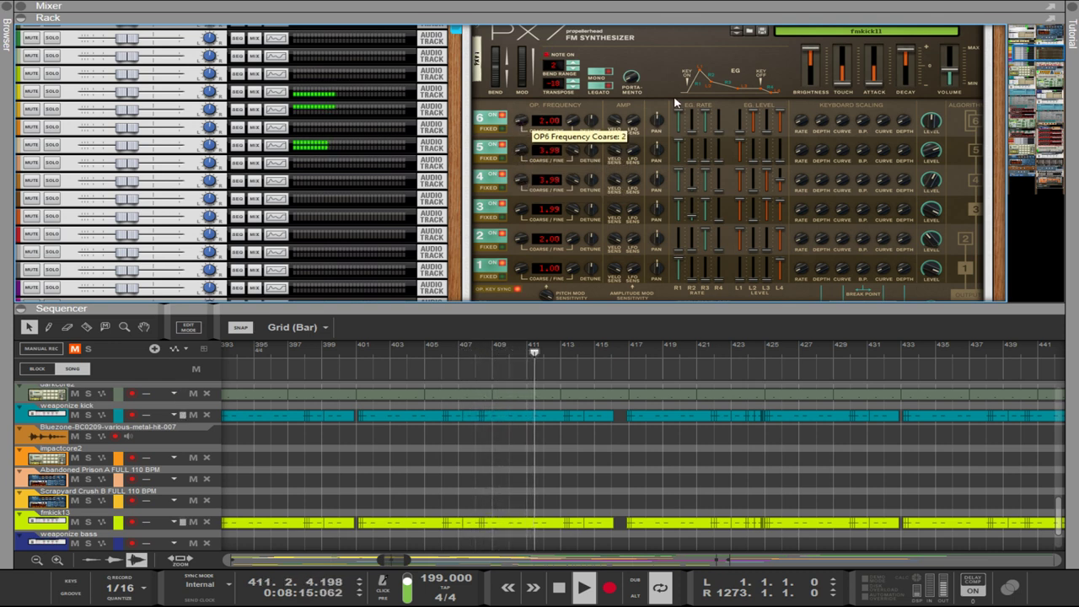
click(809, 66)
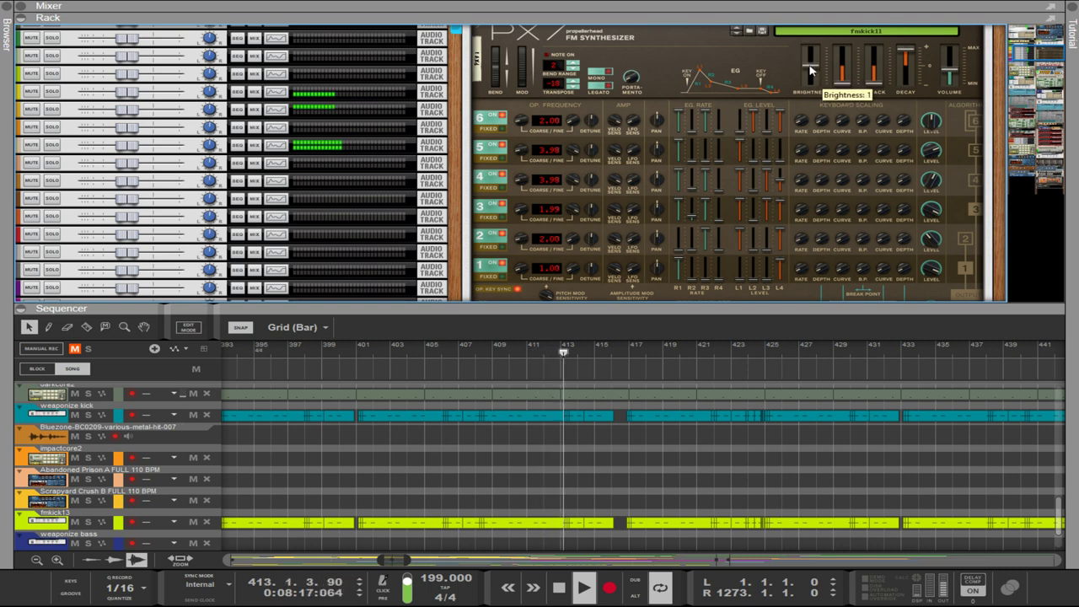
- Push Brightness back near maximum and lengthen the kick's Decay from 36 to 46
scroll(809, 70, up, 5)
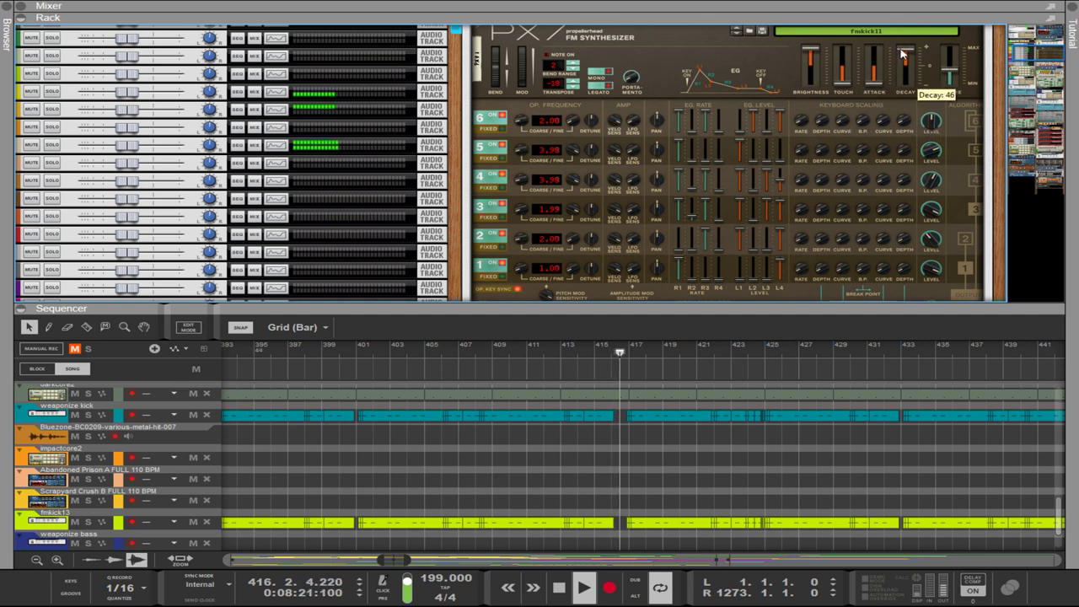
scroll(905, 56, up, 2)
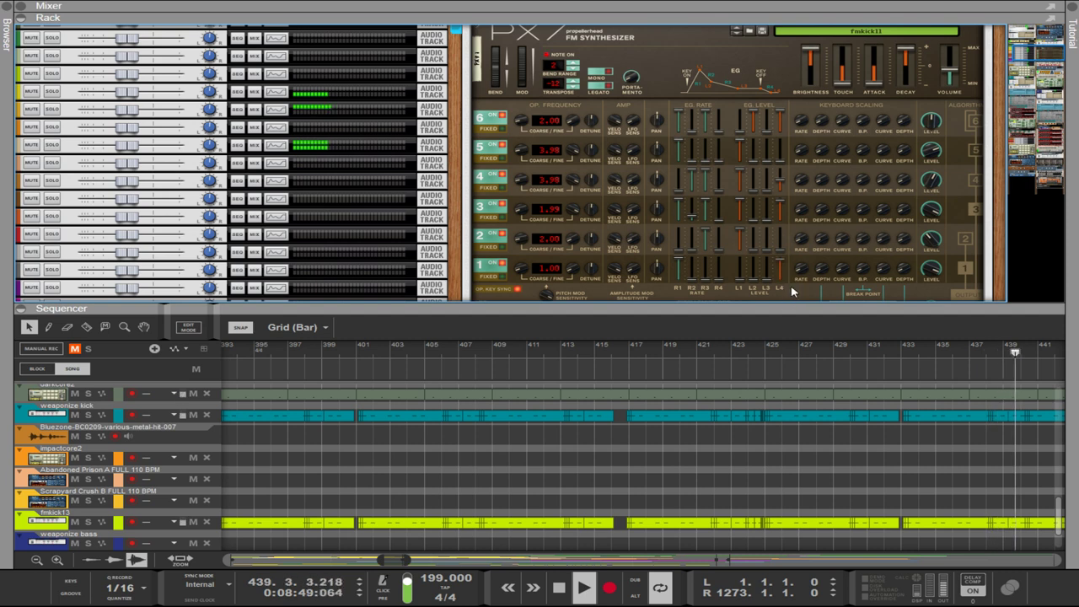
scroll(774, 221, down, 3)
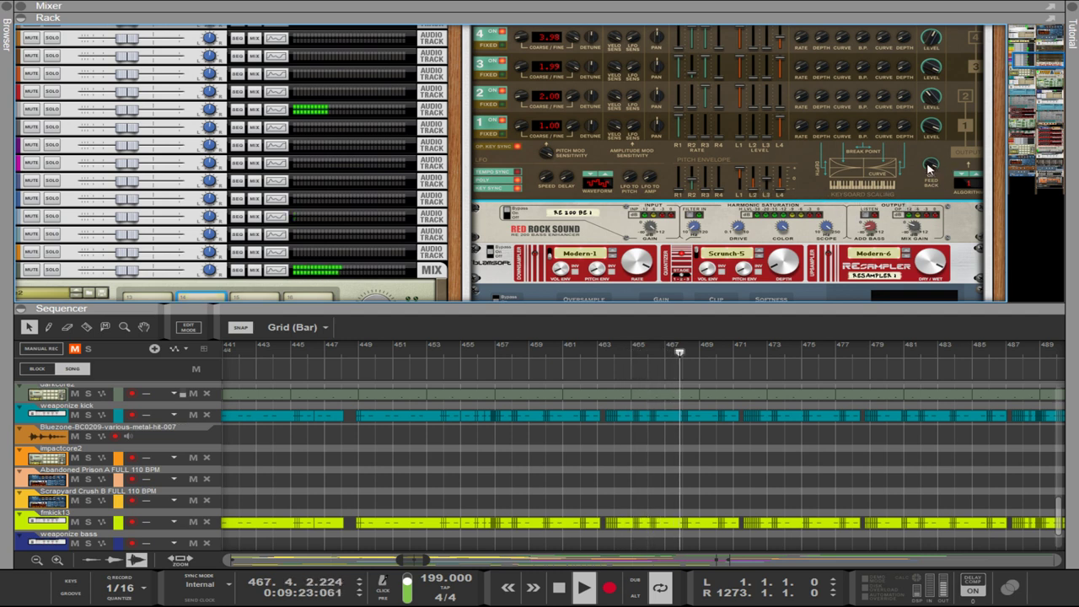
- Lower operator 5's and operator 4's Coarse frequency to 0.99
scroll(724, 188, up, 1)
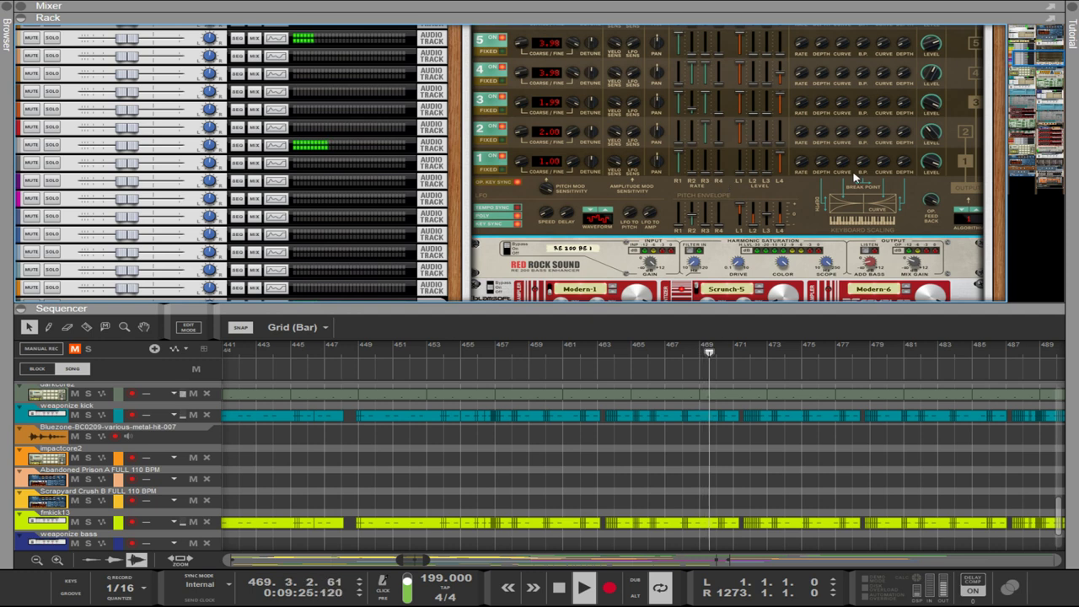
scroll(854, 177, up, 2)
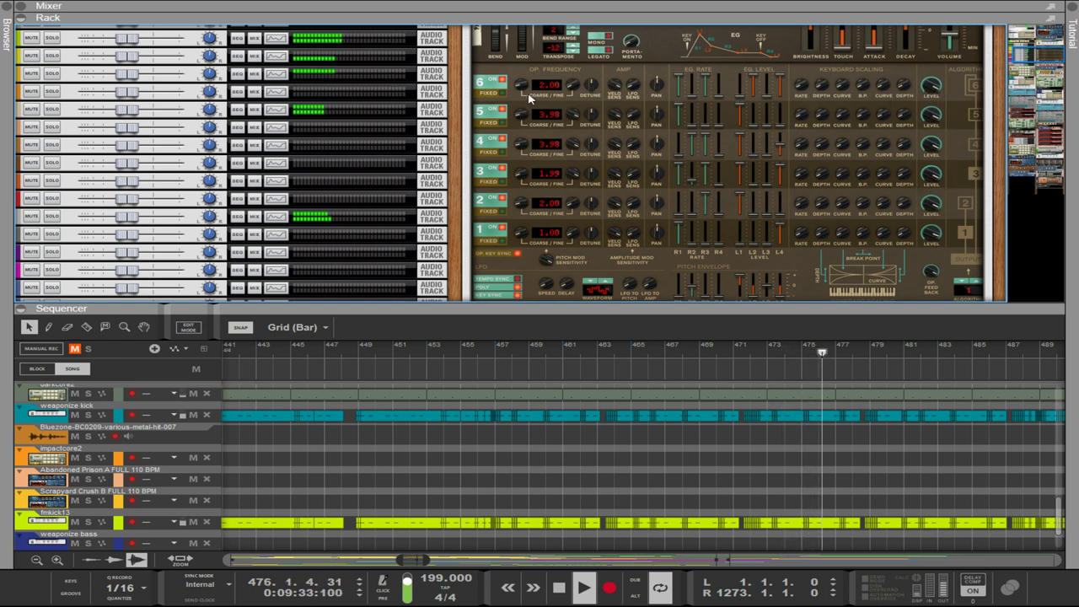
drag(523, 111, 523, 194)
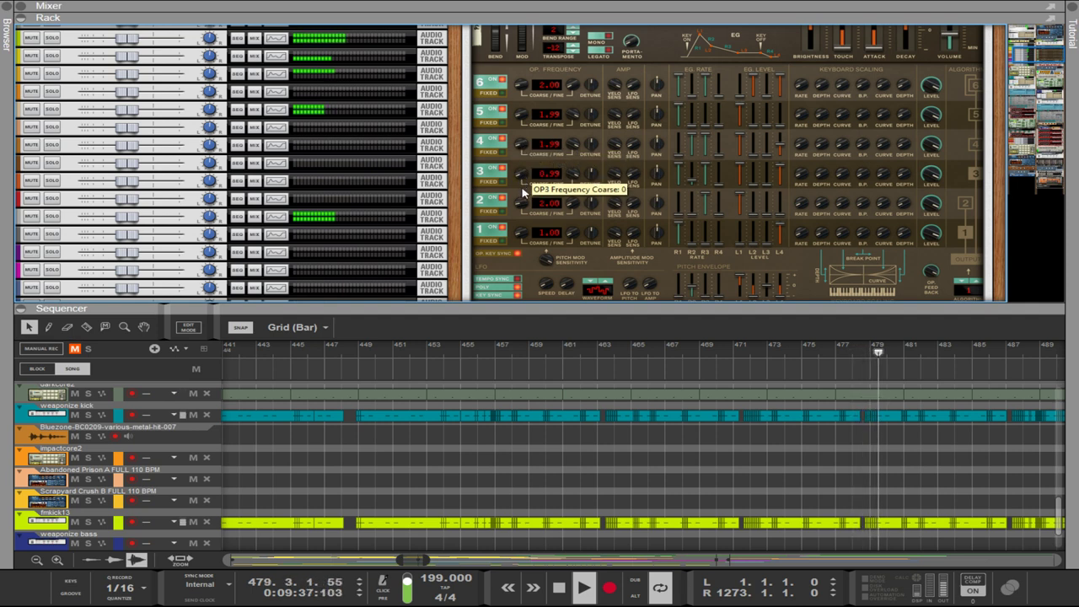
scroll(524, 206, down, 2)
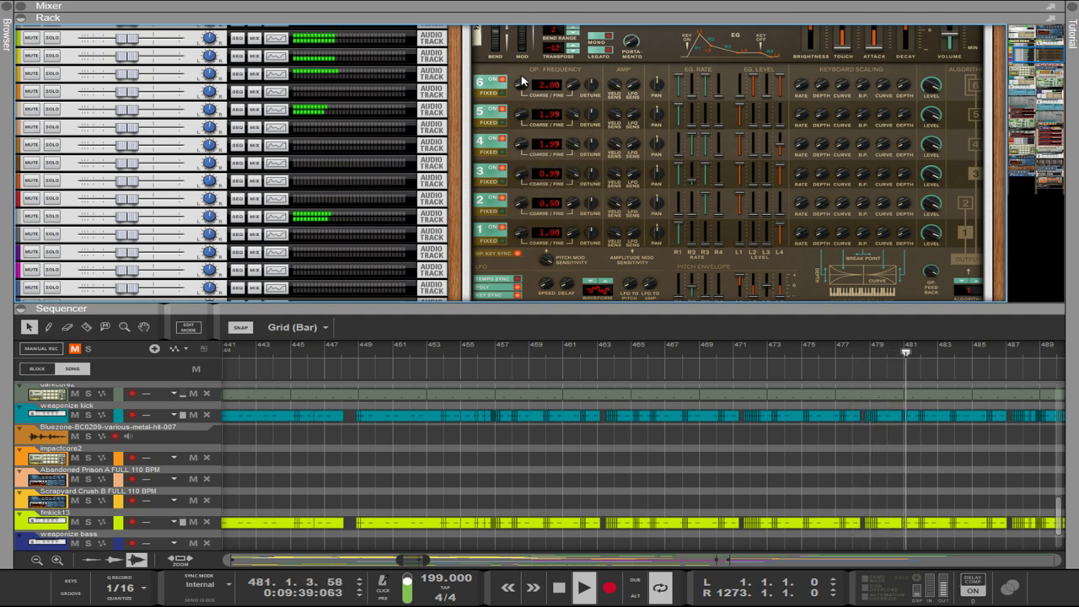
scroll(521, 82, down, 2)
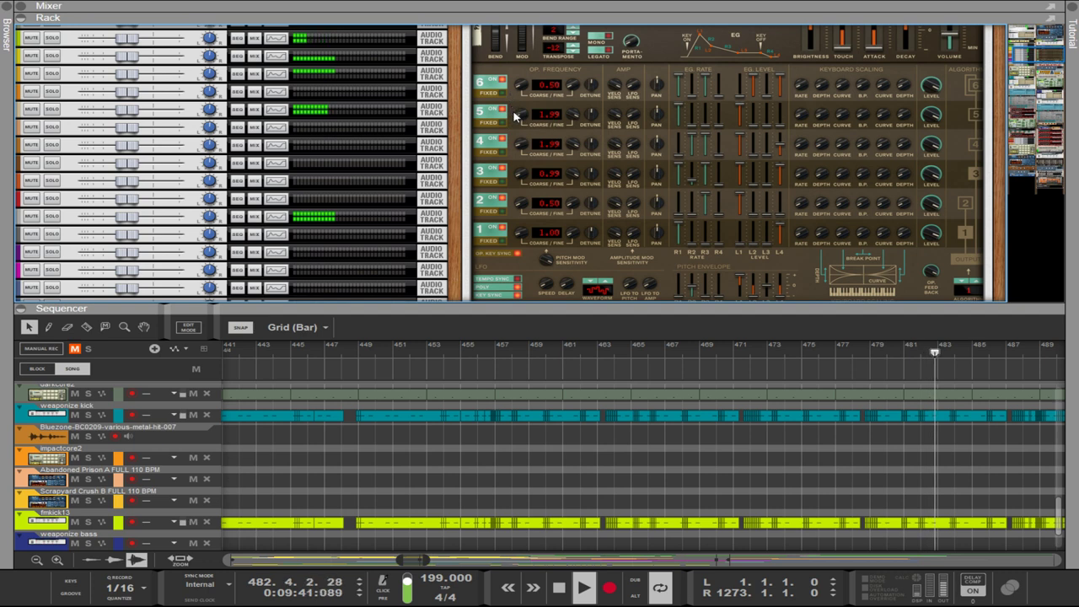
drag(520, 115, 525, 224)
drag(521, 145, 520, 34)
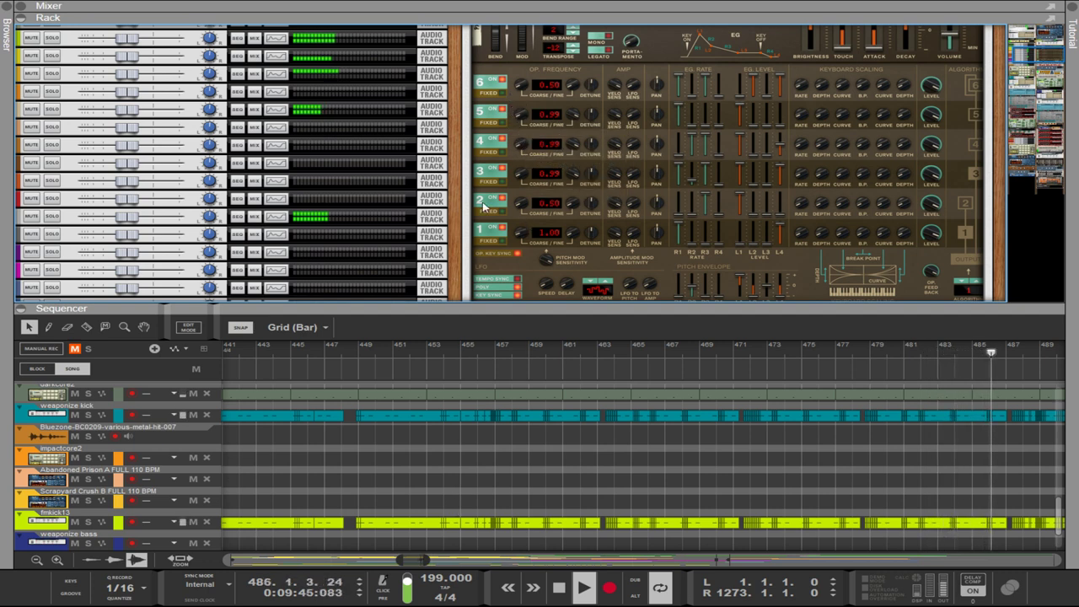
- Transpose the kick patch down to -24 and drag the Rack/Sequencer divider lower
scroll(519, 170, up, 1)
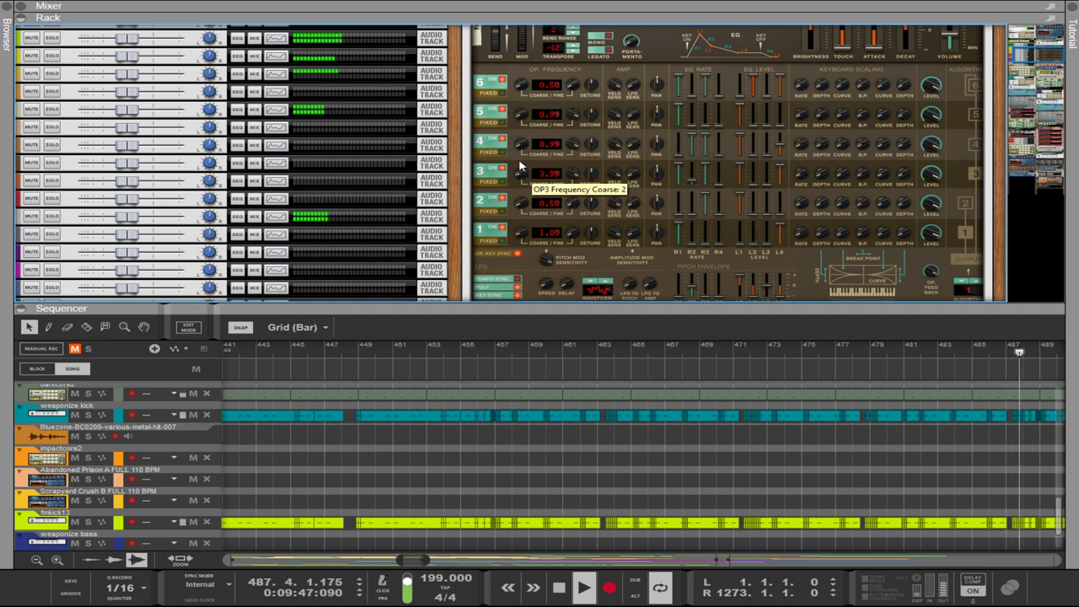
scroll(518, 229, up, 2)
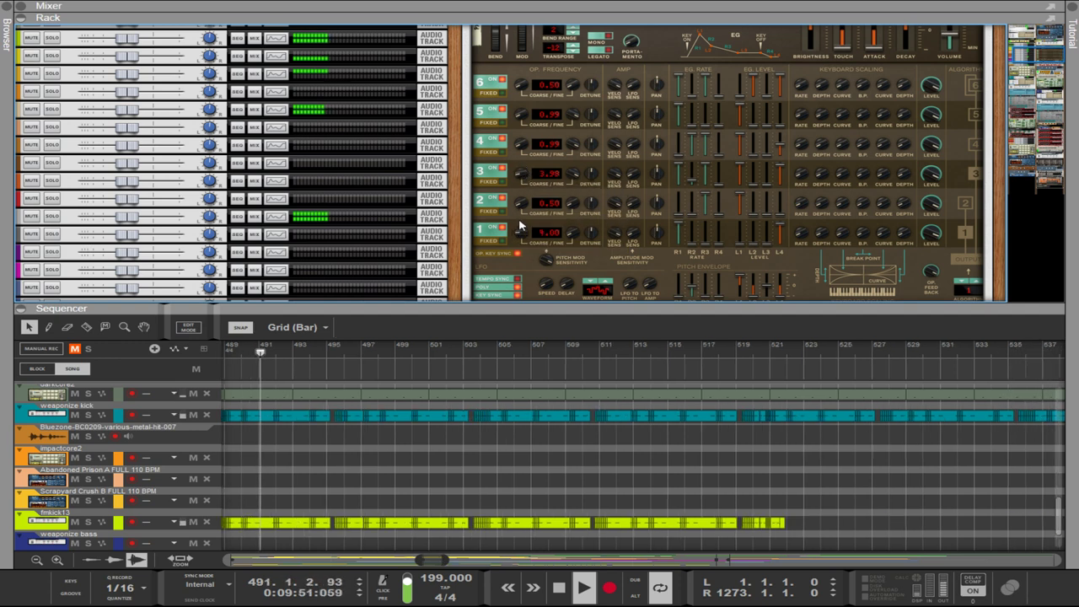
scroll(521, 234, down, 1)
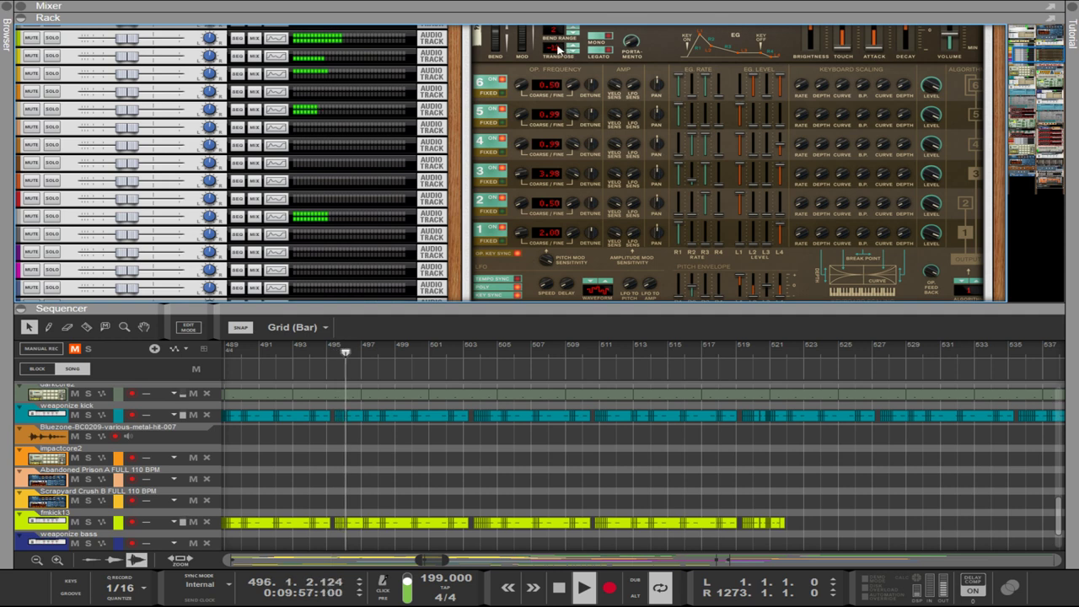
drag(556, 47, 555, 33)
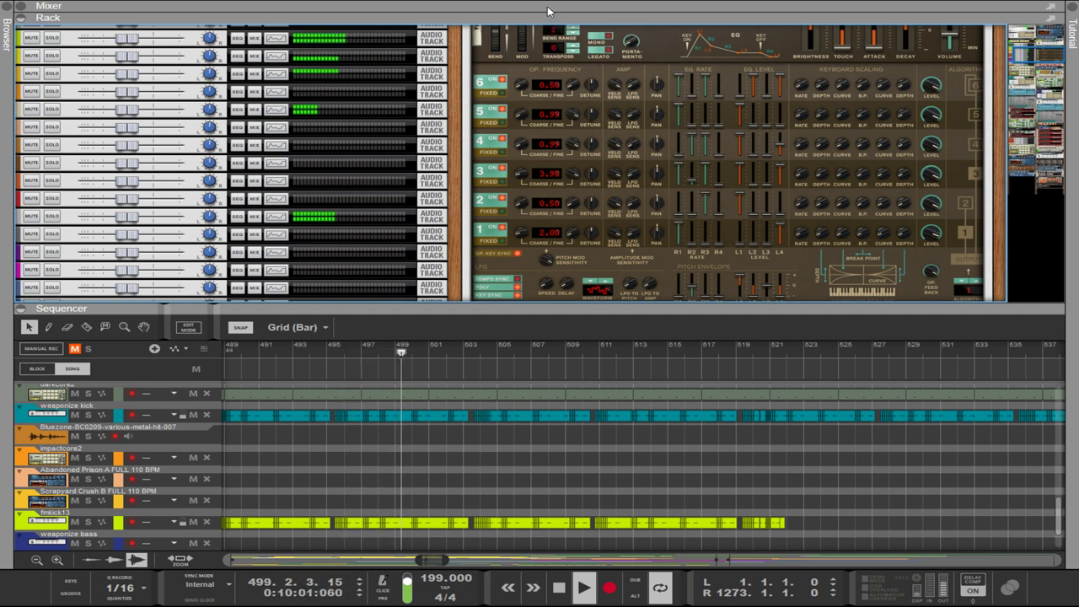
drag(555, 44, 554, 218)
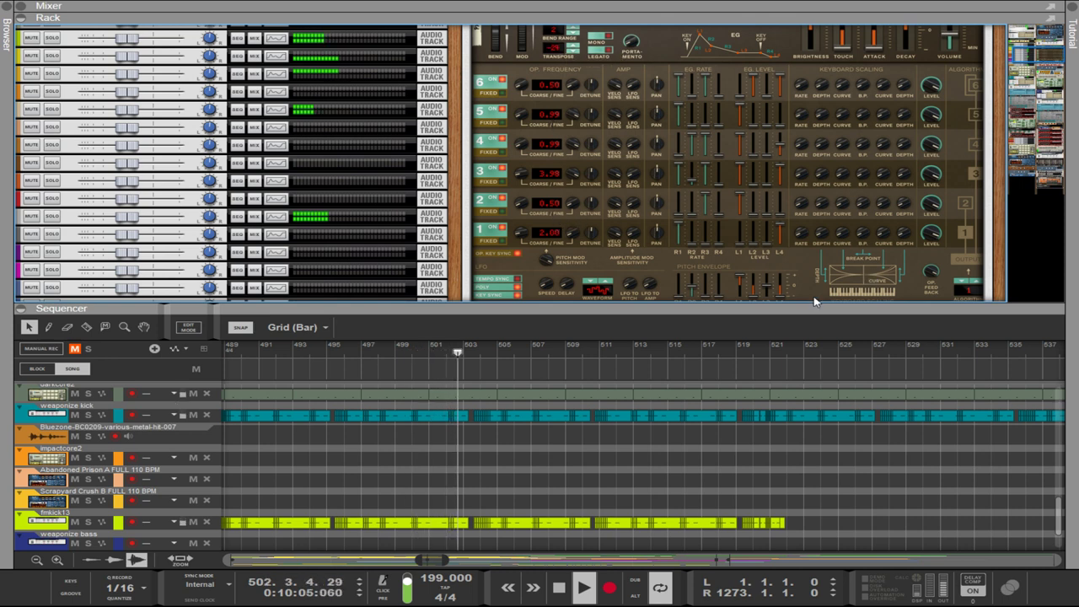
drag(800, 307, 795, 357)
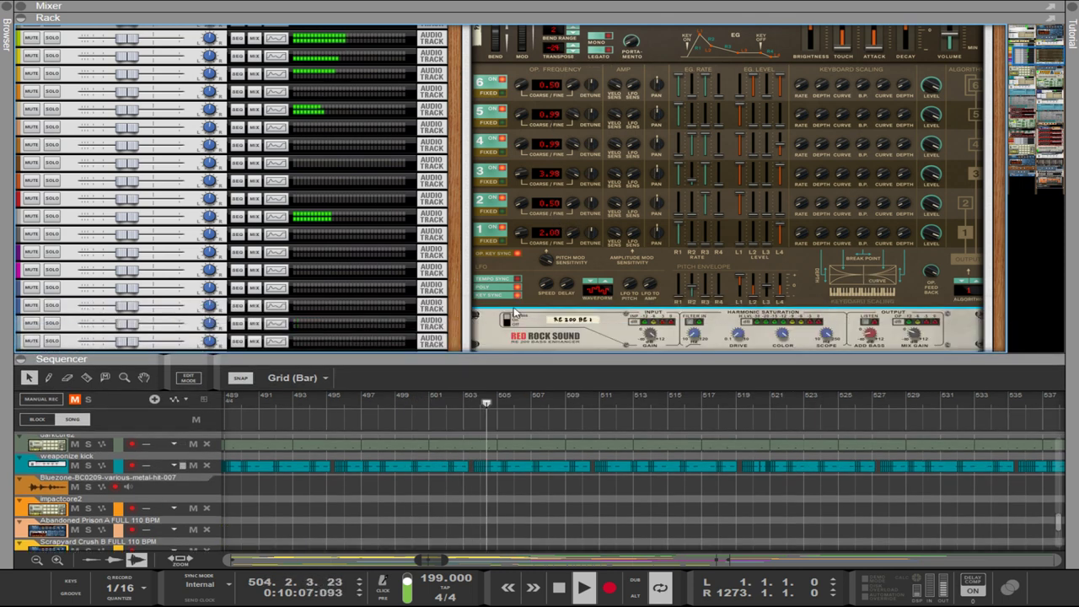
drag(455, 305, 443, 217)
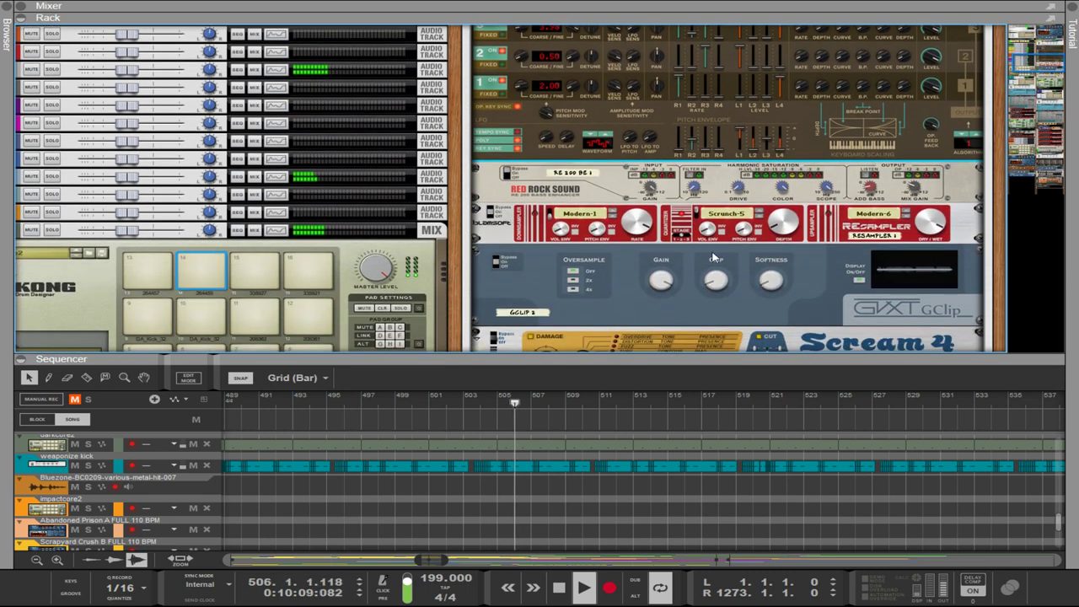
scroll(712, 285, down, 3)
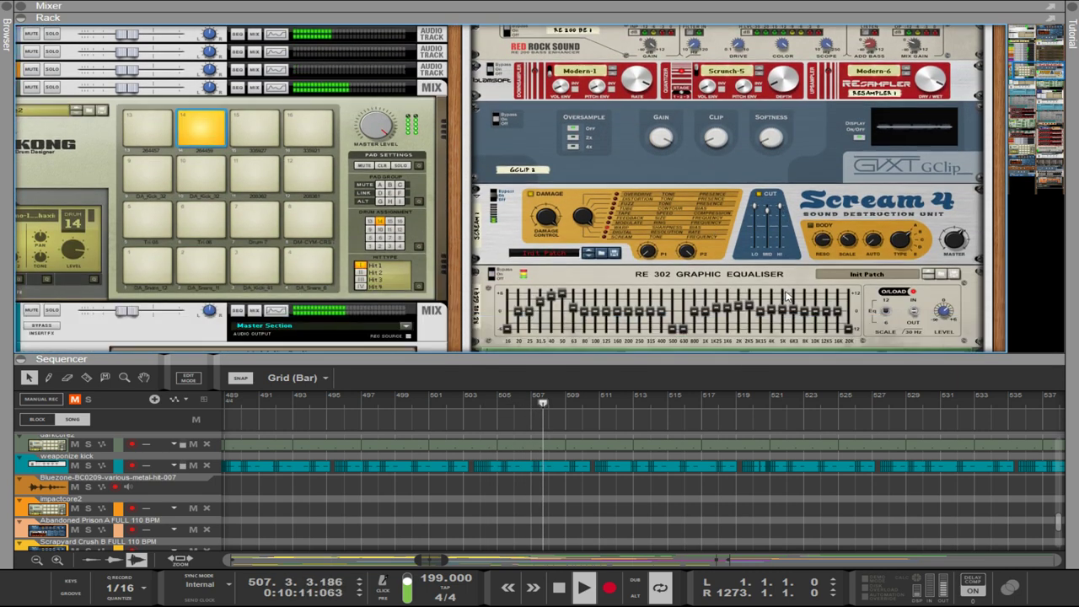
scroll(755, 289, up, 2)
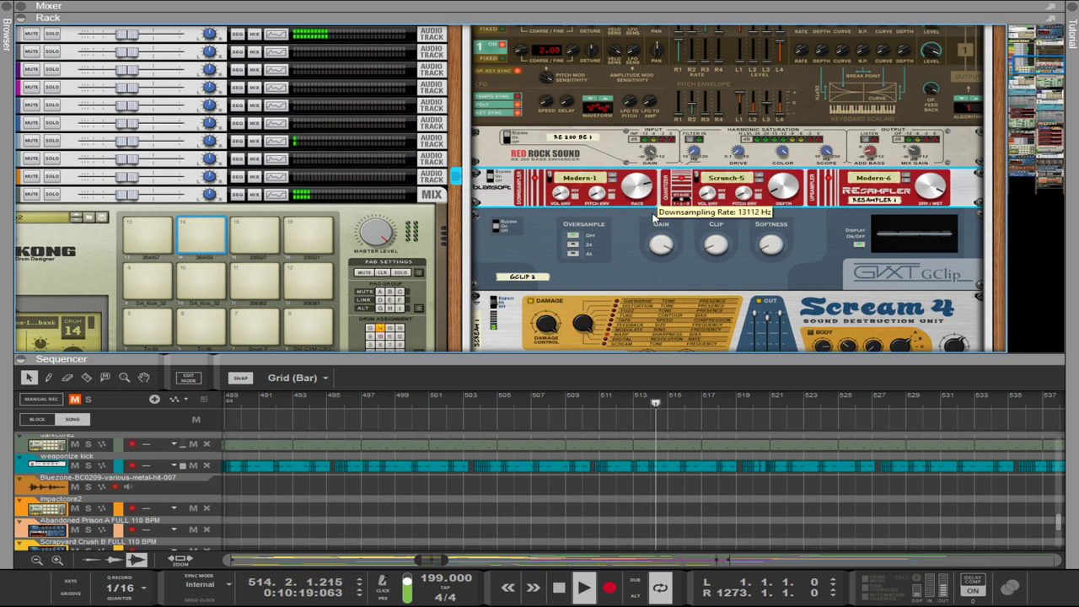
drag(652, 214, 654, 221)
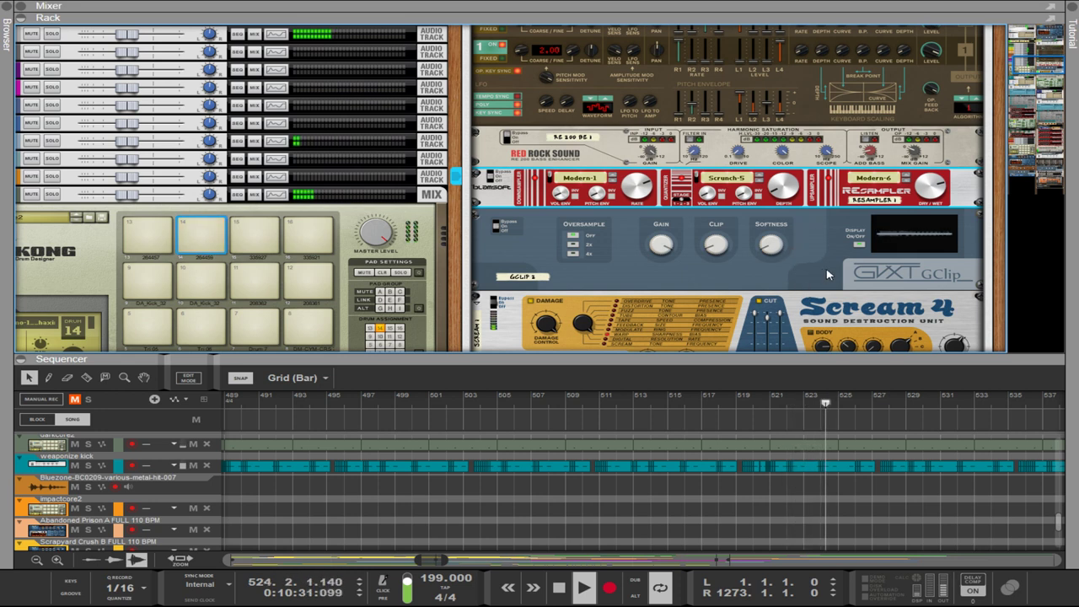
scroll(827, 274, up, 1)
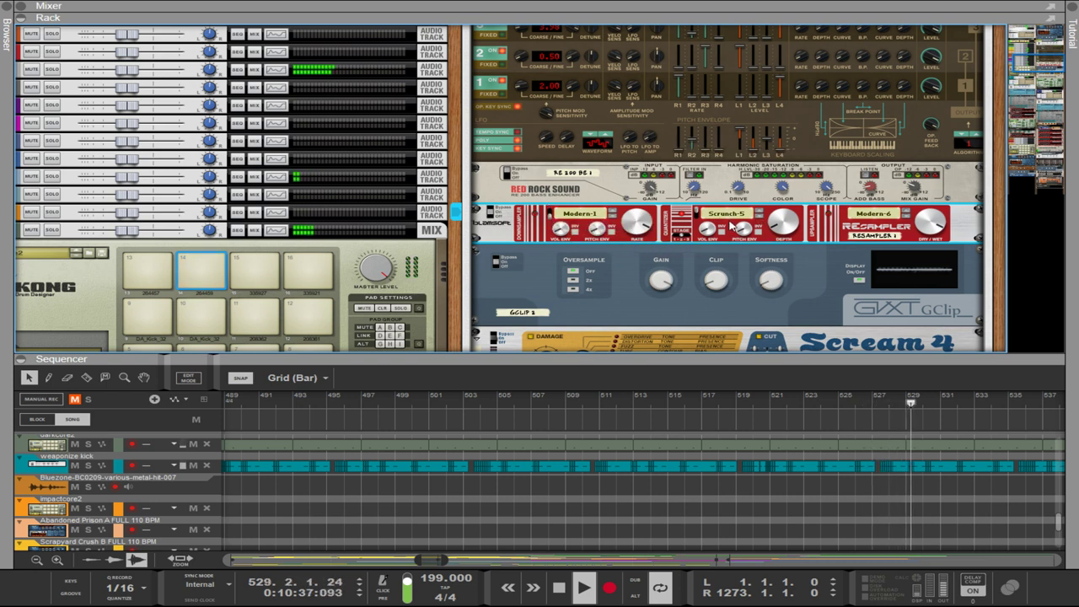
scroll(570, 193, up, 3)
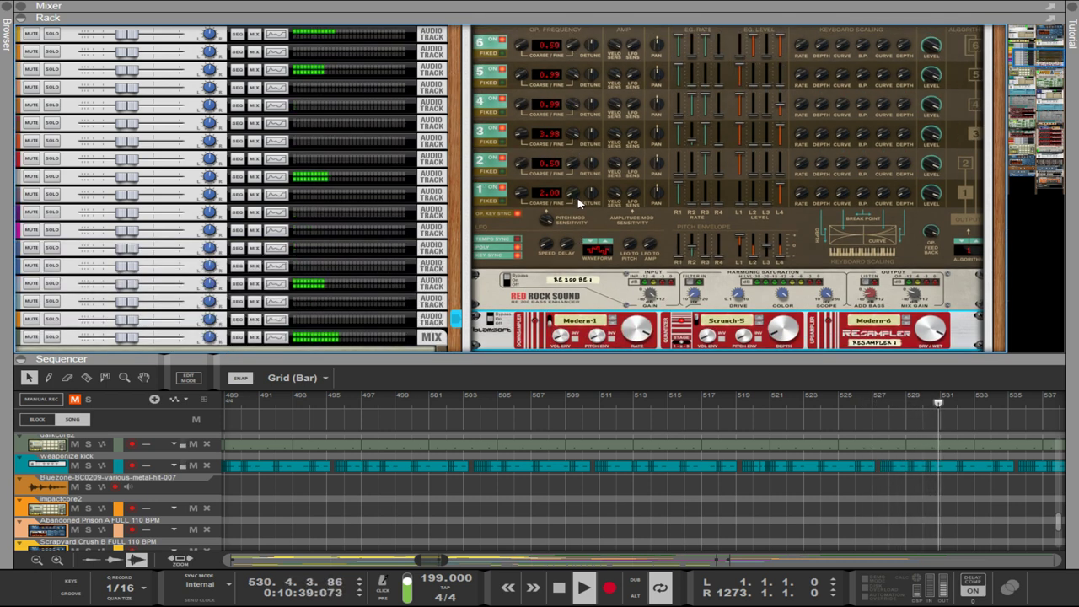
scroll(579, 203, down, 3)
mouse_move(600, 359)
mouse_down()
mouse_move(605, 155)
mouse_move(601, 351)
mouse_up()
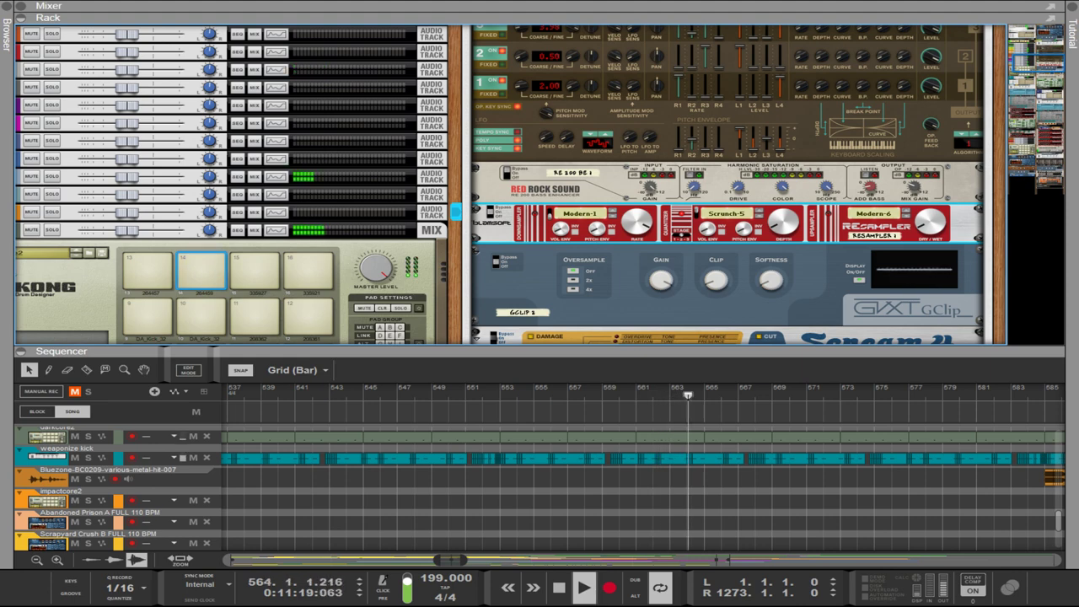
scroll(900, 205, down, 6)
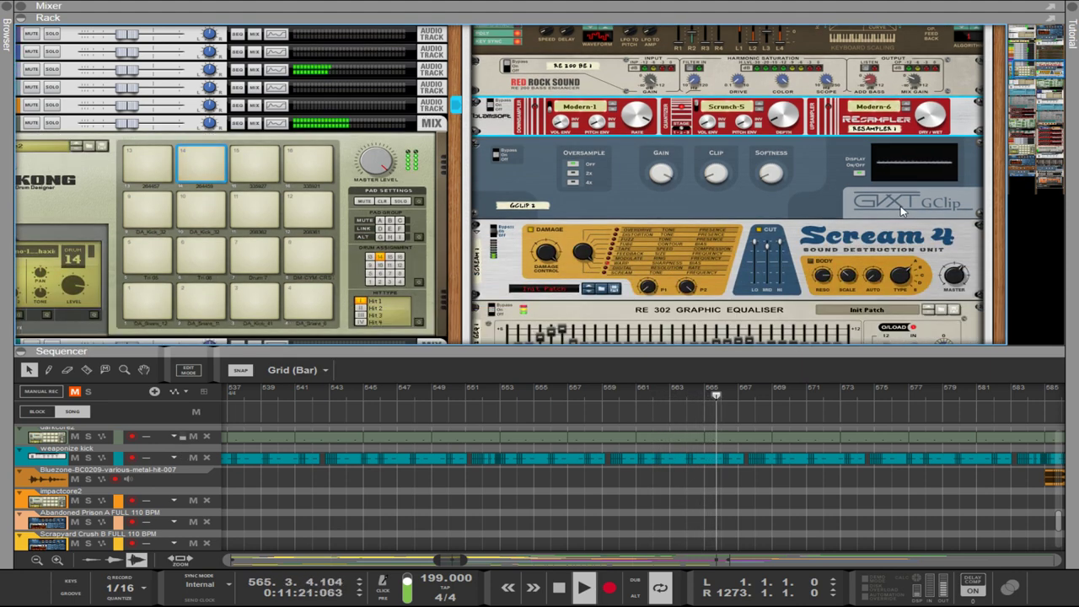
scroll(900, 199, down, 2)
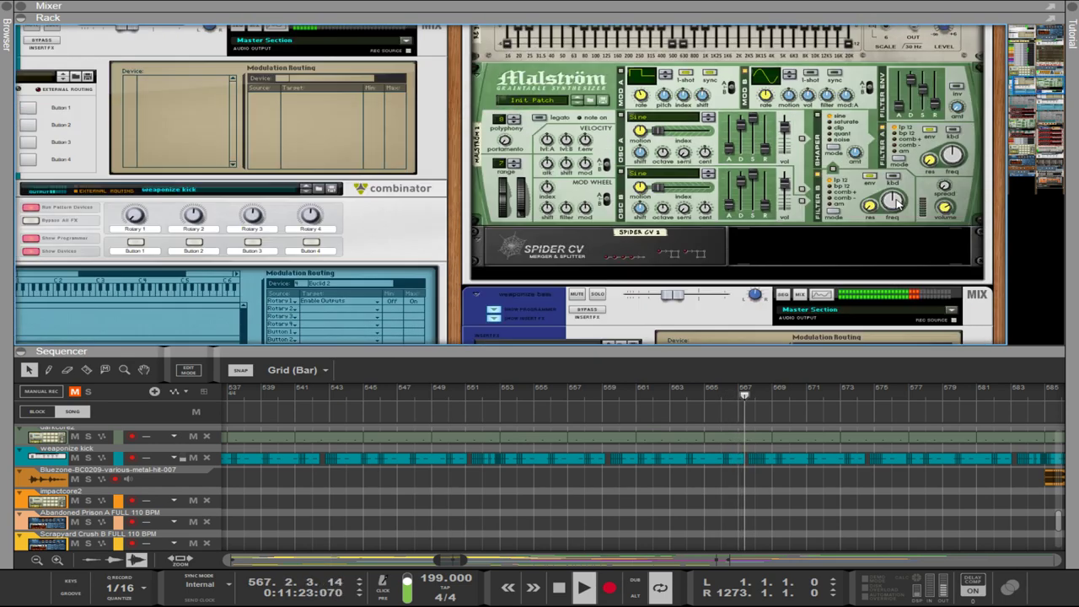
- Drag the Rack/Sequencer divider up so the sequencer lists every track
scroll(894, 202, up, 8)
scroll(887, 205, up, 4)
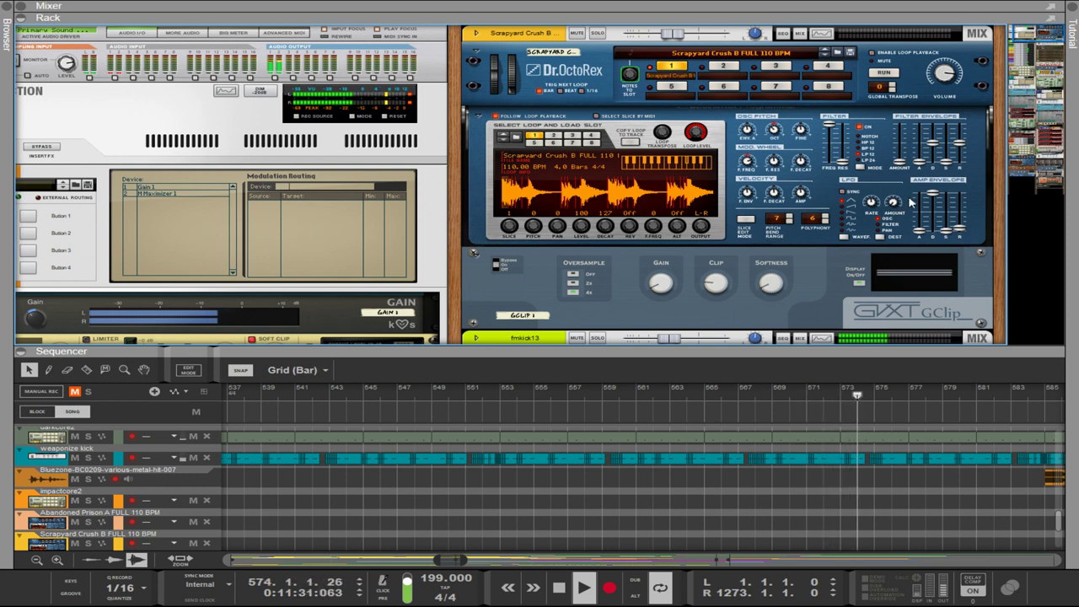
scroll(978, 183, down, 1)
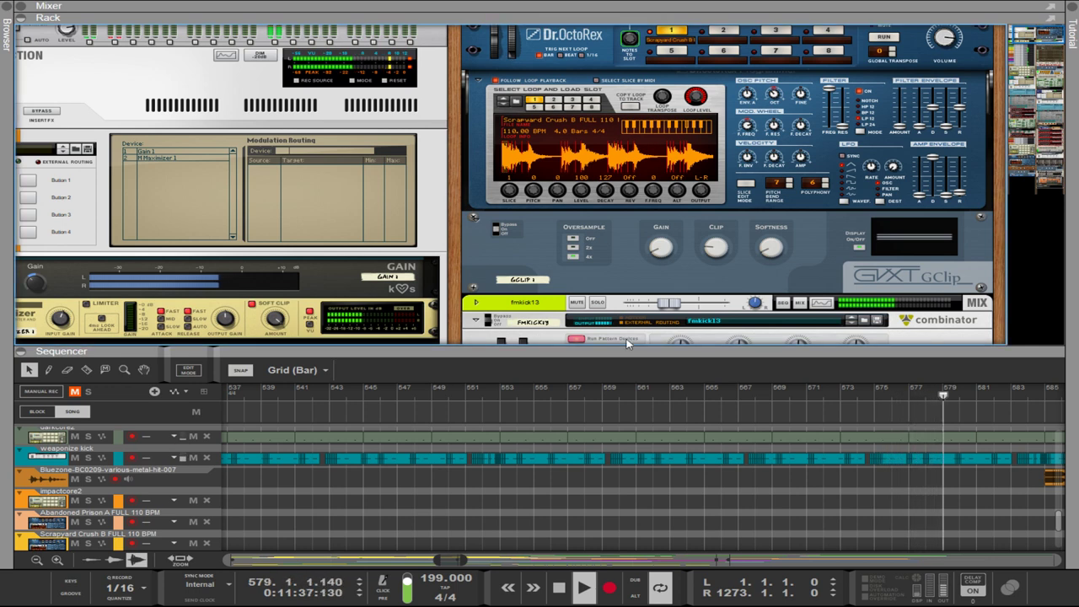
scroll(577, 250, down, 10)
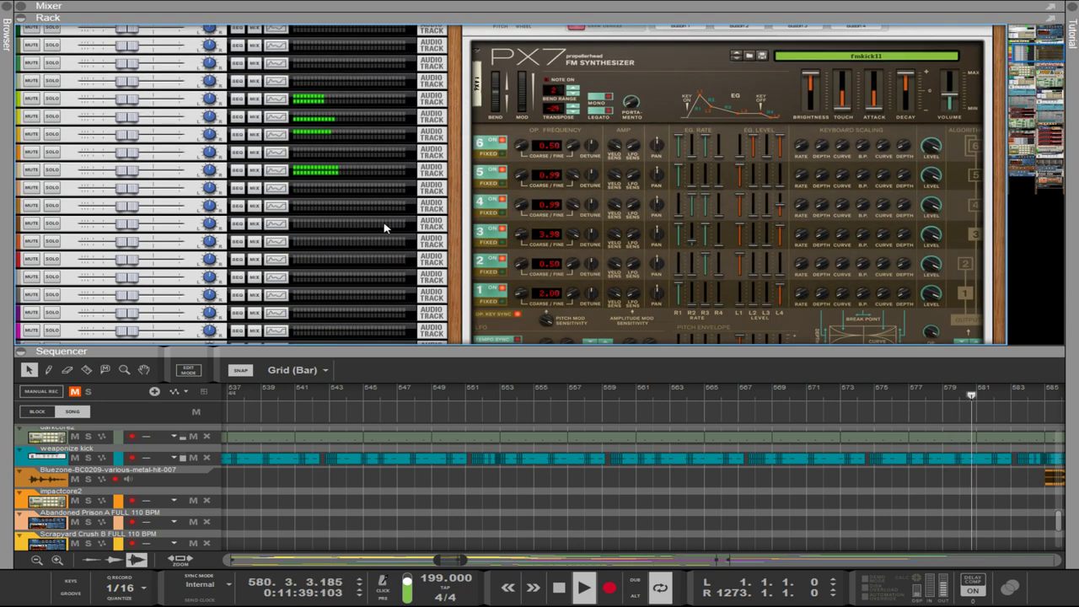
scroll(509, 211, down, 5)
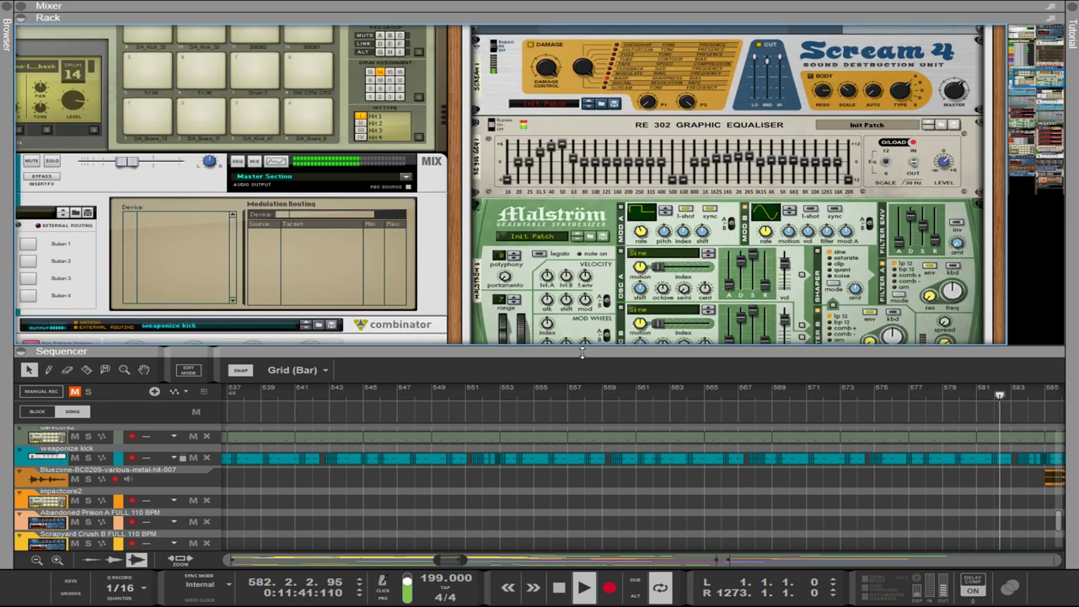
drag(582, 352, 582, 125)
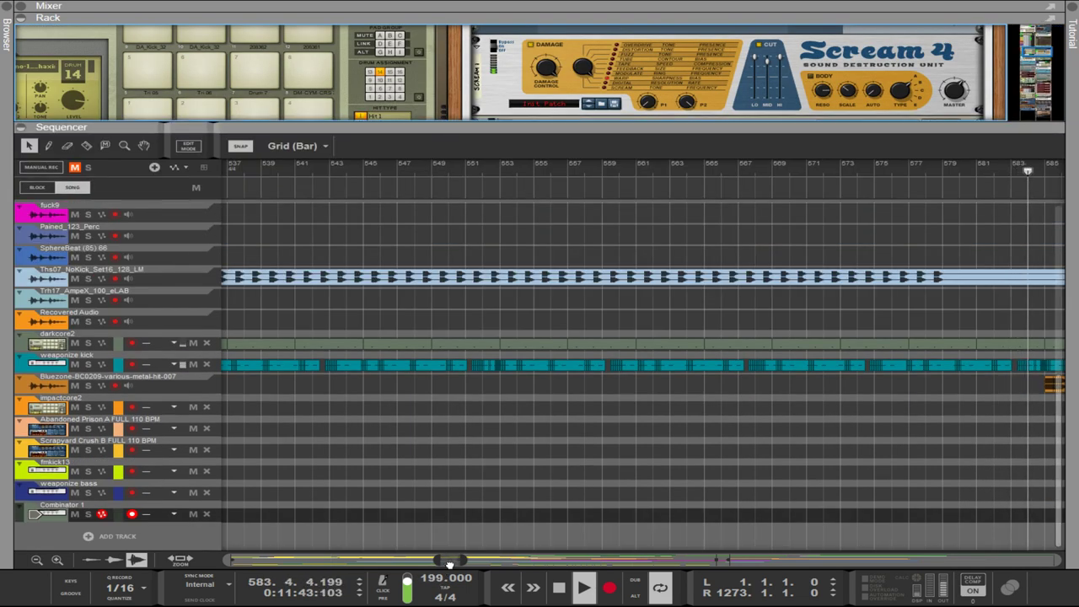
- Change the song tempo from 199 to 181 BPM
mouse_move(450, 564)
mouse_down()
mouse_move(484, 561)
mouse_move(465, 551)
mouse_up()
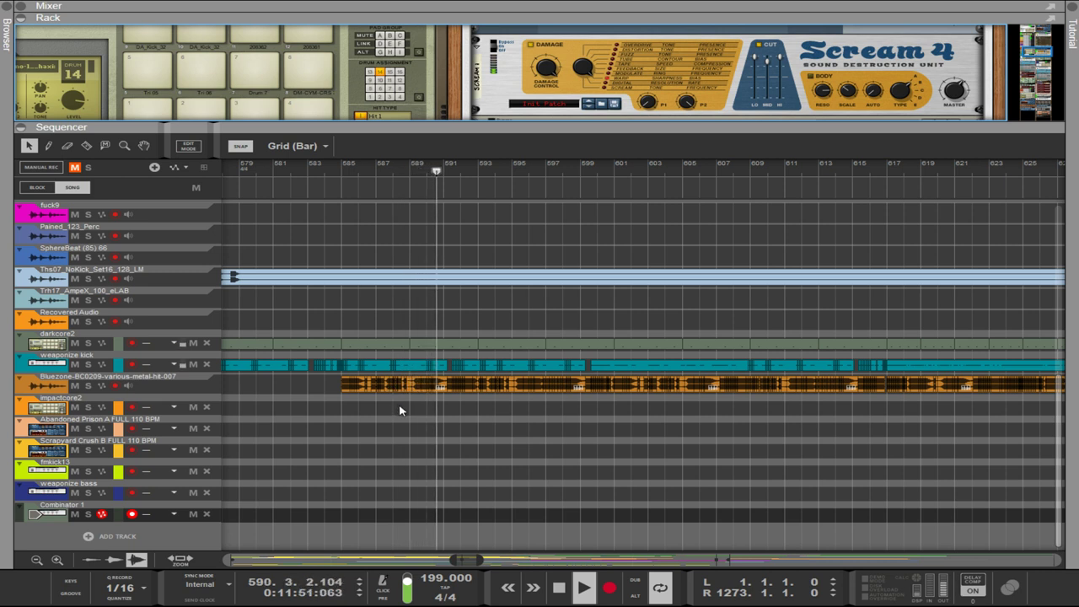
click(437, 581)
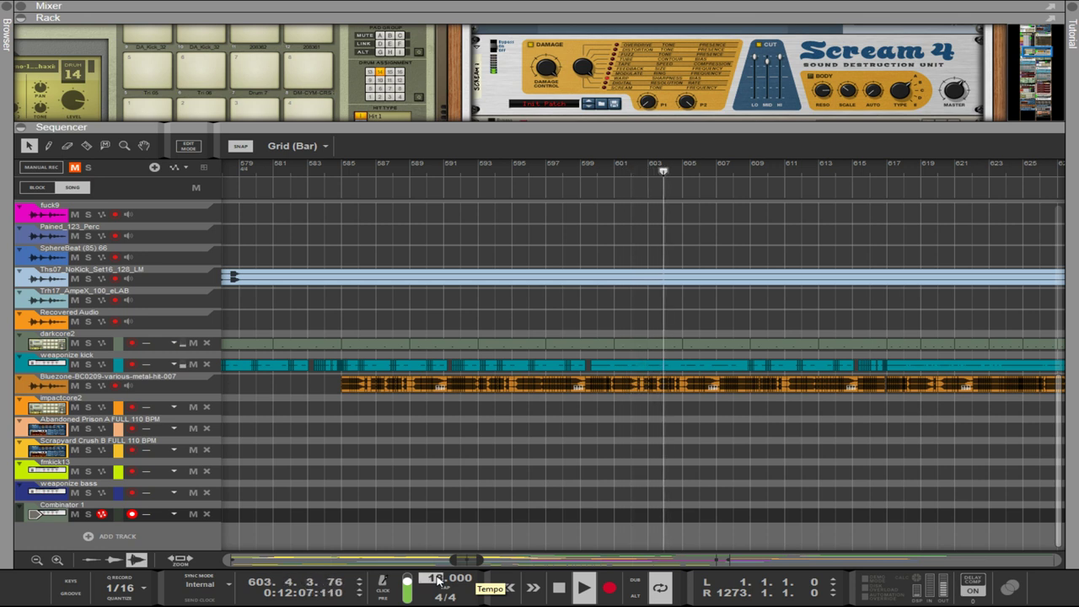
text(1)
key(Return)
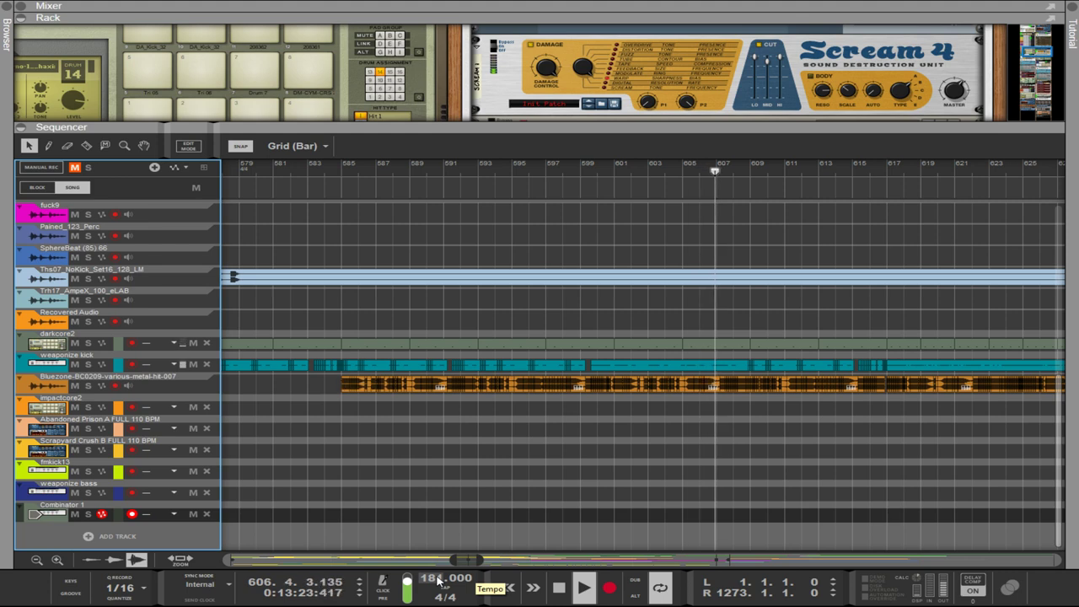
- Jump playback near the end locator at bar 1273 and zoom out to bars 673–1265
key(KP_2)
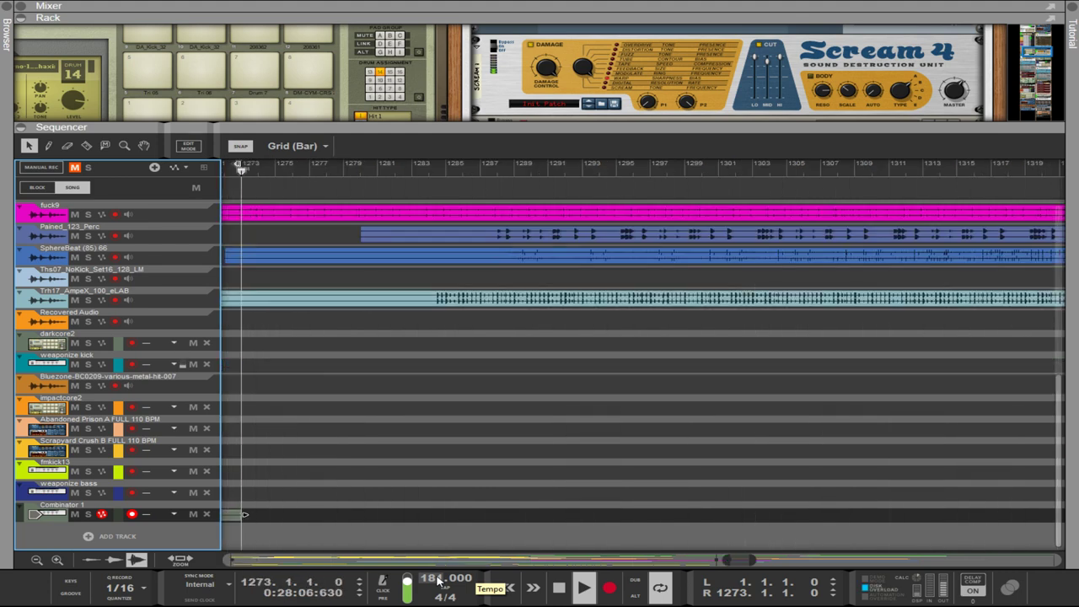
key(KP_7)
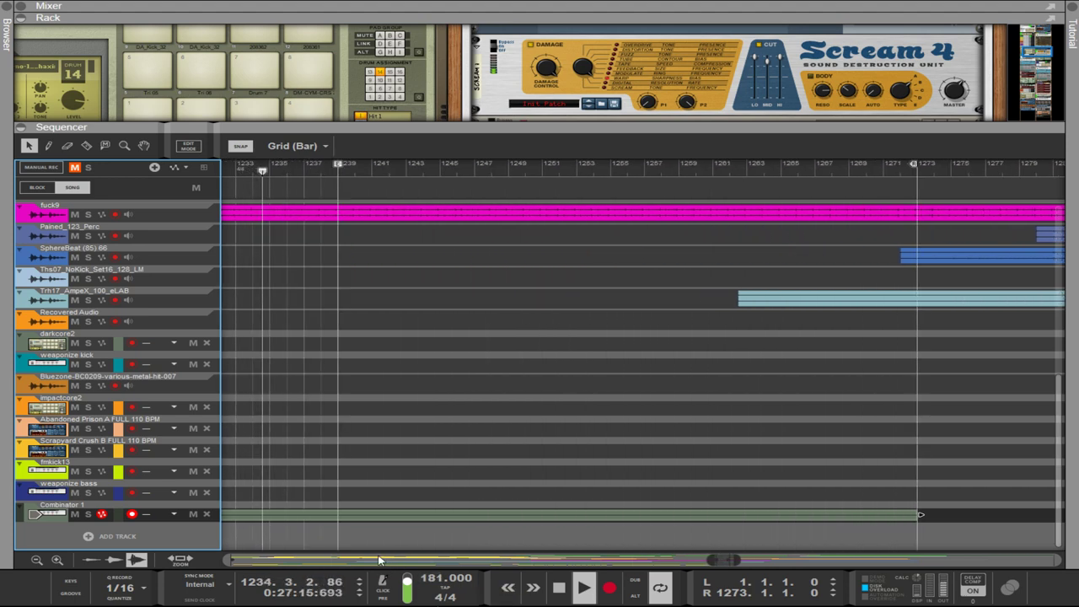
drag(723, 560, 478, 553)
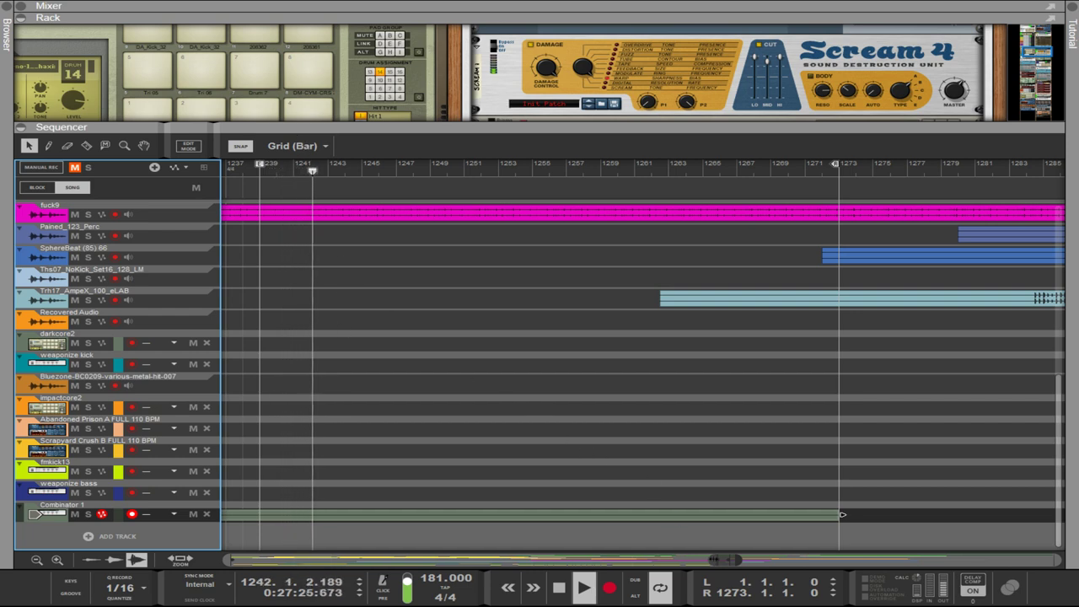
drag(714, 559, 172, 536)
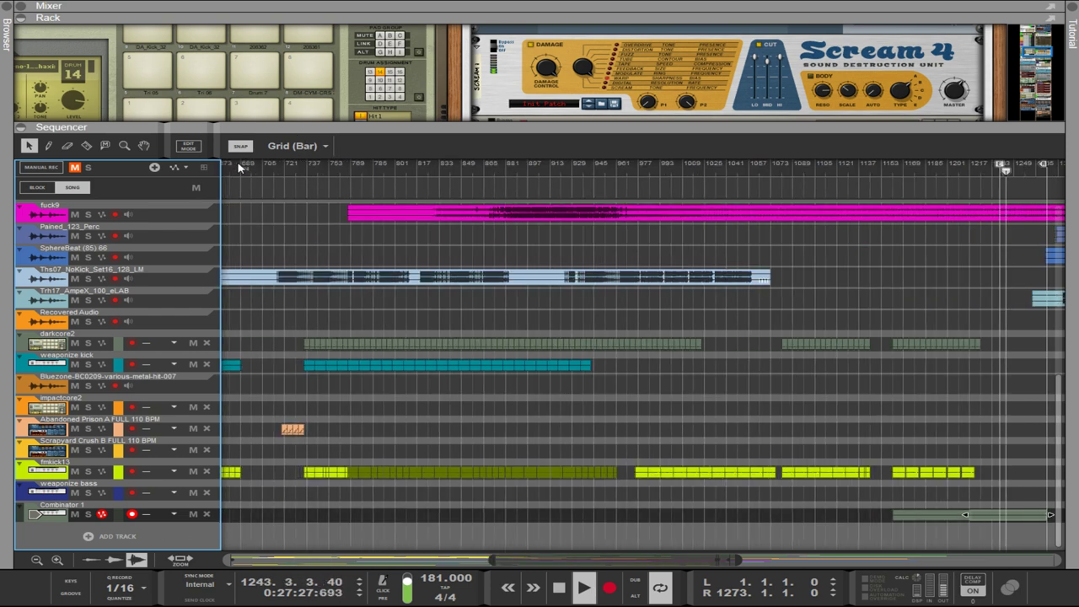
- Move playback back to an earlier bar and drag the tempo down to 113 BPM
drag(260, 162, 289, 186)
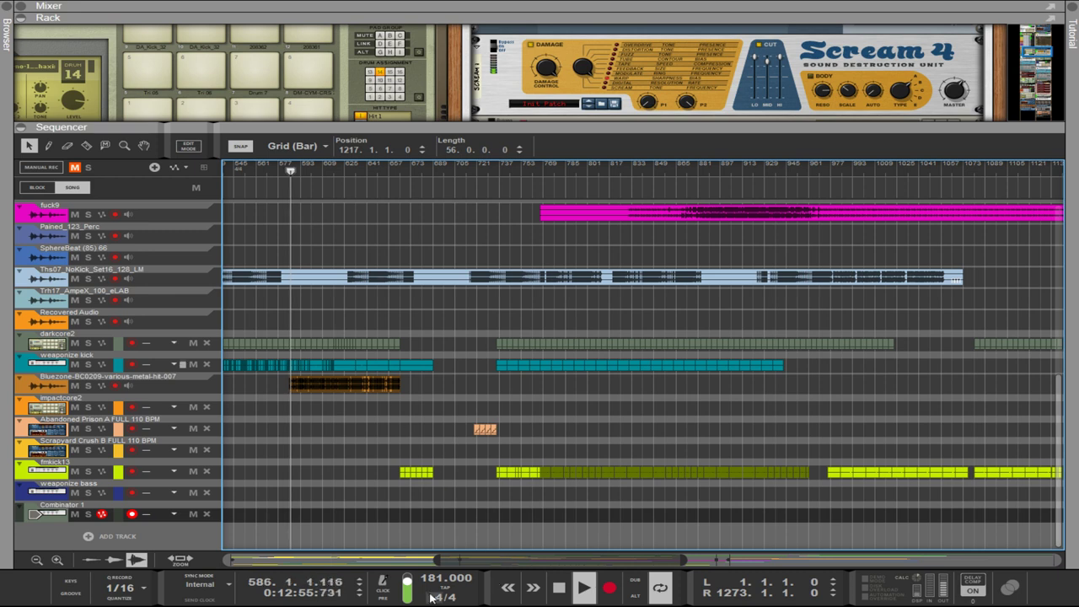
mouse_move(428, 578)
mouse_down()
mouse_move(426, 597)
mouse_move(432, 590)
mouse_up()
click(447, 537)
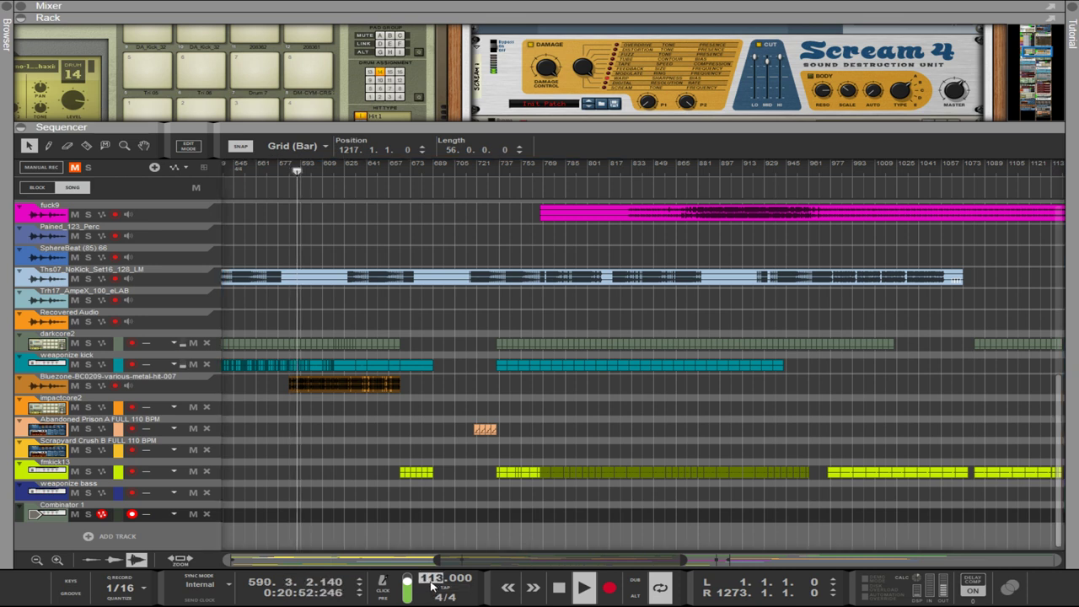
click(431, 342)
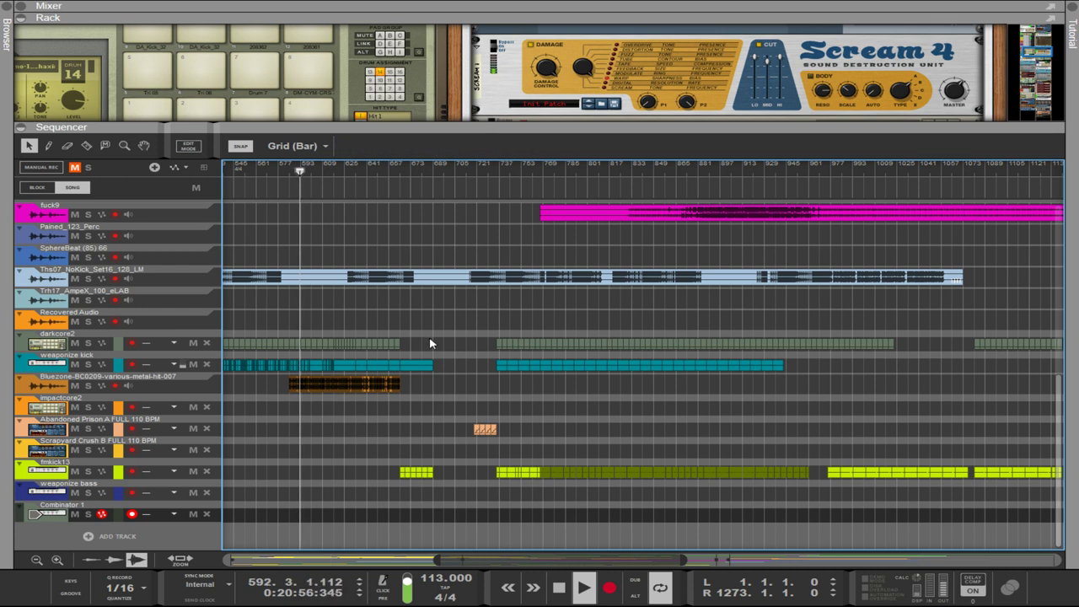
scroll(431, 351, up, 8)
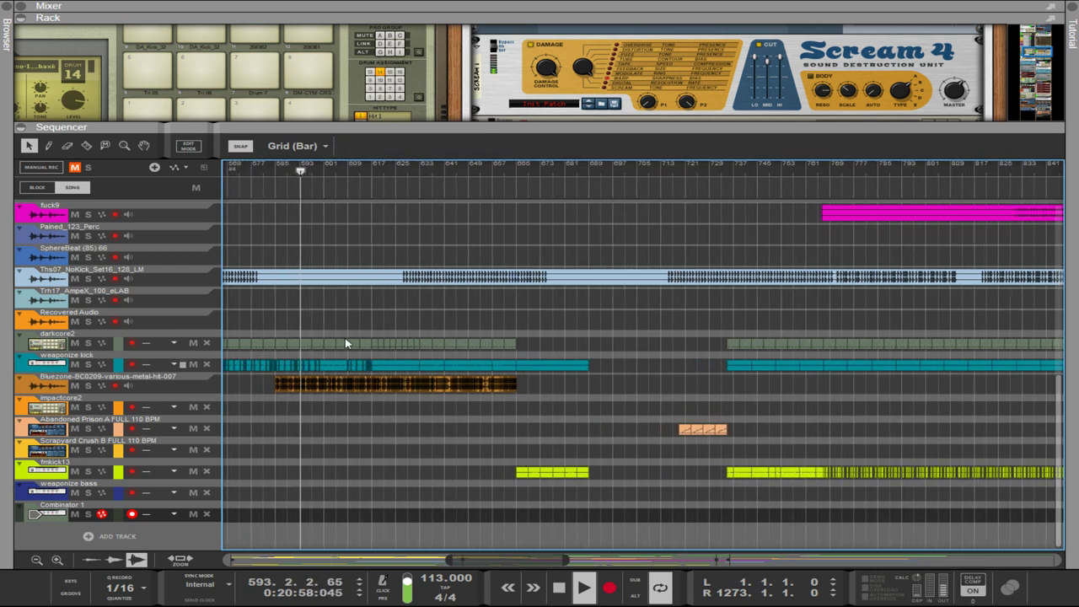
scroll(362, 338, up, 1)
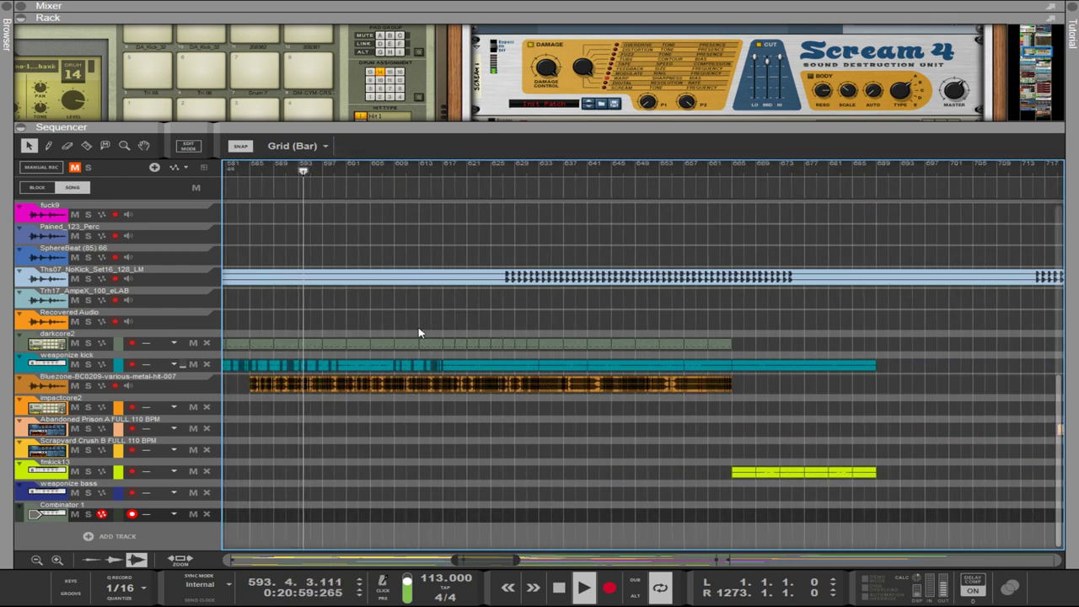
- Trim darkcore2 clips to 2 bars, moving the bar-585 clip to bar 601
click(356, 348)
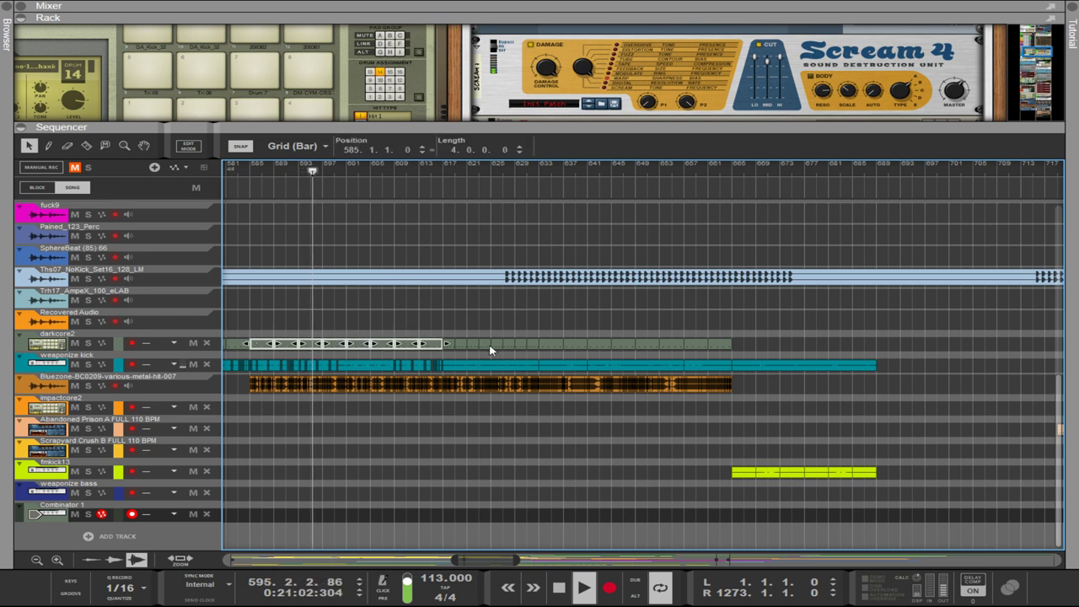
drag(447, 346, 318, 353)
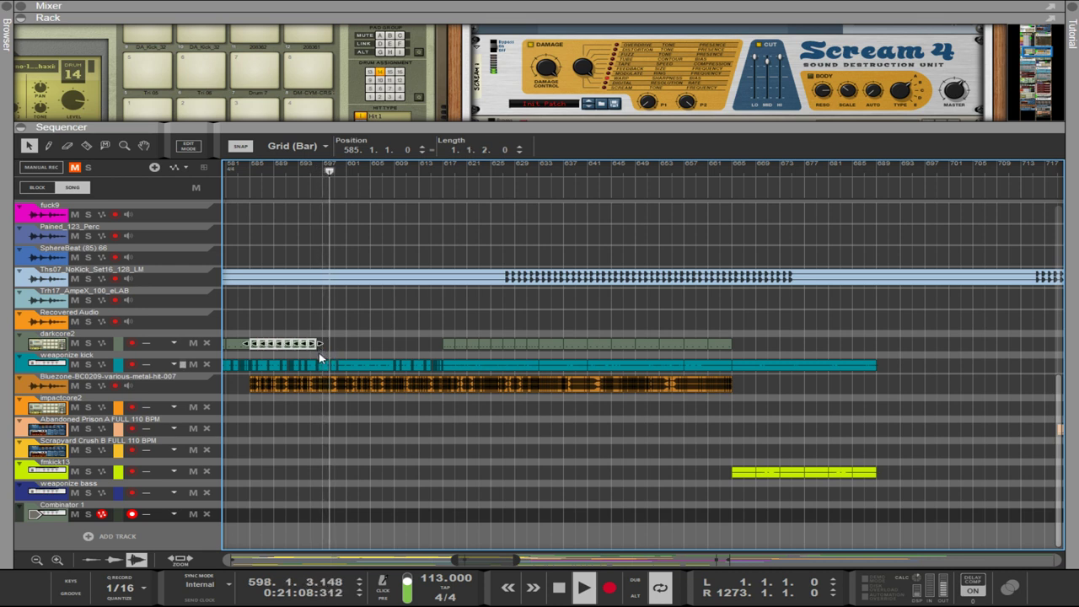
key(ctrl+z)
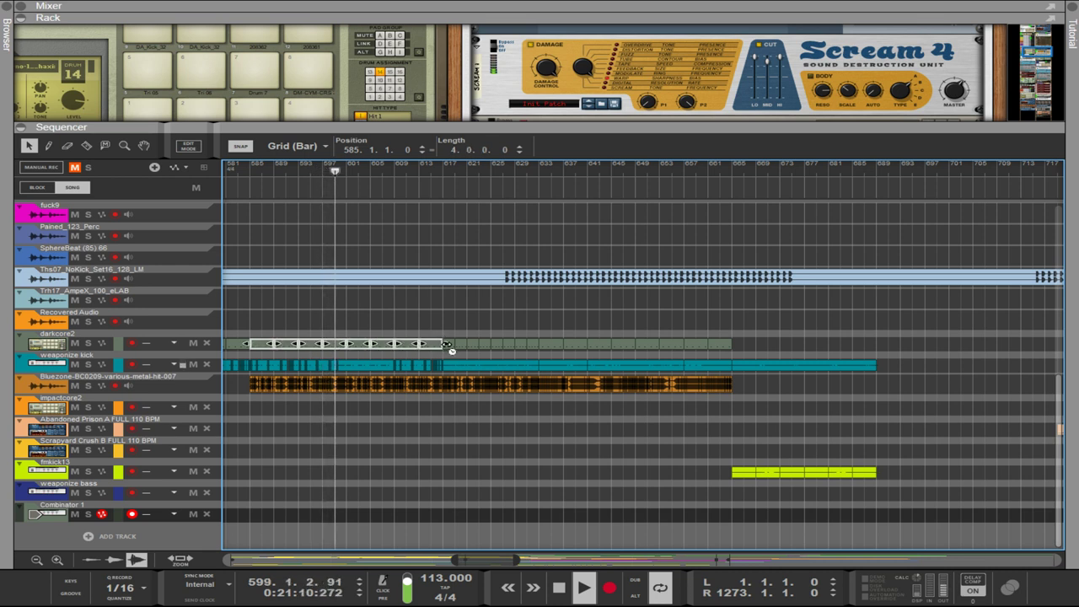
drag(447, 347, 348, 352)
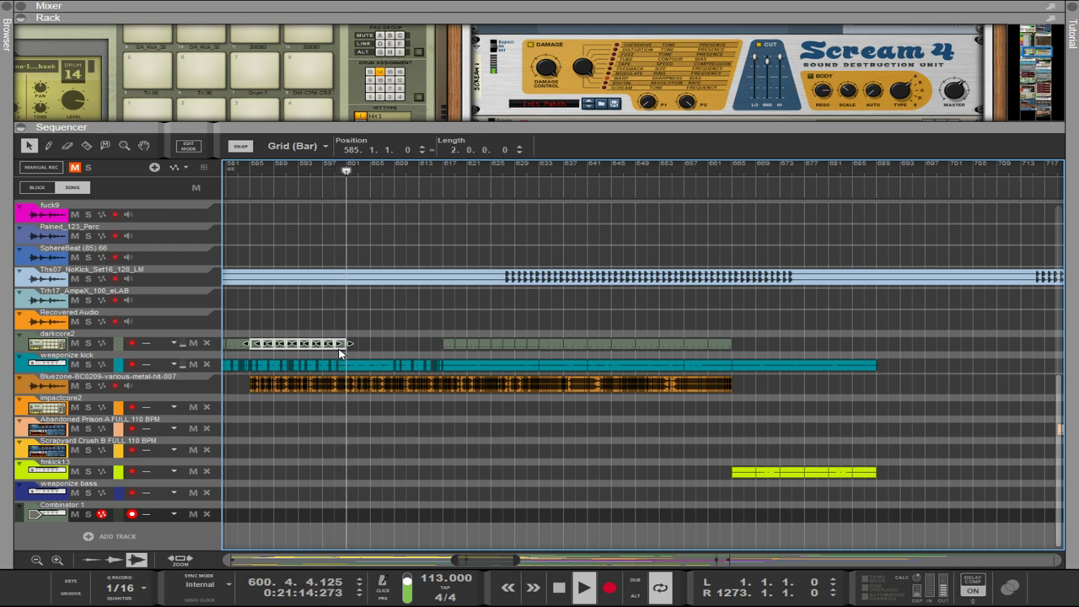
drag(342, 350, 436, 355)
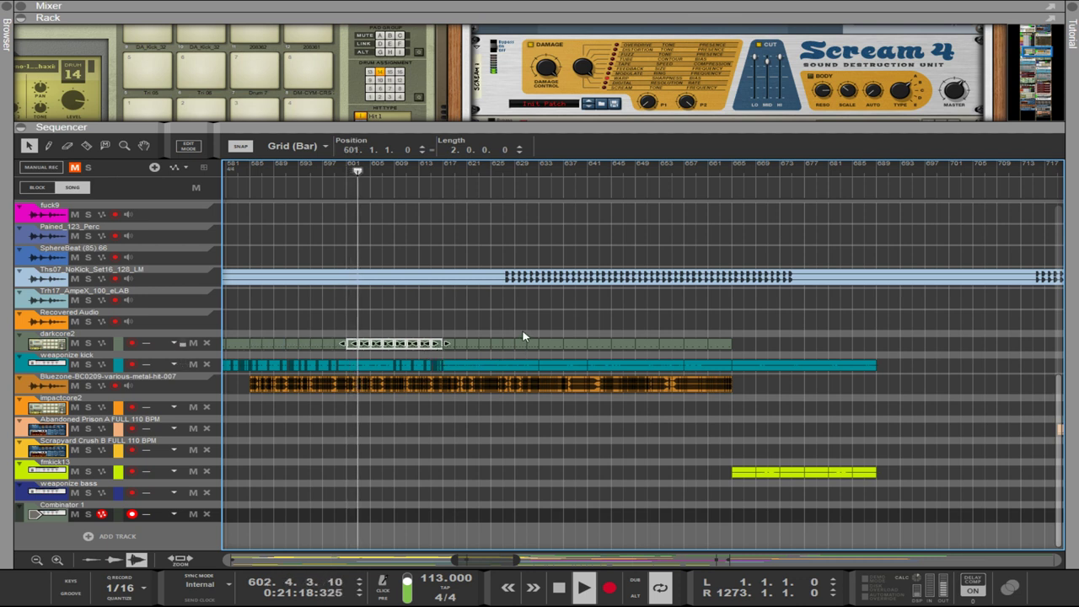
drag(798, 310, 554, 351)
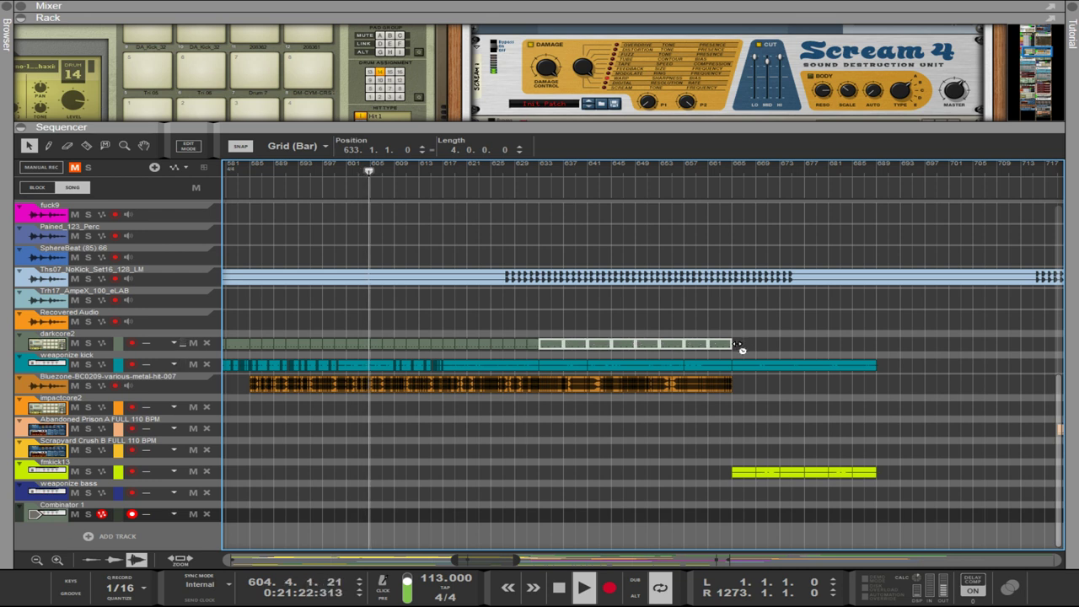
mouse_move(733, 345)
mouse_down()
mouse_move(636, 352)
mouse_move(732, 346)
mouse_up()
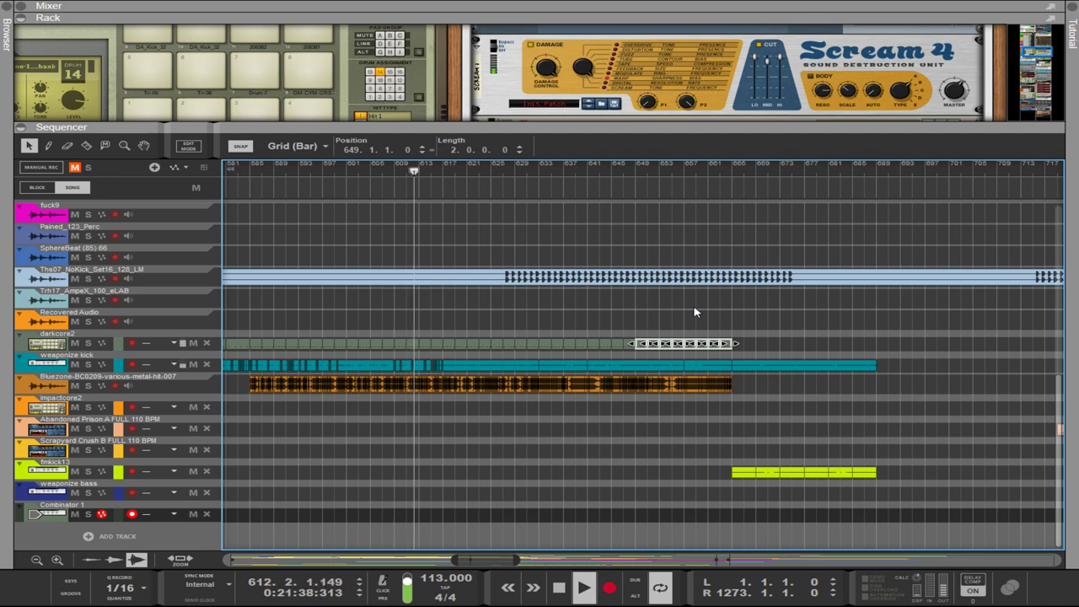
- Turn the Groove32 Euclid Resolution knob from 1/32 to 1/64
drag(773, 130, 772, 328)
scroll(766, 214, down, 5)
scroll(766, 214, down, 10)
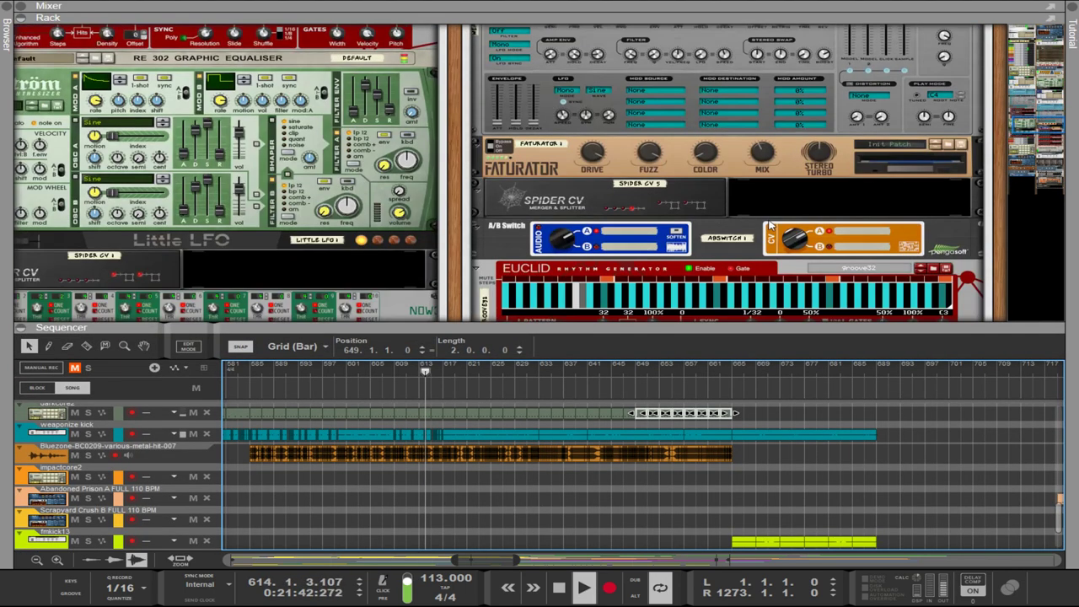
scroll(769, 228, down, 15)
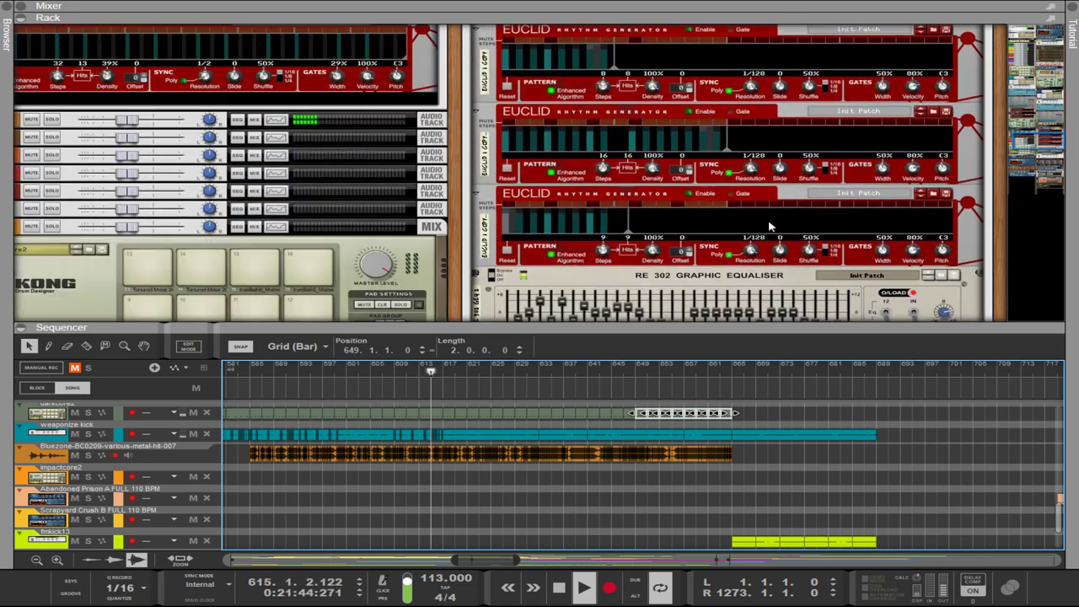
scroll(769, 229, up, 15)
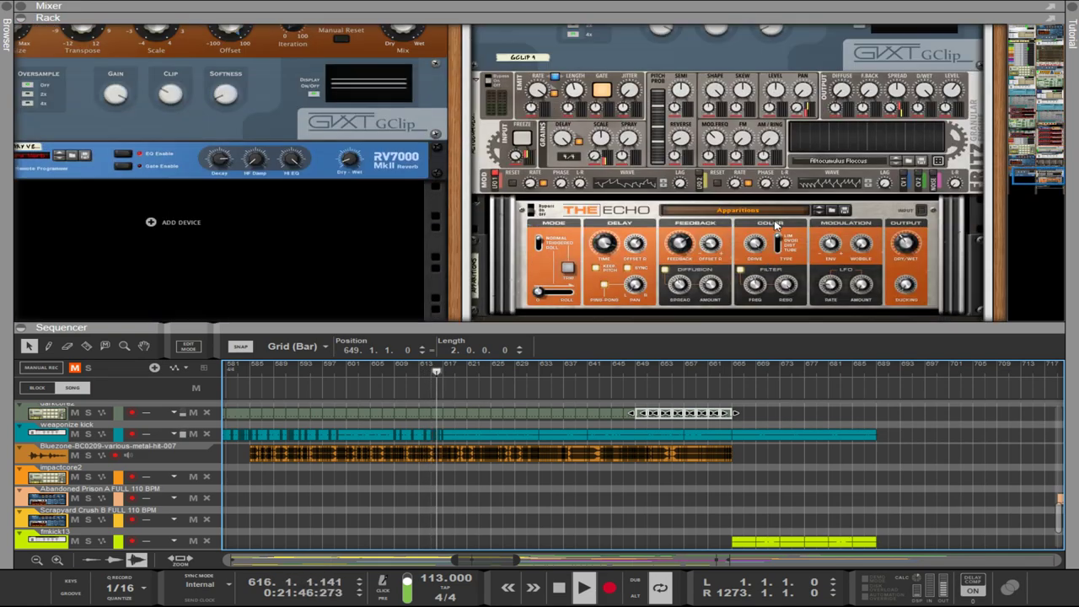
scroll(777, 223, up, 5)
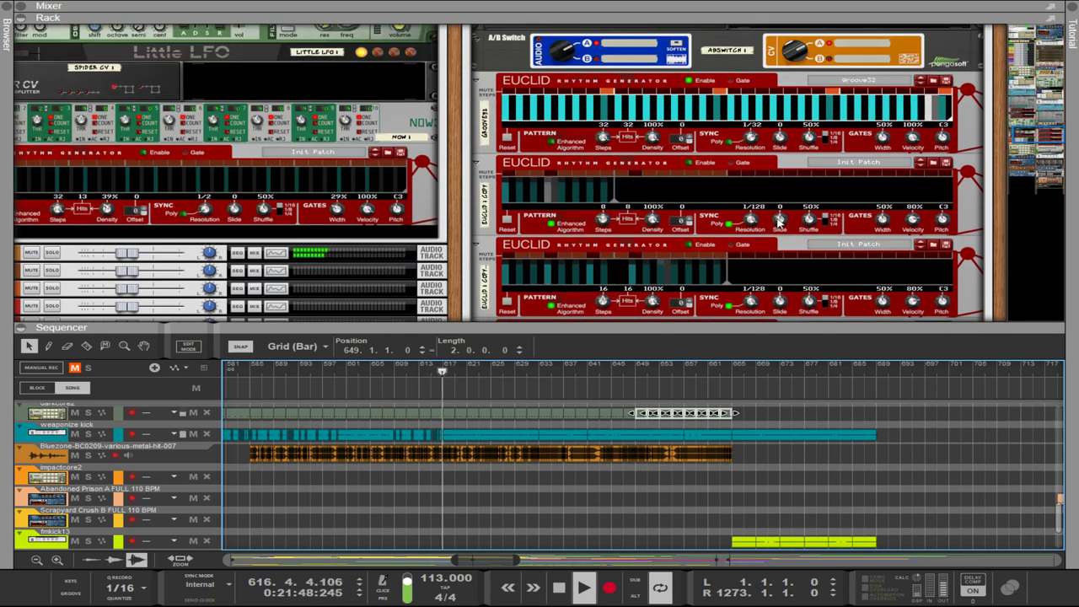
drag(750, 280, 752, 263)
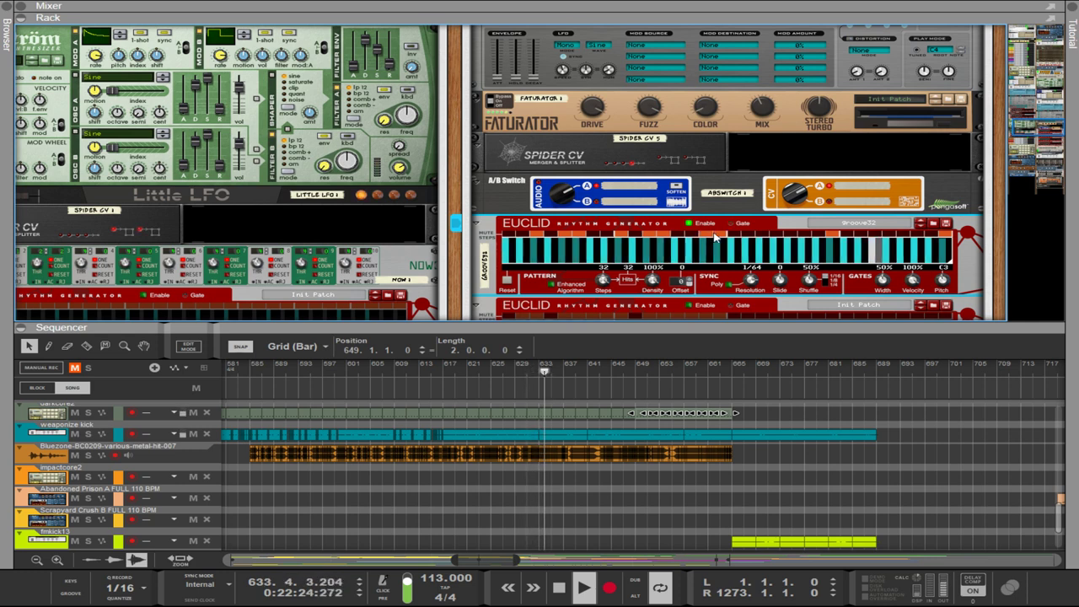
- Set Groove32 resolution to 1/128 and lower the Faturator mix from 33% to 27%
drag(753, 284, 753, 292)
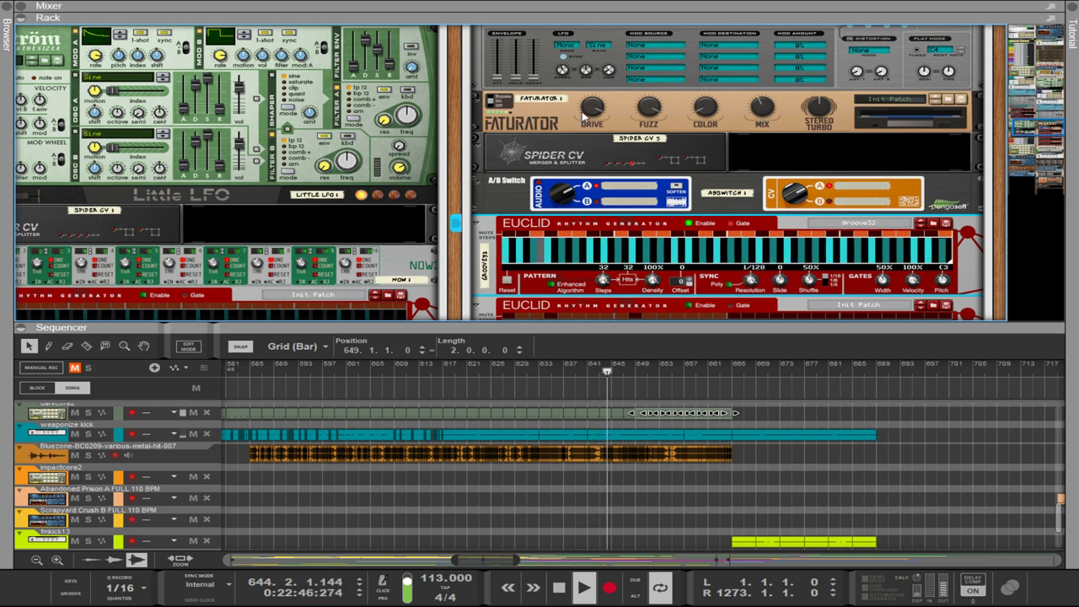
click(763, 124)
drag(765, 126, 766, 132)
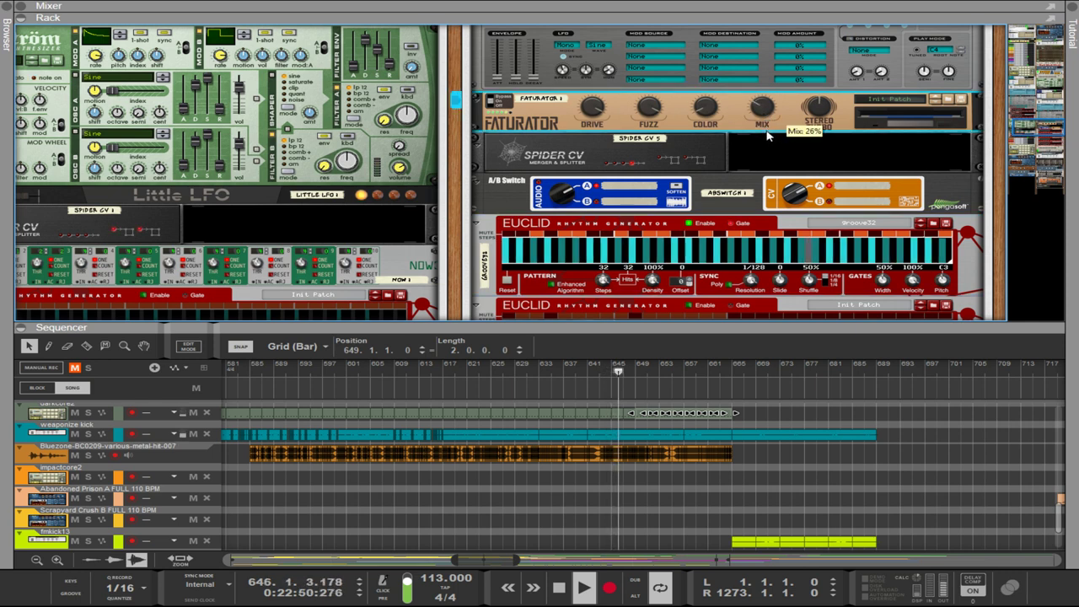
scroll(767, 135, up, 3)
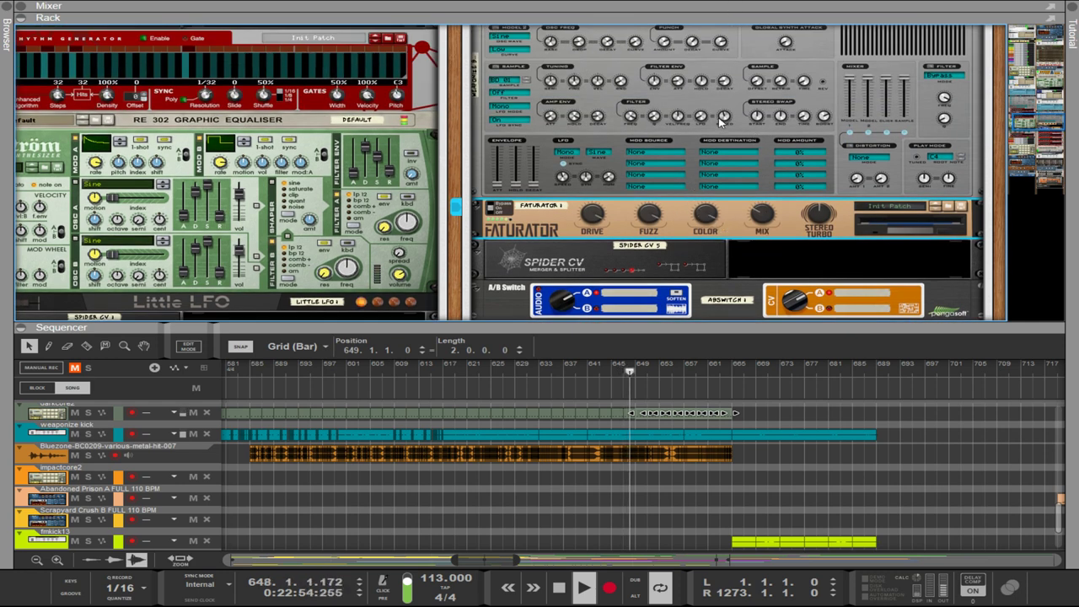
scroll(691, 187, up, 2)
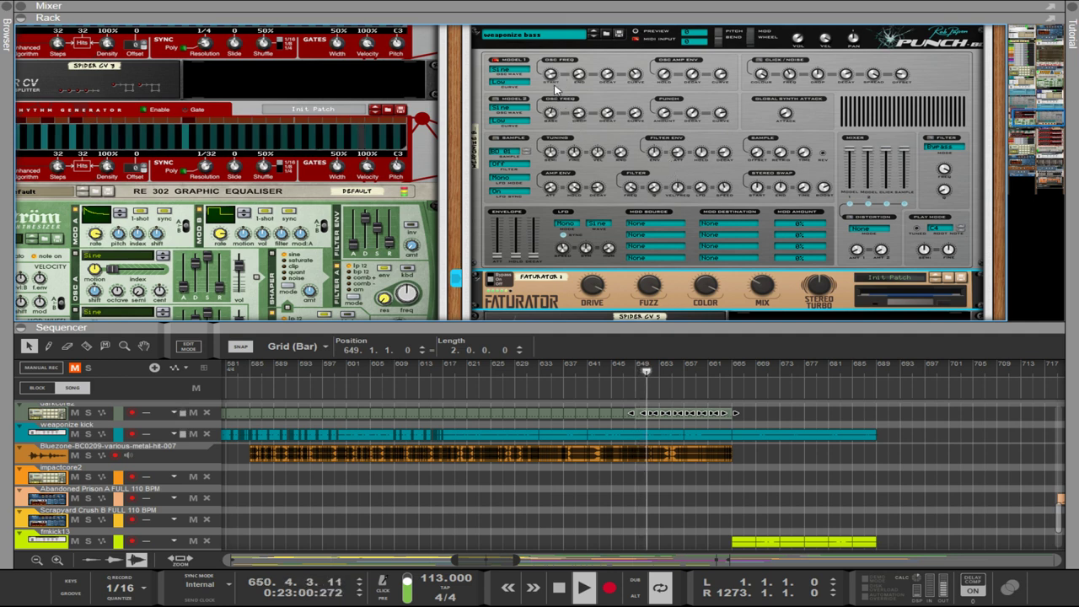
- Shorten the Punch Model 1 Frequency Decay from 70.0 ms to 51.8 ms
click(606, 75)
drag(606, 76, 634, 72)
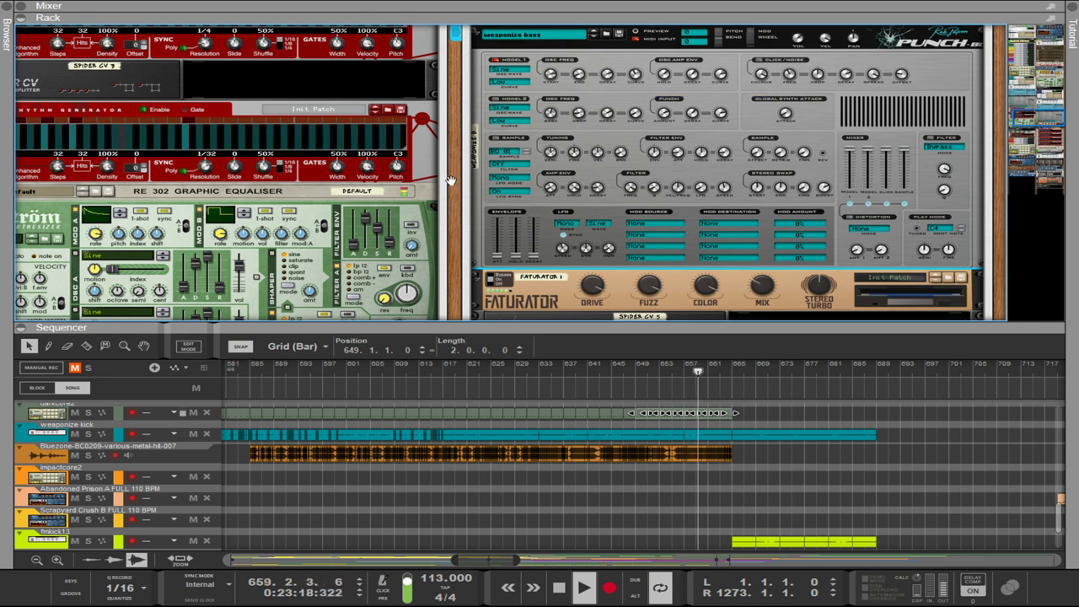
scroll(401, 303, up, 5)
scroll(401, 302, down, 4)
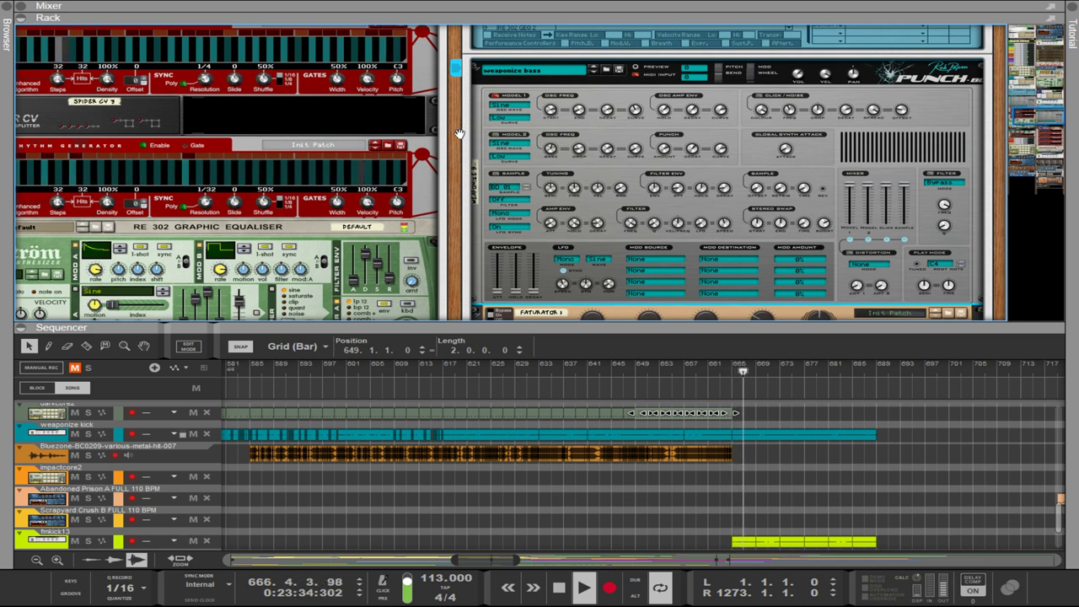
scroll(343, 268, up, 3)
scroll(723, 255, up, 15)
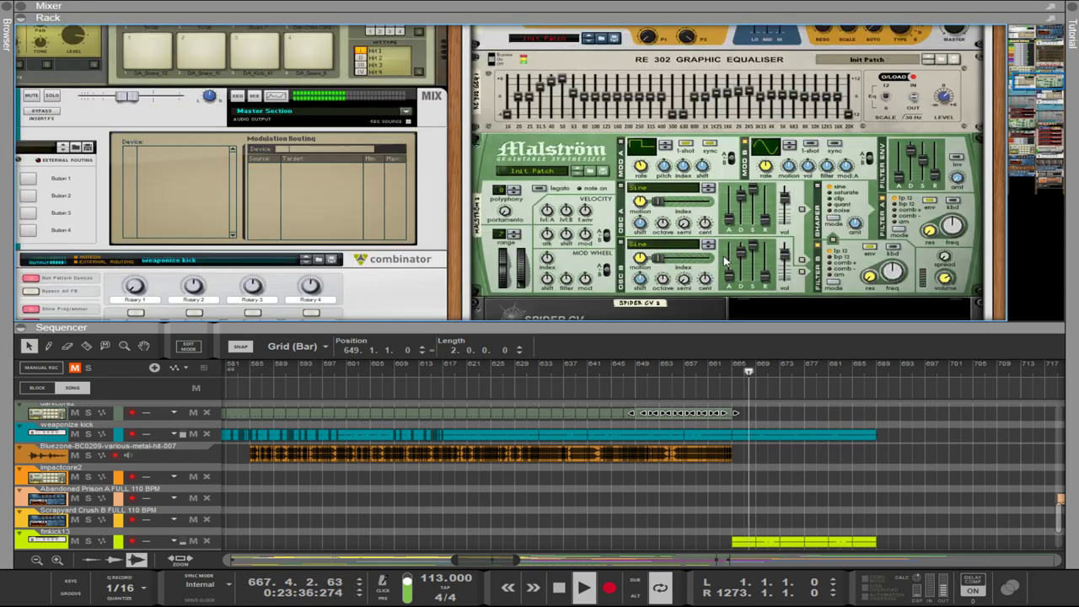
- Set the PX7 algorithm to 7 and raise pitch envelope rates 1 and 3, restarting playback at bar 686
scroll(730, 255, up, 6)
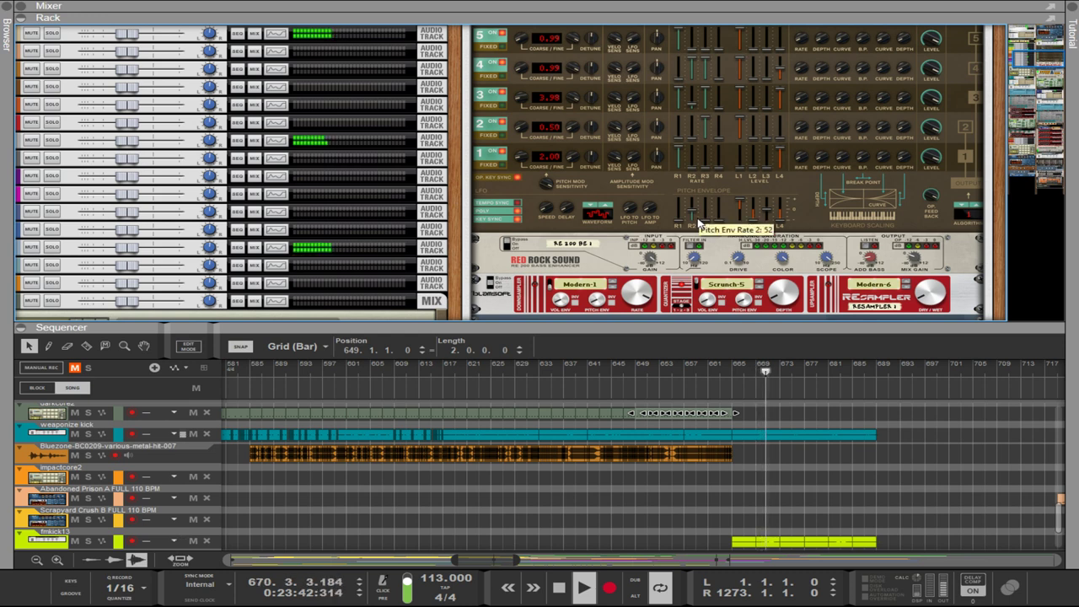
click(978, 209)
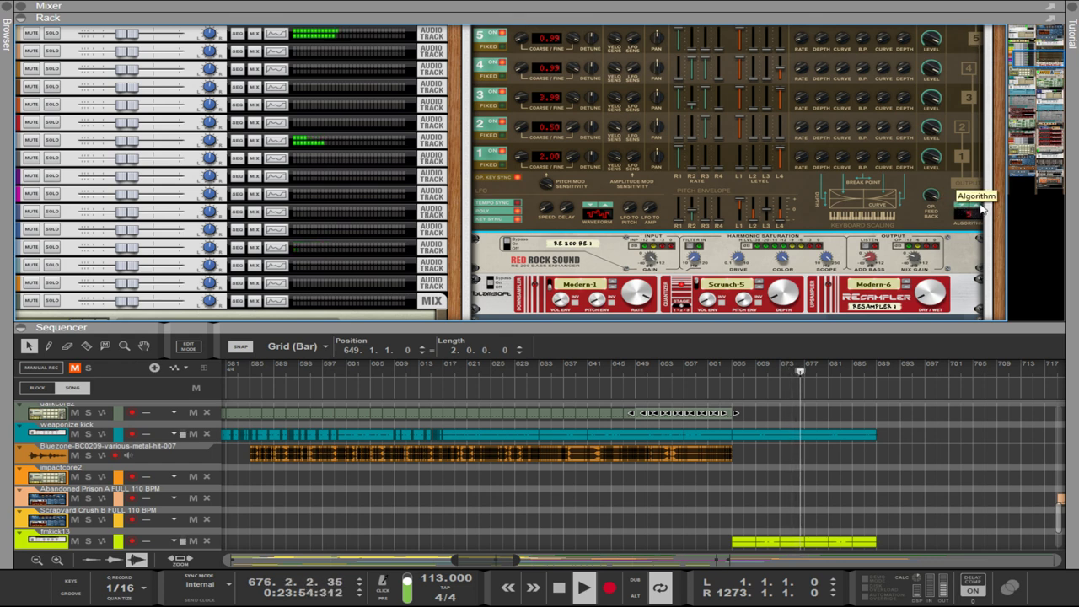
click(979, 209)
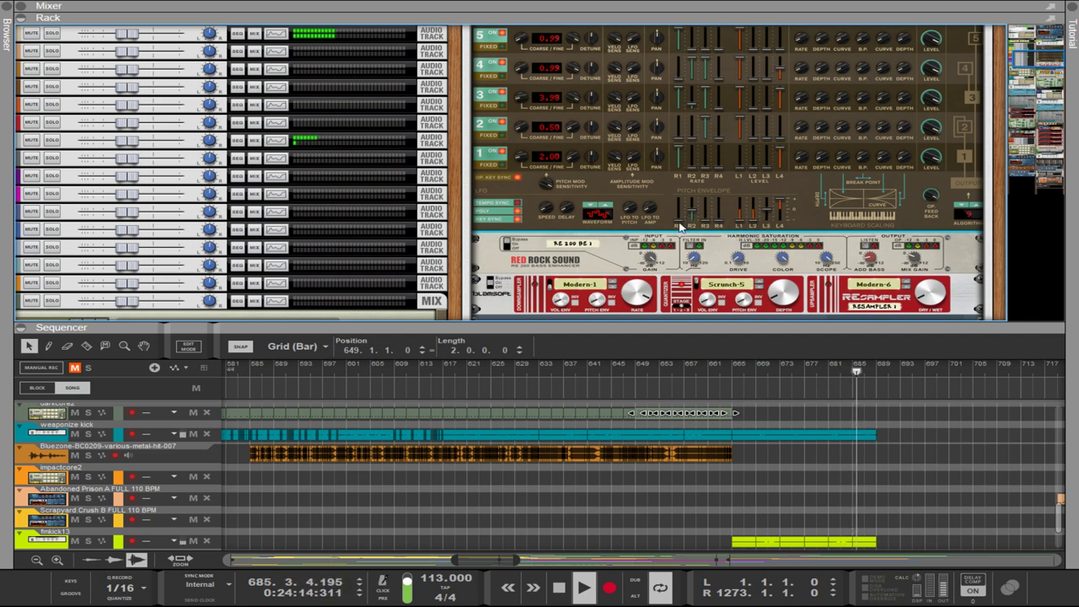
drag(680, 226, 685, 192)
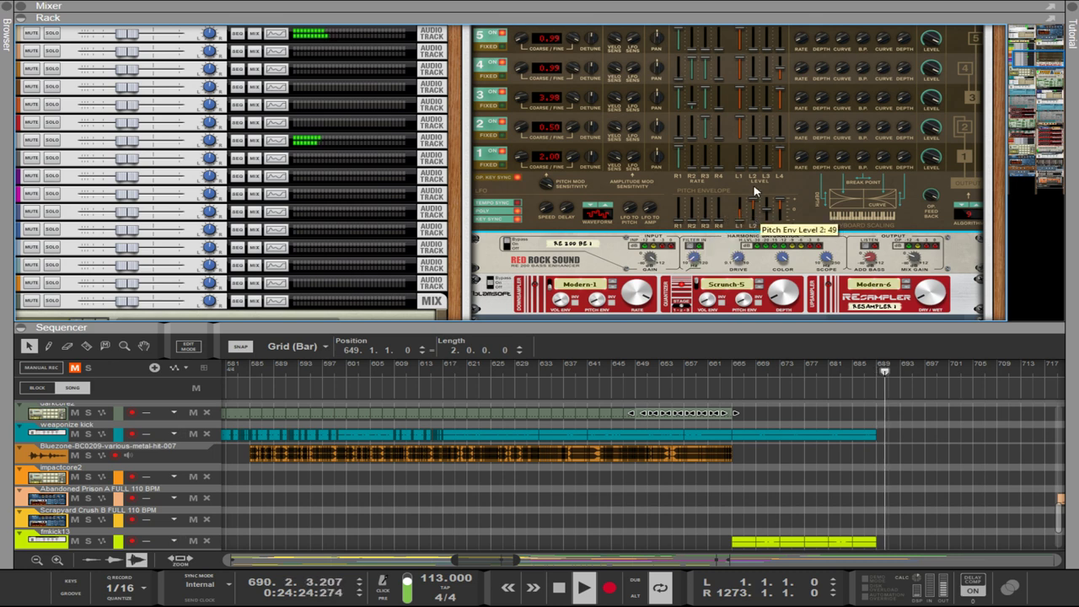
click(859, 372)
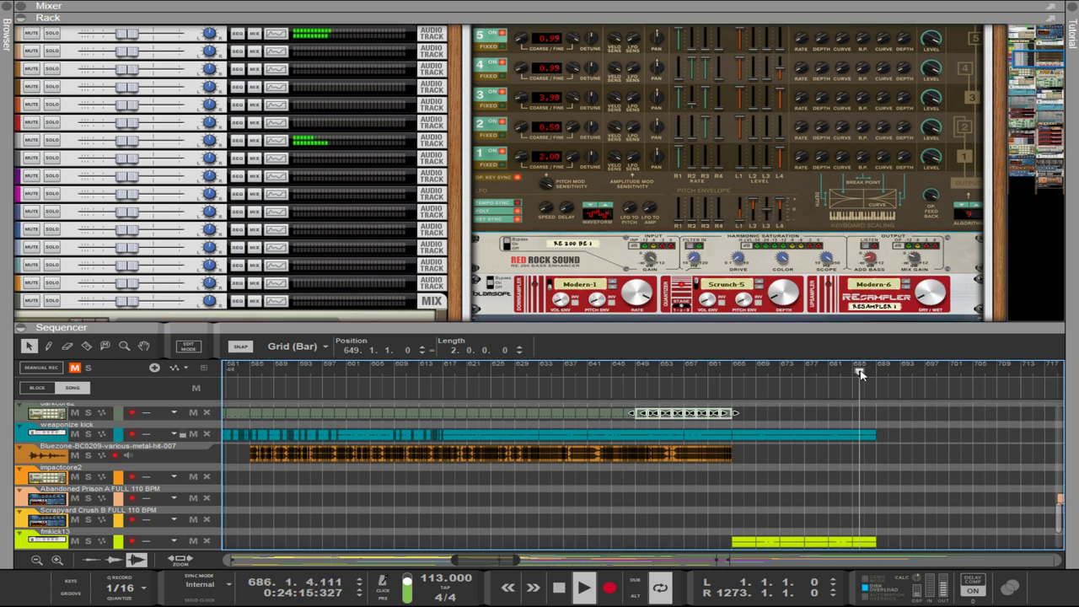
drag(707, 216, 716, 178)
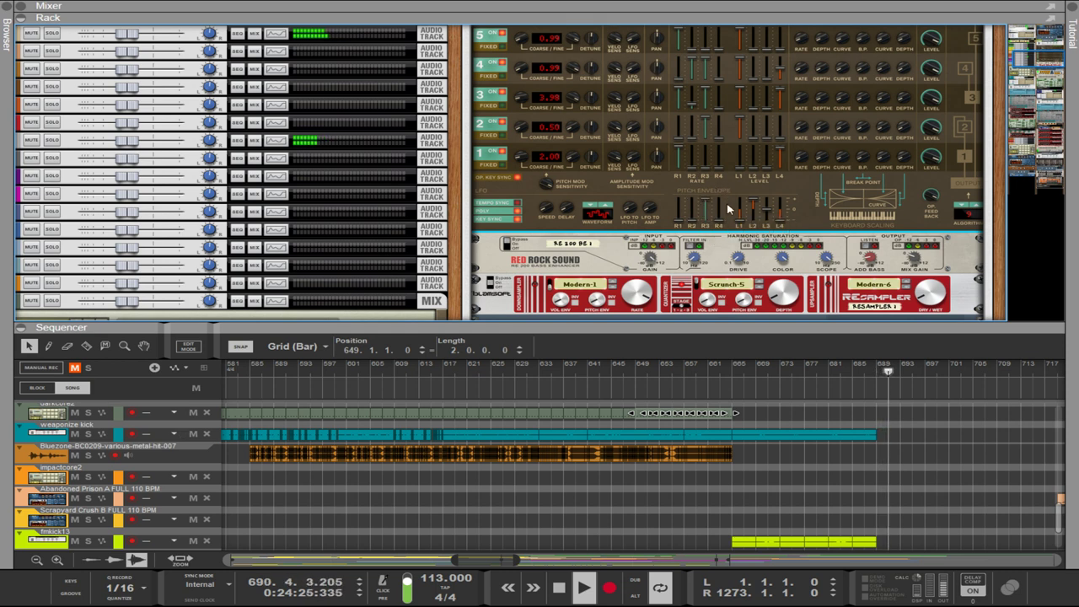
- Step the PX7 algorithm up to 20
click(977, 211)
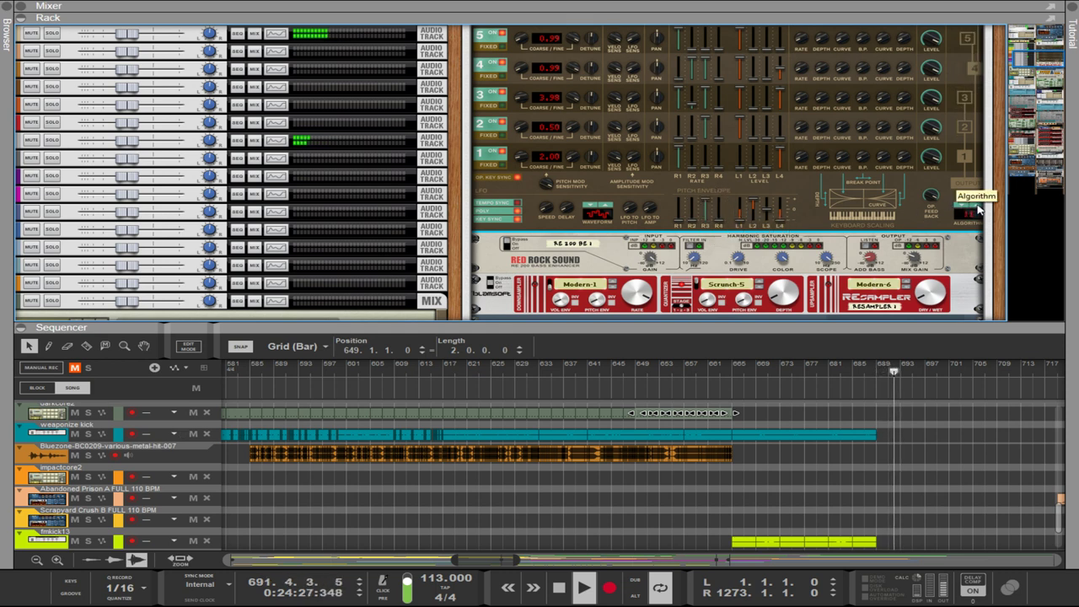
click(978, 211)
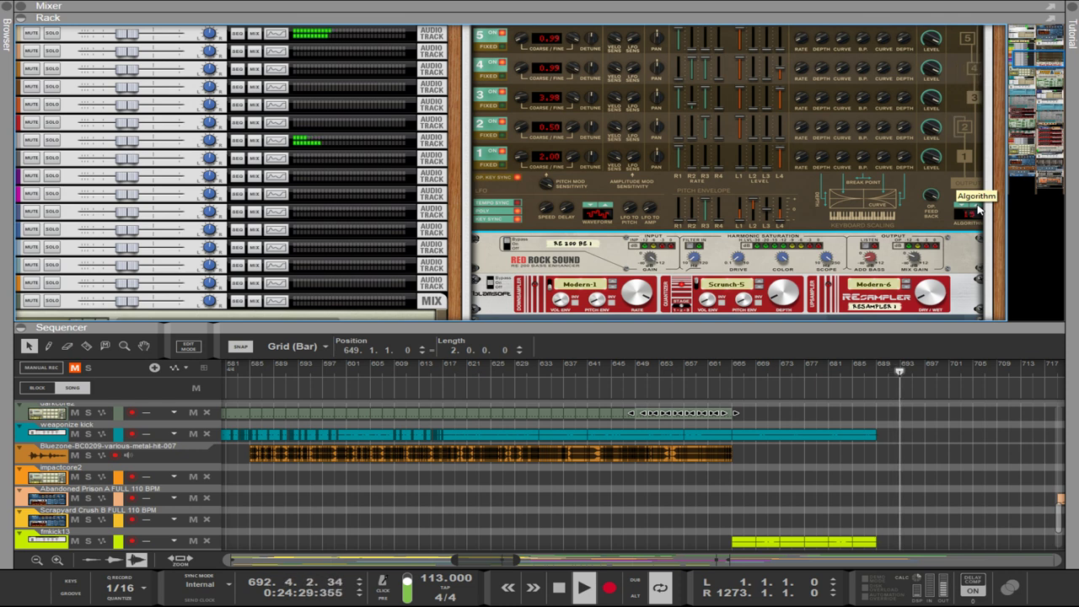
click(978, 211)
click(978, 211)
click(978, 211)
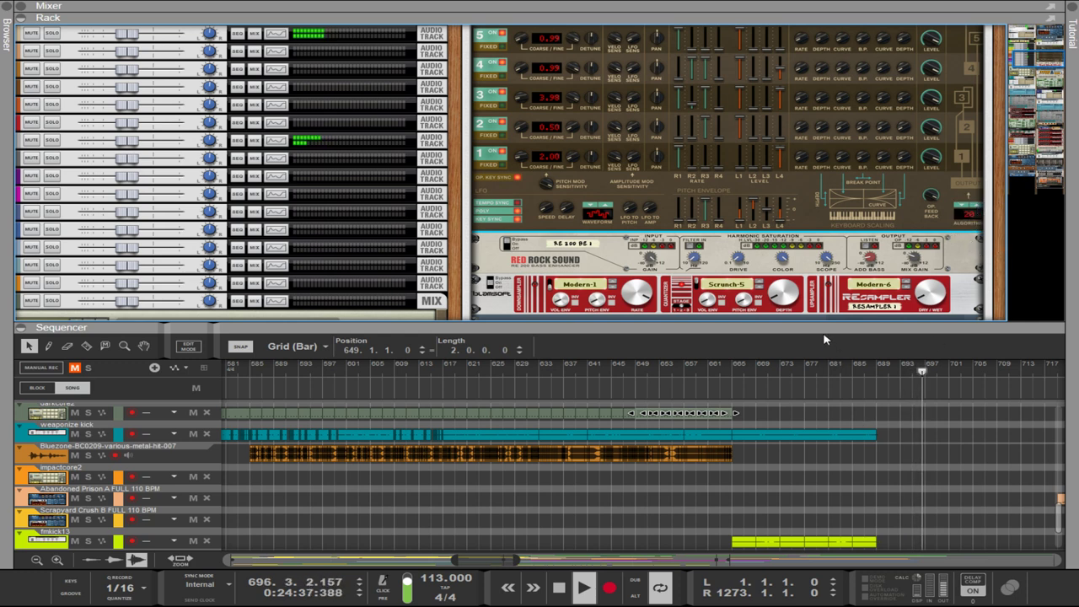
- Enlarge the sequencer and zoom the timeline out to show more tracks and bars
drag(823, 324, 823, 169)
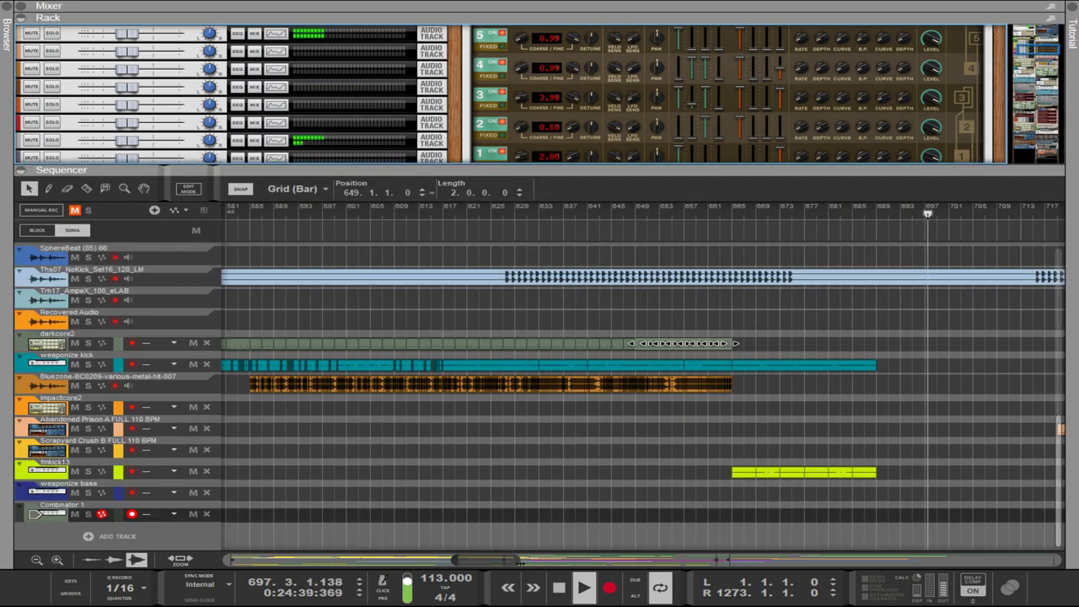
drag(513, 559, 692, 563)
key(h)
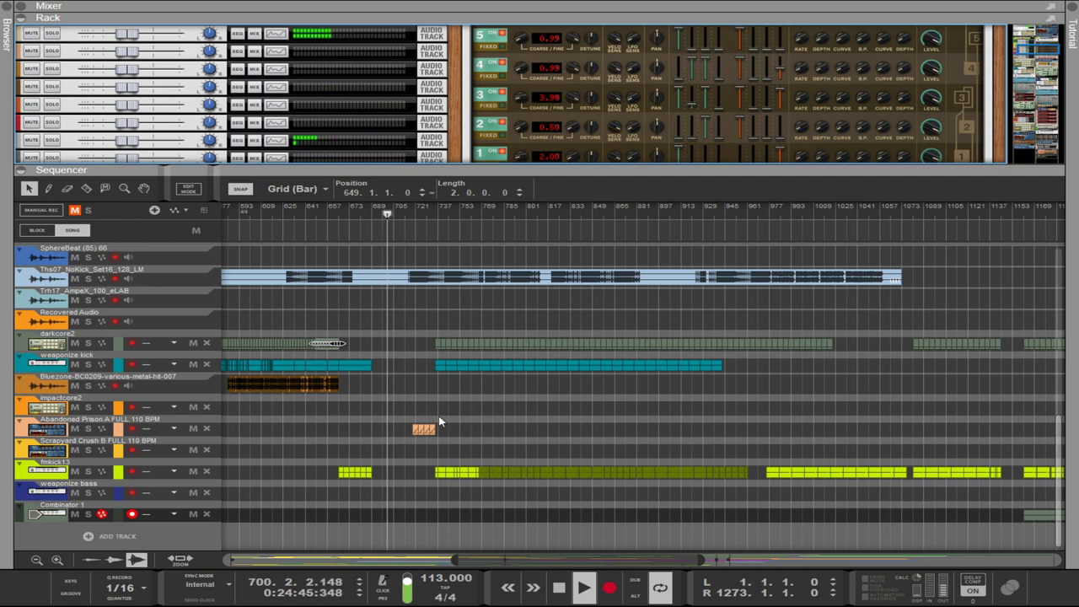
scroll(428, 415, up, 10)
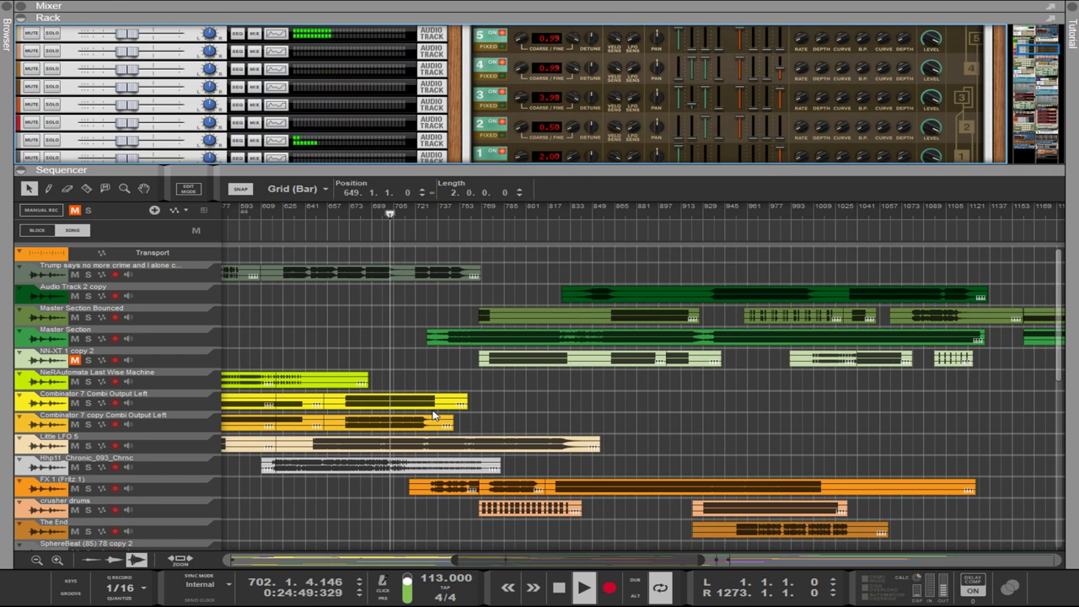
scroll(432, 415, down, 8)
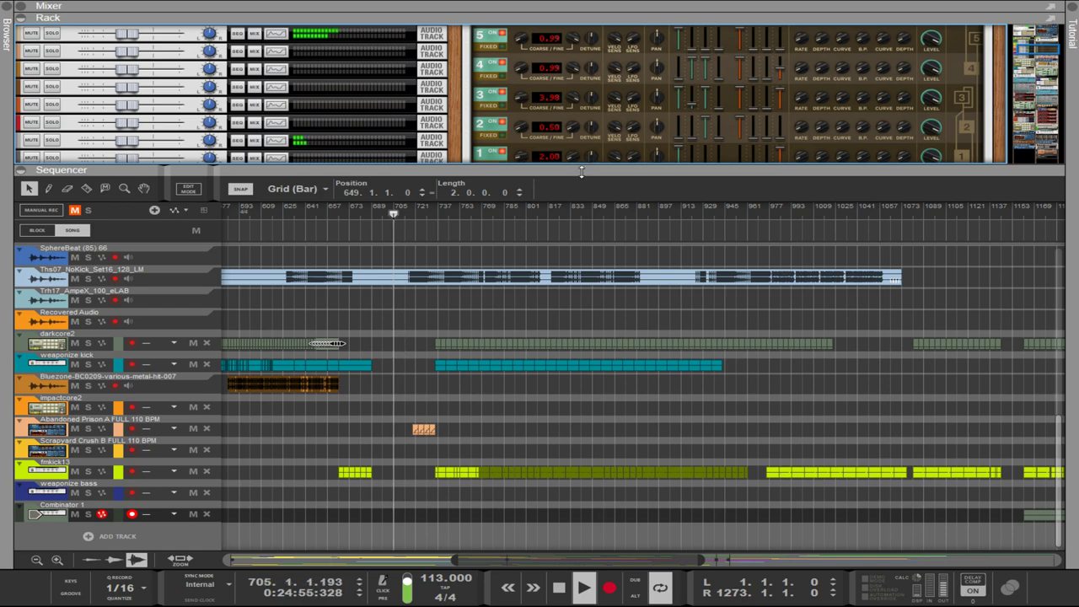
drag(581, 171, 582, 410)
scroll(742, 375, down, 10)
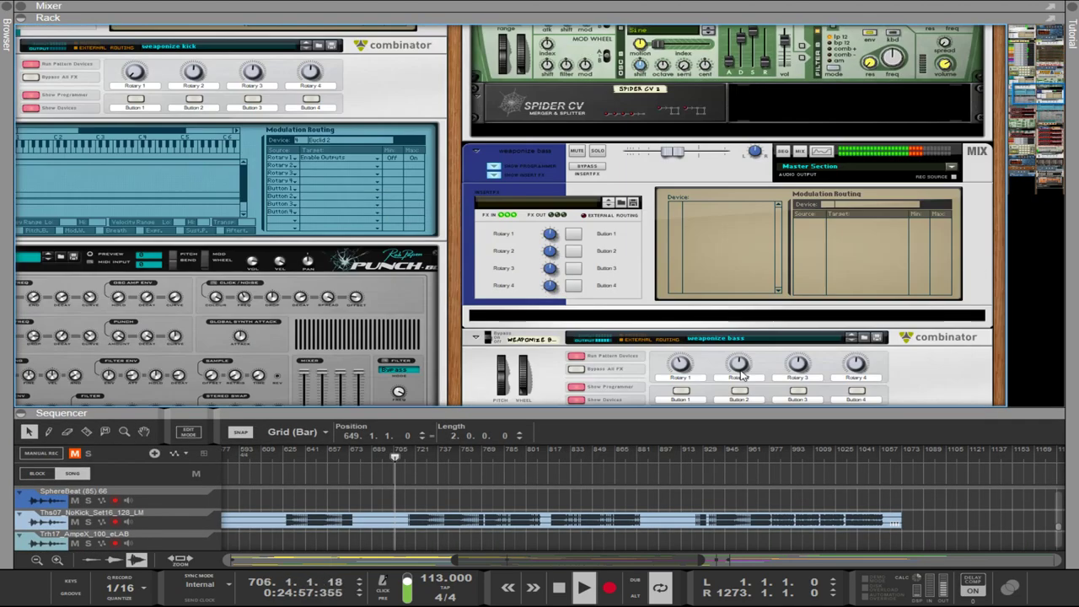
scroll(741, 375, down, 10)
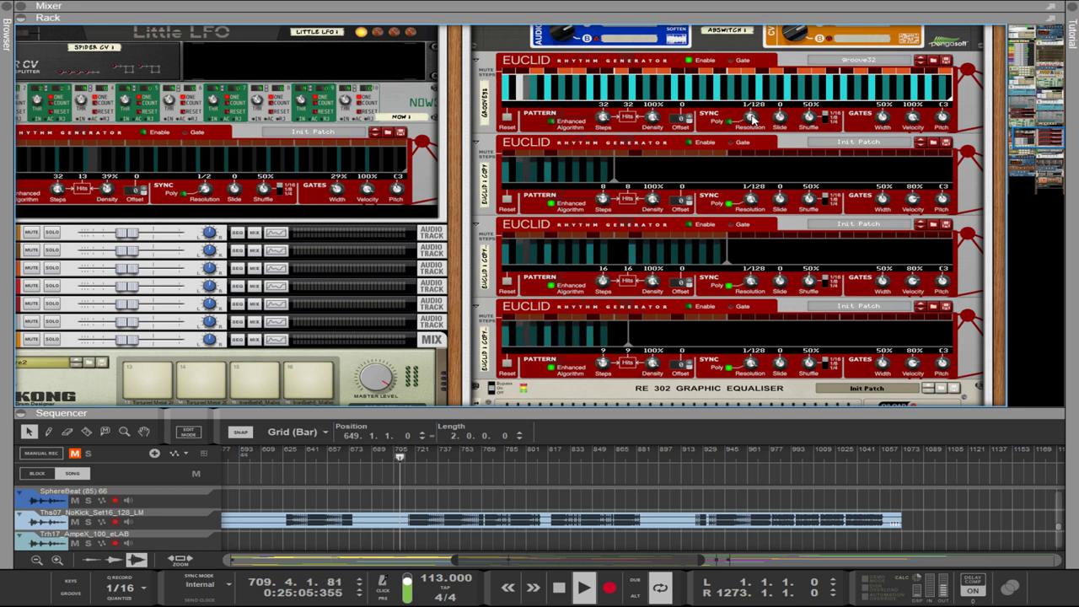
- Set the Groove32 resolution to 1/64 and raise the song tempo from 113 to 173 BPM
drag(753, 118, 751, 134)
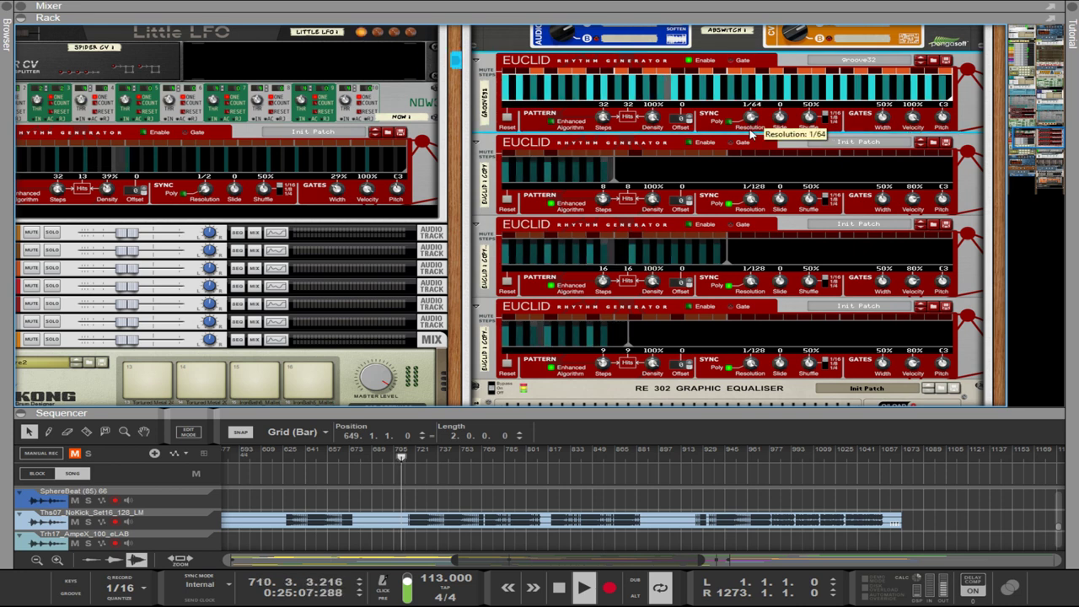
click(428, 579)
scroll(427, 579, up, 4)
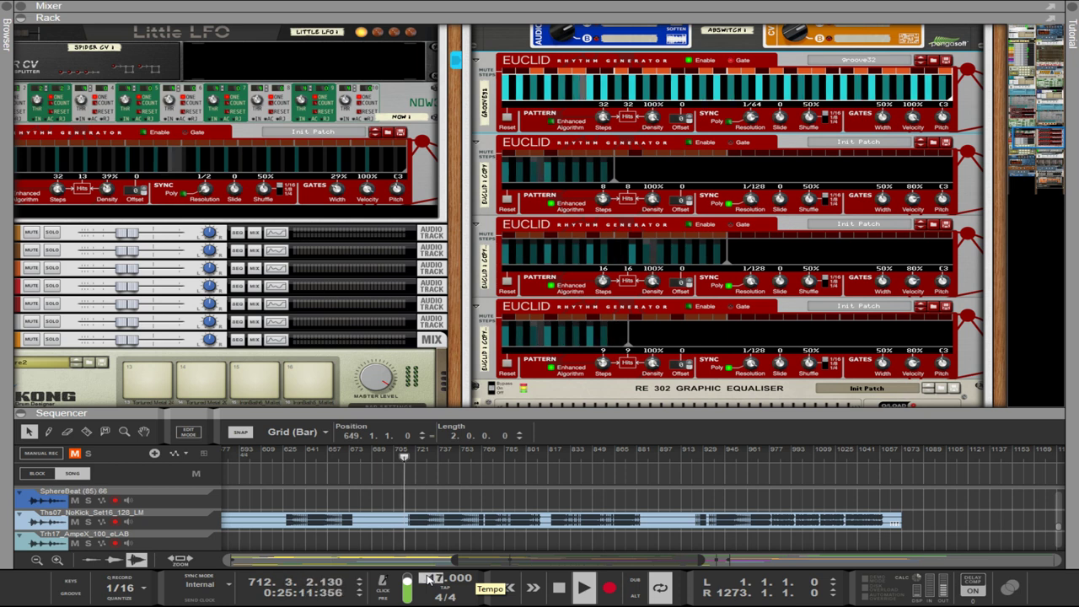
scroll(428, 578, up, 20)
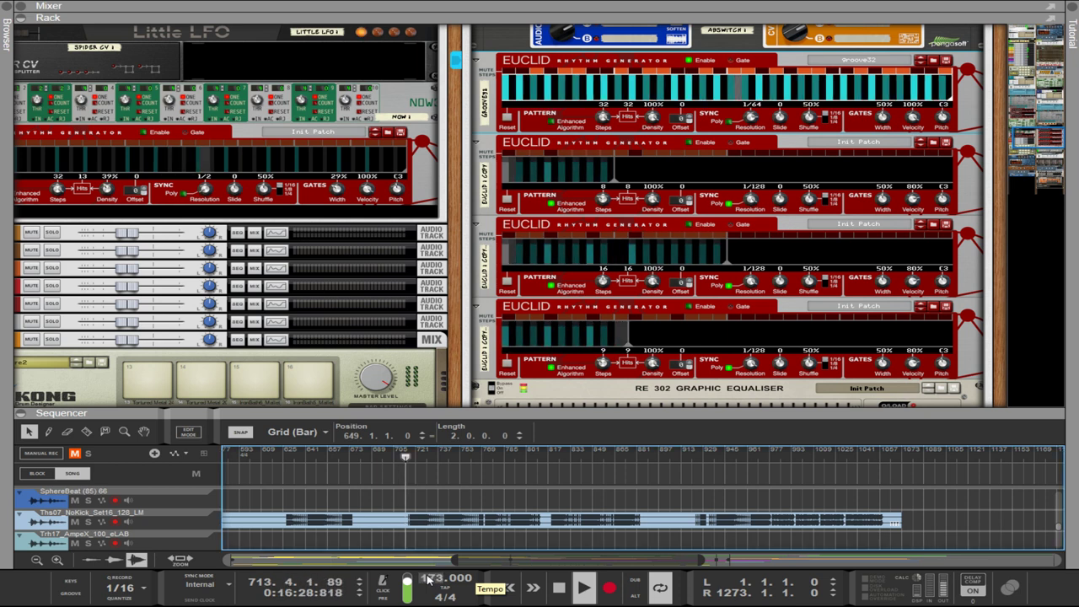
- Collapse the rack with F6 so the sequencer fills the window
drag(480, 412, 495, 280)
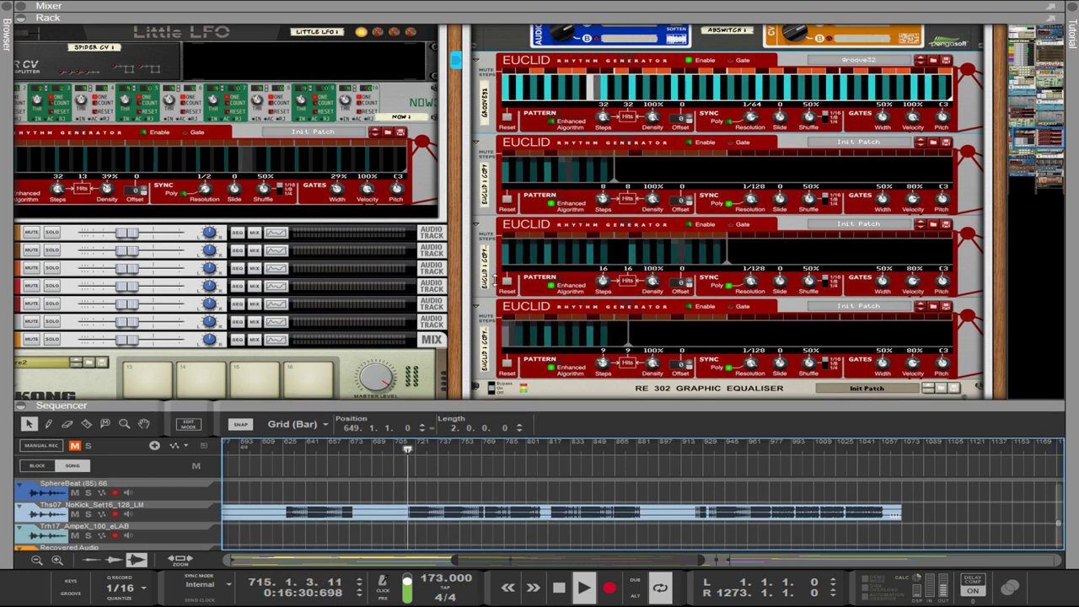
key(F6)
scroll(414, 244, up, 3)
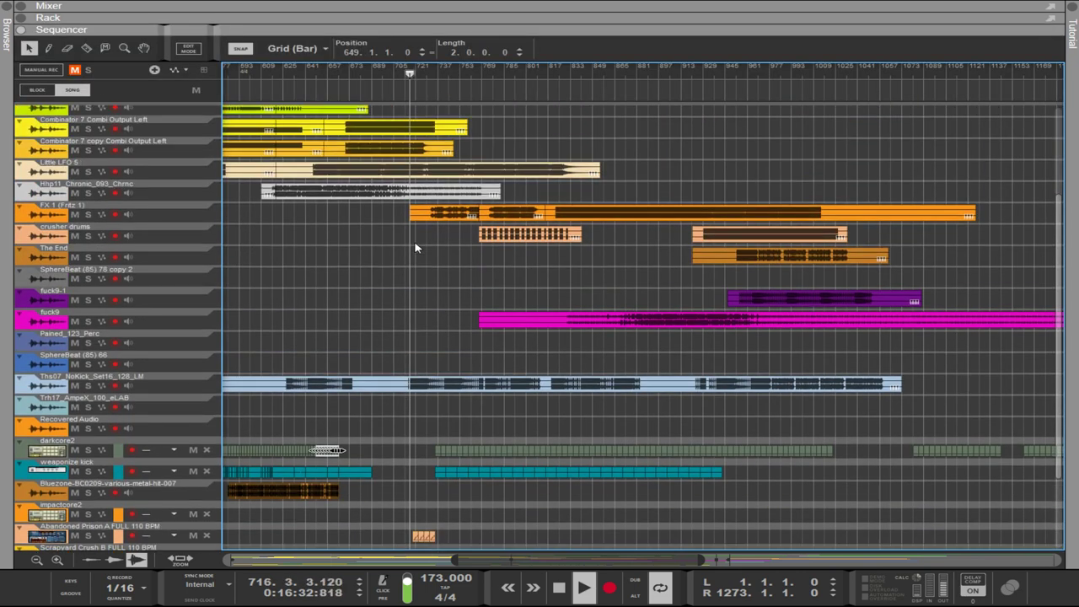
- Copy the short Abandoned Prison clip along its track, placing a copy at bar 783, out to about bar 833
scroll(414, 247, up, 1)
scroll(416, 248, down, 4)
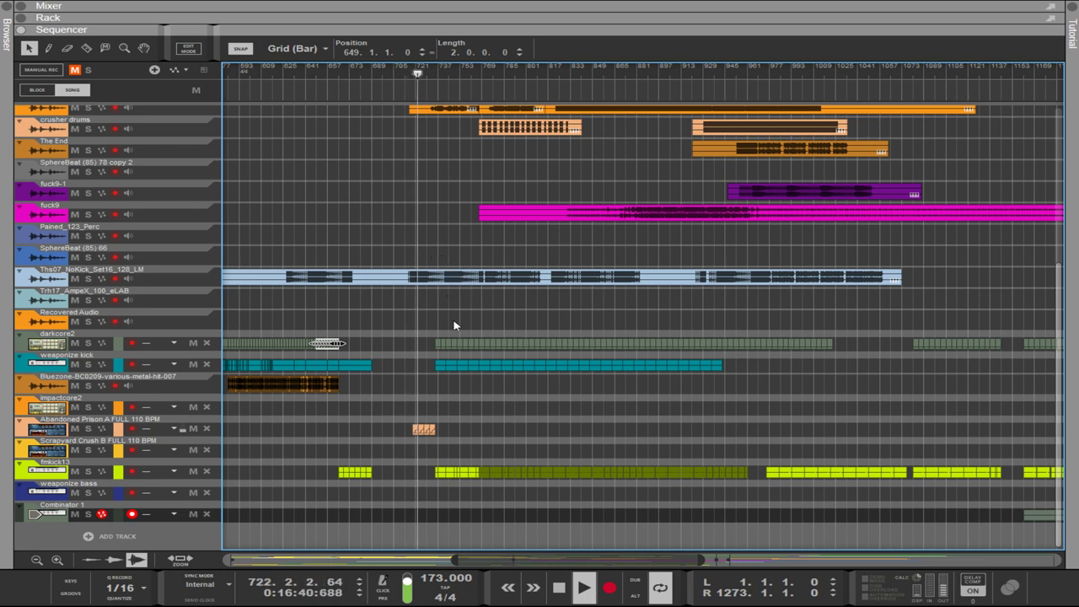
scroll(453, 325, up, 5)
scroll(454, 325, down, 6)
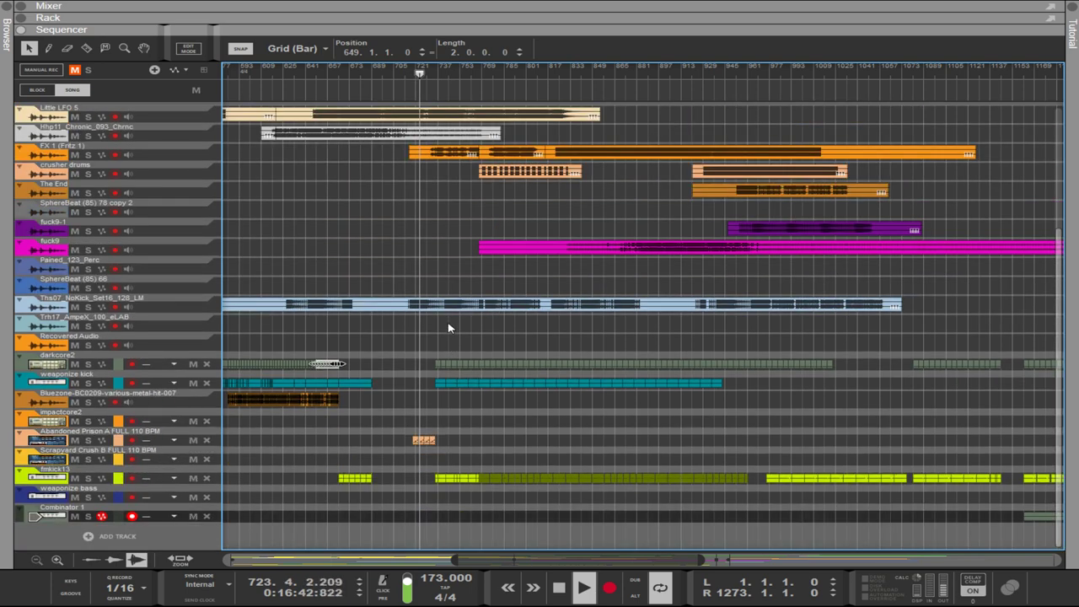
scroll(448, 328, left, 2)
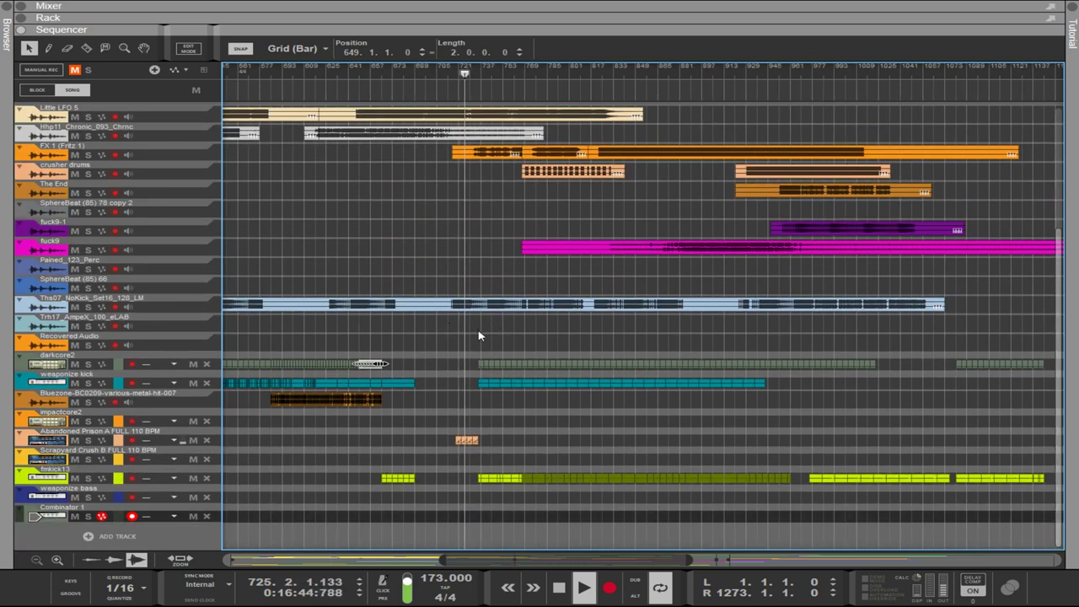
scroll(477, 336, up, 6)
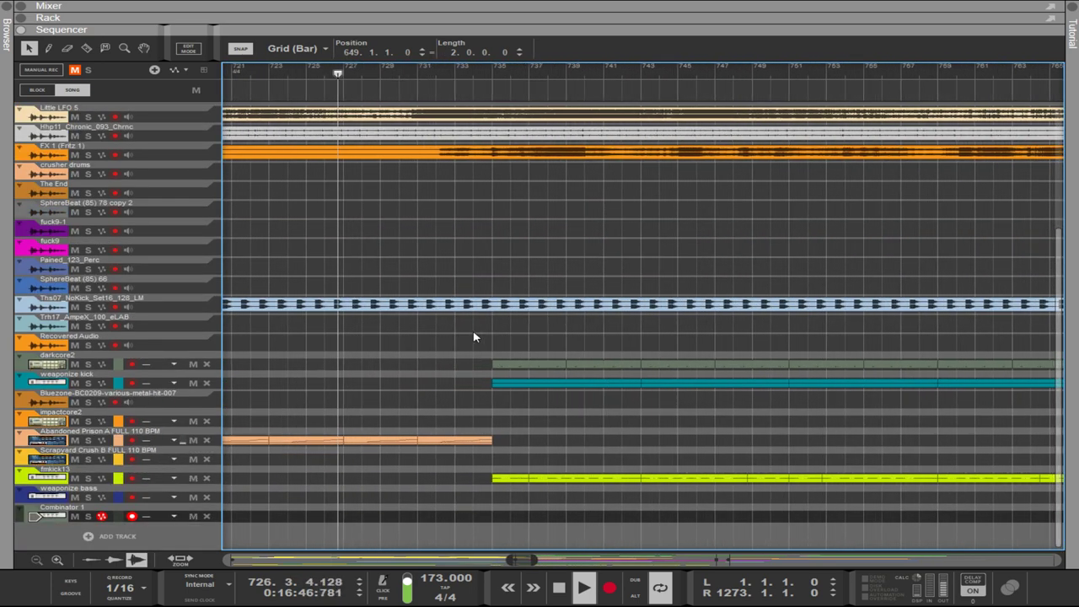
scroll(474, 336, up, 2)
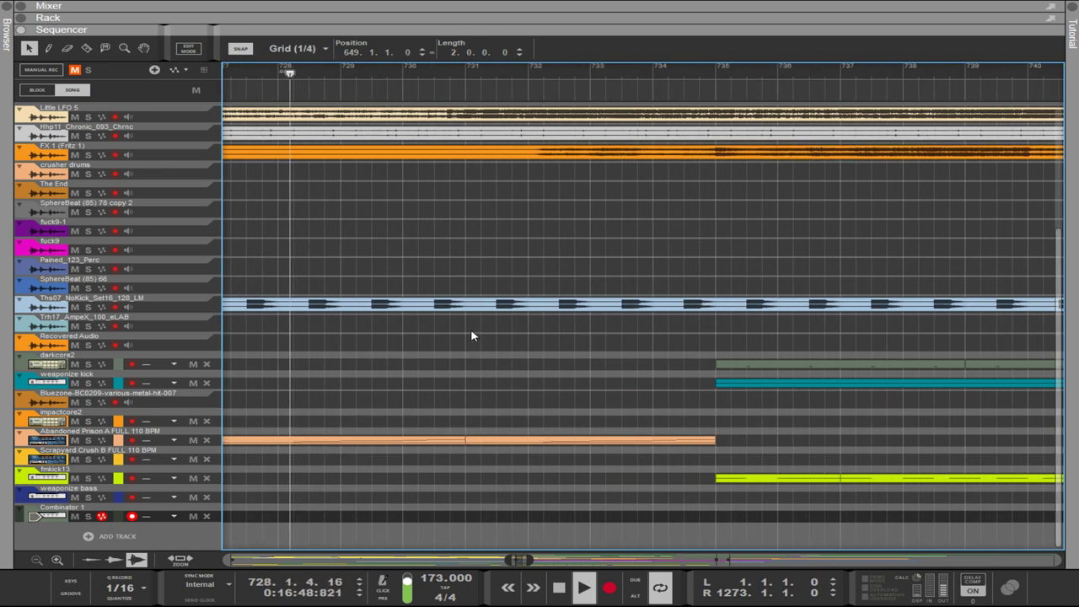
scroll(471, 338, down, 6)
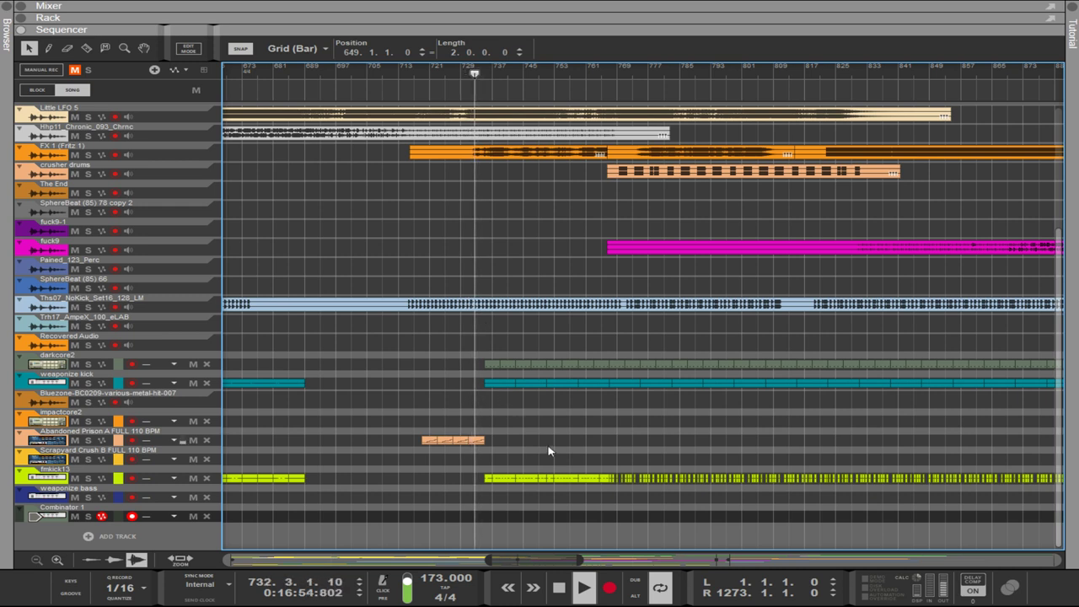
click(437, 440)
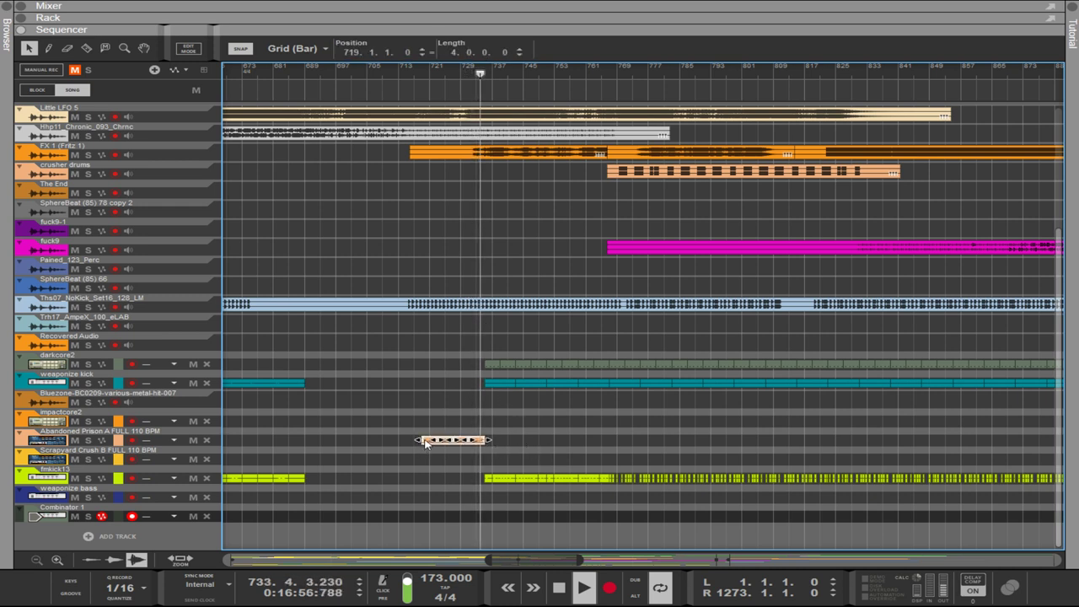
drag(426, 445, 742, 445)
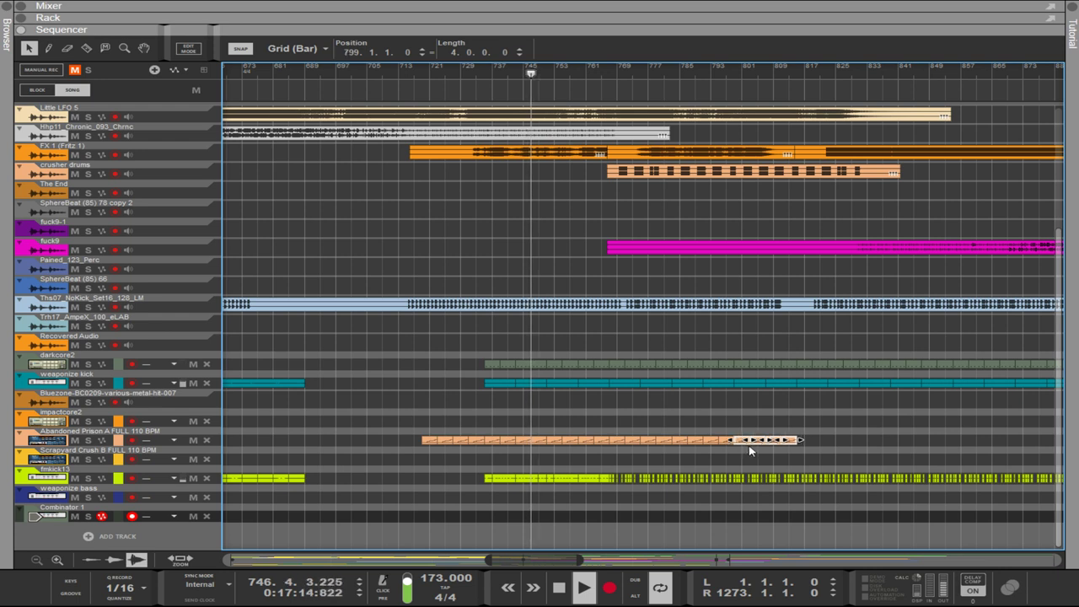
drag(749, 451, 864, 447)
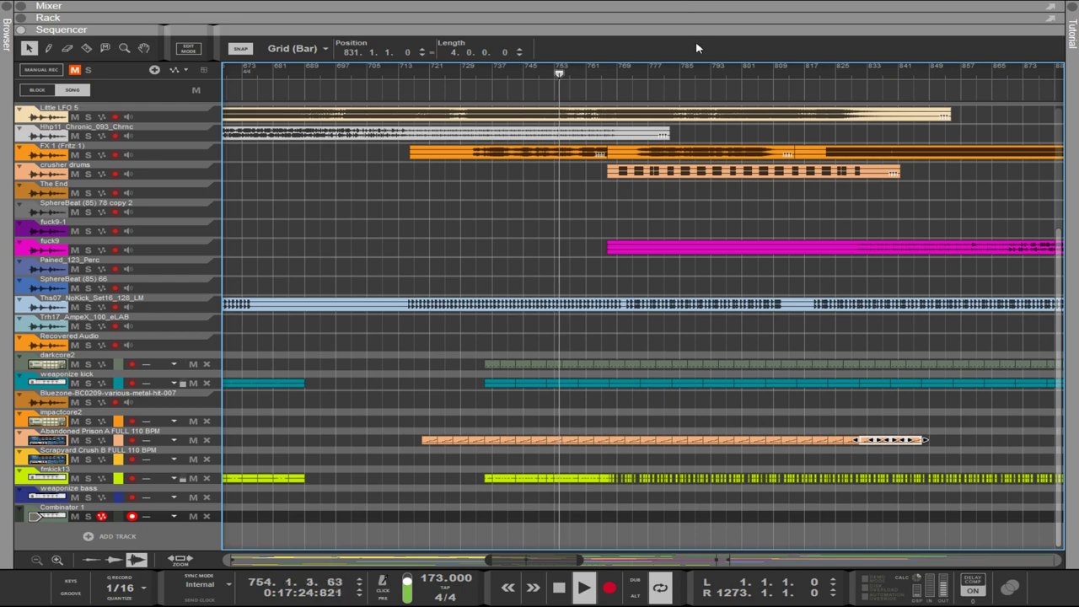
- Bring the device rack back into view and scroll to the PX7 kick
click(683, 18)
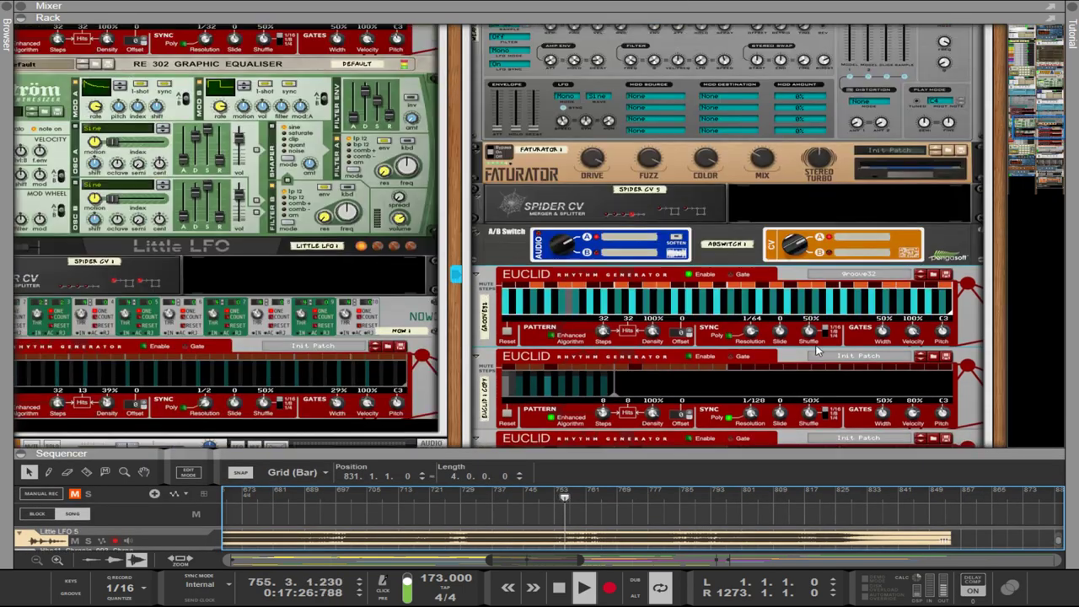
scroll(816, 352, up, 20)
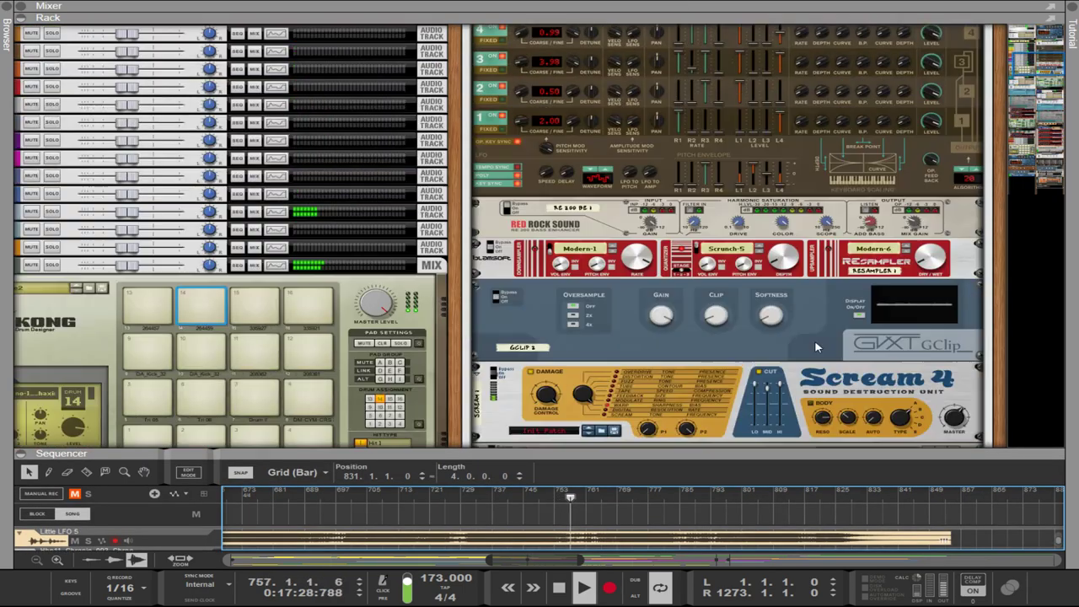
scroll(816, 345, up, 6)
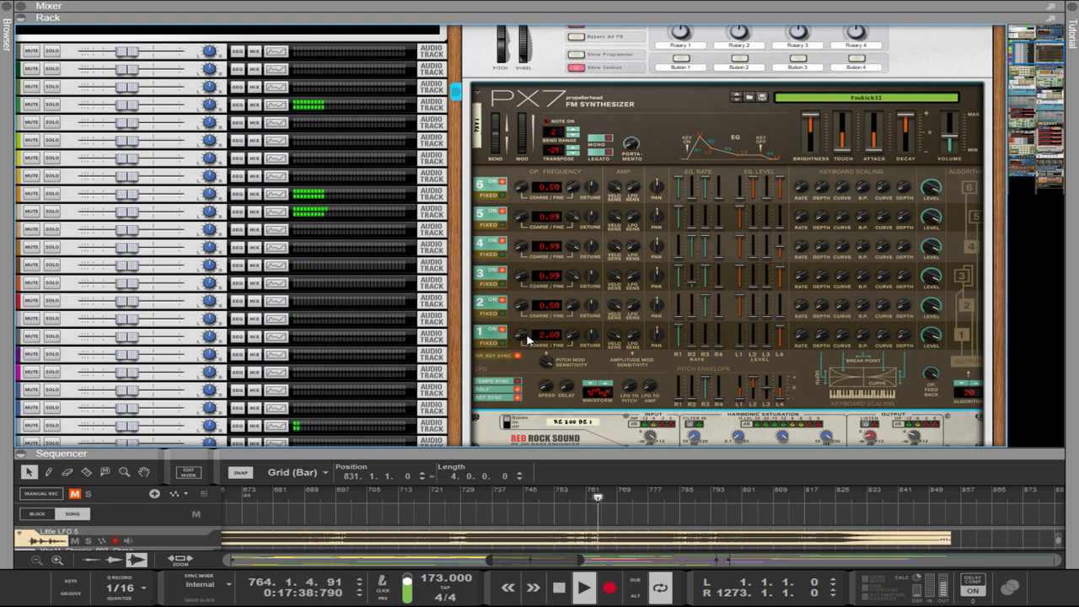
- Retune PX7 operators 1 and 4 to 0.50, nudge operator 2 up, set operator 6 to 4.00, undoing an operator 5 change
drag(527, 340, 520, 312)
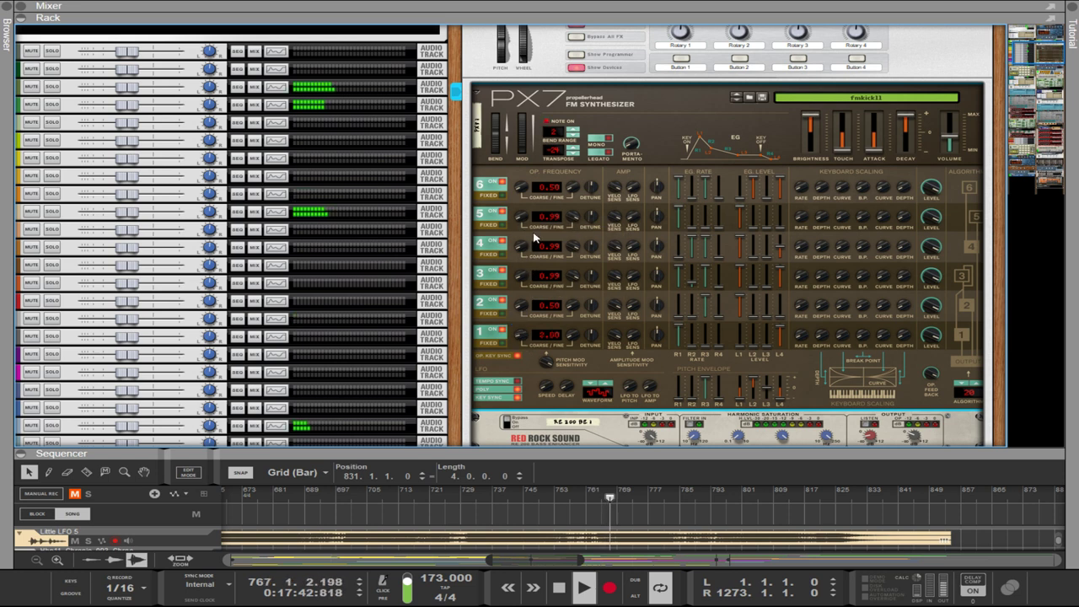
drag(571, 224, 573, 425)
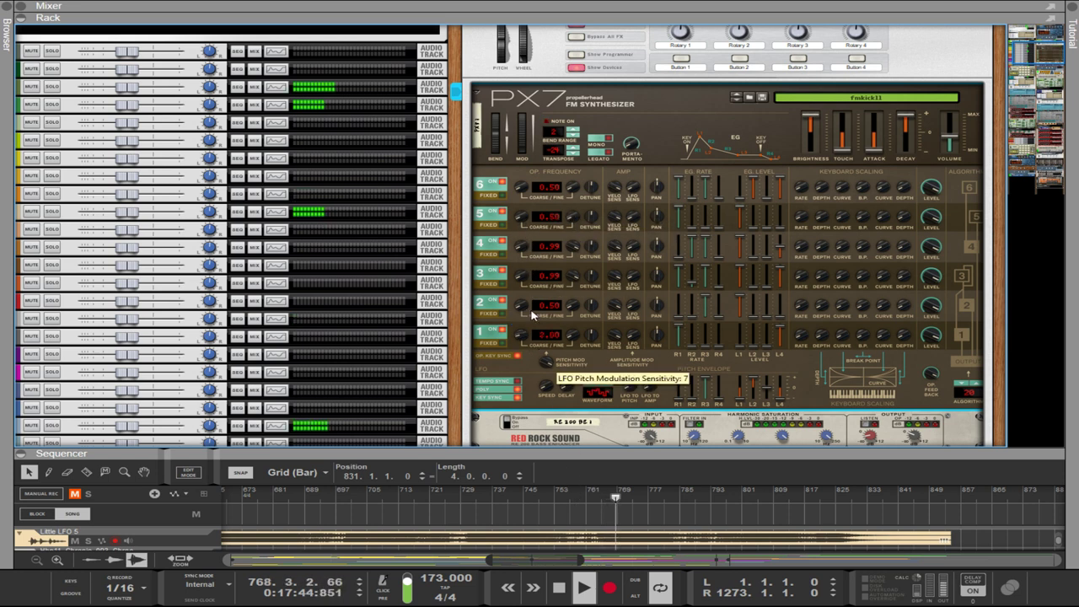
key(ctrl+z)
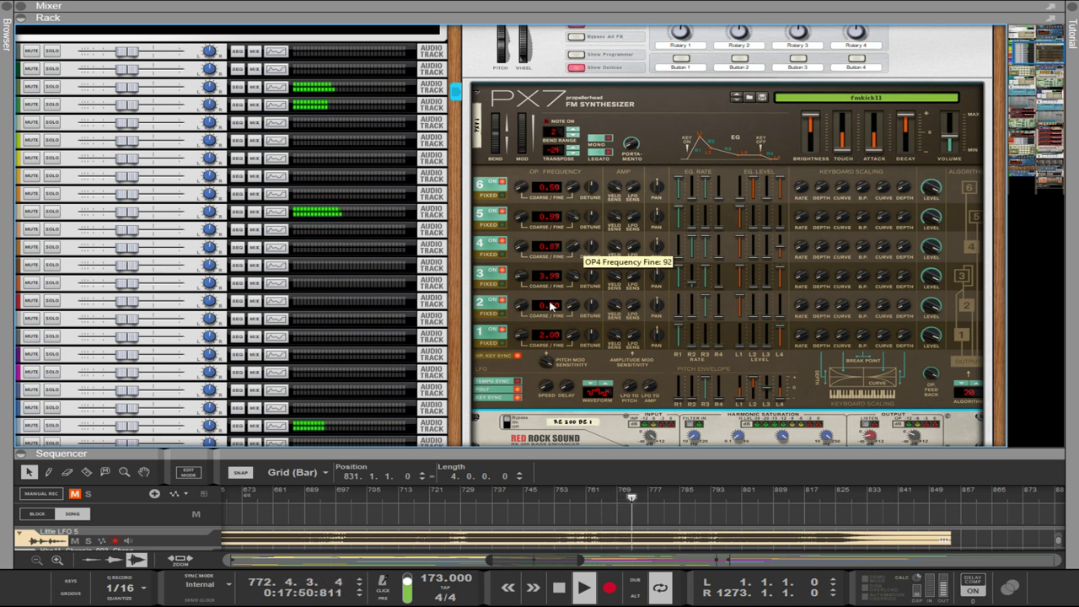
drag(552, 305, 562, 367)
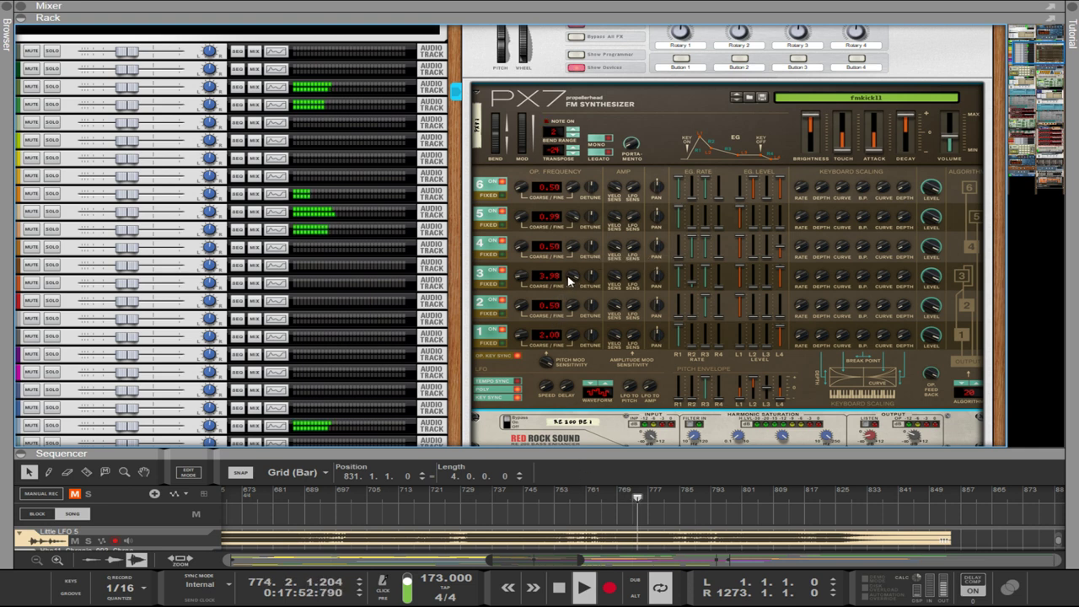
drag(569, 304, 548, 366)
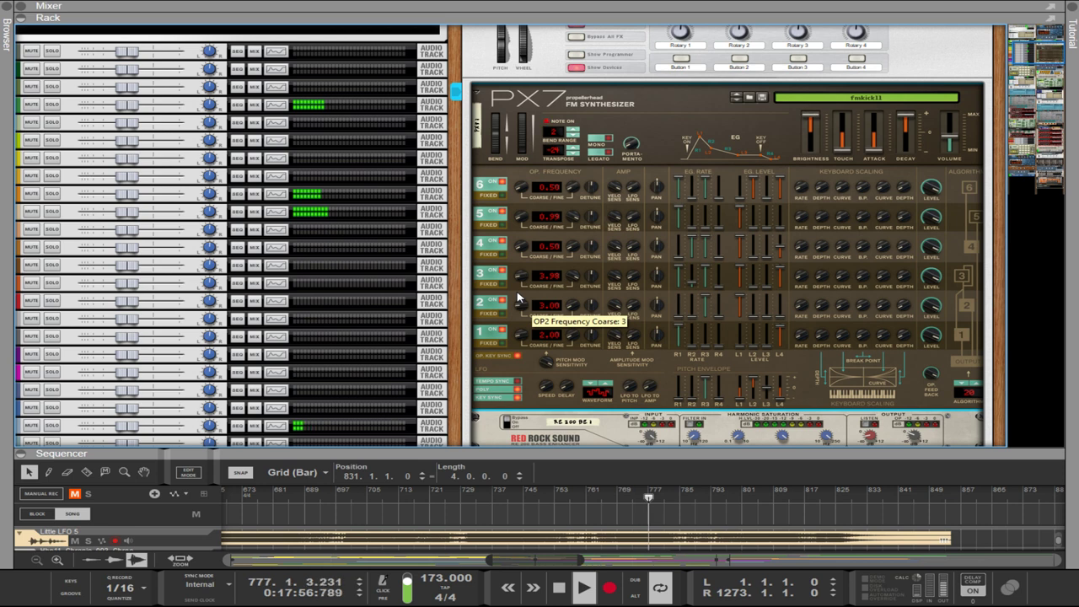
drag(522, 188, 510, 167)
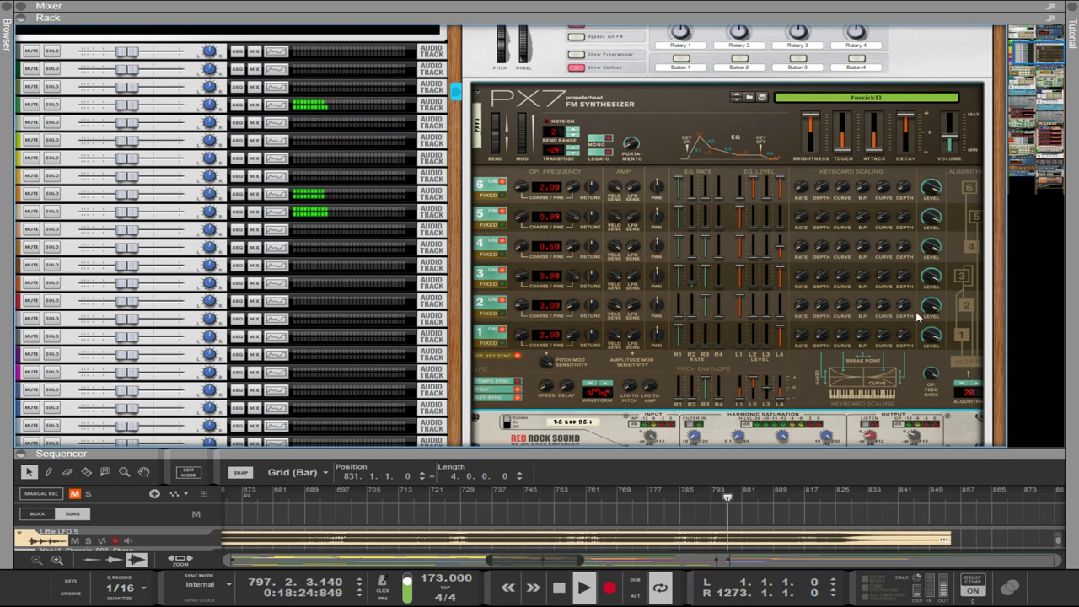
scroll(784, 220, up, 3)
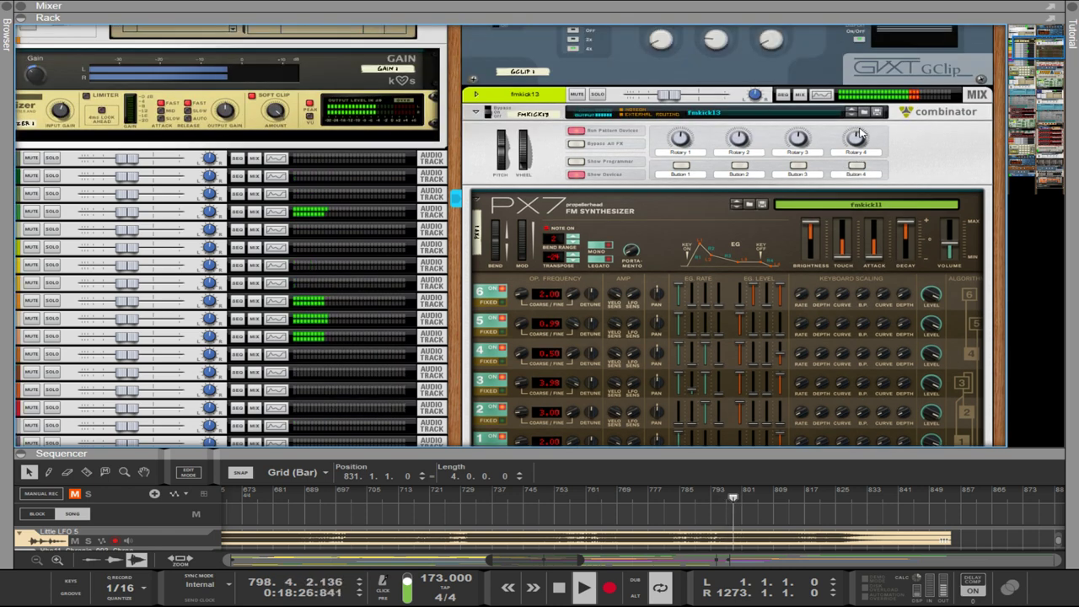
- Save both the Combinator patch and the PX7 patch as fmkick14
click(876, 111)
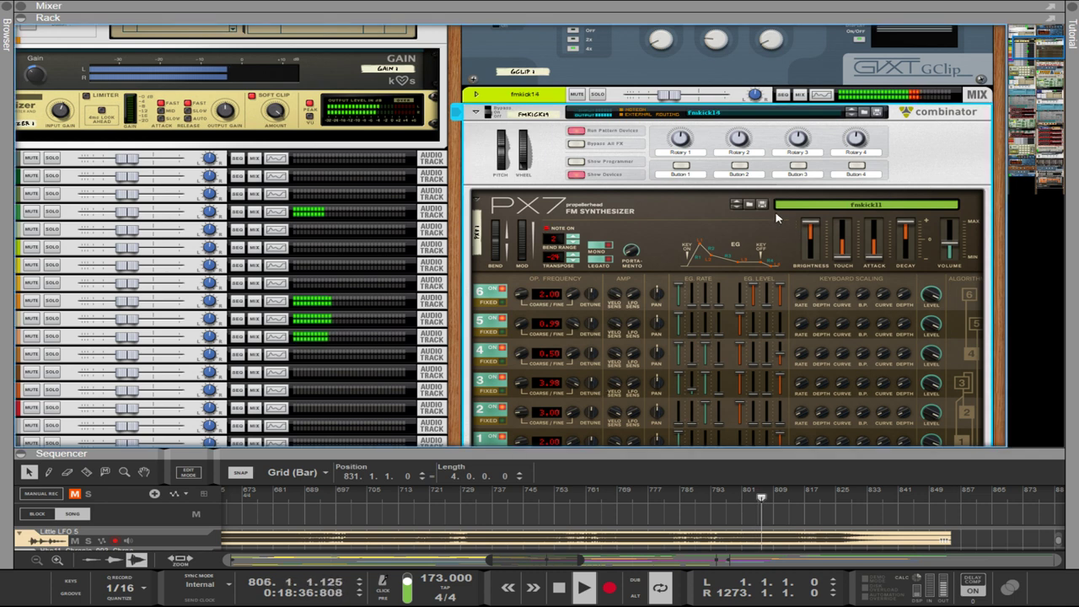
click(762, 204)
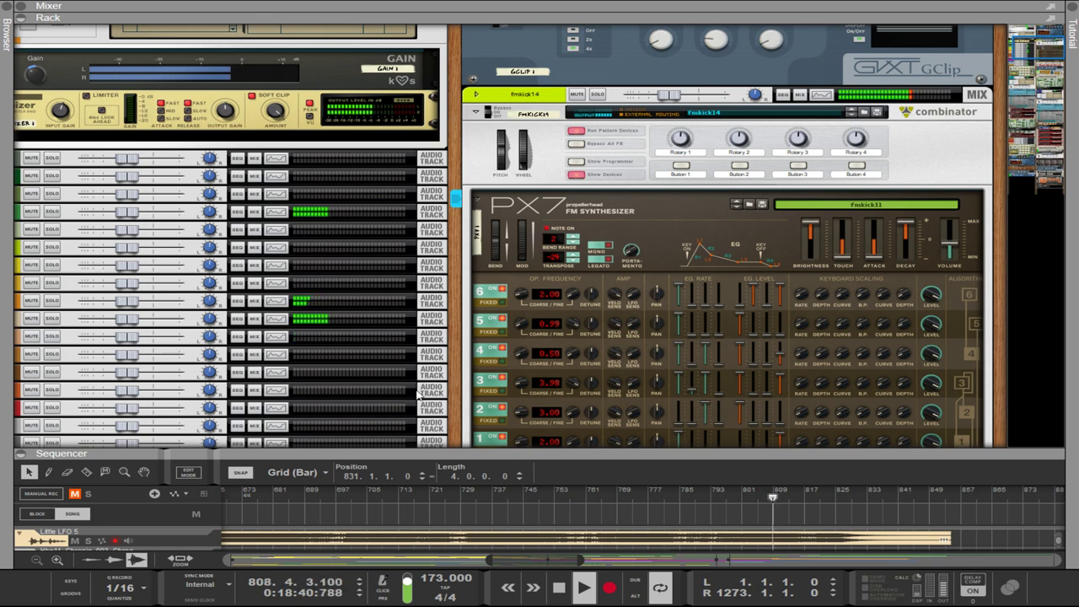
click(478, 422)
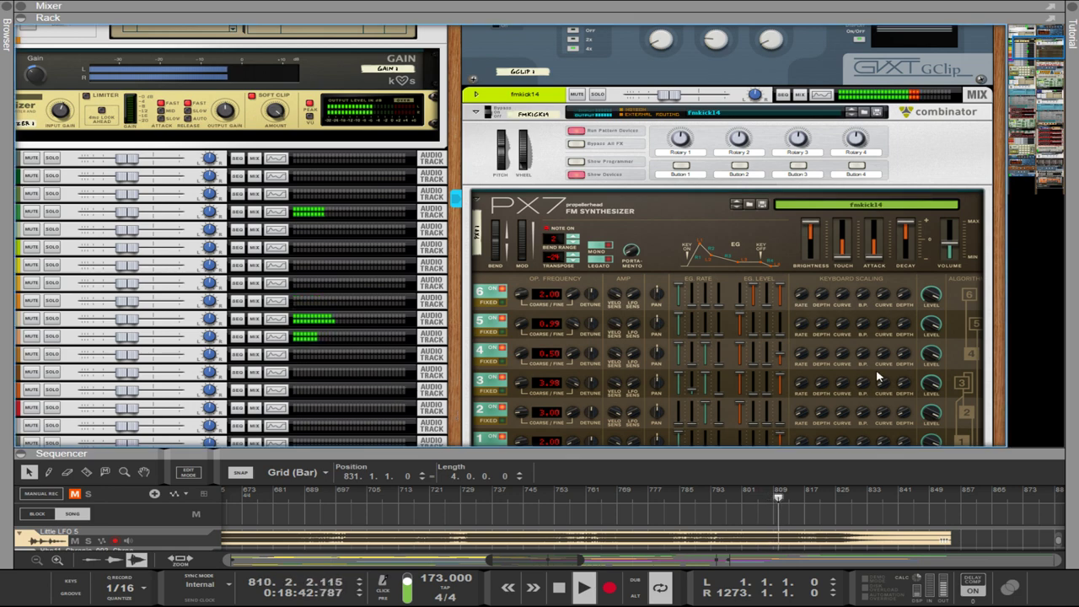
scroll(876, 379, down, 3)
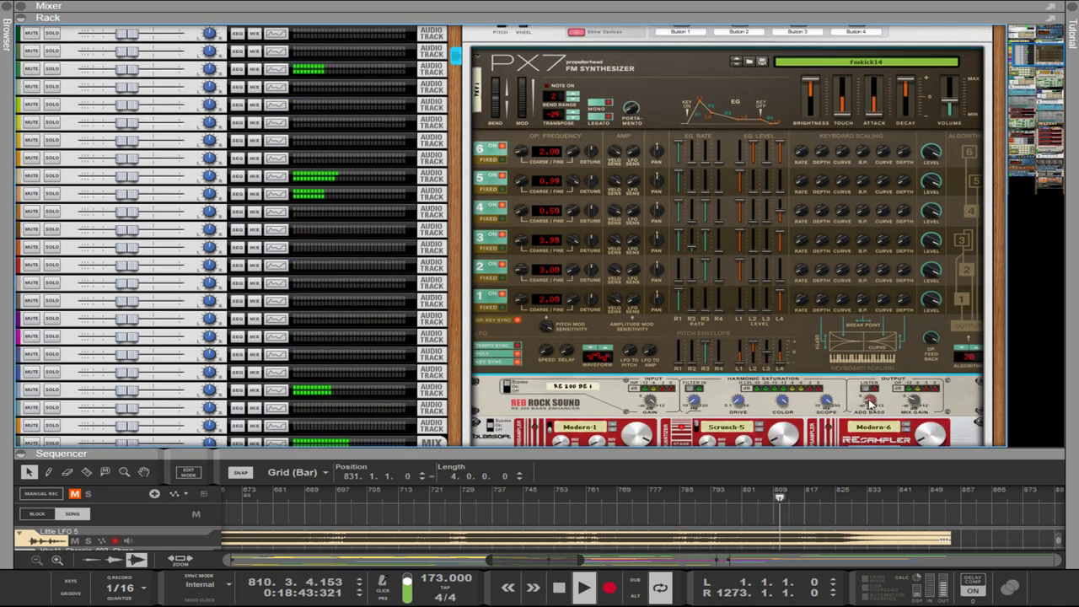
- Change the PX7 algorithm, push operator coarse frequencies up (operator 2 to 13.00), and set pitch envelope level 1 to 49
click(976, 354)
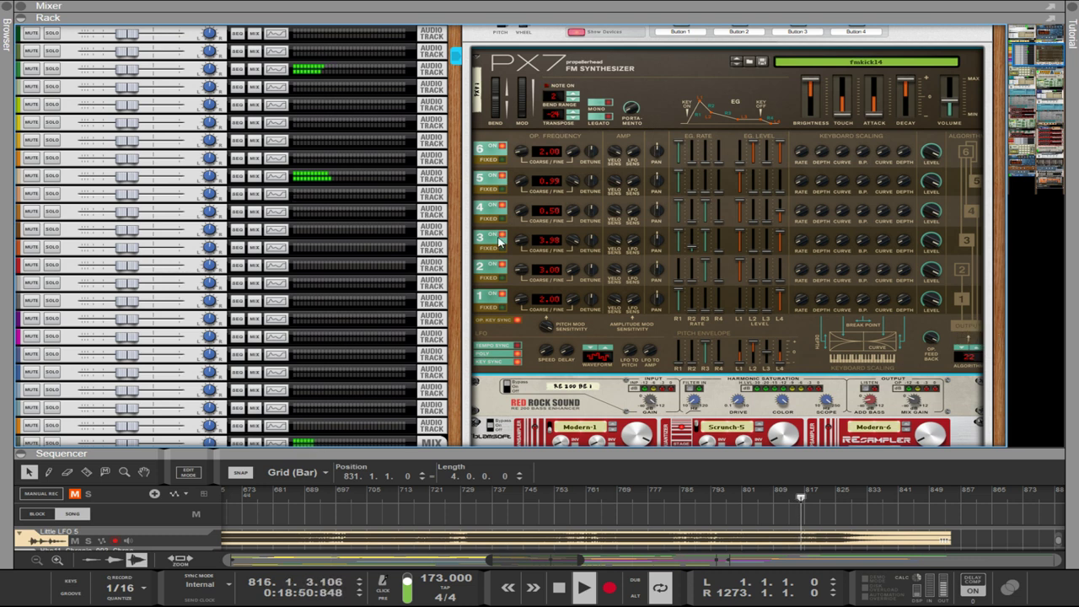
drag(518, 209, 517, 203)
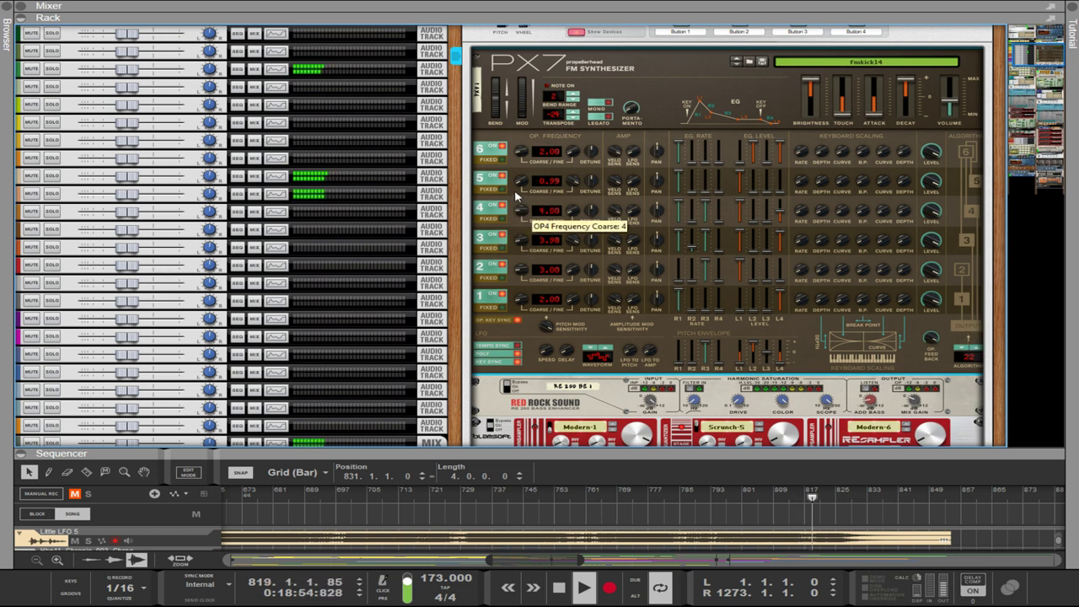
drag(517, 197, 519, 221)
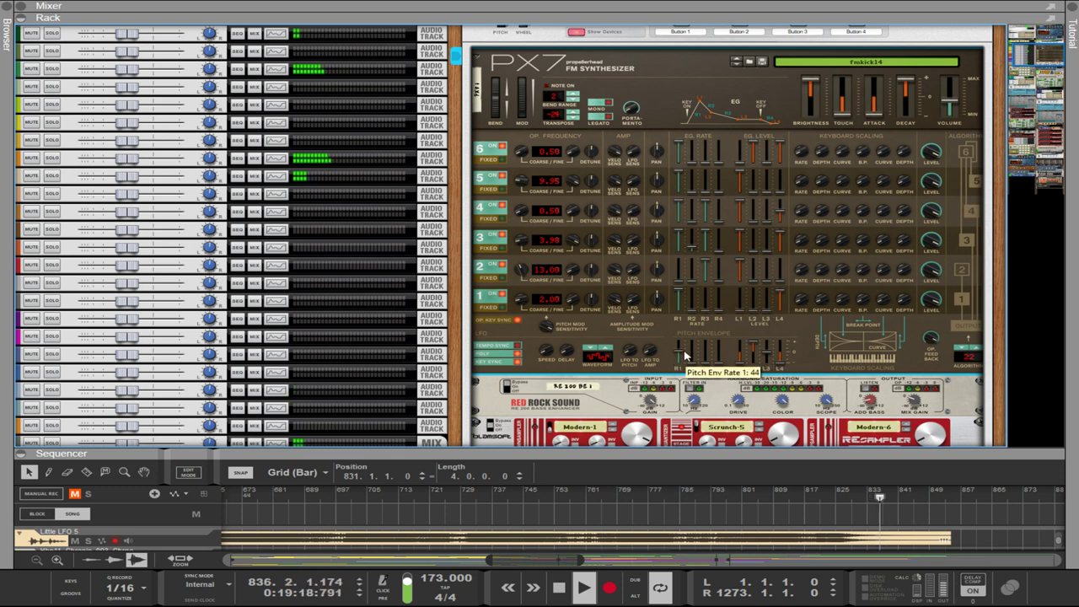
drag(757, 352, 740, 315)
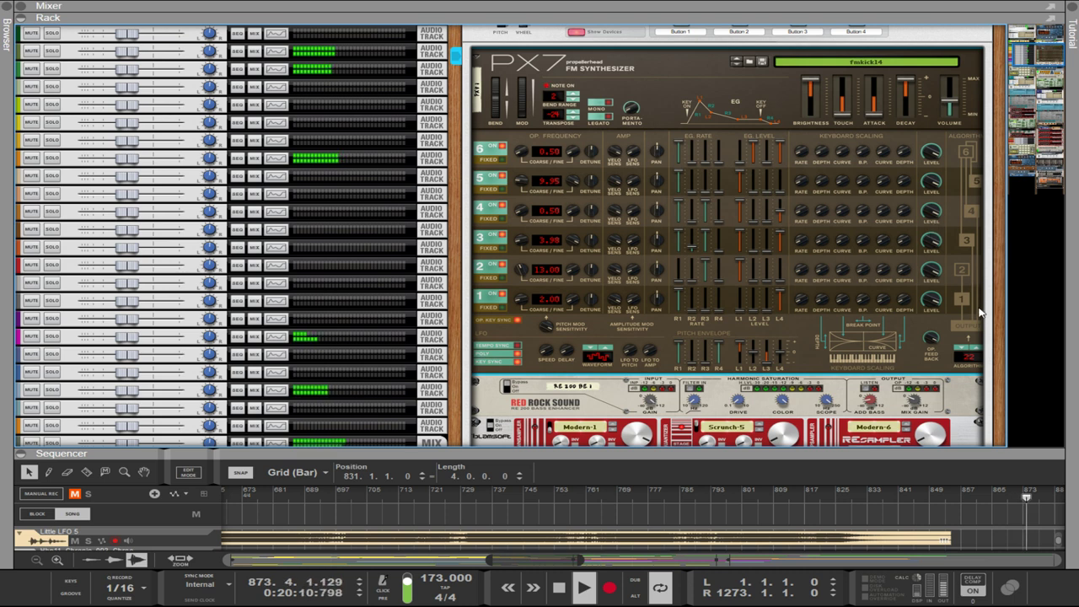
- Switch the PX7 kick to yet another FM algorithm
click(975, 349)
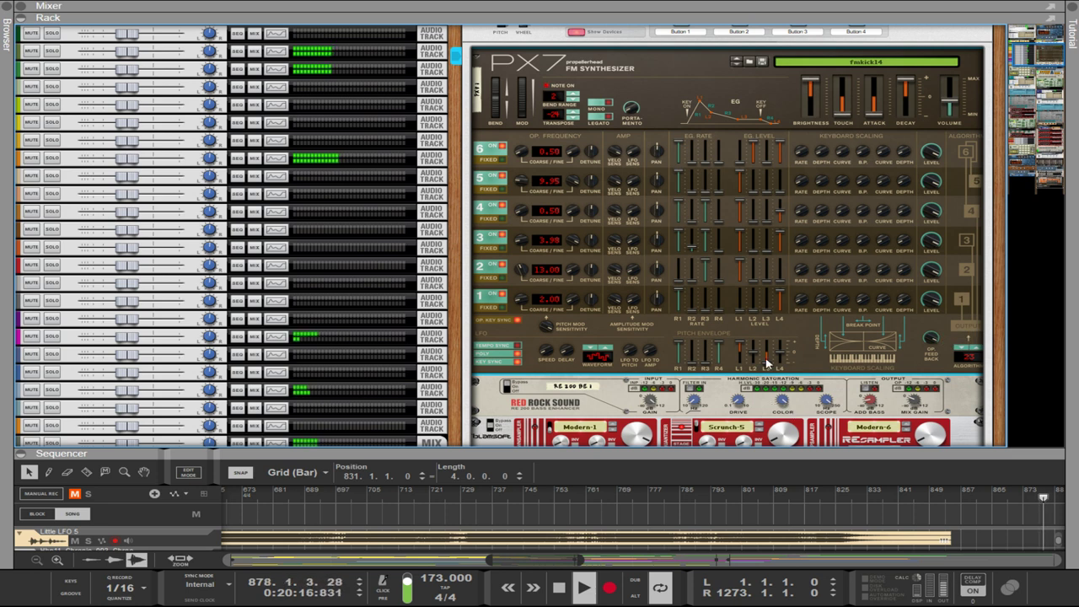
mouse_move(764, 363)
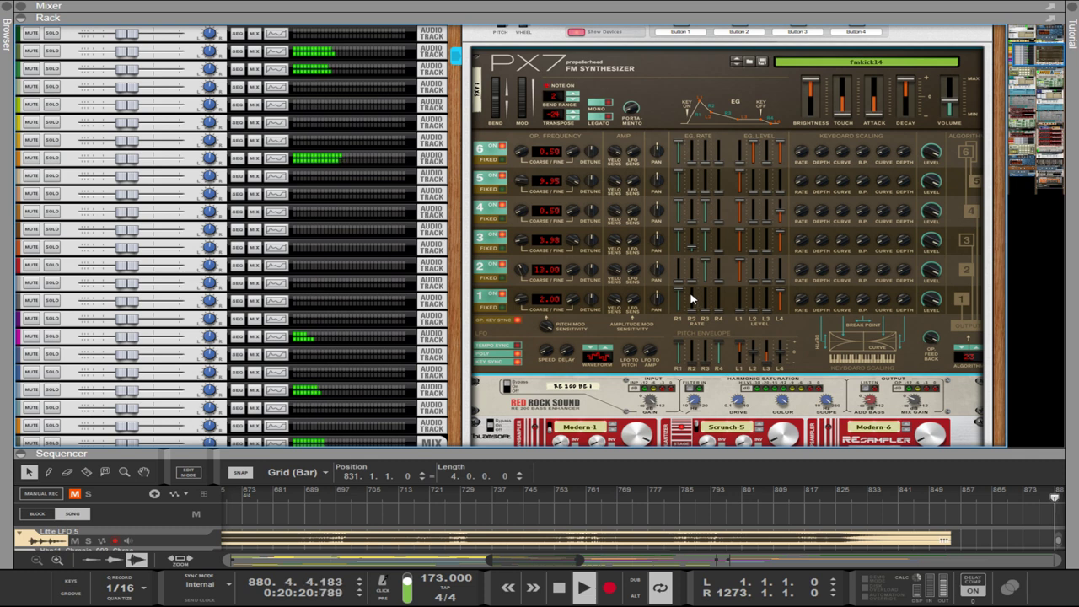
mouse_move(691, 304)
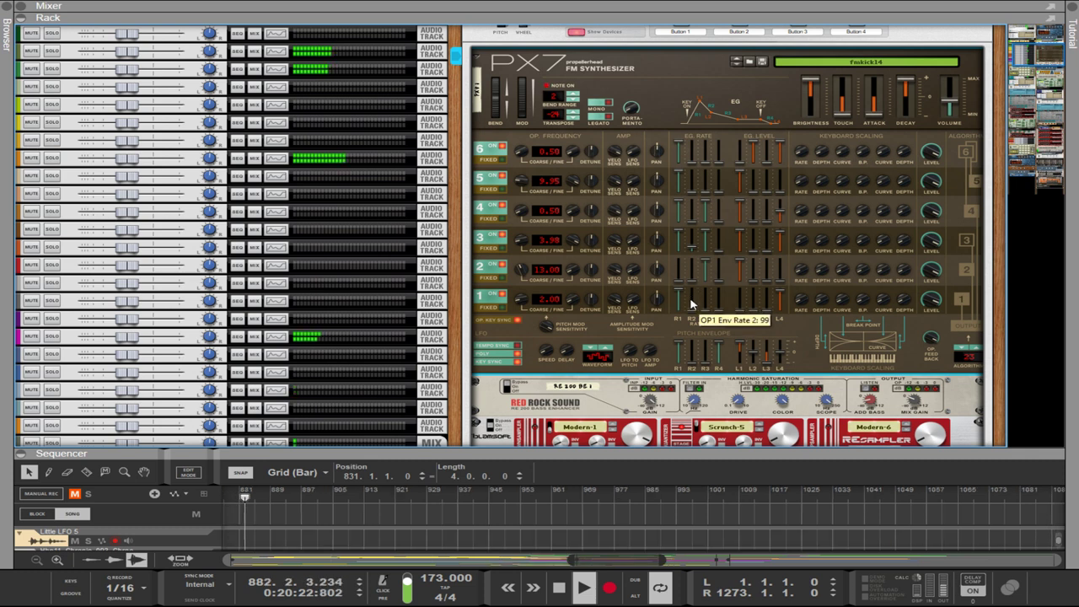
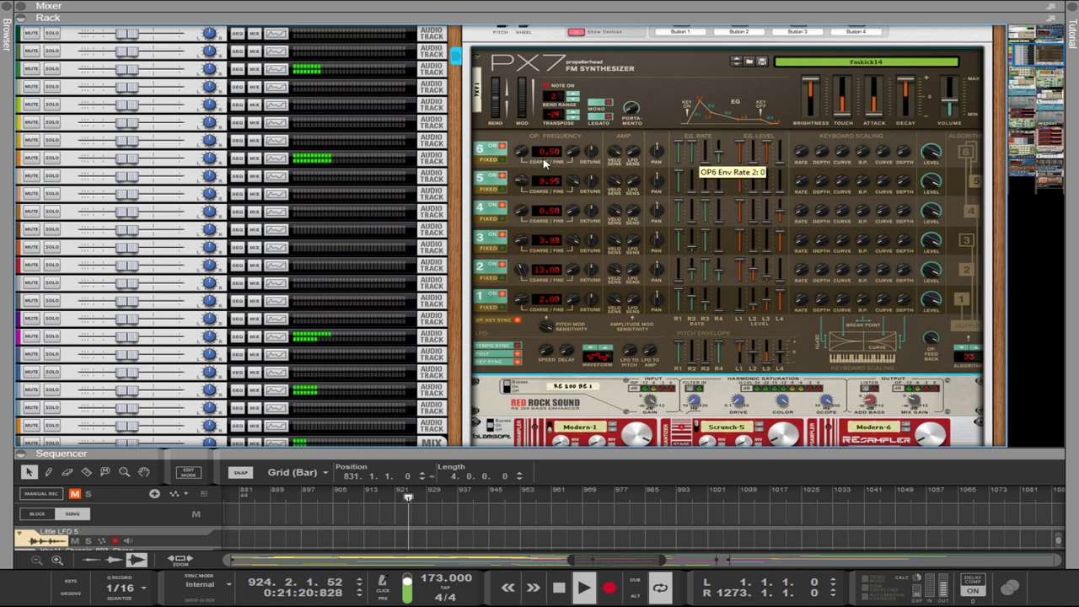
- Retune PX7 operator 6's coarse frequency and push its envelope rates and levels up, with Rate 3 back at 99
drag(521, 148, 509, 321)
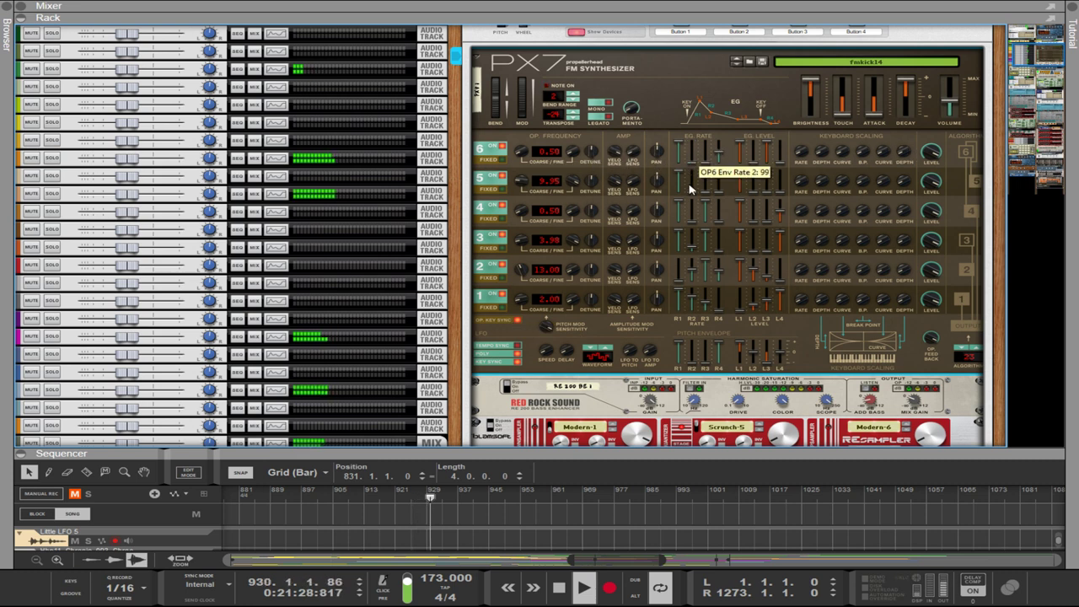
drag(704, 160, 703, 123)
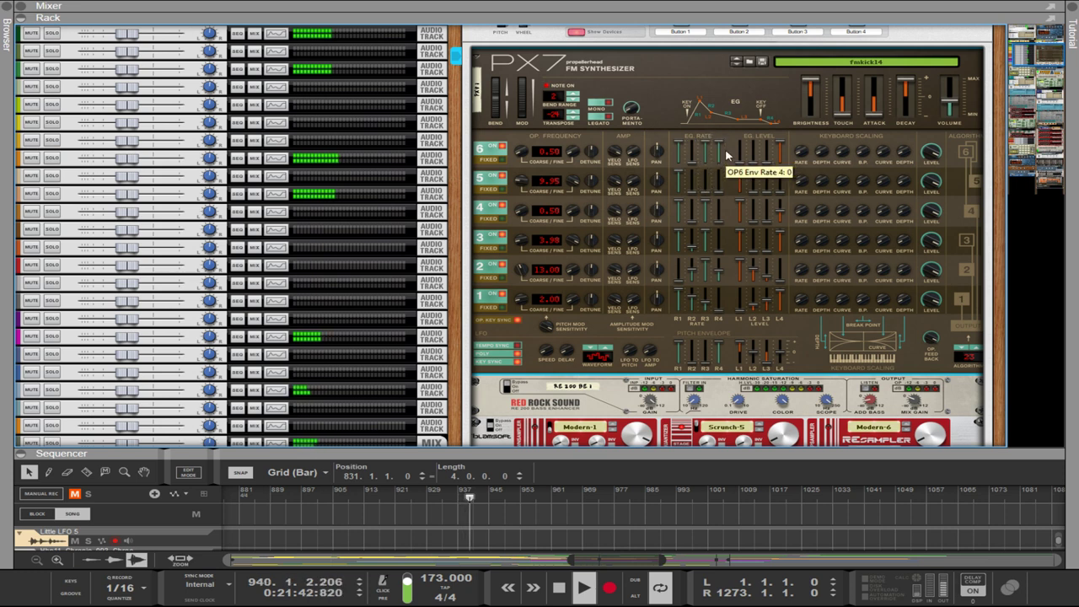
mouse_move(739, 148)
mouse_down()
mouse_move(739, 135)
mouse_move(756, 134)
mouse_up()
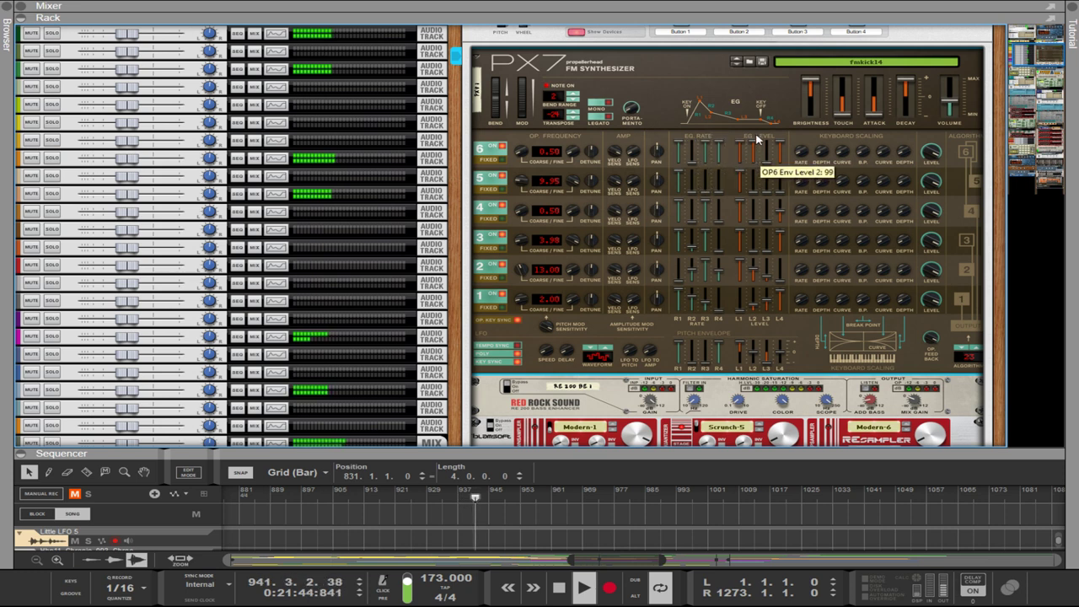
click(711, 161)
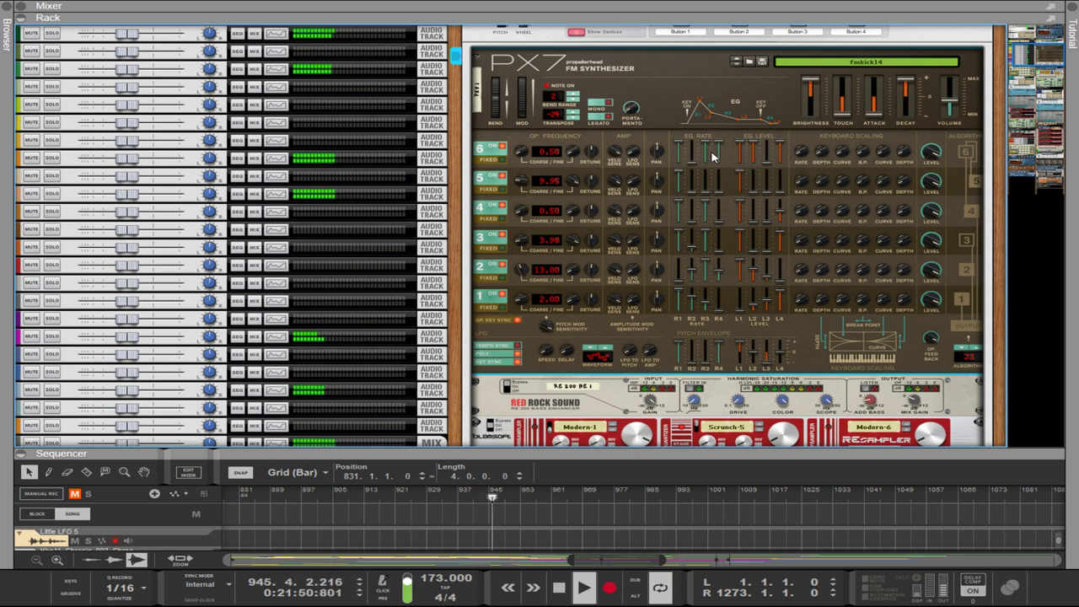
click(721, 153)
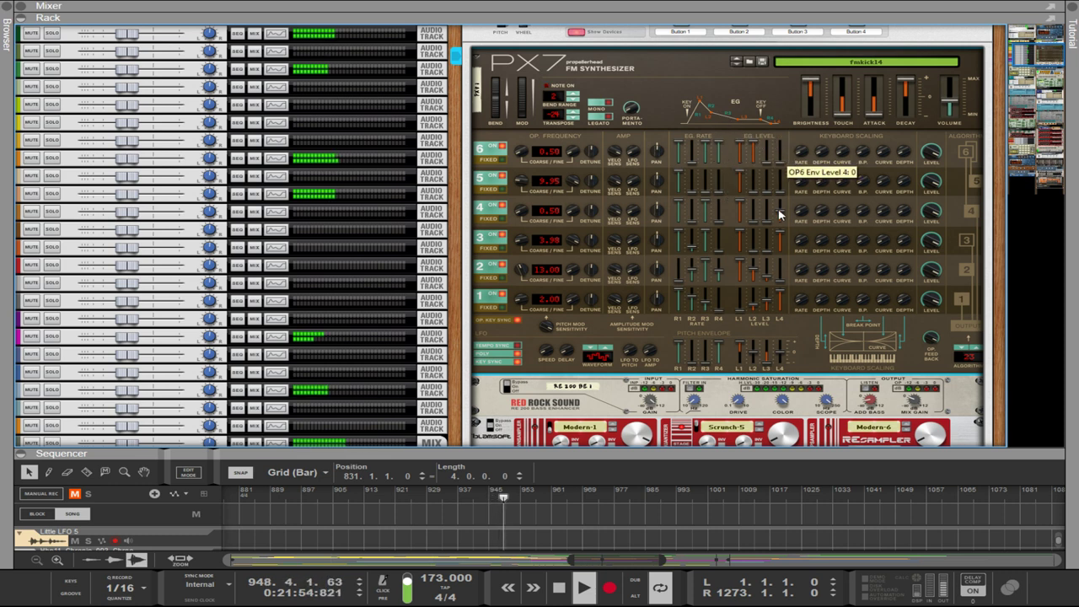
mouse_move(710, 156)
mouse_down()
mouse_move(687, 160)
mouse_move(707, 180)
mouse_move(753, 177)
mouse_up()
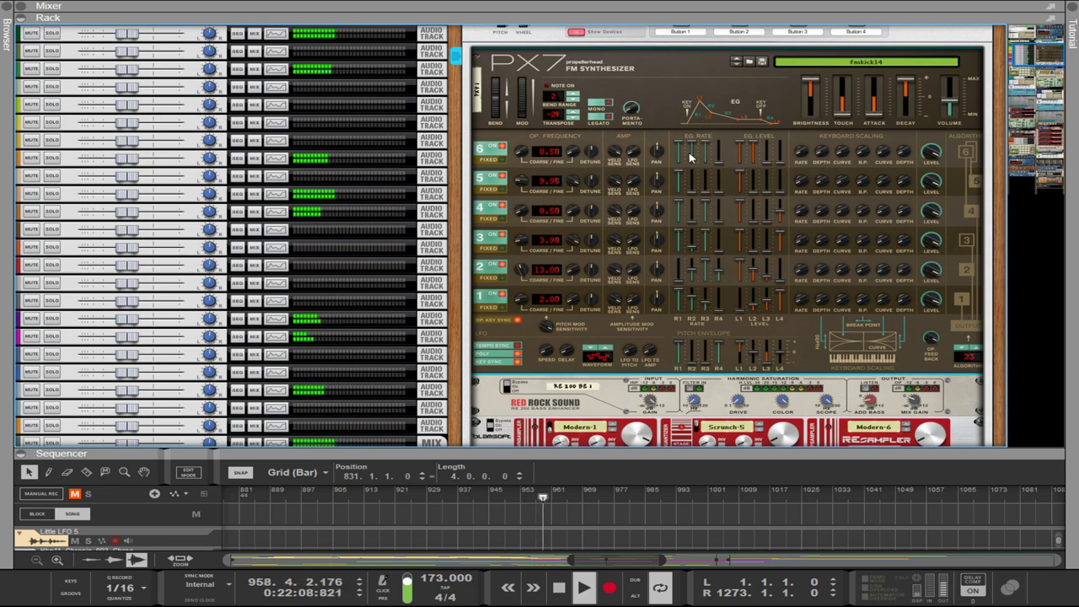
scroll(689, 168, down, 10)
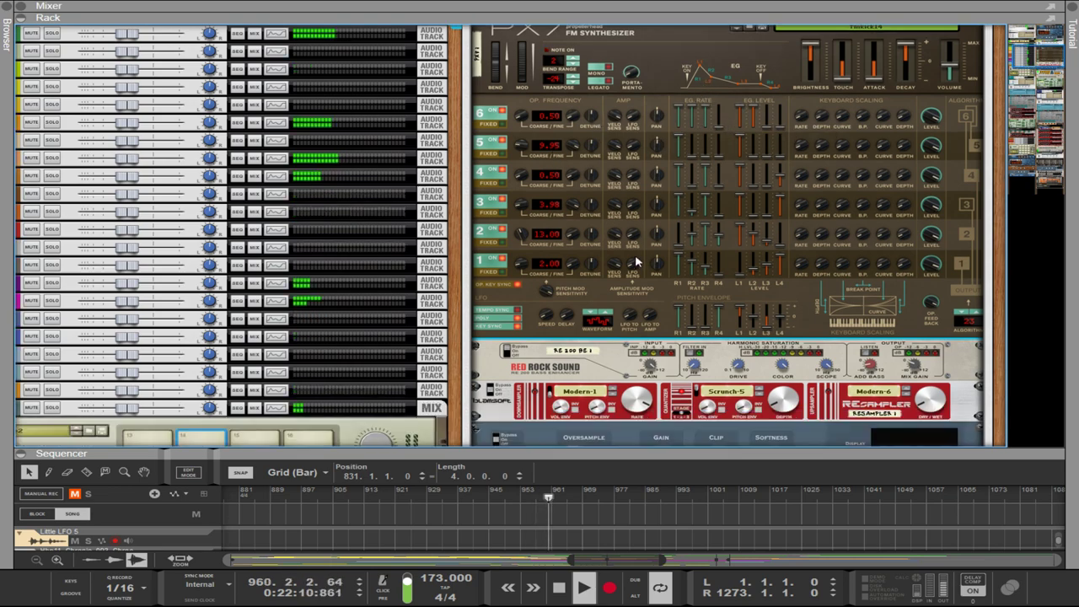
scroll(649, 270, down, 20)
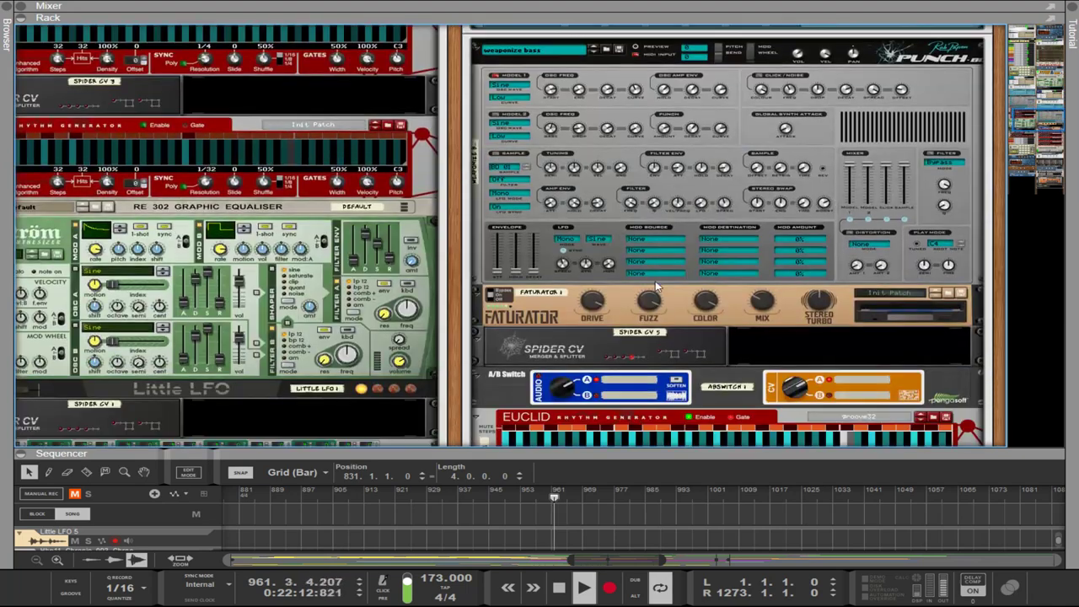
scroll(656, 287, down, 3)
scroll(692, 253, up, 2)
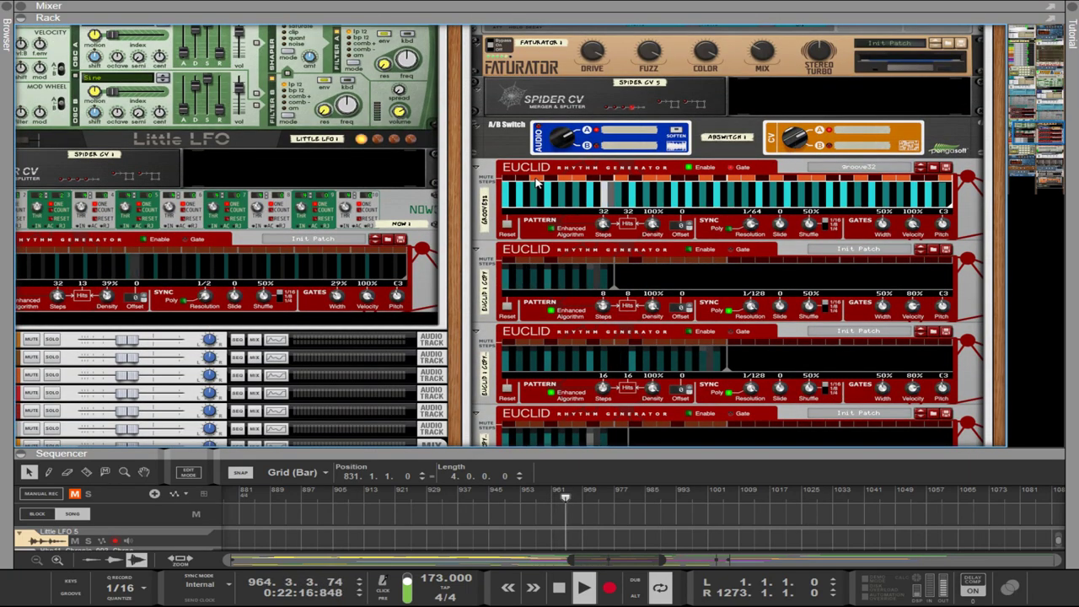
click(567, 184)
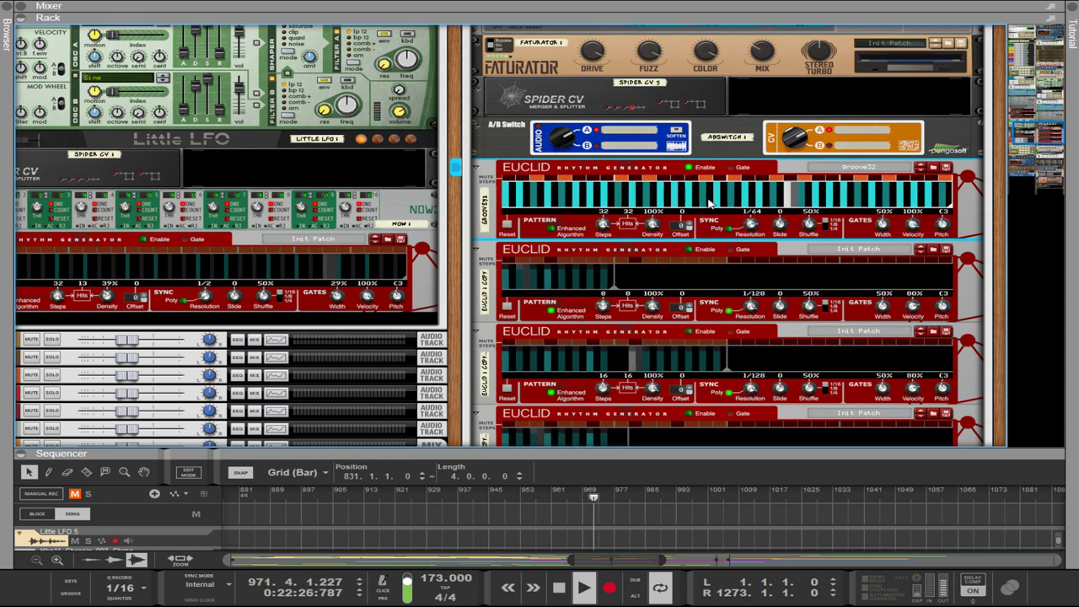
scroll(734, 223, up, 15)
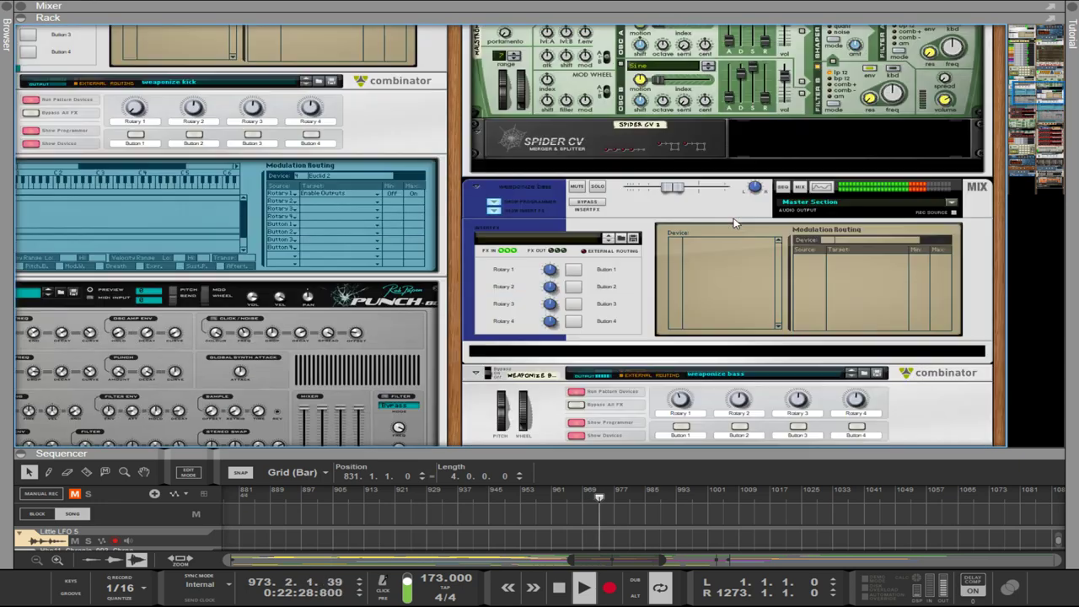
scroll(955, 293, up, 5)
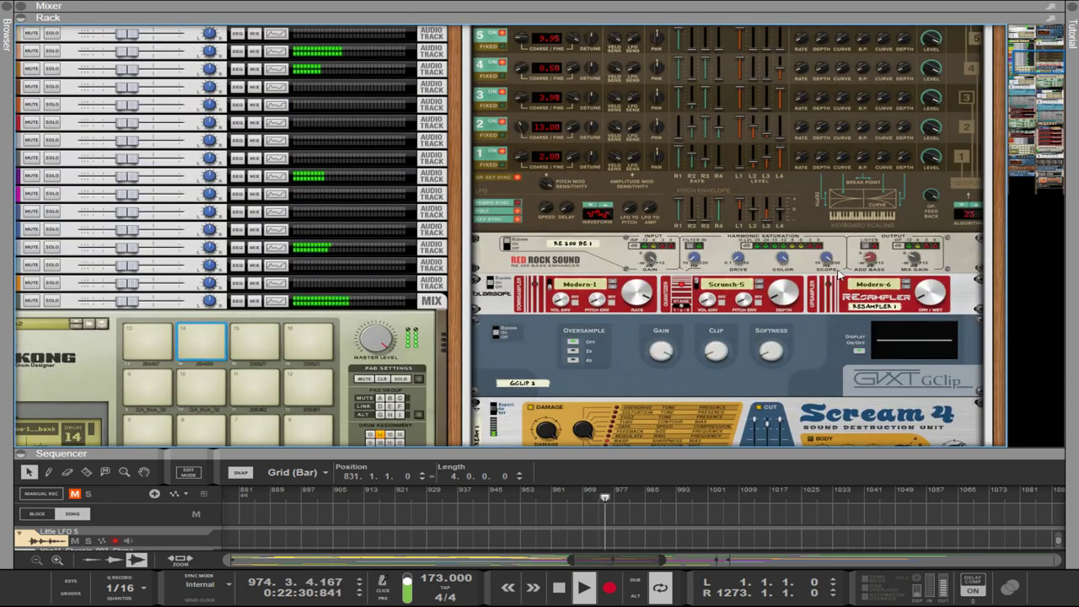
click(955, 293)
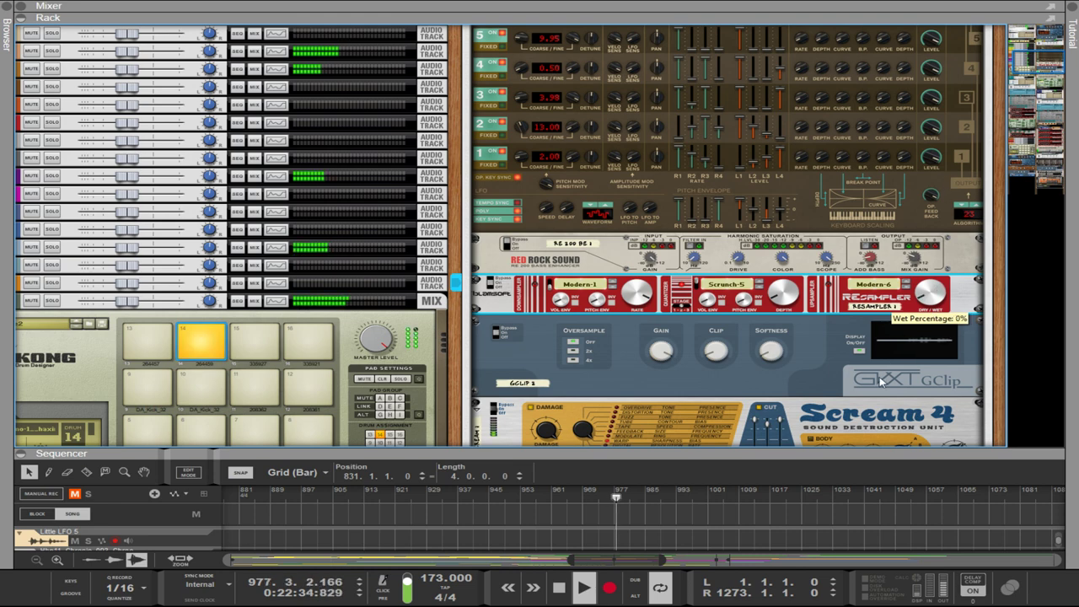
scroll(978, 203, up, 2)
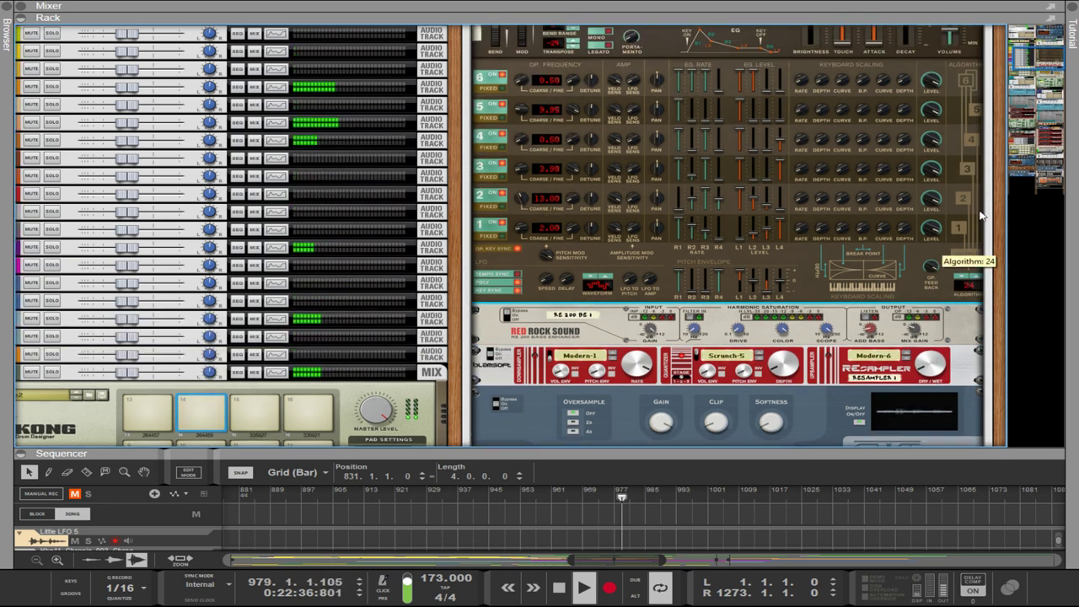
- Step the FM algorithm to 26 and retune the coarse frequencies: OP3 0.99, OP1 7.00, OP4 23.00, OP6 24.00
click(978, 313)
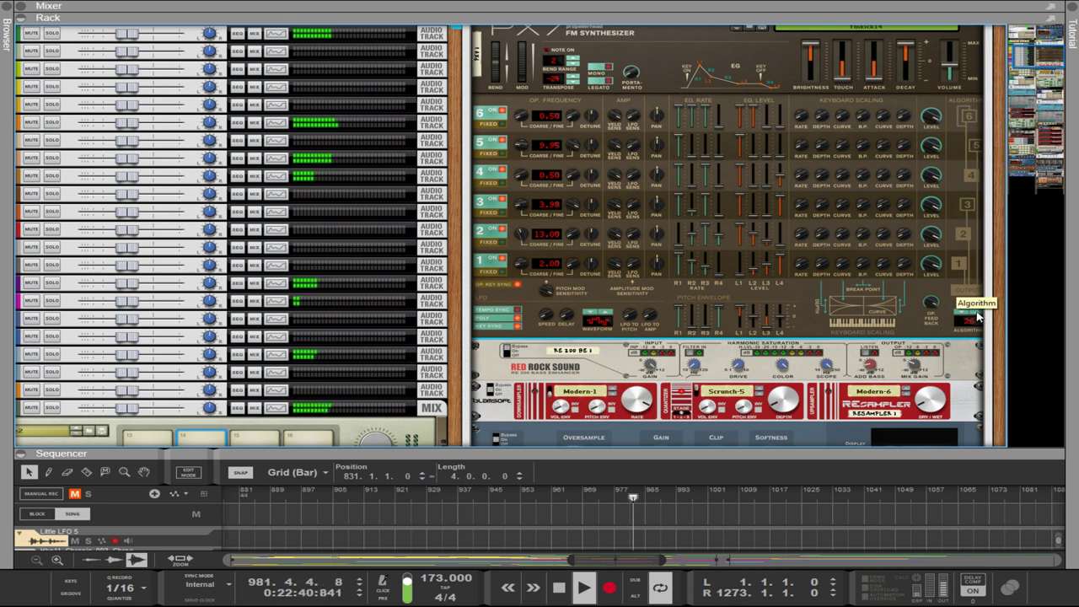
click(976, 317)
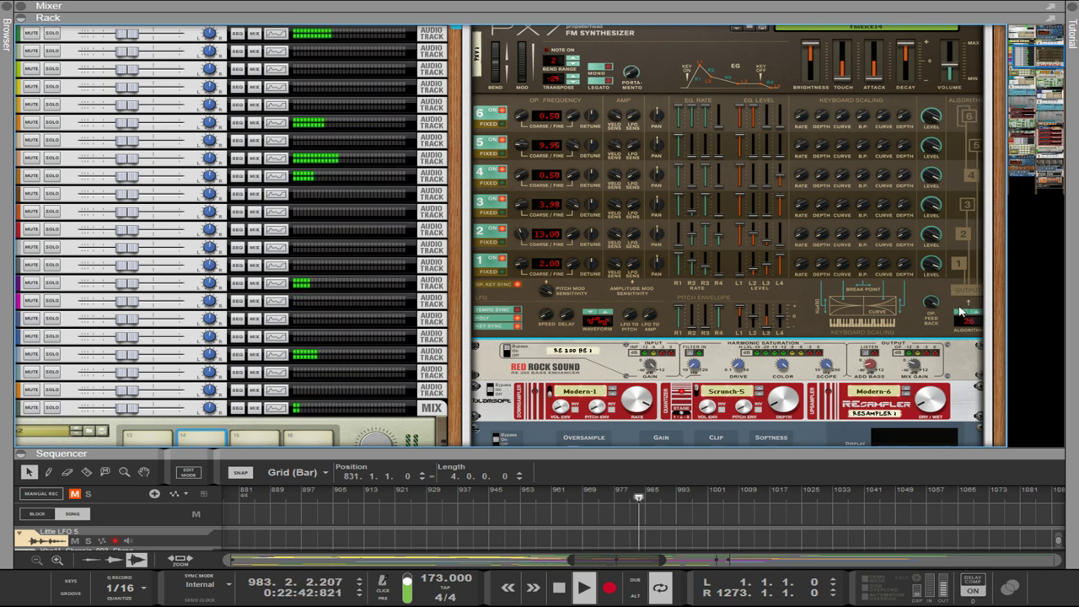
drag(522, 204, 504, 342)
drag(521, 270, 519, 242)
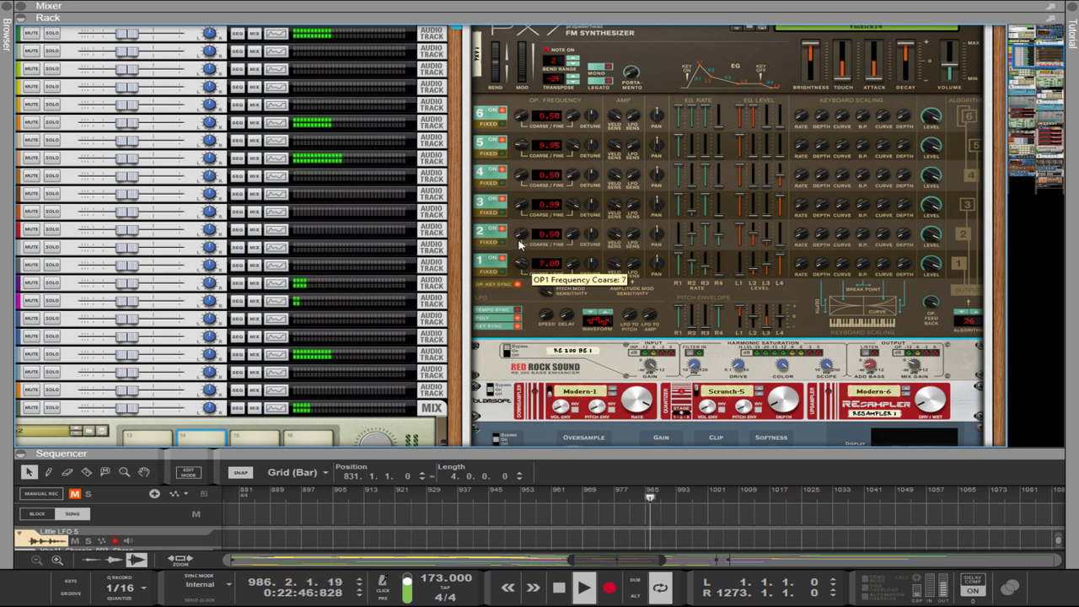
drag(518, 143, 523, 67)
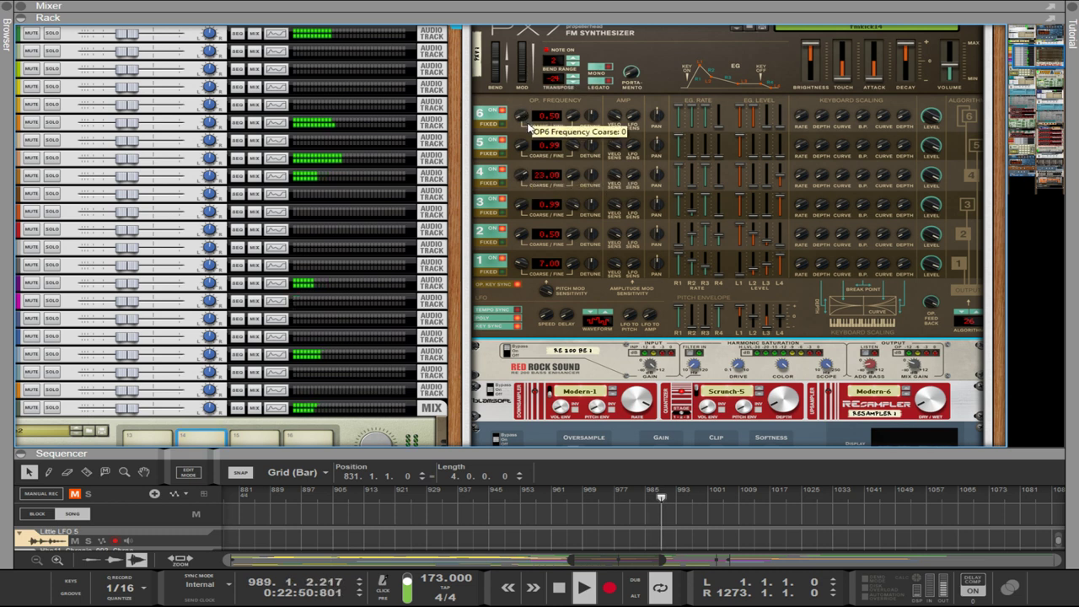
drag(522, 116, 522, 93)
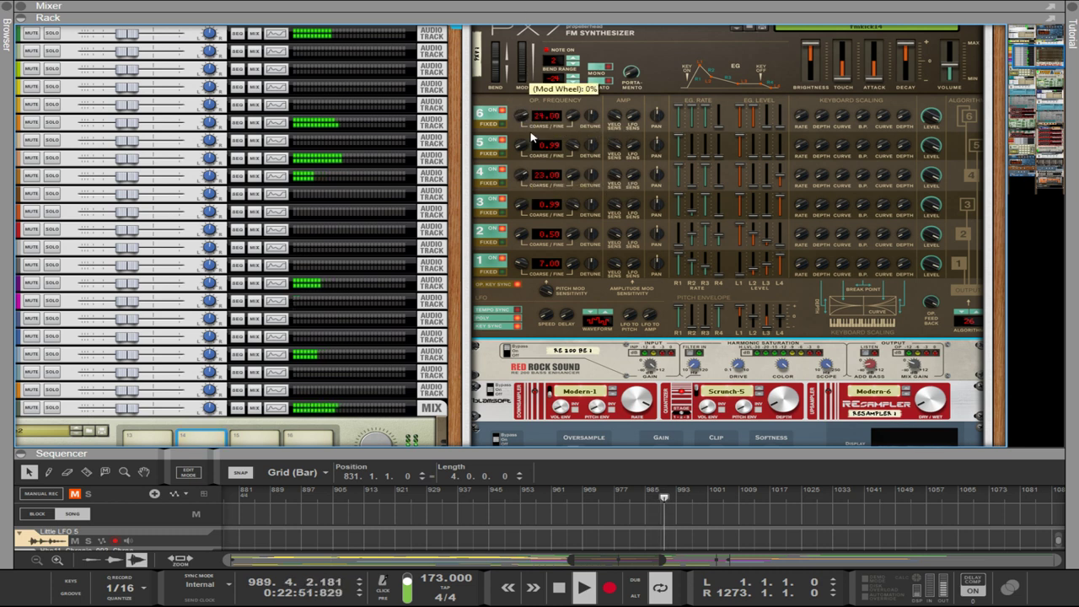
- Step the FM algorithm past 27 to another operator layout
click(980, 314)
click(978, 318)
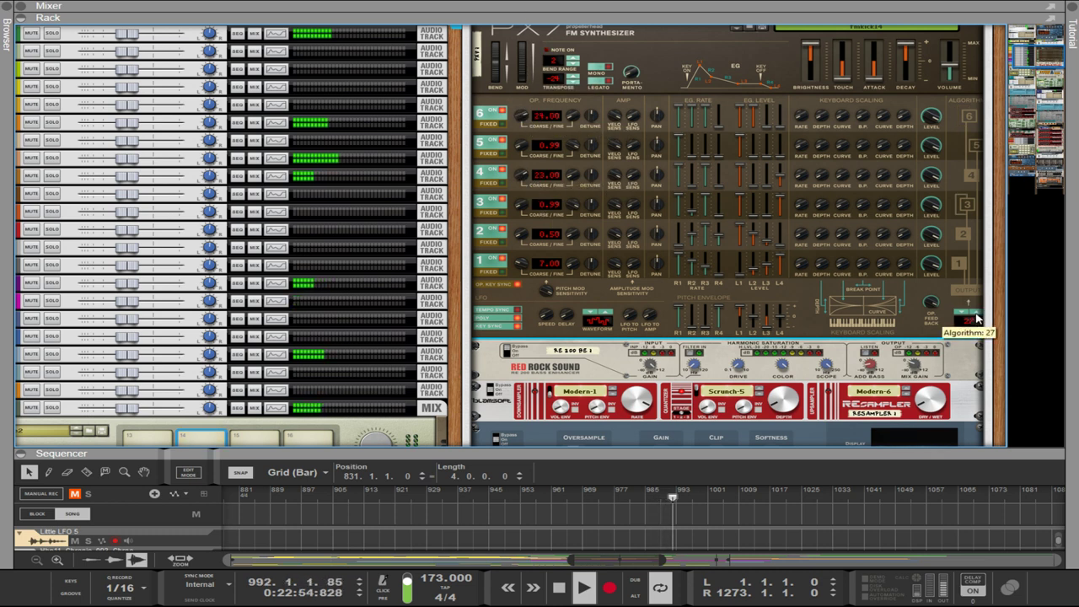
click(976, 319)
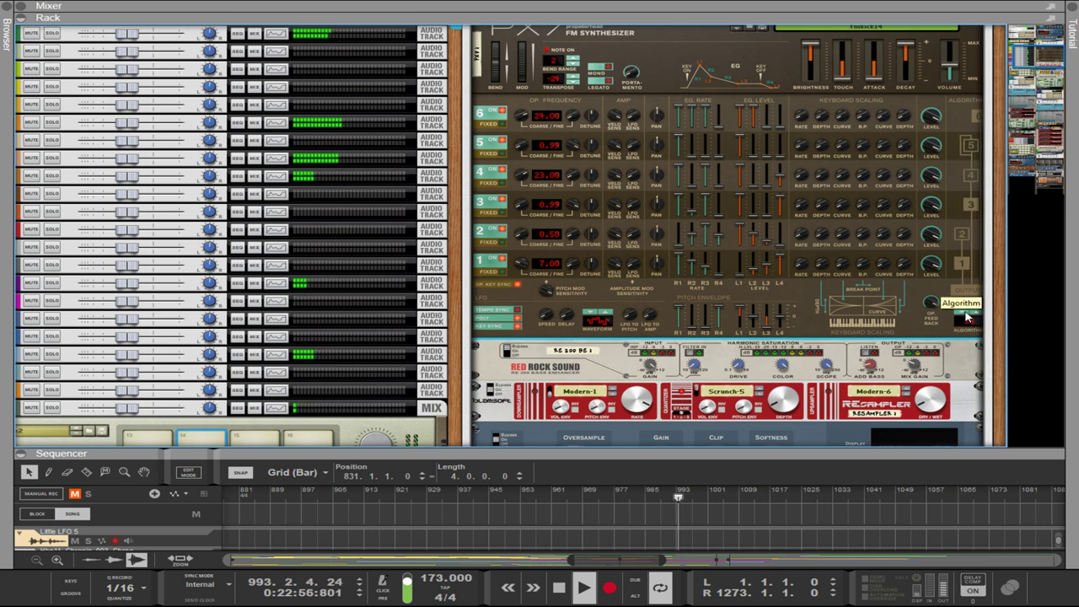
click(967, 316)
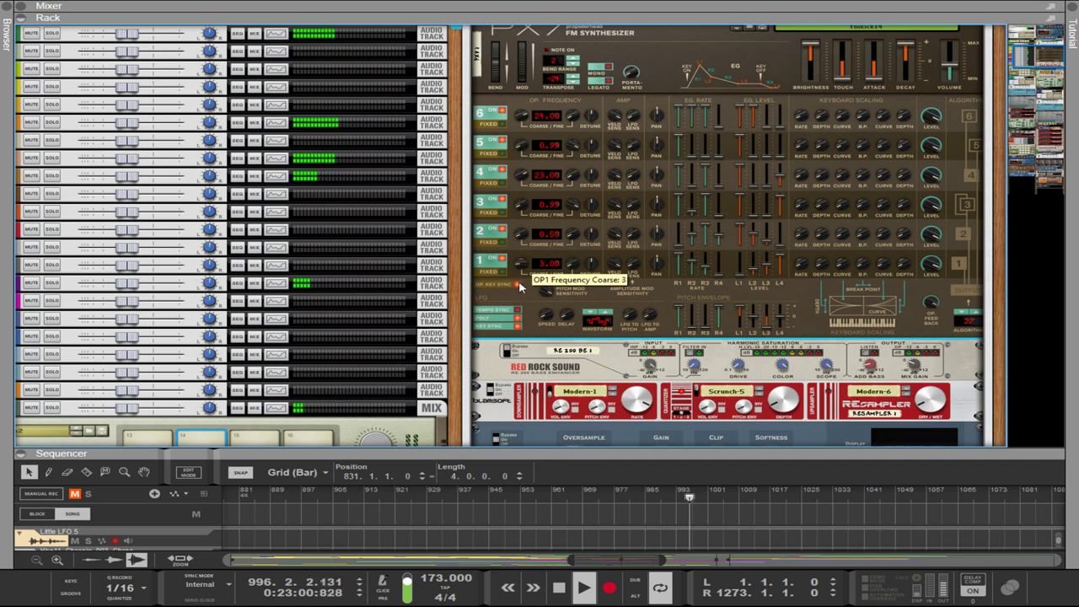
- Set OP1 to 2.00 with maximum fine, OP2 to 1.00, OP4 to 0.50 with fine 0.99, and lower OP6
drag(519, 282, 522, 284)
drag(528, 239, 522, 231)
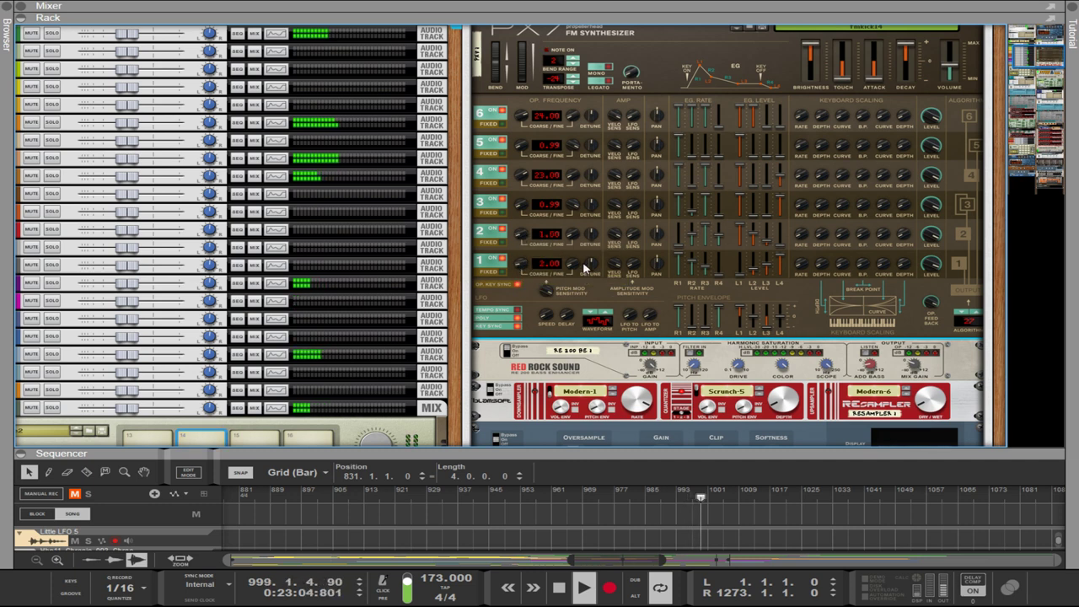
drag(574, 263, 570, 104)
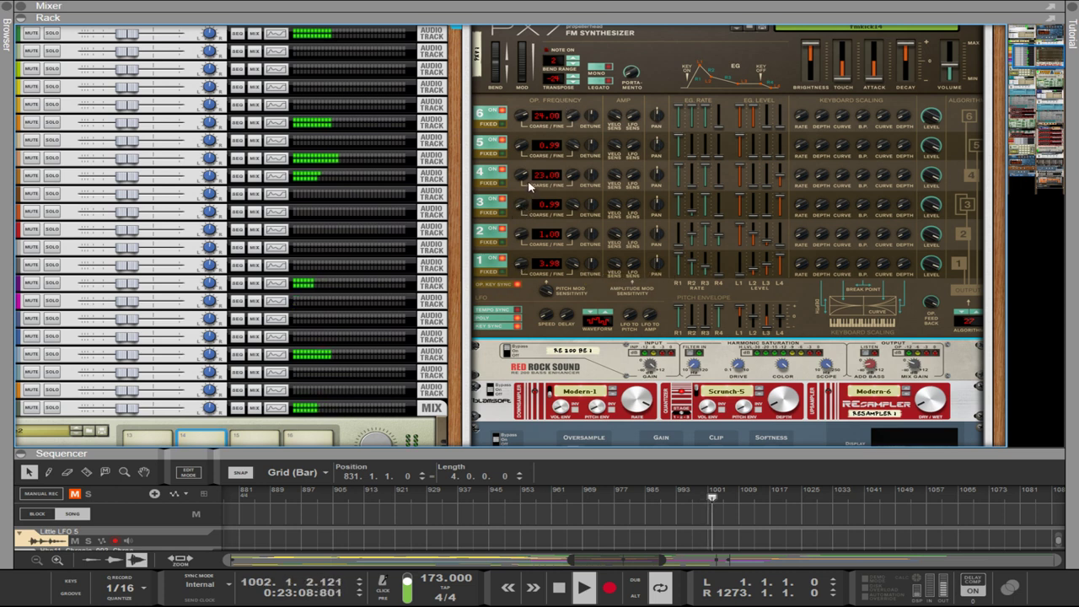
drag(522, 175, 503, 352)
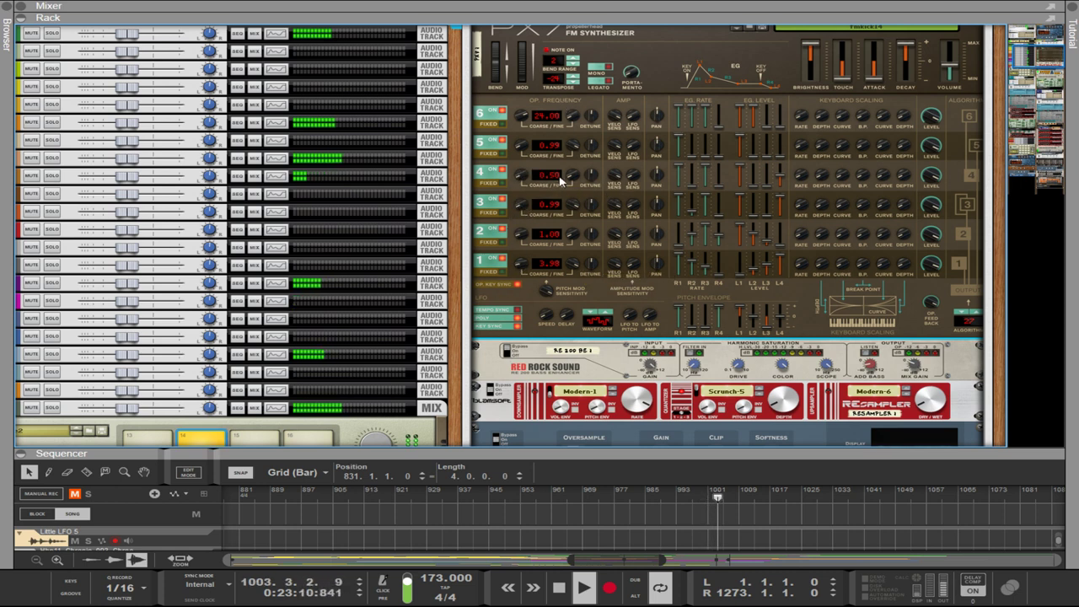
drag(571, 178, 571, 109)
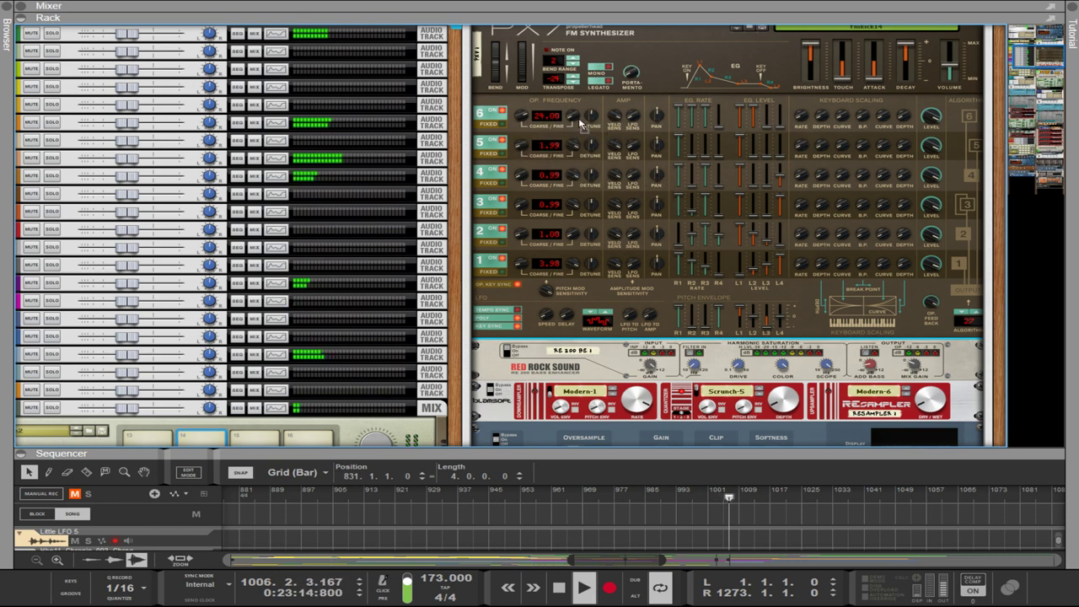
drag(573, 118, 552, 51)
drag(521, 117, 535, 212)
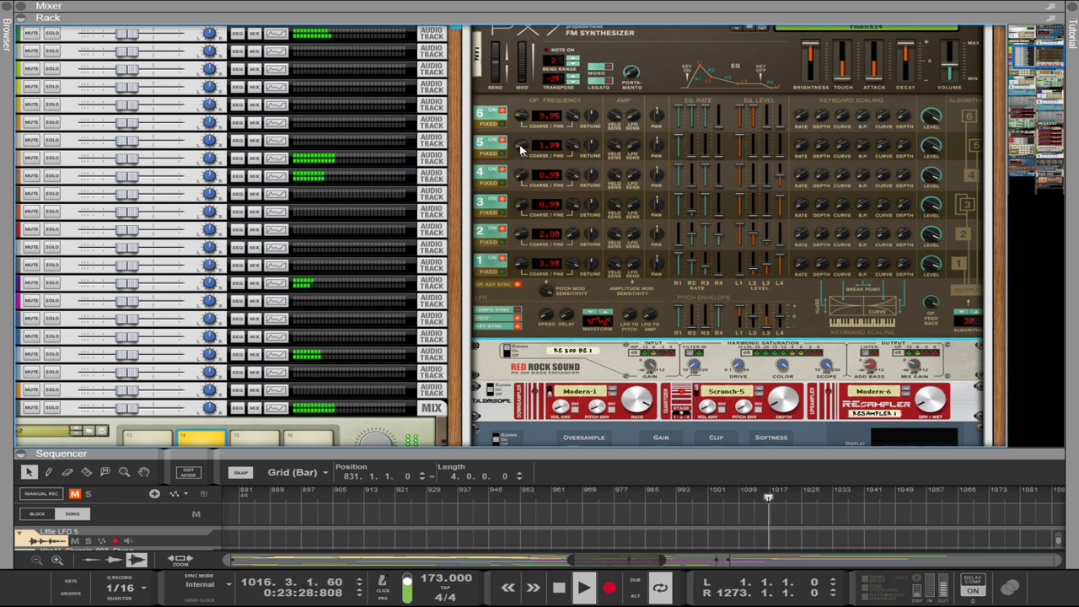
- Set PX7 operator 6's frequency to 11.94
scroll(520, 145, up, 1)
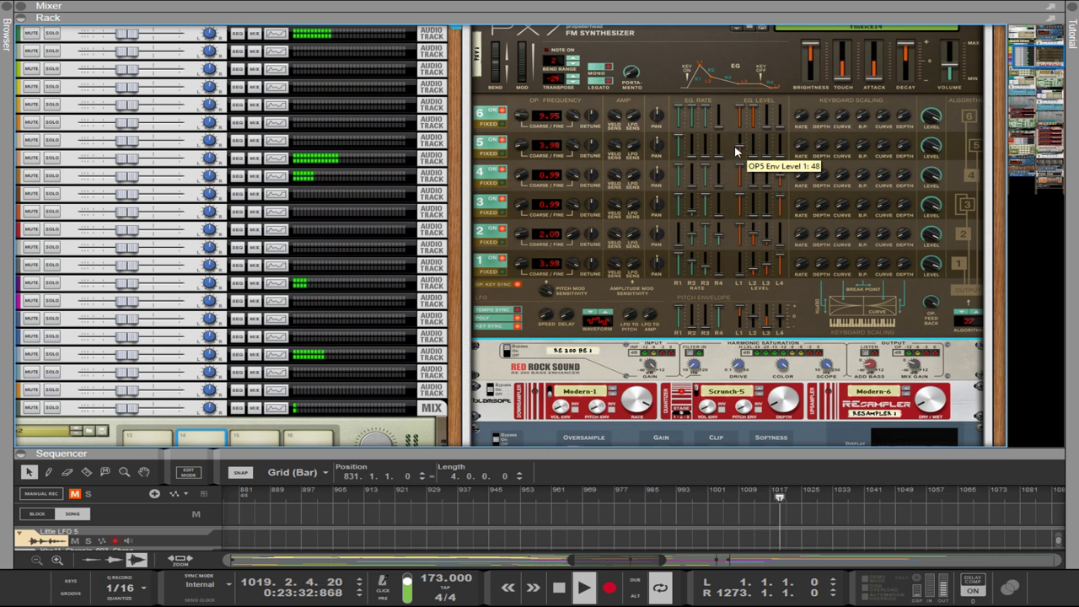
scroll(737, 147, down, 8)
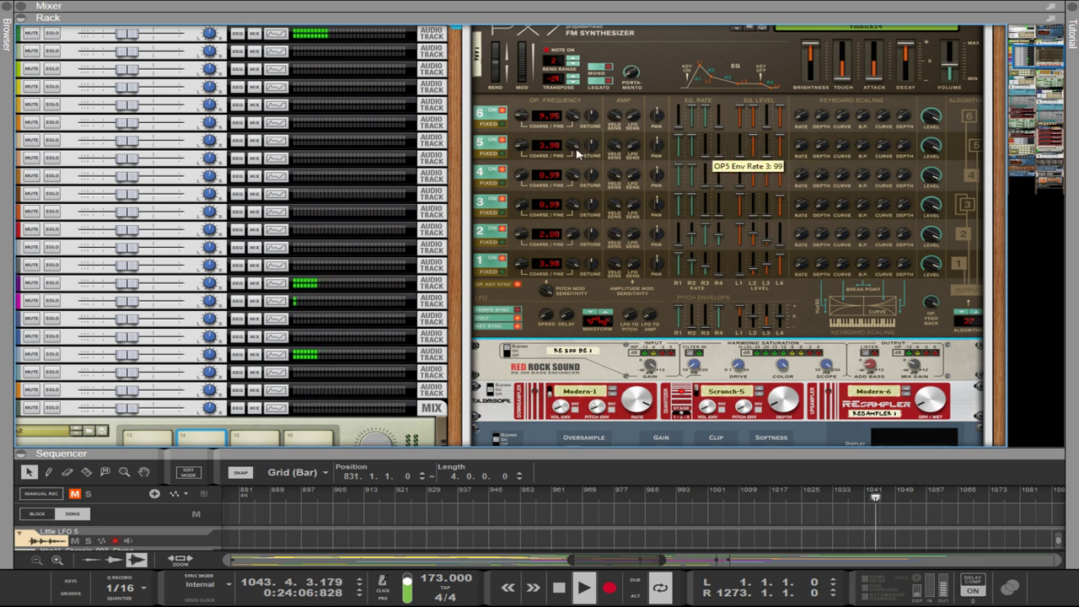
drag(522, 118, 516, 108)
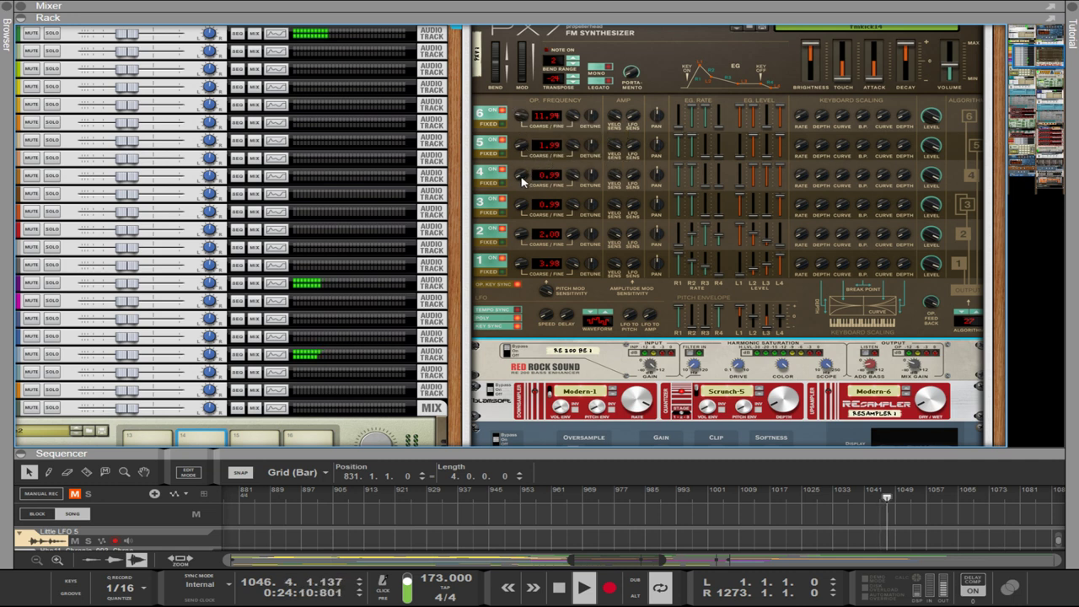
scroll(520, 207, up, 3)
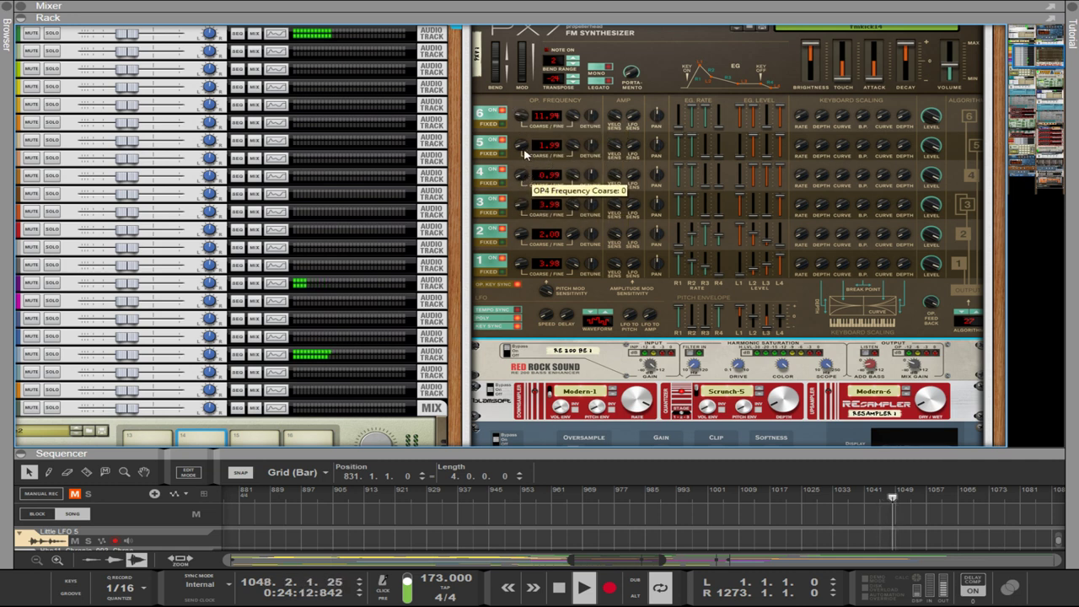
scroll(516, 120, down, 5)
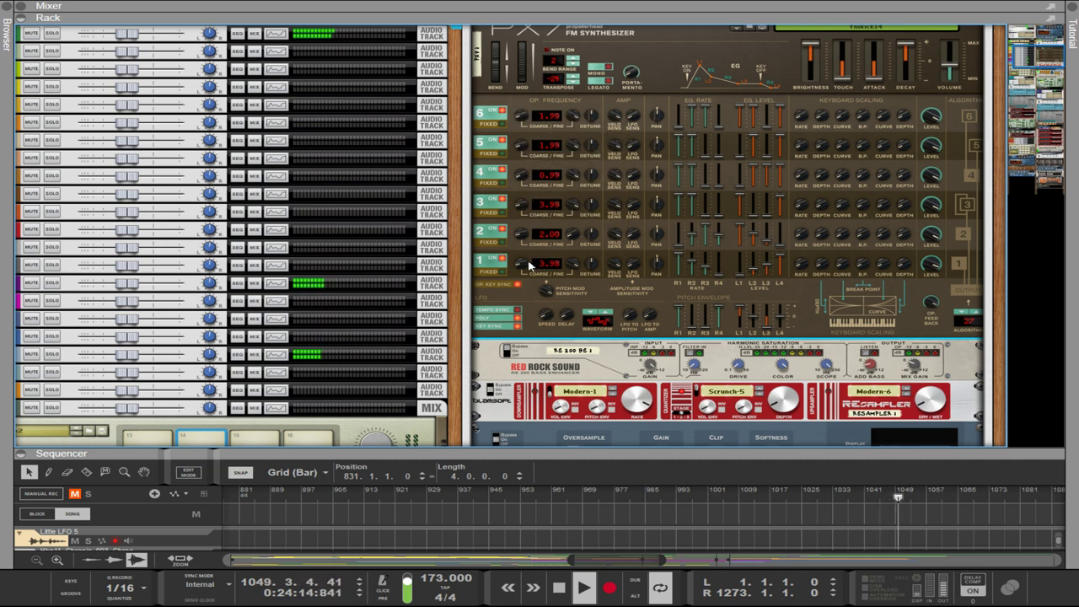
scroll(529, 266, down, 3)
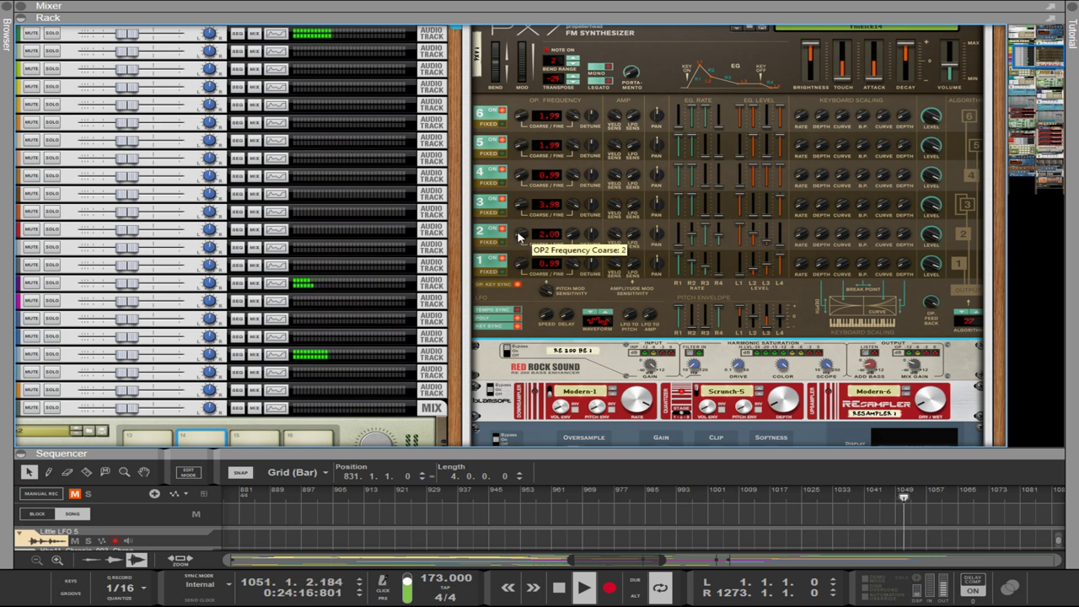
scroll(525, 211, down, 3)
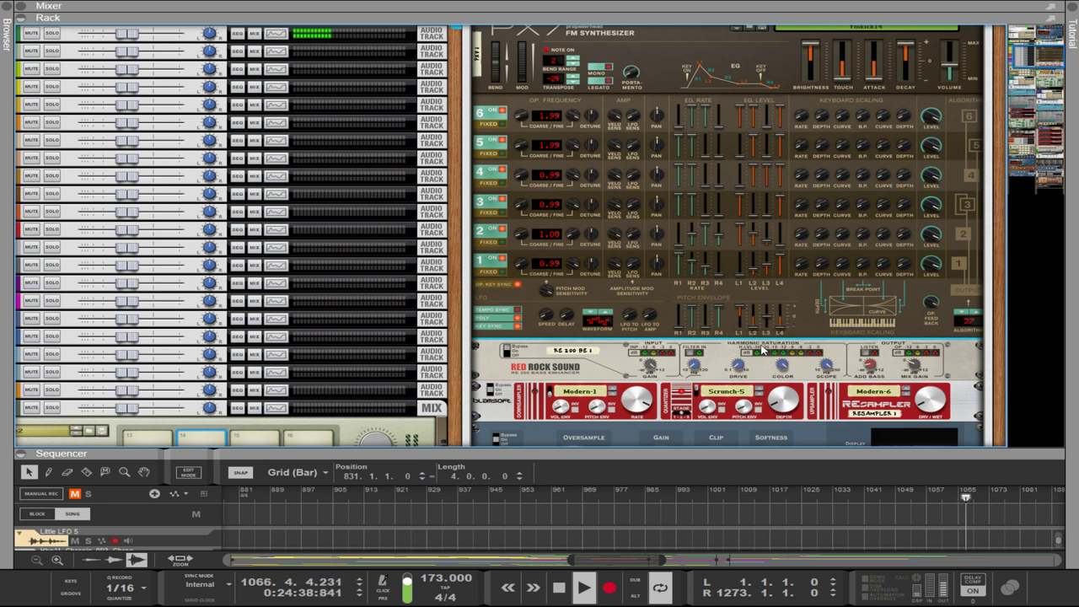
- Set operator feedback to 7, drop operator 6 to 0.99, and step the algorithm to 32
click(976, 316)
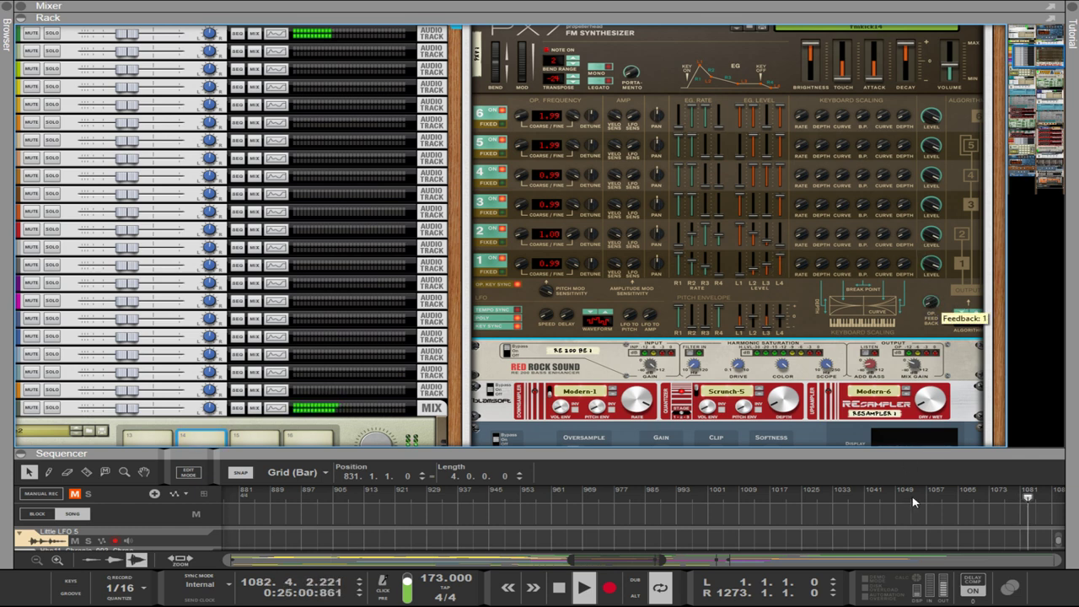
click(980, 318)
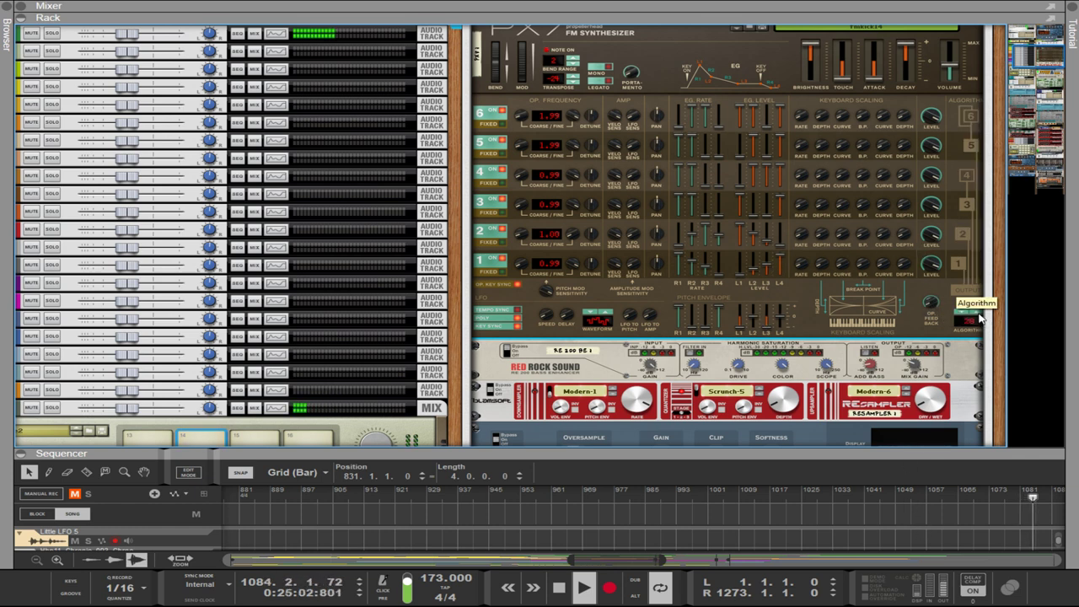
drag(928, 303, 940, 59)
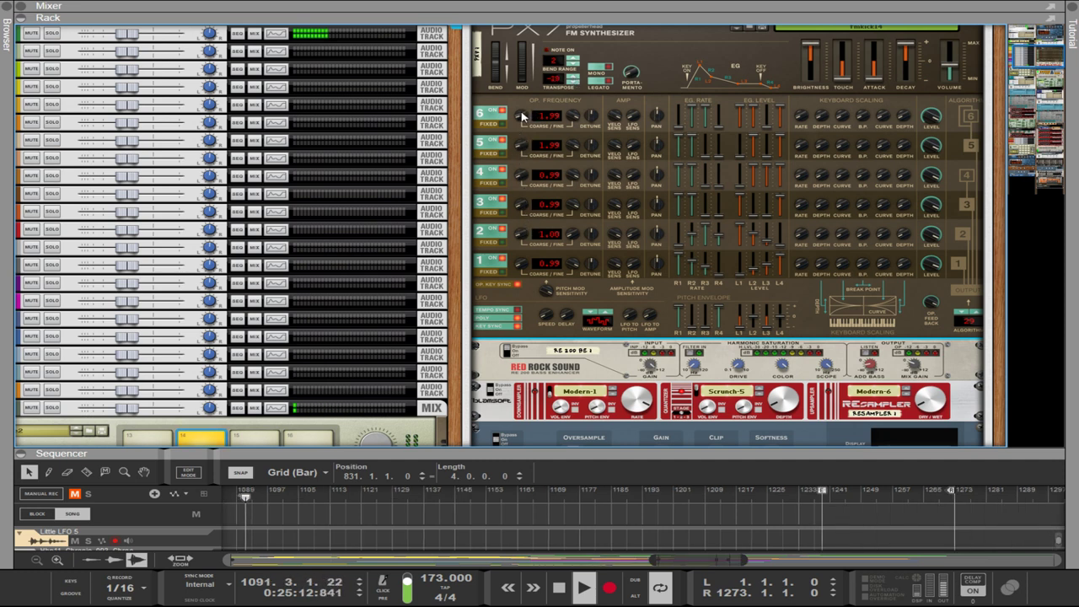
drag(523, 115, 524, 121)
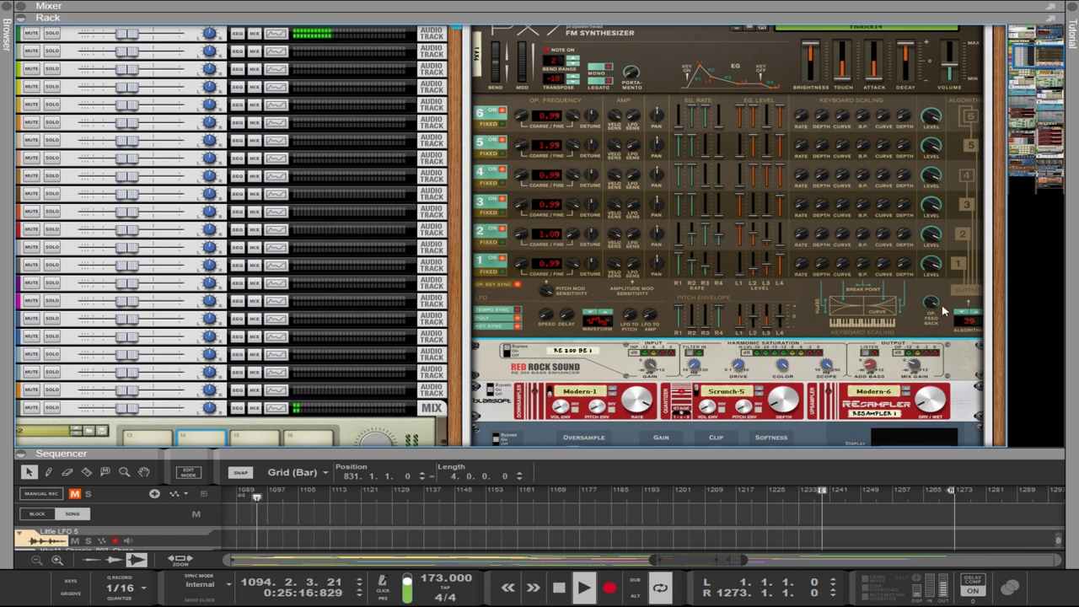
click(976, 311)
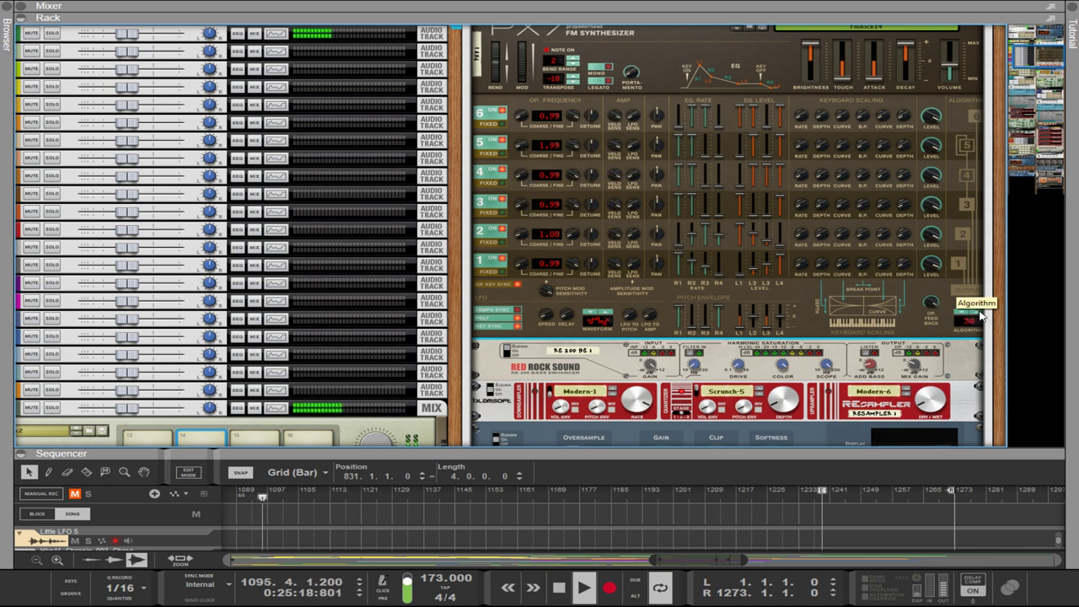
click(978, 315)
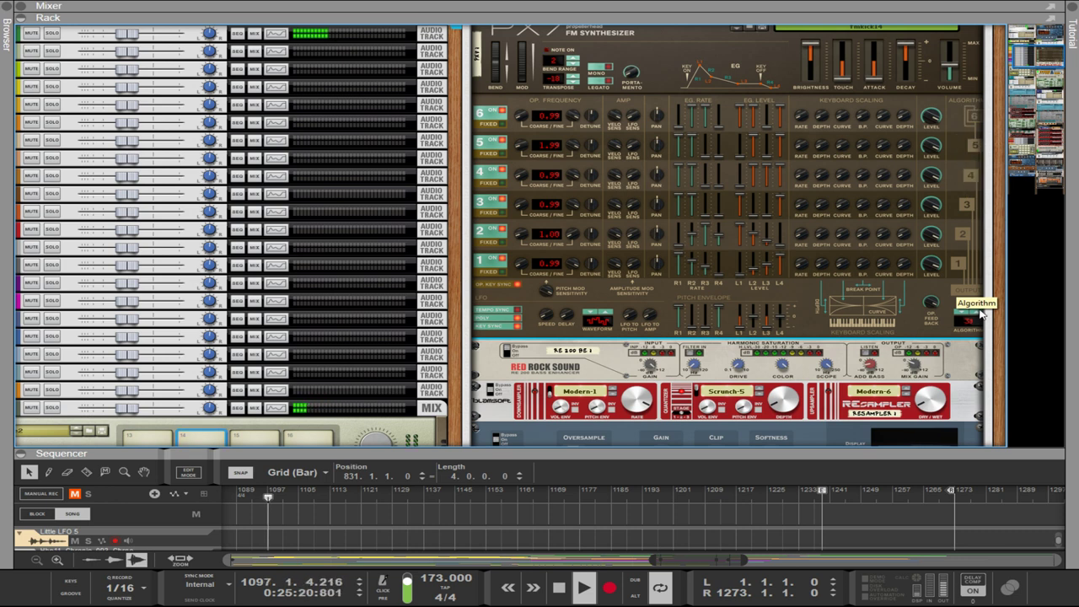
click(977, 314)
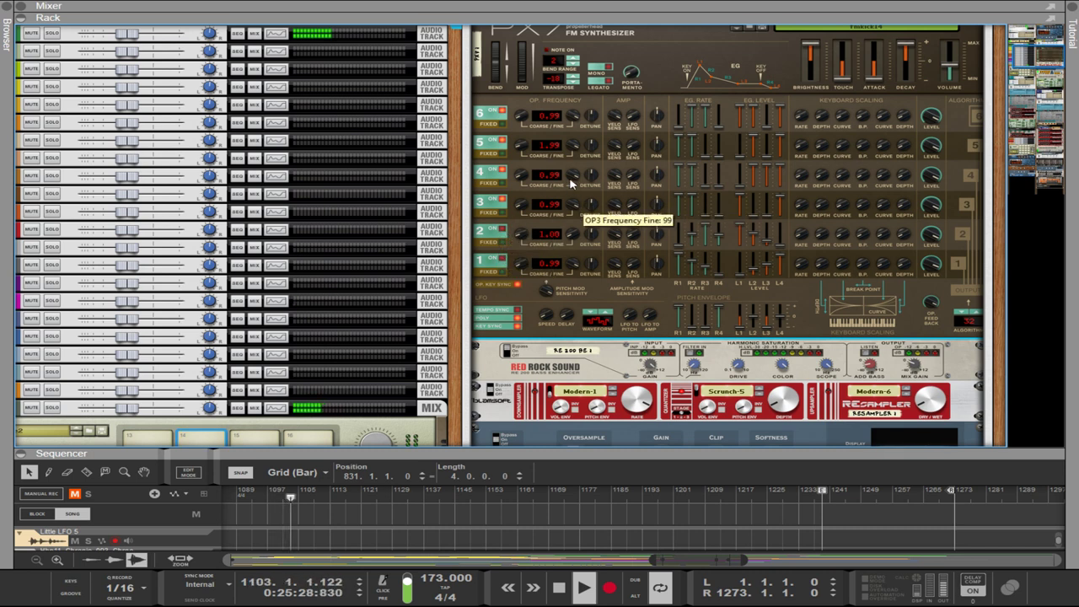
- Retune OP5 to 23.89, OP4 to 35.82, OP3 to 15.92, OP2 to 0.50, and adjust OP3's Rate 2
drag(520, 200, 523, 88)
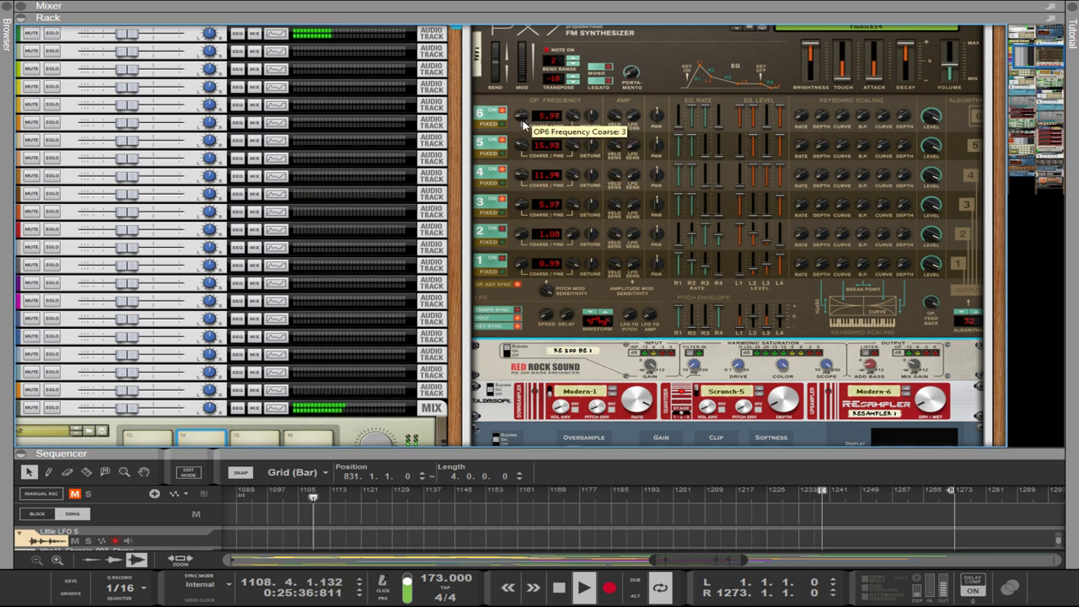
mouse_move(521, 145)
mouse_down()
mouse_move(521, 128)
mouse_move(524, 180)
mouse_move(523, 155)
mouse_up()
drag(522, 202, 519, 171)
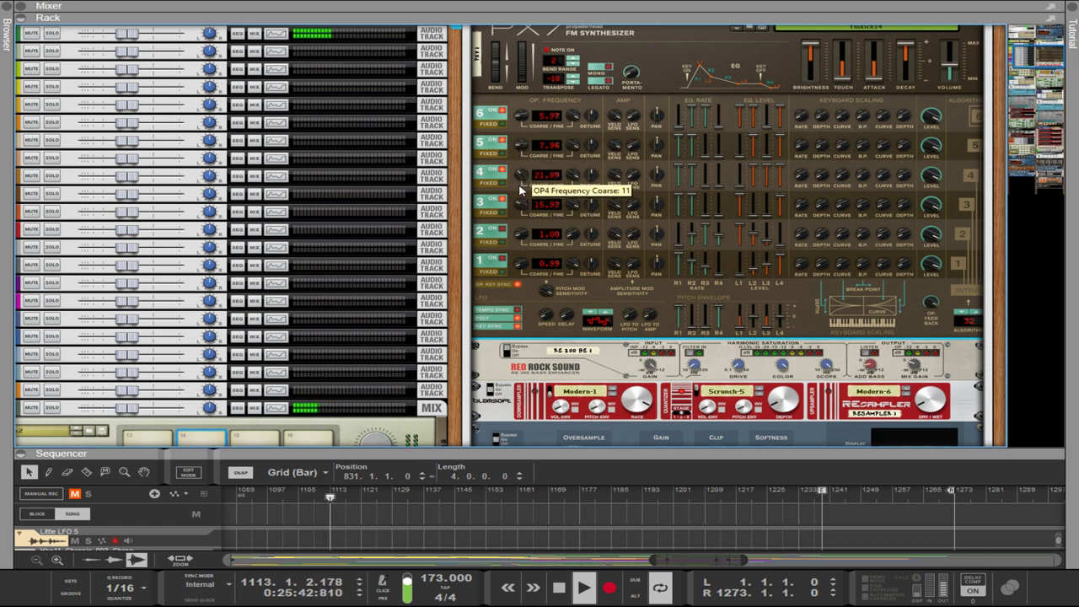
drag(517, 233, 520, 247)
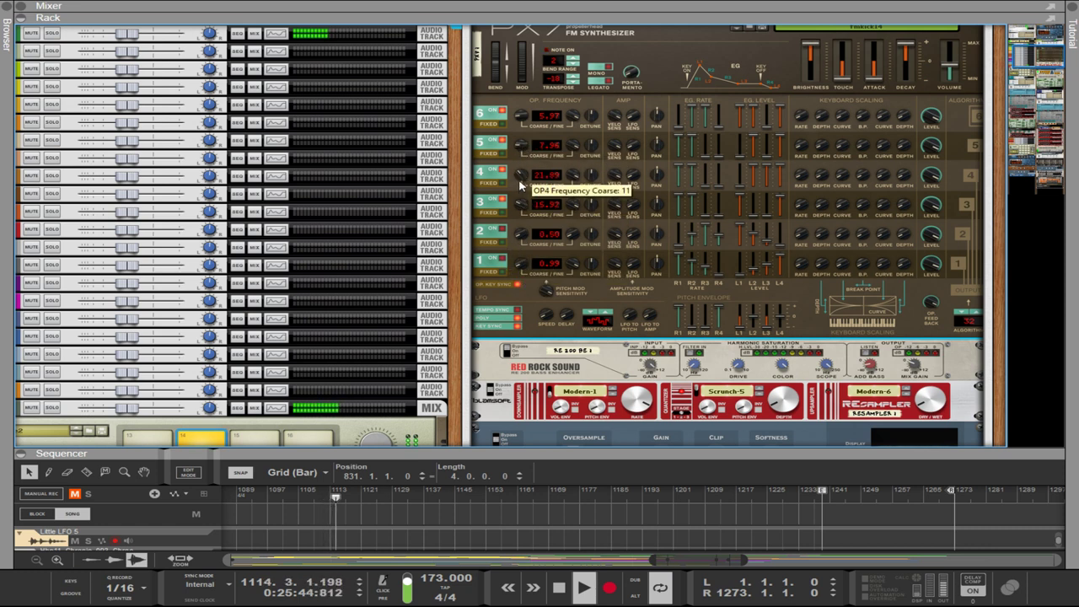
drag(522, 180, 521, 172)
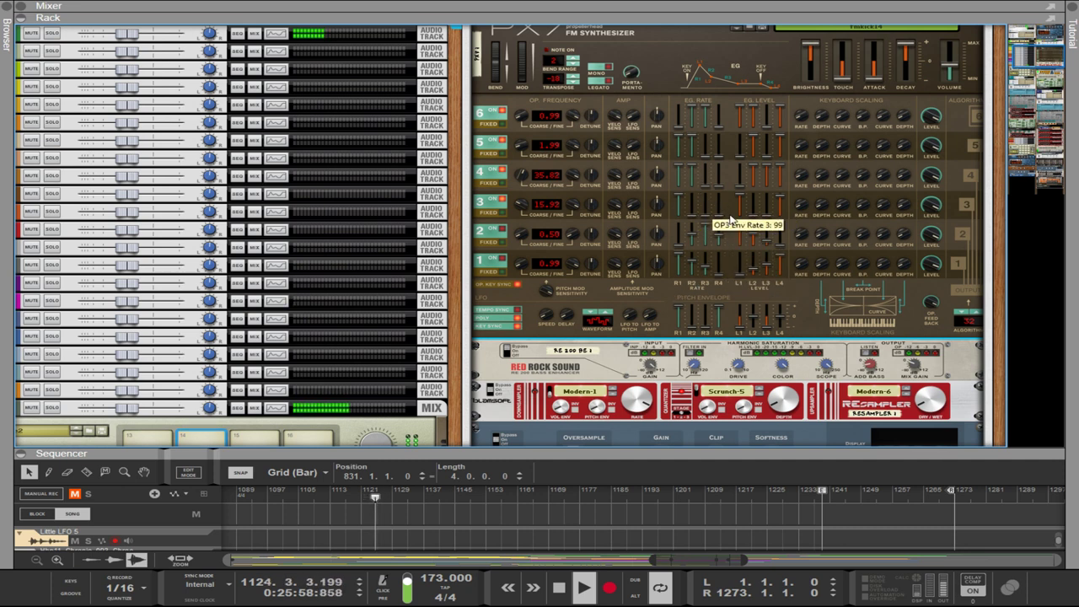
drag(692, 206, 686, 184)
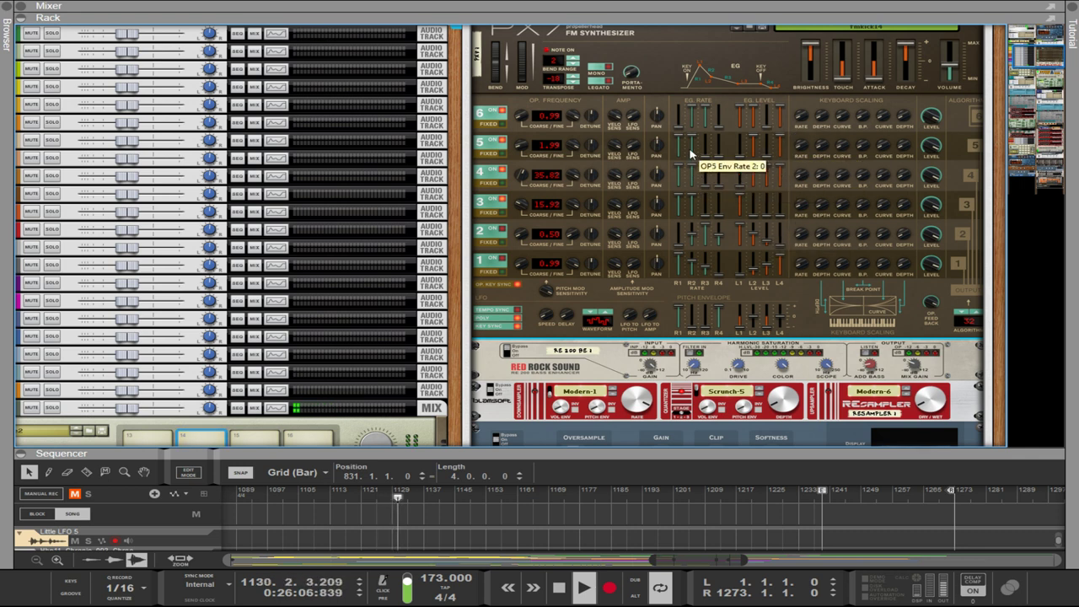
- Lower PX7 operator 4's coarse frequency to 0.99, leaving operator 5 at 1.89
drag(522, 177, 497, 251)
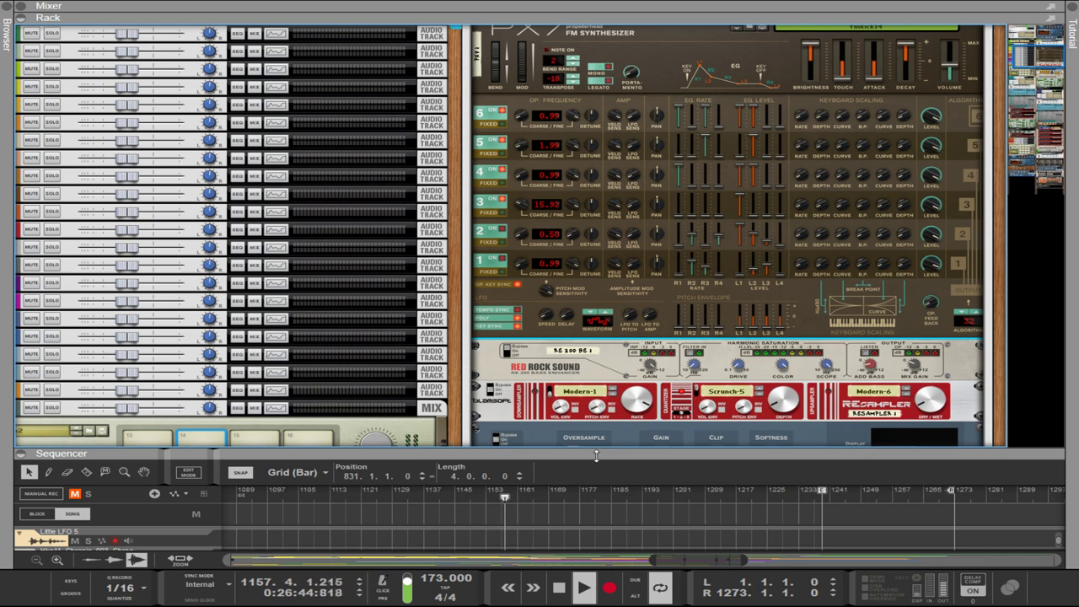
- Resize the rack and sequencer, then raise envelope Level 4 on operators 2–5
drag(596, 455, 653, 92)
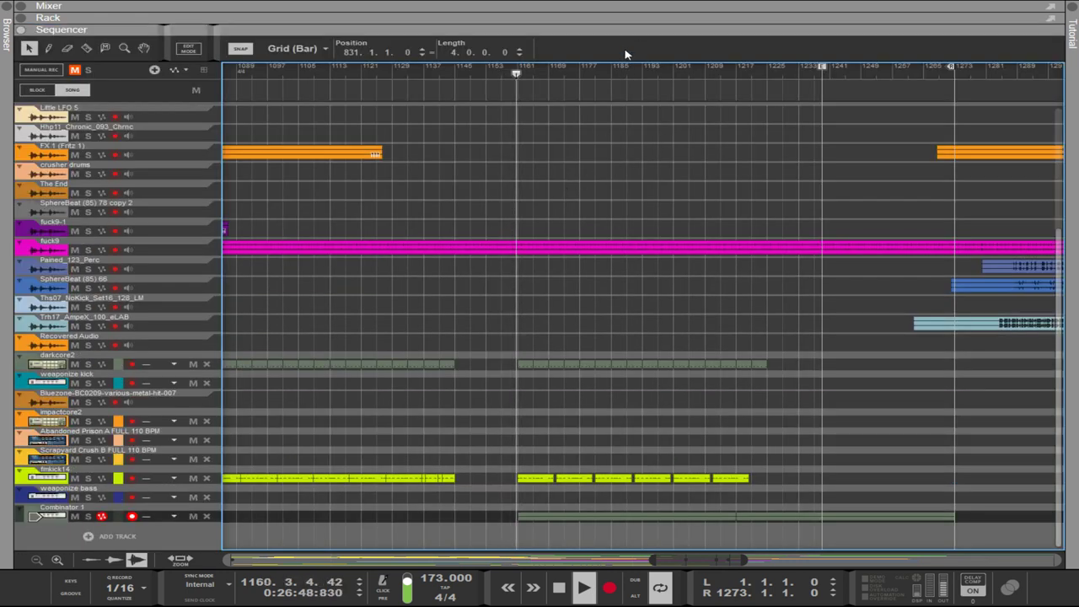
drag(628, 24, 590, 306)
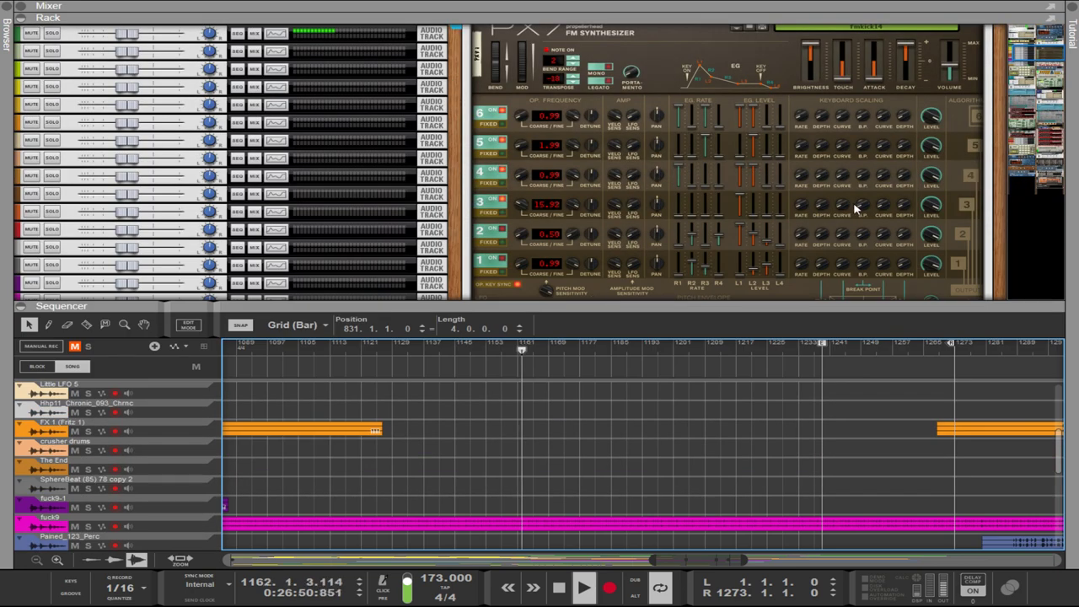
scroll(902, 184, up, 3)
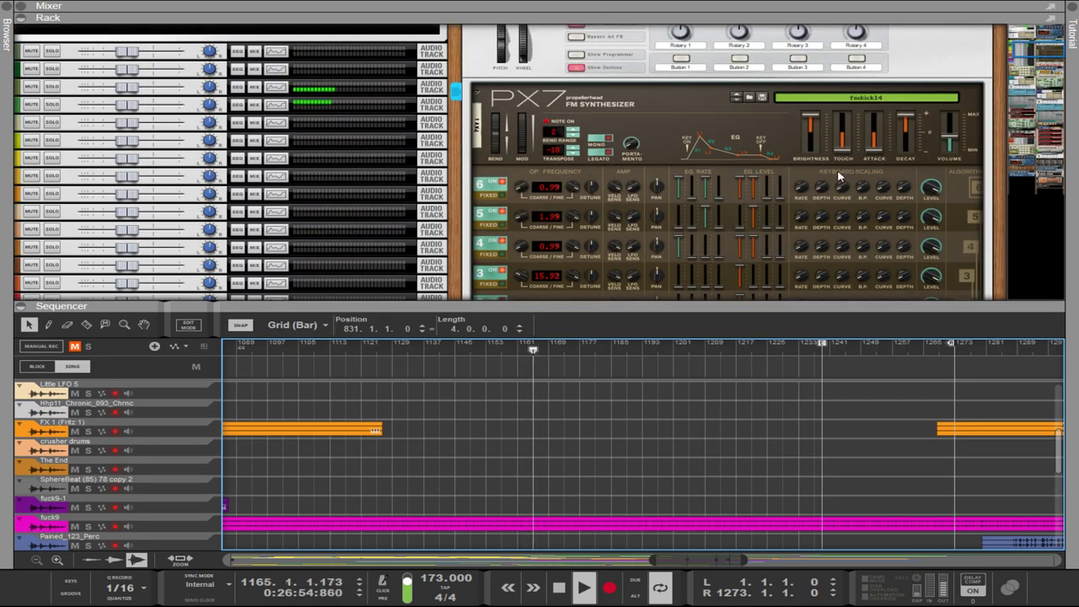
scroll(838, 177, down, 5)
scroll(801, 181, up, 2)
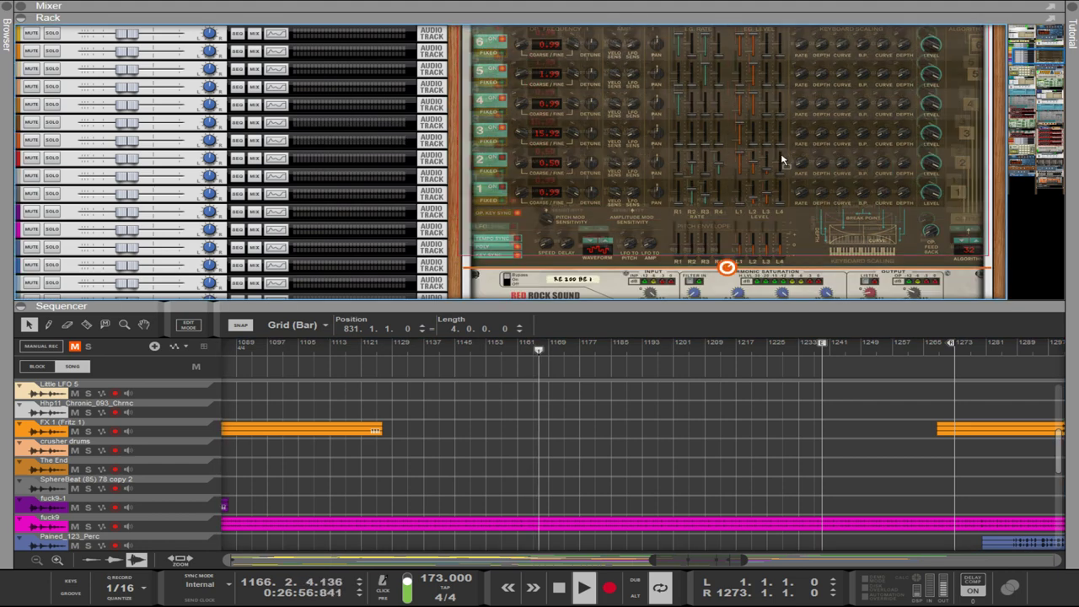
scroll(812, 197, up, 2)
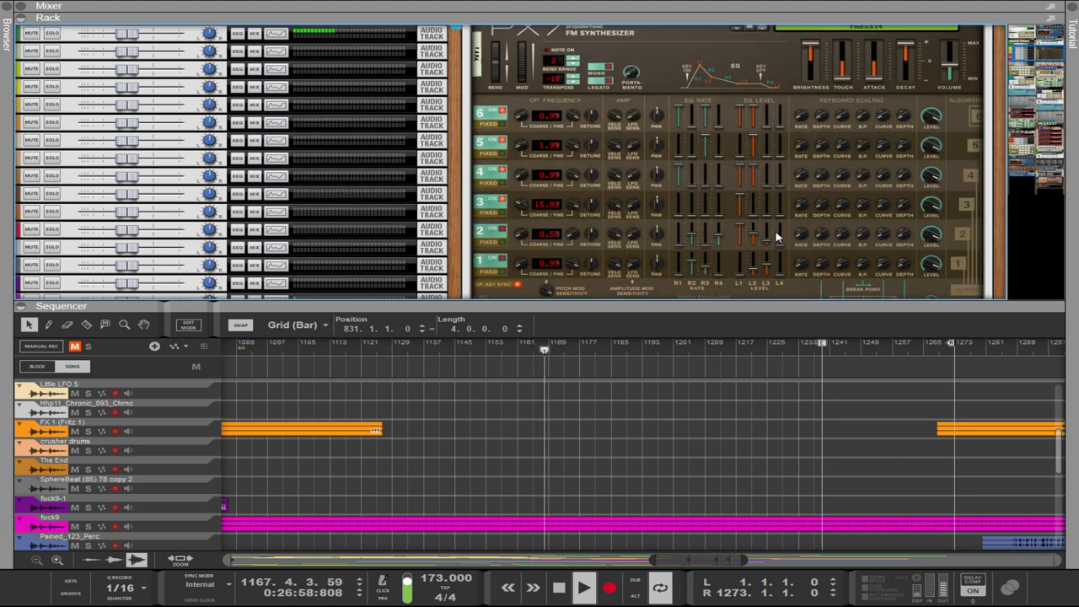
drag(778, 242, 782, 125)
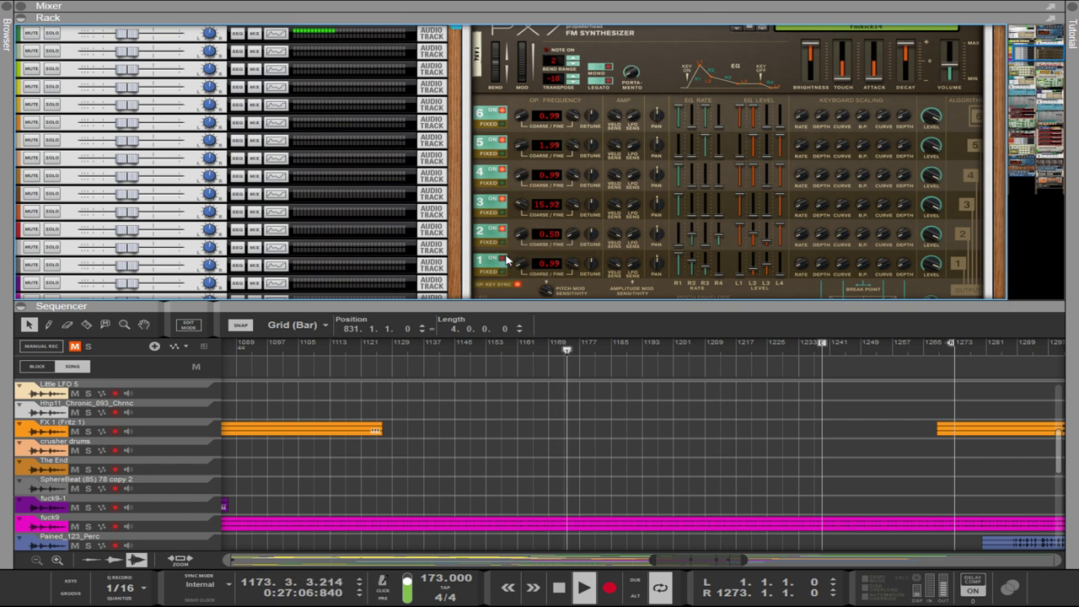
scroll(804, 223, down, 3)
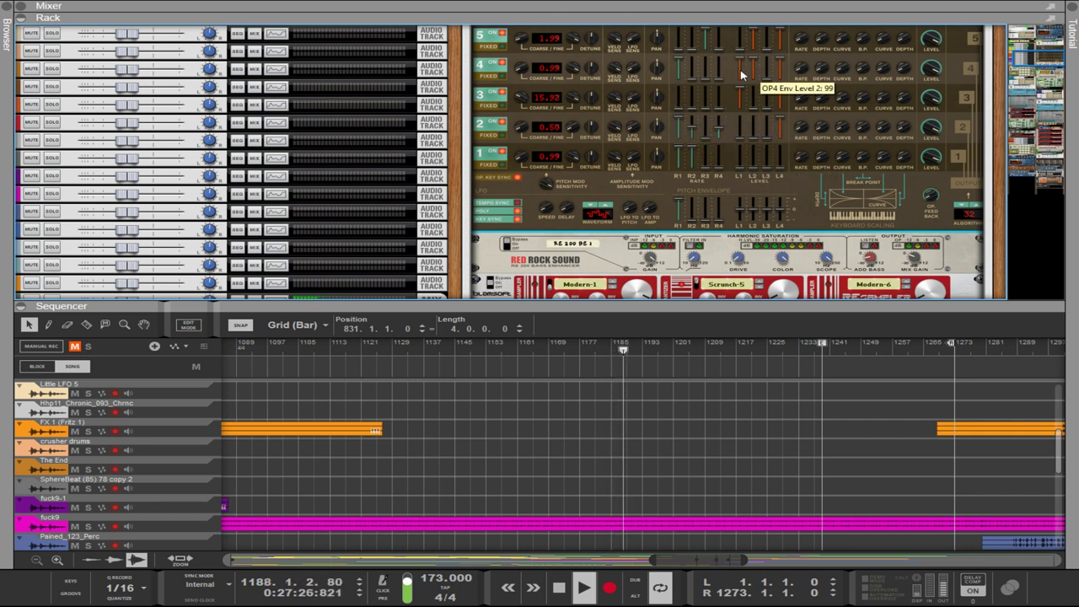
- Raise operator 6's coarse frequency and push its envelope Rate 1 and Rate 2 to 99
scroll(776, 76, up, 3)
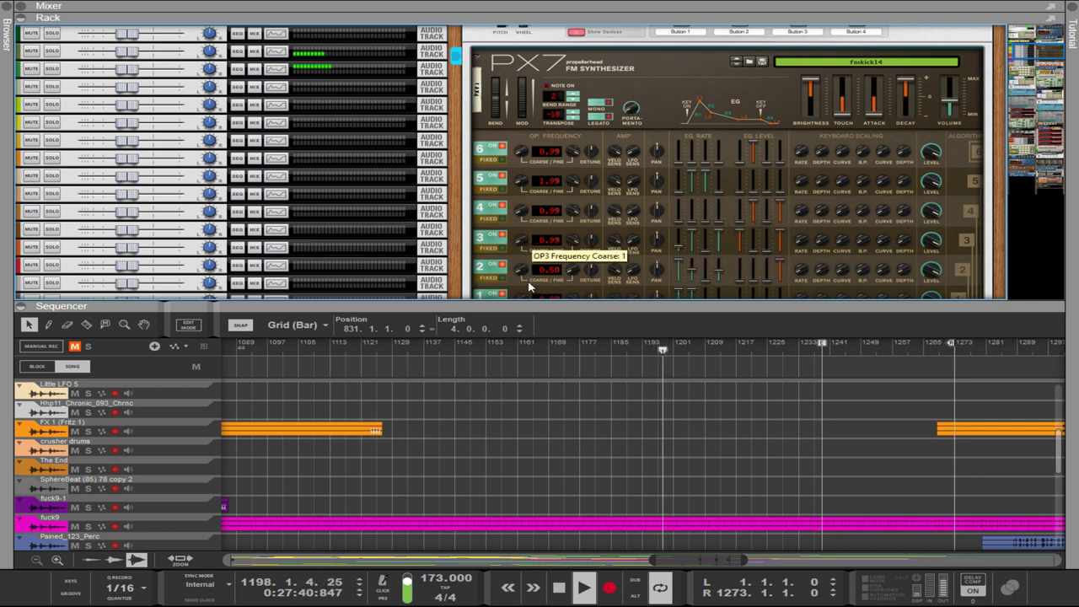
scroll(526, 222, down, 2)
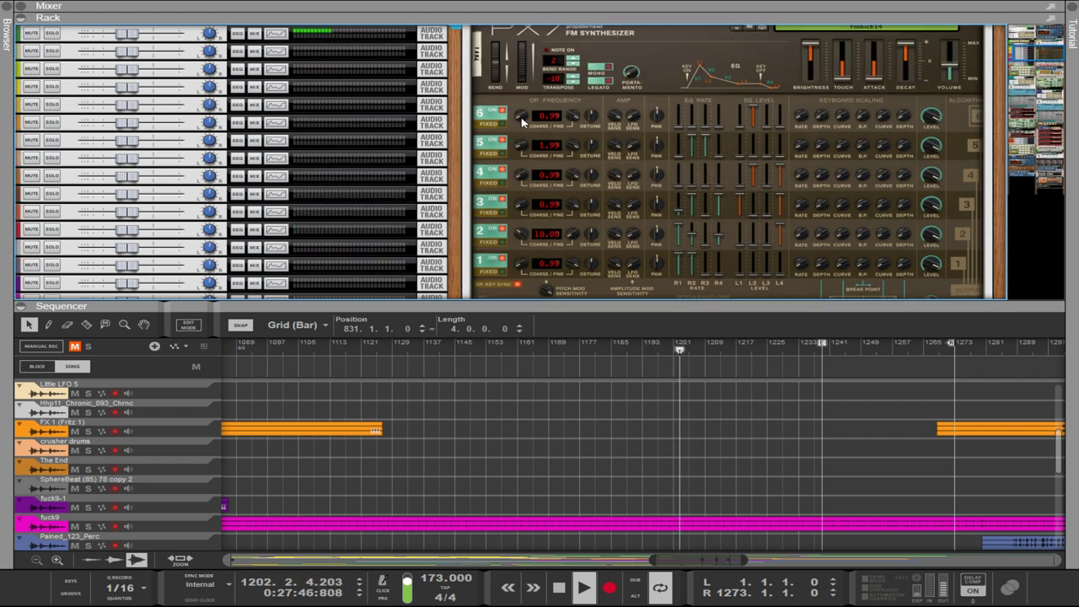
mouse_move(523, 121)
mouse_down()
mouse_move(518, 75)
mouse_move(523, 105)
mouse_up()
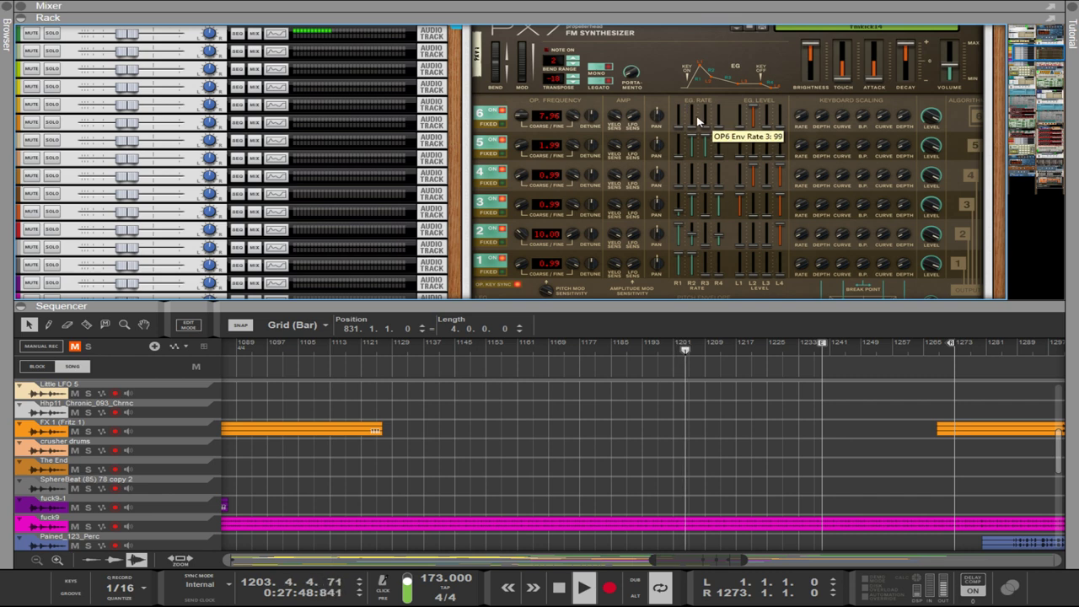
drag(679, 120, 740, 81)
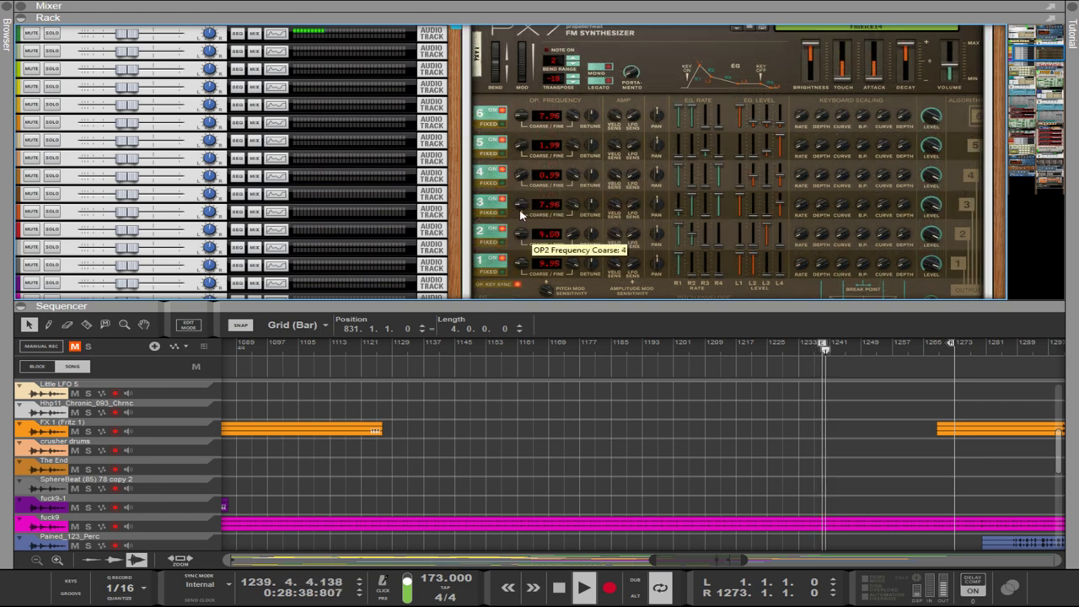
scroll(521, 223, down, 3)
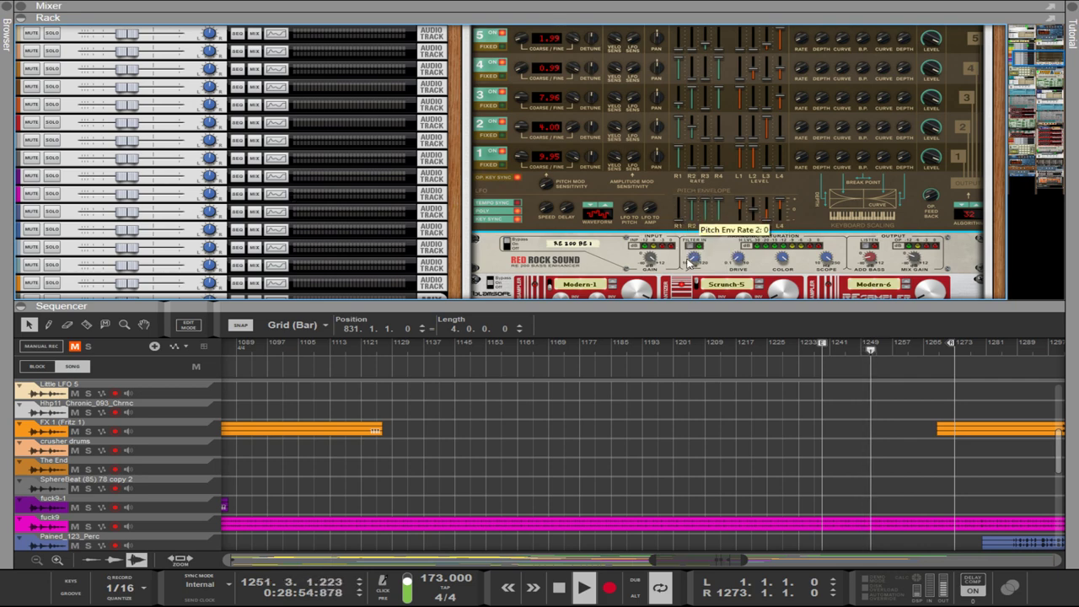
- Enlarge the sequencer to show all tracks and move the right loop locator to bar 1360
drag(692, 305, 751, 101)
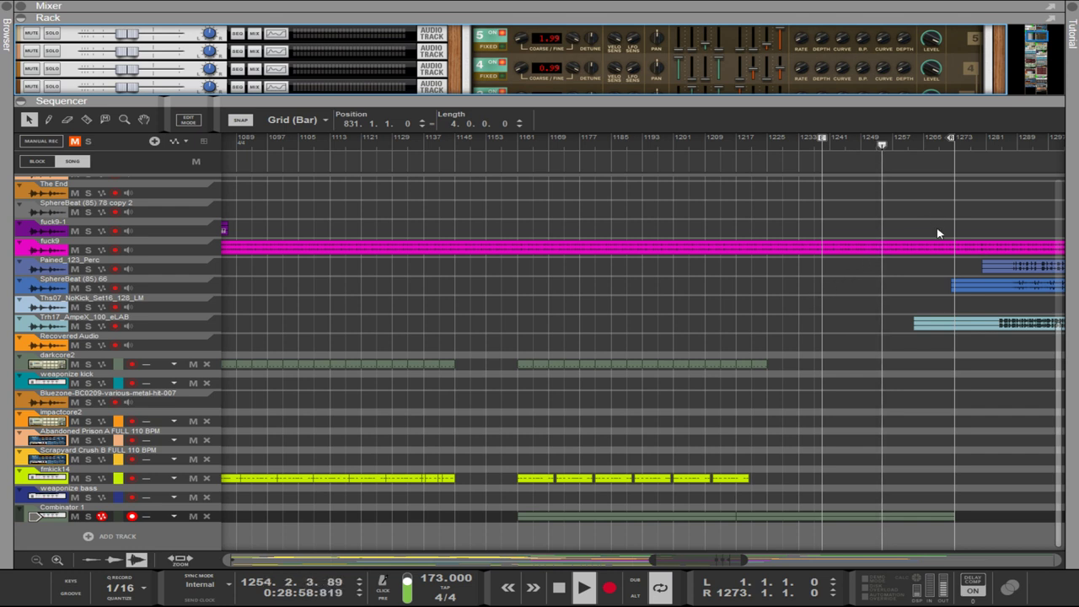
drag(951, 137, 1075, 143)
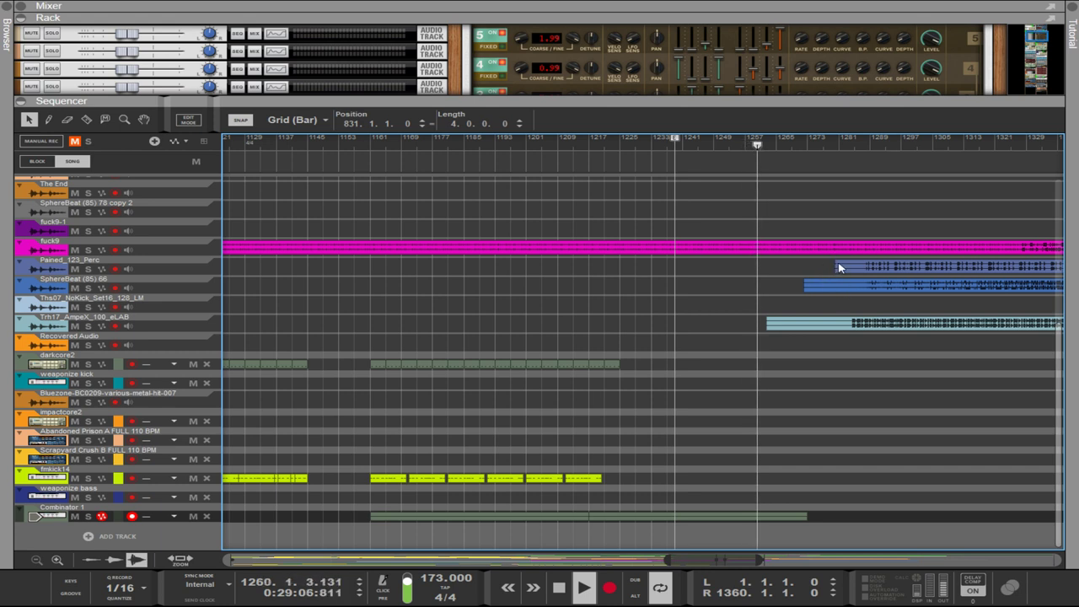
- Cut the magenta clip with the Razor, then move and trim its parts to leave a gap around bars 1297–1319
key(r)
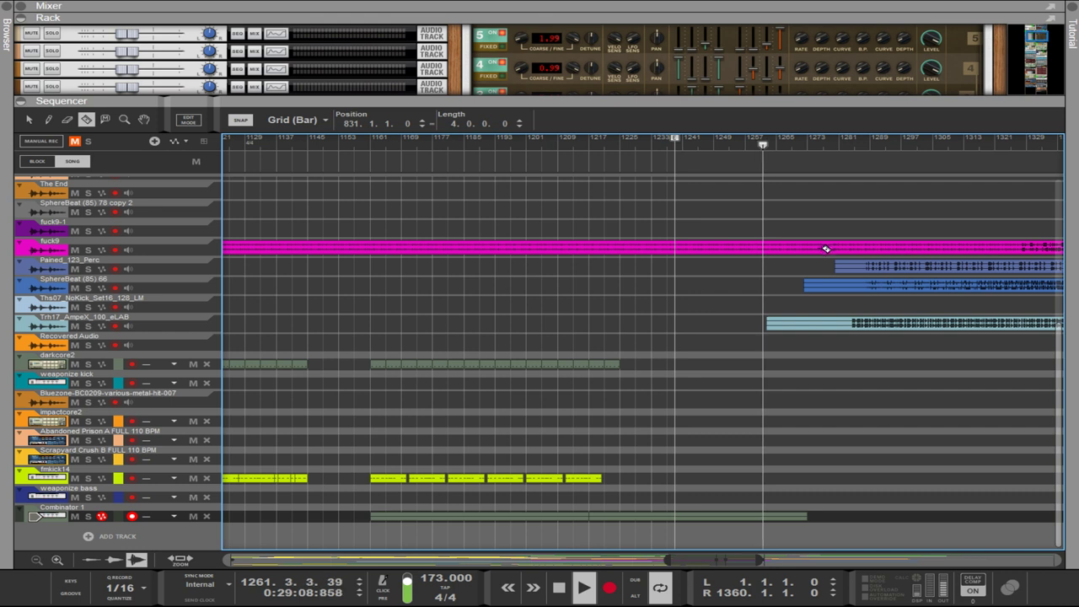
click(835, 247)
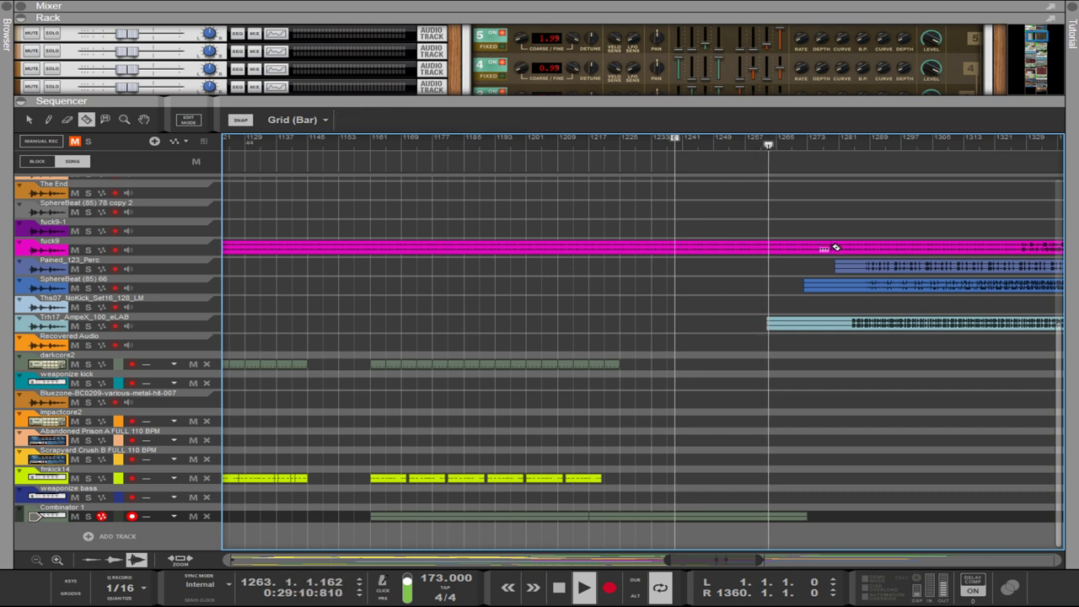
key(q)
click(831, 246)
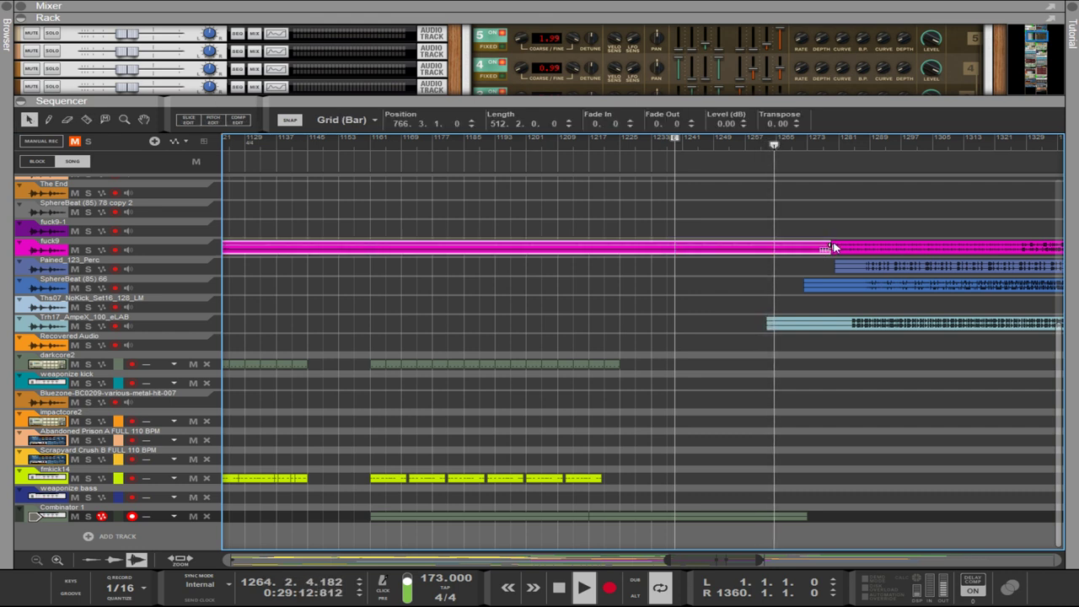
drag(839, 246, 931, 246)
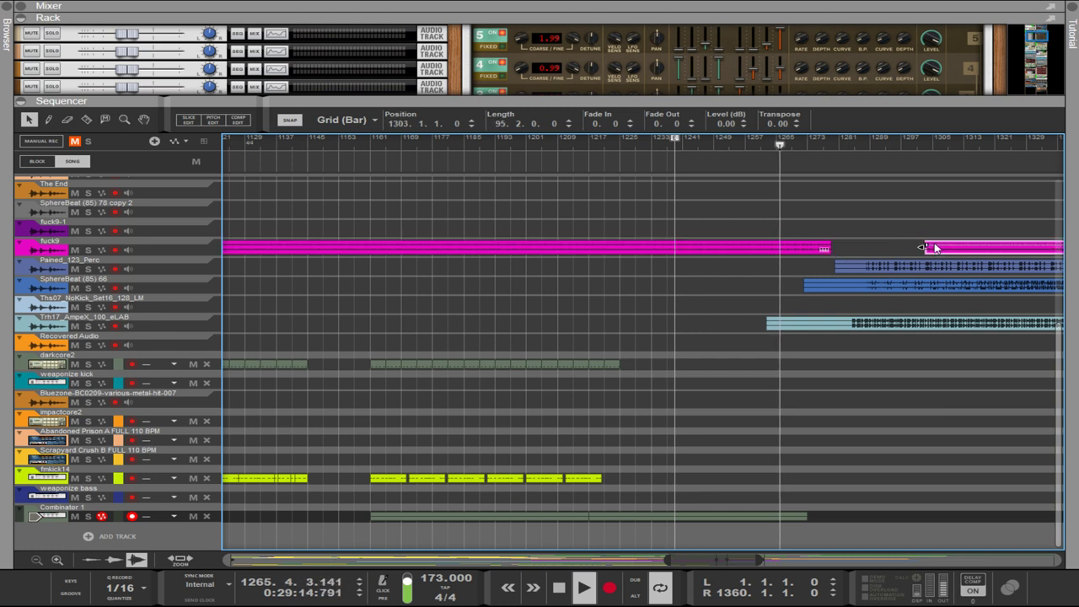
drag(819, 247, 857, 245)
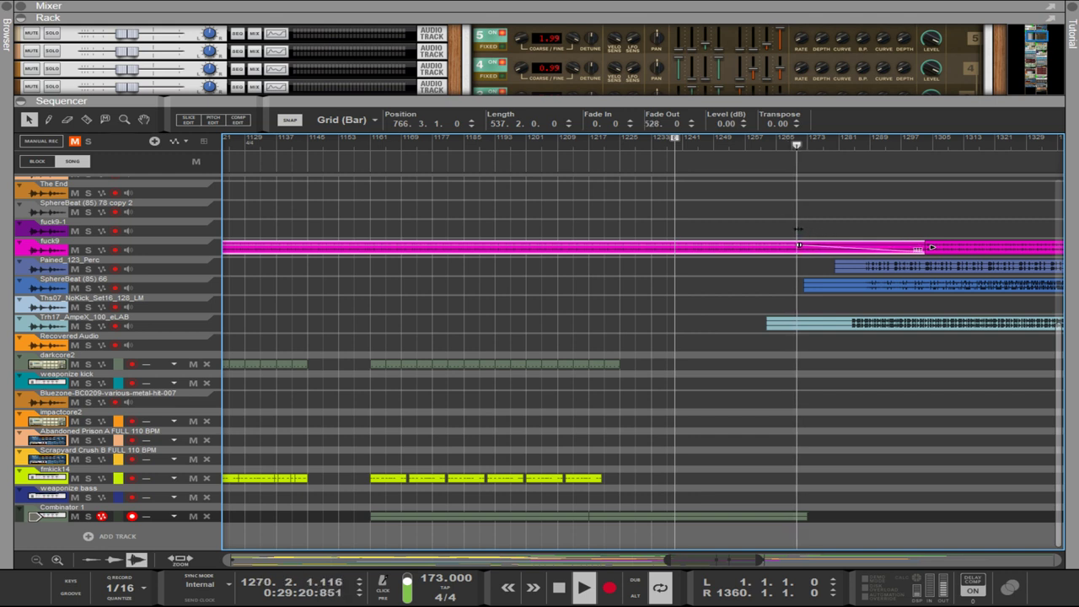
drag(936, 256, 998, 248)
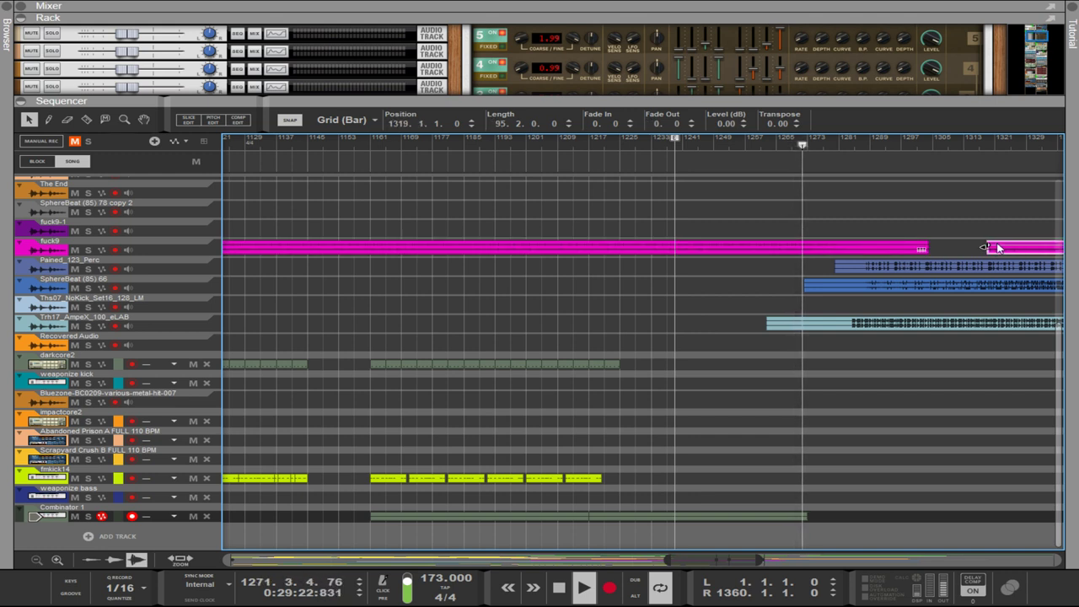
- Give the three percussion clips a long fade-in and move them later to bar 1324
drag(813, 268, 879, 323)
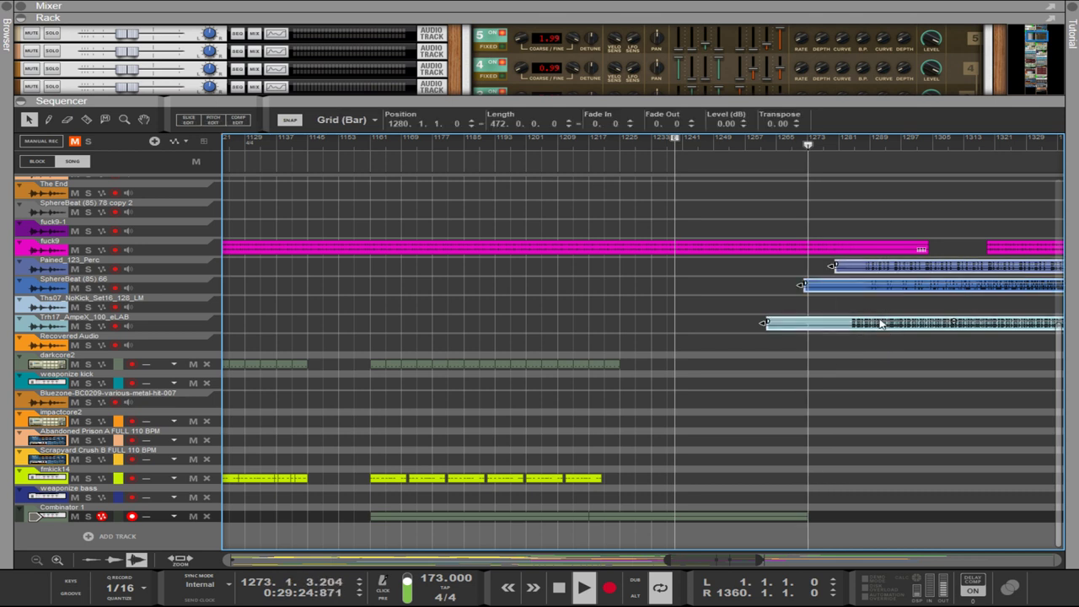
drag(837, 264, 1064, 264)
scroll(936, 283, right, 3)
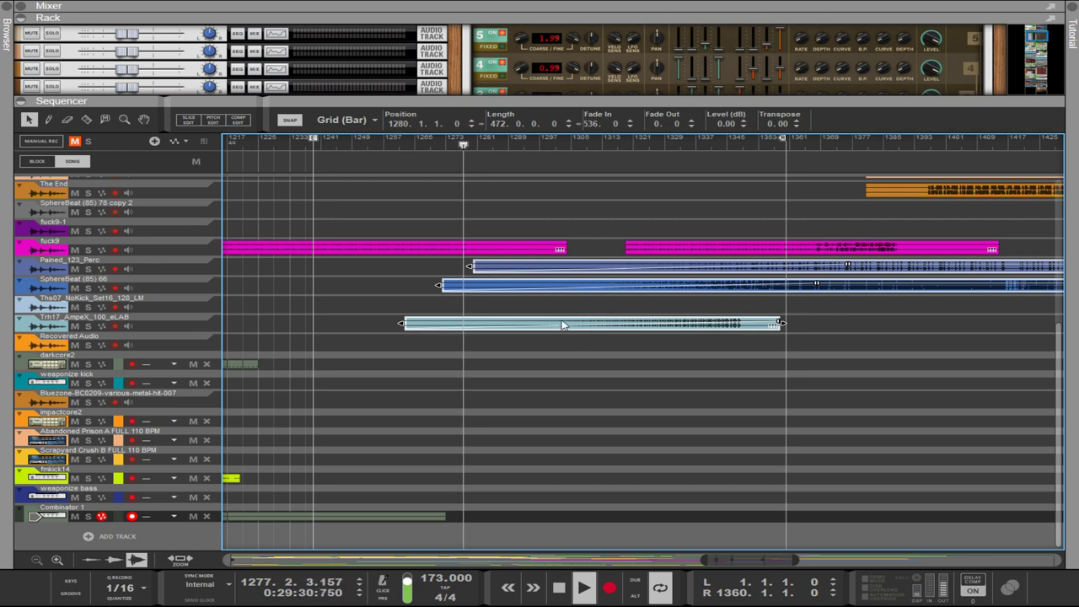
drag(563, 325, 727, 324)
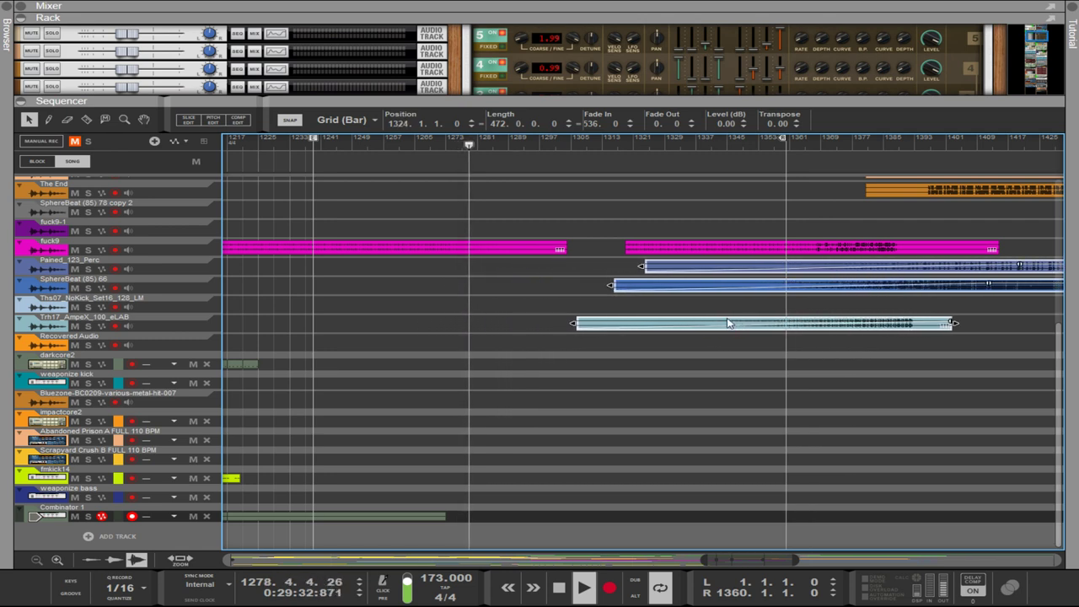
- Give the rack most of the screen and select the first Euclid rhythm generator
drag(666, 97, 650, 546)
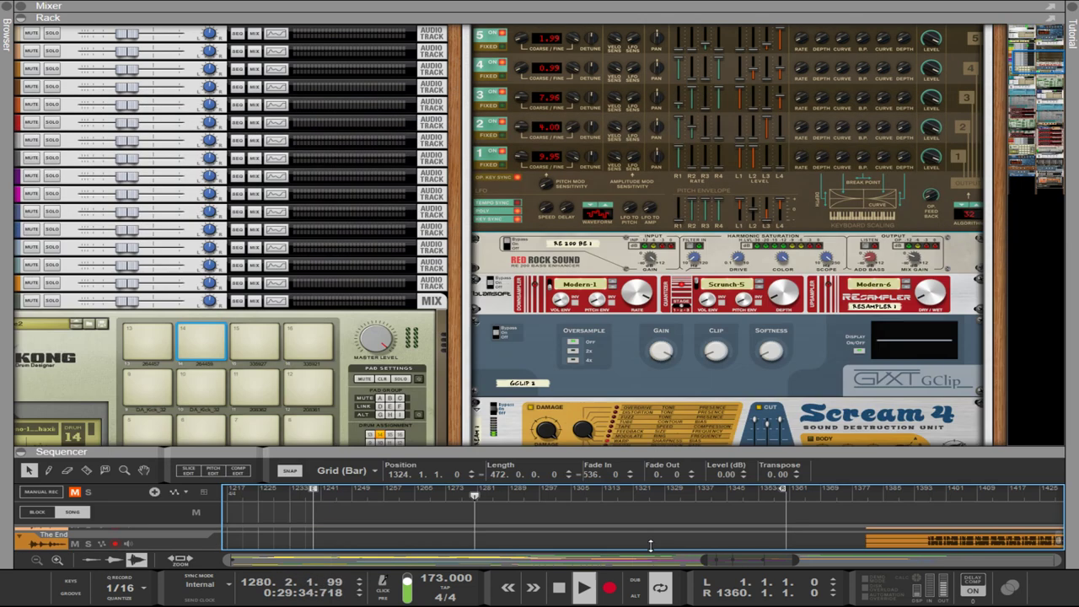
scroll(756, 396, down, 15)
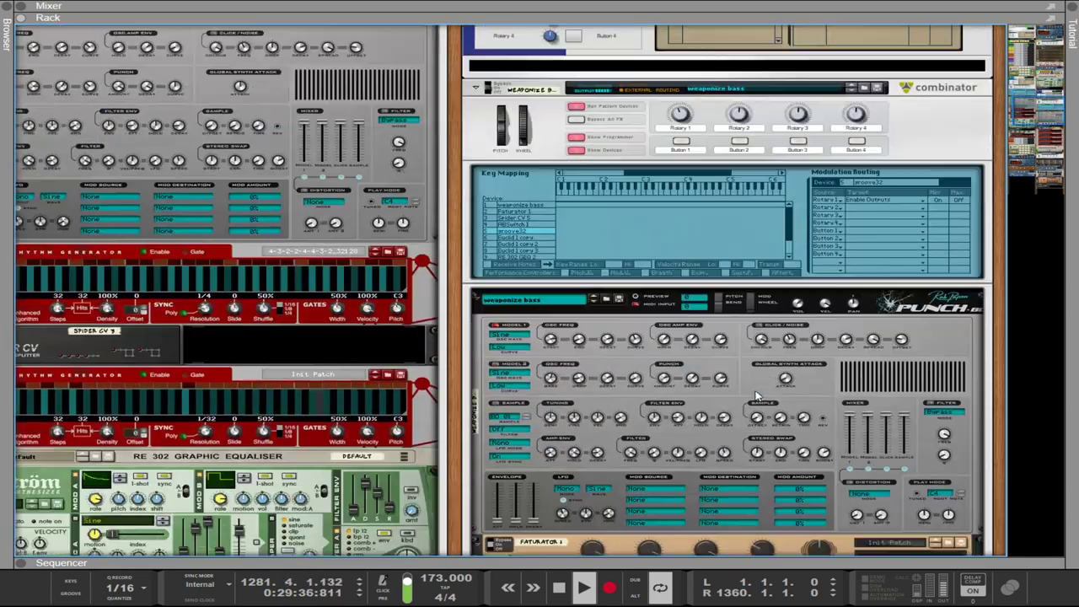
scroll(756, 396, down, 8)
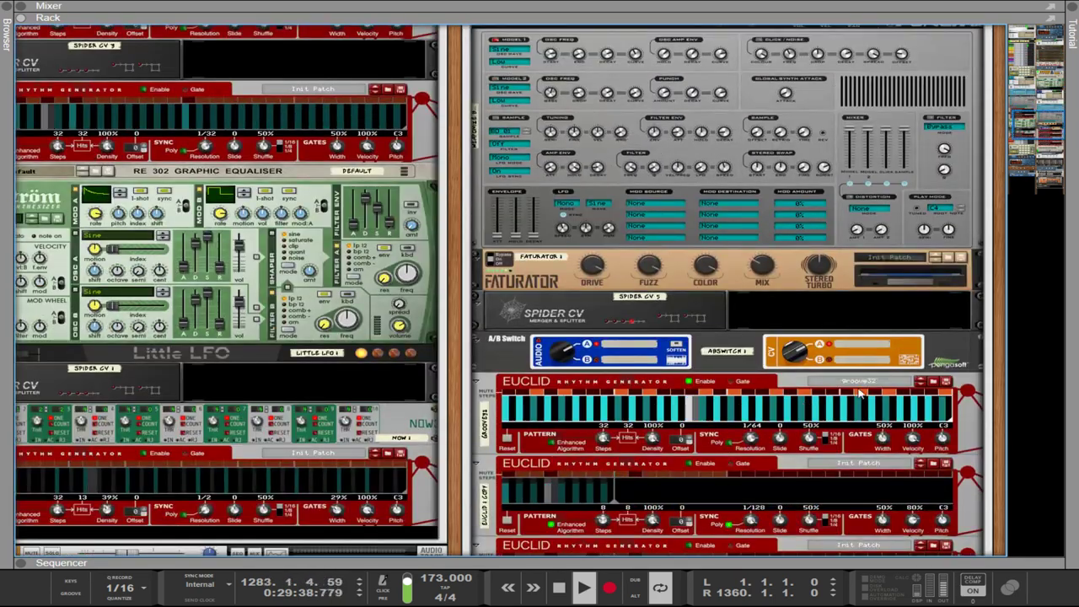
click(860, 398)
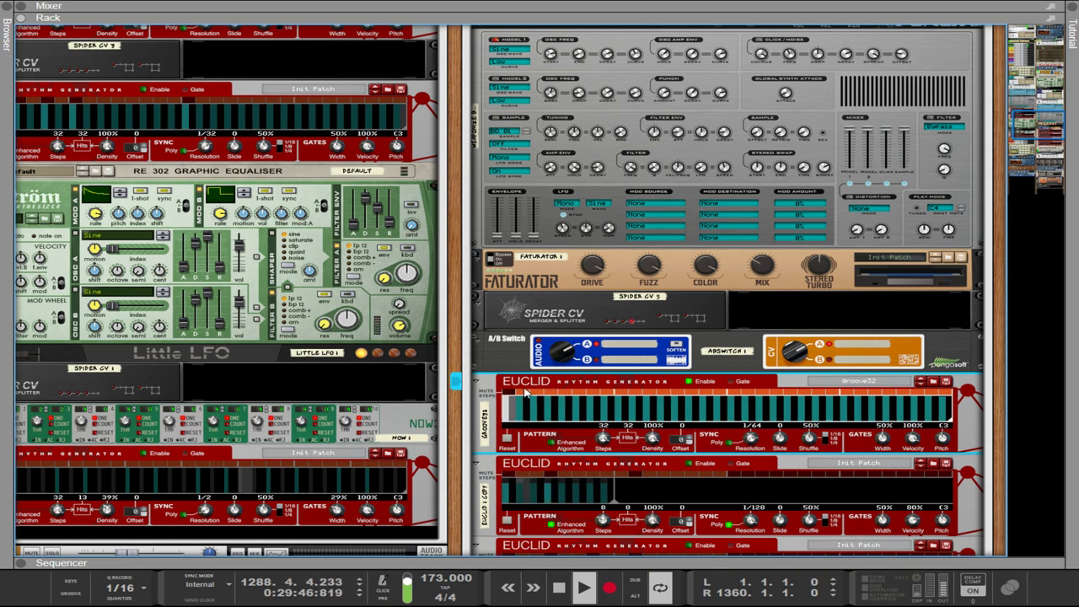
- Mute the third and fourth audio channels in the mixer
scroll(524, 392, up, 10)
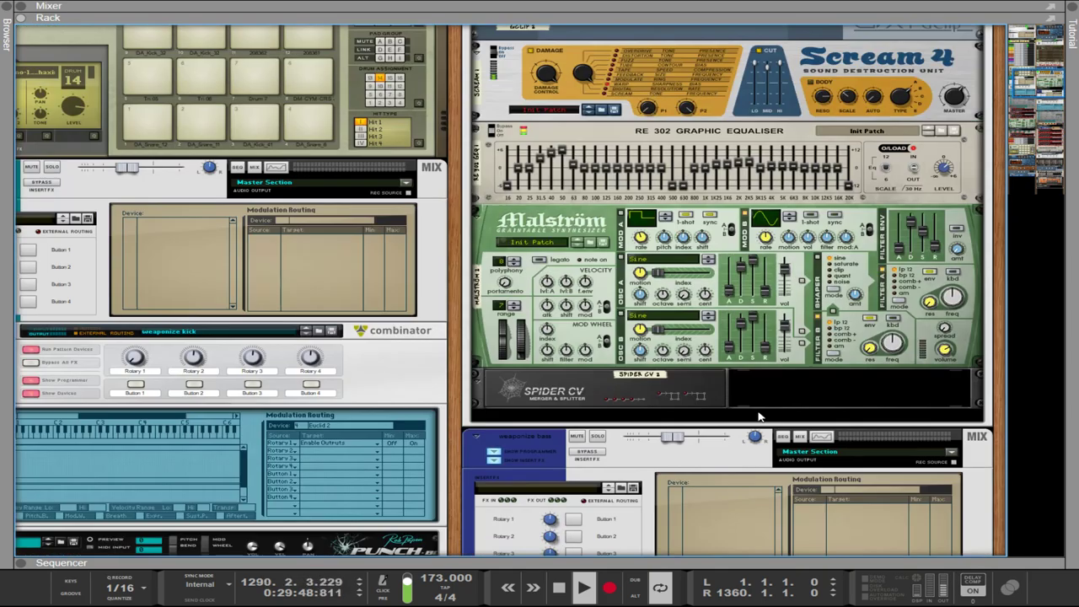
scroll(758, 415, up, 15)
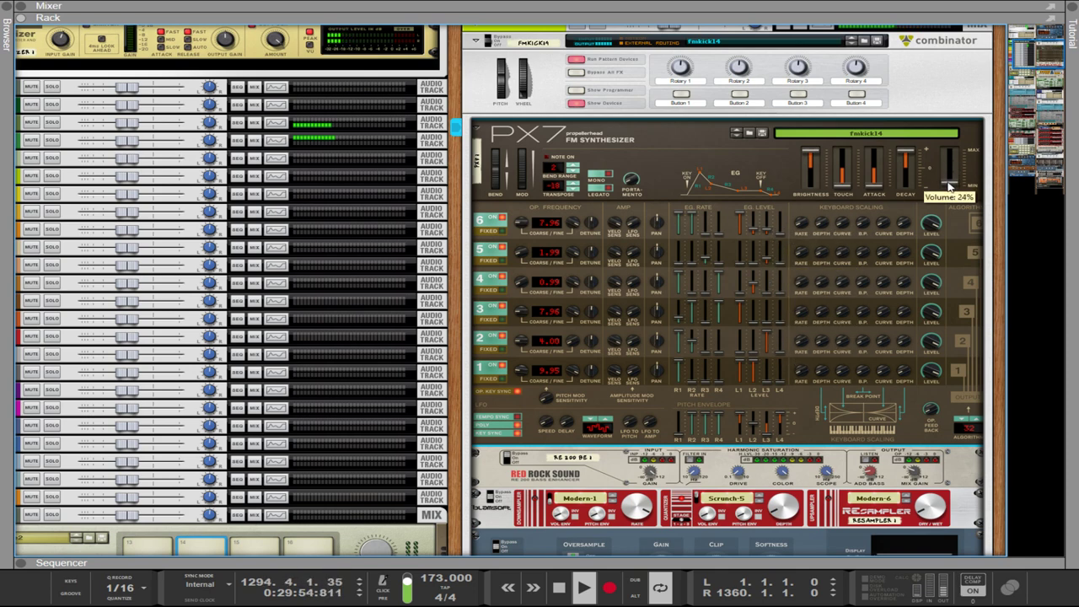
scroll(958, 220, up, 6)
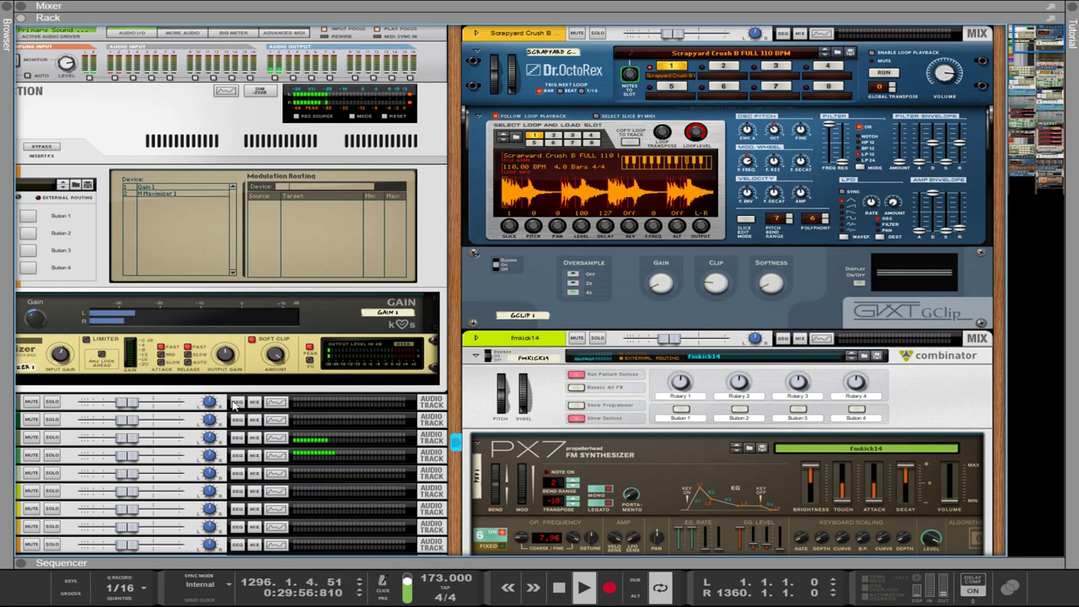
click(32, 437)
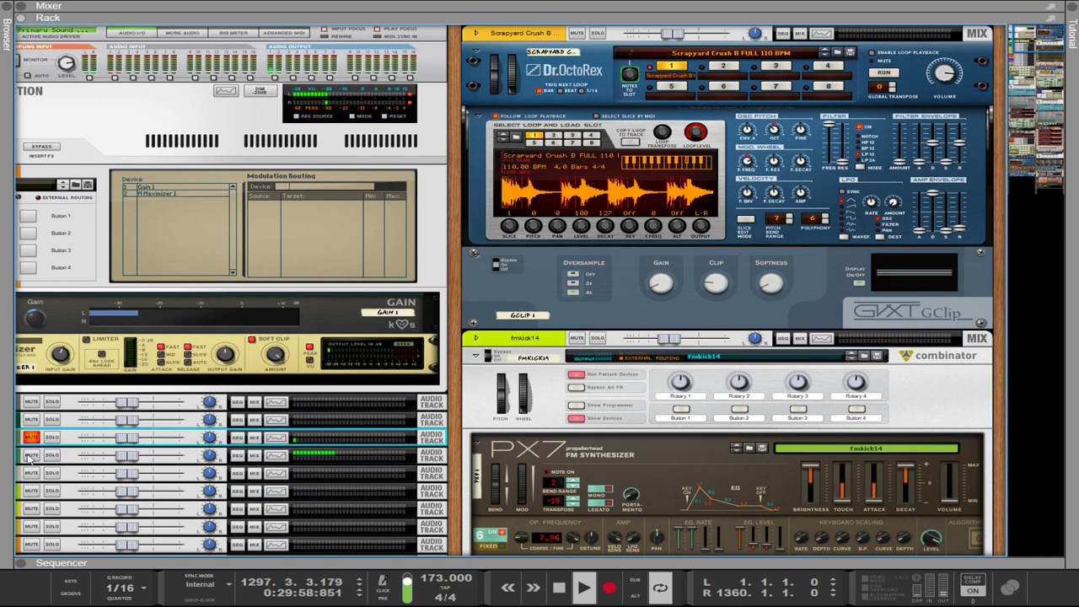
click(30, 455)
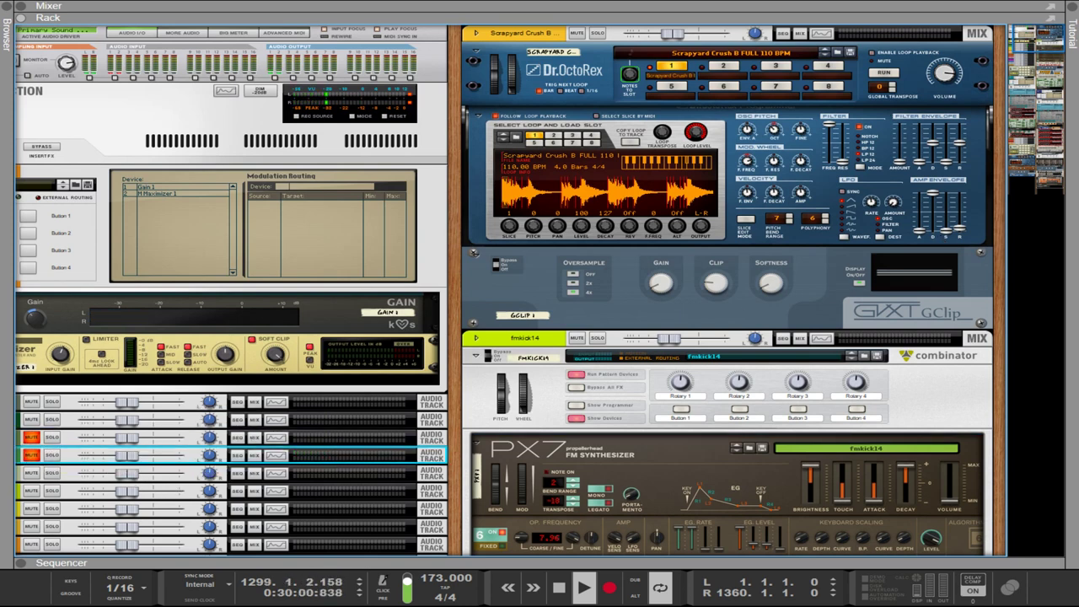